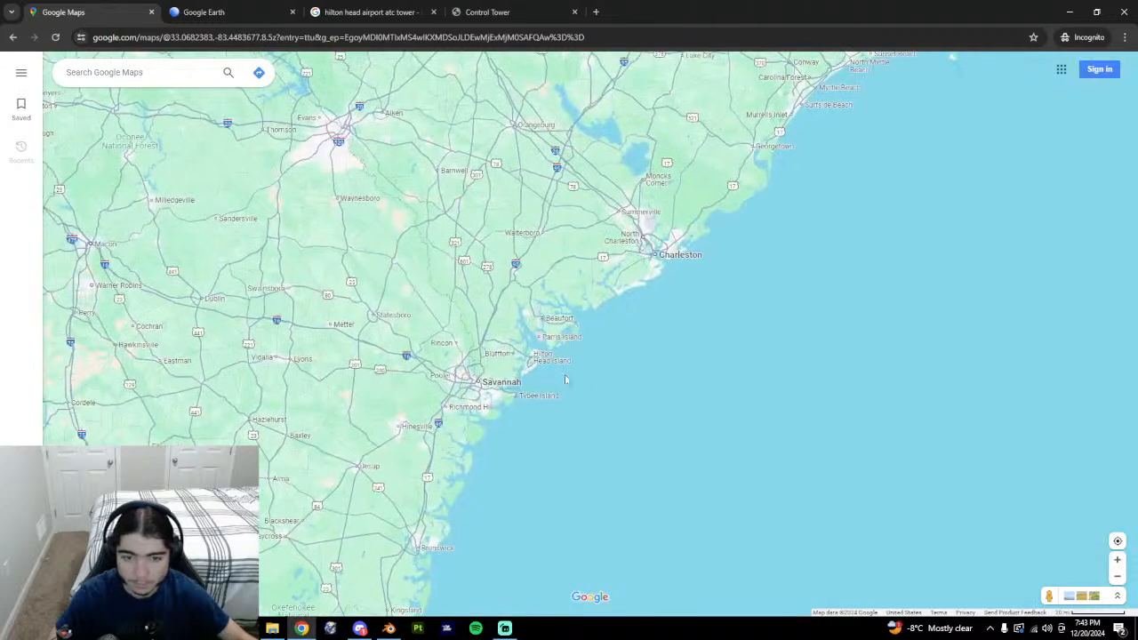
# Switch Google Maps to satellite imagery and zoom in on Hilton Head Island Airport.
pyautogui.click(1122, 564)
pyautogui.click(1122, 563)
pyautogui.click(1123, 564)
pyautogui.moveTo(418, 484); pyautogui.dragTo(780, 432)
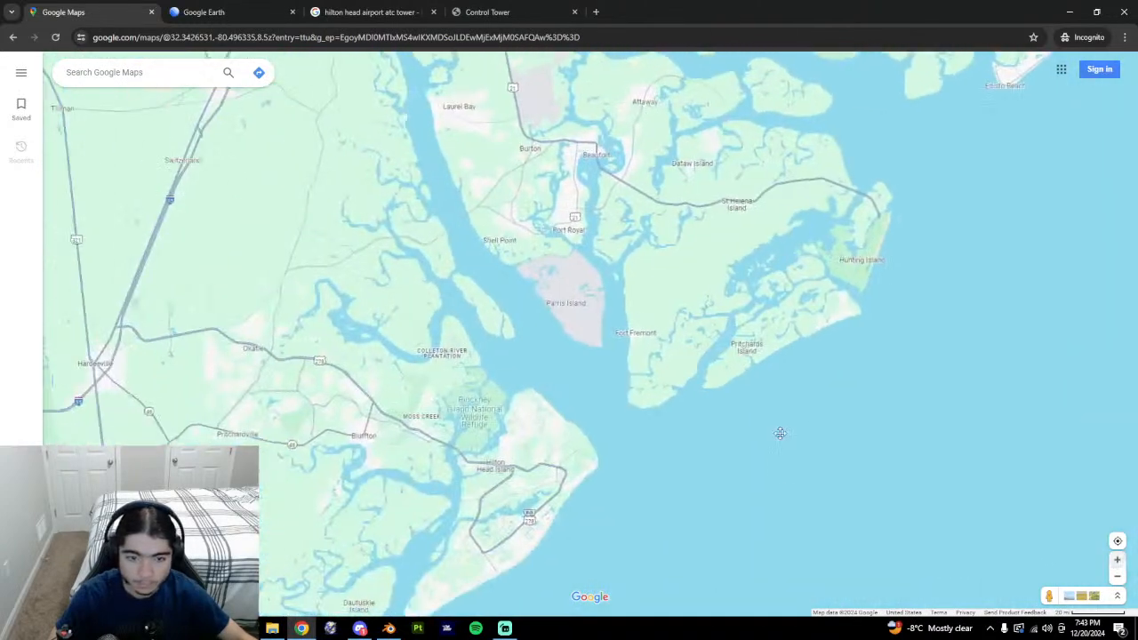
pyautogui.moveTo(560, 558); pyautogui.dragTo(725, 496)
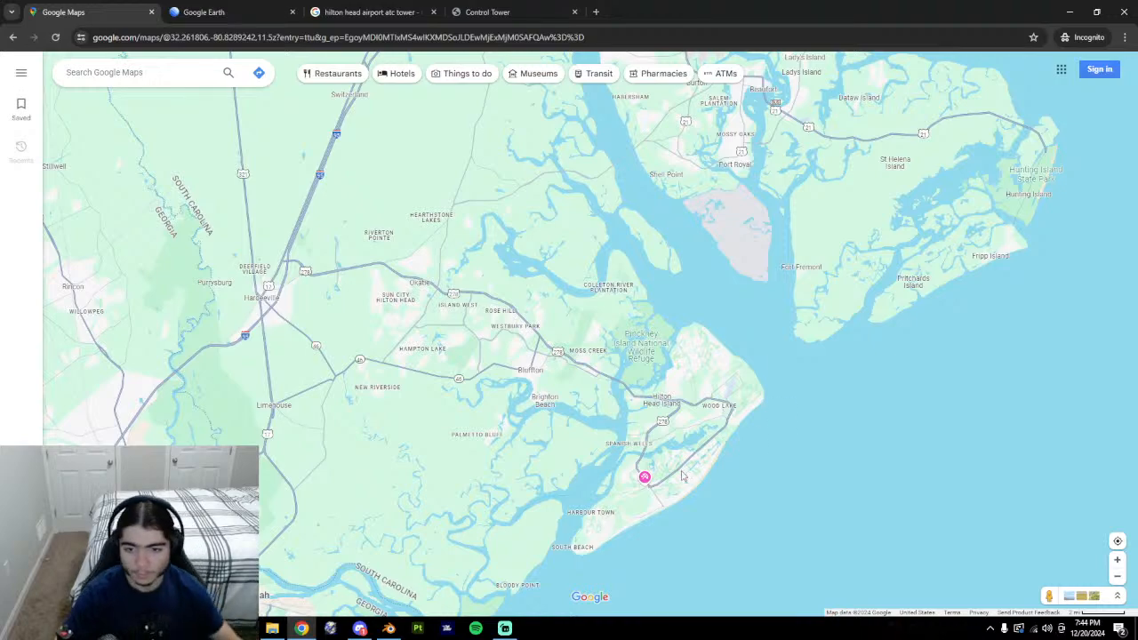
pyautogui.click(78, 582)
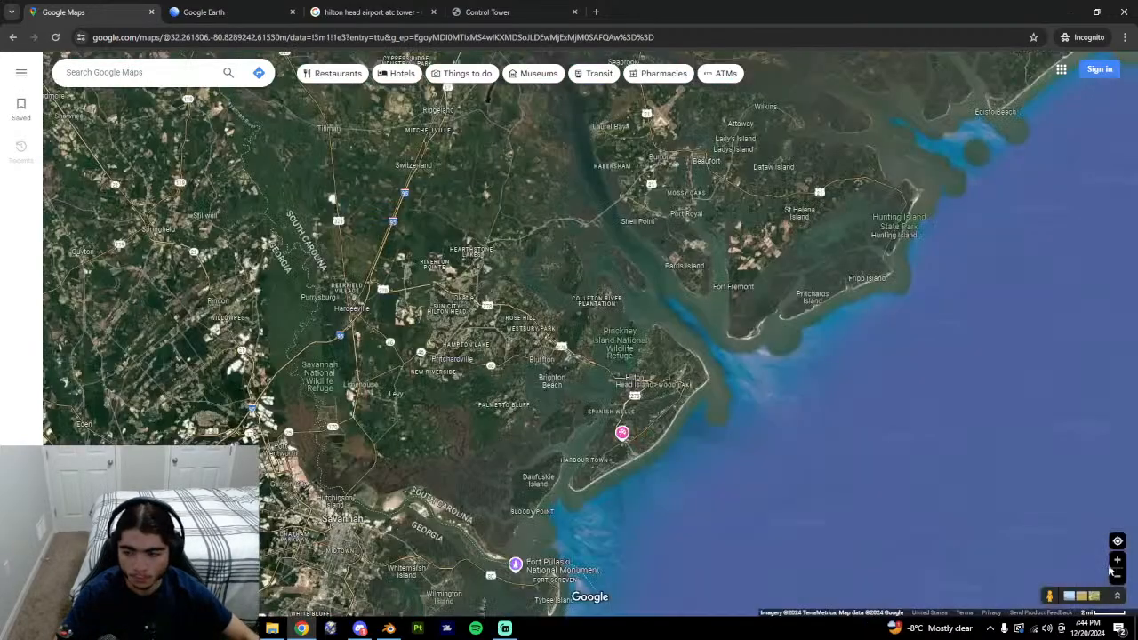
pyautogui.doubleClick(1118, 562)
pyautogui.moveTo(1041, 569)
pyautogui.mouseDown()
pyautogui.moveTo(979, 559)
pyautogui.moveTo(875, 488)
pyautogui.mouseUp()
pyautogui.moveTo(1059, 552); pyautogui.dragTo(871, 483)
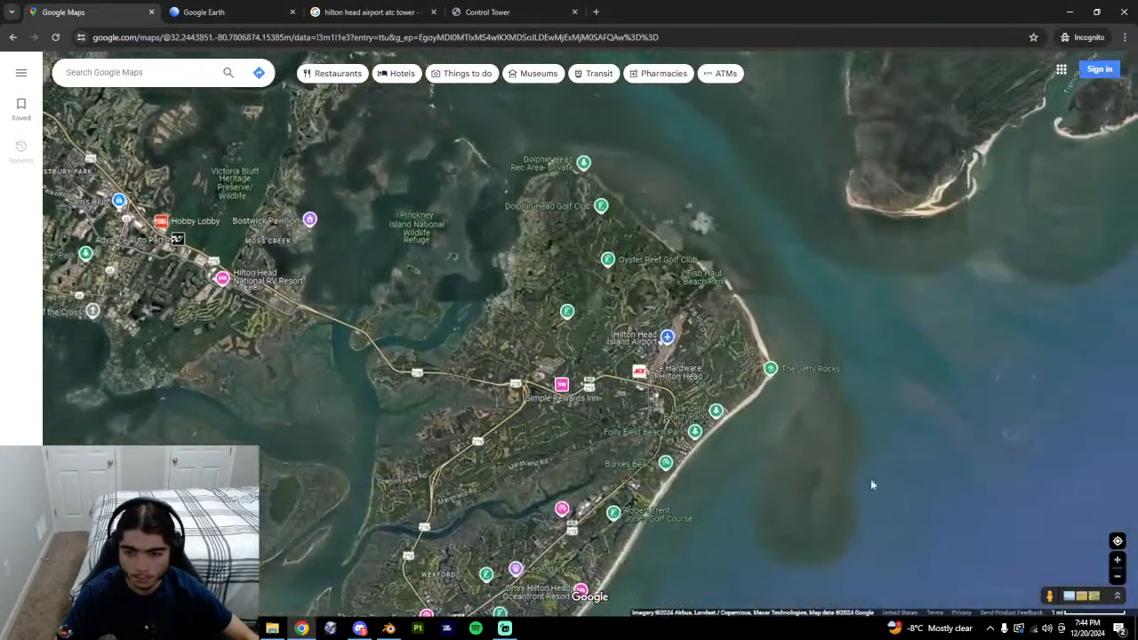
pyautogui.tripleClick(1117, 560)
pyautogui.moveTo(1077, 510); pyautogui.dragTo(925, 495)
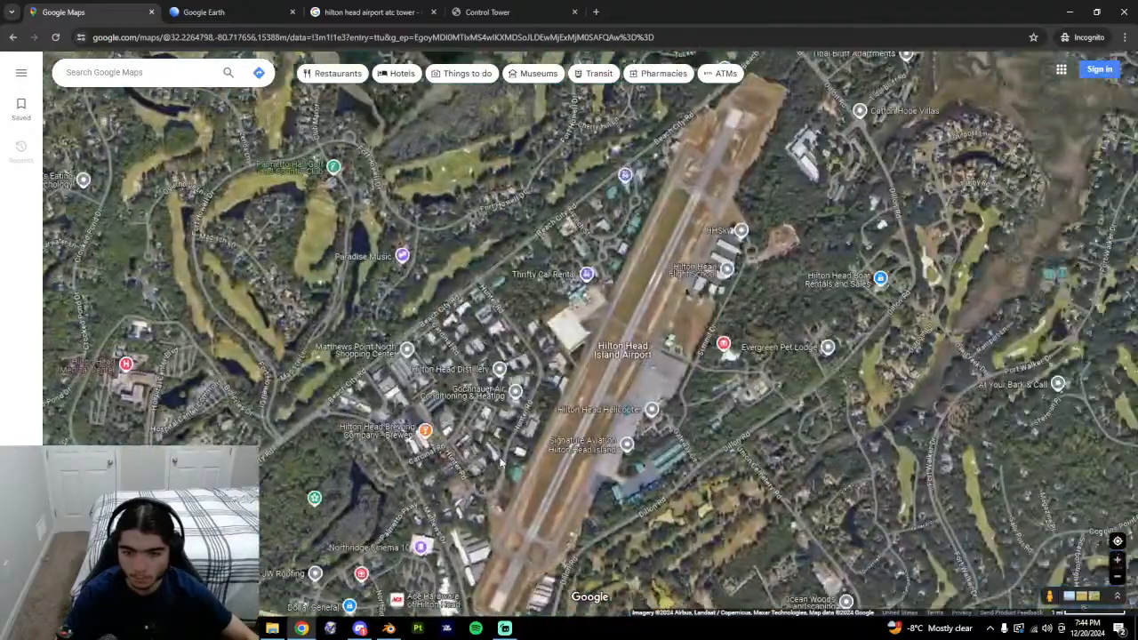
pyautogui.doubleClick(1117, 560)
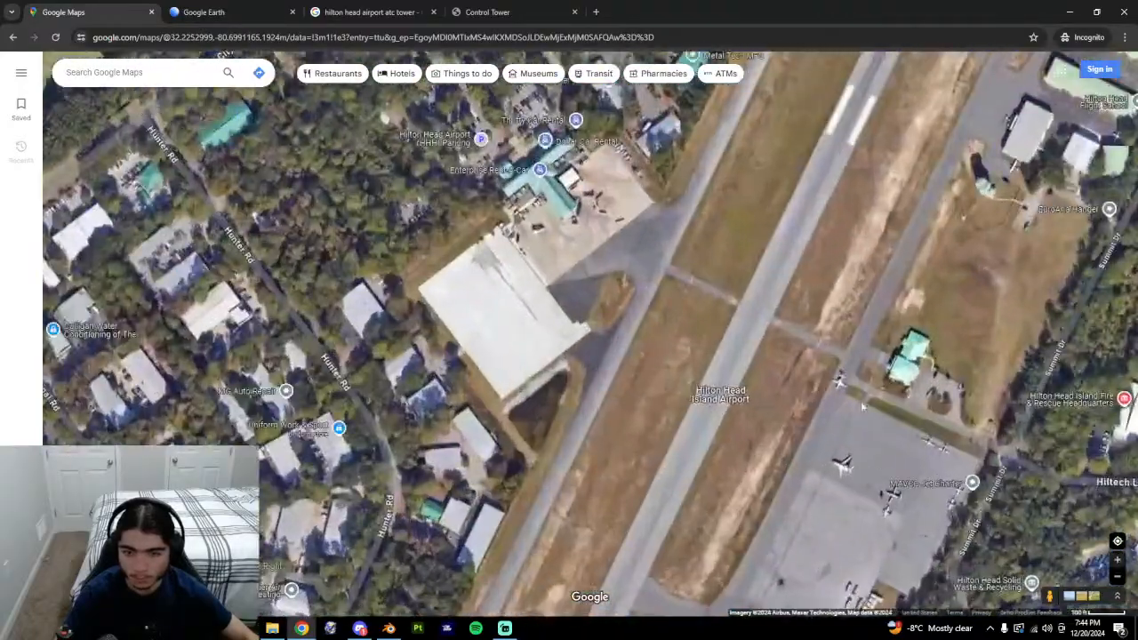
# Centre the control tower up close, then bring up the tower image search results.
pyautogui.moveTo(941, 445); pyautogui.dragTo(529, 478)
pyautogui.moveTo(537, 258); pyautogui.dragTo(551, 444)
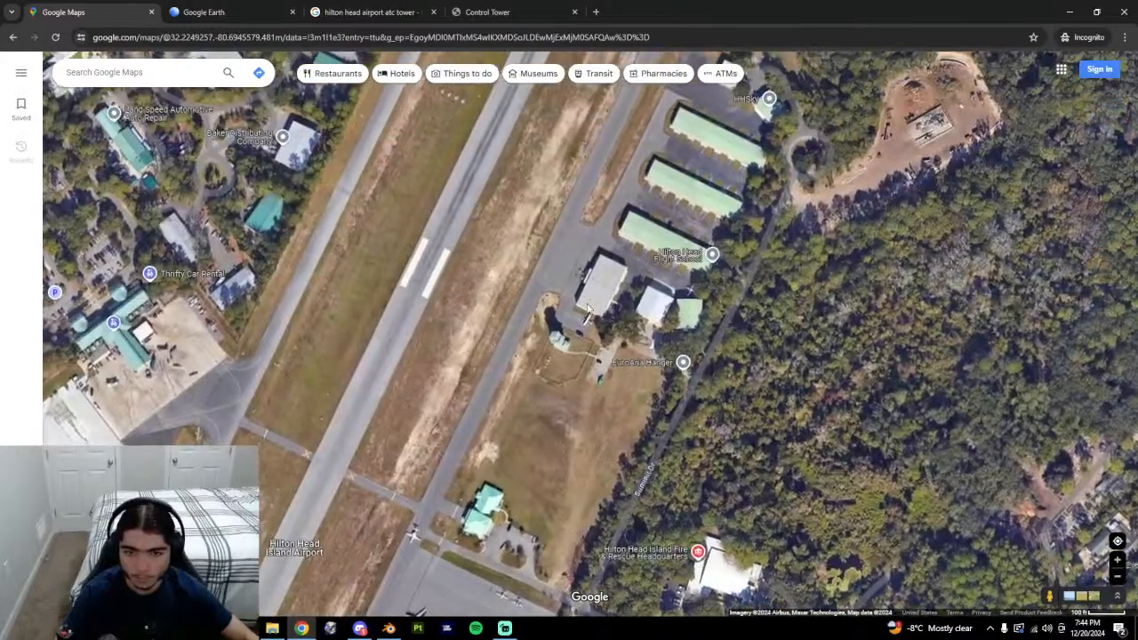
pyautogui.scroll(1, 583, 298)
pyautogui.moveTo(545, 378); pyautogui.dragTo(639, 123)
pyautogui.moveTo(640, 182); pyautogui.dragTo(627, 274)
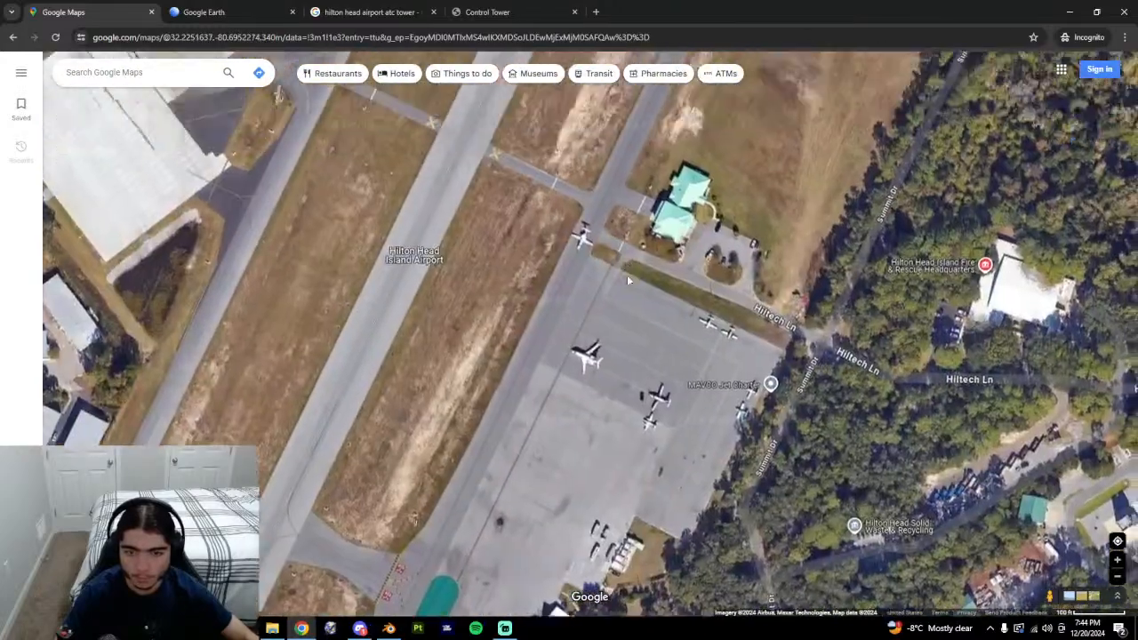
pyautogui.moveTo(645, 235); pyautogui.dragTo(563, 460)
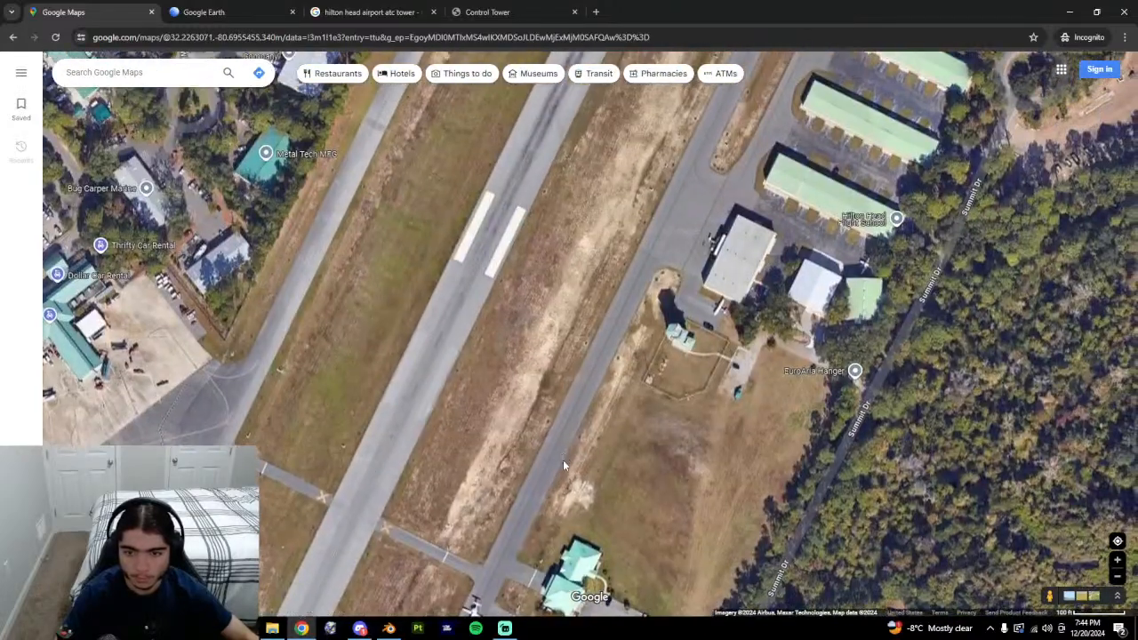
pyautogui.click(1117, 561)
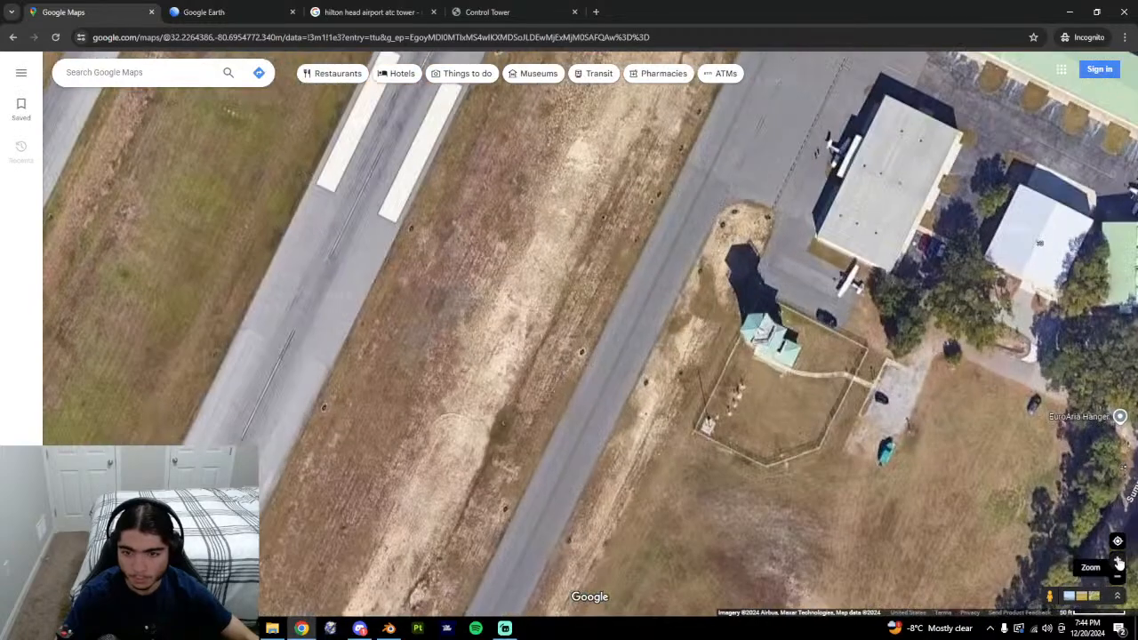
pyautogui.moveTo(703, 465); pyautogui.dragTo(546, 505)
pyautogui.click(498, 12)
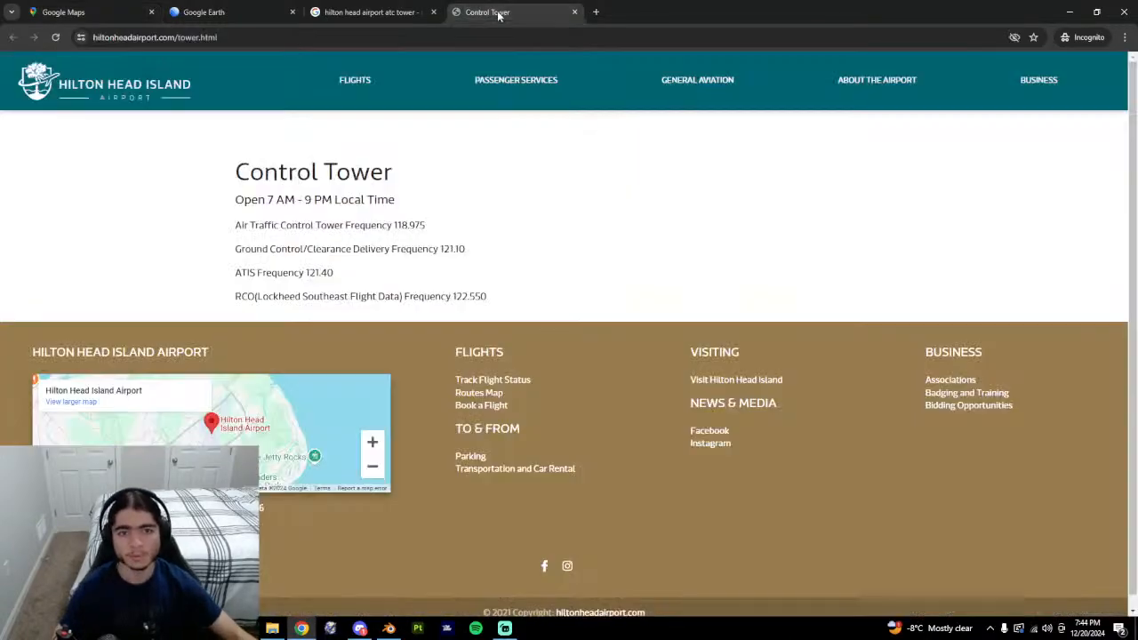
pyautogui.click(338, 9)
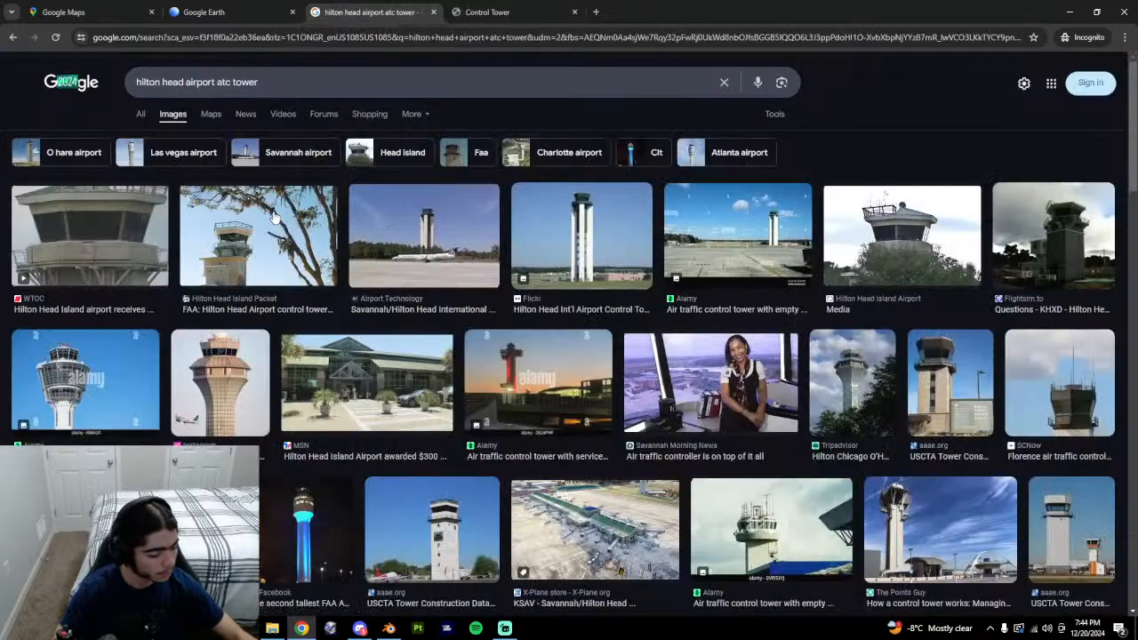
# Orbit and tilt the Google Earth 3D view around the tower and the runway beside it.
pyautogui.click(213, 12)
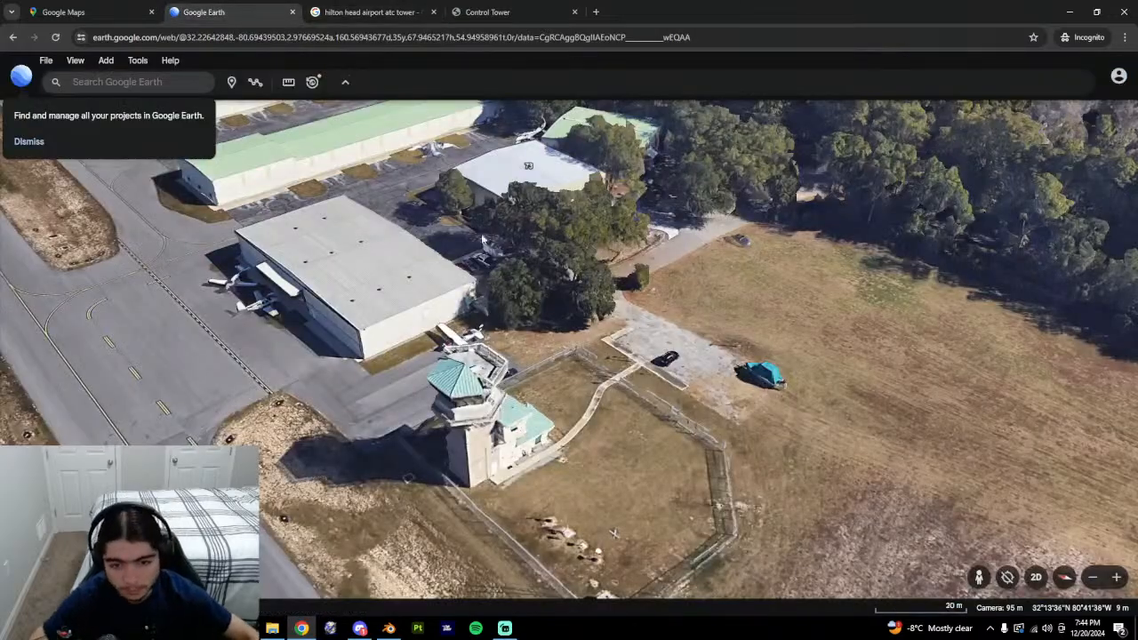
pyautogui.moveTo(508, 332); pyautogui.dragTo(558, 286)
pyautogui.moveTo(558, 287); pyautogui.dragTo(544, 366, button='middle')
pyautogui.moveTo(607, 218); pyautogui.dragTo(569, 347)
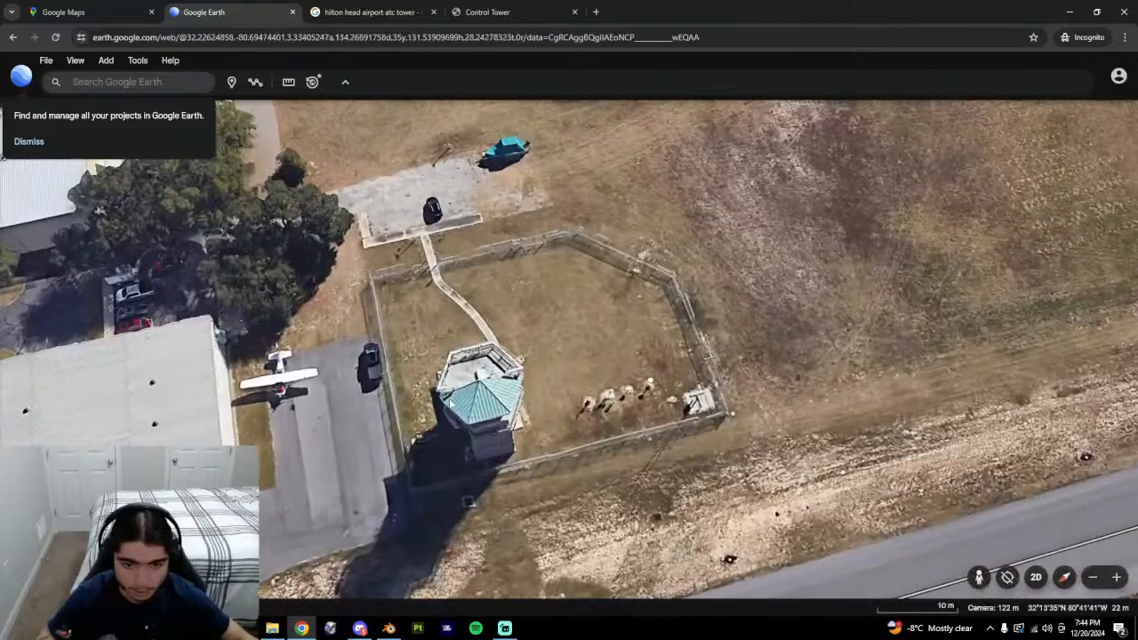
pyautogui.moveTo(436, 413); pyautogui.dragTo(498, 360, button='middle')
pyautogui.moveTo(498, 360); pyautogui.dragTo(549, 354)
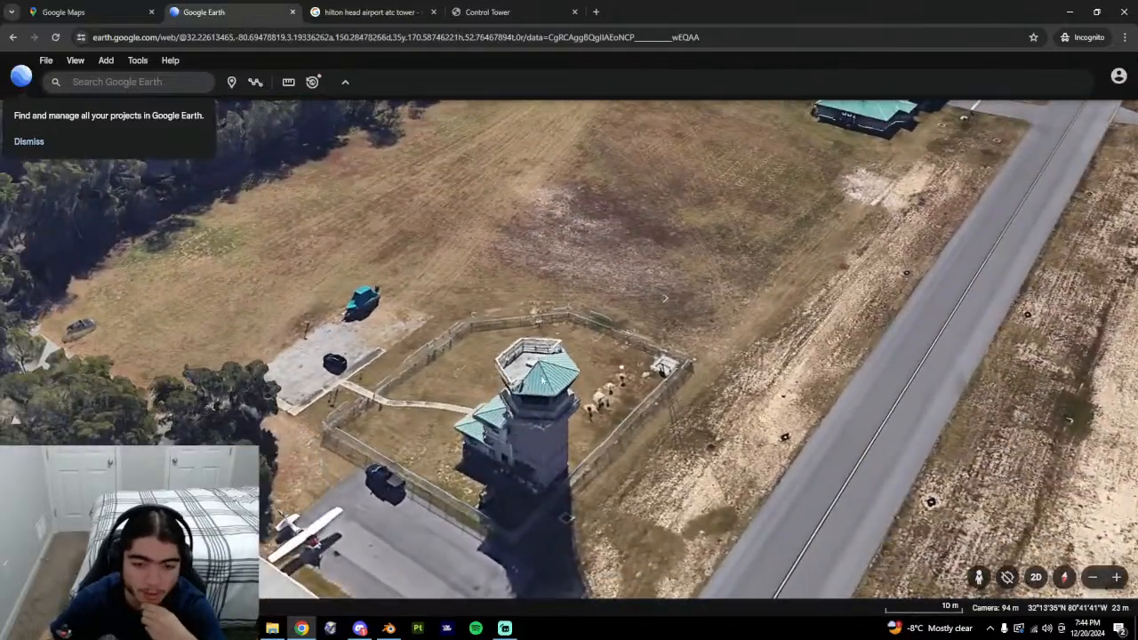
pyautogui.moveTo(542, 380)
pyautogui.mouseDown(button='middle')
pyautogui.moveTo(485, 477)
pyautogui.moveTo(537, 366)
pyautogui.mouseUp(button='middle')
pyautogui.scroll(-4, 485, 477)
pyautogui.scroll(5, 483, 480)
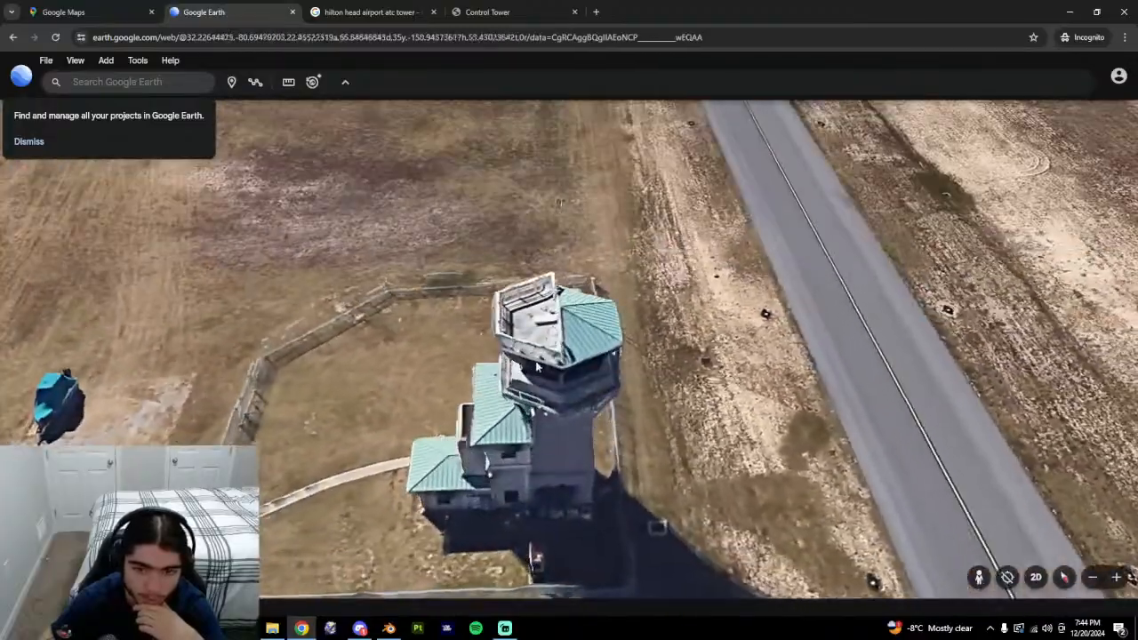
pyautogui.scroll(-5, 536, 366)
pyautogui.scroll(4, 560, 354)
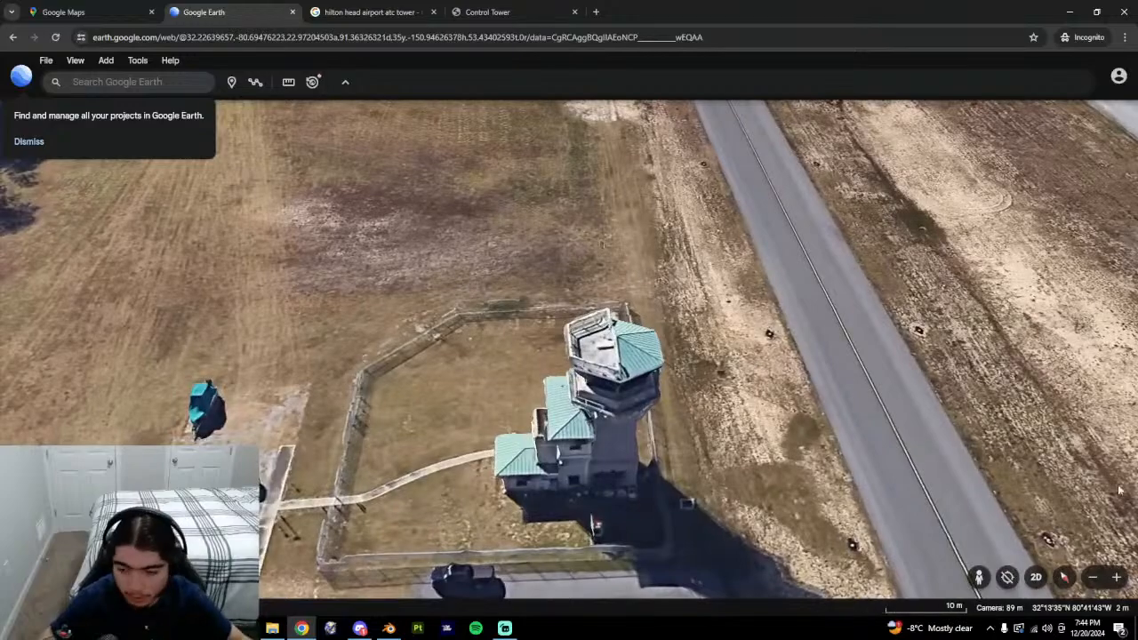
pyautogui.scroll(-5, 622, 315)
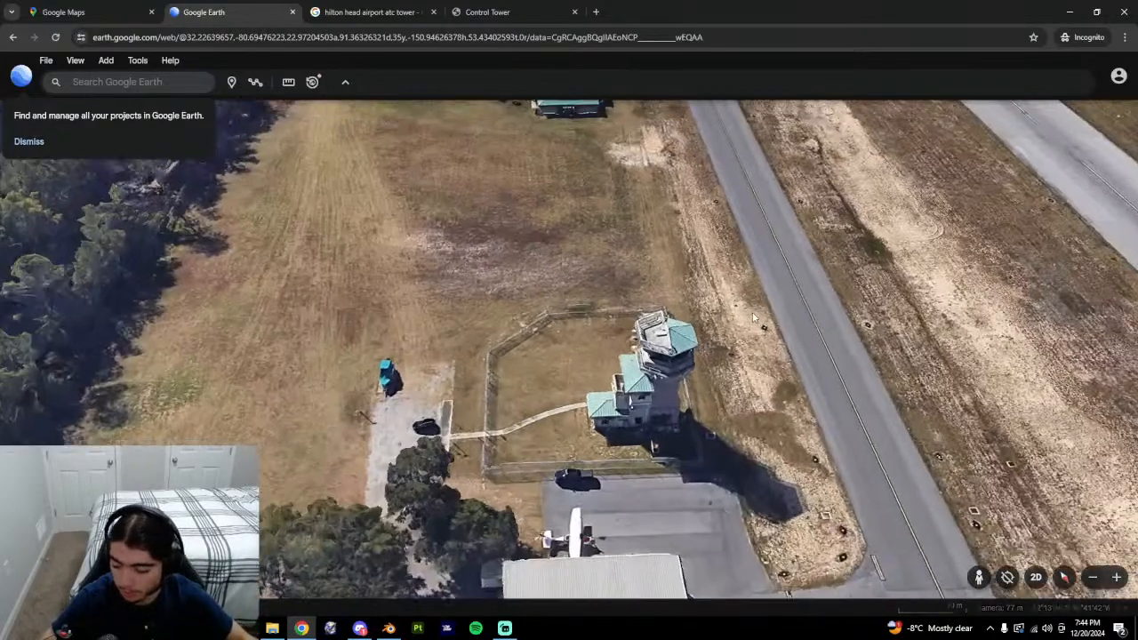
pyautogui.scroll(5, 650, 405)
pyautogui.scroll(-5, 650, 404)
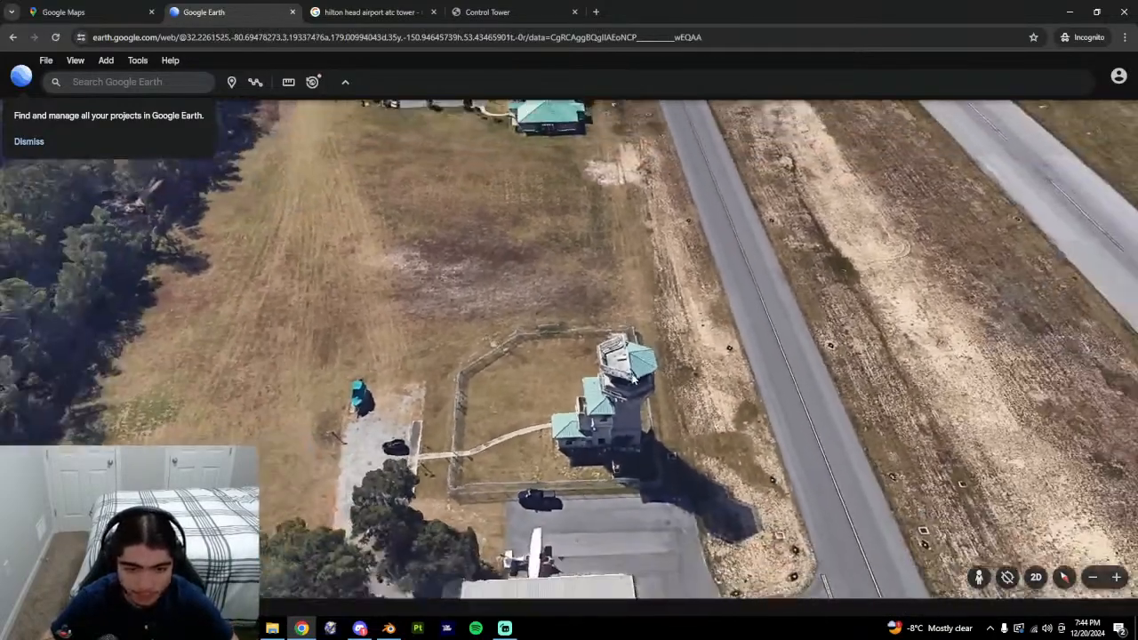
pyautogui.scroll(5, 696, 344)
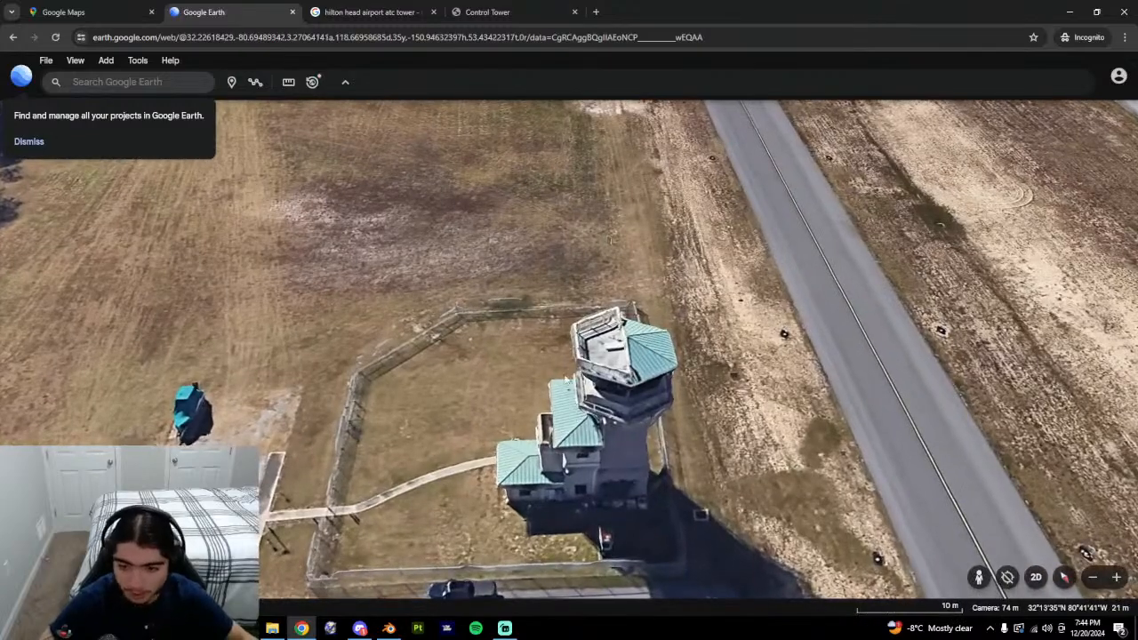
pyautogui.scroll(-5, 565, 380)
pyautogui.scroll(5, 428, 384)
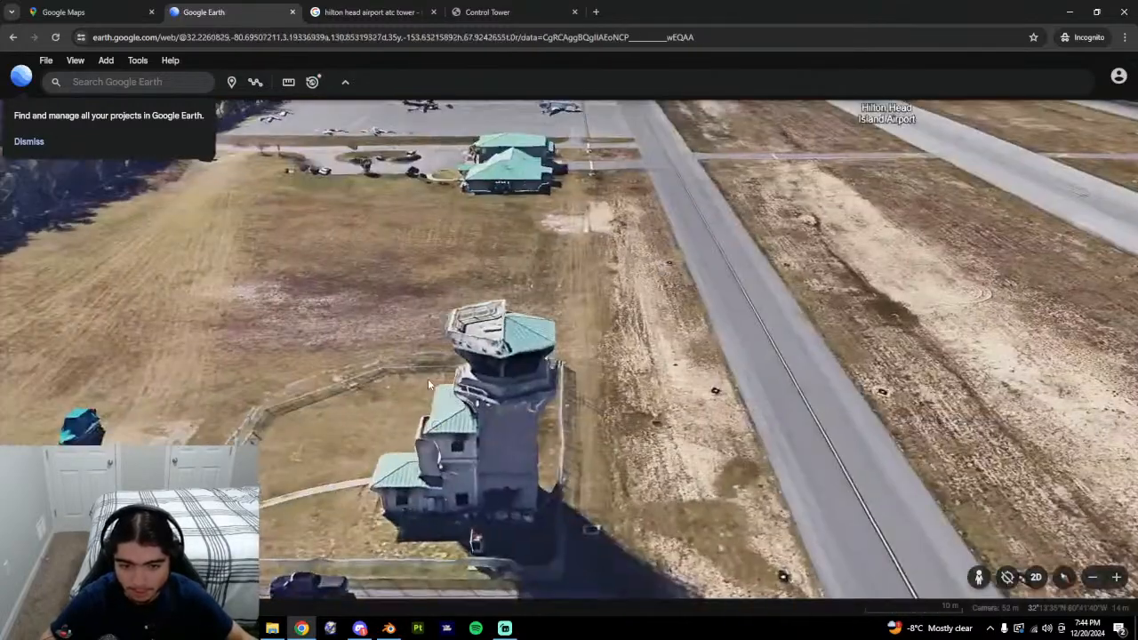
# Compare with the image results and recentre the tower in the Maps satellite view.
pyautogui.click(396, 13)
pyautogui.click(87, 12)
pyautogui.scroll(-3, 736, 462)
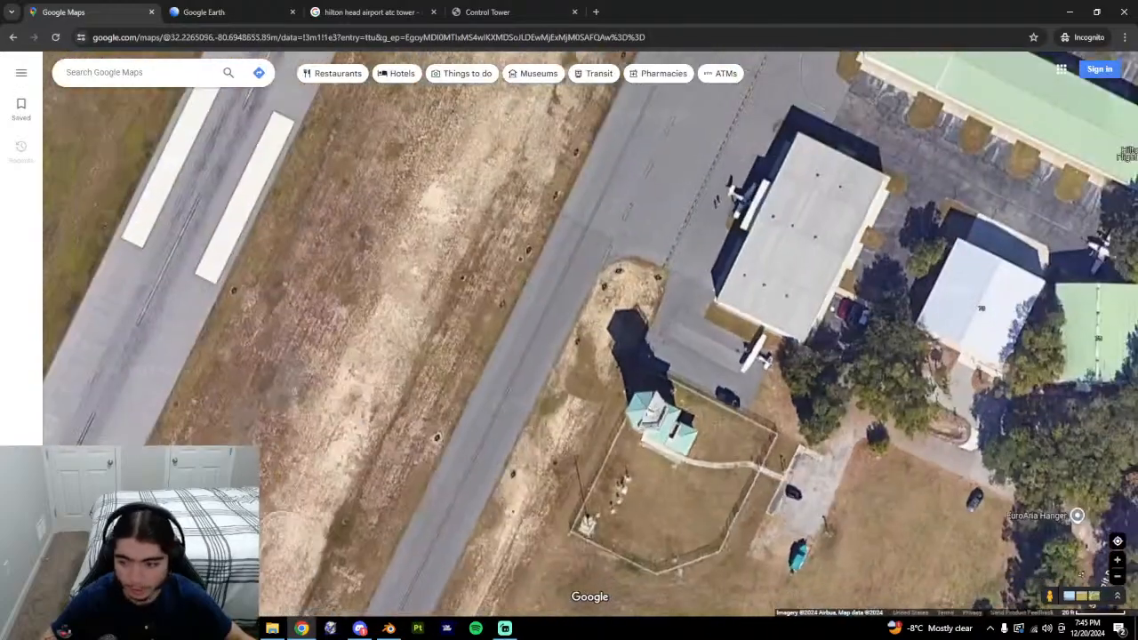
pyautogui.click(1118, 561)
pyautogui.click(1118, 576)
pyautogui.moveTo(677, 570); pyautogui.dragTo(572, 467)
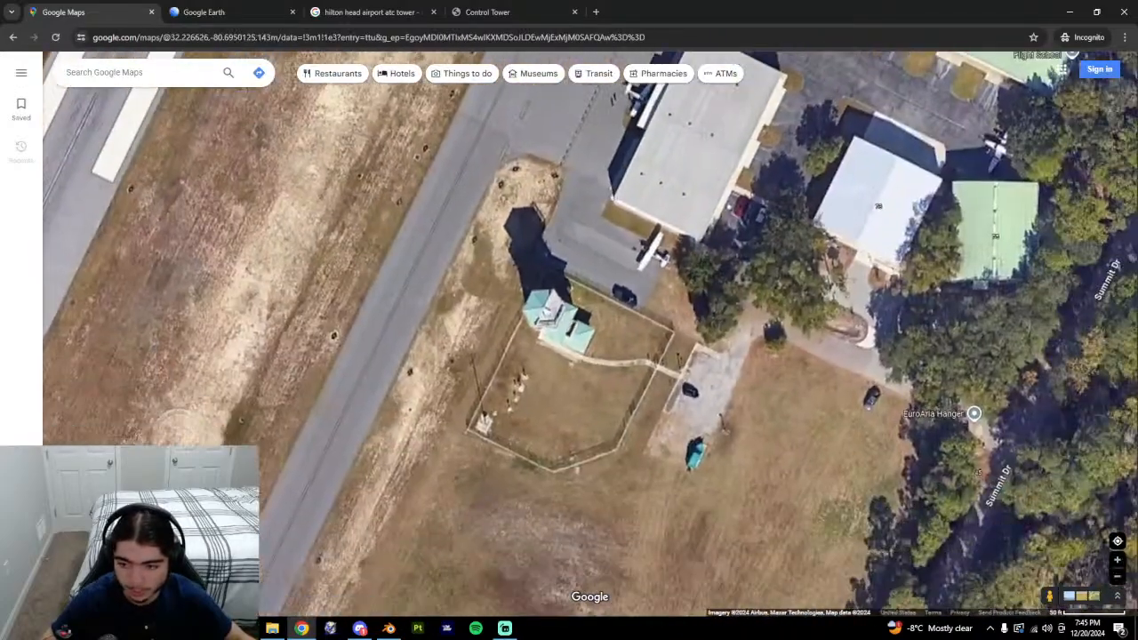
pyautogui.click(1121, 563)
# Back in Google Earth, orbit to the tower's opposite, shaded side.
pyautogui.hotkey('ctrl', 'Tab')
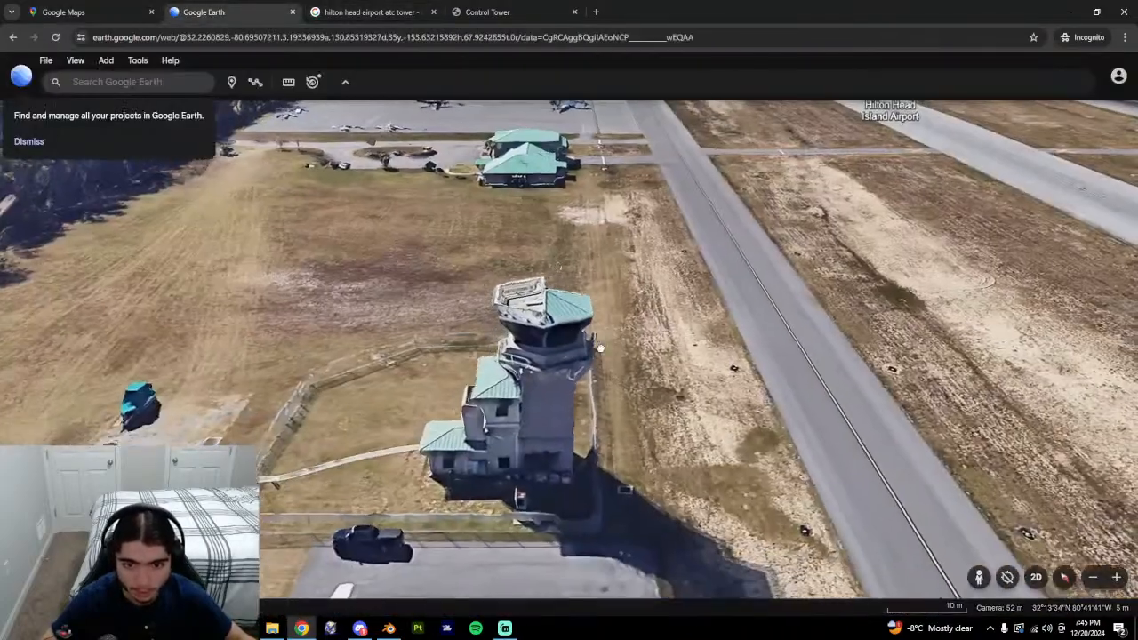
pyautogui.scroll(-10, 476, 488)
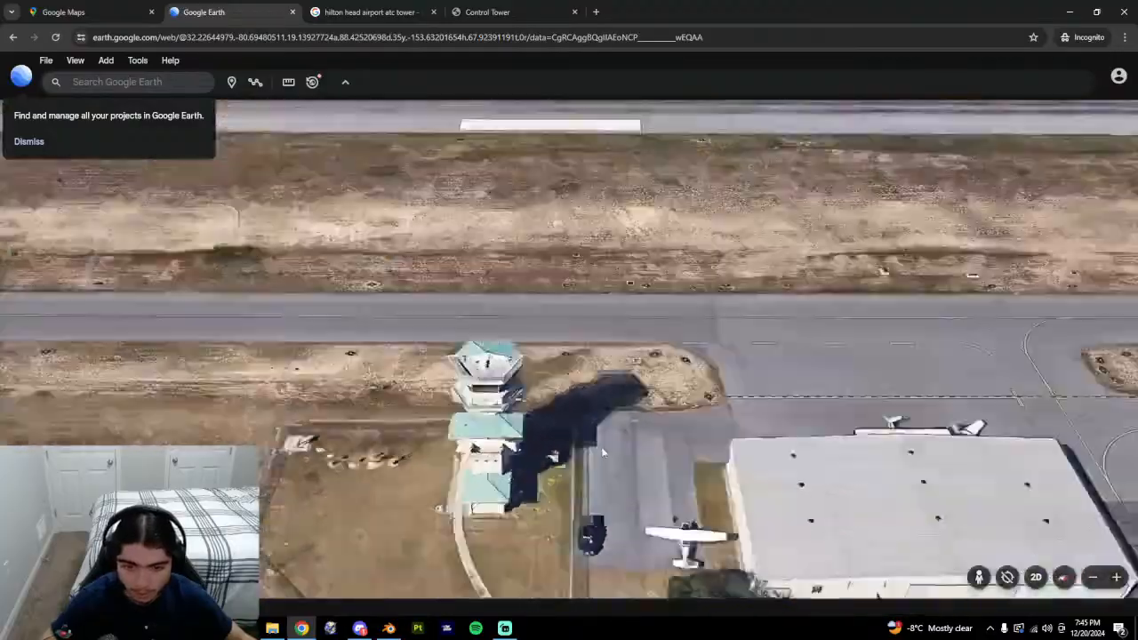
pyautogui.scroll(5, 545, 471)
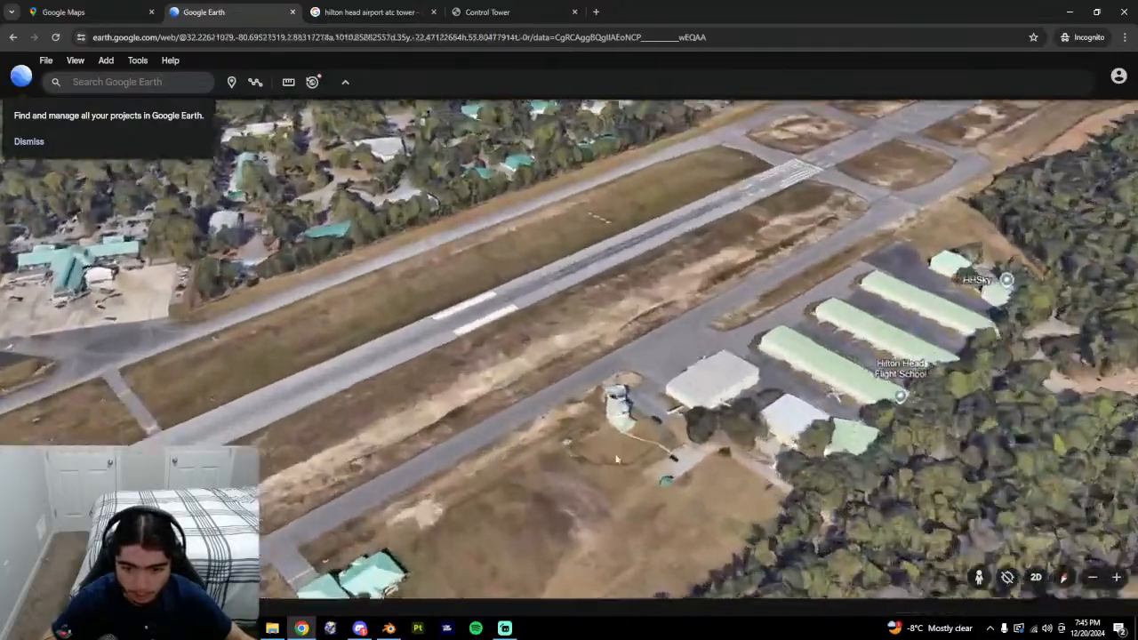
pyautogui.scroll(8, 656, 401)
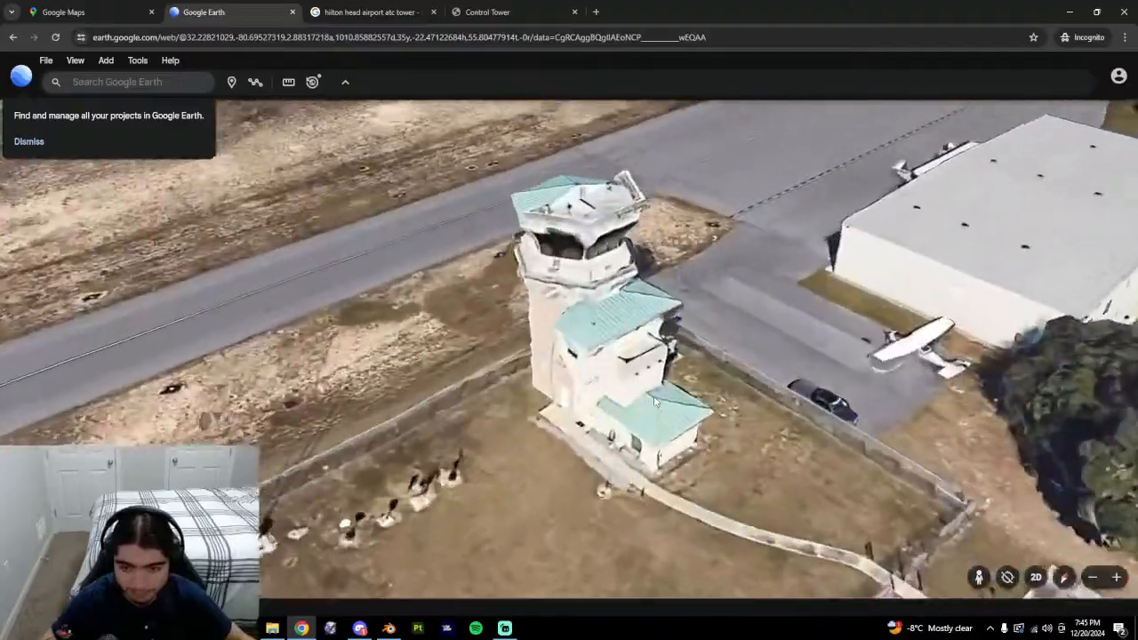
pyautogui.moveTo(656, 401); pyautogui.dragTo(311, 295, button='middle')
pyautogui.scroll(4, 610, 276)
pyautogui.moveTo(610, 276); pyautogui.dragTo(462, 417)
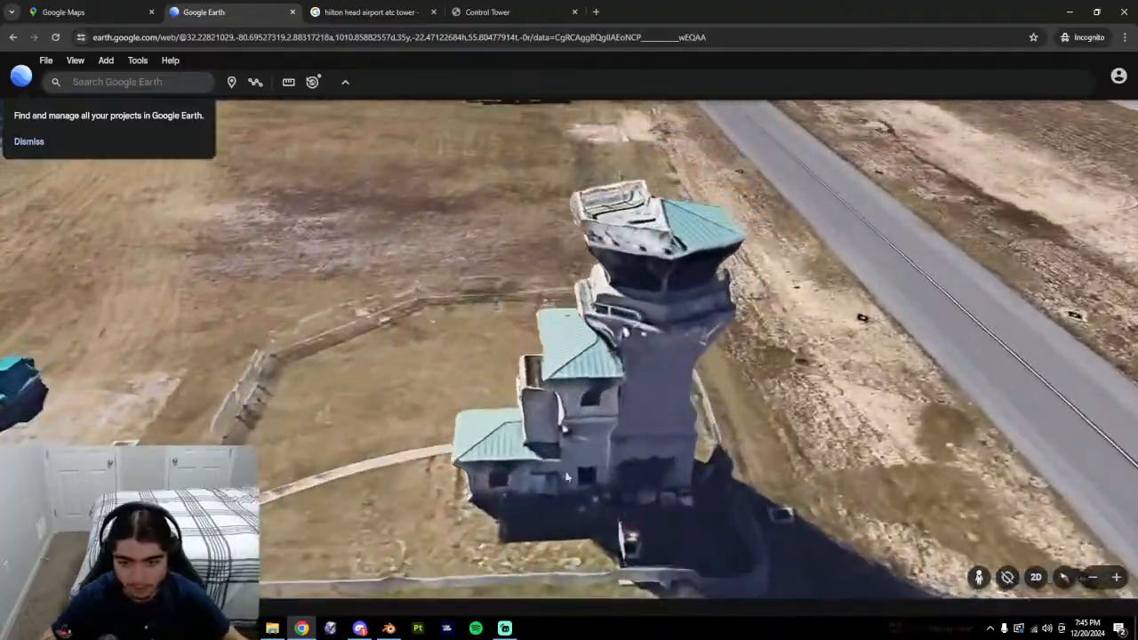
pyautogui.moveTo(462, 418)
pyautogui.mouseDown(button='middle')
pyautogui.moveTo(598, 491)
pyautogui.moveTo(464, 478)
pyautogui.mouseUp(button='middle')
pyautogui.moveTo(589, 492)
pyautogui.mouseDown(button='middle')
pyautogui.moveTo(462, 498)
pyautogui.moveTo(402, 469)
pyautogui.mouseUp(button='middle')
pyautogui.moveTo(711, 457); pyautogui.dragTo(536, 463)
# Circle the tower's sides and tilt to a near overhead view of its roofs.
pyautogui.moveTo(544, 456); pyautogui.dragTo(574, 525, button='middle')
pyautogui.moveTo(622, 524); pyautogui.dragTo(674, 445)
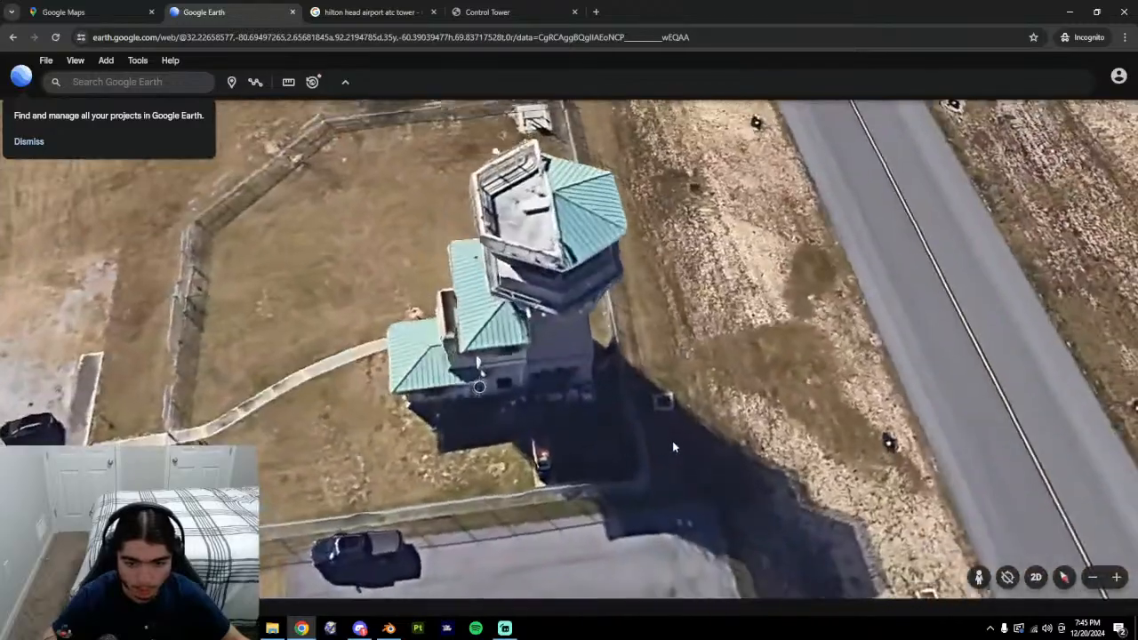
pyautogui.moveTo(667, 442); pyautogui.dragTo(419, 334, button='middle')
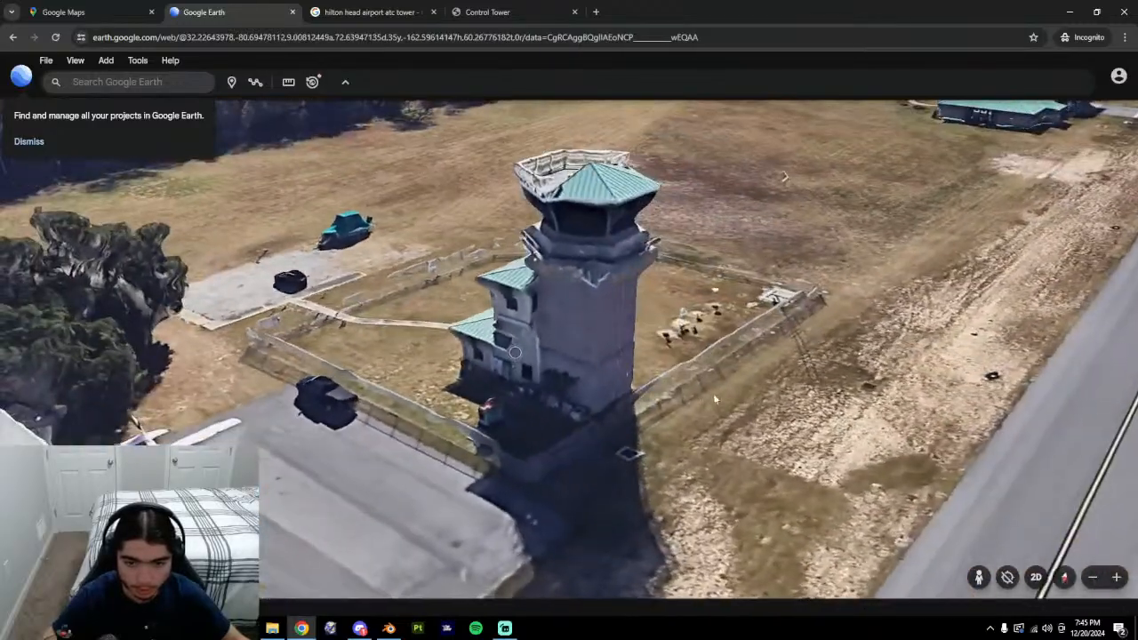
pyautogui.moveTo(713, 393)
pyautogui.mouseDown(button='middle')
pyautogui.moveTo(393, 435)
pyautogui.moveTo(566, 433)
pyautogui.moveTo(549, 305)
pyautogui.mouseUp(button='middle')
pyautogui.moveTo(549, 305); pyautogui.dragTo(556, 422)
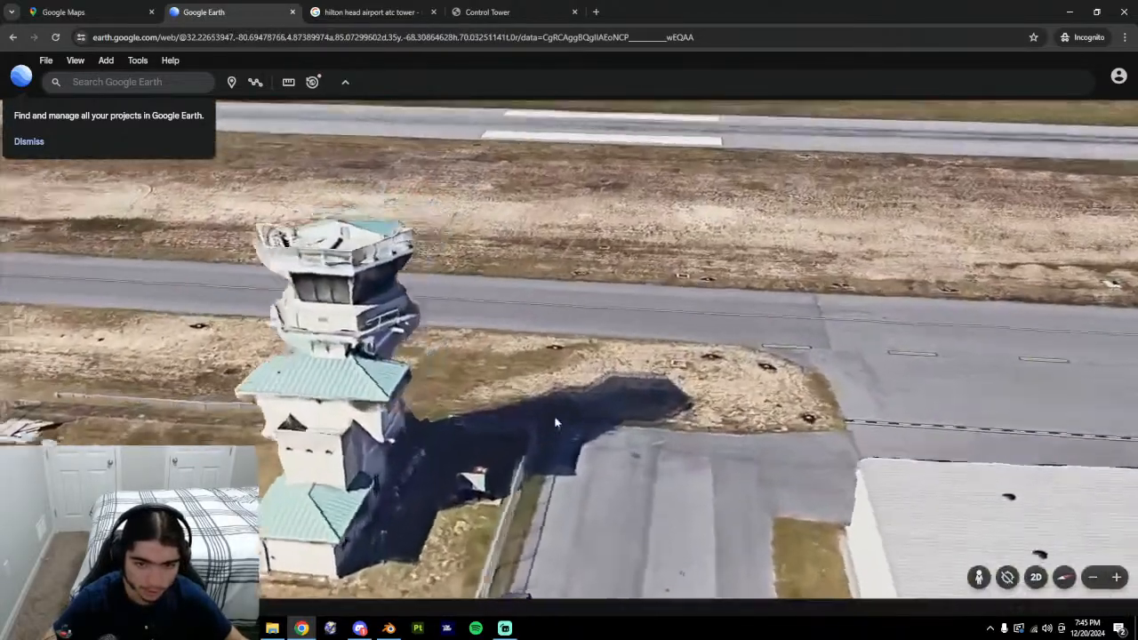
pyautogui.moveTo(557, 422); pyautogui.dragTo(533, 424, button='middle')
pyautogui.moveTo(534, 424); pyautogui.dragTo(688, 391)
pyautogui.moveTo(688, 391); pyautogui.dragTo(583, 516, button='middle')
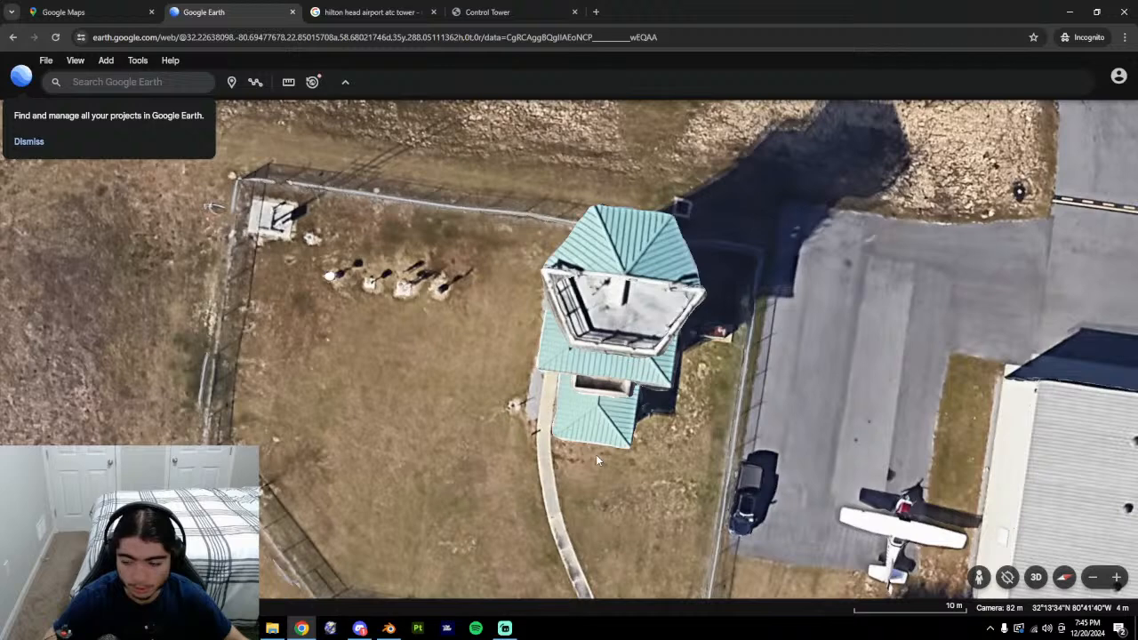
# Search 'khxd airport info' in a new browser tab.
pyautogui.click(602, 11)
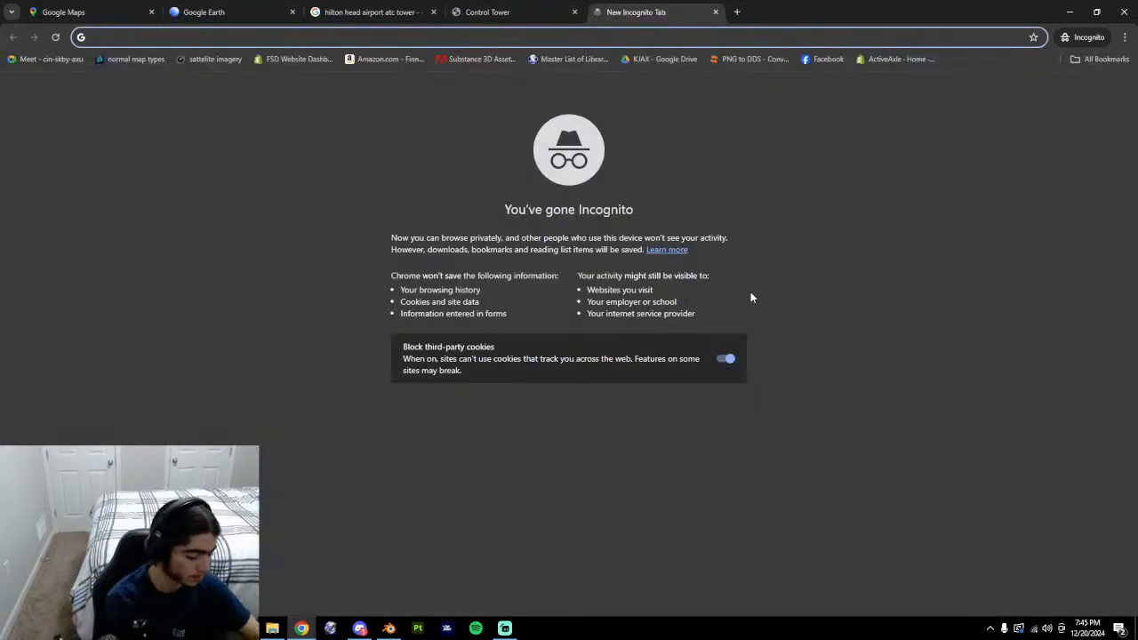
pyautogui.write('khxd')
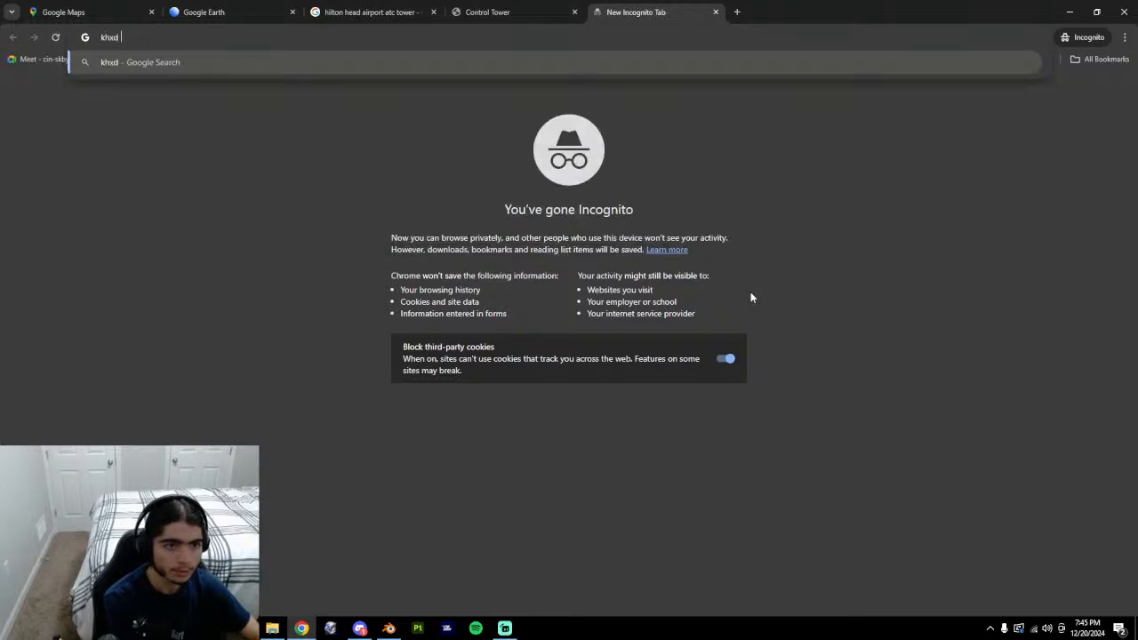
pyautogui.write(' airport info')
pyautogui.press('Return')
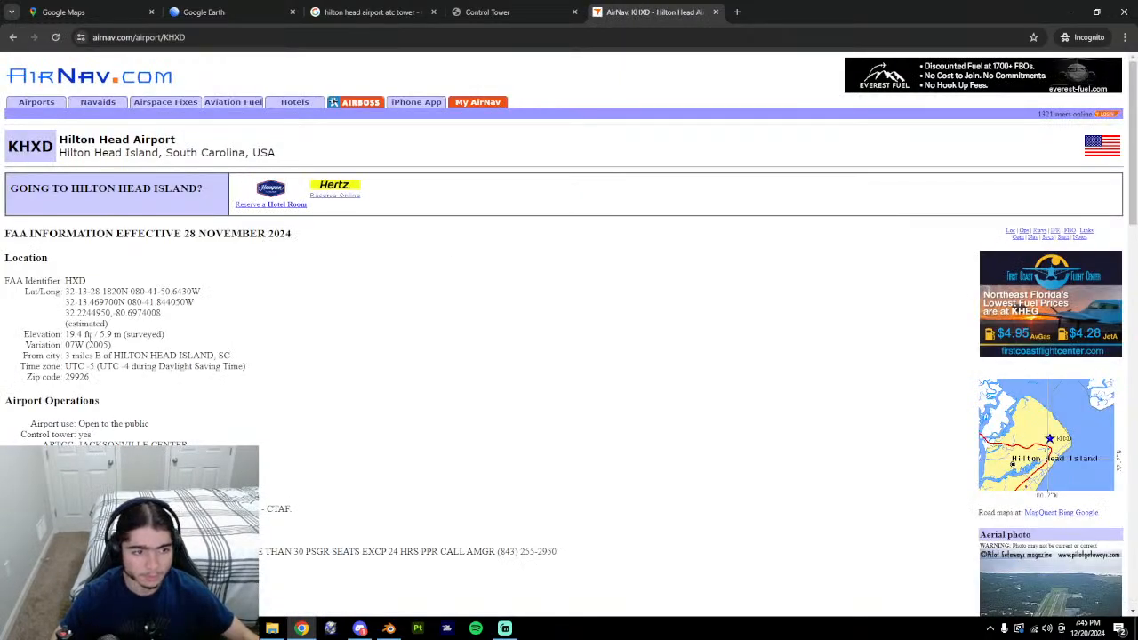
# Go back through the Control Tower and image tabs to the Google Earth tower view.
pyautogui.click(471, 12)
pyautogui.click(373, 11)
pyautogui.click(240, 11)
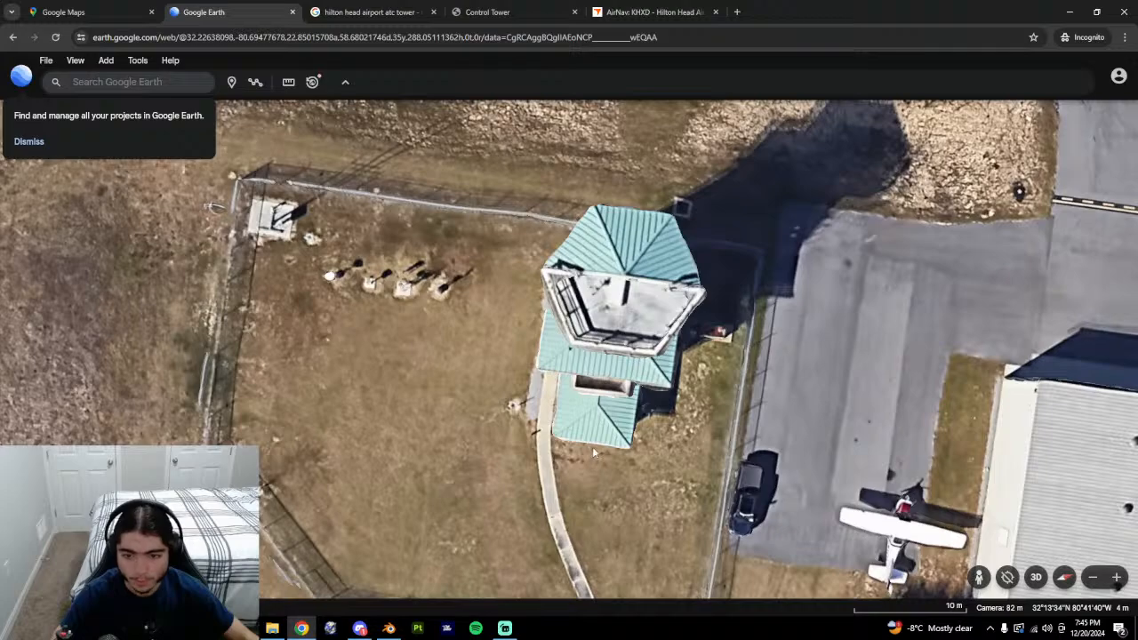
# Orbit and zoom in Google Earth onto the lower building's roof.
pyautogui.moveTo(620, 465)
pyautogui.keyDown('shift'); pyautogui.mouseDown()
pyautogui.moveTo(465, 324)
pyautogui.moveTo(393, 455)
pyautogui.moveTo(630, 452)
pyautogui.mouseUp(); pyautogui.keyUp('shift')
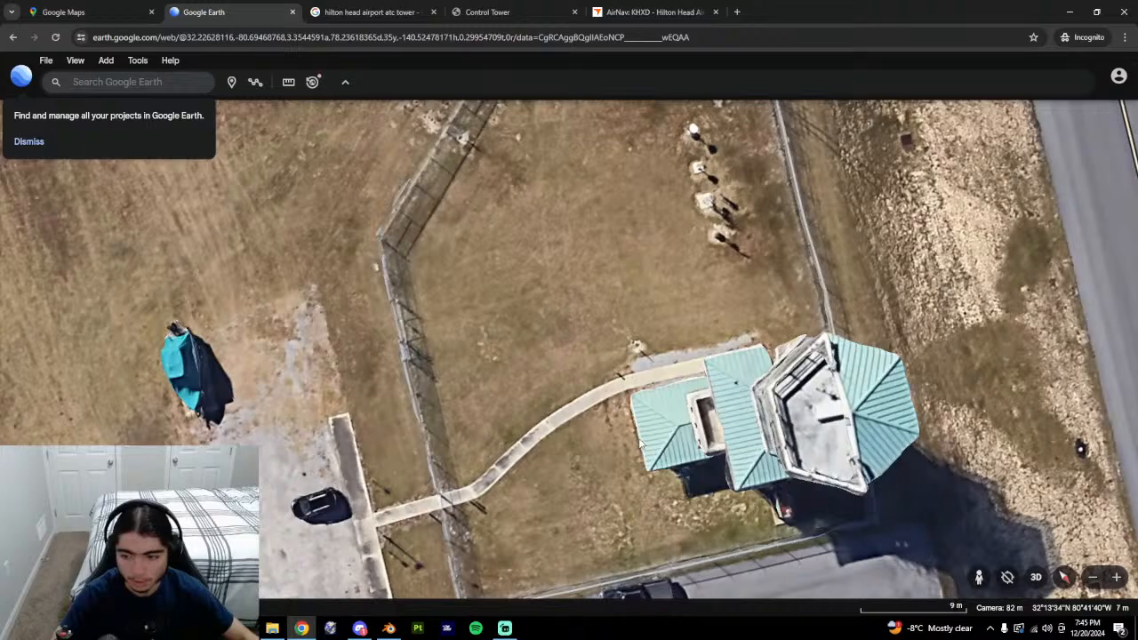
pyautogui.keyDown('shift'); pyautogui.moveTo(640, 444); pyautogui.dragTo(613, 450); pyautogui.keyUp('shift')
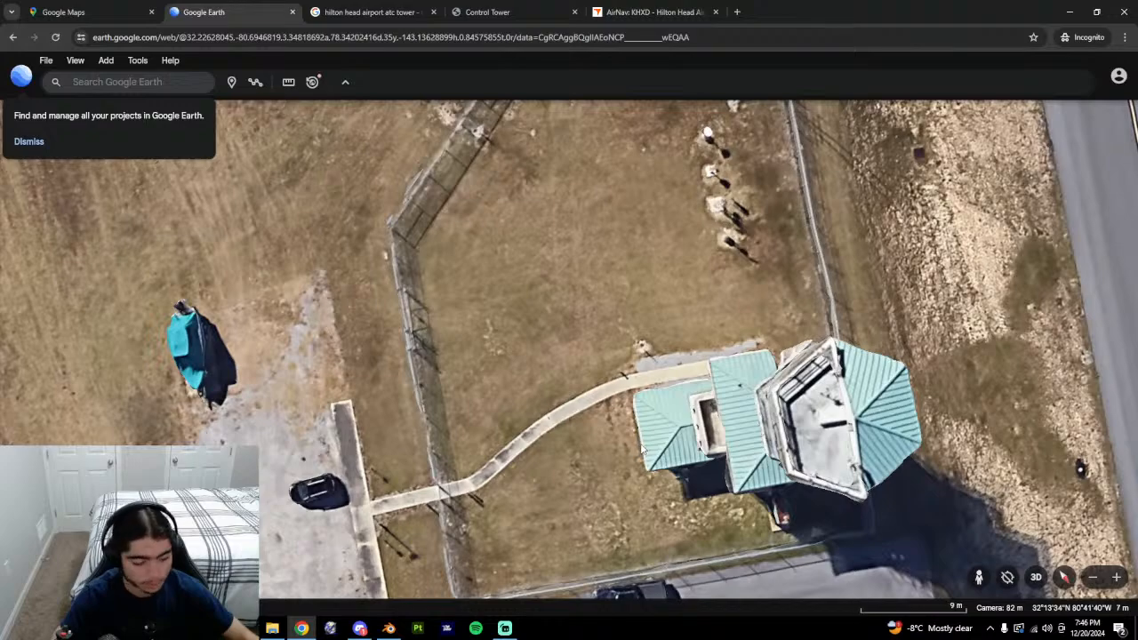
pyautogui.moveTo(624, 476); pyautogui.dragTo(535, 458)
pyautogui.moveTo(532, 438); pyautogui.dragTo(576, 349, button='middle')
pyautogui.moveTo(566, 564); pyautogui.dragTo(537, 400)
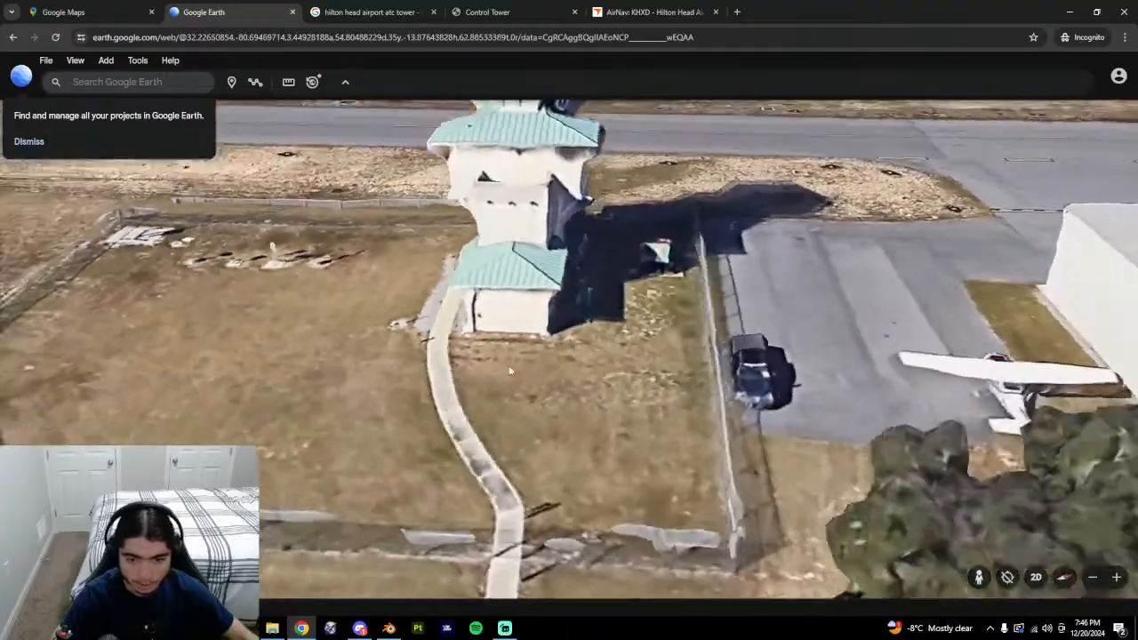
pyautogui.scroll(-3, 544, 349)
pyautogui.moveTo(544, 348); pyautogui.dragTo(513, 288, button='middle')
pyautogui.scroll(2, 524, 307)
pyautogui.scroll(-3, 550, 291)
pyautogui.moveTo(513, 288); pyautogui.dragTo(505, 398)
pyautogui.scroll(5, 505, 398)
pyautogui.moveTo(506, 397); pyautogui.dragTo(503, 435, button='middle')
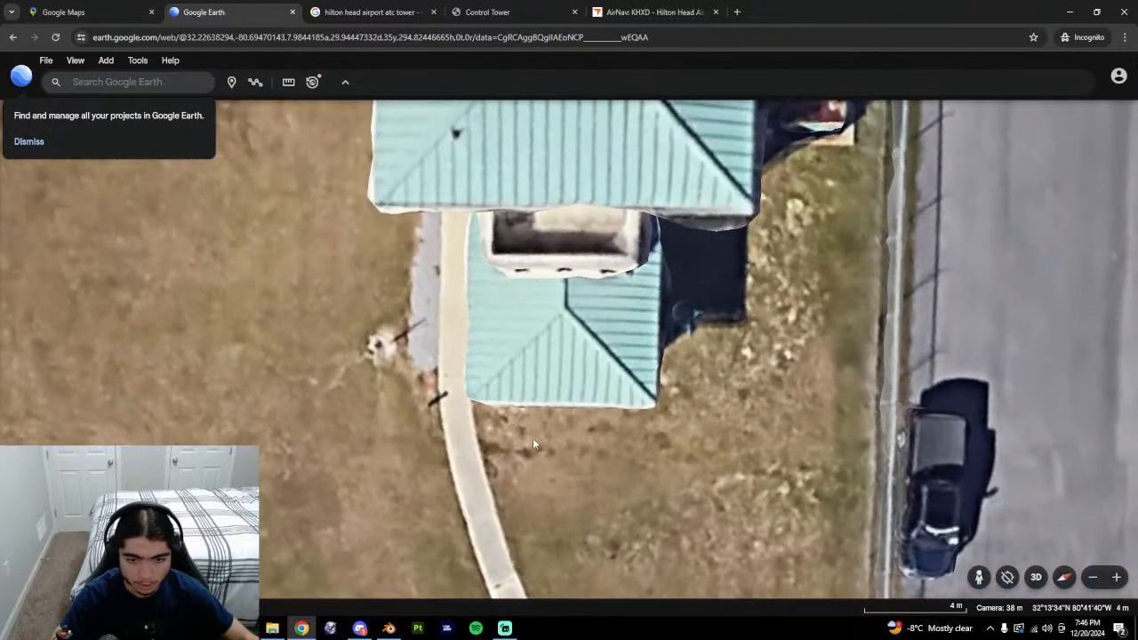
# Measure the lower roof edge corner to corner at 5.62 m.
pyautogui.click(288, 82)
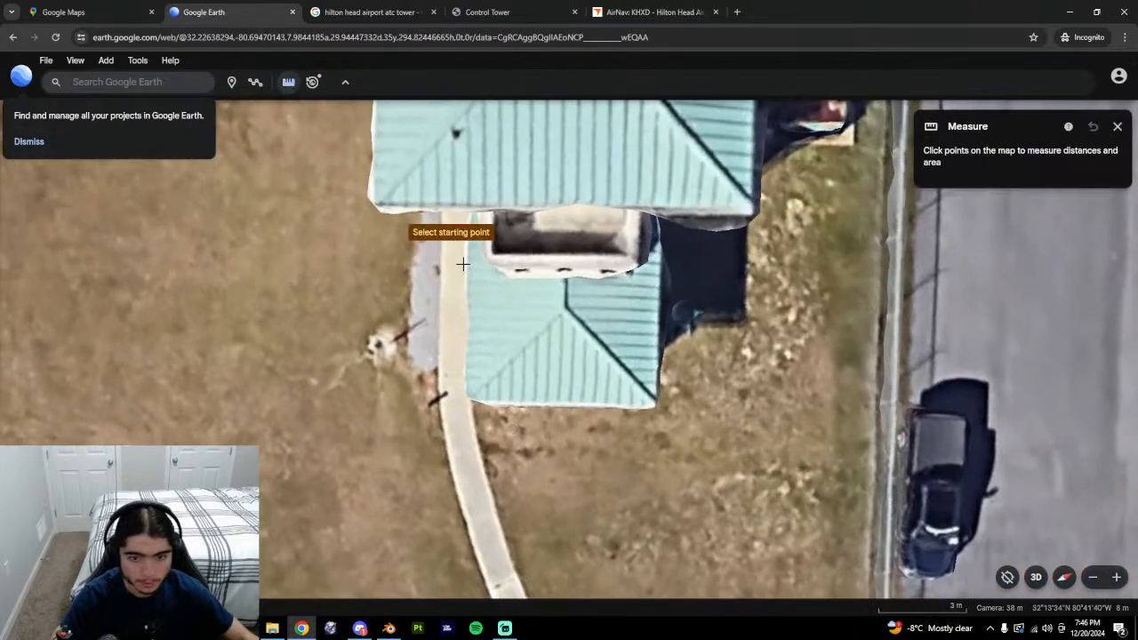
pyautogui.click(489, 402)
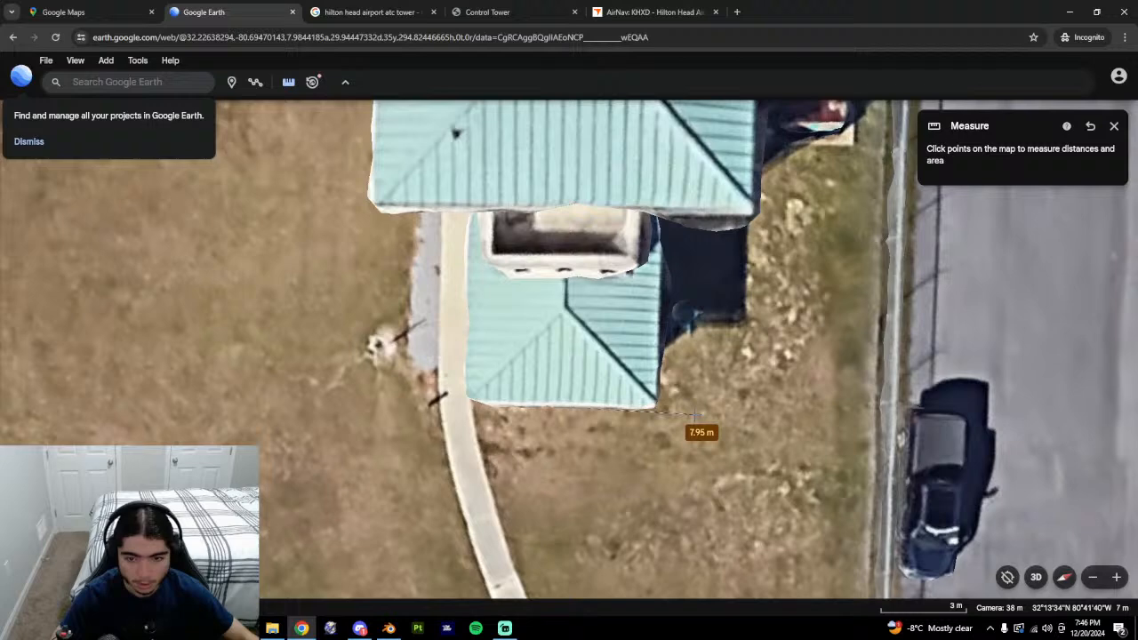
pyautogui.click(634, 406)
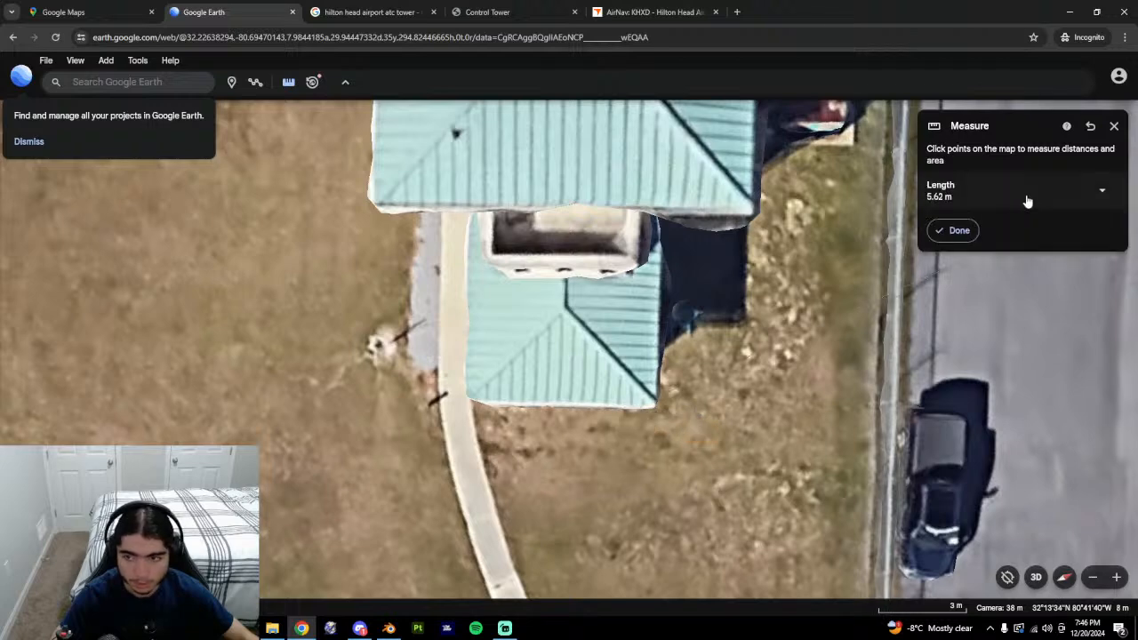
pyautogui.click(955, 230)
pyautogui.moveTo(564, 535); pyautogui.dragTo(563, 434, button='middle')
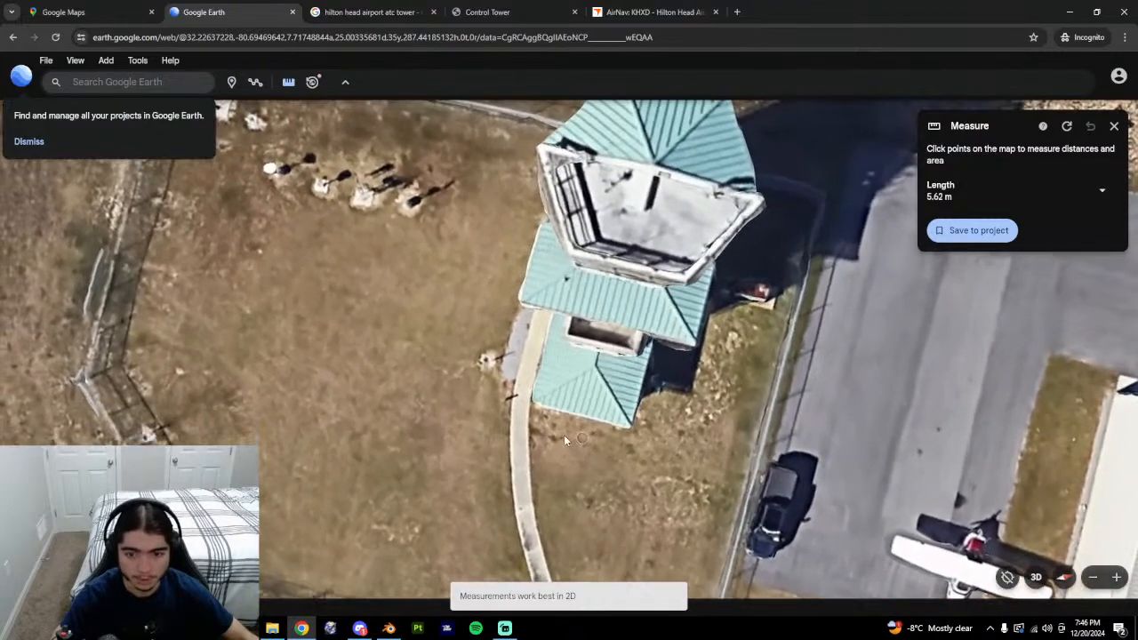
# In Blender, start a new General file and delete all default objects.
pyautogui.click(389, 628)
pyautogui.moveTo(497, 360); pyautogui.dragTo(467, 354, button='middle')
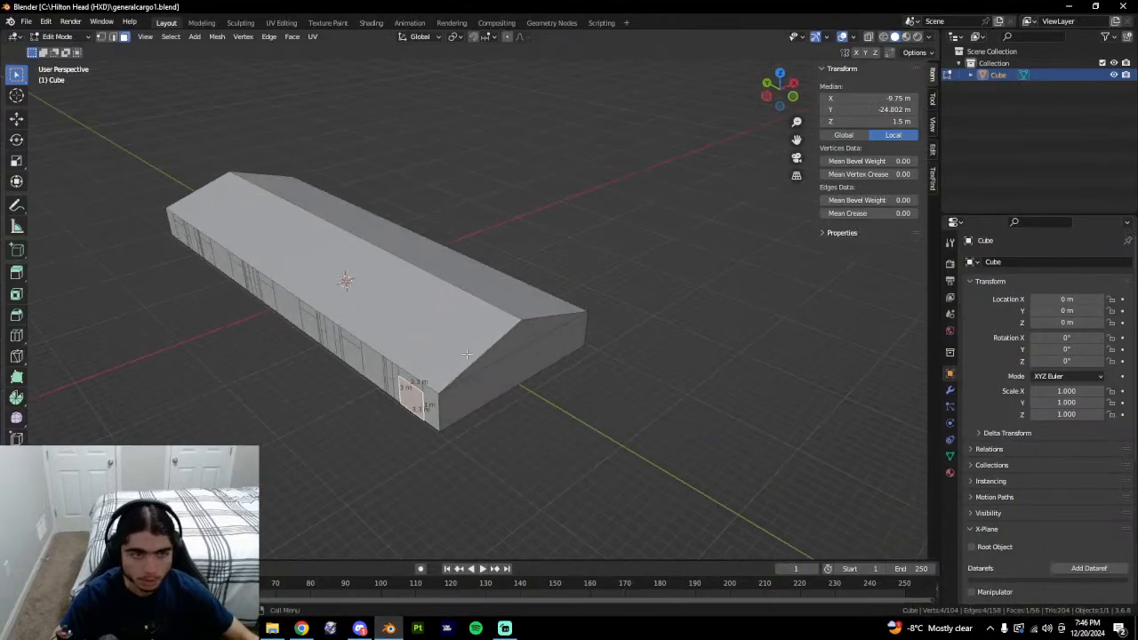
pyautogui.click(26, 21)
pyautogui.moveTo(44, 38)
pyautogui.click(162, 39)
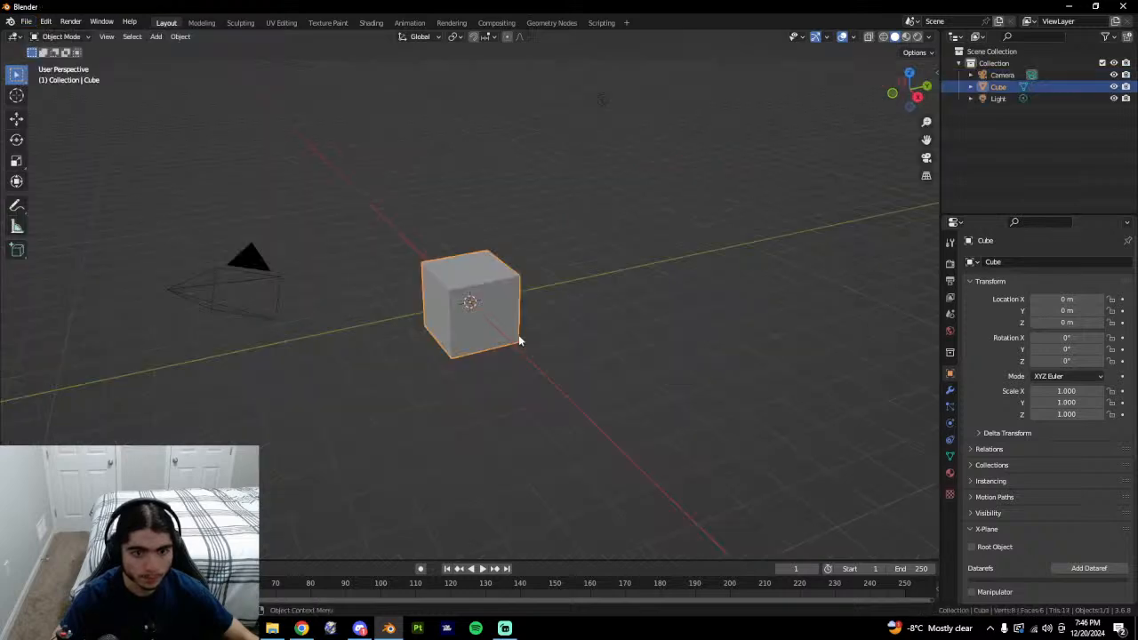
pyautogui.press('a')
pyautogui.press('Delete')
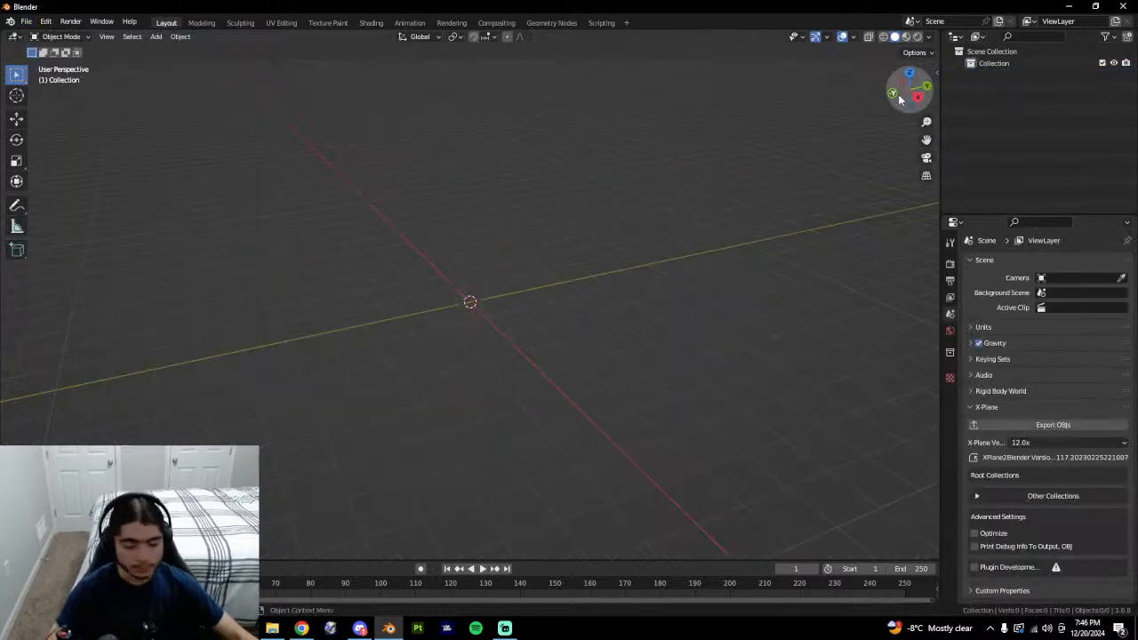
# Add a cube and move it up along Z by 1 m so it rests on the grid.
pyautogui.moveTo(656, 423); pyautogui.dragTo(747, 446, button='middle')
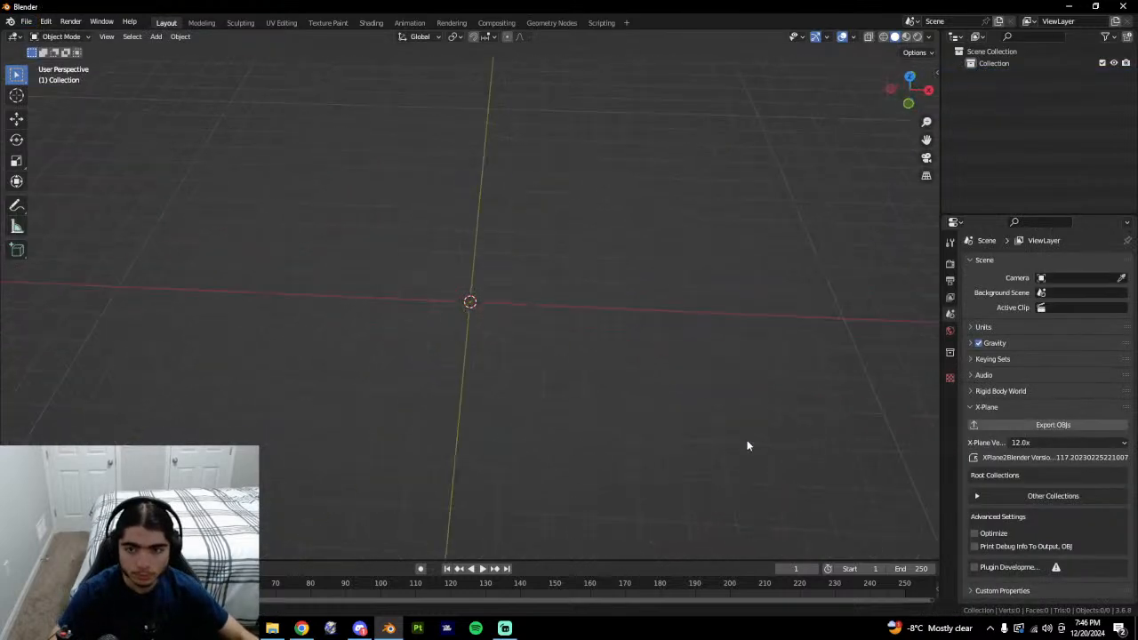
pyautogui.hotkey('shift', 'a')
pyautogui.moveTo(496, 320)
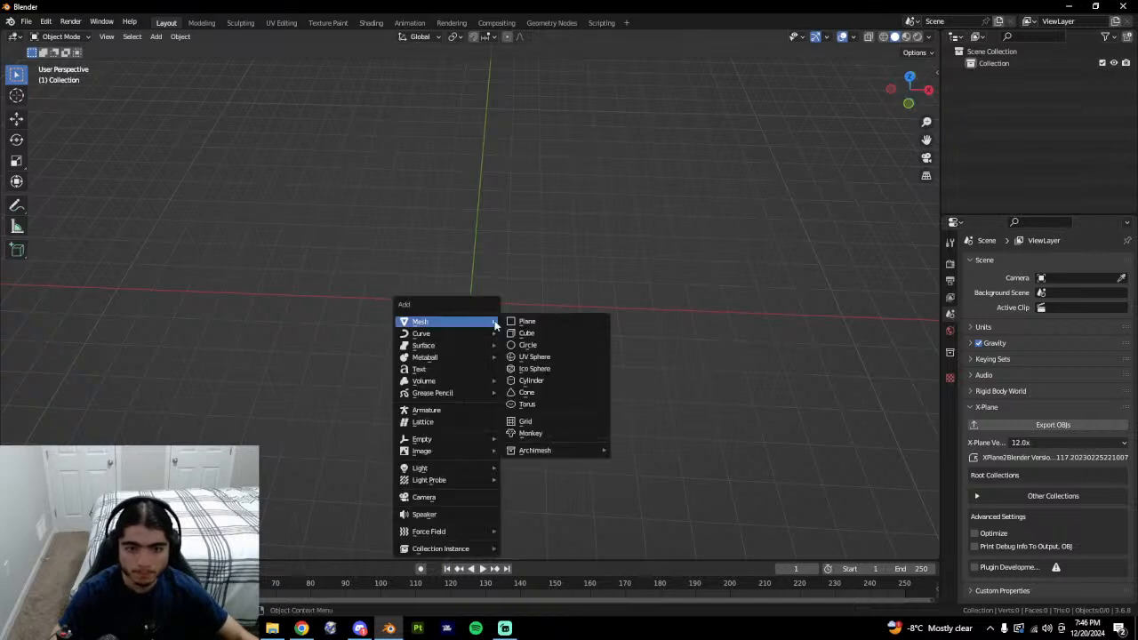
pyautogui.click(528, 329)
pyautogui.press('KP_1')
pyautogui.press('g')
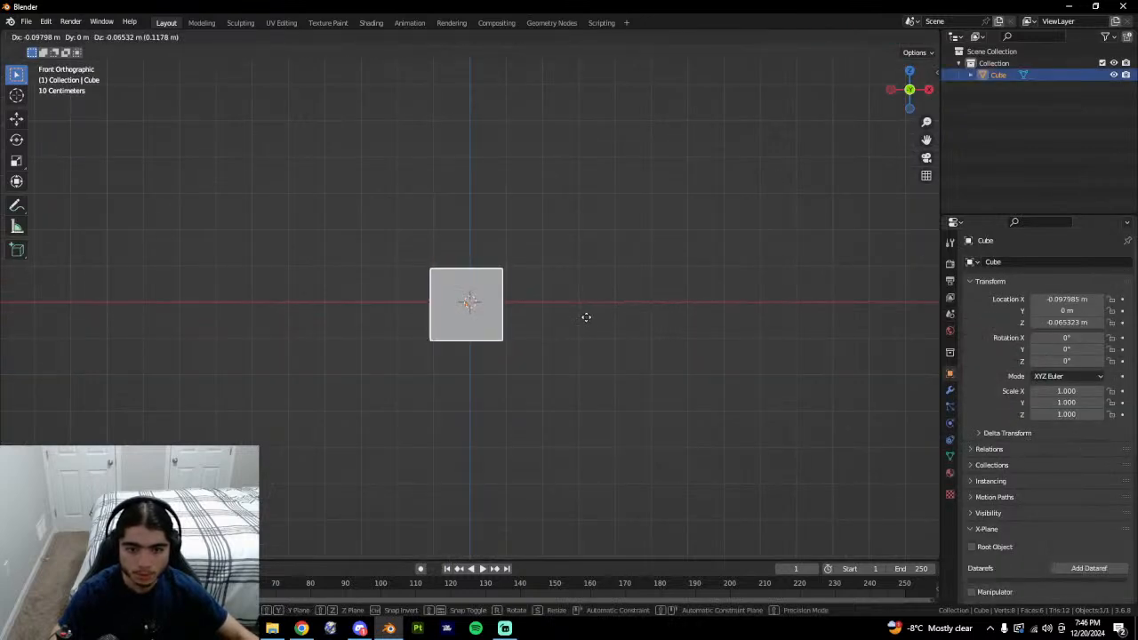
pyautogui.press('z')
pyautogui.click(595, 275)
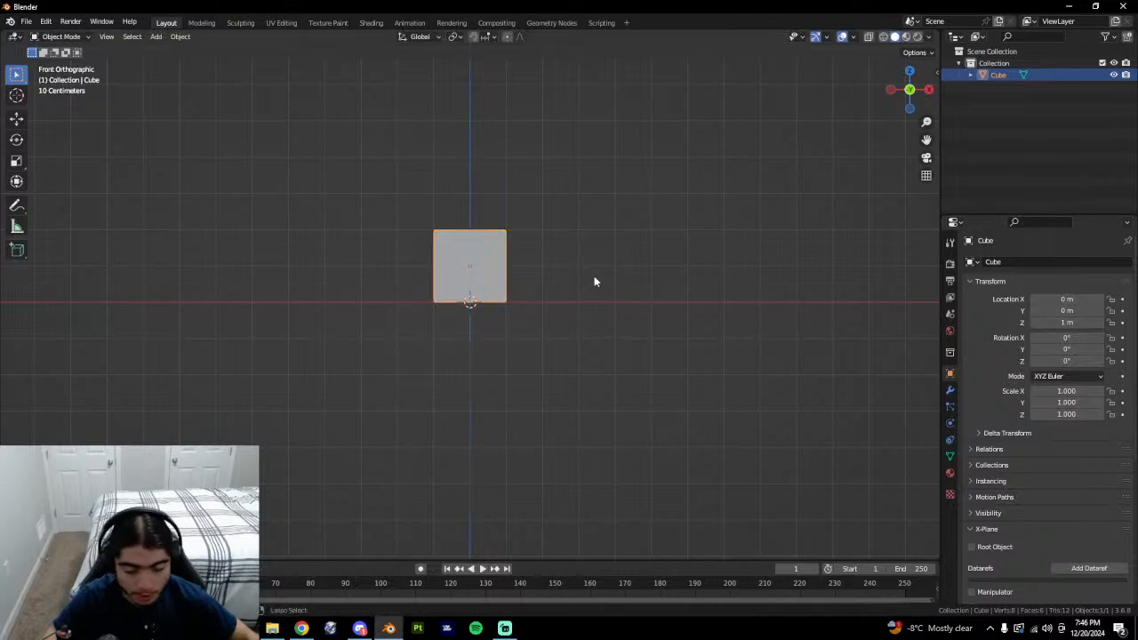
pyautogui.moveTo(595, 275); pyautogui.dragTo(508, 449, button='middle')
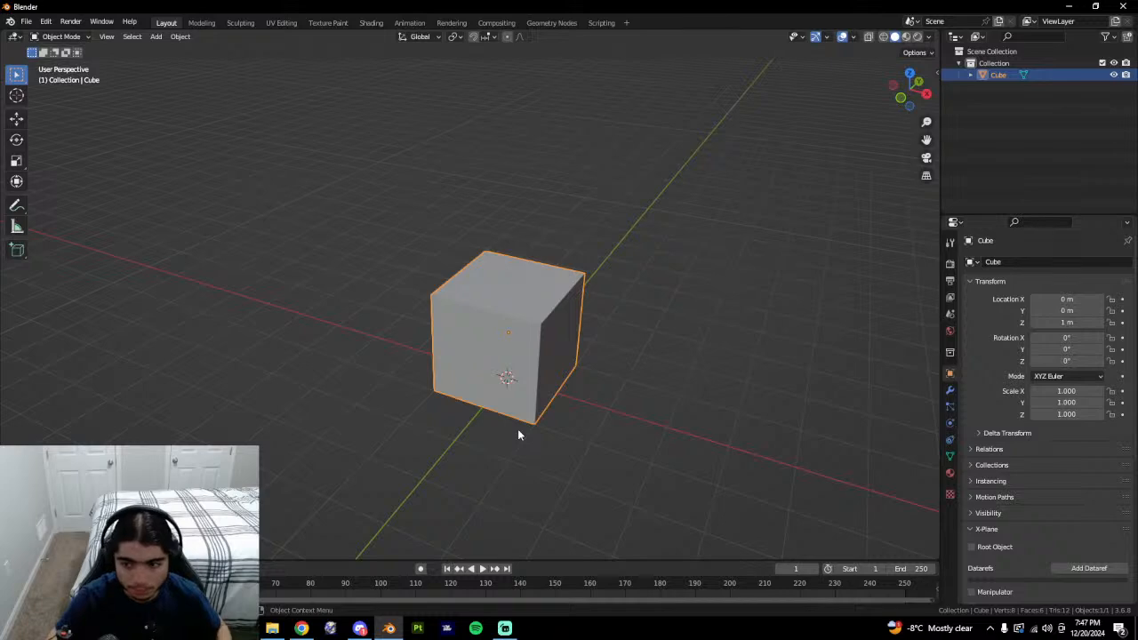
# Check the tower in the Google Earth reference, then return to the Blender cube.
pyautogui.moveTo(513, 441); pyautogui.dragTo(526, 397, button='middle')
pyautogui.click(305, 628)
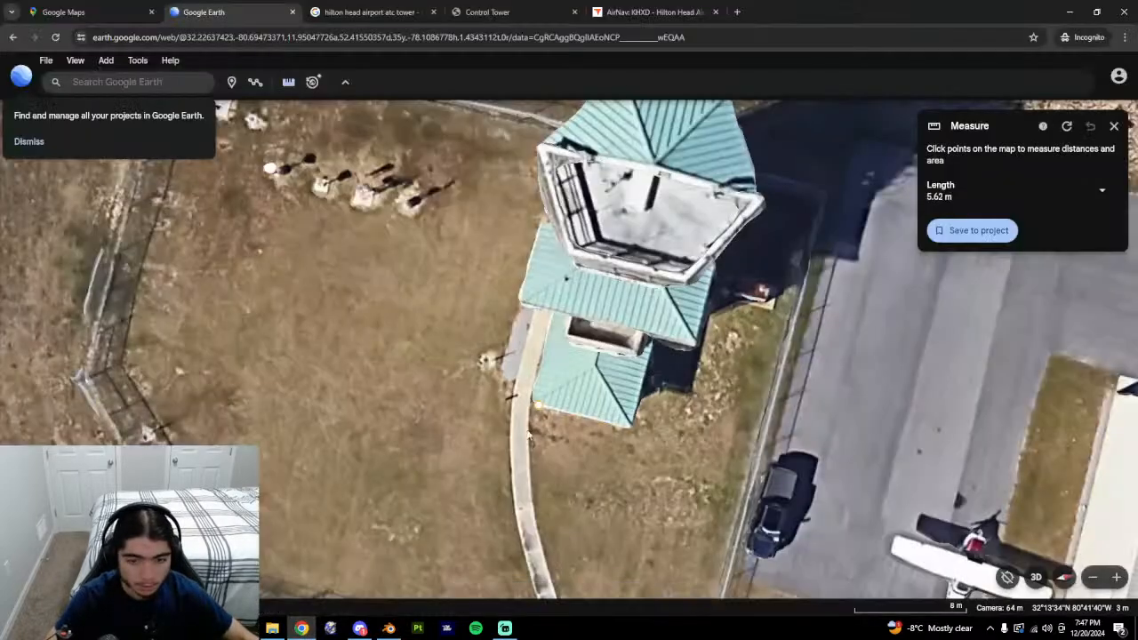
pyautogui.moveTo(530, 436)
pyautogui.mouseDown(button='middle')
pyautogui.moveTo(483, 290)
pyautogui.moveTo(340, 266)
pyautogui.moveTo(476, 441)
pyautogui.moveTo(634, 462)
pyautogui.moveTo(414, 613)
pyautogui.mouseUp(button='middle')
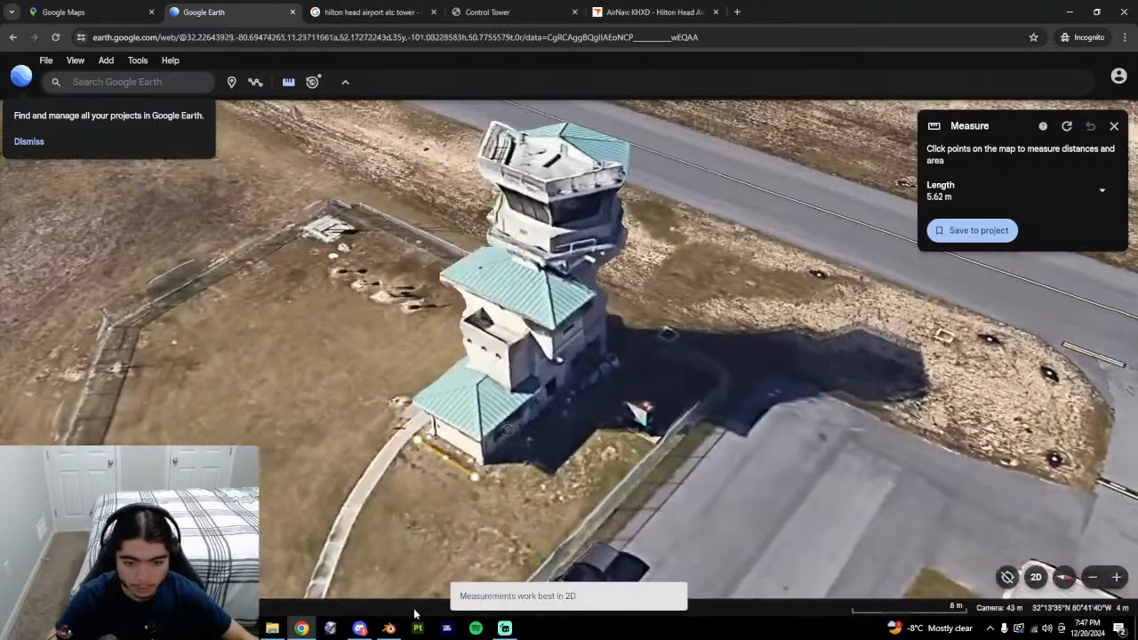
pyautogui.click(388, 627)
# Apply all transforms to the cube.
pyautogui.hotkey('ctrl', 'a')
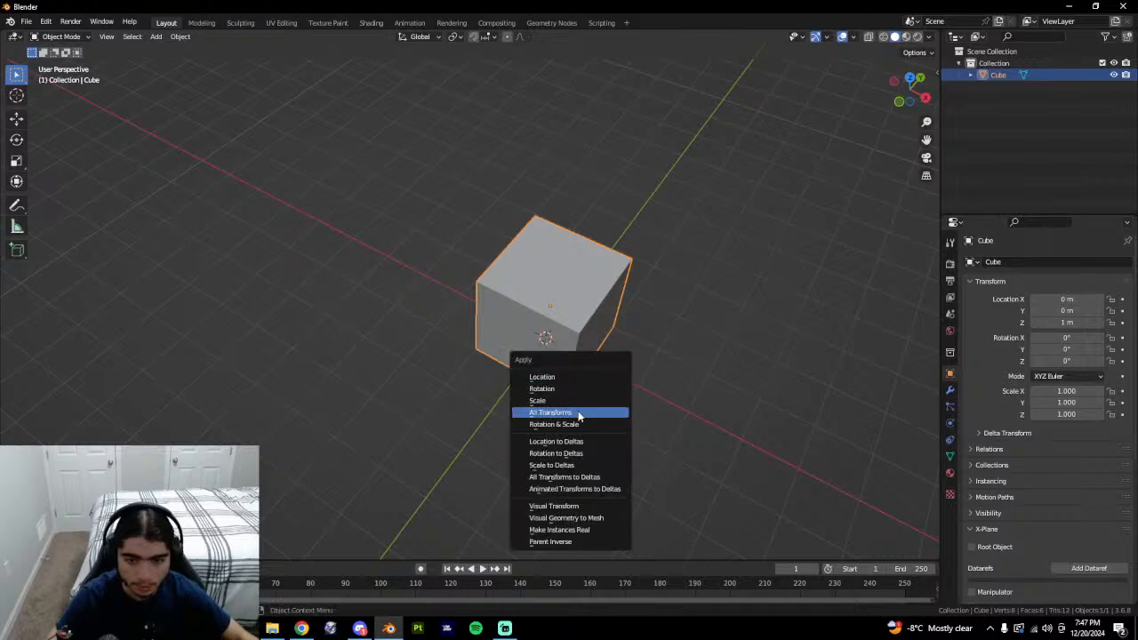
pyautogui.click(579, 411)
pyautogui.moveTo(507, 438); pyautogui.dragTo(416, 392, button='middle')
# Set the cube's X dimension to 5.5 m in the N panel, then switch to Google Earth.
pyautogui.press('n')
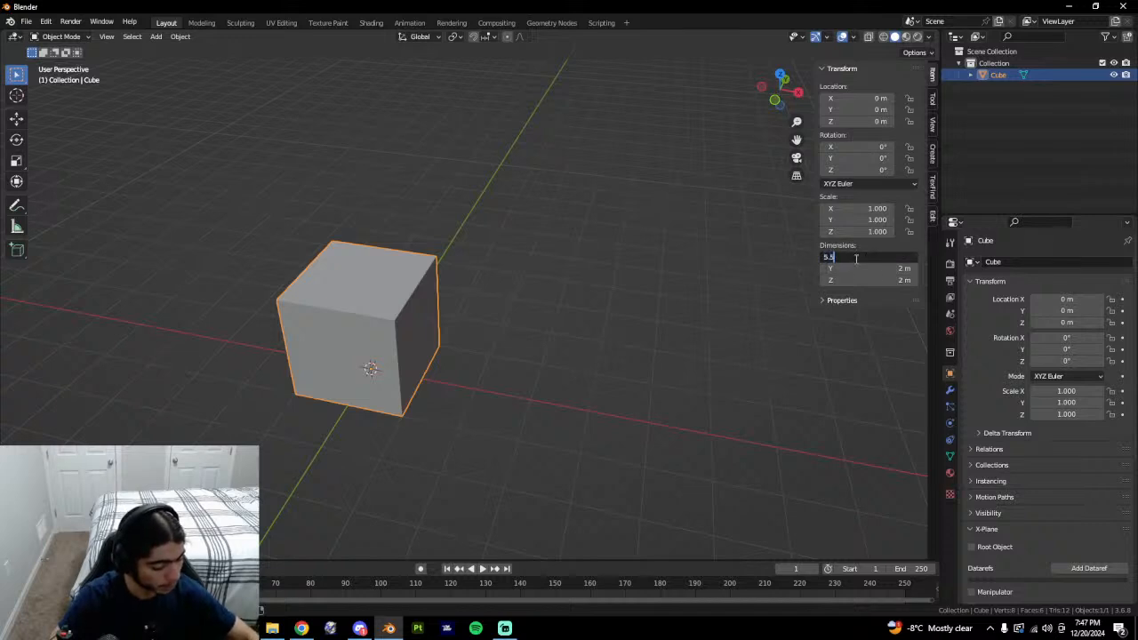
pyautogui.press('Return')
pyautogui.press('Tab')
pyautogui.moveTo(530, 326); pyautogui.dragTo(505, 418, button='middle')
pyautogui.press('Tab')
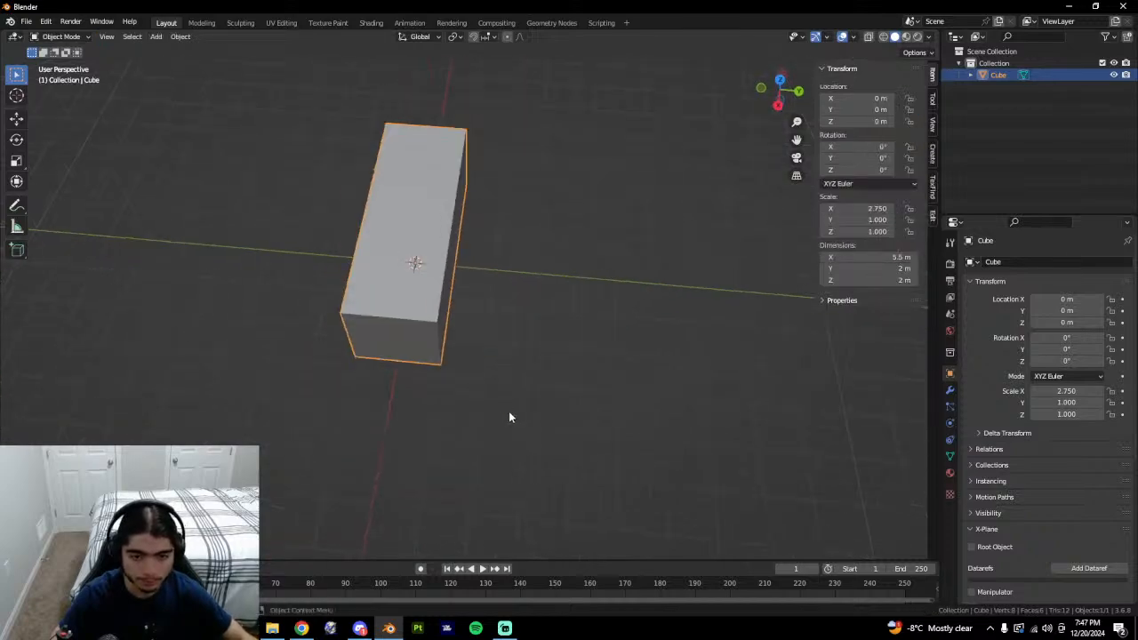
pyautogui.hotkey('alt', 'Tab')
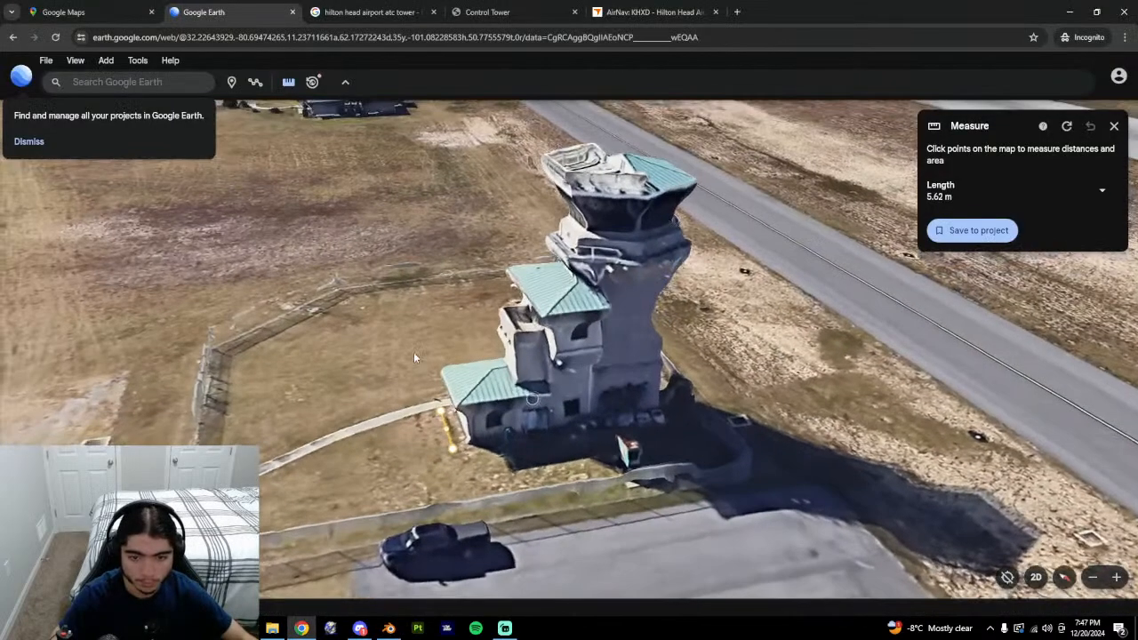
# Measure the lower building's longer side at 15.04 m, then bring Blender forward.
pyautogui.moveTo(414, 353); pyautogui.dragTo(507, 520, button='middle')
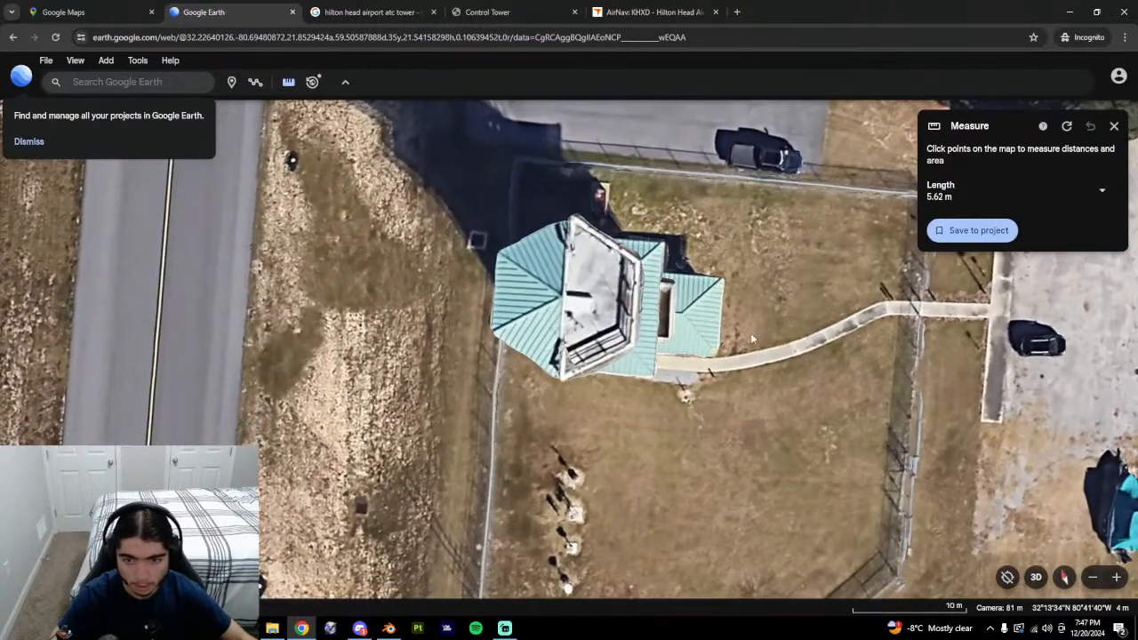
pyautogui.click(1066, 126)
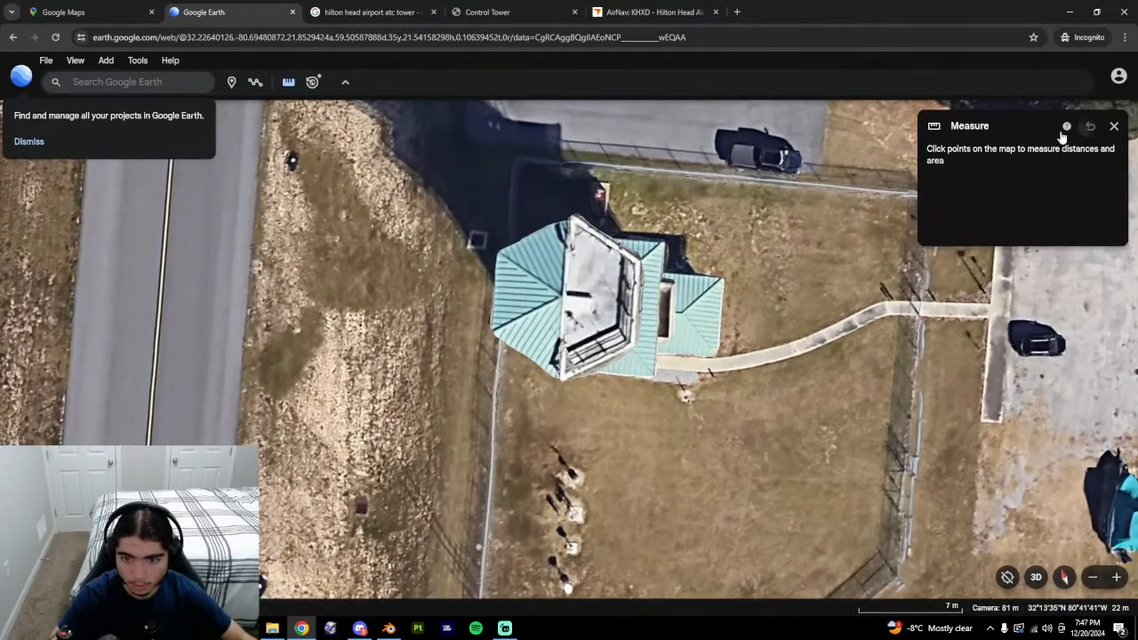
pyautogui.click(707, 357)
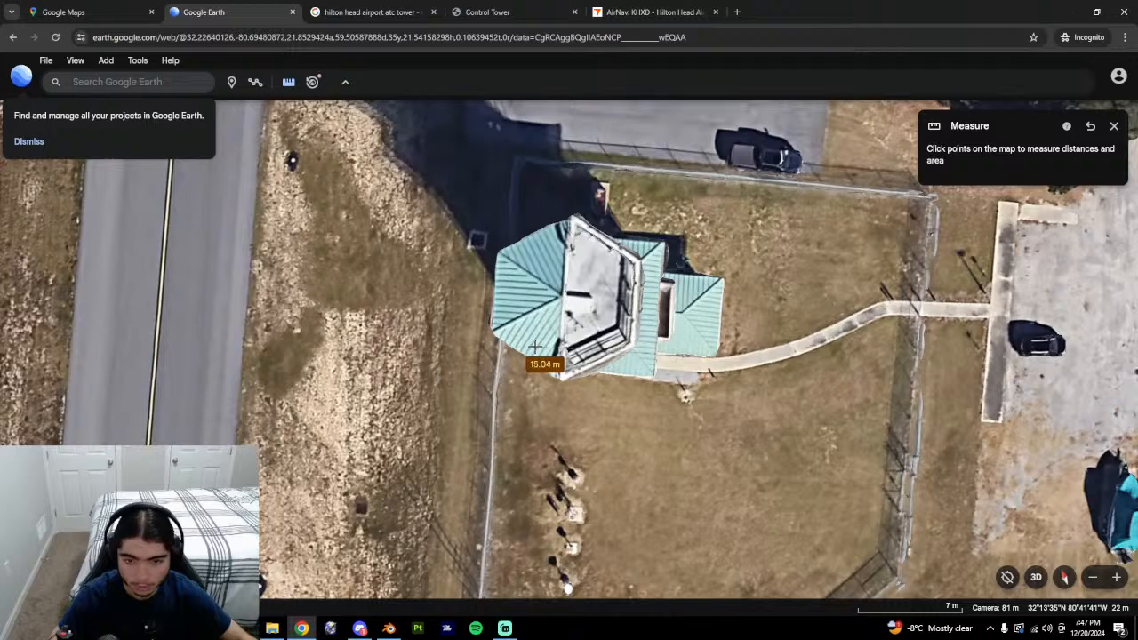
pyautogui.click(536, 347)
pyautogui.click(960, 231)
pyautogui.moveTo(610, 431); pyautogui.dragTo(610, 473, button='middle')
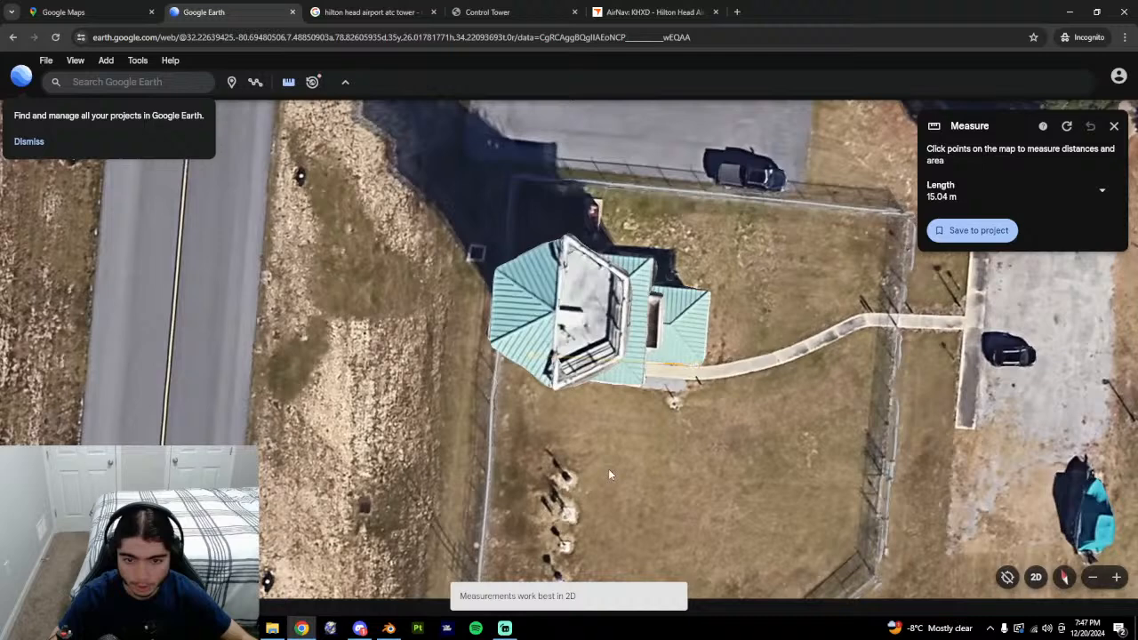
pyautogui.click(386, 627)
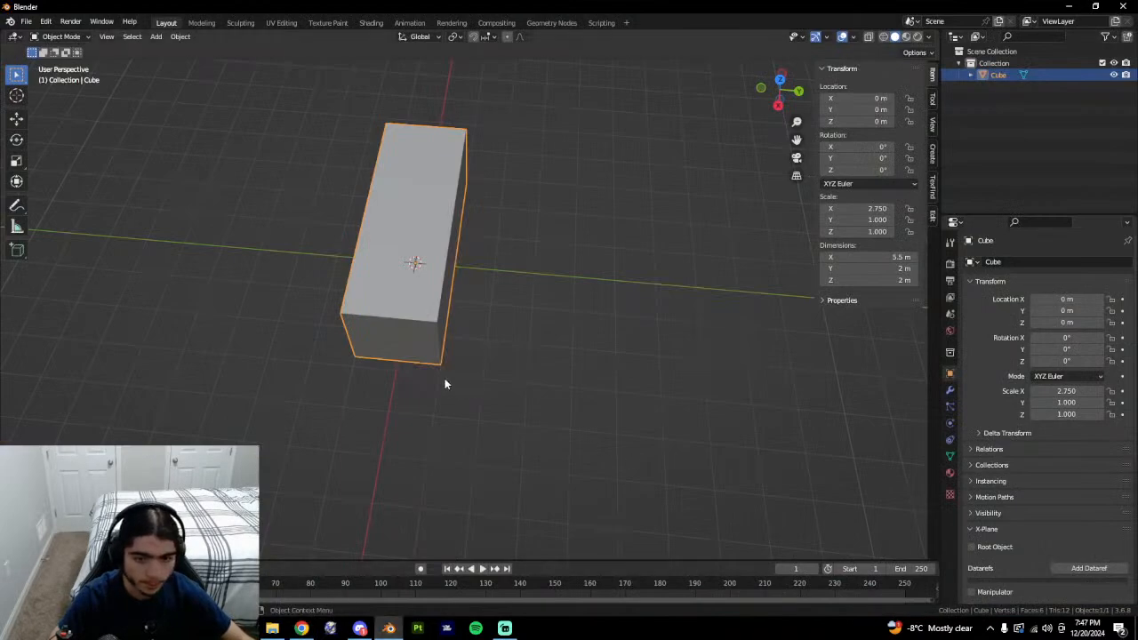
# Set the cube's Y dimension to 15 m and apply its scale.
pyautogui.moveTo(445, 380); pyautogui.dragTo(462, 345, button='middle')
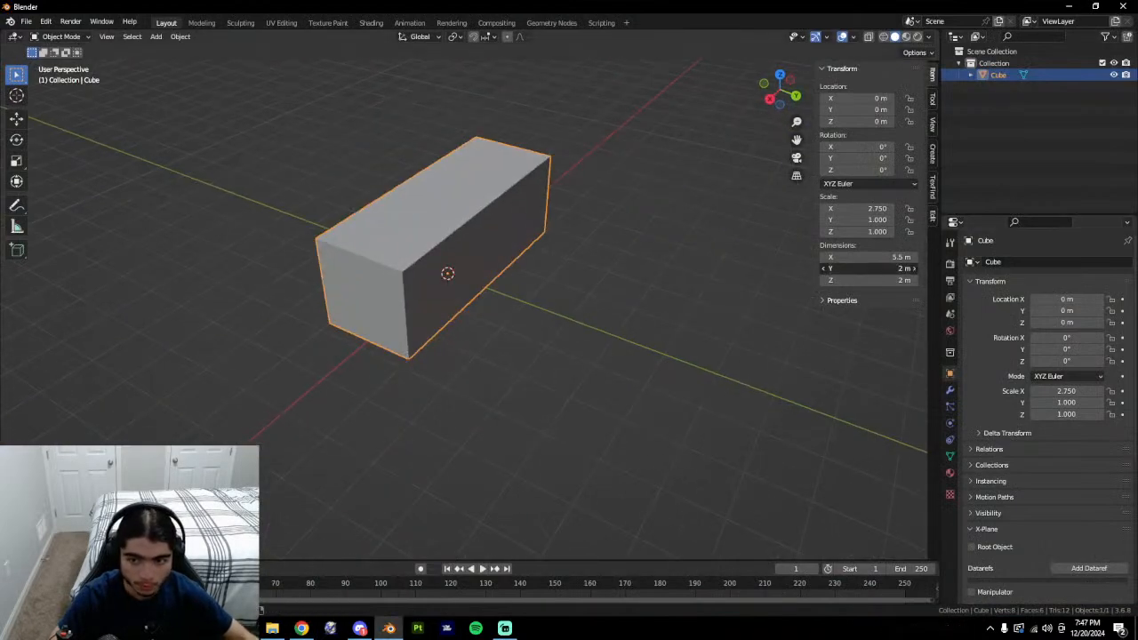
pyautogui.write('15')
pyautogui.press('Return')
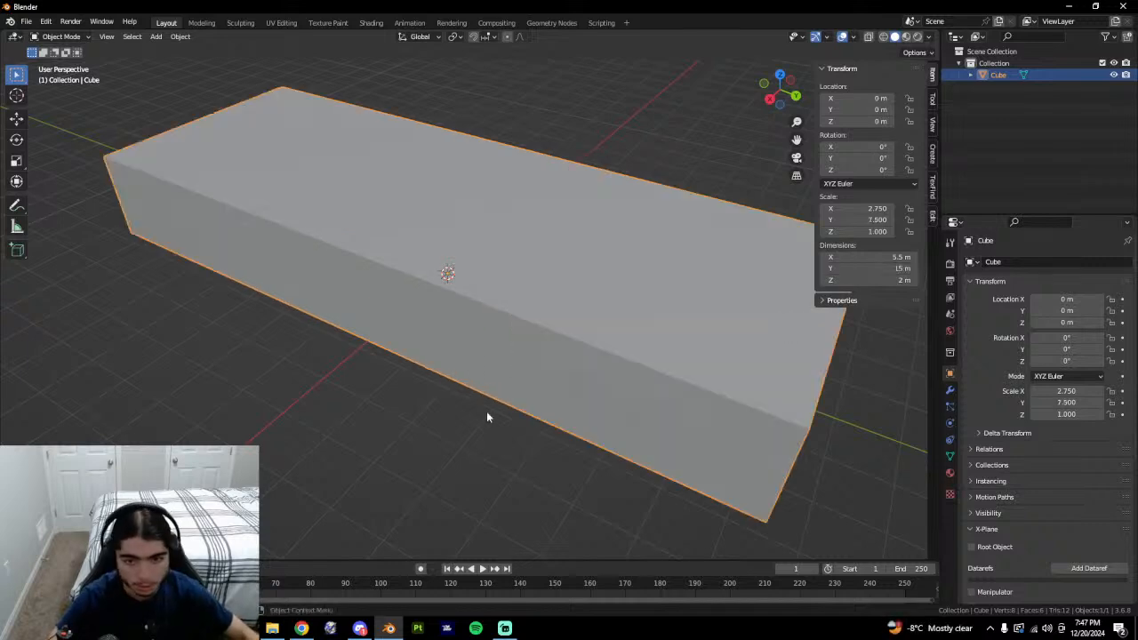
pyautogui.scroll(-5, 535, 424)
pyautogui.moveTo(513, 423); pyautogui.dragTo(554, 425, button='middle')
pyautogui.hotkey('ctrl', 'a')
pyautogui.click(529, 370)
# Open the Google Maps aerial view of the tower and drop into Street View on Summit Dr.
pyautogui.click(301, 630)
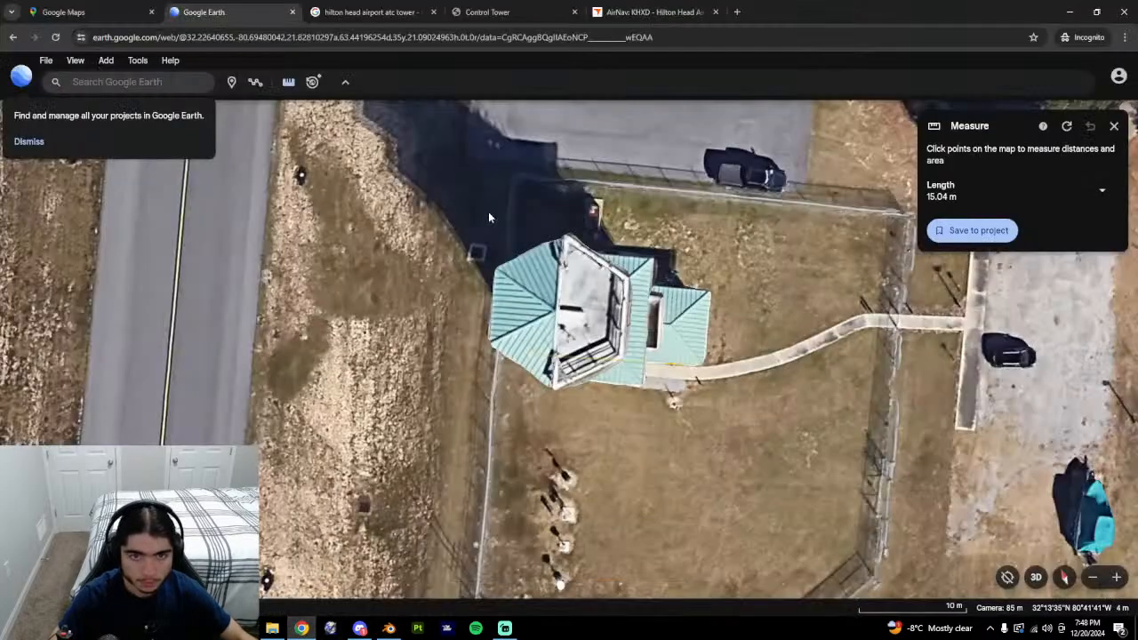
pyautogui.click(379, 8)
pyautogui.click(63, 11)
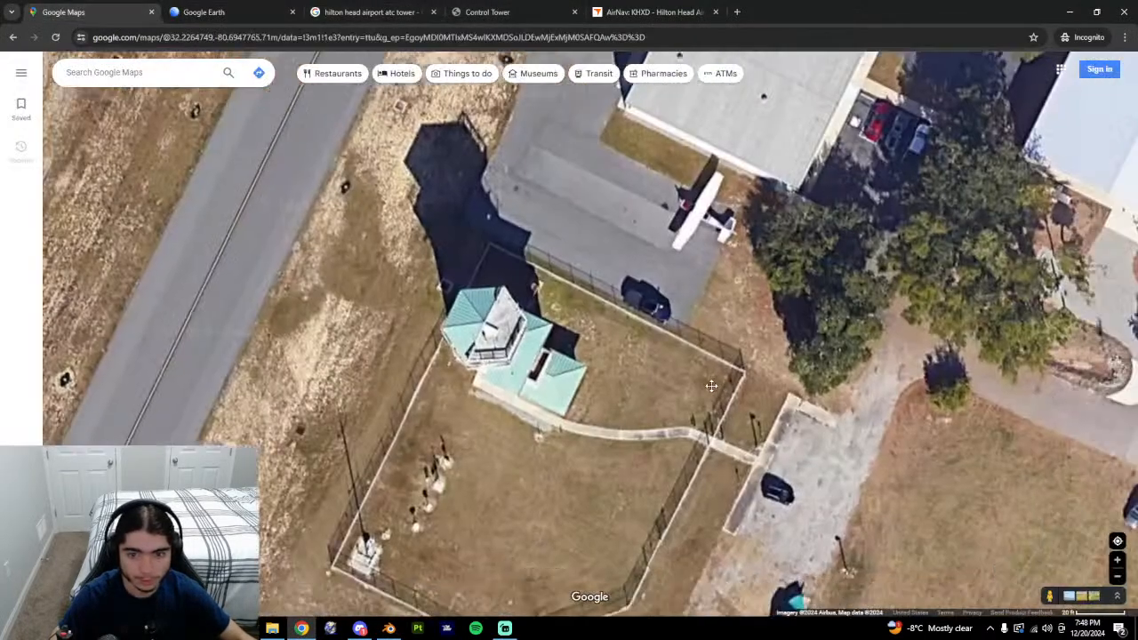
pyautogui.scroll(-1, 472, 533)
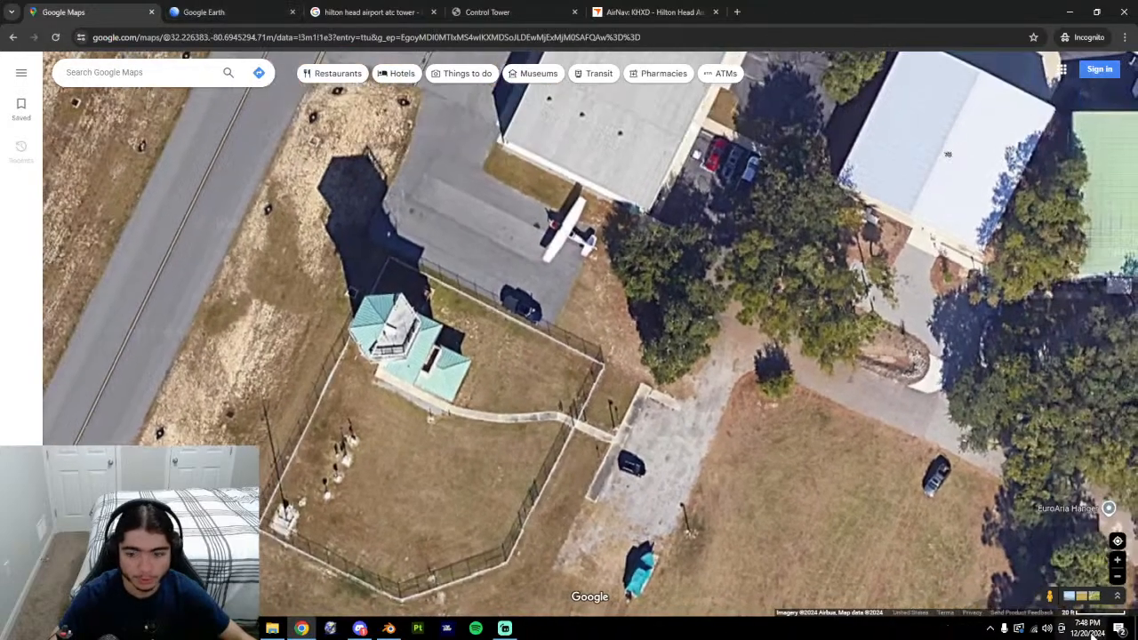
pyautogui.scroll(-5, 589, 329)
pyautogui.moveTo(883, 475); pyautogui.dragTo(881, 492)
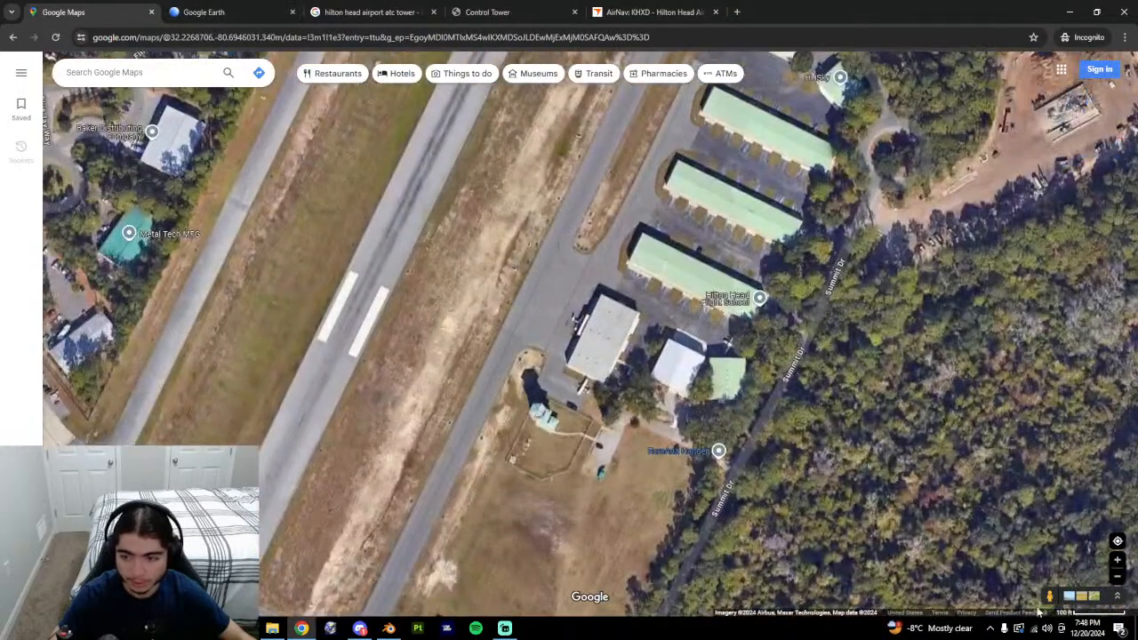
pyautogui.moveTo(1049, 595); pyautogui.dragTo(718, 472)
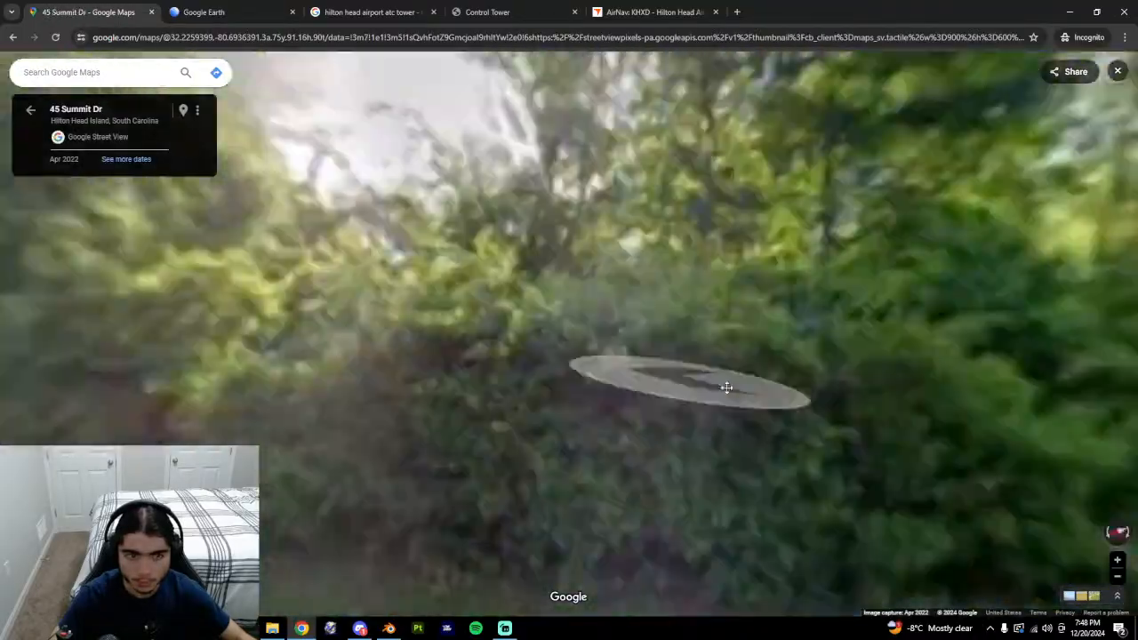
# Look both ways along Summit Dr and walk forward to 88 Summit Dr.
pyautogui.moveTo(727, 388); pyautogui.dragTo(209, 436)
pyautogui.moveTo(940, 368); pyautogui.dragTo(389, 288)
pyautogui.click(553, 410)
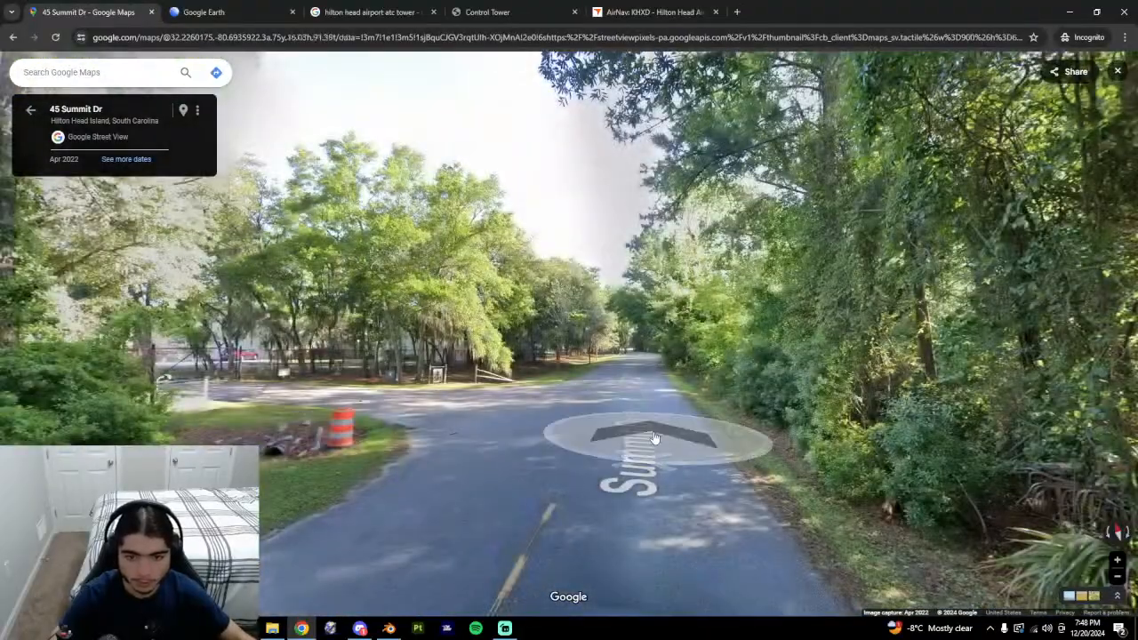
pyautogui.click(654, 438)
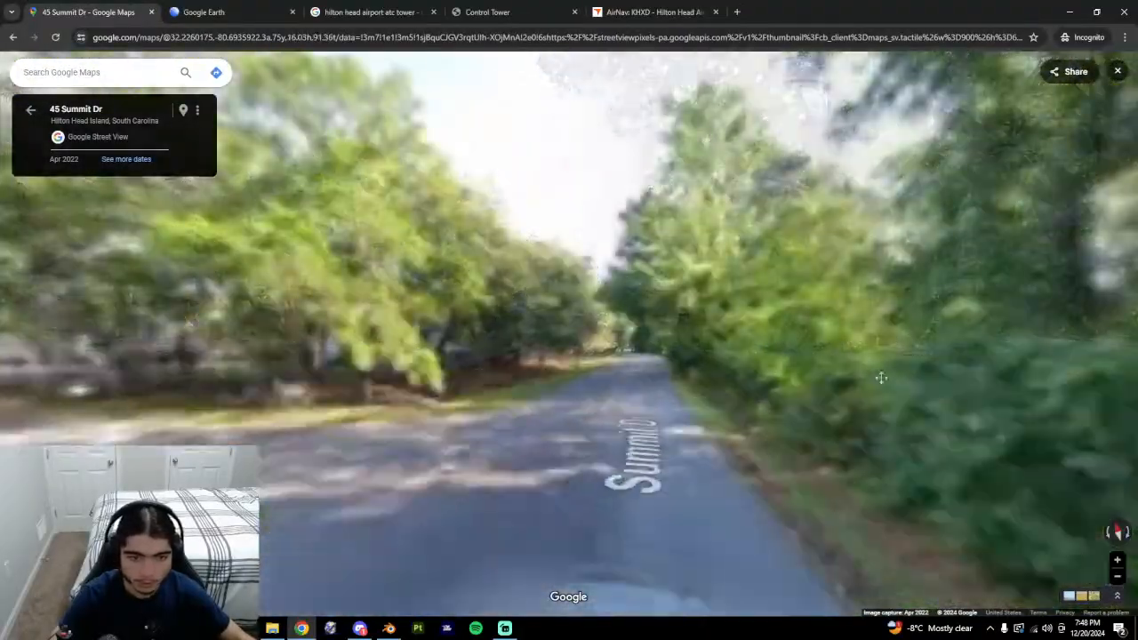
pyautogui.moveTo(880, 378); pyautogui.dragTo(1111, 384)
pyautogui.moveTo(622, 394); pyautogui.dragTo(348, 422)
pyautogui.moveTo(807, 397); pyautogui.dragTo(669, 373)
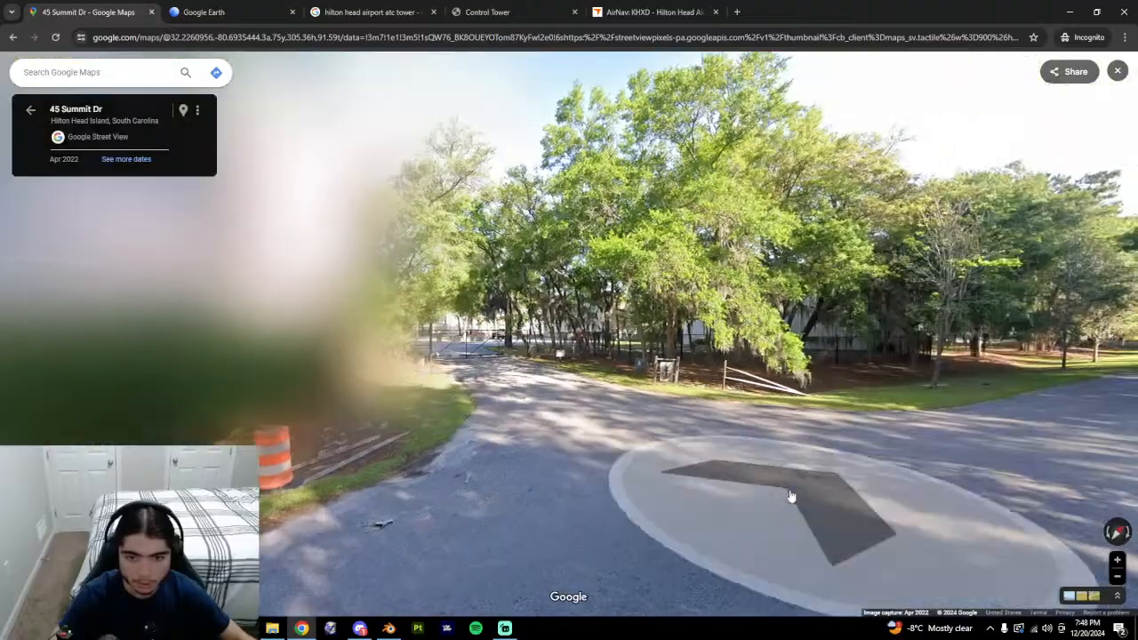
pyautogui.click(795, 499)
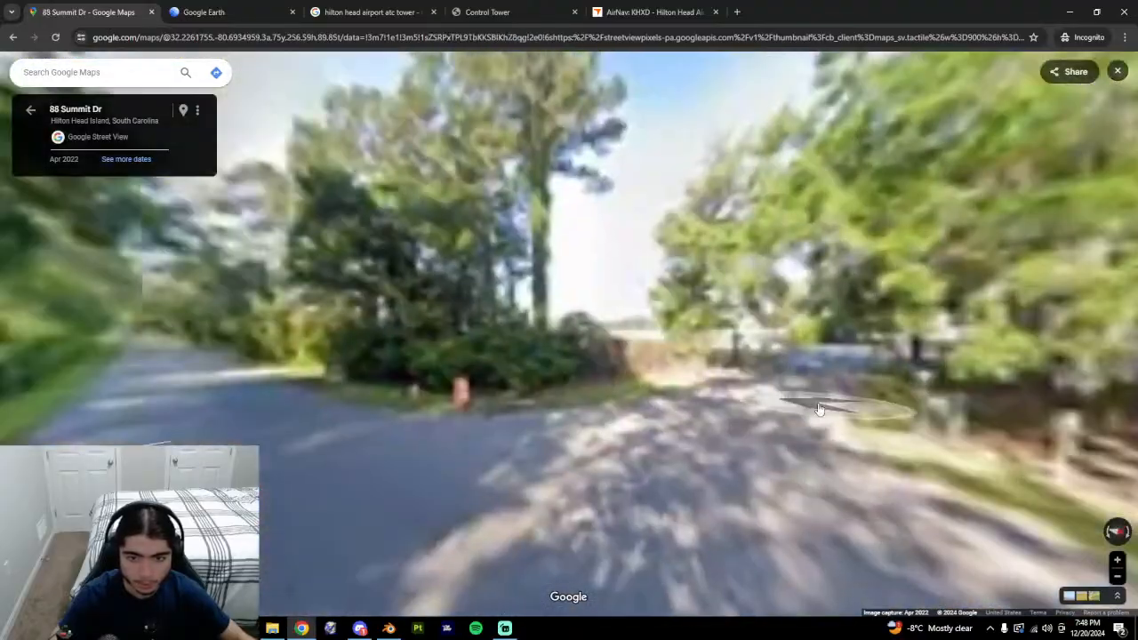
pyautogui.scroll(-2, 702, 350)
pyautogui.moveTo(413, 386); pyautogui.dragTo(496, 483)
# Leave Street View, glance at the Google Earth tower view, and return to the tower image results.
pyautogui.click(30, 109)
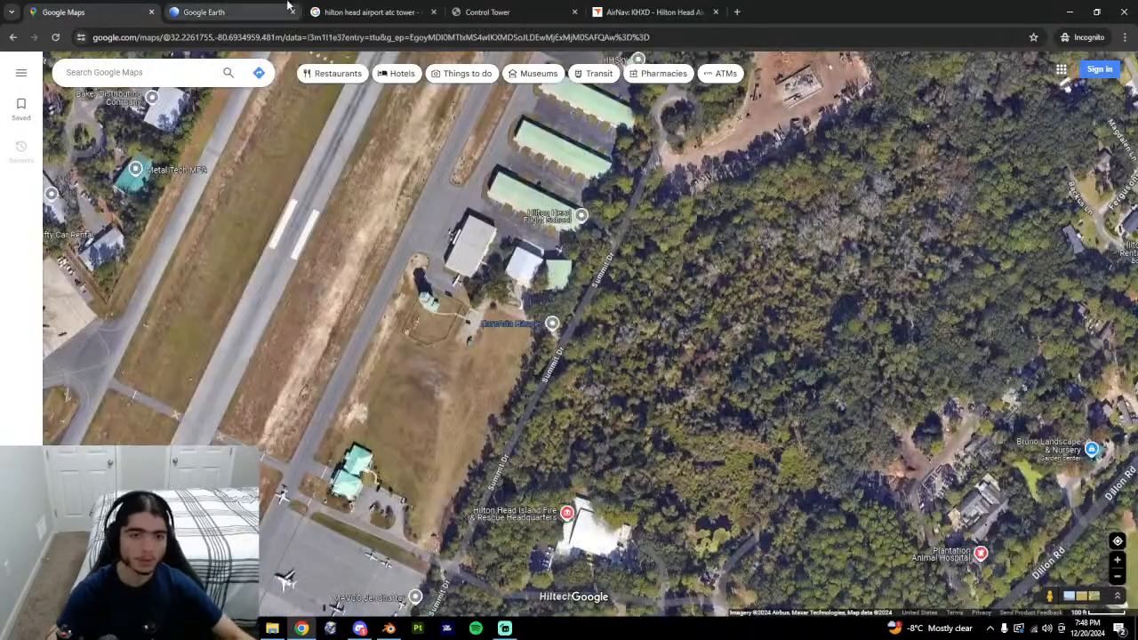
pyautogui.click(374, 12)
pyautogui.click(248, 5)
pyautogui.scroll(3, 592, 415)
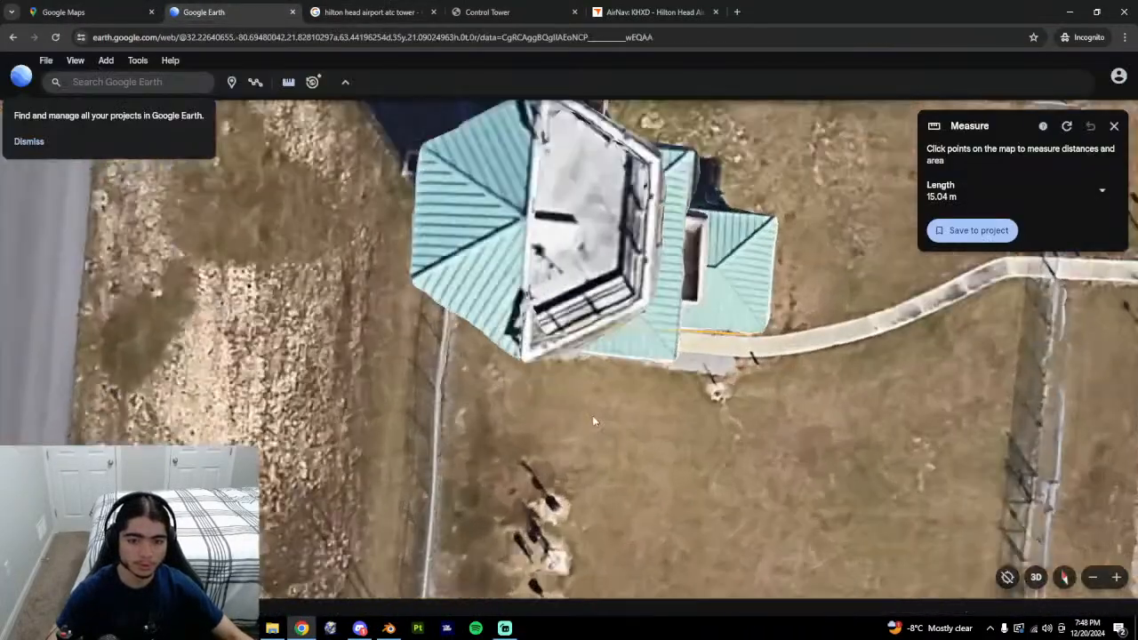
pyautogui.moveTo(592, 415); pyautogui.dragTo(569, 334, button='middle')
pyautogui.click(351, 7)
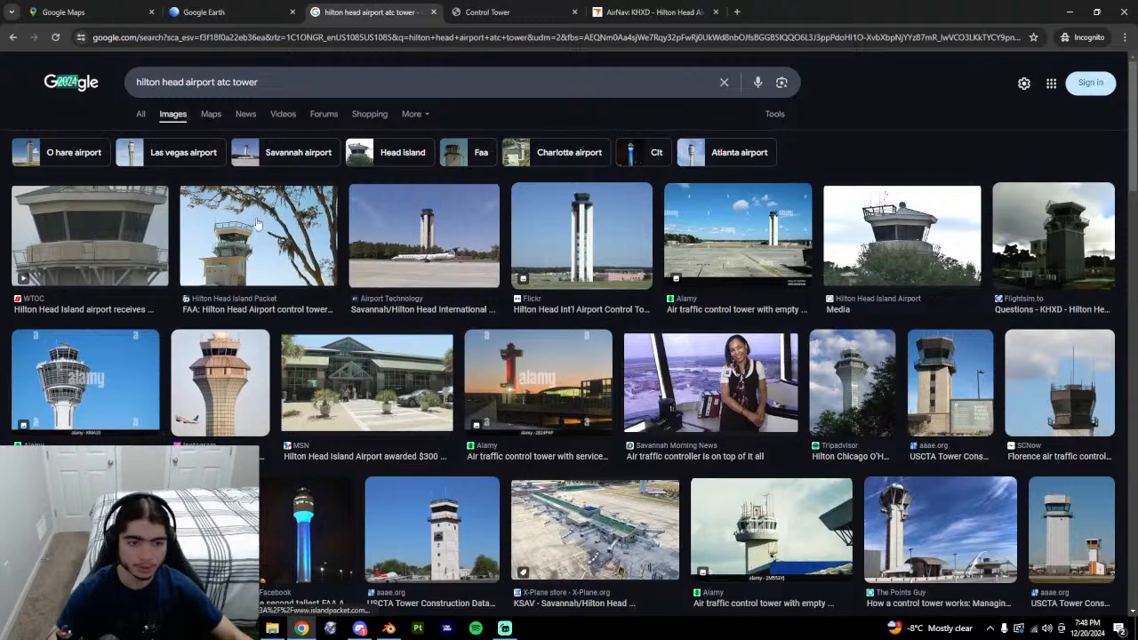
# Open and read the Island Packet tower article past its sign-up prompt, then close it.
pyautogui.click(206, 12)
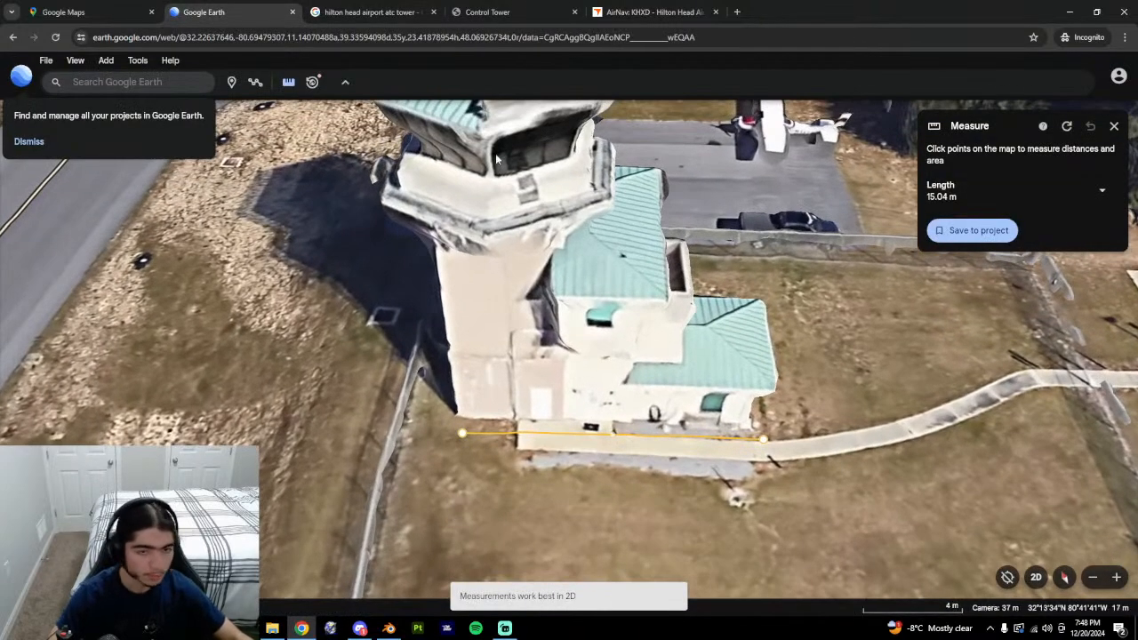
pyautogui.click(388, 6)
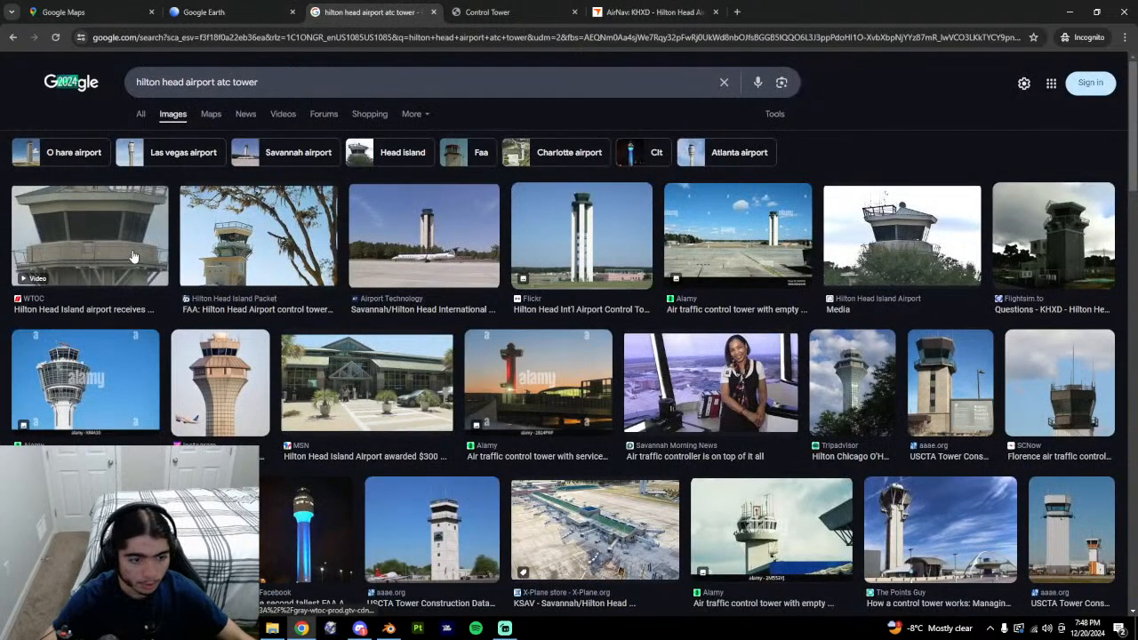
pyautogui.click(255, 258)
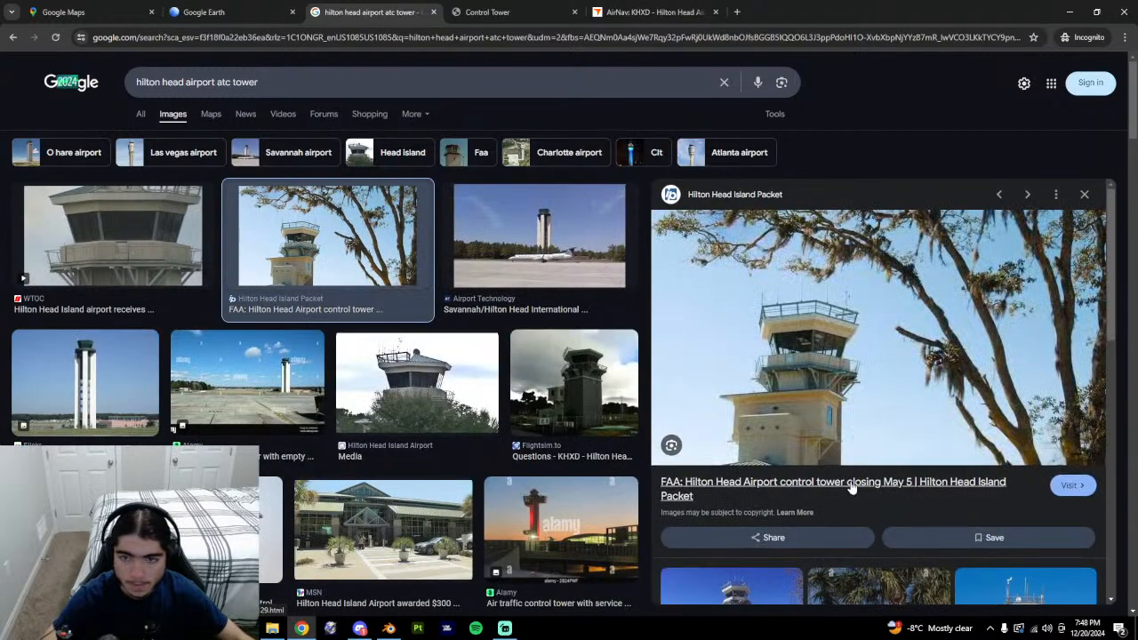
pyautogui.click(1068, 485)
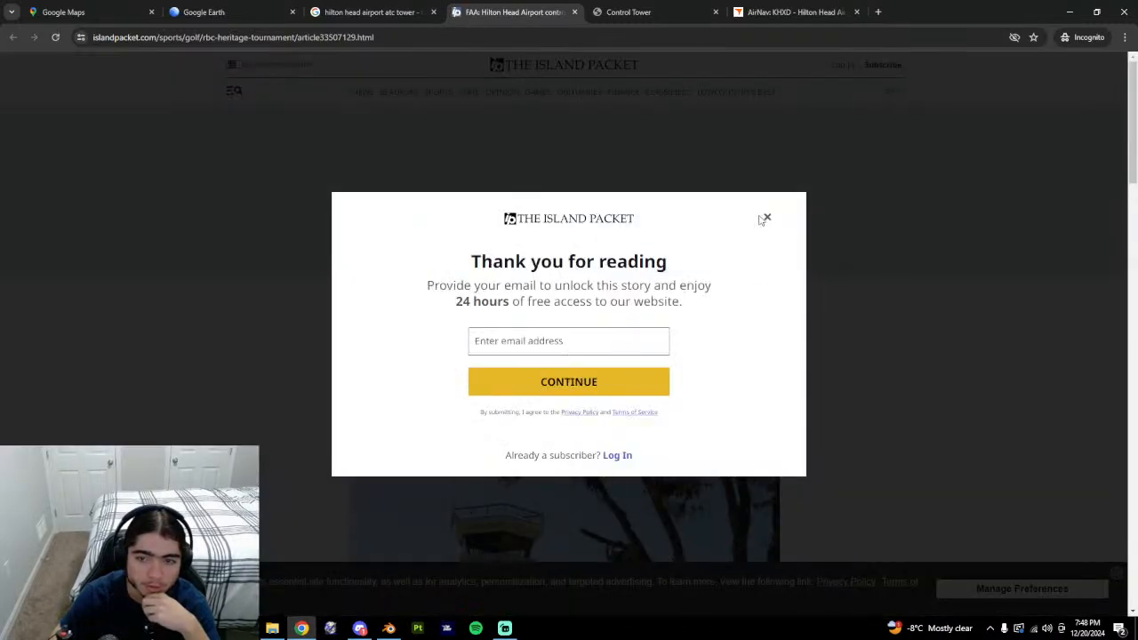
pyautogui.click(766, 218)
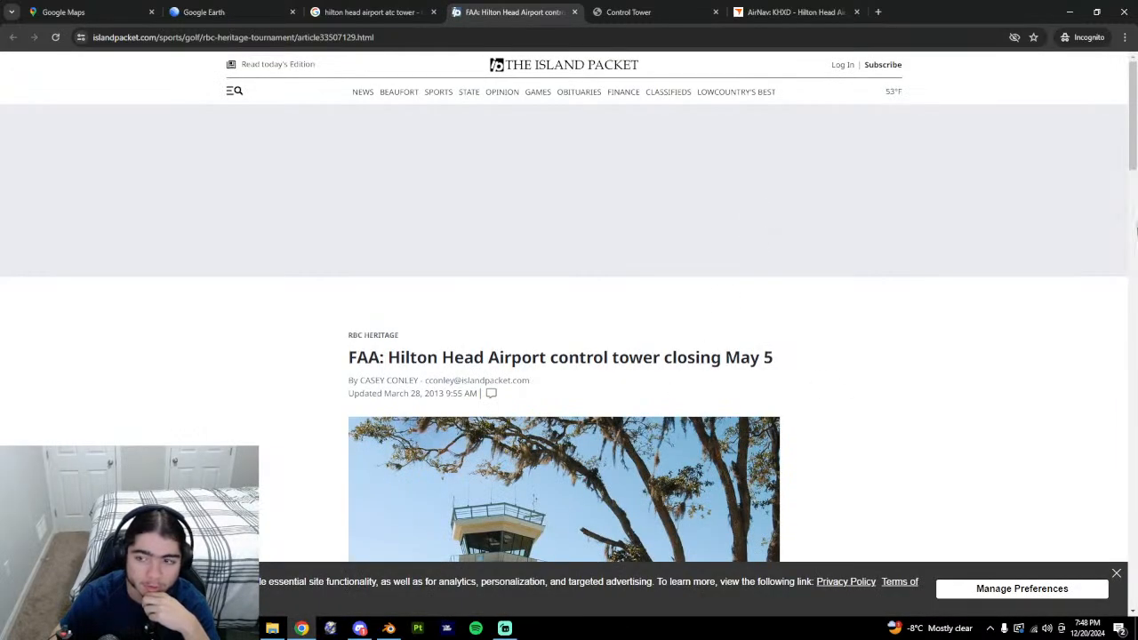
pyautogui.scroll(-3, 1136, 229)
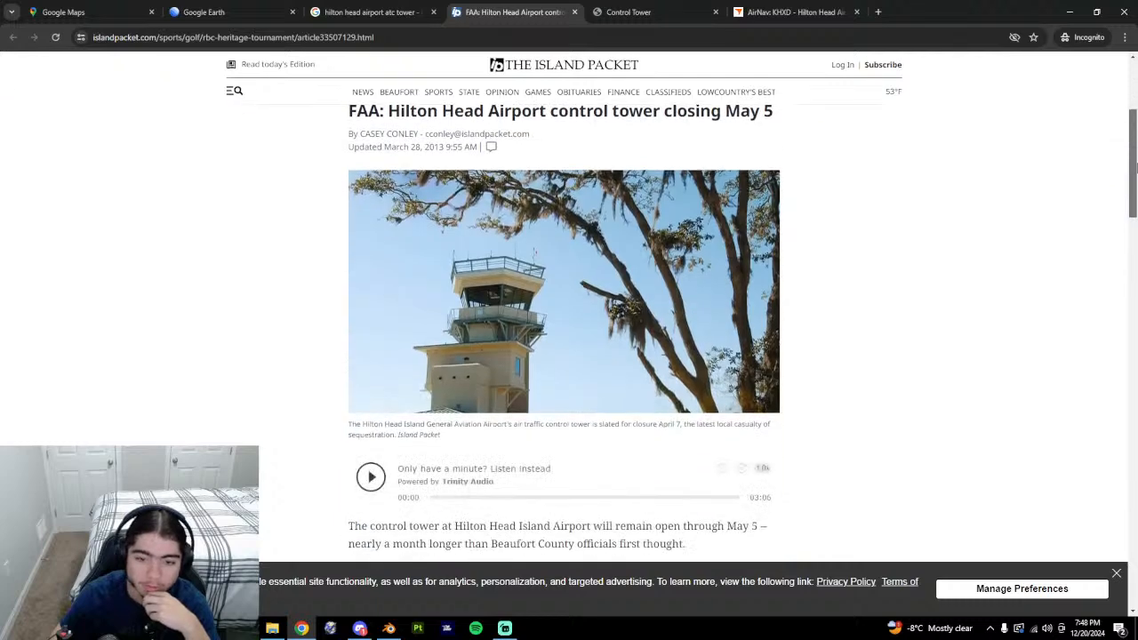
pyautogui.moveTo(1136, 168); pyautogui.dragTo(1136, 203)
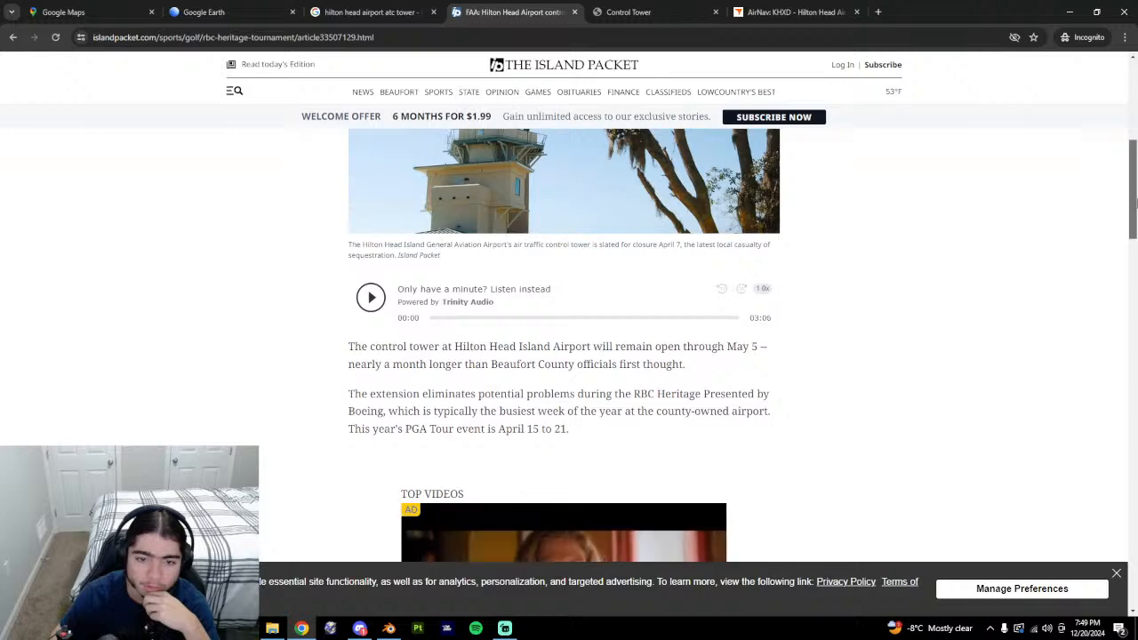
pyautogui.moveTo(1136, 203); pyautogui.dragTo(1135, 285)
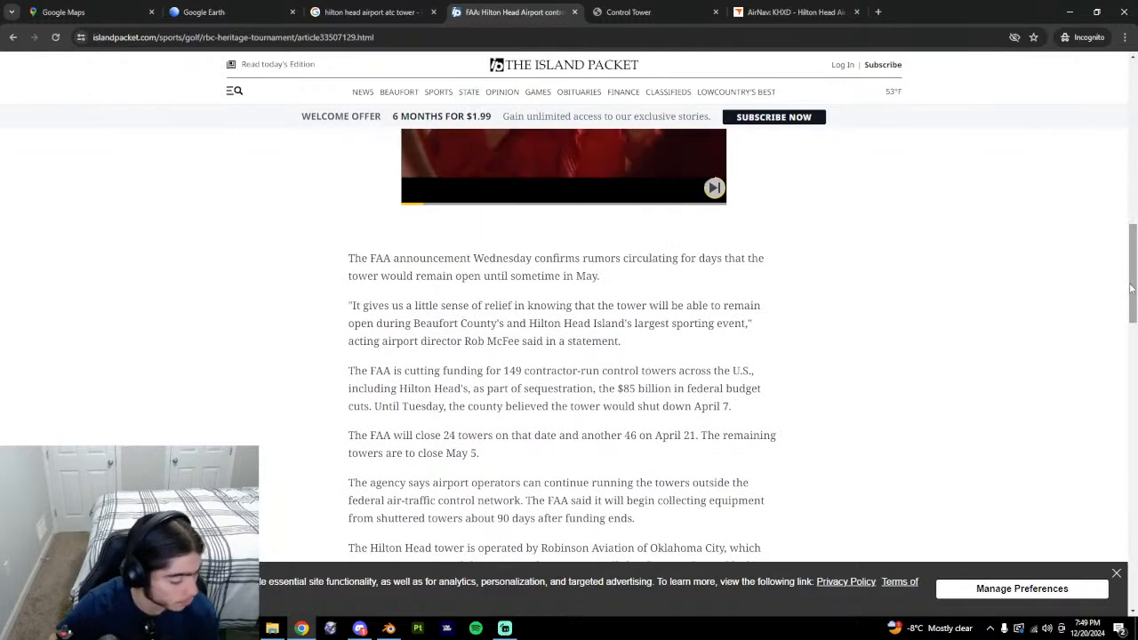
pyautogui.scroll(-1, 1135, 258)
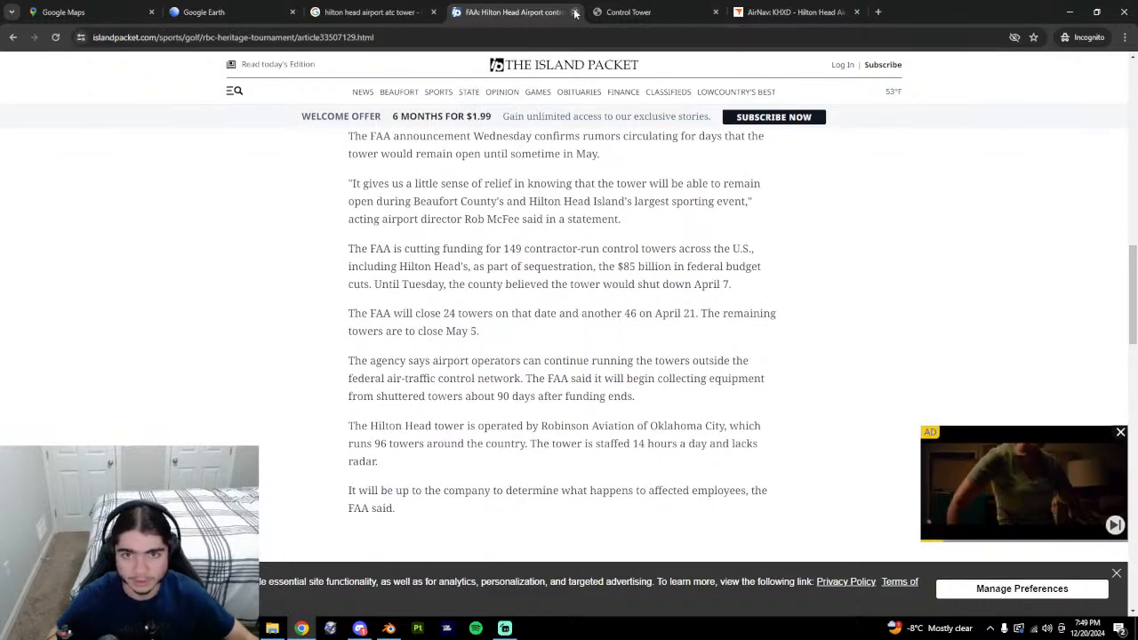
pyautogui.hotkey('ctrl', 'w')
# Review the AirNav KHXD page and the airport's Control Tower page, ending on Google Earth.
pyautogui.click(625, 9)
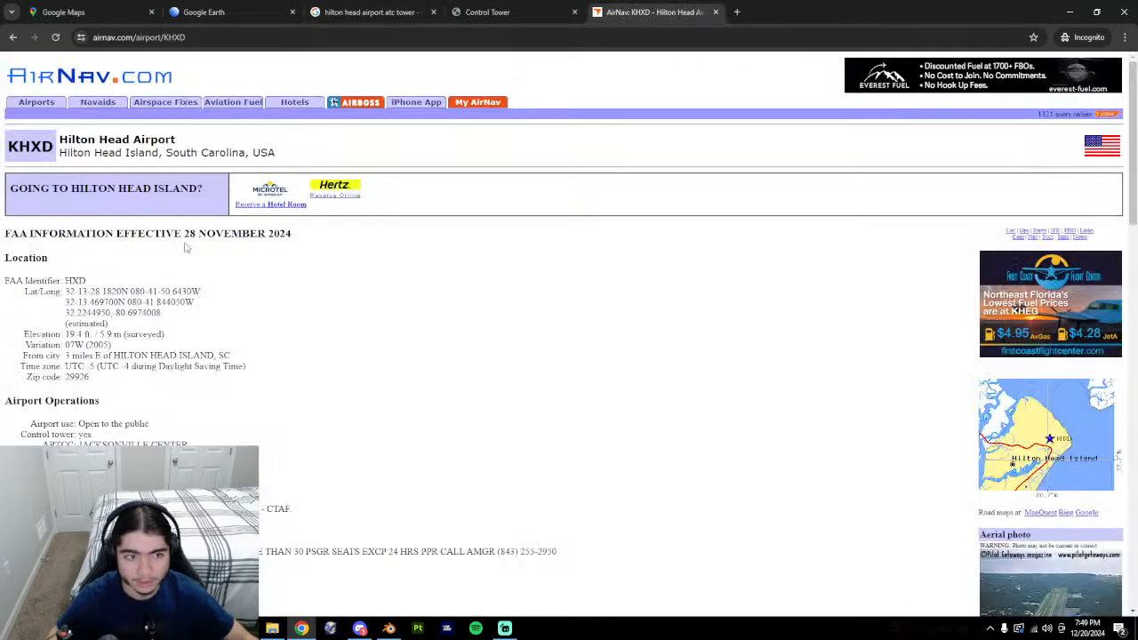
pyautogui.scroll(-1, 87, 391)
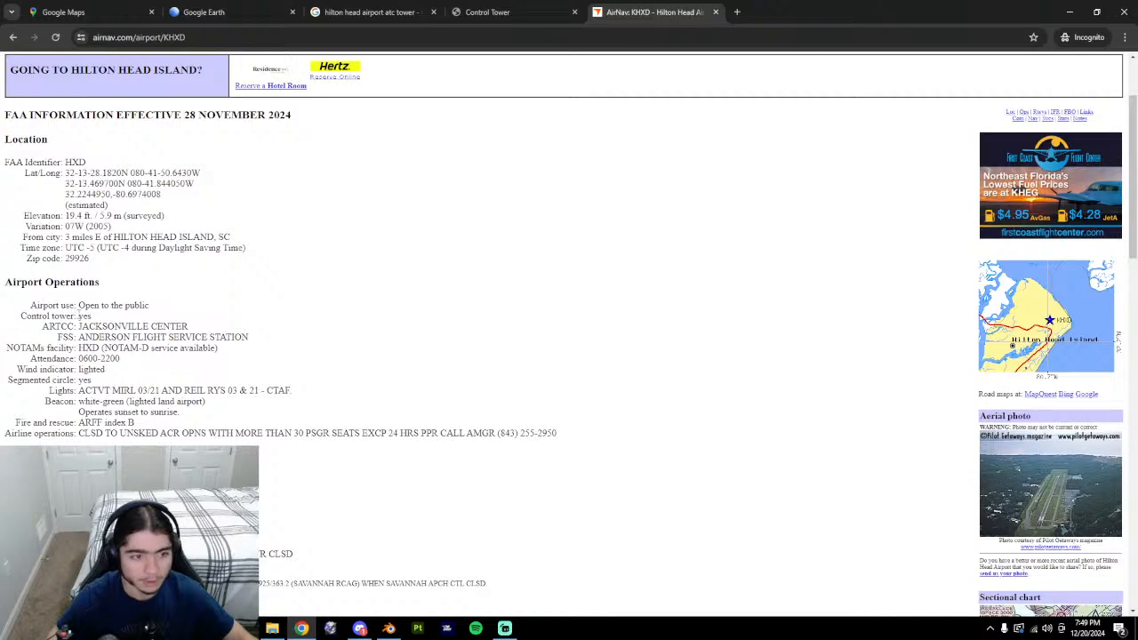
pyautogui.click(488, 11)
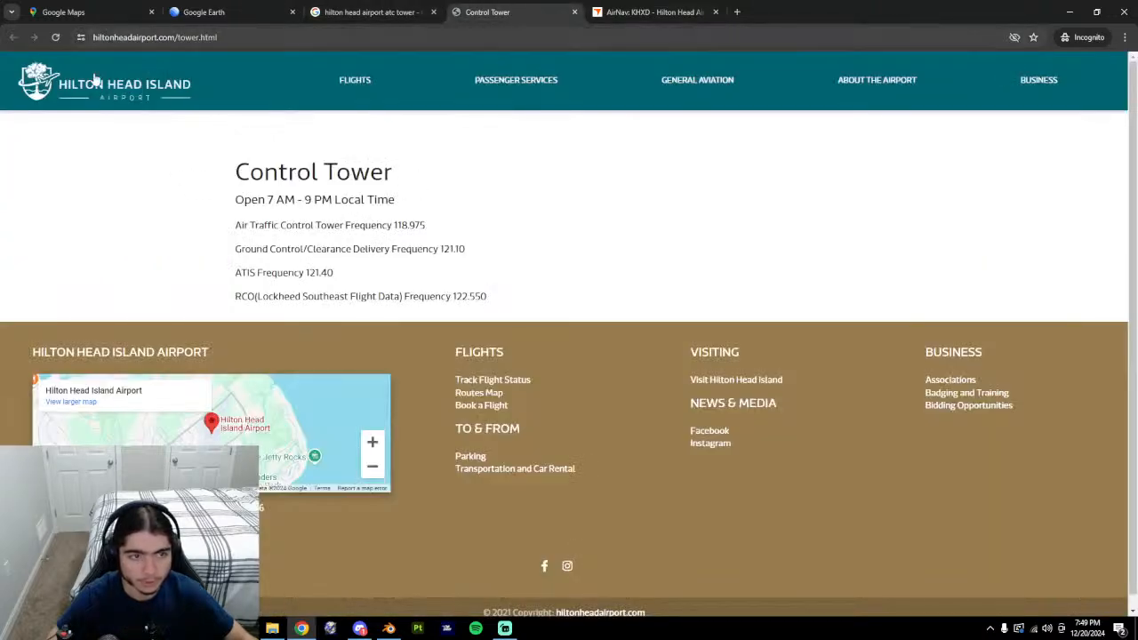
pyautogui.click(413, 7)
pyautogui.click(255, 9)
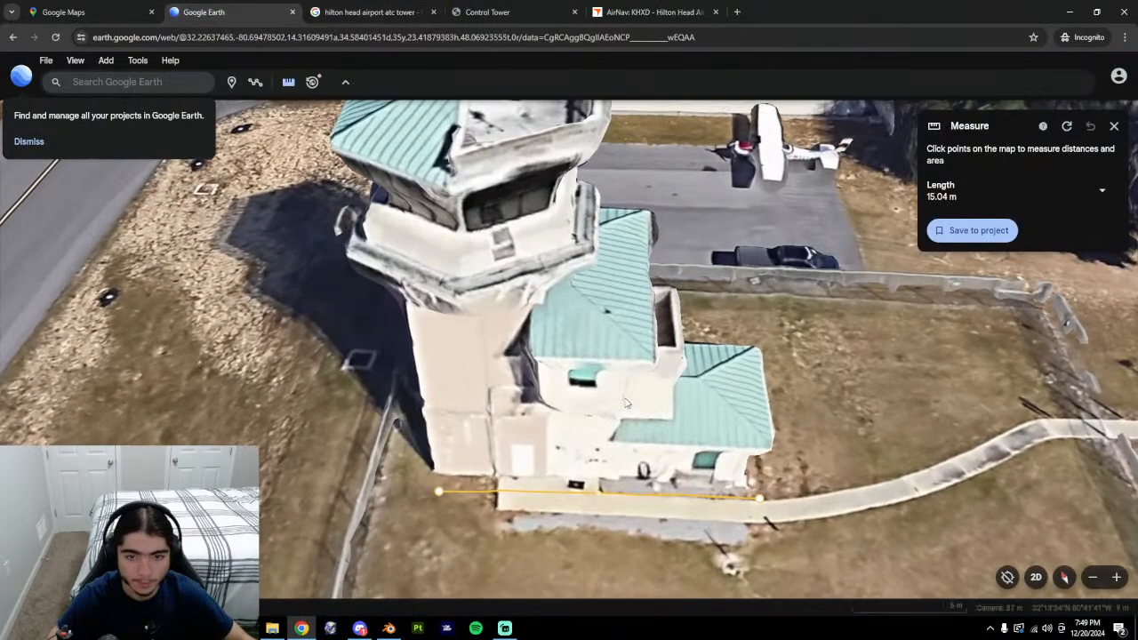
pyautogui.moveTo(647, 419); pyautogui.dragTo(704, 381, button='middle')
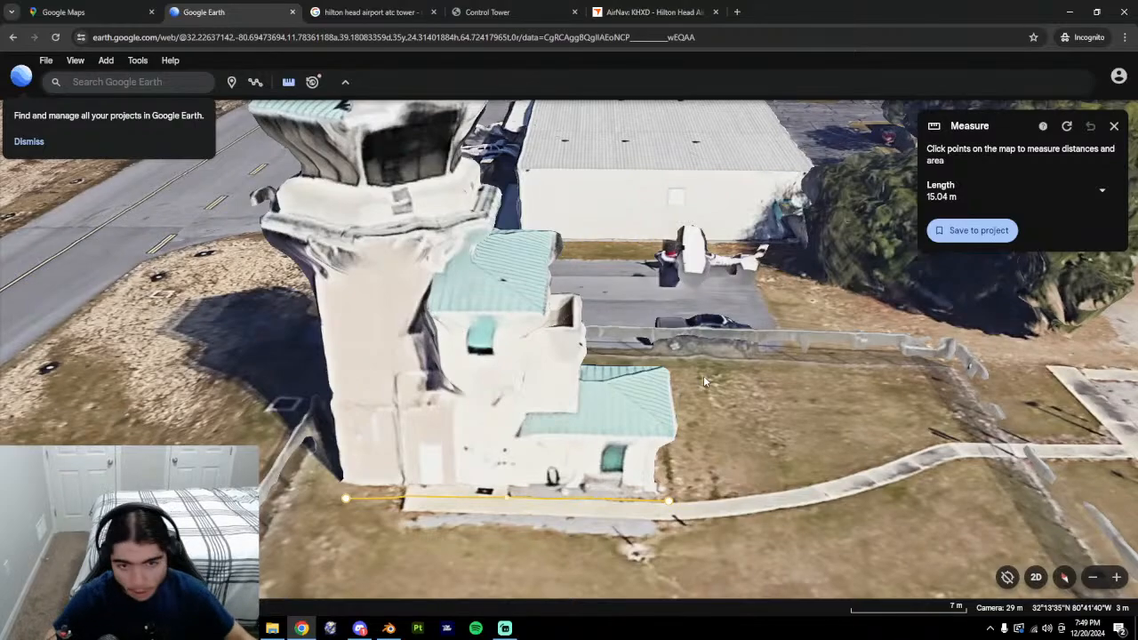
pyautogui.scroll(-3, 636, 366)
pyautogui.moveTo(573, 327); pyautogui.dragTo(325, 343, button='middle')
pyautogui.moveTo(525, 420); pyautogui.dragTo(726, 413, button='middle')
pyautogui.scroll(-3, 550, 424)
pyautogui.moveTo(550, 424); pyautogui.dragTo(748, 416, button='middle')
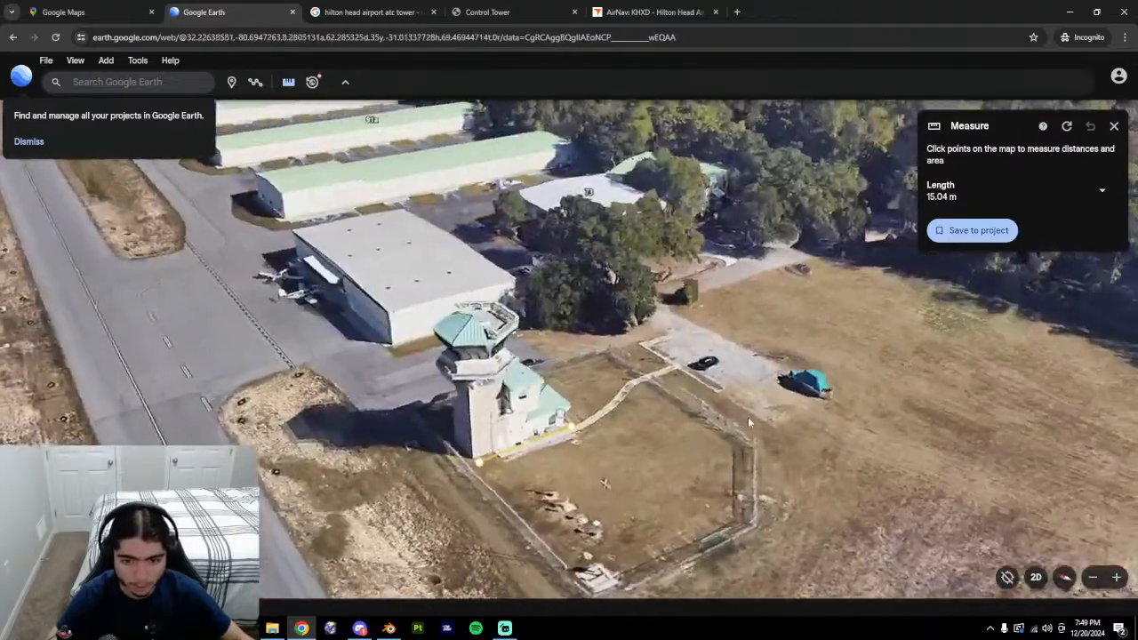
pyautogui.scroll(3, 534, 440)
pyautogui.moveTo(534, 440); pyautogui.dragTo(547, 386, button='middle')
pyautogui.scroll(-5, 547, 387)
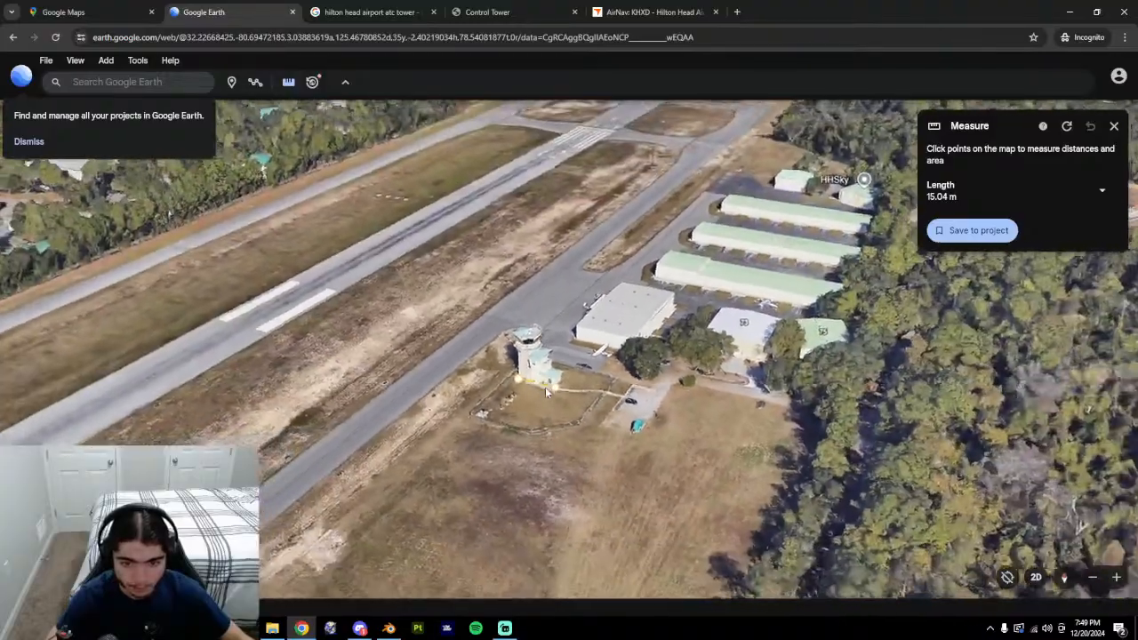
pyautogui.scroll(4, 545, 387)
pyautogui.click(1115, 577)
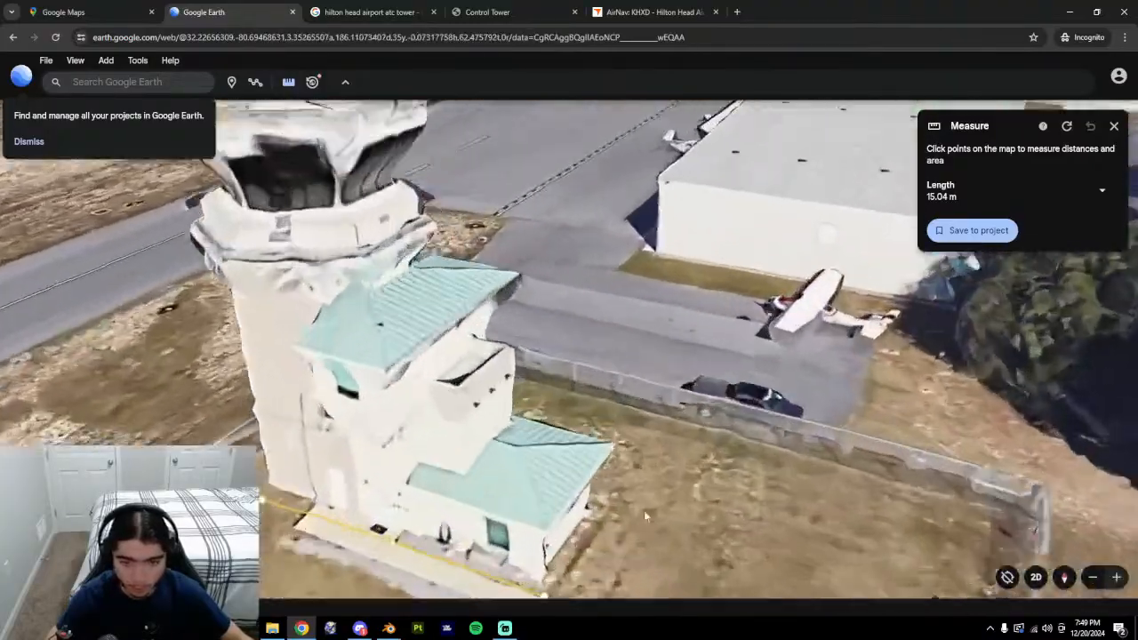
pyautogui.moveTo(596, 451); pyautogui.dragTo(592, 405, button='middle')
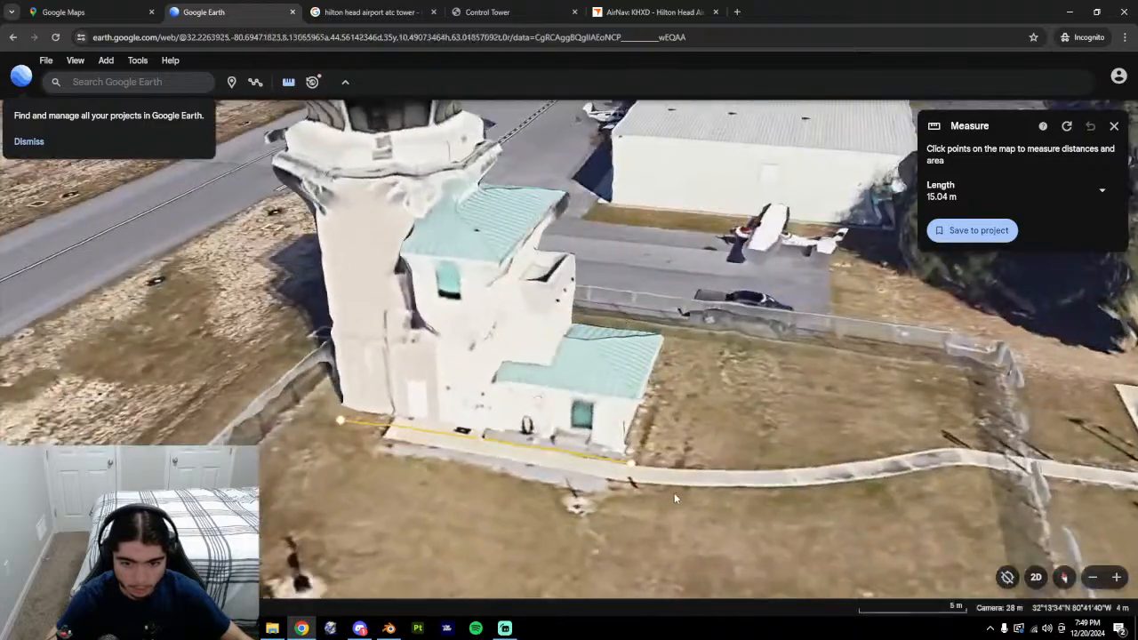
pyautogui.moveTo(674, 489); pyautogui.dragTo(610, 271, button='middle')
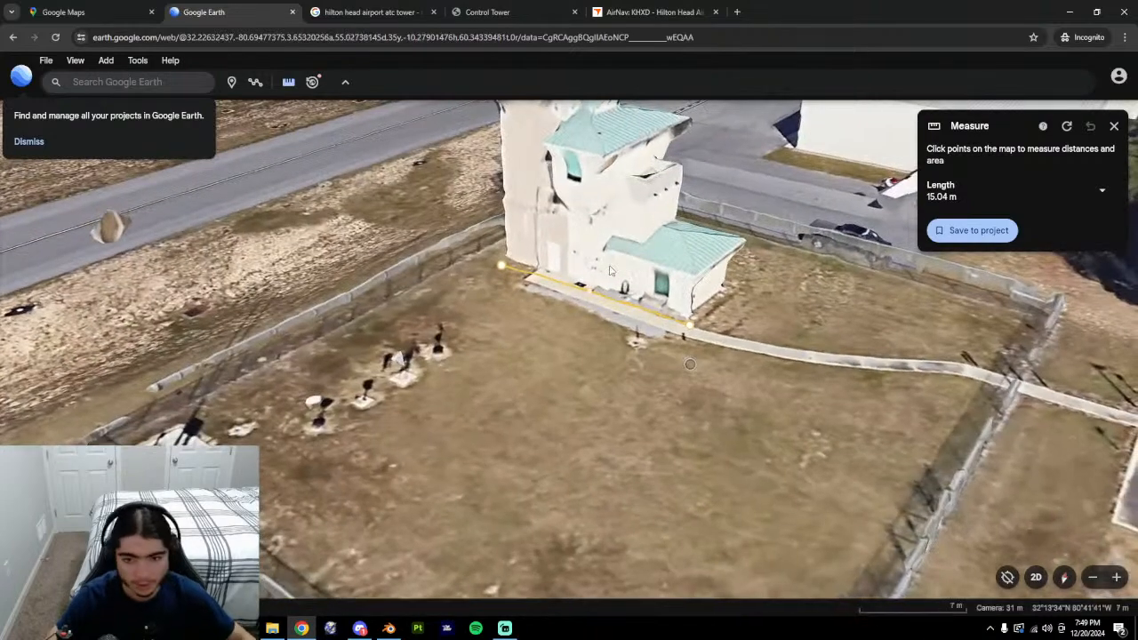
pyautogui.moveTo(649, 347); pyautogui.dragTo(611, 365, button='middle')
pyautogui.moveTo(582, 422); pyautogui.dragTo(573, 399)
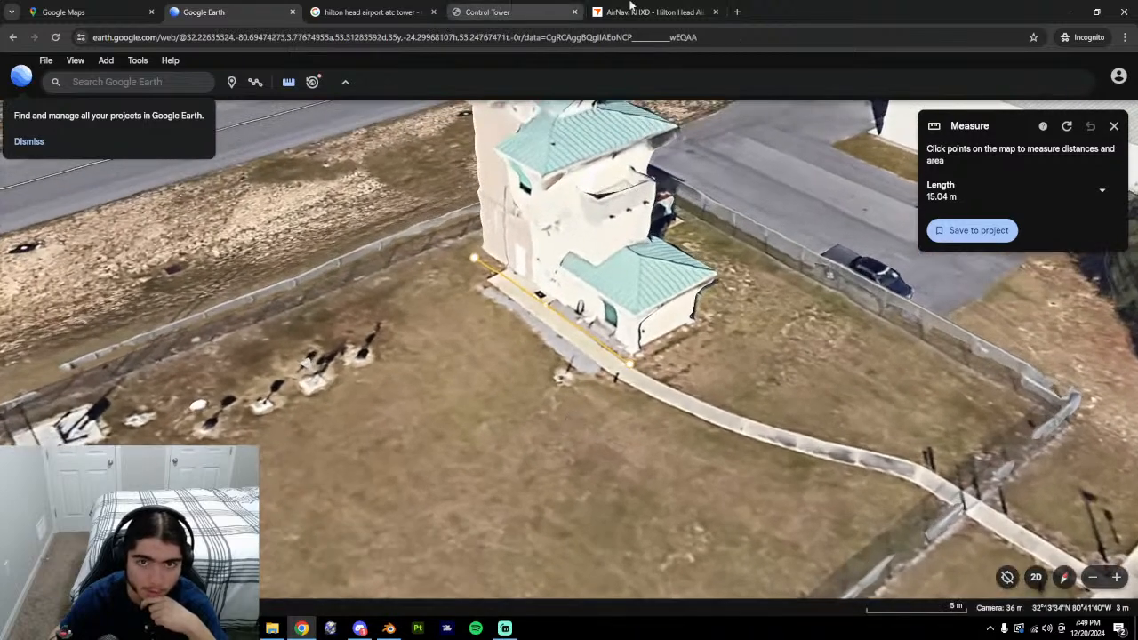
# Preview the Flightsim.to, Savannah/Hilton Head, Island Packet and WTOC tower images.
pyautogui.click(369, 12)
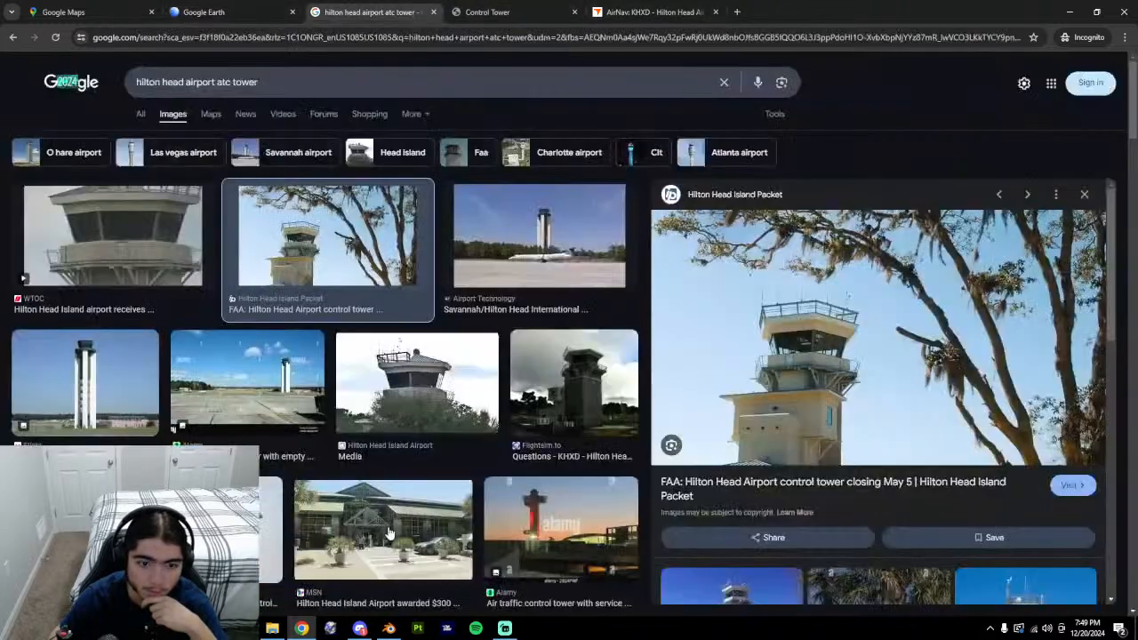
pyautogui.click(616, 391)
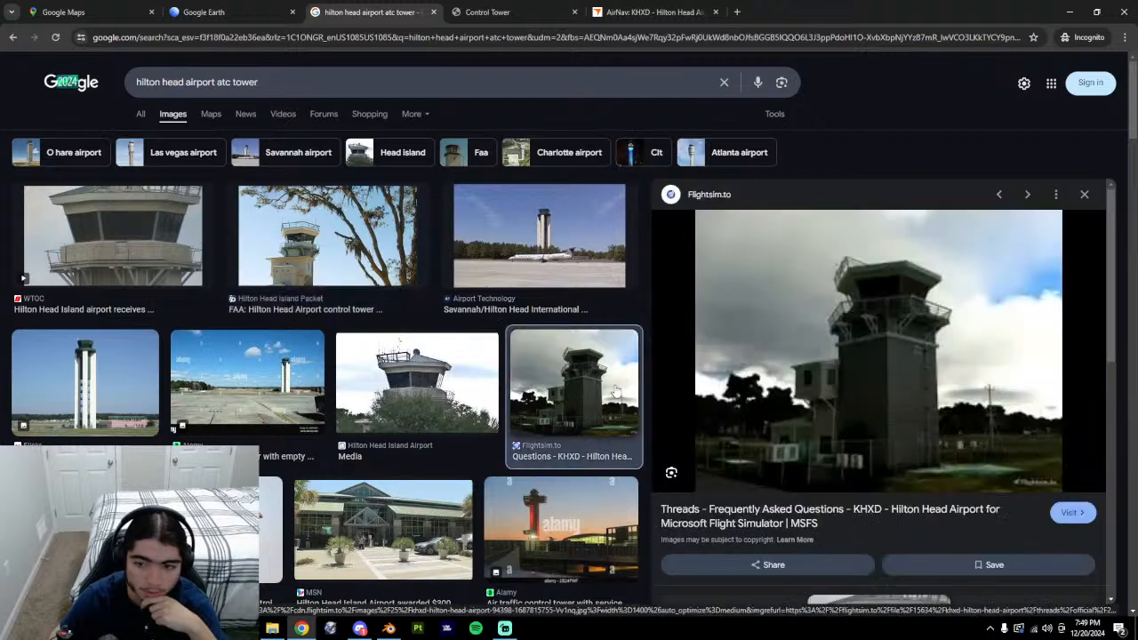
pyautogui.click(538, 258)
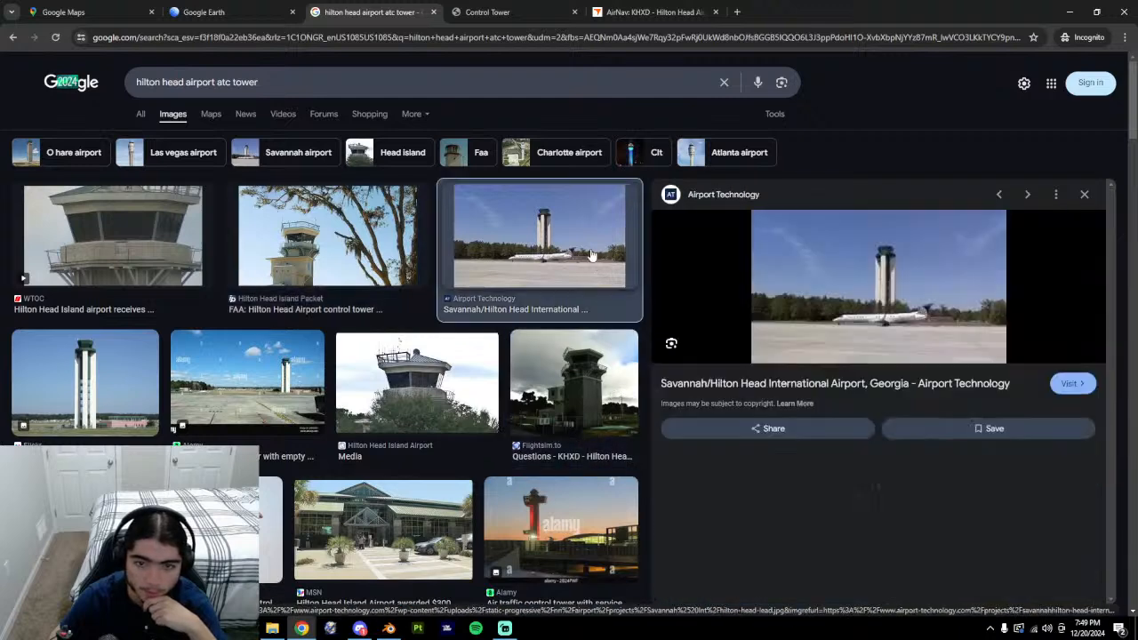
pyautogui.click(349, 246)
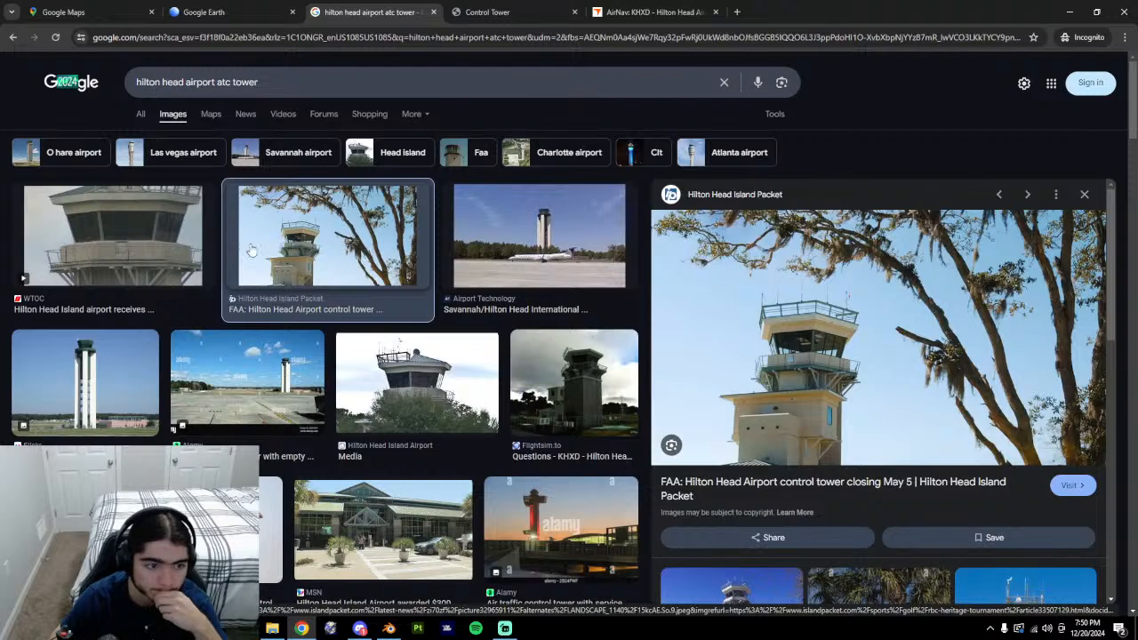
pyautogui.click(46, 254)
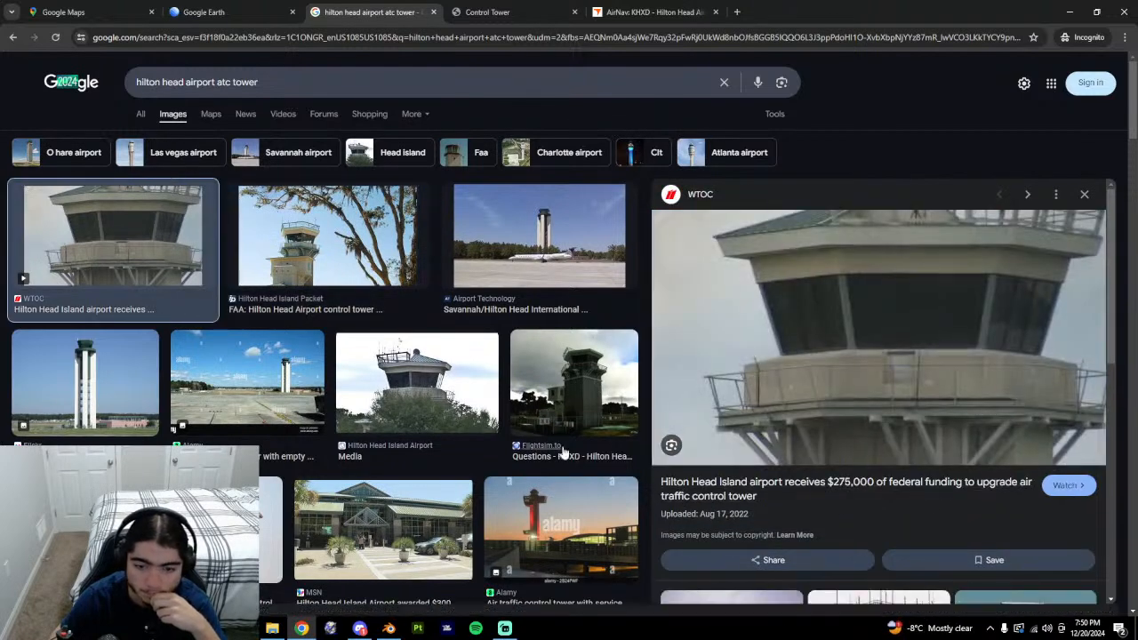
# Scroll the results and re-preview the Flightsim.to render and the FAA control tower photo.
pyautogui.scroll(-2, 520, 569)
pyautogui.scroll(1, 526, 506)
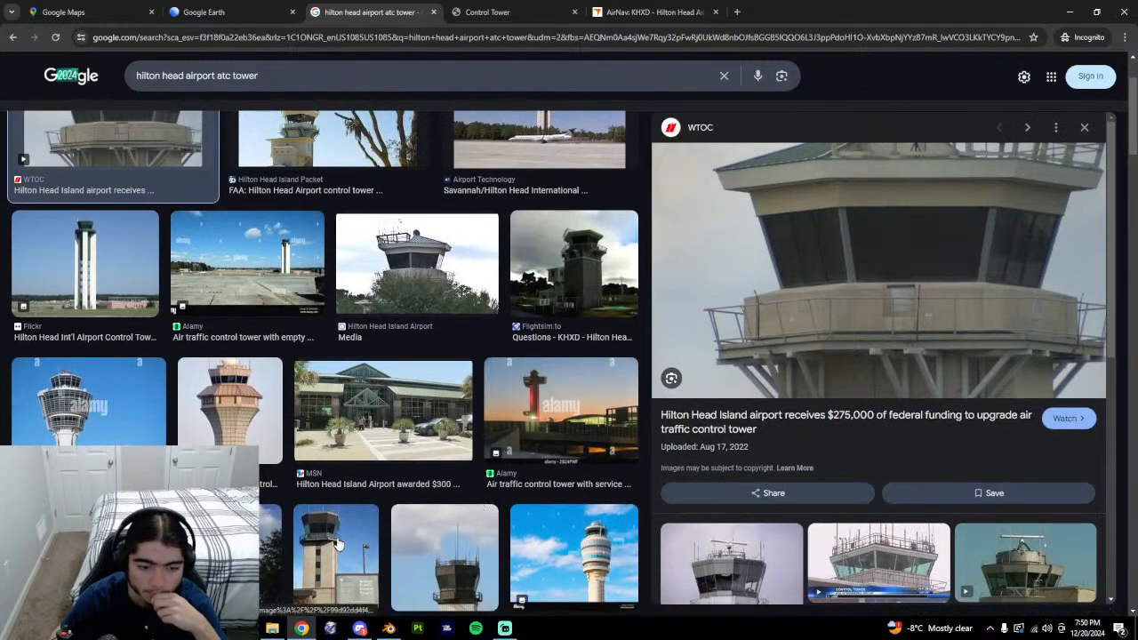
pyautogui.scroll(-2, 341, 543)
pyautogui.scroll(1, 542, 535)
pyautogui.scroll(-1, 542, 535)
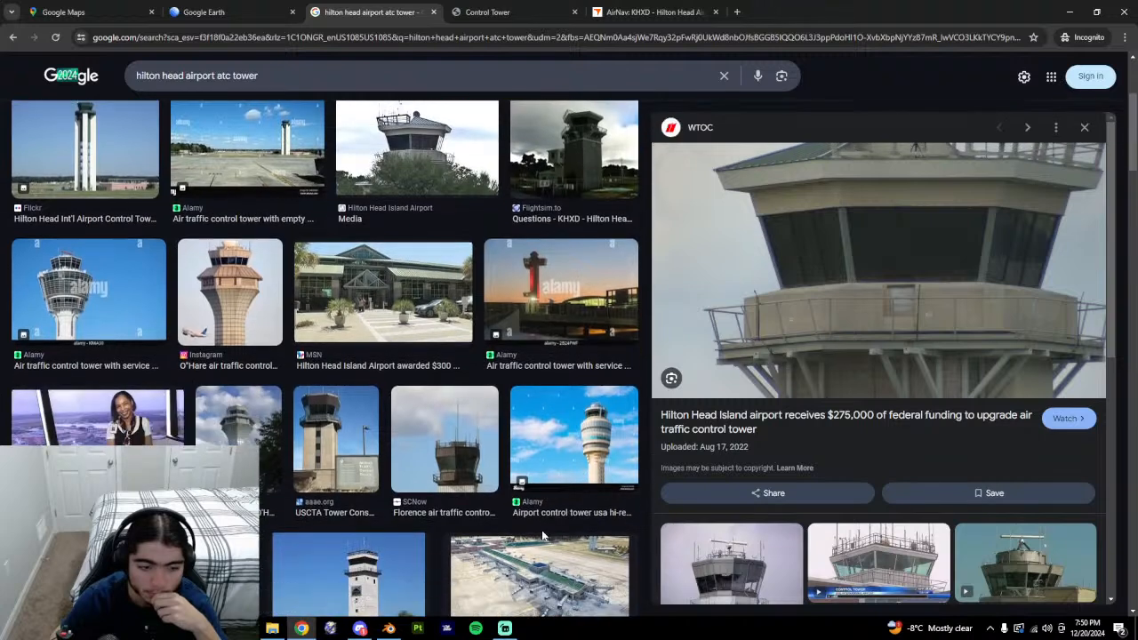
pyautogui.scroll(1, 543, 533)
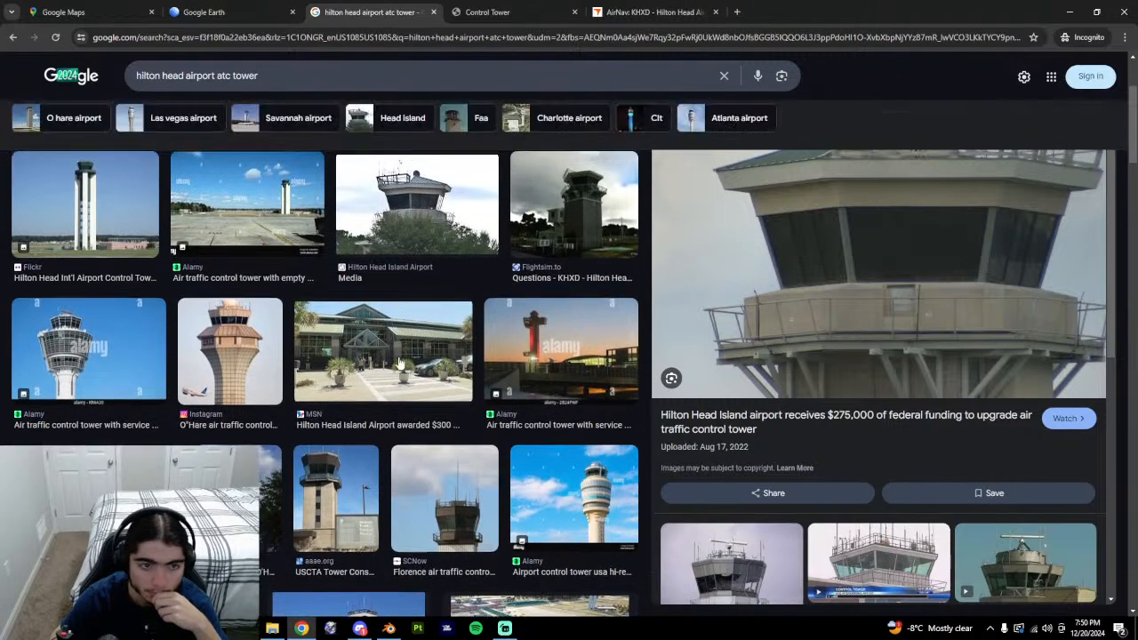
pyautogui.click(625, 182)
pyautogui.scroll(2, 311, 398)
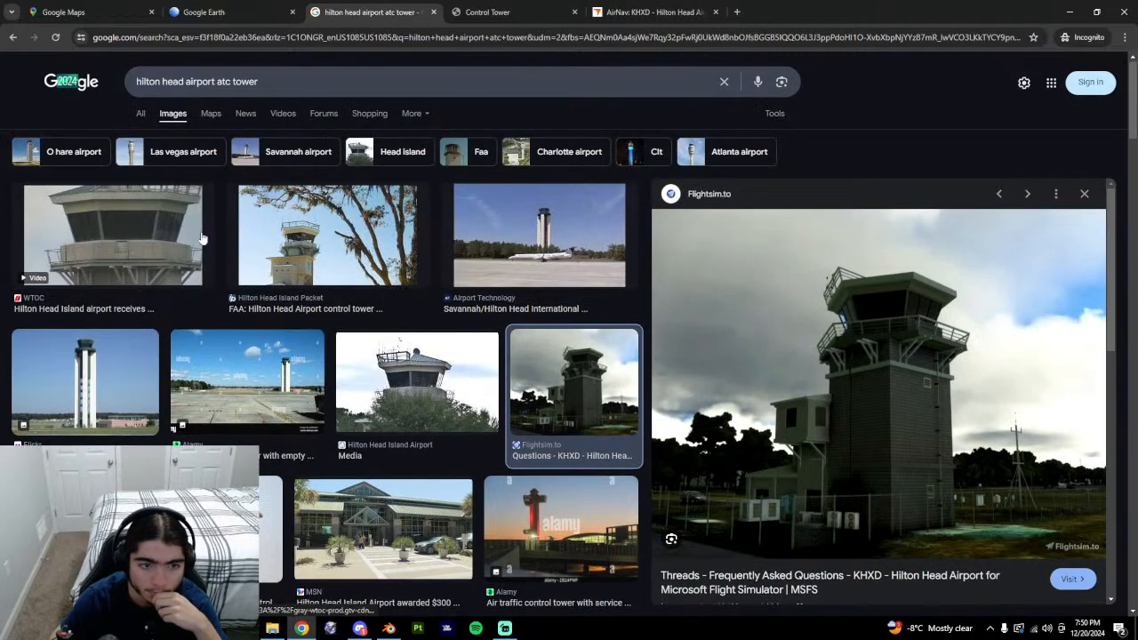
pyautogui.click(325, 233)
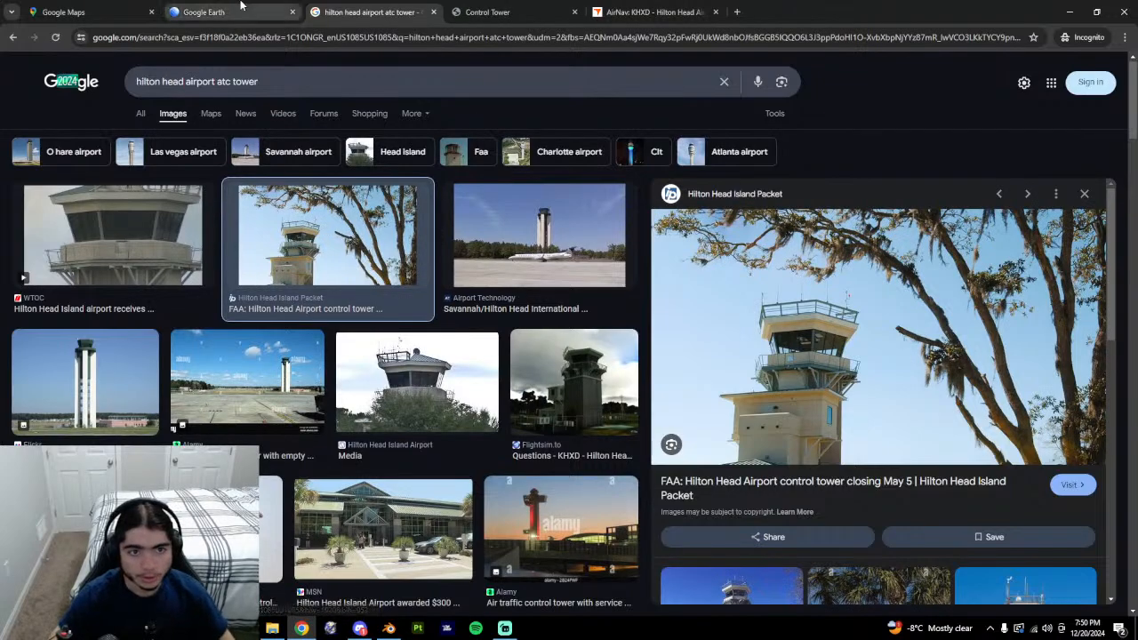
pyautogui.click(203, 11)
# Orbit the 3D tower from the road side around to its opposite side.
pyautogui.scroll(3, 146, 349)
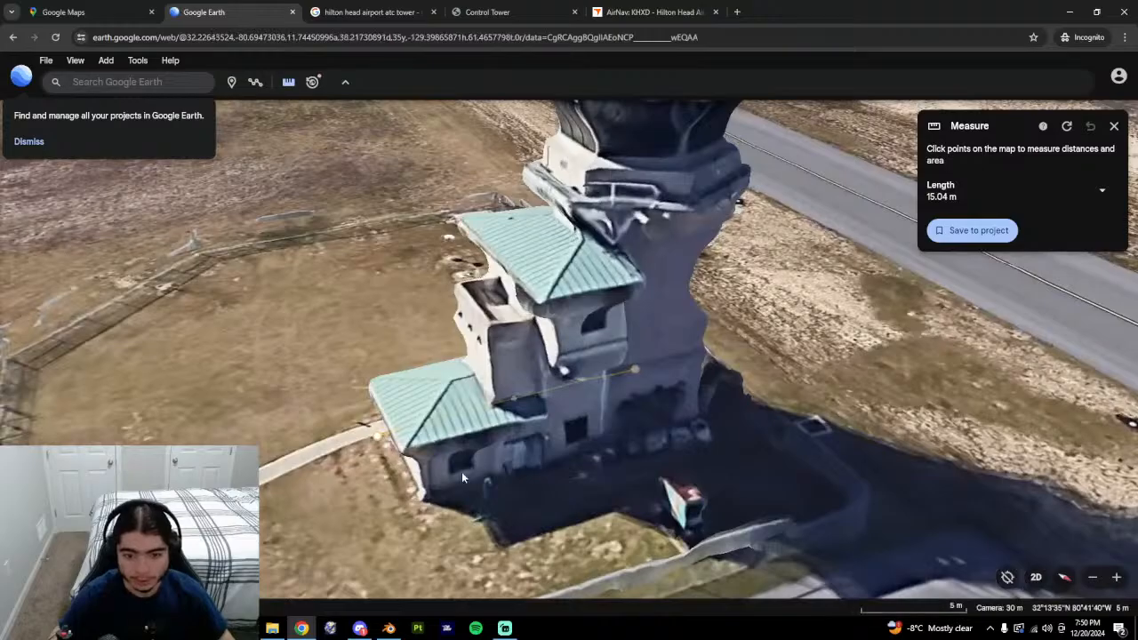
pyautogui.moveTo(596, 462)
pyautogui.mouseDown(button='middle')
pyautogui.moveTo(474, 434)
pyautogui.moveTo(530, 422)
pyautogui.moveTo(665, 503)
pyautogui.moveTo(595, 469)
pyautogui.moveTo(412, 471)
pyautogui.moveTo(446, 406)
pyautogui.moveTo(420, 393)
pyautogui.mouseUp(button='middle')
pyautogui.moveTo(552, 412); pyautogui.dragTo(550, 376, button='middle')
pyautogui.scroll(-10, 476, 396)
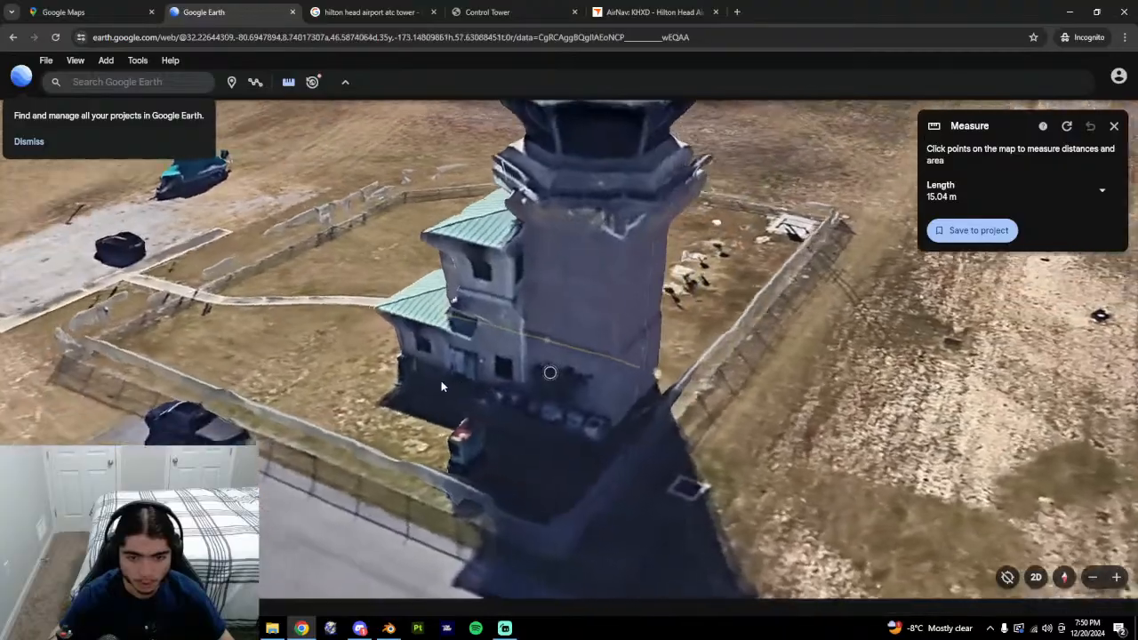
pyautogui.scroll(10, 494, 375)
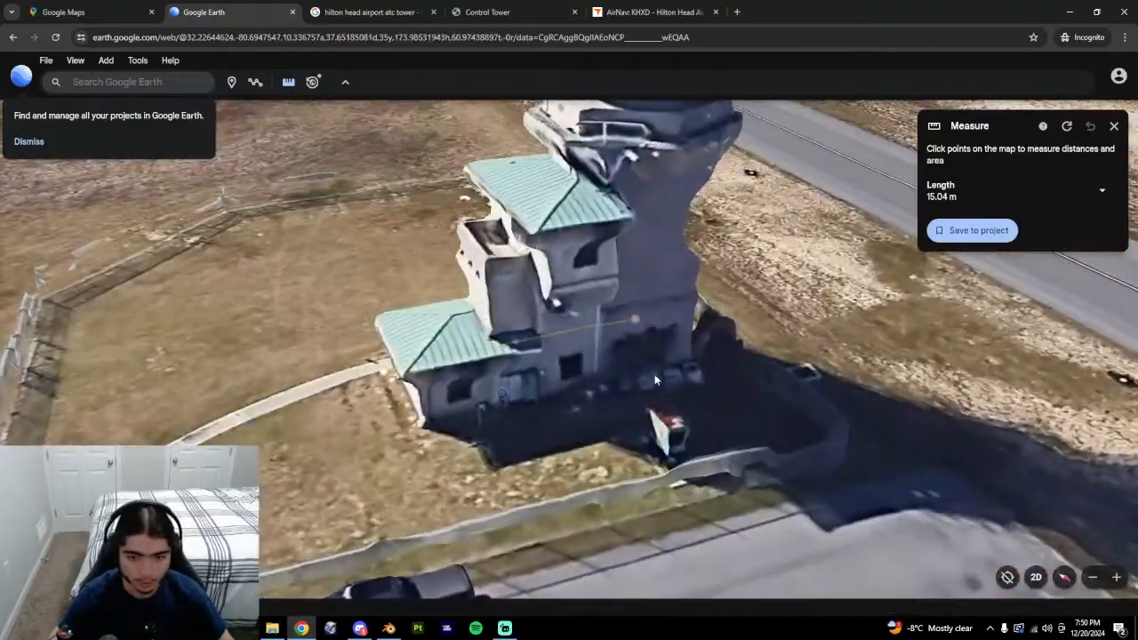
pyautogui.moveTo(656, 381); pyautogui.dragTo(355, 369, button='middle')
pyautogui.moveTo(572, 381); pyautogui.dragTo(229, 353, button='middle')
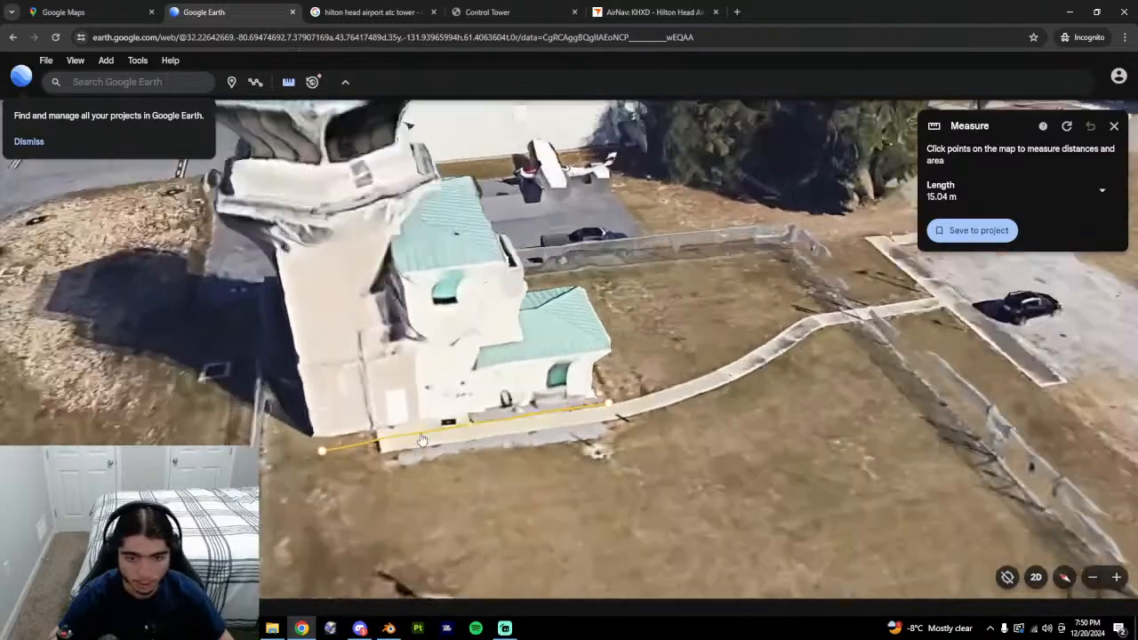
pyautogui.scroll(1, 373, 385)
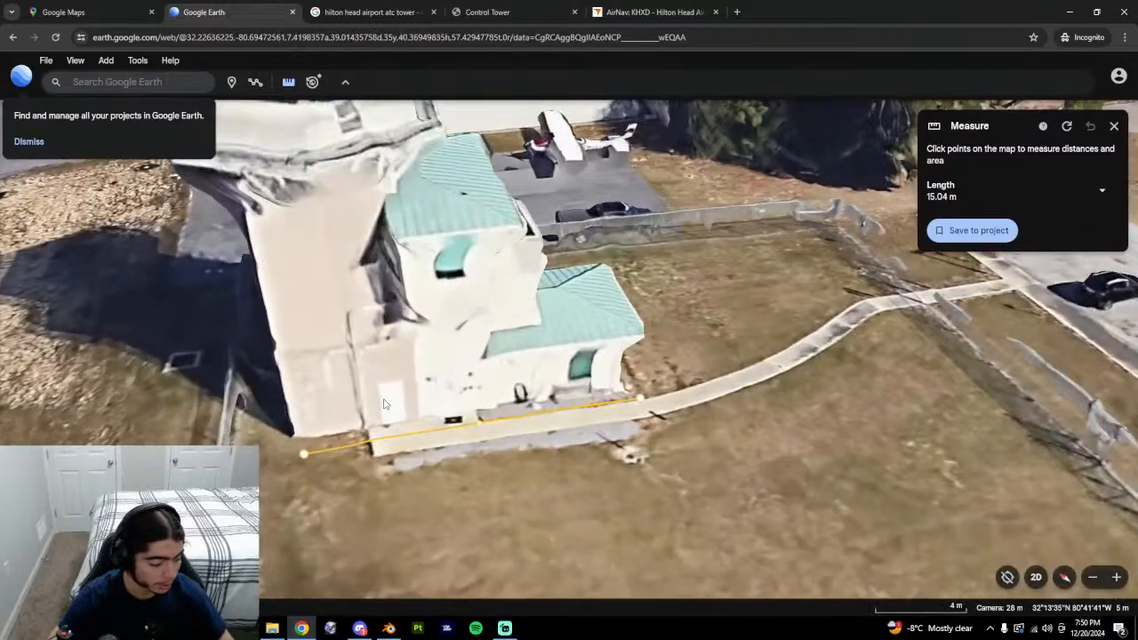
# Keep orbiting past the far and sunlit sides to the parking-lot side, keeping the measure line visible.
pyautogui.moveTo(385, 404); pyautogui.dragTo(281, 379, button='middle')
pyautogui.moveTo(524, 369); pyautogui.dragTo(382, 382, button='middle')
pyautogui.moveTo(614, 413)
pyautogui.mouseDown(button='middle')
pyautogui.moveTo(389, 423)
pyautogui.moveTo(542, 411)
pyautogui.moveTo(662, 372)
pyautogui.mouseUp(button='middle')
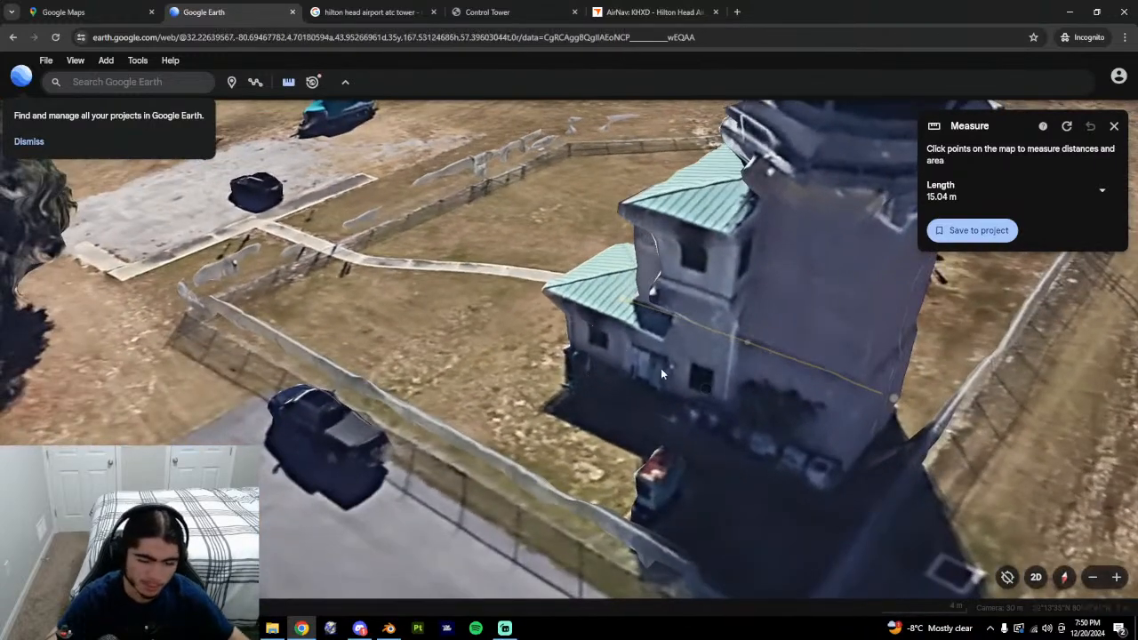
pyautogui.moveTo(686, 384); pyautogui.dragTo(639, 402)
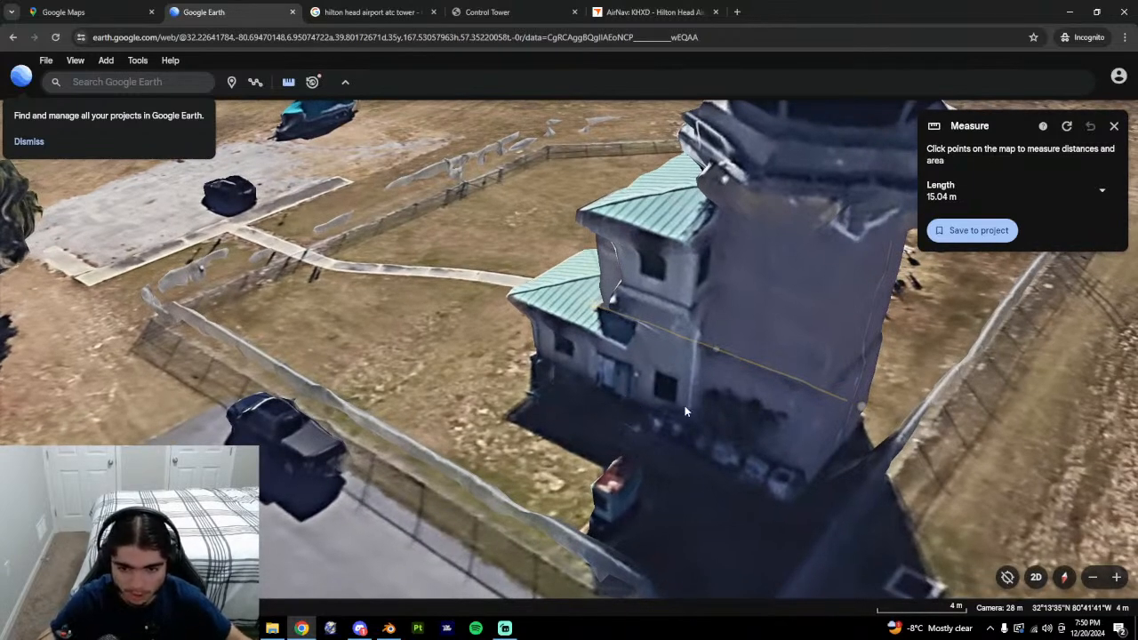
pyautogui.moveTo(668, 414); pyautogui.dragTo(615, 374, button='middle')
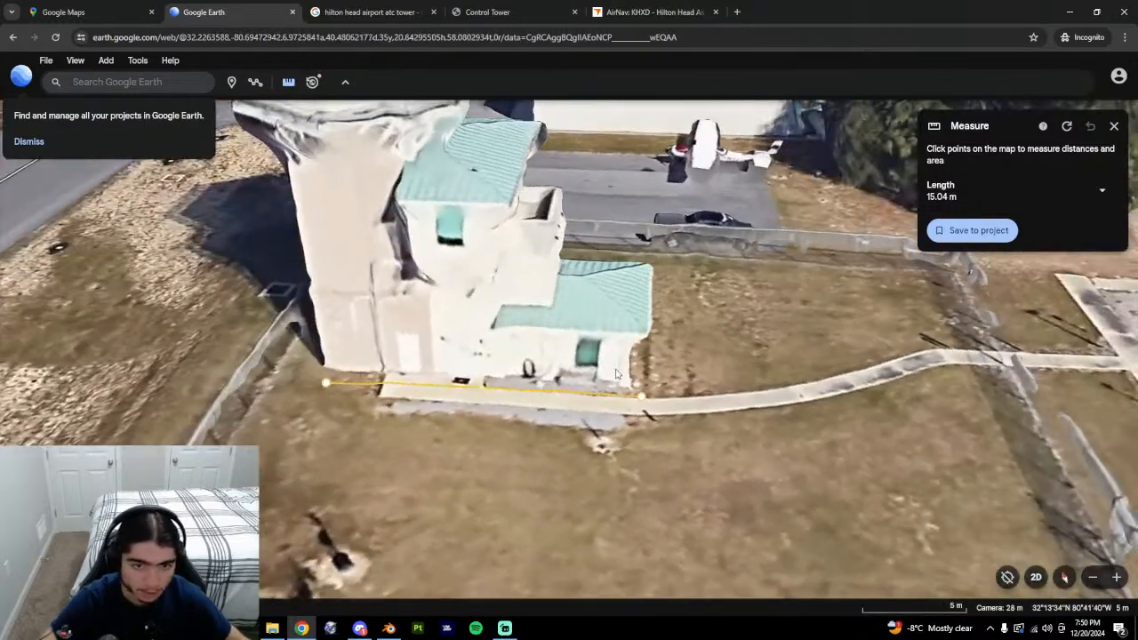
pyautogui.moveTo(612, 372); pyautogui.dragTo(587, 414)
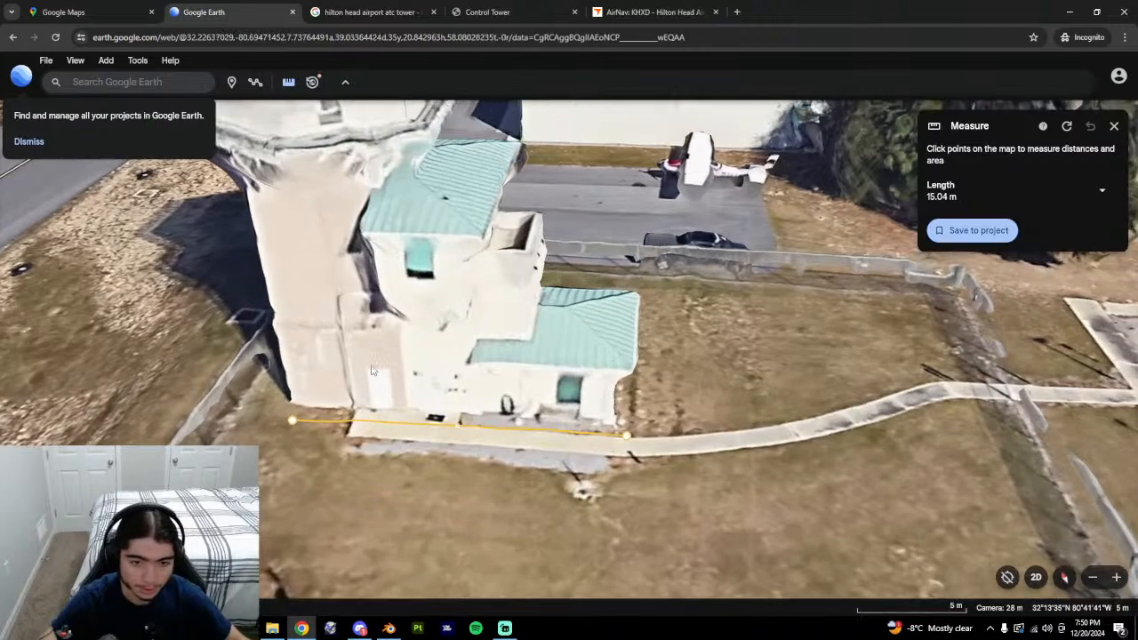
pyautogui.moveTo(659, 378); pyautogui.dragTo(542, 361, button='middle')
pyautogui.moveTo(474, 372); pyautogui.dragTo(569, 463, button='middle')
pyautogui.moveTo(534, 408); pyautogui.dragTo(568, 336, button='middle')
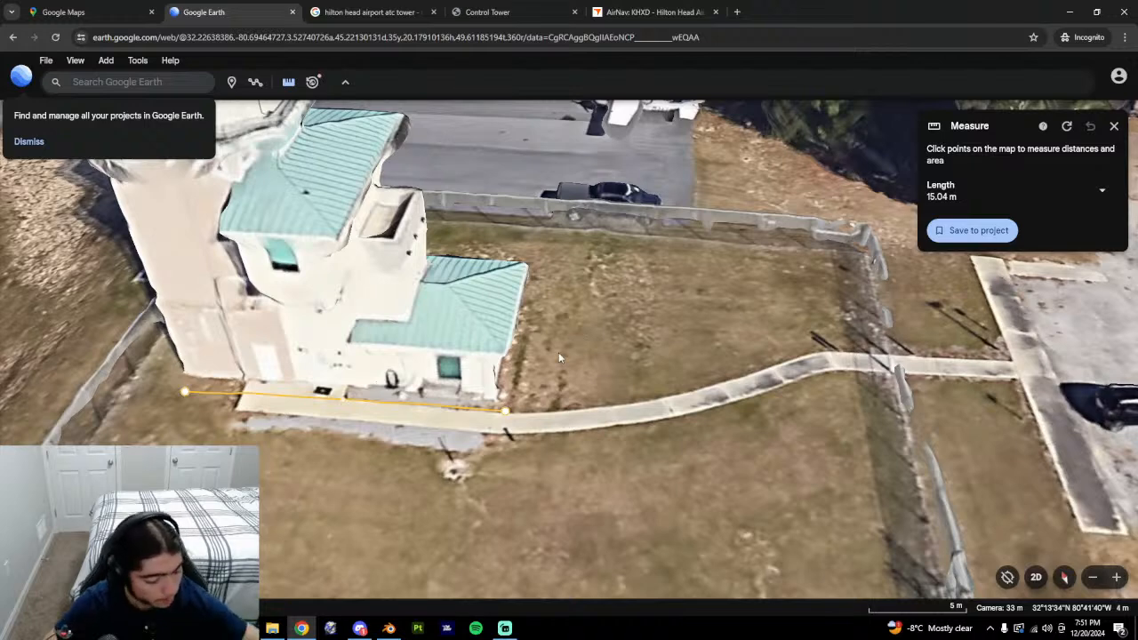
pyautogui.click(389, 629)
pyautogui.moveTo(554, 460); pyautogui.dragTo(450, 433, button='middle')
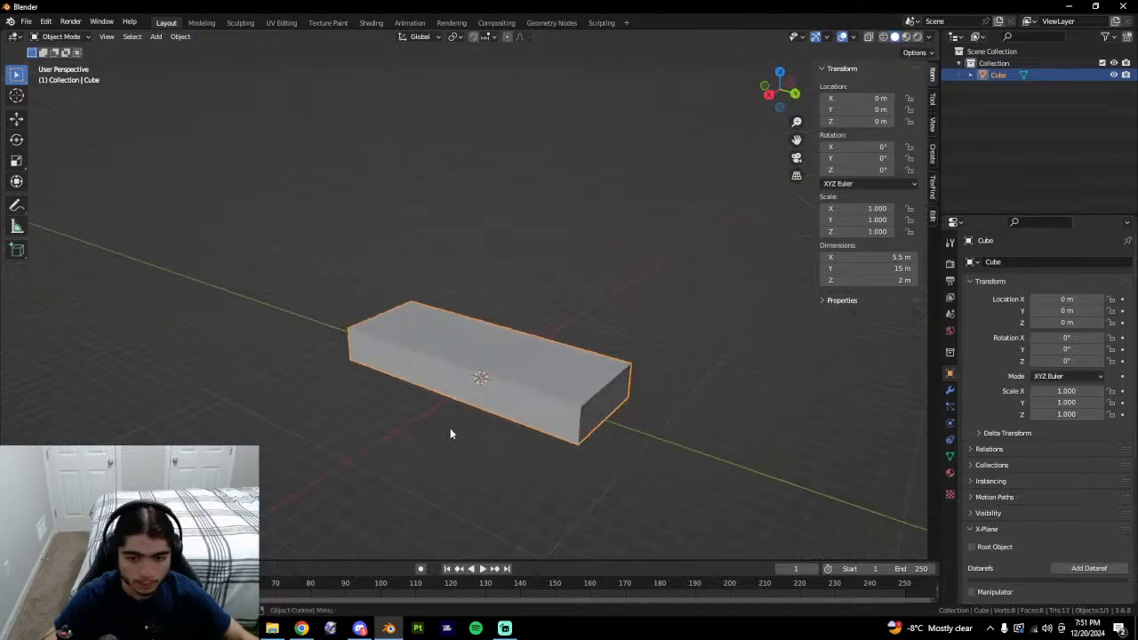
pyautogui.moveTo(551, 456); pyautogui.dragTo(508, 435, button='middle')
pyautogui.press('Tab')
pyautogui.click(508, 435)
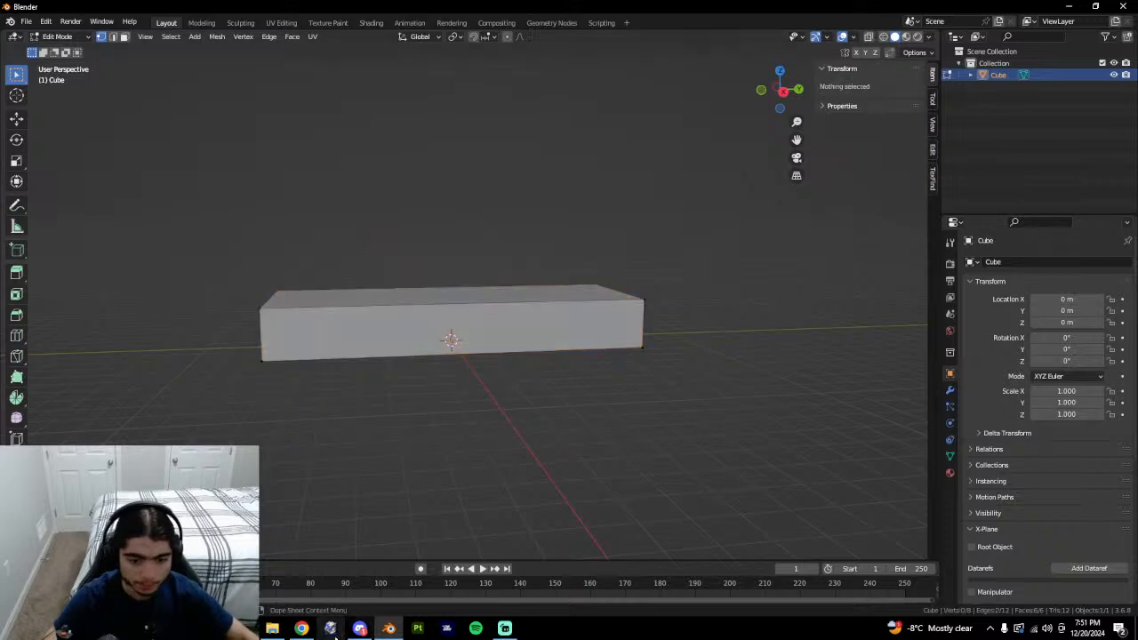
pyautogui.click(303, 628)
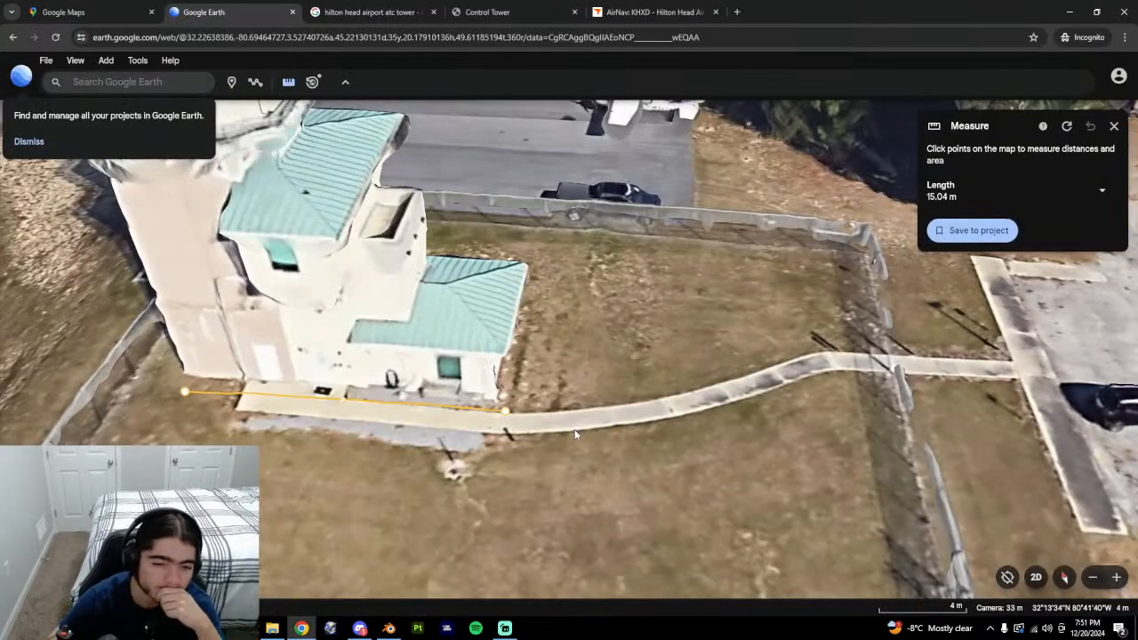
# Clear the old measurement and take a trial measurement along the tower's roof edge.
pyautogui.moveTo(482, 410); pyautogui.dragTo(533, 382)
pyautogui.moveTo(534, 382); pyautogui.dragTo(511, 406, button='middle')
pyautogui.click(1067, 127)
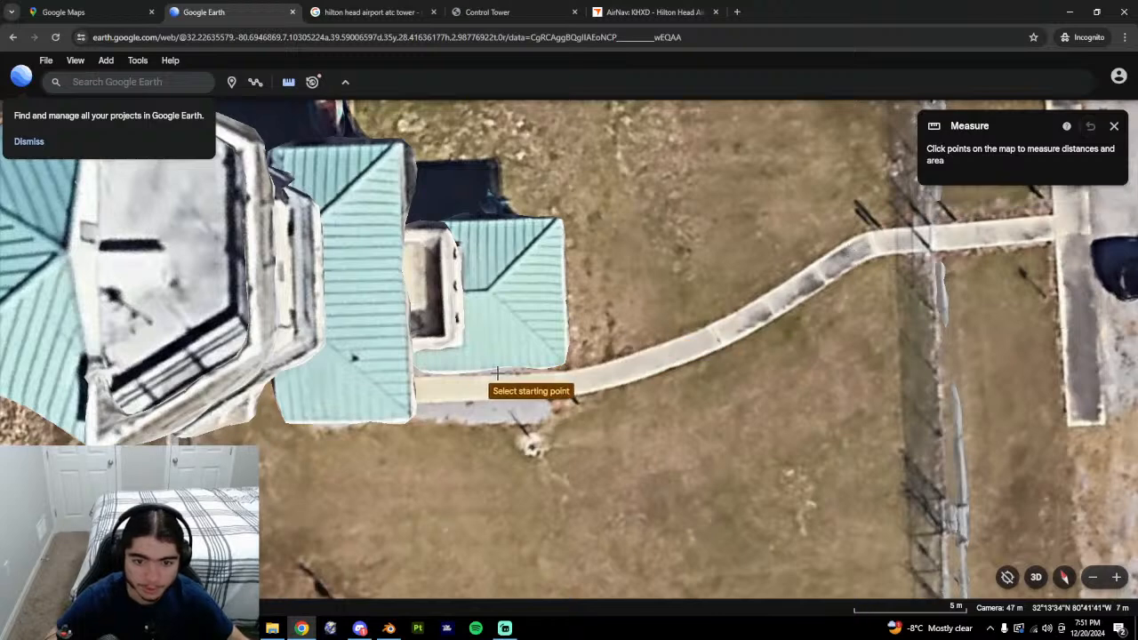
pyautogui.click(544, 368)
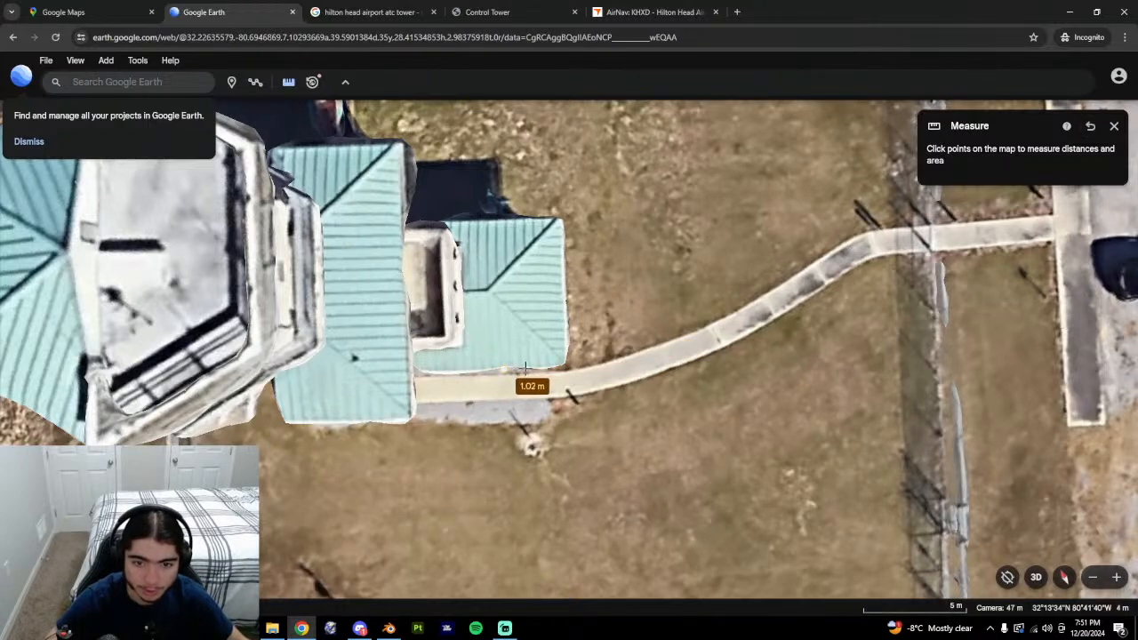
pyautogui.click(525, 368)
pyautogui.click(1112, 126)
pyautogui.moveTo(583, 489); pyautogui.dragTo(533, 362, button='middle')
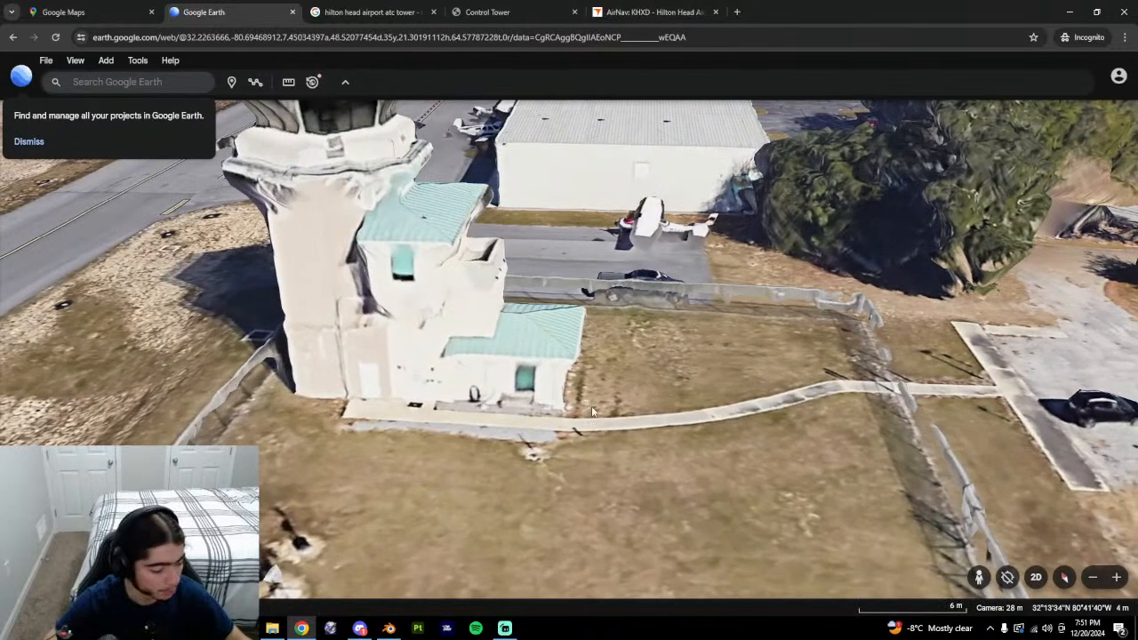
# Check the Blender box, then tilt Google Earth to look straight down on the tower base.
pyautogui.click(389, 628)
pyautogui.moveTo(551, 450); pyautogui.dragTo(468, 438, button='middle')
pyautogui.scroll(1, 516, 396)
pyautogui.moveTo(518, 394)
pyautogui.keyDown('shift'); pyautogui.mouseDown(button='middle')
pyautogui.moveTo(483, 406)
pyautogui.moveTo(526, 388)
pyautogui.mouseUp(button='middle'); pyautogui.keyUp('shift')
pyautogui.click(302, 628)
pyautogui.moveTo(439, 491); pyautogui.dragTo(372, 484, button='middle')
pyautogui.moveTo(480, 399); pyautogui.dragTo(513, 401, button='middle')
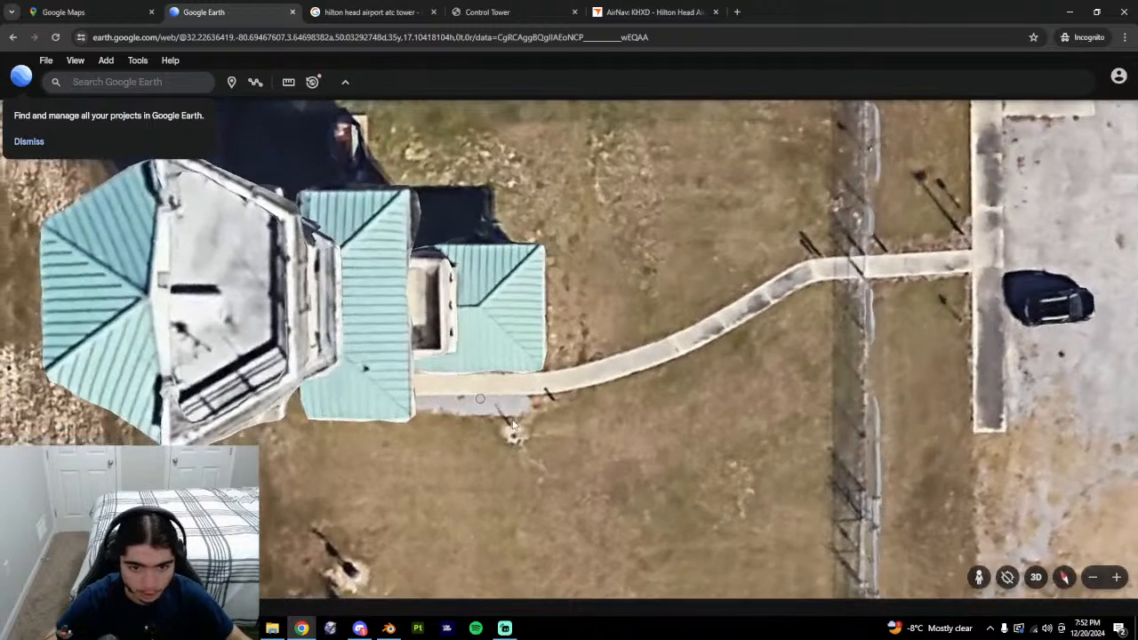
# Measure the annex's front wall corner to corner, getting 6.5 m.
pyautogui.click(288, 83)
pyautogui.click(527, 373)
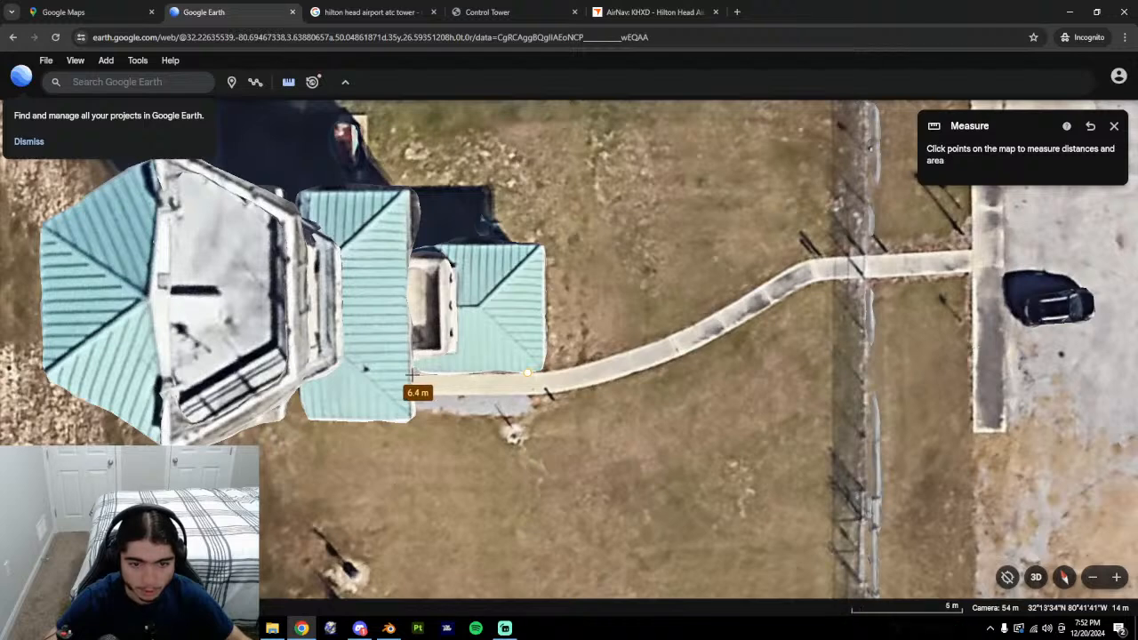
pyautogui.click(417, 374)
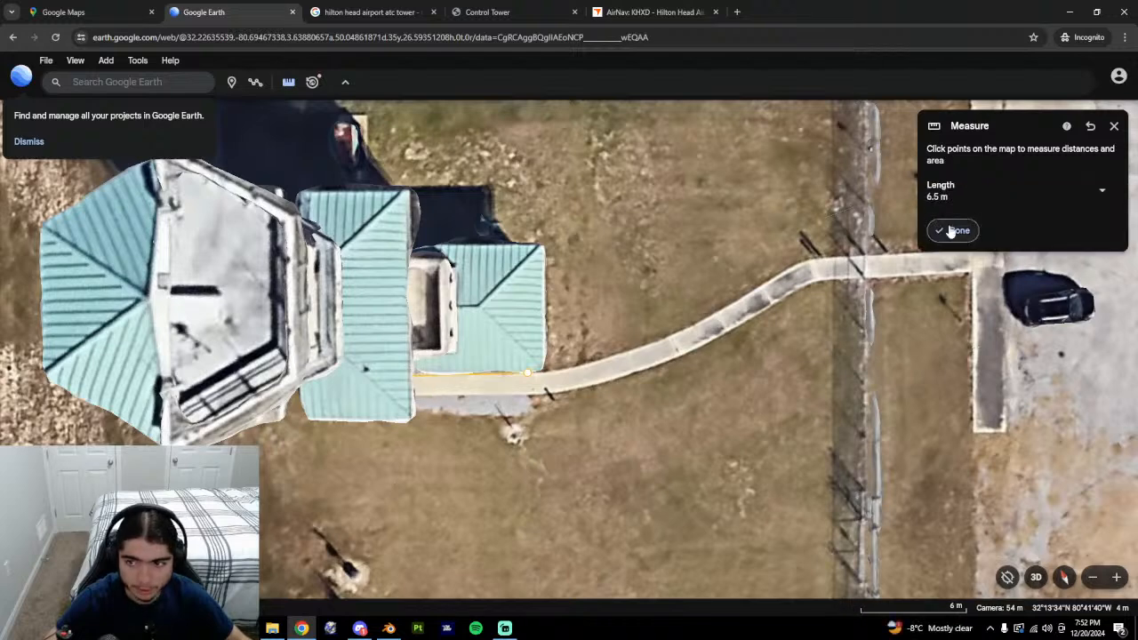
pyautogui.click(953, 231)
pyautogui.moveTo(514, 437); pyautogui.dragTo(451, 475, button='middle')
# In top view, add a loop cut across the box, enable edge length labels, and slide it into place.
pyautogui.click(389, 628)
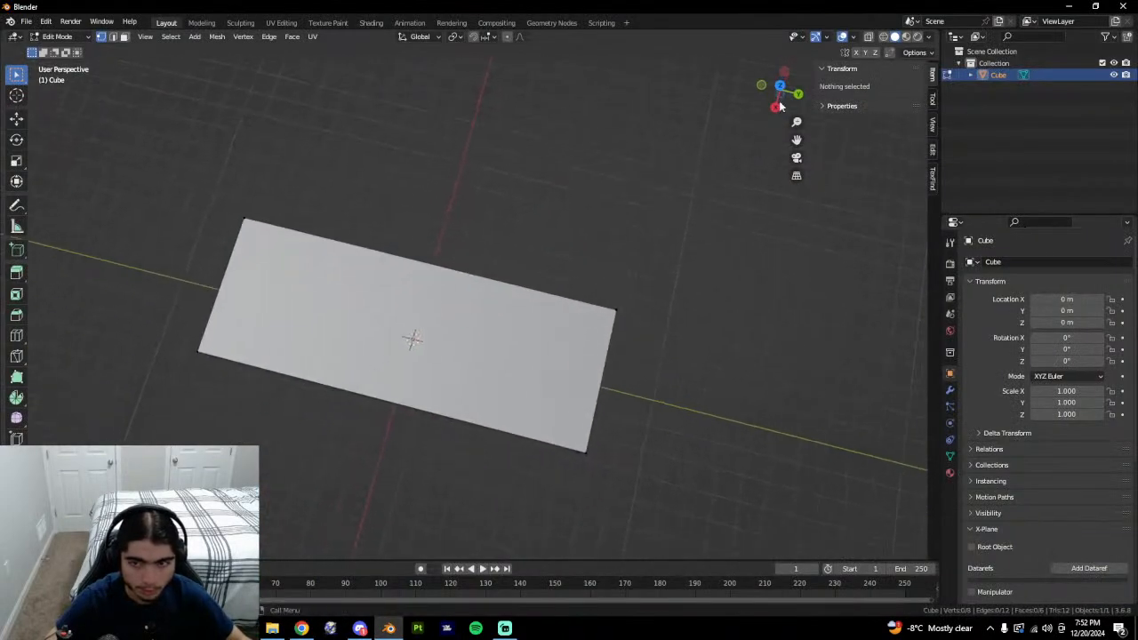
pyautogui.click(781, 87)
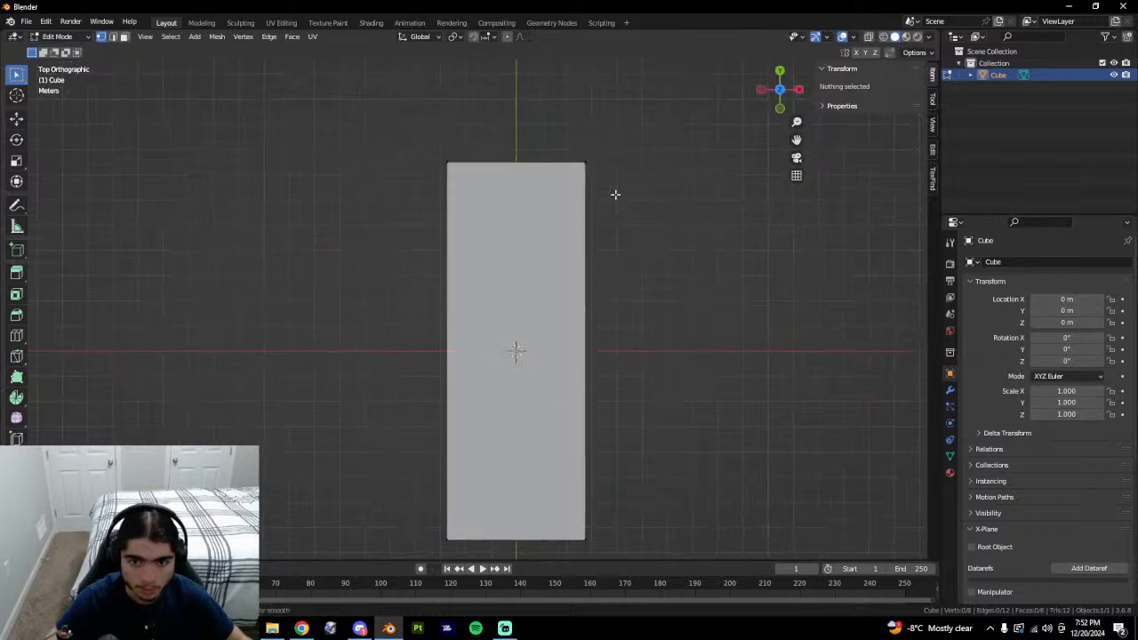
pyautogui.hotkey('ctrl', 'r')
pyautogui.click(577, 367)
pyautogui.click(603, 252)
pyautogui.press('q')
pyautogui.click(605, 253)
pyautogui.keyDown('shift'); pyautogui.moveTo(608, 267); pyautogui.dragTo(543, 361, button='middle'); pyautogui.keyUp('shift')
pyautogui.scroll(1, 540, 349)
pyautogui.press('g')
pyautogui.press('g')
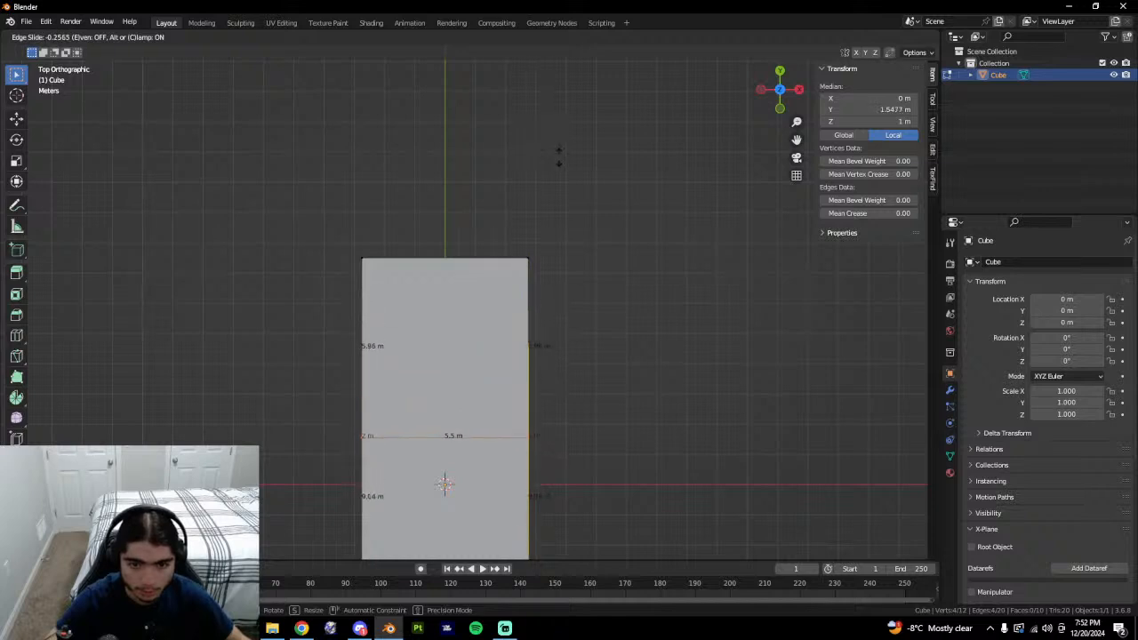
pyautogui.click(564, 165)
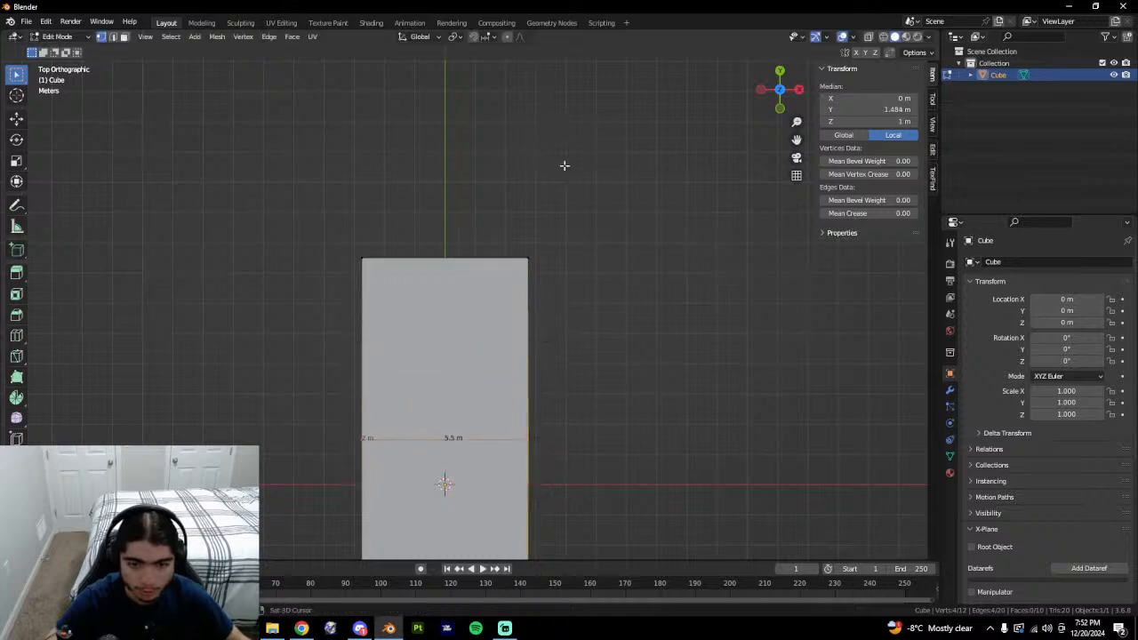
# Compare with the Google Earth tower and reposition the cut to match the measured wall.
pyautogui.moveTo(564, 168); pyautogui.dragTo(616, 121, button='middle')
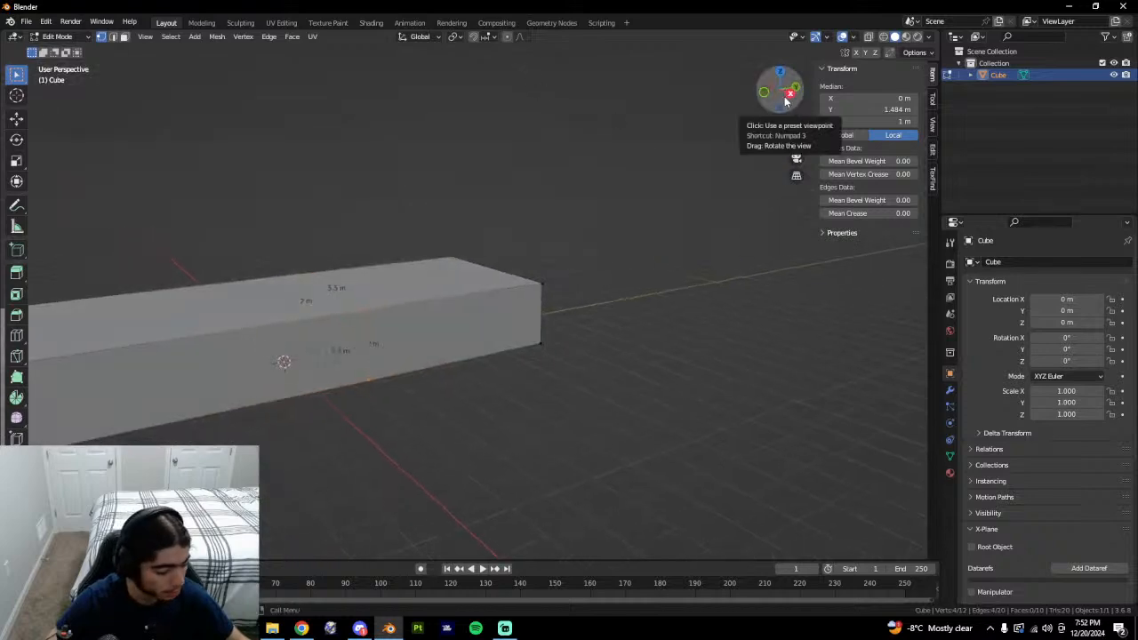
pyautogui.click(787, 95)
pyautogui.click(299, 627)
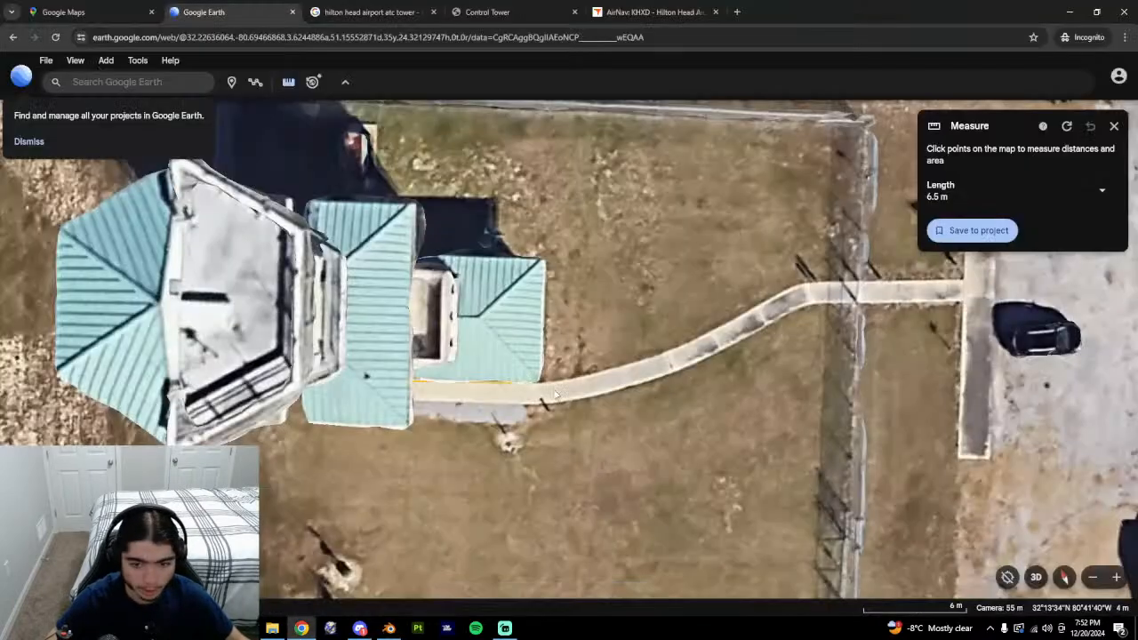
pyautogui.moveTo(368, 376); pyautogui.dragTo(392, 307, button='middle')
pyautogui.hotkey('alt', 'Tab')
pyautogui.moveTo(478, 305); pyautogui.dragTo(435, 338, button='middle')
pyautogui.press('g')
pyautogui.press('g')
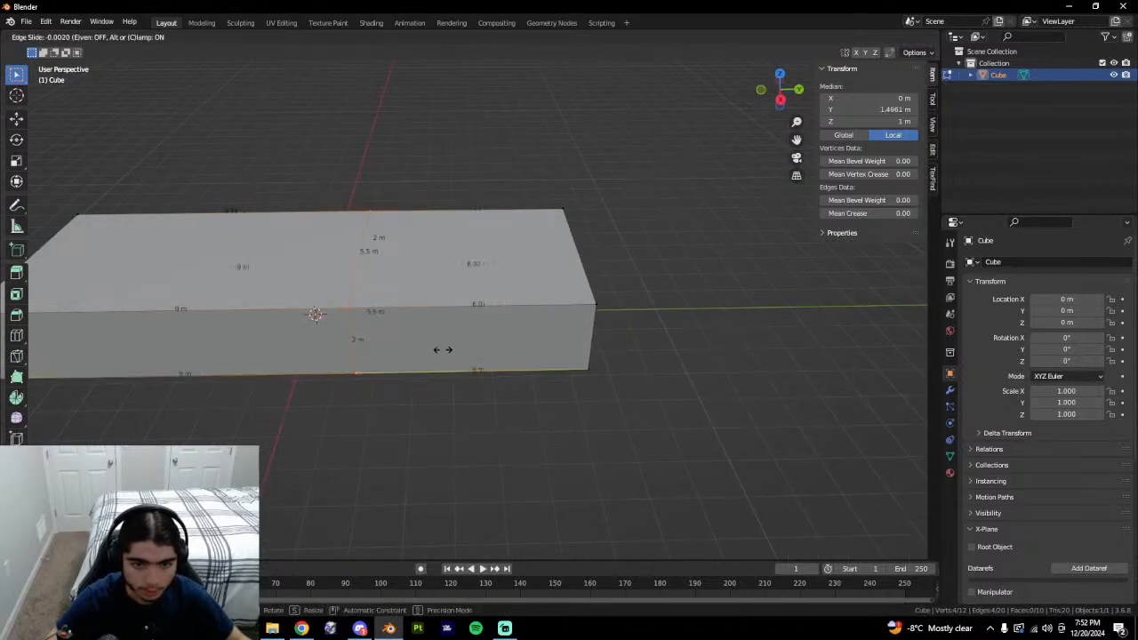
pyautogui.click(444, 352)
pyautogui.scroll(2, 471, 356)
pyautogui.click(448, 361)
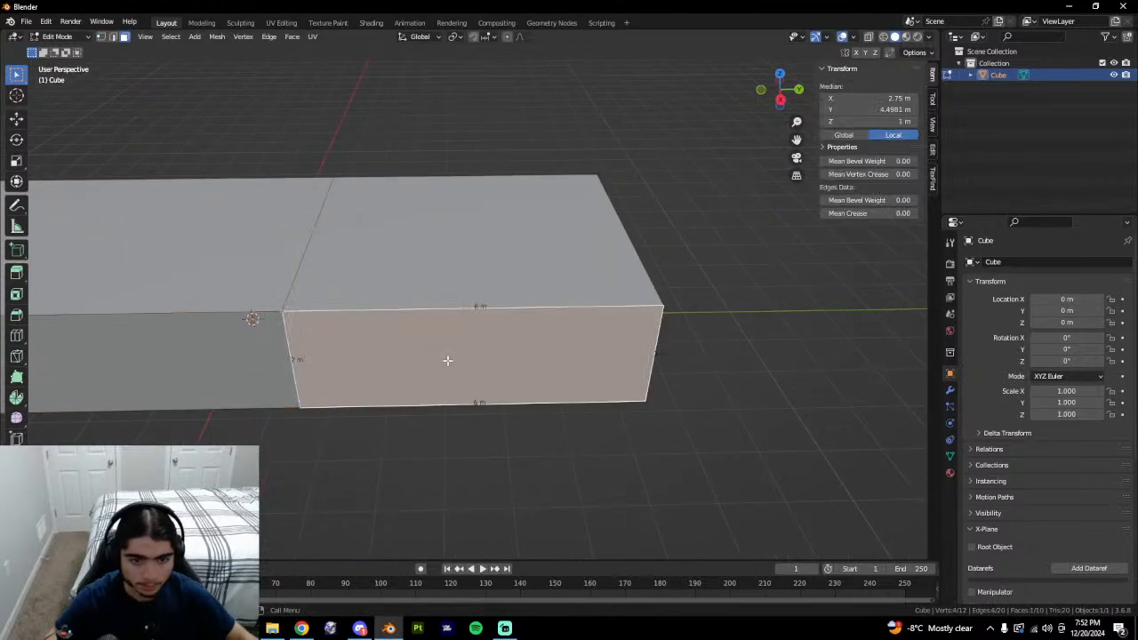
# Add a second loop cut across the bar after checking Google Earth again.
pyautogui.hotkey('alt', 'Tab')
pyautogui.hotkey('alt', 'Tab')
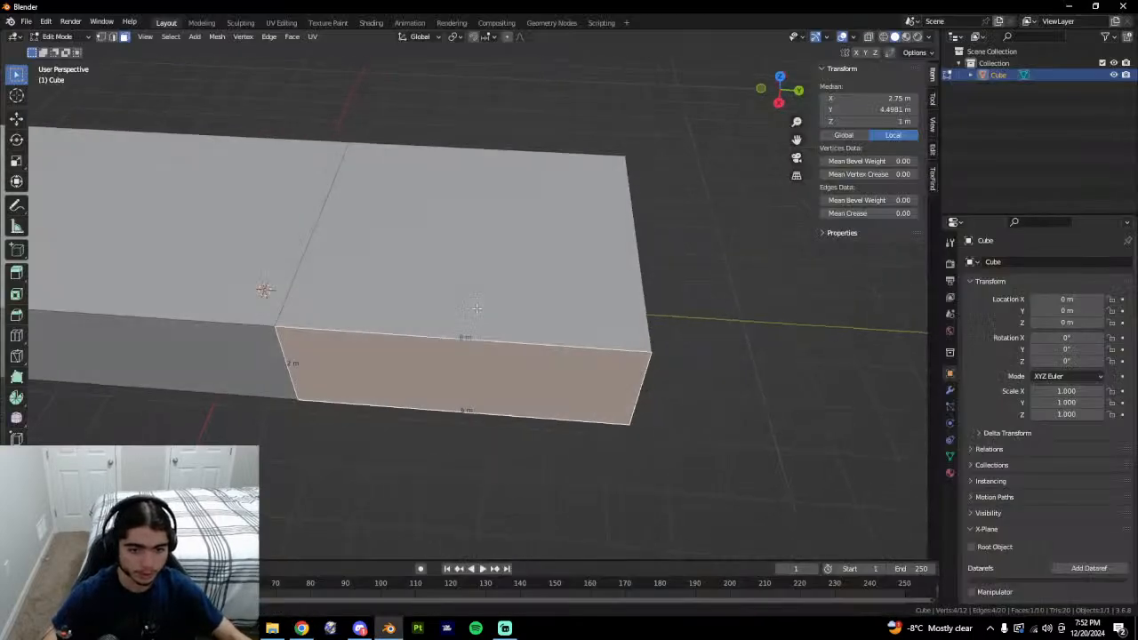
pyautogui.click(661, 437)
pyautogui.hotkey('alt', 'Tab')
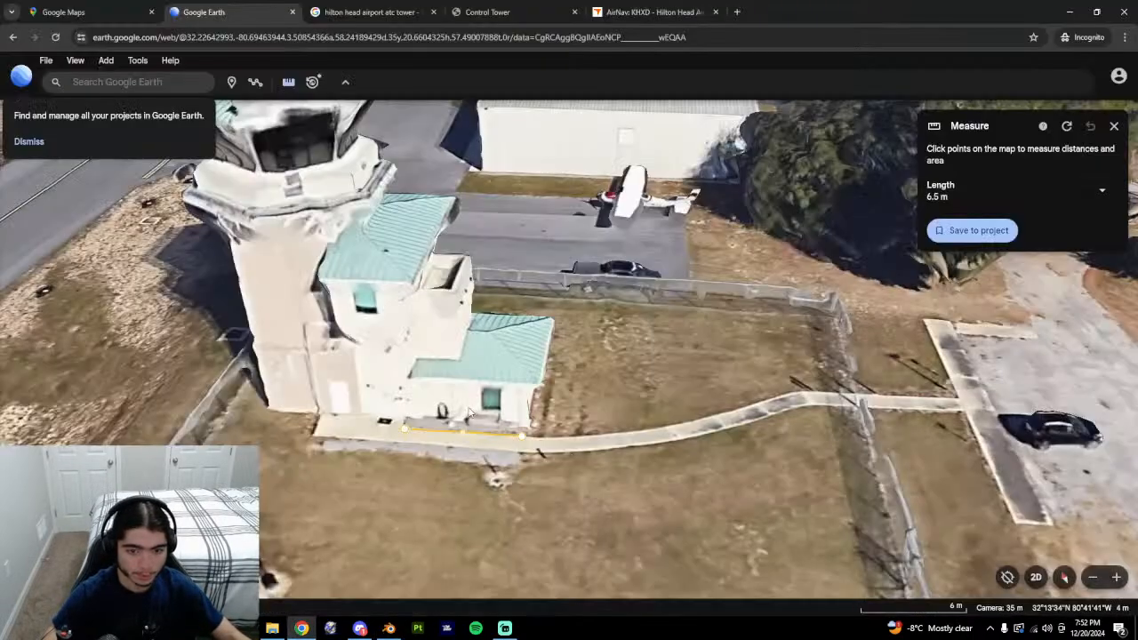
pyautogui.hotkey('alt', 'Tab')
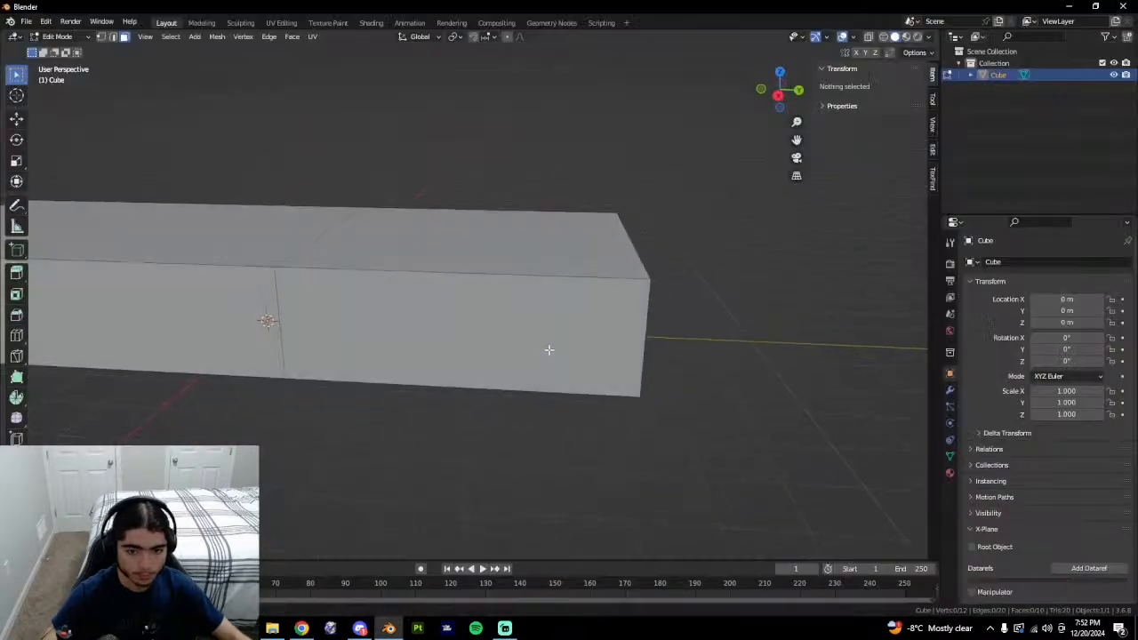
pyautogui.hotkey('ctrl', 'r')
pyautogui.click(528, 275)
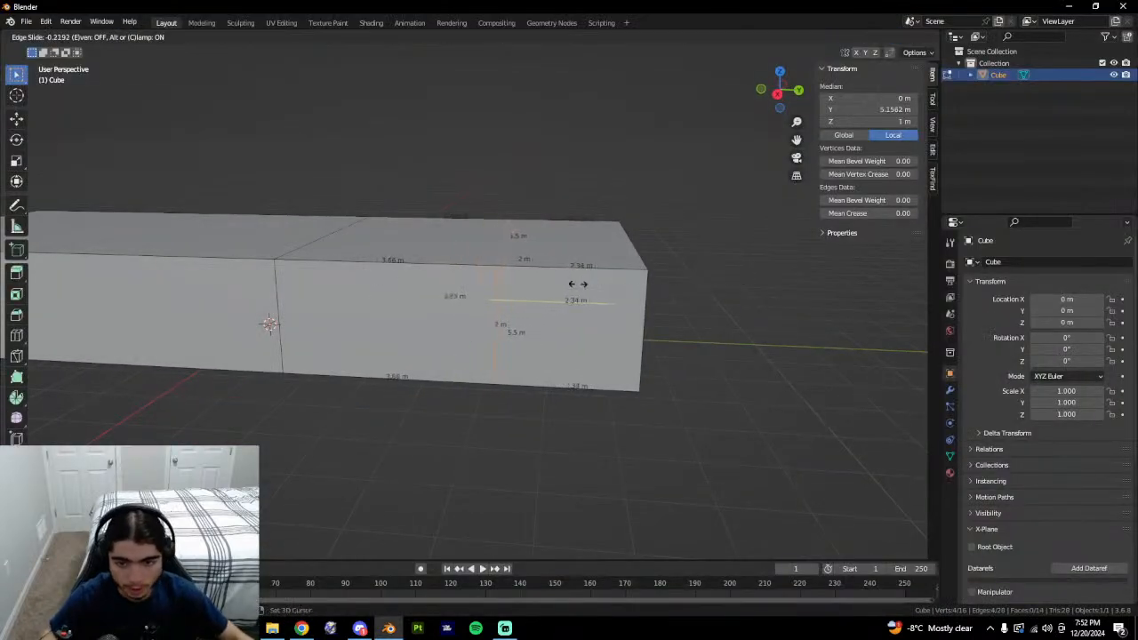
pyautogui.click(525, 291)
pyautogui.hotkey('alt', 'Tab')
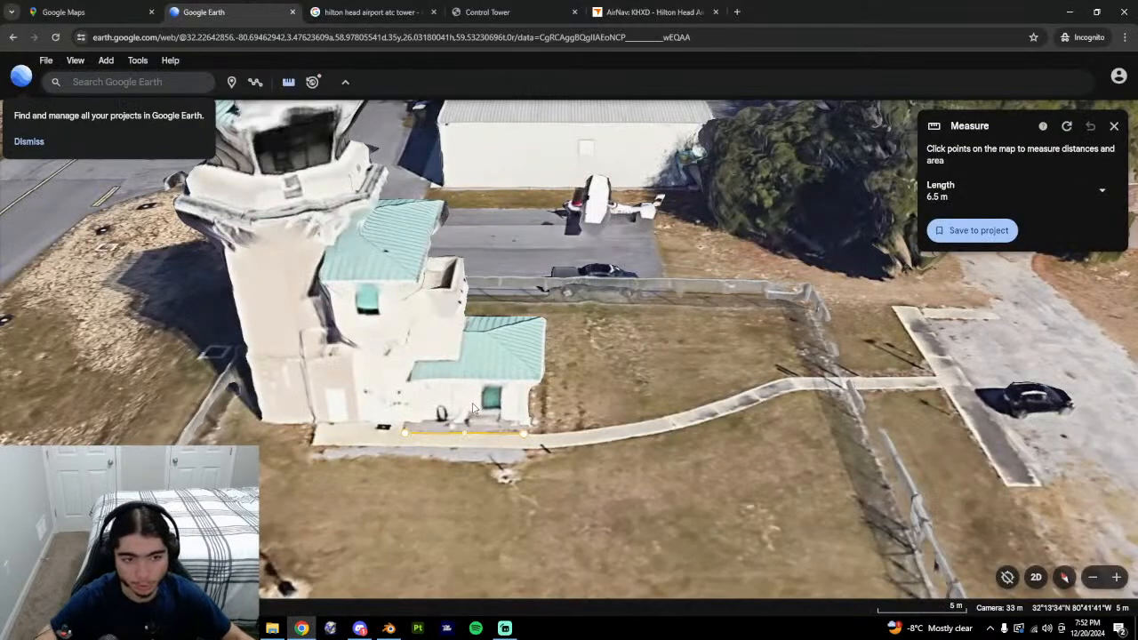
# Orbit around the control tower and measure the annex door width at 1.61 m.
pyautogui.moveTo(527, 376); pyautogui.dragTo(442, 385, button='middle')
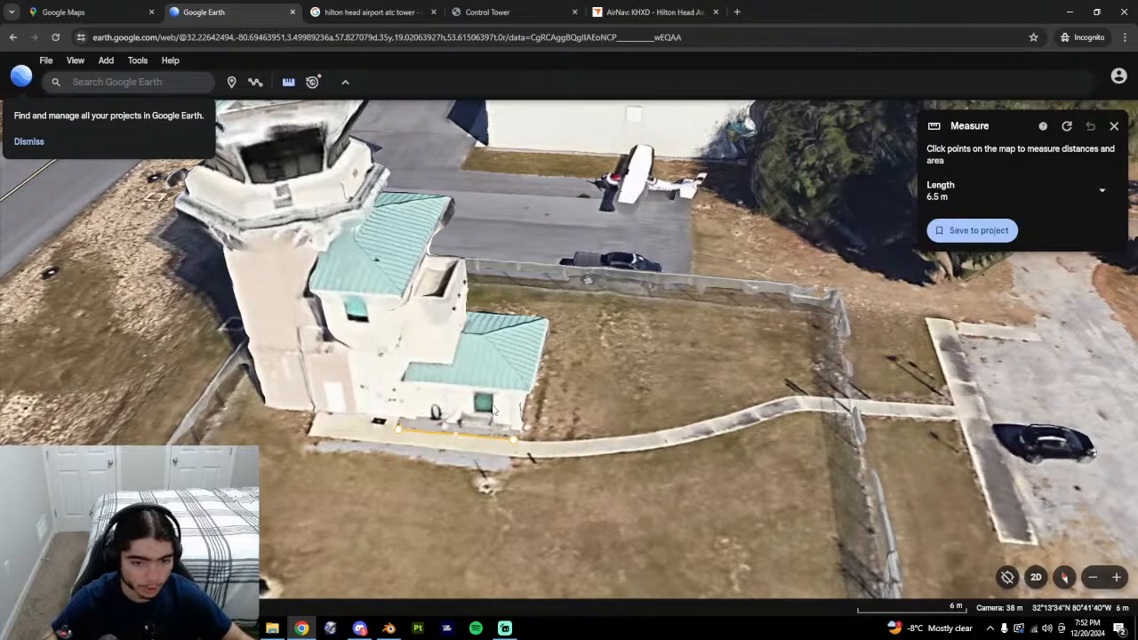
pyautogui.moveTo(478, 408); pyautogui.dragTo(538, 405, button='middle')
pyautogui.moveTo(735, 322); pyautogui.dragTo(781, 256, button='middle')
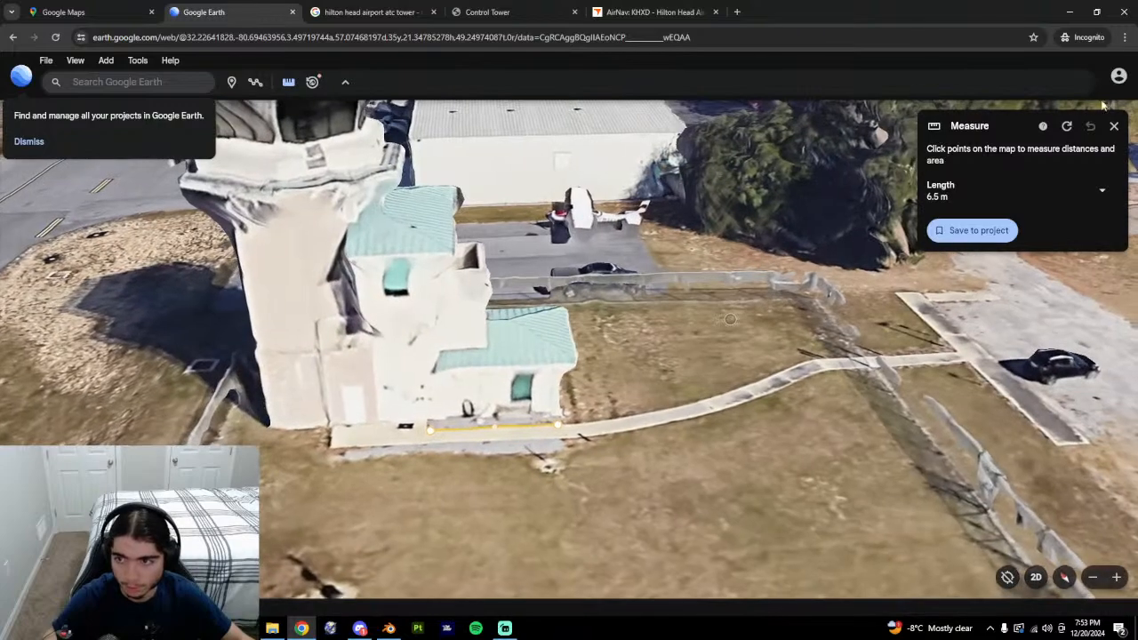
pyautogui.click(1066, 126)
pyautogui.click(557, 396)
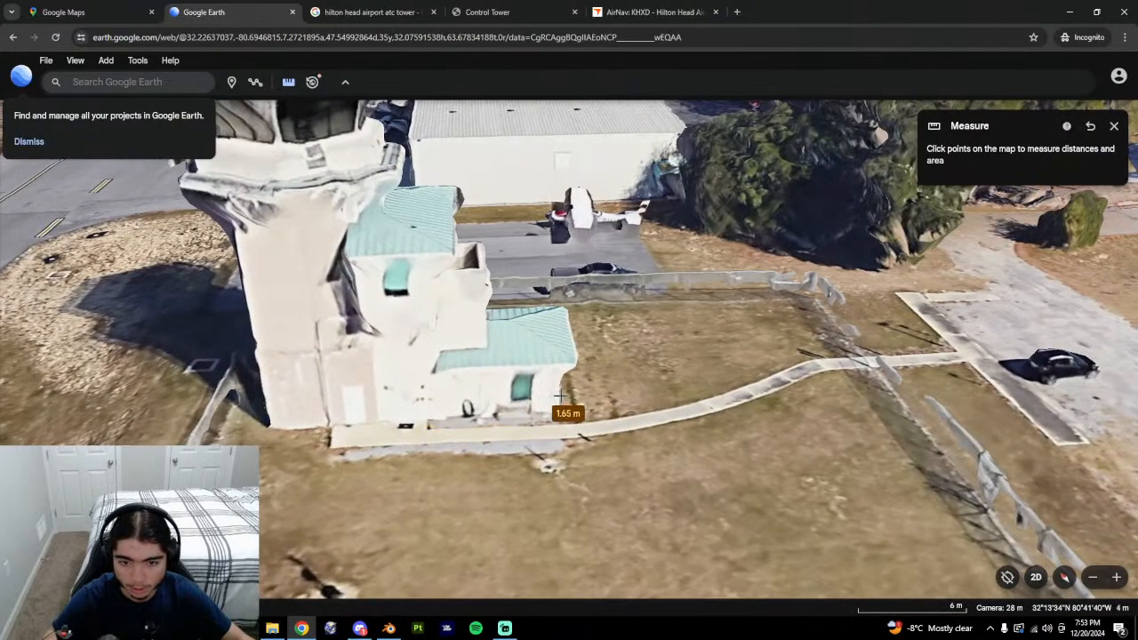
pyautogui.click(559, 397)
pyautogui.click(956, 230)
# Close the measuring tool and reframe the tower from above.
pyautogui.moveTo(676, 457); pyautogui.dragTo(591, 395, button='middle')
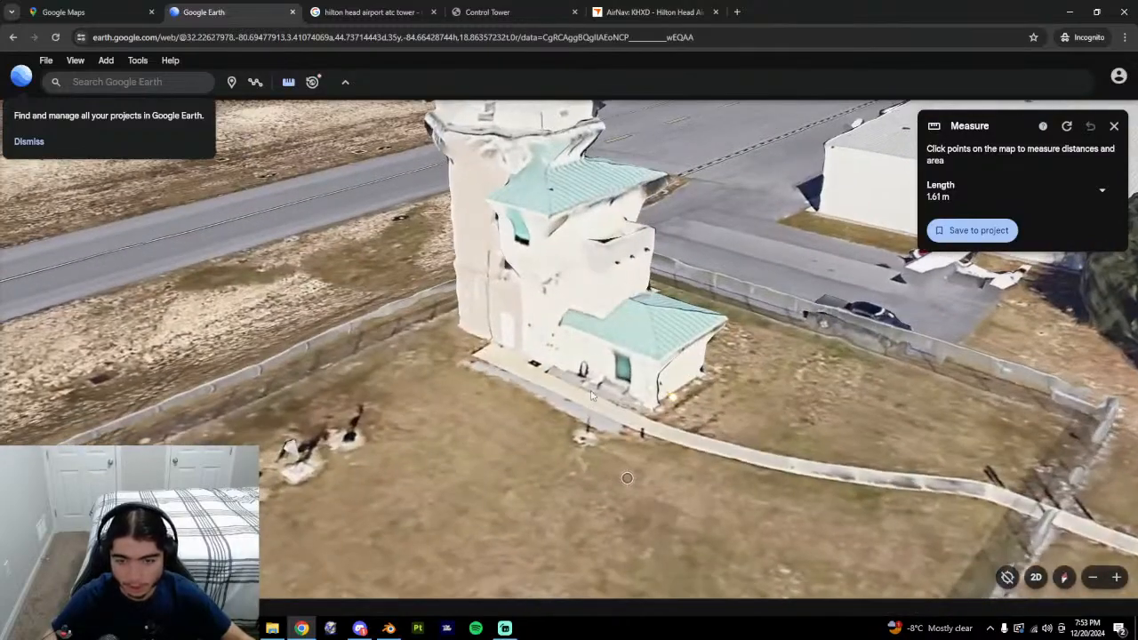
pyautogui.click(1115, 125)
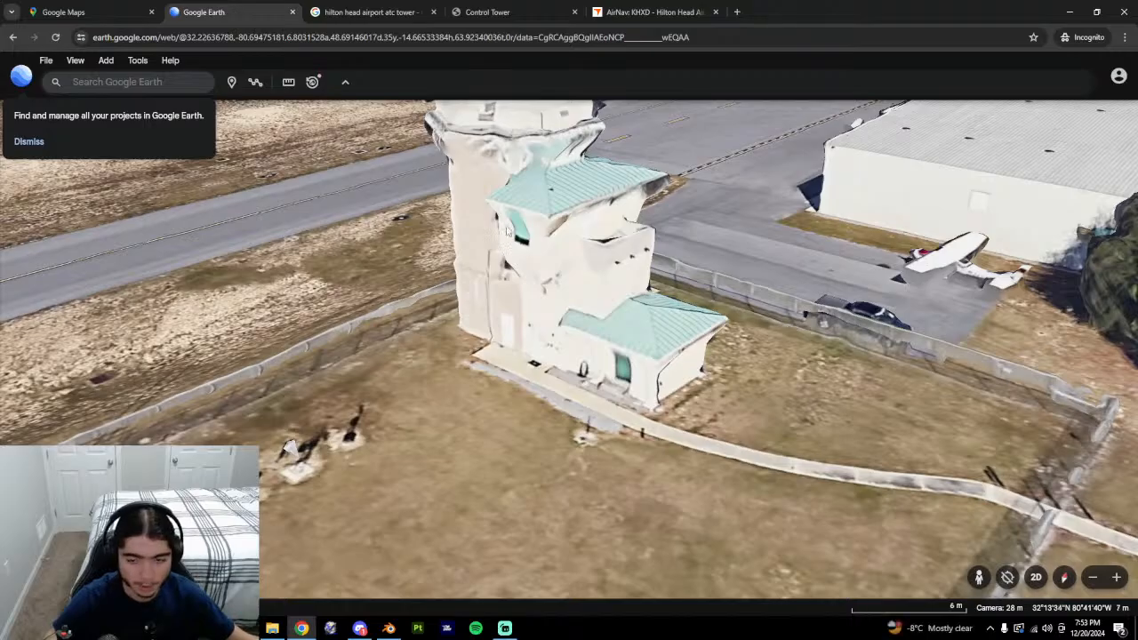
pyautogui.moveTo(507, 232); pyautogui.dragTo(520, 386, button='middle')
pyautogui.moveTo(533, 287); pyautogui.dragTo(483, 405)
pyautogui.scroll(1, 449, 267)
pyautogui.moveTo(445, 239); pyautogui.dragTo(455, 330)
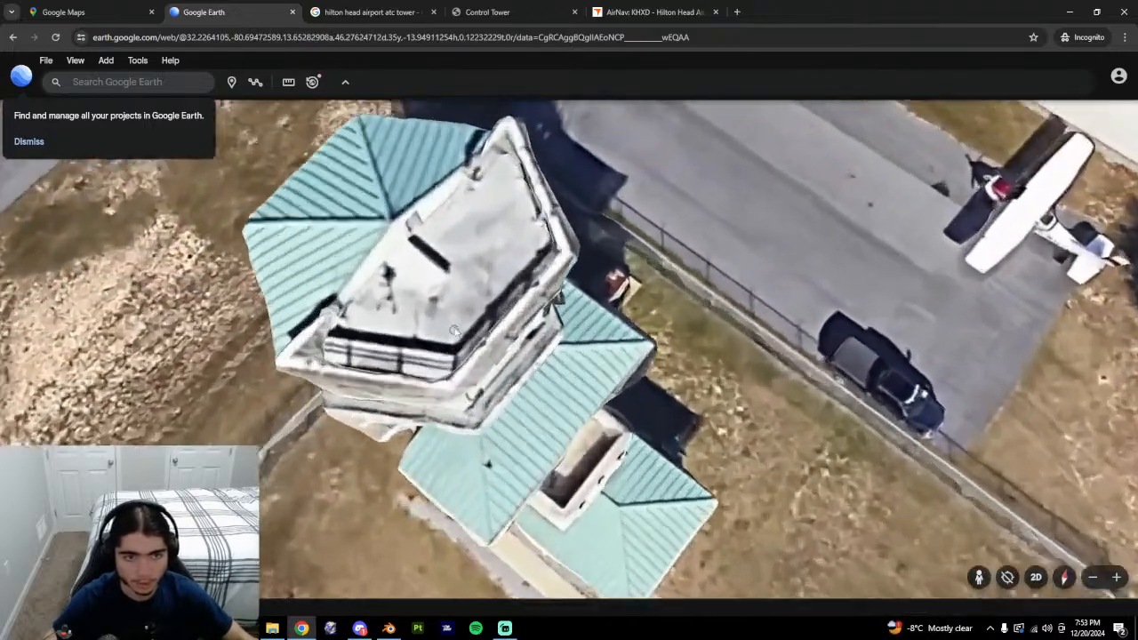
pyautogui.scroll(-3, 454, 331)
pyautogui.moveTo(561, 428); pyautogui.dragTo(694, 370, button='middle')
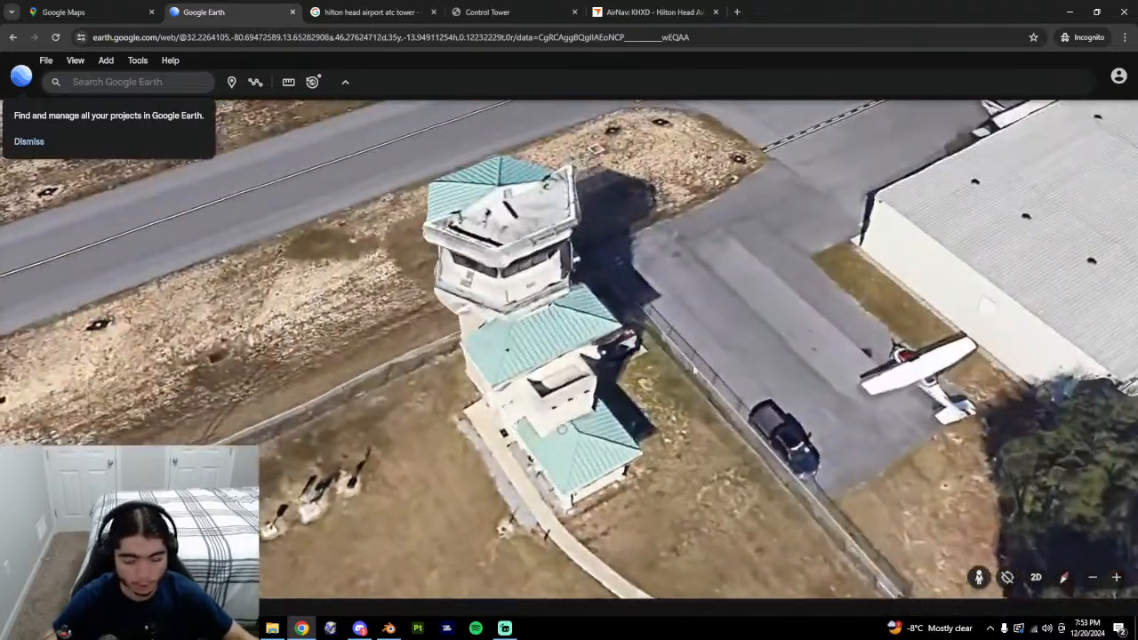
pyautogui.moveTo(694, 370); pyautogui.dragTo(553, 347)
# Orbit to an oblique close-up of the tower base, annex and walkway.
pyautogui.moveTo(553, 347); pyautogui.dragTo(553, 454, button='middle')
pyautogui.moveTo(343, 307); pyautogui.dragTo(481, 377)
pyautogui.moveTo(481, 377); pyautogui.dragTo(623, 377, button='middle')
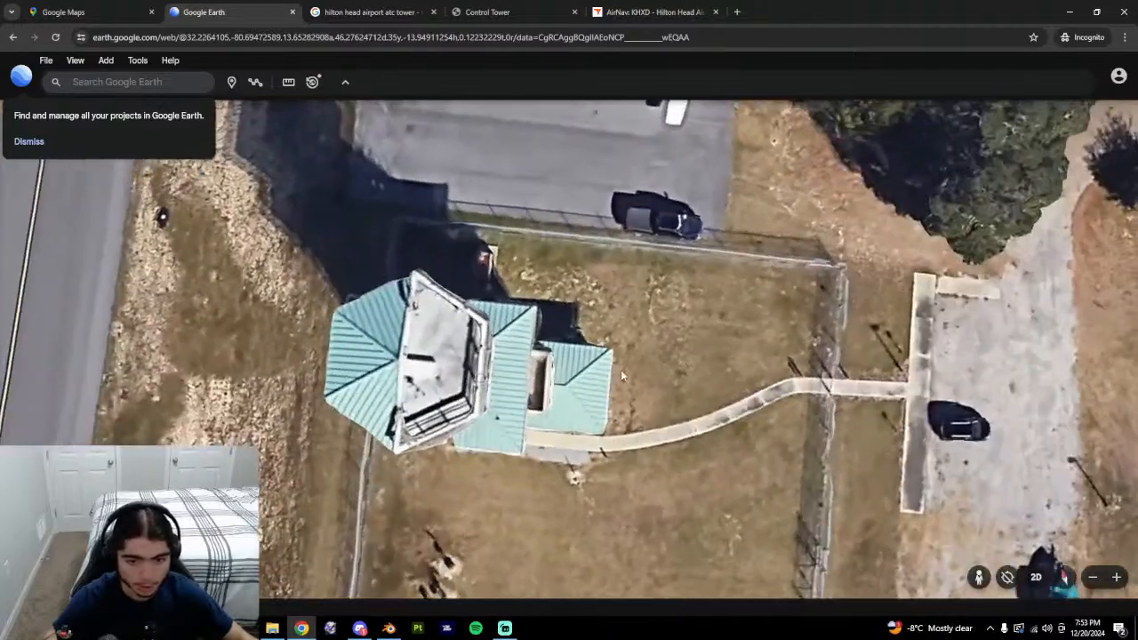
pyautogui.moveTo(447, 342); pyautogui.dragTo(568, 440, button='middle')
pyautogui.moveTo(568, 440); pyautogui.dragTo(493, 443)
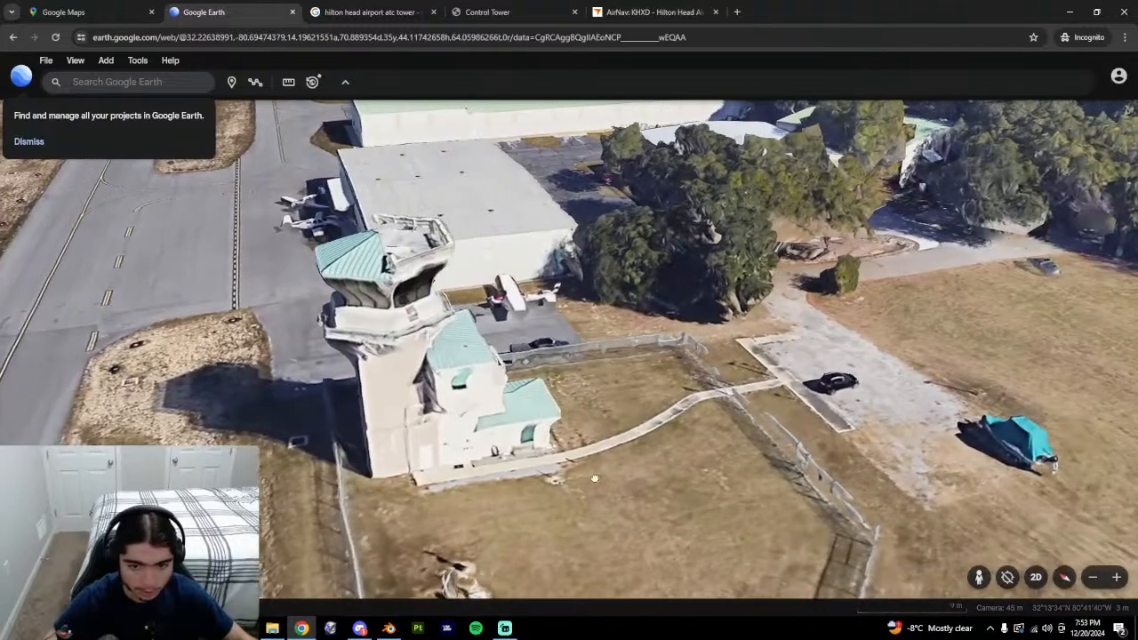
pyautogui.moveTo(569, 427); pyautogui.dragTo(680, 428, button='middle')
pyautogui.scroll(3, 736, 375)
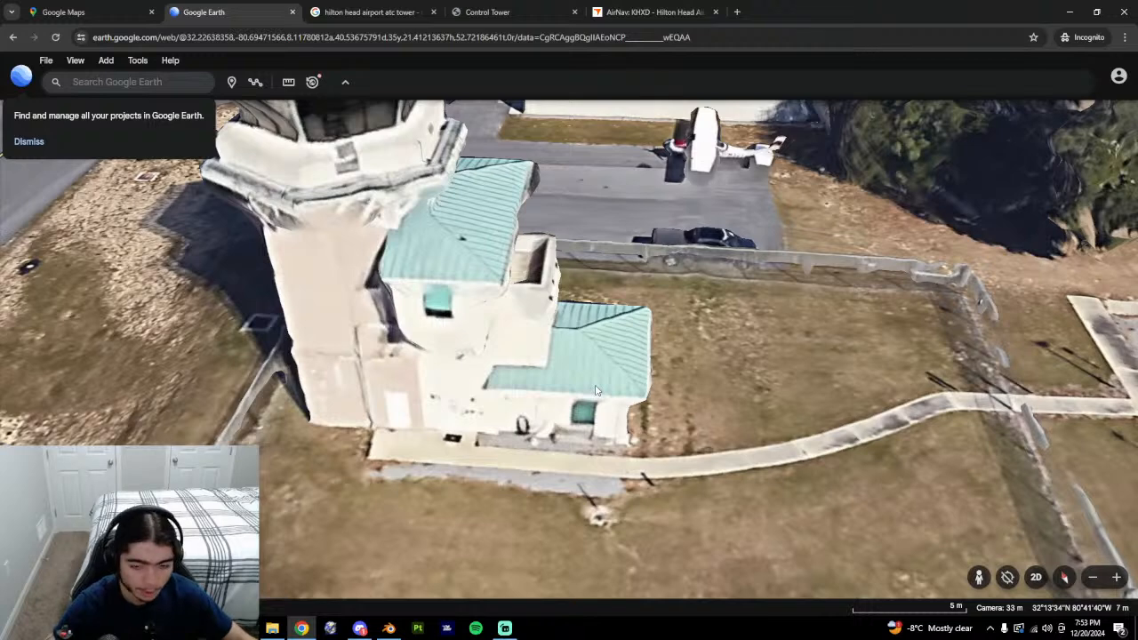
pyautogui.moveTo(600, 430); pyautogui.dragTo(586, 419, button='middle')
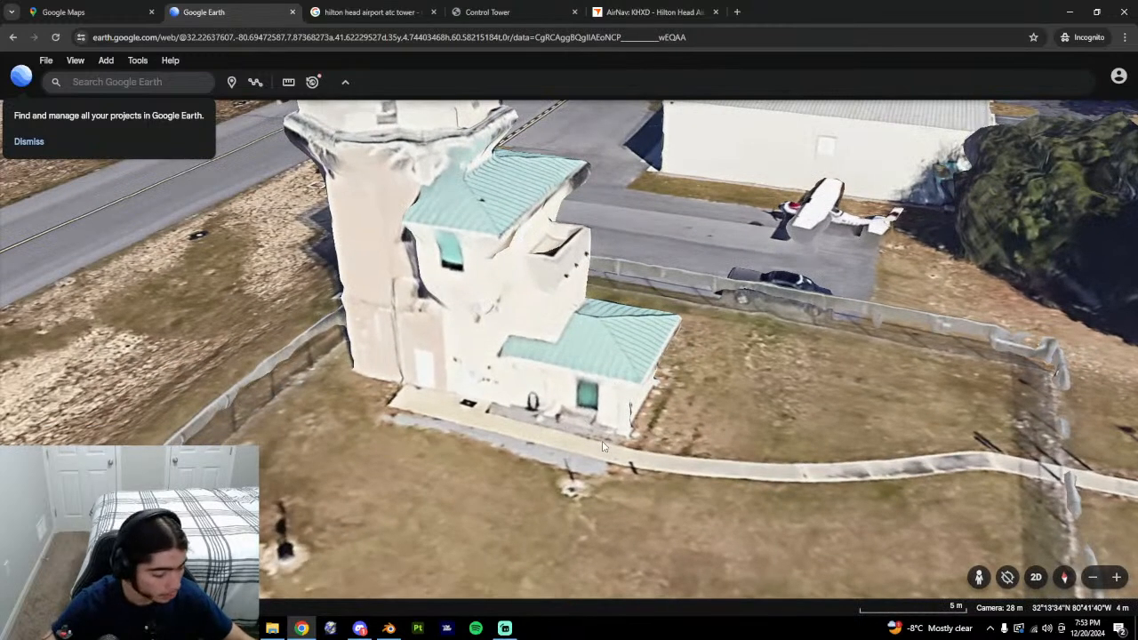
pyautogui.click(389, 628)
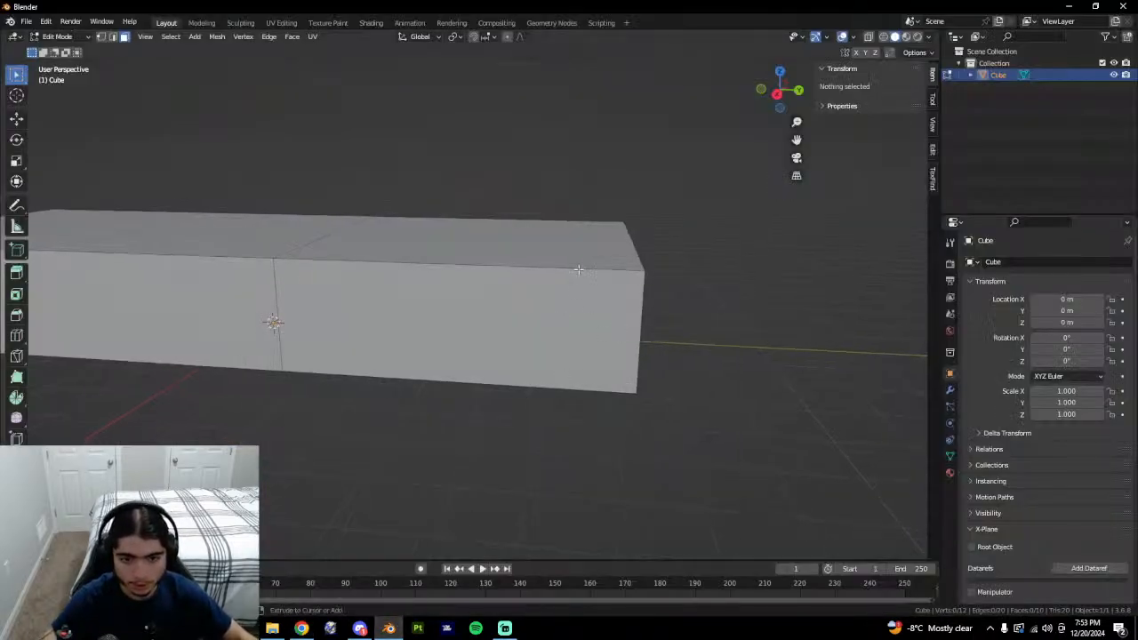
# Add a loop cut across the long box near its right end.
pyautogui.hotkey('ctrl', 'r')
pyautogui.click(457, 289)
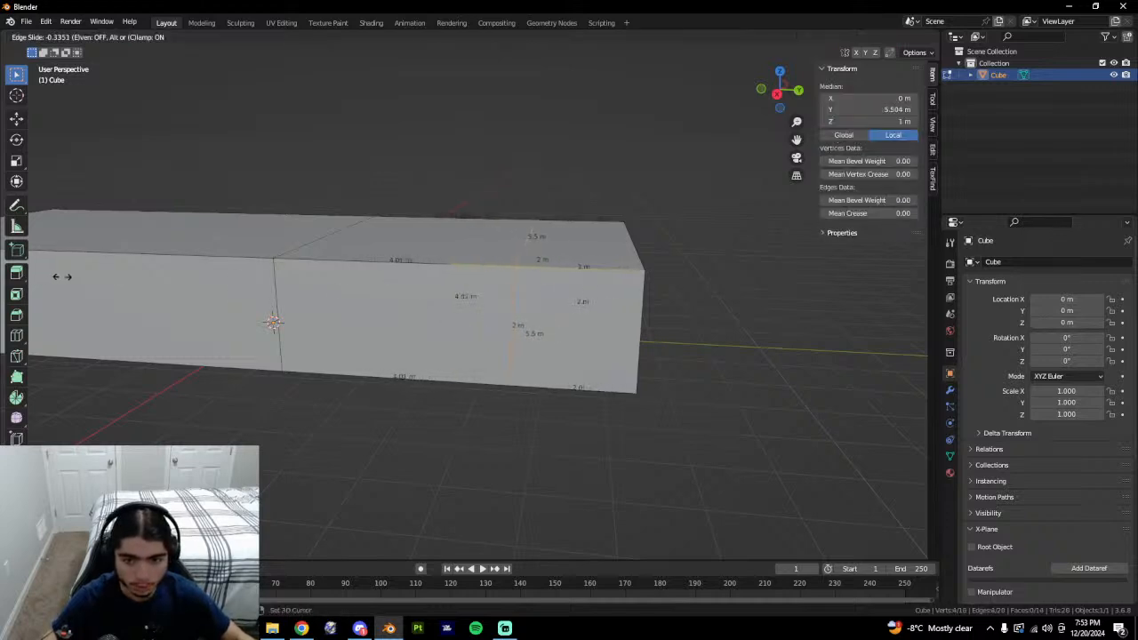
pyautogui.click(62, 276)
pyautogui.click(302, 628)
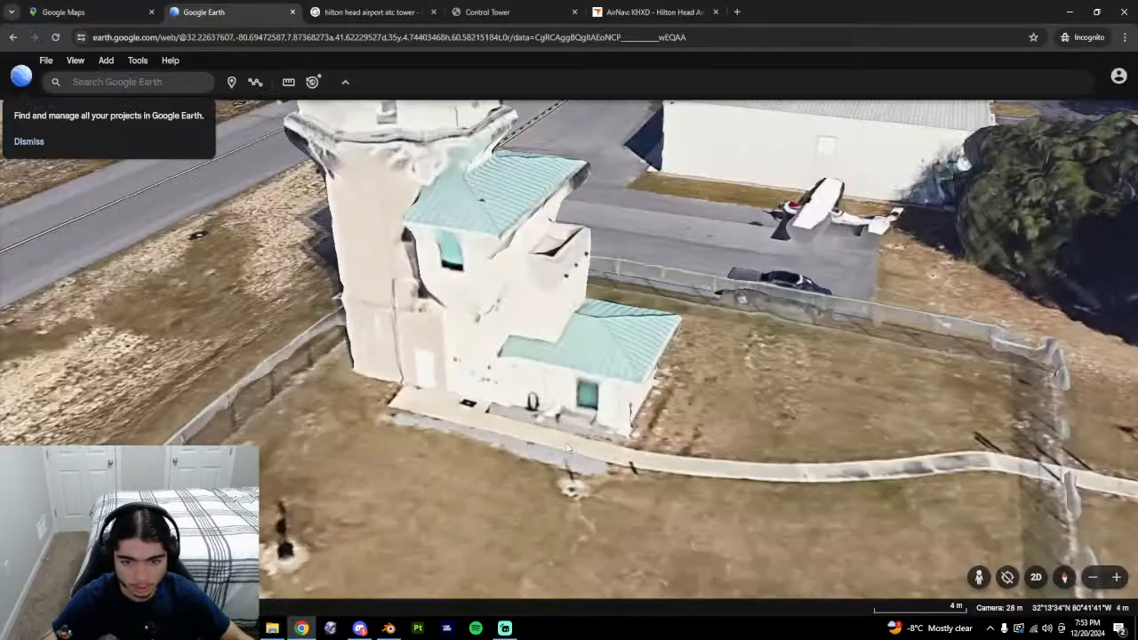
pyautogui.hotkey('alt', 'Tab')
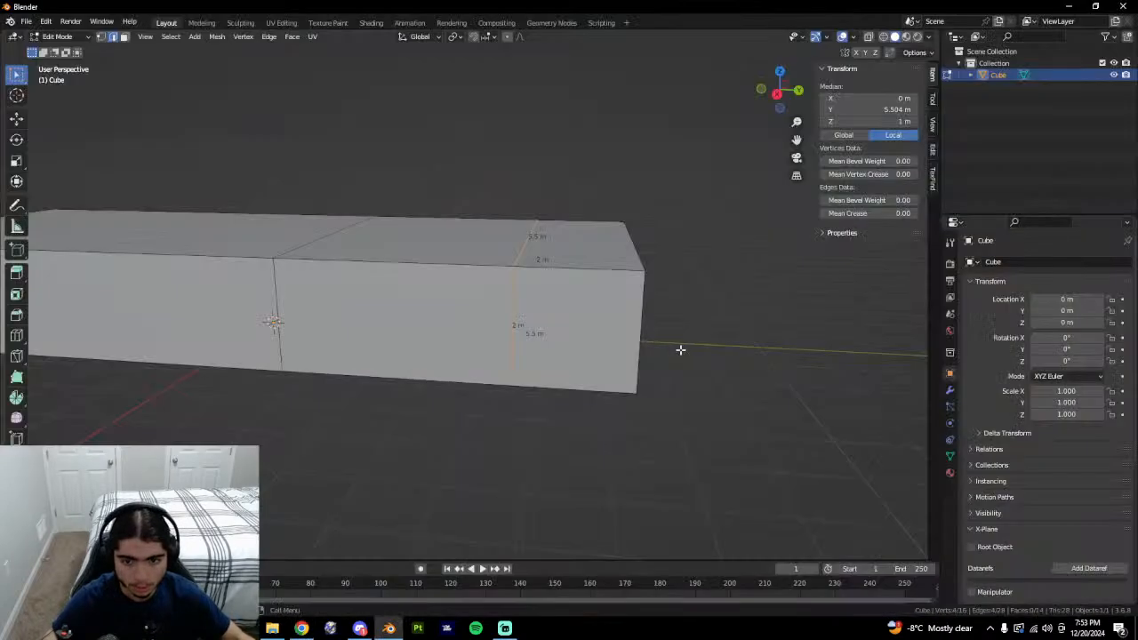
pyautogui.hotkey('alt', 'Tab')
pyautogui.hotkey('alt', 'Tab')
# Bevel the new edge loop into a band, then bevel an edge into a strip.
pyautogui.hotkey('ctrl', 'b')
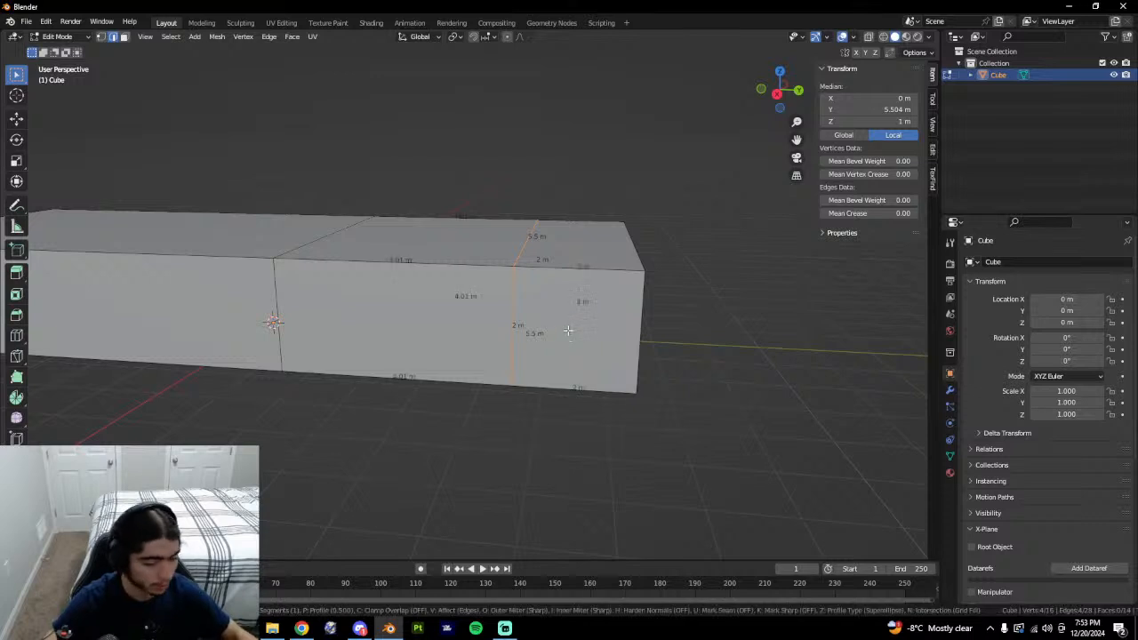
pyautogui.click(568, 331)
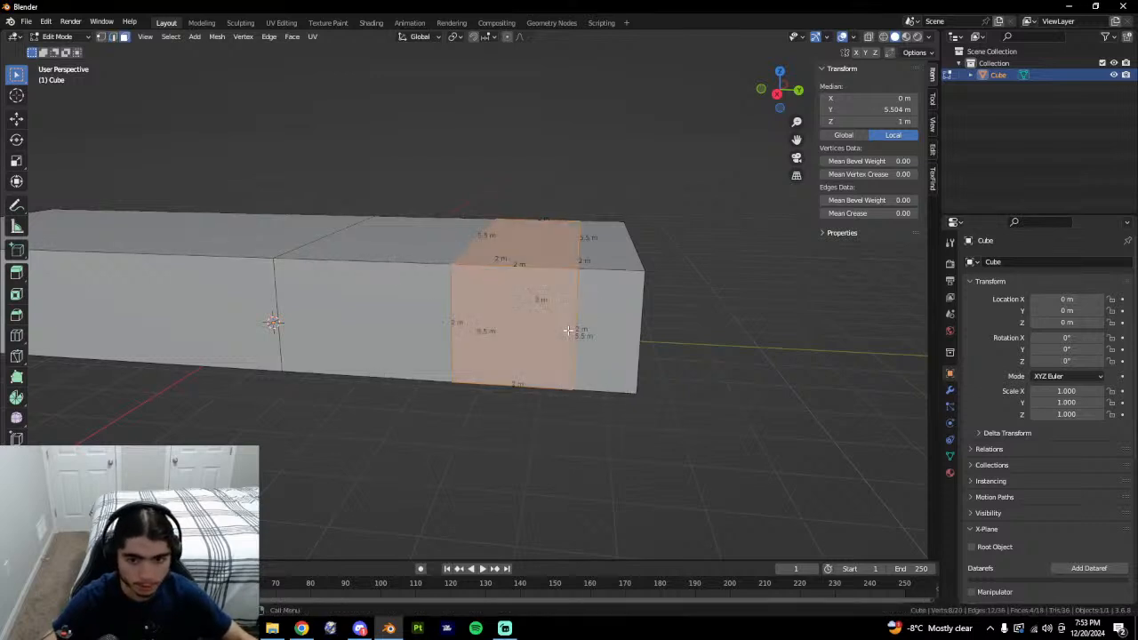
pyautogui.press('2')
pyautogui.hotkey('alt', 'a')
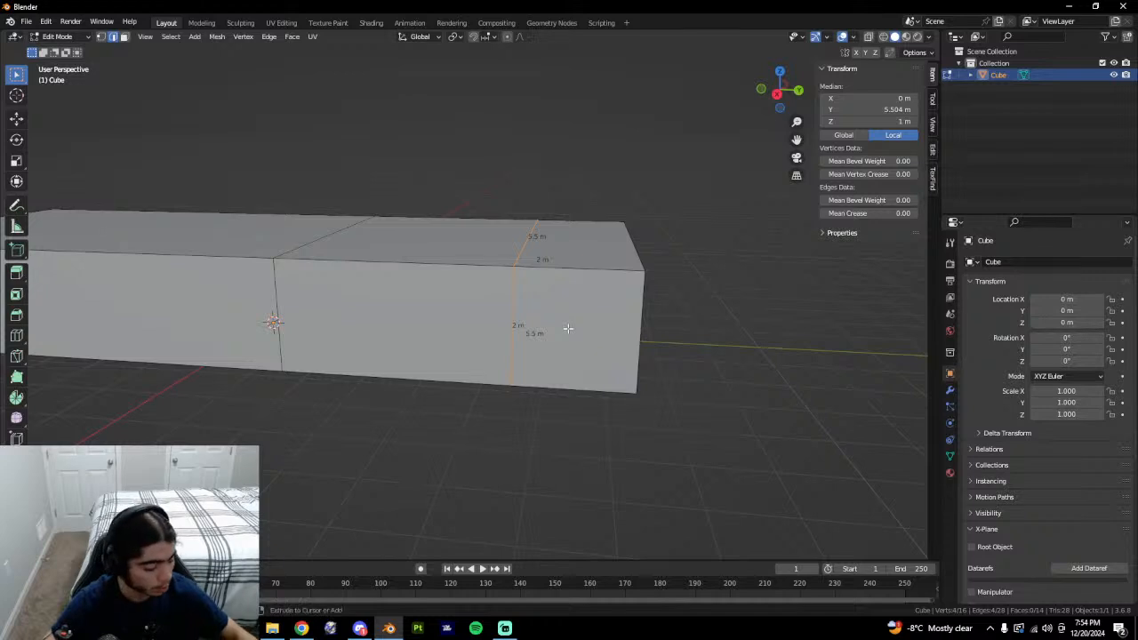
pyautogui.hotkey('ctrl', 'b')
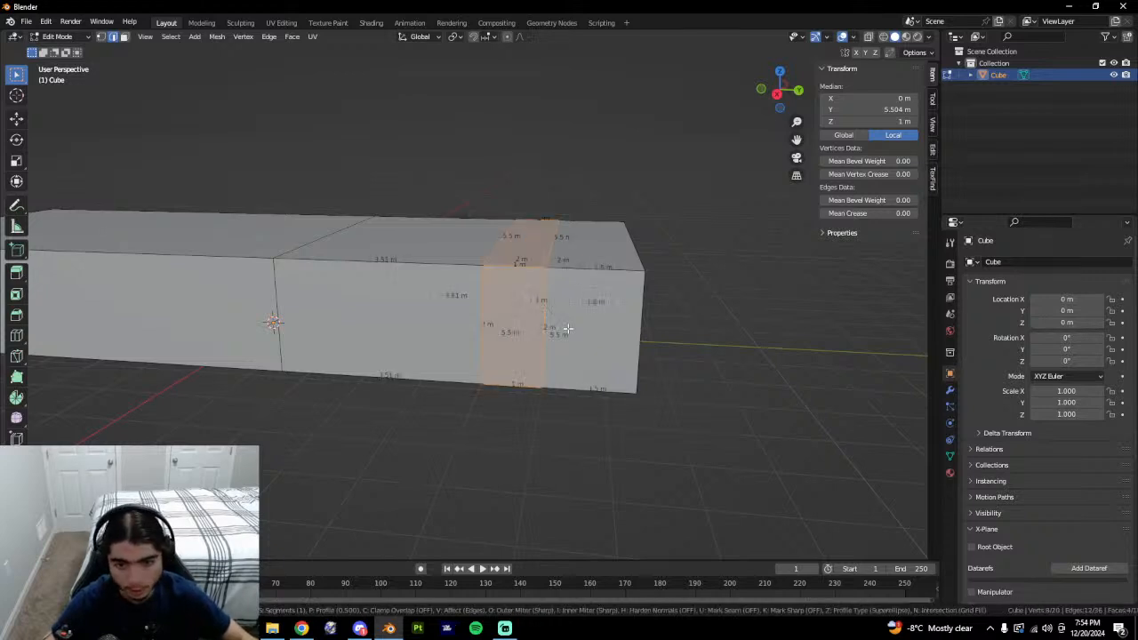
pyautogui.click(568, 329)
# Select the front face of the new strip on the side wall.
pyautogui.press('3')
pyautogui.click(524, 342)
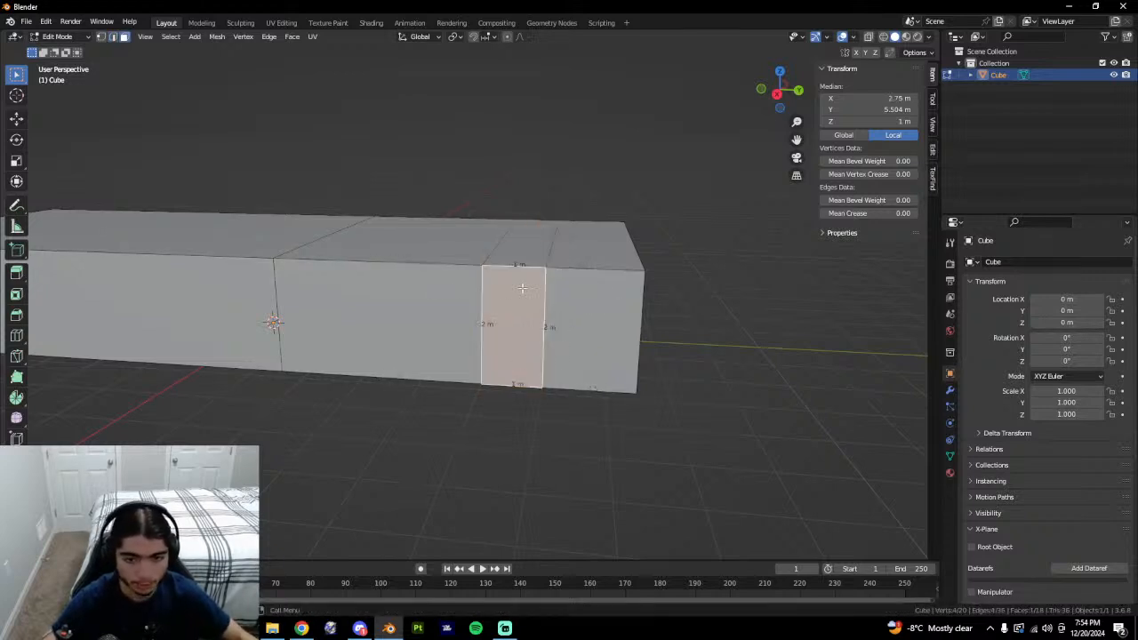
pyautogui.moveTo(522, 288); pyautogui.dragTo(499, 307, button='middle')
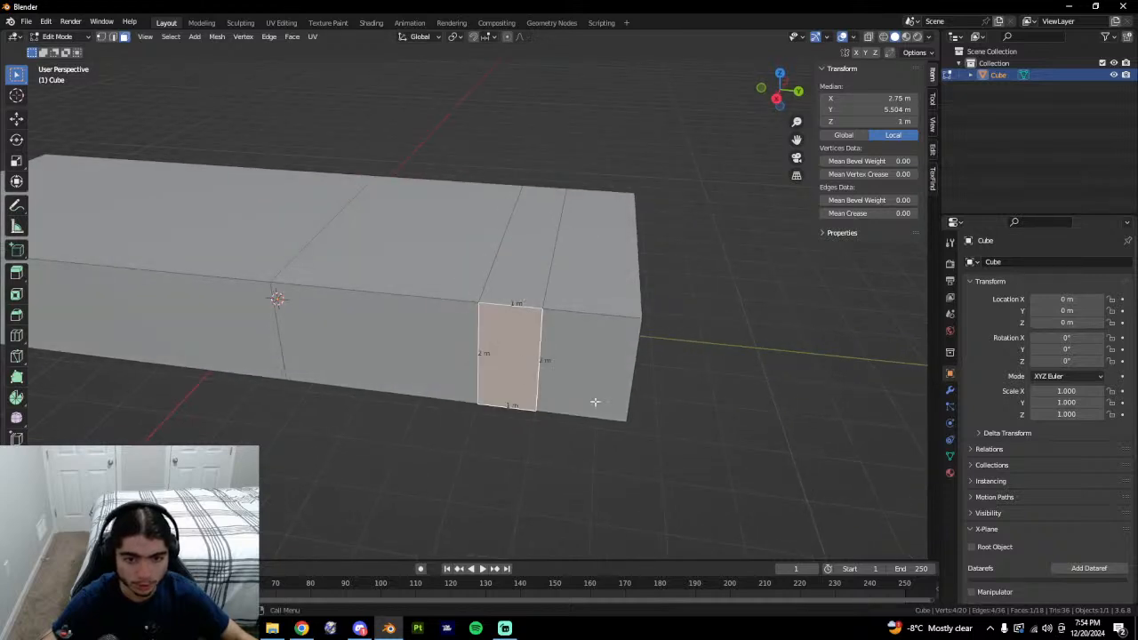
pyautogui.hotkey('alt', 'a')
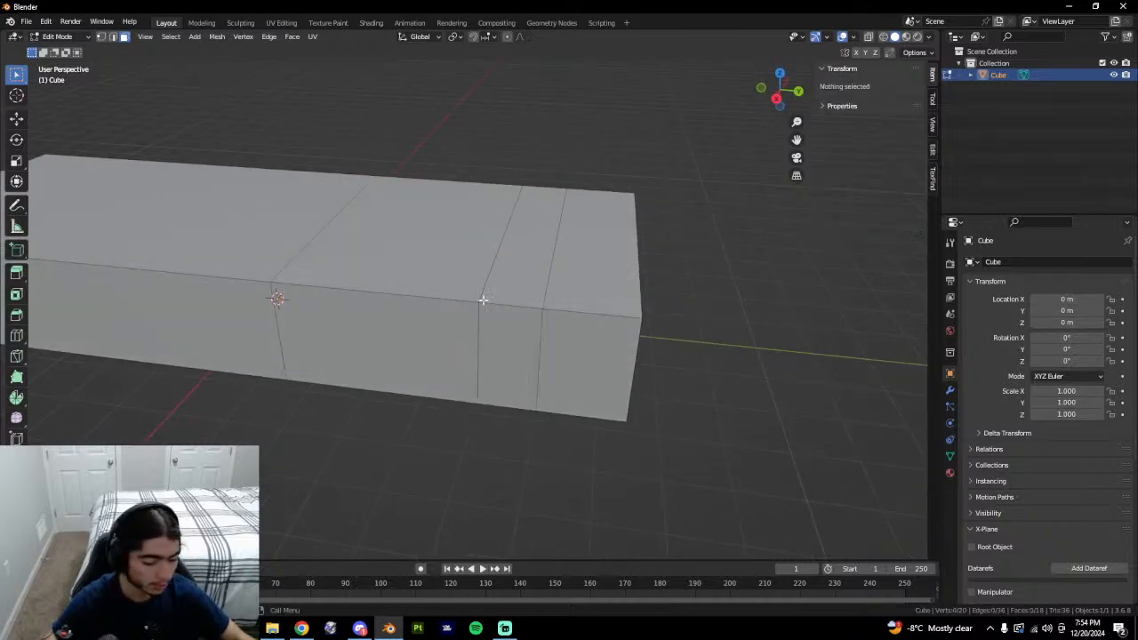
pyautogui.click(512, 356)
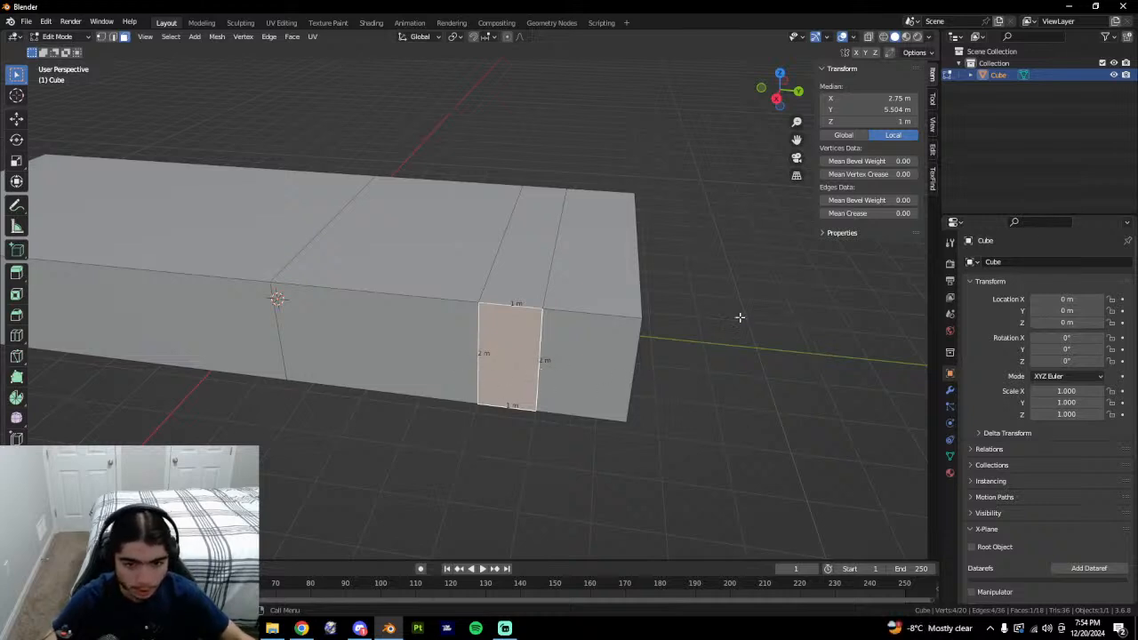
# Isolate the strip face, cut it at the middle and bevel 0.75 into a 1.5 m face.
pyautogui.hotkey('shift', 'h')
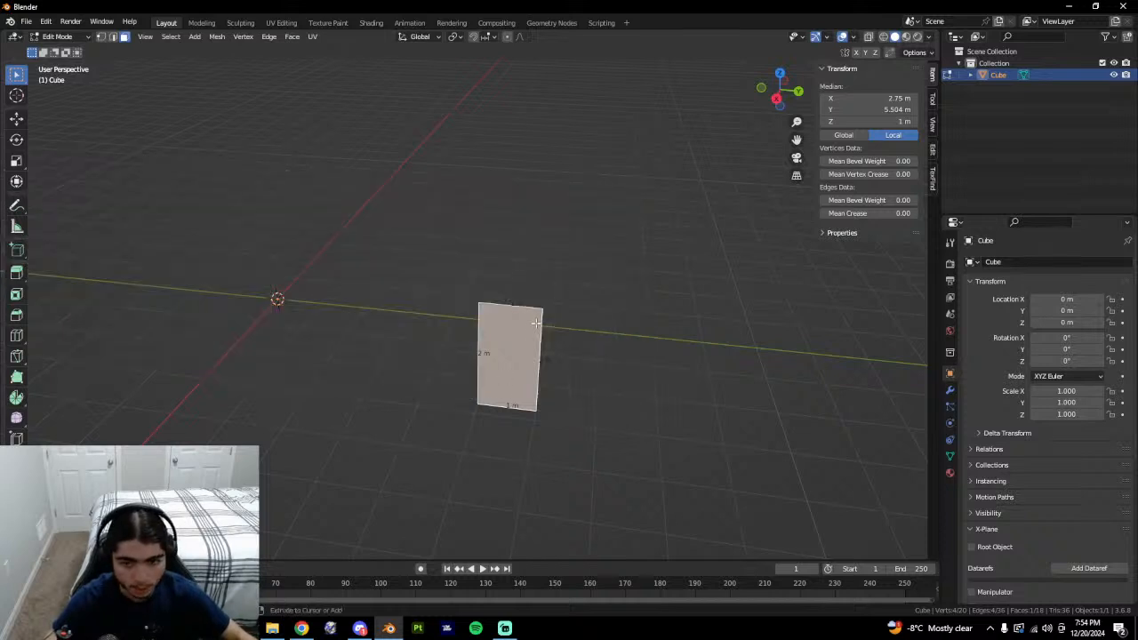
pyautogui.hotkey('ctrl', 'r')
pyautogui.doubleClick(496, 351)
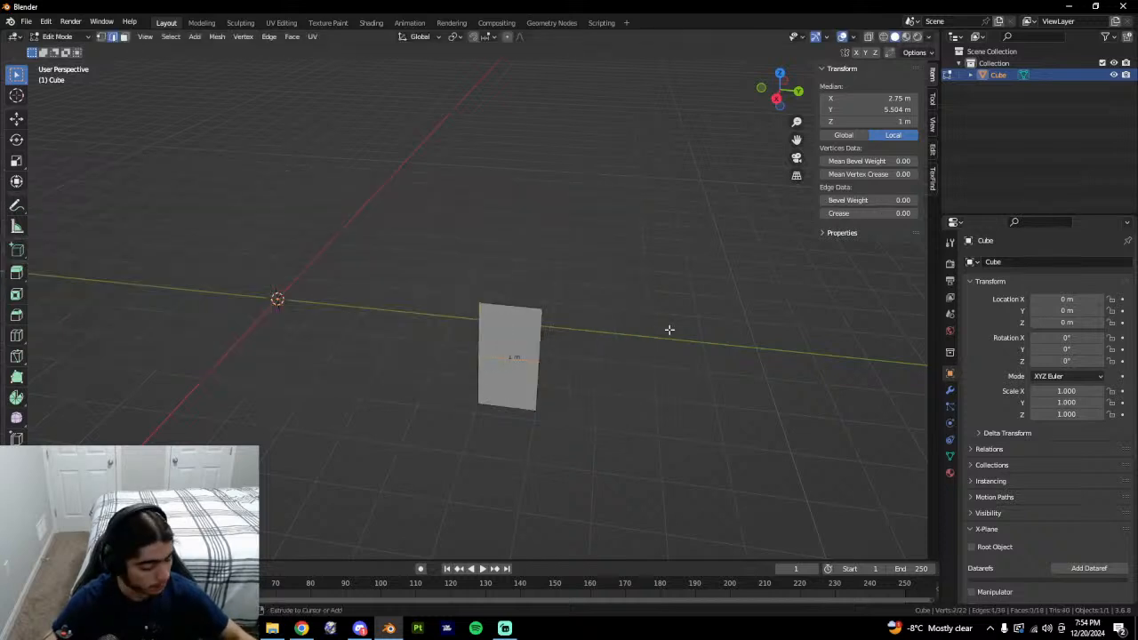
pyautogui.hotkey('ctrl', 'b')
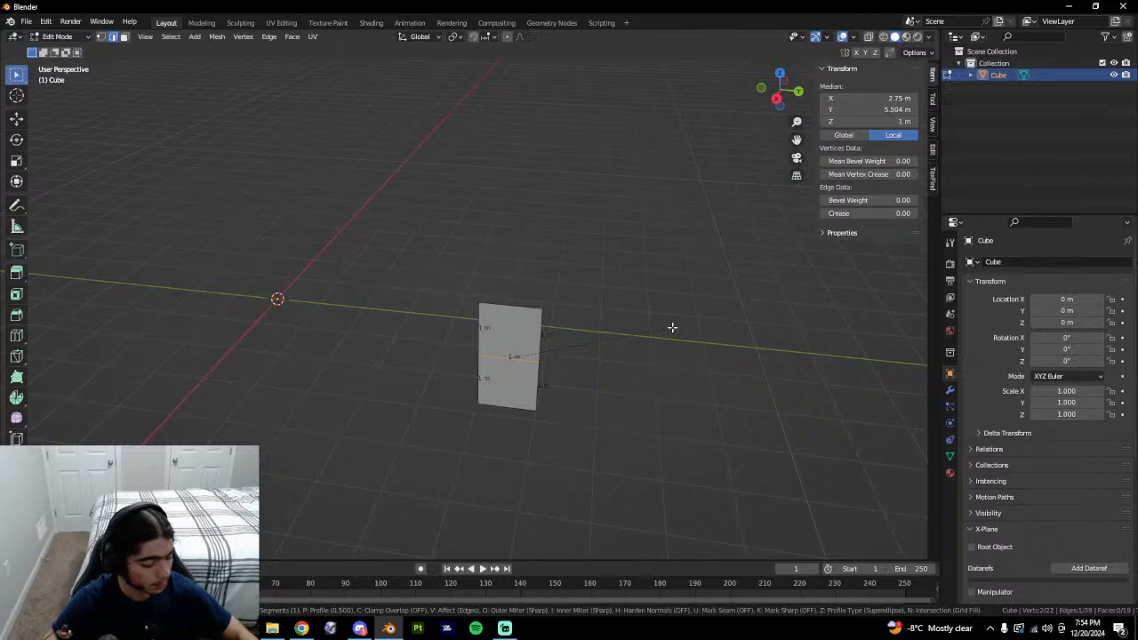
pyautogui.write('.75')
pyautogui.press('Return')
pyautogui.hotkey('alt', 'h')
# Compare the cut against the Google Earth tower and select the new small face.
pyautogui.click(767, 332)
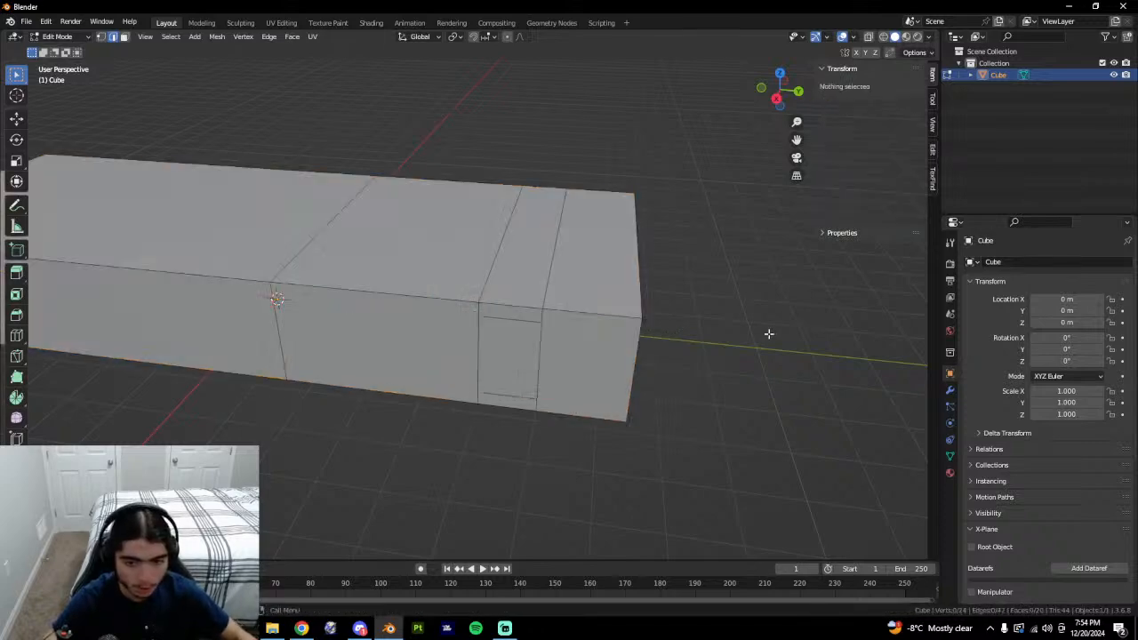
pyautogui.moveTo(770, 333); pyautogui.dragTo(745, 310, button='middle')
pyautogui.scroll(-2, 684, 298)
pyautogui.scroll(1, 654, 294)
pyautogui.moveTo(618, 293); pyautogui.dragTo(663, 331, button='middle')
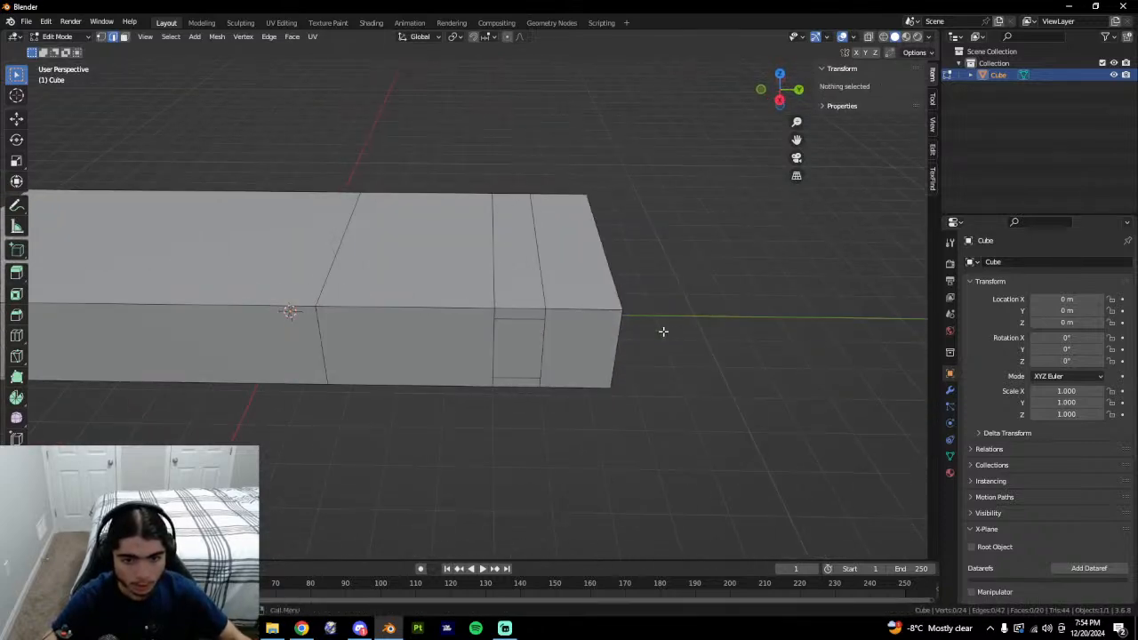
pyautogui.hotkey('alt', 'Tab')
pyautogui.moveTo(646, 406); pyautogui.dragTo(556, 331, button='middle')
pyautogui.hotkey('alt', 'Tab')
pyautogui.click(489, 343)
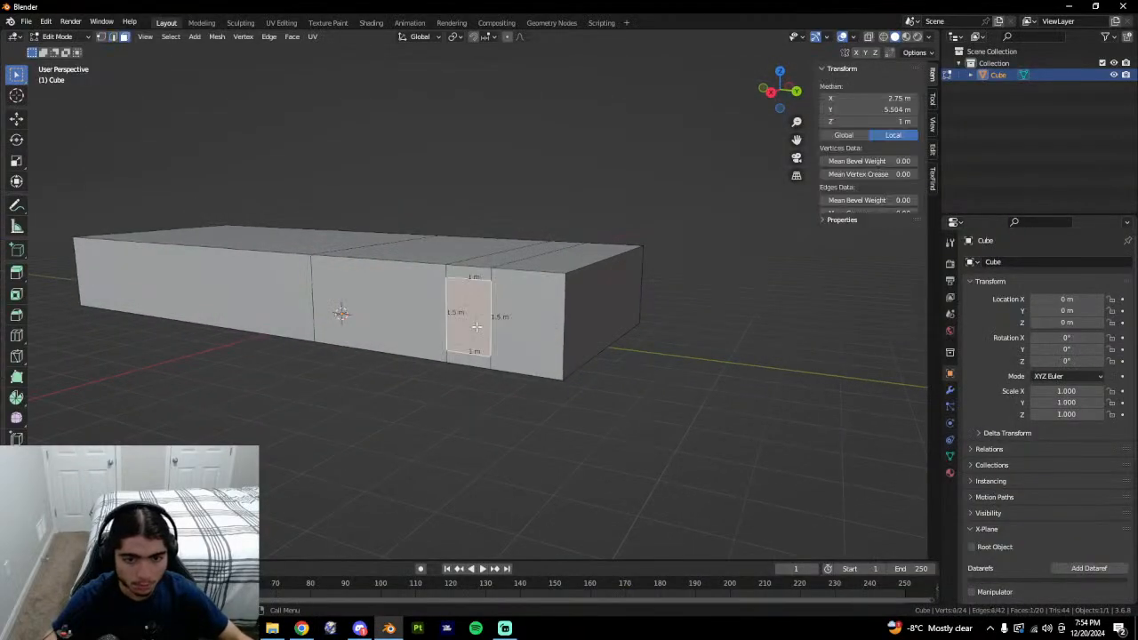
pyautogui.hotkey('alt', 'Tab')
pyautogui.moveTo(552, 418); pyautogui.dragTo(623, 424, button='middle')
pyautogui.hotkey('alt', 'Tab')
pyautogui.click(597, 400)
# Undo back to the edge loop, rebevel it into a band and select one band face.
pyautogui.hotkey('ctrl', 'z')
pyautogui.hotkey('ctrl', 'z')
pyautogui.hotkey('ctrl', 'z')
pyautogui.hotkey('ctrl', 'z')
pyautogui.hotkey('ctrl', 'z')
pyautogui.hotkey('ctrl', 'z')
pyautogui.hotkey('ctrl', 'z')
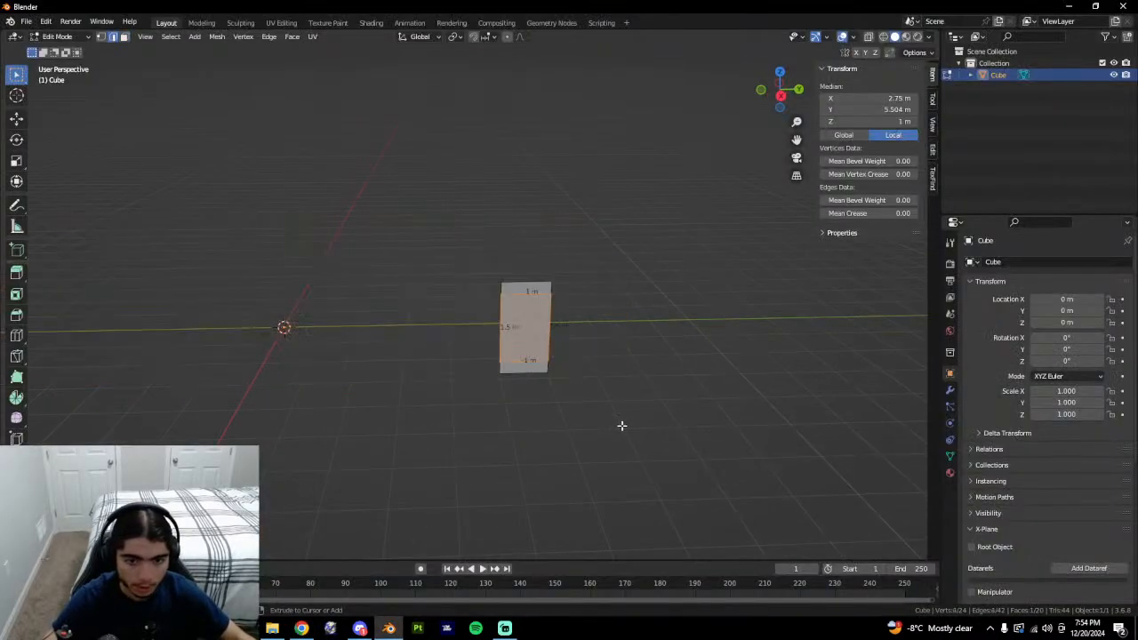
pyautogui.hotkey('ctrl', 'z')
pyautogui.hotkey('ctrl', 'z')
pyautogui.hotkey('ctrl', 'z')
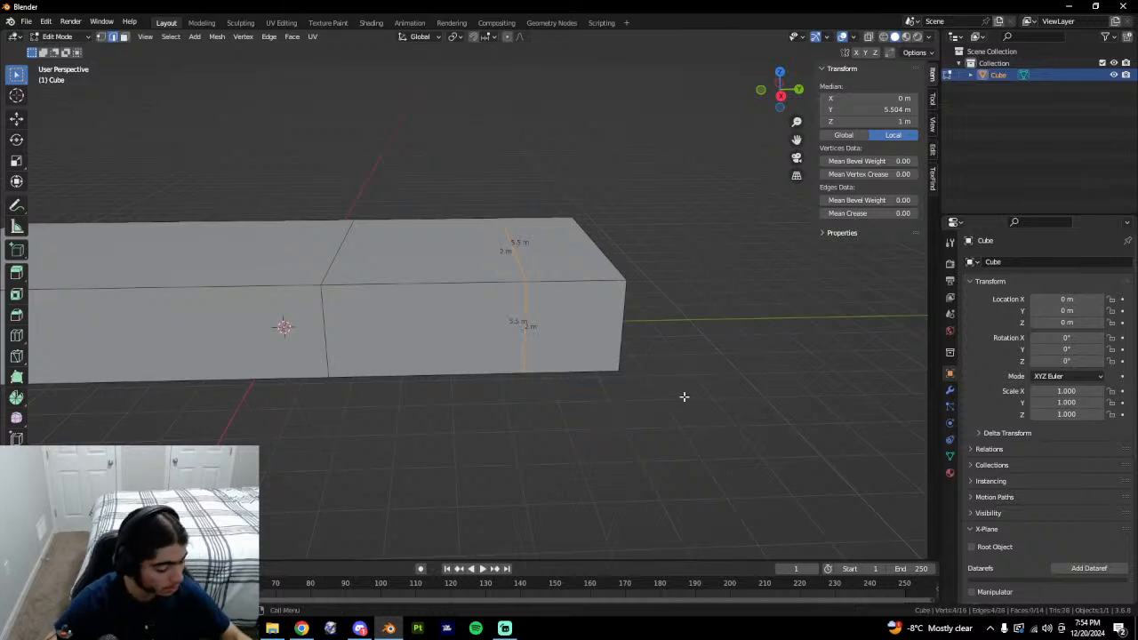
pyautogui.hotkey('ctrl', 'b')
pyautogui.click(685, 394)
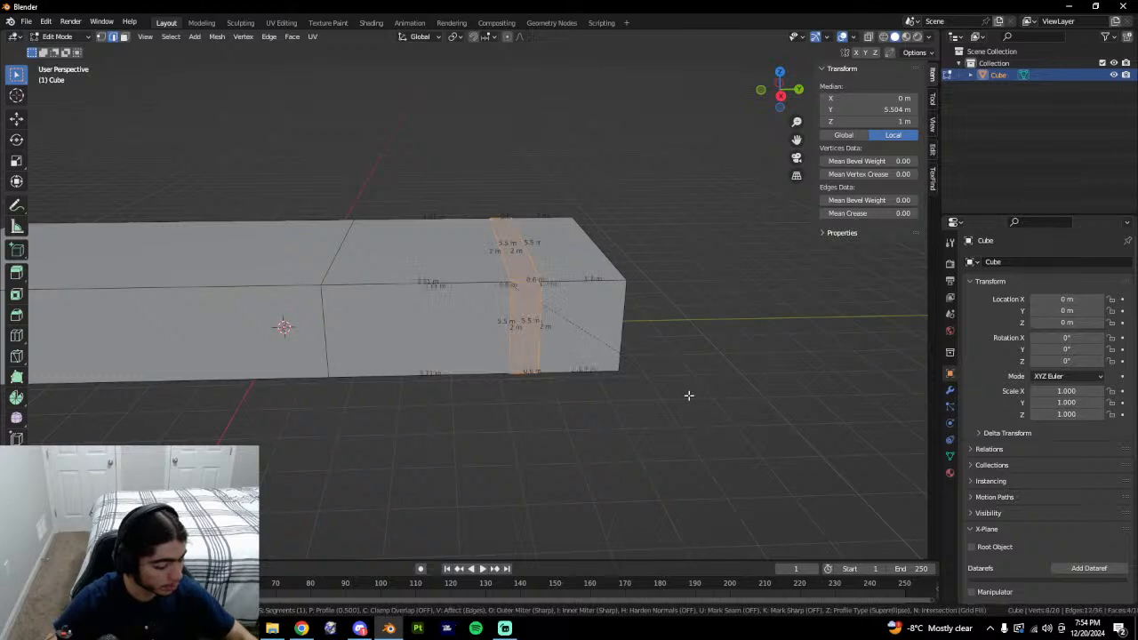
pyautogui.press('3')
pyautogui.click(521, 332)
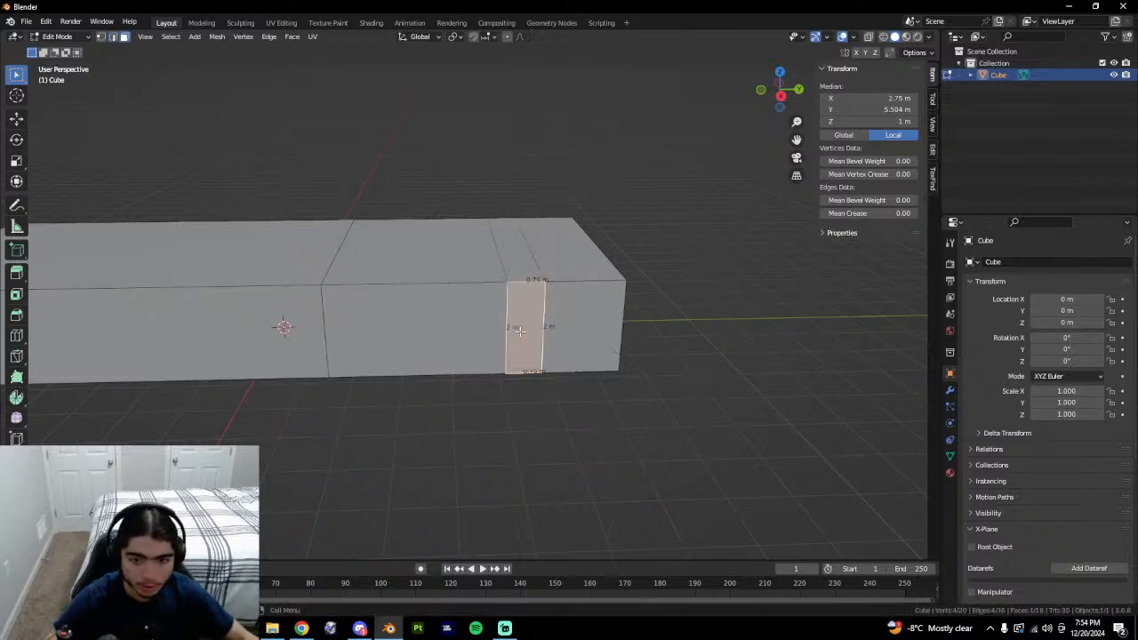
pyautogui.moveTo(683, 325); pyautogui.dragTo(671, 329, button='middle')
# Isolate that face, bevel a single edge of it, then reveal and deselect everything.
pyautogui.hotkey('shift', 'h')
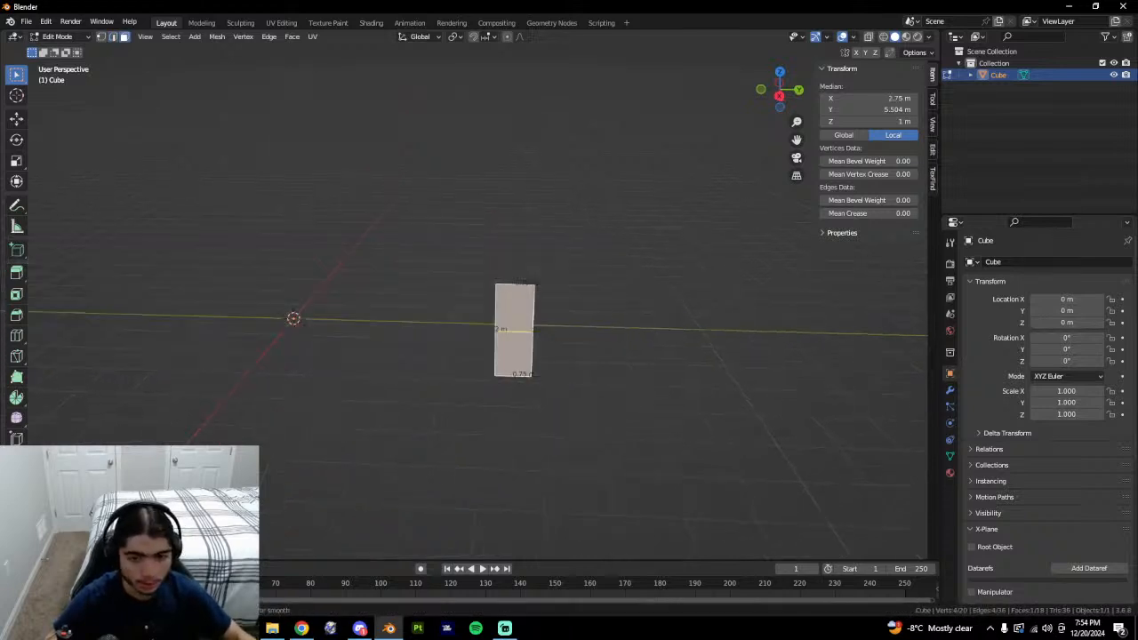
pyautogui.press('2')
pyautogui.click(549, 334)
pyautogui.hotkey('ctrl', 'b')
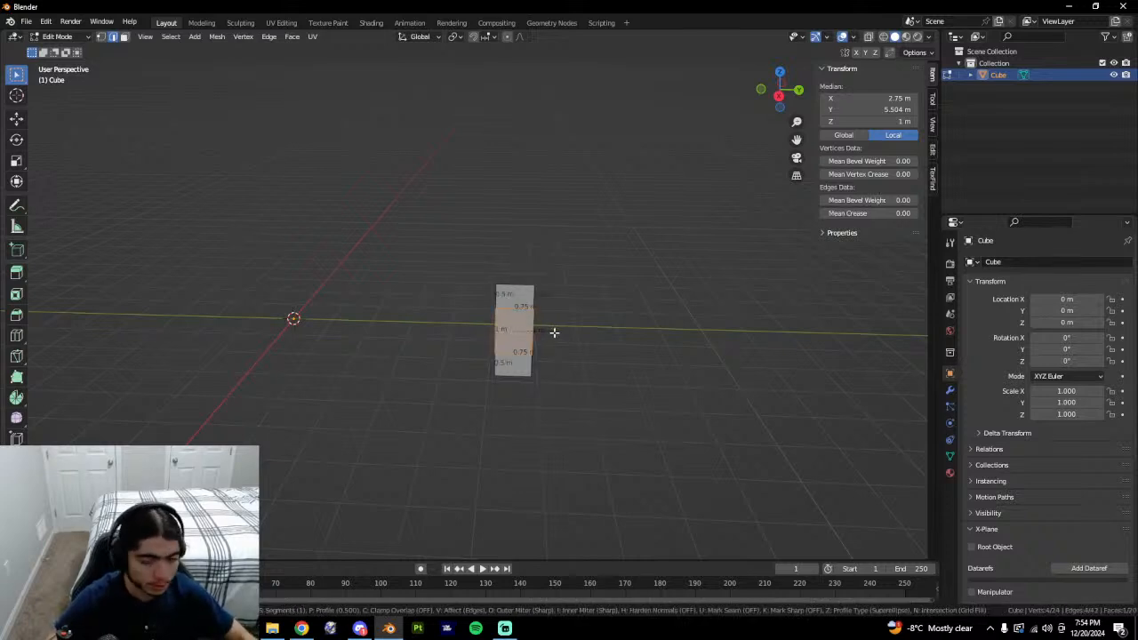
pyautogui.click(553, 333)
pyautogui.hotkey('alt', 'h')
pyautogui.hotkey('alt', 'a')
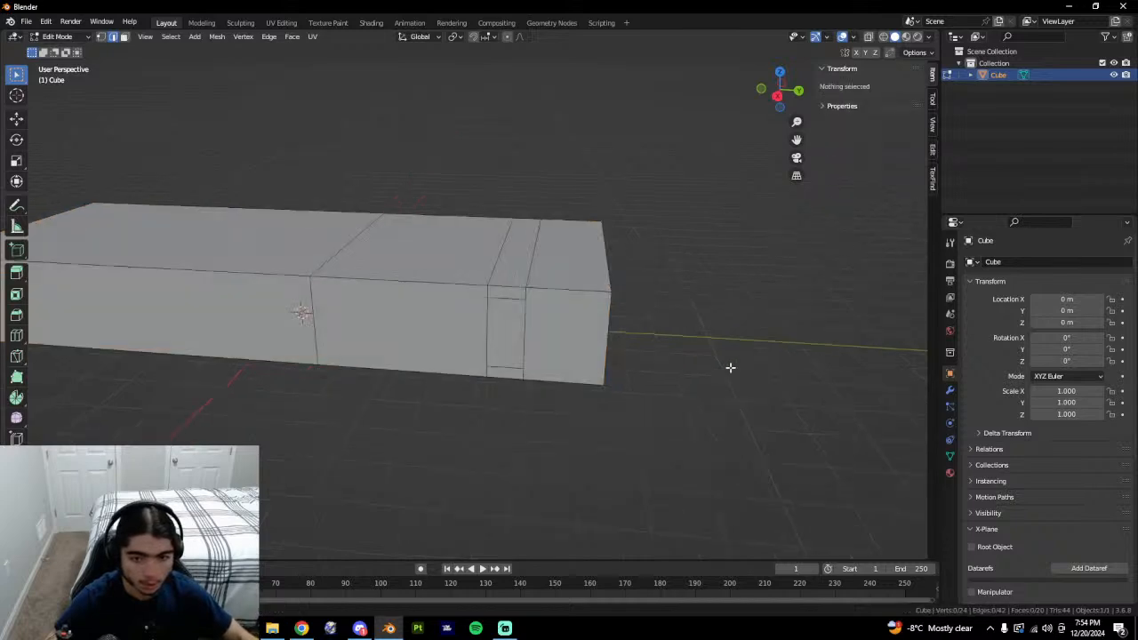
pyautogui.moveTo(730, 367); pyautogui.dragTo(716, 368, button='middle')
pyautogui.hotkey('alt', 'Tab')
pyautogui.hotkey('alt', 'Tab')
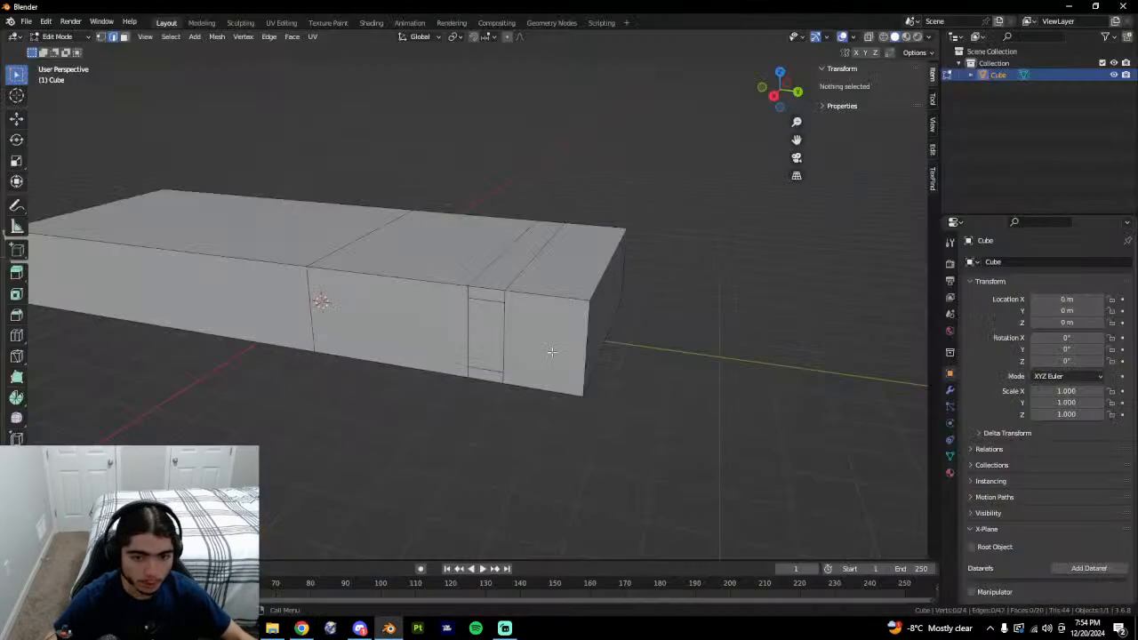
pyautogui.hotkey('alt', 'Tab')
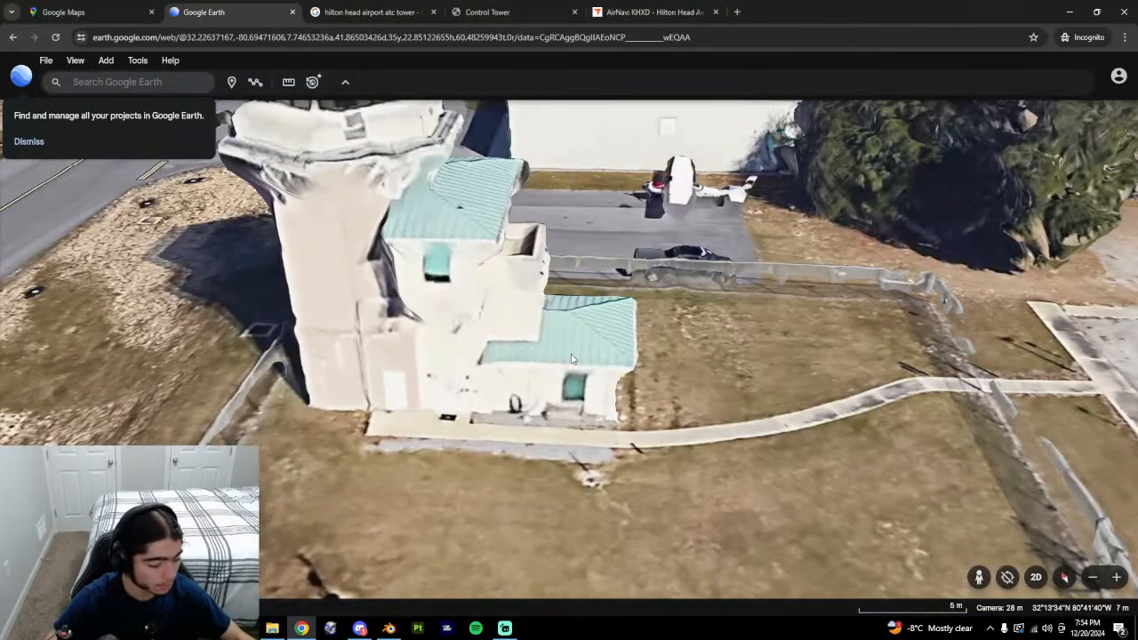
# Undo the door face edits back to the earlier edge loop selection.
pyautogui.hotkey('alt', 'Tab')
pyautogui.moveTo(718, 393); pyautogui.dragTo(739, 393, button='middle')
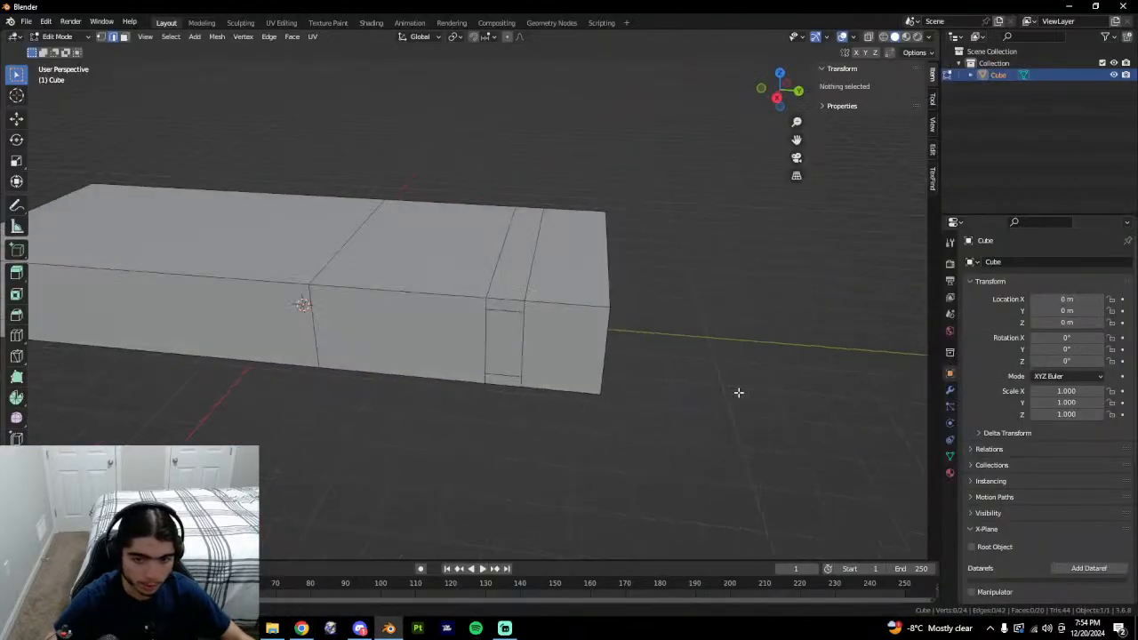
pyautogui.press('3')
pyautogui.click(497, 344)
pyautogui.hotkey('ctrl', 'z')
pyautogui.hotkey('ctrl', 'z')
pyautogui.hotkey('ctrl', 'z')
pyautogui.hotkey('ctrl', 'z')
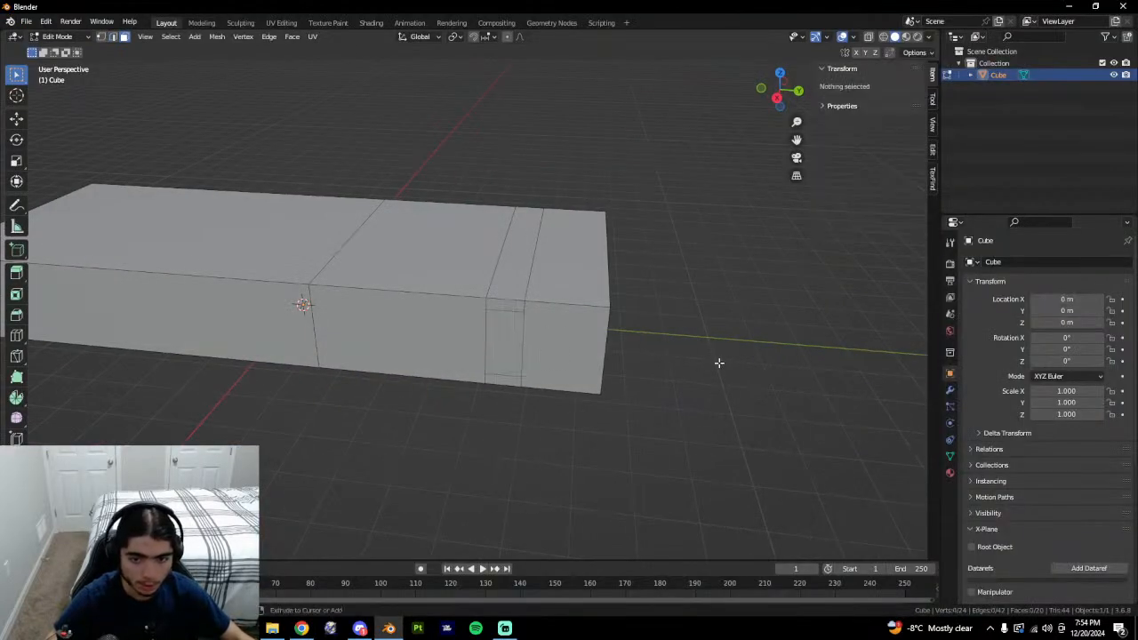
pyautogui.hotkey('ctrl', 'z')
pyautogui.hotkey('ctrl', 'z')
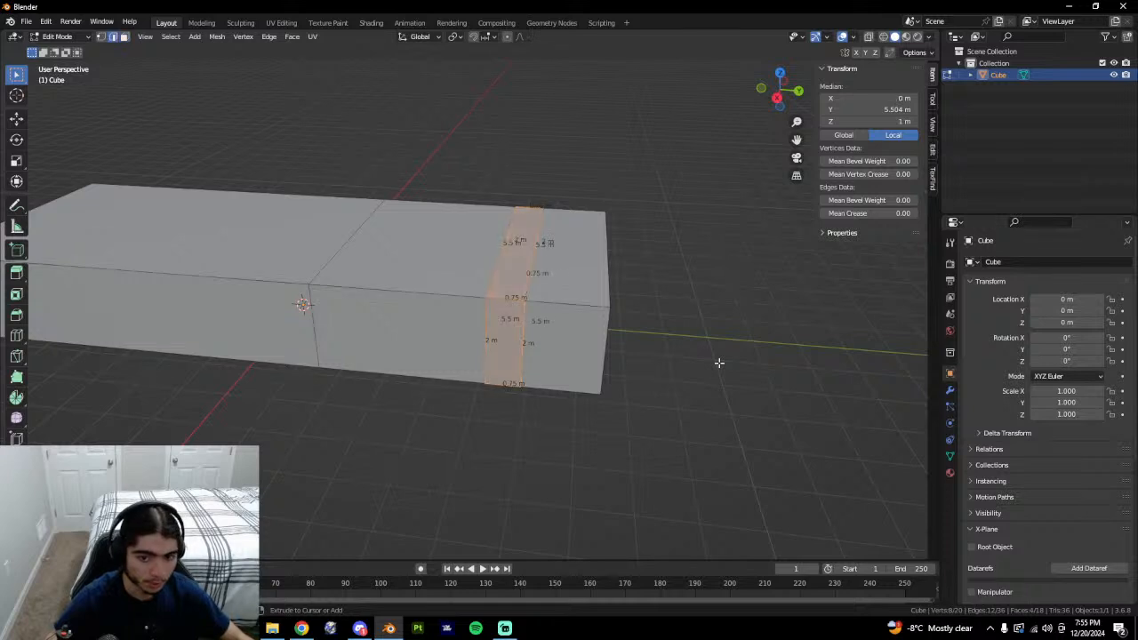
# Bevel the edge loop by 0.5 and isolate the new front strip face.
pyautogui.hotkey('ctrl', 'b')
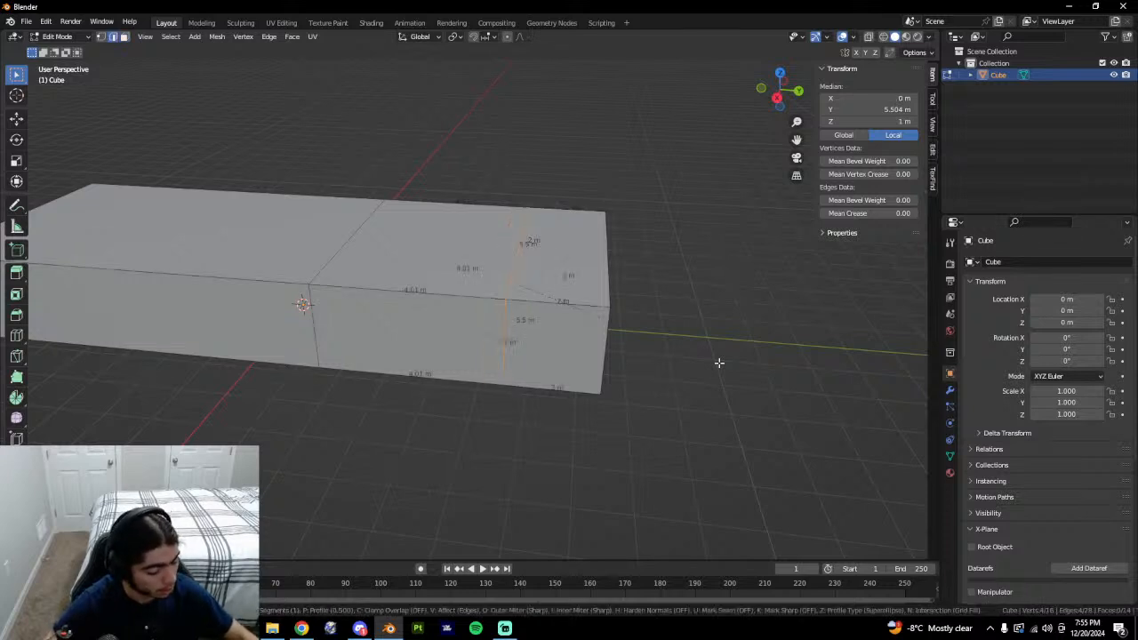
pyautogui.write('.5')
pyautogui.press('Return')
pyautogui.press('3')
pyautogui.click(516, 359)
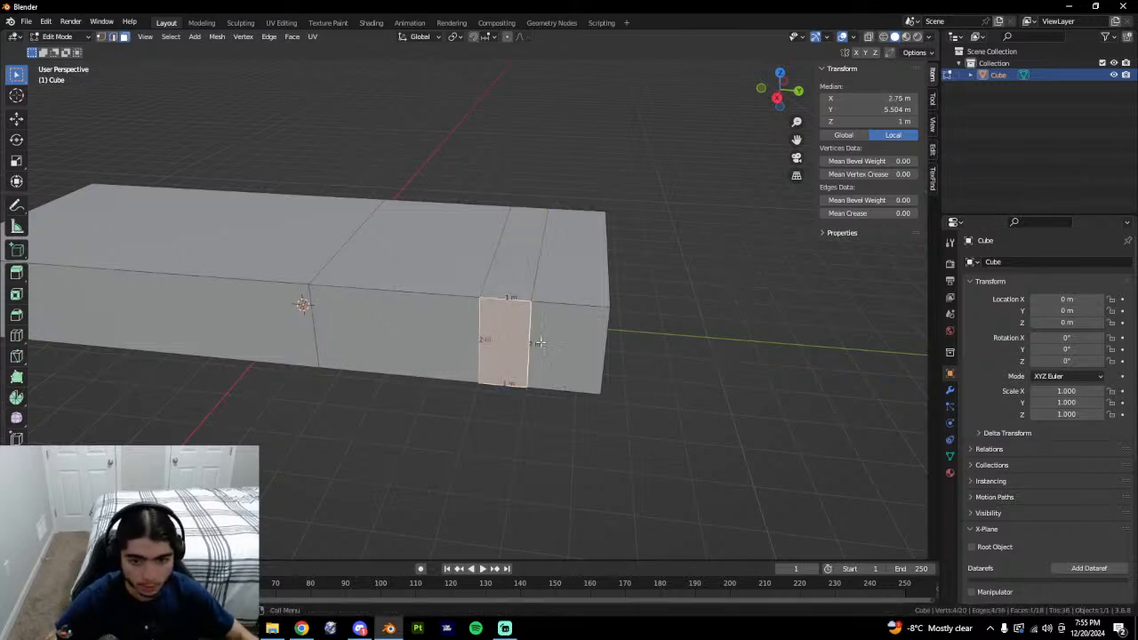
pyautogui.hotkey('shift', 'h')
# Add a centred loop cut, bevel it 0.8 into a 1.5 m door panel, and reveal the box.
pyautogui.hotkey('ctrl', 'r')
pyautogui.doubleClick(519, 341)
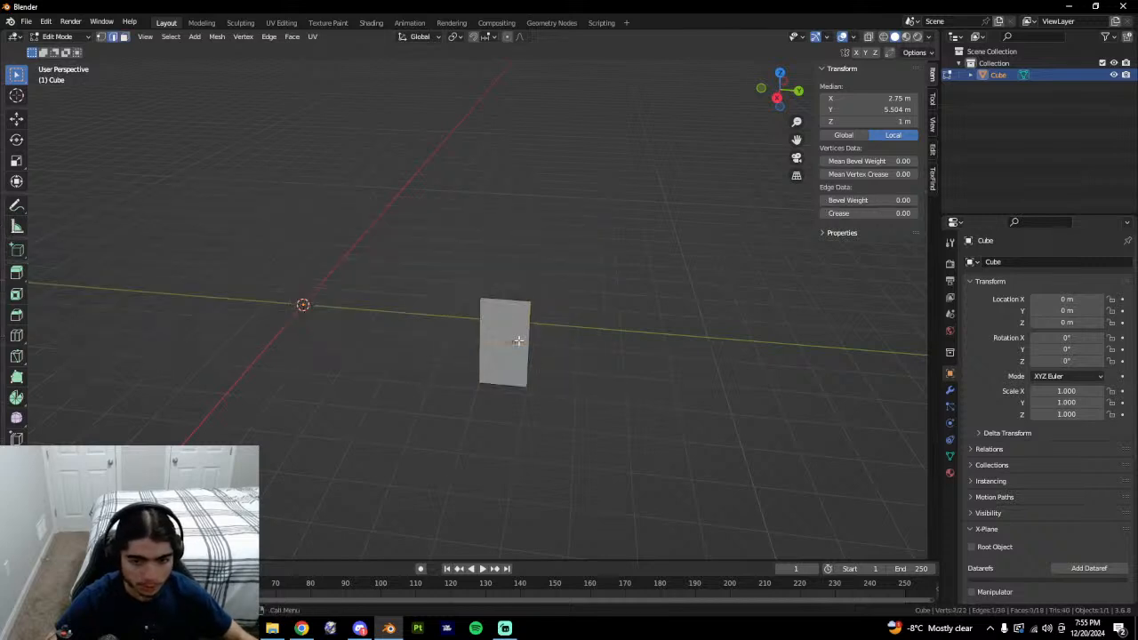
pyautogui.hotkey('ctrl', 'b')
pyautogui.write('.8')
pyautogui.press('Return')
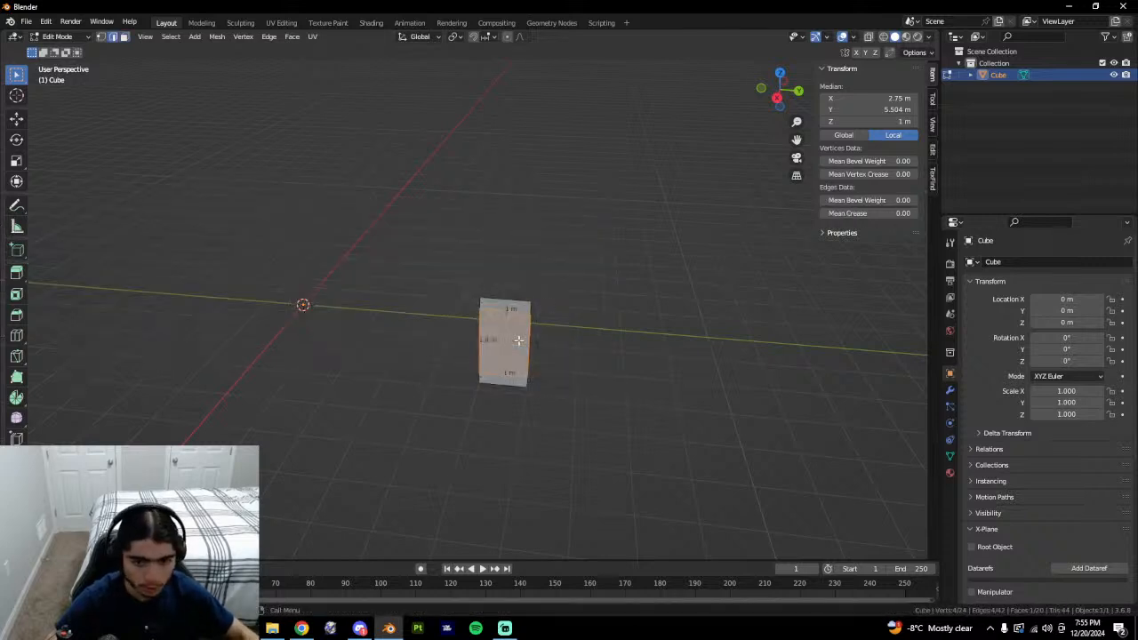
pyautogui.hotkey('alt', 'h')
pyautogui.click(504, 343)
pyautogui.moveTo(508, 337); pyautogui.dragTo(585, 364, button='middle')
pyautogui.scroll(-3, 610, 357)
pyautogui.scroll(3, 646, 361)
pyautogui.scroll(1, 584, 363)
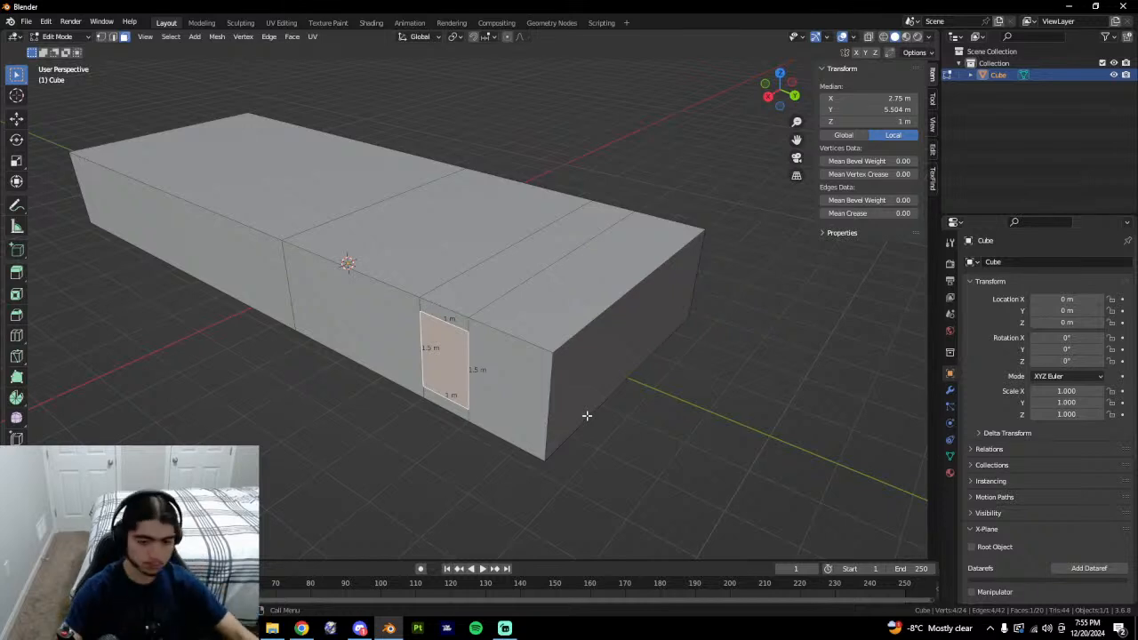
# Orbit to the box's opposite wall and select its side face.
pyautogui.moveTo(471, 384); pyautogui.dragTo(493, 380, button='middle')
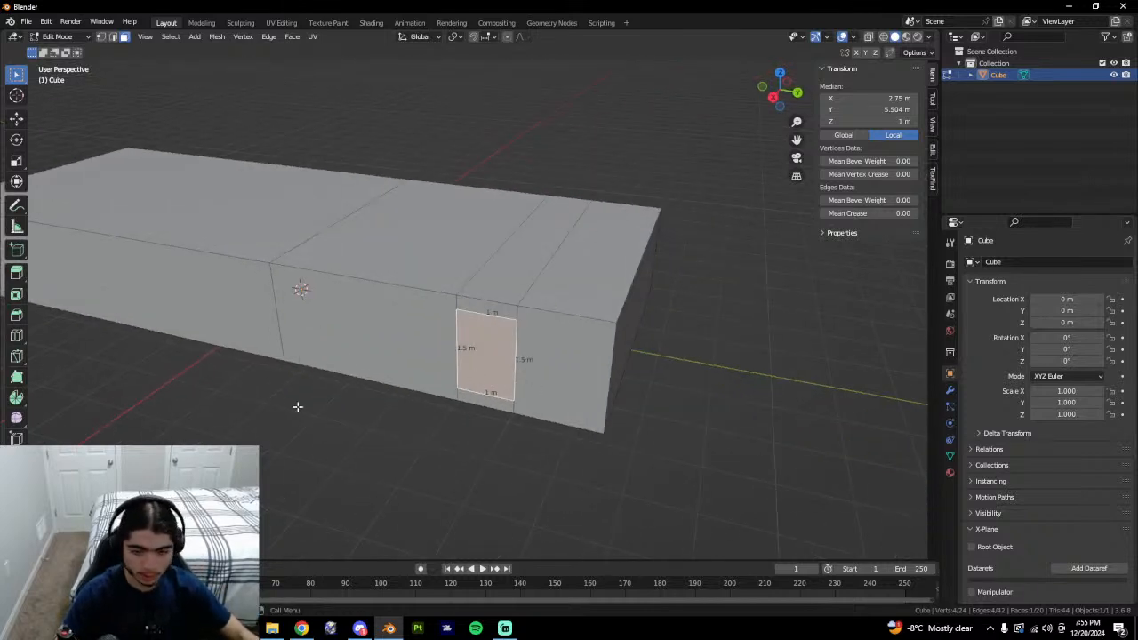
pyautogui.moveTo(403, 327); pyautogui.dragTo(419, 326, button='middle')
pyautogui.keyDown('shift'); pyautogui.moveTo(471, 418); pyautogui.dragTo(564, 516, button='middle'); pyautogui.keyUp('shift')
pyautogui.moveTo(640, 482); pyautogui.dragTo(578, 464, button='middle')
pyautogui.moveTo(639, 381); pyautogui.dragTo(488, 419, button='middle')
pyautogui.click(488, 419)
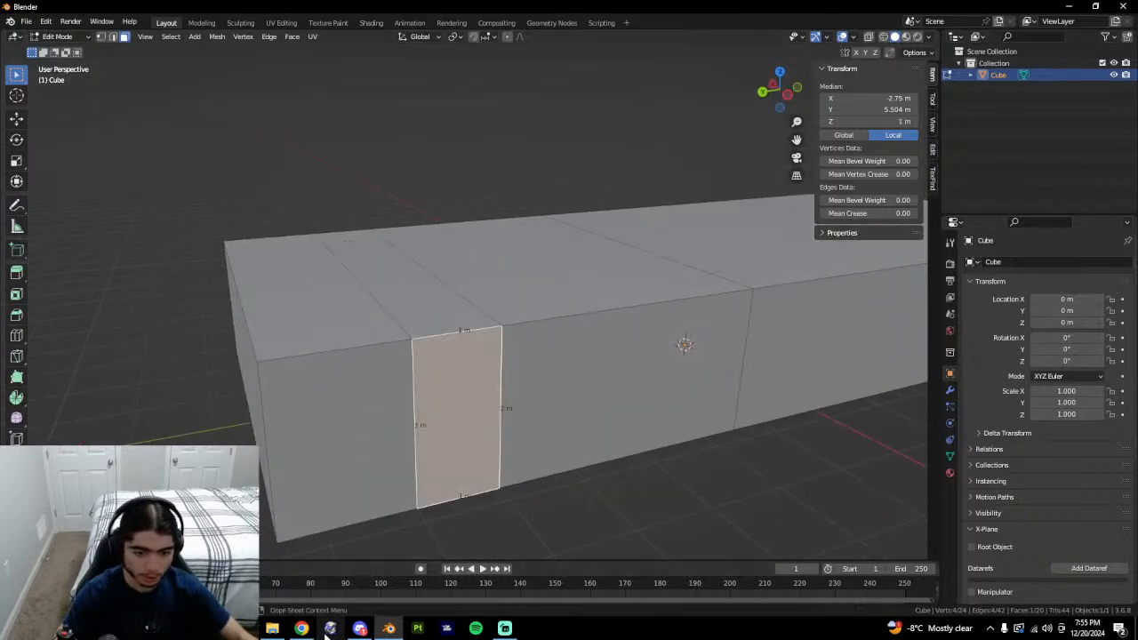
pyautogui.moveTo(356, 515); pyautogui.dragTo(475, 400, button='middle')
pyautogui.moveTo(611, 360); pyautogui.dragTo(391, 352, button='middle')
# Check the control tower from a lower angle in Google Earth.
pyautogui.click(304, 630)
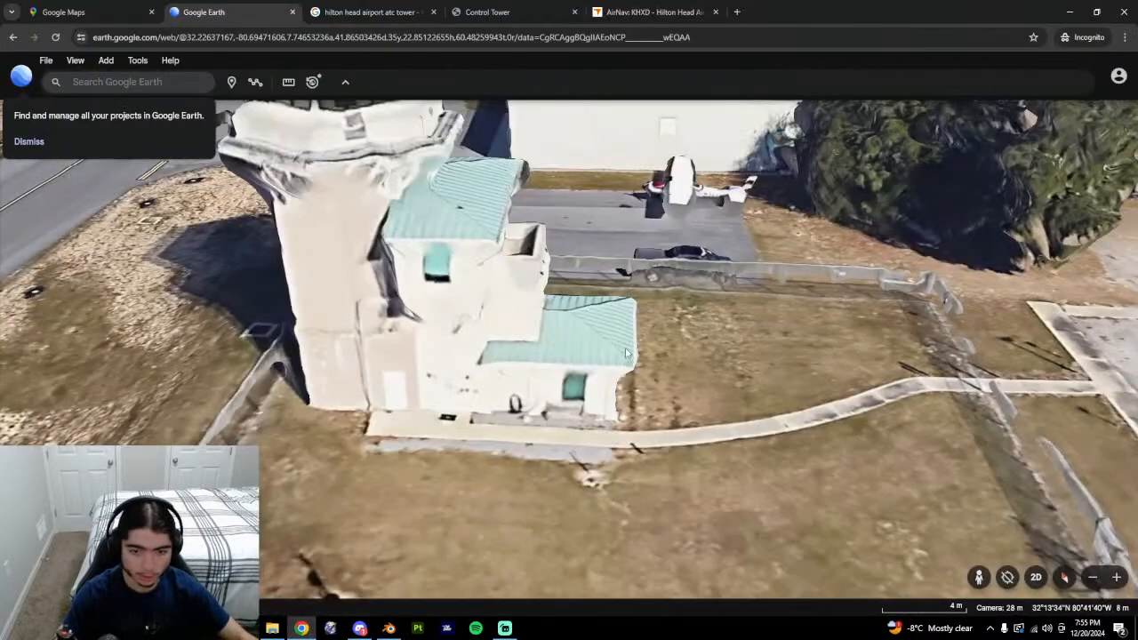
pyautogui.moveTo(626, 349); pyautogui.dragTo(364, 324, button='middle')
pyautogui.moveTo(753, 426); pyautogui.dragTo(681, 382, button='middle')
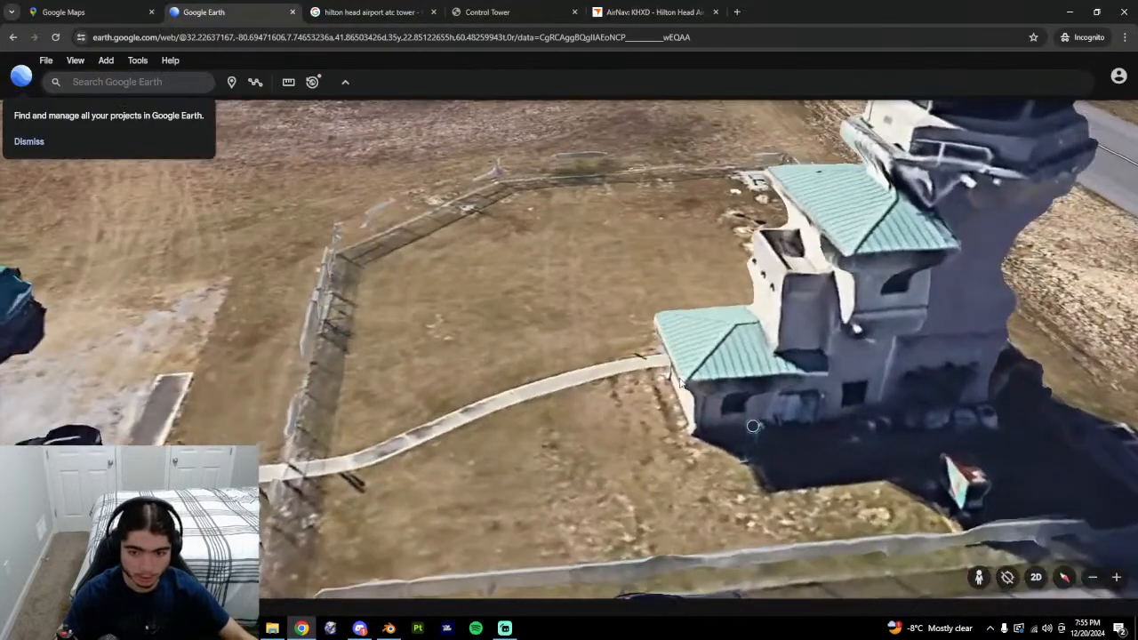
pyautogui.click(388, 628)
# Isolate the face, add a centred loop cut, bevel it 0.75, and reveal the box.
pyautogui.hotkey('shift', 'h')
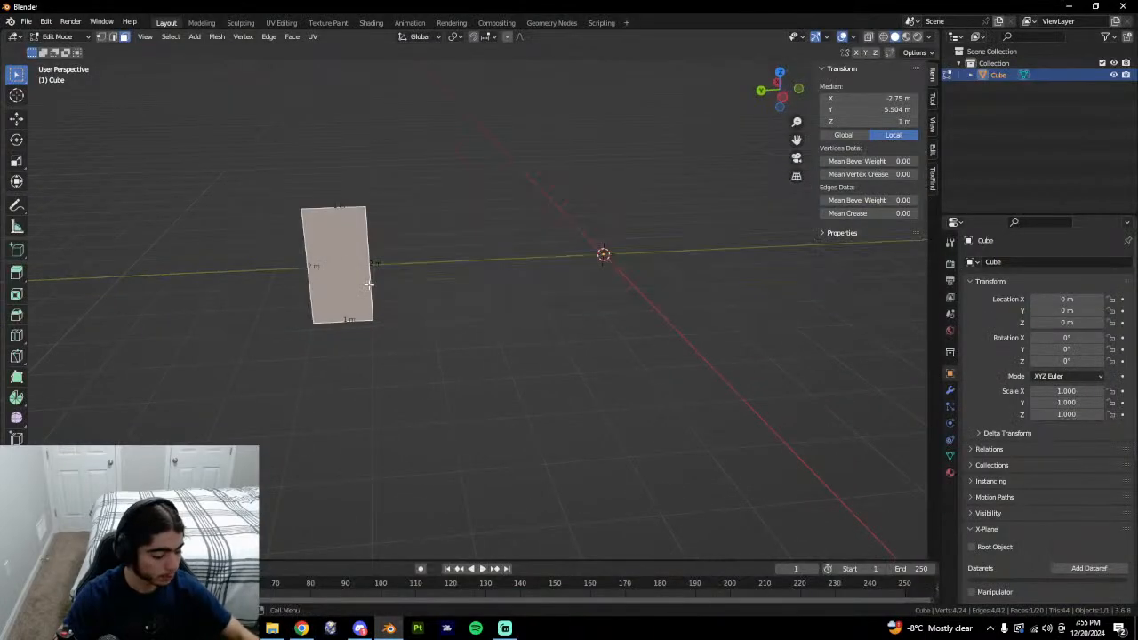
pyautogui.hotkey('ctrl', 'r')
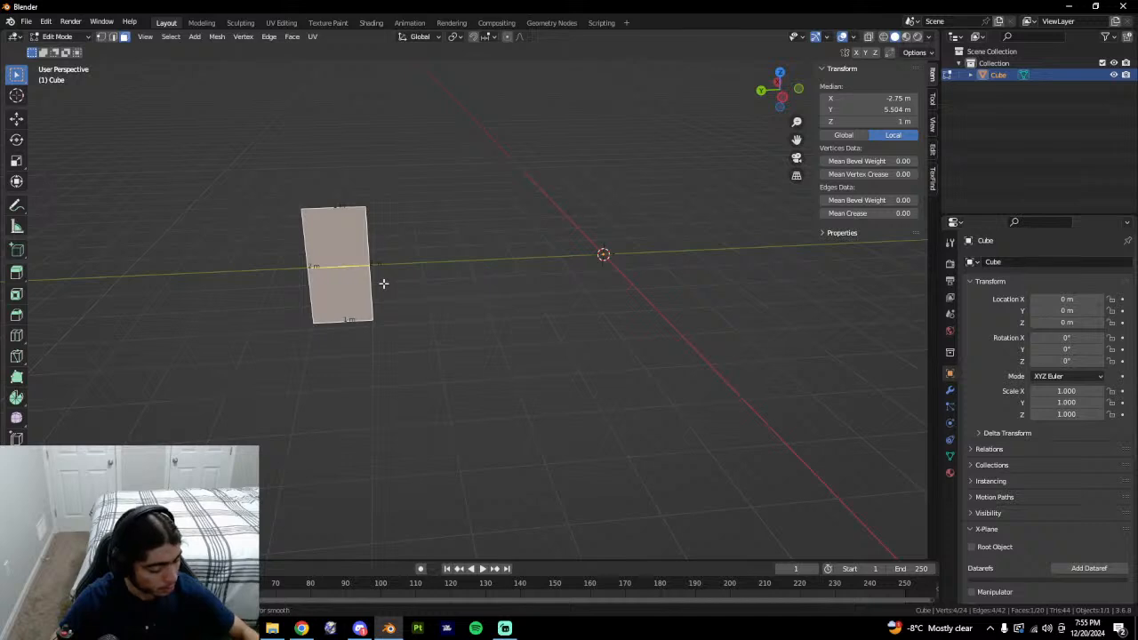
pyautogui.click(383, 283)
pyautogui.rightClick(384, 284)
pyautogui.hotkey('ctrl', 'b')
pyautogui.write('.75')
pyautogui.press('Return')
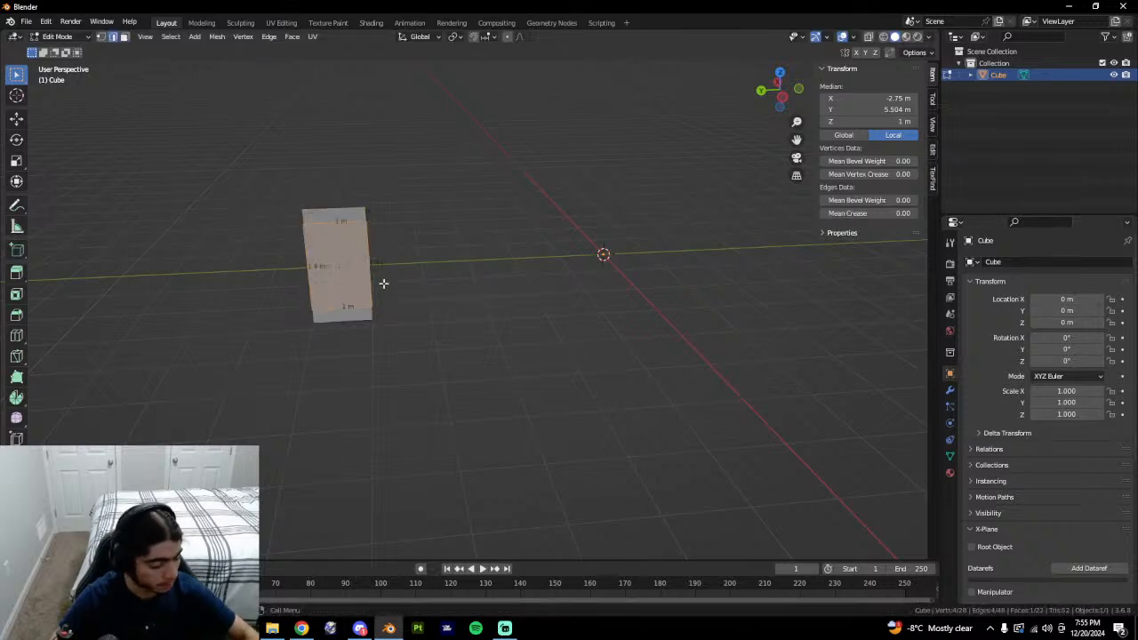
pyautogui.hotkey('alt', 'h')
# Select the new door face together with the first door face.
pyautogui.press('3')
pyautogui.click(348, 277)
pyautogui.moveTo(348, 277); pyautogui.dragTo(554, 294, button='middle')
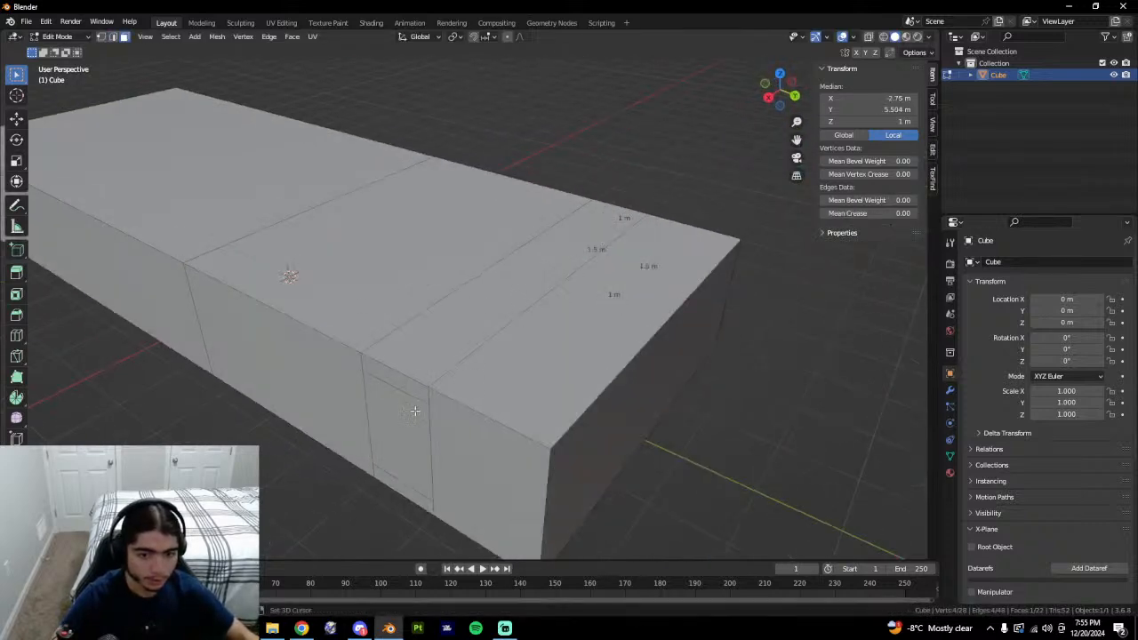
pyautogui.keyDown('shift'); pyautogui.click(415, 410); pyautogui.keyUp('shift')
pyautogui.moveTo(599, 409); pyautogui.dragTo(463, 400, button='middle')
pyautogui.hotkey('alt', 'Tab')
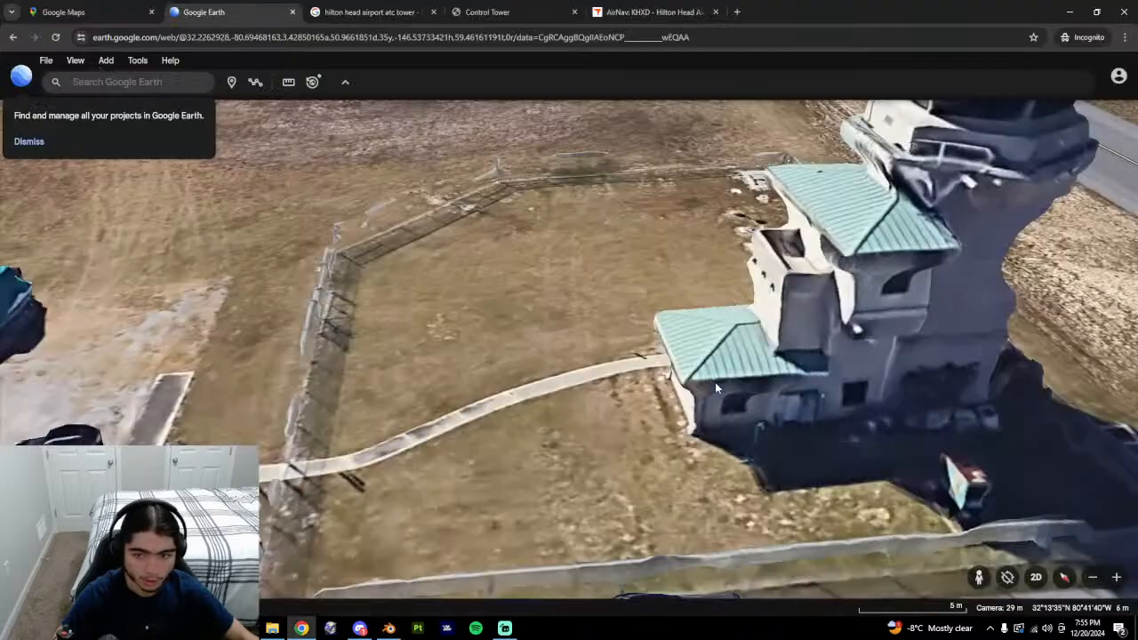
# Orbit the Google Earth view from the hangar side around to the control tower's far side.
pyautogui.moveTo(717, 388); pyautogui.dragTo(355, 374)
pyautogui.moveTo(356, 373); pyautogui.dragTo(457, 345, button='middle')
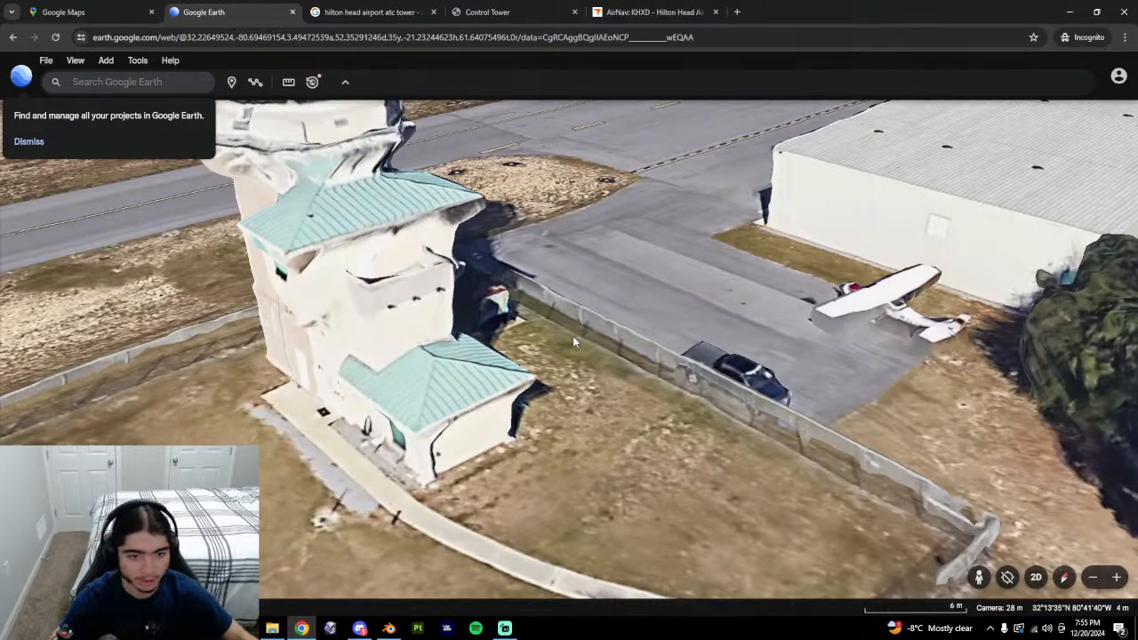
pyautogui.moveTo(573, 336); pyautogui.dragTo(495, 336, button='middle')
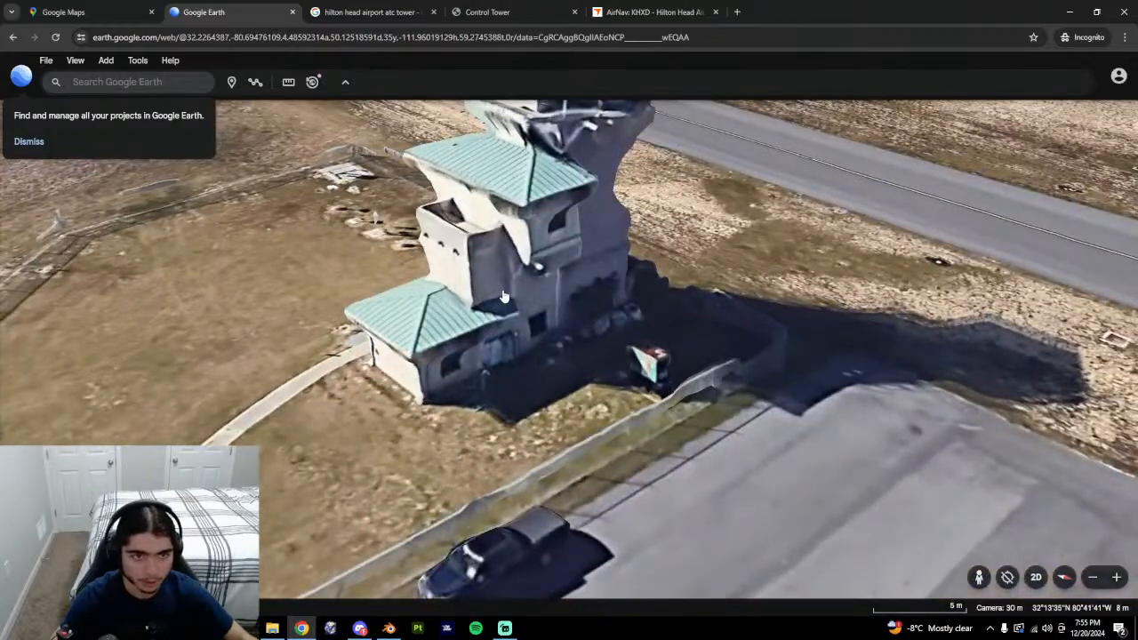
pyautogui.moveTo(655, 345); pyautogui.dragTo(582, 340, button='middle')
pyautogui.moveTo(569, 249); pyautogui.dragTo(458, 452)
pyautogui.scroll(-4, 538, 325)
pyautogui.moveTo(458, 453); pyautogui.dragTo(1103, 311, button='middle')
pyautogui.moveTo(423, 431); pyautogui.dragTo(480, 427, button='middle')
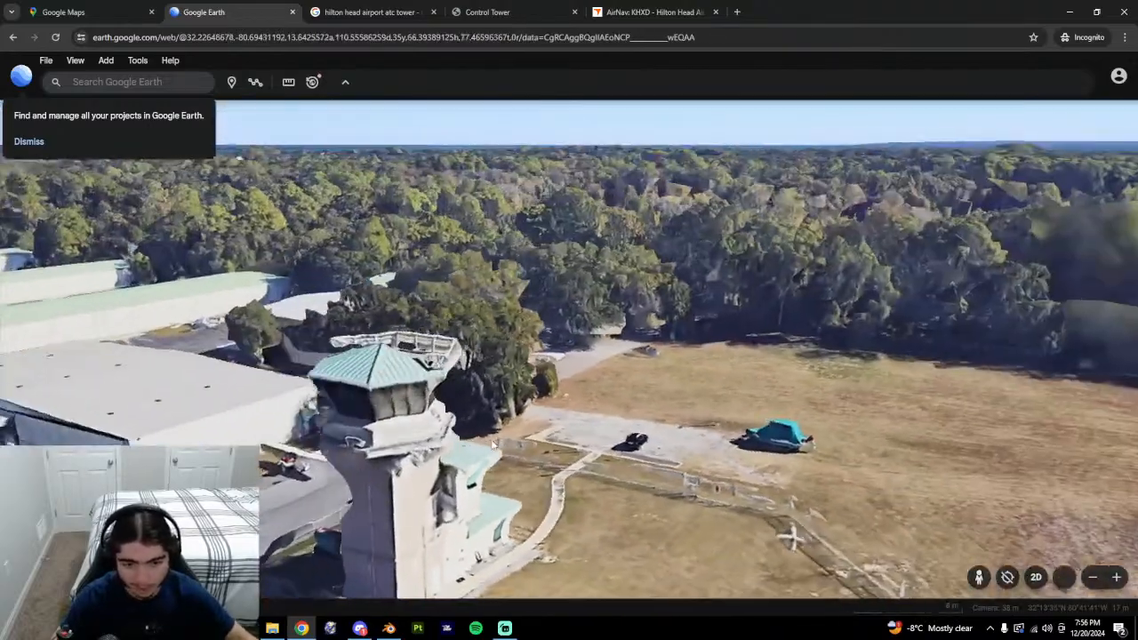
pyautogui.moveTo(396, 426); pyautogui.dragTo(437, 425)
pyautogui.moveTo(436, 425); pyautogui.dragTo(664, 426, button='middle')
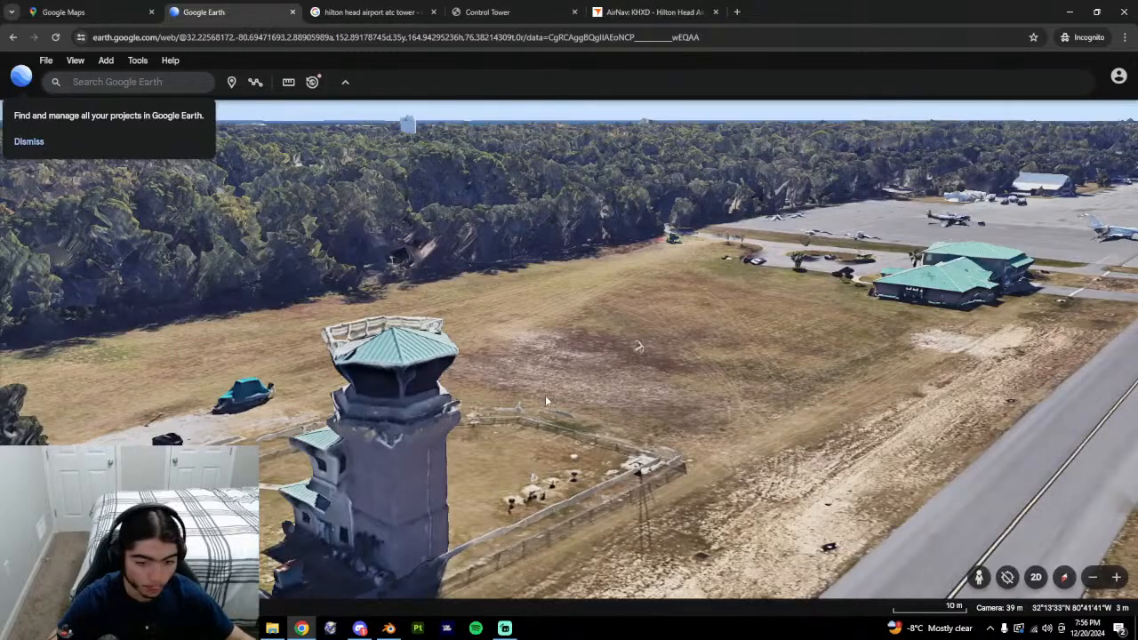
pyautogui.moveTo(545, 401); pyautogui.dragTo(369, 391, button='middle')
pyautogui.moveTo(369, 392); pyautogui.dragTo(489, 400)
pyautogui.moveTo(489, 400); pyautogui.dragTo(275, 403, button='middle')
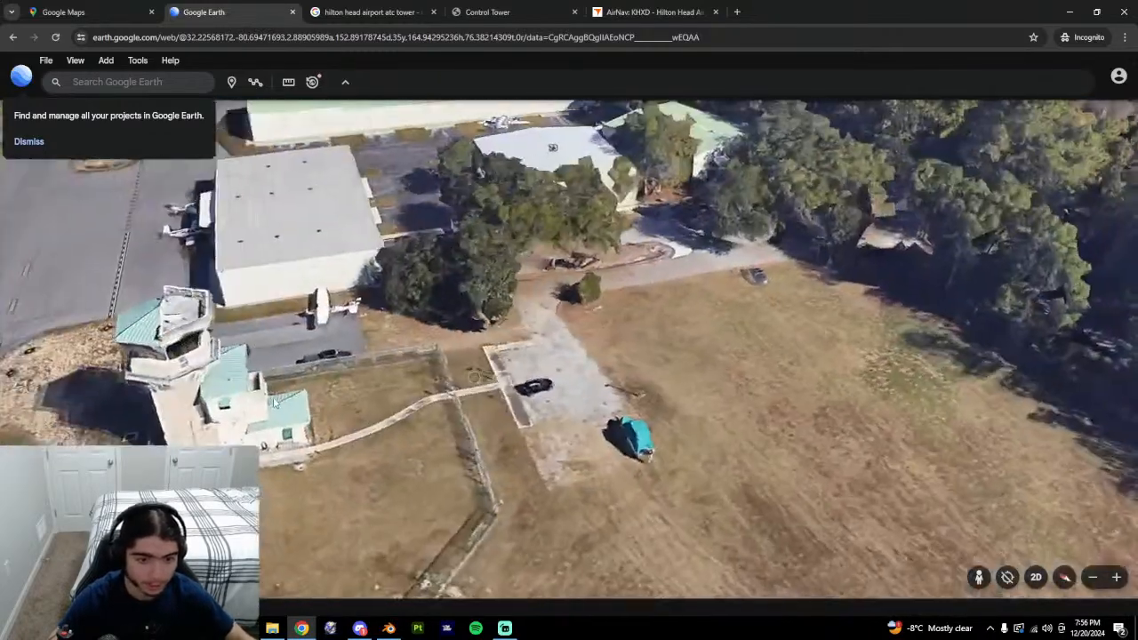
pyautogui.moveTo(275, 403); pyautogui.dragTo(552, 431)
# Study the tower's base building from low oblique and top-down angles, then return to Blender.
pyautogui.scroll(3, 417, 396)
pyautogui.moveTo(406, 393); pyautogui.dragTo(542, 445, button='middle')
pyautogui.scroll(2, 417, 310)
pyautogui.scroll(-3, 422, 309)
pyautogui.moveTo(427, 306); pyautogui.dragTo(516, 285, button='middle')
pyautogui.moveTo(587, 343); pyautogui.dragTo(562, 282)
pyautogui.moveTo(529, 347); pyautogui.dragTo(746, 471, button='middle')
pyautogui.moveTo(442, 352); pyautogui.dragTo(411, 298, button='middle')
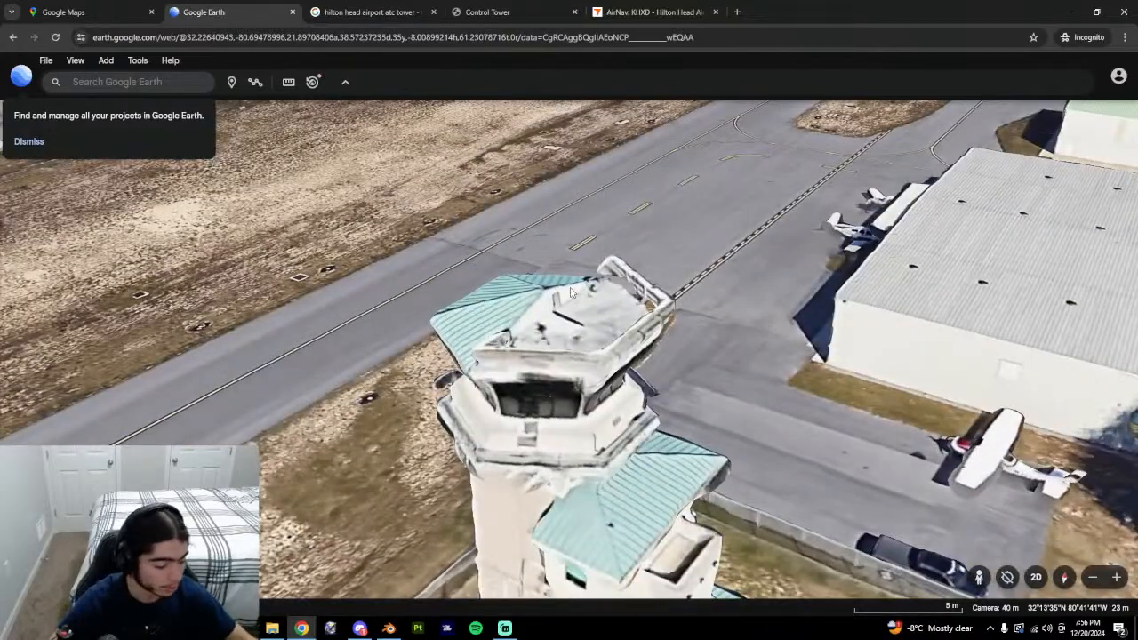
pyautogui.moveTo(642, 386); pyautogui.dragTo(518, 219)
pyautogui.scroll(2, 564, 417)
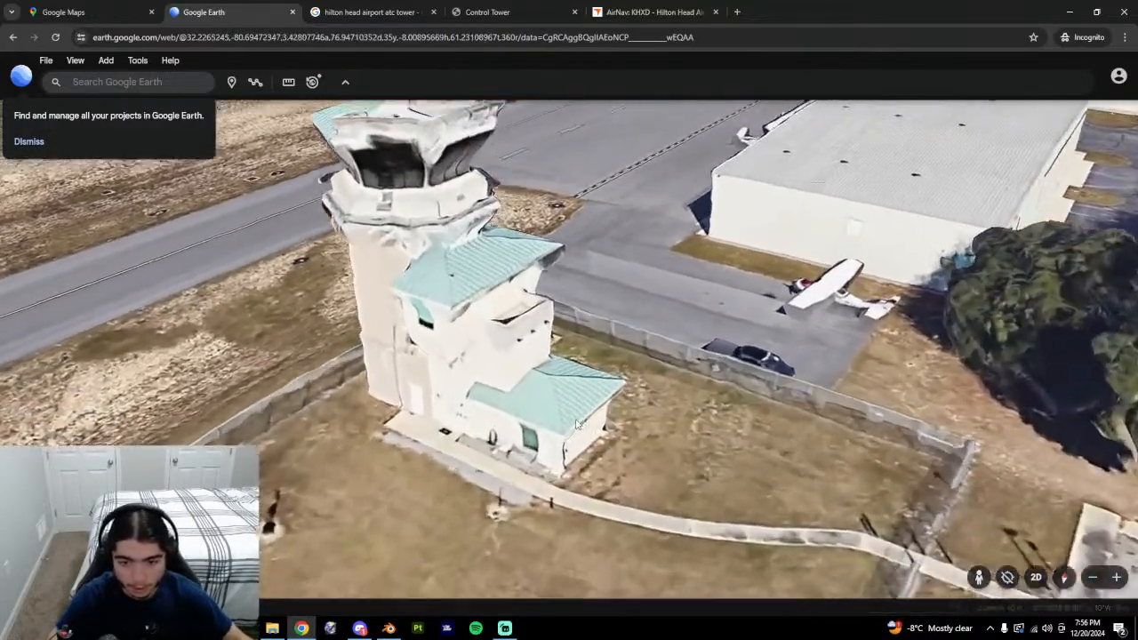
pyautogui.moveTo(565, 418); pyautogui.dragTo(631, 400, button='middle')
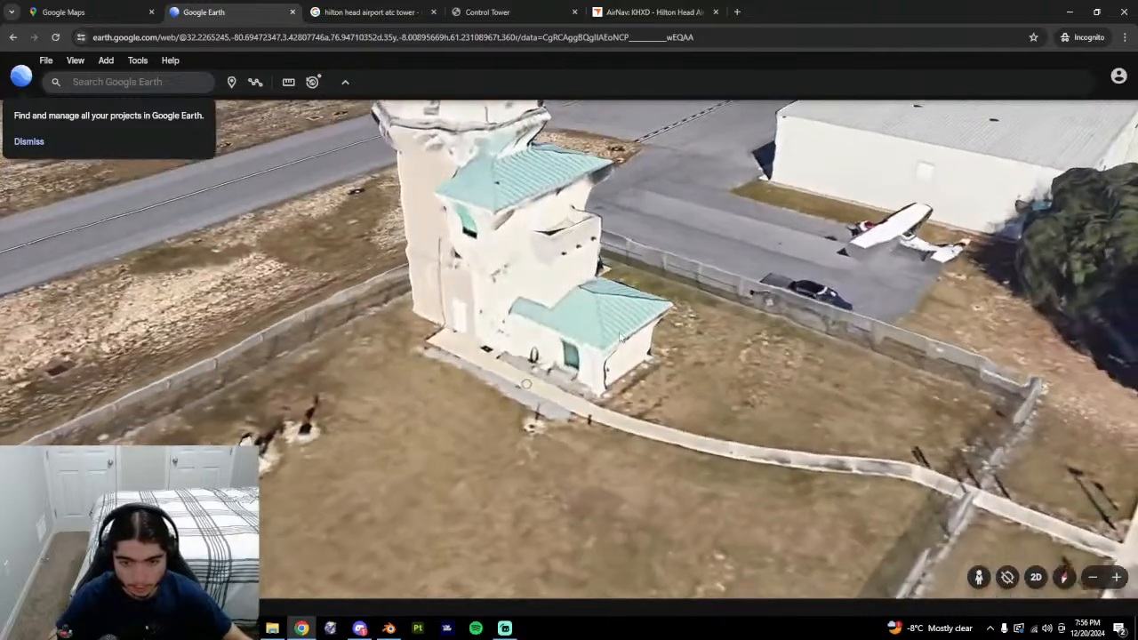
pyautogui.hotkey('alt', 'Tab')
pyautogui.moveTo(447, 322); pyautogui.dragTo(501, 316, button='middle')
# Switch to Google Earth and tilt and orbit close around the tower's lower annex.
pyautogui.click(362, 272)
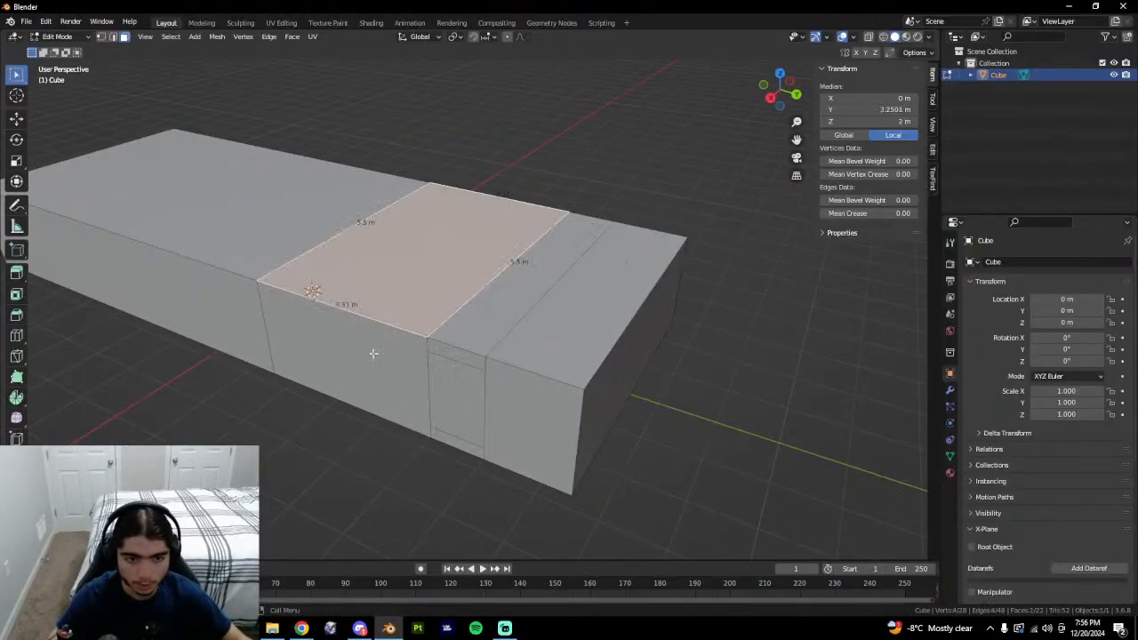
pyautogui.hotkey('alt', 'Tab')
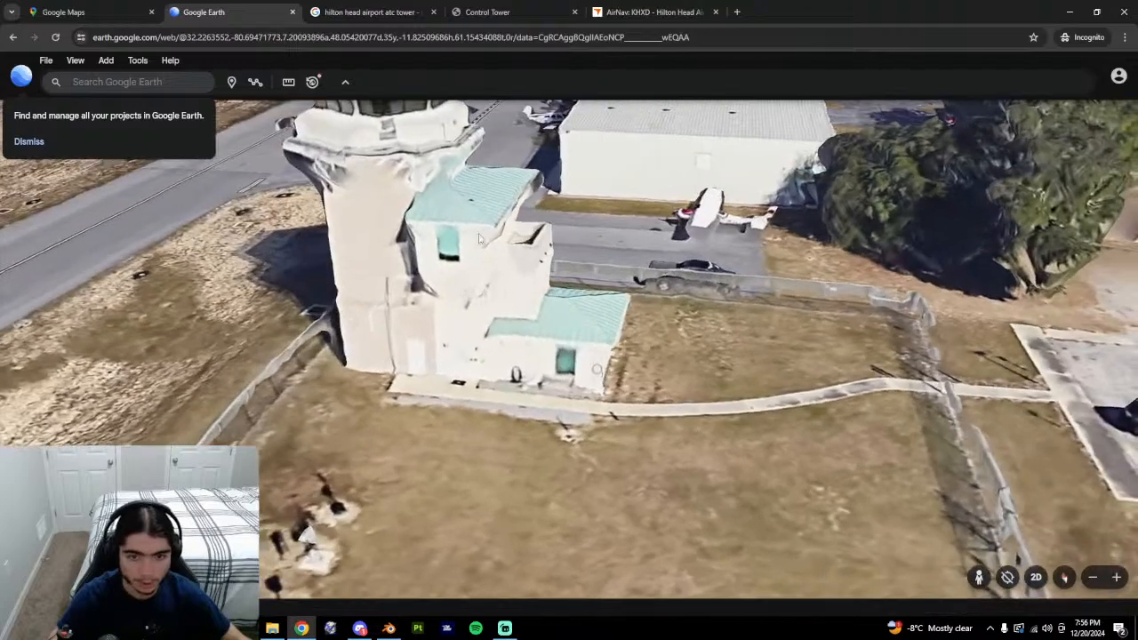
pyautogui.hotkey('alt', 'Tab')
pyautogui.hotkey('alt', 'Tab')
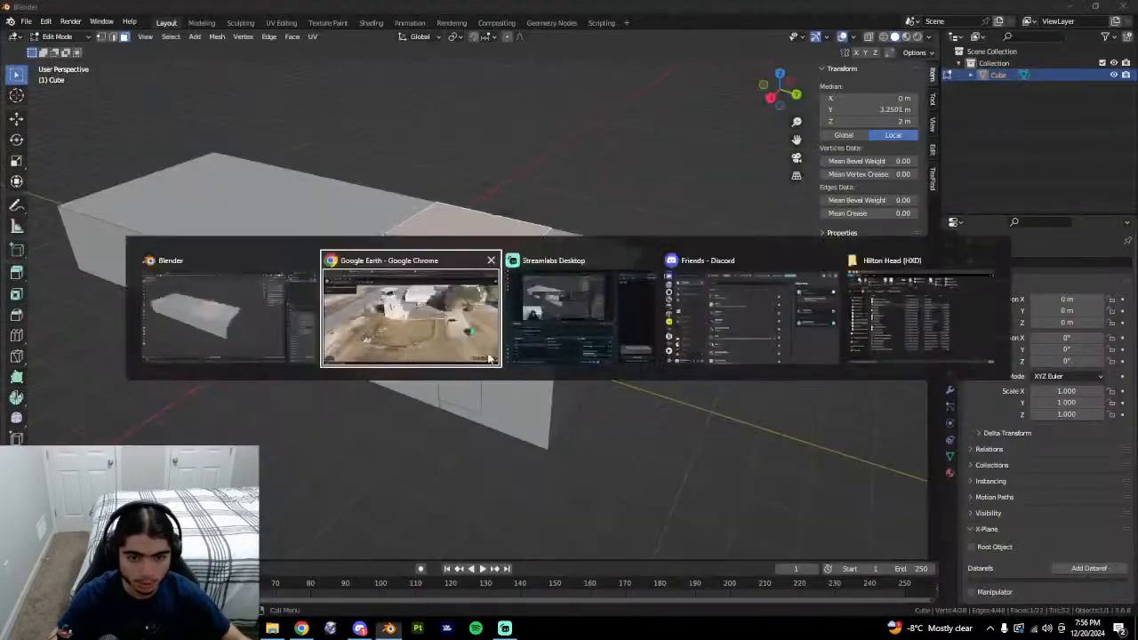
pyautogui.moveTo(532, 258); pyautogui.dragTo(544, 329, button='middle')
pyautogui.moveTo(540, 275); pyautogui.dragTo(546, 387)
pyautogui.scroll(4, 546, 384)
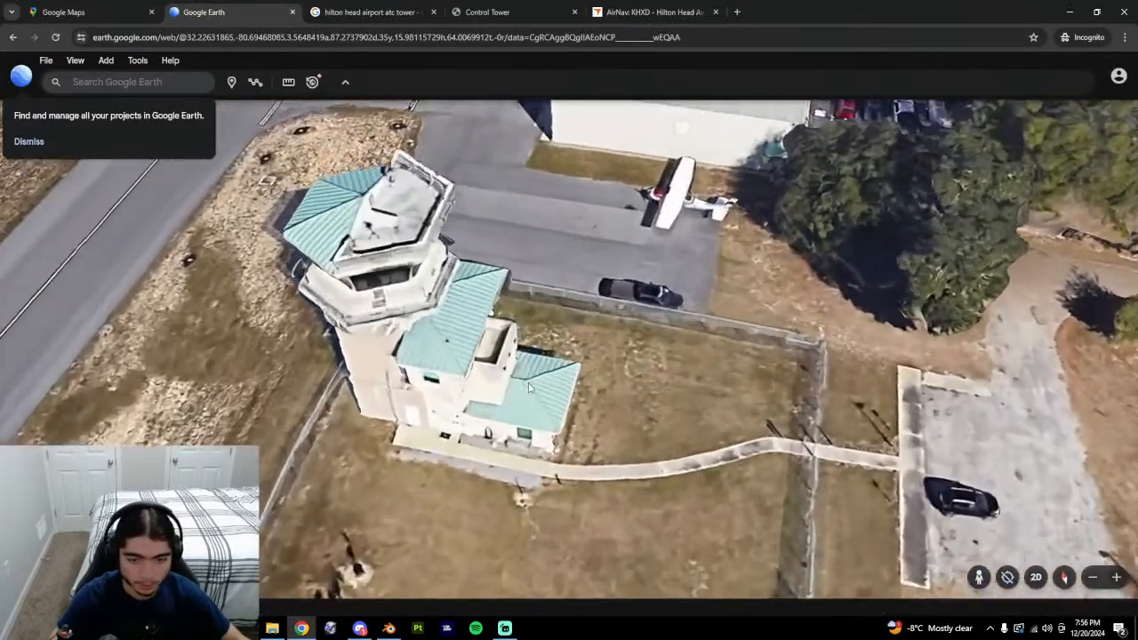
pyautogui.moveTo(546, 418); pyautogui.dragTo(534, 348, button='middle')
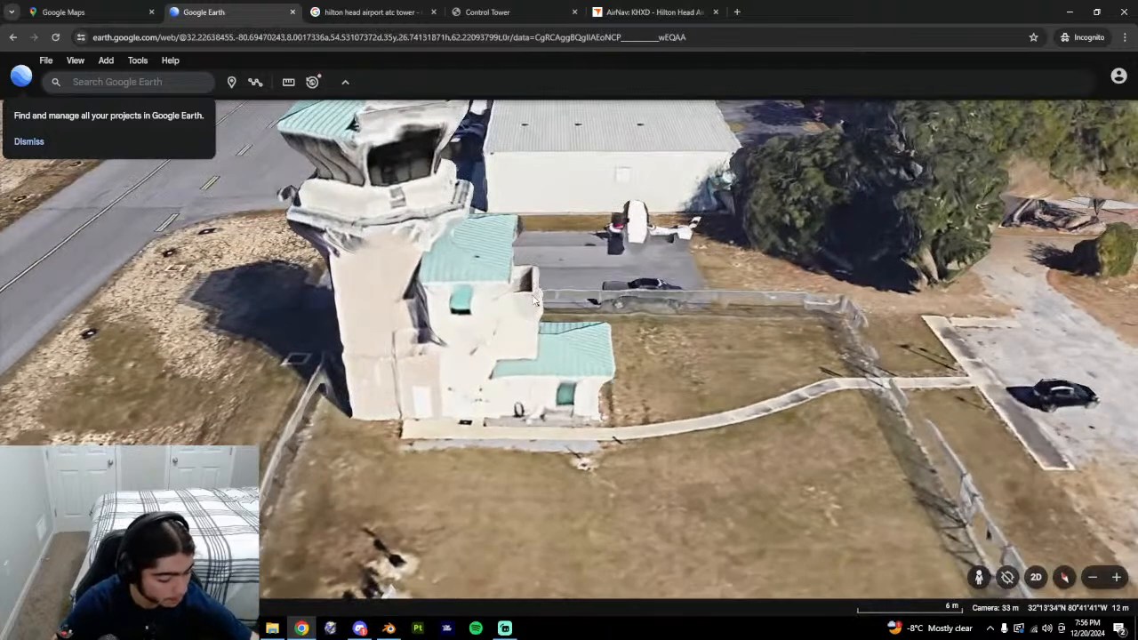
pyautogui.moveTo(534, 302)
pyautogui.mouseDown(button='middle')
pyautogui.moveTo(405, 305)
pyautogui.moveTo(544, 313)
pyautogui.mouseUp(button='middle')
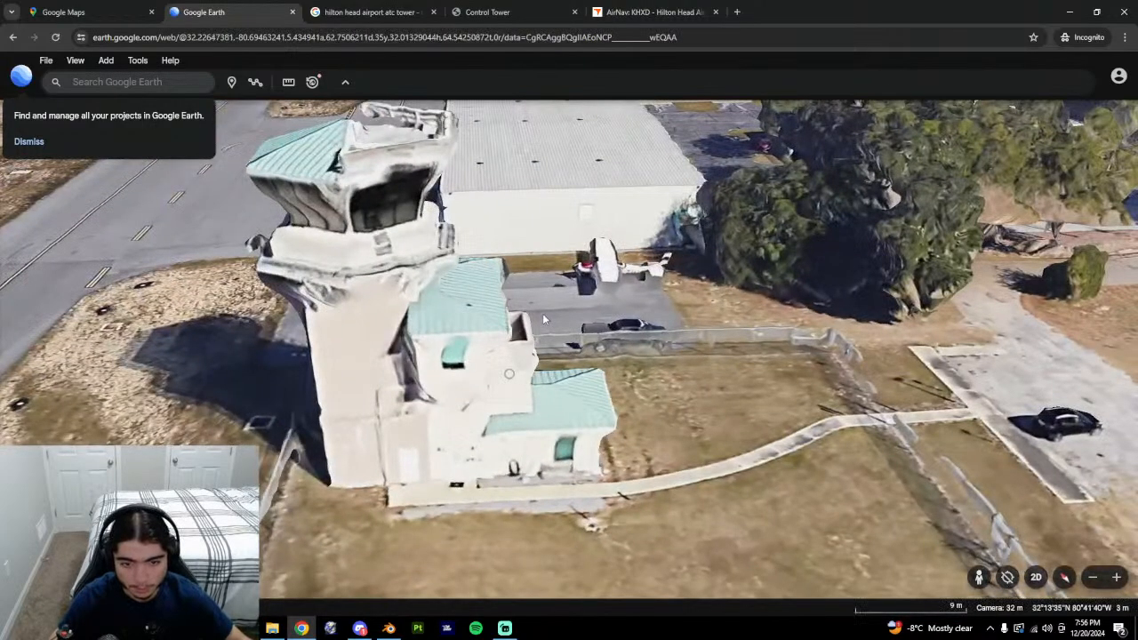
pyautogui.moveTo(544, 319); pyautogui.dragTo(340, 362, button='middle')
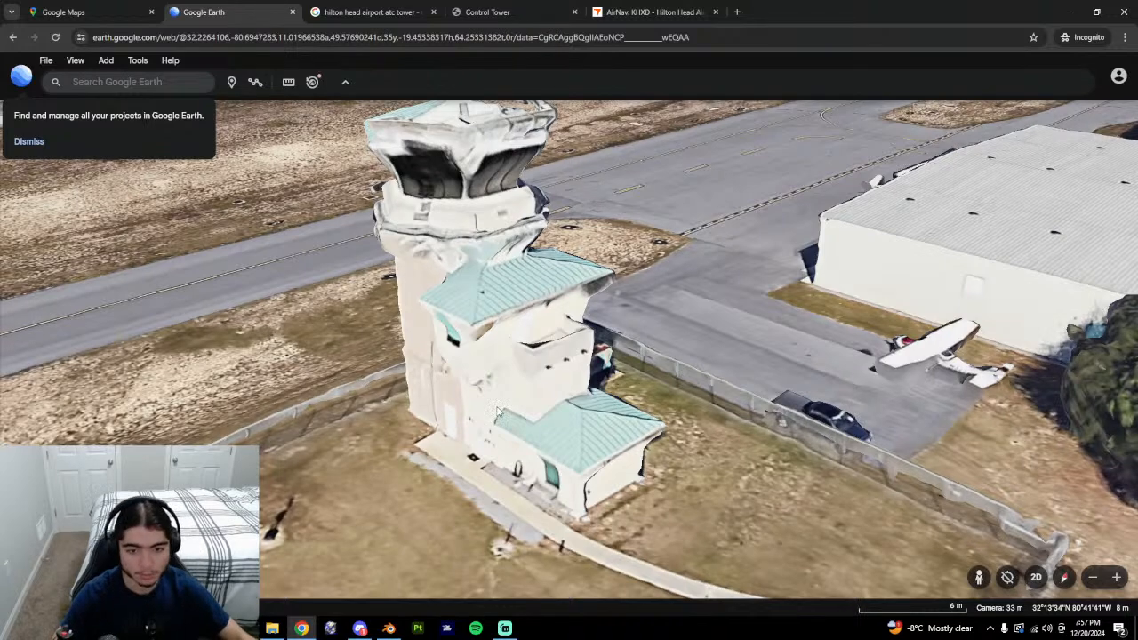
# Select the narrow top strip and the end top face, checking the real tower in Google Earth.
pyautogui.hotkey('alt', 'Tab')
pyautogui.keyDown('shift'); pyautogui.click(506, 311); pyautogui.keyUp('shift')
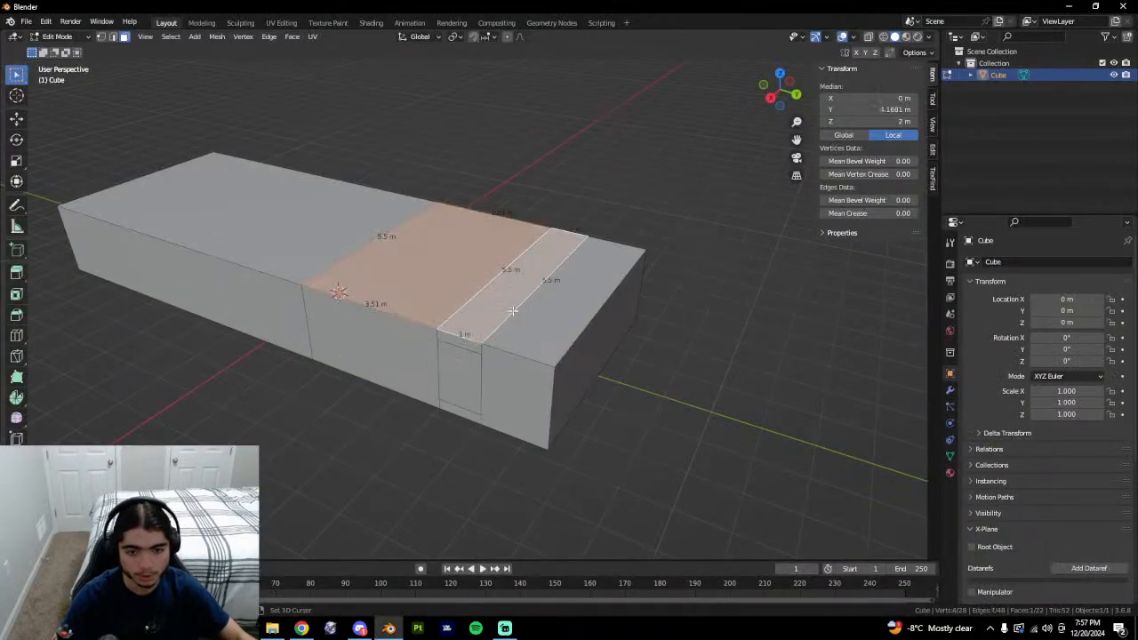
pyautogui.keyDown('shift'); pyautogui.click(505, 313); pyautogui.keyUp('shift')
pyautogui.keyDown('shift'); pyautogui.click(494, 311); pyautogui.keyUp('shift')
pyautogui.keyDown('shift'); pyautogui.click(525, 319); pyautogui.keyUp('shift')
pyautogui.hotkey('alt', 'Tab')
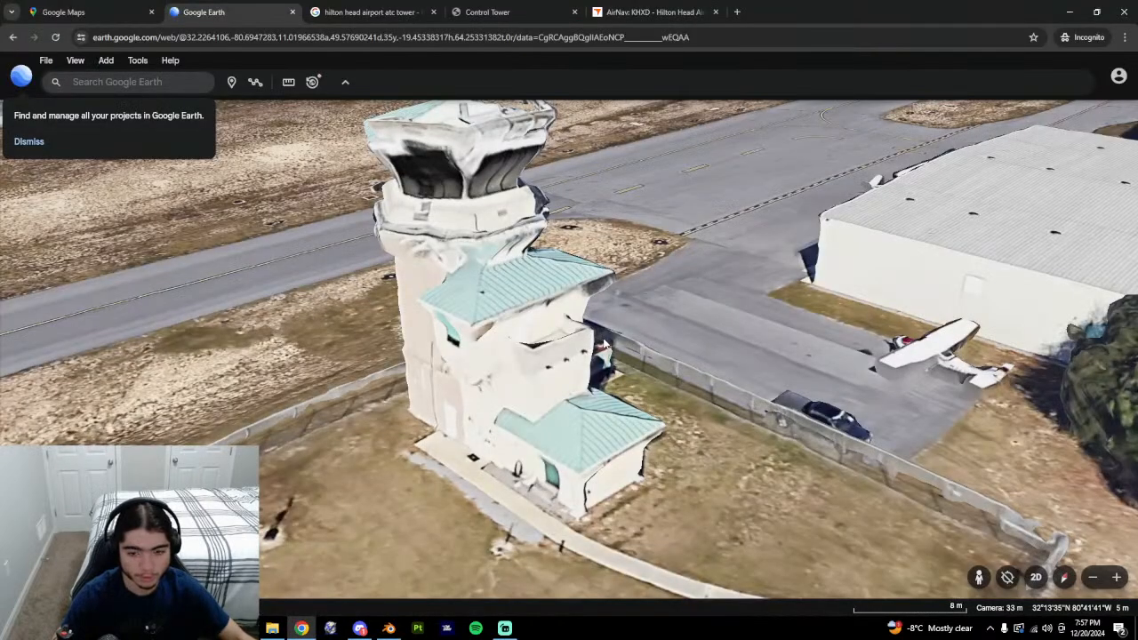
pyautogui.hotkey('alt', 'Tab')
pyautogui.moveTo(602, 341); pyautogui.dragTo(649, 319, button='middle')
pyautogui.hotkey('alt', 'Tab')
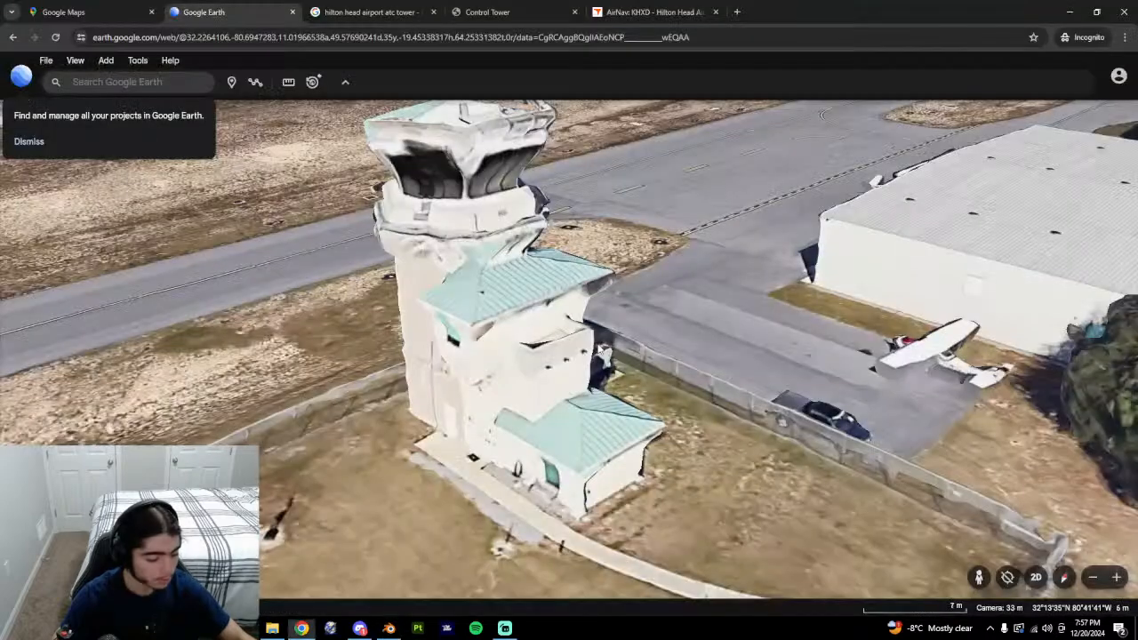
pyautogui.moveTo(594, 396); pyautogui.dragTo(678, 340, button='middle')
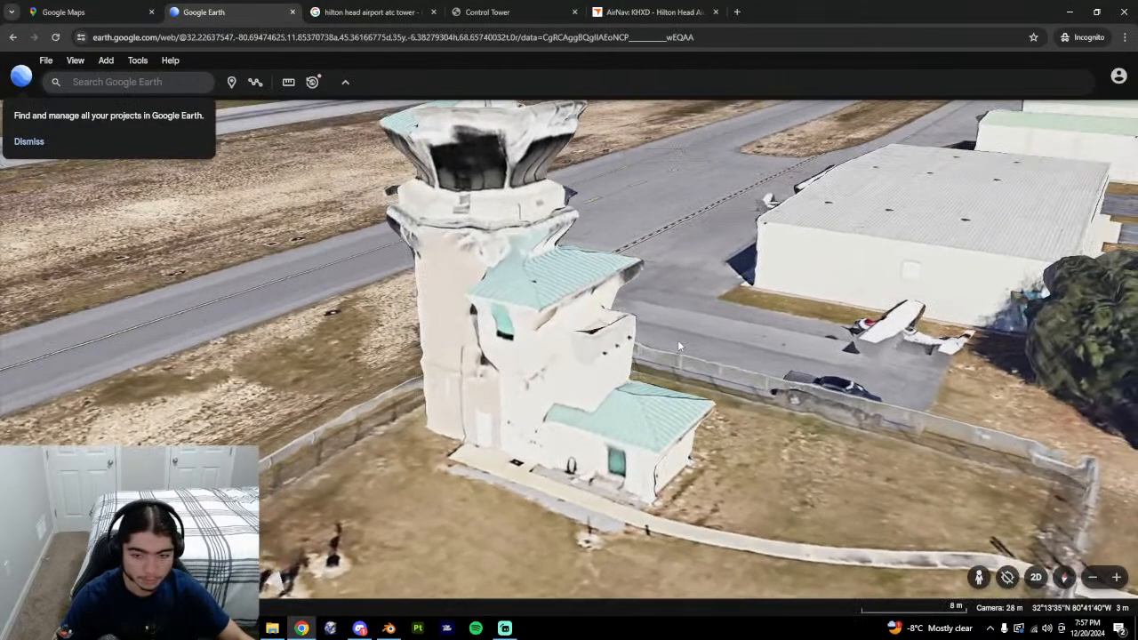
pyautogui.hotkey('alt', 'Tab')
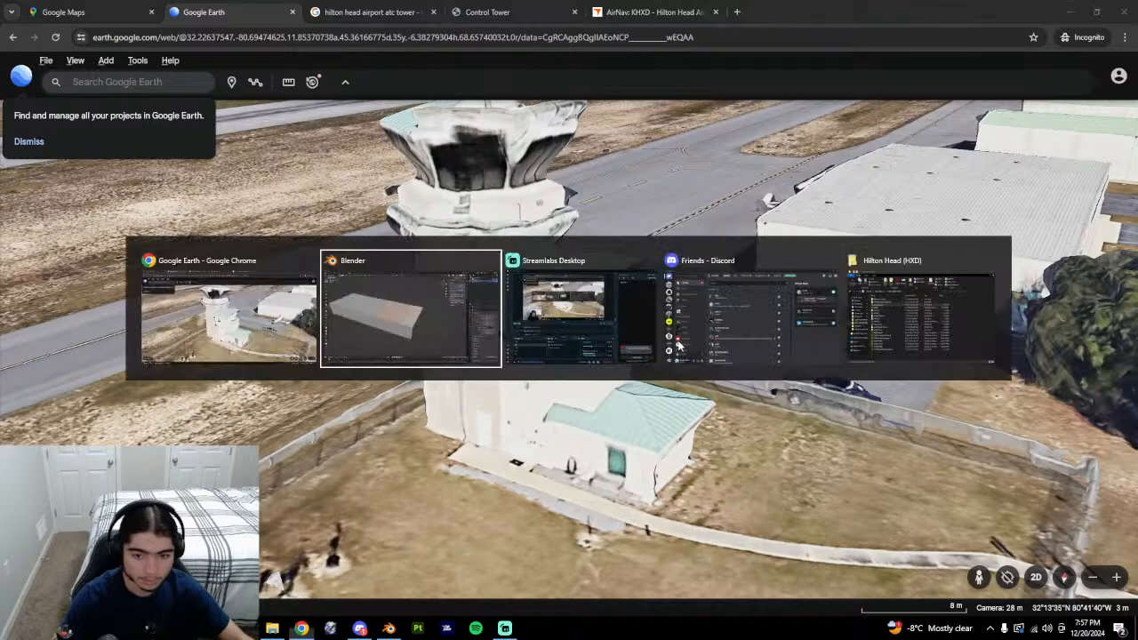
# Raise the selected top faces 0.1 m along Z with gz0.1 and compare.
pyautogui.write('gz')
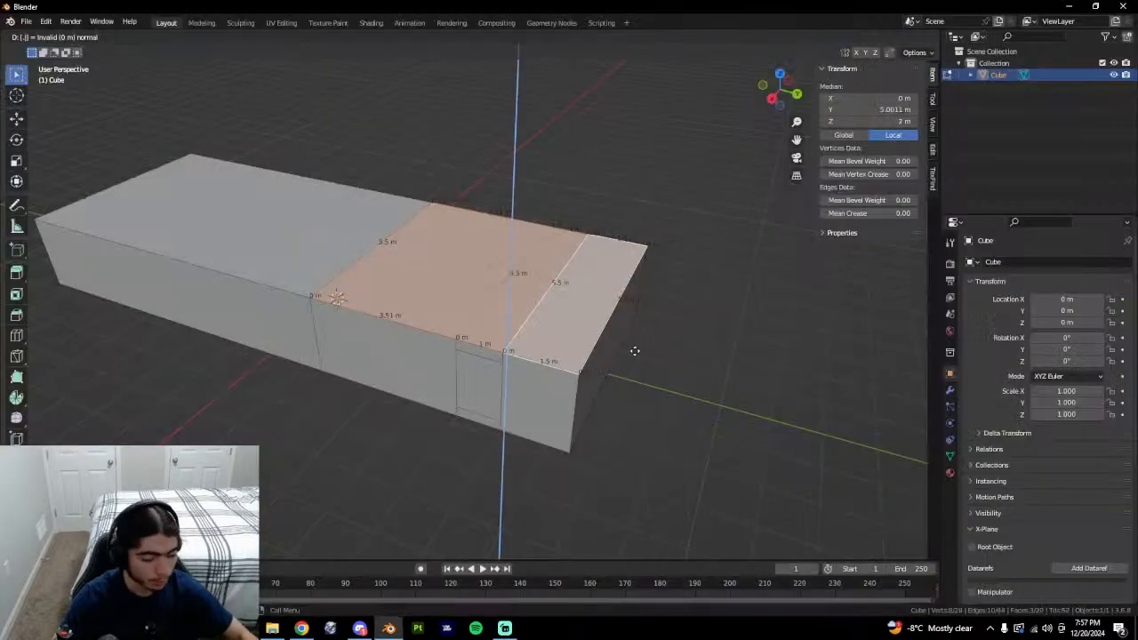
pyautogui.write('0.1')
pyautogui.press('Return')
pyautogui.moveTo(629, 351); pyautogui.dragTo(683, 312, button='middle')
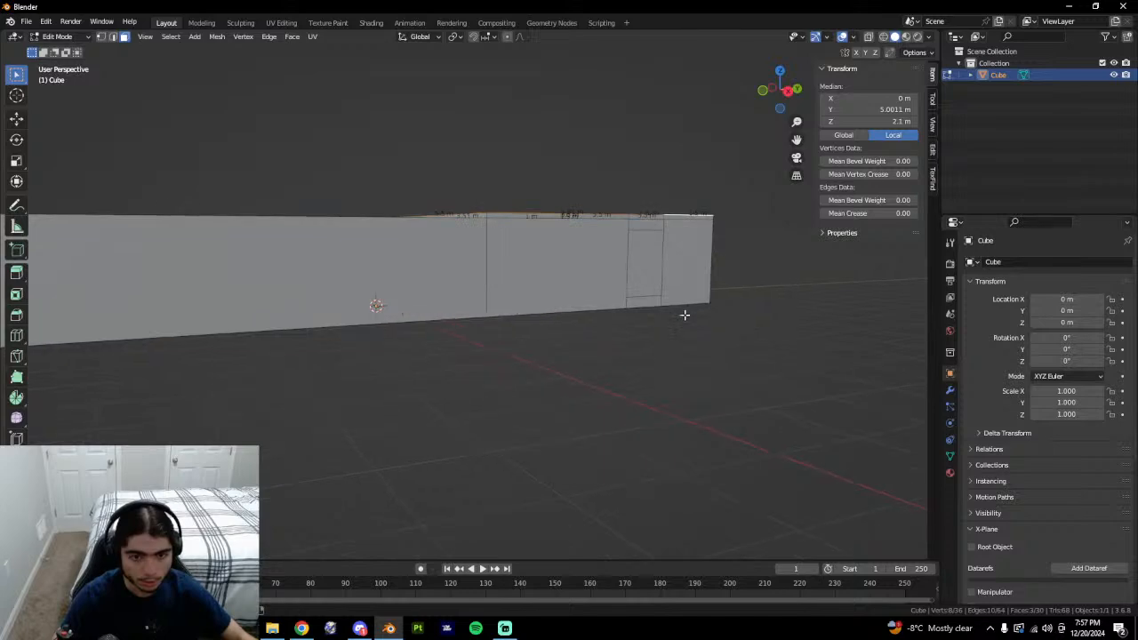
pyautogui.hotkey('alt', 'Tab')
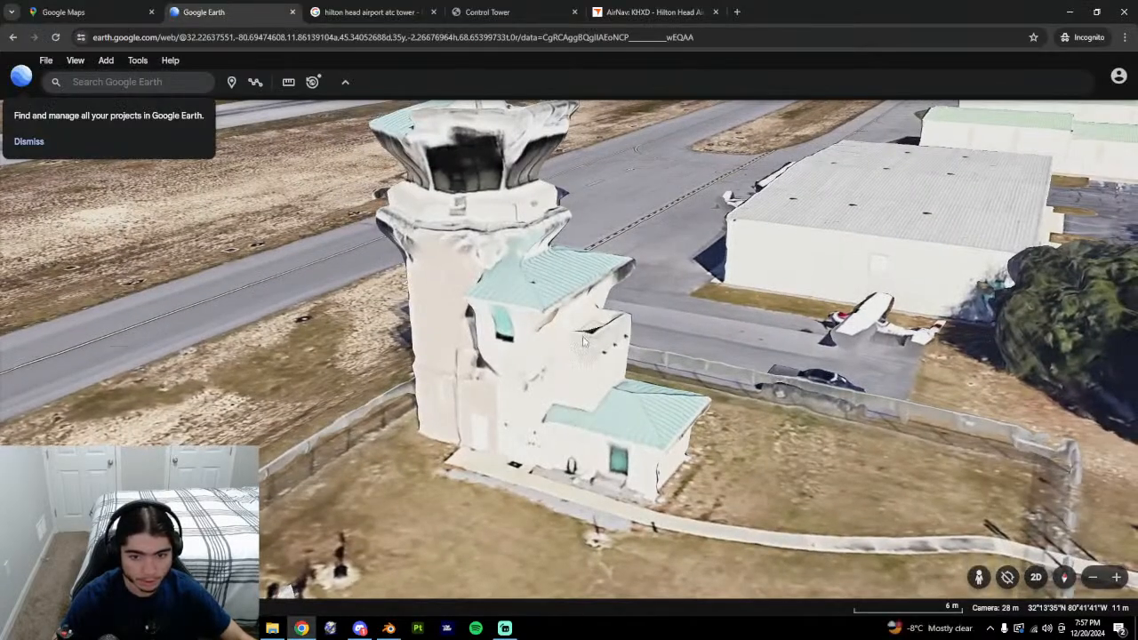
pyautogui.hotkey('alt', 'Tab')
pyautogui.moveTo(581, 346); pyautogui.dragTo(525, 365, button='middle')
# Extrude the selected faces upward 0.2 m, replacing an undone 0.25 m attempt.
pyautogui.write('e')
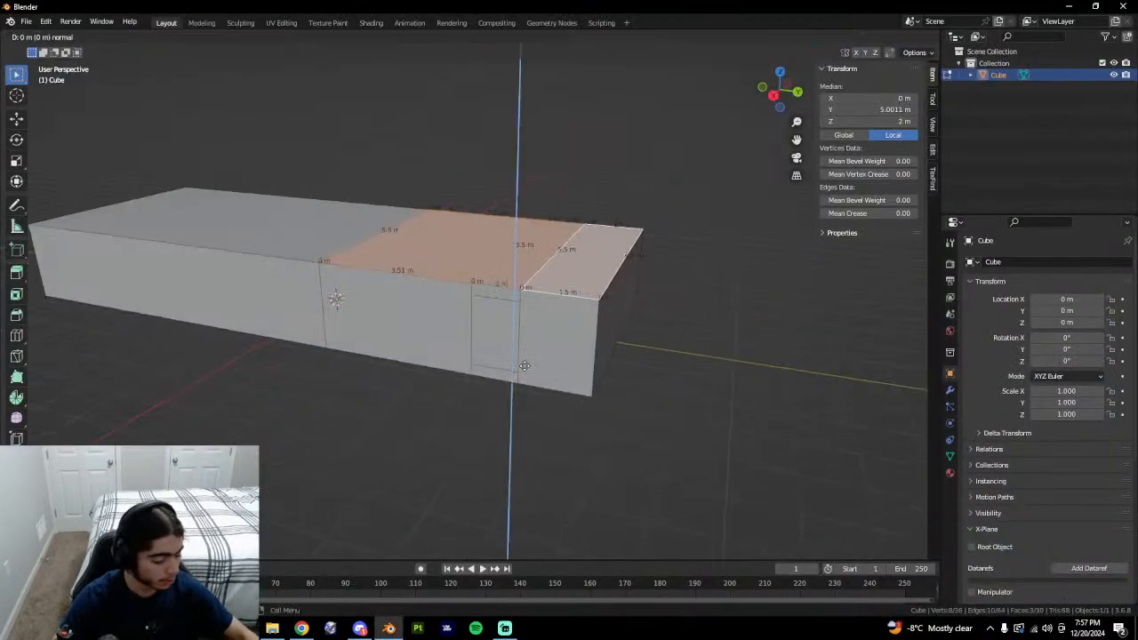
pyautogui.write('.25')
pyautogui.press('Return')
pyautogui.moveTo(587, 336); pyautogui.dragTo(529, 349, button='middle')
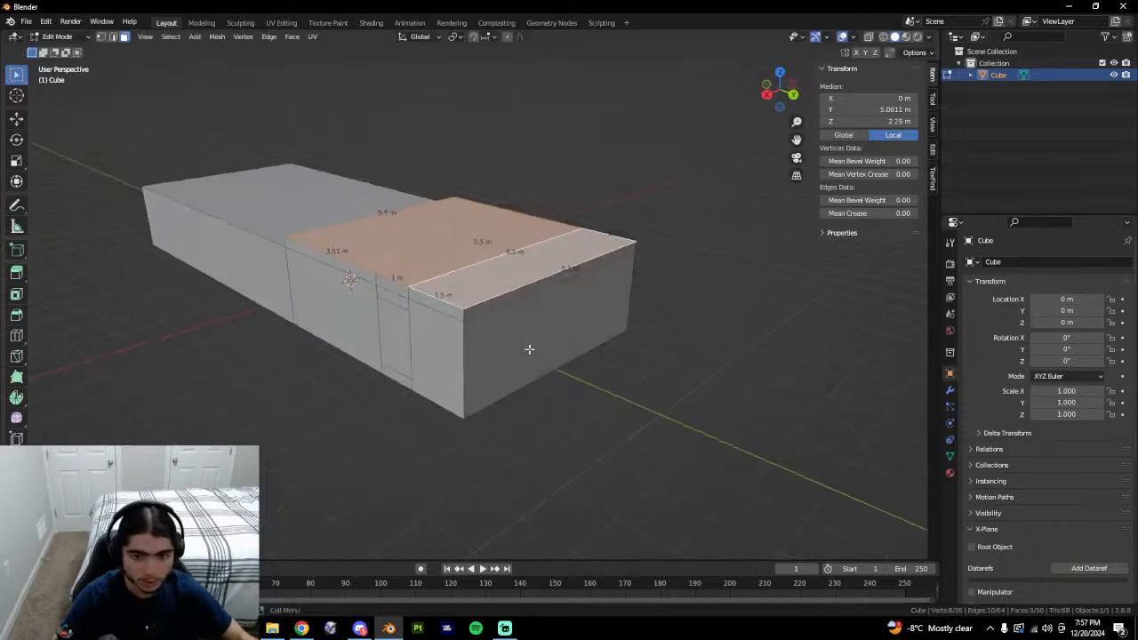
pyautogui.hotkey('ctrl', 'z')
pyautogui.write('e.2')
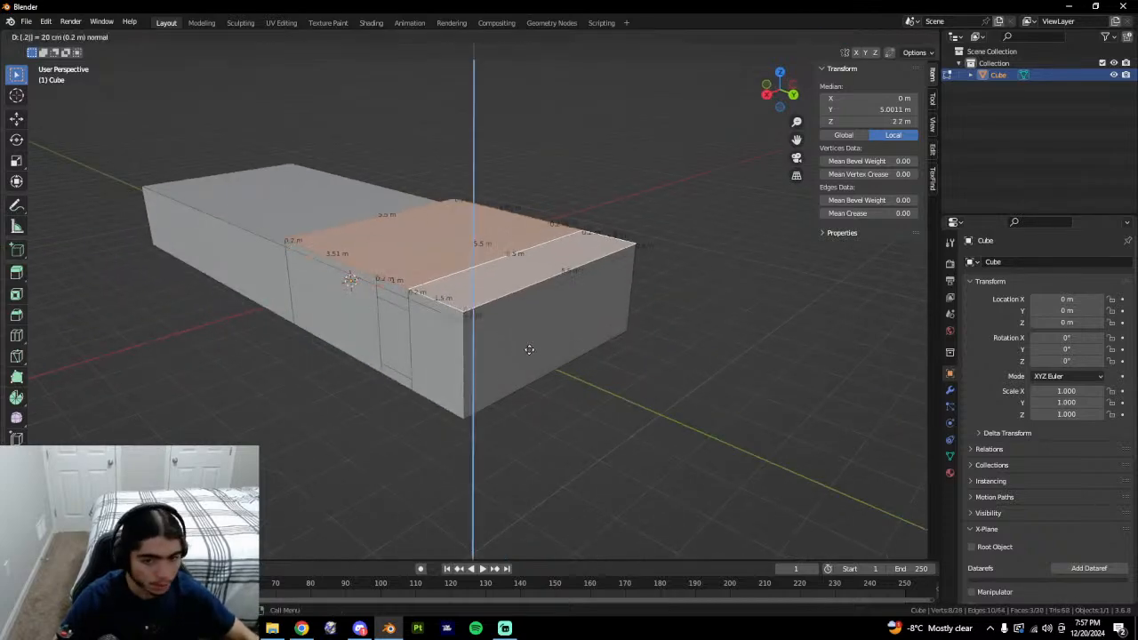
pyautogui.press('Return')
# Compare the raised step with Google Earth and select the narrow top strip face alone.
pyautogui.hotkey('alt', 'Tab')
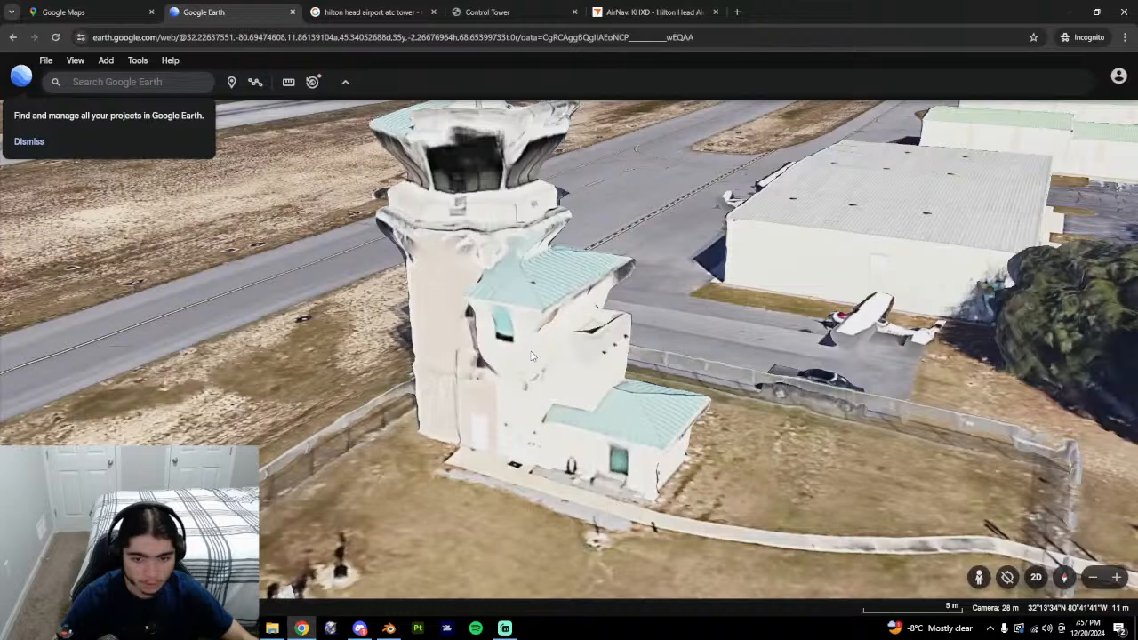
pyautogui.hotkey('alt', 'Tab')
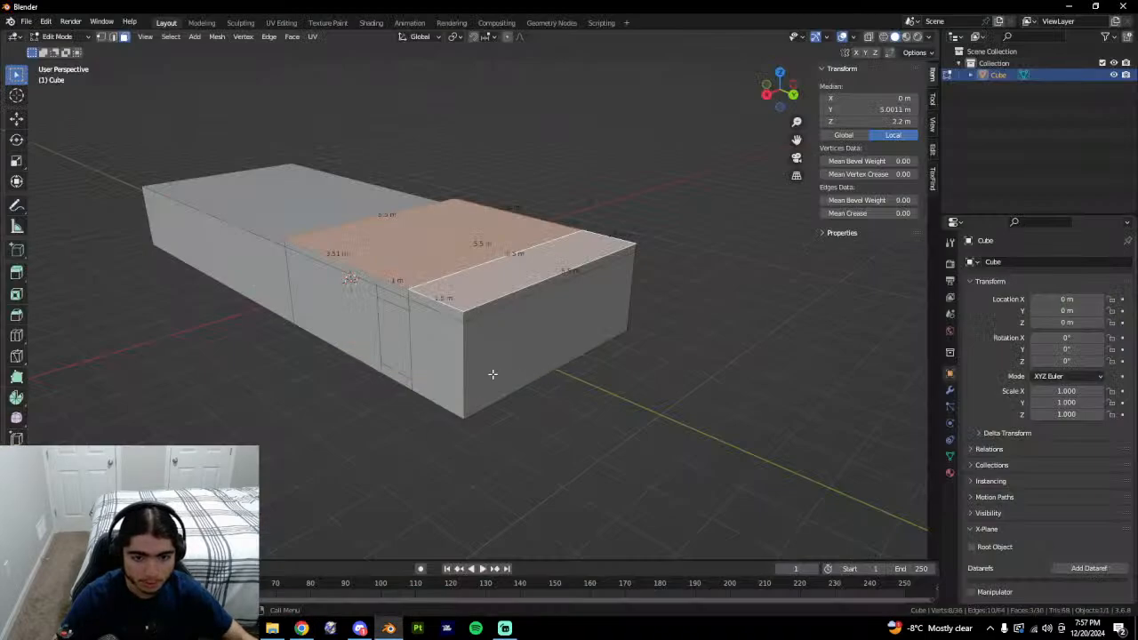
pyautogui.moveTo(493, 374); pyautogui.dragTo(471, 429, button='middle')
pyautogui.click(464, 359)
# Select the narrow strip's long edge and open the edge menu, then cancel it.
pyautogui.press('2')
pyautogui.click(433, 345)
pyautogui.keyDown('shift'); pyautogui.click(475, 372); pyautogui.keyUp('shift')
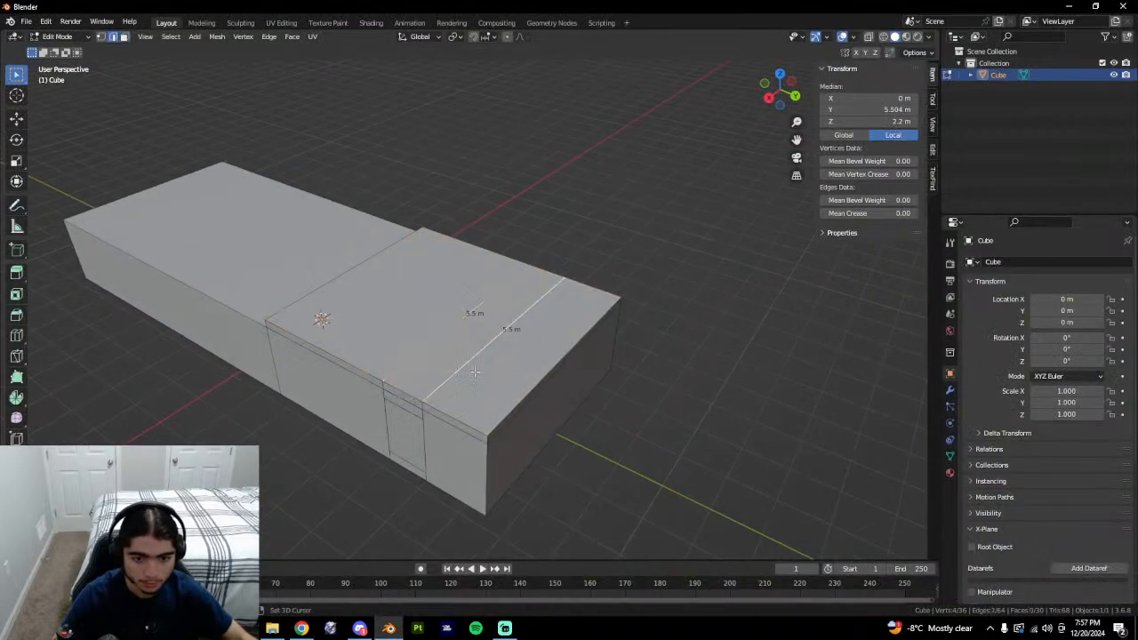
pyautogui.rightClick(475, 372)
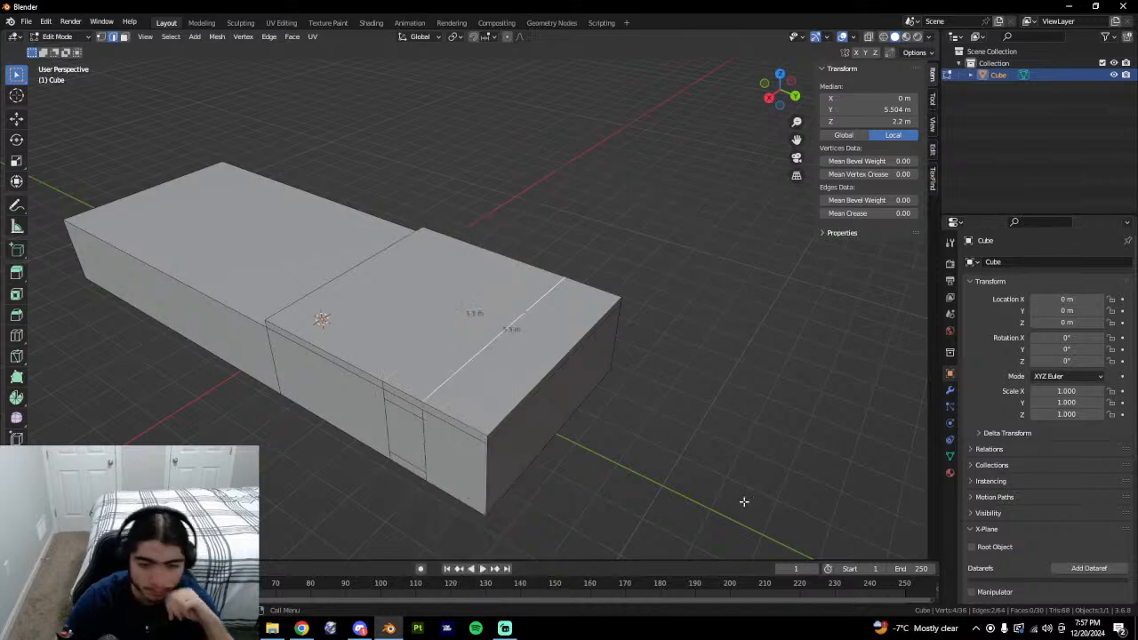
pyautogui.click(676, 481)
# Compare the box's side profile against the tower in Google Earth from above and lower angles.
pyautogui.hotkey('alt', 'Tab')
pyautogui.moveTo(668, 425); pyautogui.dragTo(668, 310, button='middle')
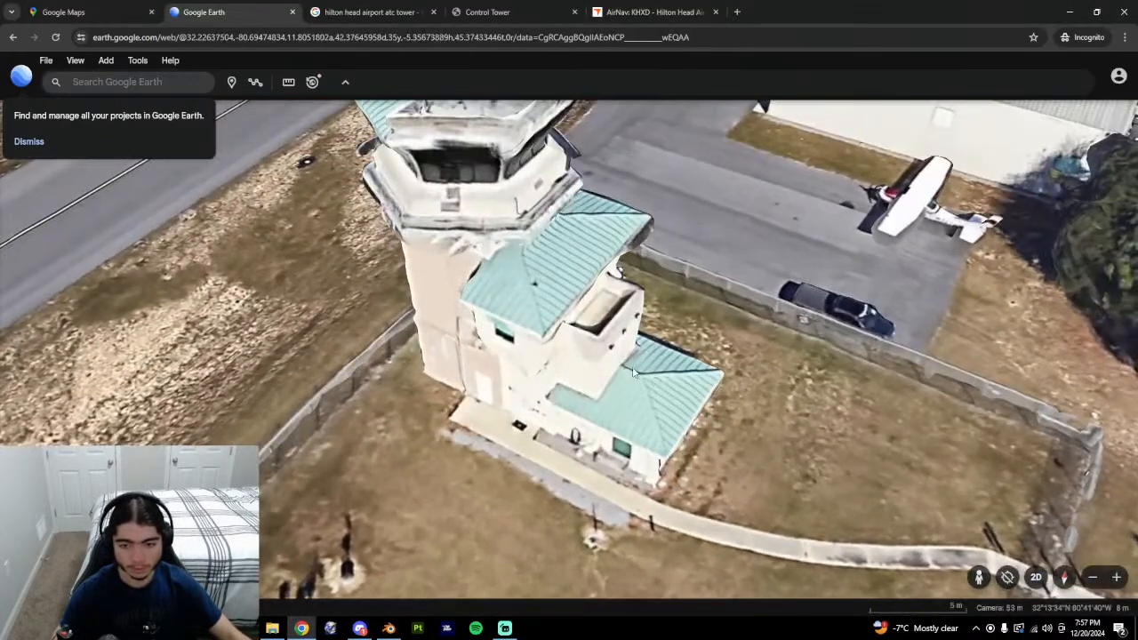
pyautogui.hotkey('alt', 'Tab')
pyautogui.moveTo(474, 324); pyautogui.dragTo(534, 304, button='middle')
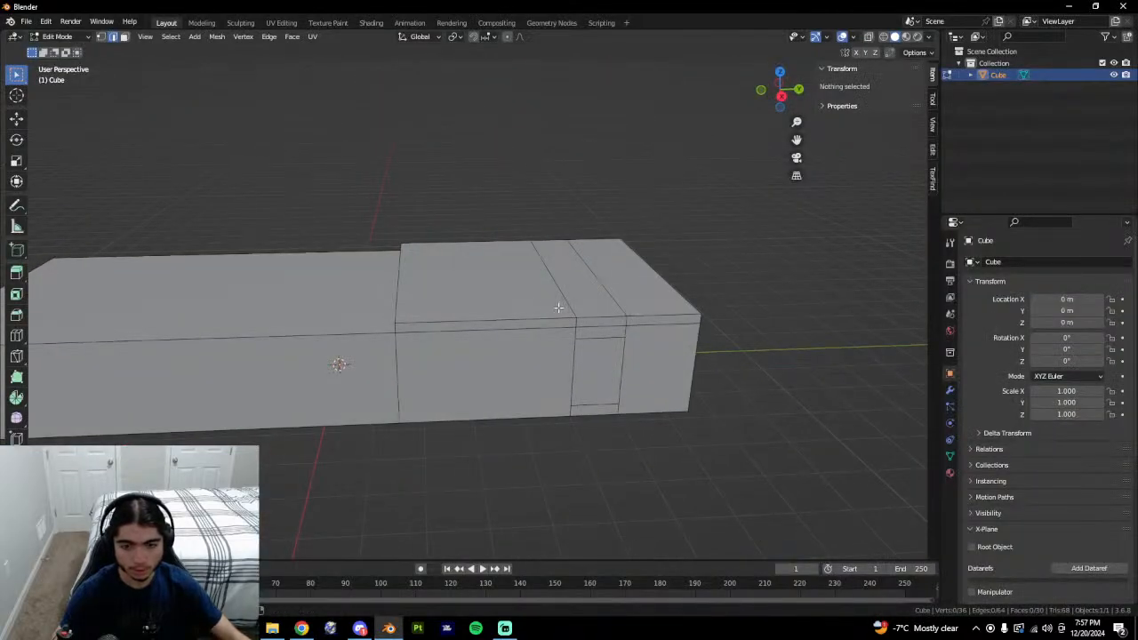
pyautogui.hotkey('alt', 'Tab')
pyautogui.moveTo(595, 376); pyautogui.dragTo(651, 352, button='middle')
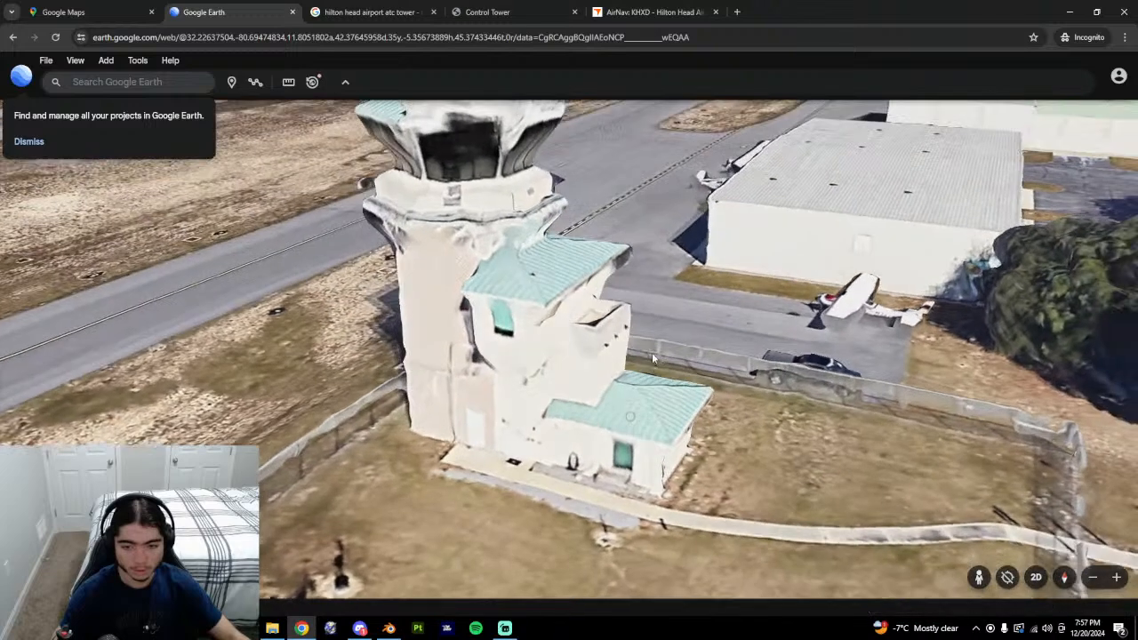
pyautogui.hotkey('alt', 'Tab')
# Select the middle top face plus the narrow strip and extrude them up 0.8 m.
pyautogui.click(513, 329)
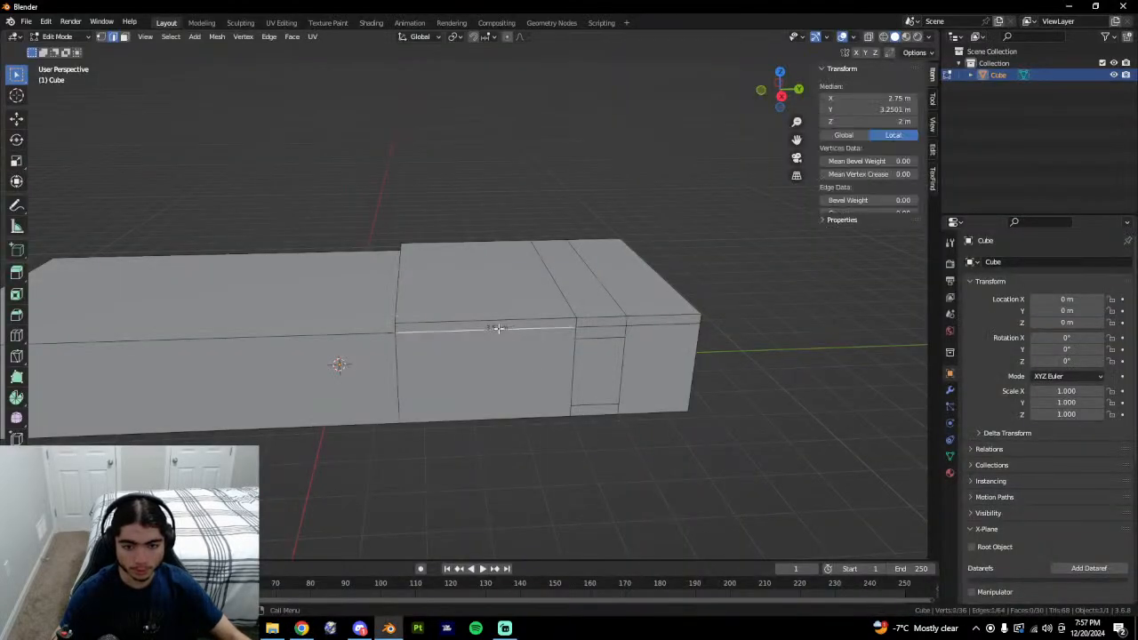
pyautogui.click(400, 330)
pyautogui.press('3')
pyautogui.click(499, 298)
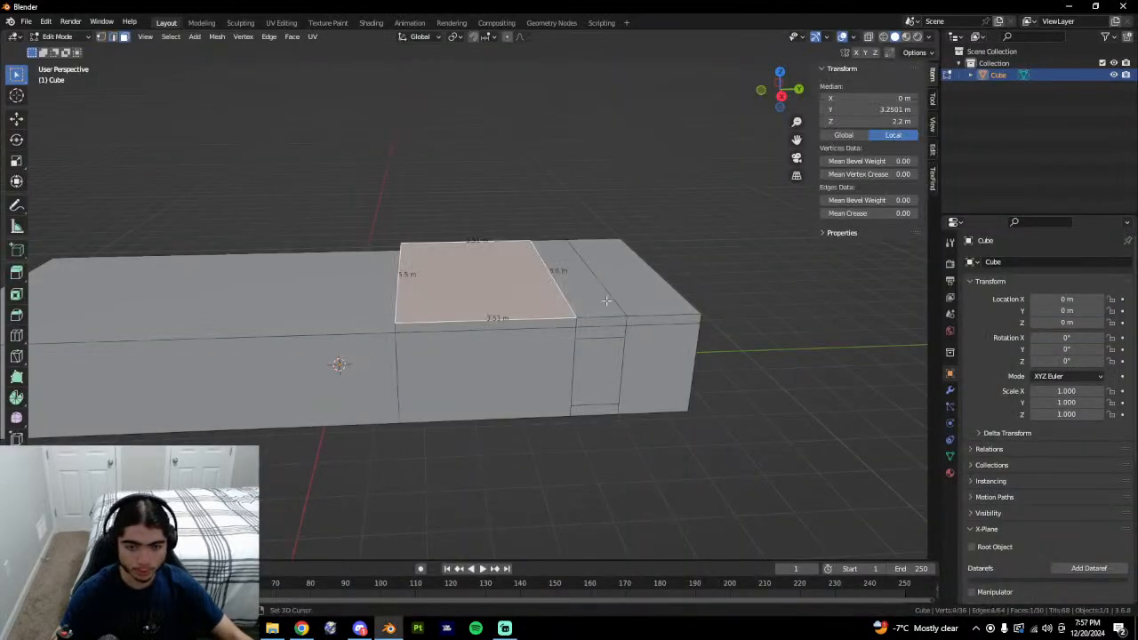
pyautogui.keyDown('shift'); pyautogui.click(553, 275); pyautogui.keyUp('shift')
pyautogui.moveTo(553, 276); pyautogui.dragTo(586, 338, button='middle')
pyautogui.write('e')
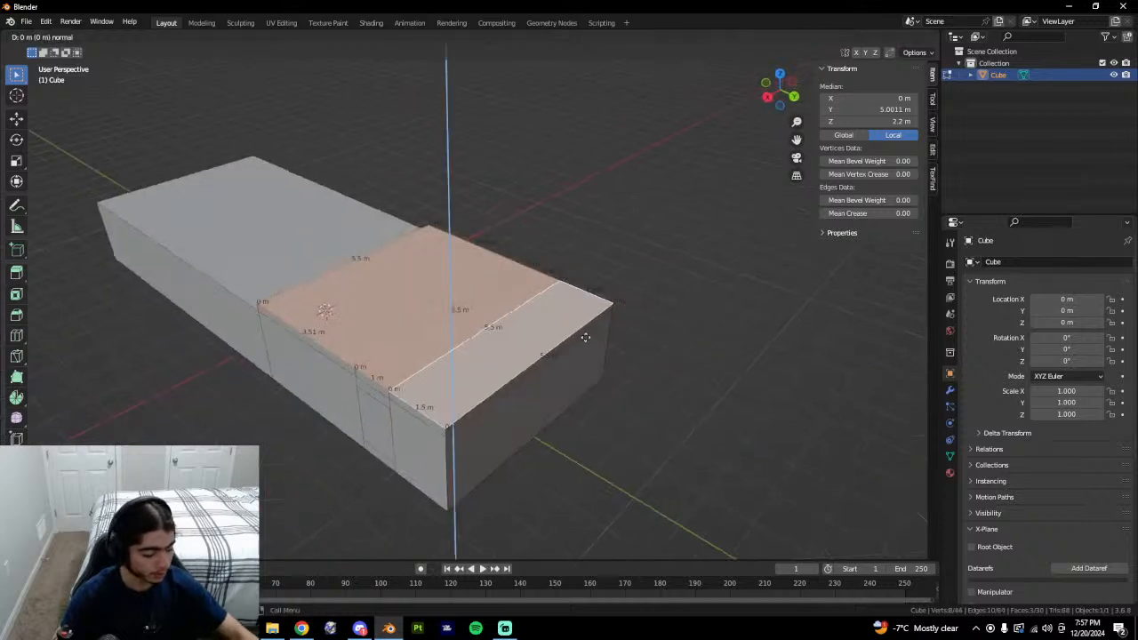
pyautogui.write('.8')
pyautogui.press('Return')
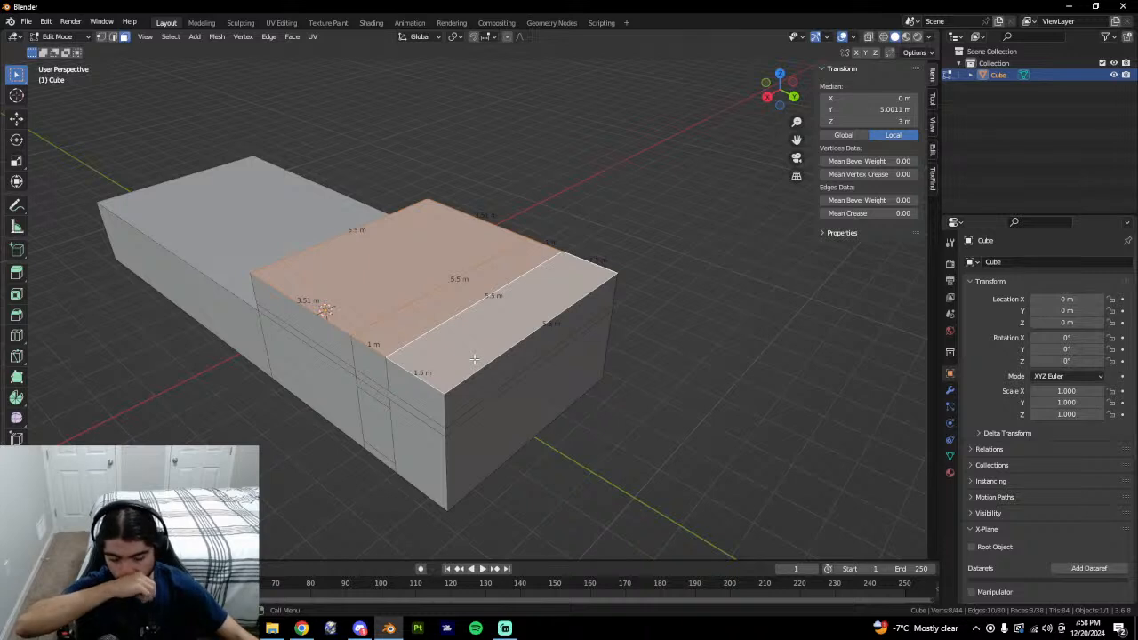
# Select the upper story's near-side wall faces and the thin strips below them.
pyautogui.keyDown('shift'); pyautogui.click(351, 357); pyautogui.keyUp('shift')
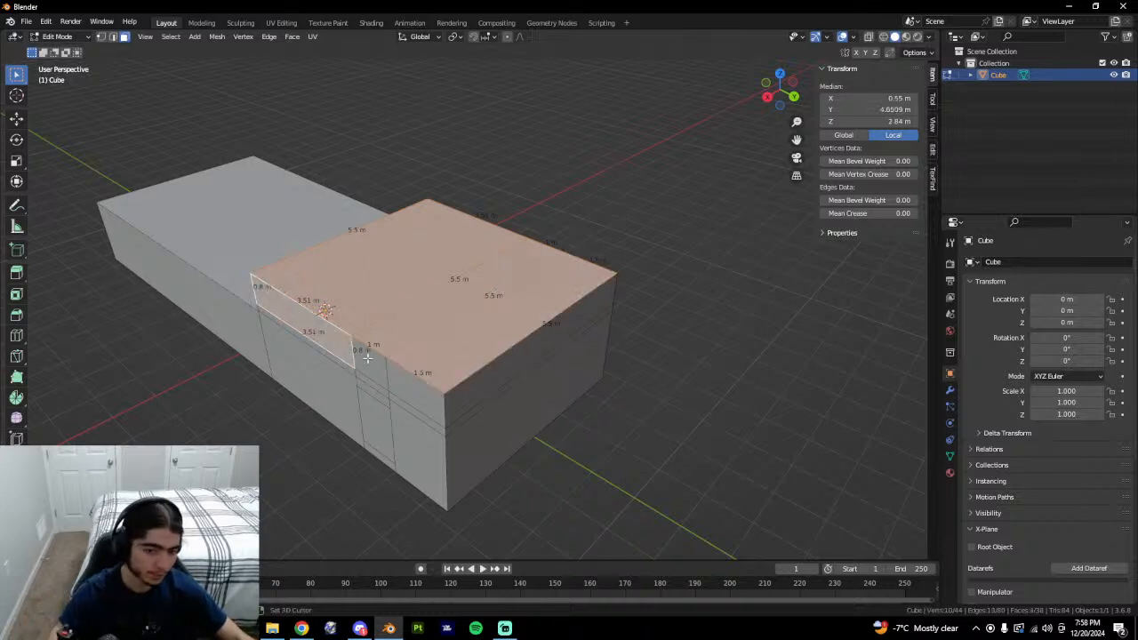
pyautogui.keyDown('shift'); pyautogui.click(369, 359); pyautogui.keyUp('shift')
pyautogui.click(398, 380)
pyautogui.keyDown('shift'); pyautogui.click(347, 361); pyautogui.keyUp('shift')
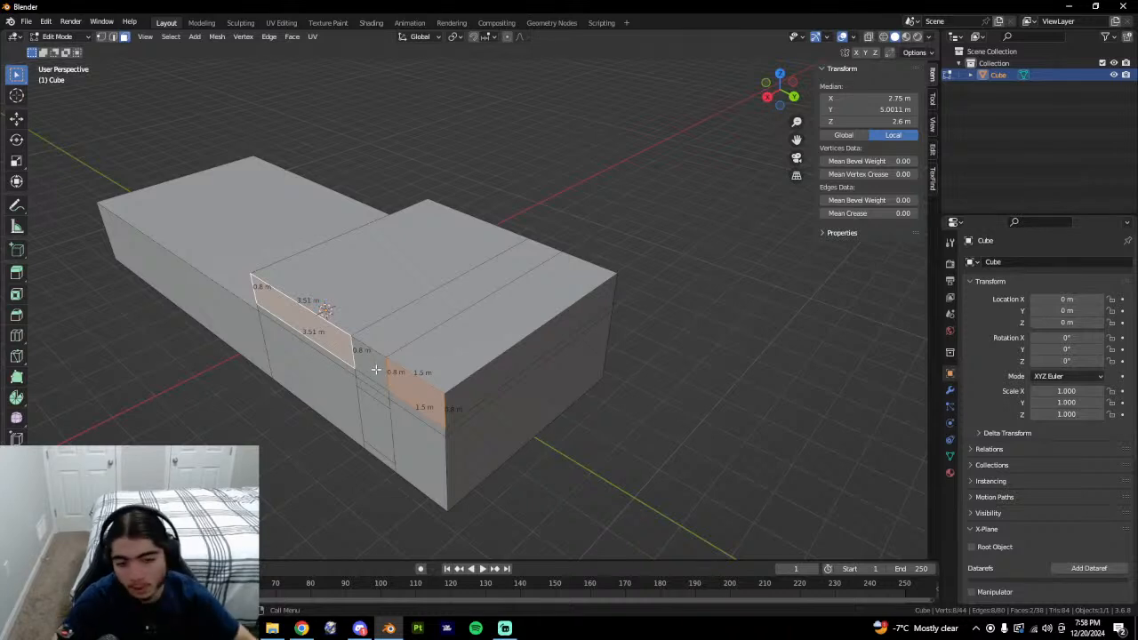
pyautogui.keyDown('shift'); pyautogui.click(377, 373); pyautogui.keyUp('shift')
pyautogui.keyDown('shift'); pyautogui.click(353, 374); pyautogui.keyUp('shift')
pyautogui.keyDown('shift'); pyautogui.click(374, 384); pyautogui.keyUp('shift')
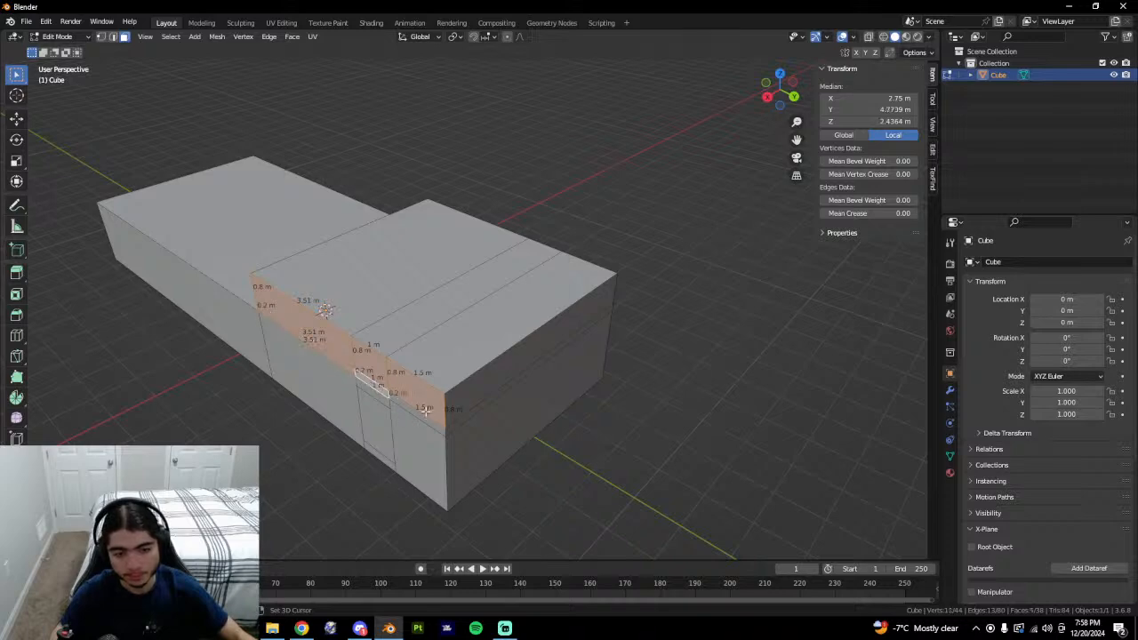
pyautogui.keyDown('shift'); pyautogui.click(427, 423); pyautogui.keyUp('shift')
pyautogui.keyDown('shift'); pyautogui.click(456, 408); pyautogui.keyUp('shift')
pyautogui.keyDown('shift'); pyautogui.click(488, 405); pyautogui.keyUp('shift')
# Add the upper story's far-side wall faces and thin strips to the selection.
pyautogui.moveTo(524, 358); pyautogui.dragTo(468, 415, button='middle')
pyautogui.keyDown('shift'); pyautogui.click(385, 327); pyautogui.keyUp('shift')
pyautogui.keyDown('shift'); pyautogui.click(419, 297); pyautogui.keyUp('shift')
pyautogui.keyDown('shift'); pyautogui.click(457, 270); pyautogui.keyUp('shift')
pyautogui.keyDown('shift'); pyautogui.click(456, 280); pyautogui.keyUp('shift')
pyautogui.keyDown('shift'); pyautogui.click(414, 313); pyautogui.keyUp('shift')
pyautogui.keyDown('shift'); pyautogui.click(393, 332); pyautogui.keyUp('shift')
# Try extruding the selected faces along their normals, then undo it.
pyautogui.hotkey('alt', 'e')
pyautogui.click(478, 379)
pyautogui.click(472, 381)
pyautogui.hotkey('ctrl', 'z')
# Apply all transforms to the box, then extrude the side faces outward along normals.
pyautogui.press('Tab')
pyautogui.hotkey('ctrl', 'a')
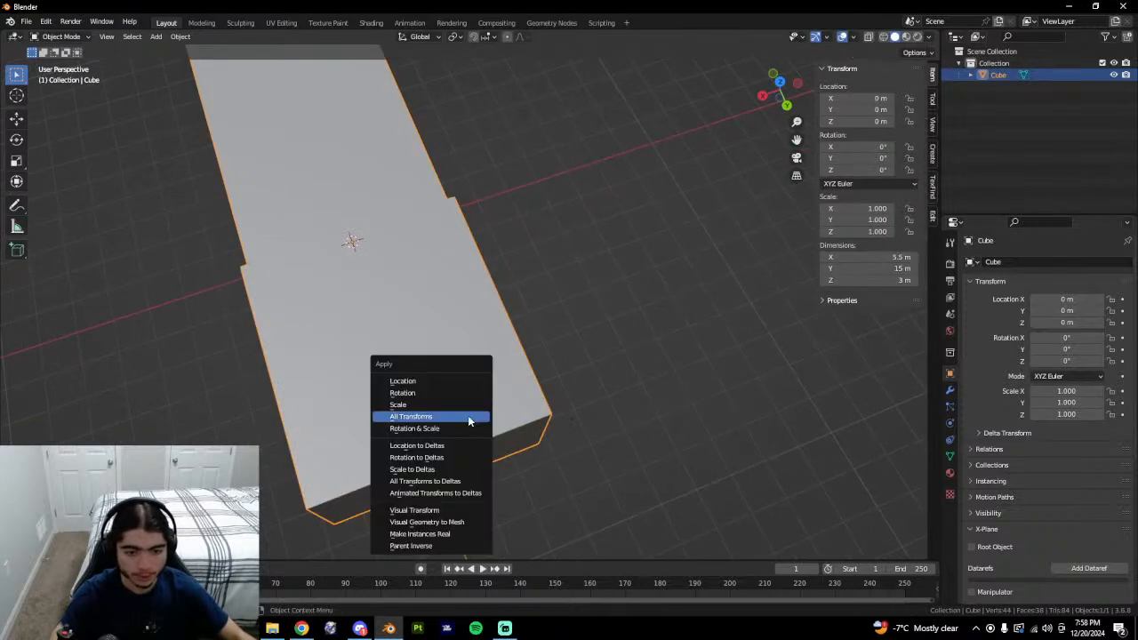
pyautogui.click(467, 415)
pyautogui.press('Tab')
pyautogui.hotkey('alt', 'e')
pyautogui.click(476, 412)
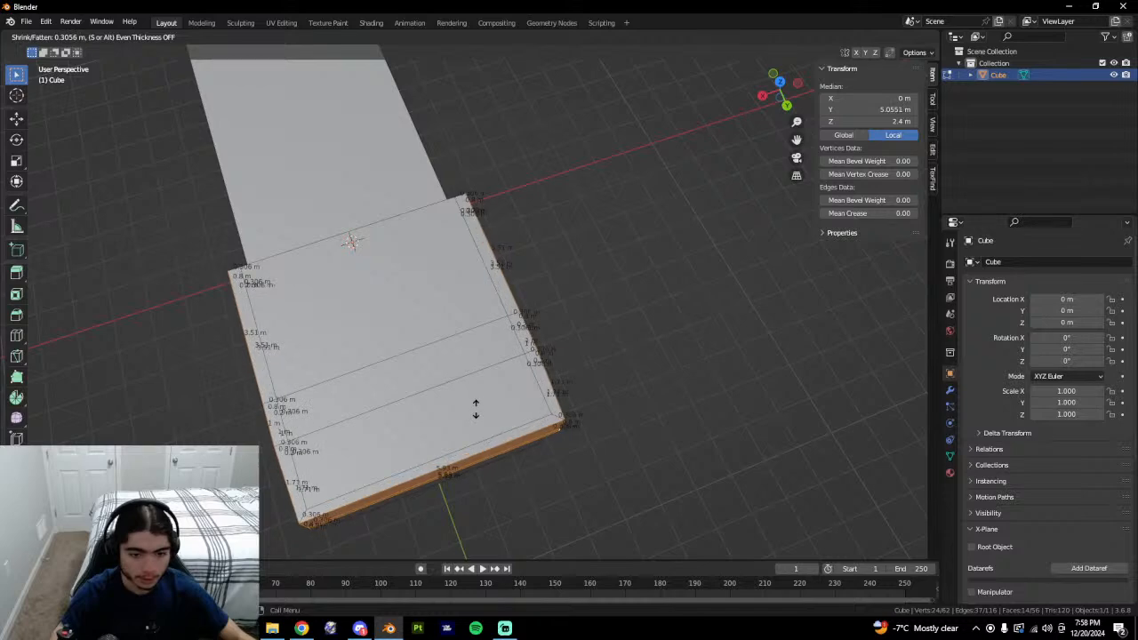
pyautogui.click(473, 414)
pyautogui.moveTo(473, 414); pyautogui.dragTo(273, 506, button='middle')
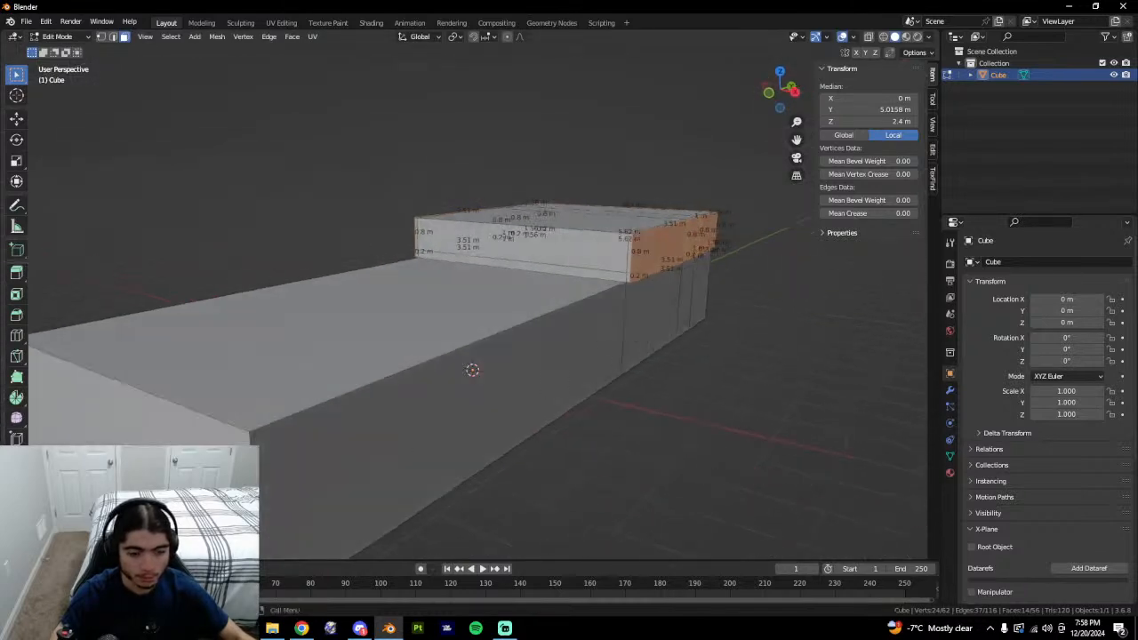
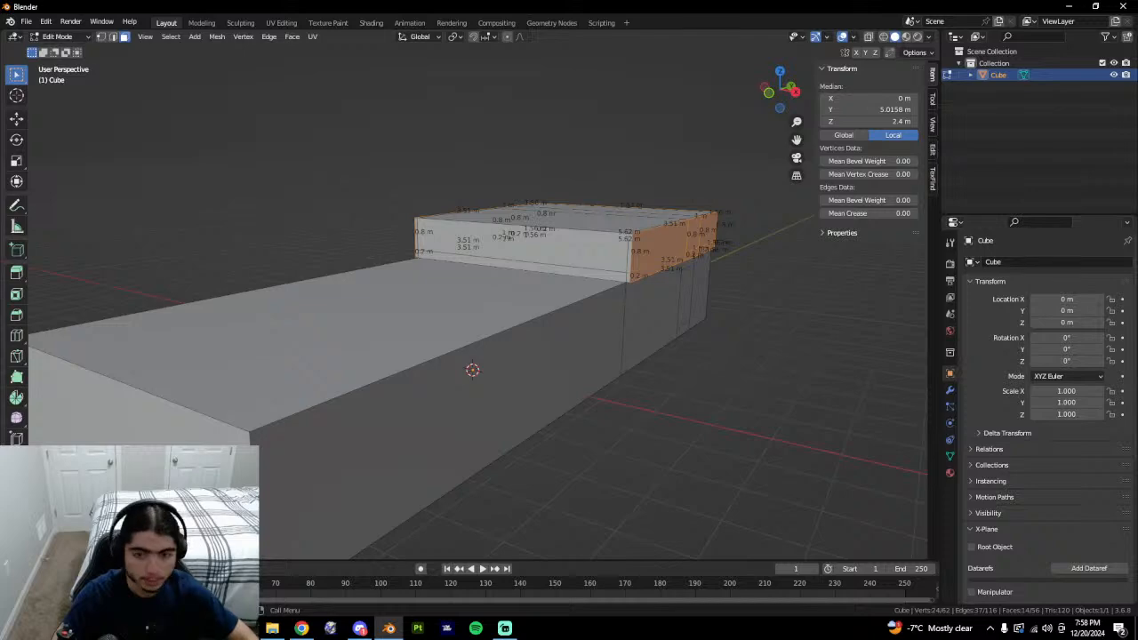
# Nudge the selected side faces slightly outward, then orbit to view the slab's side.
pyautogui.moveTo(178, 513); pyautogui.dragTo(182, 513)
pyautogui.moveTo(300, 448); pyautogui.dragTo(323, 276, button='middle')
pyautogui.scroll(4, 323, 276)
pyautogui.moveTo(160, 249); pyautogui.dragTo(499, 437, button='middle')
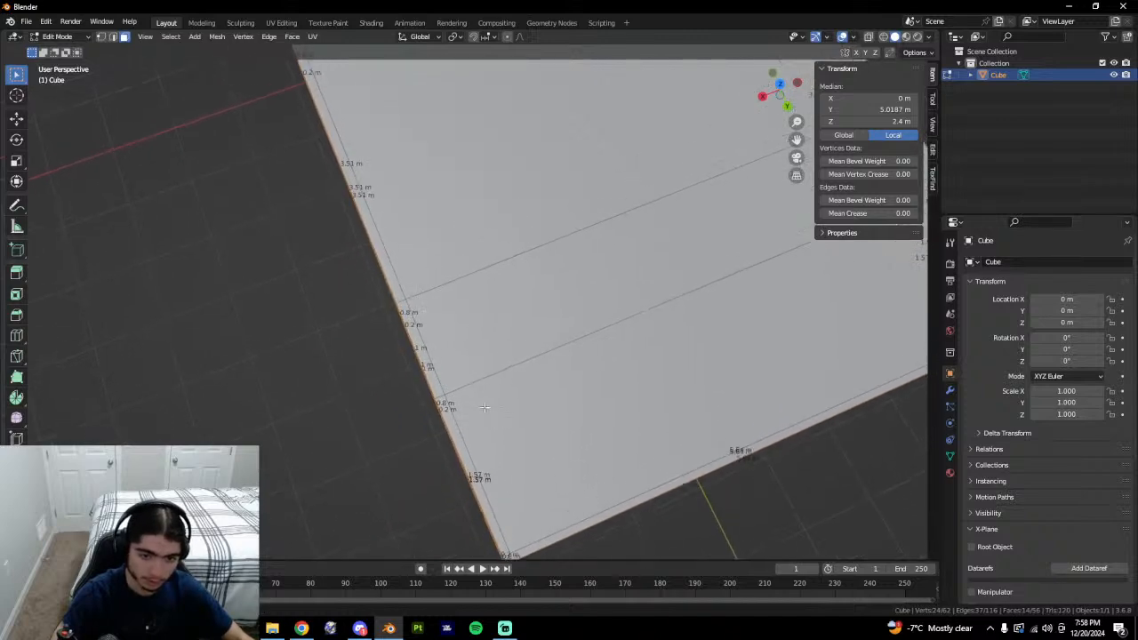
pyautogui.scroll(-2, 486, 417)
pyautogui.moveTo(75, 438); pyautogui.dragTo(73, 446, button='middle')
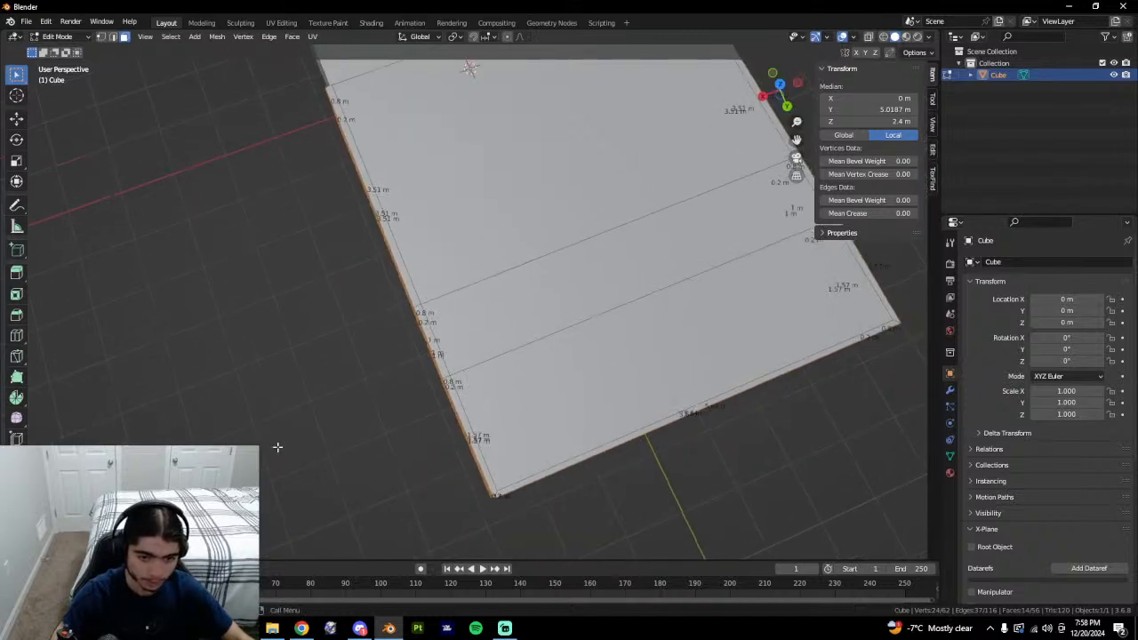
pyautogui.moveTo(277, 447); pyautogui.dragTo(510, 341, button='middle')
pyautogui.moveTo(627, 259); pyautogui.dragTo(294, 285, button='middle')
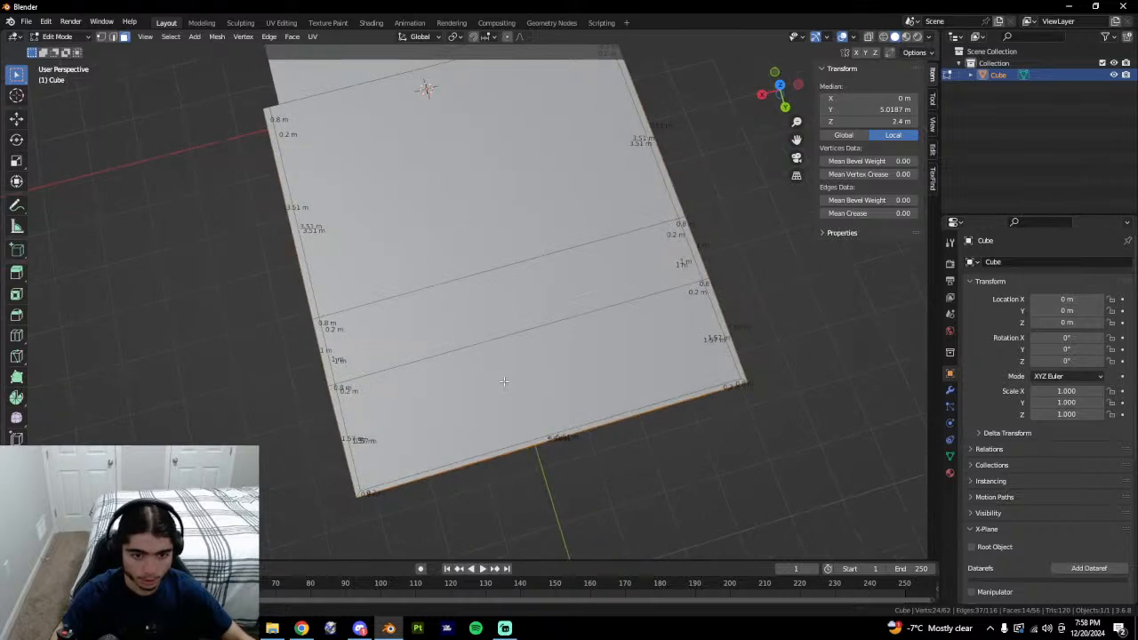
pyautogui.moveTo(274, 204); pyautogui.dragTo(336, 177, button='middle')
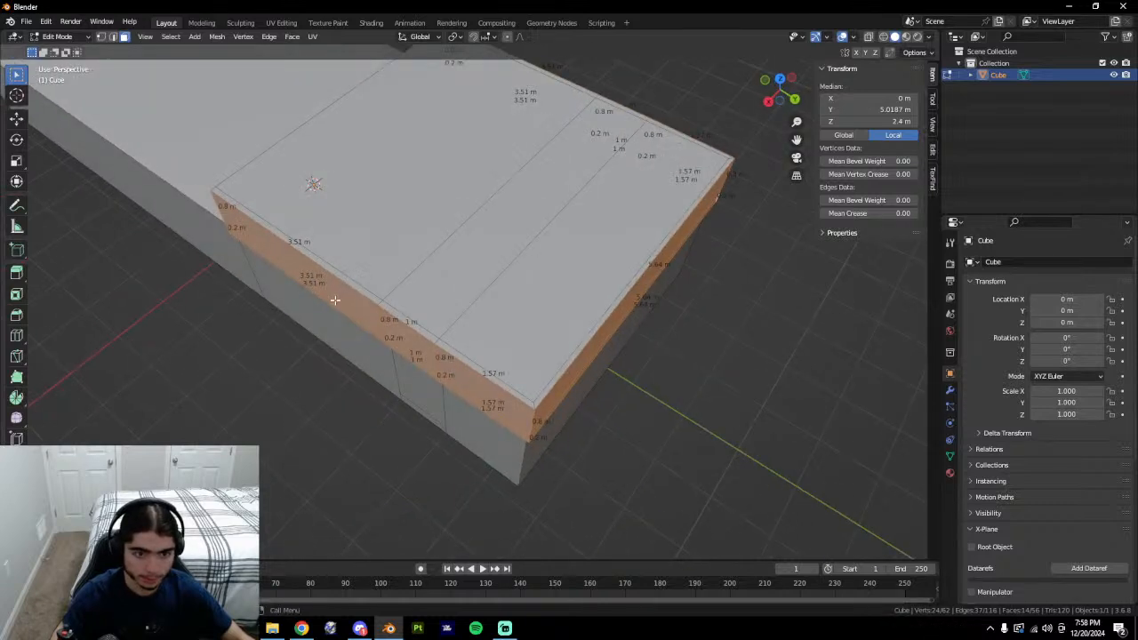
# Select the six side strip faces of the slab, including the 1.57 m face.
pyautogui.click(335, 302)
pyautogui.keyDown('shift'); pyautogui.click(381, 335); pyautogui.keyUp('shift')
pyautogui.click(372, 334)
pyautogui.keyDown('shift'); pyautogui.click(377, 321); pyautogui.keyUp('shift')
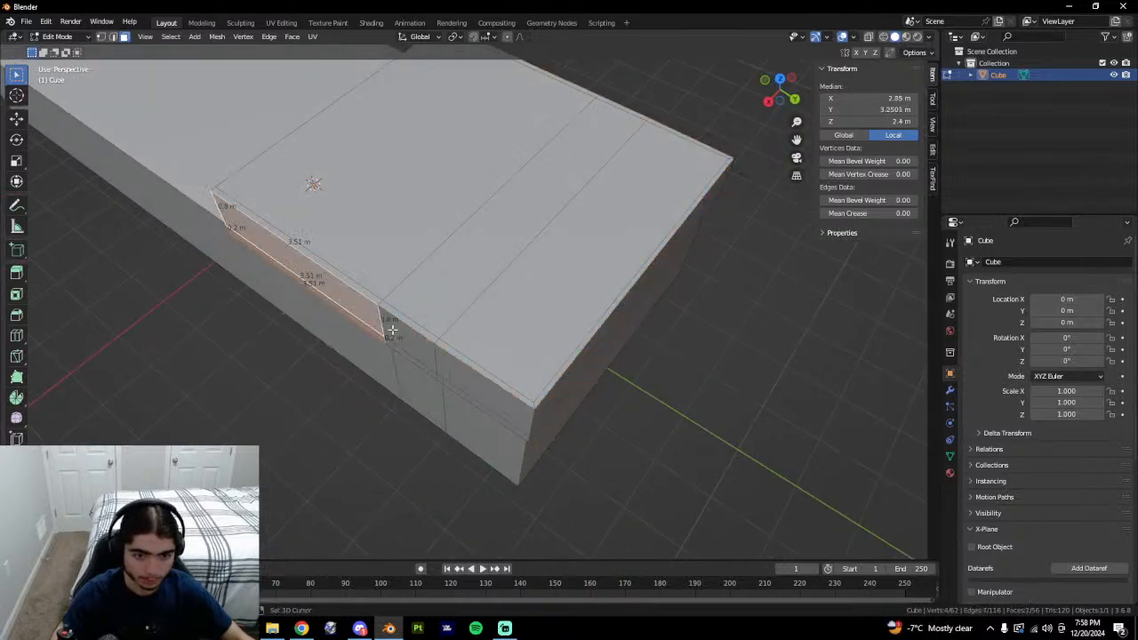
pyautogui.keyDown('shift'); pyautogui.click(394, 332); pyautogui.keyUp('shift')
pyautogui.keyDown('shift'); pyautogui.click(404, 354); pyautogui.keyUp('shift')
pyautogui.keyDown('shift'); pyautogui.click(466, 375); pyautogui.keyUp('shift')
pyautogui.keyDown('shift'); pyautogui.click(461, 392); pyautogui.keyUp('shift')
pyautogui.moveTo(545, 387)
pyautogui.mouseDown(button='middle')
pyautogui.moveTo(507, 402)
pyautogui.moveTo(553, 400)
pyautogui.mouseUp(button='middle')
# Scale the selected strip faces to 0 along X so they form one flat wall.
pyautogui.press('s')
pyautogui.press('x')
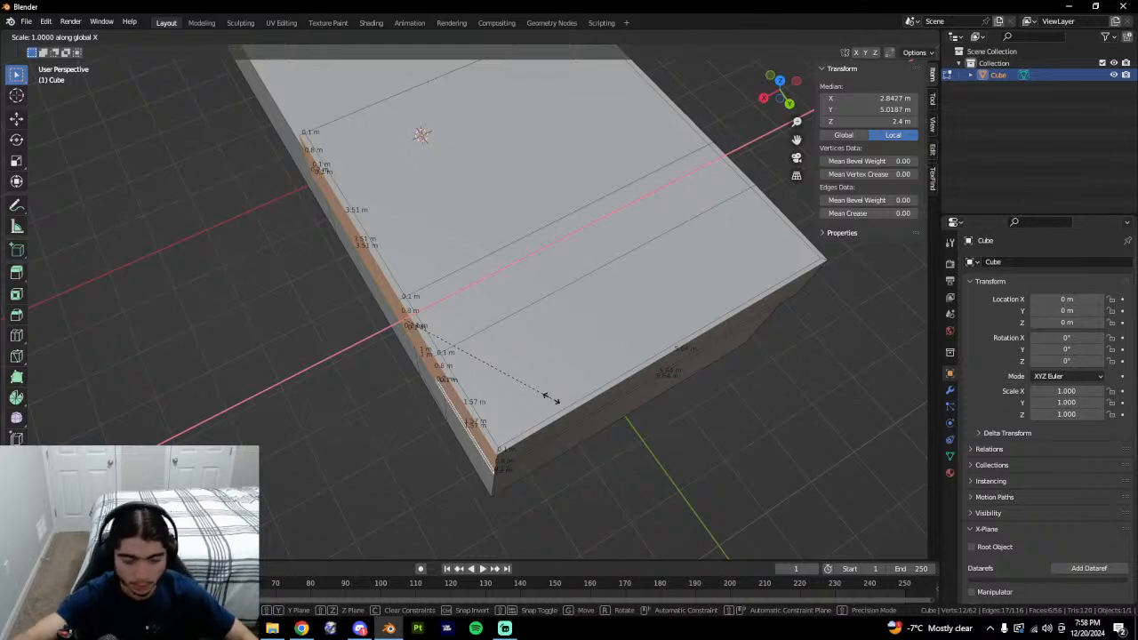
pyautogui.write('0')
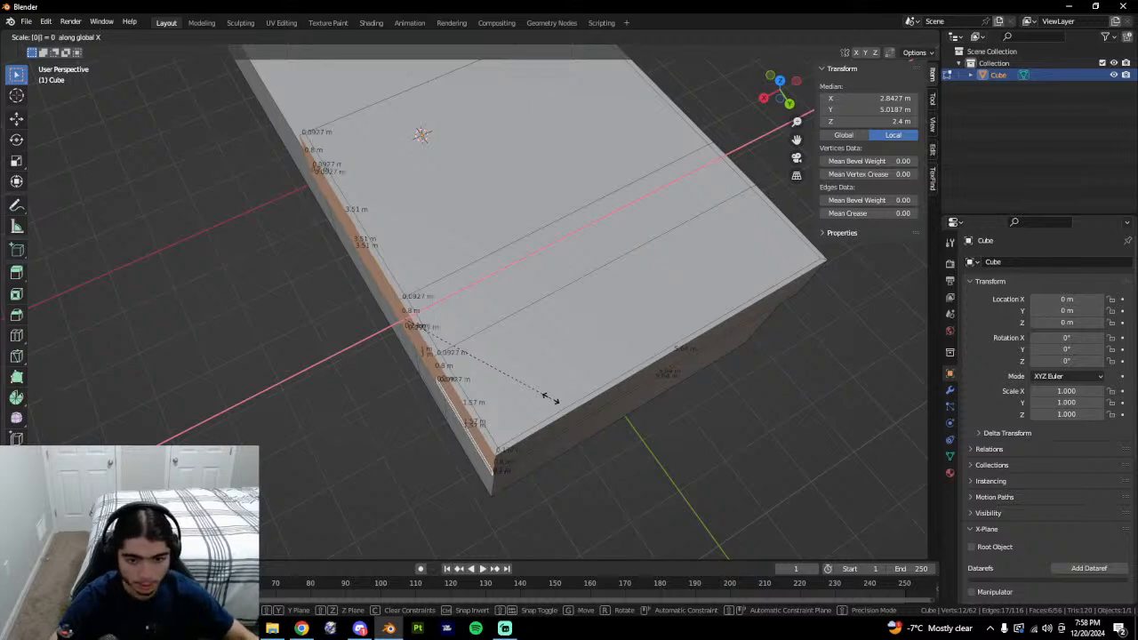
pyautogui.press('Return')
pyautogui.moveTo(375, 280); pyautogui.dragTo(369, 304, button='middle')
pyautogui.moveTo(597, 433); pyautogui.dragTo(338, 243, button='middle')
# Flatten the six near-wall faces along X by scaling them to 0 (sx0).
pyautogui.click(336, 244)
pyautogui.keyDown('shift'); pyautogui.click(314, 268); pyautogui.keyUp('shift')
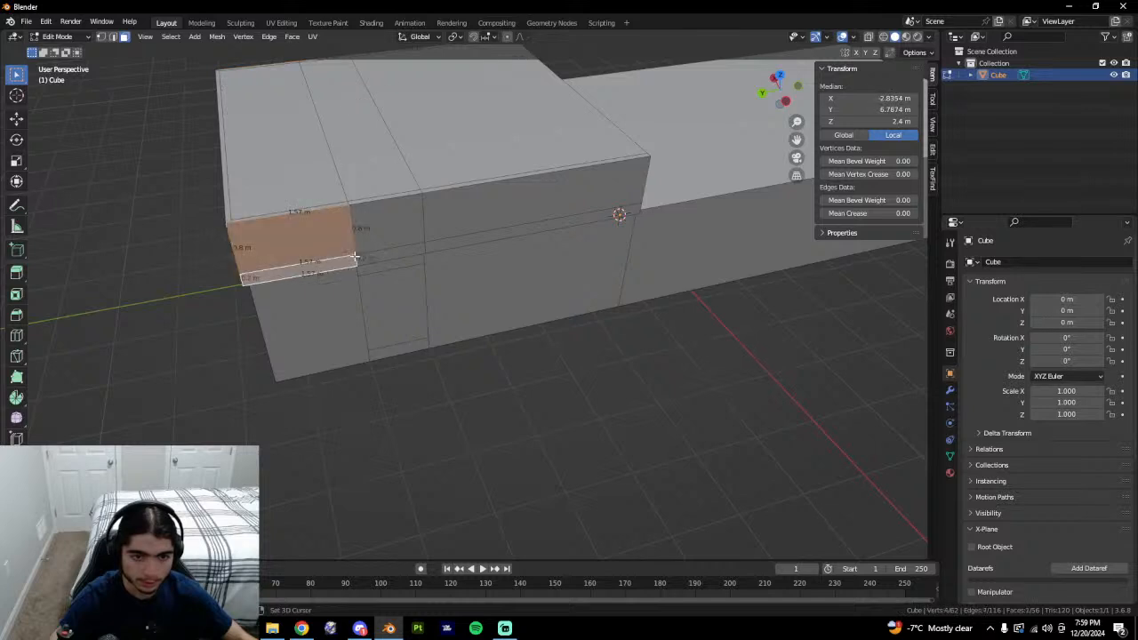
pyautogui.keyDown('shift'); pyautogui.click(384, 229); pyautogui.keyUp('shift')
pyautogui.keyDown('shift'); pyautogui.click(398, 254); pyautogui.keyUp('shift')
pyautogui.keyDown('shift'); pyautogui.click(447, 221); pyautogui.keyUp('shift')
pyautogui.keyDown('shift'); pyautogui.click(454, 242); pyautogui.keyUp('shift')
pyautogui.moveTo(455, 245); pyautogui.dragTo(612, 293, button='middle')
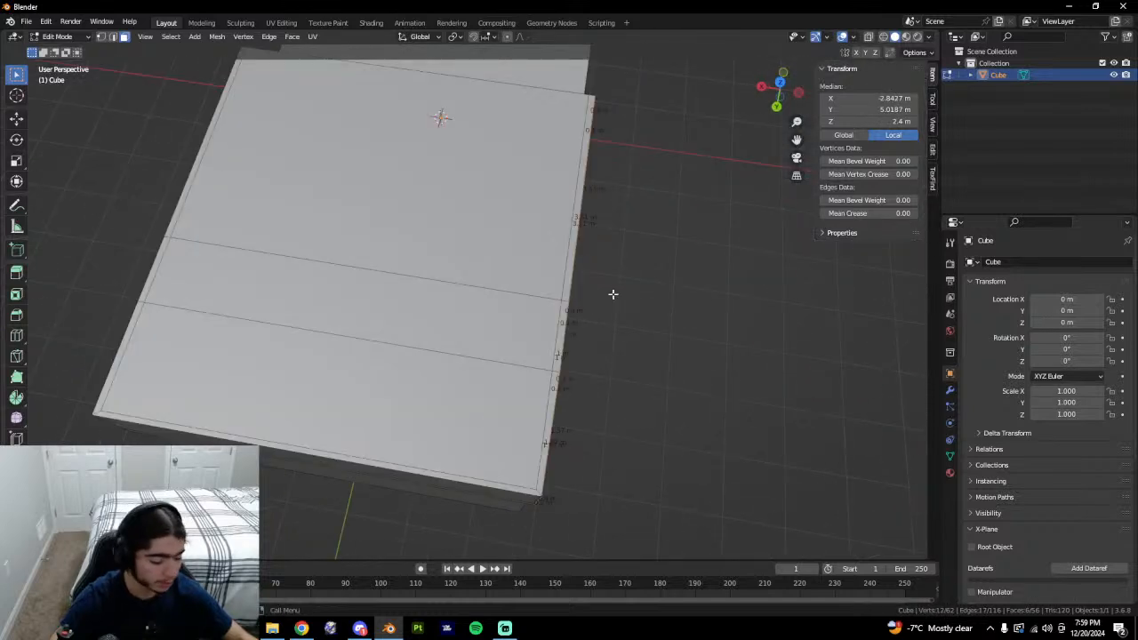
pyautogui.write('sx0')
pyautogui.press('Return')
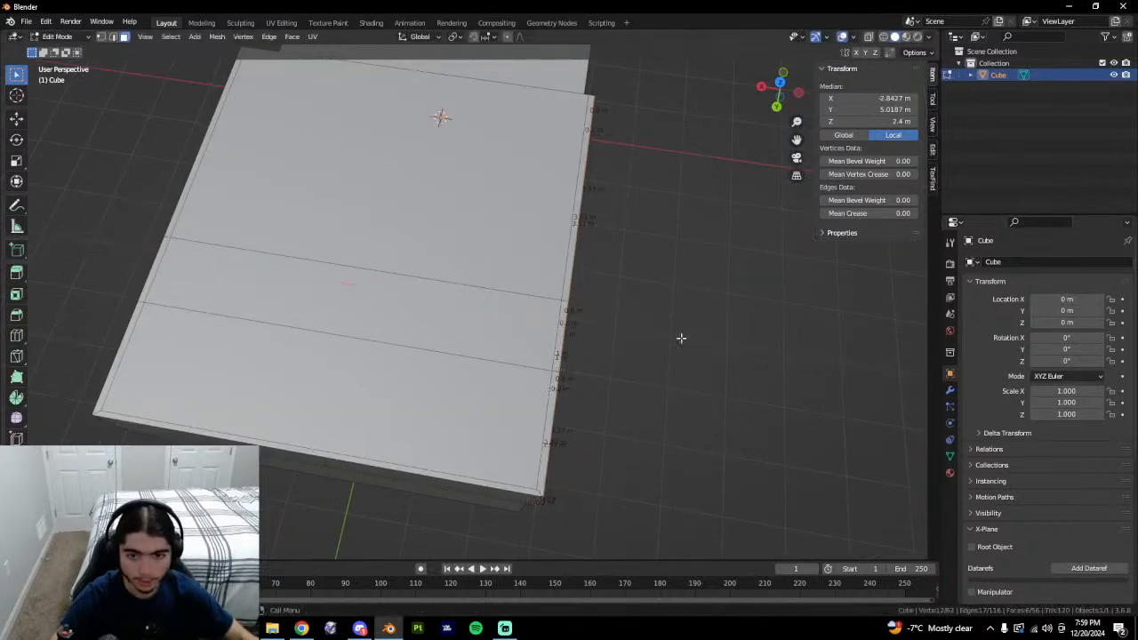
# Flatten the front face and the narrow strip below it along Y.
pyautogui.moveTo(681, 338); pyautogui.dragTo(528, 302, button='middle')
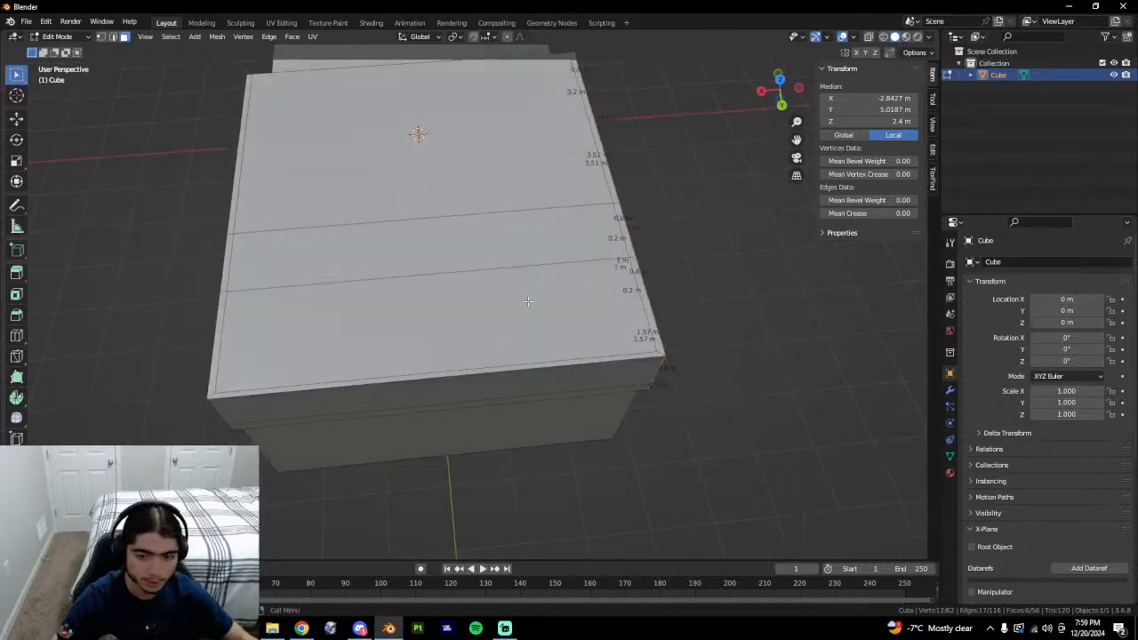
pyautogui.click(422, 398)
pyautogui.keyDown('shift'); pyautogui.click(391, 413); pyautogui.keyUp('shift')
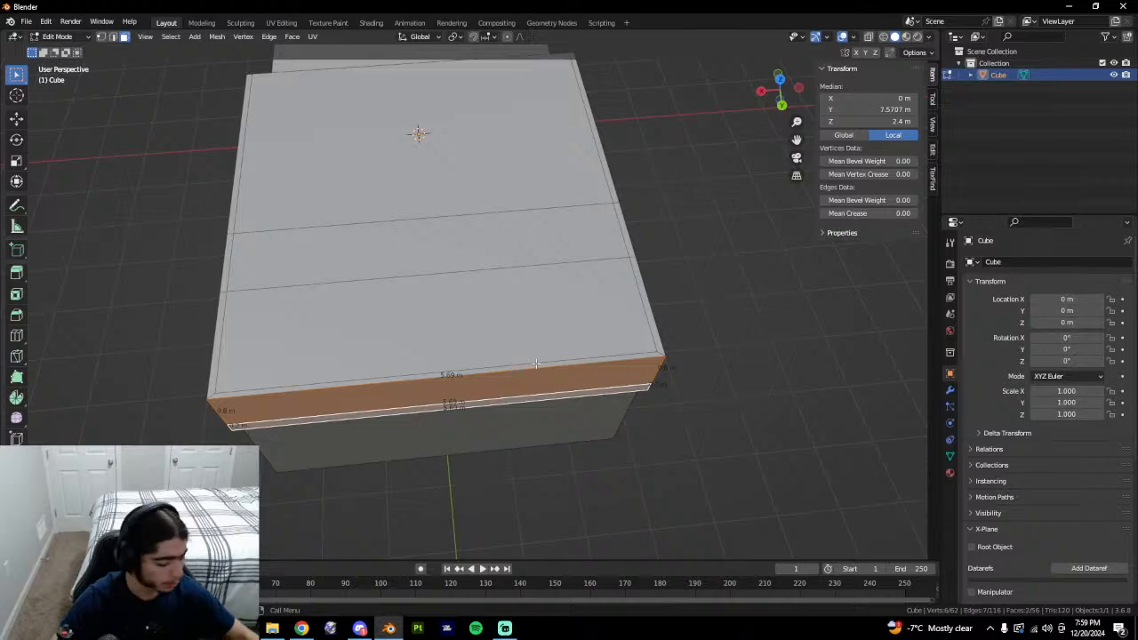
pyautogui.press('s')
pyautogui.press('y')
pyautogui.press('Return')
# Clear the selection and pick the long strip face along the bottom.
pyautogui.moveTo(534, 365); pyautogui.dragTo(678, 477, button='middle')
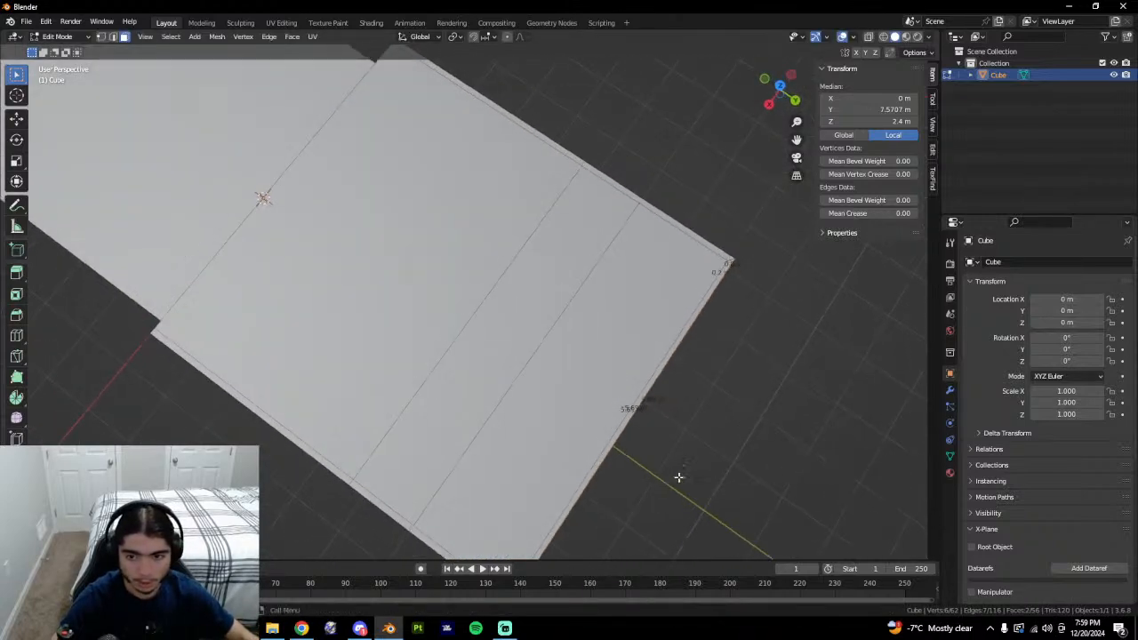
pyautogui.hotkey('alt', 'a')
pyautogui.moveTo(780, 426); pyautogui.dragTo(650, 365, button='middle')
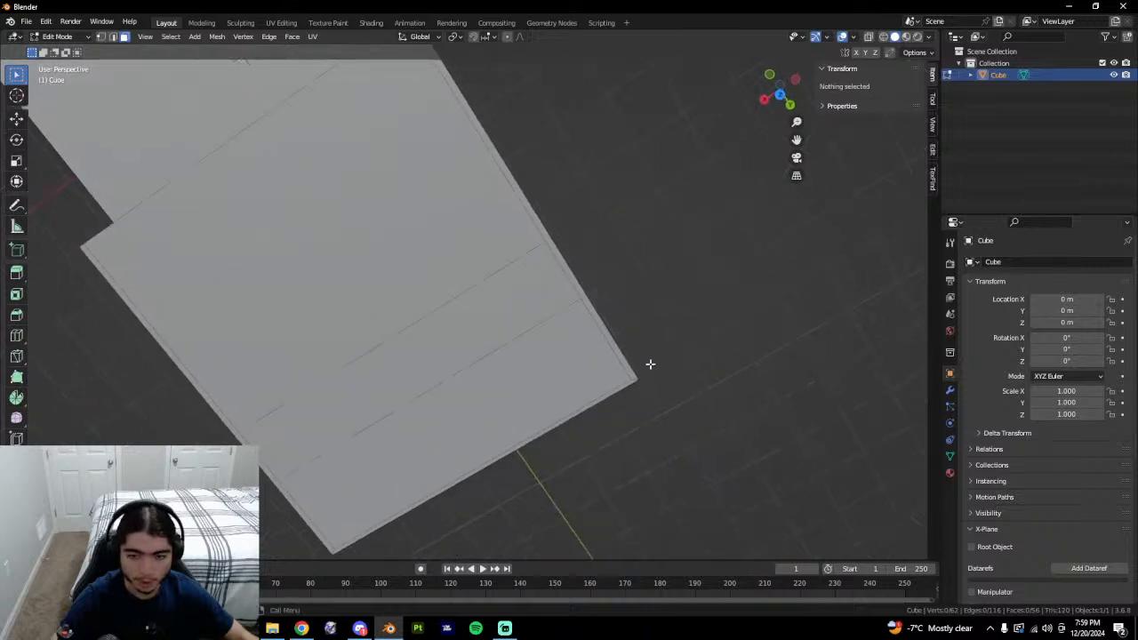
pyautogui.click(624, 362)
pyautogui.scroll(2, 600, 311)
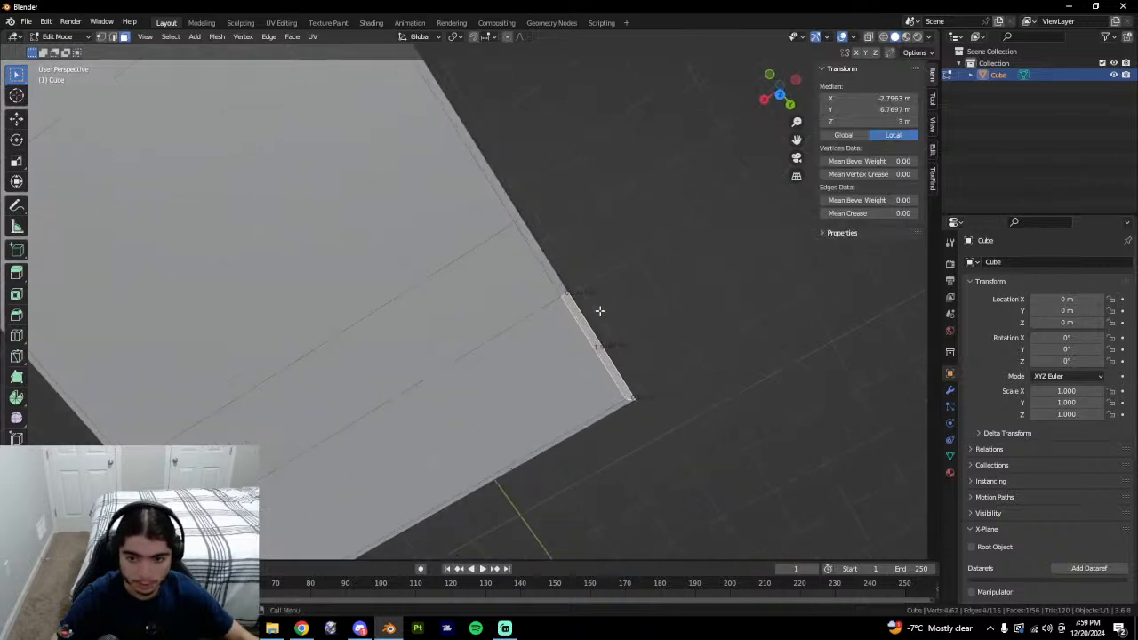
pyautogui.click(617, 408)
pyautogui.keyDown('shift'); pyautogui.moveTo(539, 472); pyautogui.dragTo(580, 322, button='middle'); pyautogui.keyUp('shift')
# Try a centred loop cut across the box, then undo it and deselect.
pyautogui.hotkey('ctrl', 'r')
pyautogui.click(499, 218)
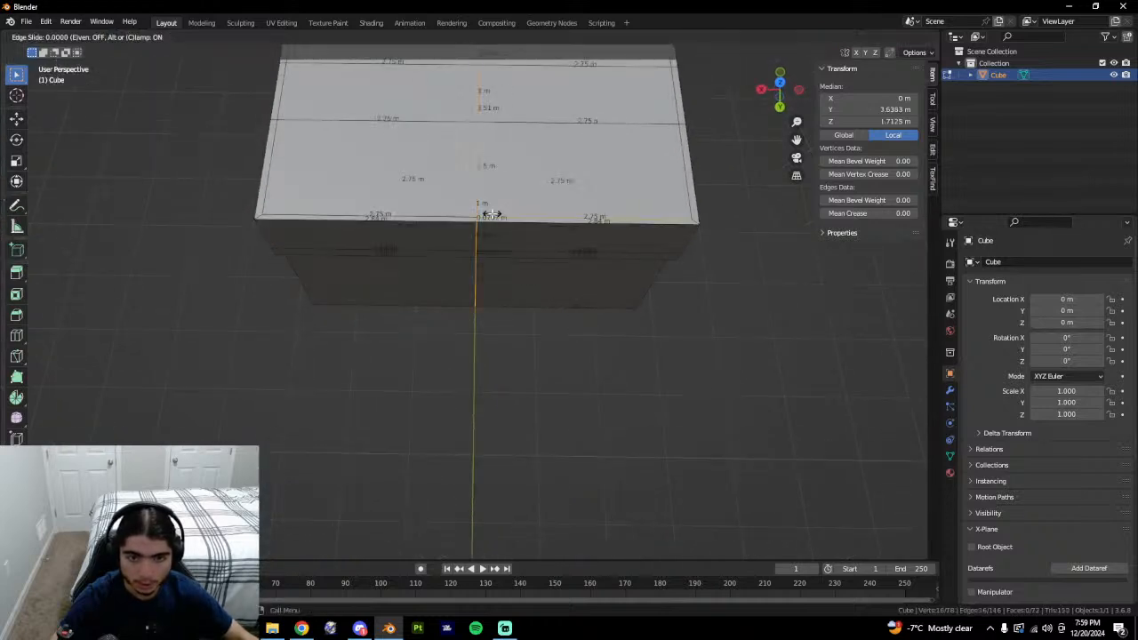
pyautogui.rightClick(516, 225)
pyautogui.hotkey('ctrl', 'z')
pyautogui.click(517, 349)
pyautogui.moveTo(509, 353); pyautogui.dragTo(667, 450, button='middle')
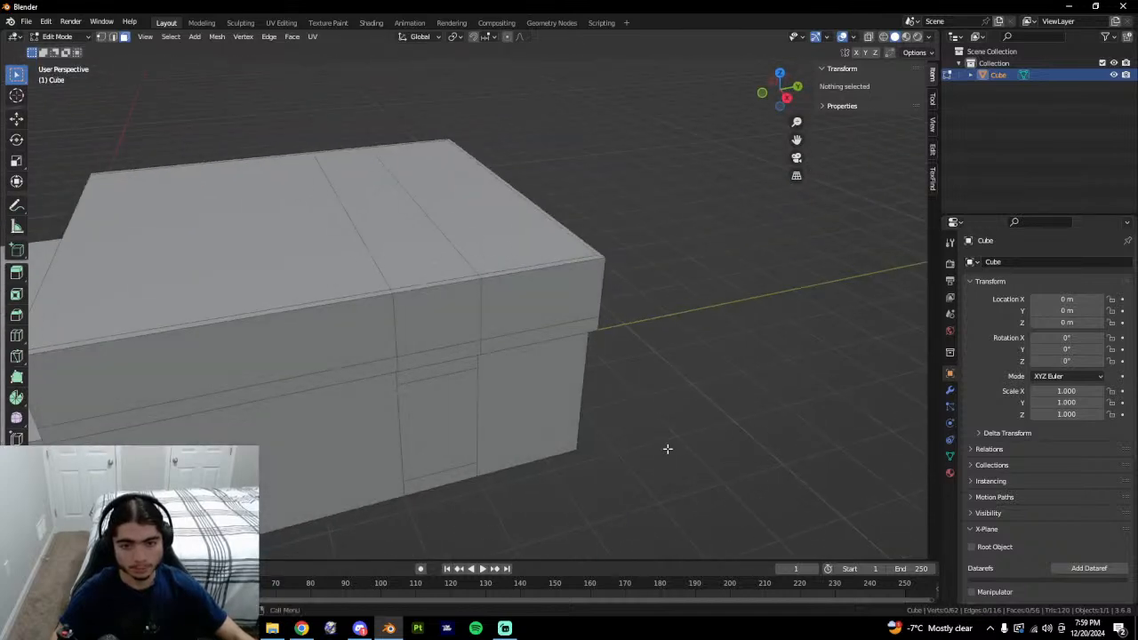
# In edge mode, select the top rim edges, including the 1.57 m, 1 m and 1.51 m edges.
pyautogui.moveTo(544, 258); pyautogui.dragTo(464, 299, button='middle')
pyautogui.keyDown('shift'); pyautogui.moveTo(594, 325); pyautogui.dragTo(512, 311, button='middle'); pyautogui.keyUp('shift')
pyautogui.press('2')
pyautogui.click(369, 217)
pyautogui.keyDown('shift'); pyautogui.click(286, 201); pyautogui.keyUp('shift')
pyautogui.keyDown('shift'); pyautogui.click(230, 191); pyautogui.keyUp('shift')
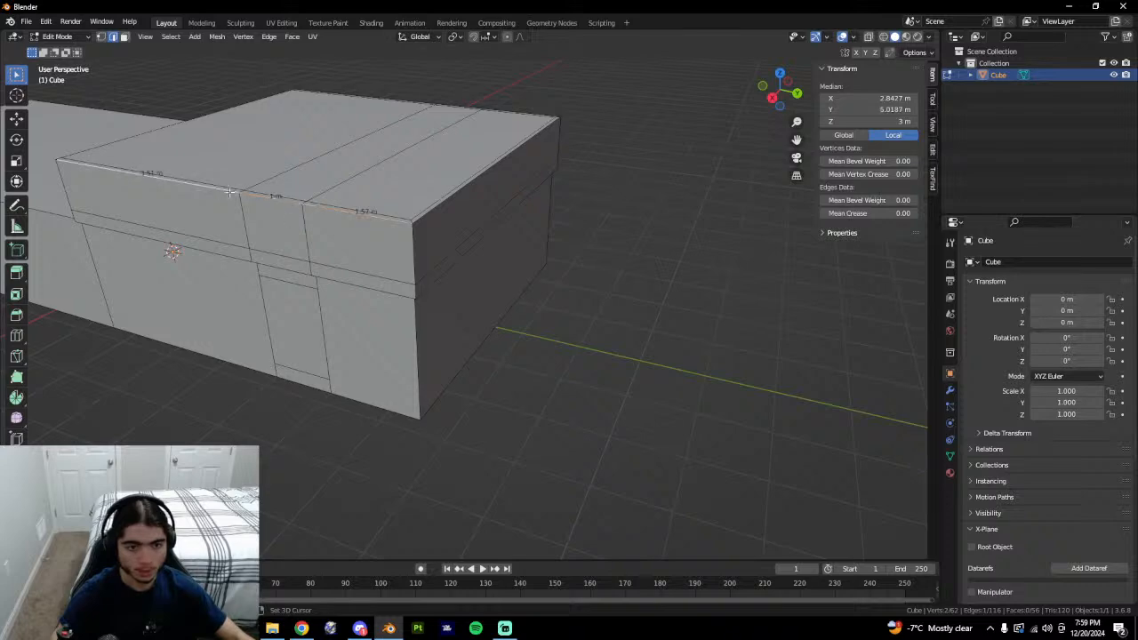
pyautogui.keyDown('shift'); pyautogui.click(437, 211); pyautogui.keyUp('shift')
pyautogui.moveTo(525, 218); pyautogui.dragTo(473, 252, button='middle')
pyautogui.keyDown('shift'); pyautogui.click(310, 325); pyautogui.keyUp('shift')
pyautogui.keyDown('shift'); pyautogui.click(390, 289); pyautogui.keyUp('shift')
# Edge-slide the selected rim edges down the walls.
pyautogui.press('g')
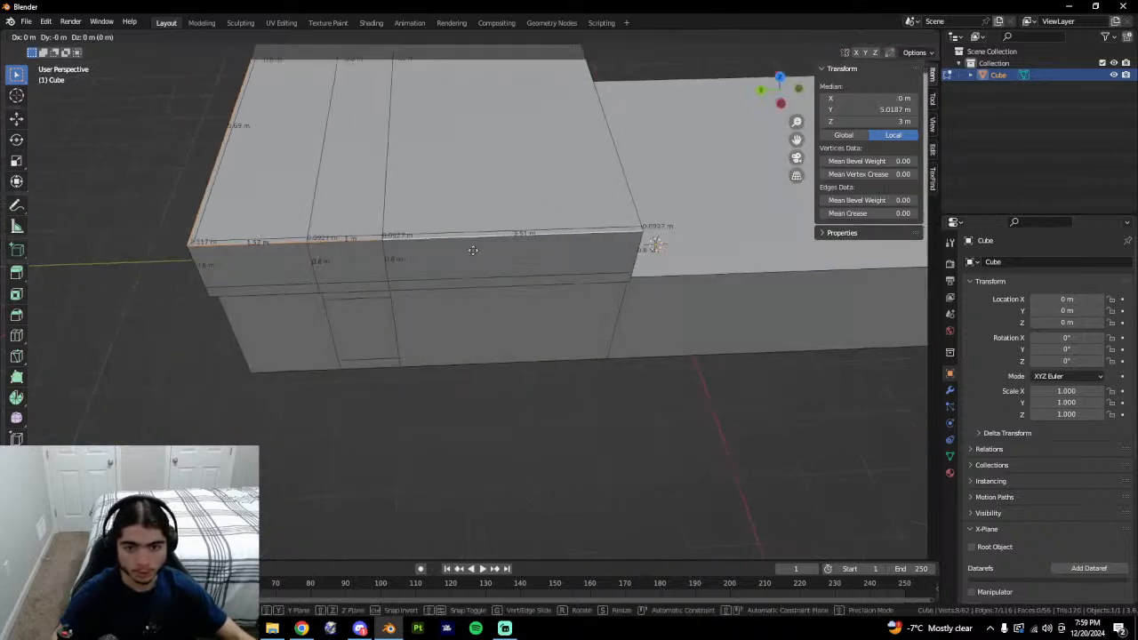
pyautogui.press('z')
pyautogui.press('g')
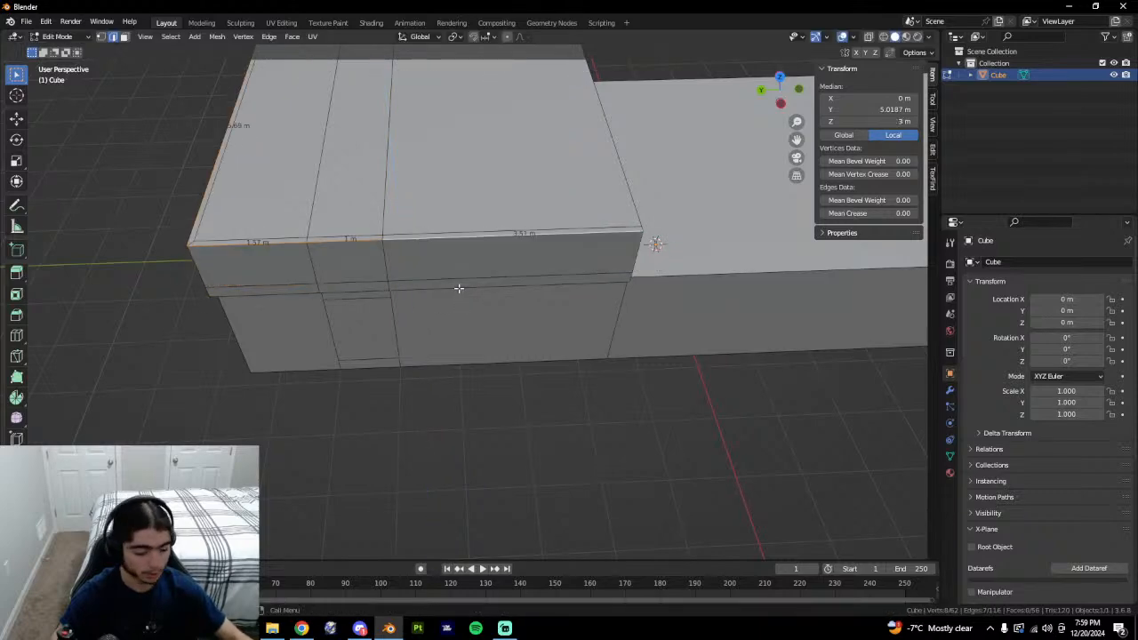
pyautogui.click(416, 360)
pyautogui.moveTo(419, 362); pyautogui.dragTo(486, 328, button='middle')
# Merge the whole mesh's vertices by distance, removing 8 duplicates.
pyautogui.press('a')
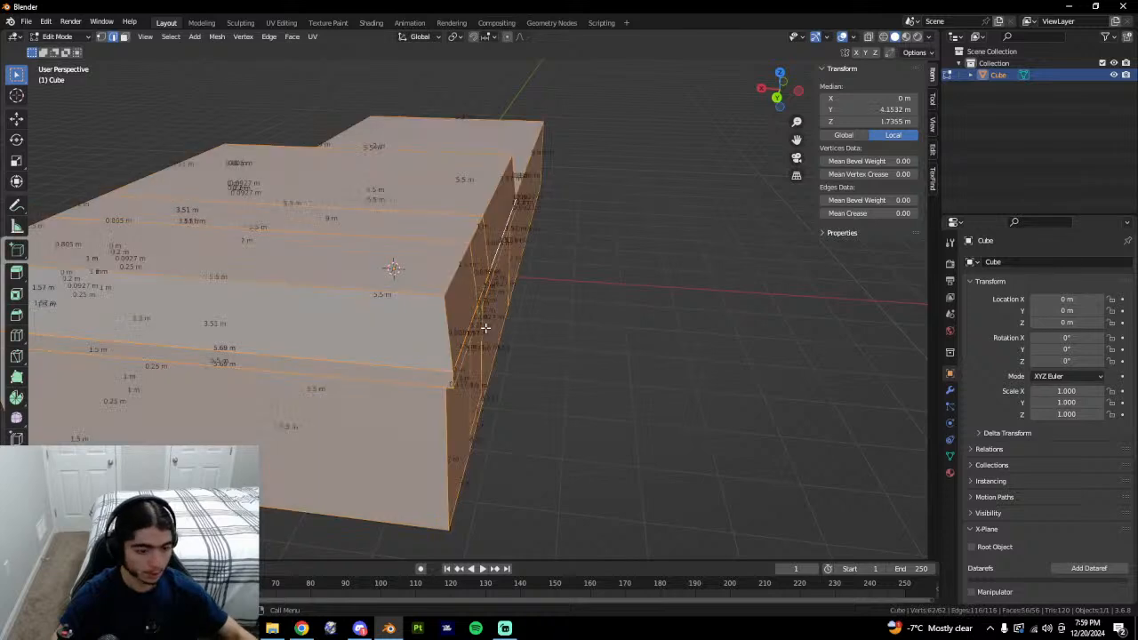
pyautogui.press('m')
pyautogui.click(475, 371)
pyautogui.click(663, 426)
# In face mode, select the top faces of the block.
pyautogui.moveTo(422, 318); pyautogui.dragTo(484, 348, button='middle')
pyautogui.press('3')
pyautogui.click(472, 317)
pyautogui.keyDown('shift'); pyautogui.click(454, 266); pyautogui.keyUp('shift')
pyautogui.keyDown('shift'); pyautogui.click(441, 227); pyautogui.keyUp('shift')
pyautogui.moveTo(441, 228); pyautogui.dragTo(693, 369, button='middle')
# Scale the top faces by 12, undo, then shrink them to about 0.692.
pyautogui.write('s12')
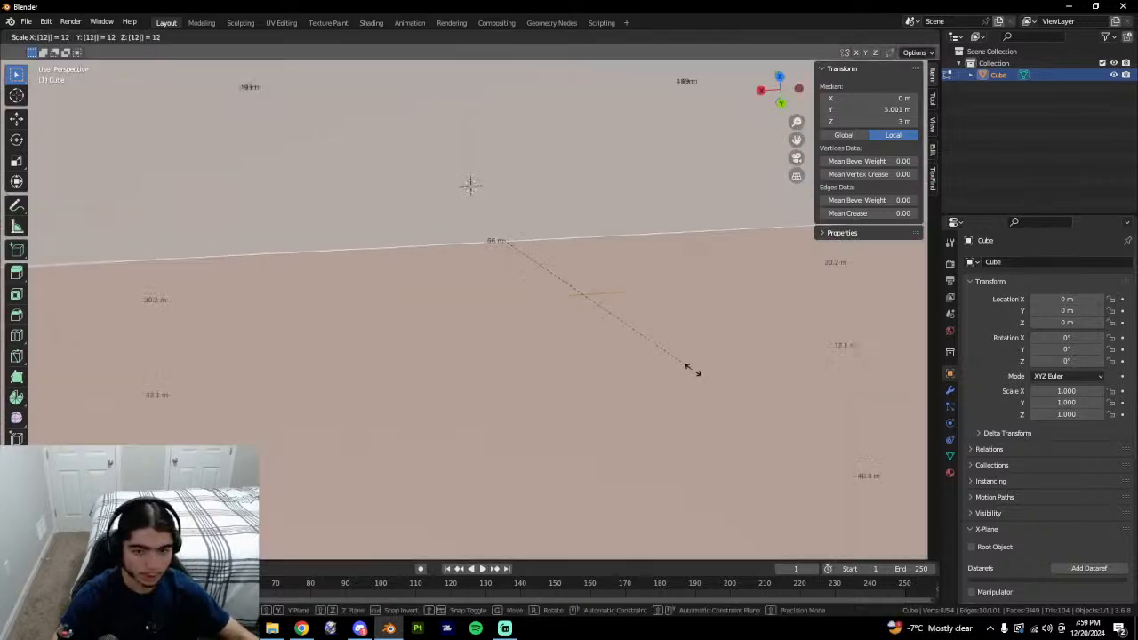
pyautogui.press('Return')
pyautogui.hotkey('ctrl', 'z')
pyautogui.press('s')
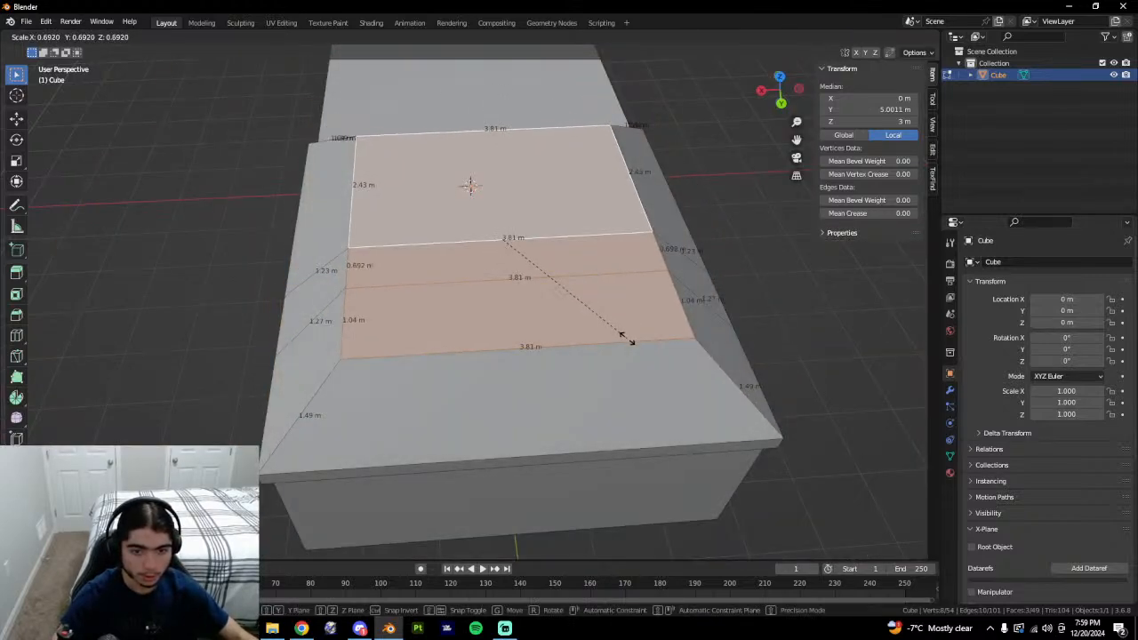
pyautogui.click(607, 328)
pyautogui.moveTo(587, 329); pyautogui.dragTo(656, 288, button='middle')
# Compare the tapered roof against the Google Earth tower reference.
pyautogui.hotkey('alt', 'Tab')
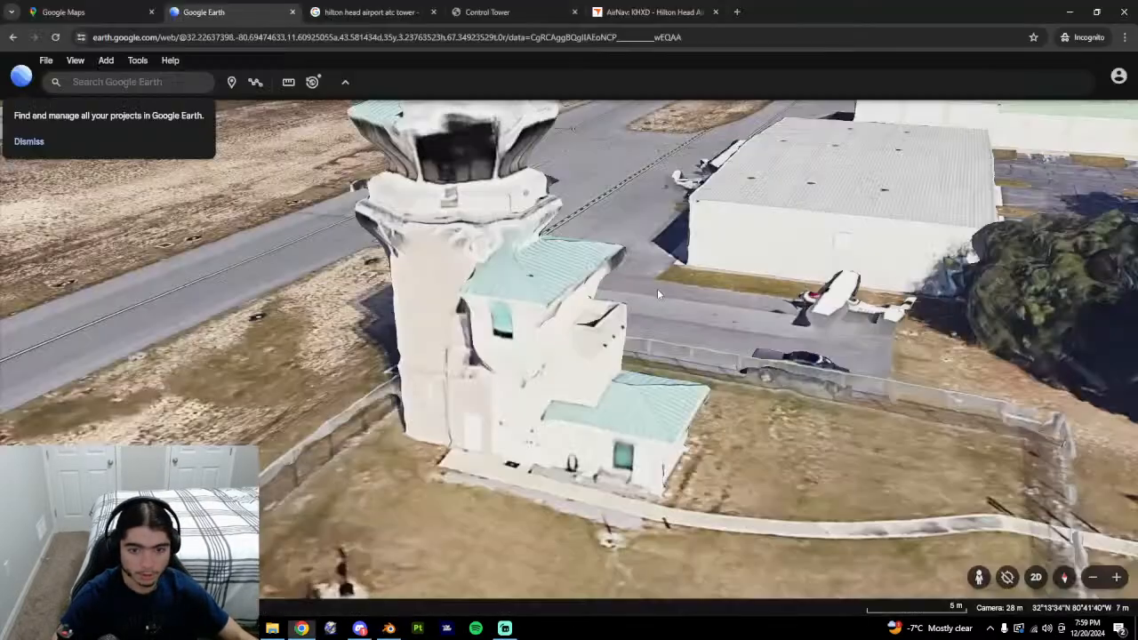
pyautogui.hotkey('alt', 'Tab')
pyautogui.moveTo(648, 412); pyautogui.dragTo(627, 433, button='middle')
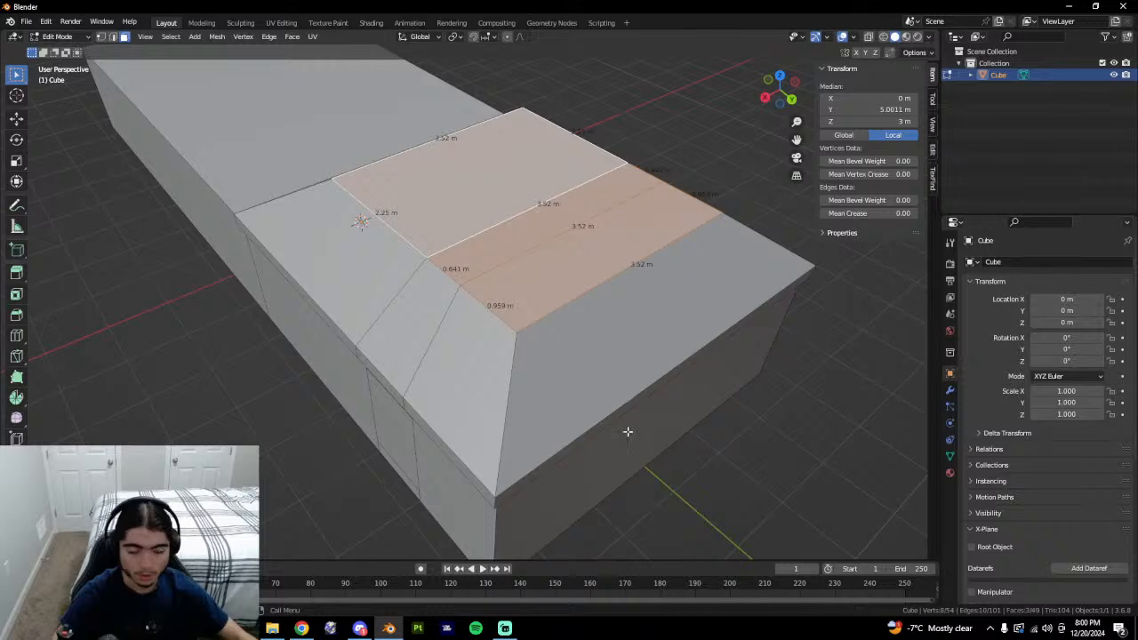
pyautogui.hotkey('alt', 'Tab')
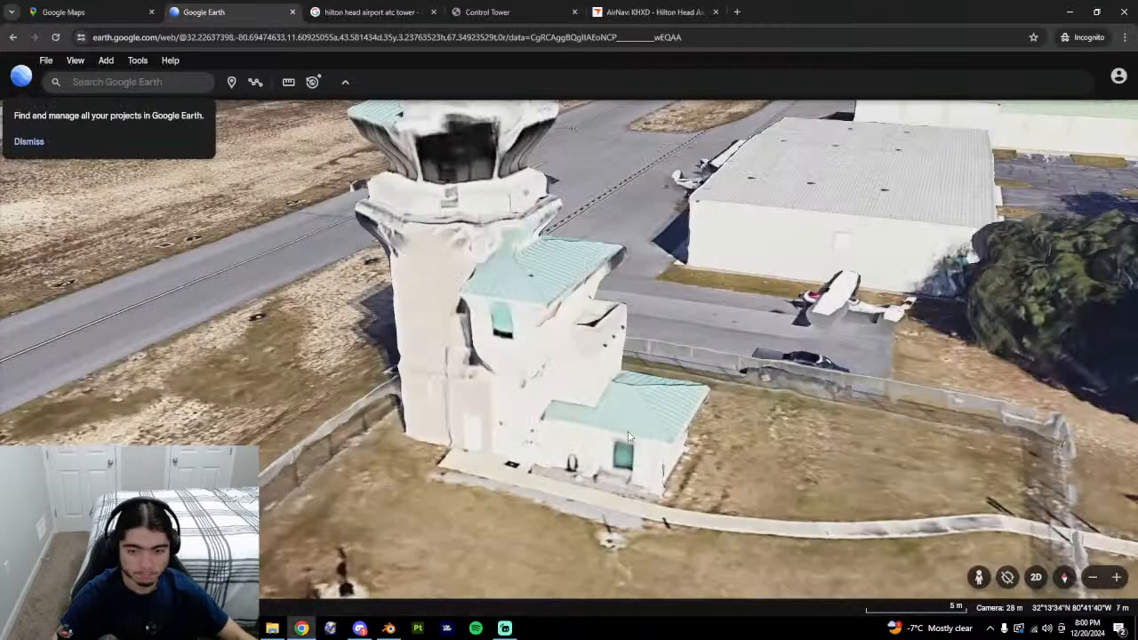
pyautogui.hotkey('alt', 'Tab')
pyautogui.hotkey('alt', 'Tab')
pyautogui.hotkey('alt', 'Tab')
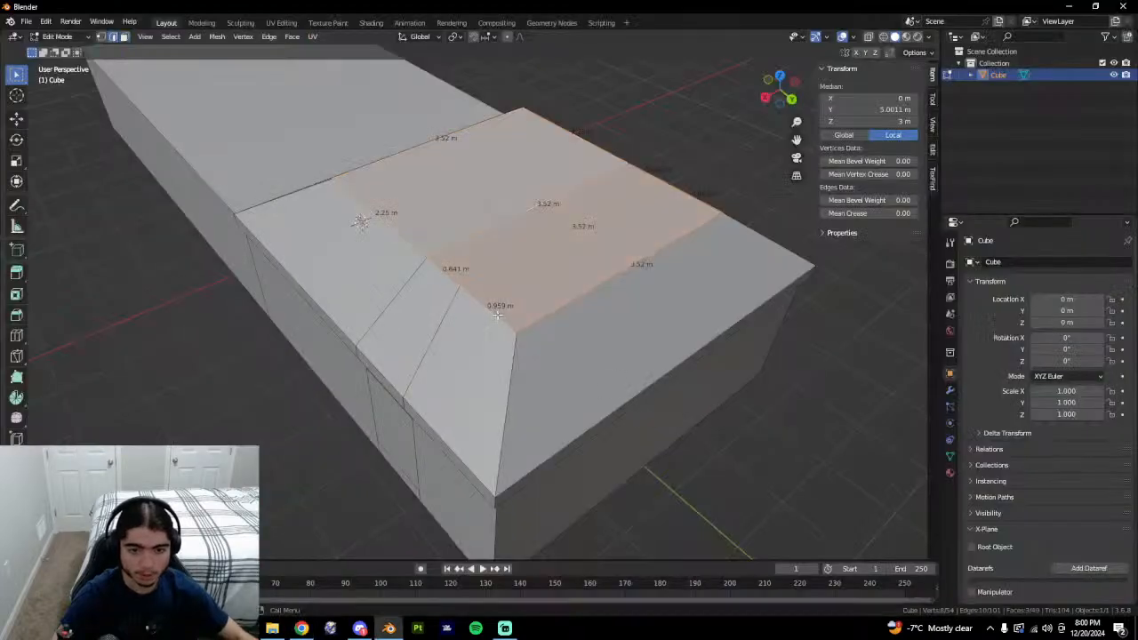
pyautogui.hotkey('alt', 'Tab')
pyautogui.hotkey('alt', 'Tab')
pyautogui.hotkey('alt', 'a')
pyautogui.moveTo(747, 201); pyautogui.dragTo(548, 307, button='middle')
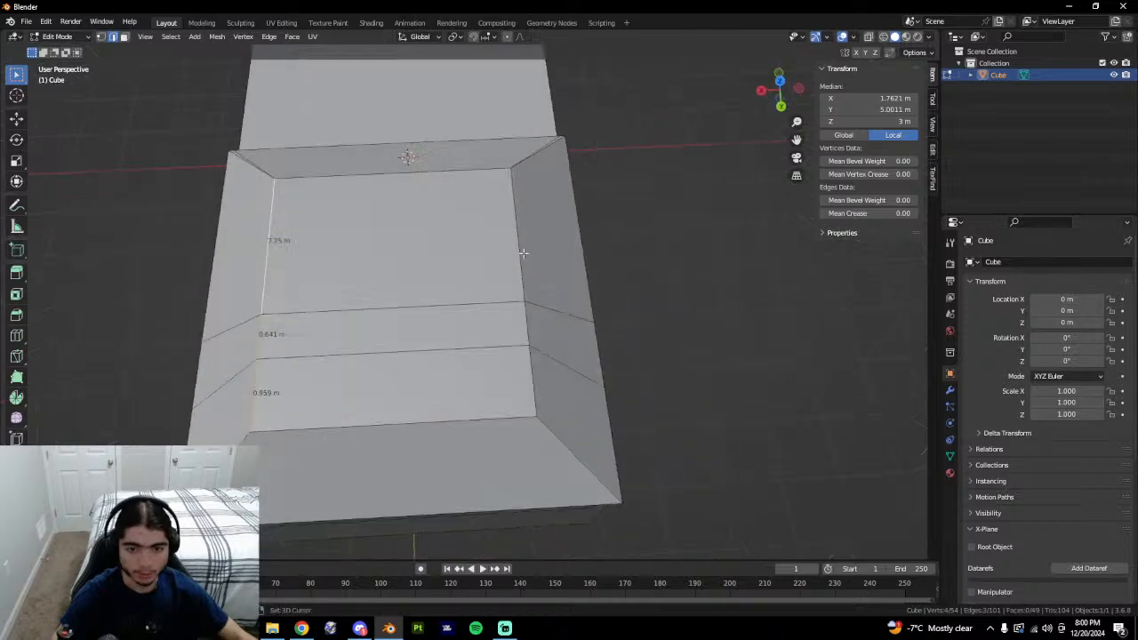
pyautogui.keyDown('shift'); pyautogui.click(522, 252); pyautogui.keyUp('shift')
pyautogui.keyDown('shift'); pyautogui.click(531, 324); pyautogui.keyUp('shift')
pyautogui.keyDown('shift'); pyautogui.click(535, 360); pyautogui.keyUp('shift')
pyautogui.press('s')
pyautogui.press('x')
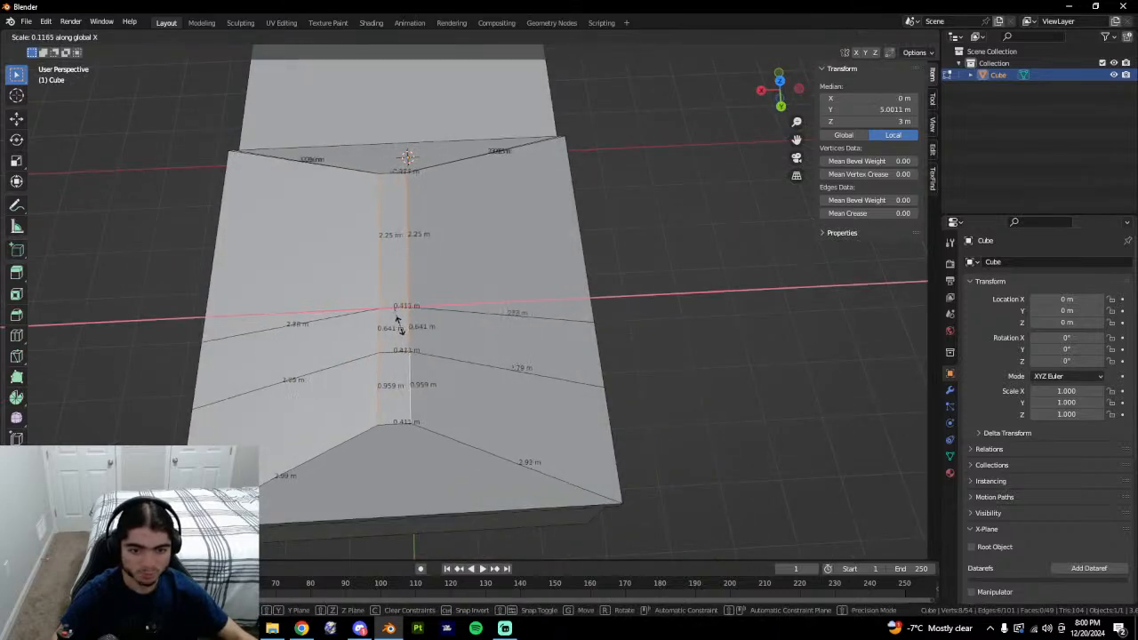
pyautogui.press('Escape')
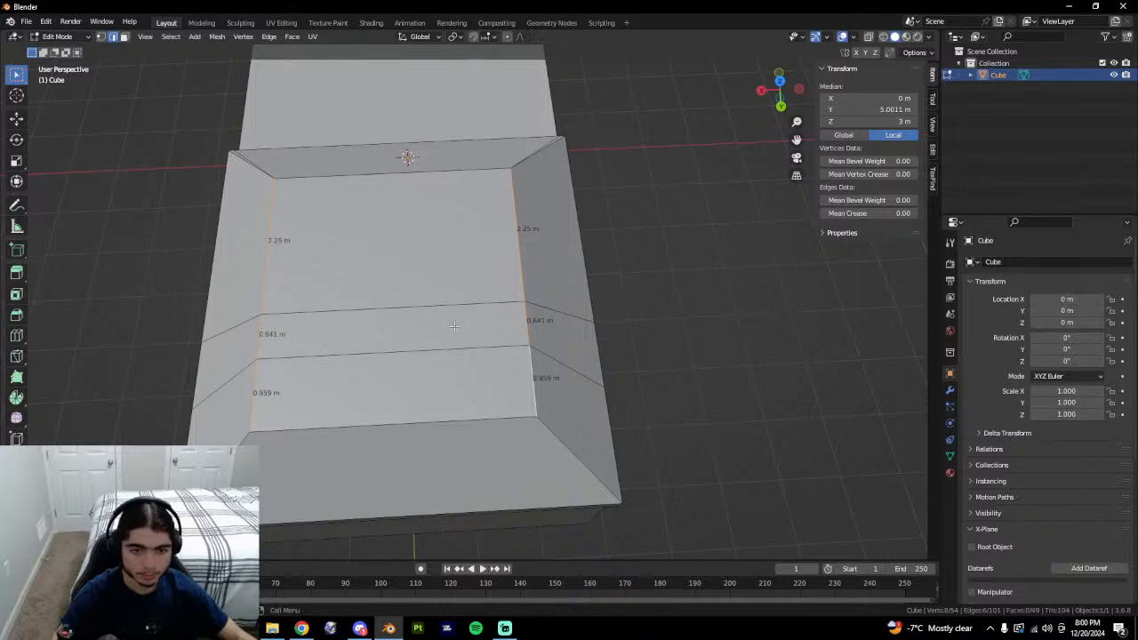
pyautogui.press('a')
pyautogui.click(528, 382)
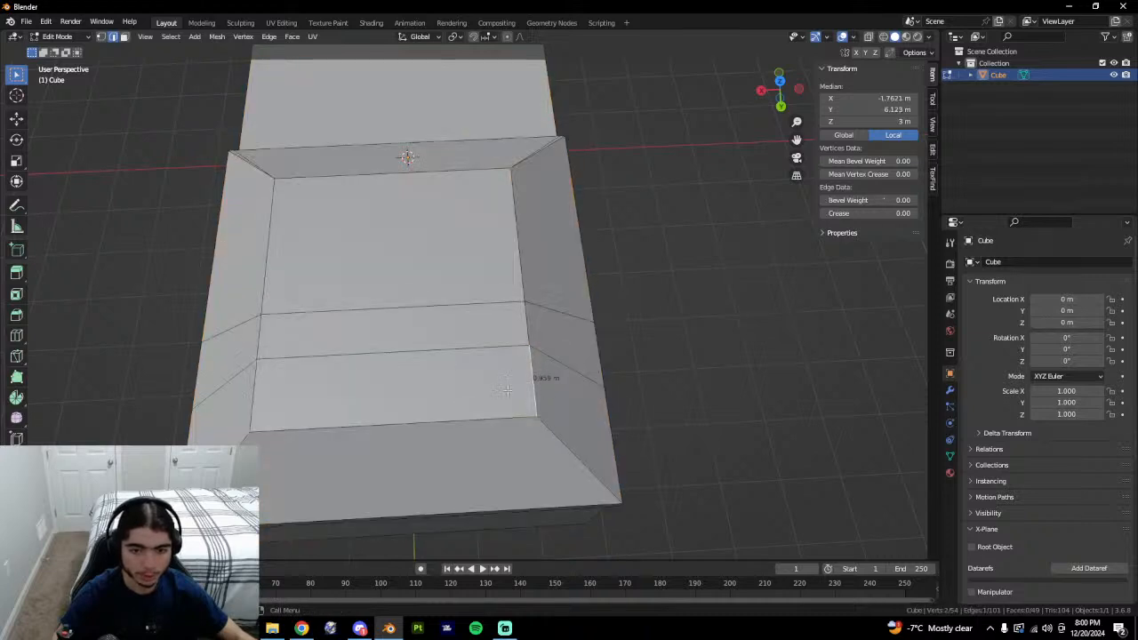
pyautogui.keyDown('shift'); pyautogui.click(522, 321); pyautogui.keyUp('shift')
pyautogui.keyDown('shift'); pyautogui.click(521, 283); pyautogui.keyUp('shift')
pyautogui.keyDown('shift'); pyautogui.click(272, 298); pyautogui.keyUp('shift')
pyautogui.keyDown('shift'); pyautogui.click(269, 339); pyautogui.keyUp('shift')
pyautogui.keyDown('shift'); pyautogui.click(260, 383); pyautogui.keyUp('shift')
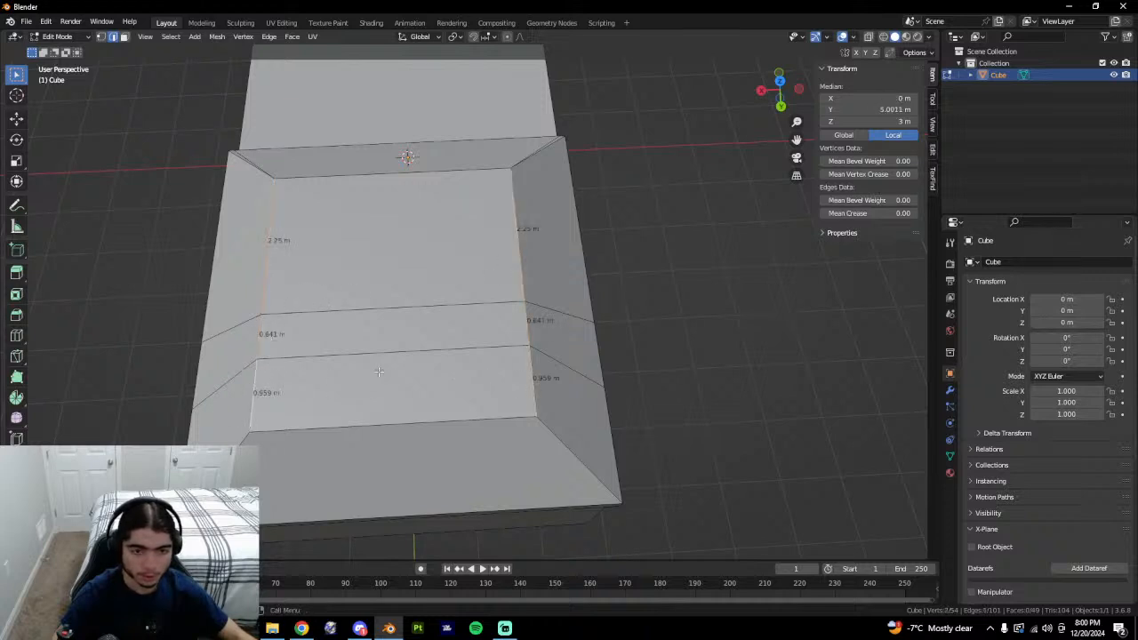
pyautogui.press('m')
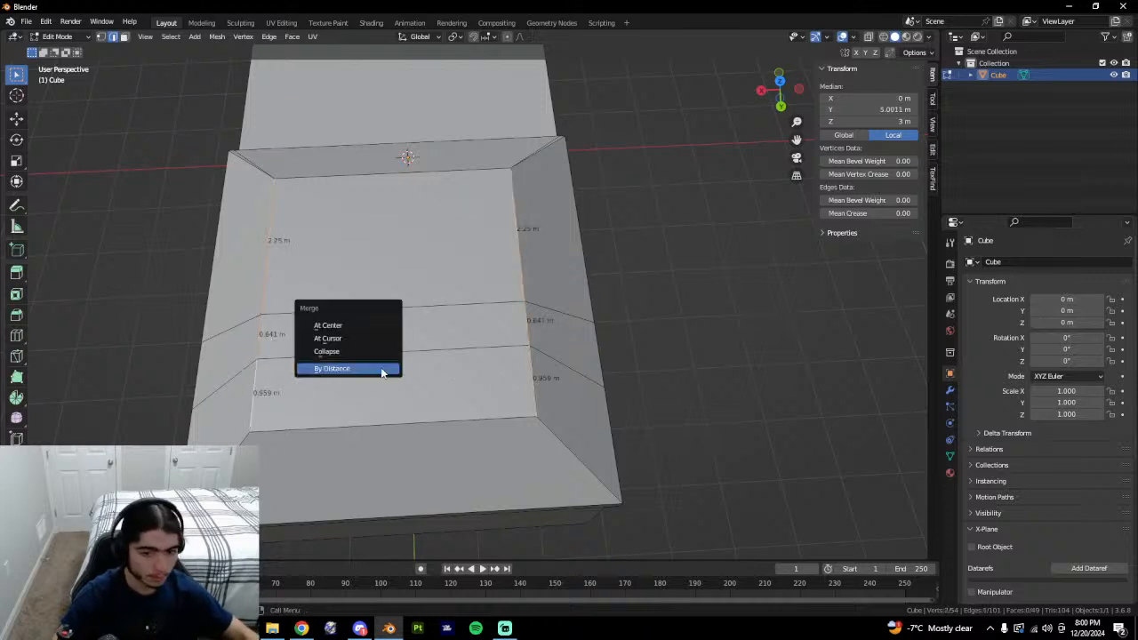
pyautogui.click(362, 326)
pyautogui.hotkey('ctrl', 'z')
pyautogui.moveTo(362, 326); pyautogui.dragTo(377, 378, button='middle')
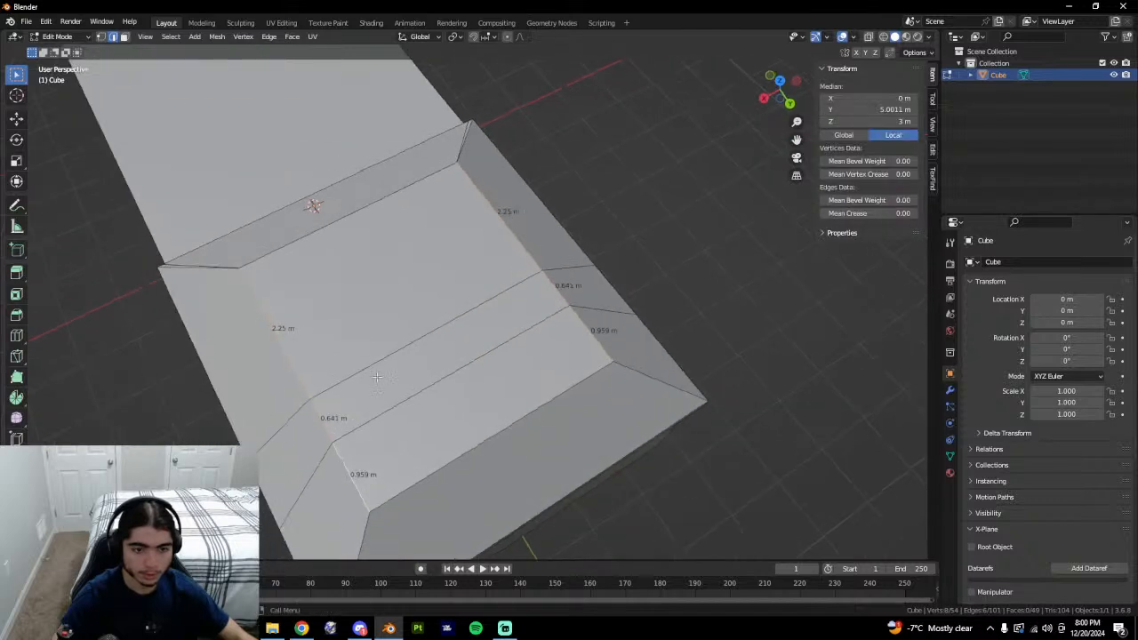
pyautogui.hotkey('ctrl', 'r')
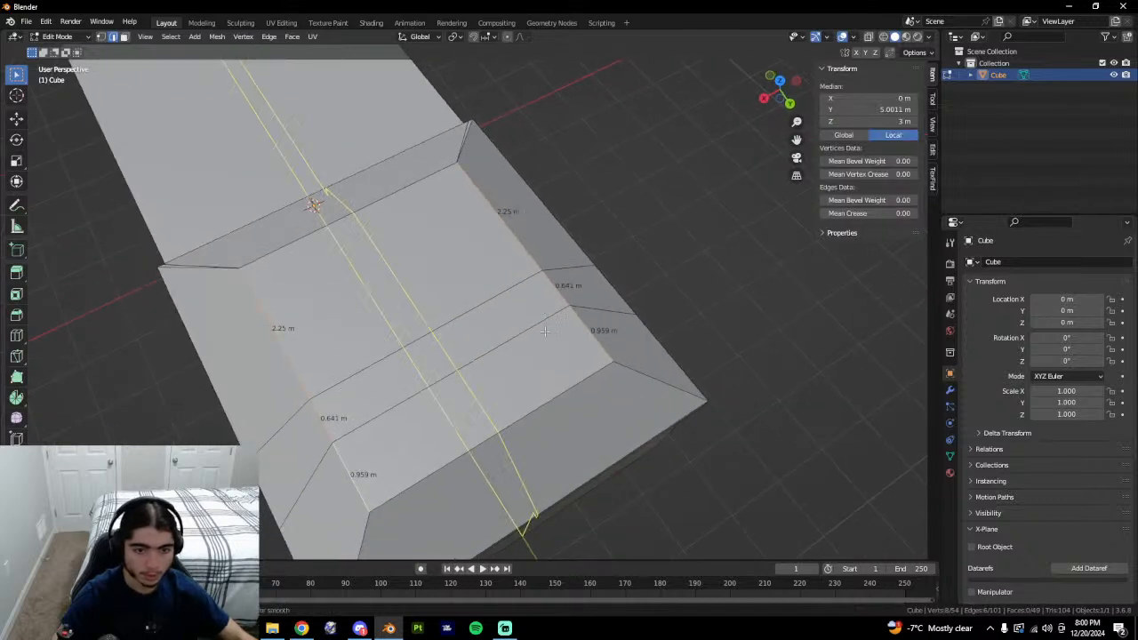
pyautogui.press('Escape')
pyautogui.press('3')
# Isolate the large inner roof face and adjacent strip for inspection, then unhide all geometry.
pyautogui.click(434, 298)
pyautogui.keyDown('shift'); pyautogui.click(442, 362); pyautogui.keyUp('shift')
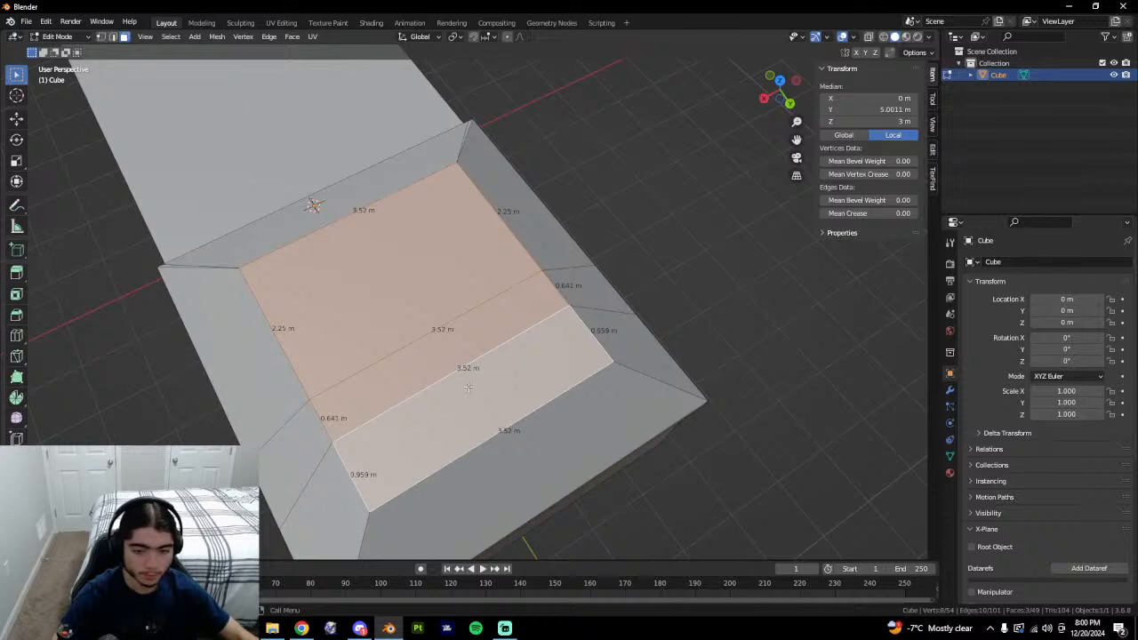
pyautogui.hotkey('shift', 'h')
pyautogui.hotkey('alt', 'a')
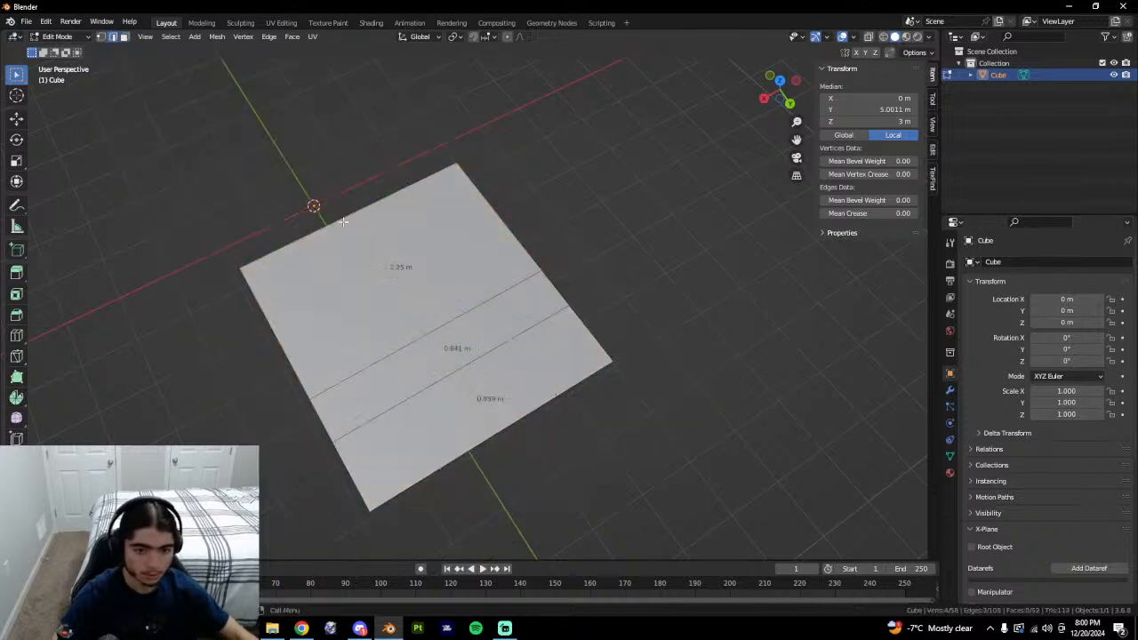
pyautogui.hotkey('alt', 'h')
# Slide the inner face's corner vertices onto the middle edge loop and merge by distance.
pyautogui.click(467, 455)
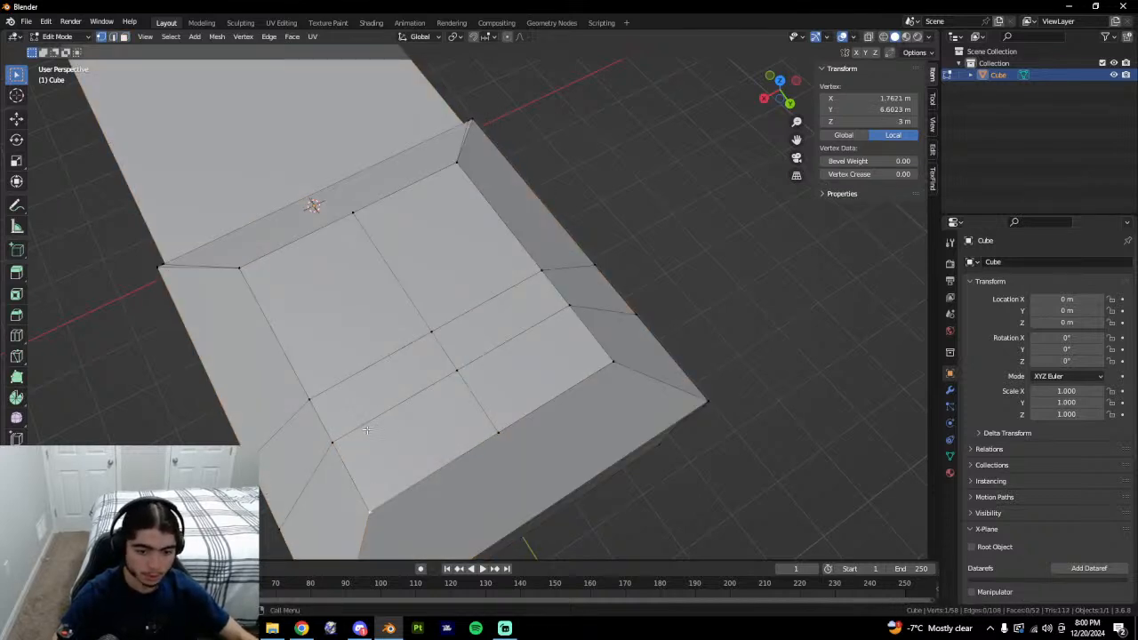
pyautogui.keyDown('shift'); pyautogui.click(308, 402); pyautogui.keyUp('shift')
pyautogui.keyDown('shift'); pyautogui.click(252, 271); pyautogui.keyUp('shift')
pyautogui.press('g')
pyautogui.press('g')
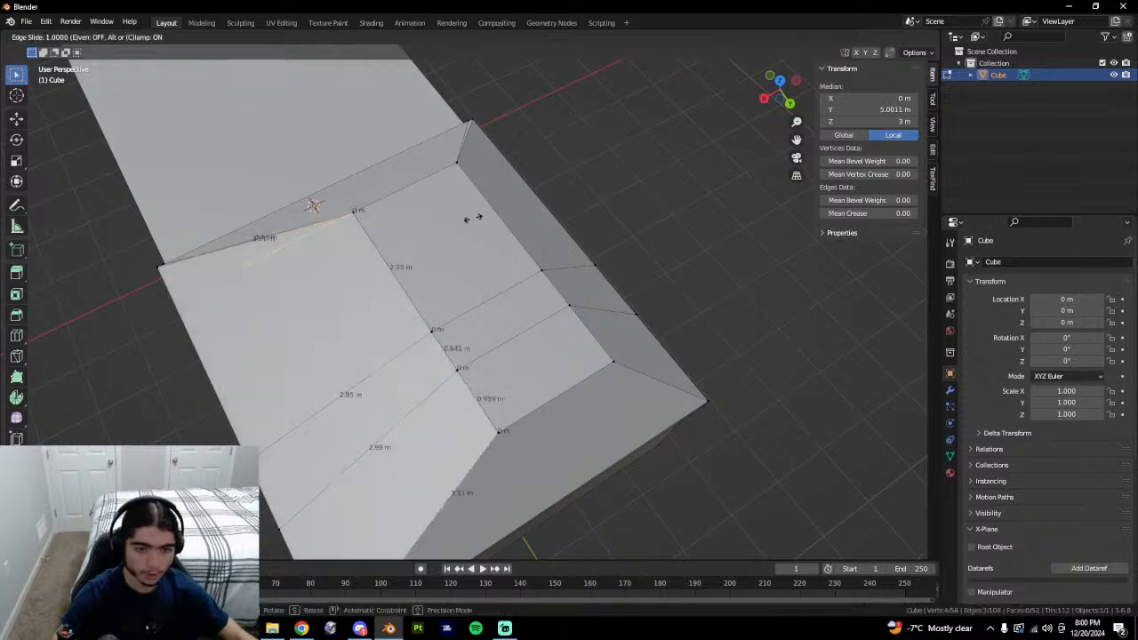
pyautogui.click(520, 209)
pyautogui.press('a')
pyautogui.press('m')
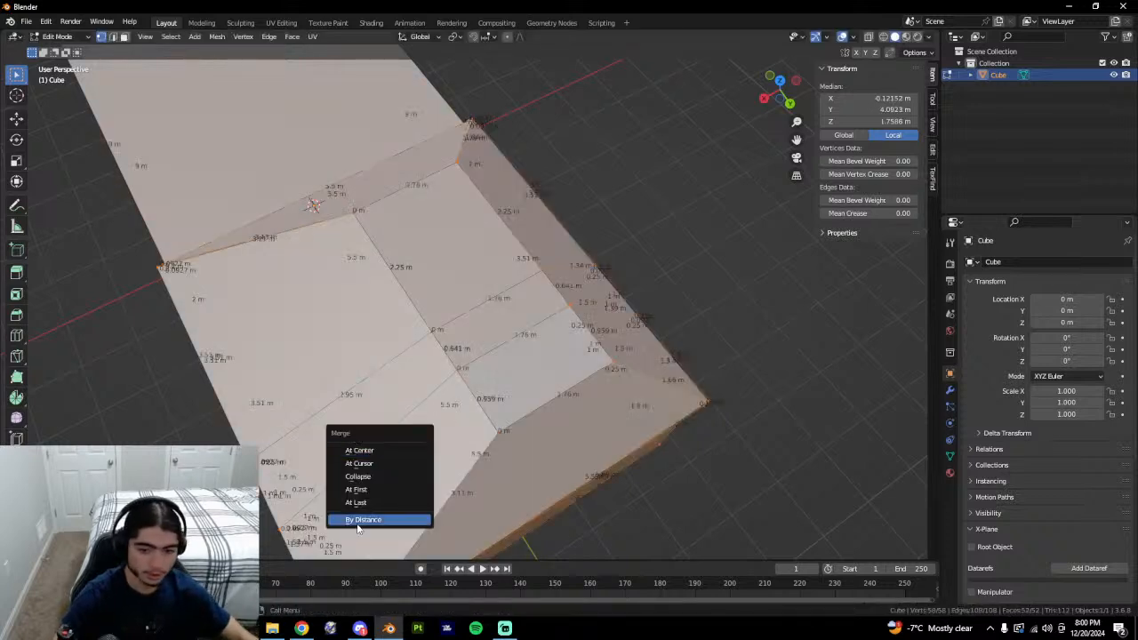
pyautogui.click(382, 522)
# Slide the vertices near the roof corner into place and merge all vertices by distance.
pyautogui.click(602, 362)
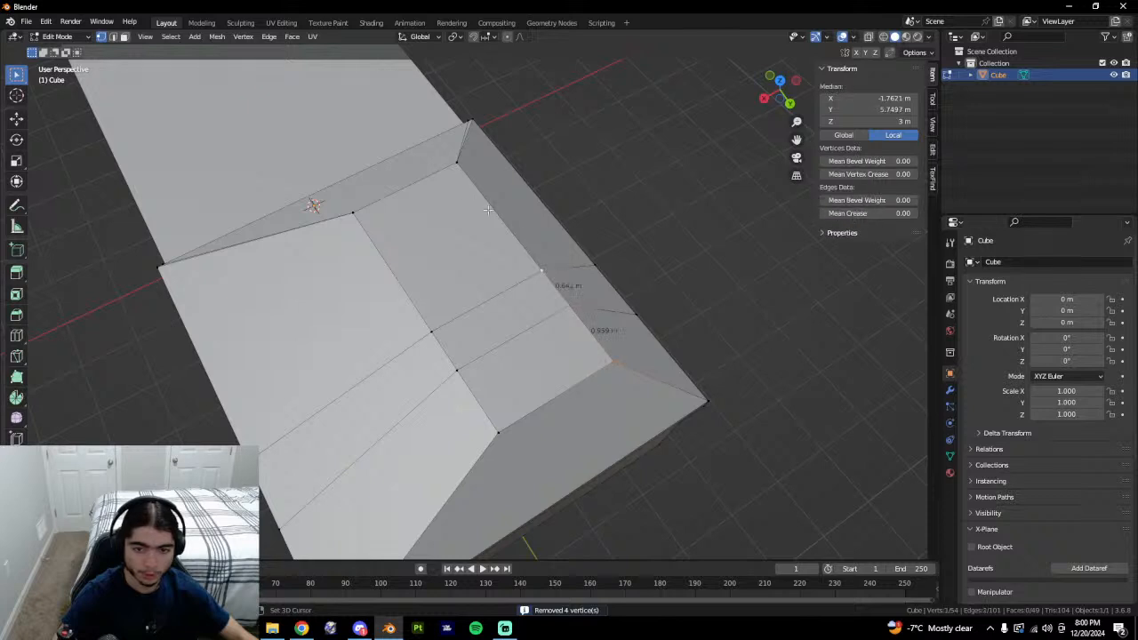
pyautogui.scroll(-6, 451, 176)
pyautogui.press('g')
pyautogui.press('g')
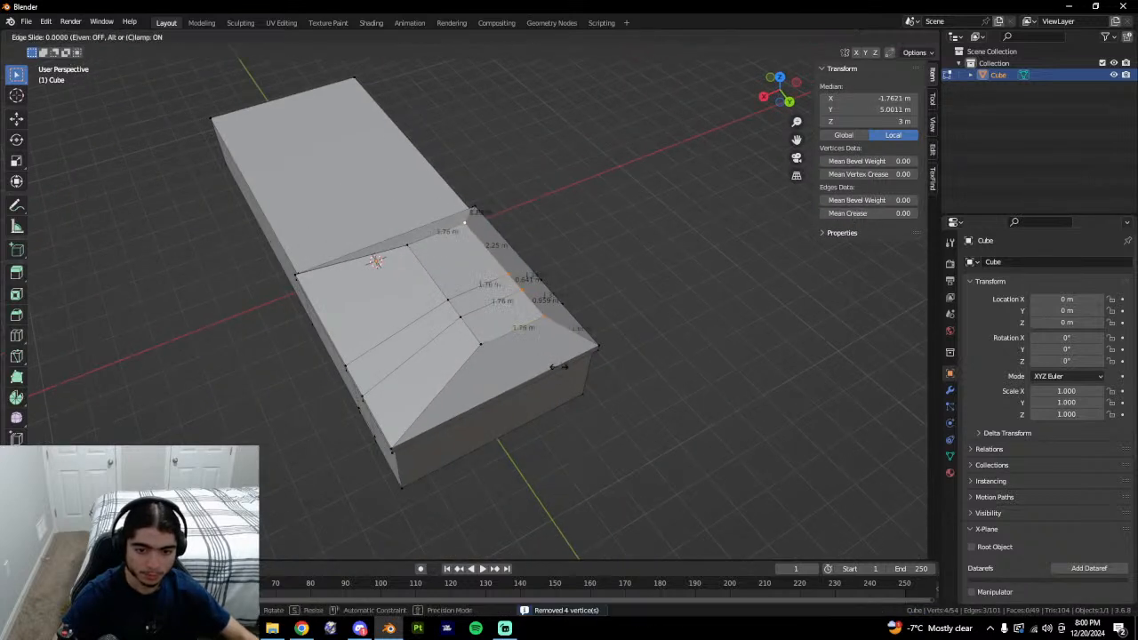
pyautogui.click(343, 436)
pyautogui.press('m')
pyautogui.click(485, 418)
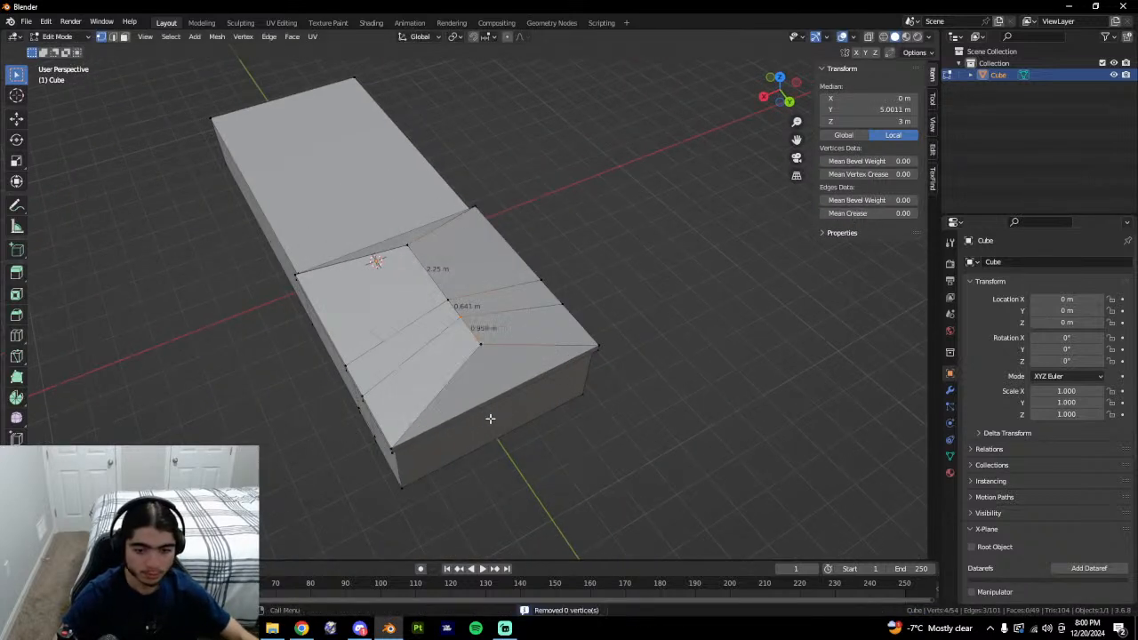
pyautogui.press('a')
pyautogui.press('m')
pyautogui.click(511, 433)
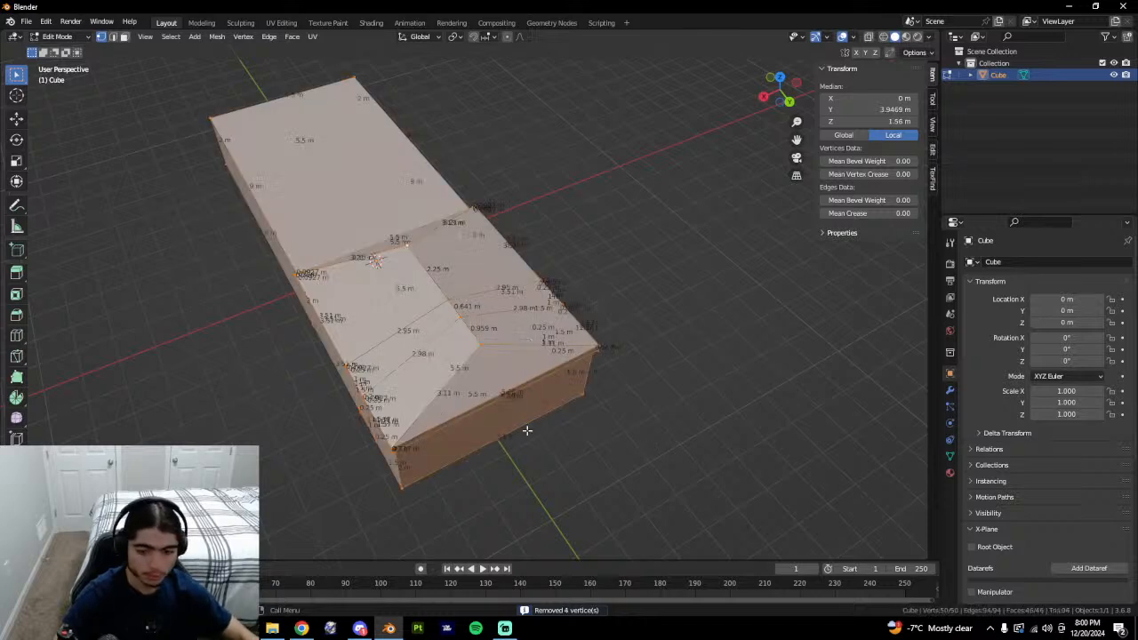
pyautogui.click(569, 435)
# Remove the diagonal roof edge using the Edge menu.
pyautogui.moveTo(678, 437); pyautogui.dragTo(629, 418, button='middle')
pyautogui.scroll(2, 467, 350)
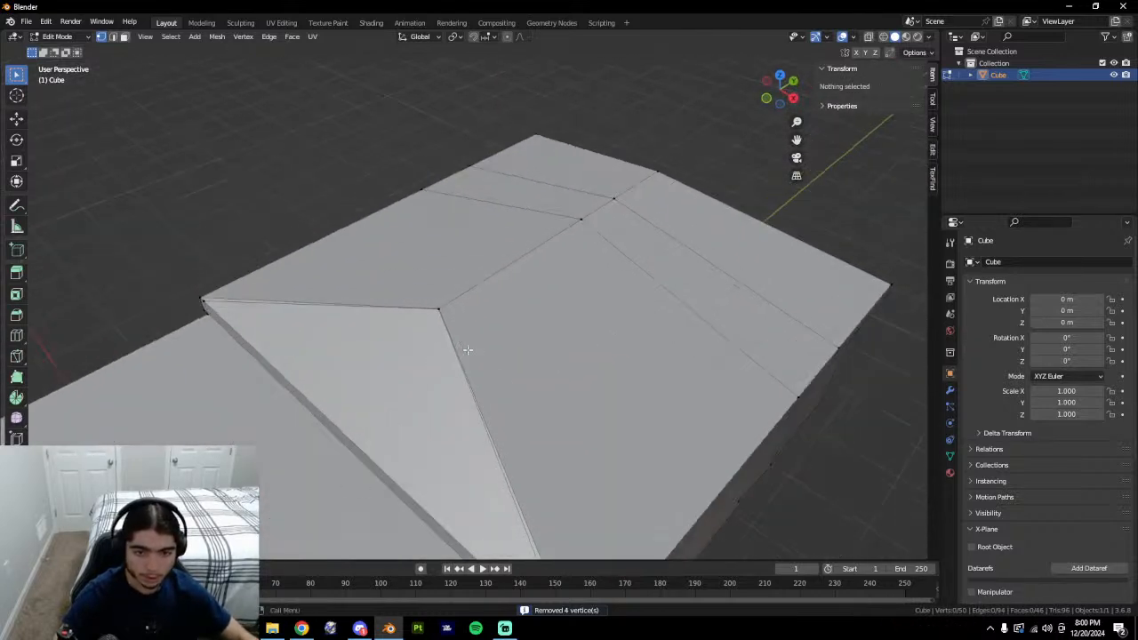
pyautogui.click(504, 472)
pyautogui.moveTo(598, 467); pyautogui.dragTo(595, 442, button='middle')
pyautogui.press('2')
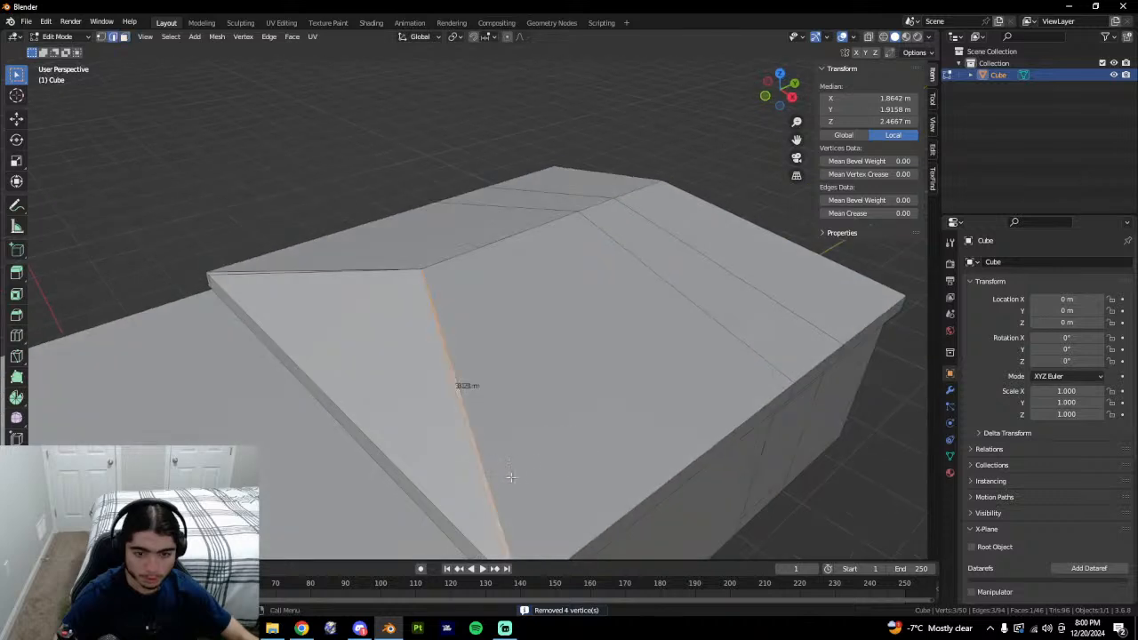
pyautogui.click(505, 476)
pyautogui.scroll(-1, 554, 492)
pyautogui.moveTo(556, 488); pyautogui.dragTo(592, 496, button='middle')
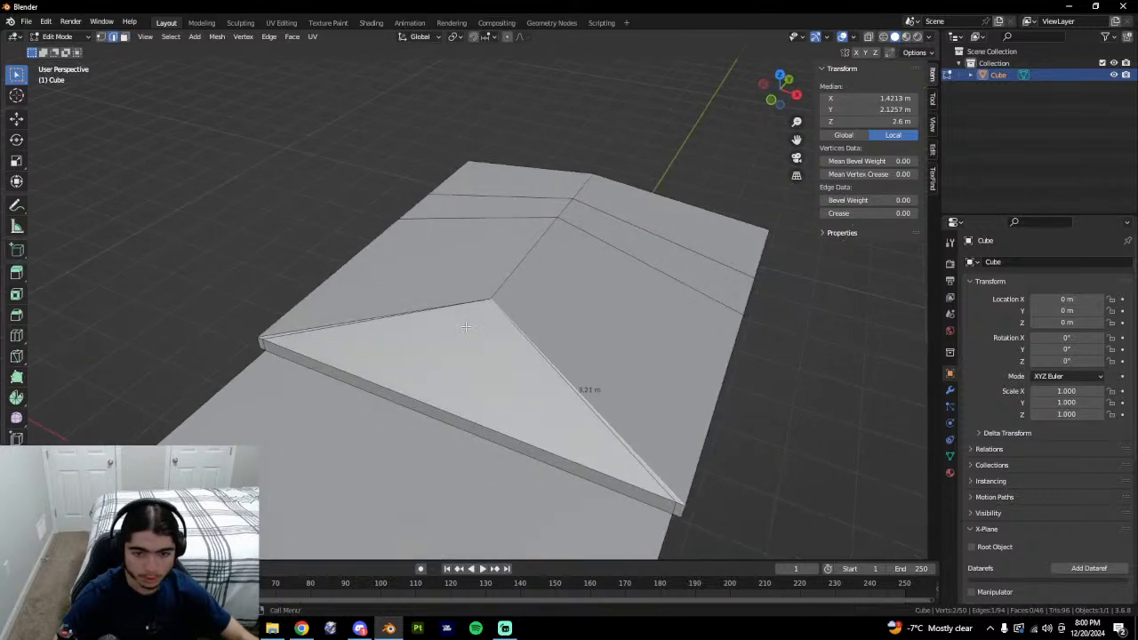
pyautogui.rightClick(474, 364)
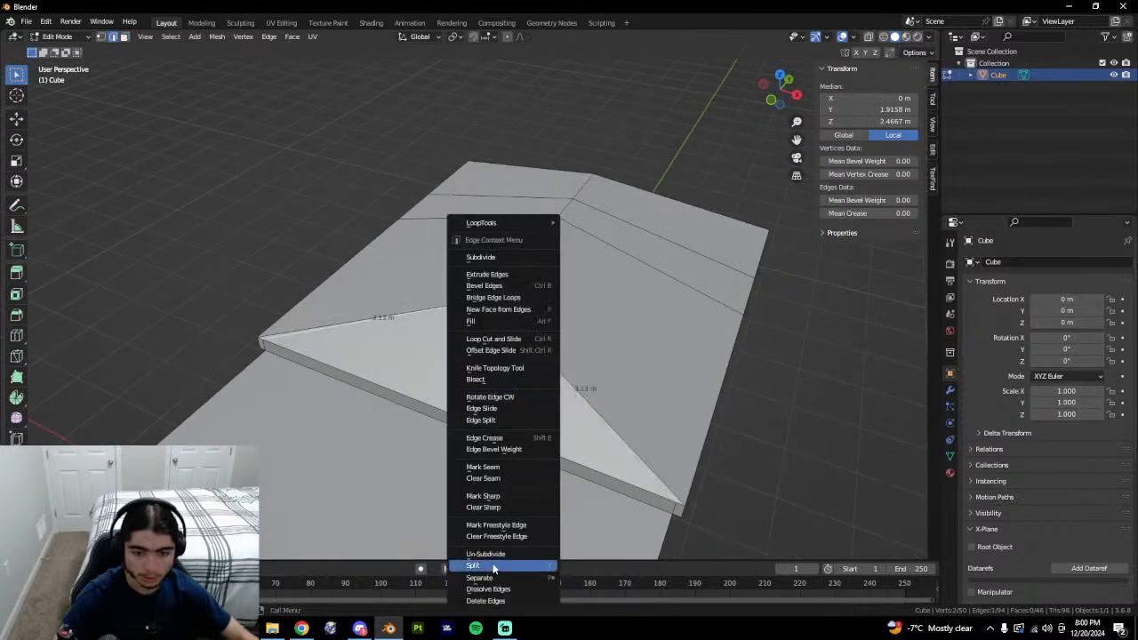
pyautogui.click(493, 584)
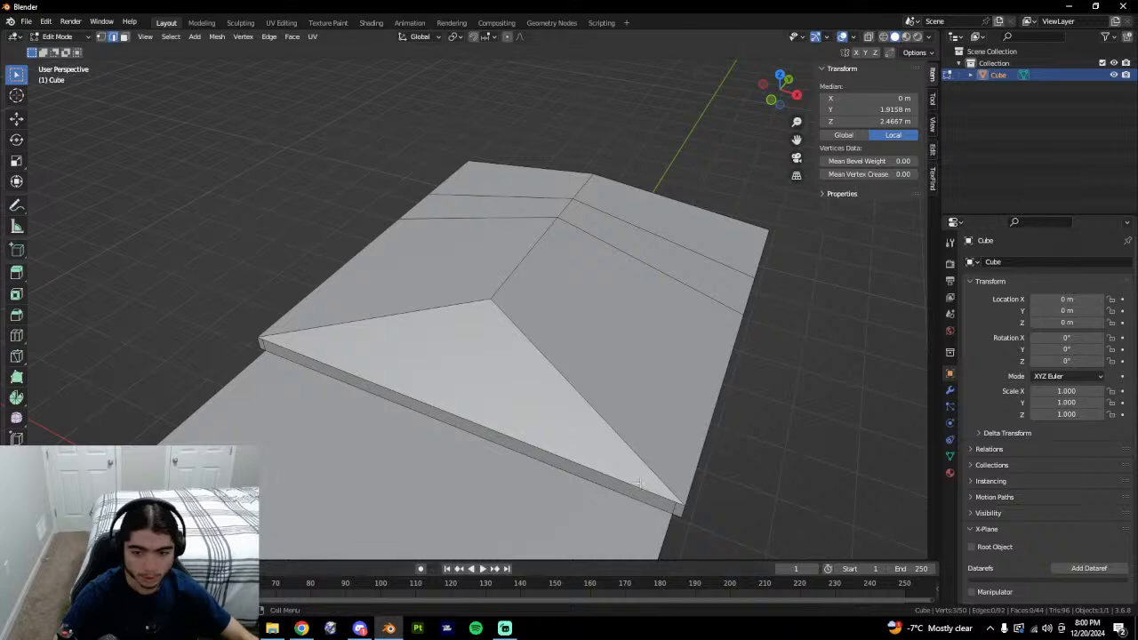
# Collapse two roof edges around the triangular roof face.
pyautogui.click(640, 484)
pyautogui.press('3')
pyautogui.click(544, 420)
pyautogui.moveTo(542, 418); pyautogui.dragTo(489, 391, button='middle')
pyautogui.press('2')
pyautogui.click(498, 395)
pyautogui.keyDown('shift'); pyautogui.click(400, 385); pyautogui.keyUp('shift')
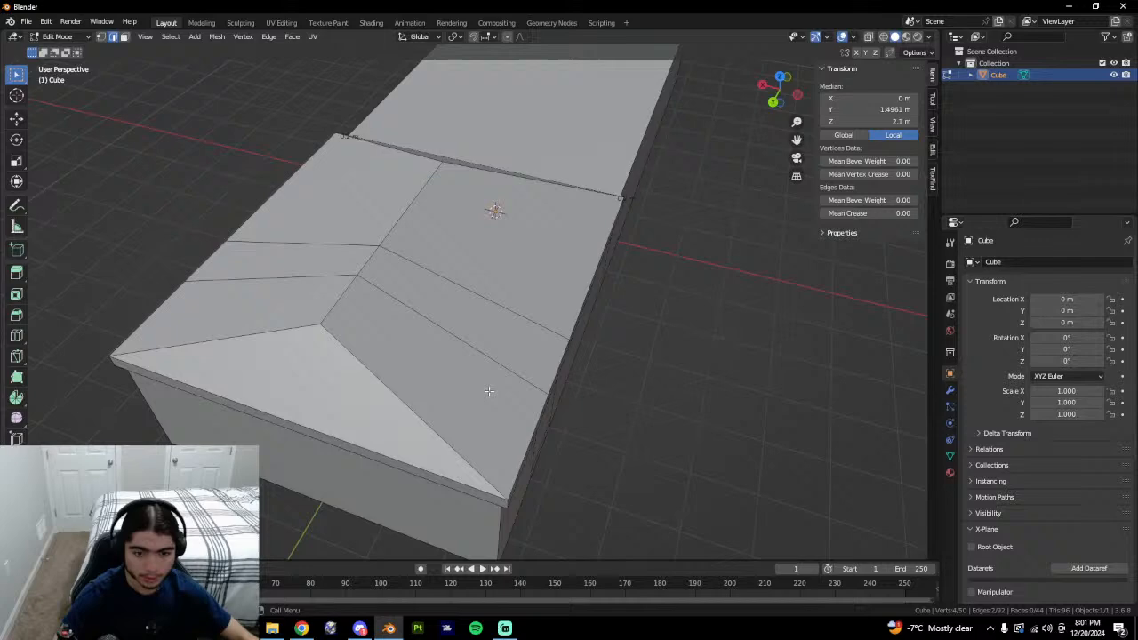
pyautogui.press('x')
pyautogui.click(530, 502)
# Dissolve the extra roof edges, including the ridge and overhang edges.
pyautogui.moveTo(531, 501); pyautogui.dragTo(454, 167, button='middle')
pyautogui.click(423, 160)
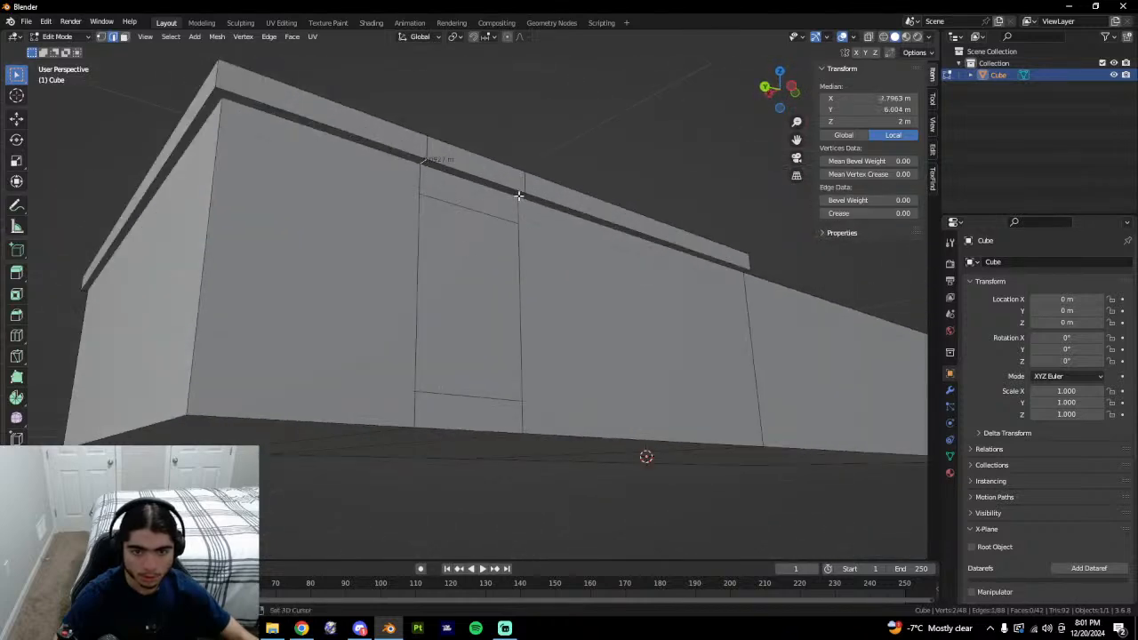
pyautogui.moveTo(427, 149); pyautogui.dragTo(382, 346, button='middle')
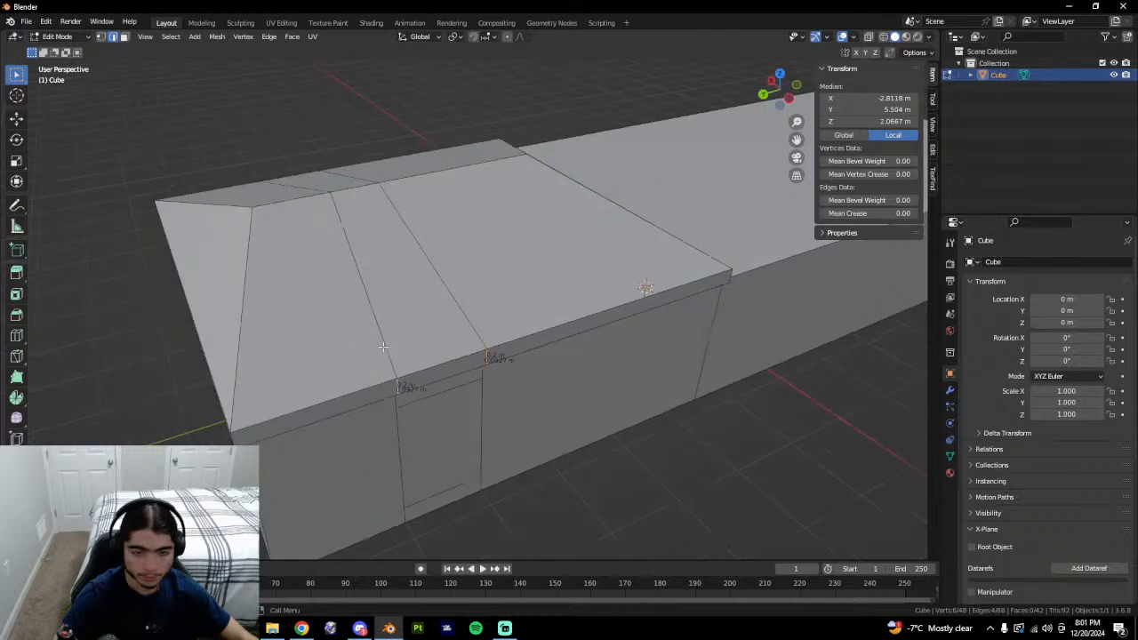
pyautogui.keyDown('shift'); pyautogui.click(365, 292); pyautogui.keyUp('shift')
pyautogui.keyDown('shift'); pyautogui.click(432, 264); pyautogui.keyUp('shift')
pyautogui.moveTo(432, 266); pyautogui.dragTo(514, 302, button='middle')
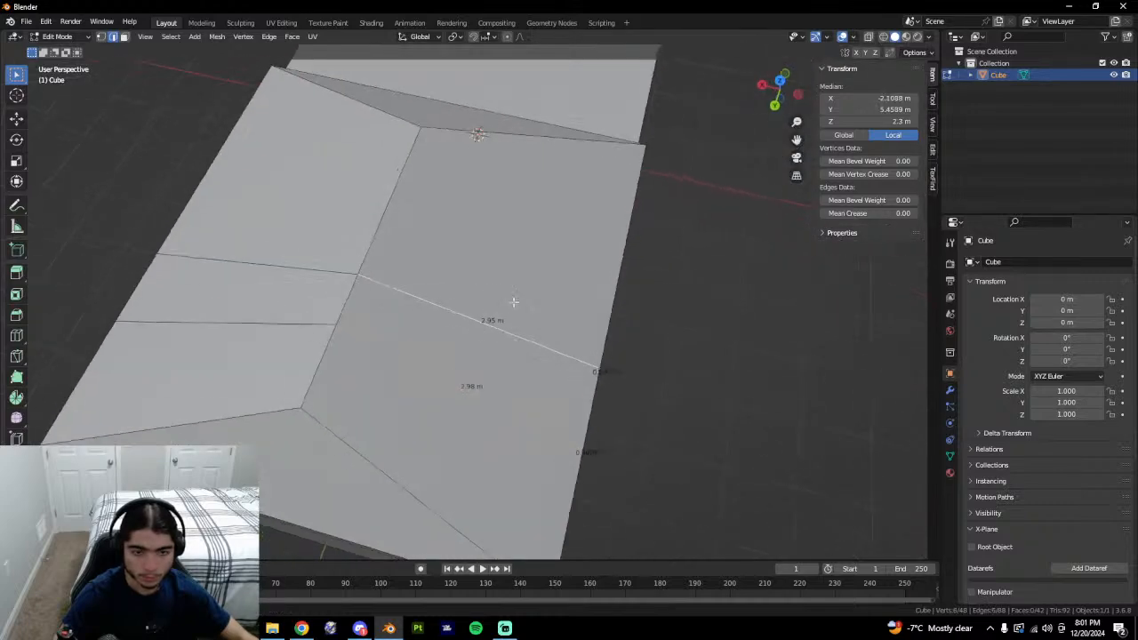
pyautogui.scroll(-1, 560, 393)
pyautogui.moveTo(559, 393); pyautogui.dragTo(410, 234, button='middle')
pyautogui.keyDown('shift'); pyautogui.click(303, 251); pyautogui.keyUp('shift')
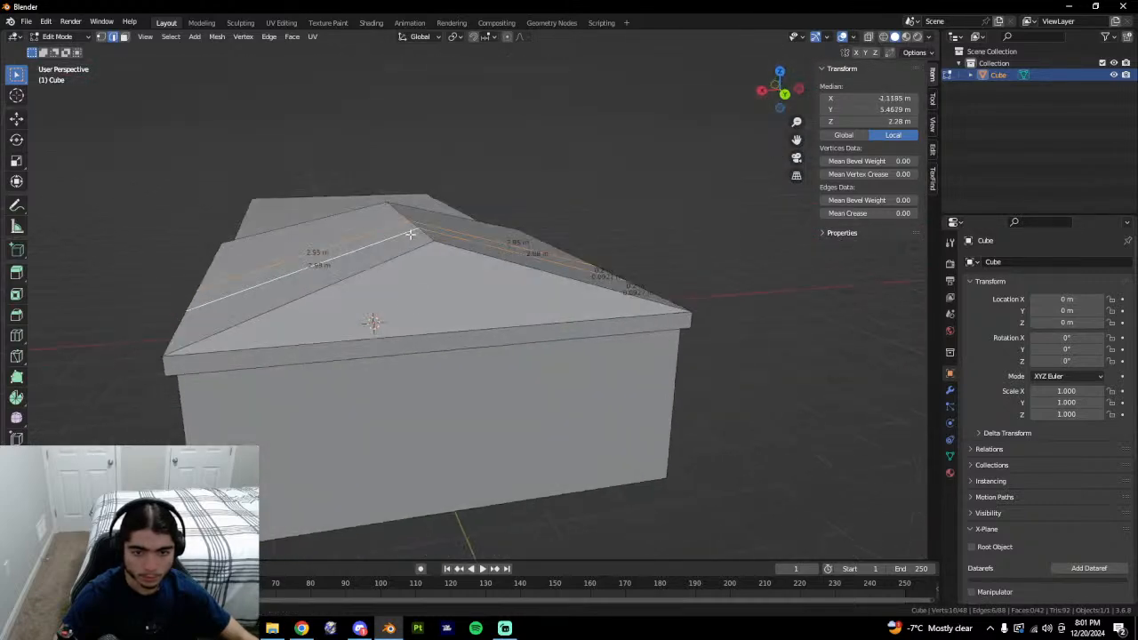
pyautogui.moveTo(373, 344); pyautogui.dragTo(423, 288, button='middle')
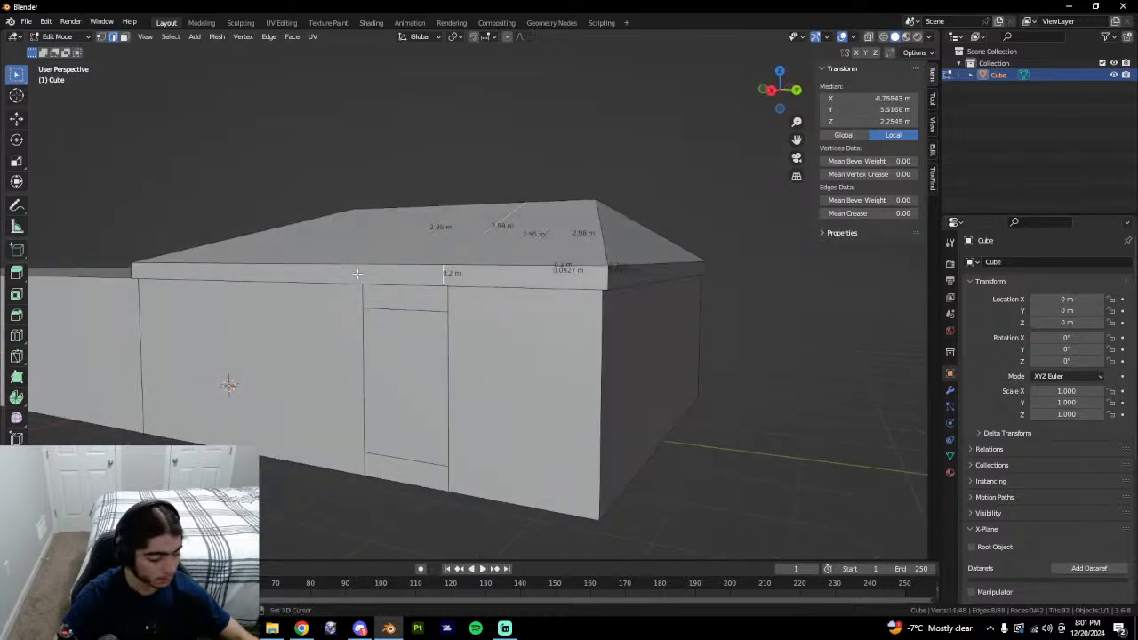
pyautogui.moveTo(412, 332); pyautogui.dragTo(425, 257, button='middle')
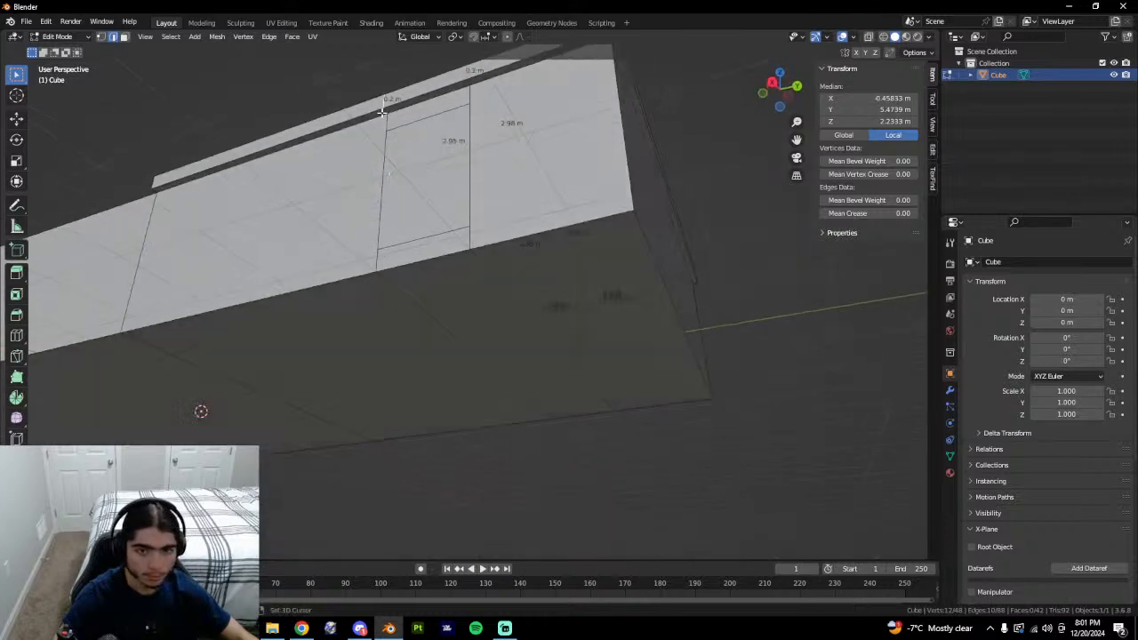
pyautogui.keyDown('shift'); pyautogui.click(468, 83); pyautogui.keyUp('shift')
pyautogui.moveTo(503, 256); pyautogui.dragTo(469, 344, button='middle')
pyautogui.rightClick(469, 343)
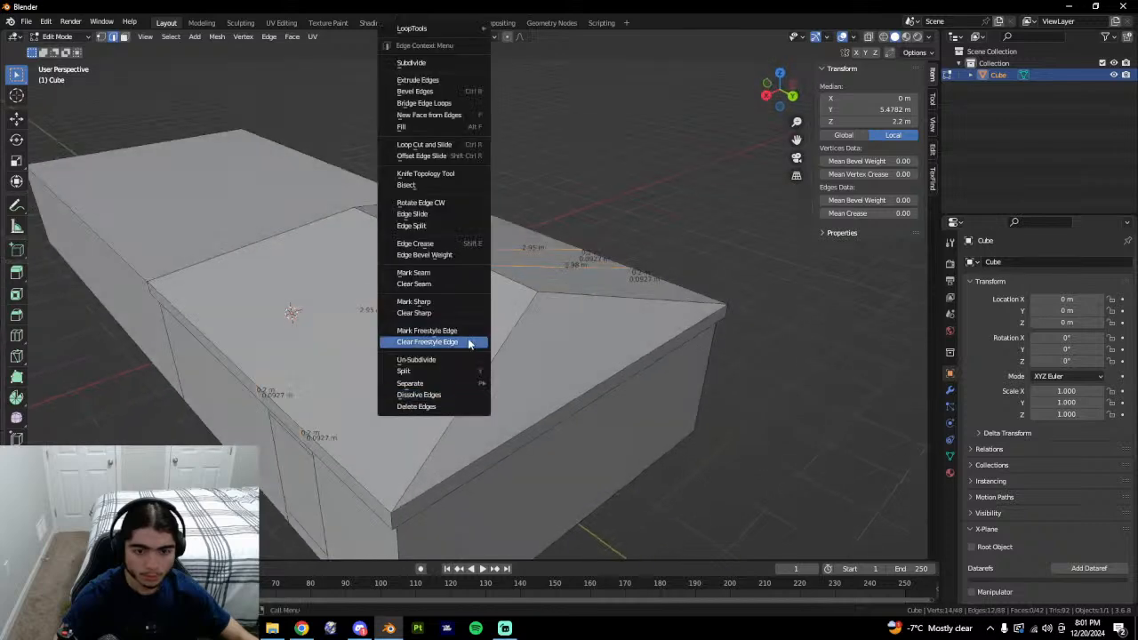
pyautogui.click(438, 397)
# Clear the selection and switch to Google Earth for roof reference.
pyautogui.scroll(-1, 480, 386)
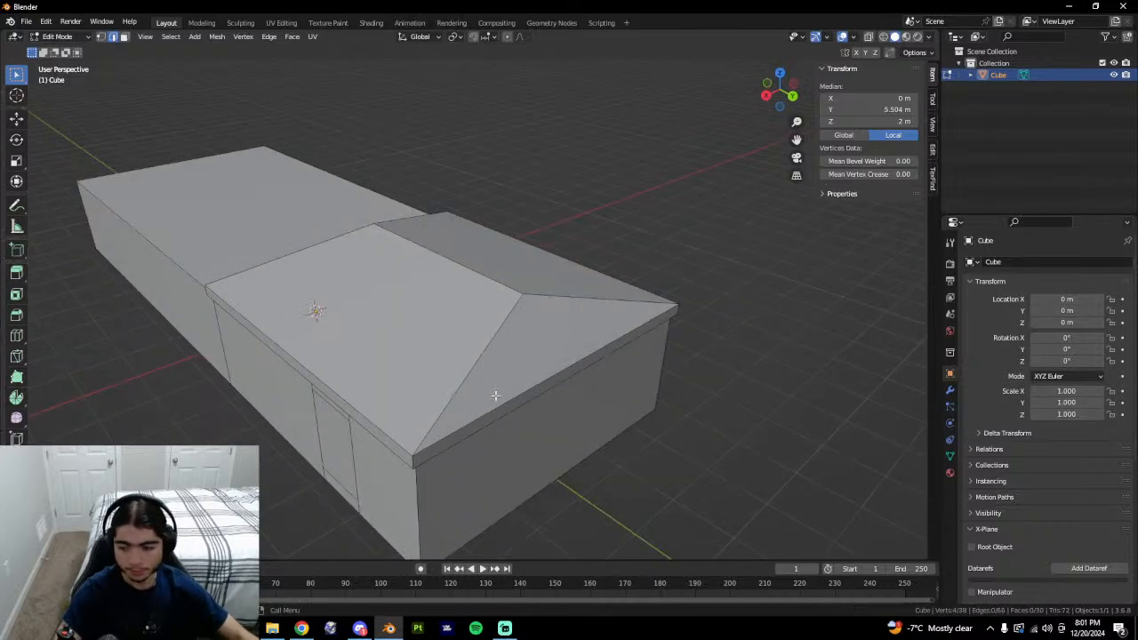
pyautogui.moveTo(495, 395); pyautogui.dragTo(414, 510, button='middle')
pyautogui.hotkey('alt', 'a')
pyautogui.hotkey('alt', 'Tab')
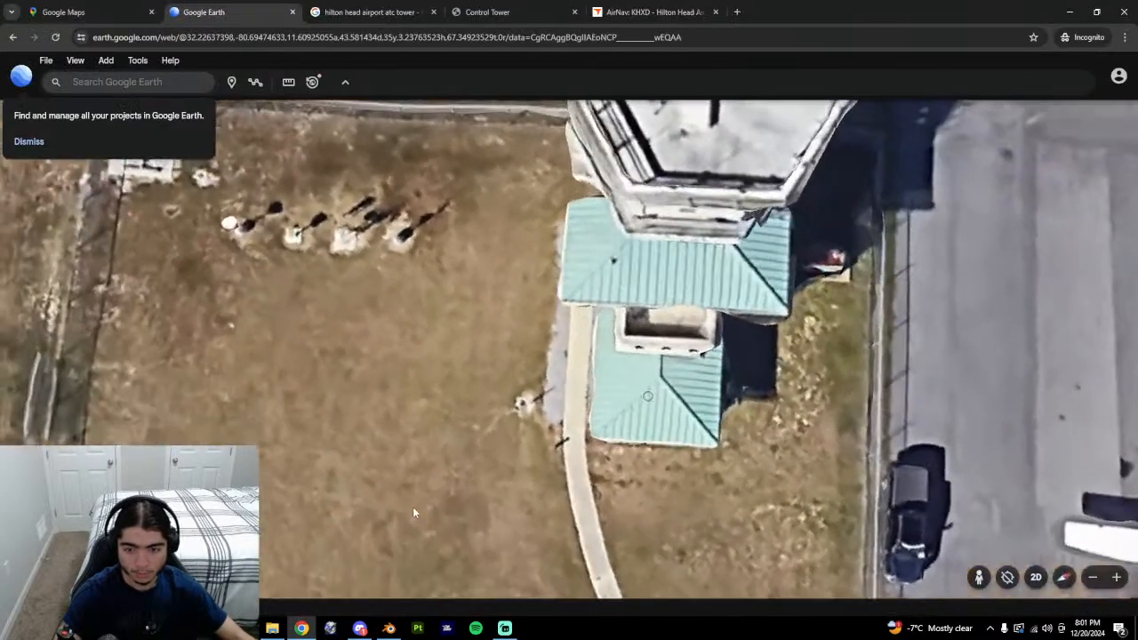
# From a top-down view, measure the tower's lower roof at 3.29 m, then return to Blender.
pyautogui.moveTo(629, 452); pyautogui.dragTo(514, 485)
pyautogui.moveTo(514, 482); pyautogui.dragTo(519, 497, button='middle')
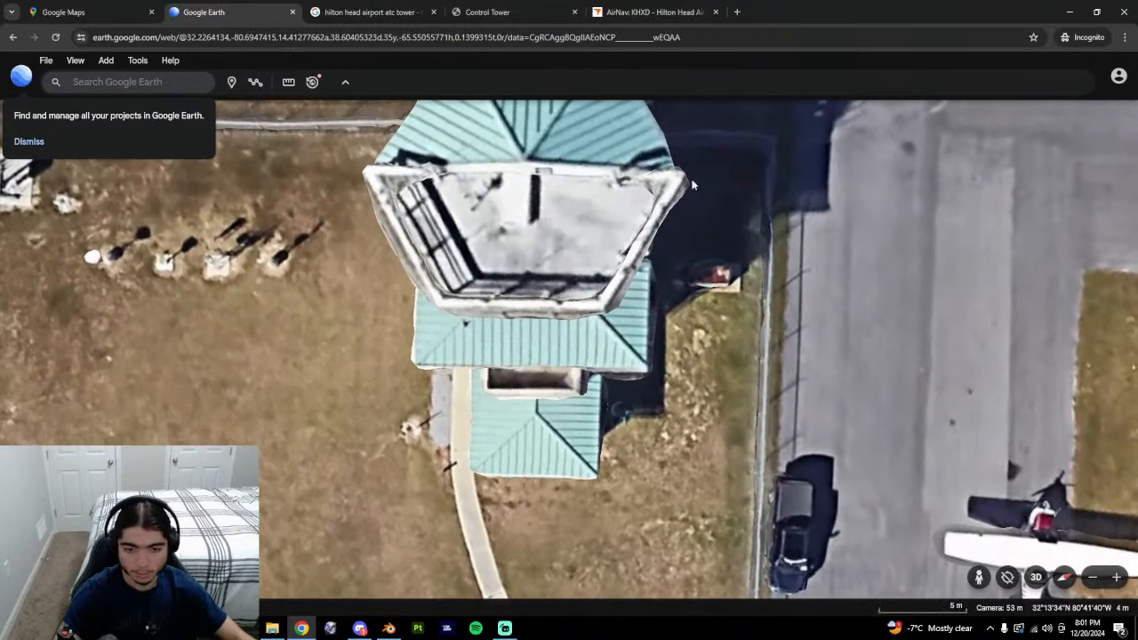
pyautogui.click(288, 81)
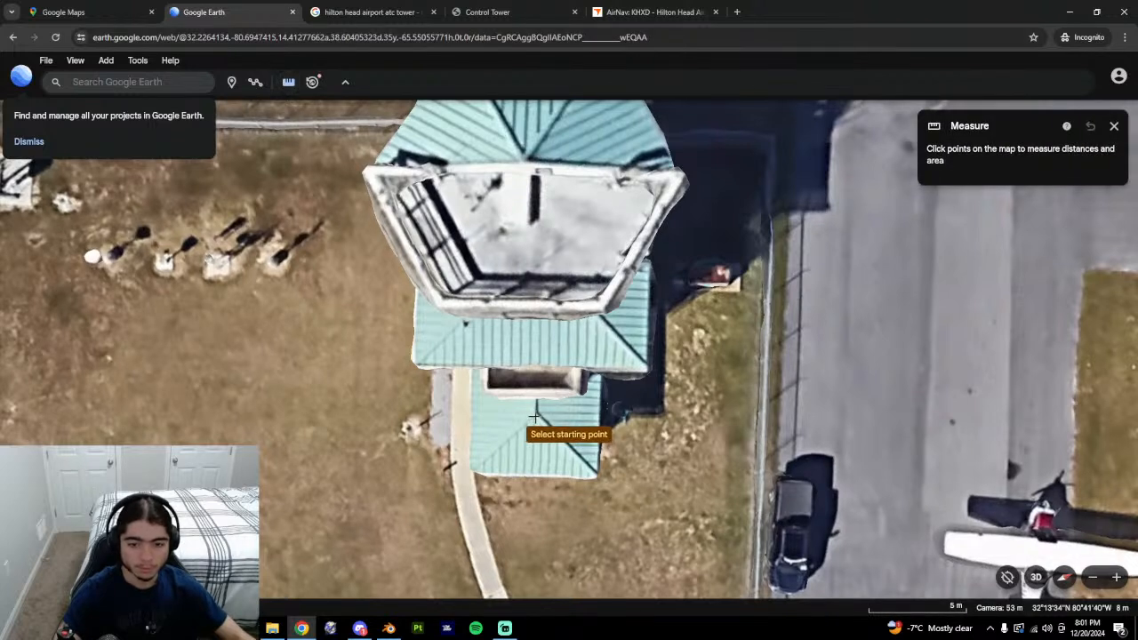
pyautogui.click(536, 475)
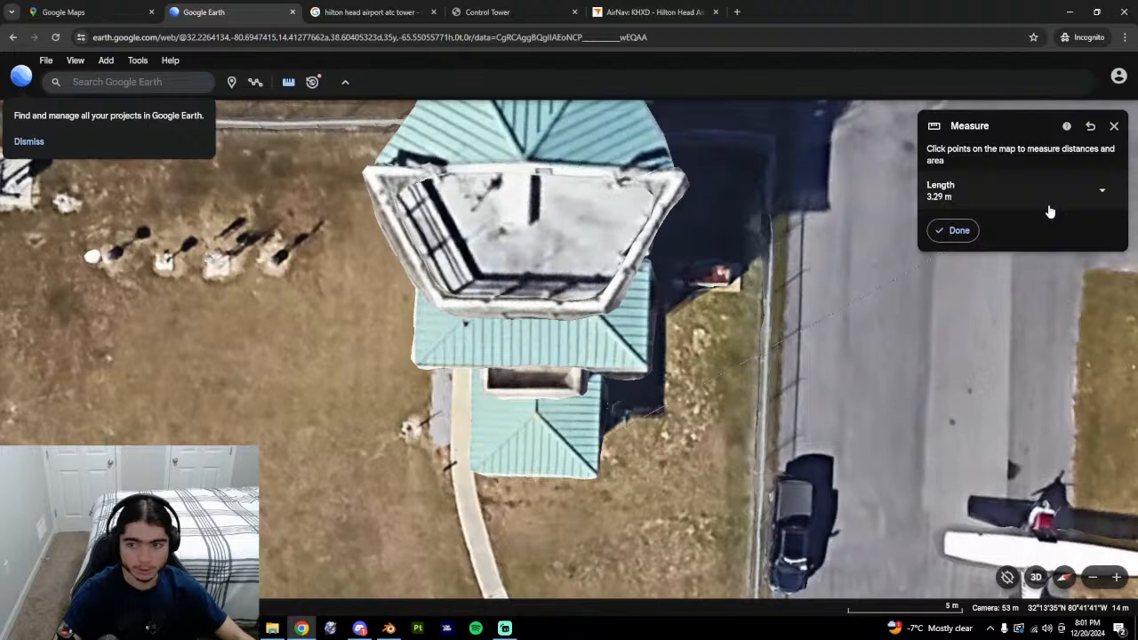
pyautogui.click(954, 232)
pyautogui.click(388, 629)
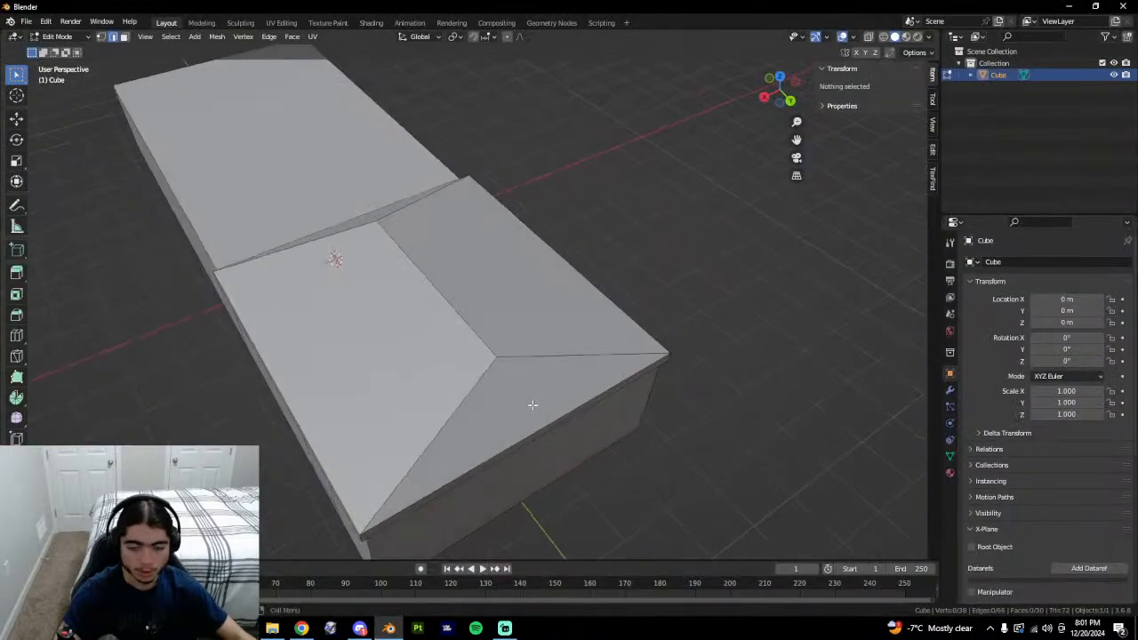
# Connect the front roof peak vertex to the fascia edge with a new edge using J.
pyautogui.hotkey('ctrl', 'r')
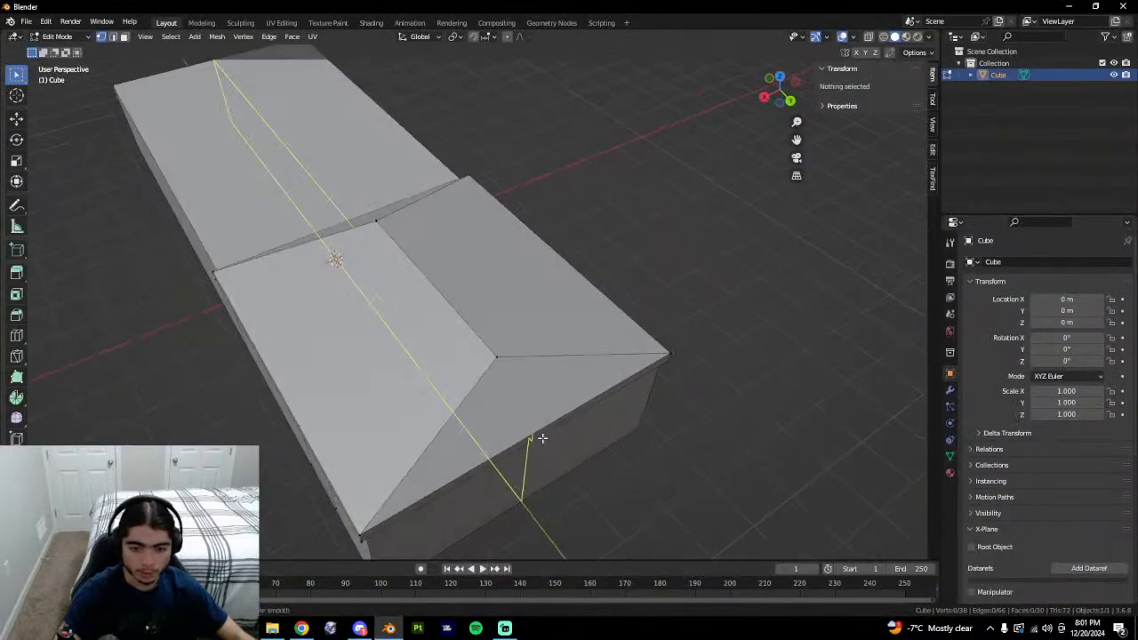
pyautogui.click(545, 436)
pyautogui.click(540, 433)
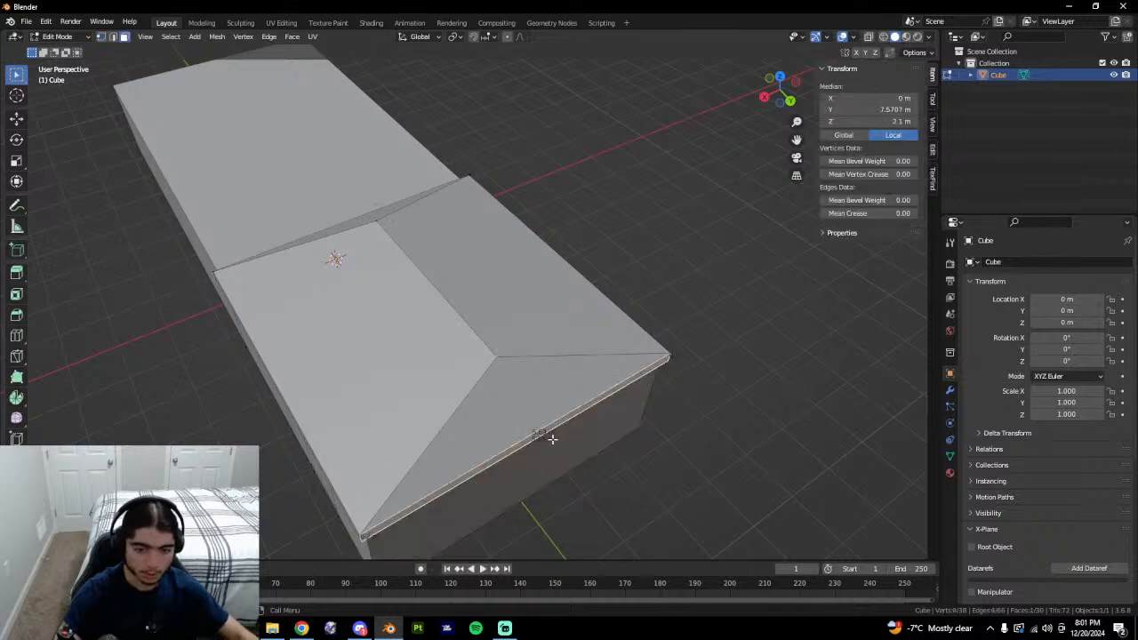
pyautogui.hotkey('shift', 'h')
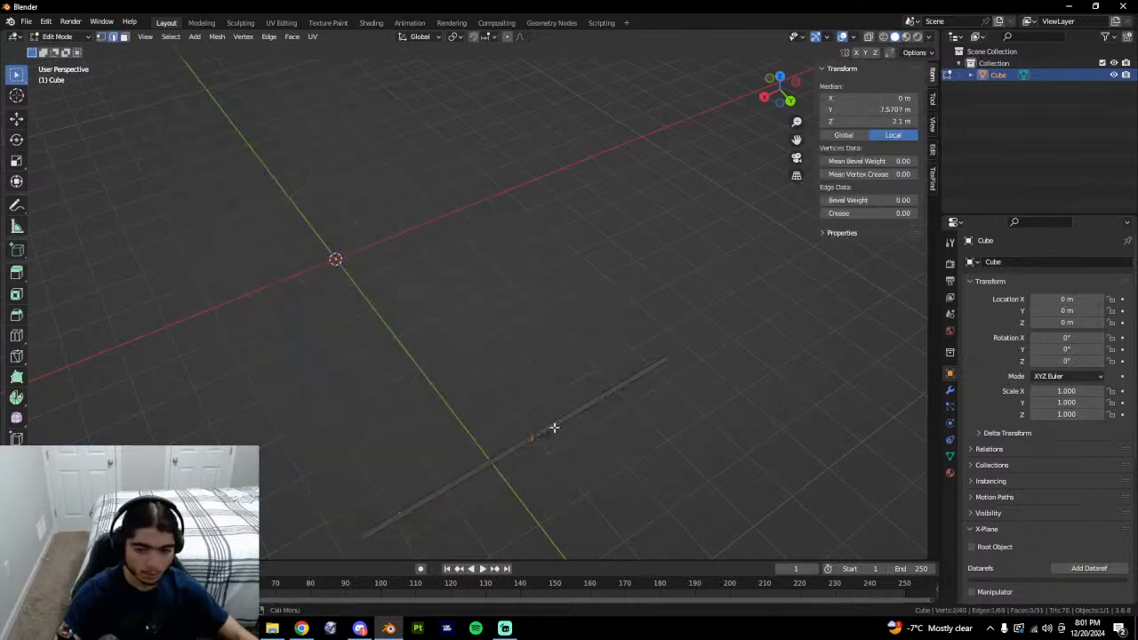
pyautogui.hotkey('alt', 'h')
pyautogui.moveTo(618, 414); pyautogui.dragTo(488, 285, button='middle')
pyautogui.press('1')
pyautogui.click(428, 265)
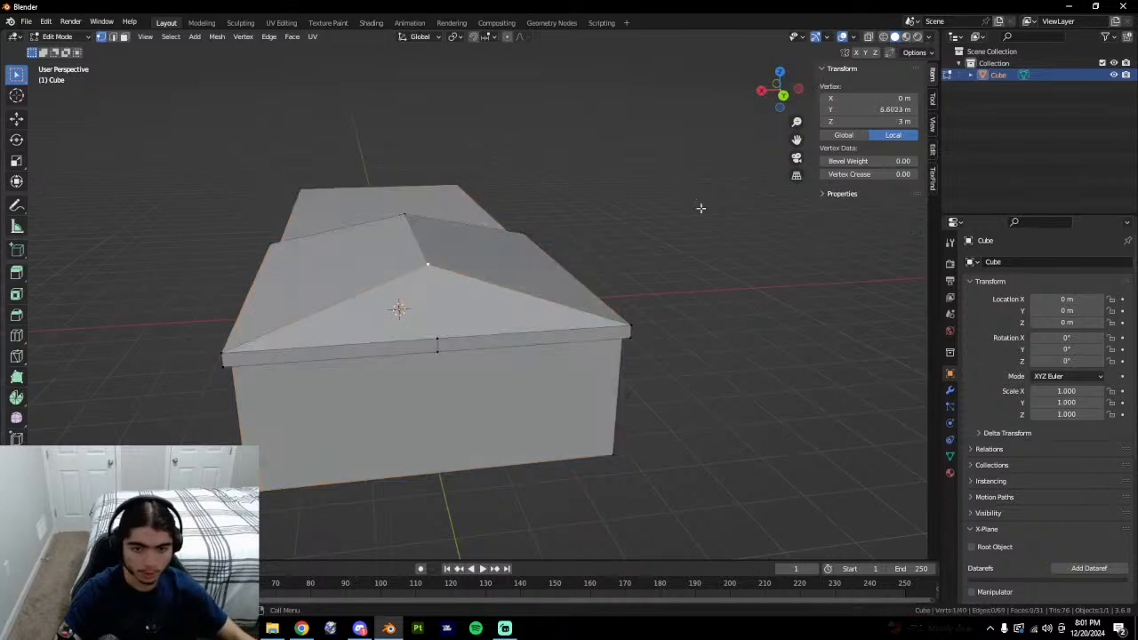
pyautogui.press('2')
pyautogui.click(443, 345)
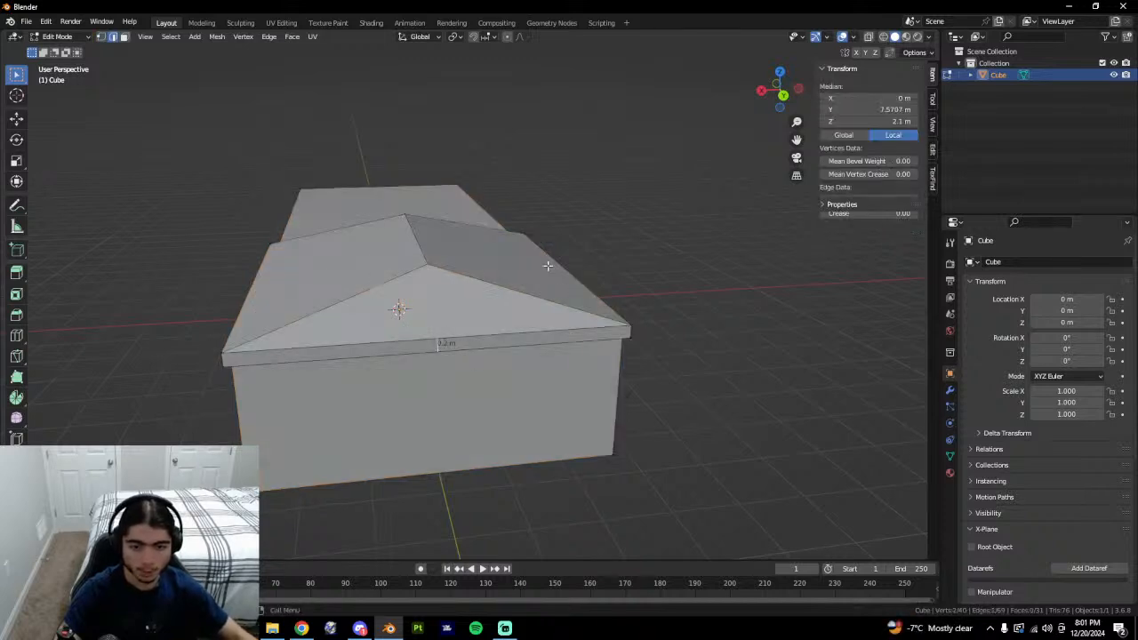
pyautogui.press('1')
pyautogui.click(430, 267)
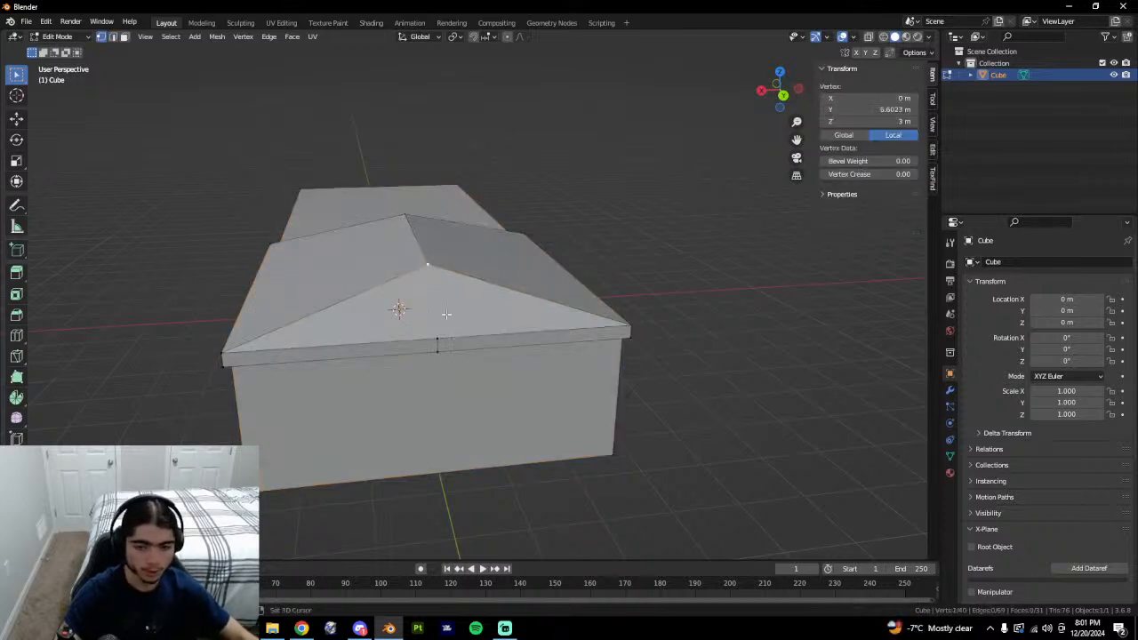
pyautogui.press('j')
# Vertex-slide the roof peak to Y 4.6893 m, then switch to Google Earth.
pyautogui.moveTo(450, 321); pyautogui.dragTo(465, 366, button='middle')
pyautogui.click(454, 331)
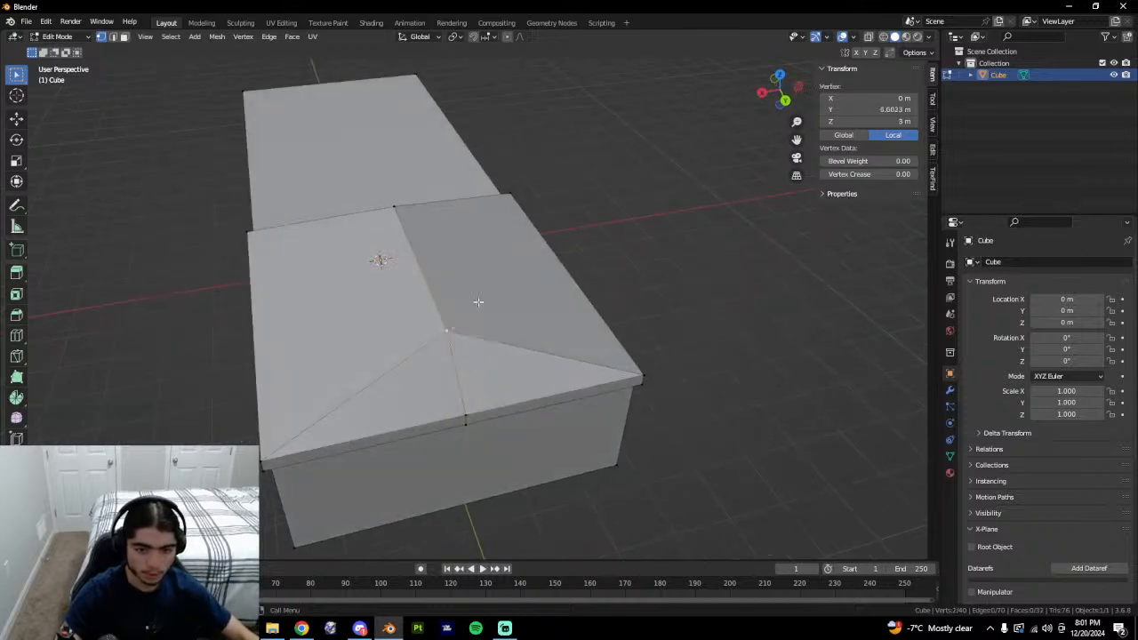
pyautogui.moveTo(477, 305); pyautogui.dragTo(555, 345, button='middle')
pyautogui.hotkey('shift', 'v')
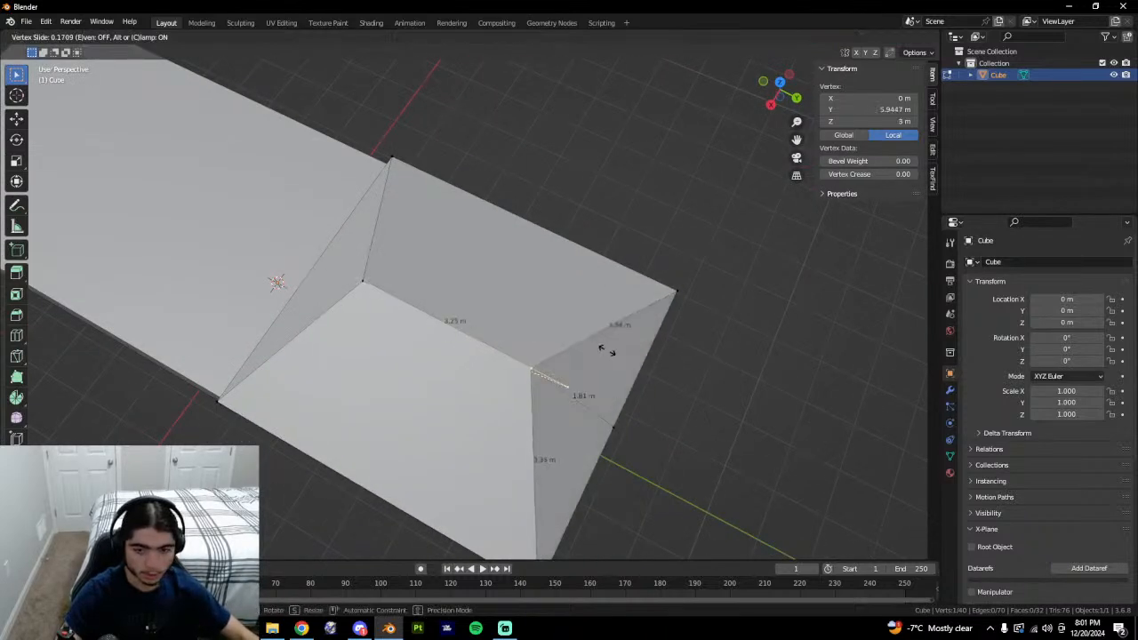
pyautogui.click(274, 286)
pyautogui.scroll(1, 519, 333)
pyautogui.scroll(-1, 578, 351)
pyautogui.scroll(-1, 579, 351)
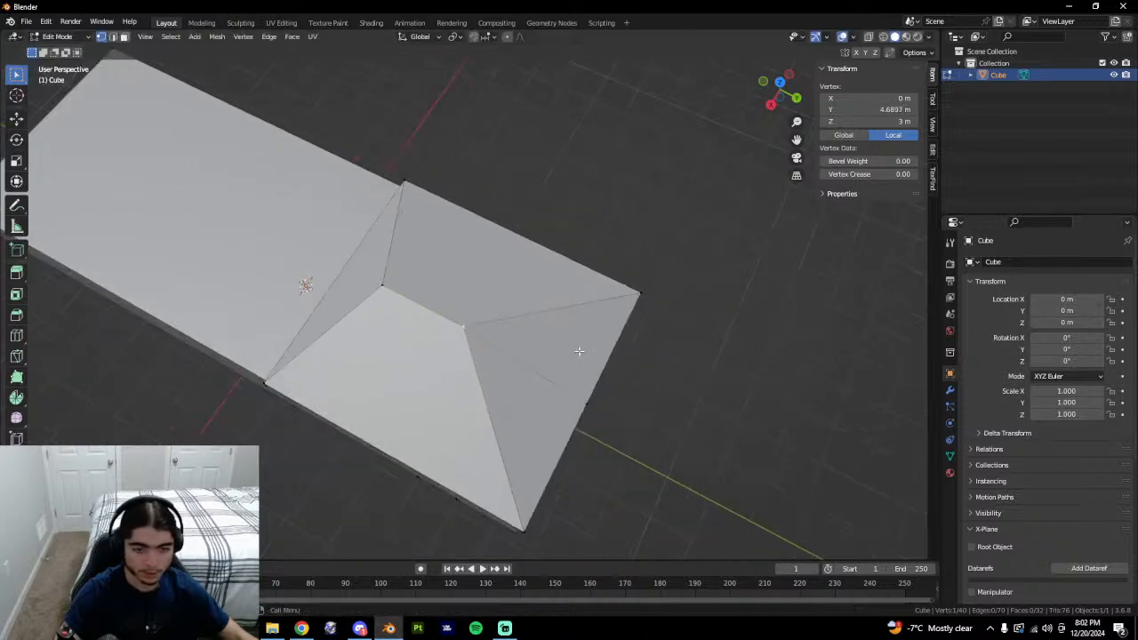
pyautogui.click(302, 628)
pyautogui.scroll(1, 547, 333)
# Center and square up the control tower in a top-down Google Earth view.
pyautogui.scroll(-4, 547, 334)
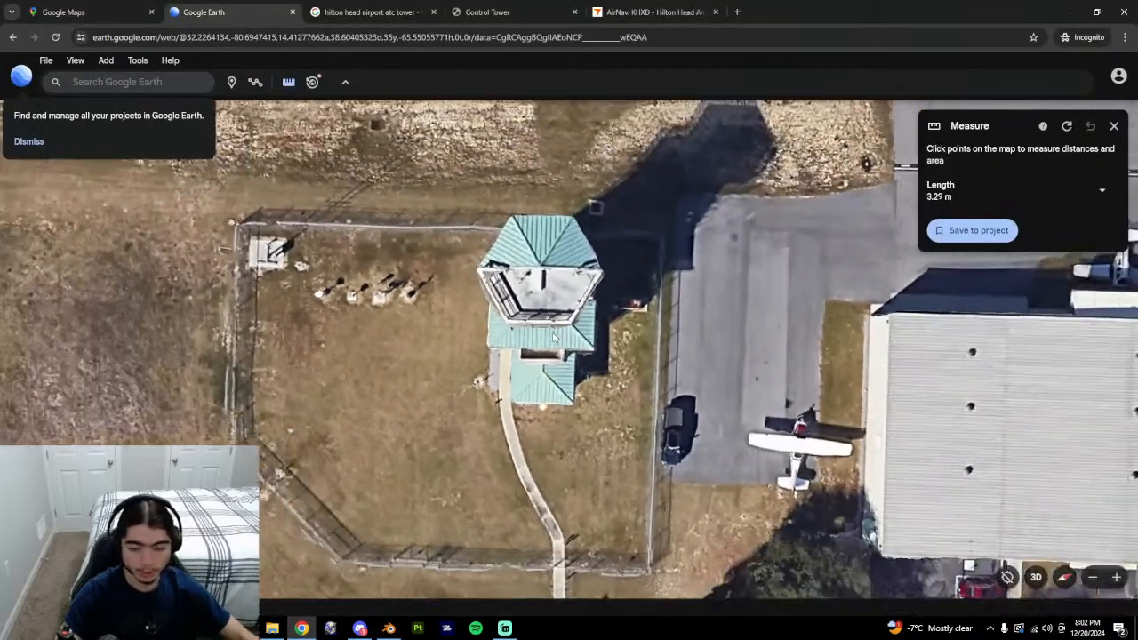
pyautogui.moveTo(549, 335); pyautogui.dragTo(820, 357, button='middle')
pyautogui.scroll(5, 608, 349)
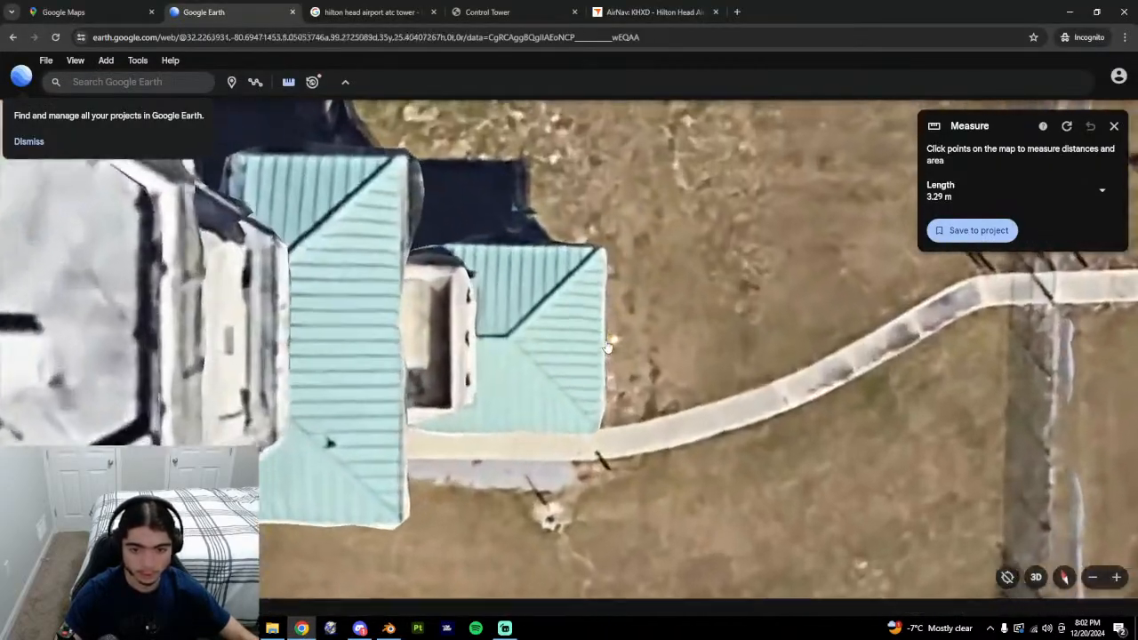
pyautogui.scroll(-3, 608, 349)
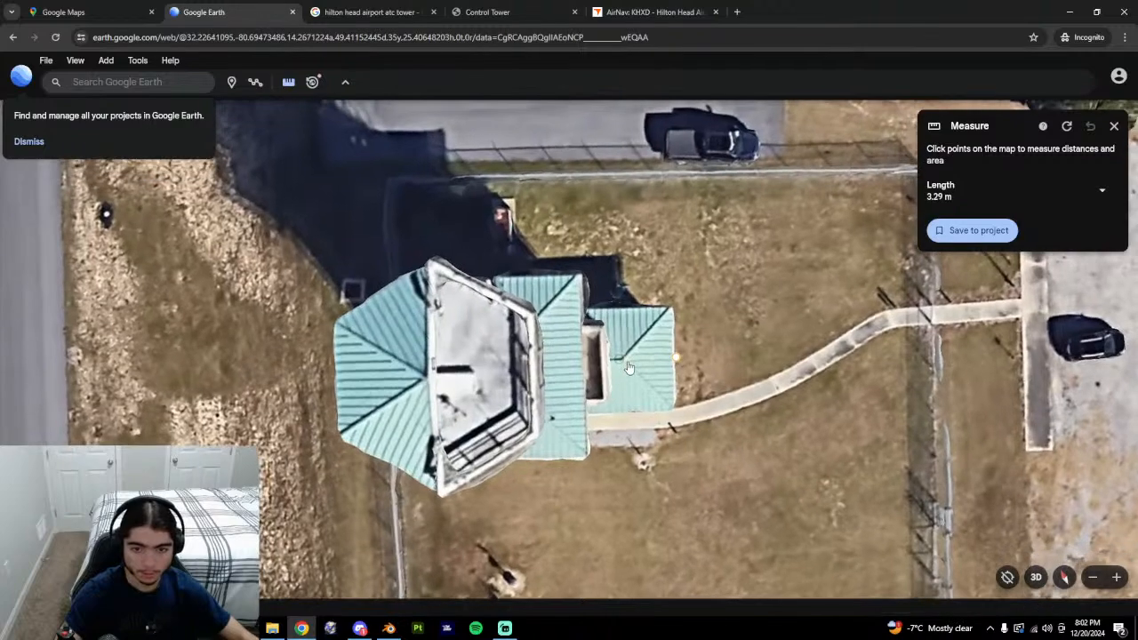
pyautogui.moveTo(624, 370); pyautogui.dragTo(669, 382)
pyautogui.moveTo(687, 397); pyautogui.dragTo(682, 419, button='middle')
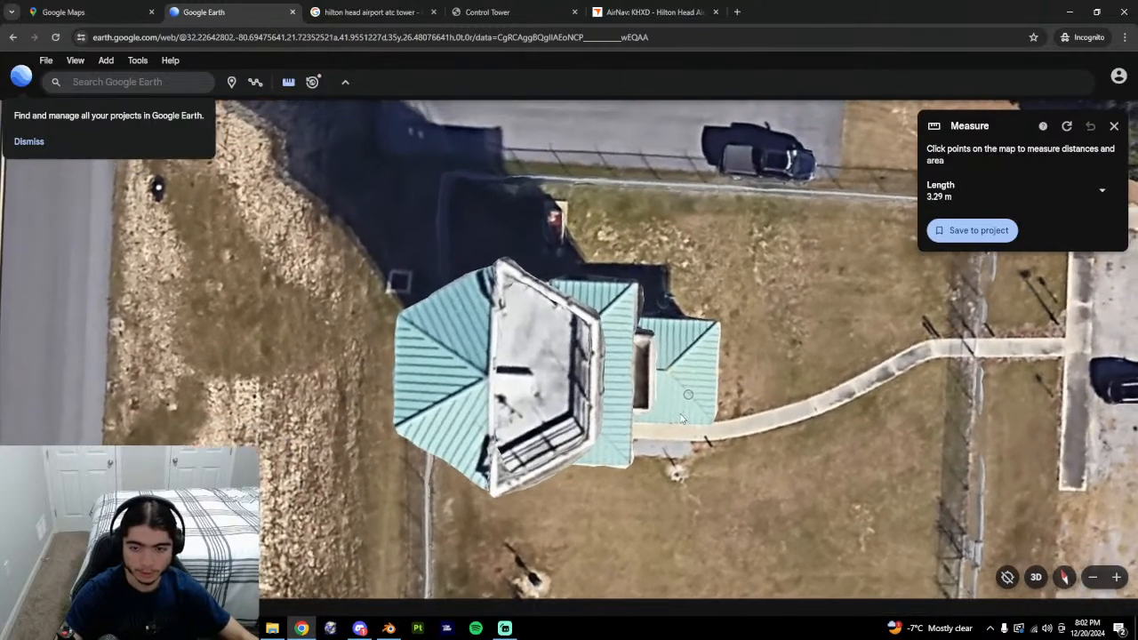
pyautogui.scroll(3, 682, 419)
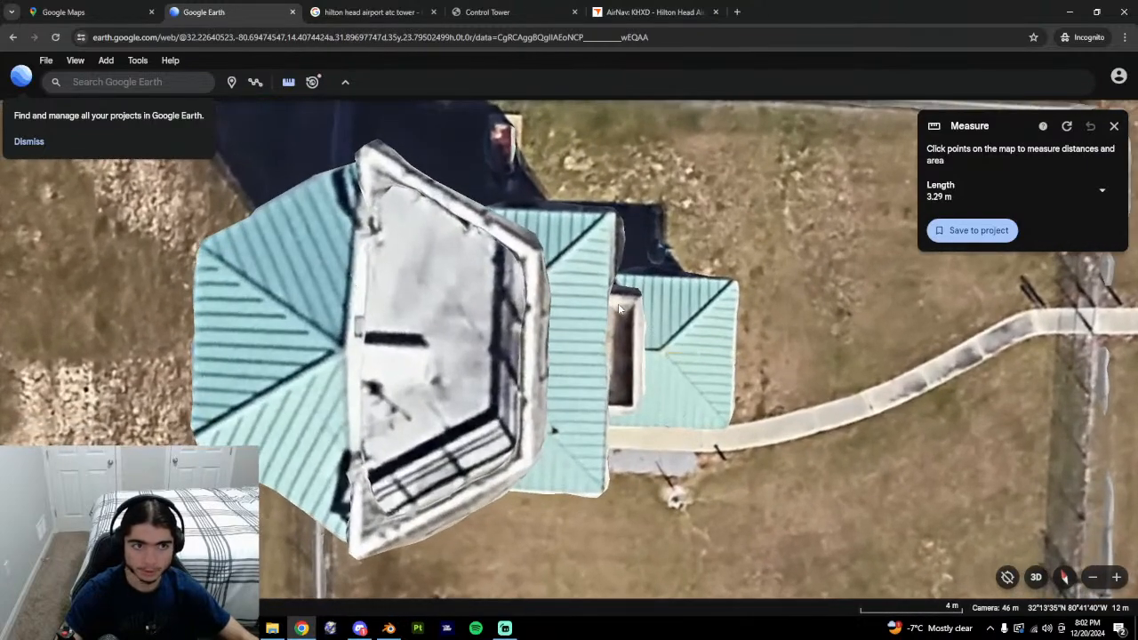
pyautogui.click(89, 12)
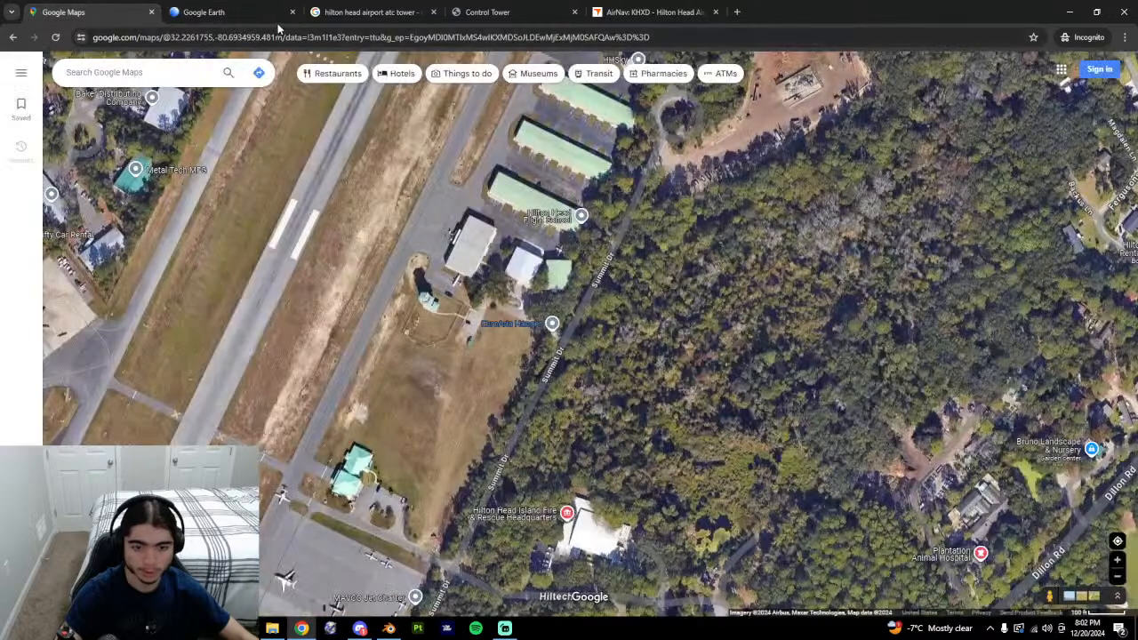
pyautogui.click(316, 14)
pyautogui.click(263, 9)
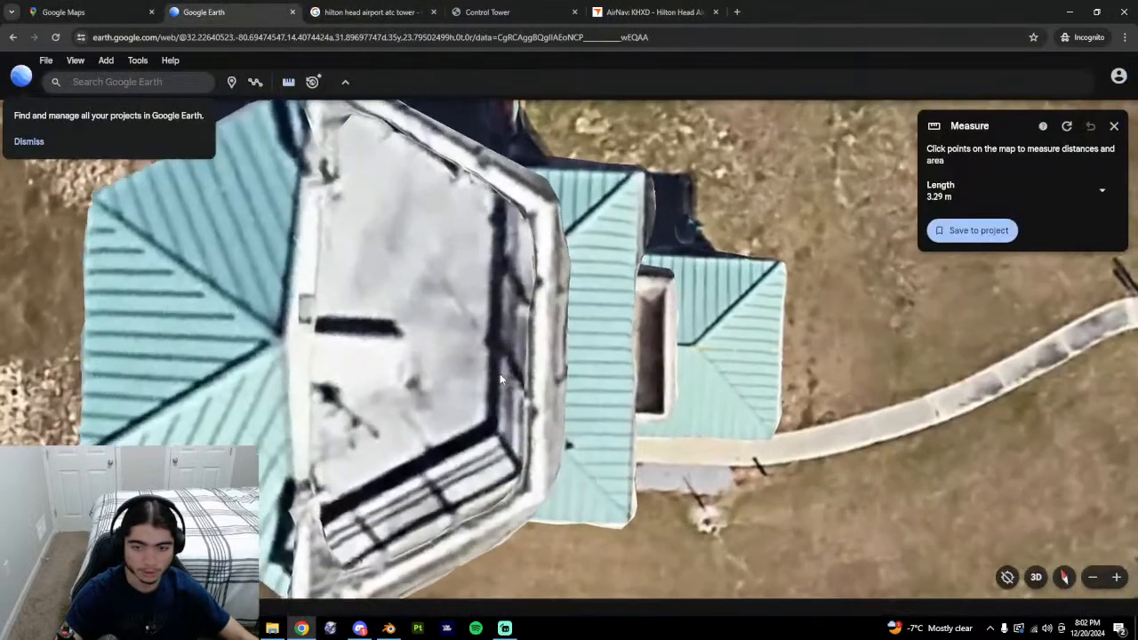
pyautogui.scroll(-5, 500, 377)
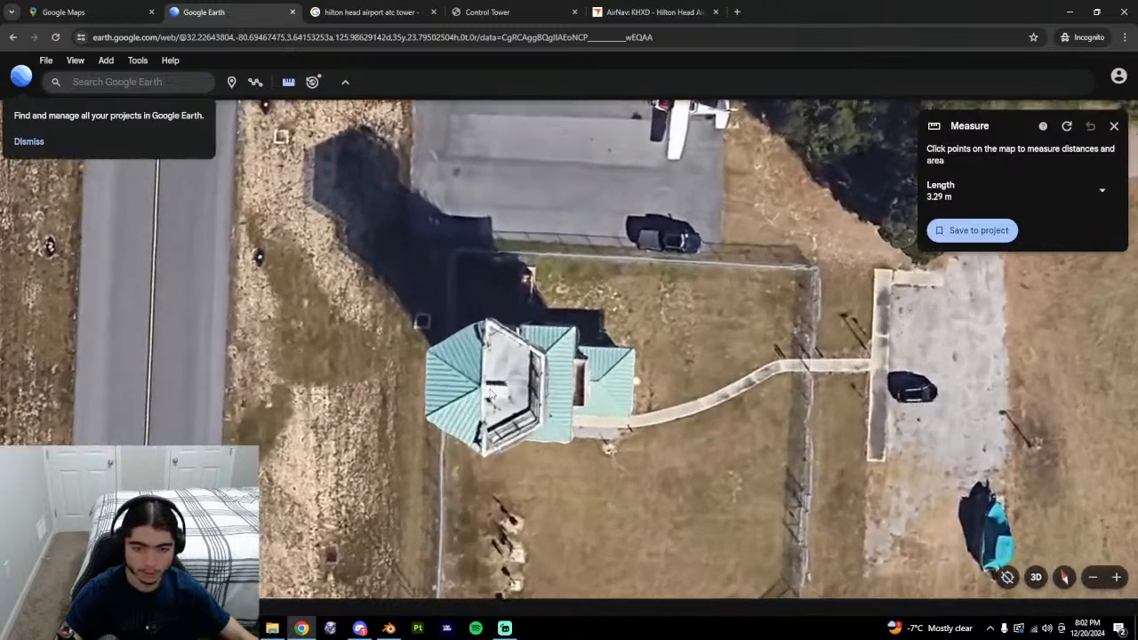
pyautogui.scroll(3, 490, 394)
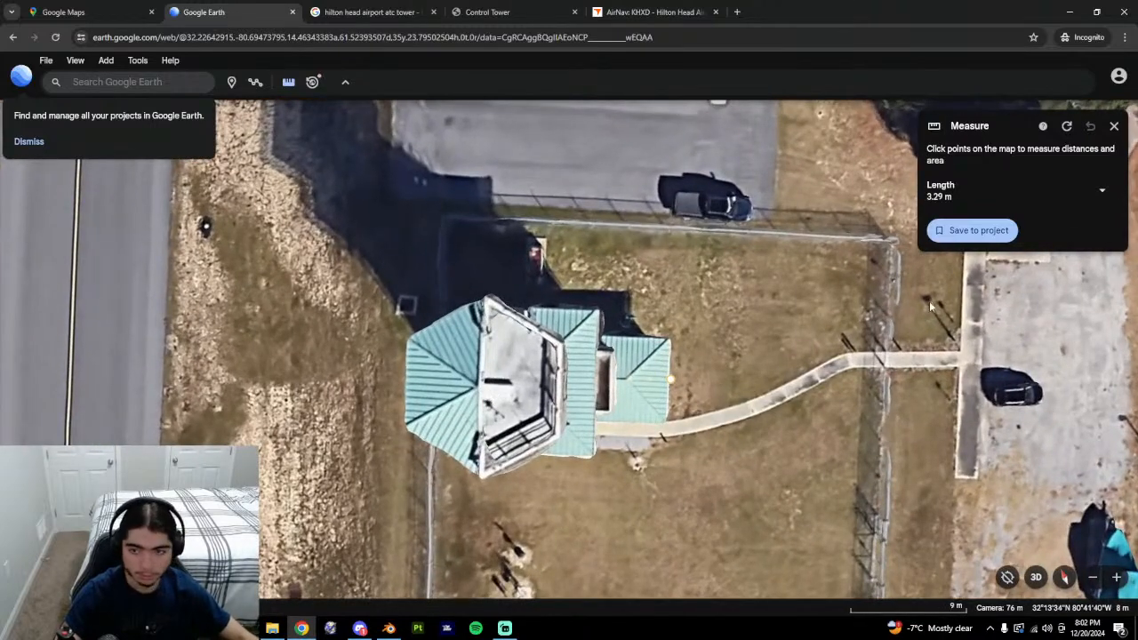
# Close the Measure panel and snip a rectangle around the tower.
pyautogui.click(1118, 123)
pyautogui.moveTo(671, 403); pyautogui.dragTo(712, 401)
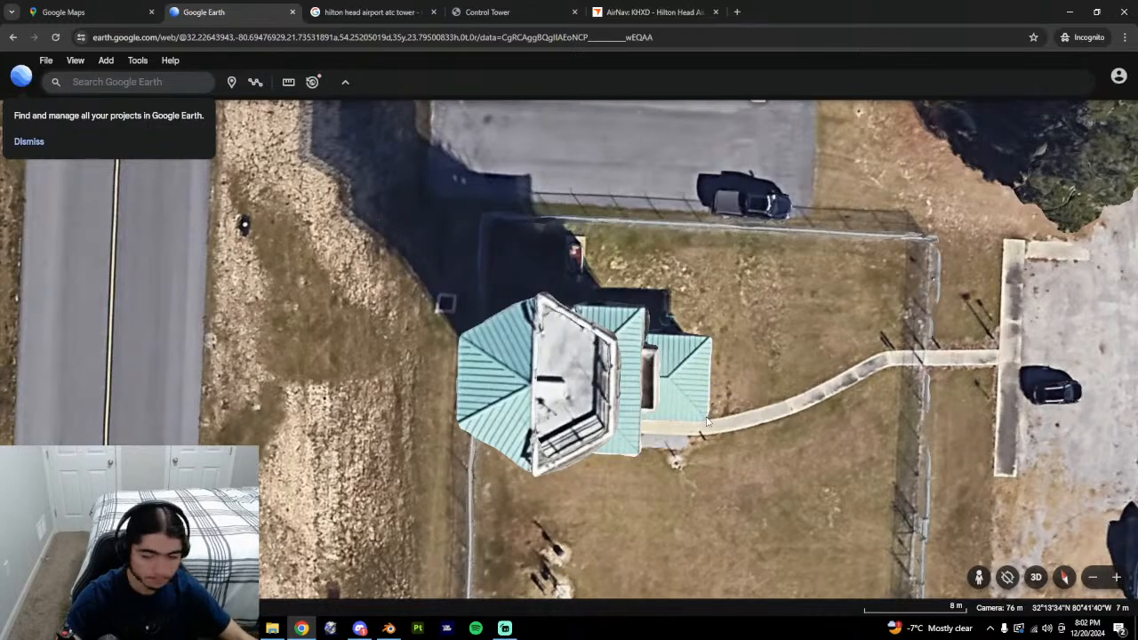
pyautogui.press('super+shift+s')
pyautogui.moveTo(413, 255); pyautogui.dragTo(756, 521)
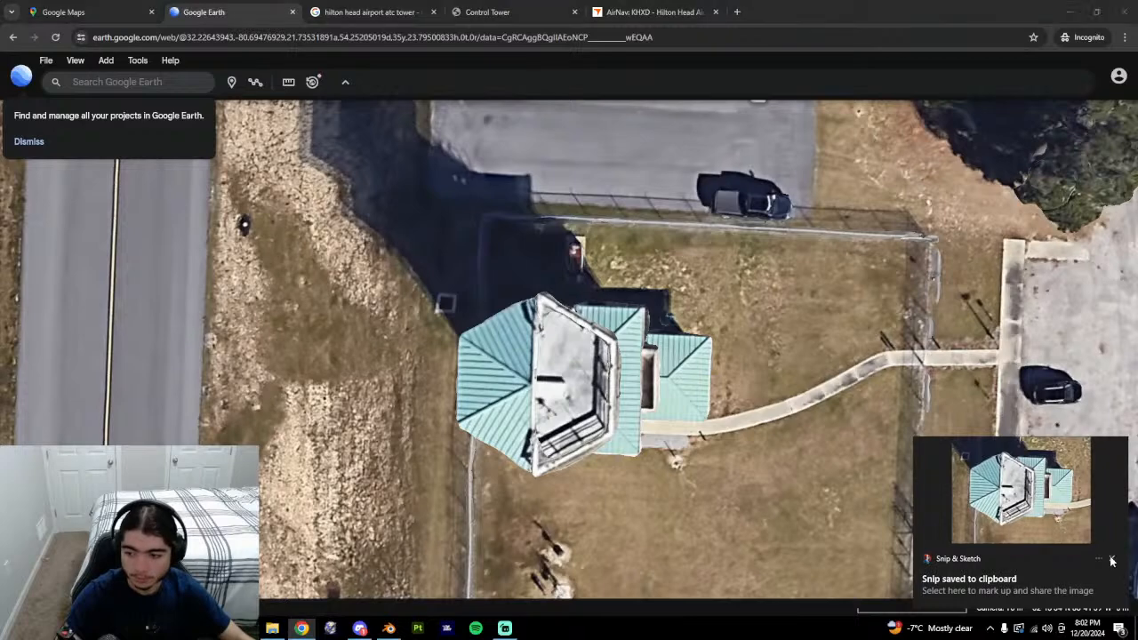
pyautogui.moveTo(730, 469); pyautogui.dragTo(734, 468, button='middle')
pyautogui.moveTo(733, 462); pyautogui.dragTo(764, 460)
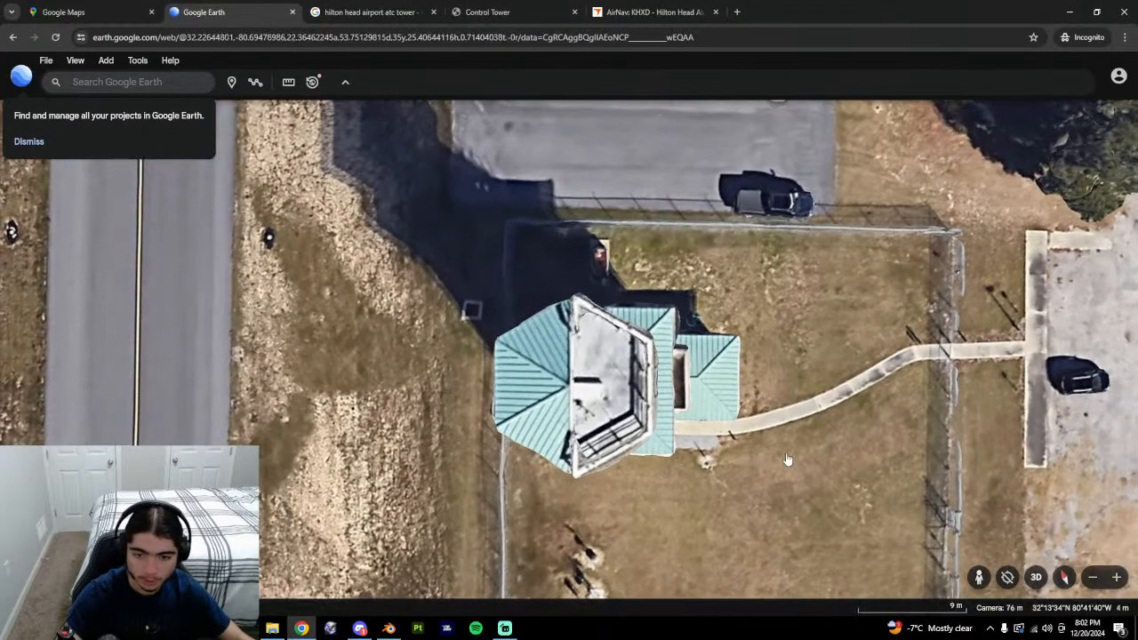
pyautogui.moveTo(810, 460); pyautogui.dragTo(807, 453, button='middle')
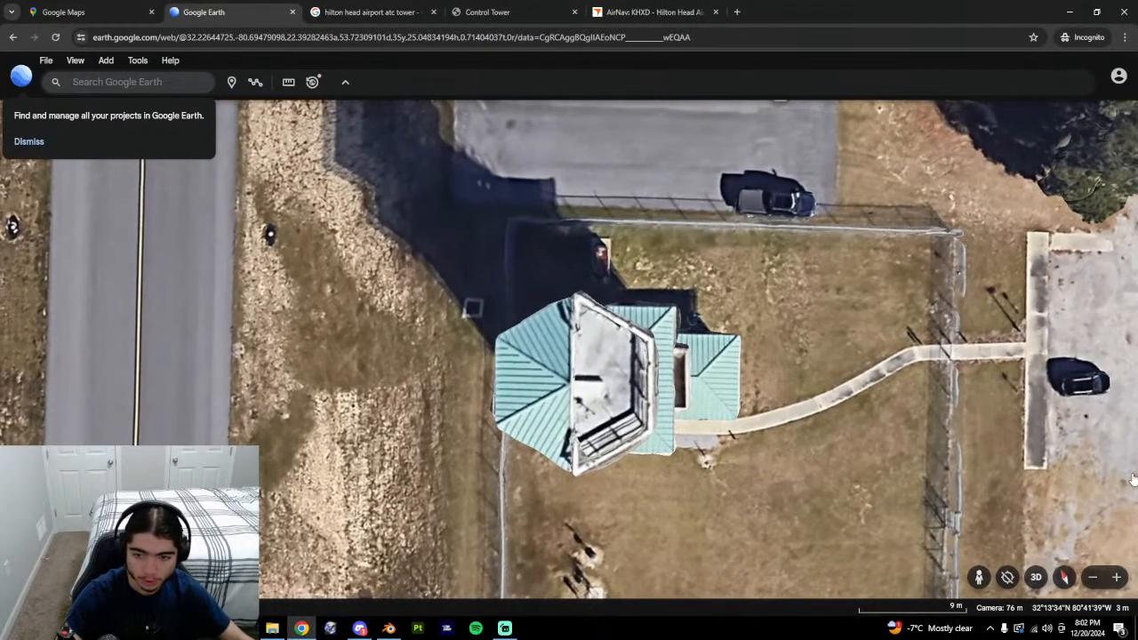
pyautogui.press('super+shift+s')
pyautogui.moveTo(437, 269); pyautogui.dragTo(789, 512)
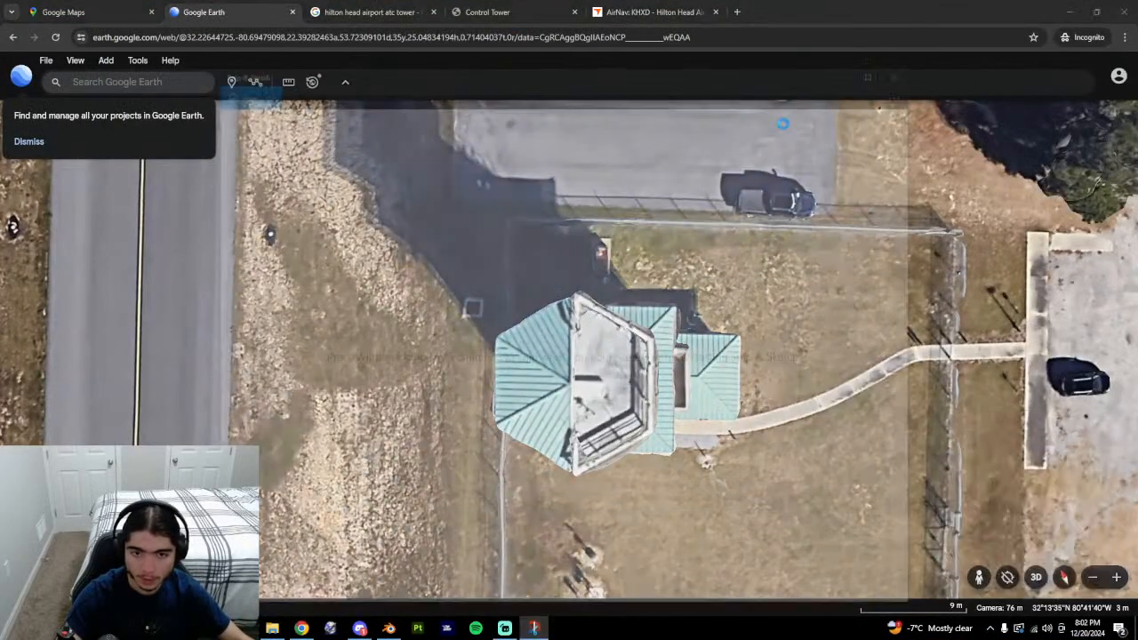
# Save the snip as 'tower' in Hilton Head (HXD) > Reference Images and close Snip & Sketch.
pyautogui.hotkey('ctrl', 's')
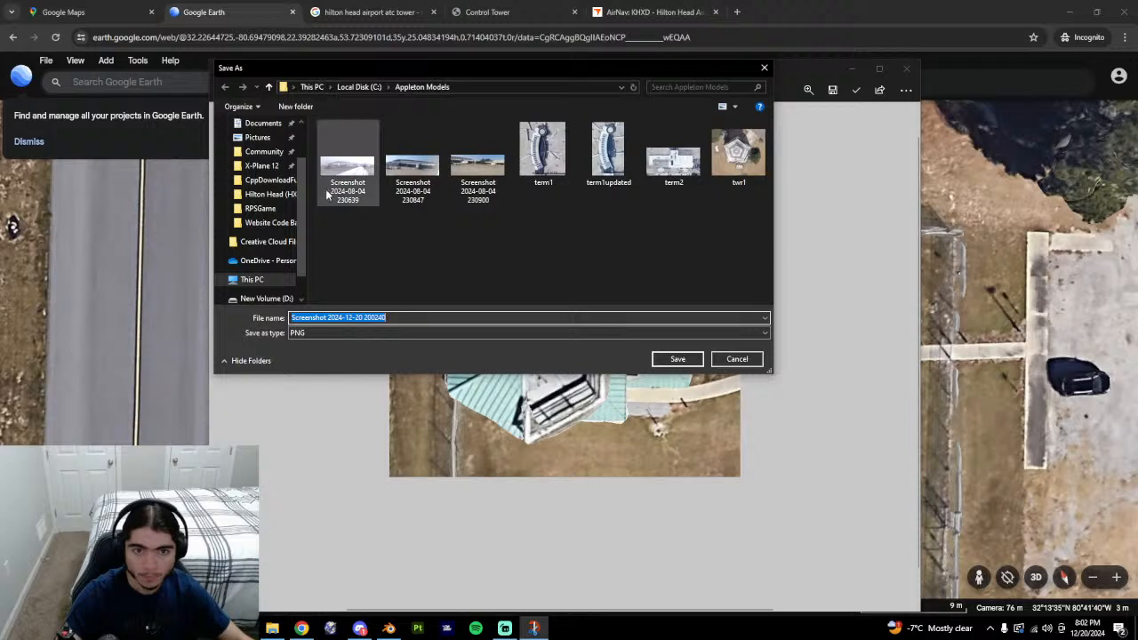
pyautogui.click(267, 195)
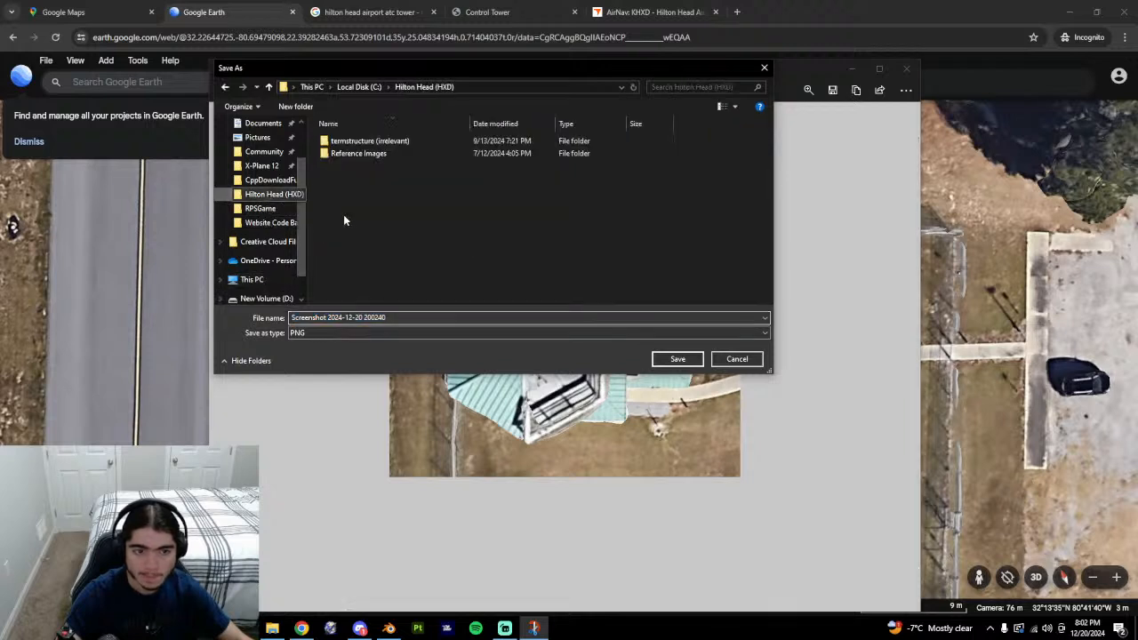
pyautogui.doubleClick(367, 155)
pyautogui.click(378, 316)
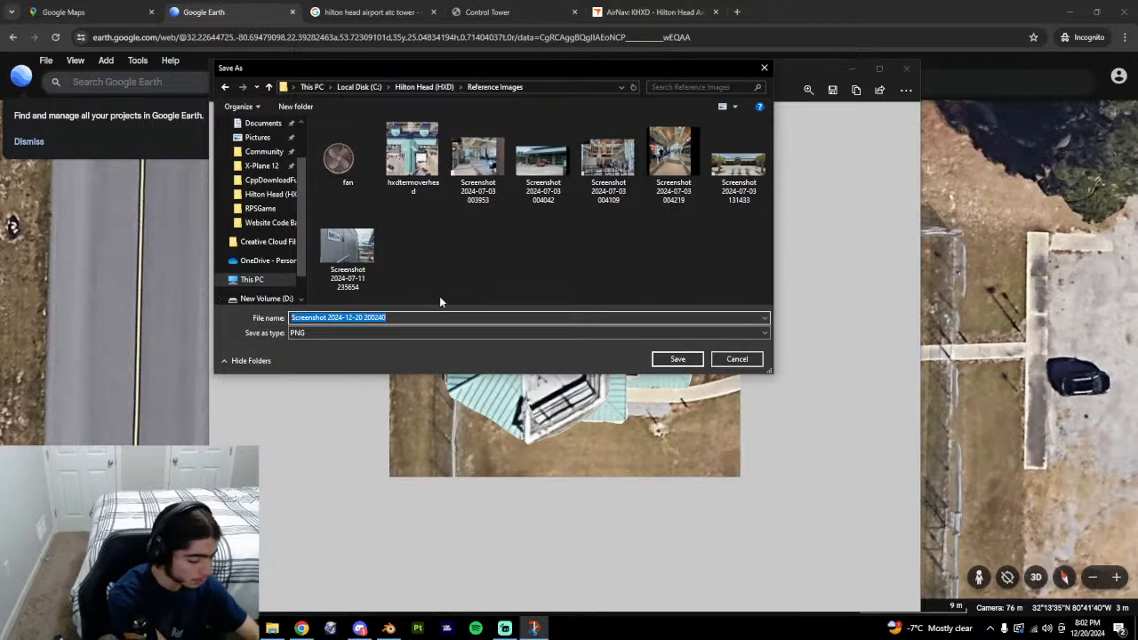
pyautogui.write('tower')
pyautogui.press('Return')
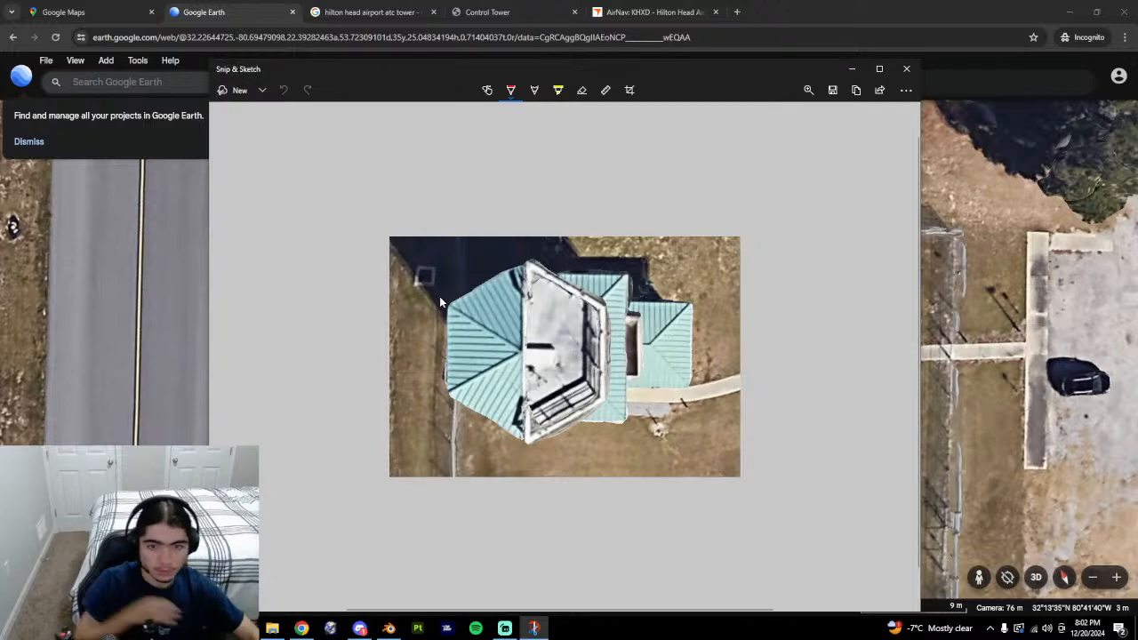
pyautogui.click(906, 69)
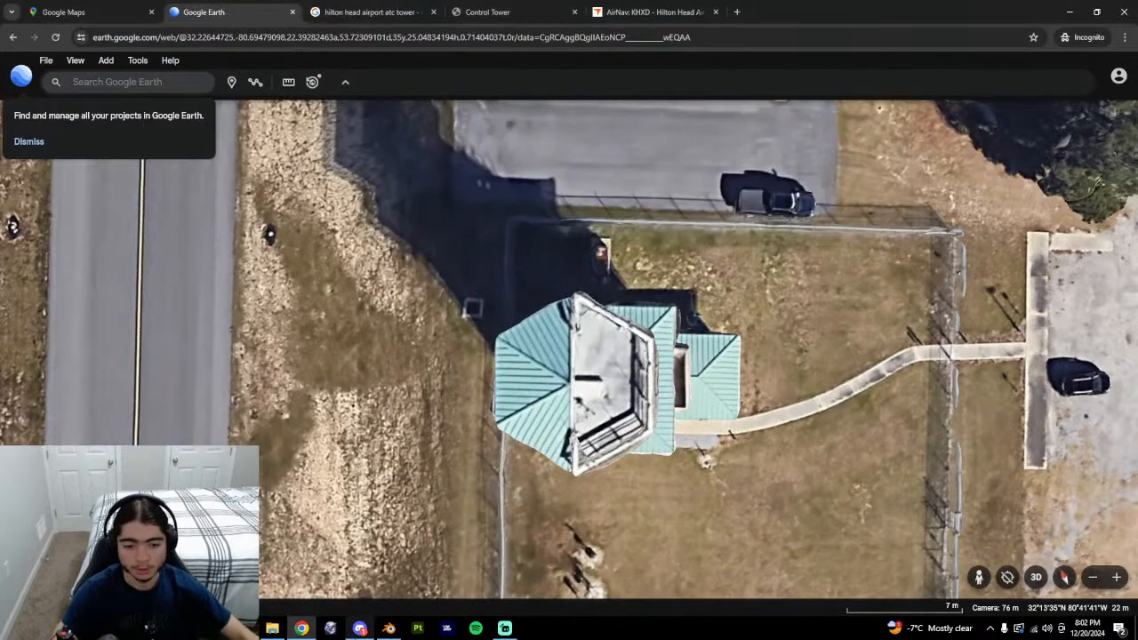
# Switch to top view, return to Object Mode, and apply All Transforms to the box.
pyautogui.hotkey('alt', 'Tab')
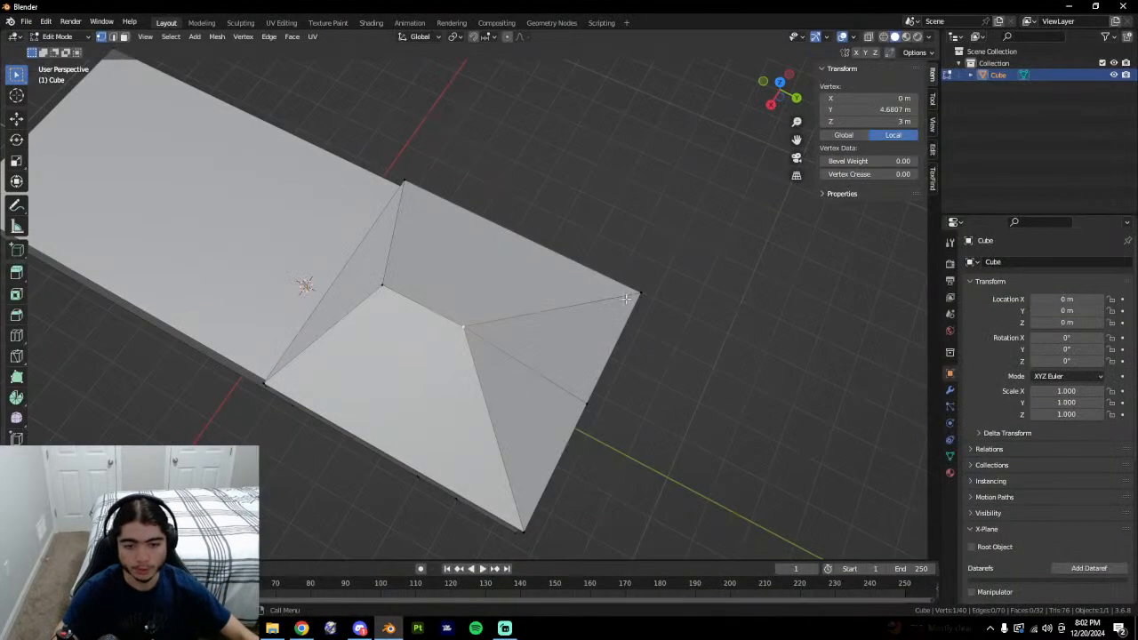
pyautogui.click(780, 85)
pyautogui.scroll(-2, 582, 293)
pyautogui.click(718, 370)
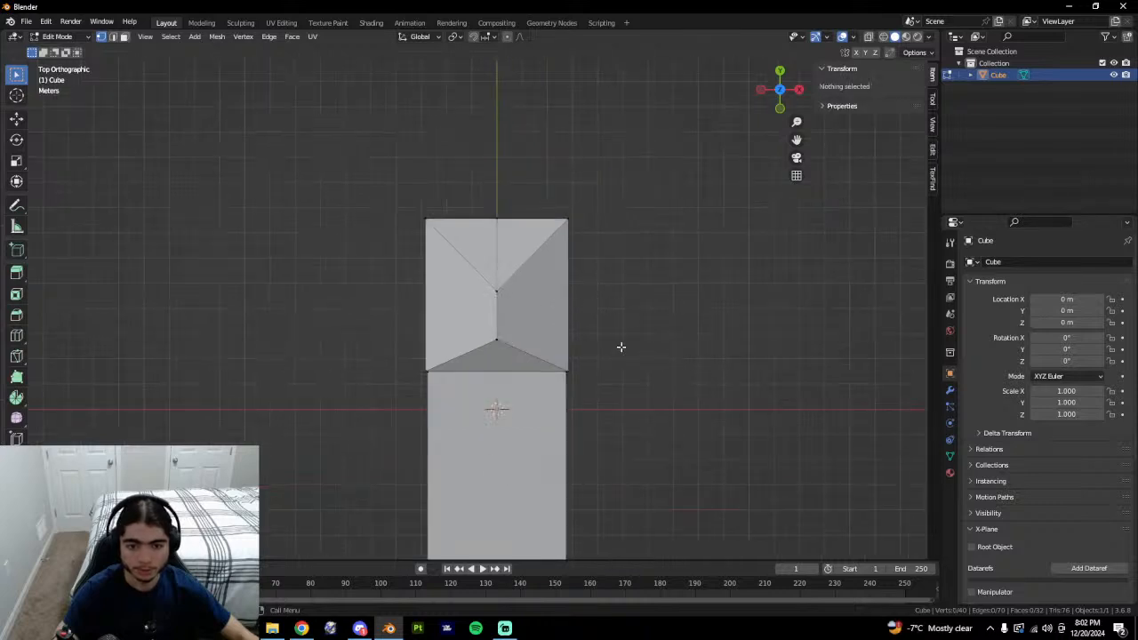
pyautogui.scroll(3, 703, 351)
pyautogui.scroll(-5, 728, 337)
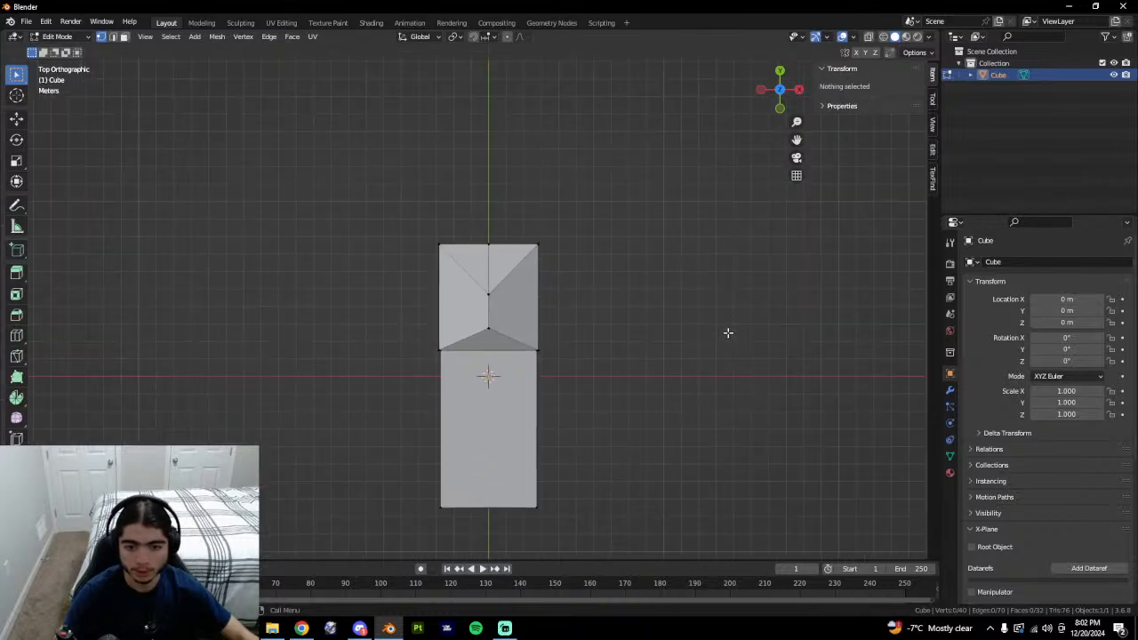
pyautogui.hotkey('shift', 'a')
pyautogui.press('Tab')
pyautogui.hotkey('ctrl', 'a')
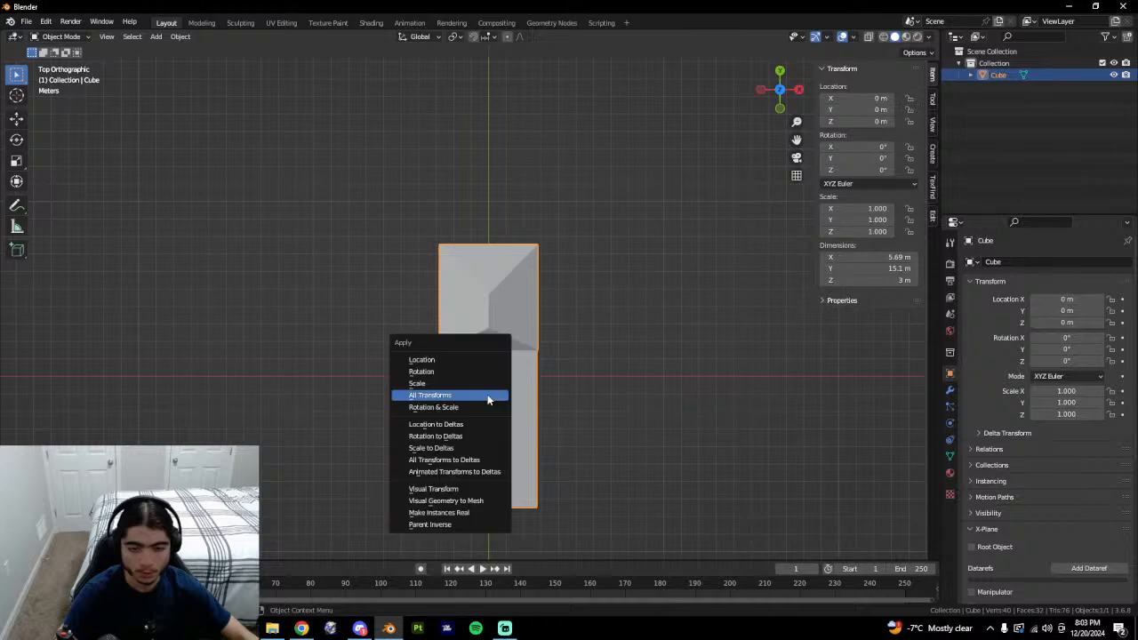
pyautogui.click(488, 398)
pyautogui.hotkey('ctrl', 'a')
pyautogui.click(522, 399)
# Add tower.png from Hilton Head (HXD) > Reference Images as a reference image.
pyautogui.hotkey('shift', 'a')
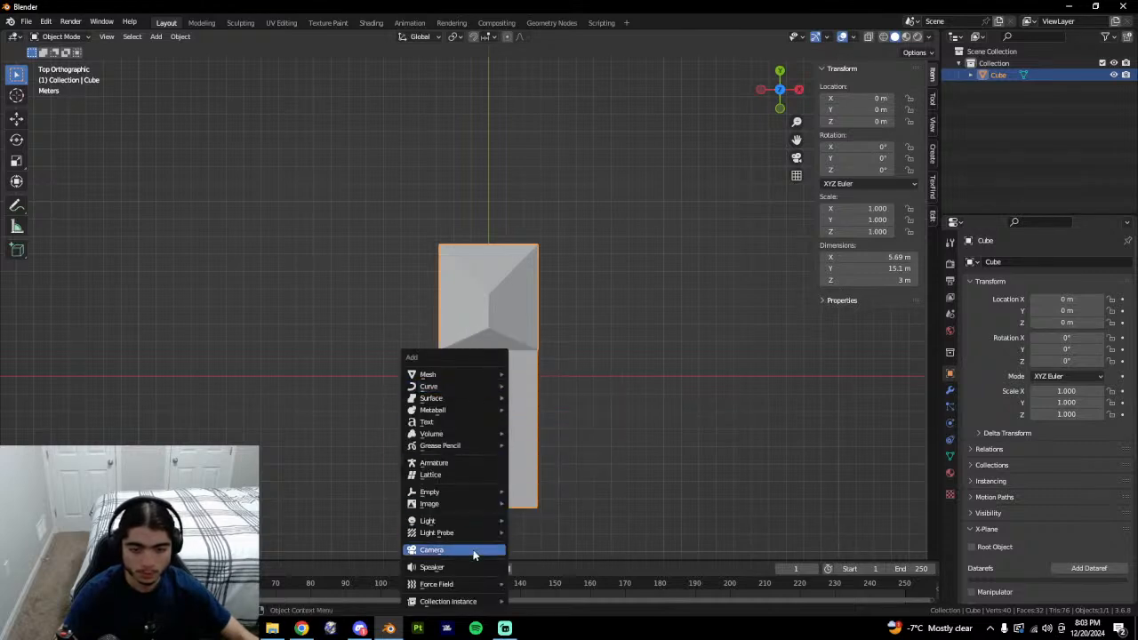
pyautogui.moveTo(445, 503)
pyautogui.click(561, 503)
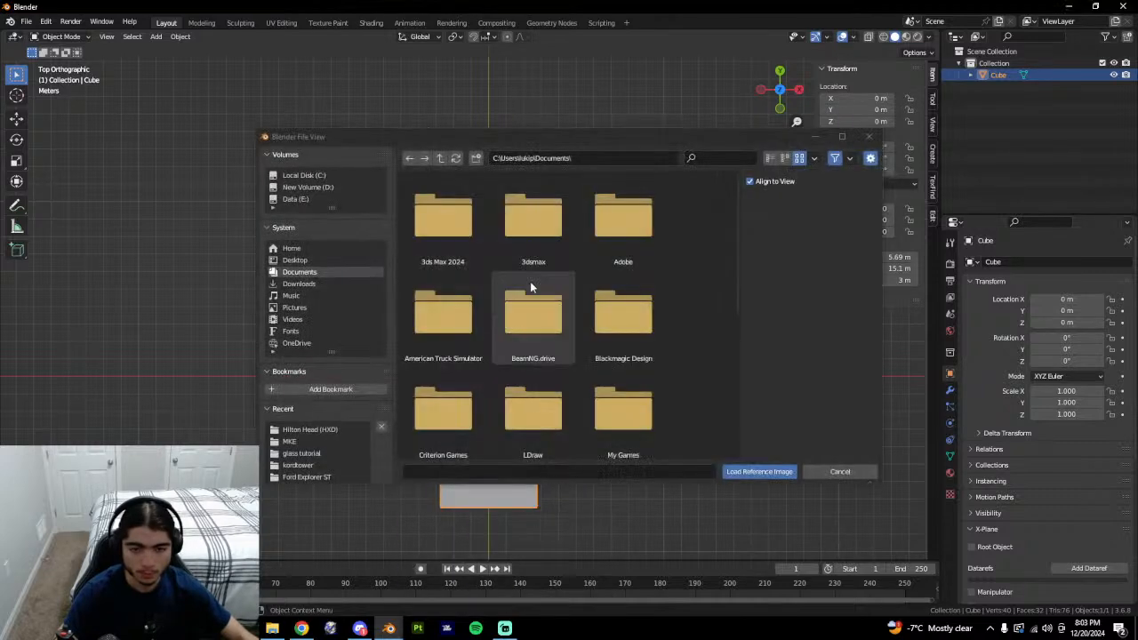
pyautogui.click(303, 430)
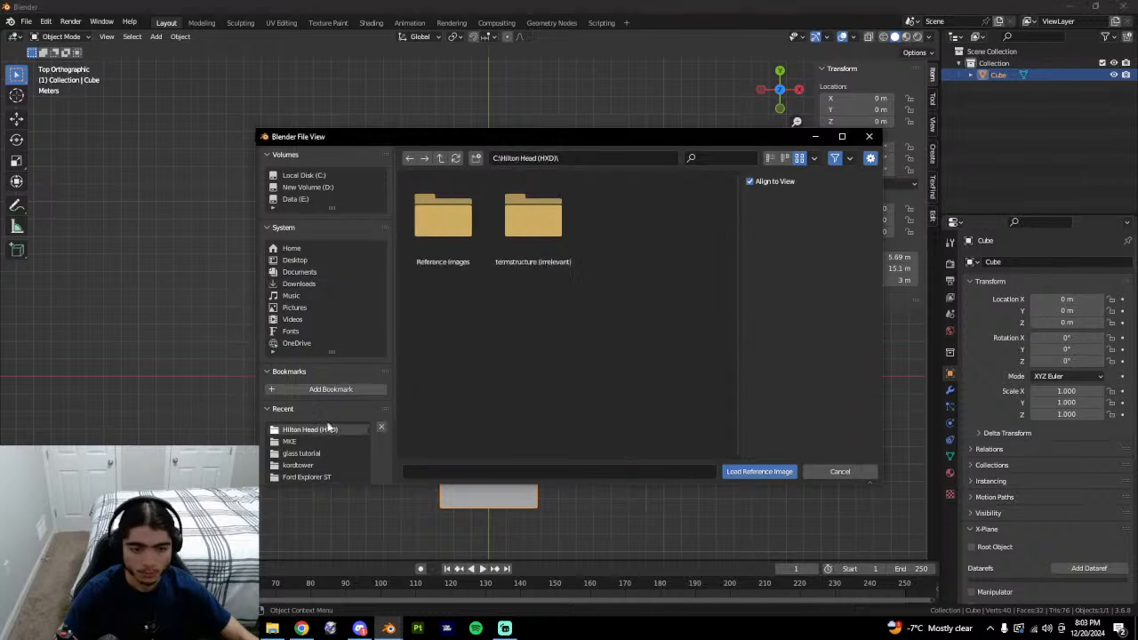
pyautogui.doubleClick(450, 239)
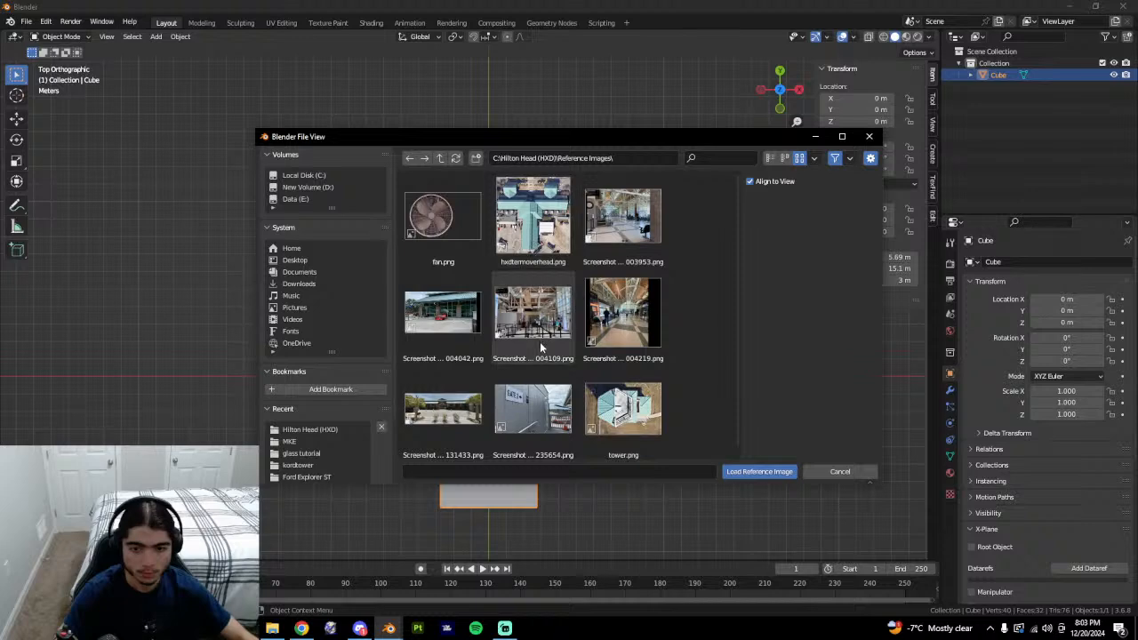
pyautogui.click(607, 409)
pyautogui.click(778, 473)
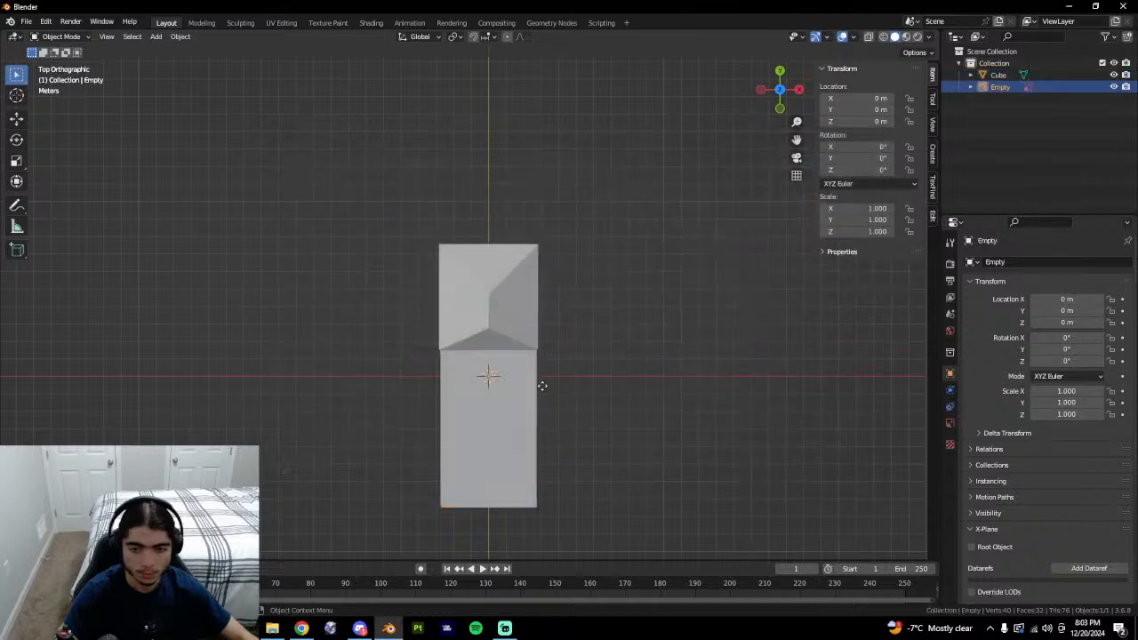
# Scale the reference image to 2.748 and return to the top-down view.
pyautogui.press('s')
pyautogui.click(638, 385)
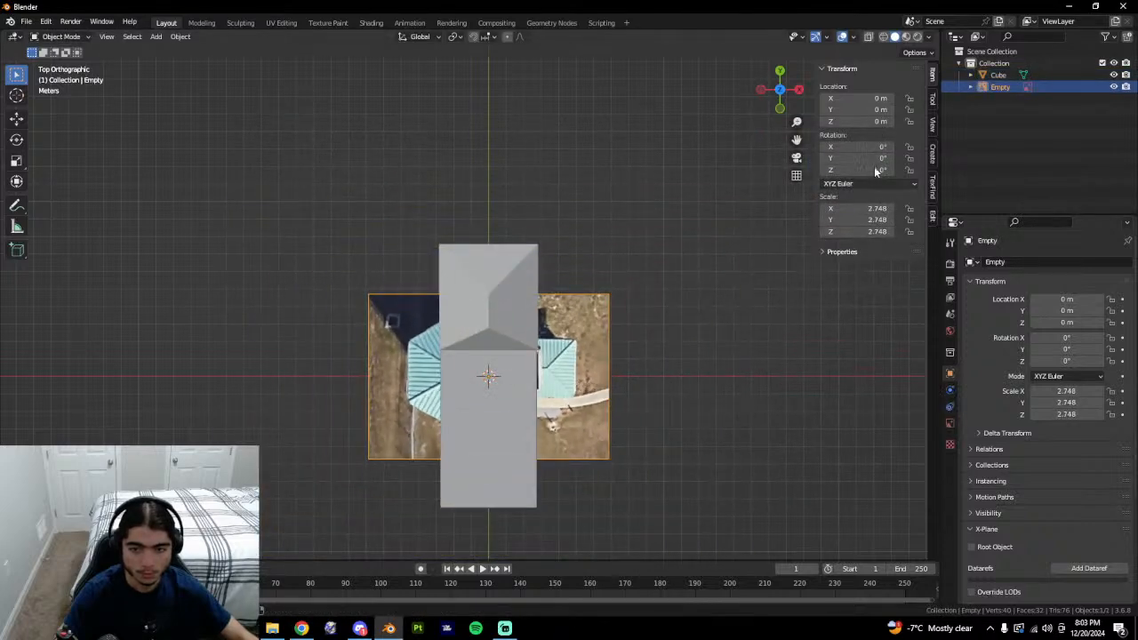
pyautogui.click(782, 93)
pyautogui.click(781, 93)
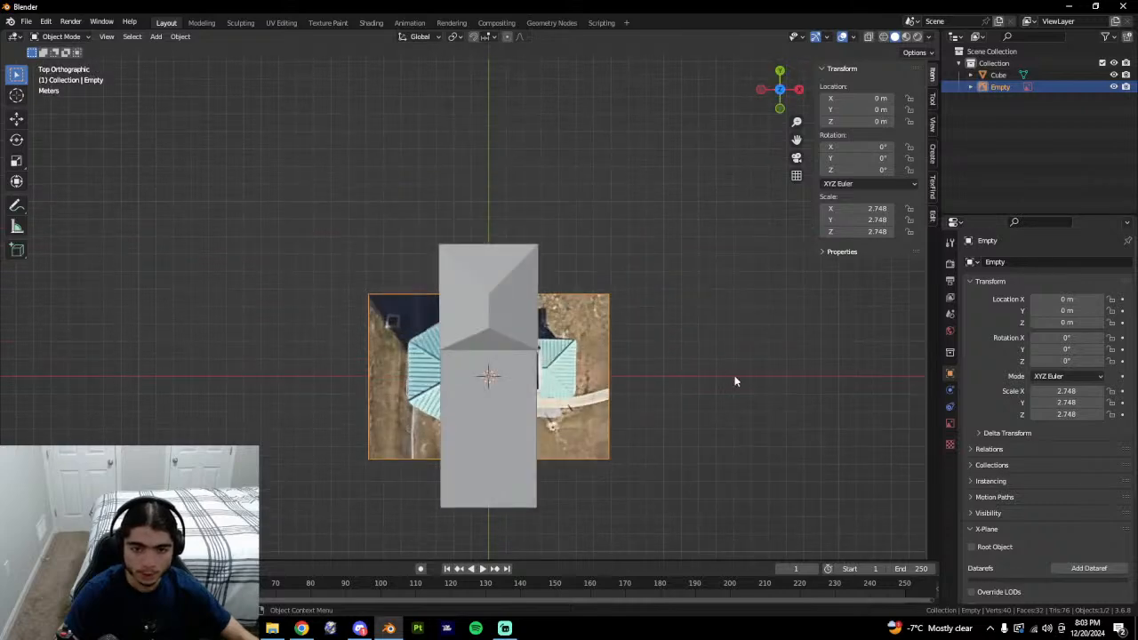
pyautogui.moveTo(735, 378); pyautogui.dragTo(585, 375, button='middle')
pyautogui.click(781, 88)
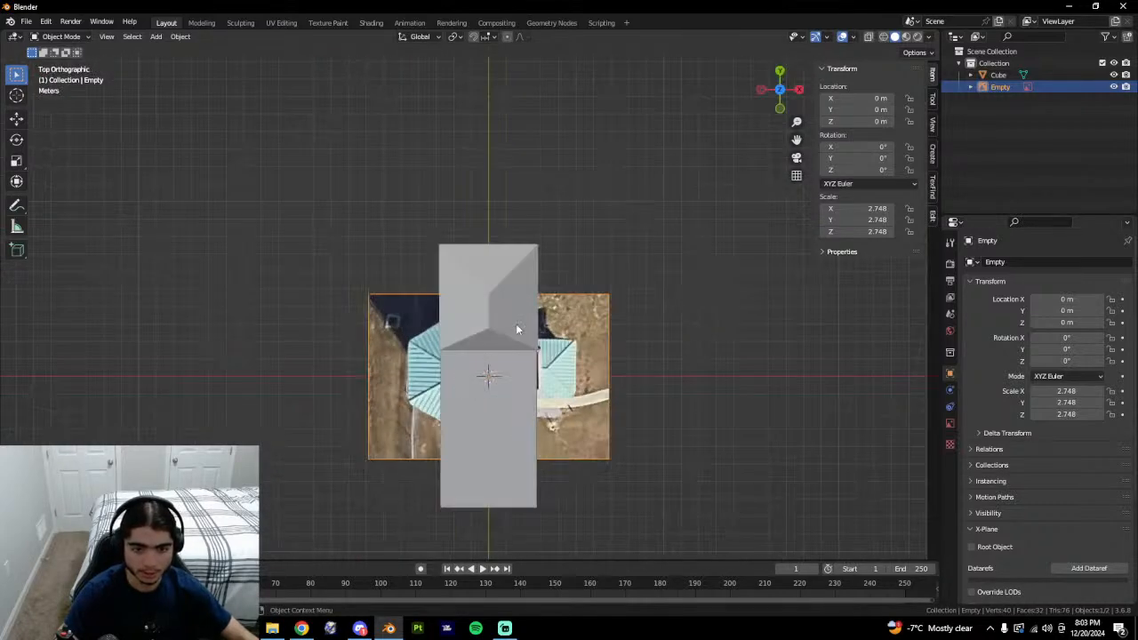
# Rotate the image 90° with X-ray on, then rescale it to 4.327 and shift it beneath the box.
pyautogui.write('r90')
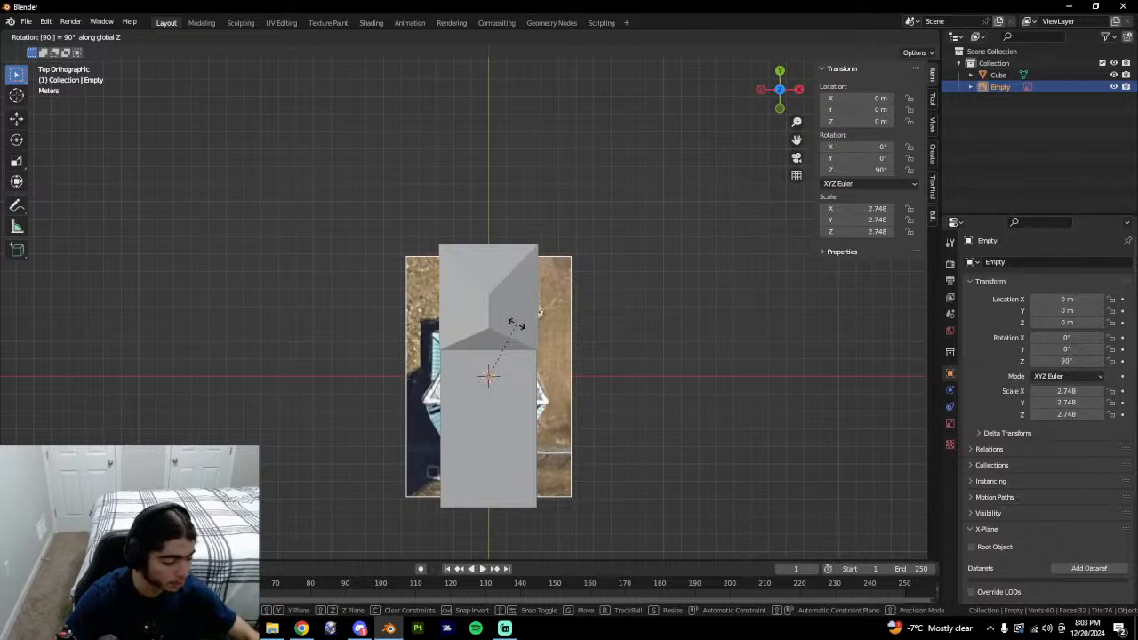
pyautogui.click(517, 321)
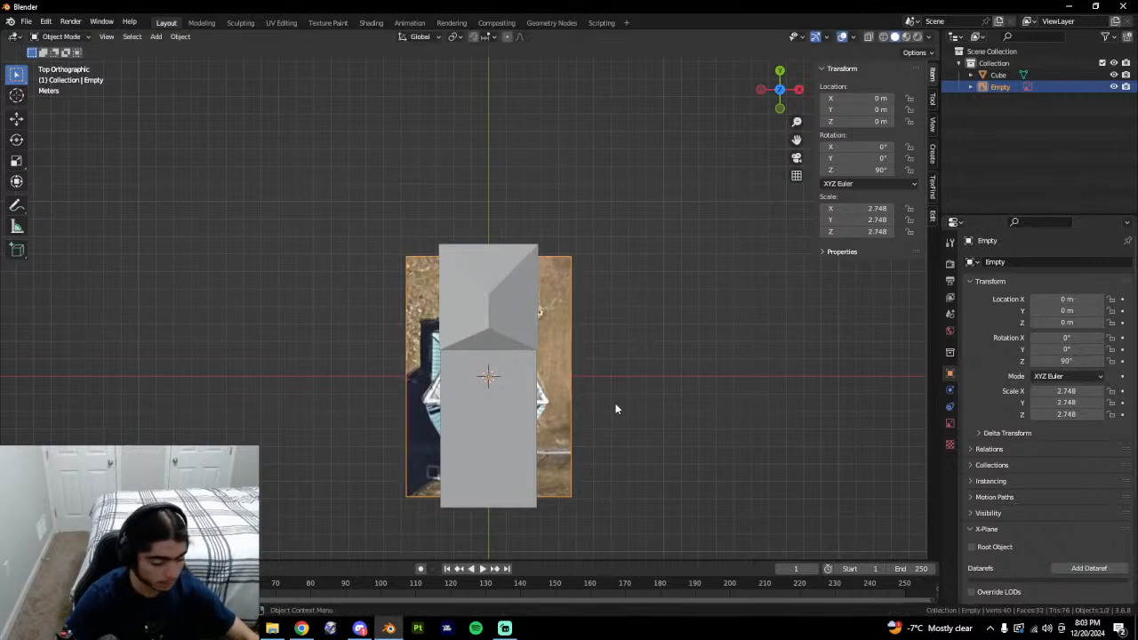
pyautogui.hotkey('alt', 'z')
pyautogui.press('s')
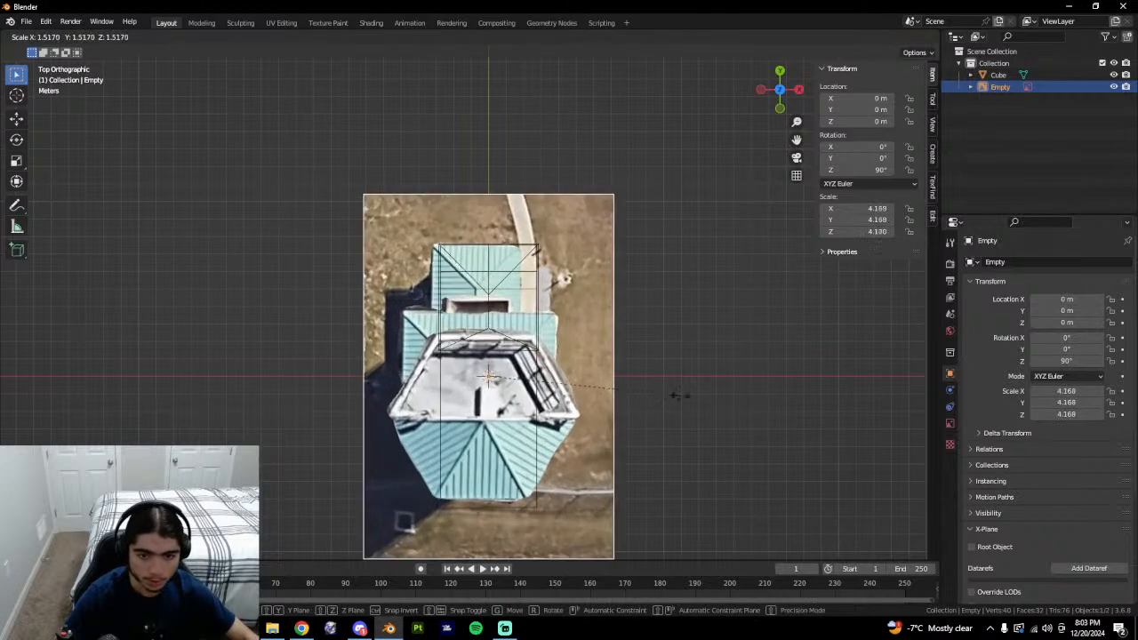
pyautogui.press('g')
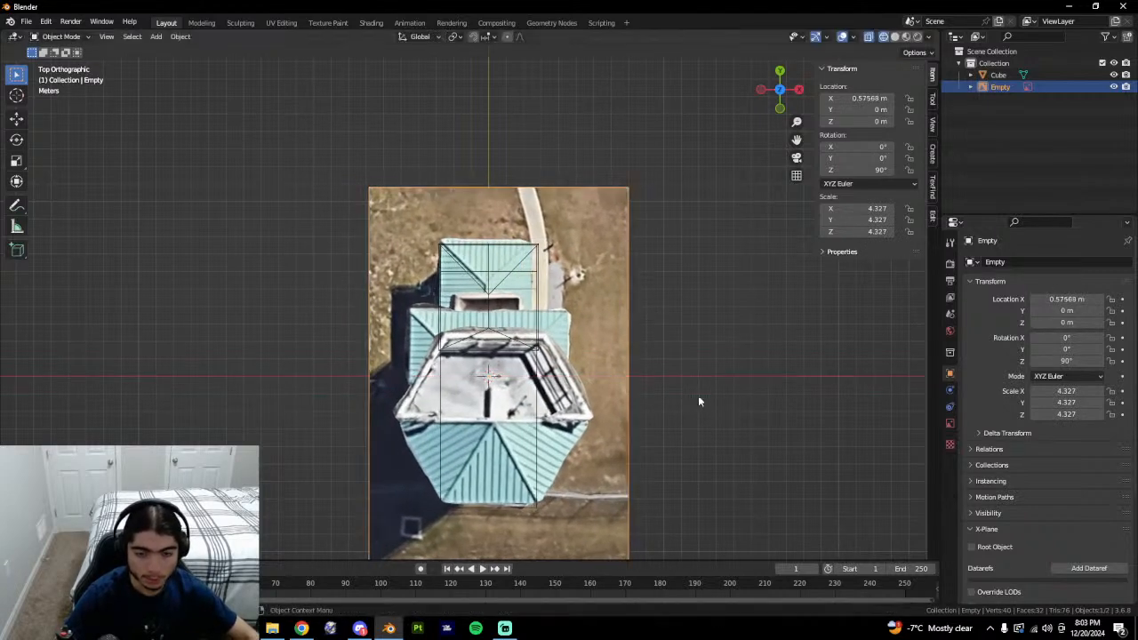
pyautogui.press('y')
pyautogui.press('x')
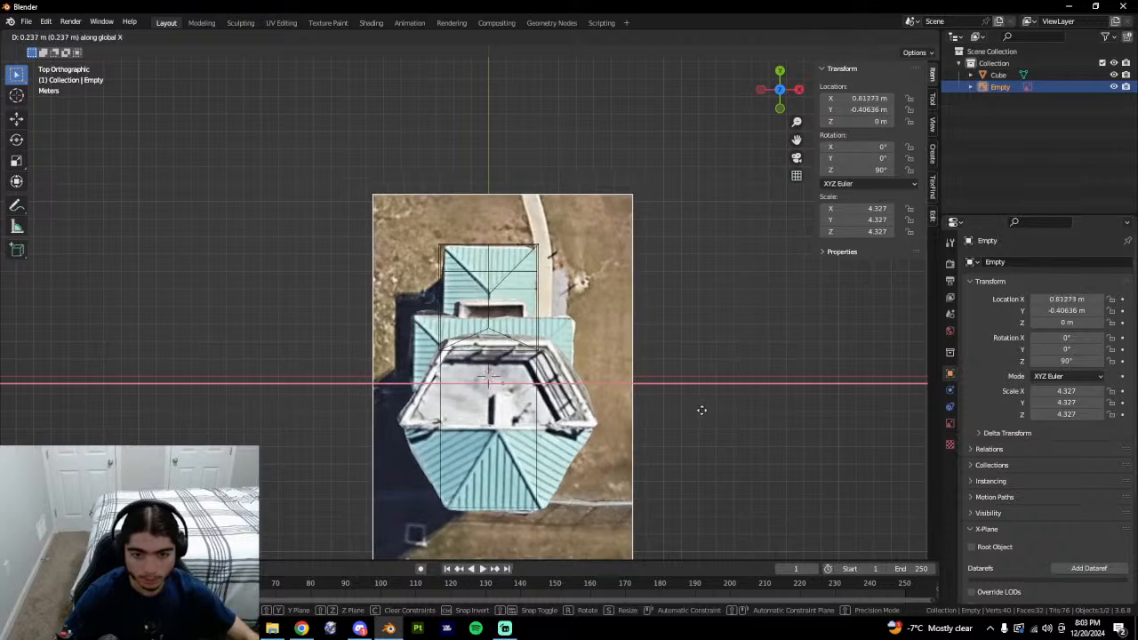
pyautogui.click(702, 410)
pyautogui.moveTo(665, 445); pyautogui.dragTo(550, 342, button='middle')
# Tilt Google Earth to an oblique 3D view of the control tower.
pyautogui.hotkey('alt', 'Tab')
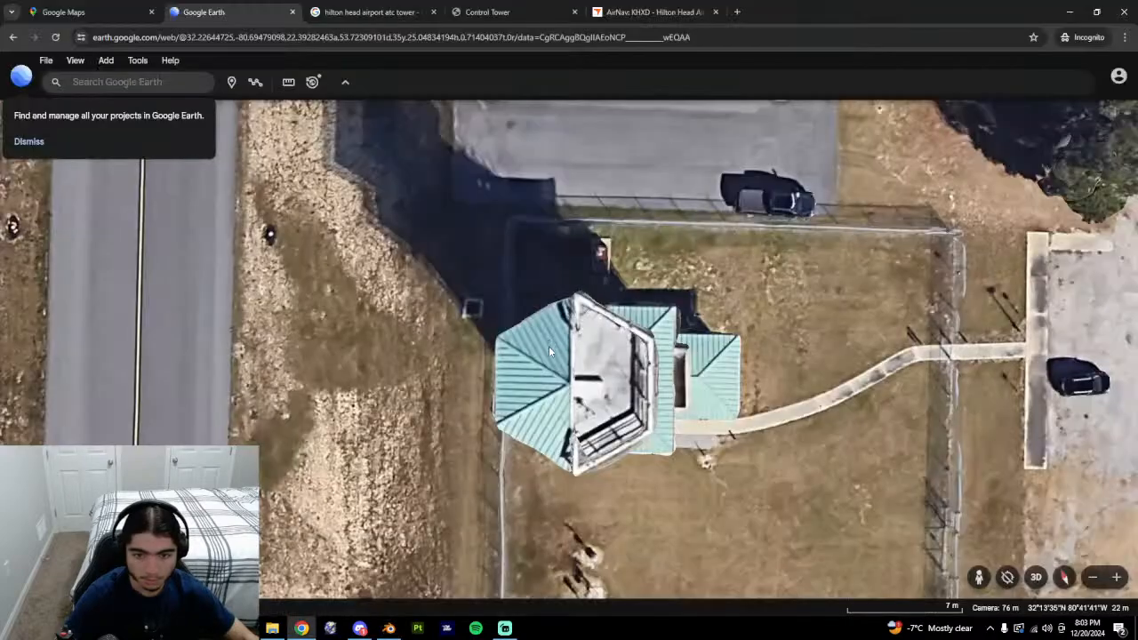
pyautogui.moveTo(656, 413); pyautogui.dragTo(672, 449, button='middle')
pyautogui.hotkey('alt', 'Tab')
# Hide the reference Empty in the outliner and compare the box with Google Earth's tower.
pyautogui.click(1114, 87)
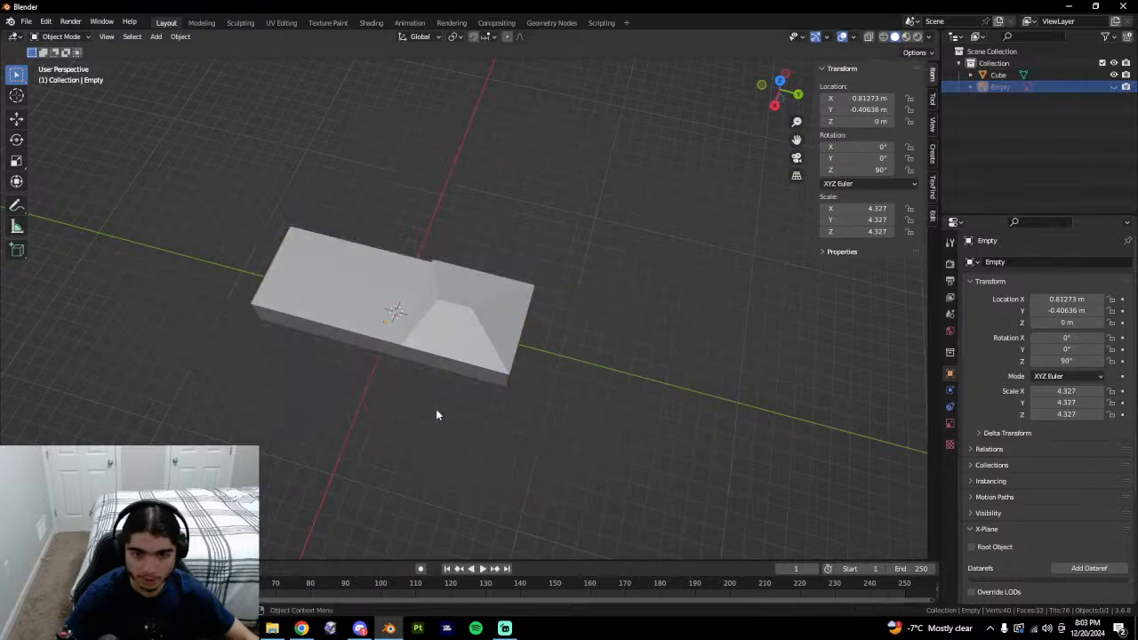
pyautogui.moveTo(435, 409); pyautogui.dragTo(440, 364, button='middle')
pyautogui.hotkey('alt', 'Tab')
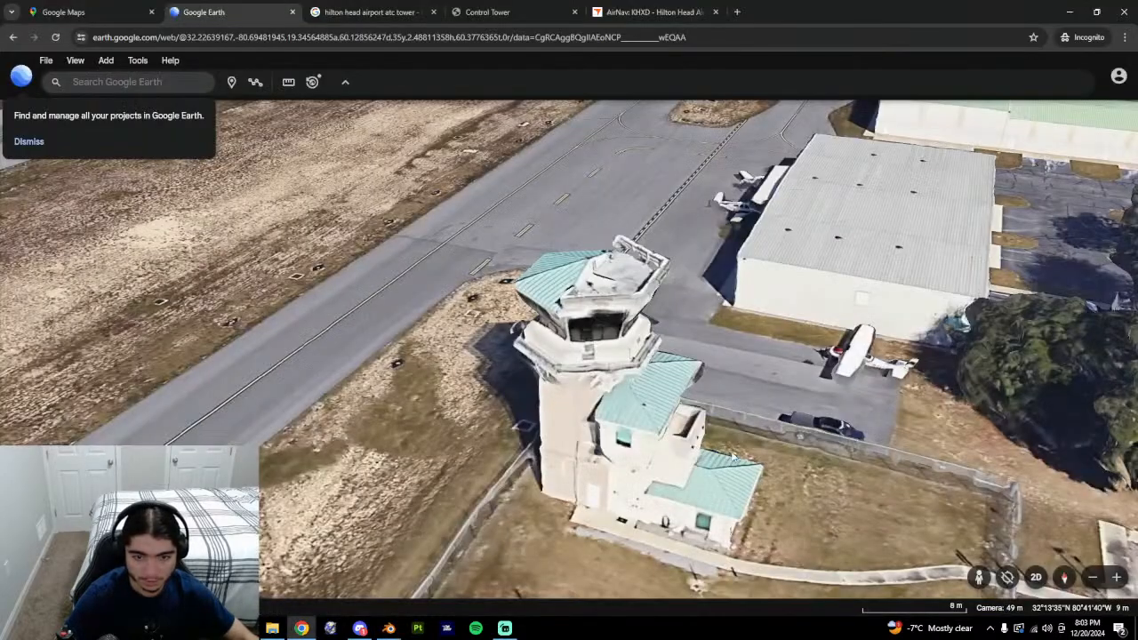
pyautogui.hotkey('alt', 'Tab')
pyautogui.moveTo(531, 384); pyautogui.dragTo(422, 432, button='middle')
# Enter Edit Mode on the Cube and select the roof's fascia edge faces.
pyautogui.click(504, 364)
pyautogui.press('Tab')
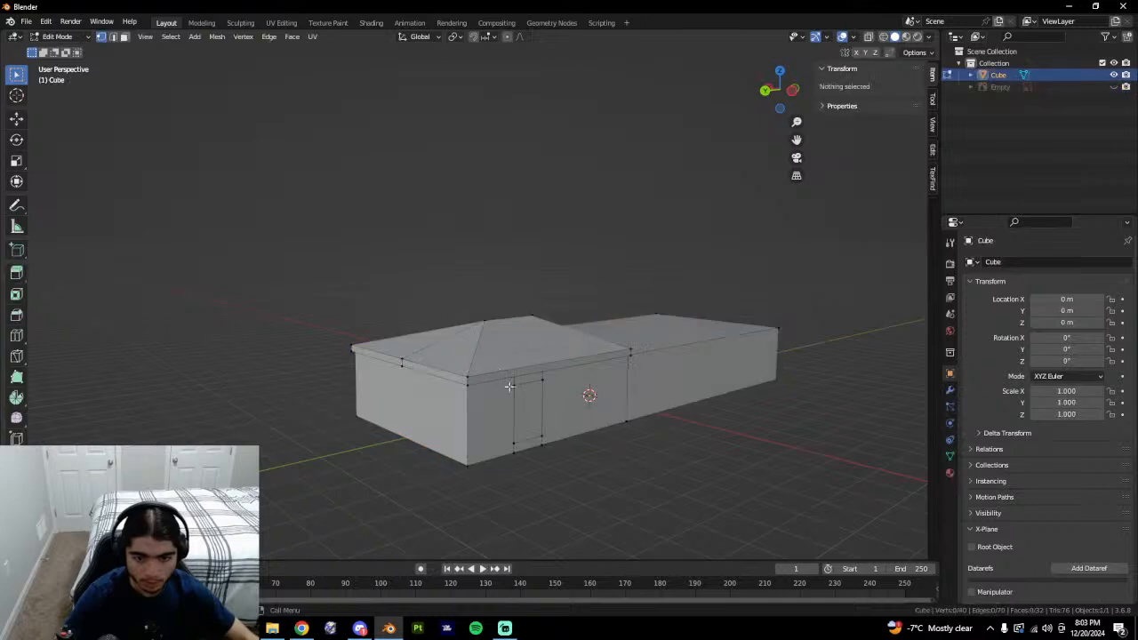
pyautogui.click(485, 376)
pyautogui.moveTo(485, 377); pyautogui.dragTo(582, 415, button='middle')
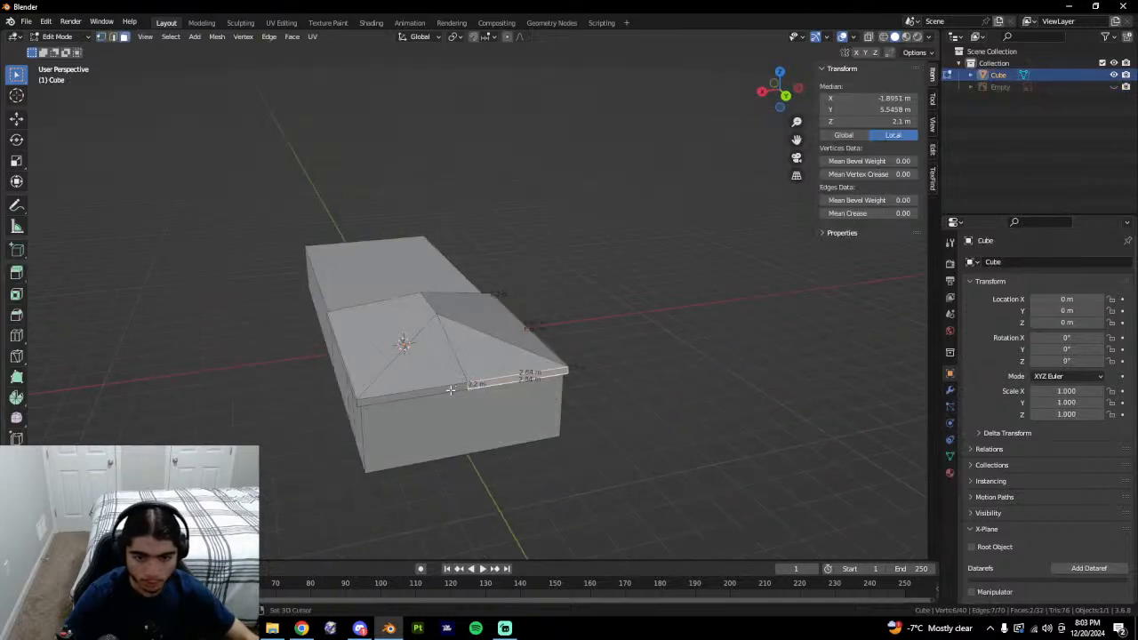
pyautogui.keyDown('shift'); pyautogui.click(451, 390); pyautogui.keyUp('shift')
pyautogui.moveTo(451, 390); pyautogui.dragTo(507, 396, button='middle')
pyautogui.keyDown('shift'); pyautogui.click(420, 410); pyautogui.keyUp('shift')
pyautogui.keyDown('shift'); pyautogui.click(405, 409); pyautogui.keyUp('shift')
pyautogui.hotkey('ctrl', 'z')
pyautogui.hotkey('ctrl', 'z')
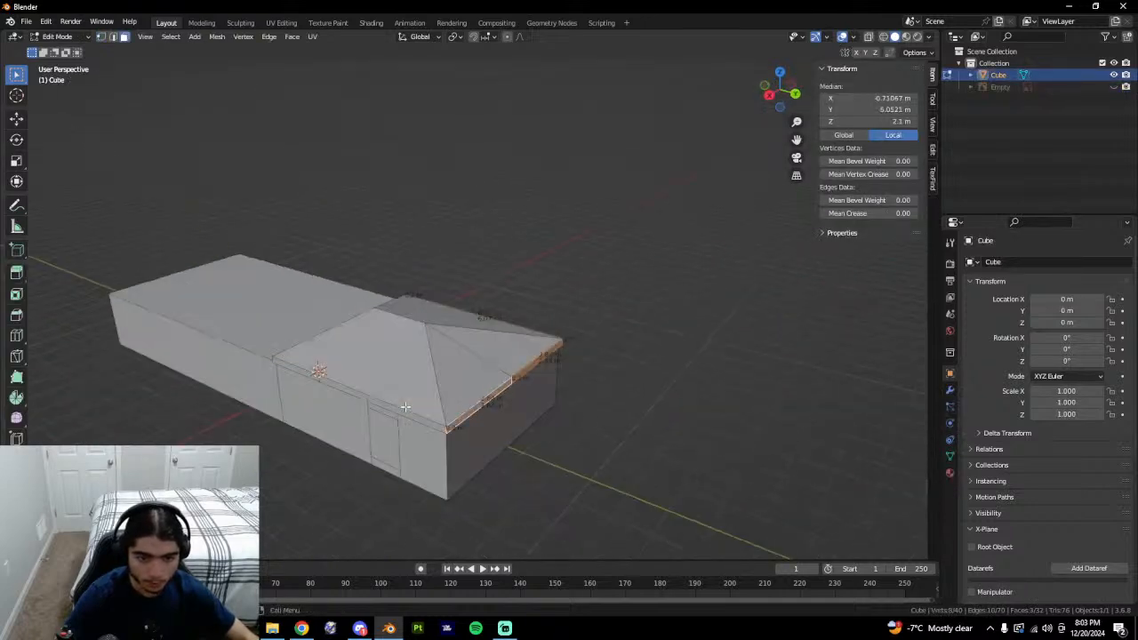
pyautogui.keyDown('shift'); pyautogui.click(407, 410); pyautogui.keyUp('shift')
pyautogui.moveTo(407, 410); pyautogui.dragTo(653, 429, button='middle')
# Scale the fascia faces outward into an overhang and extrude them along their normals.
pyautogui.press('s')
pyautogui.click(573, 390)
pyautogui.moveTo(502, 428); pyautogui.dragTo(530, 453, button='middle')
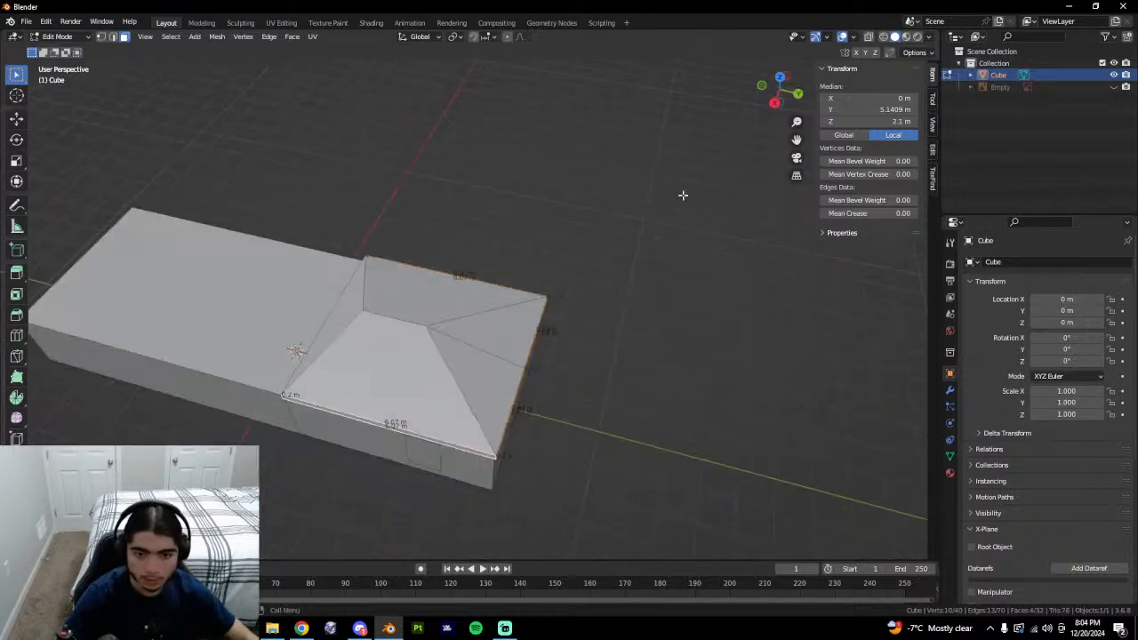
pyautogui.hotkey('alt', 'e')
pyautogui.click(521, 386)
# Confirm the roof extrusion and inspect the box from several angles.
pyautogui.click(562, 387)
pyautogui.press('Tab')
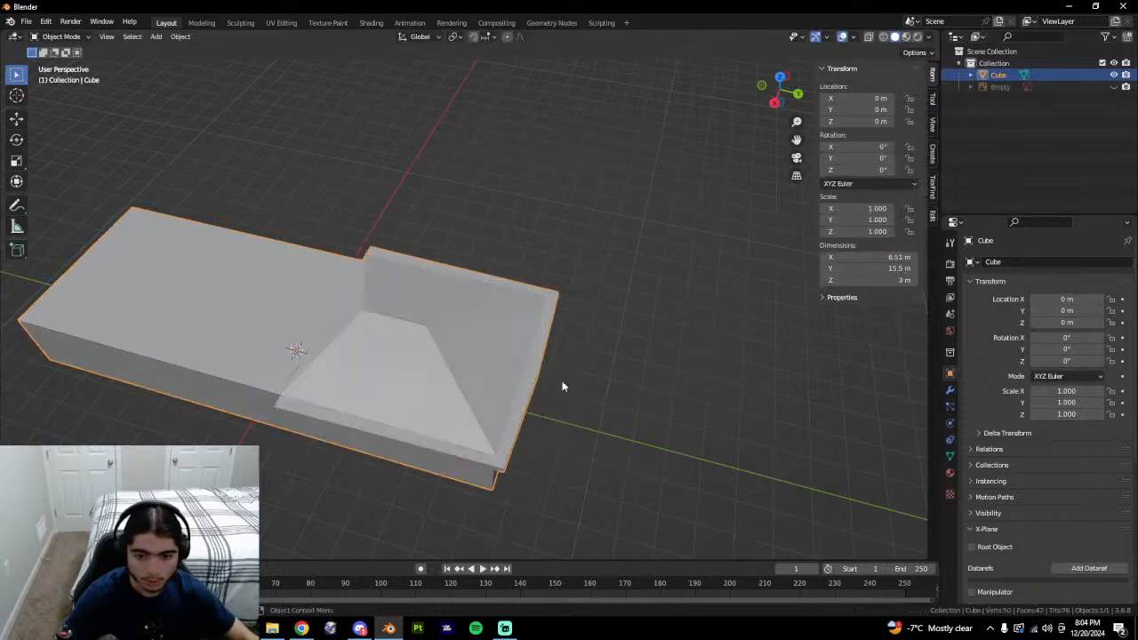
pyautogui.moveTo(562, 387); pyautogui.dragTo(536, 289, button='middle')
pyautogui.press('Tab')
pyautogui.press('Tab')
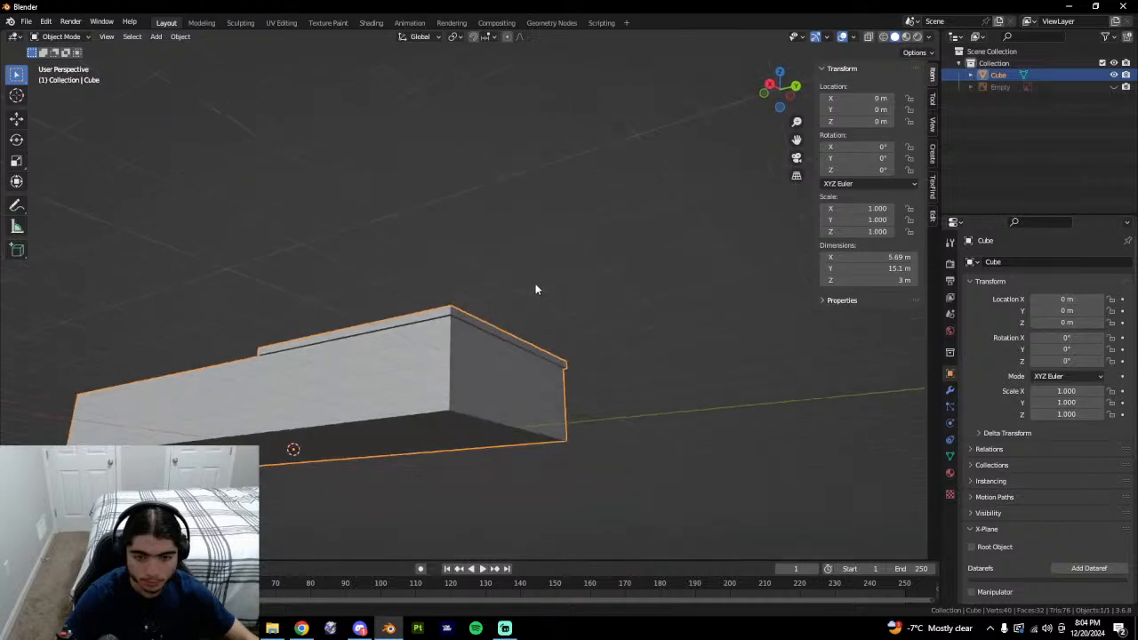
pyautogui.moveTo(486, 340); pyautogui.dragTo(323, 495, button='middle')
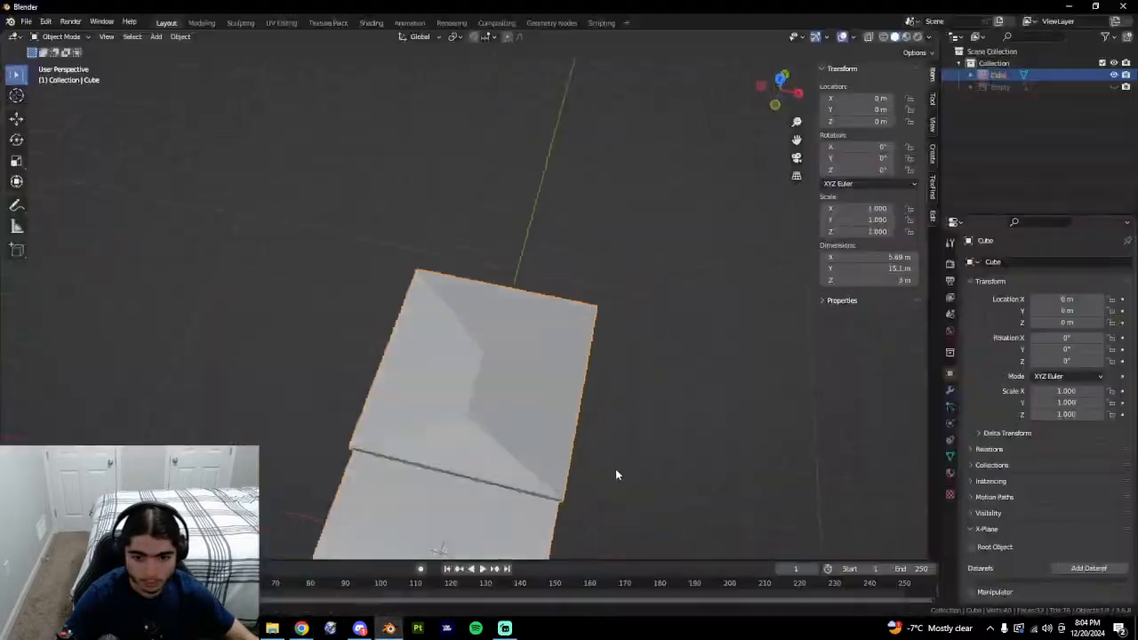
pyautogui.moveTo(615, 469); pyautogui.dragTo(373, 396, button='middle')
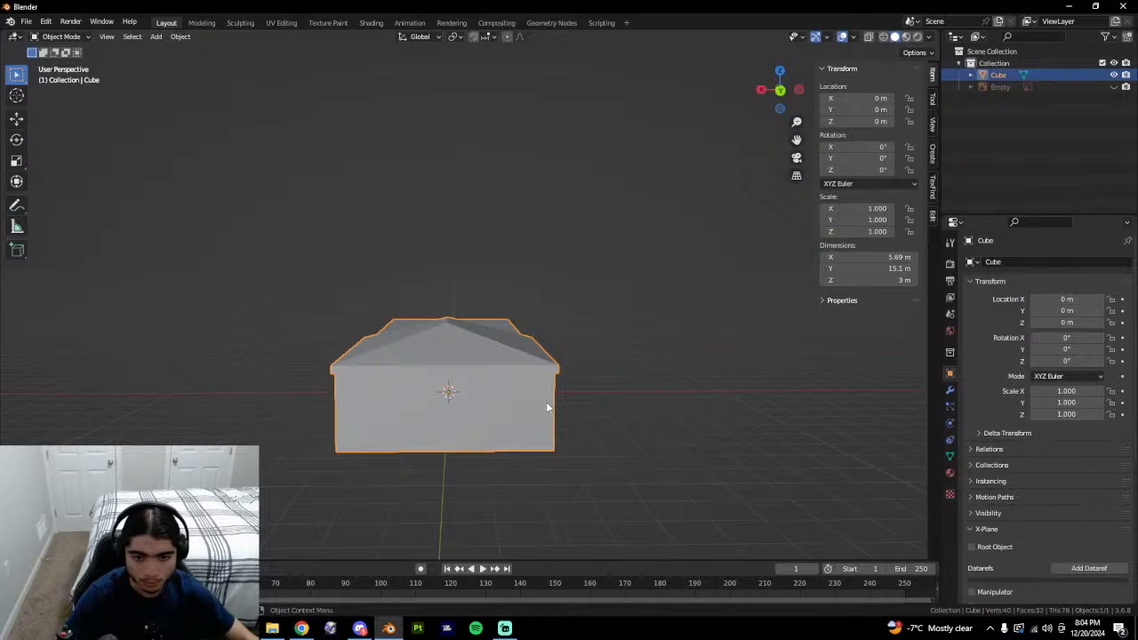
pyautogui.moveTo(546, 406); pyautogui.dragTo(525, 402, button='middle')
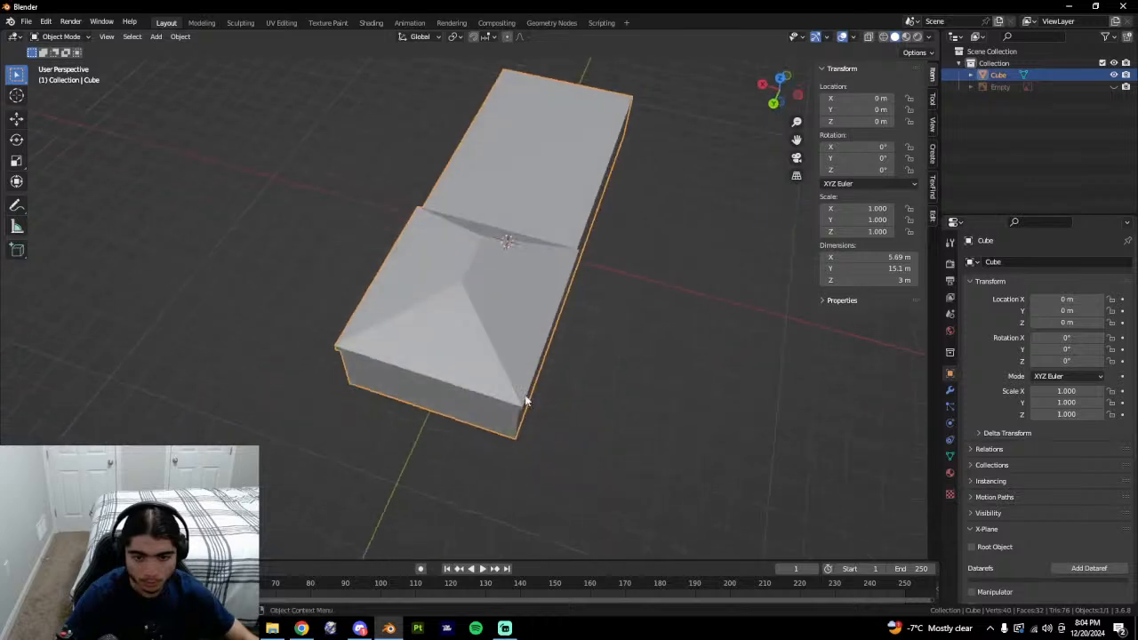
pyautogui.press('Tab')
pyautogui.moveTo(590, 427); pyautogui.dragTo(724, 382, button='middle')
pyautogui.press('Tab')
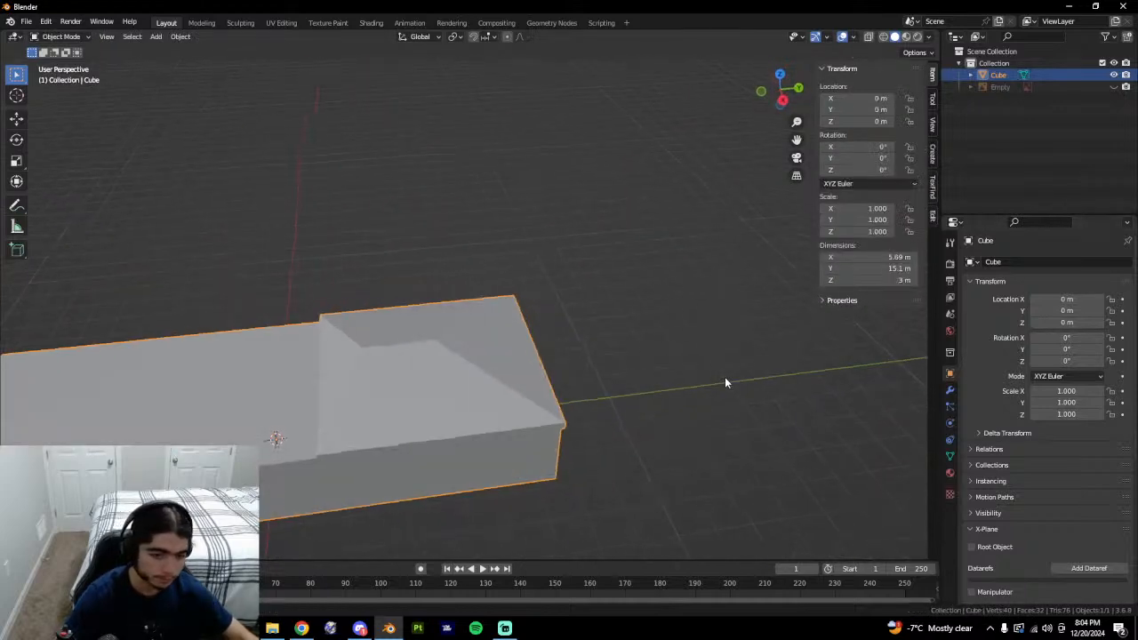
# Save the scene as tower.blend, choosing the Hilton Head (HXD) folder.
pyautogui.hotkey('ctrl', 's')
pyautogui.click(431, 471)
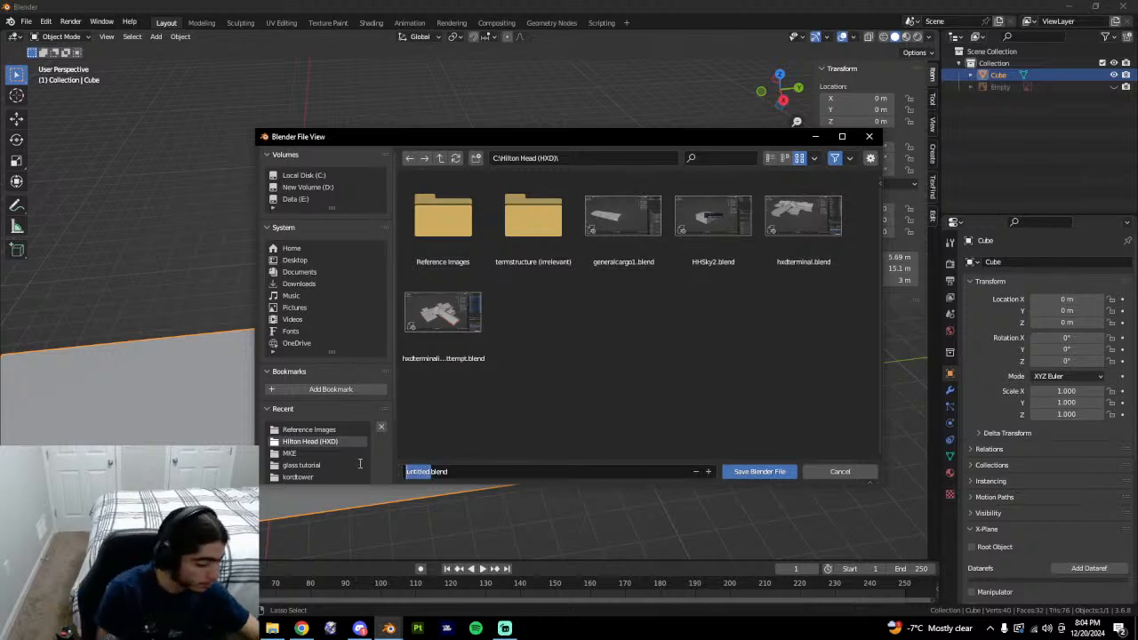
pyautogui.press('BackSpace')
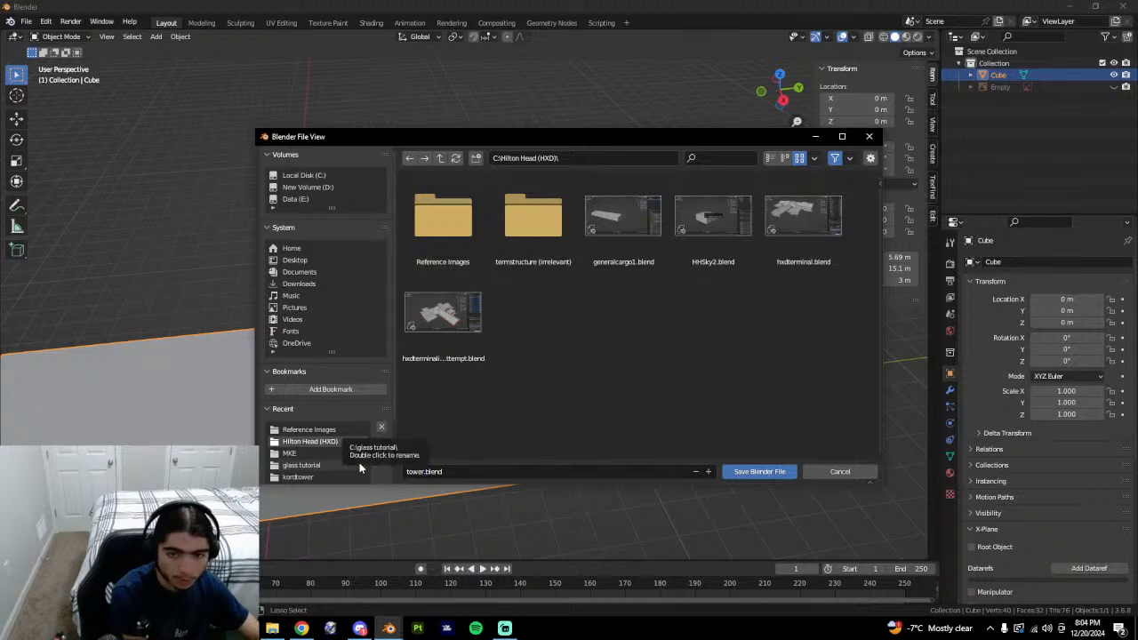
pyautogui.click(359, 464)
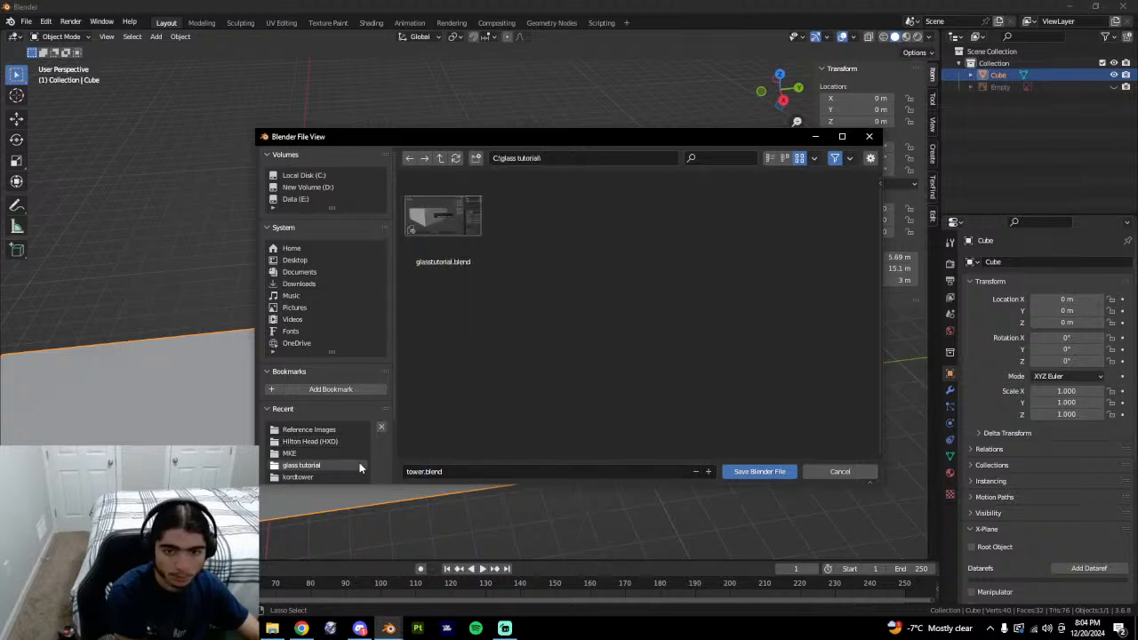
pyautogui.click(316, 440)
pyautogui.click(761, 471)
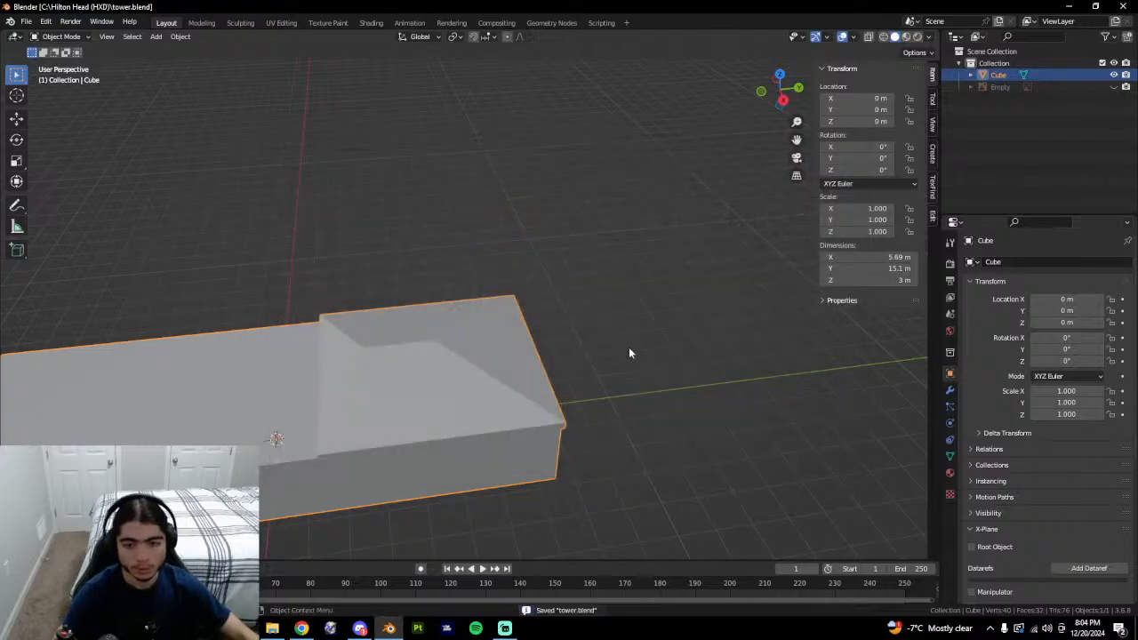
# In Google Earth, orbit the 3D control tower and tilt toward the horizon to see both sides.
pyautogui.keyDown('shift'); pyautogui.moveTo(553, 337); pyautogui.dragTo(745, 353, button='middle'); pyautogui.keyUp('shift')
pyautogui.hotkey('alt', 'Tab')
pyautogui.moveTo(824, 388); pyautogui.dragTo(729, 460, button='middle')
pyautogui.scroll(-3, 592, 428)
pyautogui.scroll(3, 591, 428)
pyautogui.moveTo(591, 428)
pyautogui.mouseDown(button='middle')
pyautogui.moveTo(658, 382)
pyautogui.moveTo(669, 404)
pyautogui.moveTo(684, 366)
pyautogui.moveTo(633, 452)
pyautogui.moveTo(676, 424)
pyautogui.moveTo(624, 340)
pyautogui.moveTo(574, 340)
pyautogui.moveTo(460, 379)
pyautogui.moveTo(614, 306)
pyautogui.mouseUp(button='middle')
pyautogui.scroll(4, 544, 343)
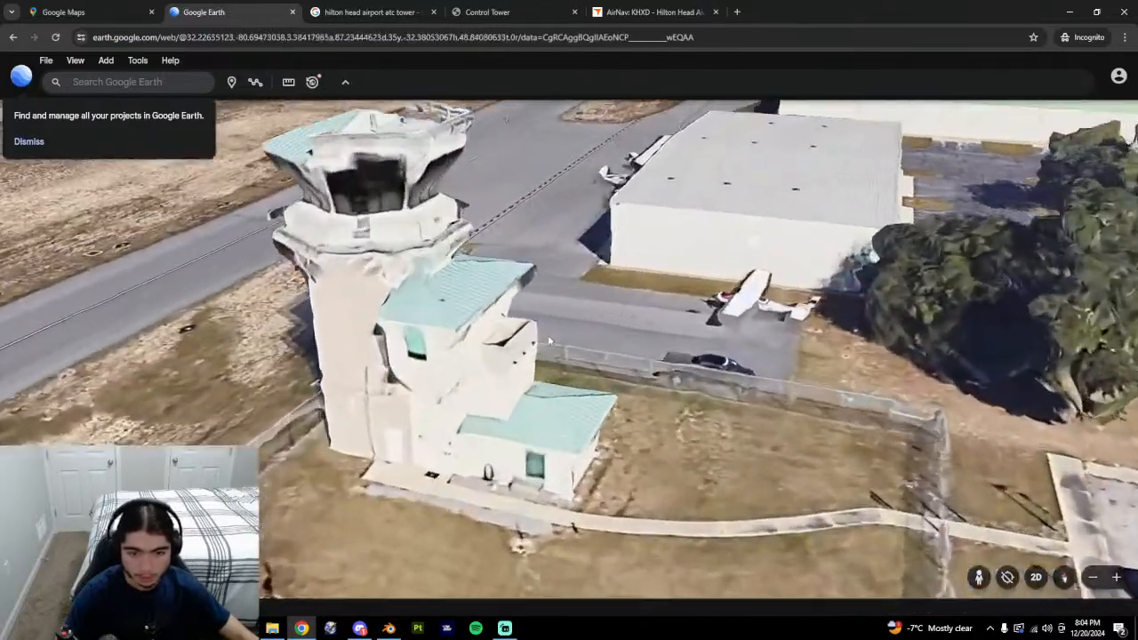
pyautogui.moveTo(542, 344); pyautogui.dragTo(444, 336, button='middle')
# Tilt steeper around the tower and finish looking down on its base roofs.
pyautogui.scroll(-3, 436, 329)
pyautogui.moveTo(320, 306); pyautogui.dragTo(431, 237, button='middle')
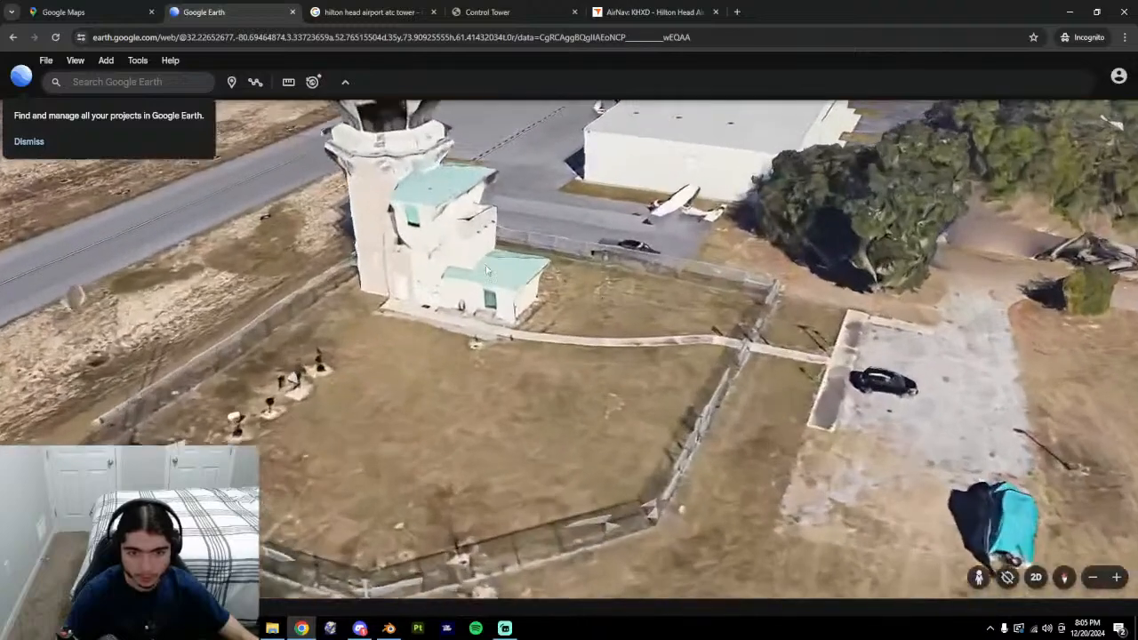
pyautogui.scroll(-2, 430, 234)
pyautogui.scroll(3, 430, 234)
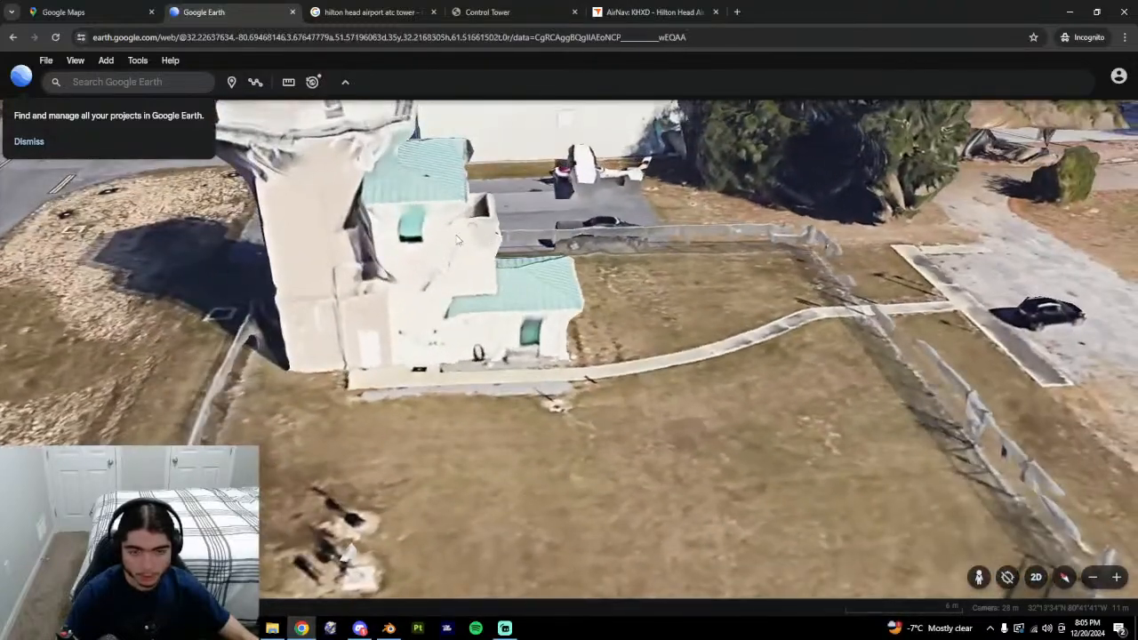
pyautogui.scroll(2, 547, 330)
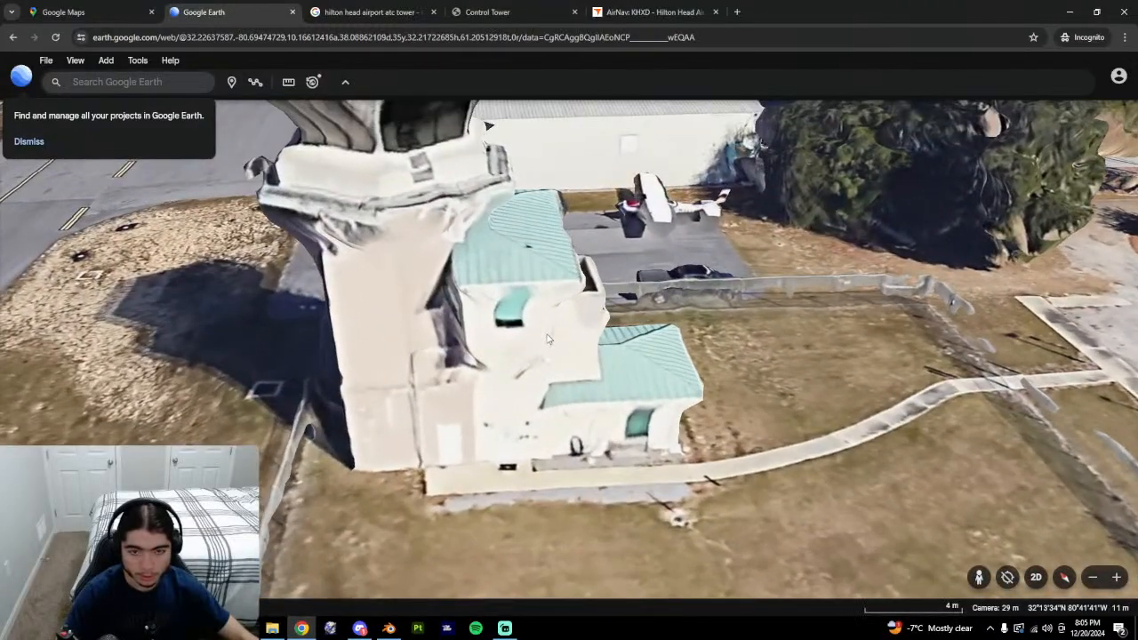
pyautogui.moveTo(548, 338); pyautogui.dragTo(567, 264, button='middle')
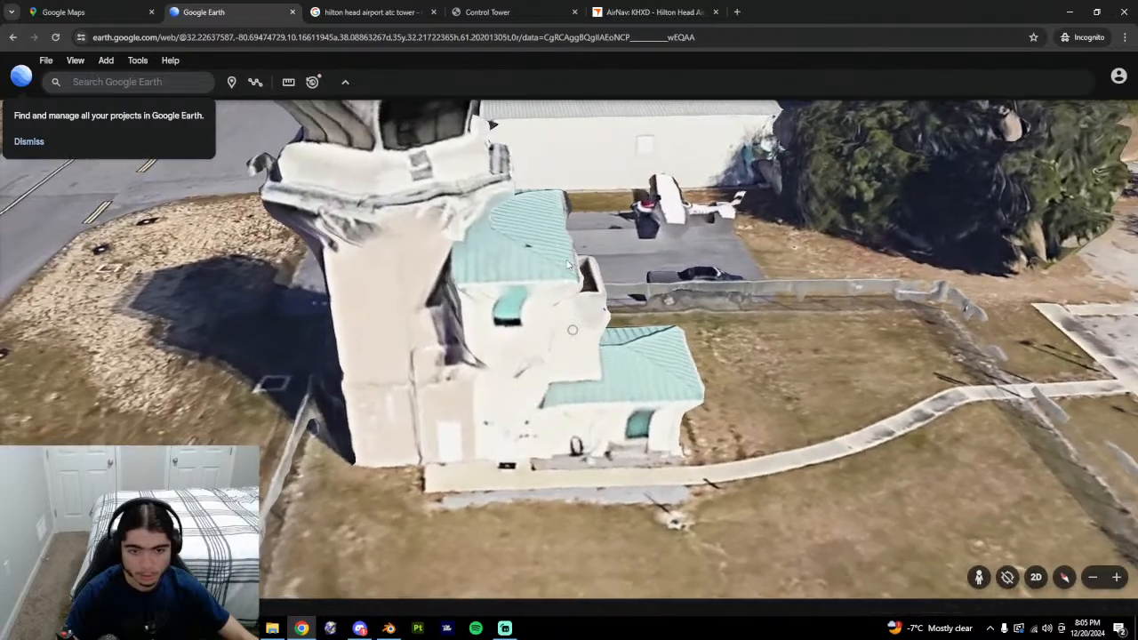
pyautogui.scroll(-6, 522, 312)
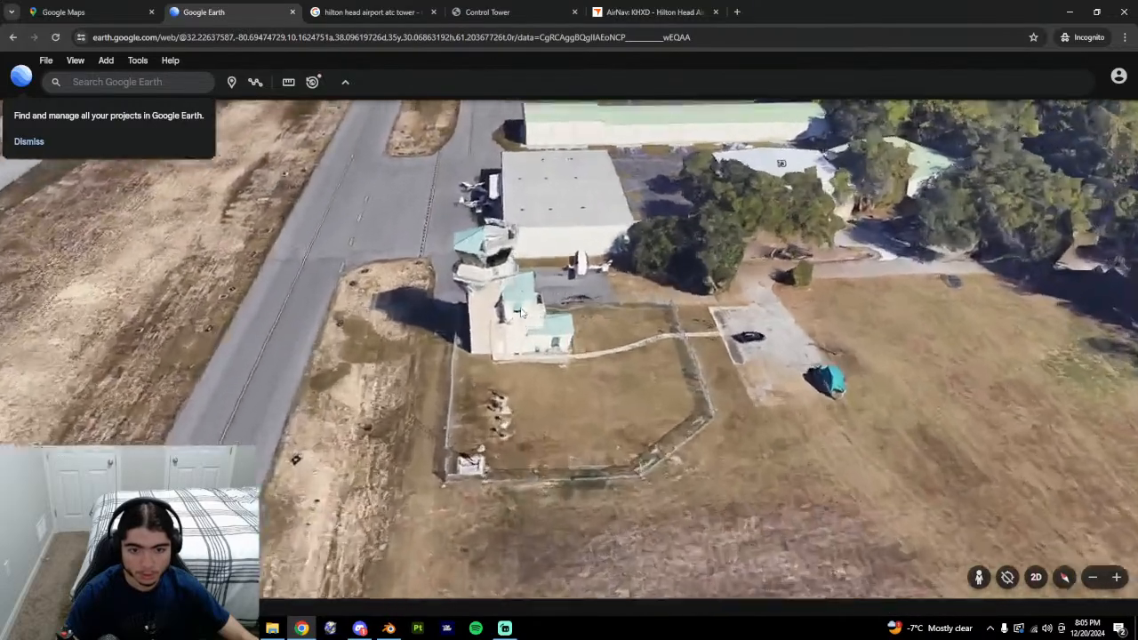
pyautogui.scroll(4, 522, 312)
pyautogui.moveTo(522, 312); pyautogui.dragTo(501, 421, button='middle')
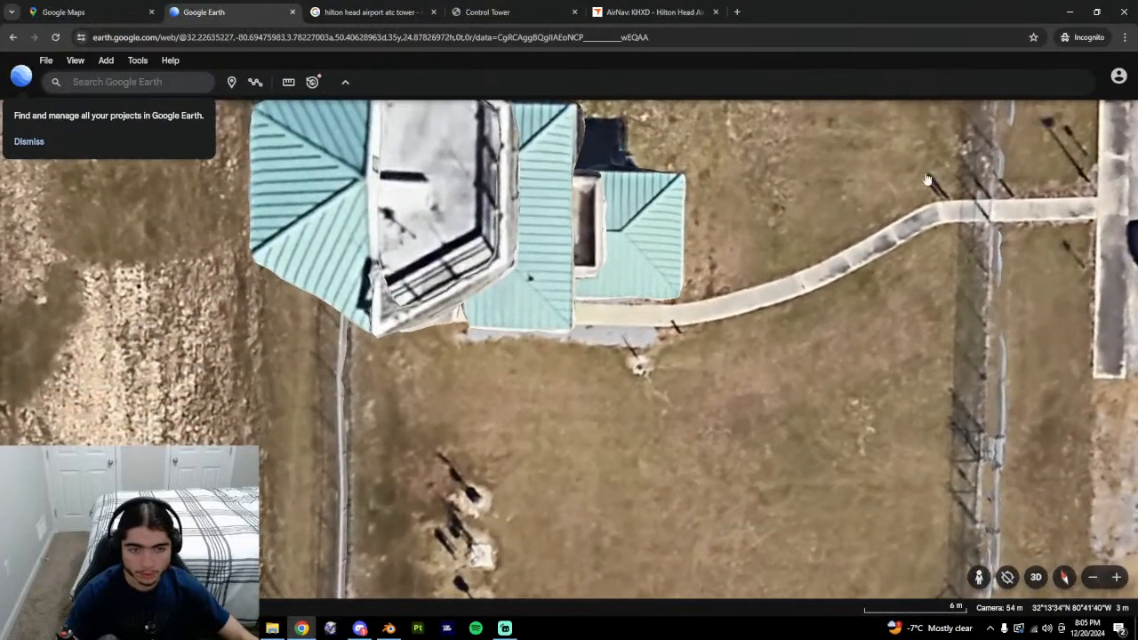
# Measure the tower base wall at 4.17 m with the ruler and view it from several headings.
pyautogui.click(288, 82)
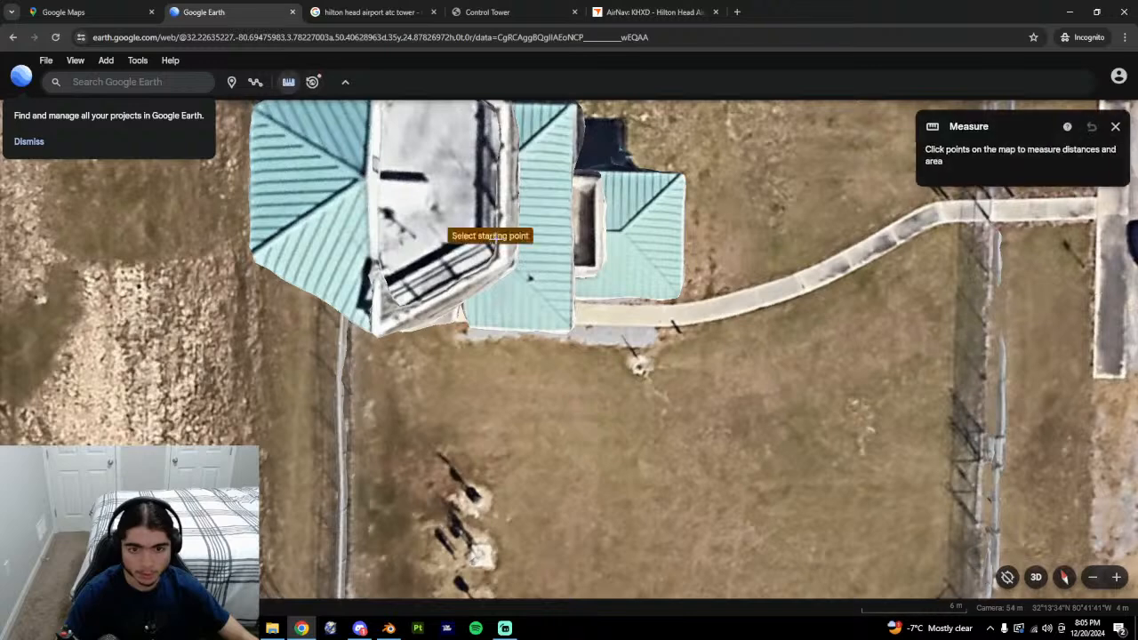
pyautogui.click(477, 331)
pyautogui.click(958, 230)
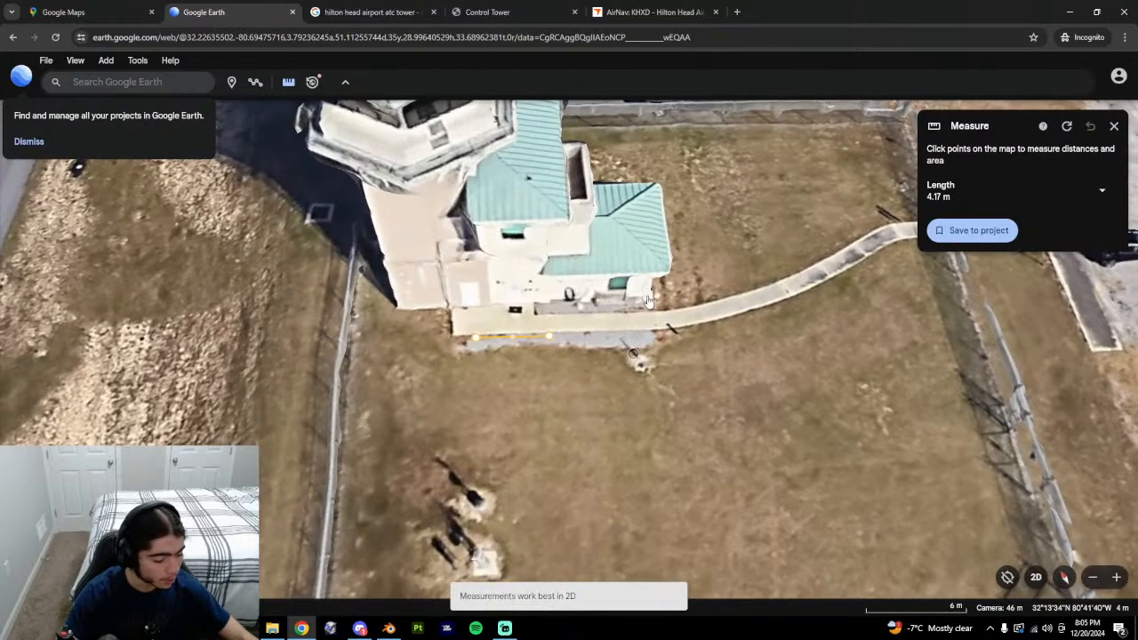
pyautogui.moveTo(661, 334); pyautogui.dragTo(644, 305, button='middle')
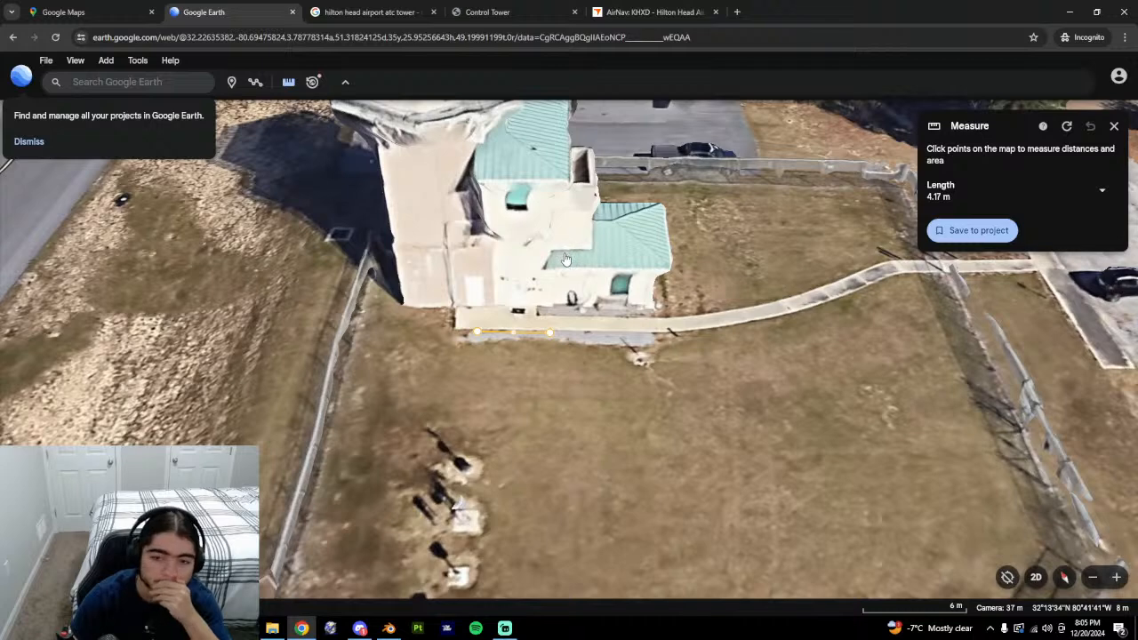
pyautogui.moveTo(560, 248); pyautogui.dragTo(523, 212, button='middle')
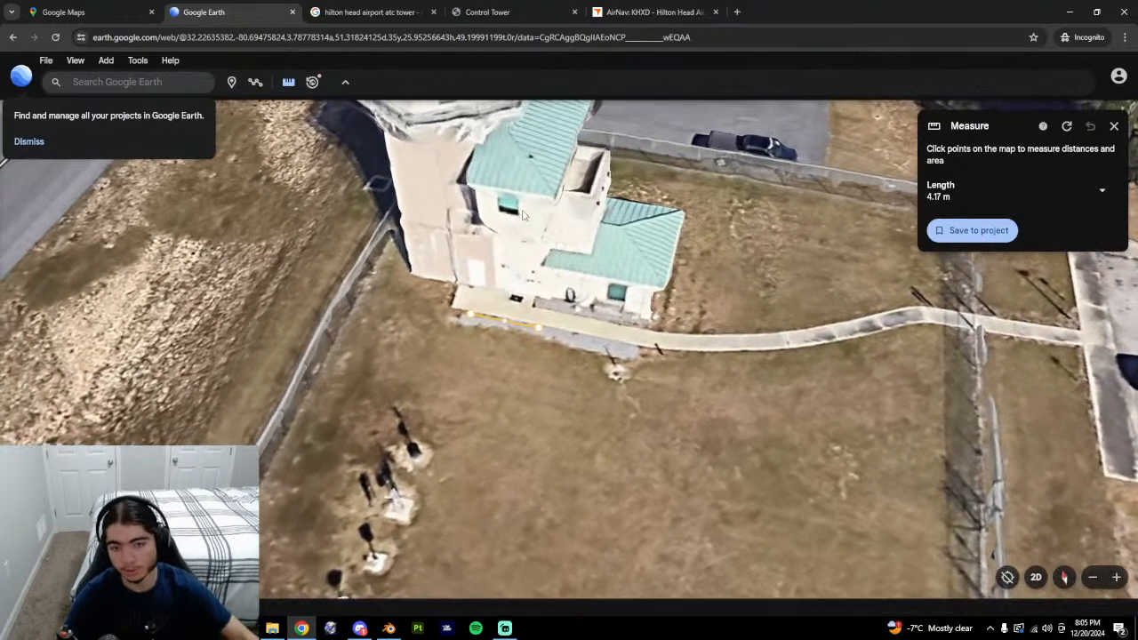
pyautogui.moveTo(601, 231); pyautogui.dragTo(690, 235, button='middle')
pyautogui.moveTo(540, 357); pyautogui.dragTo(640, 307, button='middle')
# Back in Blender, enter Edit Mode and start a loop cut across the box.
pyautogui.click(385, 633)
pyautogui.moveTo(489, 375); pyautogui.dragTo(509, 400, button='middle')
pyautogui.press('Tab')
pyautogui.click(518, 377)
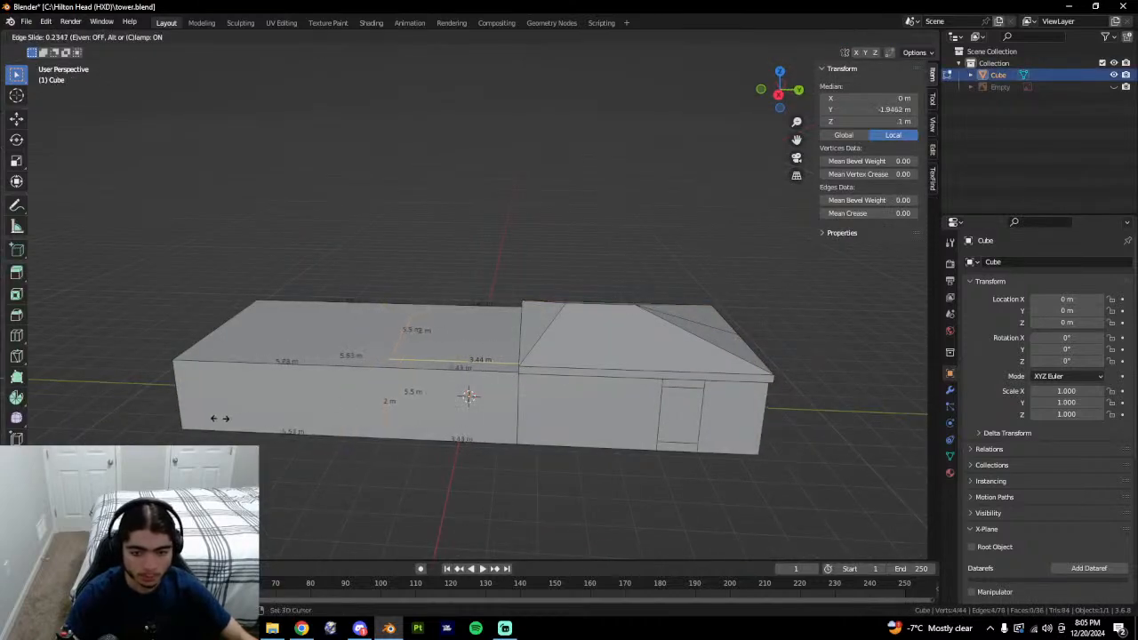
# Confirm the first edge loop and slide a second loop into place along the wall.
pyautogui.click(96, 438)
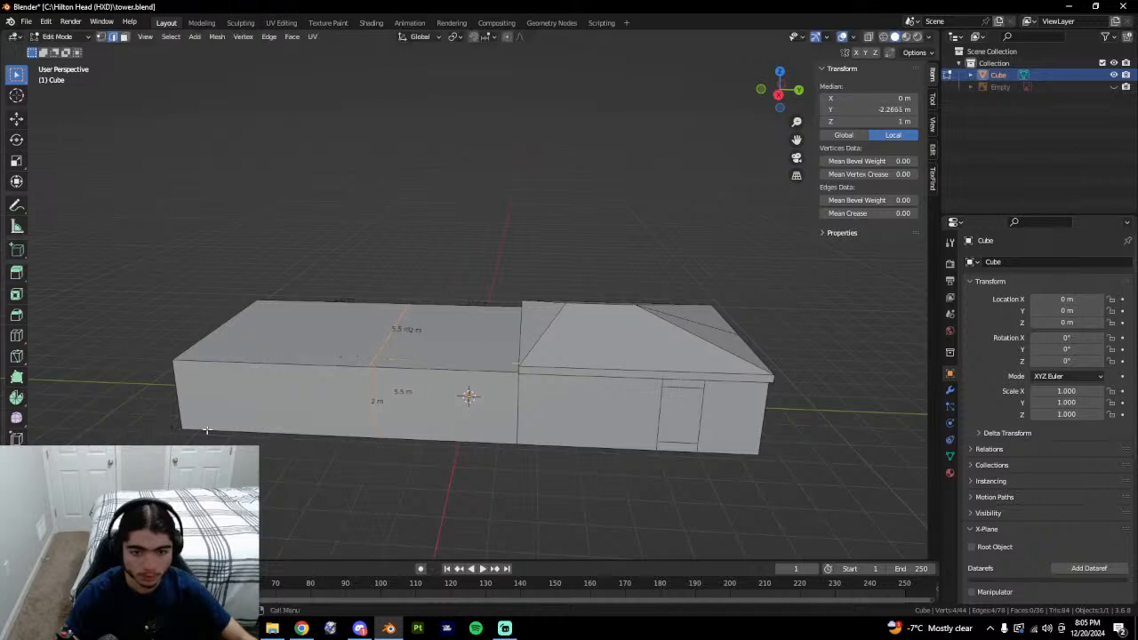
pyautogui.keyDown('shift'); pyautogui.moveTo(355, 424); pyautogui.dragTo(410, 401, button='middle'); pyautogui.keyUp('shift')
pyautogui.press('g')
pyautogui.press('g')
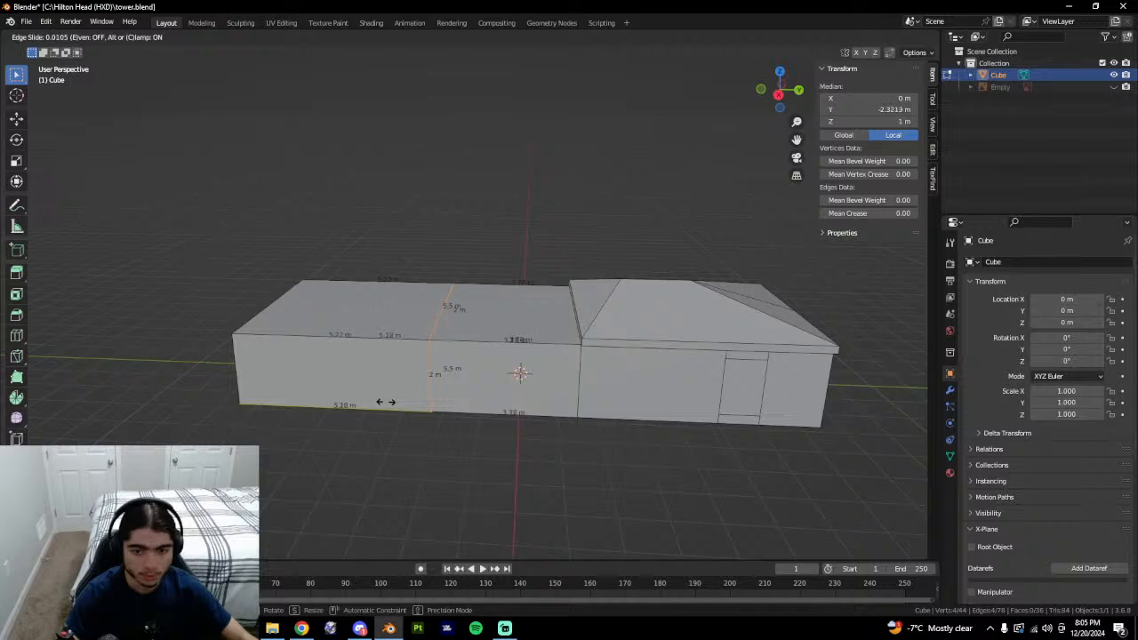
pyautogui.scroll(3, 417, 406)
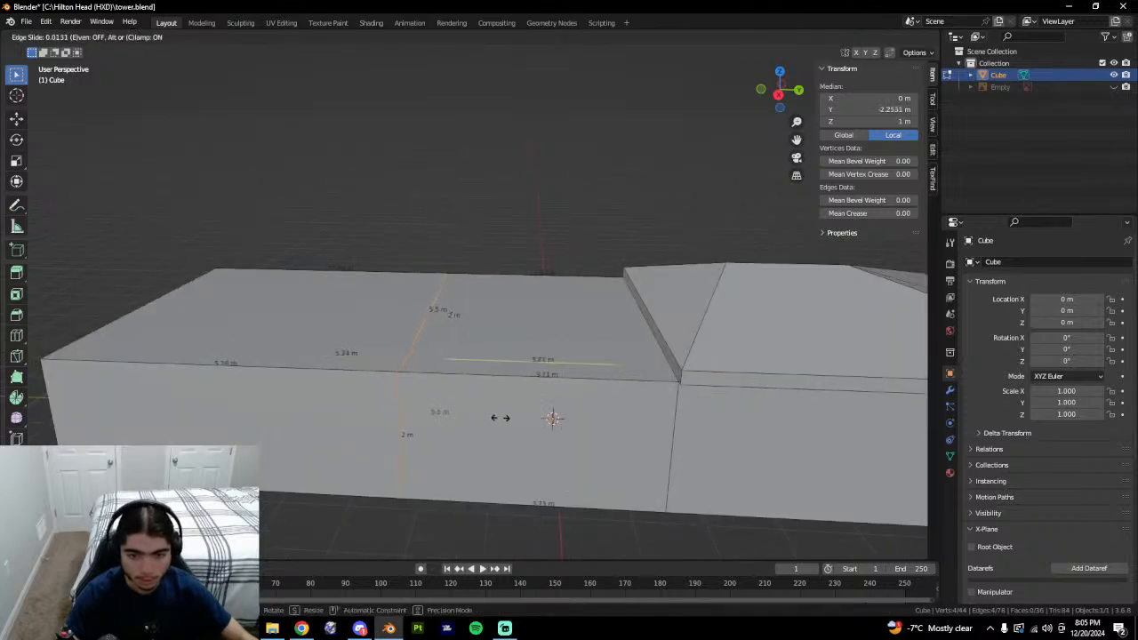
pyautogui.click(500, 418)
pyautogui.scroll(-2, 500, 411)
# Select the box's middle top face in face mode, then switch to Google Earth.
pyautogui.press('3')
pyautogui.click(495, 300)
pyautogui.moveTo(503, 307); pyautogui.dragTo(627, 371, button='middle')
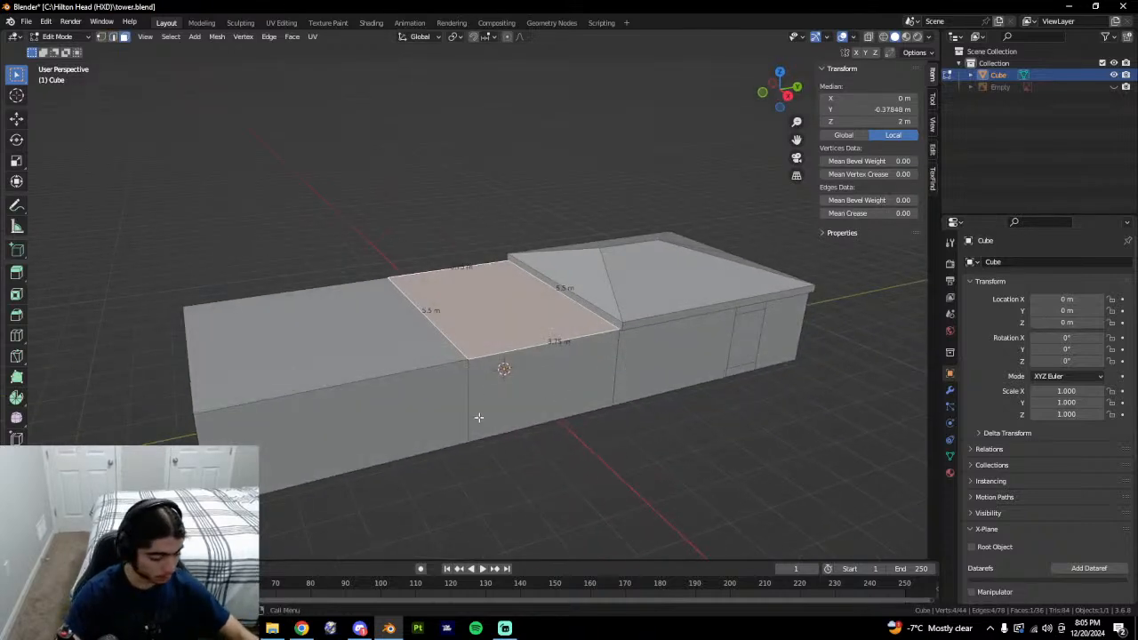
pyautogui.hotkey('alt', 'Tab')
# Orbit and tilt Google Earth around the tower until looking down over its base.
pyautogui.moveTo(662, 441); pyautogui.dragTo(613, 311, button='middle')
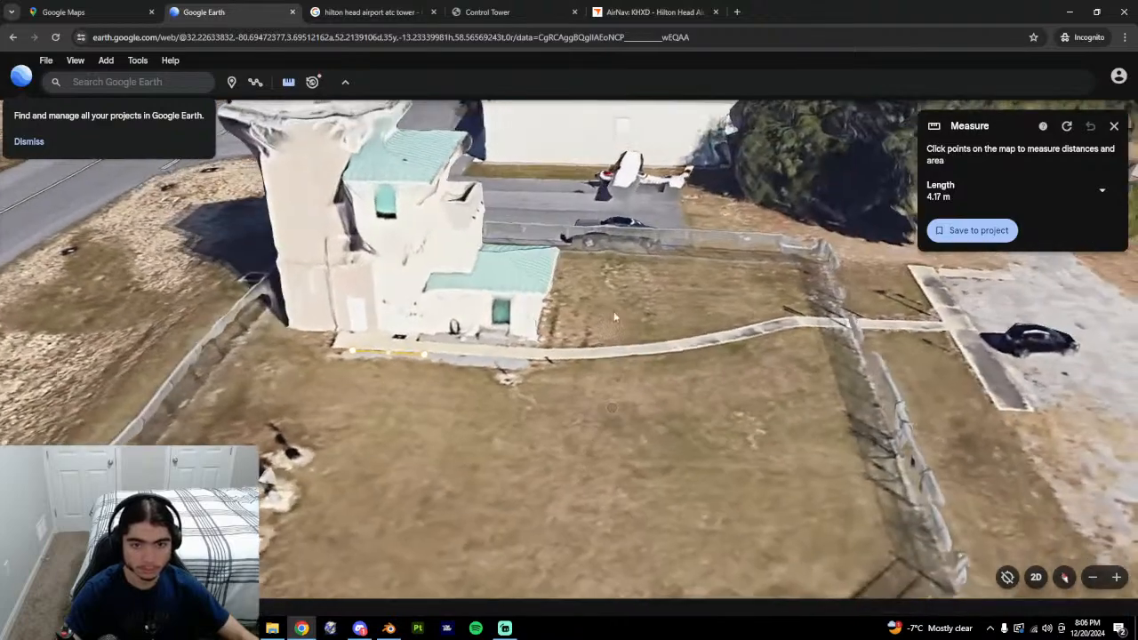
pyautogui.moveTo(538, 313); pyautogui.dragTo(552, 377)
pyautogui.moveTo(551, 377); pyautogui.dragTo(479, 376, button='middle')
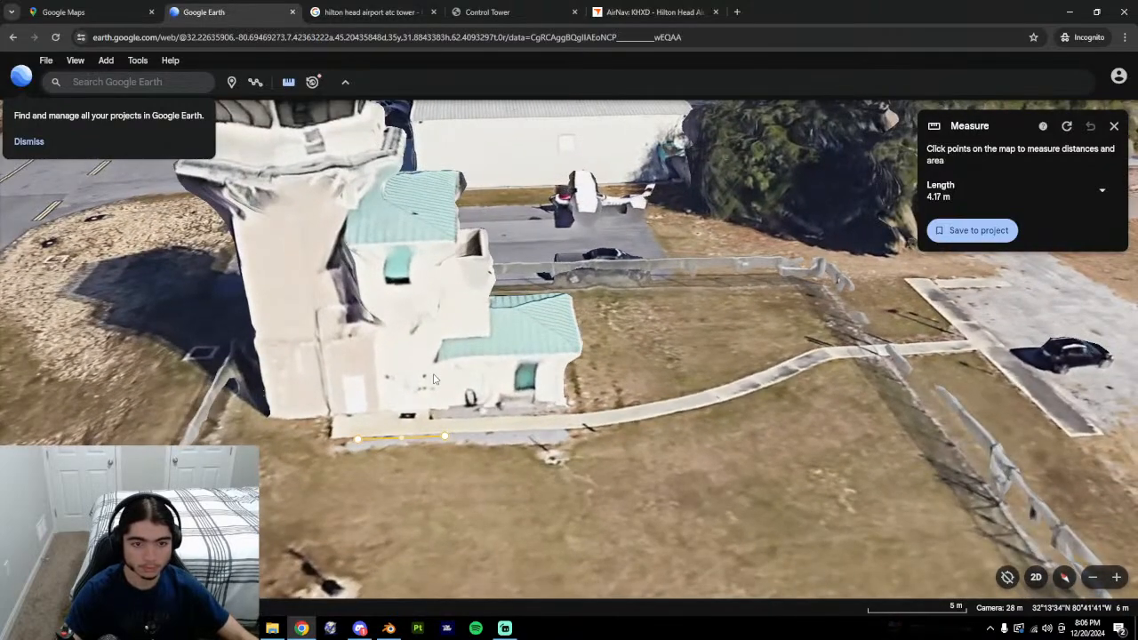
pyautogui.moveTo(397, 445); pyautogui.dragTo(376, 480, button='middle')
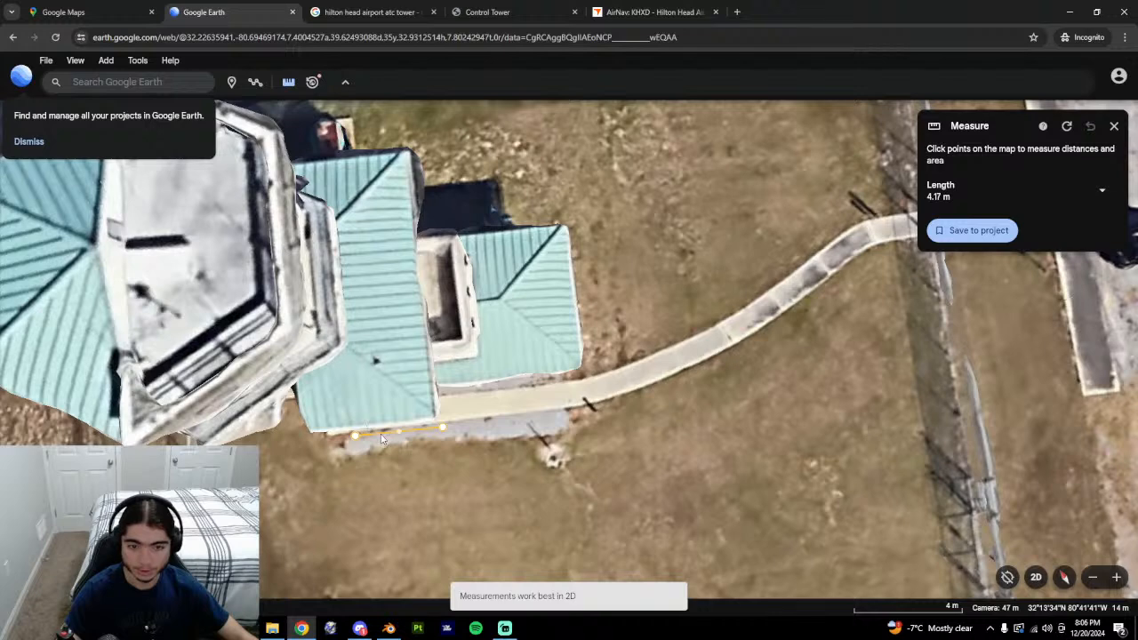
# Return to Blender and select a vertical edge of the box in edge mode.
pyautogui.hotkey('alt', 'Tab')
pyautogui.press('2')
pyautogui.click(459, 389)
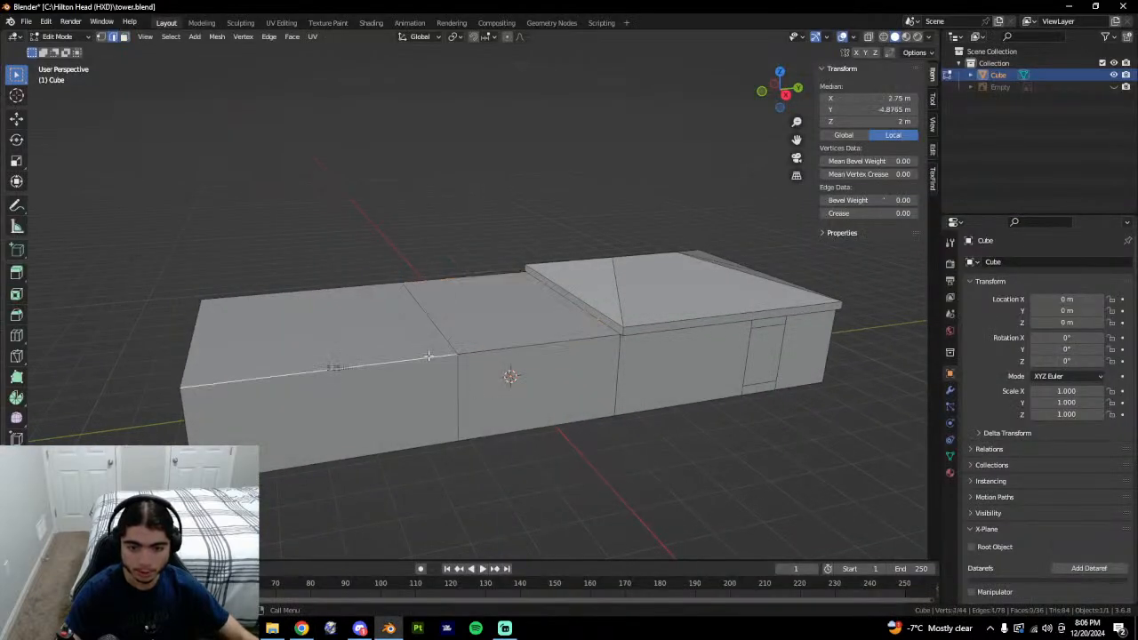
# Select a corner vertex, then the top diagonal edge, then the end wall's bottom edge.
pyautogui.press('1')
pyautogui.click(460, 355)
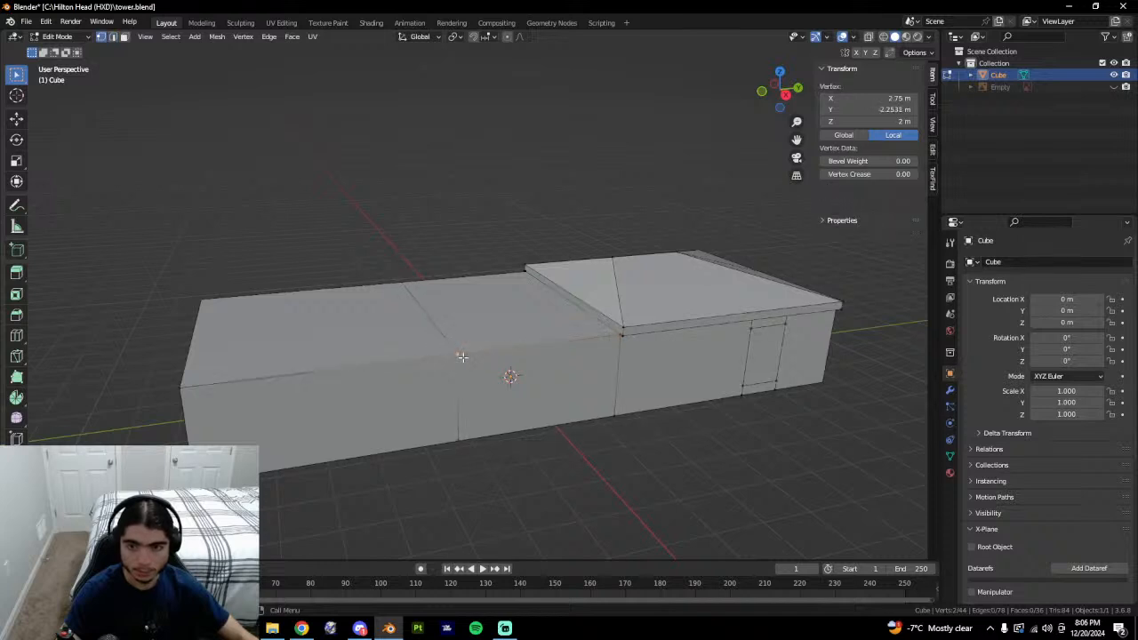
pyautogui.press('2')
pyautogui.click(445, 333)
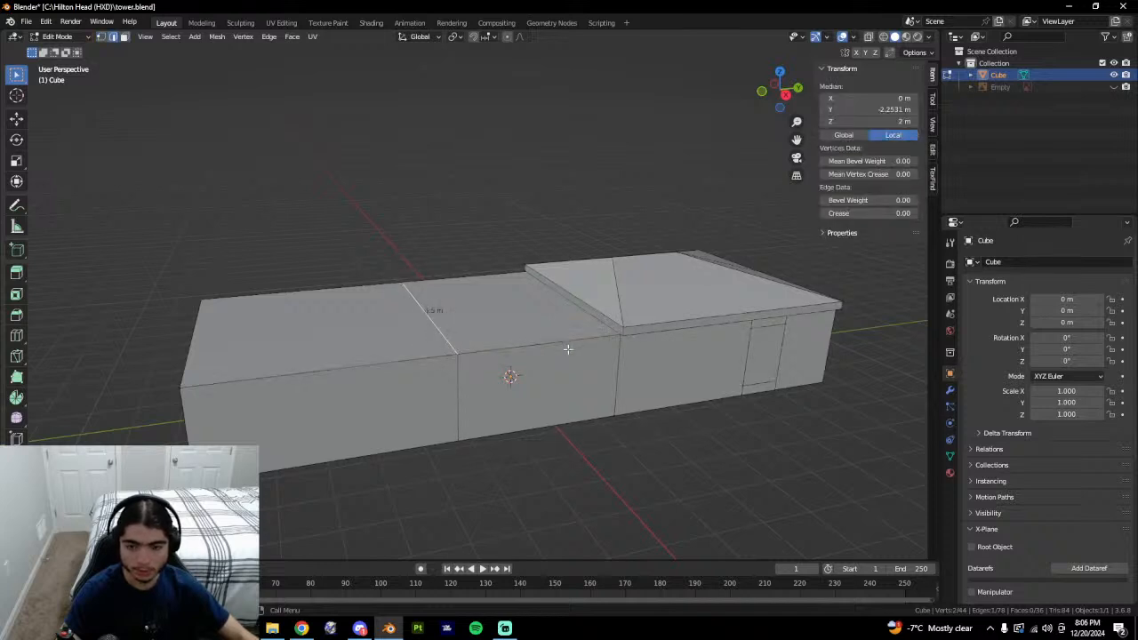
pyautogui.moveTo(833, 359); pyautogui.dragTo(794, 309, button='middle')
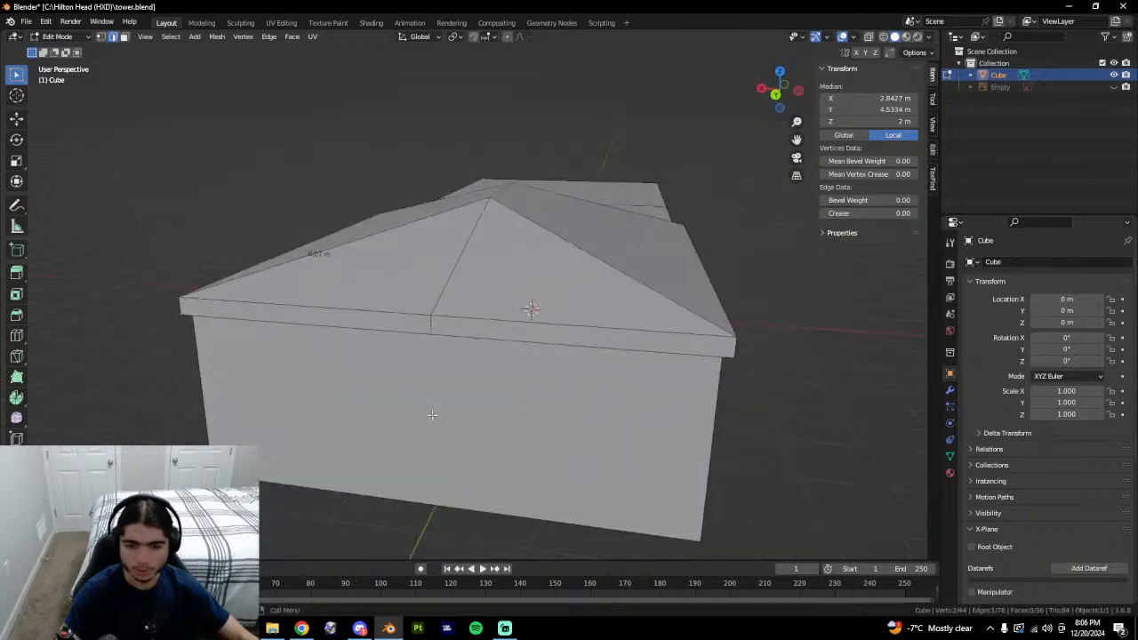
pyautogui.click(432, 414)
pyautogui.click(250, 453)
pyautogui.moveTo(249, 405); pyautogui.dragTo(363, 382, button='middle')
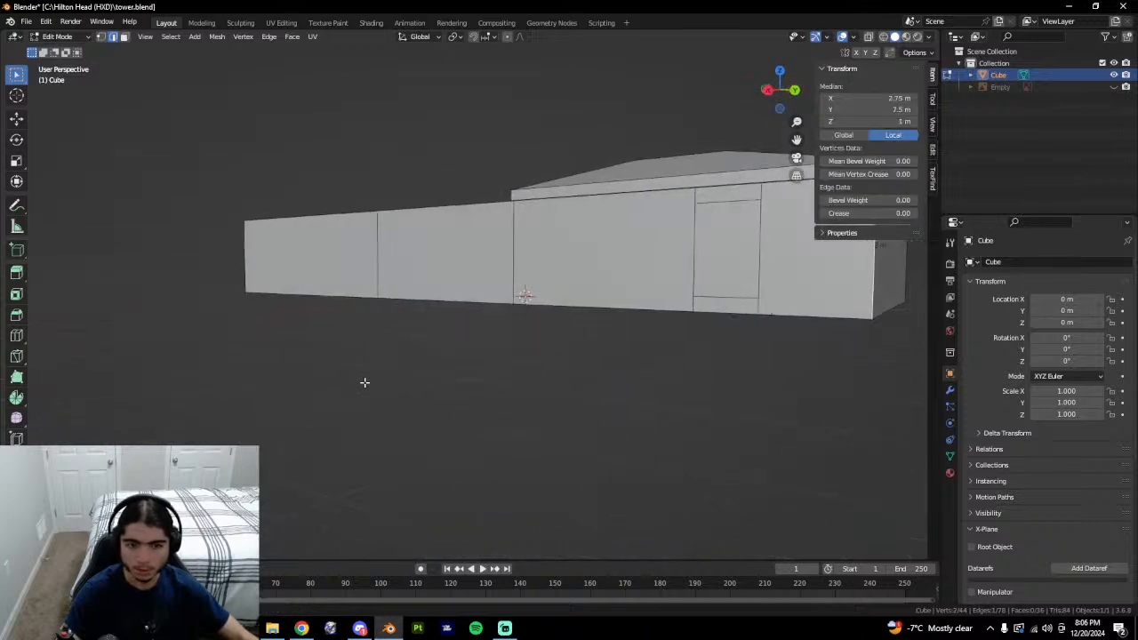
# Pick a top corner vertex, clear the selection, and set the viewport back to solid shading.
pyautogui.press('Tab')
pyautogui.moveTo(496, 383); pyautogui.dragTo(645, 412, button='middle')
pyautogui.press('Tab')
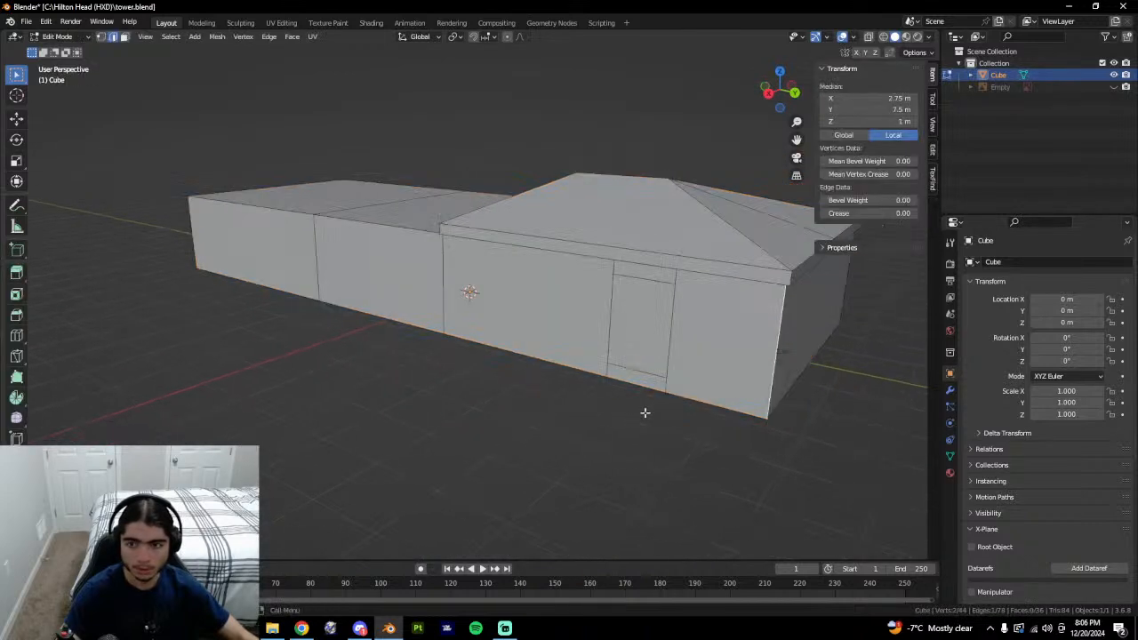
pyautogui.moveTo(773, 355); pyautogui.dragTo(744, 219, button='middle')
pyautogui.press('1')
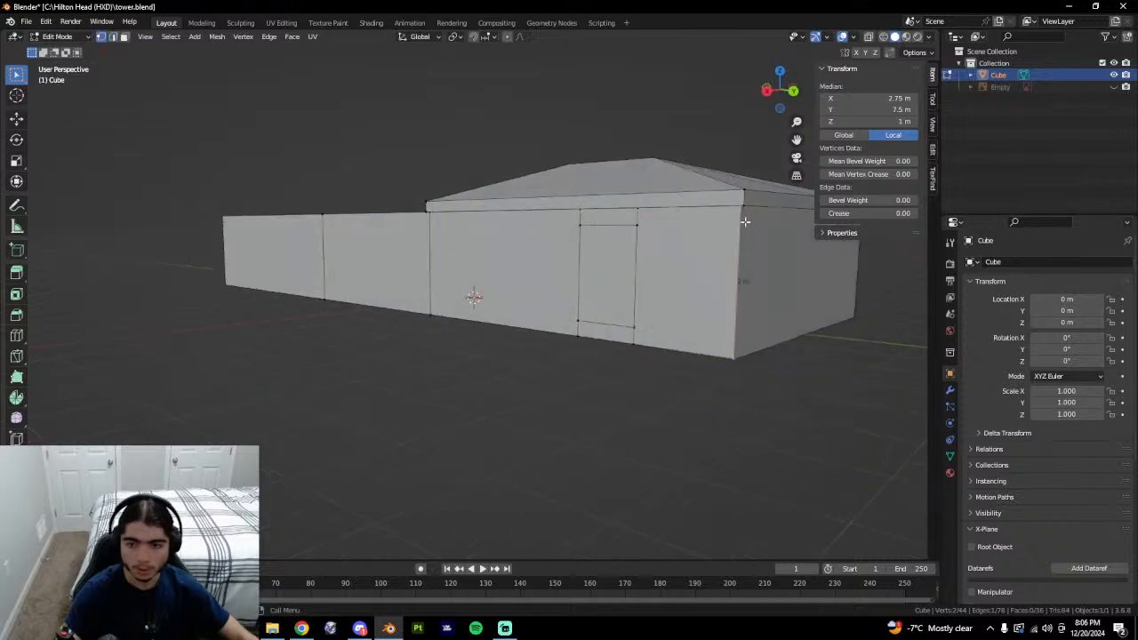
pyautogui.click(741, 214)
pyautogui.moveTo(755, 265)
pyautogui.mouseDown(button='middle')
pyautogui.moveTo(726, 125)
pyautogui.moveTo(729, 297)
pyautogui.moveTo(773, 250)
pyautogui.moveTo(827, 261)
pyautogui.moveTo(755, 274)
pyautogui.mouseUp(button='middle')
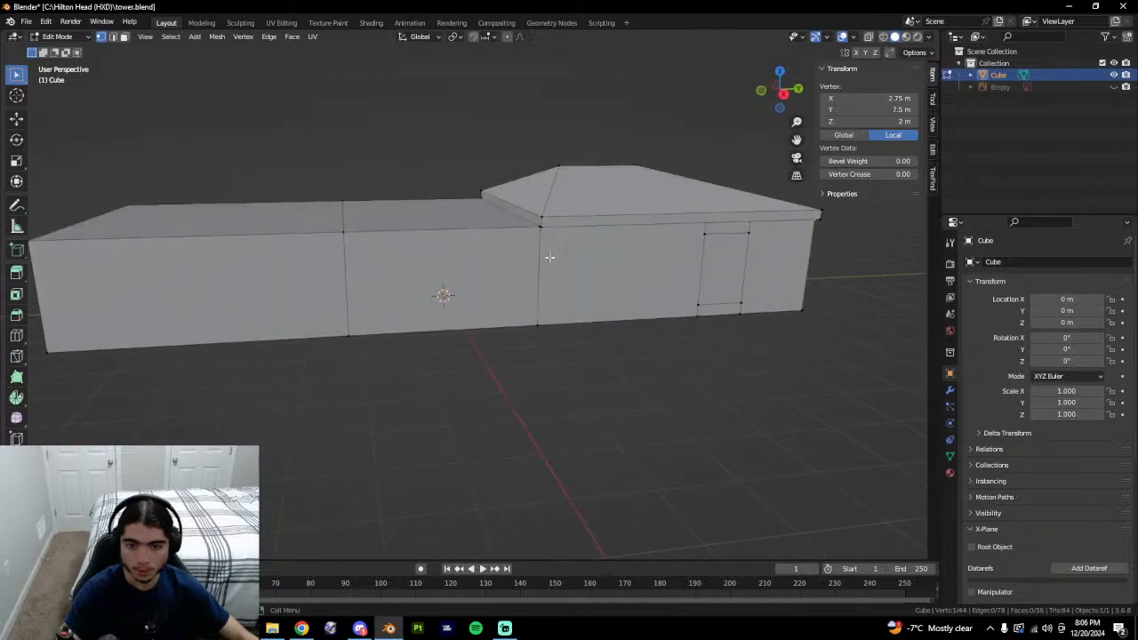
pyautogui.hotkey('alt', 'a')
pyautogui.press('z')
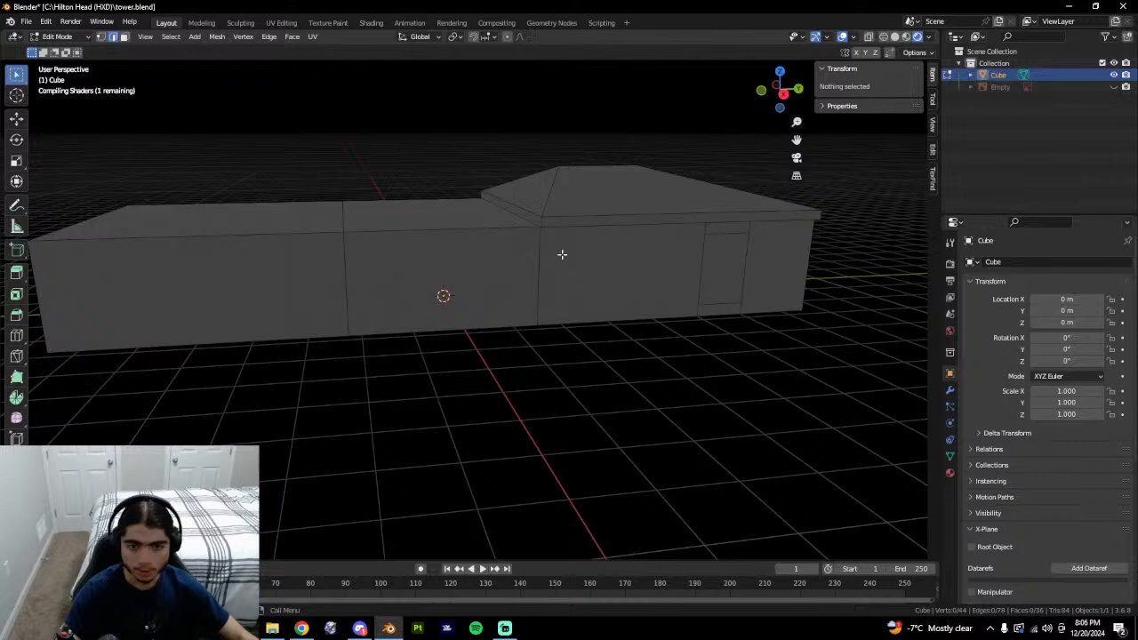
pyautogui.press('z')
pyautogui.click(653, 258)
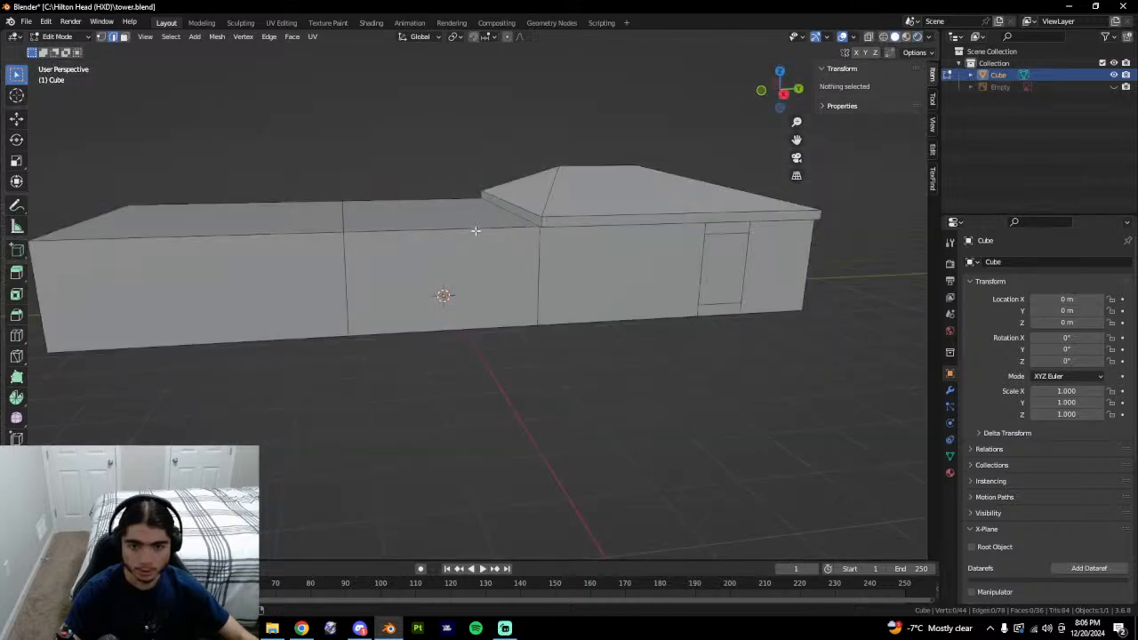
# Select the front and side top edges of the building one by one.
pyautogui.keyDown('alt'); pyautogui.click(476, 230); pyautogui.keyUp('alt')
pyautogui.moveTo(476, 230); pyautogui.dragTo(576, 361, button='middle')
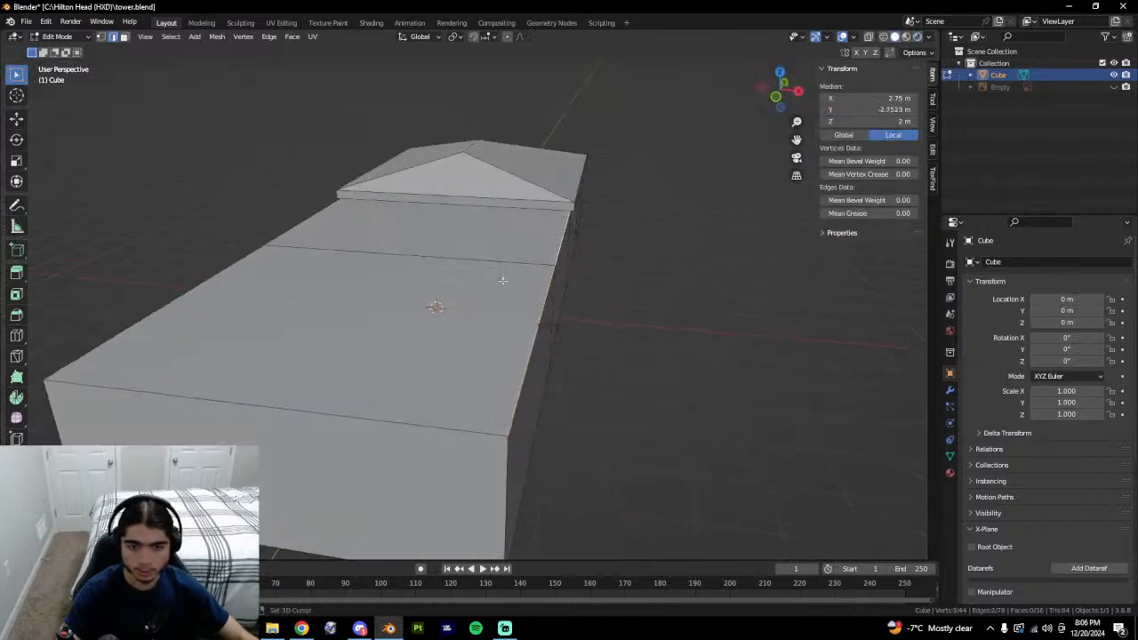
pyautogui.keyDown('shift'); pyautogui.click(341, 405); pyautogui.keyUp('shift')
pyautogui.moveTo(340, 405); pyautogui.dragTo(479, 390, button='middle')
pyautogui.keyDown('shift'); pyautogui.click(569, 296); pyautogui.keyUp('shift')
pyautogui.moveTo(570, 296); pyautogui.dragTo(594, 265, button='middle')
pyautogui.keyDown('shift'); pyautogui.click(463, 261); pyautogui.keyUp('shift')
pyautogui.moveTo(463, 262); pyautogui.dragTo(485, 227, button='middle')
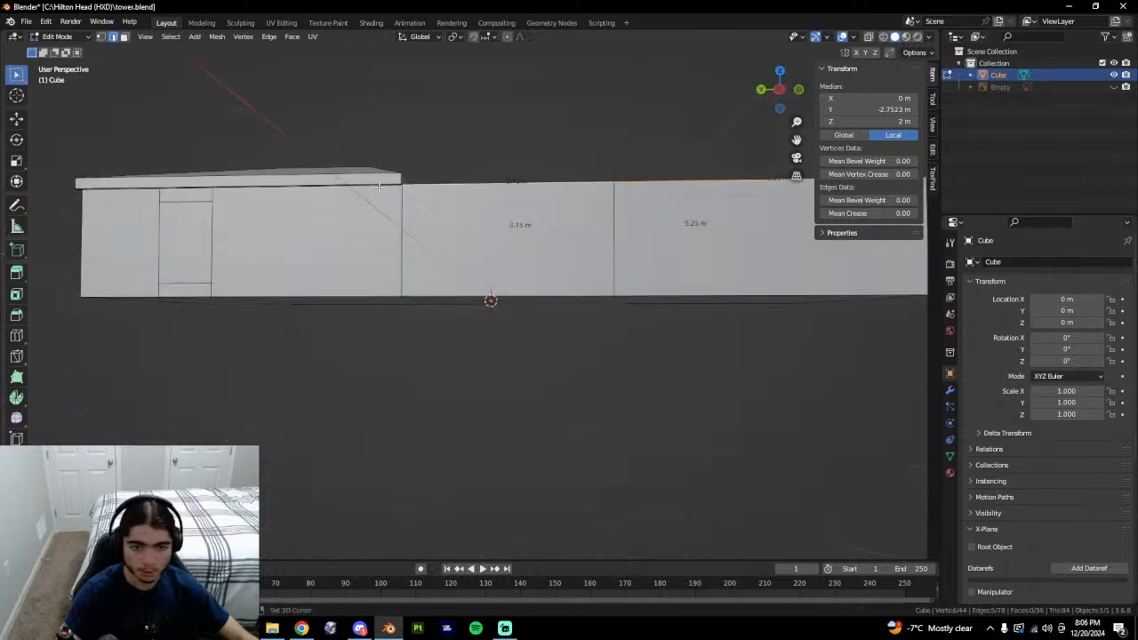
pyautogui.moveTo(351, 223); pyautogui.dragTo(446, 222, button='middle')
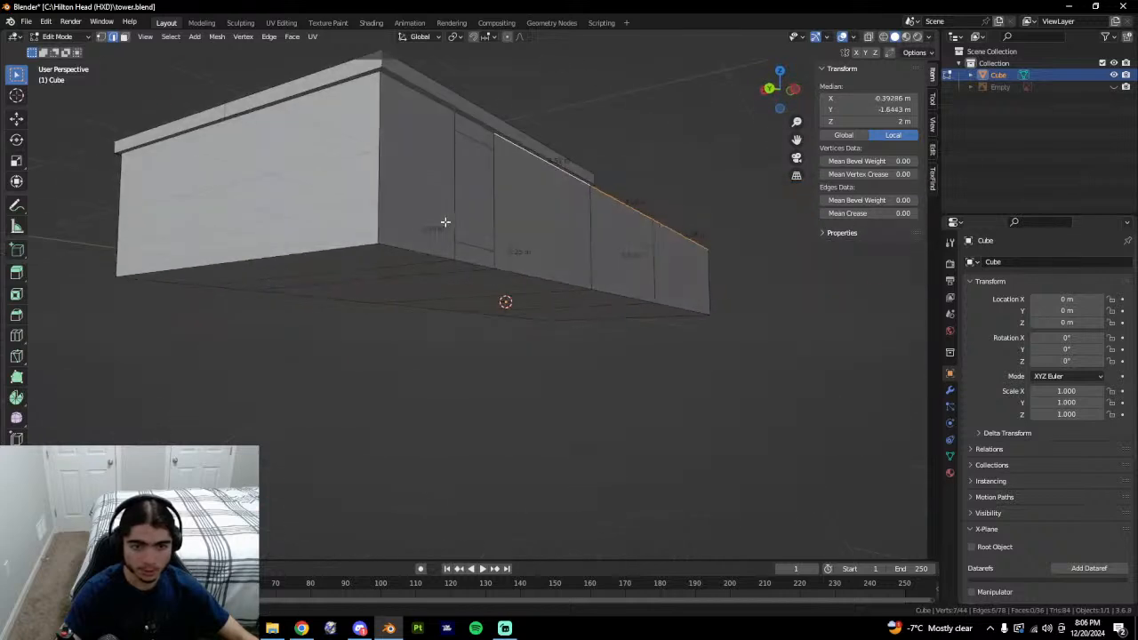
# Add the remaining top edges to the loop and switch to Right Orthographic view.
pyautogui.keyDown('shift'); pyautogui.click(441, 118); pyautogui.keyUp('shift')
pyautogui.moveTo(441, 117); pyautogui.dragTo(455, 245, button='middle')
pyautogui.keyDown('shift'); pyautogui.click(361, 96); pyautogui.keyUp('shift')
pyautogui.moveTo(362, 95); pyautogui.dragTo(684, 160, button='middle')
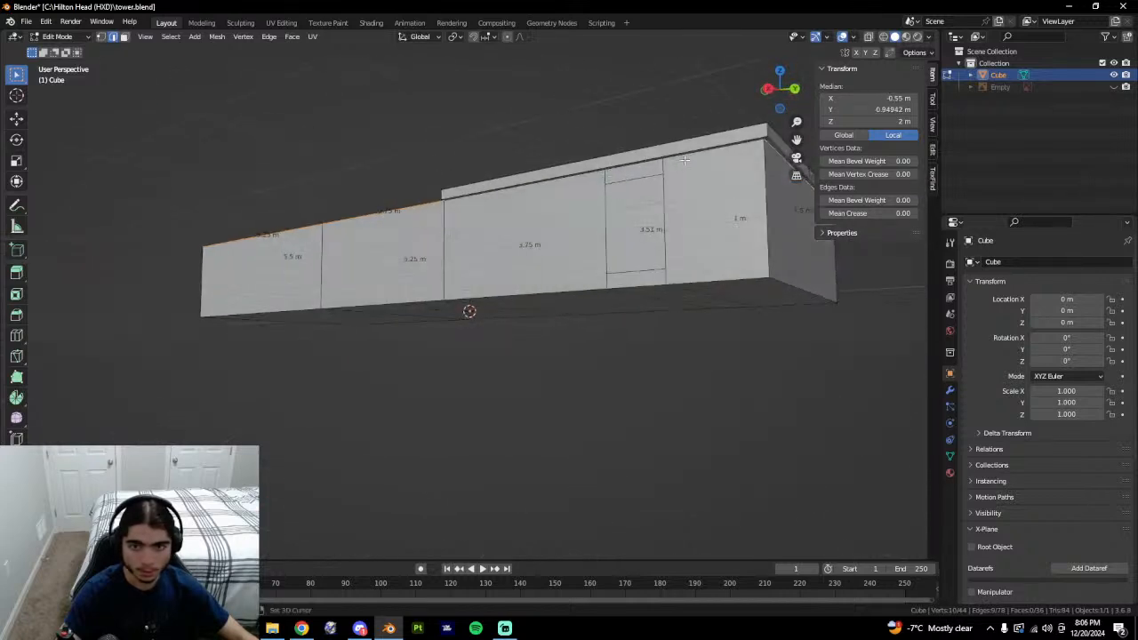
pyautogui.moveTo(586, 229); pyautogui.dragTo(653, 285, button='middle')
pyautogui.click(777, 98)
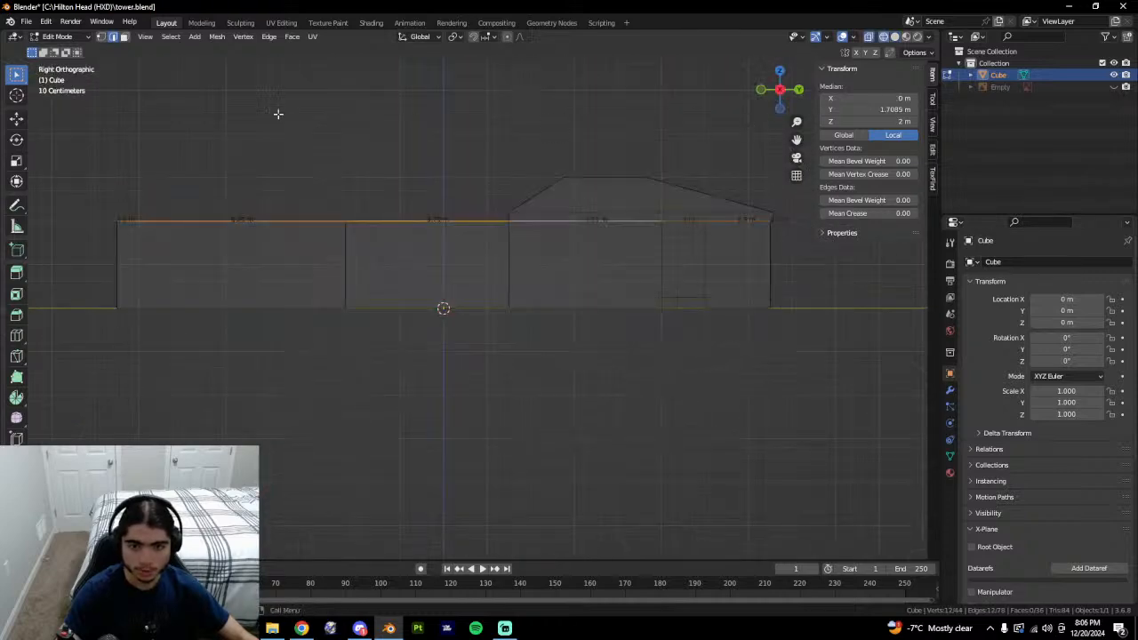
# Frame the top edges, clear the selection, then undo to restore the previous top-edge selection.
pyautogui.press('KP_Decimal')
pyautogui.click(492, 231)
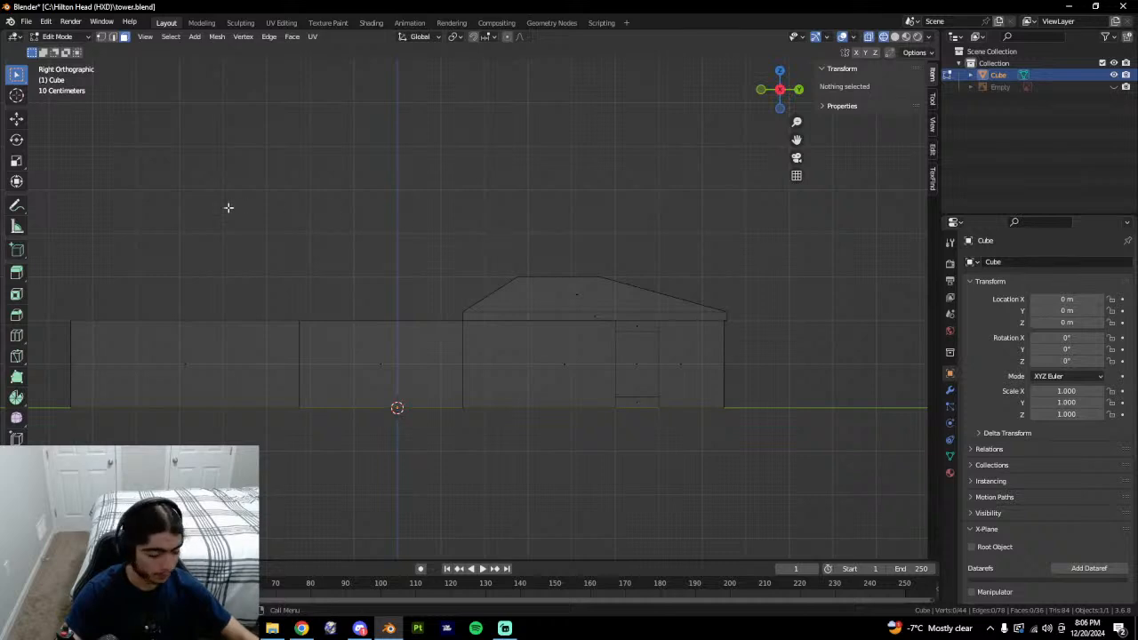
pyautogui.press('b')
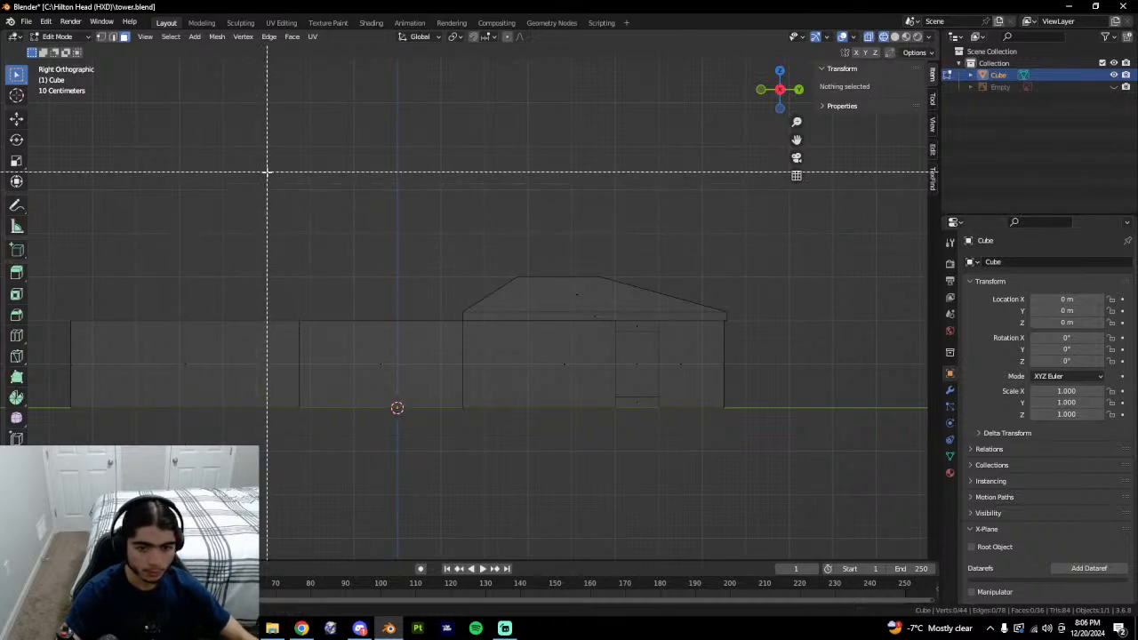
pyautogui.press('Escape')
pyautogui.hotkey('ctrl', 'z')
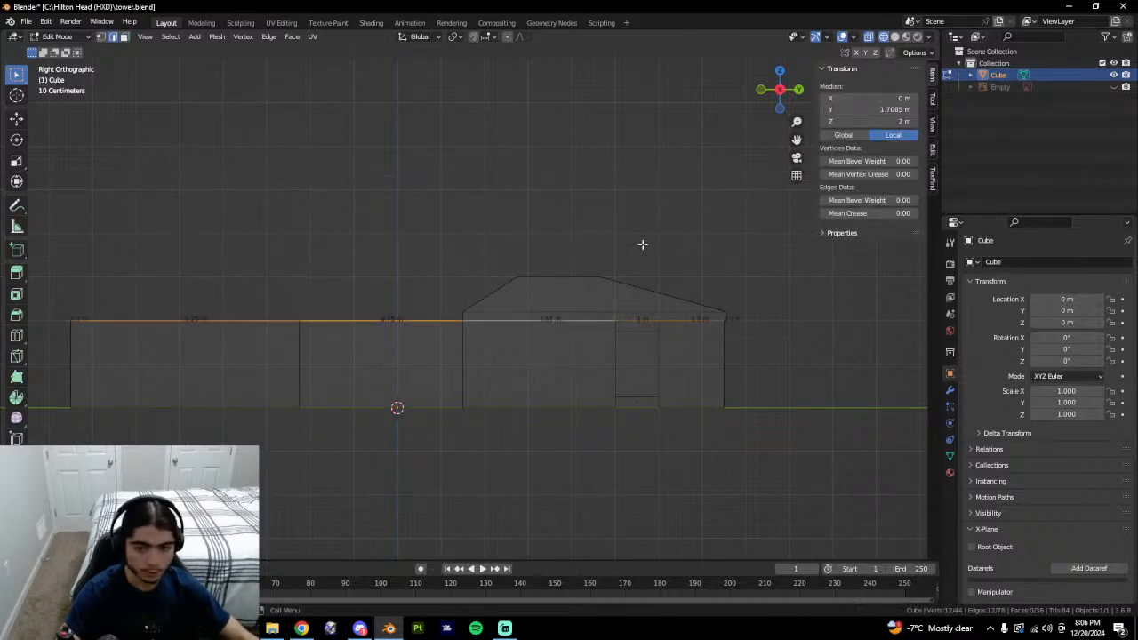
# Box-select the whole roof section from the right view and the straight-on back view.
pyautogui.press('b')
pyautogui.moveTo(279, 198); pyautogui.dragTo(857, 316)
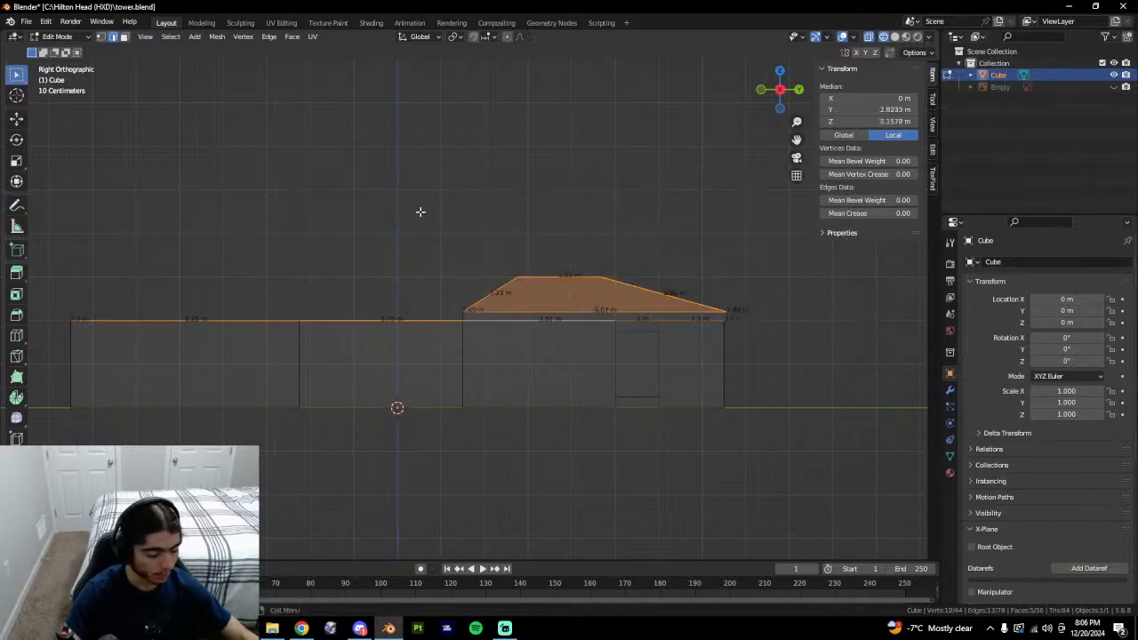
pyautogui.moveTo(353, 163); pyautogui.dragTo(872, 318)
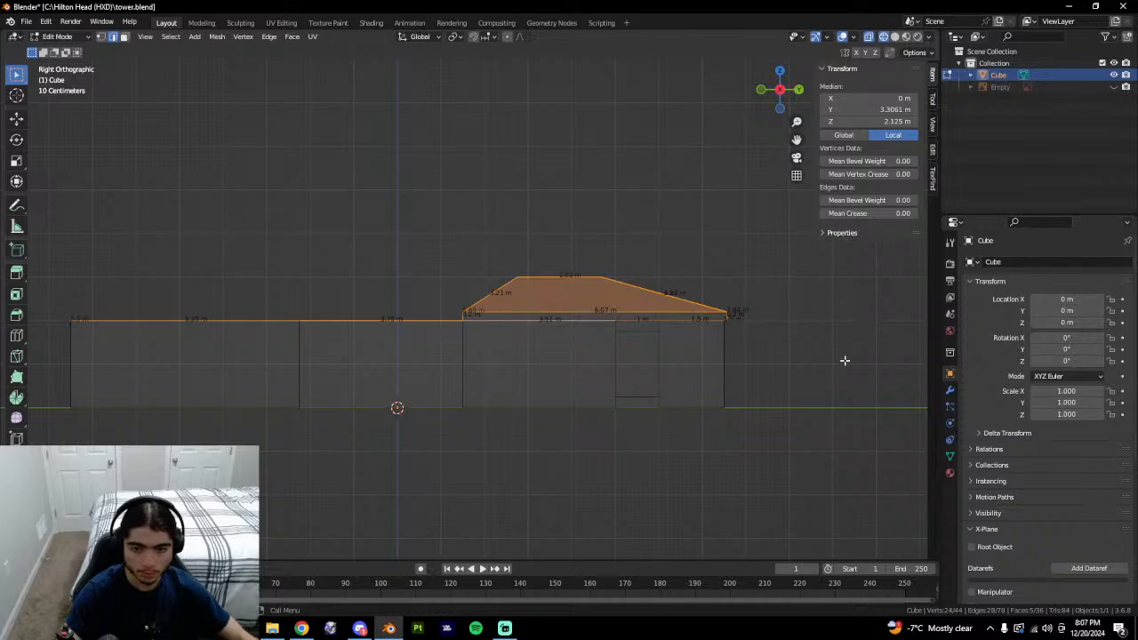
pyautogui.moveTo(846, 369); pyautogui.dragTo(714, 387, button='middle')
pyautogui.click(781, 102)
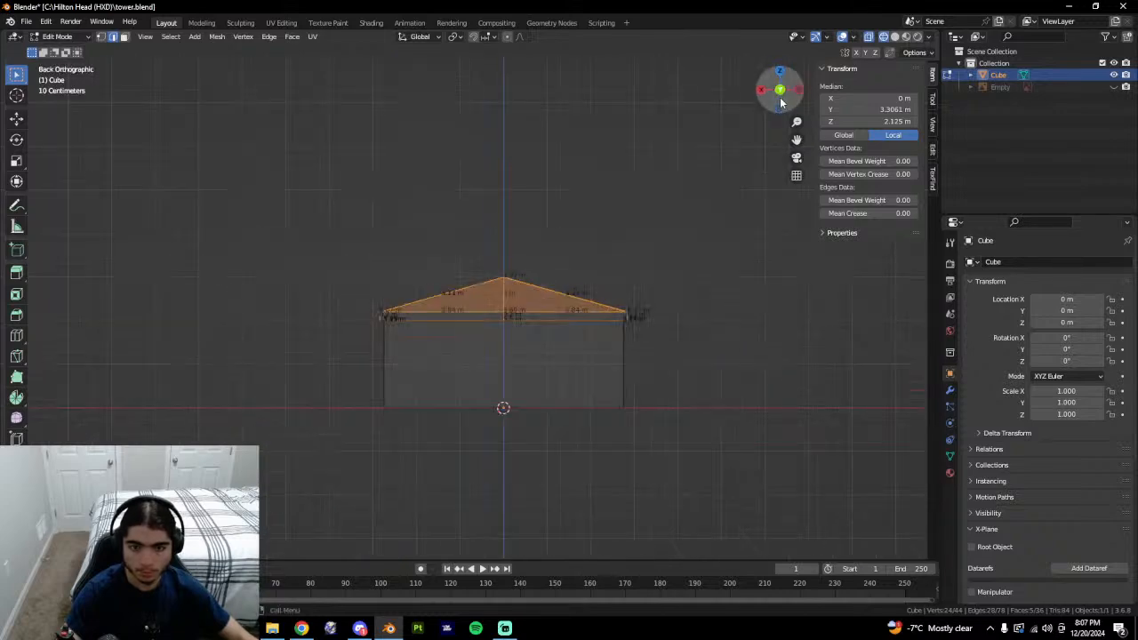
pyautogui.press('b')
pyautogui.moveTo(308, 152); pyautogui.dragTo(809, 318)
pyautogui.moveTo(734, 325)
pyautogui.mouseDown(button='middle')
pyautogui.moveTo(693, 332)
pyautogui.moveTo(612, 317)
pyautogui.moveTo(773, 300)
pyautogui.mouseUp(button='middle')
# Trial-raise the roof along Z, undo, then raise it again in solid shading.
pyautogui.press('g')
pyautogui.press('z')
pyautogui.click(669, 290)
pyautogui.hotkey('ctrl', 'z')
pyautogui.hotkey('shift', 'z')
pyautogui.press('g')
pyautogui.press('z')
pyautogui.click(619, 214)
# With X-ray on, test raising the roof faces vertically, then undo the raise.
pyautogui.moveTo(786, 302); pyautogui.dragTo(796, 349, button='middle')
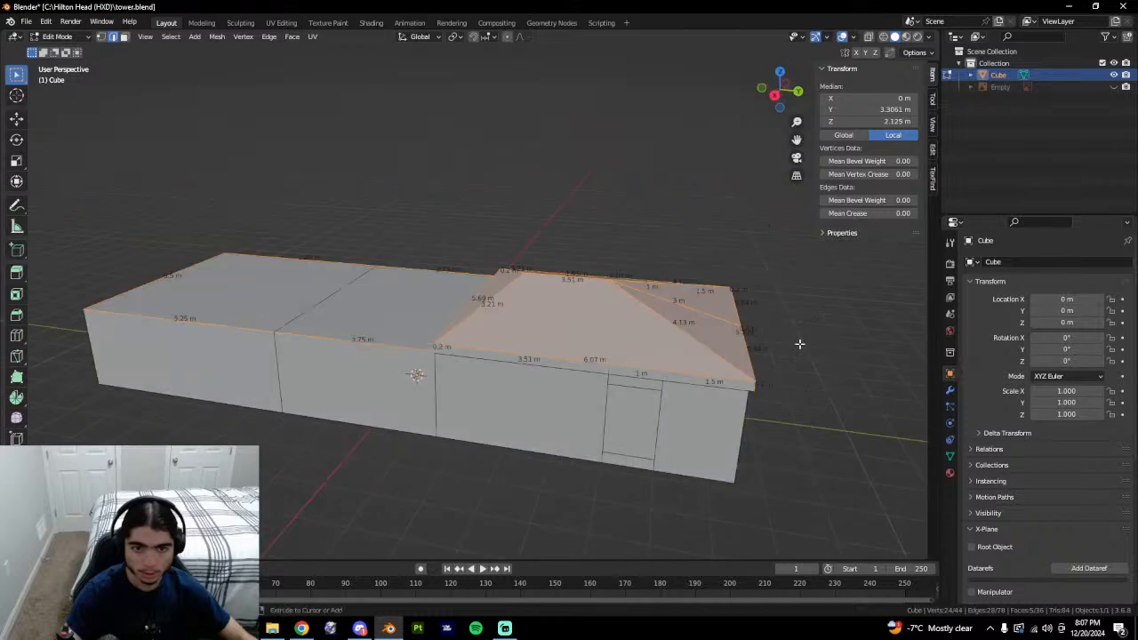
pyautogui.hotkey('alt', 'z')
pyautogui.press('g')
pyautogui.press('z')
pyautogui.press('Escape')
pyautogui.moveTo(785, 287); pyautogui.dragTo(574, 335, button='middle')
pyautogui.press('g')
pyautogui.press('z')
pyautogui.click(586, 281)
pyautogui.hotkey('ctrl', 'z')
pyautogui.moveTo(586, 281); pyautogui.dragTo(645, 366, button='middle')
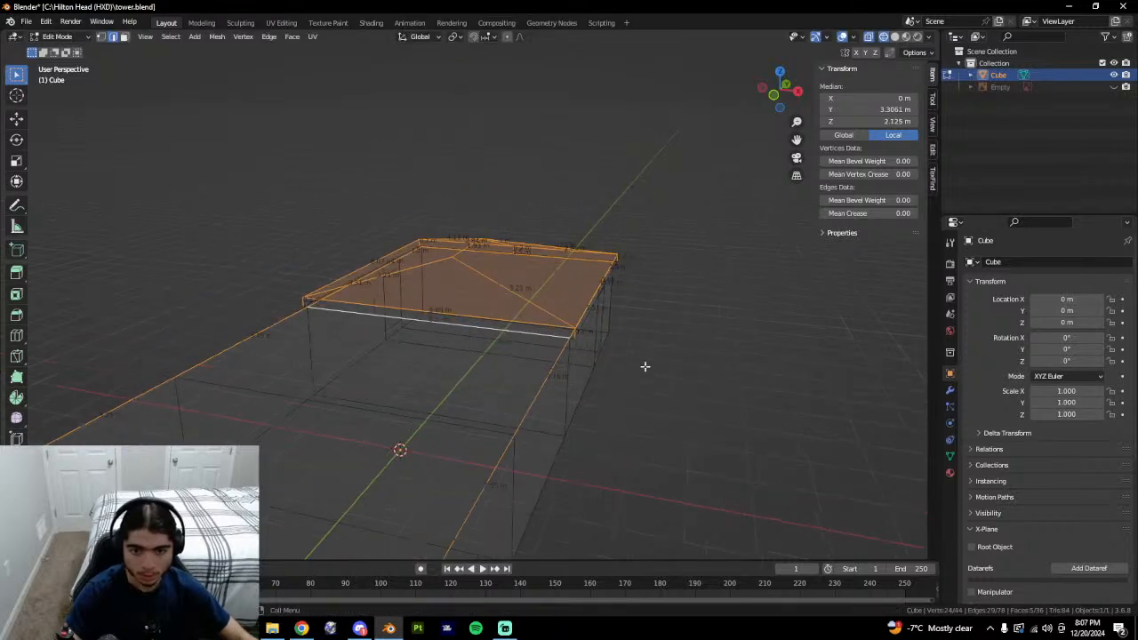
# Add the roof's lower rim faces and long front bottom edge to the selection.
pyautogui.moveTo(572, 338); pyautogui.dragTo(768, 374, button='middle')
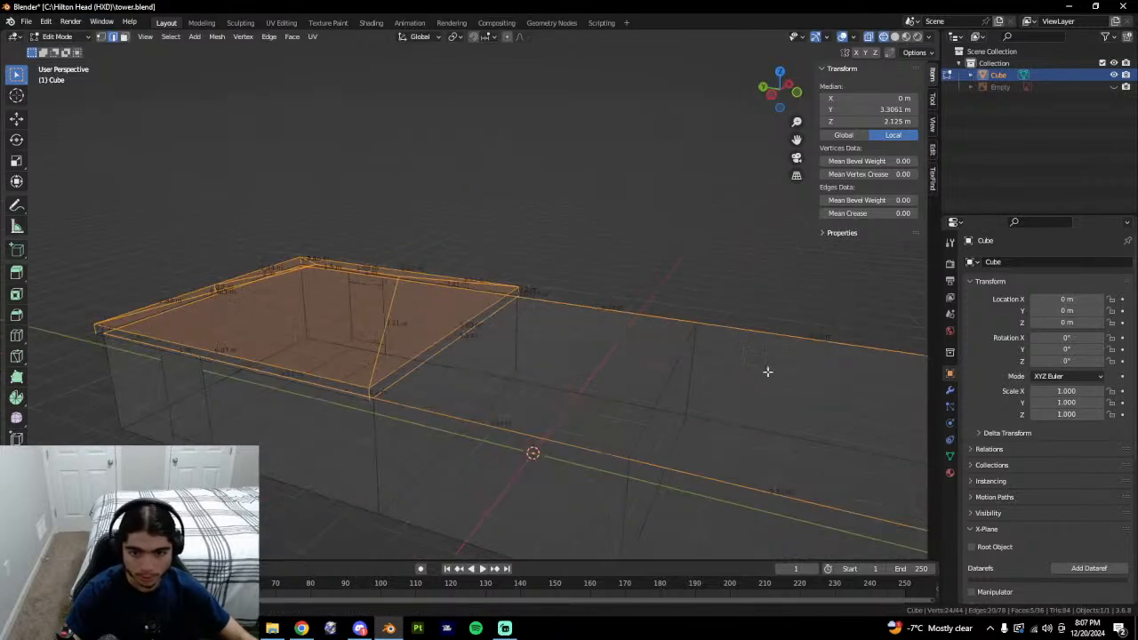
pyautogui.keyDown('shift'); pyautogui.click(368, 399); pyautogui.keyUp('shift')
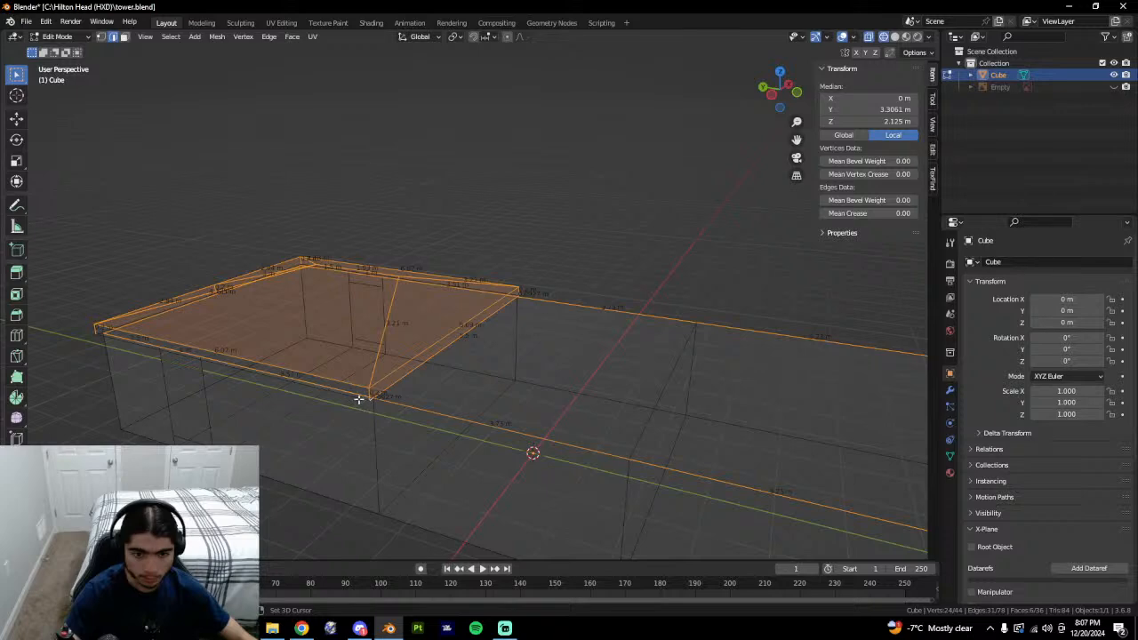
pyautogui.keyDown('shift'); pyautogui.click(359, 400); pyautogui.keyUp('shift')
pyautogui.moveTo(359, 400); pyautogui.dragTo(535, 366, button='middle')
pyautogui.moveTo(667, 363); pyautogui.dragTo(564, 415, button='middle')
pyautogui.keyDown('shift'); pyautogui.click(391, 427); pyautogui.keyUp('shift')
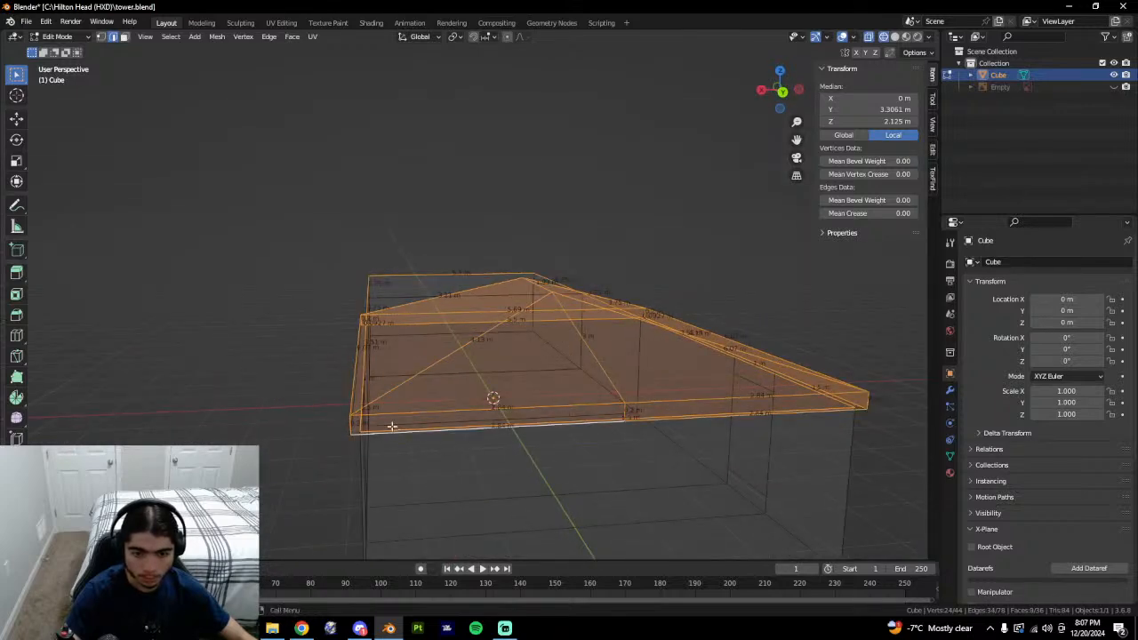
pyautogui.moveTo(391, 427); pyautogui.dragTo(507, 419, button='middle')
pyautogui.moveTo(596, 396); pyautogui.dragTo(678, 421, button='middle')
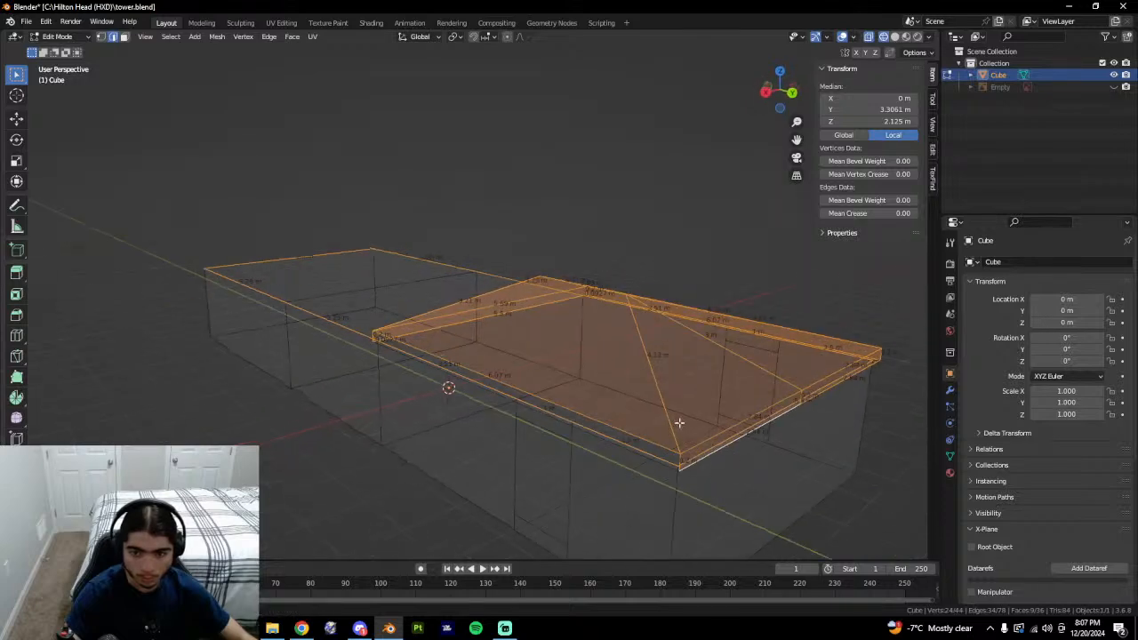
pyautogui.keyDown('shift'); pyautogui.click(649, 462); pyautogui.keyUp('shift')
pyautogui.hotkey('ctrl', 'z')
pyautogui.keyDown('shift'); pyautogui.click(663, 465); pyautogui.keyUp('shift')
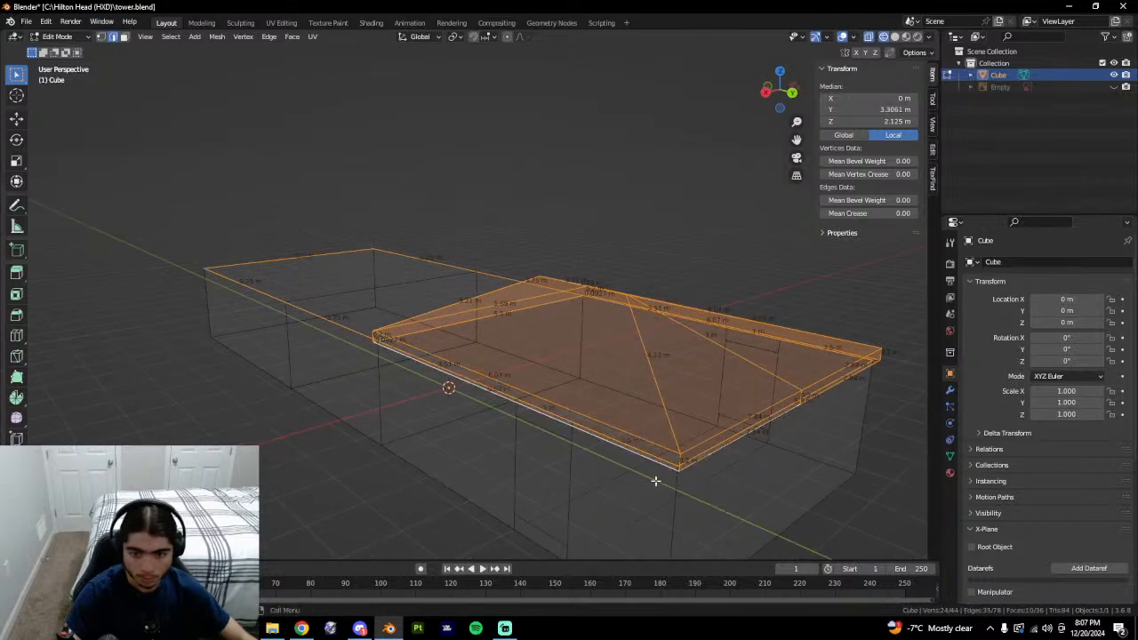
pyautogui.moveTo(655, 481); pyautogui.dragTo(790, 478, button='middle')
pyautogui.moveTo(722, 425); pyautogui.dragTo(643, 451, button='middle')
# Test filling the roof into one face and raising it in wireframe, undoing both, then return to Google Earth.
pyautogui.press('f')
pyautogui.press('z')
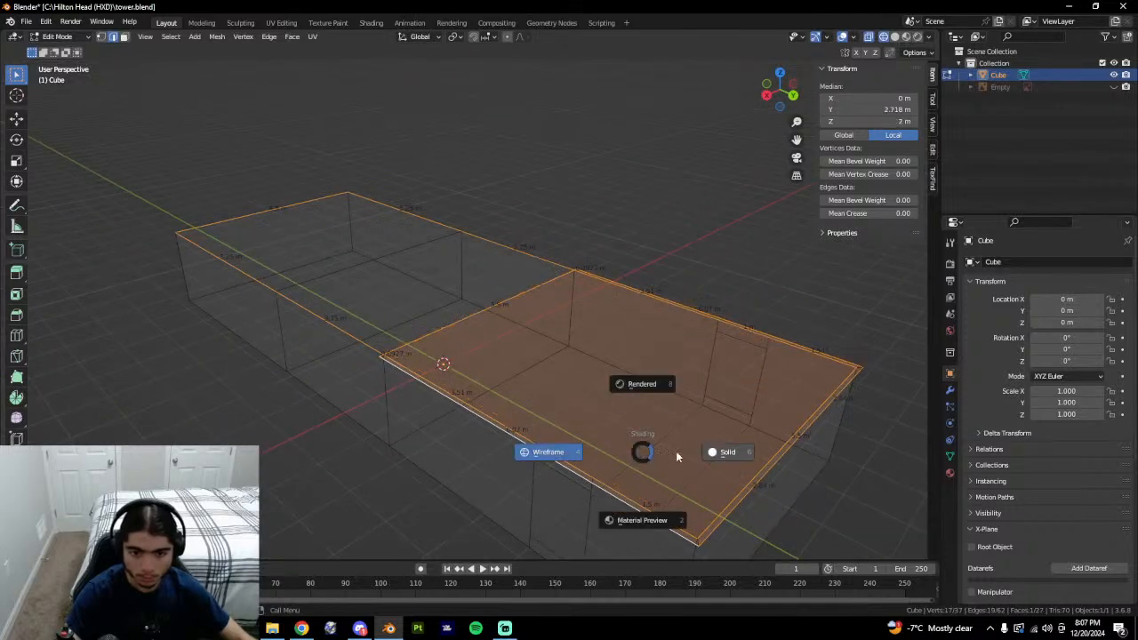
pyautogui.click(766, 450)
pyautogui.hotkey('ctrl', 'z')
pyautogui.press('z')
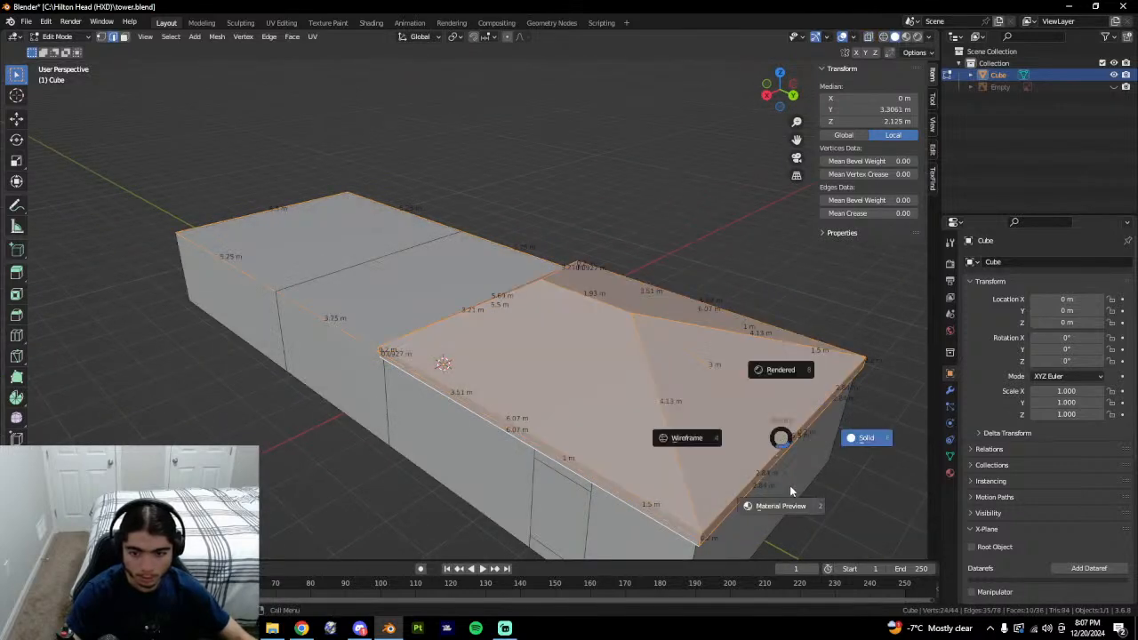
pyautogui.click(625, 454)
pyautogui.press('g')
pyautogui.press('z')
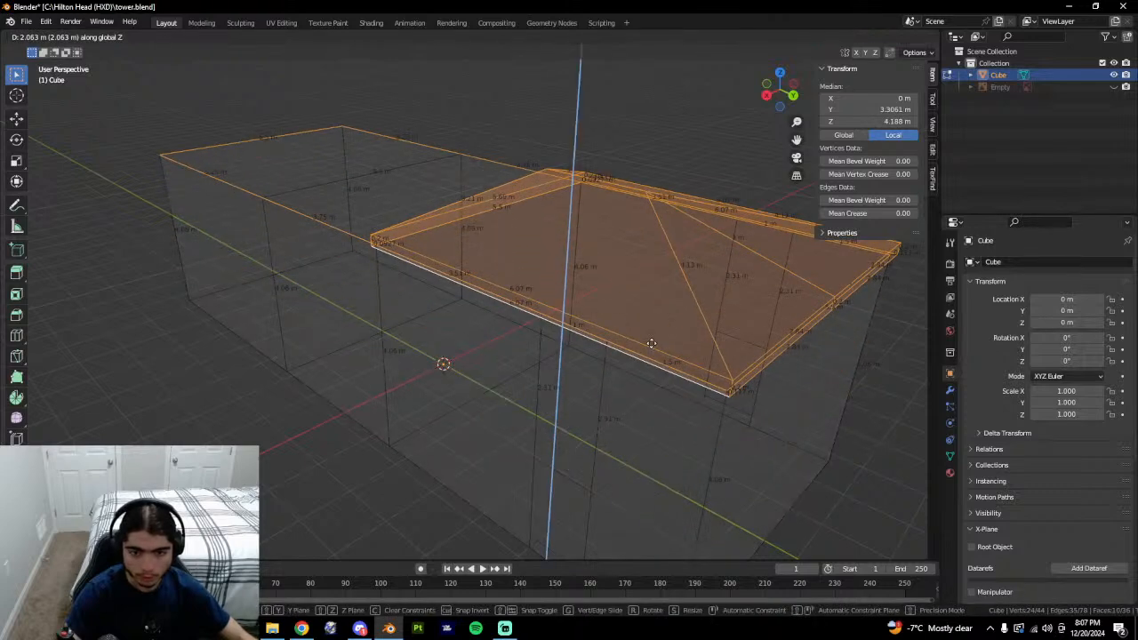
pyautogui.click(650, 344)
pyautogui.hotkey('ctrl', 'z')
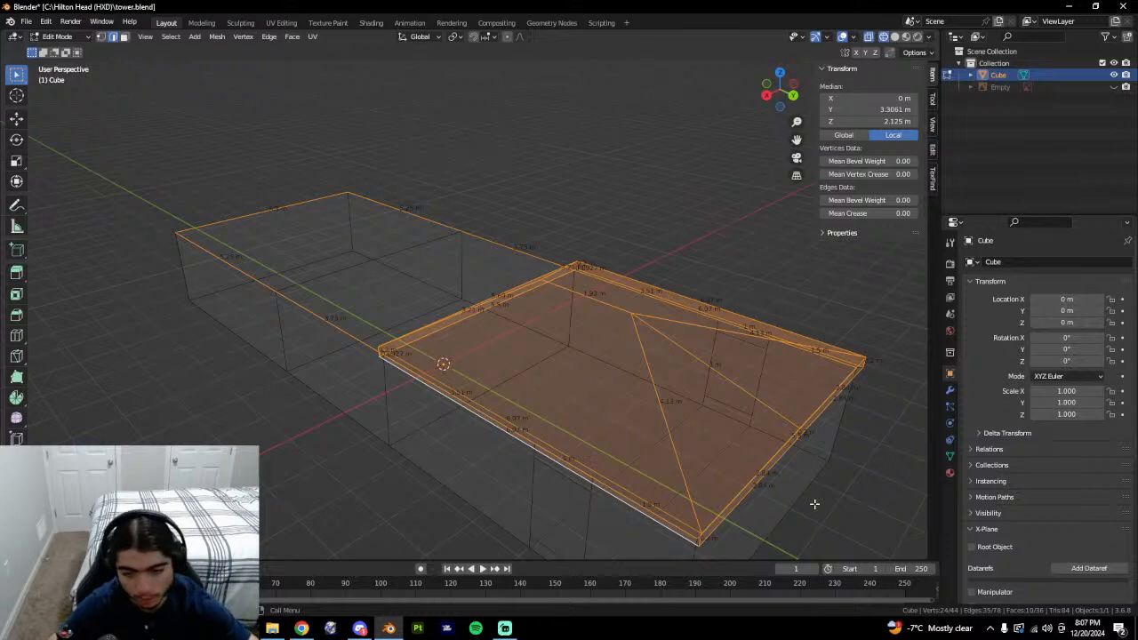
pyautogui.click(302, 627)
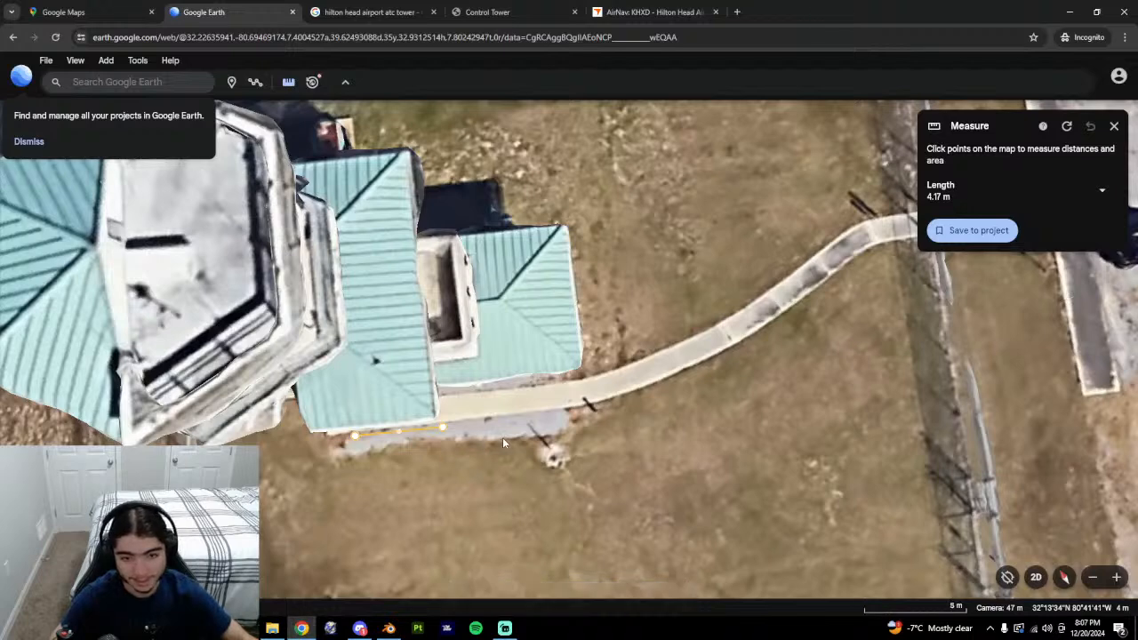
# Tilt, zoom and orbit Google Earth's view to inspect the control tower's 3D model.
pyautogui.keyDown('shift'); pyautogui.moveTo(503, 437); pyautogui.dragTo(361, 327); pyautogui.keyUp('shift')
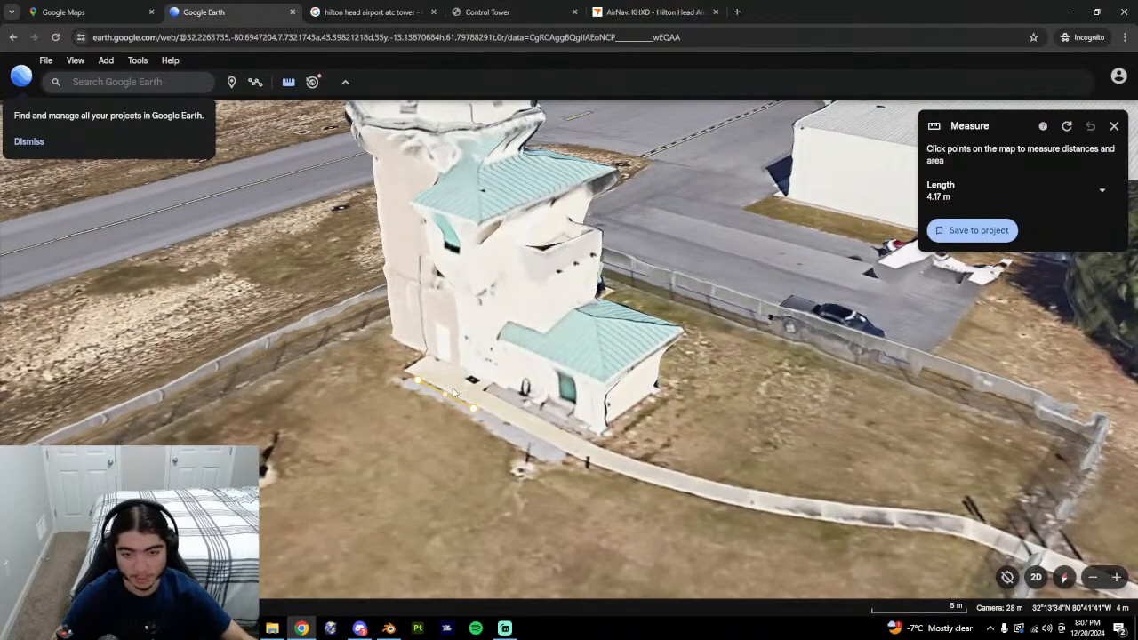
pyautogui.scroll(2, 586, 309)
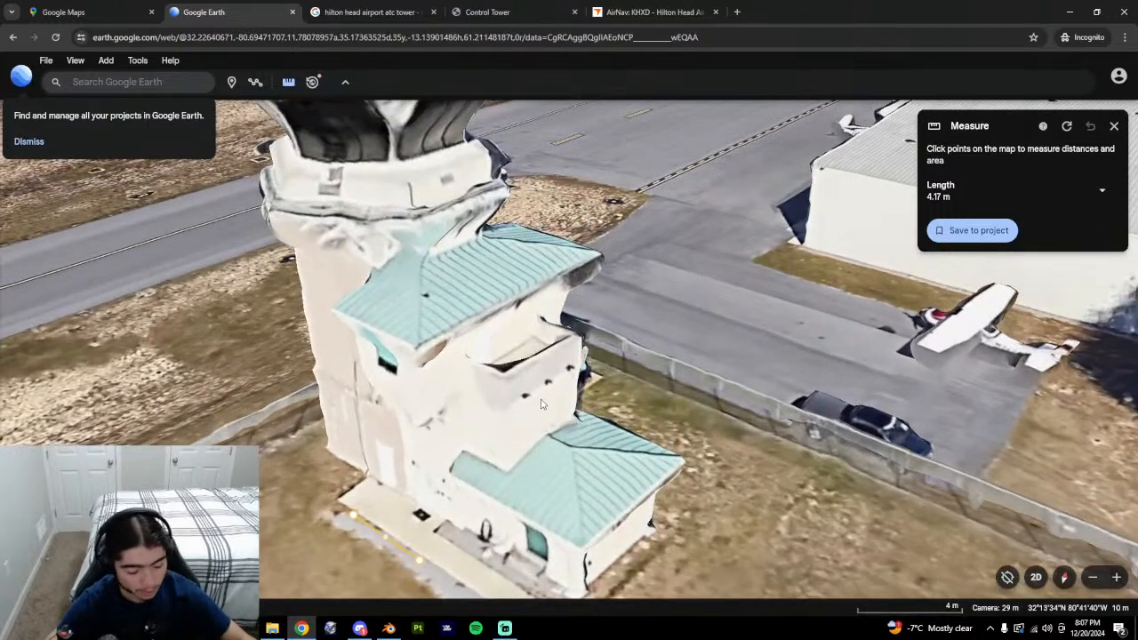
pyautogui.scroll(-3, 541, 404)
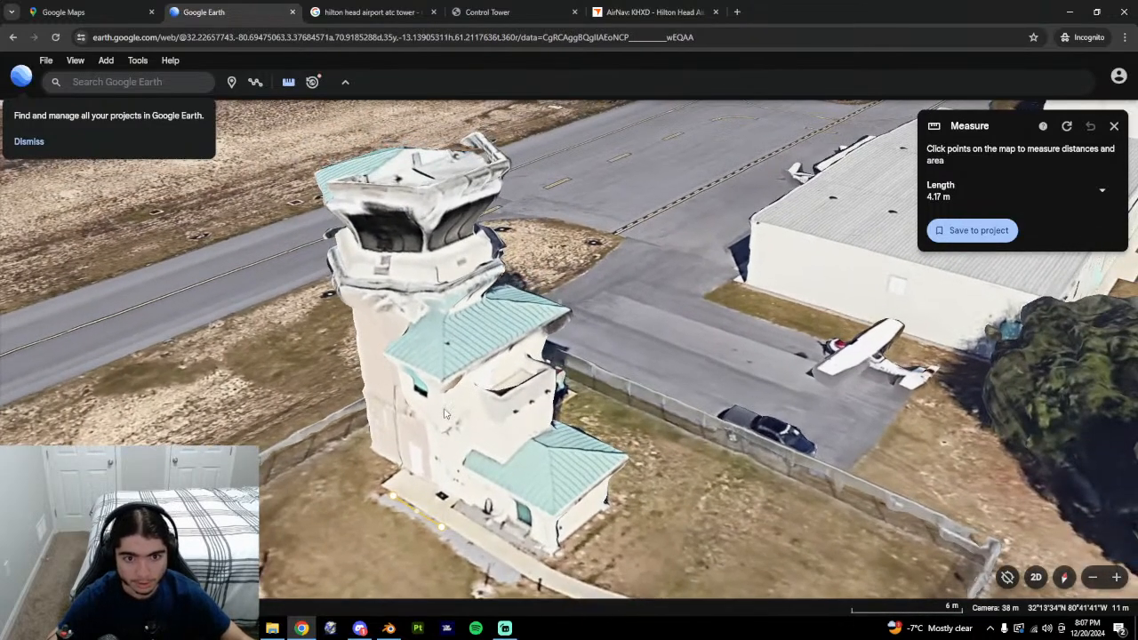
pyautogui.moveTo(446, 414); pyautogui.dragTo(428, 376, button='middle')
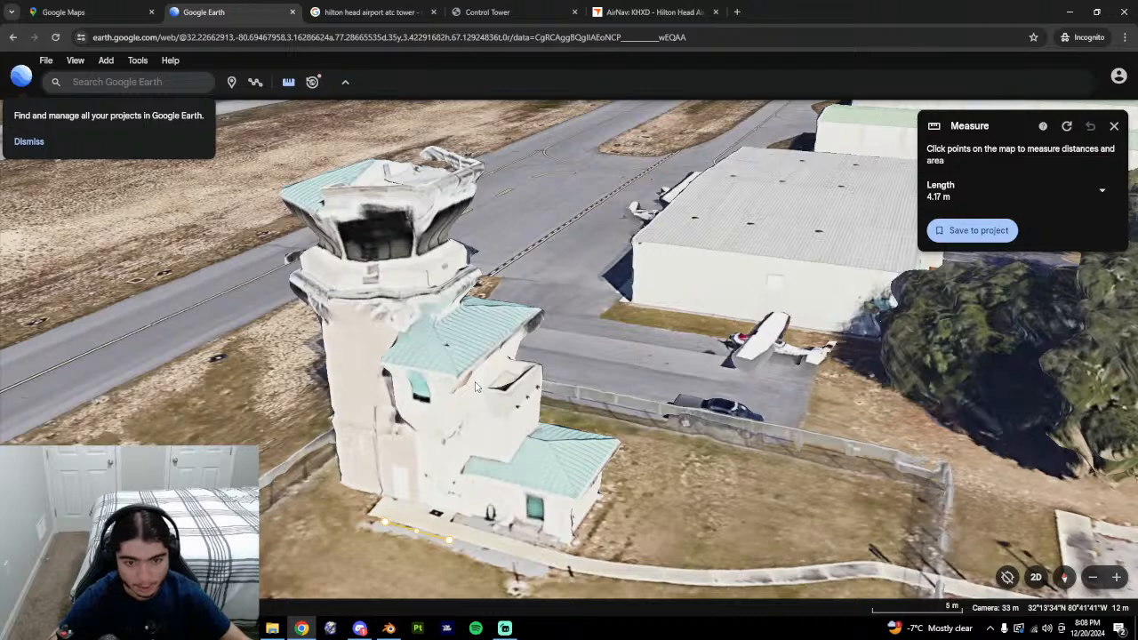
pyautogui.moveTo(537, 445); pyautogui.dragTo(561, 412, button='middle')
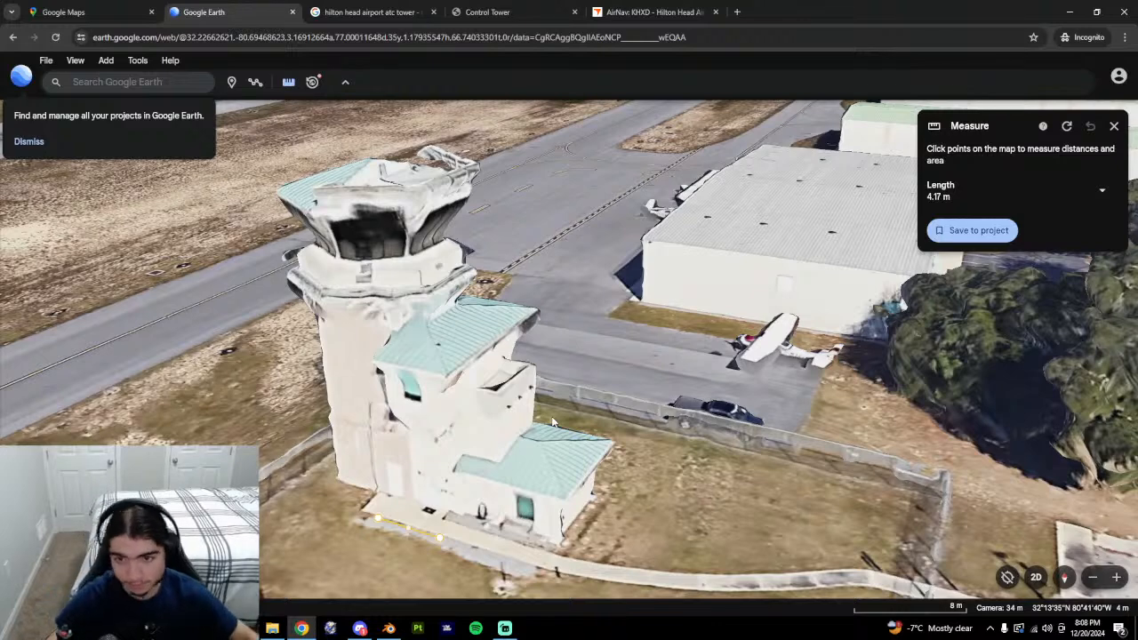
pyautogui.moveTo(388, 628)
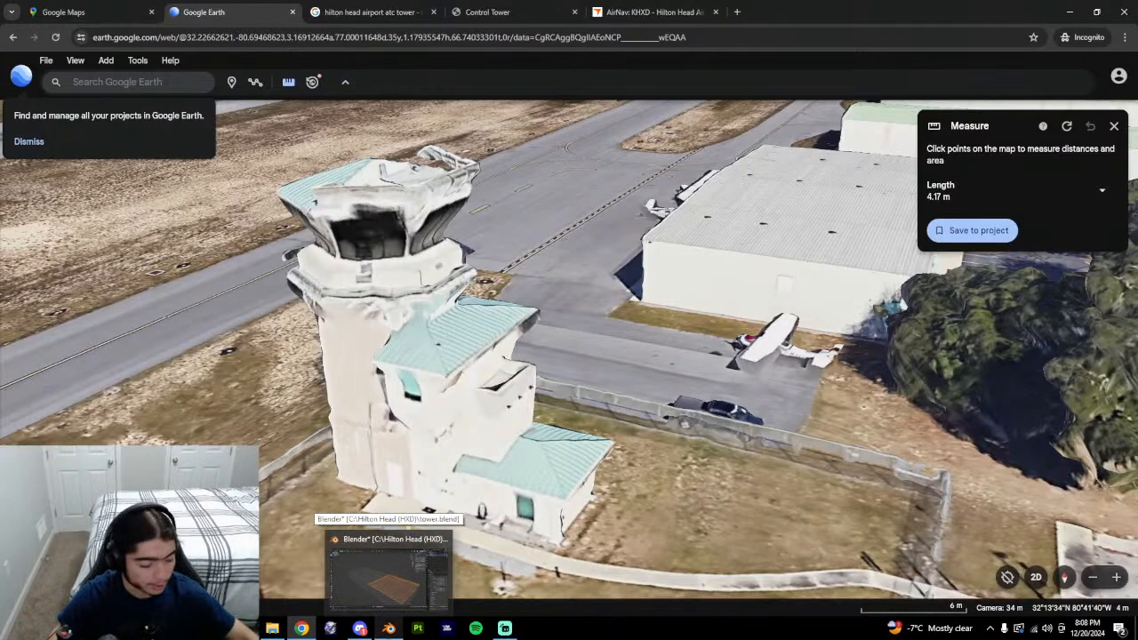
# Back in Blender, toggle X-ray while orbiting, then trial-raise the roof and undo it.
pyautogui.click(389, 629)
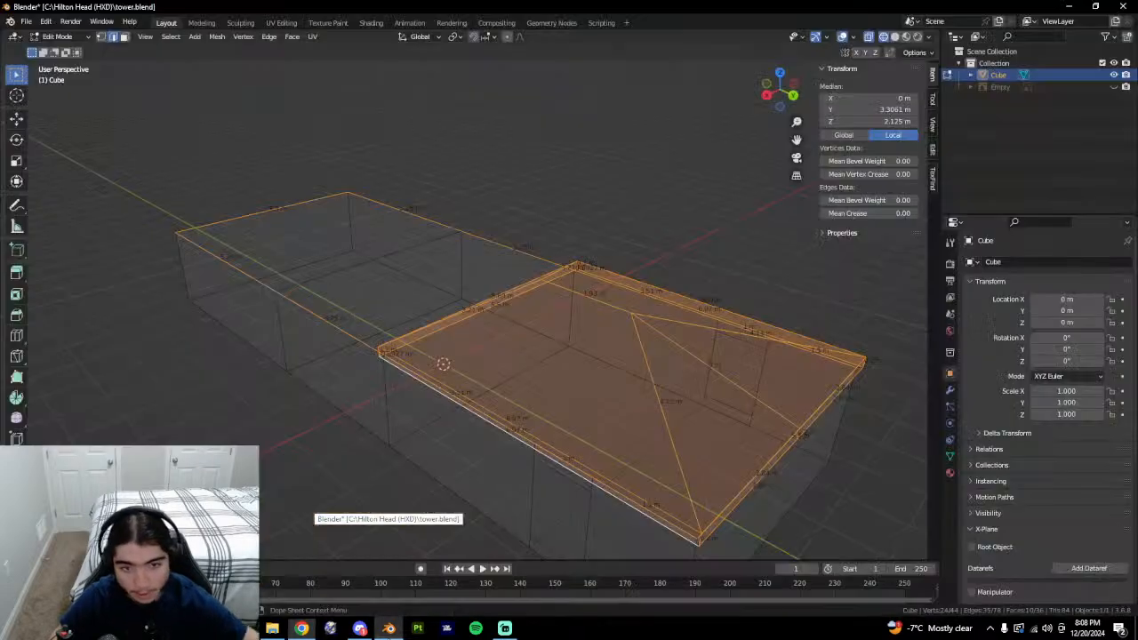
pyautogui.moveTo(590, 442)
pyautogui.mouseDown(button='middle')
pyautogui.moveTo(648, 406)
pyautogui.moveTo(663, 427)
pyautogui.mouseUp(button='middle')
pyautogui.hotkey('alt', 'z')
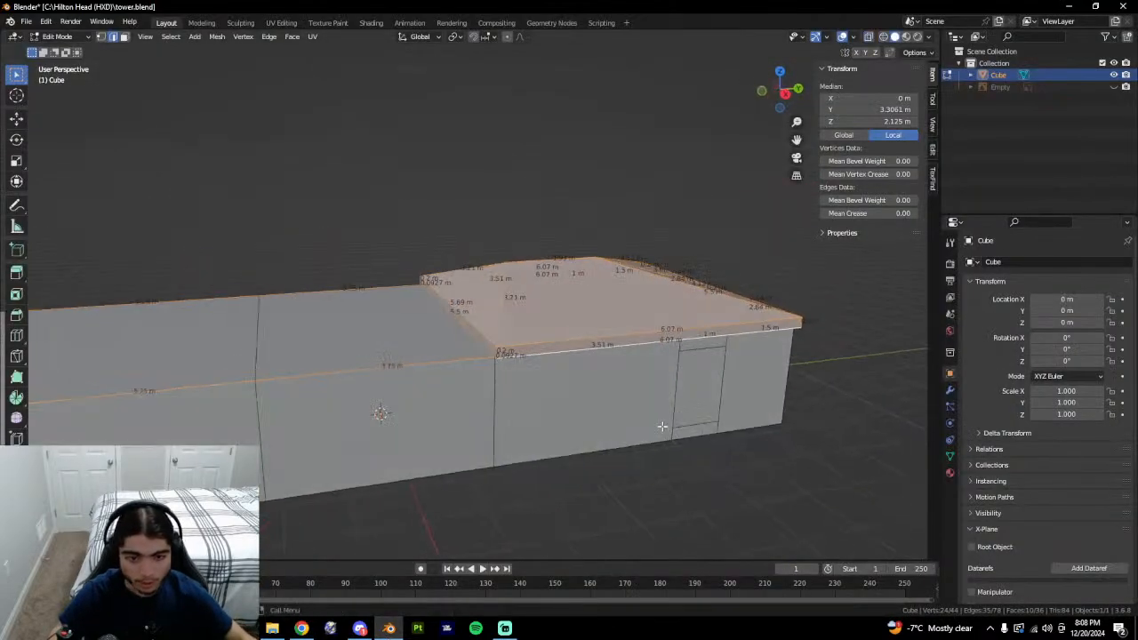
pyautogui.hotkey('alt', 'z')
pyautogui.moveTo(824, 431)
pyautogui.mouseDown(button='middle')
pyautogui.moveTo(727, 435)
pyautogui.moveTo(740, 462)
pyautogui.moveTo(605, 434)
pyautogui.moveTo(552, 439)
pyautogui.moveTo(627, 487)
pyautogui.moveTo(569, 490)
pyautogui.moveTo(614, 480)
pyautogui.moveTo(663, 492)
pyautogui.moveTo(647, 489)
pyautogui.mouseUp(button='middle')
pyautogui.hotkey('alt', 'z')
pyautogui.hotkey('alt', 'z')
pyautogui.hotkey('alt', 'z')
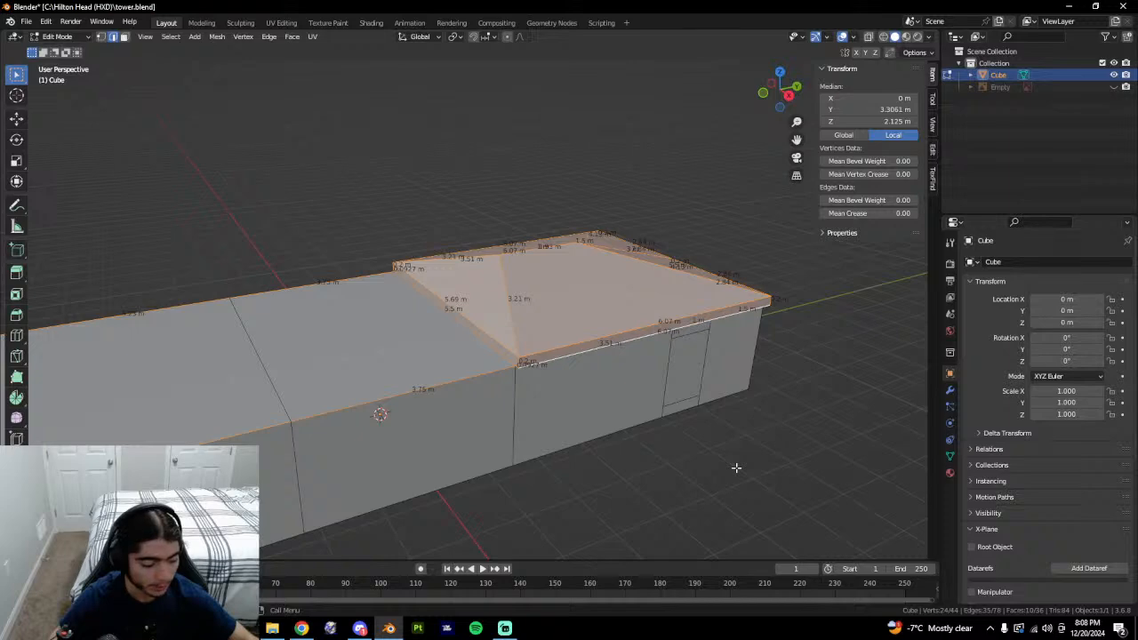
pyautogui.moveTo(728, 476)
pyautogui.mouseDown(button='middle')
pyautogui.moveTo(682, 481)
pyautogui.moveTo(714, 448)
pyautogui.mouseUp(button='middle')
pyautogui.hotkey('alt', 'z')
pyautogui.hotkey('shift', 'z')
pyautogui.press('g')
pyautogui.press('z')
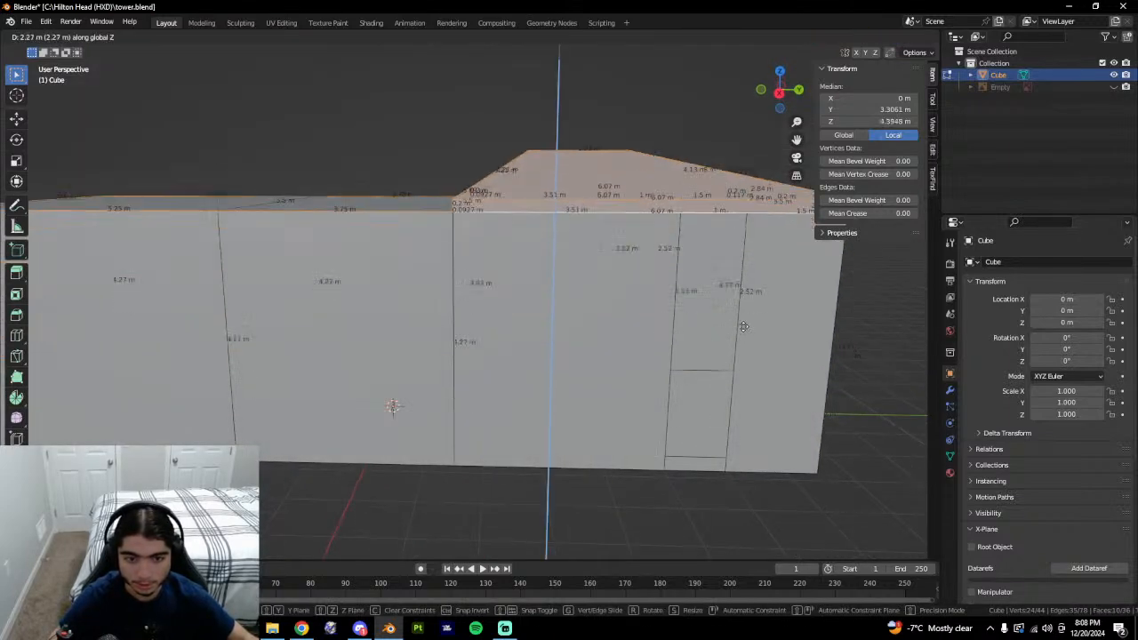
pyautogui.click(742, 327)
pyautogui.scroll(-1, 308, 376)
pyautogui.moveTo(308, 376)
pyautogui.mouseDown(button='middle')
pyautogui.moveTo(504, 379)
pyautogui.moveTo(544, 368)
pyautogui.mouseUp(button='middle')
pyautogui.hotkey('ctrl', 'z')
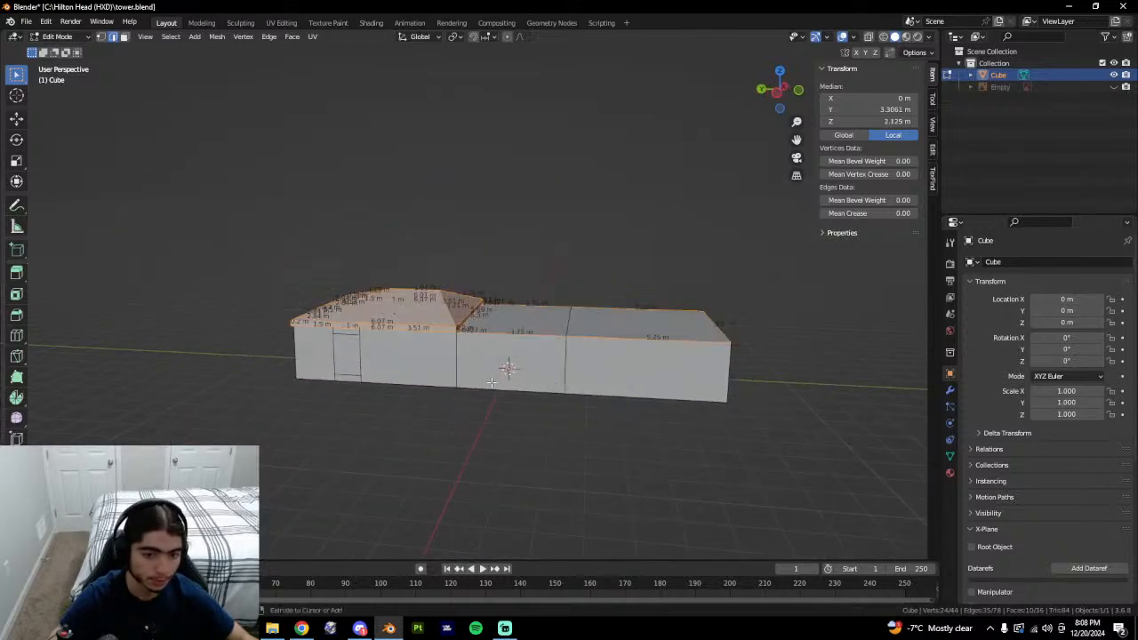
# Raise the roof exactly 1 m with G Z 1 and select the 3.75 m top edge.
pyautogui.moveTo(378, 369); pyautogui.dragTo(600, 396, button='middle')
pyautogui.write('gz1')
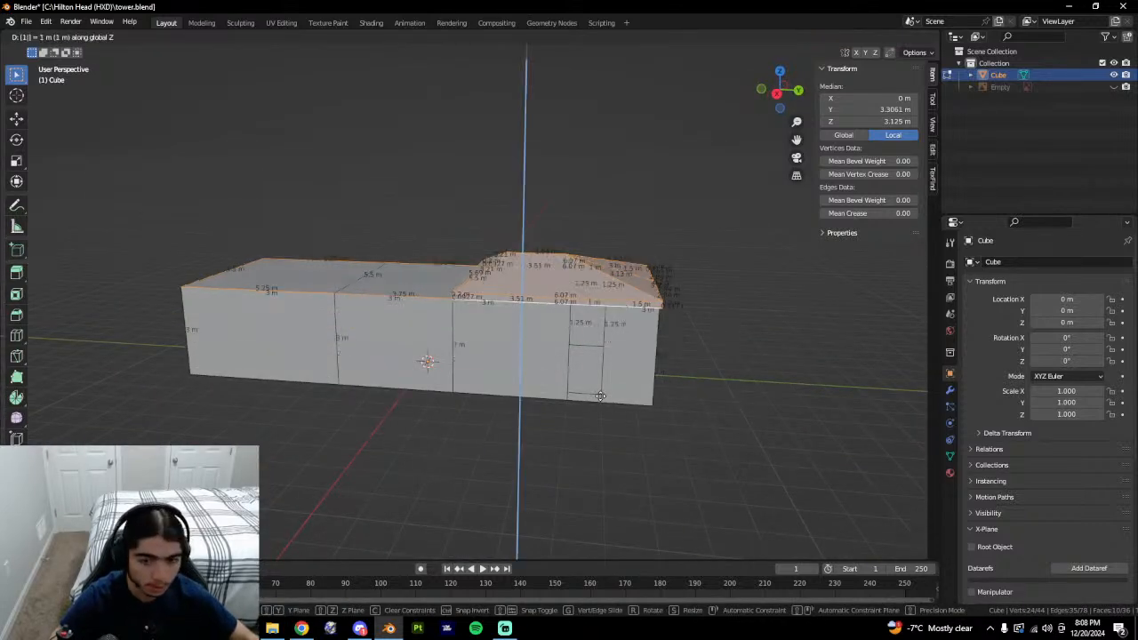
pyautogui.click(601, 396)
pyautogui.click(393, 295)
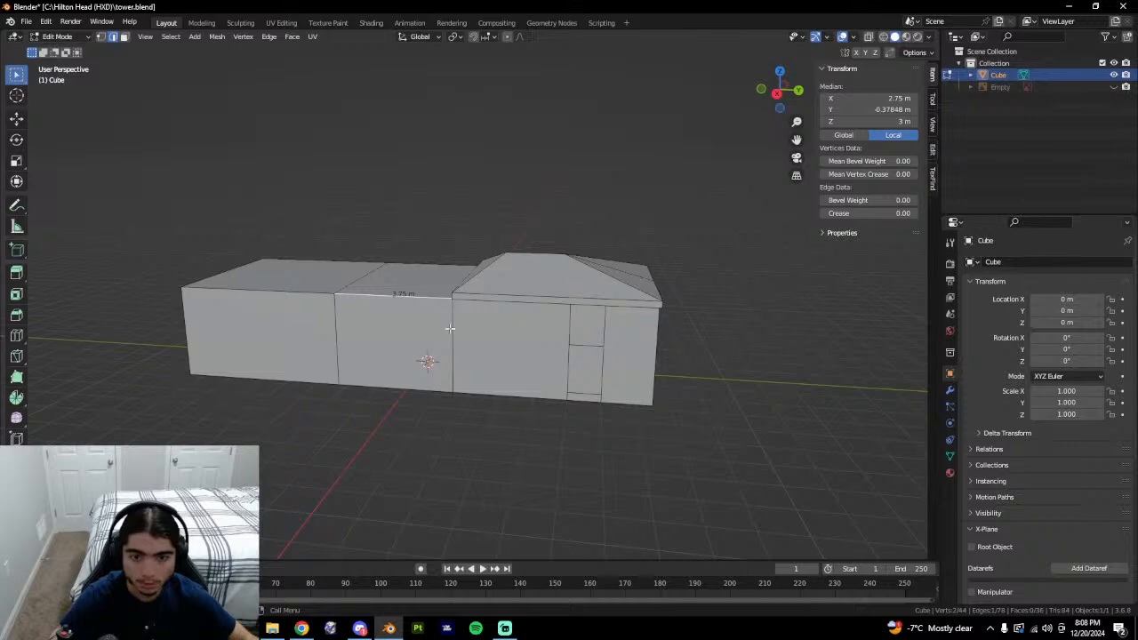
pyautogui.moveTo(450, 328); pyautogui.dragTo(597, 382, button='middle')
# In face mode, select the two window-sized faces, comparing against the Google Earth tower.
pyautogui.press('3')
pyautogui.hotkey('alt', 'Tab')
pyautogui.hotkey('alt', 'Tab')
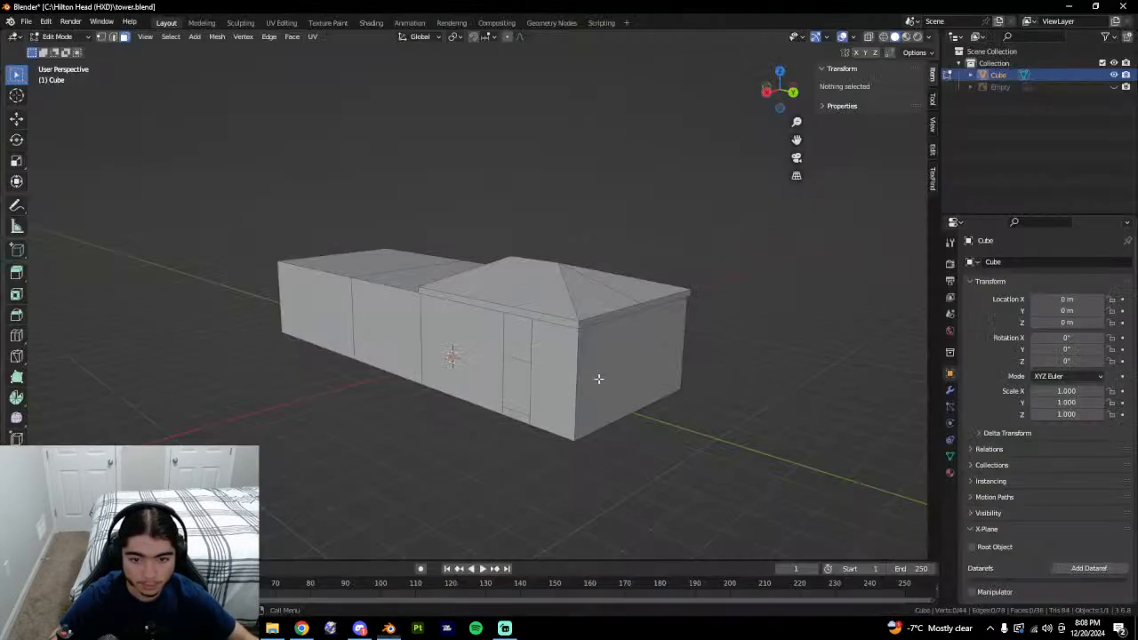
pyautogui.click(471, 356)
pyautogui.click(516, 381)
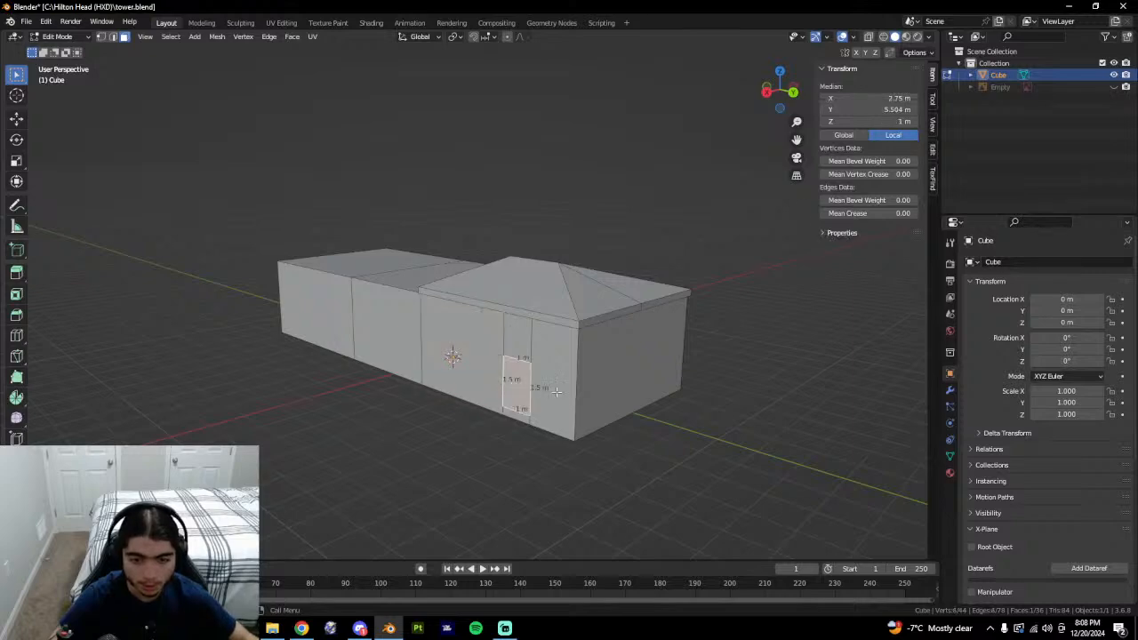
pyautogui.moveTo(556, 391); pyautogui.dragTo(679, 401, button='middle')
pyautogui.keyDown('shift'); pyautogui.click(491, 380); pyautogui.keyUp('shift')
pyautogui.hotkey('alt', 'Tab')
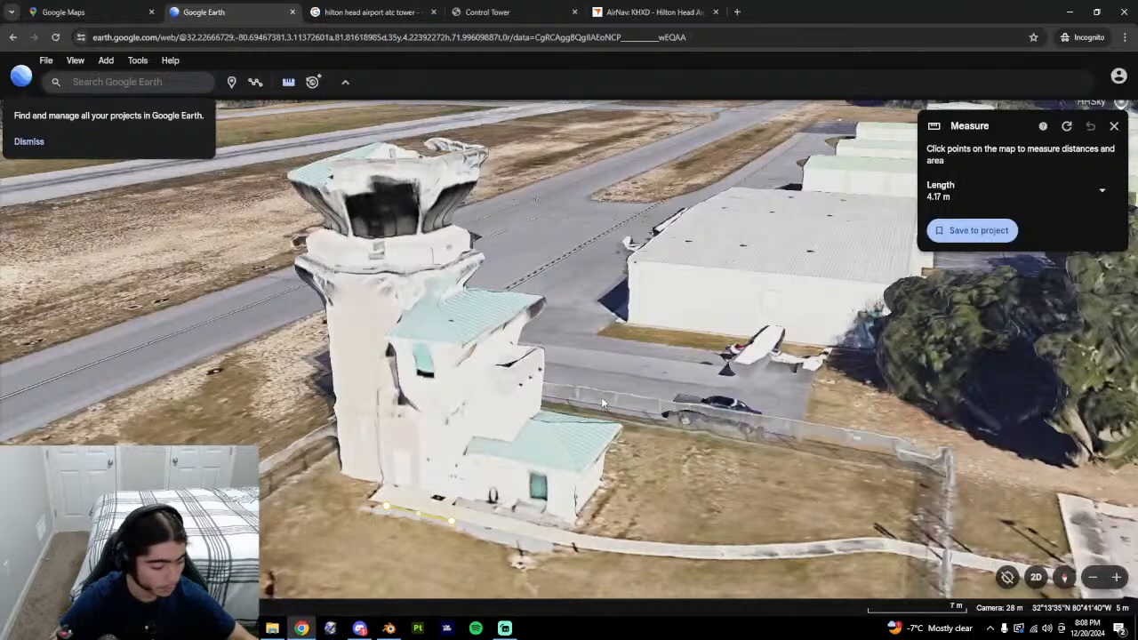
pyautogui.hotkey('alt', 'Tab')
pyautogui.moveTo(601, 397); pyautogui.dragTo(642, 374, button='middle')
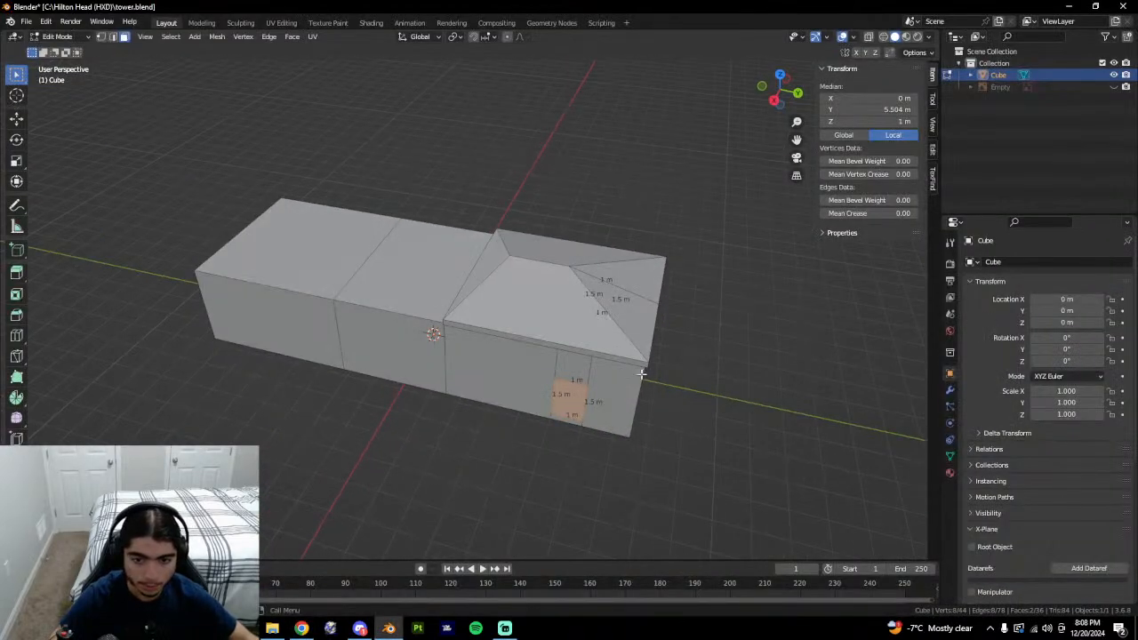
# Select the wall face under the hipped roof, the middle wall face and the end face.
pyautogui.click(455, 366)
pyautogui.click(369, 314)
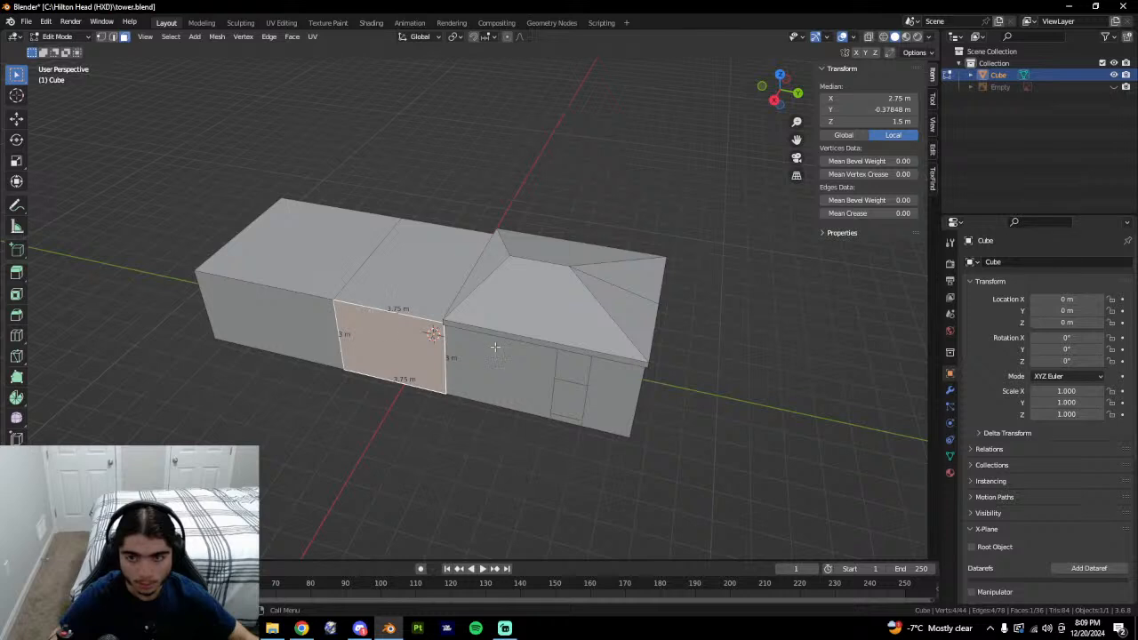
pyautogui.click(612, 391)
pyautogui.moveTo(612, 391); pyautogui.dragTo(574, 279, button='middle')
# Select the 1.5, 1, 3.51, 3.75 and 5.25 m bottom edges, then open Windows search.
pyautogui.click(616, 254)
pyautogui.moveTo(624, 377); pyautogui.dragTo(630, 343, button='middle')
pyautogui.click(626, 325)
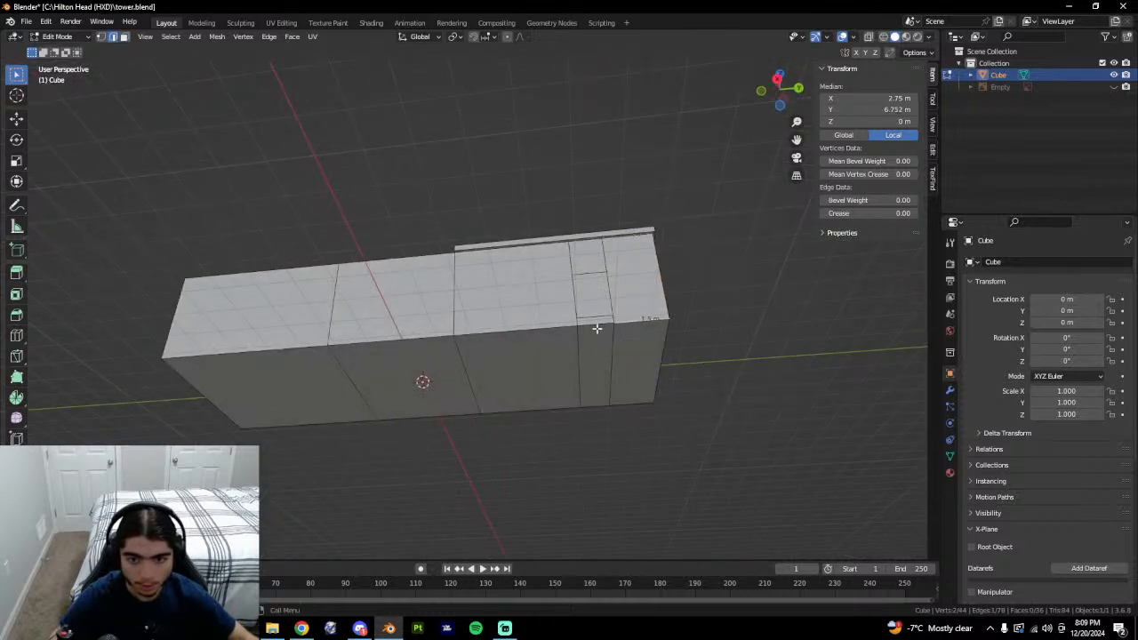
pyautogui.keyDown('shift'); pyautogui.click(597, 328); pyautogui.keyUp('shift')
pyautogui.keyDown('shift'); pyautogui.click(537, 331); pyautogui.keyUp('shift')
pyautogui.keyDown('shift'); pyautogui.click(402, 340); pyautogui.keyUp('shift')
pyautogui.keyDown('shift'); pyautogui.click(286, 353); pyautogui.keyUp('shift')
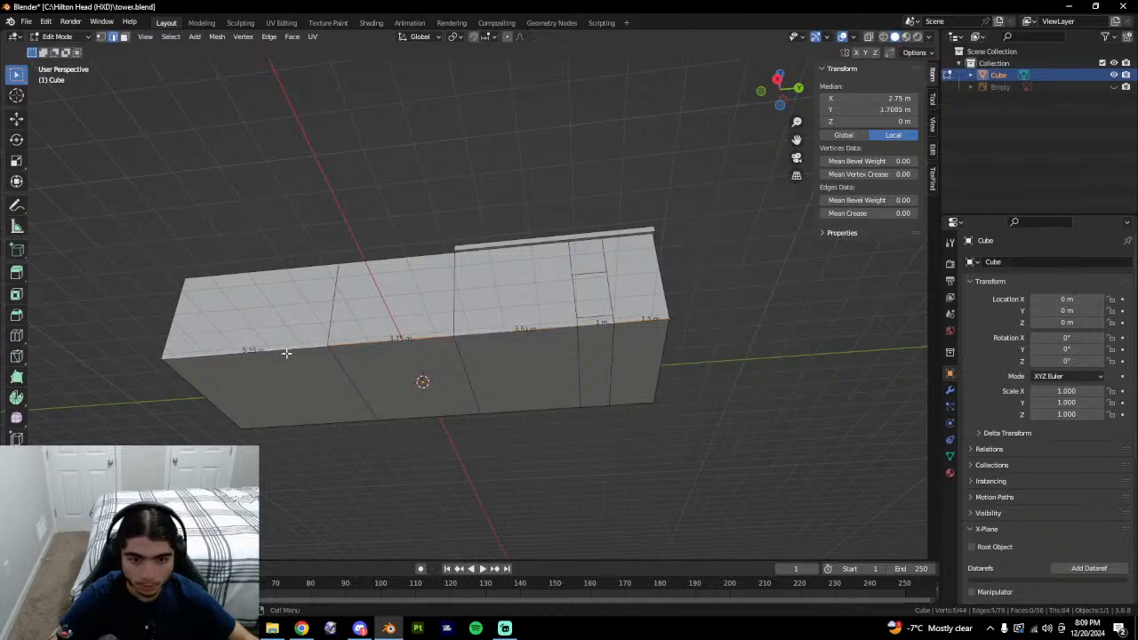
pyautogui.press('super+s')
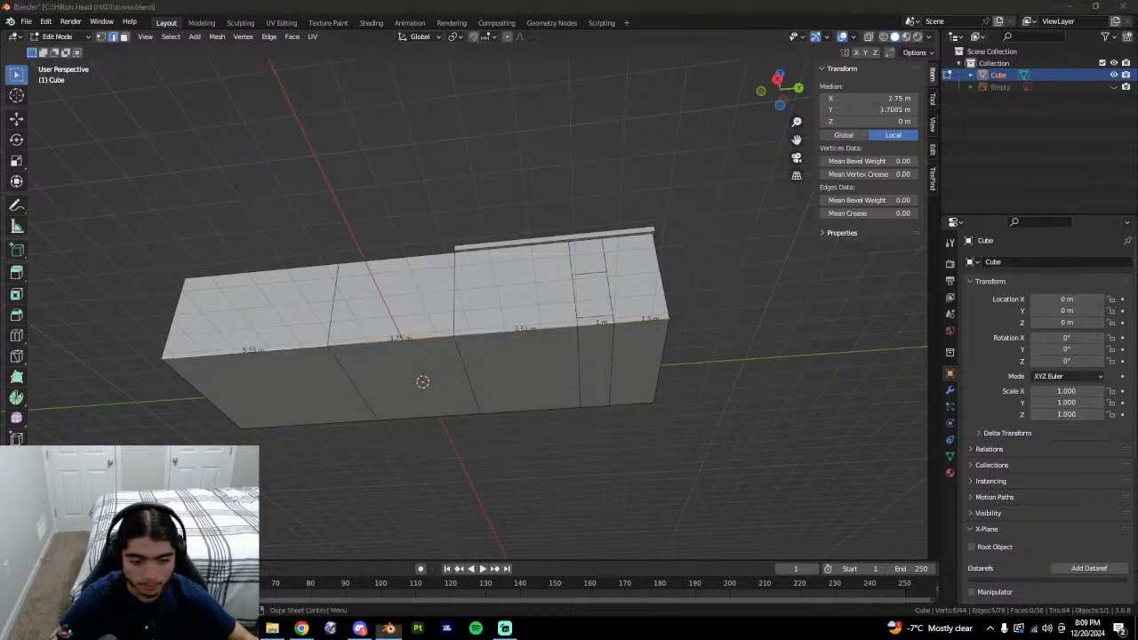
# Open Calculator beside the Blender model and enter 5.25.
pyautogui.write('c')
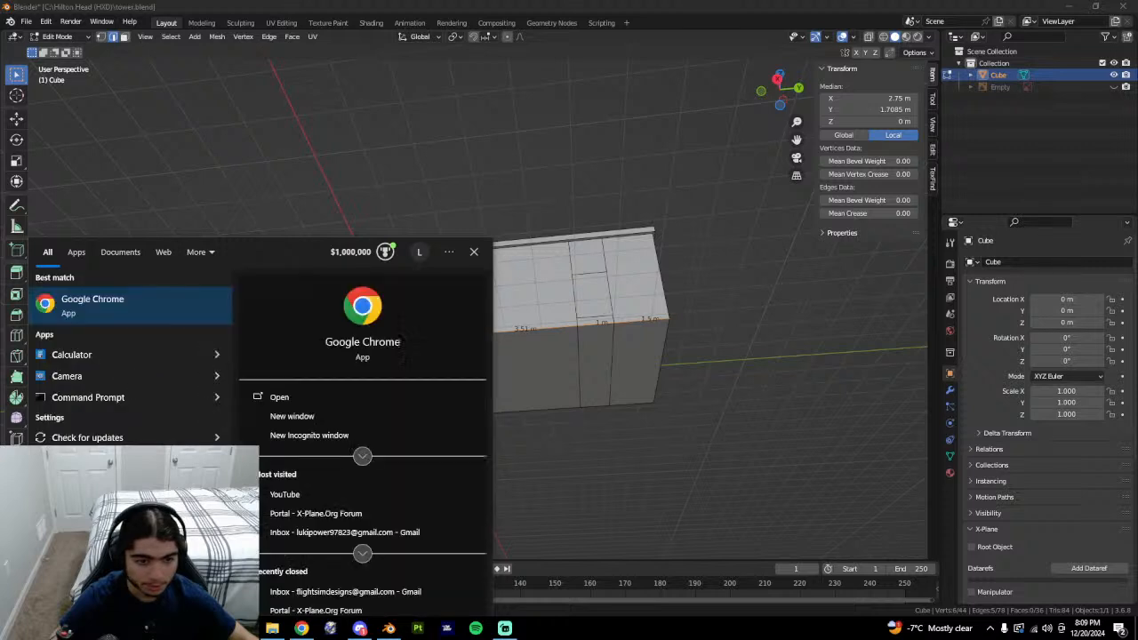
pyautogui.click(107, 355)
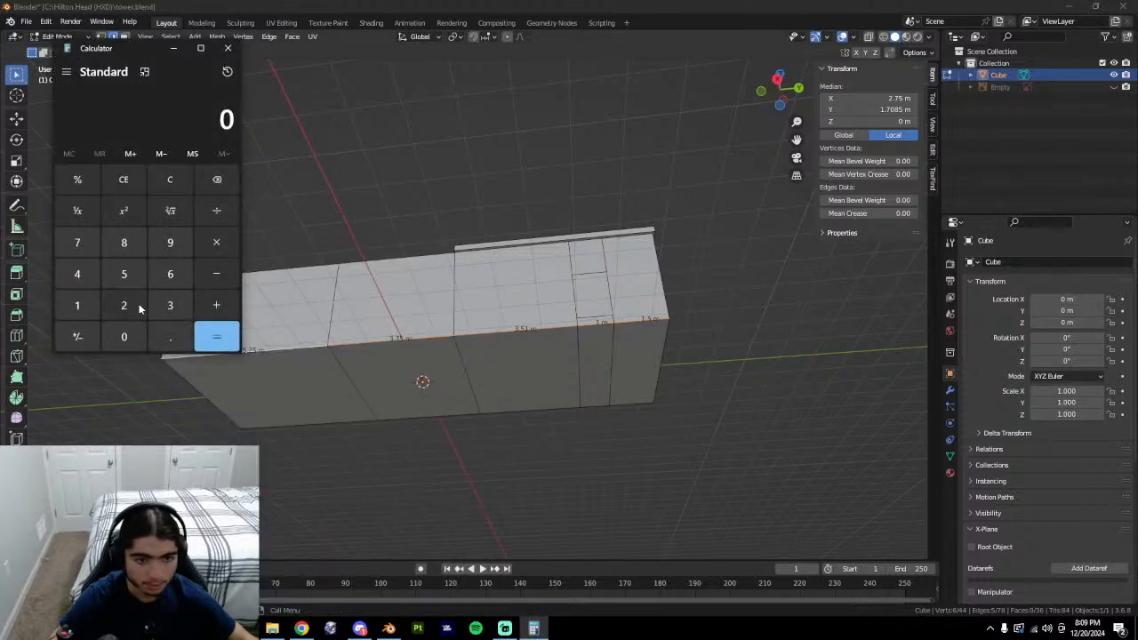
pyautogui.moveTo(139, 61); pyautogui.dragTo(806, 177)
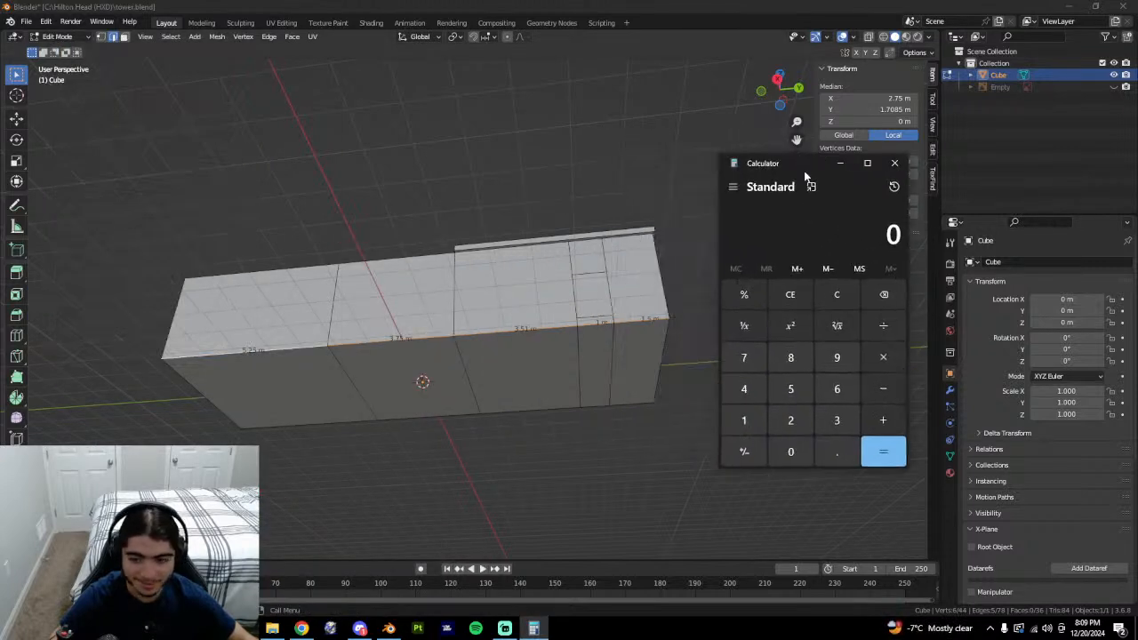
pyautogui.click(791, 389)
pyautogui.click(836, 452)
pyautogui.click(790, 419)
pyautogui.click(790, 389)
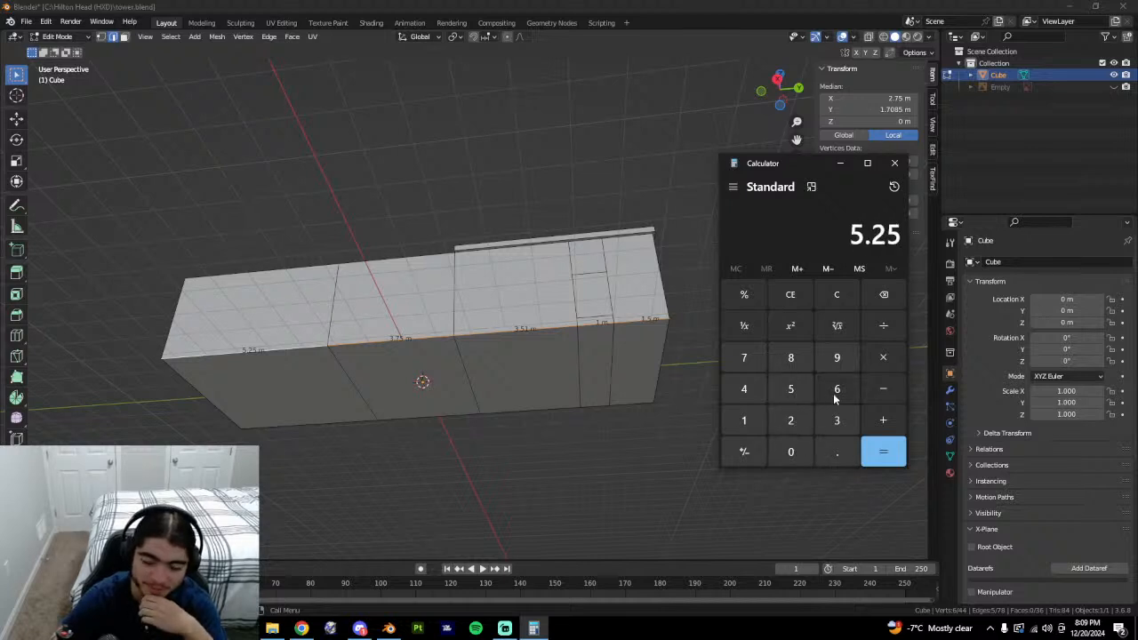
# Add 3.75 and 3.51 to the running total.
pyautogui.click(890, 421)
pyautogui.click(837, 419)
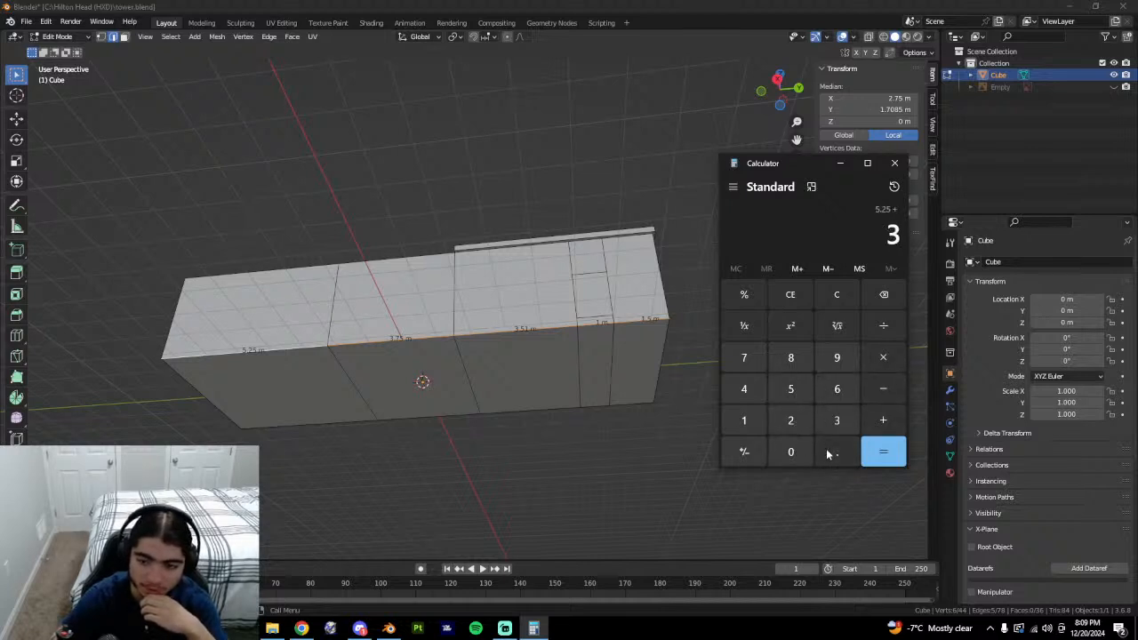
pyautogui.click(837, 452)
pyautogui.click(744, 358)
pyautogui.click(790, 389)
pyautogui.click(880, 421)
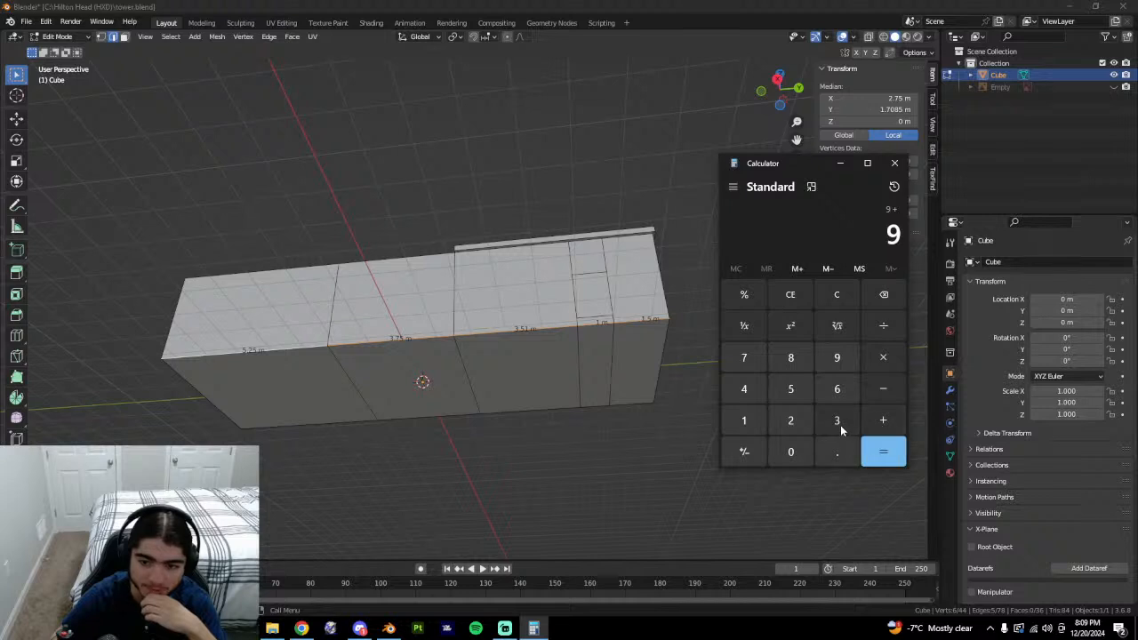
pyautogui.click(837, 420)
pyautogui.click(837, 451)
pyautogui.click(791, 391)
pyautogui.click(747, 421)
pyautogui.click(880, 422)
# Add 1 and 1.5 to reach the 15.01 m wall total.
pyautogui.click(744, 421)
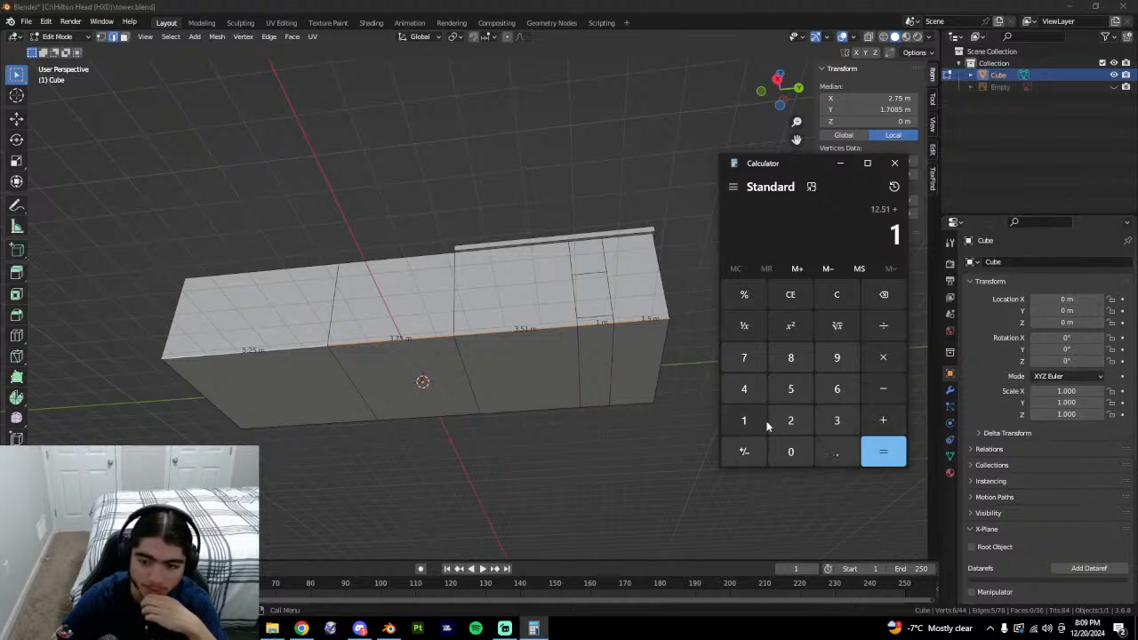
pyautogui.click(881, 421)
pyautogui.click(744, 421)
pyautogui.click(837, 452)
pyautogui.click(803, 395)
pyautogui.click(885, 418)
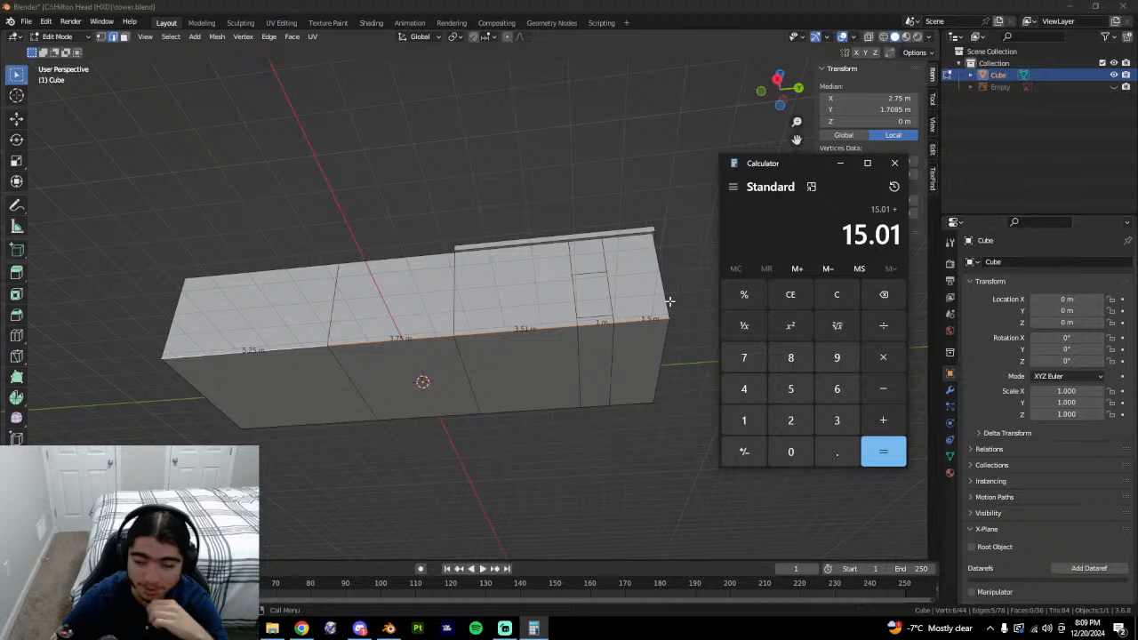
pyautogui.moveTo(670, 301); pyautogui.dragTo(601, 205, button='middle')
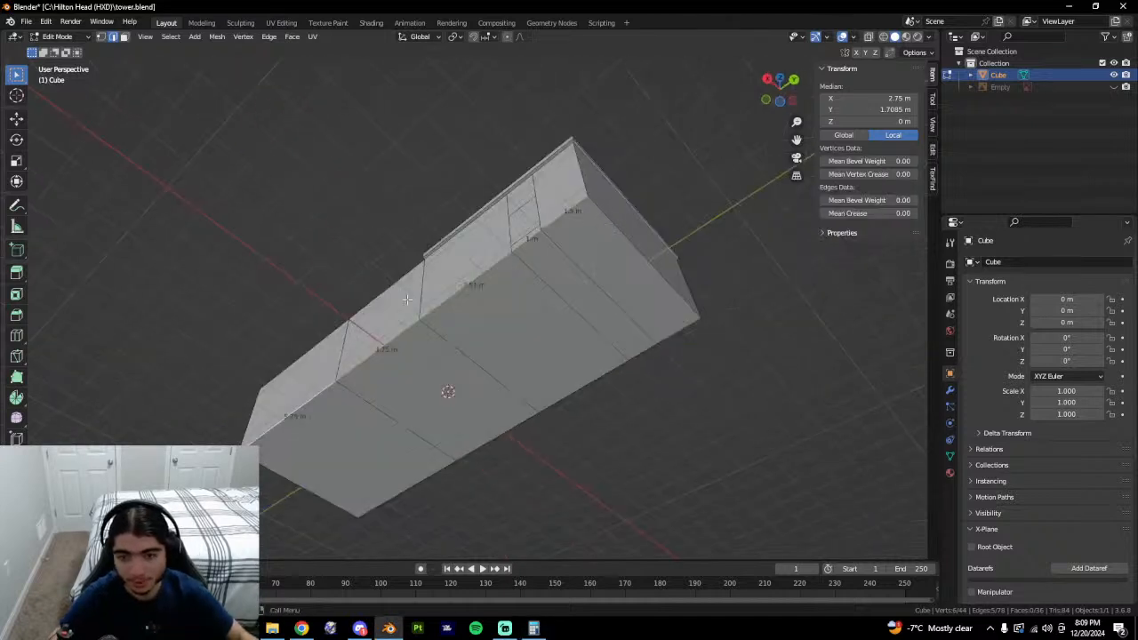
# Hide the original building and add a new cube at the origin.
pyautogui.moveTo(407, 299); pyautogui.dragTo(653, 383, button='middle')
pyautogui.click(638, 385)
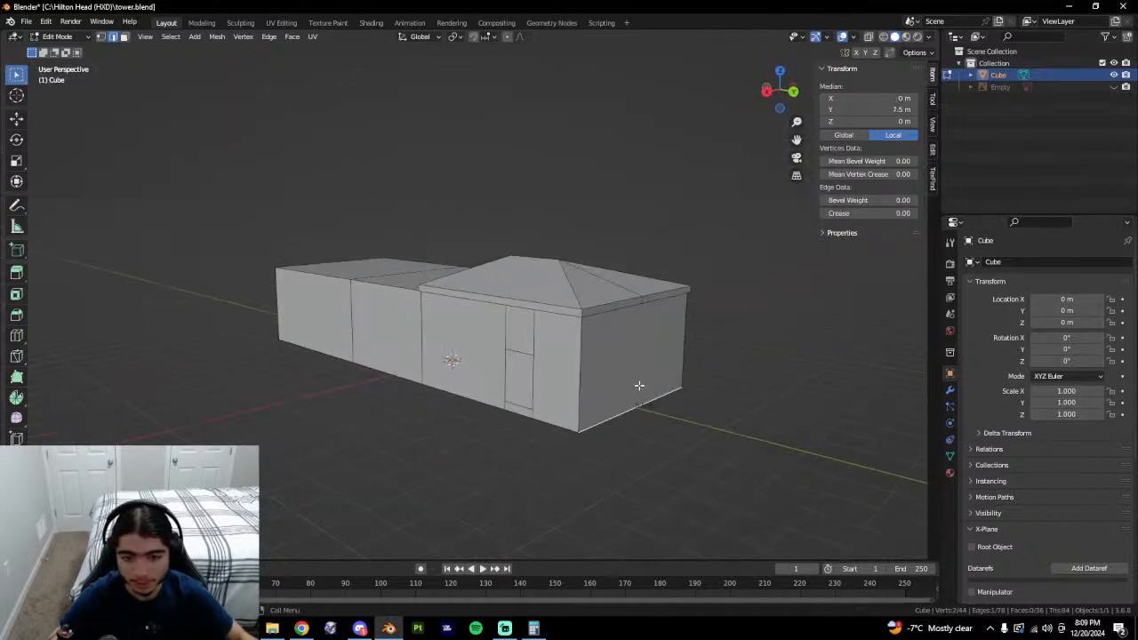
pyautogui.press('Tab')
pyautogui.click(1113, 76)
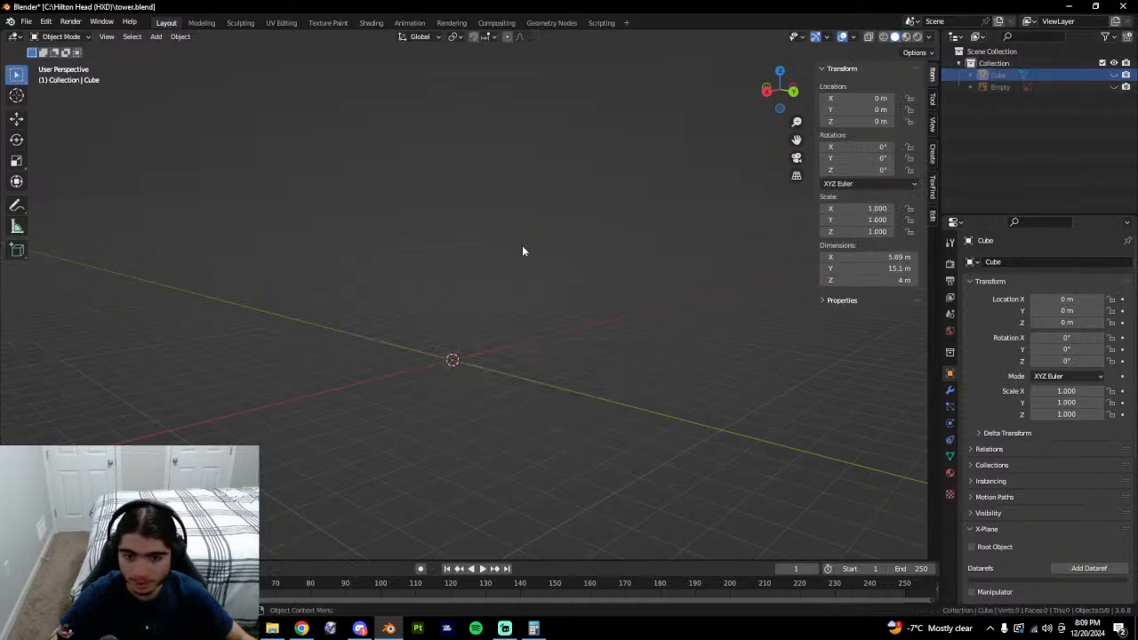
pyautogui.hotkey('shift', 'a')
pyautogui.moveTo(418, 147)
pyautogui.click(480, 158)
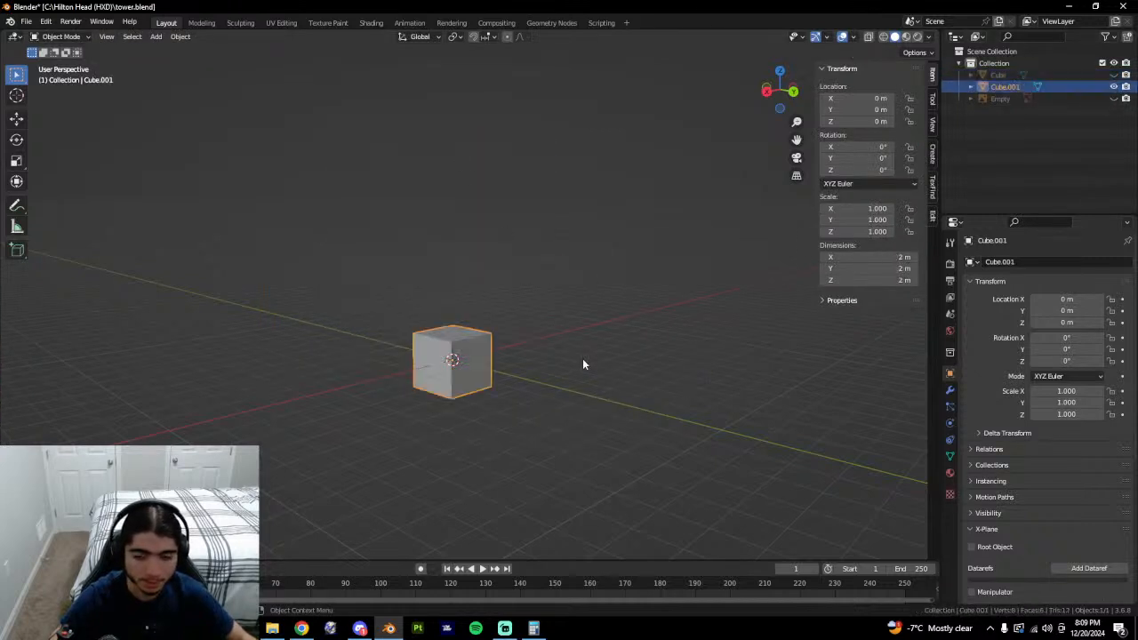
# Raise the new cube 1 m straight up along Z.
pyautogui.click(776, 95)
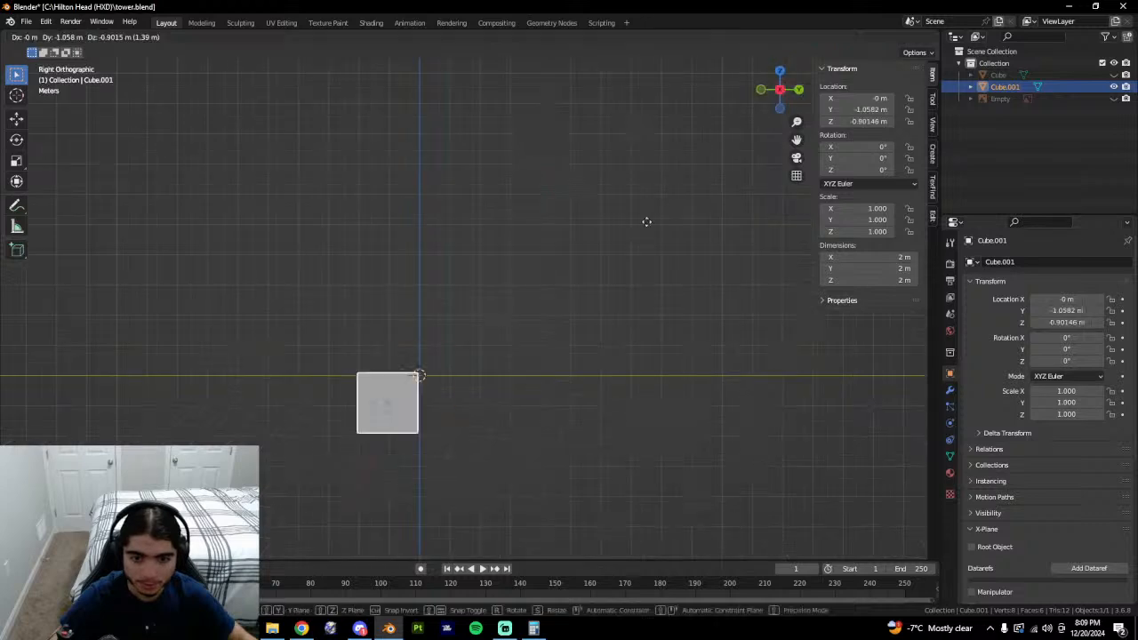
pyautogui.press('g')
pyautogui.press('z')
pyautogui.press('1')
pyautogui.press('Return')
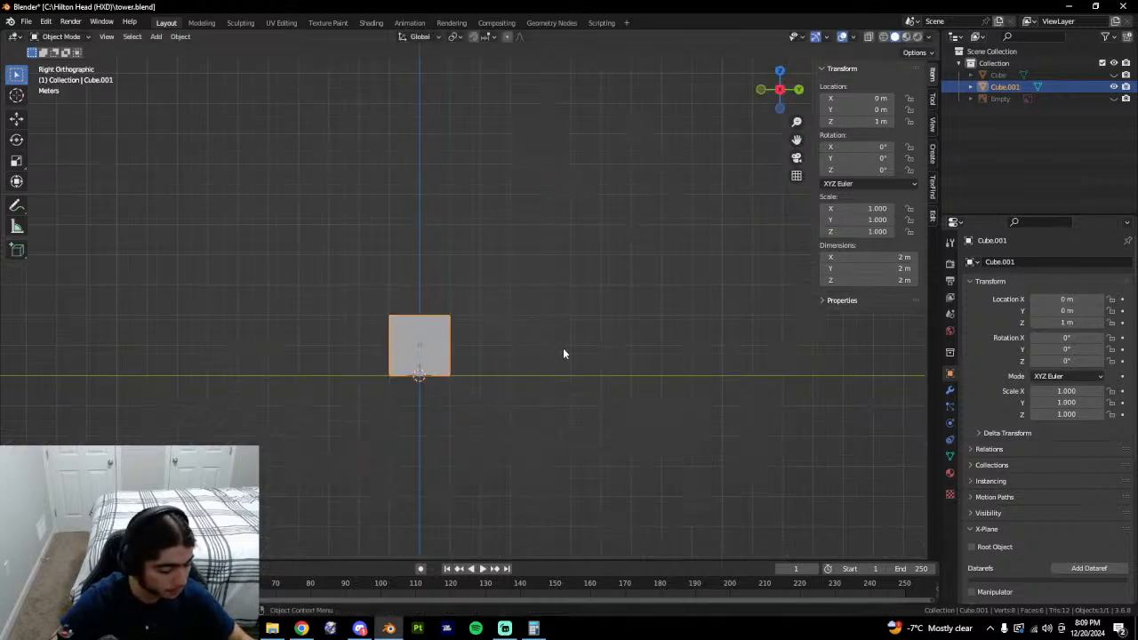
# Set the box's Y dimension to 15 m and X dimension to 5.5 m.
pyautogui.moveTo(563, 351); pyautogui.dragTo(529, 379, button='middle')
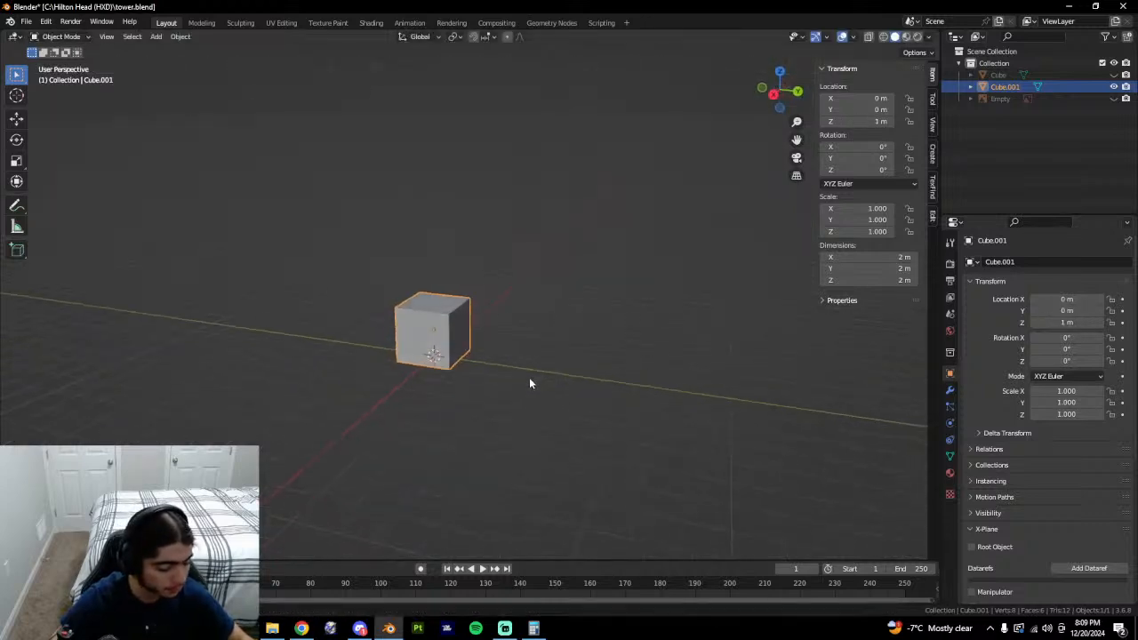
pyautogui.click(879, 268)
pyautogui.write('15')
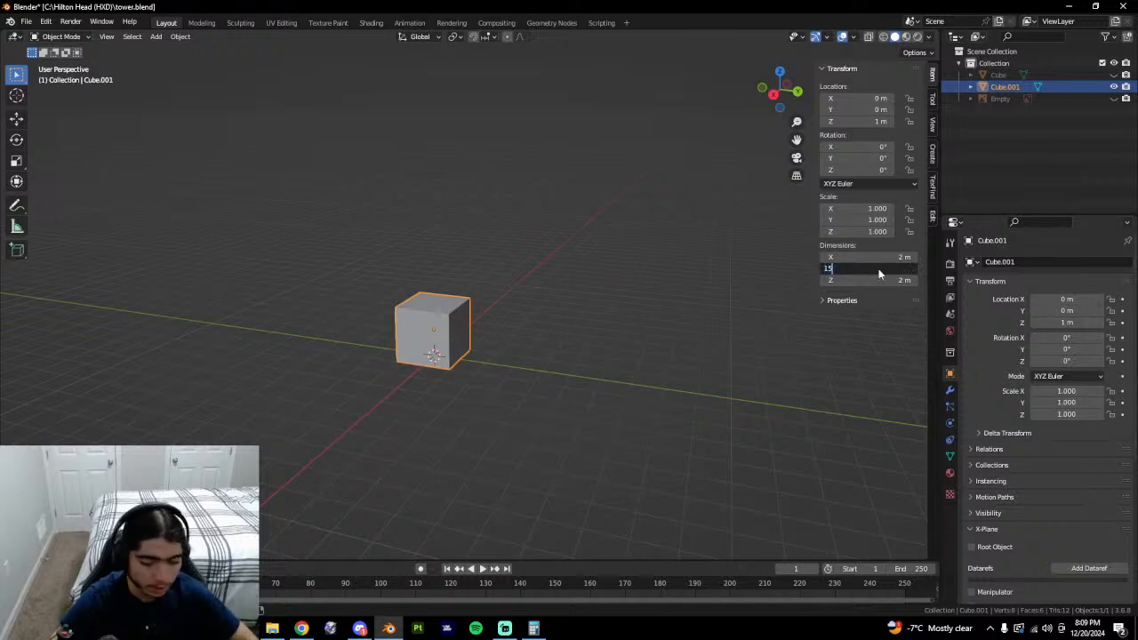
pyautogui.press('Return')
pyautogui.click(881, 257)
pyautogui.write('5.5')
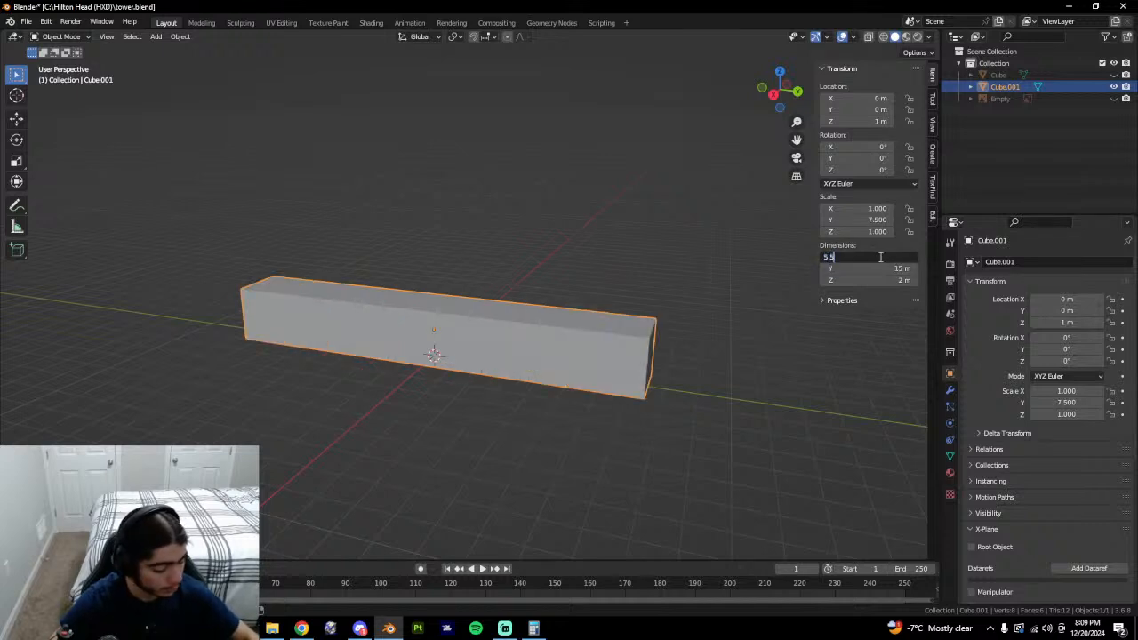
pyautogui.press('Return')
pyautogui.moveTo(768, 299); pyautogui.dragTo(576, 371, button='middle')
pyautogui.hotkey('ctrl', 'a')
# Apply all transforms so the box's scale resets to 1, then briefly compare with the old Cube.
pyautogui.click(585, 371)
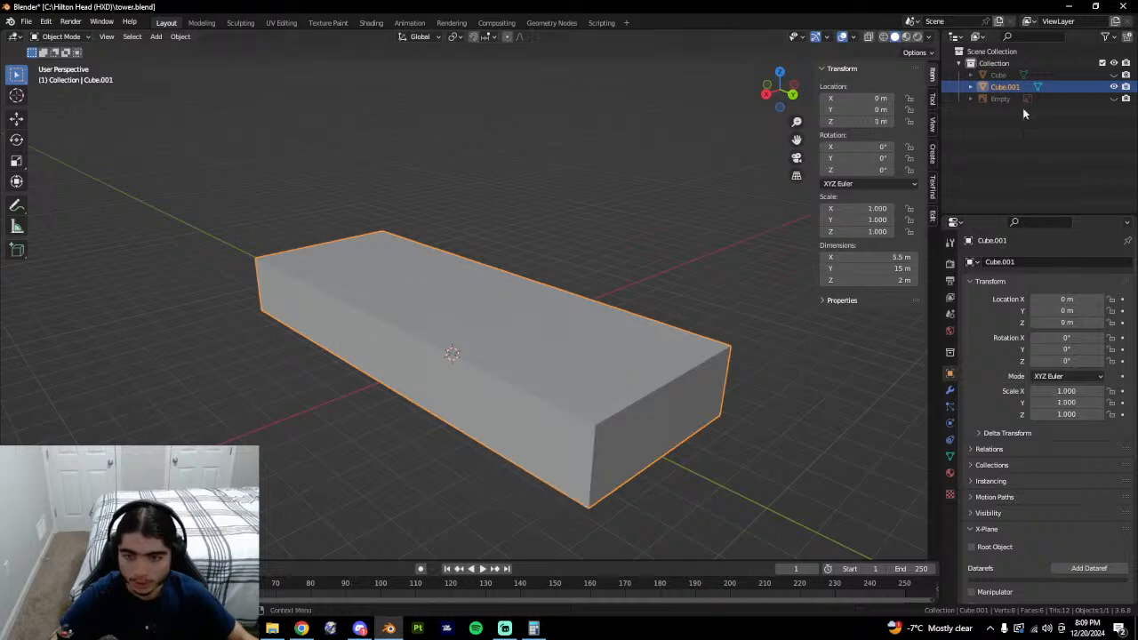
pyautogui.click(1112, 75)
pyautogui.click(1112, 76)
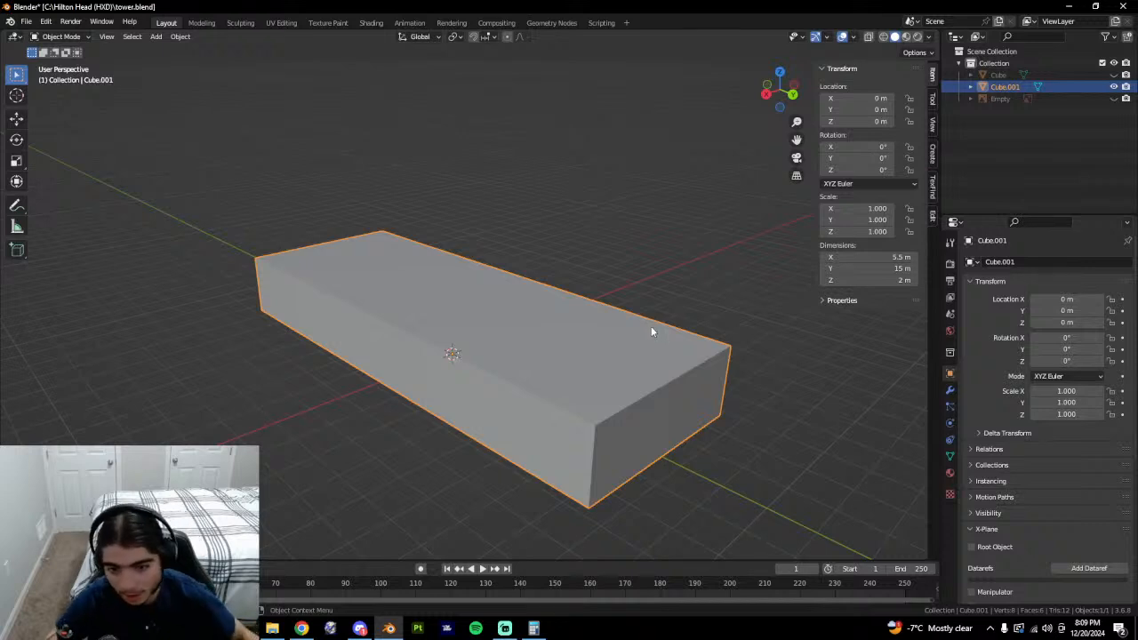
pyautogui.moveTo(651, 327); pyautogui.dragTo(633, 360, button='middle')
pyautogui.hotkey('alt', 'Tab')
pyautogui.click(896, 165)
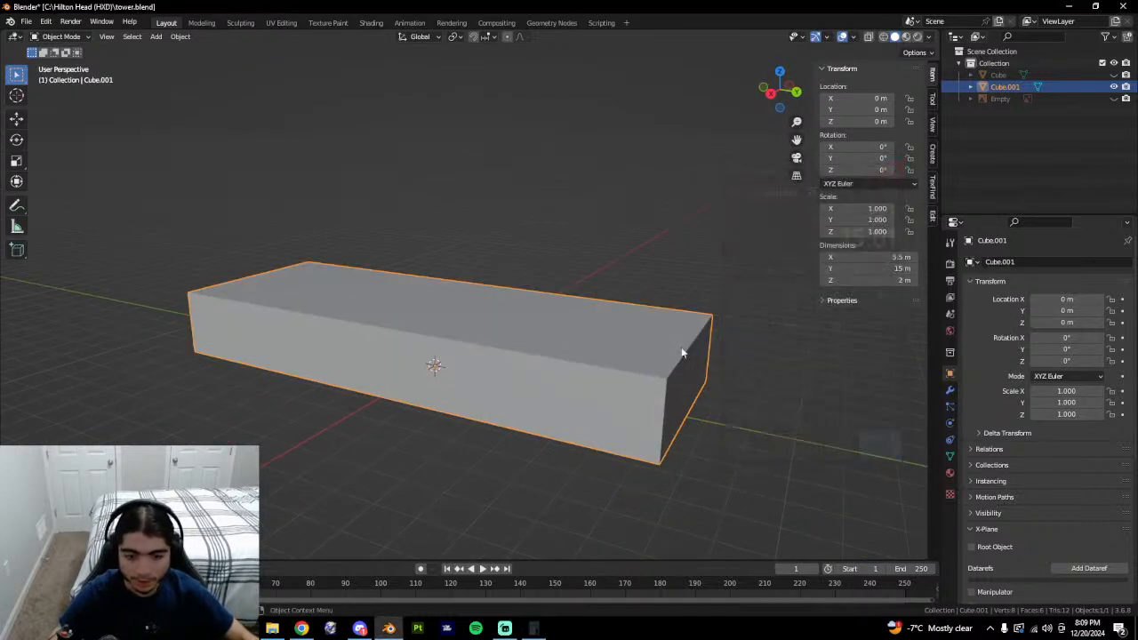
# Compare the new box with the old roofed Cube once more, then delete the old Cube.
pyautogui.click(1113, 75)
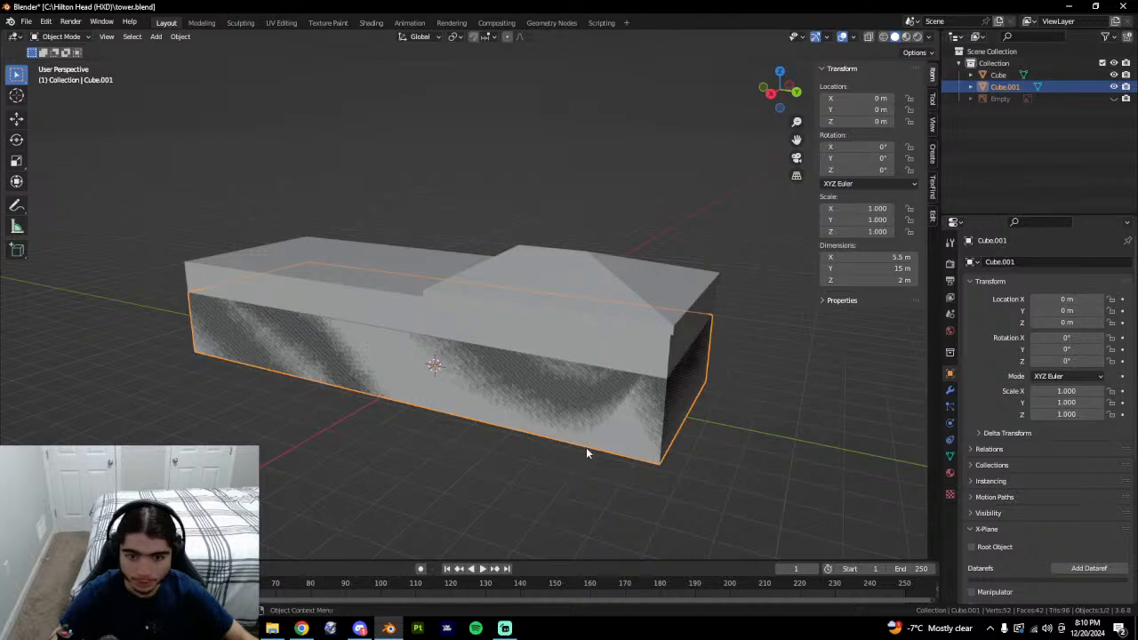
pyautogui.click(1114, 75)
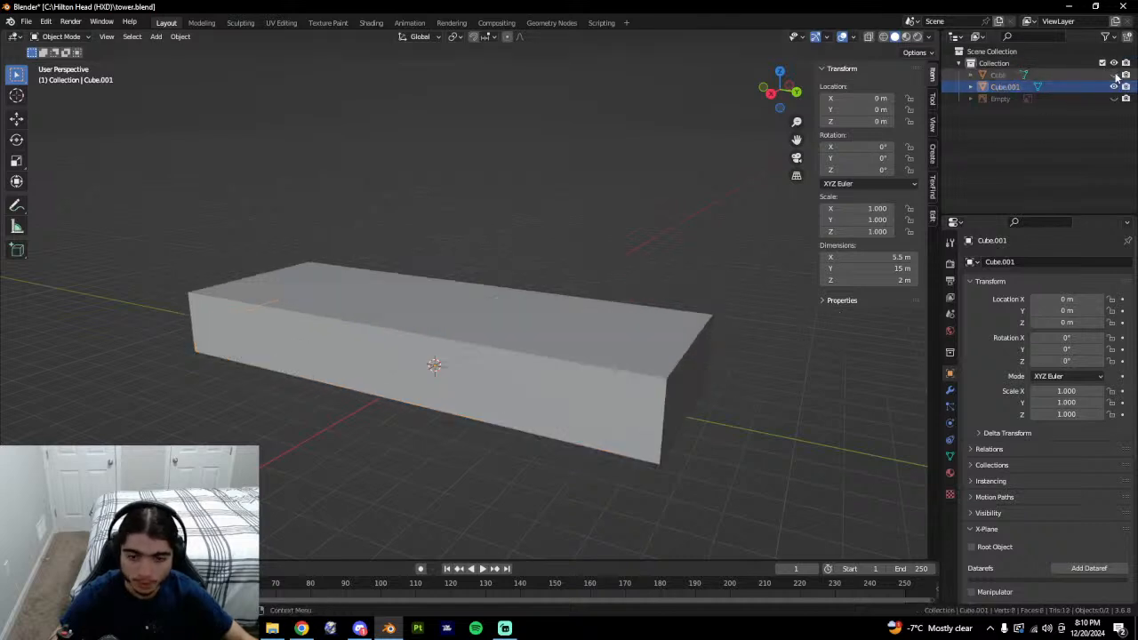
pyautogui.click(1114, 75)
pyautogui.click(1065, 75)
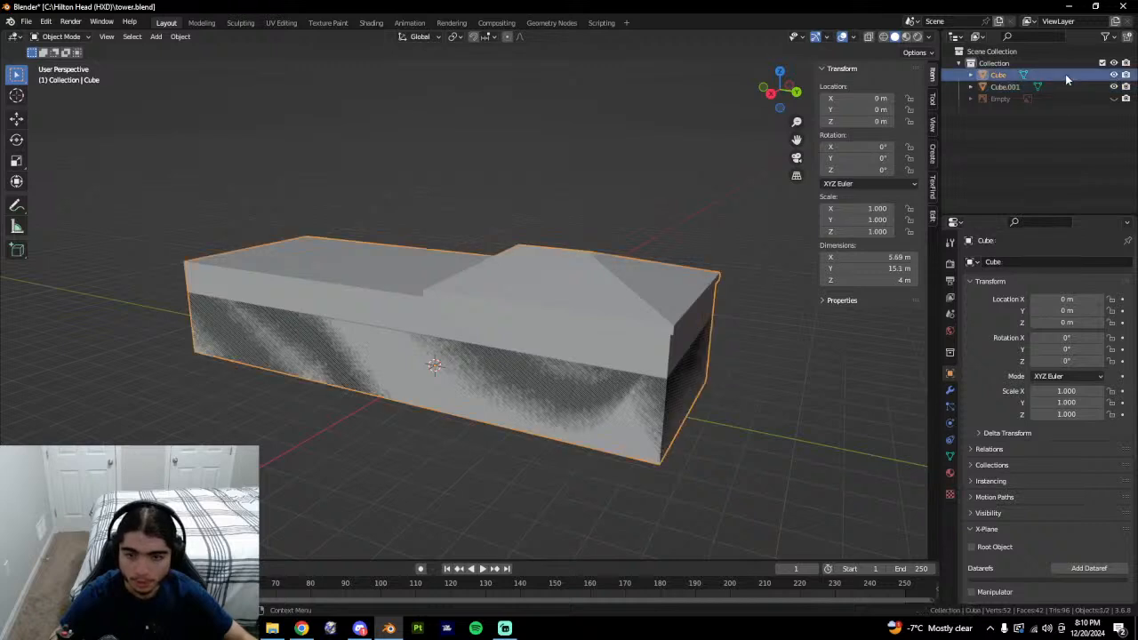
pyautogui.press('x')
pyautogui.click(639, 275)
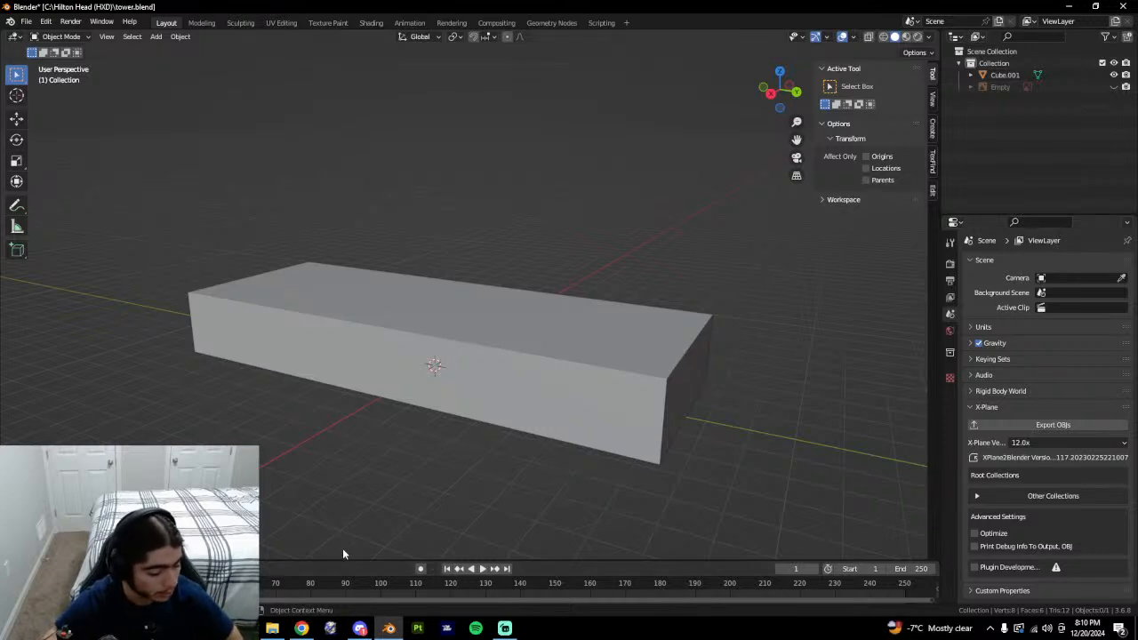
pyautogui.moveTo(312, 632)
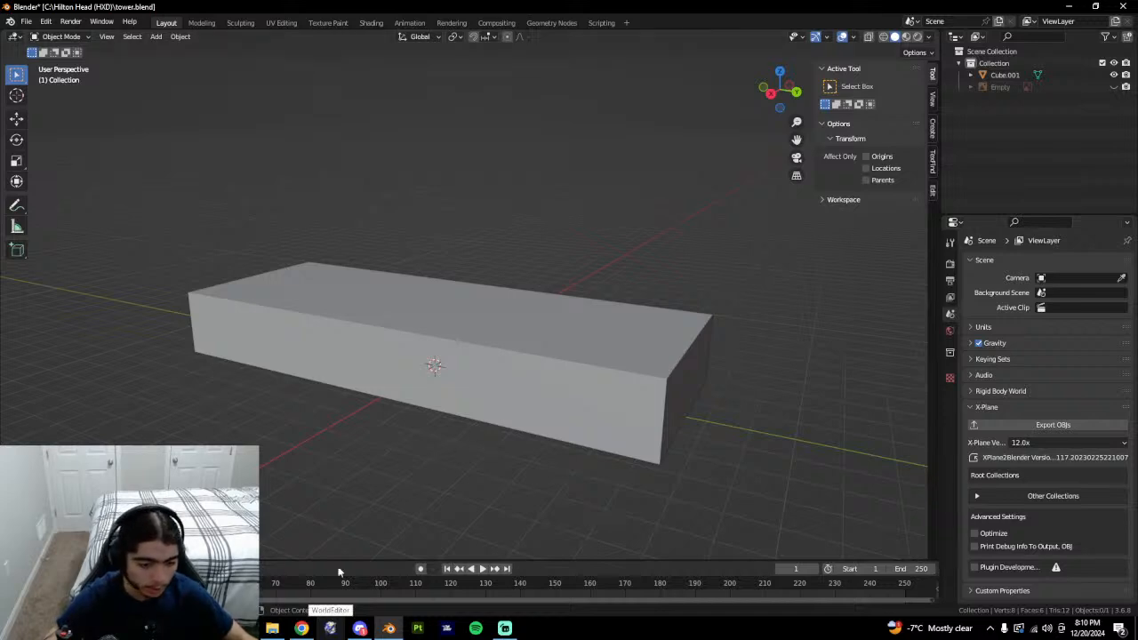
# In Google Earth, clear the old measurement and orbit and zoom in on the control tower.
pyautogui.click(302, 629)
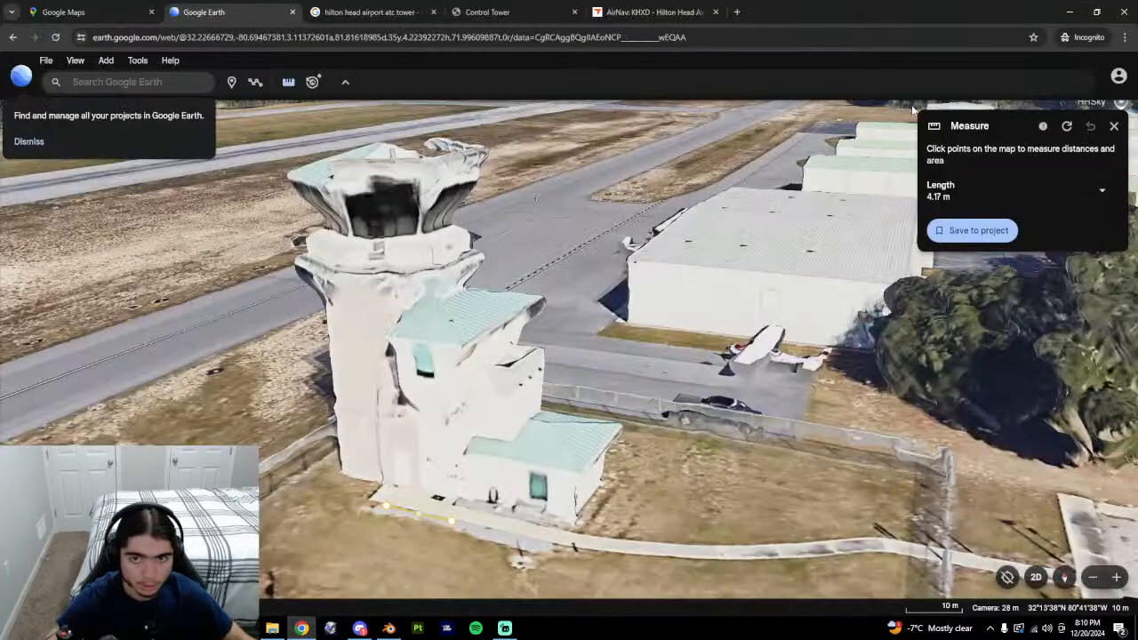
pyautogui.click(1114, 125)
pyautogui.moveTo(553, 374); pyautogui.dragTo(592, 419, button='middle')
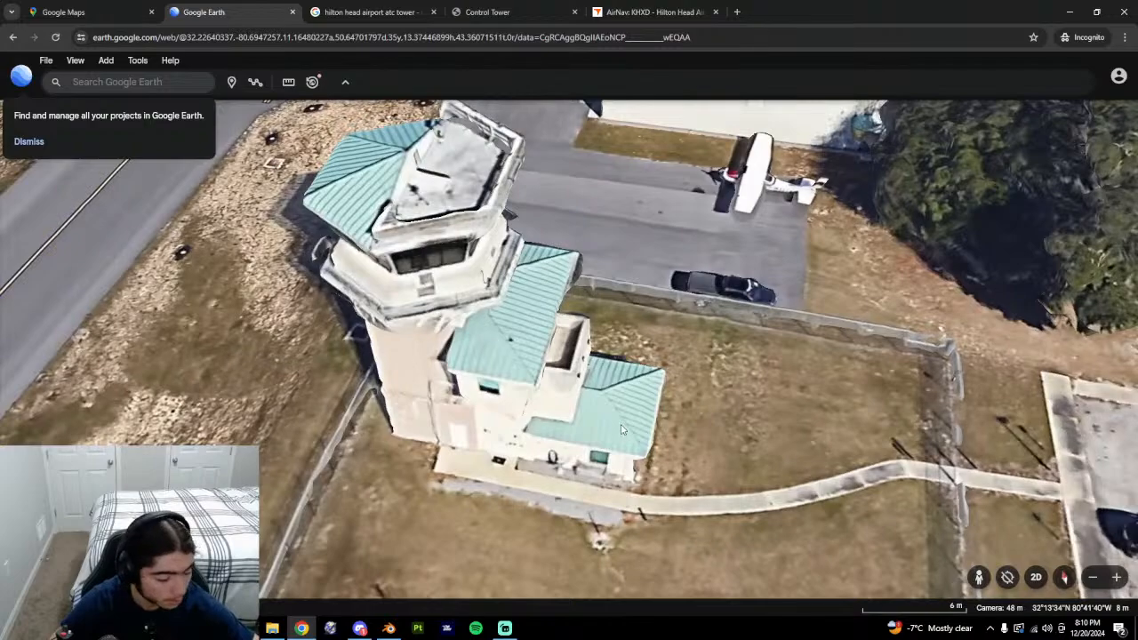
pyautogui.moveTo(623, 430); pyautogui.dragTo(562, 428, button='middle')
pyautogui.scroll(1, 573, 426)
pyautogui.moveTo(680, 412); pyautogui.dragTo(700, 362, button='middle')
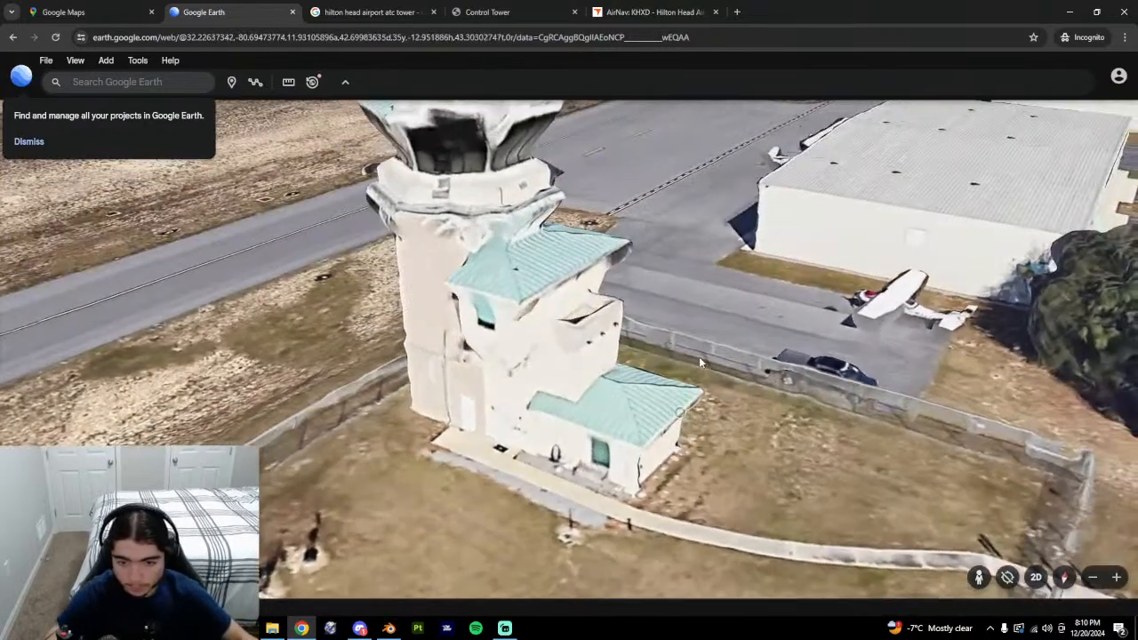
# In Blender, select the new box, enter Edit Mode and preview a loop cut.
pyautogui.hotkey('alt', 'Tab')
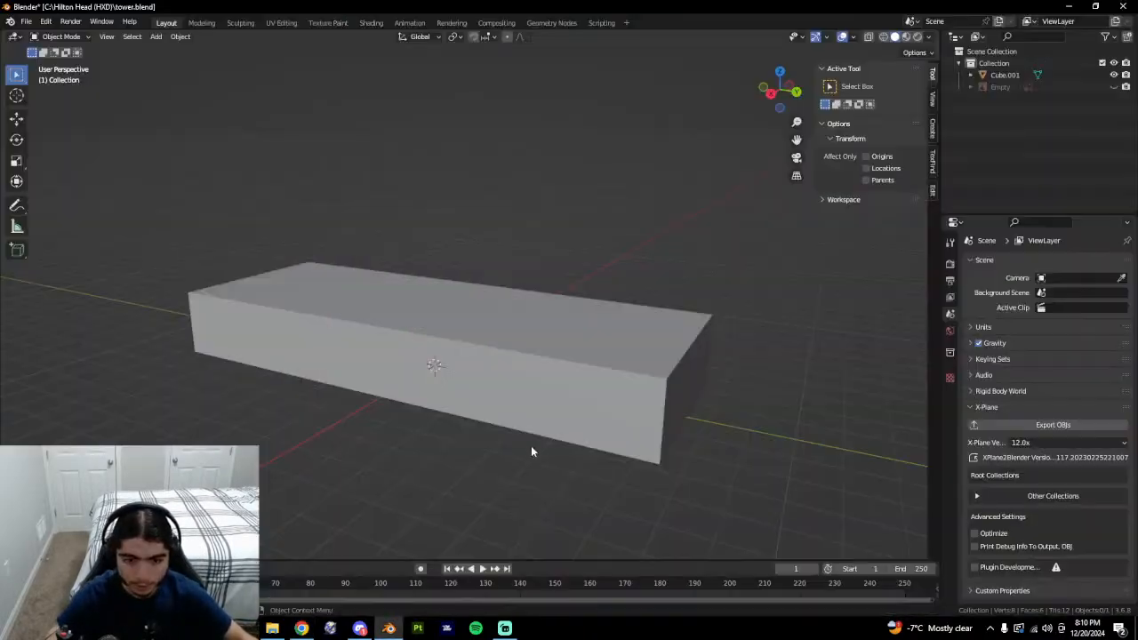
pyautogui.click(590, 393)
pyautogui.press('Tab')
pyautogui.moveTo(591, 393); pyautogui.dragTo(545, 370, button='middle')
pyautogui.hotkey('ctrl', 'r')
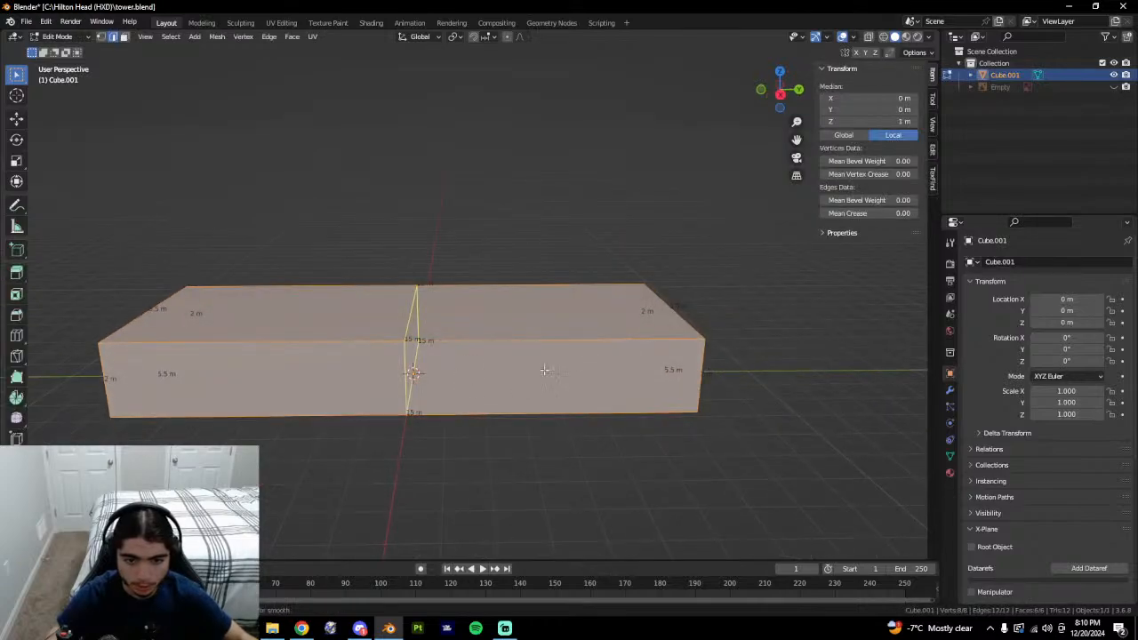
pyautogui.press('Escape')
pyautogui.hotkey('alt', 'Tab')
# Back in Google Earth, look straight down on the tower and measure 5.29 m along its base.
pyautogui.moveTo(571, 463); pyautogui.dragTo(583, 547, button='middle')
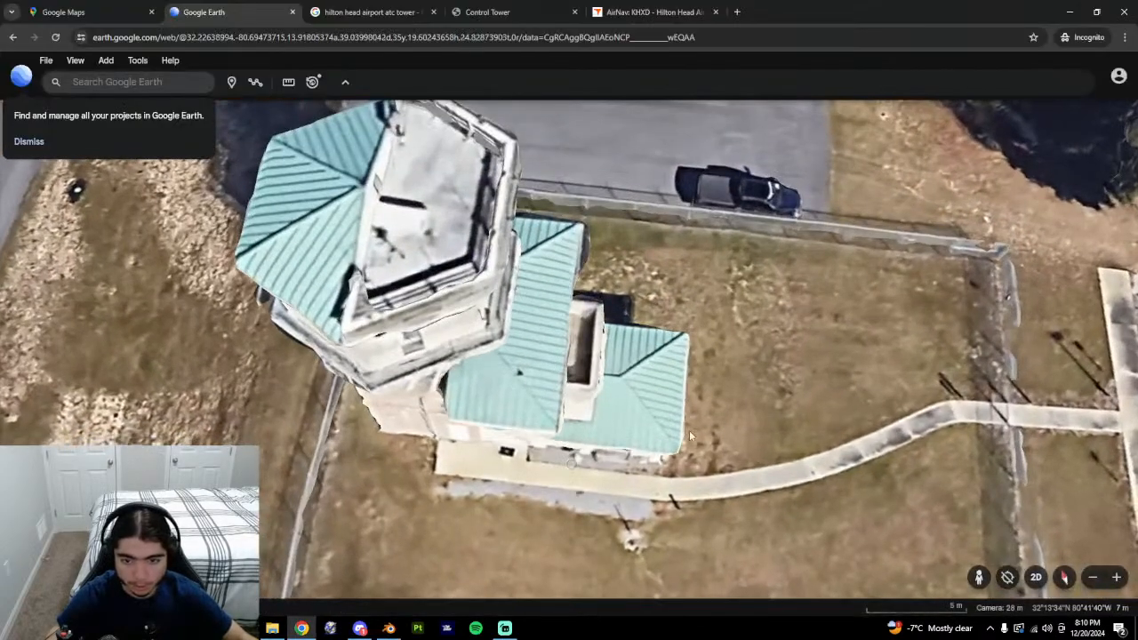
pyautogui.scroll(-2, 689, 430)
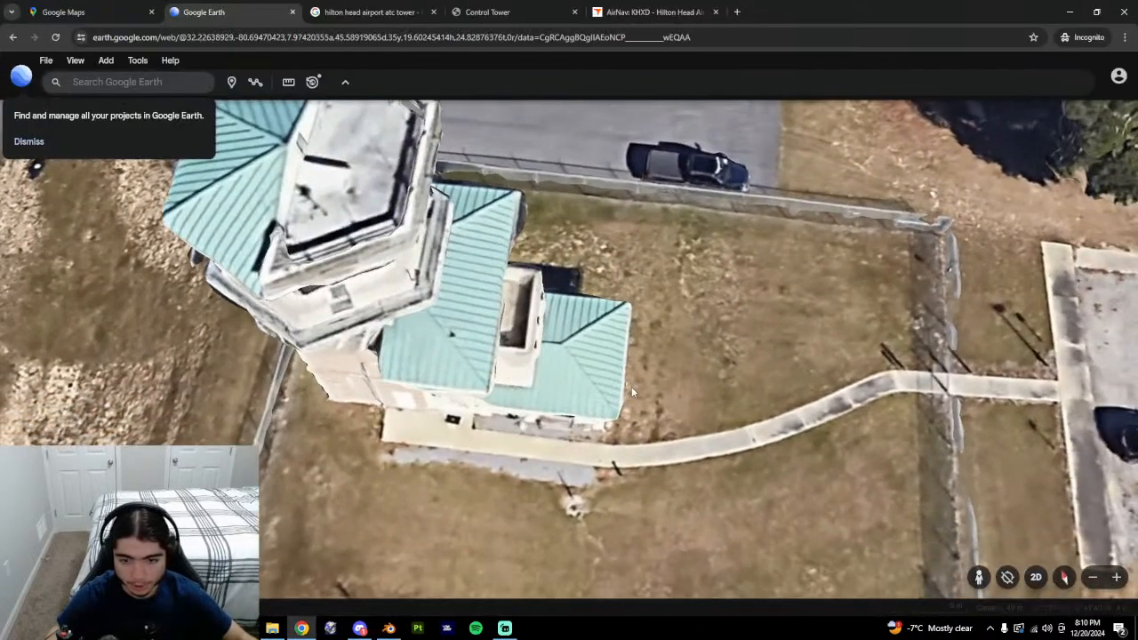
pyautogui.click(289, 81)
pyautogui.click(599, 417)
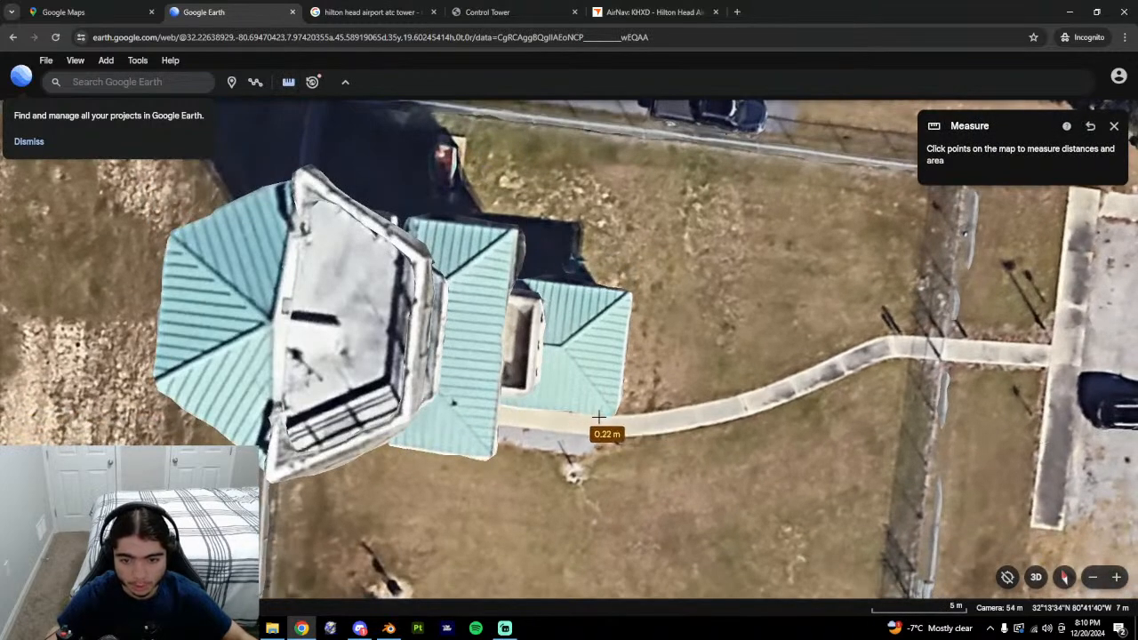
pyautogui.click(496, 402)
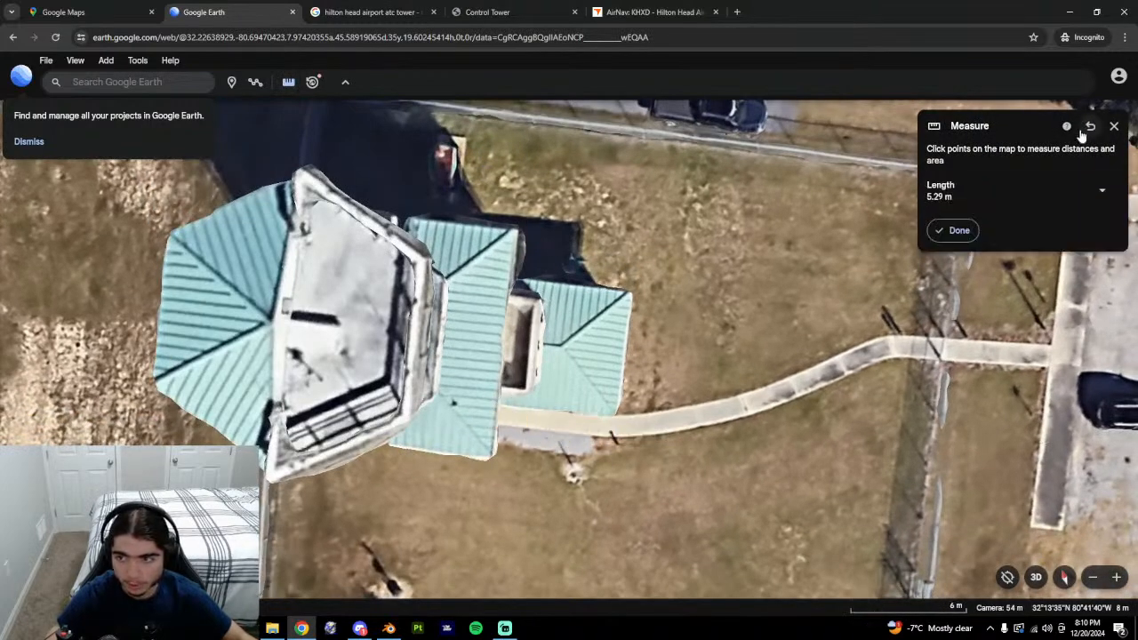
pyautogui.click(1114, 125)
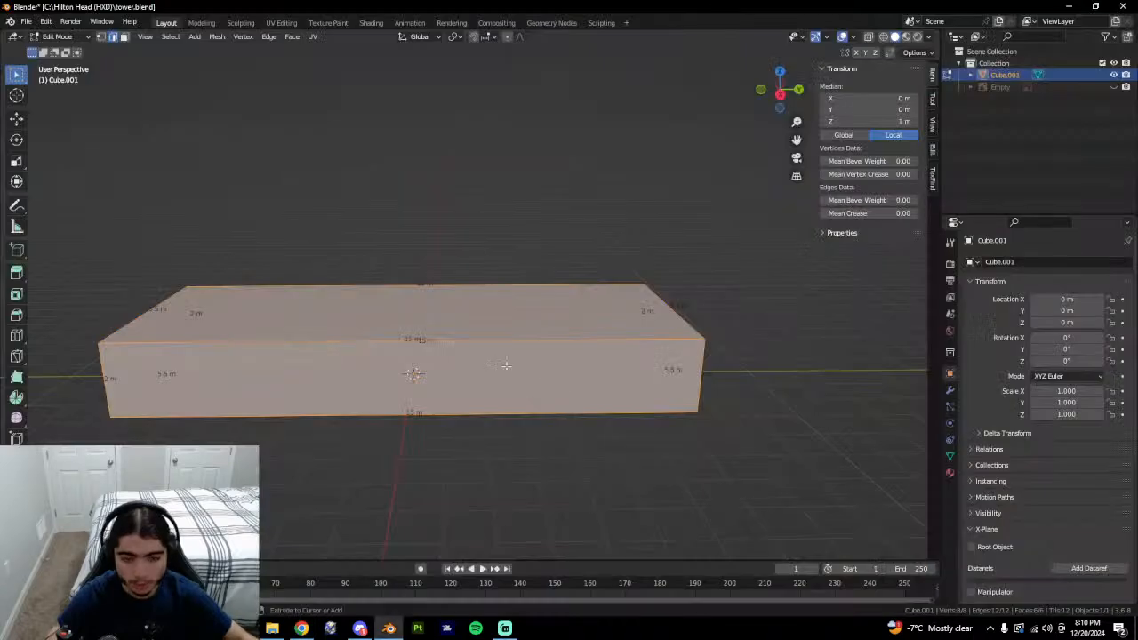
pyautogui.hotkey('ctrl', 'r')
# Place a loop cut across the box, then keep only its right front face visible.
pyautogui.click(415, 351)
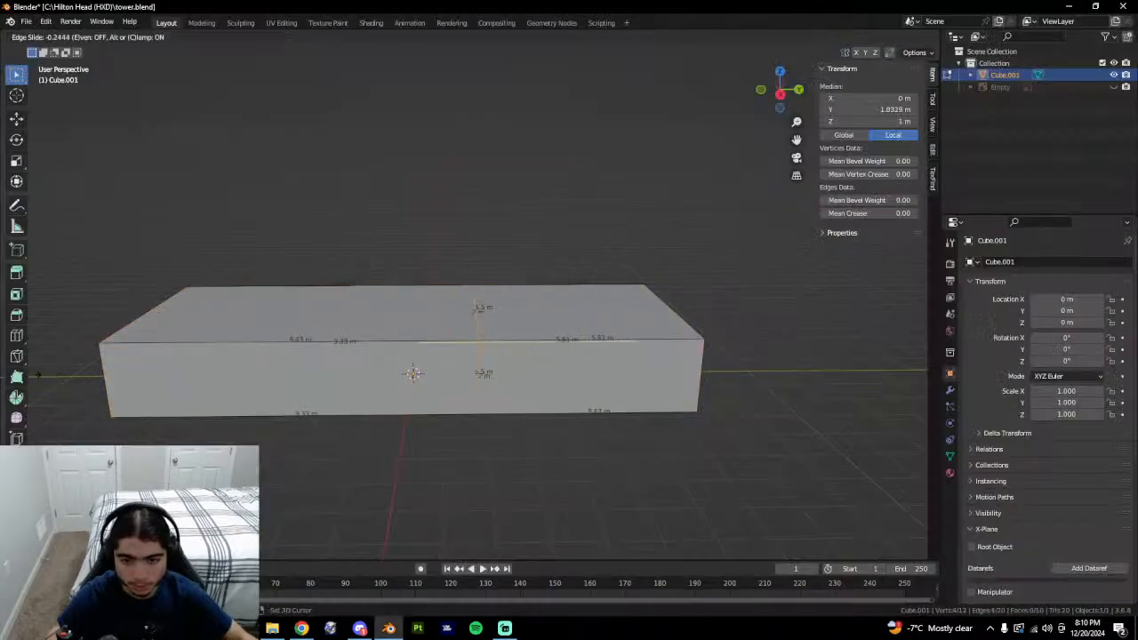
pyautogui.click(829, 381)
pyautogui.press('3')
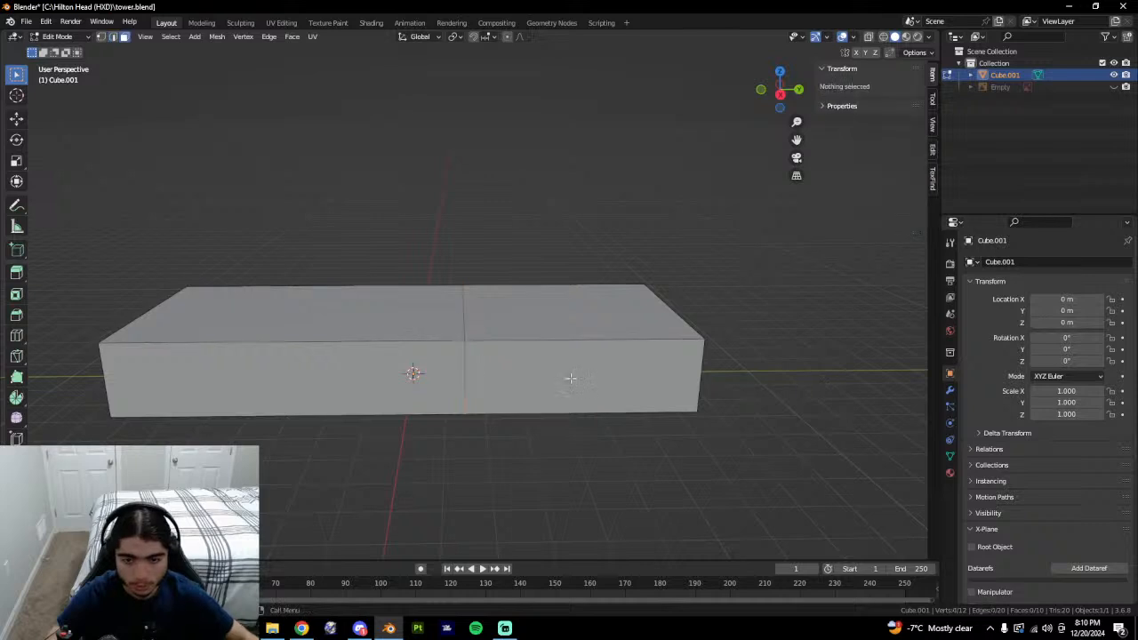
pyautogui.click(571, 379)
pyautogui.moveTo(701, 367); pyautogui.dragTo(667, 375, button='middle')
pyautogui.hotkey('shift', 'g')
pyautogui.hotkey('shift', 'h')
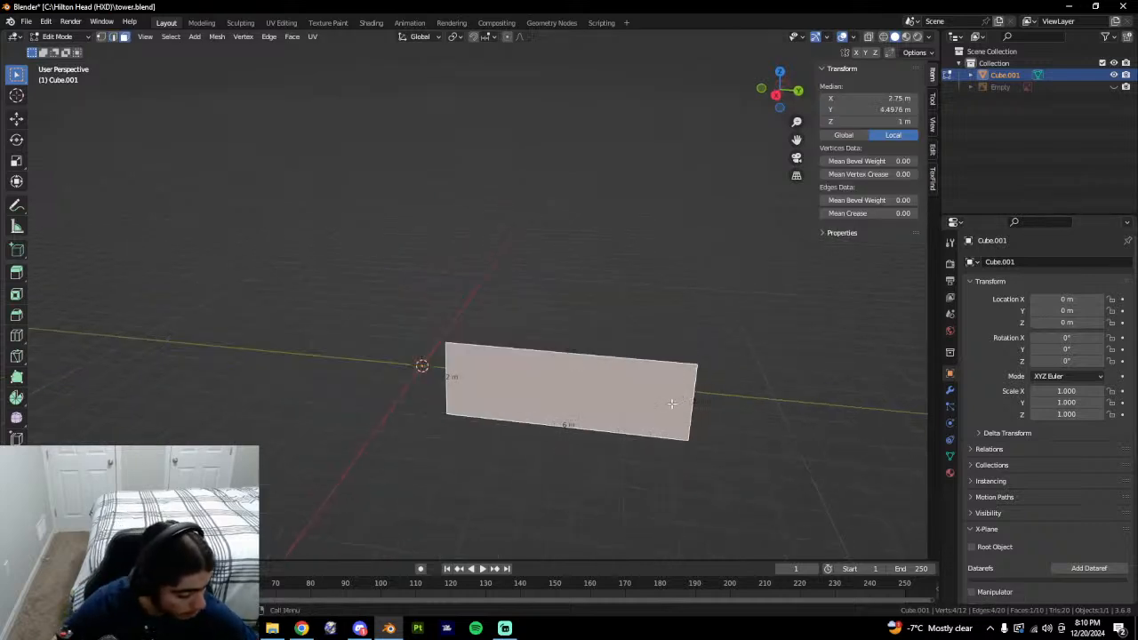
# Try a loop cut across the isolated face, then undo it.
pyautogui.moveTo(669, 405); pyautogui.dragTo(629, 408, button='middle')
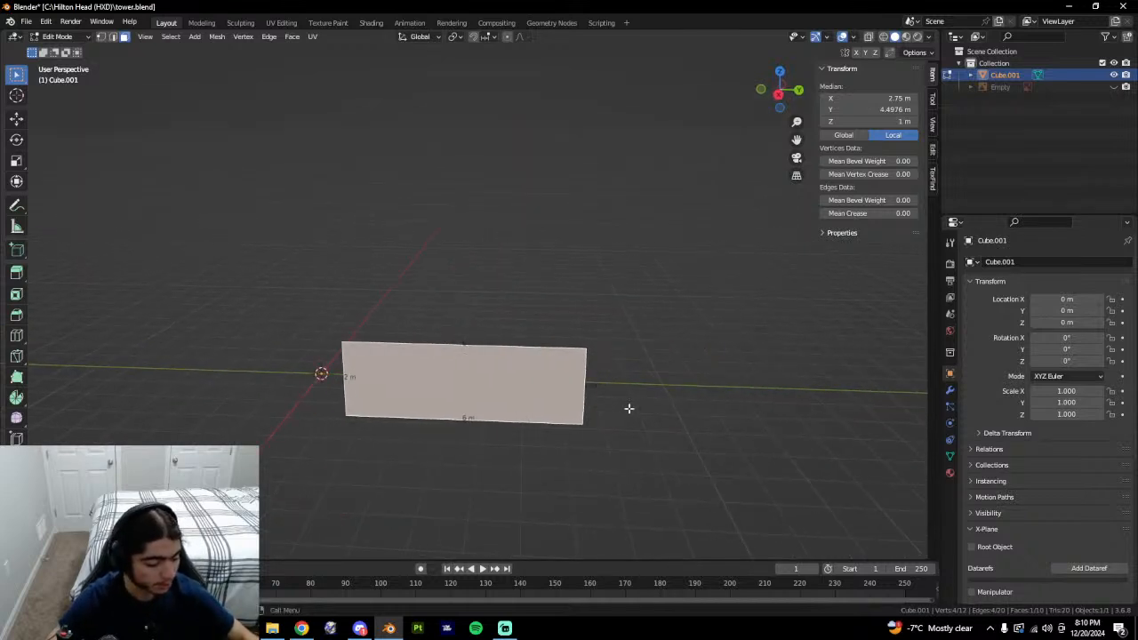
pyautogui.hotkey('ctrl', 'r')
pyautogui.click(568, 382)
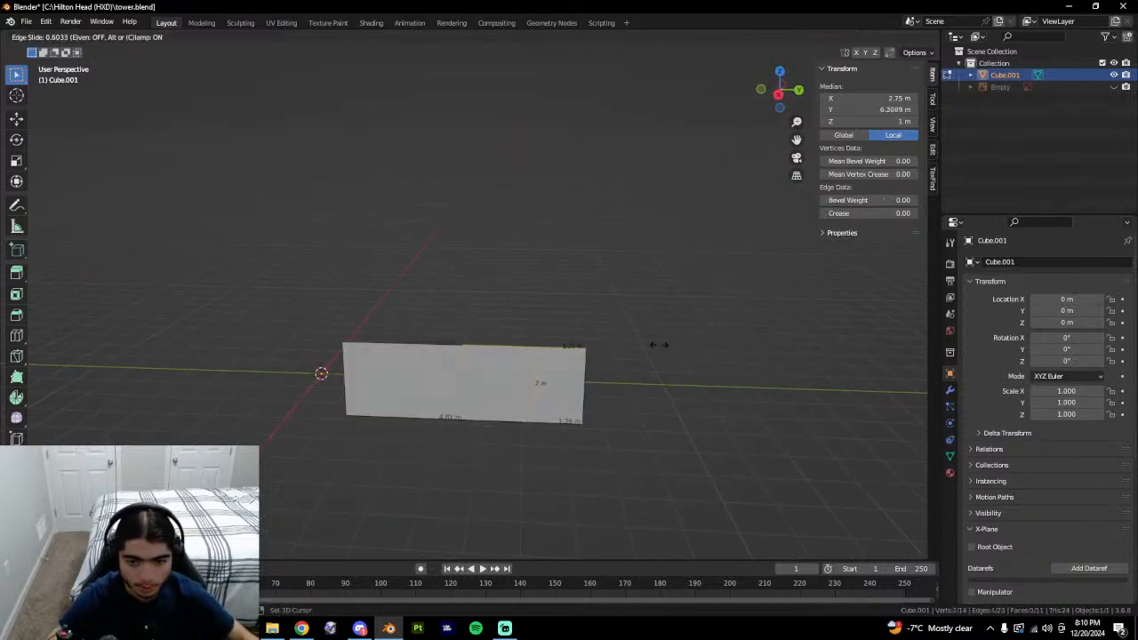
pyautogui.click(564, 359)
pyautogui.hotkey('ctrl', 'z')
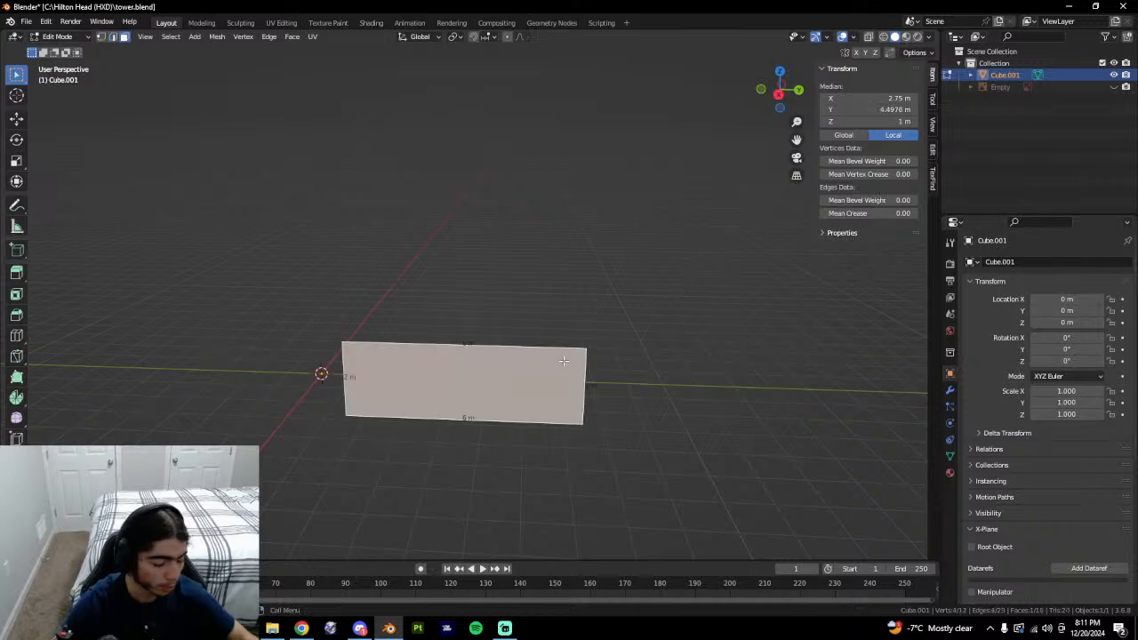
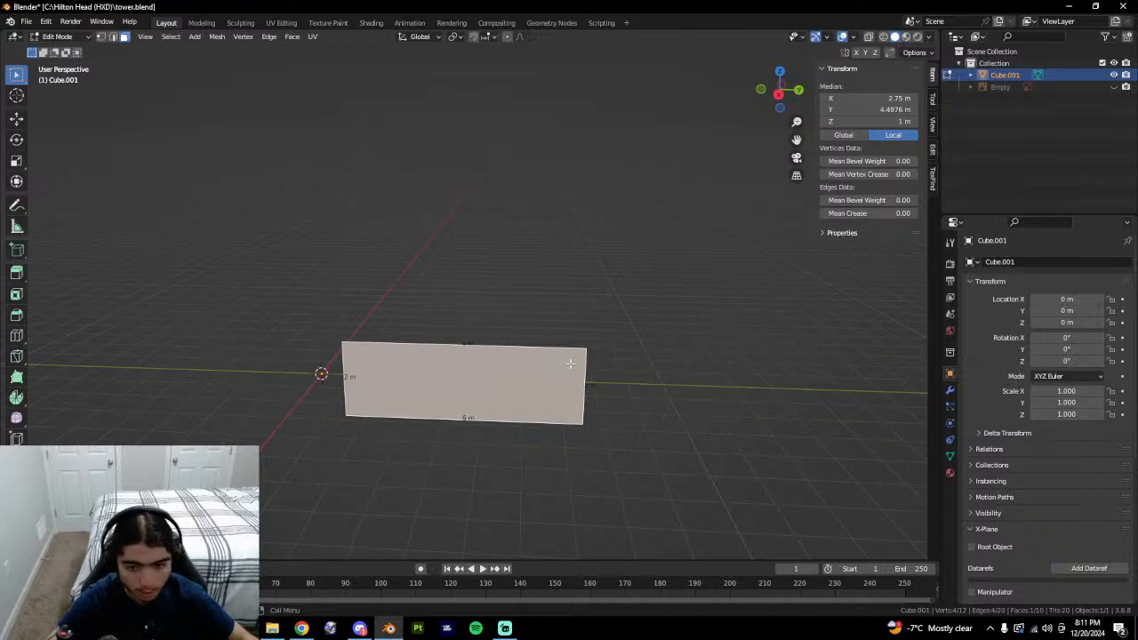
# Cut an edge loop across the box face and bevel it into a narrow strip.
pyautogui.moveTo(570, 364); pyautogui.dragTo(609, 364, button='middle')
pyautogui.click(782, 93)
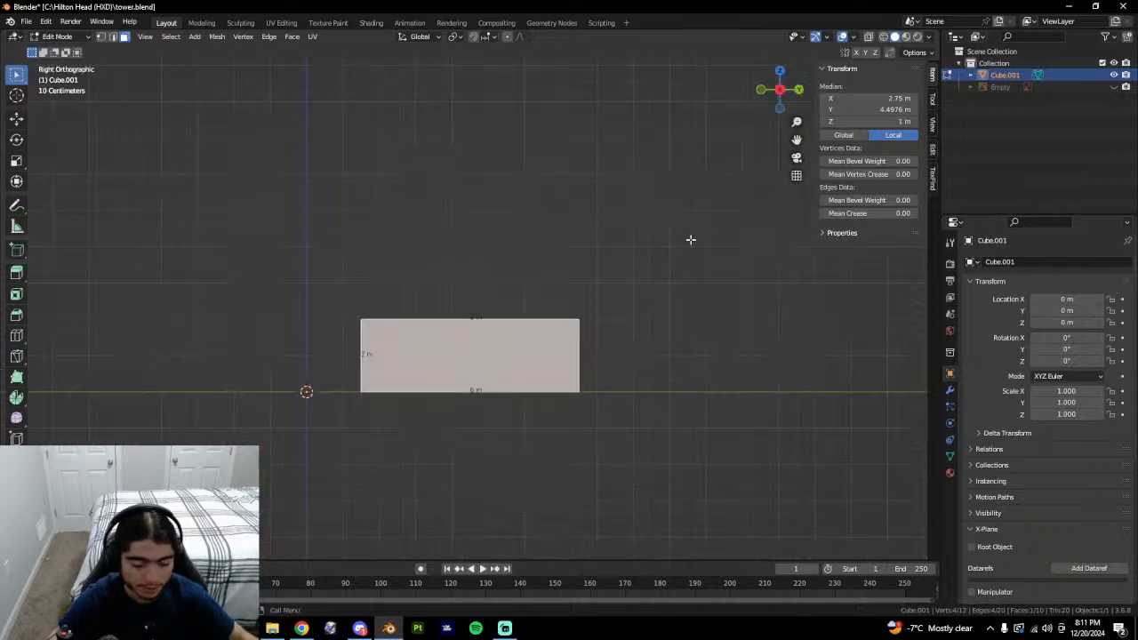
pyautogui.scroll(-1, 655, 352)
pyautogui.scroll(3, 635, 377)
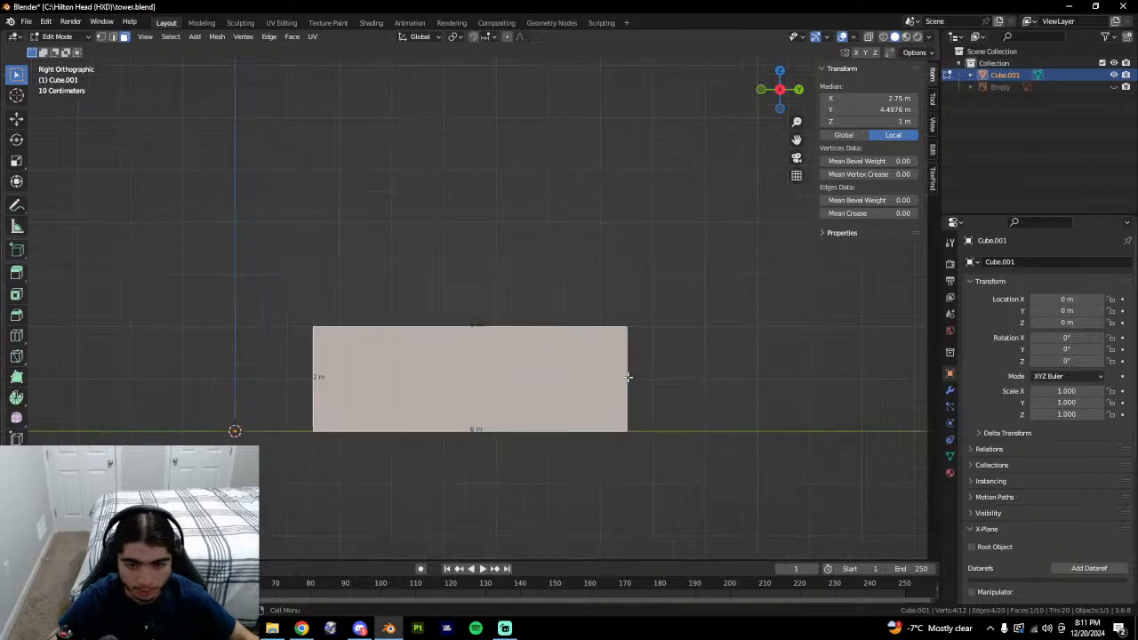
pyautogui.keyDown('shift'); pyautogui.moveTo(637, 394); pyautogui.dragTo(650, 344, button='middle'); pyautogui.keyUp('shift')
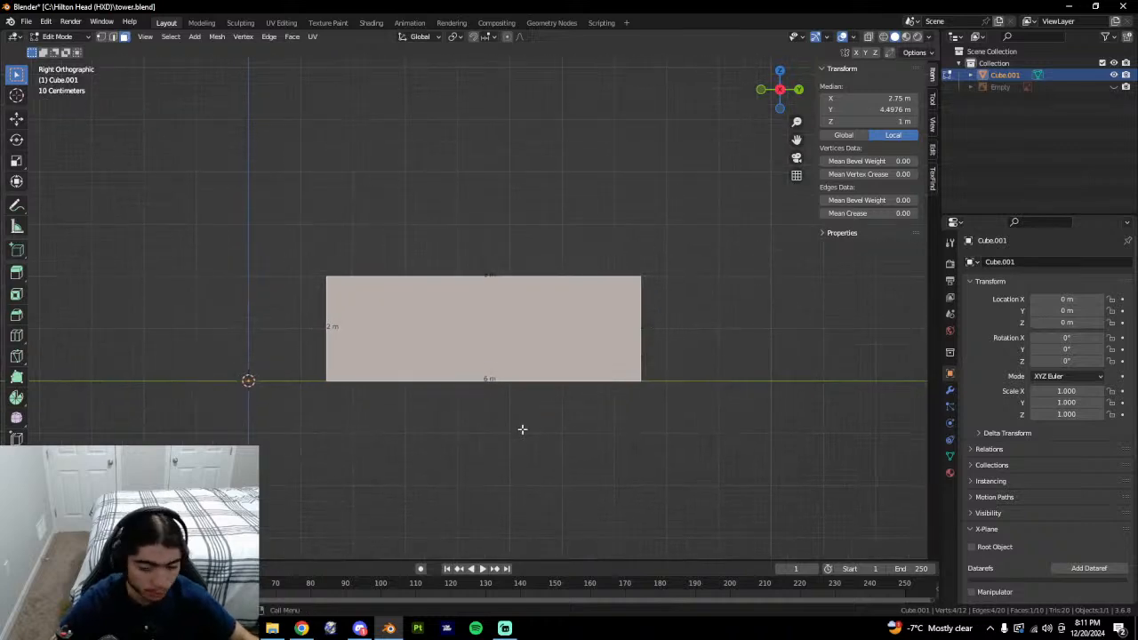
pyautogui.moveTo(522, 429); pyautogui.dragTo(518, 339, button='middle')
pyautogui.hotkey('ctrl', 'r')
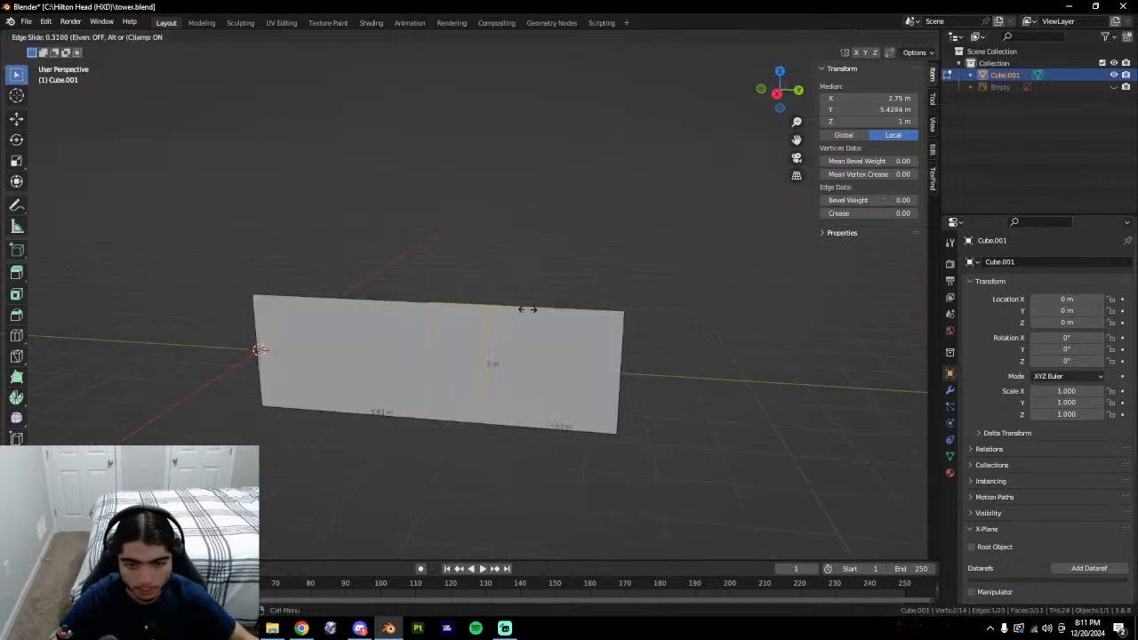
pyautogui.click(518, 338)
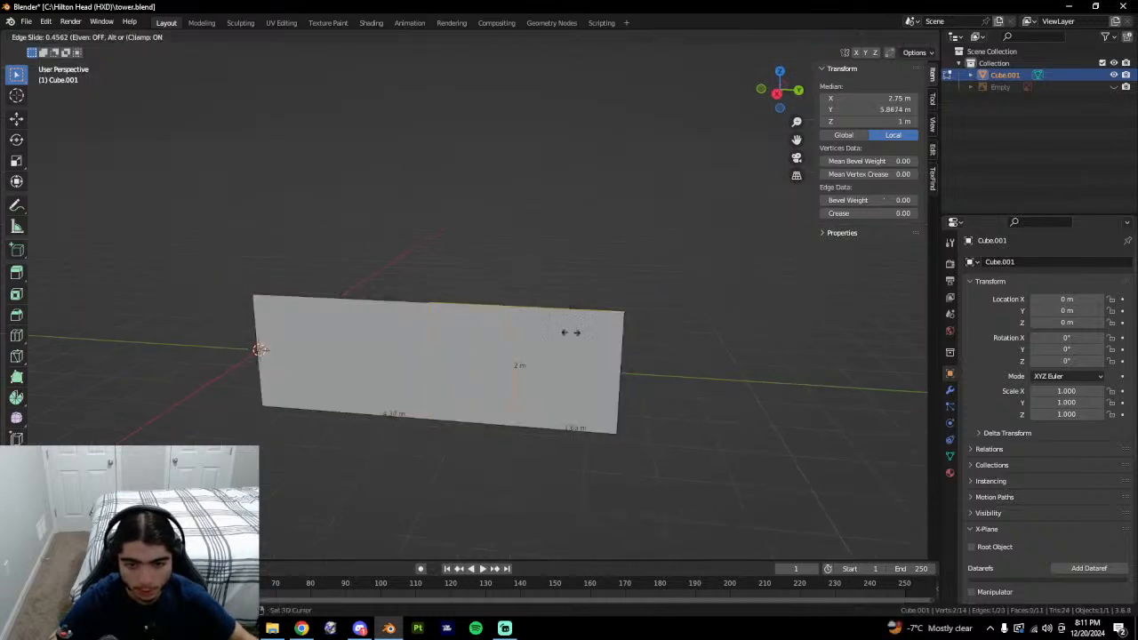
pyautogui.click(341, 372)
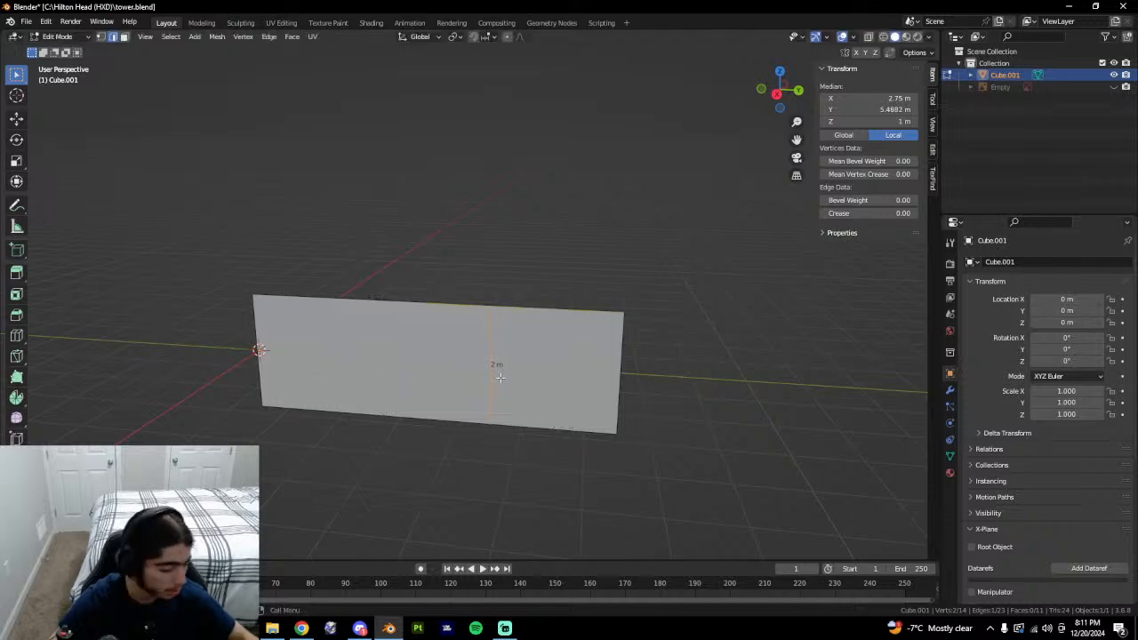
pyautogui.hotkey('ctrl', 'b')
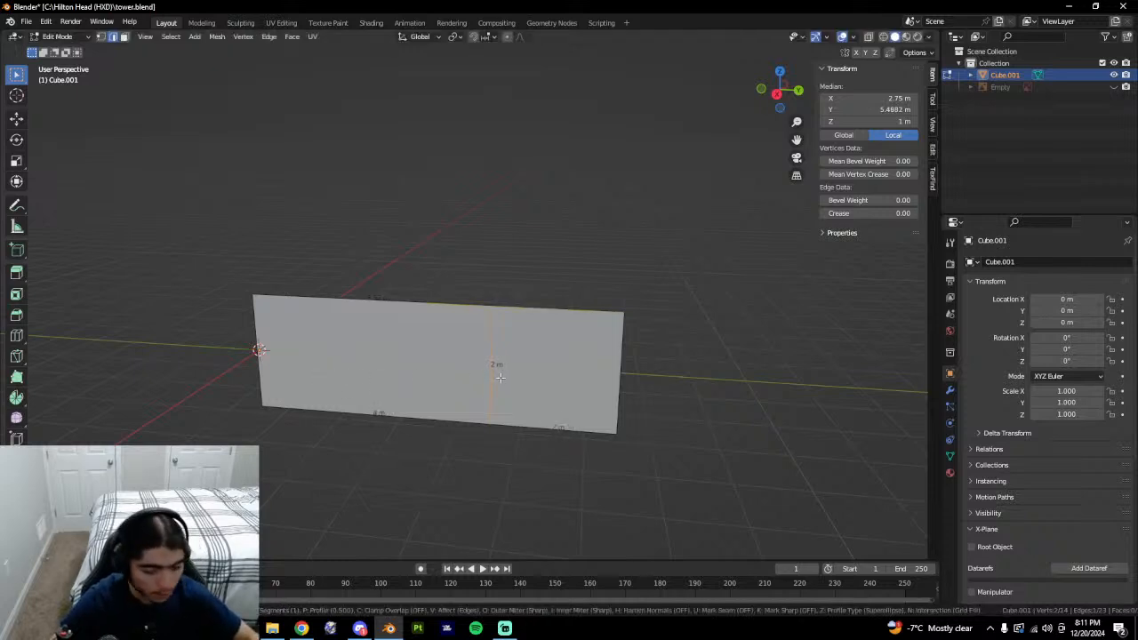
pyautogui.click(499, 380)
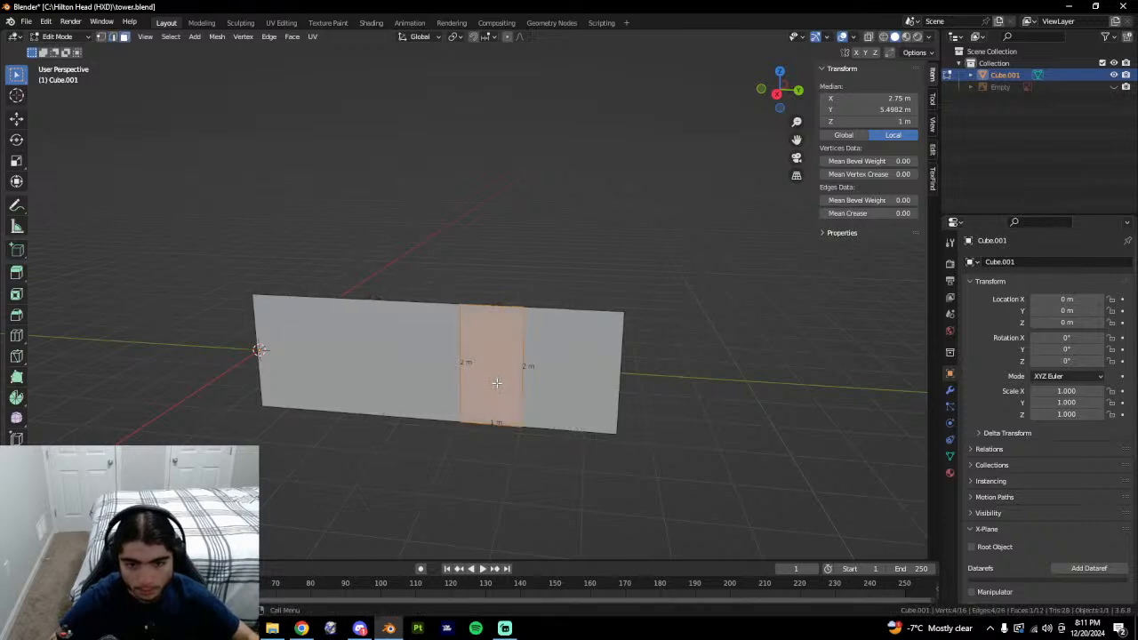
# Try a bevelled horizontal cut on the isolated strip, then undo back to the plain box.
pyautogui.click(496, 382)
pyautogui.hotkey('shift', 'h')
pyautogui.hotkey('ctrl', 'r')
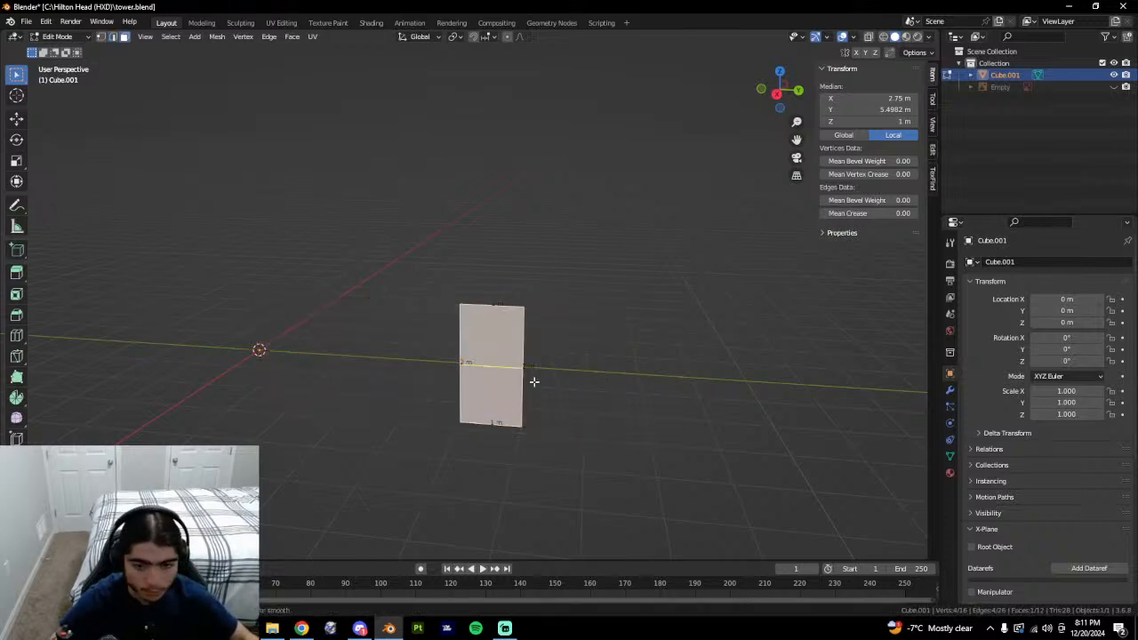
pyautogui.doubleClick(535, 382)
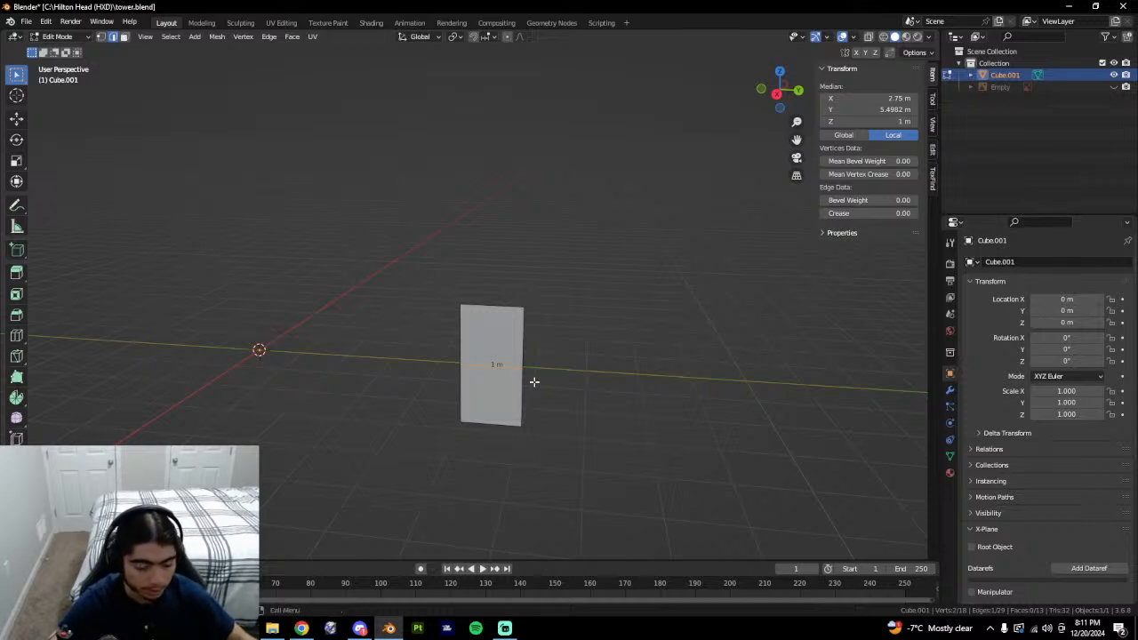
pyautogui.hotkey('ctrl', 'b')
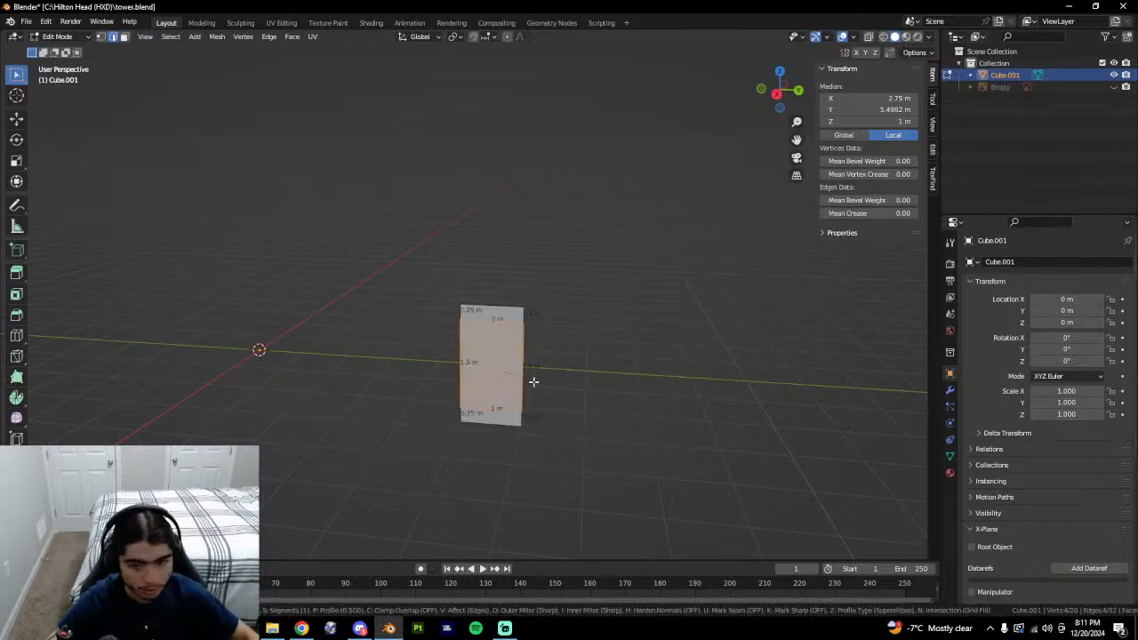
pyautogui.click(538, 382)
pyautogui.hotkey('ctrl', 'z')
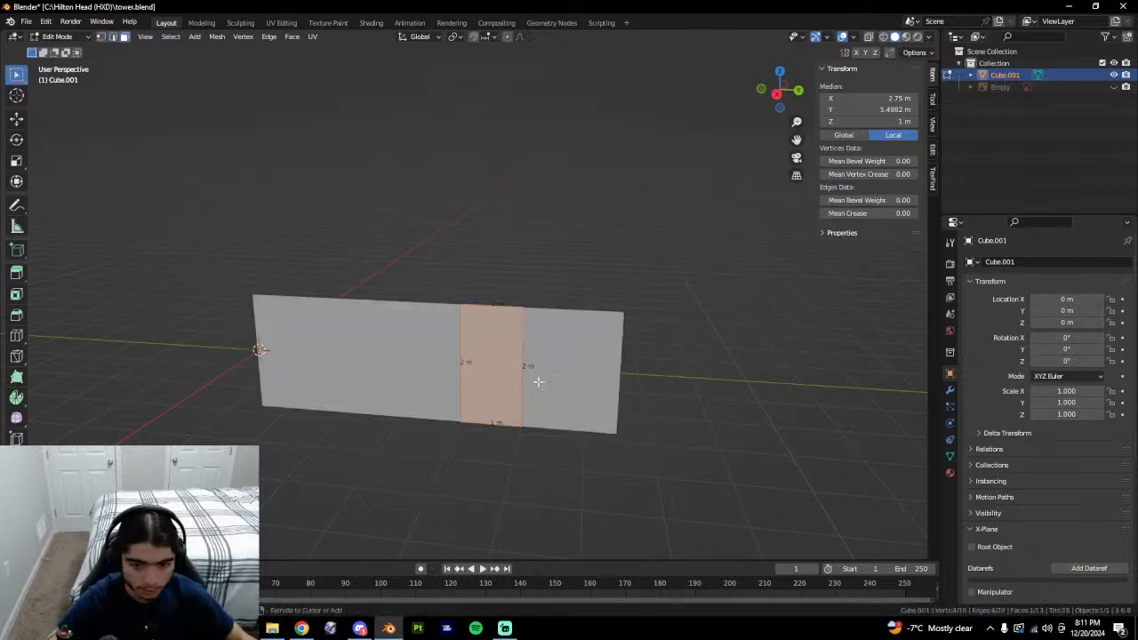
pyautogui.hotkey('ctrl', 'z')
pyautogui.hotkey('ctrl', 'z')
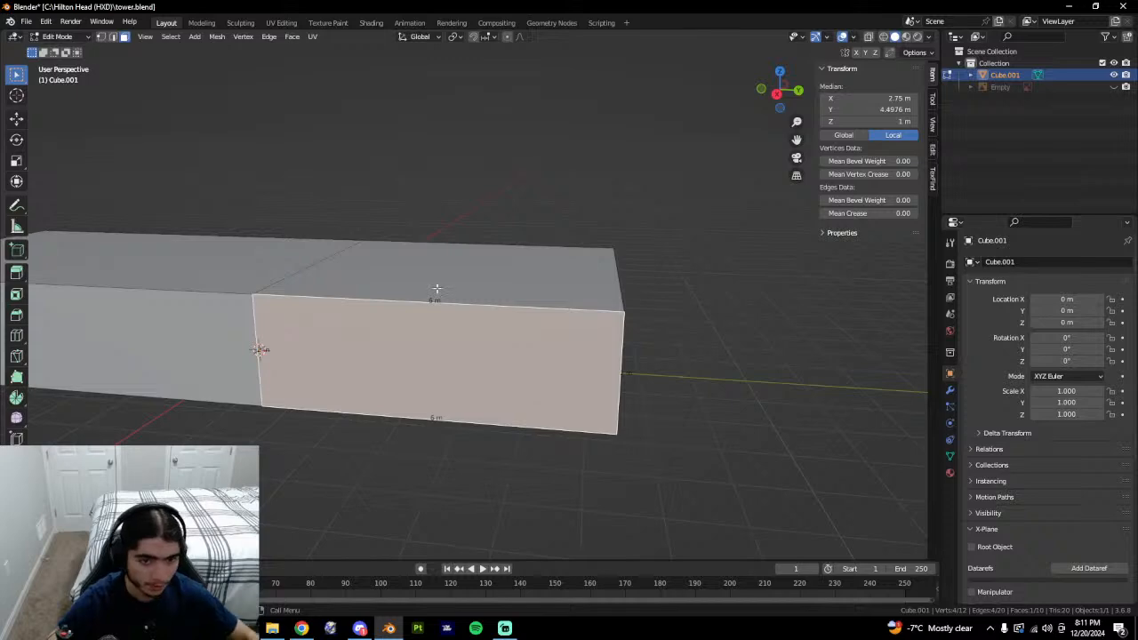
# Compare the box's top faces with the tower building roofs in Google Earth.
pyautogui.click(437, 289)
pyautogui.click(262, 270)
pyautogui.hotkey('alt', 'Tab')
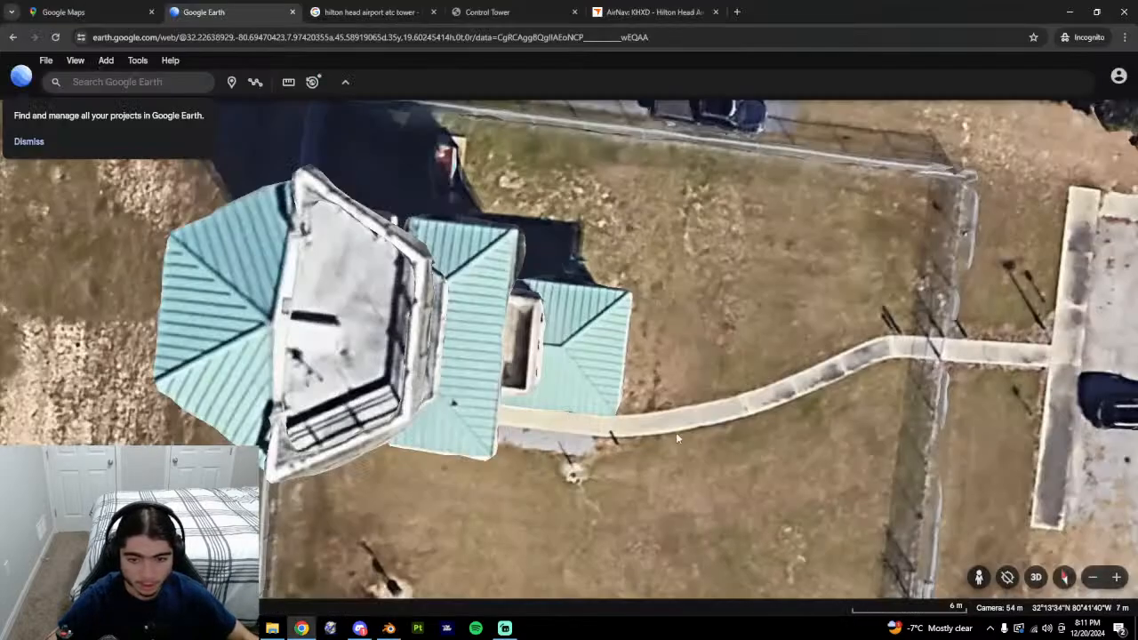
pyautogui.moveTo(677, 437); pyautogui.dragTo(486, 342, button='middle')
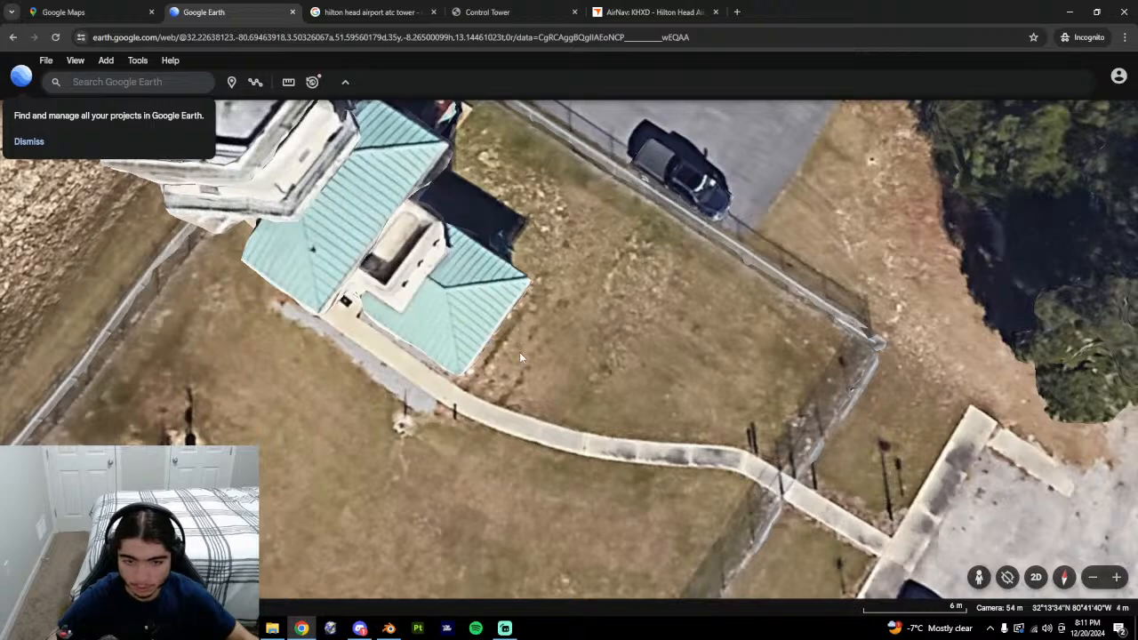
pyautogui.hotkey('alt', 'Tab')
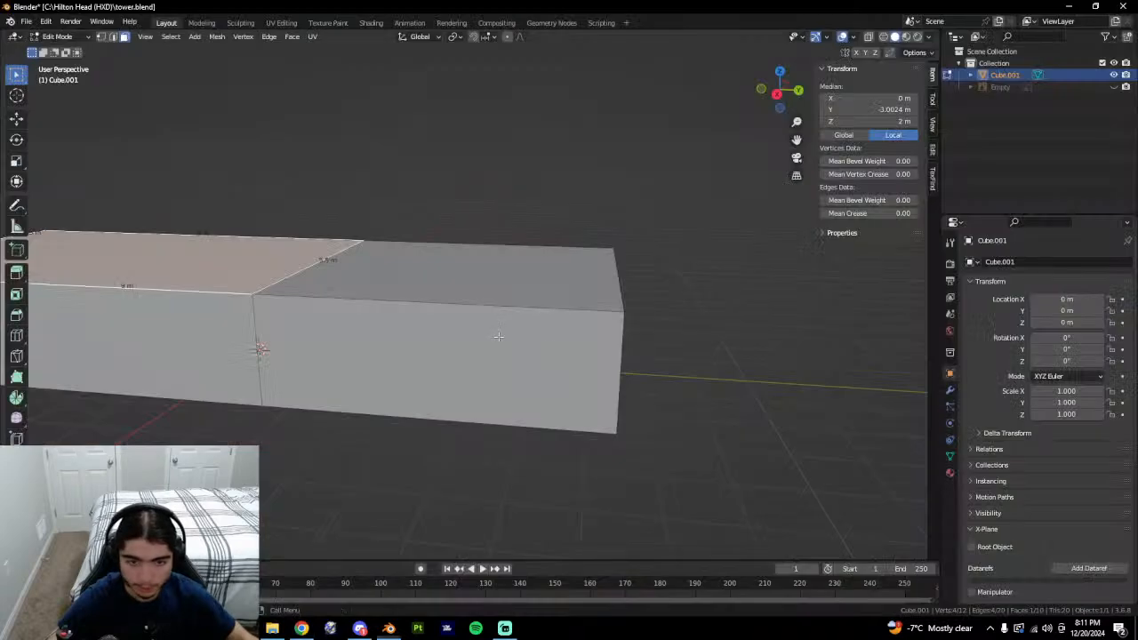
# Raise the two top faces to a height of 3 m, then re-enter Edit Mode.
pyautogui.click(472, 279)
pyautogui.keyDown('shift'); pyautogui.click(346, 293); pyautogui.keyUp('shift')
pyautogui.moveTo(346, 294); pyautogui.dragTo(630, 356, button='middle')
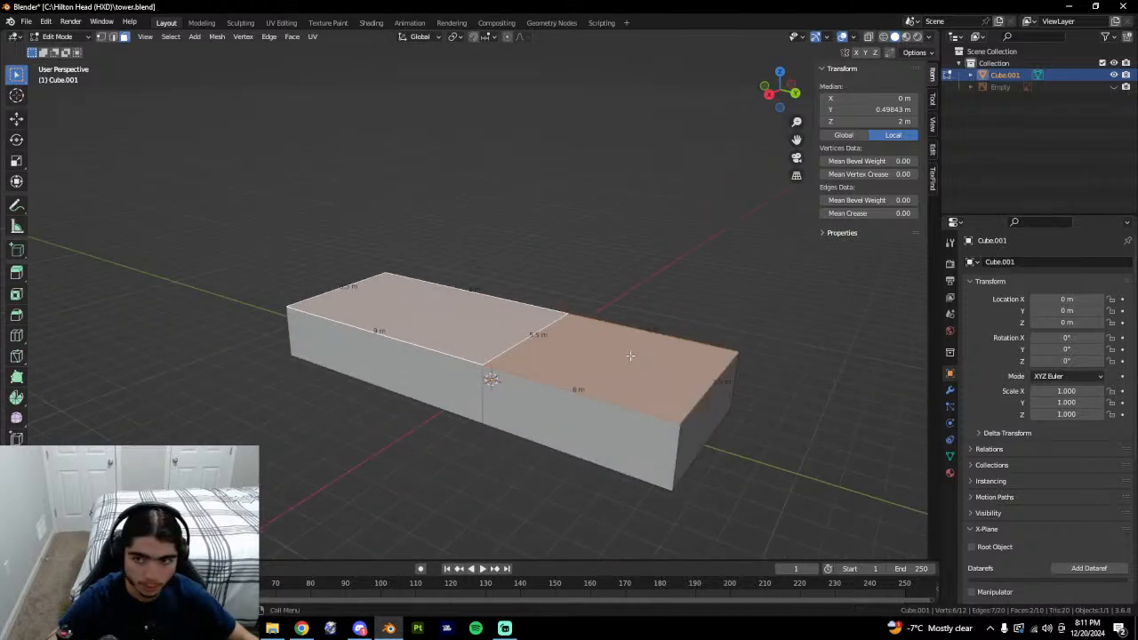
pyautogui.doubleClick(871, 121)
pyautogui.write('3')
pyautogui.press('Return')
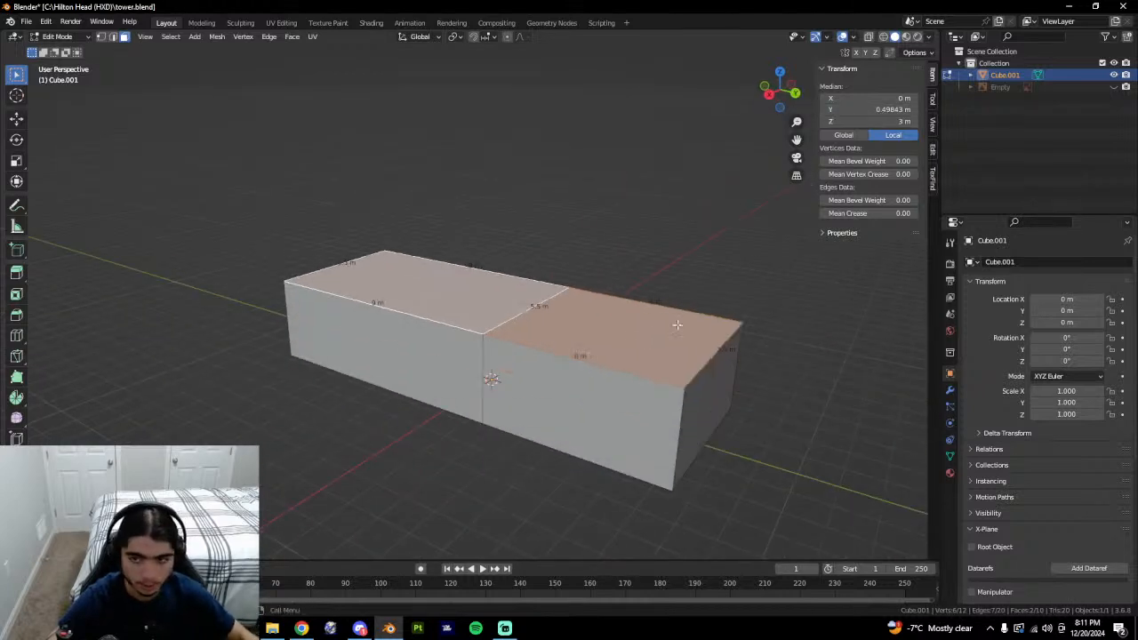
pyautogui.press('Tab')
pyautogui.hotkey('ctrl', 'a')
pyautogui.click(682, 403)
pyautogui.press('Tab')
# Select the right front face of the box.
pyautogui.click(654, 351)
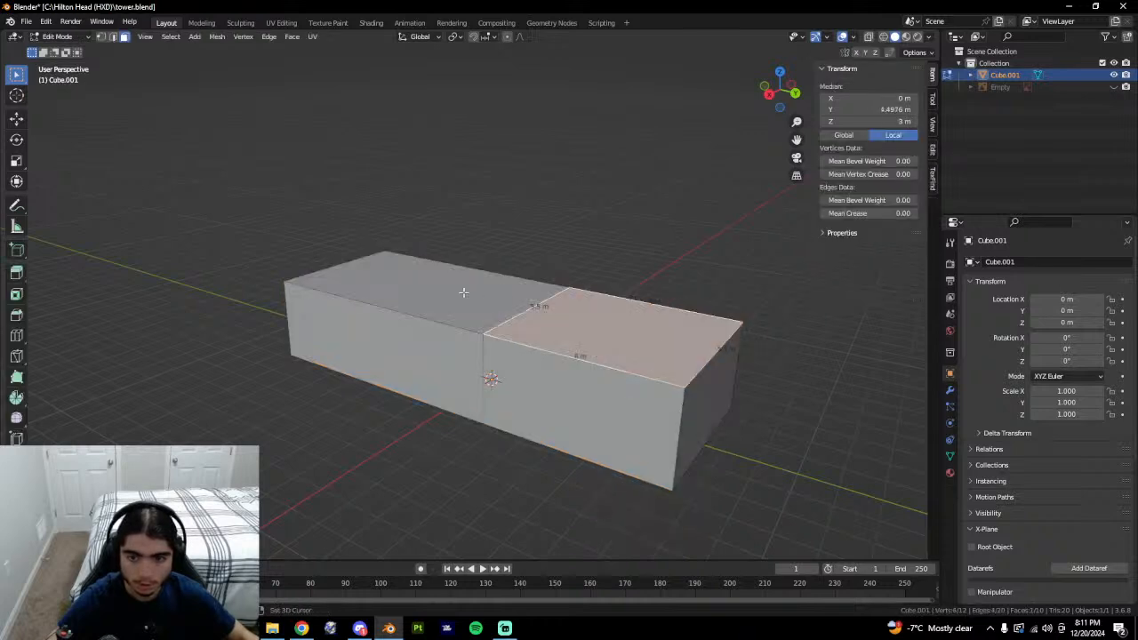
pyautogui.keyDown('shift'); pyautogui.click(464, 293); pyautogui.keyUp('shift')
pyautogui.hotkey('alt', 'a')
pyautogui.moveTo(592, 381); pyautogui.dragTo(610, 386, button='middle')
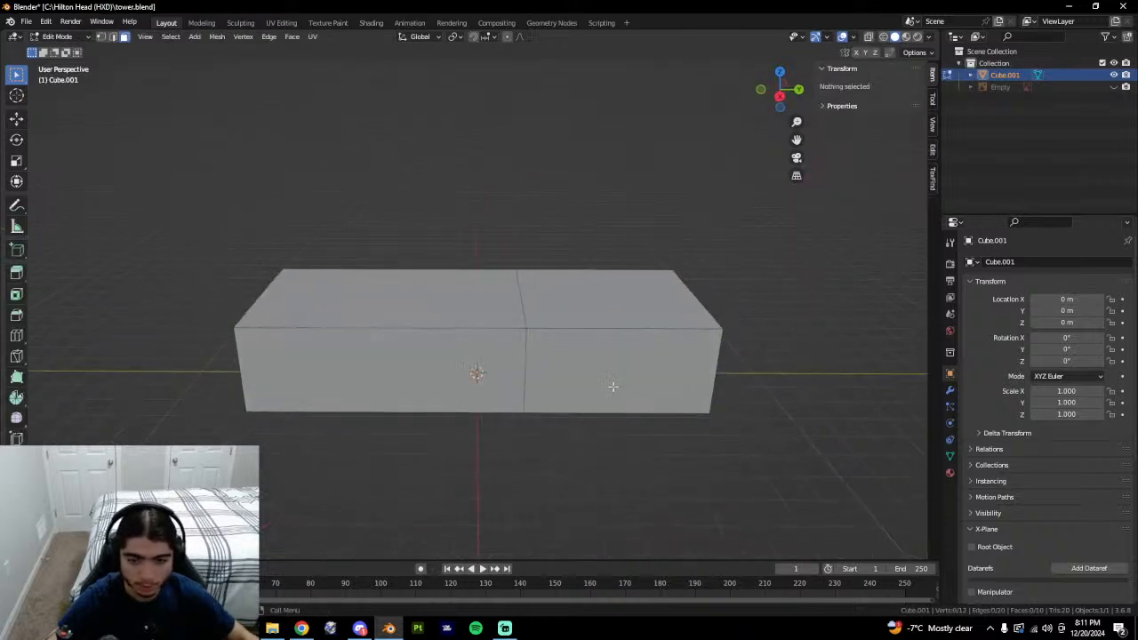
pyautogui.click(617, 370)
pyautogui.moveTo(684, 368); pyautogui.dragTo(577, 379, button='middle')
# Add an edge loop near the right end of the right block and select it.
pyautogui.hotkey('ctrl', 'r')
pyautogui.click(539, 345)
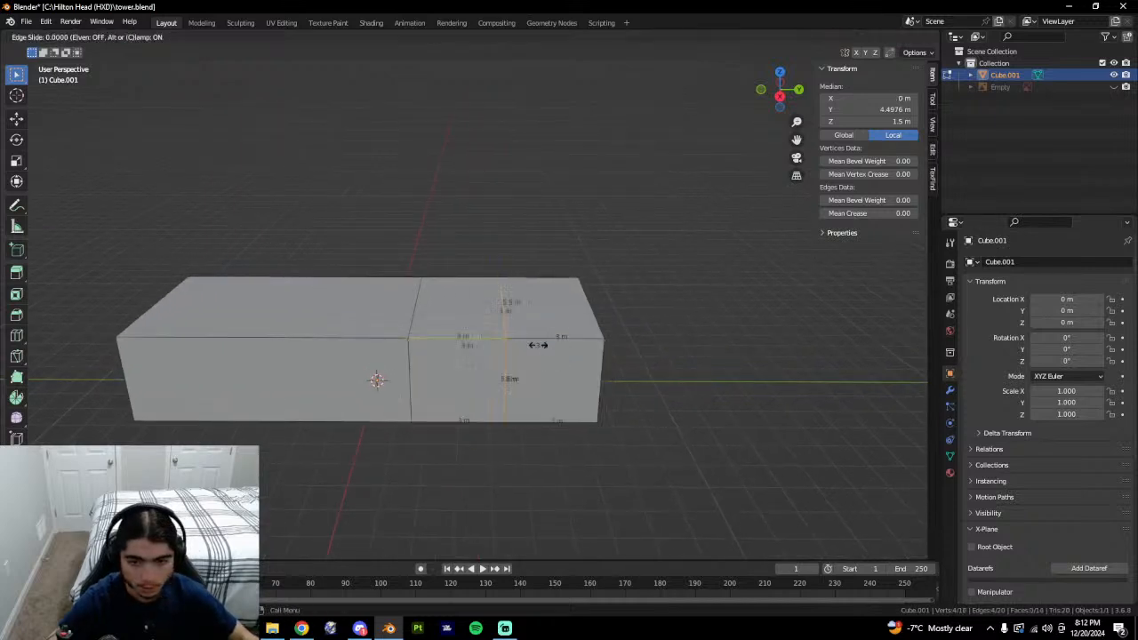
pyautogui.click(538, 345)
pyautogui.hotkey('ctrl', 'z')
pyautogui.hotkey('ctrl', 'r')
pyautogui.click(538, 345)
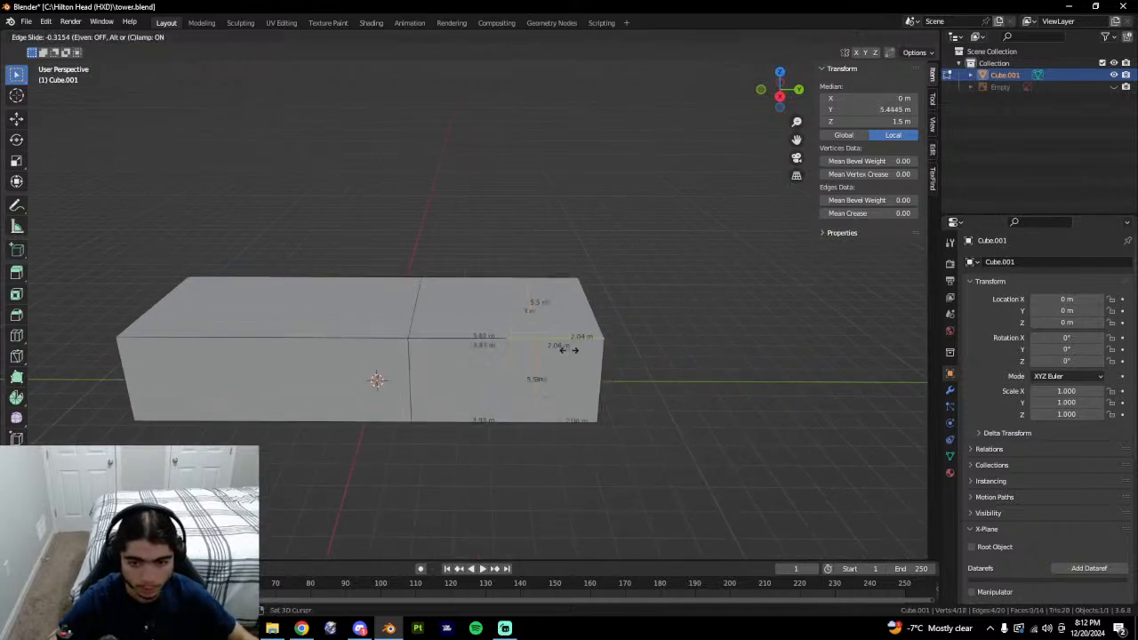
pyautogui.click(580, 350)
pyautogui.click(535, 378)
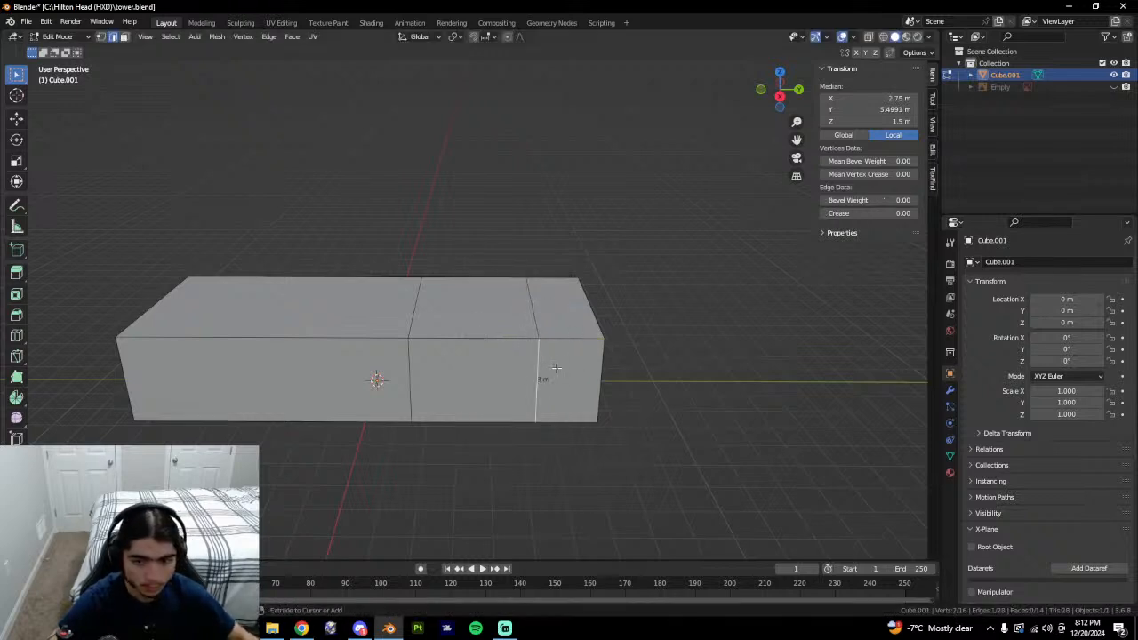
pyautogui.keyDown('alt'); pyautogui.click(540, 363); pyautogui.keyUp('alt')
# Delete three bottom faces of the box.
pyautogui.moveTo(539, 364); pyautogui.dragTo(542, 283, button='middle')
pyautogui.press('3')
pyautogui.click(560, 401)
pyautogui.keyDown('shift'); pyautogui.click(496, 394); pyautogui.keyUp('shift')
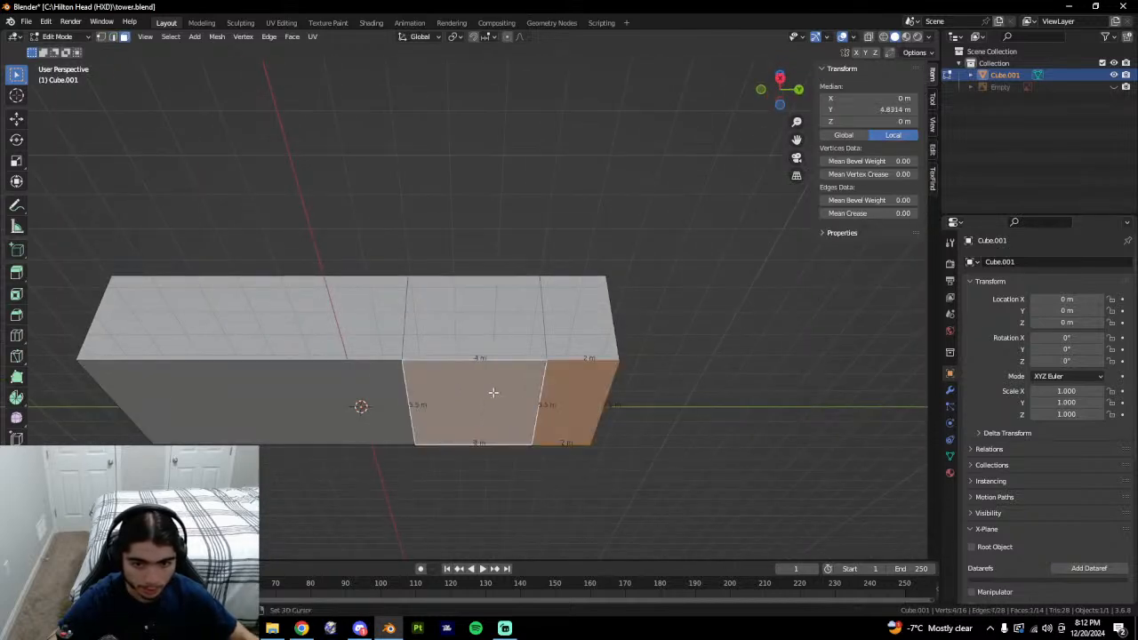
pyautogui.keyDown('shift'); pyautogui.click(378, 391); pyautogui.keyUp('shift')
pyautogui.moveTo(517, 386); pyautogui.dragTo(510, 402, button='middle')
pyautogui.rightClick(512, 405)
pyautogui.click(466, 605)
pyautogui.moveTo(501, 444); pyautogui.dragTo(509, 533, button='middle')
# Bevel a vertical edge of the new loop into a narrow door strip.
pyautogui.keyDown('alt'); pyautogui.click(531, 390); pyautogui.keyUp('alt')
pyautogui.press('2')
pyautogui.click(528, 385)
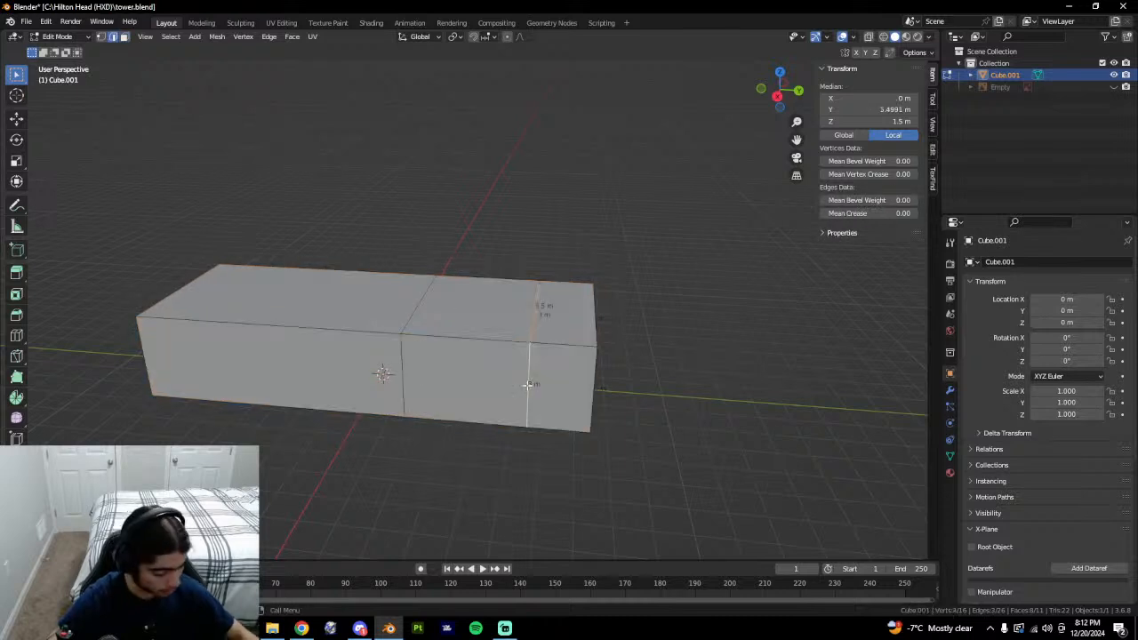
pyautogui.hotkey('ctrl', 'b')
pyautogui.click(528, 384)
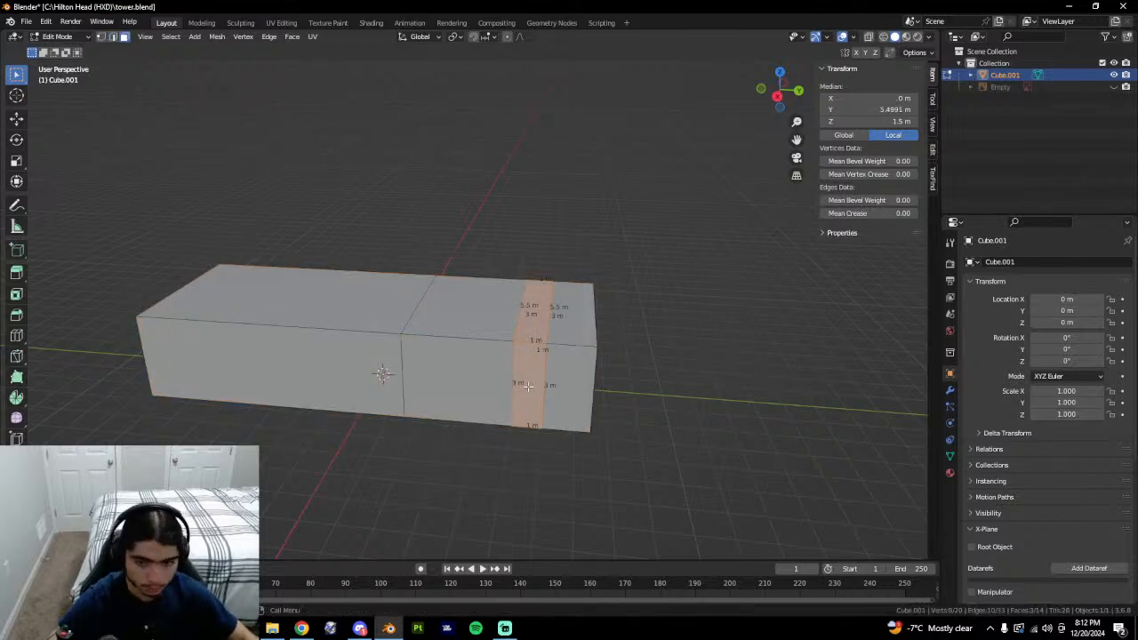
# Isolate the strip's front face and add a centred horizontal cut bevelled 0.75 m.
pyautogui.press('3')
pyautogui.click(537, 385)
pyautogui.hotkey('shift', 'h')
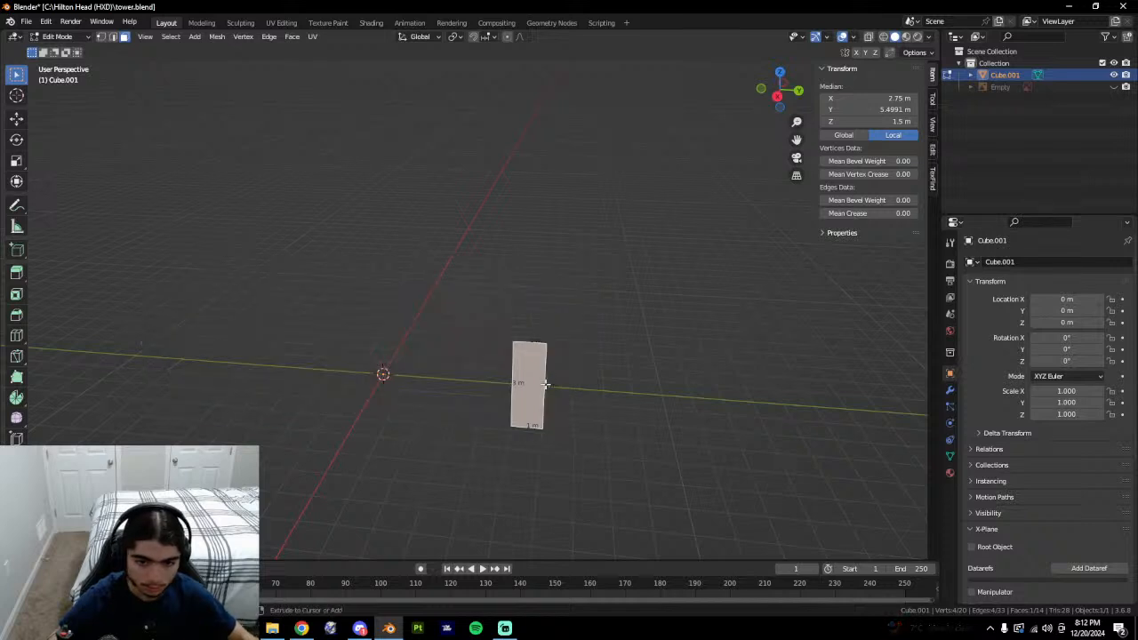
pyautogui.hotkey('ctrl', 'r')
pyautogui.click(552, 387)
pyautogui.rightClick(555, 387)
pyautogui.hotkey('ctrl', 'b')
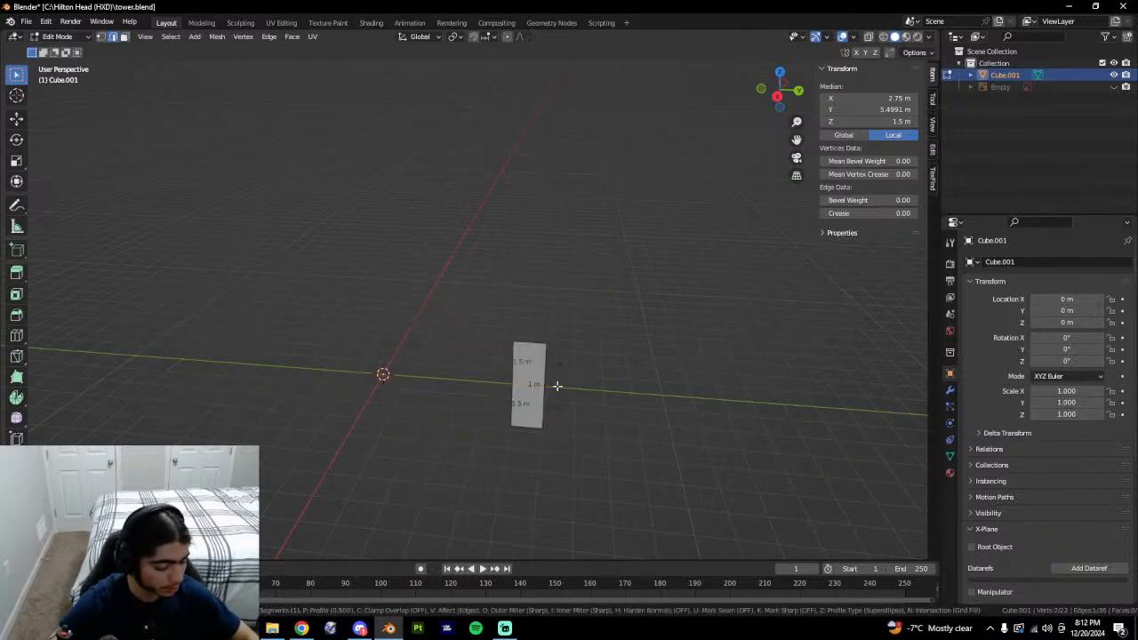
pyautogui.write('.75')
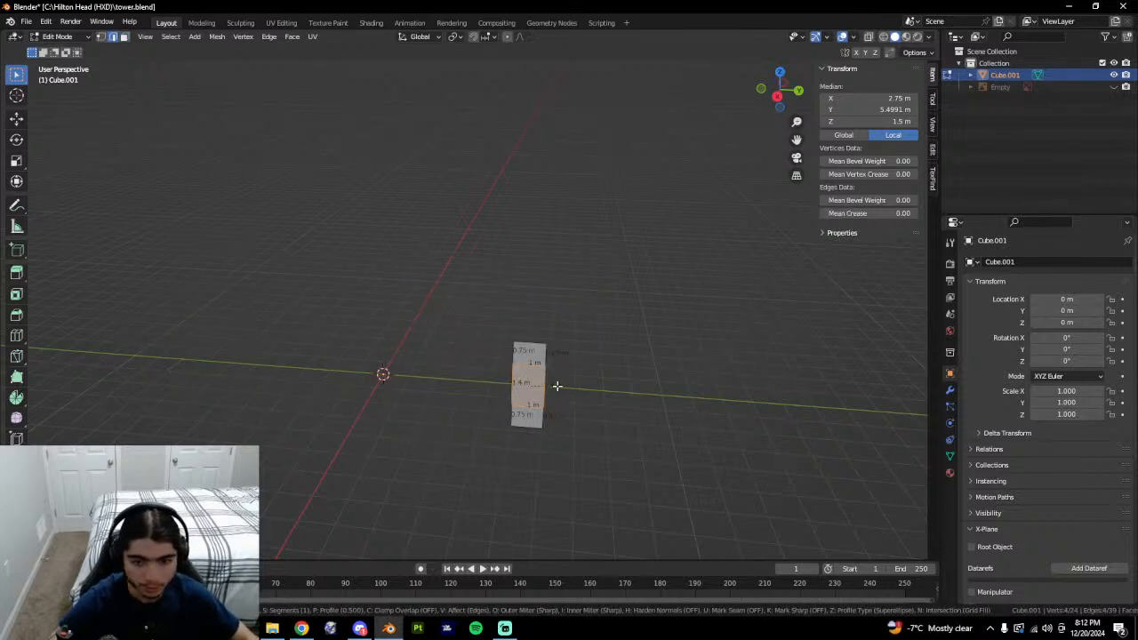
pyautogui.press('Return')
# Reveal all hidden geometry, deselect it, and check the tower in Google Earth.
pyautogui.hotkey('alt', 'h')
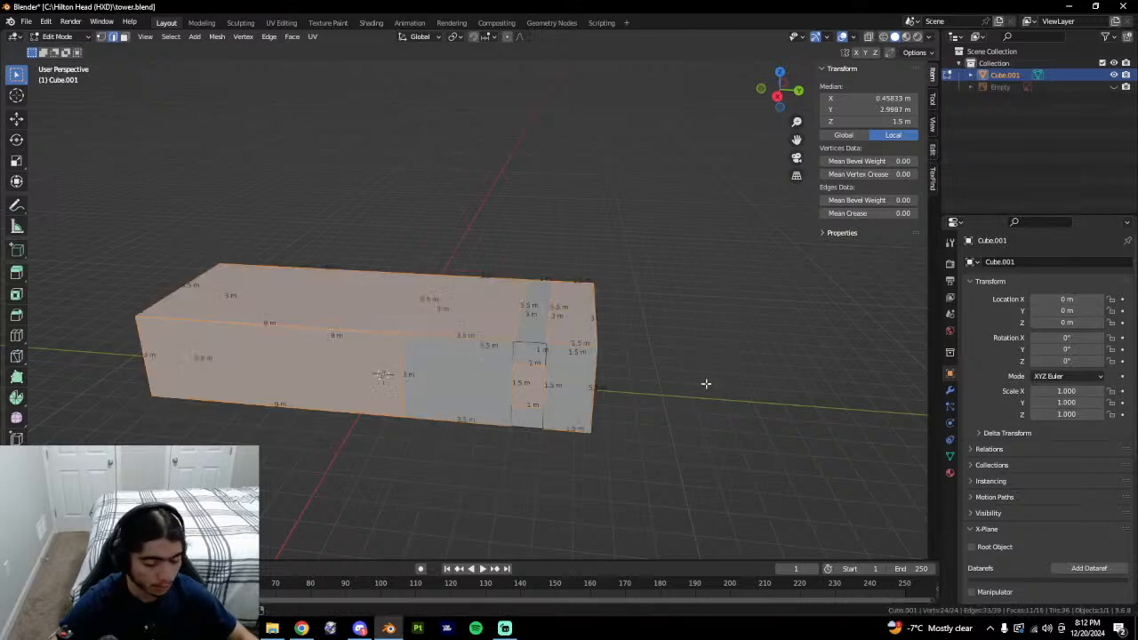
pyautogui.hotkey('alt', 'a')
pyautogui.moveTo(721, 386); pyautogui.dragTo(691, 351, button='middle')
pyautogui.hotkey('alt', 'Tab')
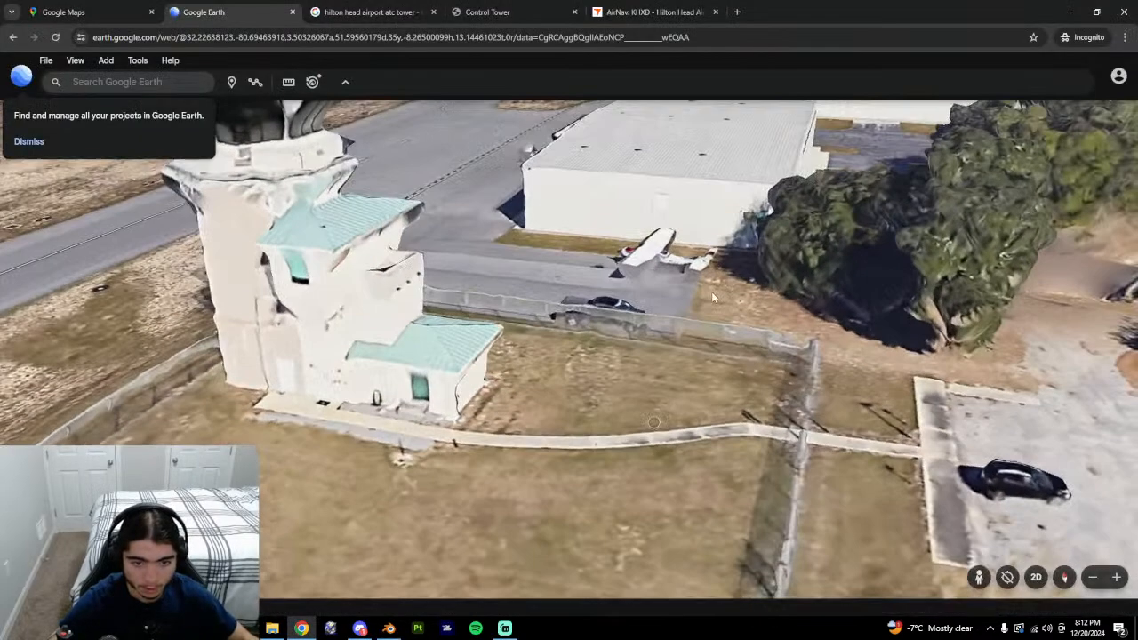
# Isolate the narrow door face of the box and add a loop cut across it.
pyautogui.hotkey('alt', 'Tab')
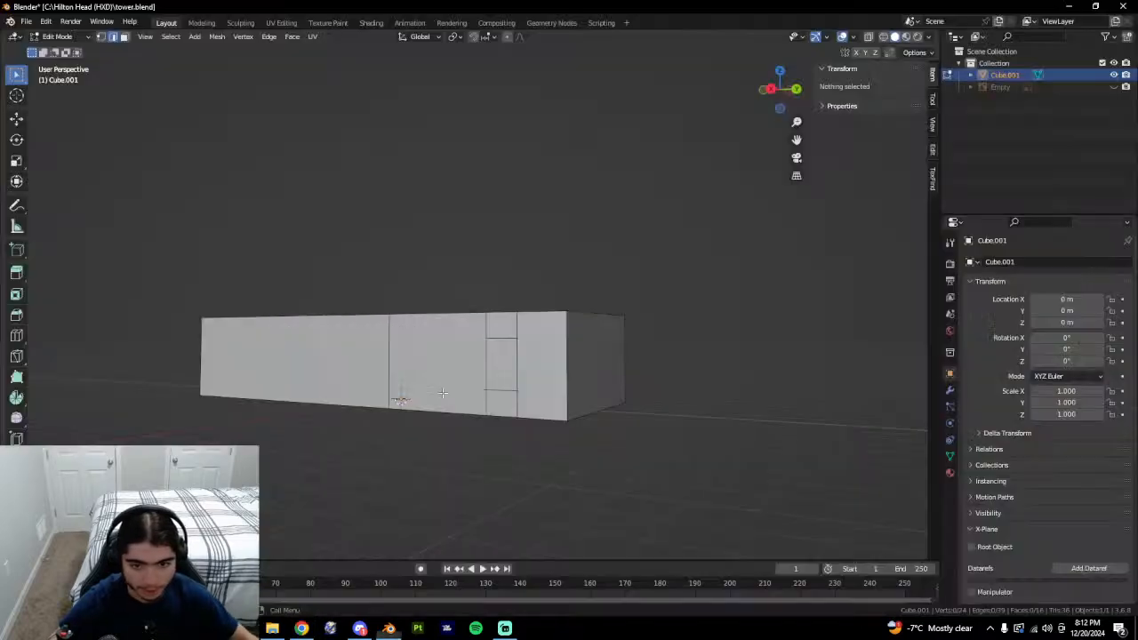
pyautogui.click(663, 399)
pyautogui.moveTo(664, 400); pyautogui.dragTo(551, 401, button='middle')
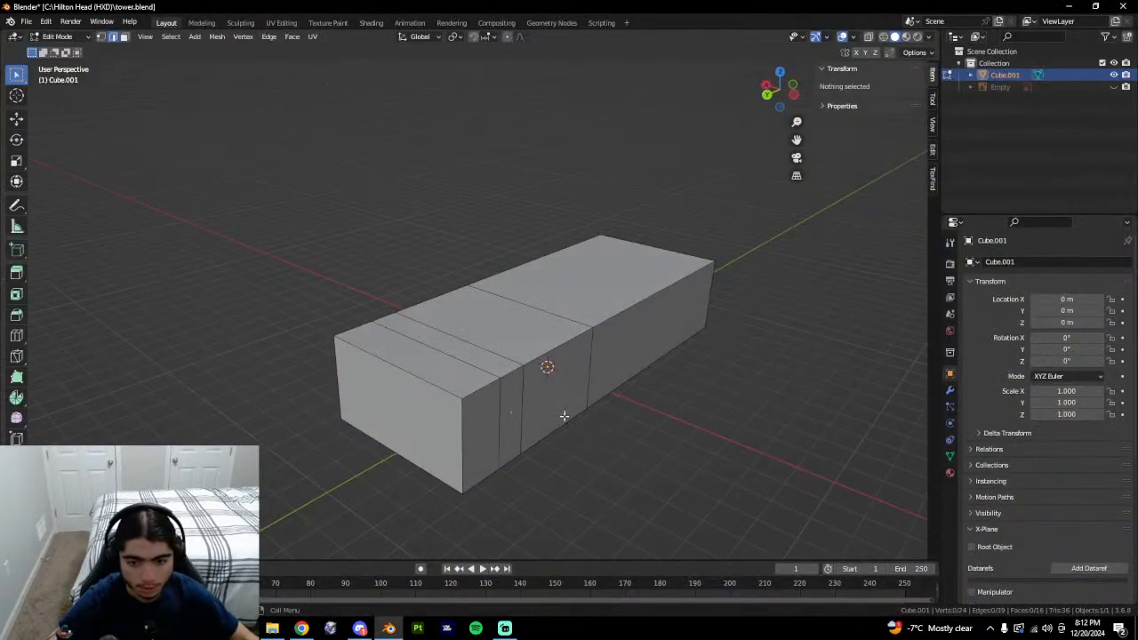
pyautogui.click(516, 418)
pyautogui.press('3')
pyautogui.click(513, 419)
pyautogui.moveTo(613, 420); pyautogui.dragTo(596, 421, button='middle')
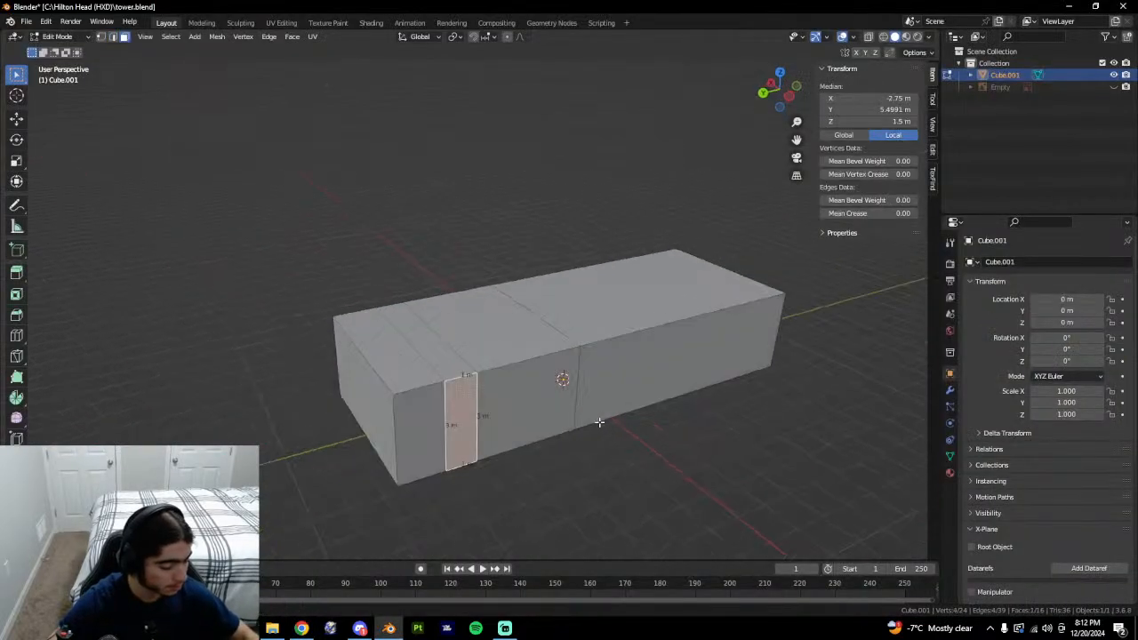
pyautogui.hotkey('shift', 'h')
pyautogui.hotkey('ctrl', 'r')
pyautogui.click(496, 422)
pyautogui.click(495, 422)
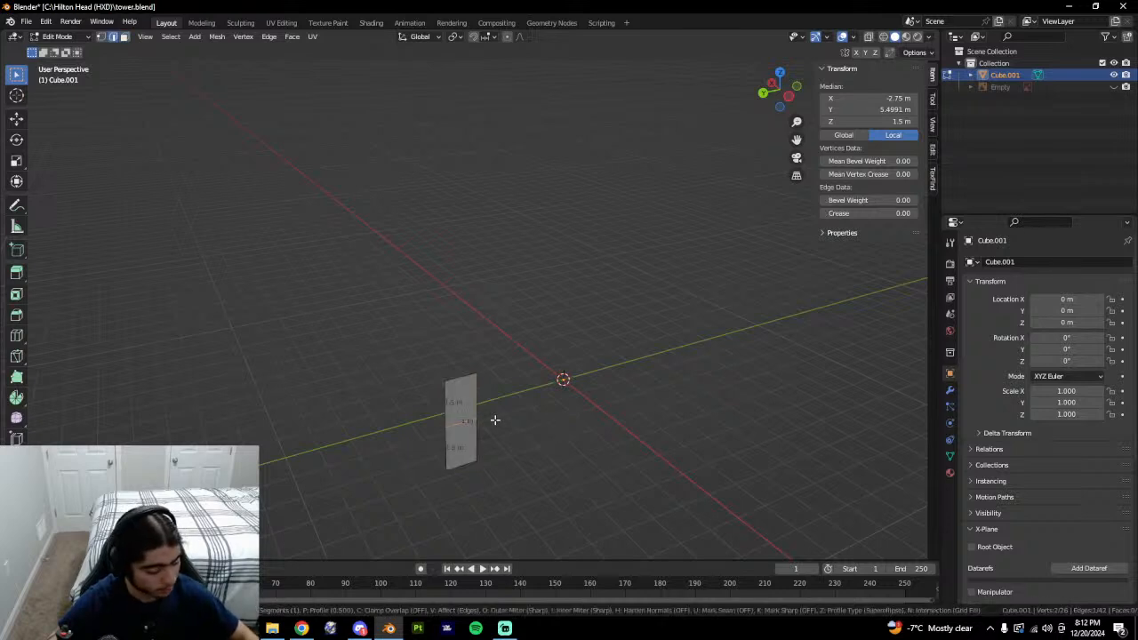
pyautogui.click(495, 419)
pyautogui.hotkey('alt', 'h')
# Check the door face and the far side of the box against the Google Earth reference.
pyautogui.click(469, 429)
pyautogui.keyDown('shift'); pyautogui.moveTo(469, 429); pyautogui.dragTo(694, 422, button='middle'); pyautogui.keyUp('shift')
pyautogui.press('3')
pyautogui.click(538, 432)
pyautogui.keyDown('shift'); pyautogui.moveTo(490, 321); pyautogui.dragTo(554, 388, button='middle'); pyautogui.keyUp('shift')
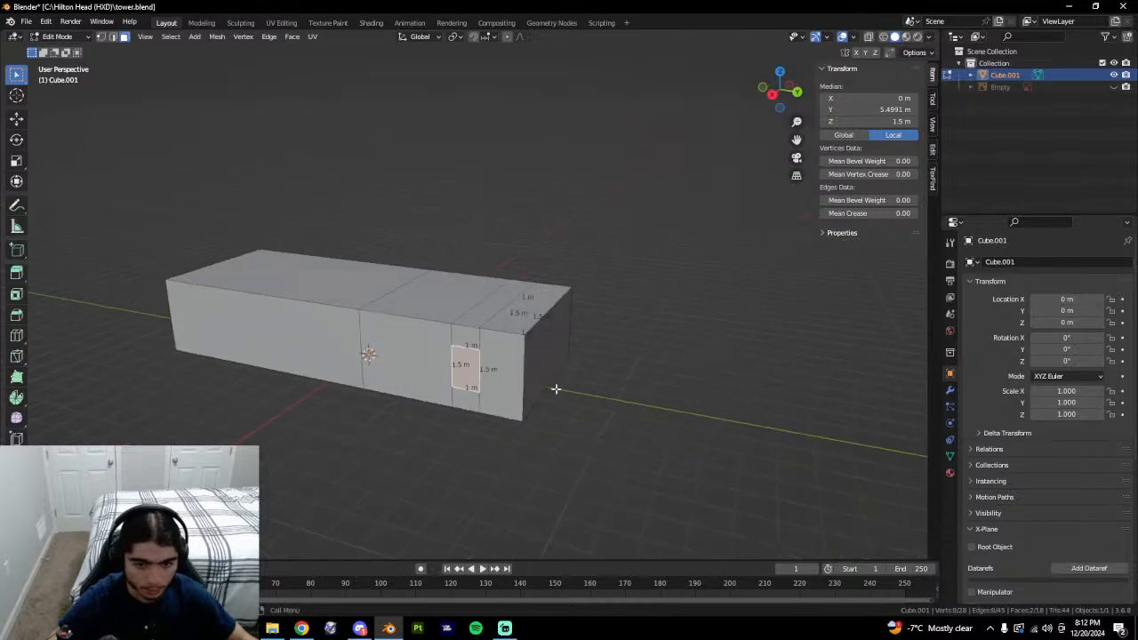
pyautogui.click(627, 386)
pyautogui.moveTo(628, 386); pyautogui.dragTo(508, 410, button='middle')
pyautogui.hotkey('alt', 'Tab')
pyautogui.hotkey('alt', 'Tab')
# Extrude the three top faces of the box up 0.2 m.
pyautogui.click(468, 300)
pyautogui.keyDown('shift'); pyautogui.click(489, 314); pyautogui.keyUp('shift')
pyautogui.keyDown('shift'); pyautogui.click(523, 317); pyautogui.keyUp('shift')
pyautogui.scroll(3, 503, 434)
pyautogui.write('e')
pyautogui.write('.')
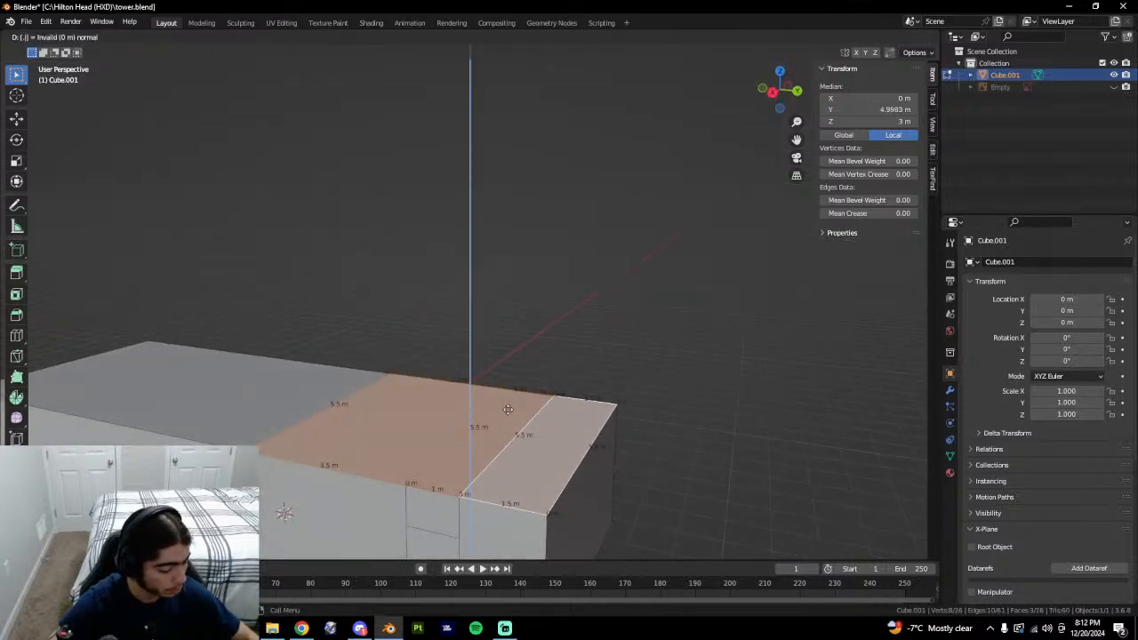
pyautogui.write('2')
pyautogui.press('Return')
# Select the side and end strip faces along the block's top edge.
pyautogui.press('2')
pyautogui.click(547, 507)
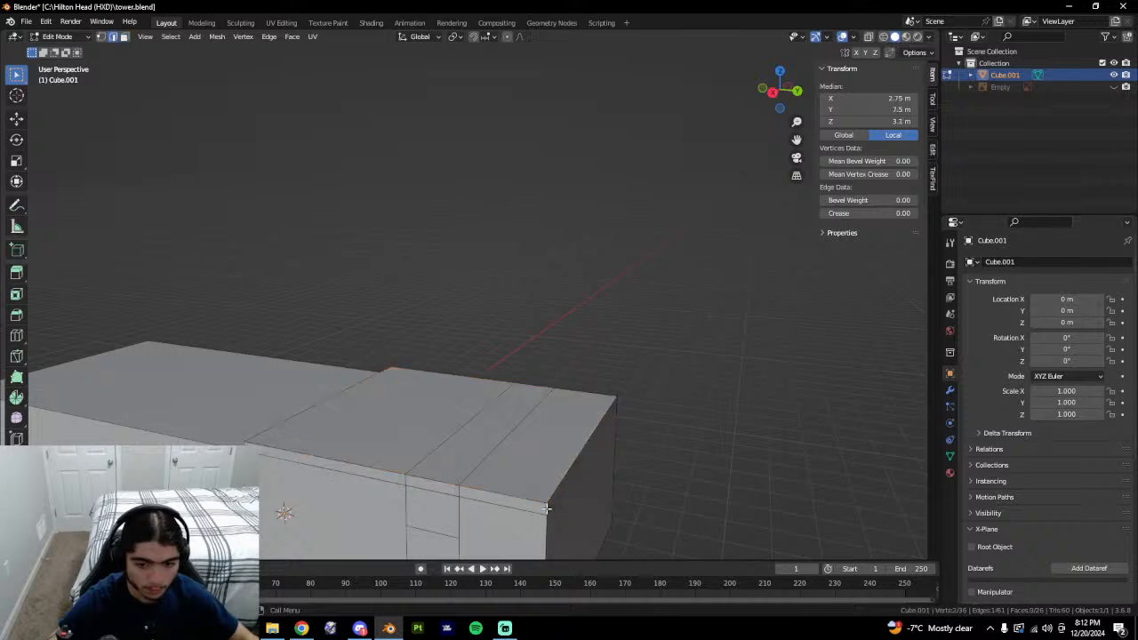
pyautogui.moveTo(635, 507); pyautogui.dragTo(599, 503, button='middle')
pyautogui.press('3')
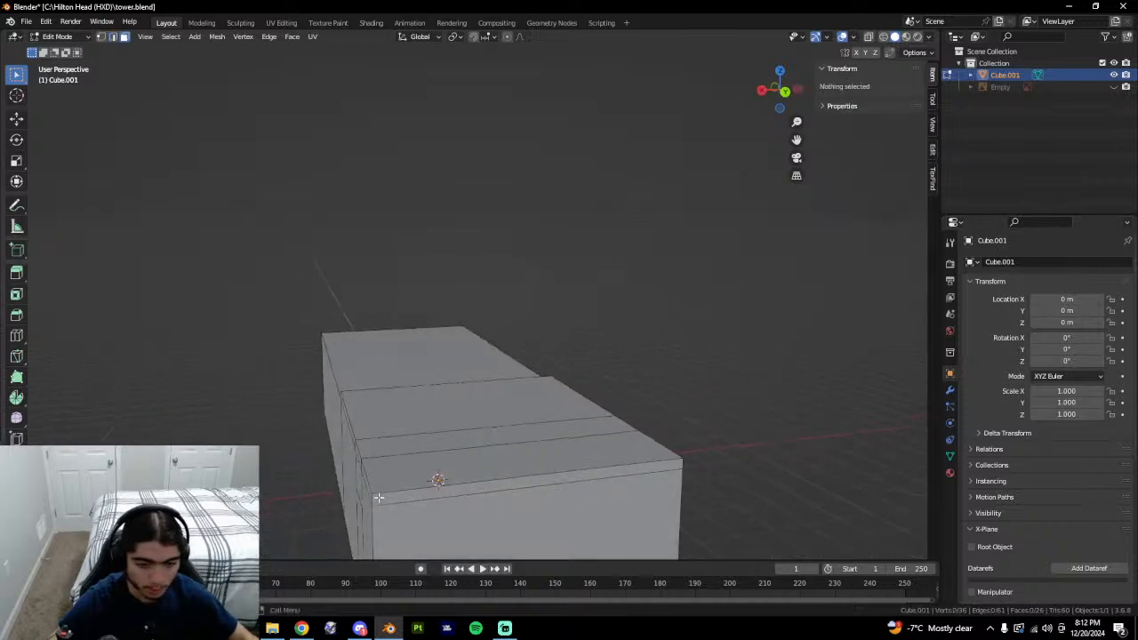
pyautogui.moveTo(372, 500); pyautogui.dragTo(393, 477, button='middle')
pyautogui.keyDown('shift'); pyautogui.click(360, 459); pyautogui.keyUp('shift')
pyautogui.keyDown('shift'); pyautogui.click(380, 469); pyautogui.keyUp('shift')
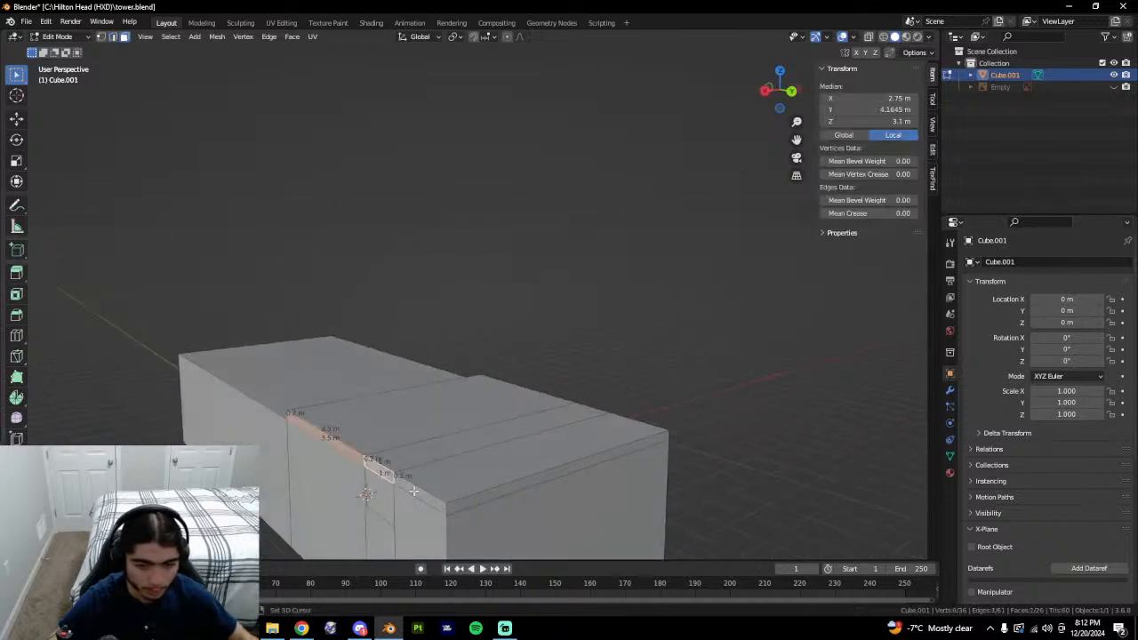
pyautogui.keyDown('shift'); pyautogui.click(419, 491); pyautogui.keyUp('shift')
pyautogui.keyDown('shift'); pyautogui.click(465, 503); pyautogui.keyUp('shift')
pyautogui.moveTo(578, 503); pyautogui.dragTo(488, 506, button='middle')
pyautogui.keyDown('shift'); pyautogui.click(537, 527); pyautogui.keyUp('shift')
pyautogui.hotkey('ctrl', 'z')
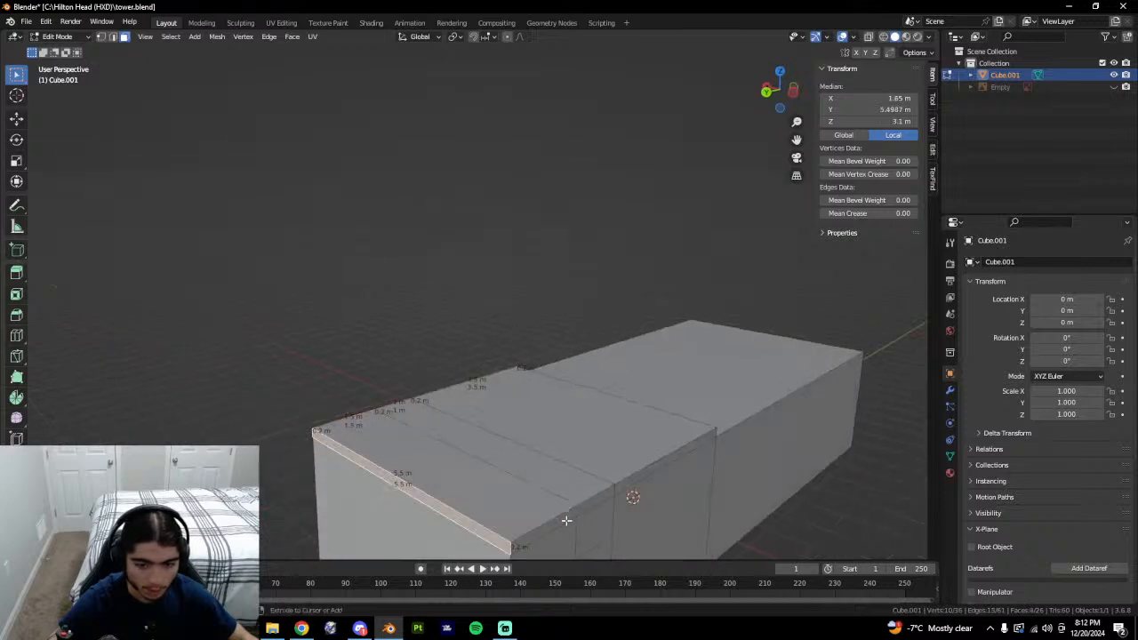
# Extrude the top strip face out 0.5 m.
pyautogui.keyDown('shift'); pyautogui.click(572, 513); pyautogui.keyUp('shift')
pyautogui.keyDown('shift'); pyautogui.click(596, 499); pyautogui.keyUp('shift')
pyautogui.keyDown('shift'); pyautogui.click(620, 488); pyautogui.keyUp('shift')
pyautogui.moveTo(617, 490); pyautogui.dragTo(628, 523, button='middle')
pyautogui.moveTo(529, 467); pyautogui.dragTo(640, 436, button='middle')
pyautogui.click(543, 443)
pyautogui.hotkey('ctrl', 'z')
pyautogui.keyDown('shift'); pyautogui.click(553, 435); pyautogui.keyUp('shift')
pyautogui.write('e.5')
pyautogui.press('Return')
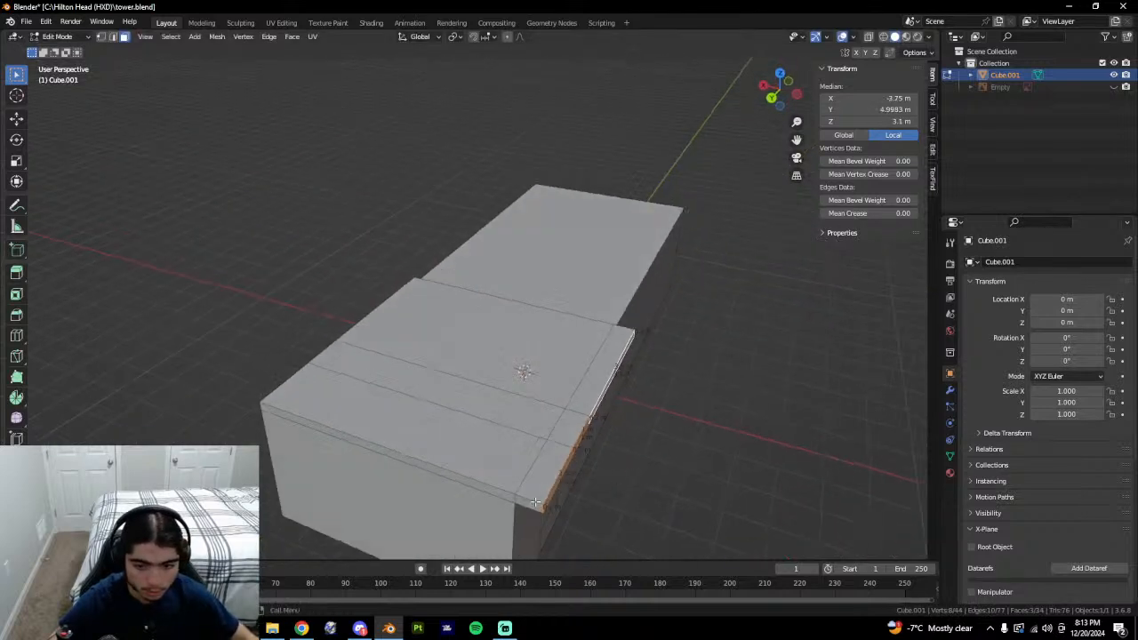
# Push the three thin side strips on the other side out 0.5 m.
pyautogui.click(530, 505)
pyautogui.moveTo(476, 488); pyautogui.dragTo(566, 464, button='middle')
pyautogui.click(349, 486)
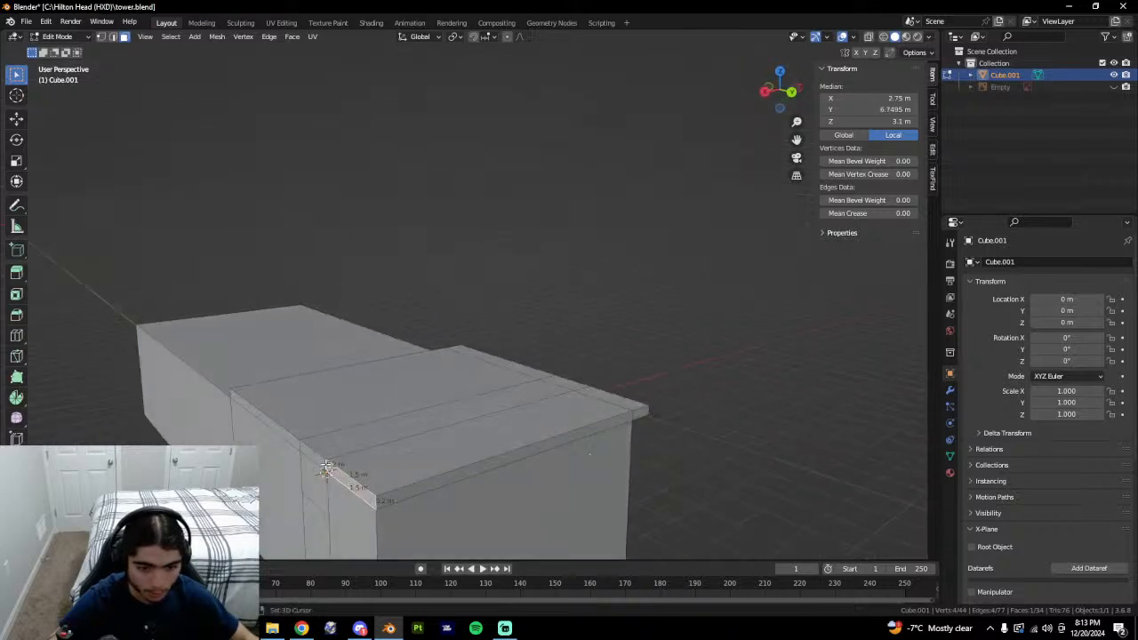
pyautogui.keyDown('shift'); pyautogui.click(317, 461); pyautogui.keyUp('shift')
pyautogui.keyDown('shift'); pyautogui.click(292, 443); pyautogui.keyUp('shift')
pyautogui.write('e.5')
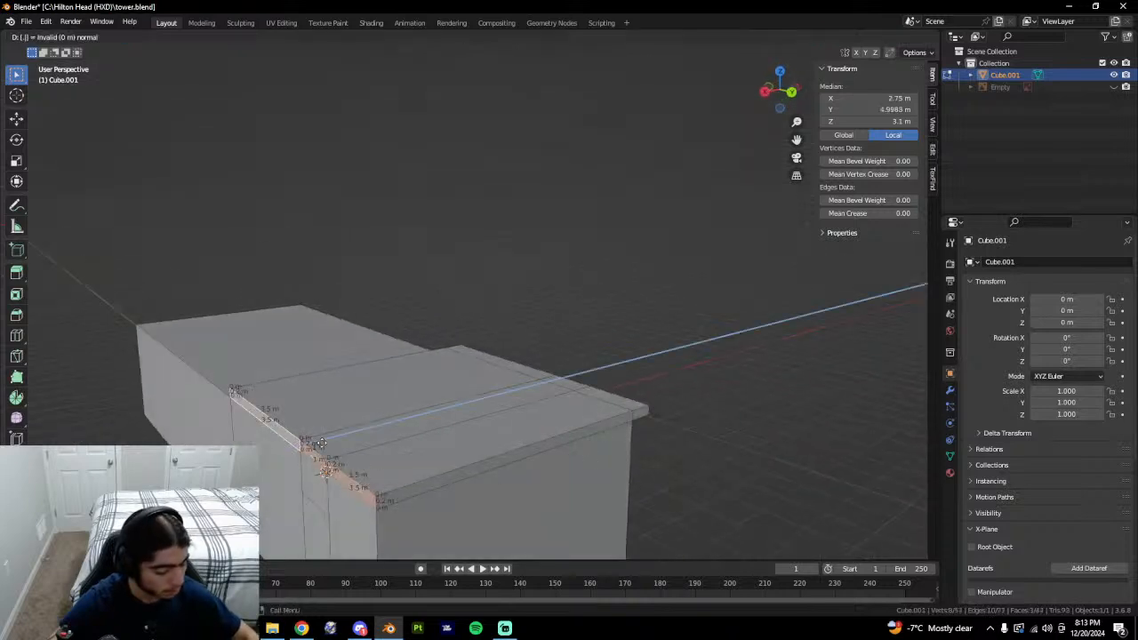
pyautogui.press('Return')
# Extrude the long front strip and right end face out 0.5 m.
pyautogui.click(368, 507)
pyautogui.keyDown('shift'); pyautogui.click(399, 489); pyautogui.keyUp('shift')
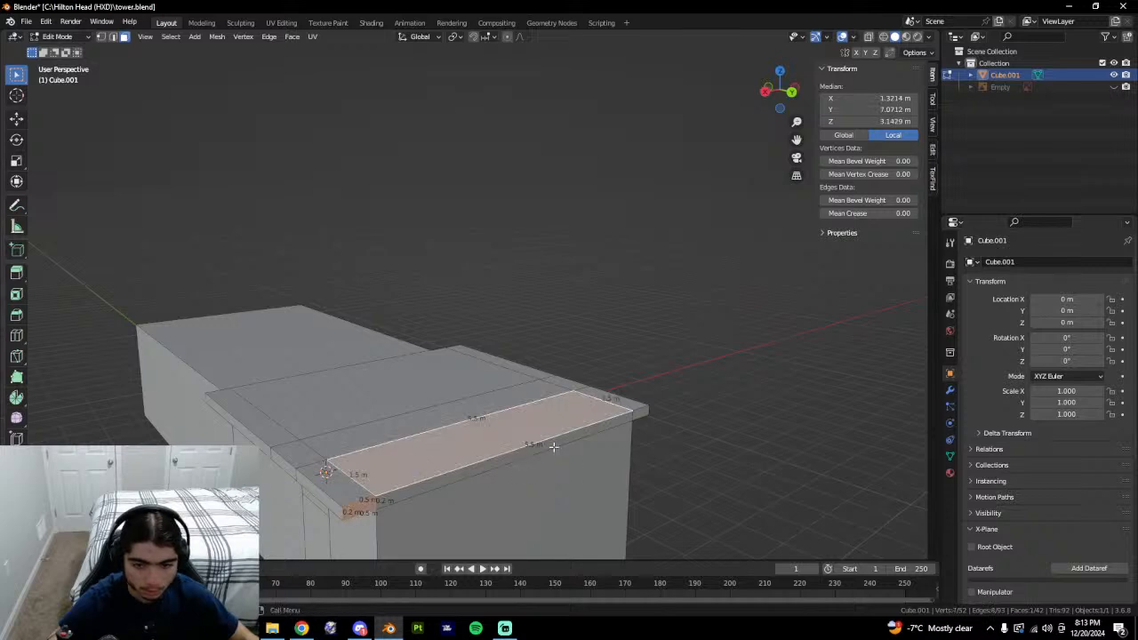
pyautogui.hotkey('ctrl', 'z')
pyautogui.keyDown('shift'); pyautogui.click(556, 445); pyautogui.keyUp('shift')
pyautogui.keyDown('shift'); pyautogui.click(640, 412); pyautogui.keyUp('shift')
pyautogui.press('e')
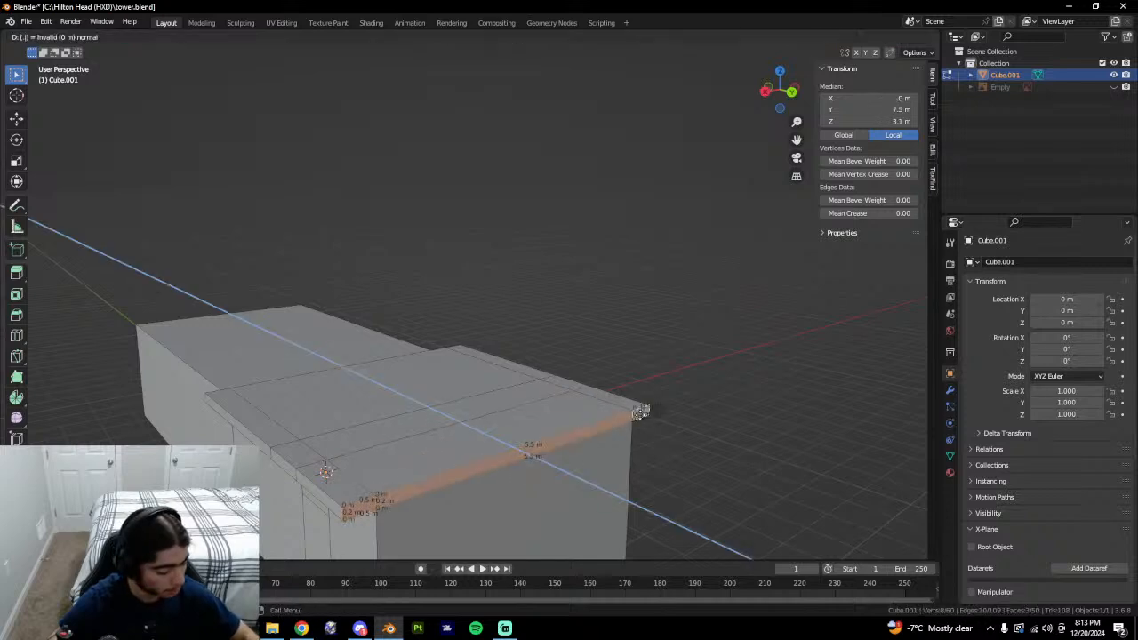
pyautogui.press('Escape')
pyautogui.press('e')
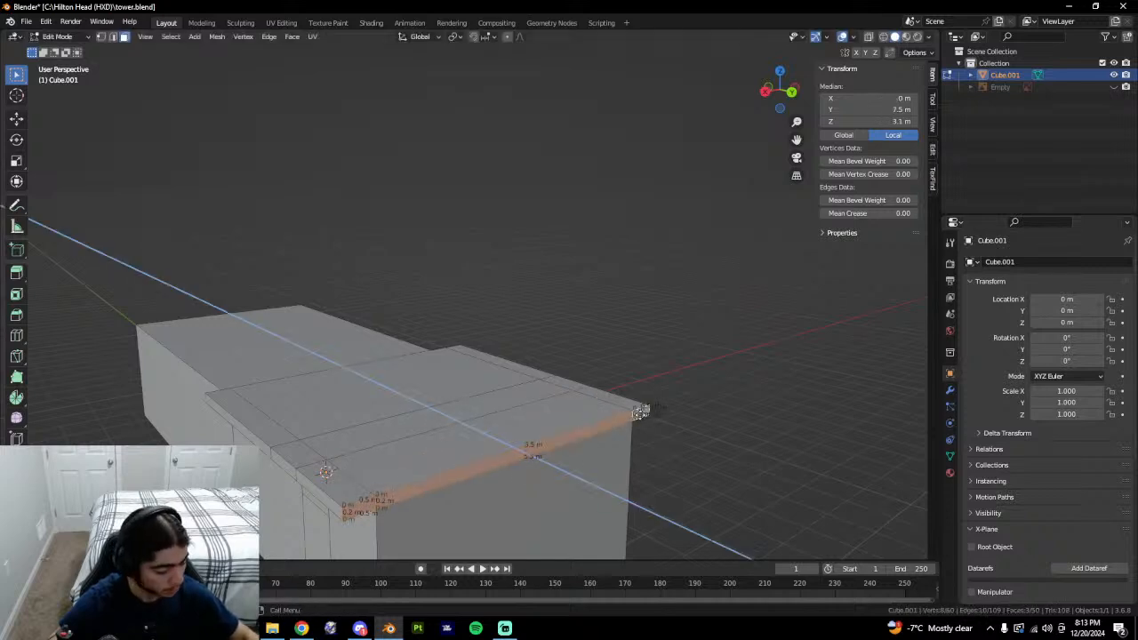
pyautogui.write('.5')
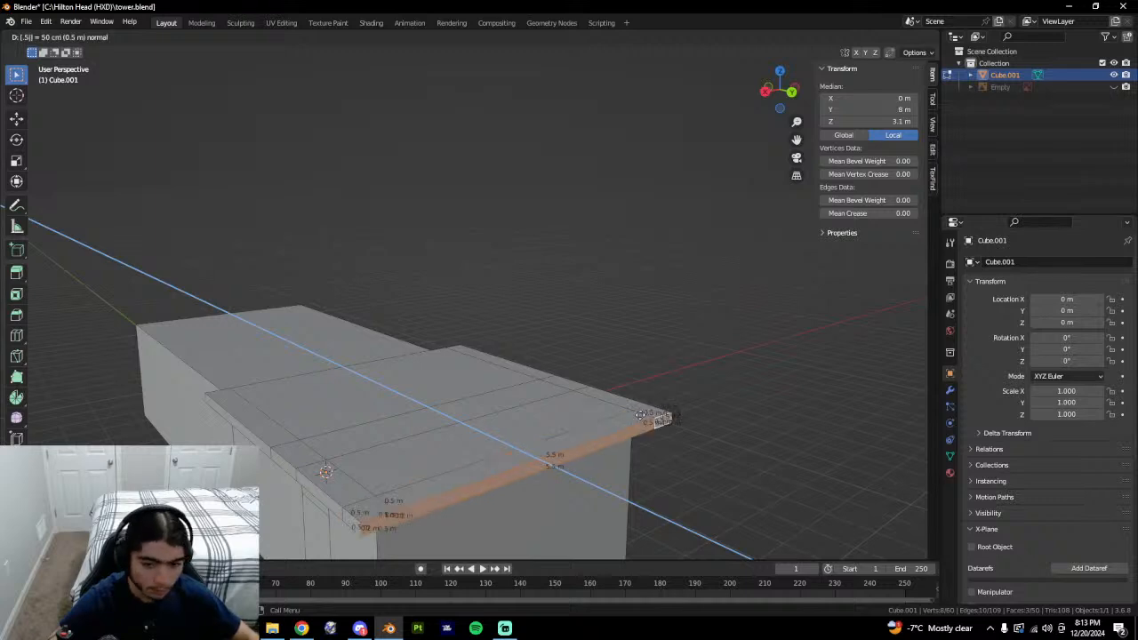
pyautogui.press('Return')
# Leave edit mode and orbit the building to review the new overhang.
pyautogui.moveTo(619, 476); pyautogui.dragTo(681, 457, button='middle')
pyautogui.scroll(-2, 559, 447)
pyautogui.press('Tab')
pyautogui.press('Tab')
pyautogui.moveTo(597, 445); pyautogui.dragTo(539, 503, button='middle')
pyautogui.click(525, 429)
pyautogui.press('2')
pyautogui.scroll(2, 548, 338)
# Select the large roof face and the surrounding overhang faces.
pyautogui.keyDown('shift'); pyautogui.click(482, 510); pyautogui.keyUp('shift')
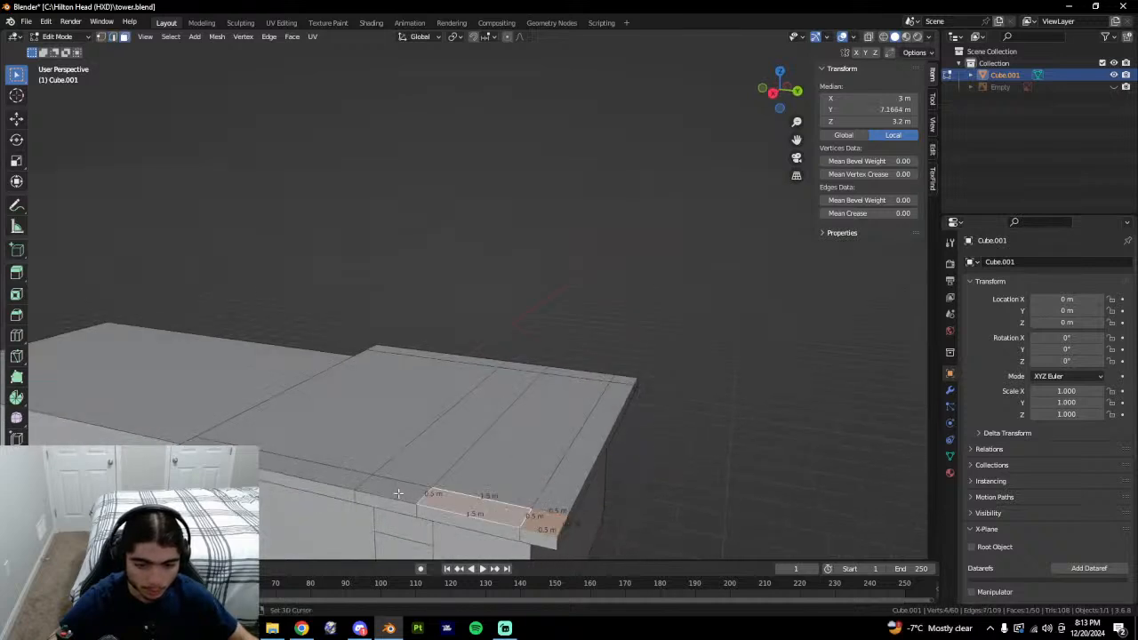
pyautogui.keyDown('shift'); pyautogui.click(395, 492); pyautogui.keyUp('shift')
pyautogui.keyDown('shift'); pyautogui.click(351, 438); pyautogui.keyUp('shift')
pyautogui.keyDown('shift'); pyautogui.click(350, 439); pyautogui.keyUp('shift')
pyautogui.keyDown('shift'); pyautogui.click(346, 475); pyautogui.keyUp('shift')
pyautogui.keyDown('shift'); pyautogui.click(370, 439); pyautogui.keyUp('shift')
pyautogui.keyDown('shift'); pyautogui.click(455, 446); pyautogui.keyUp('shift')
pyautogui.keyDown('shift'); pyautogui.click(501, 455); pyautogui.keyUp('shift')
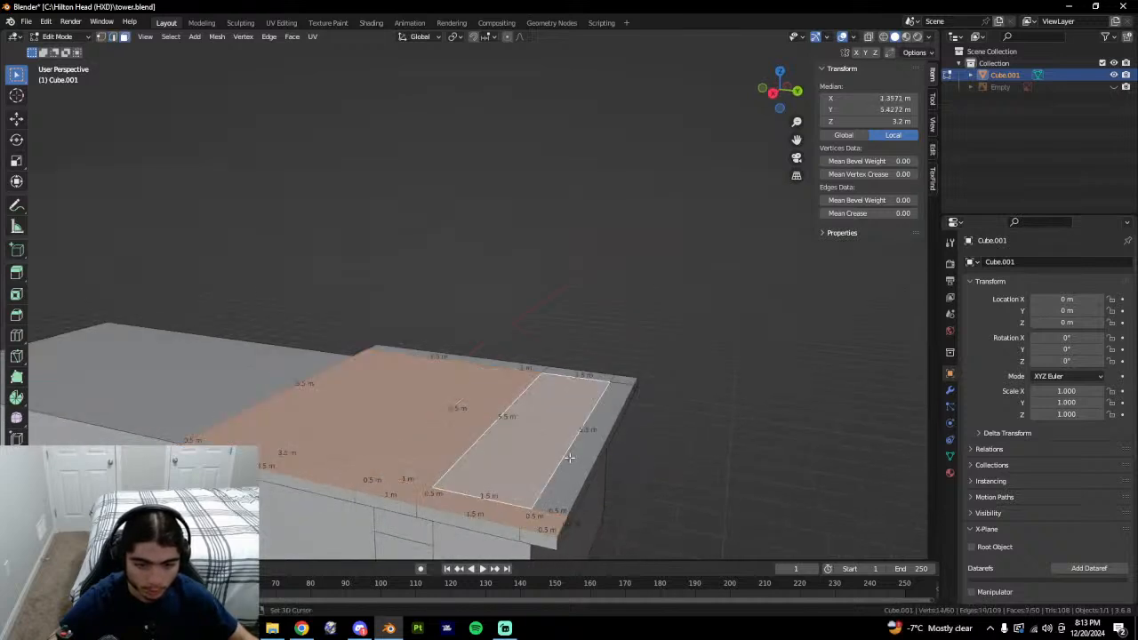
pyautogui.keyDown('shift'); pyautogui.click(599, 402); pyautogui.keyUp('shift')
pyautogui.keyDown('shift'); pyautogui.click(620, 380); pyautogui.keyUp('shift')
pyautogui.keyDown('shift'); pyautogui.click(584, 377); pyautogui.keyUp('shift')
# Add the 1 m and 3.5 m edge faces and extrude the roof up 0.8 m.
pyautogui.moveTo(584, 374); pyautogui.dragTo(512, 386, button='middle')
pyautogui.keyDown('shift'); pyautogui.click(570, 367); pyautogui.keyUp('shift')
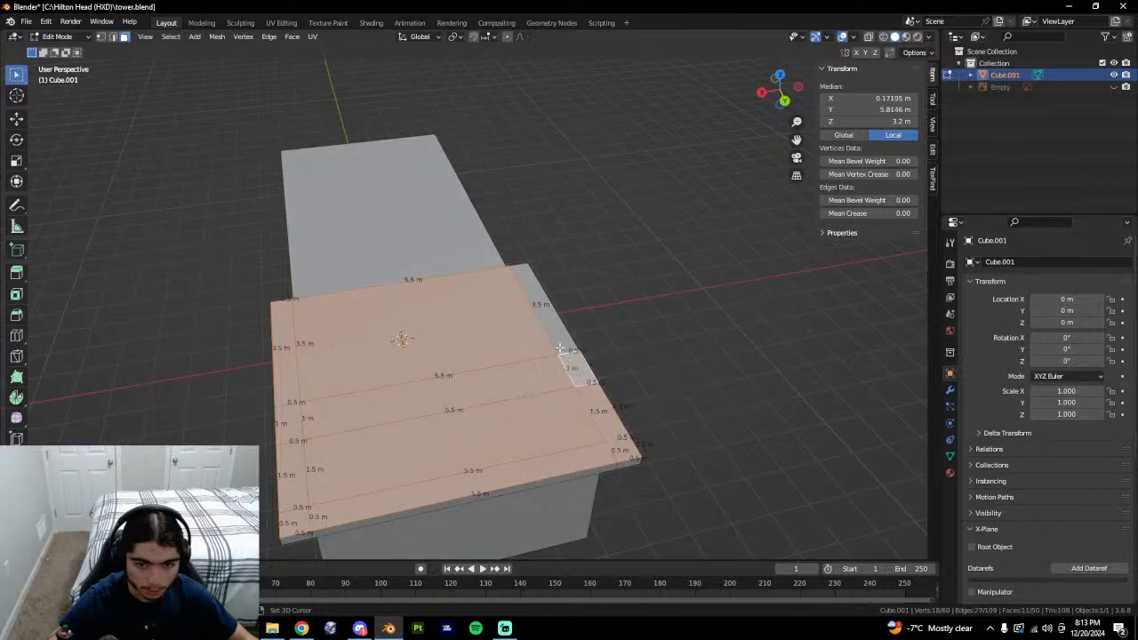
pyautogui.keyDown('shift'); pyautogui.click(555, 343); pyautogui.keyUp('shift')
pyautogui.write('e0.8')
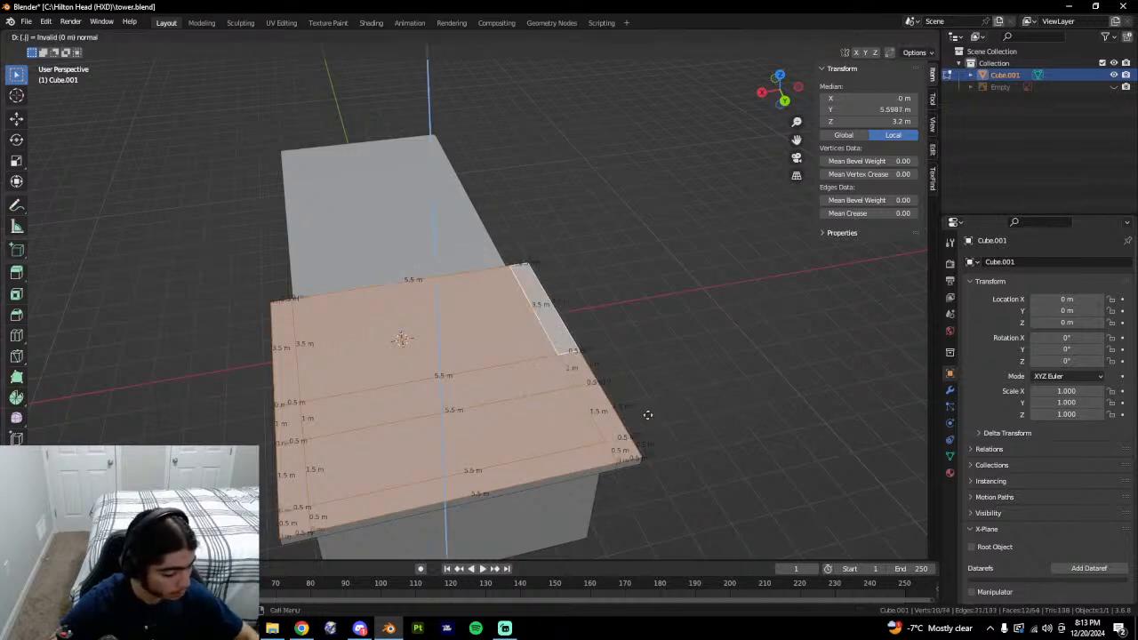
pyautogui.press('Return')
pyautogui.moveTo(648, 413); pyautogui.dragTo(440, 494, button='middle')
# Select the raised roof's corner, front and top faces plus the border strips.
pyautogui.press('2')
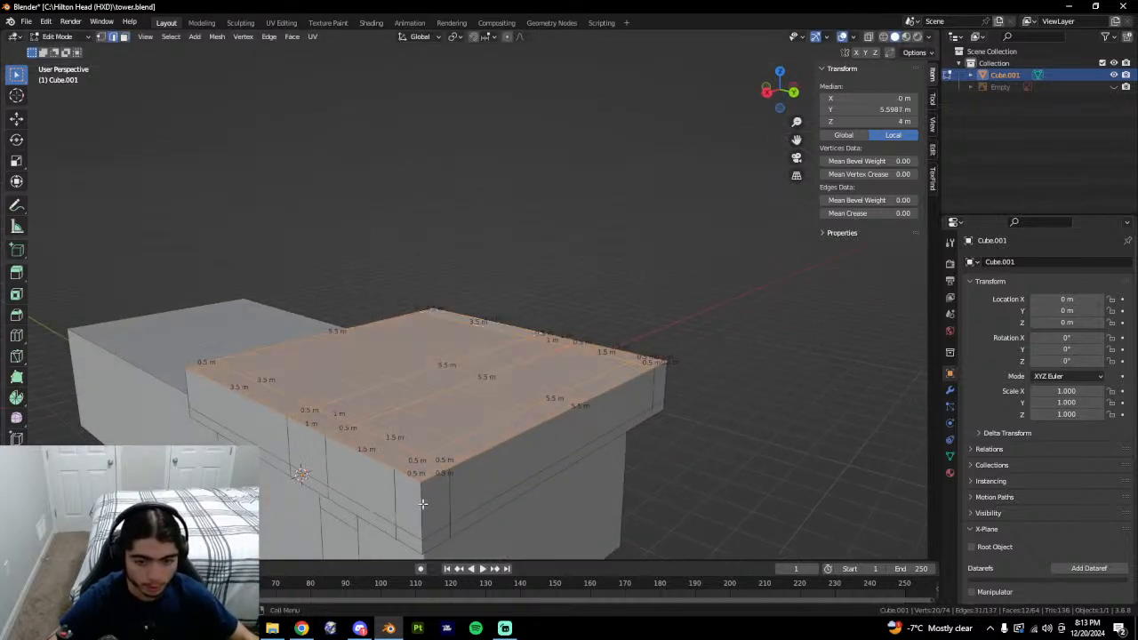
pyautogui.click(425, 532)
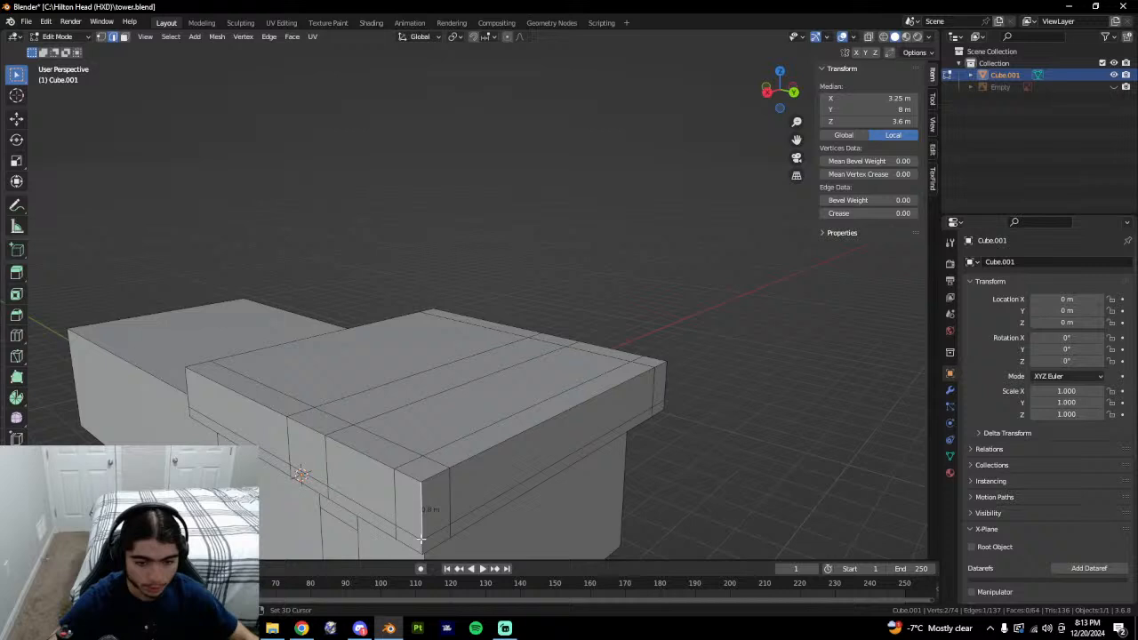
pyautogui.click(437, 460)
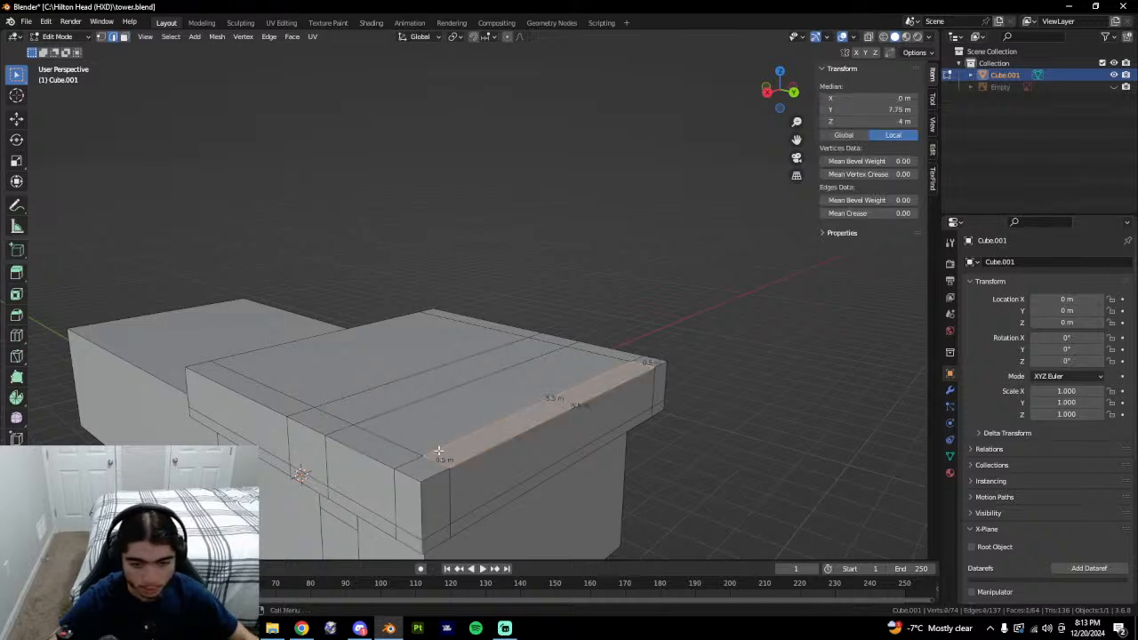
pyautogui.press('3')
pyautogui.click(421, 470)
pyautogui.keyDown('shift'); pyautogui.click(393, 454); pyautogui.keyUp('shift')
pyautogui.keyDown('shift'); pyautogui.click(472, 450); pyautogui.keyUp('shift')
pyautogui.keyDown('shift'); pyautogui.click(431, 427); pyautogui.keyUp('shift')
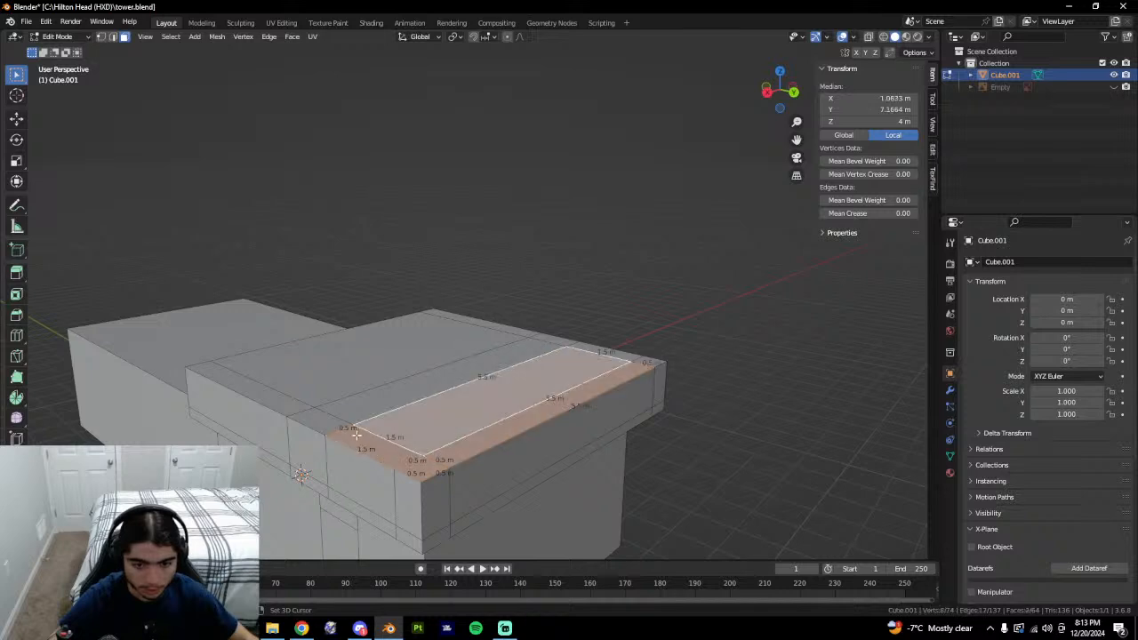
pyautogui.keyDown('shift'); pyautogui.click(347, 430); pyautogui.keyUp('shift')
pyautogui.keyDown('shift'); pyautogui.click(339, 424); pyautogui.keyUp('shift')
pyautogui.keyDown('shift'); pyautogui.click(407, 456); pyautogui.keyUp('shift')
pyautogui.keyDown('shift'); pyautogui.click(405, 410); pyautogui.keyUp('shift')
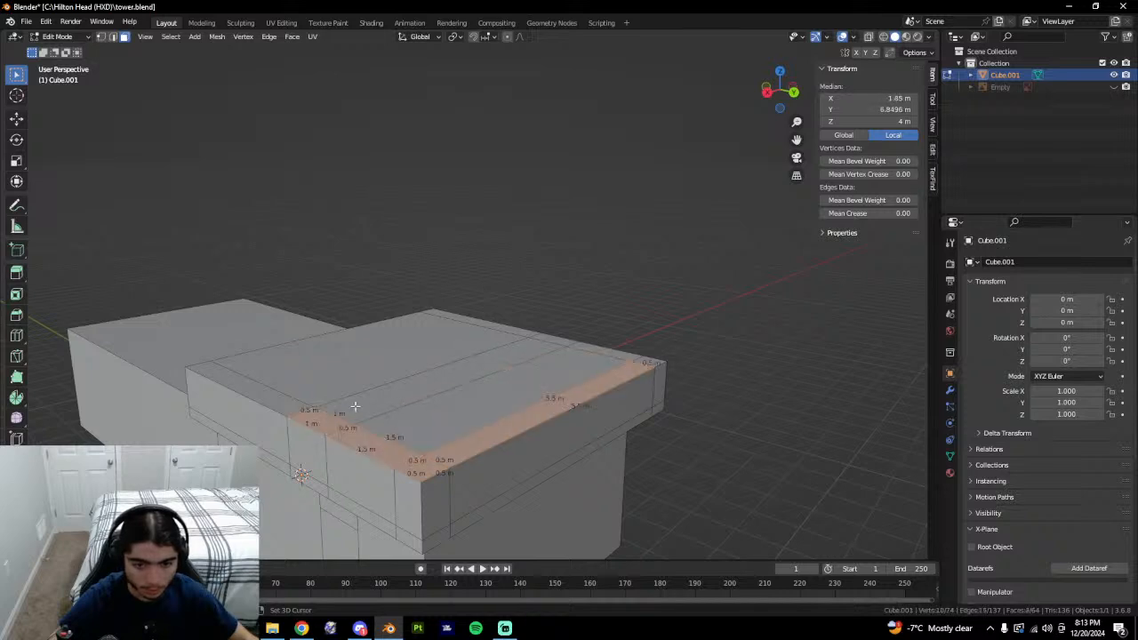
# Add the right-side strips and inset the roof top by 0.279 m.
pyautogui.keyDown('shift'); pyautogui.click(356, 407); pyautogui.keyUp('shift')
pyautogui.keyDown('shift'); pyautogui.click(379, 379); pyautogui.keyUp('shift')
pyautogui.keyDown('shift'); pyautogui.click(289, 411); pyautogui.keyUp('shift')
pyautogui.moveTo(289, 410); pyautogui.dragTo(185, 431, button='middle')
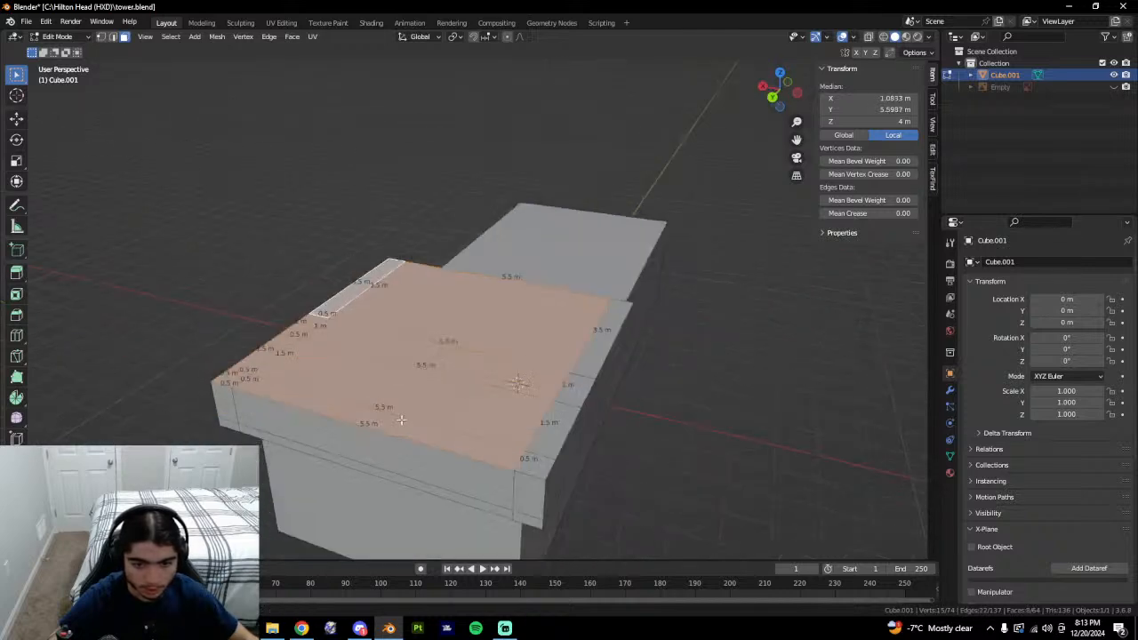
pyautogui.keyDown('shift'); pyautogui.click(590, 361); pyautogui.keyUp('shift')
pyautogui.keyDown('shift'); pyautogui.click(577, 390); pyautogui.keyUp('shift')
pyautogui.keyDown('shift'); pyautogui.click(548, 430); pyautogui.keyUp('shift')
pyautogui.keyDown('shift'); pyautogui.click(536, 465); pyautogui.keyUp('shift')
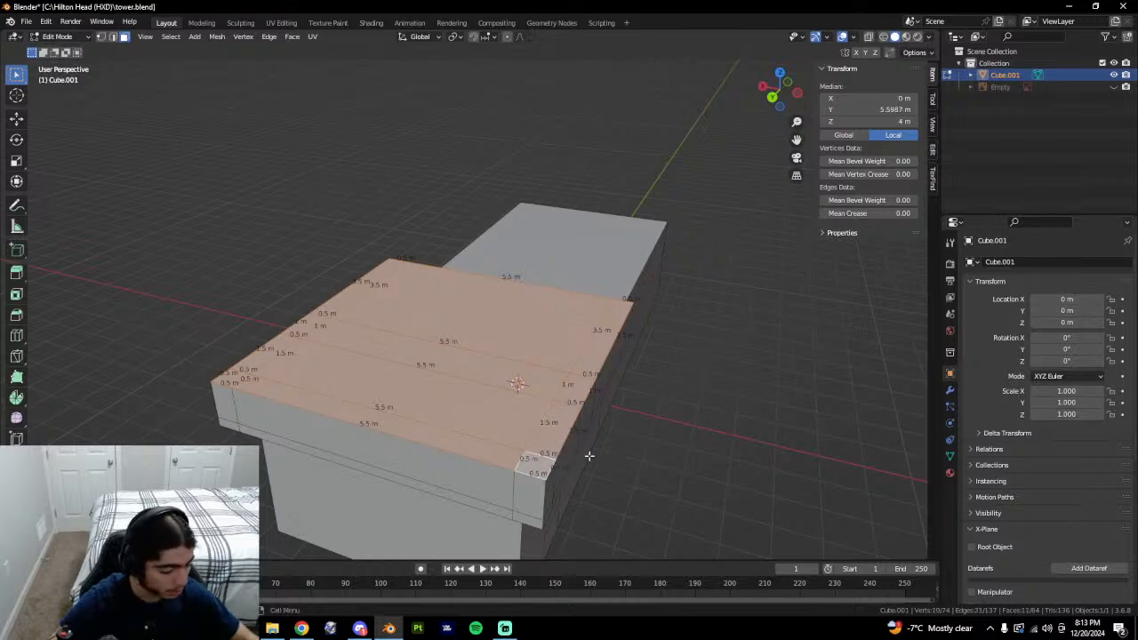
pyautogui.press('i')
pyautogui.click(594, 436)
pyautogui.moveTo(594, 436); pyautogui.dragTo(568, 441, button='middle')
# Add a centred loop cut across the roof's inset faces, isolating them temporarily.
pyautogui.hotkey('ctrl', 'r')
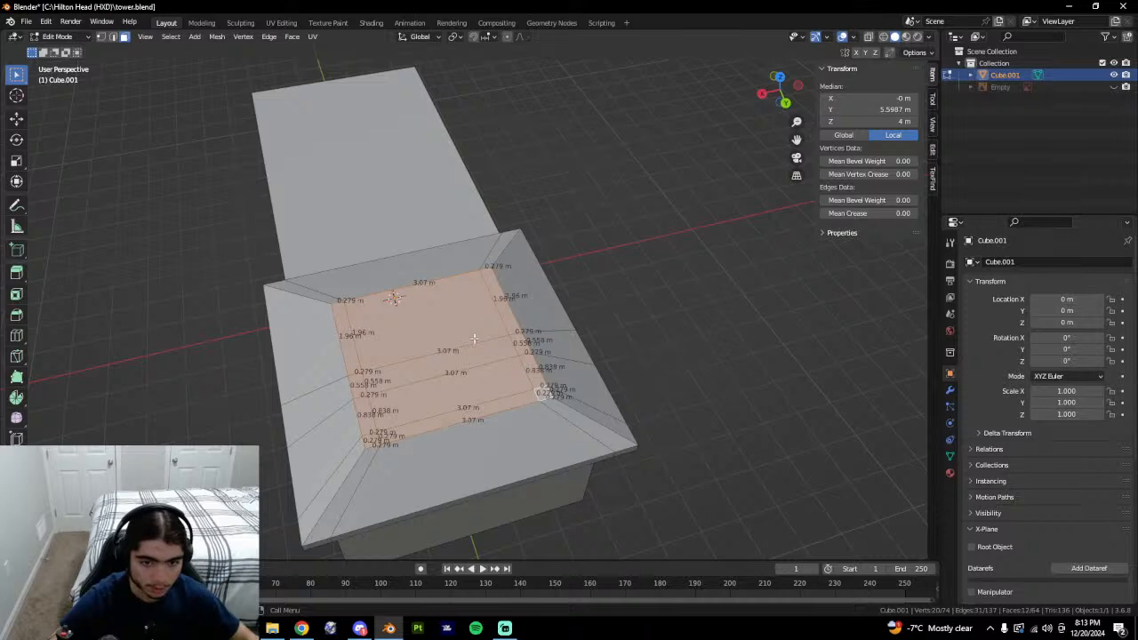
pyautogui.hotkey('shift', 'h')
pyautogui.hotkey('ctrl', 'r')
pyautogui.click(430, 293)
pyautogui.rightClick(430, 292)
pyautogui.hotkey('alt', 'h')
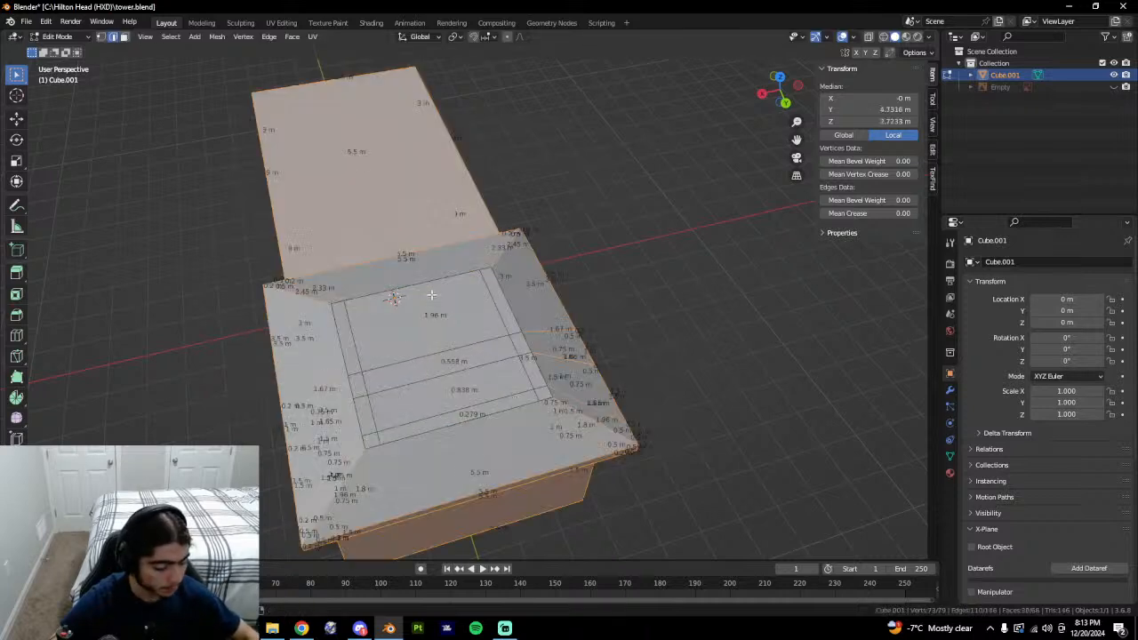
# Move the left inner edge vertices along X, then merge the whole roof by distance.
pyautogui.press('1')
pyautogui.click(341, 307)
pyautogui.keyDown('ctrl'); pyautogui.click(369, 446); pyautogui.keyUp('ctrl')
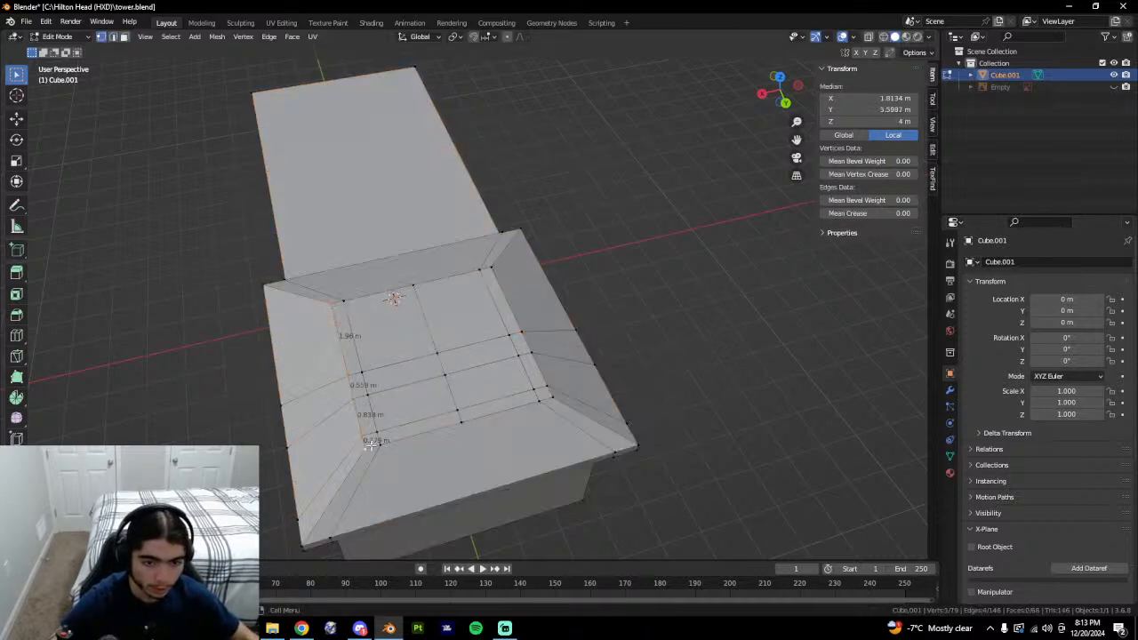
pyautogui.press('g')
pyautogui.press('x')
pyautogui.click(502, 430)
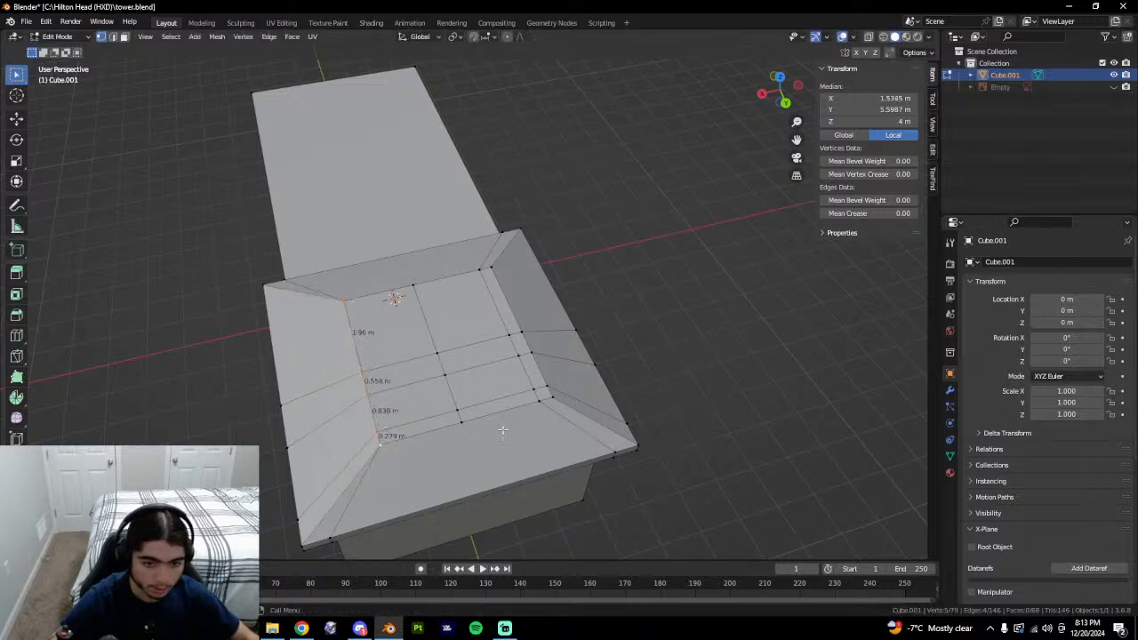
pyautogui.press('a')
pyautogui.press(',')
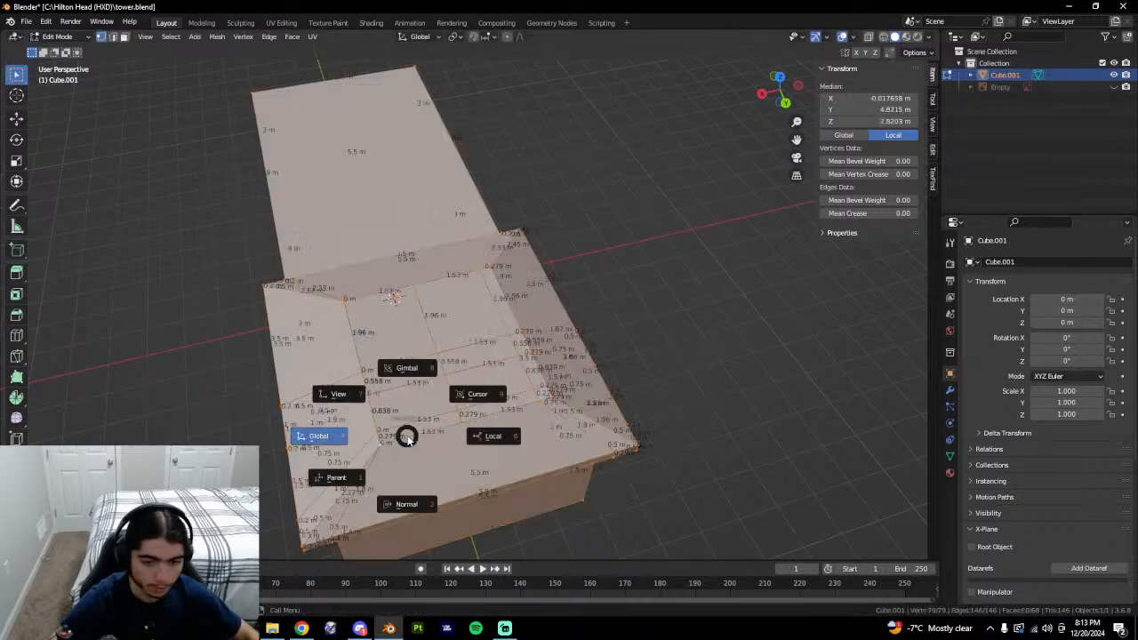
pyautogui.press('Escape')
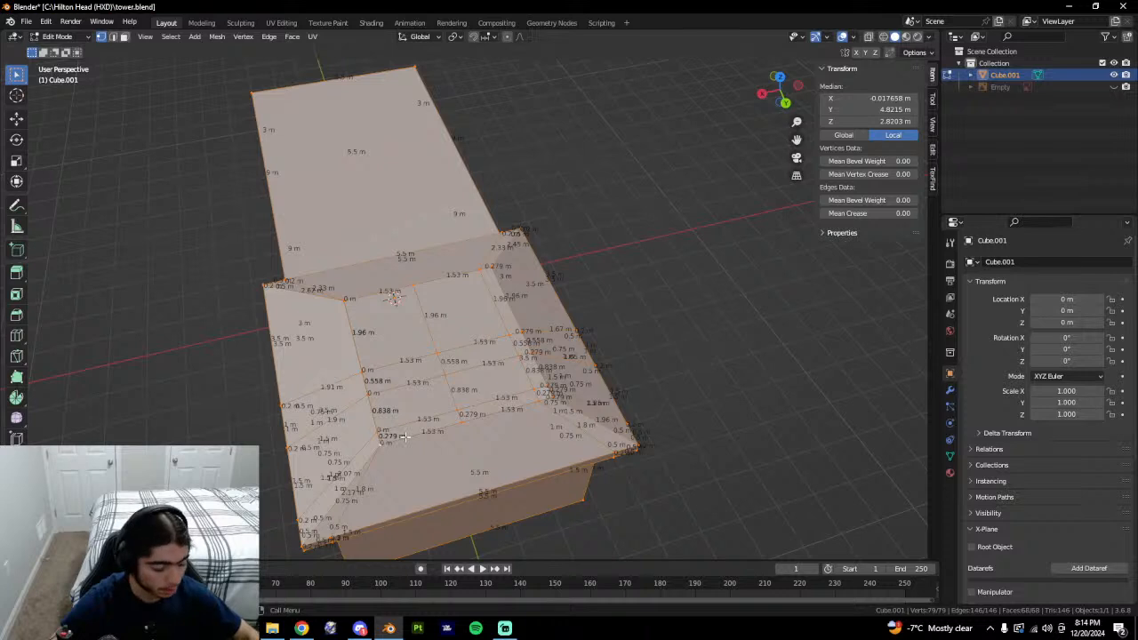
pyautogui.press('m')
pyautogui.click(391, 435)
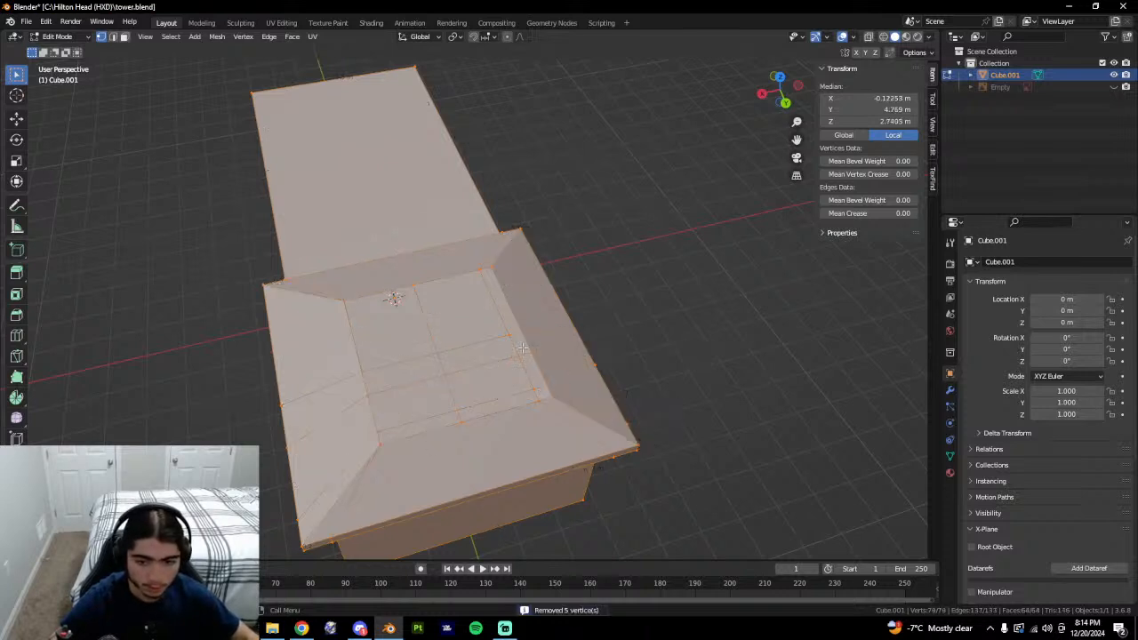
# Select the right inner edge and merge the roof's overlapping vertices by distance.
pyautogui.click(501, 272)
pyautogui.keyDown('ctrl'); pyautogui.click(549, 395); pyautogui.keyUp('ctrl')
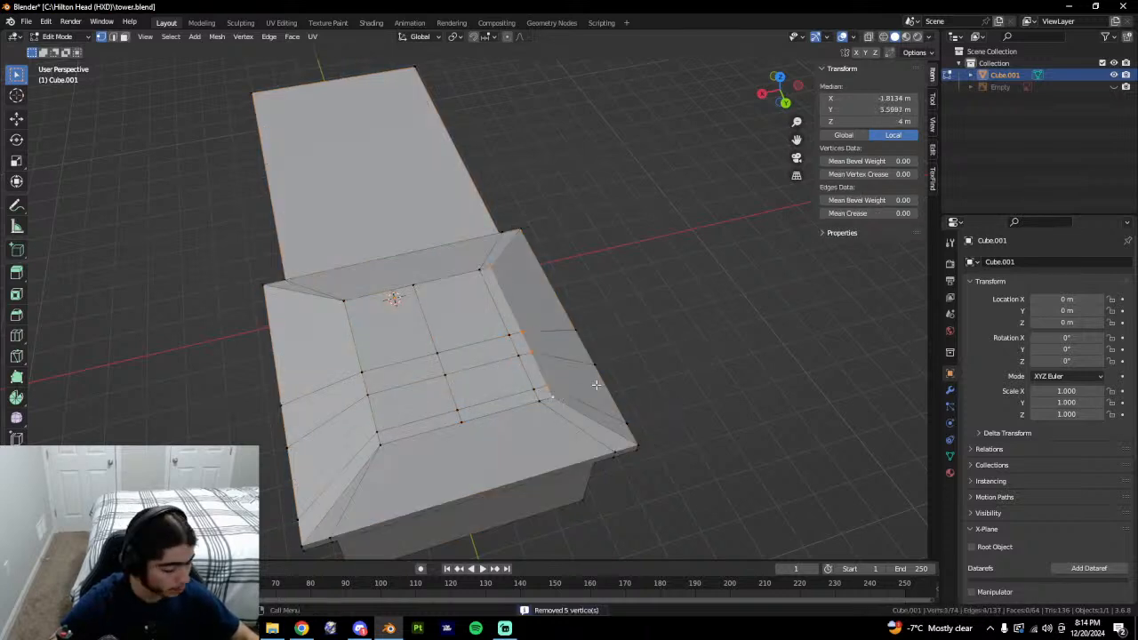
pyautogui.press('a')
pyautogui.press('m')
pyautogui.click(409, 377)
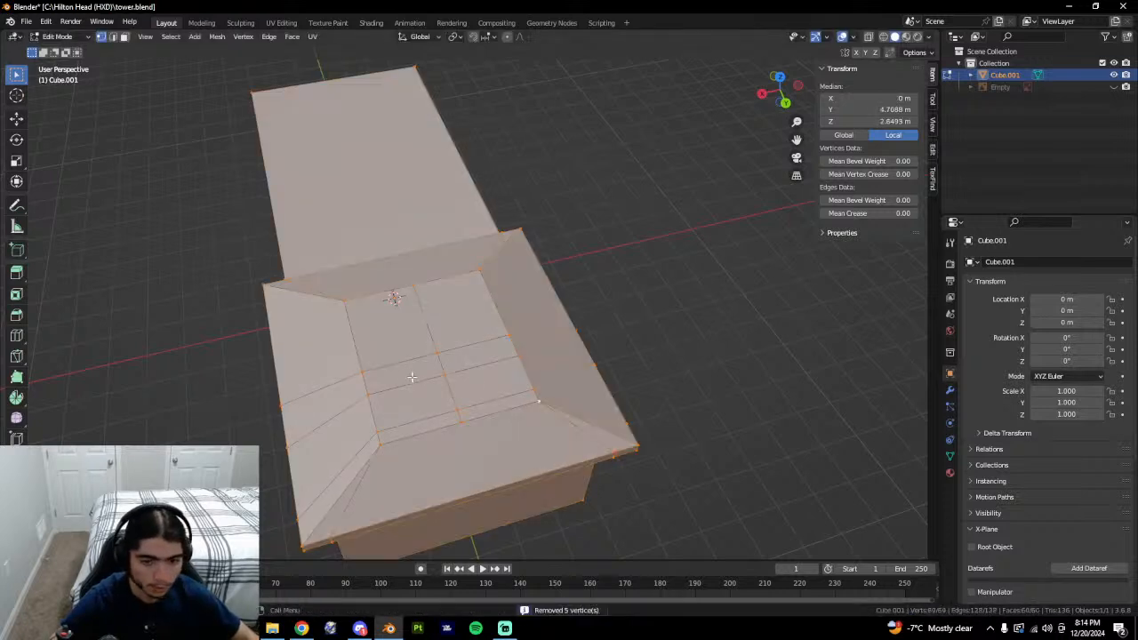
# Slide the left inner edge onto the middle edge and merge by distance.
pyautogui.click(347, 303)
pyautogui.keyDown('ctrl'); pyautogui.click(383, 444); pyautogui.keyUp('ctrl')
pyautogui.press('g')
pyautogui.press('g')
pyautogui.click(787, 407)
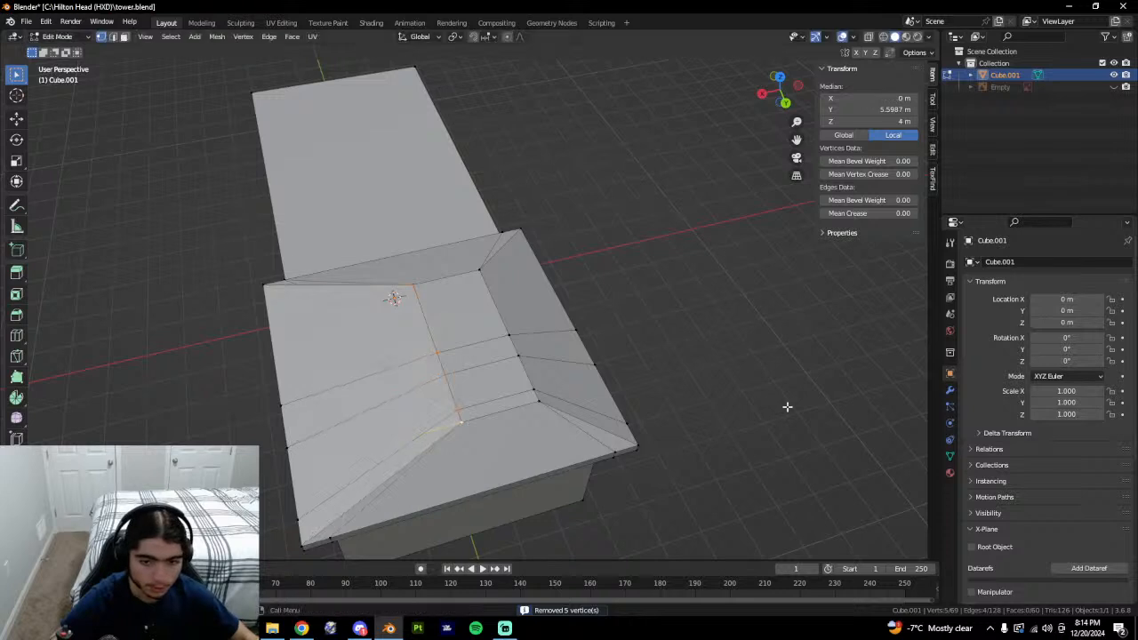
pyautogui.press('a')
pyautogui.press('m')
pyautogui.click(510, 465)
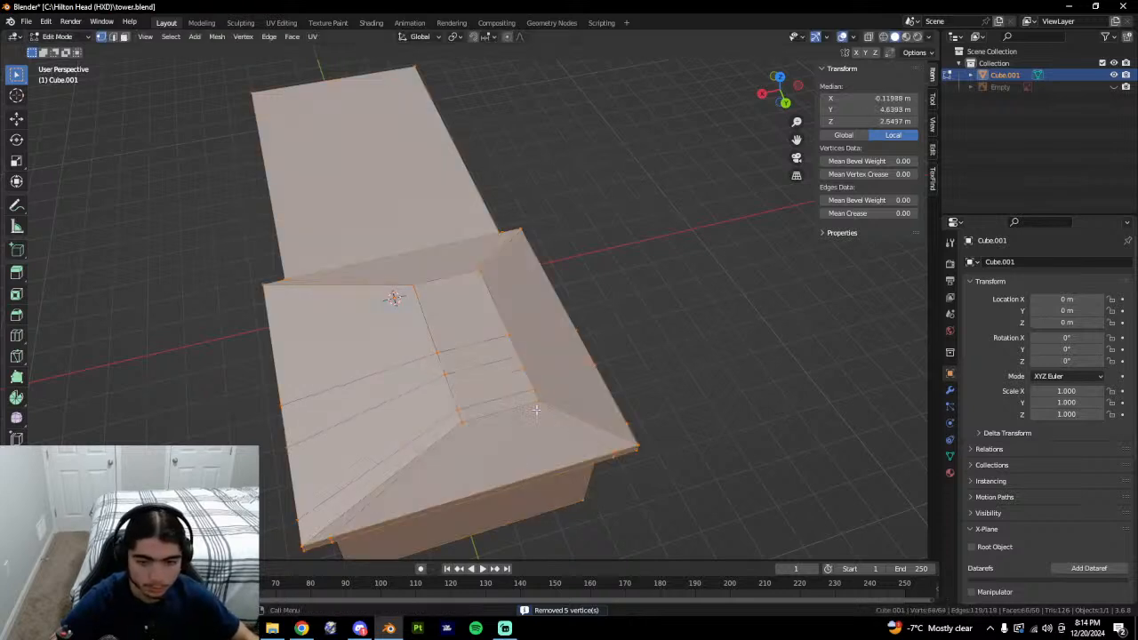
# Slide the right inner edge onto its neighbour and merge by distance.
pyautogui.click(538, 405)
pyautogui.keyDown('ctrl'); pyautogui.click(479, 272); pyautogui.keyUp('ctrl')
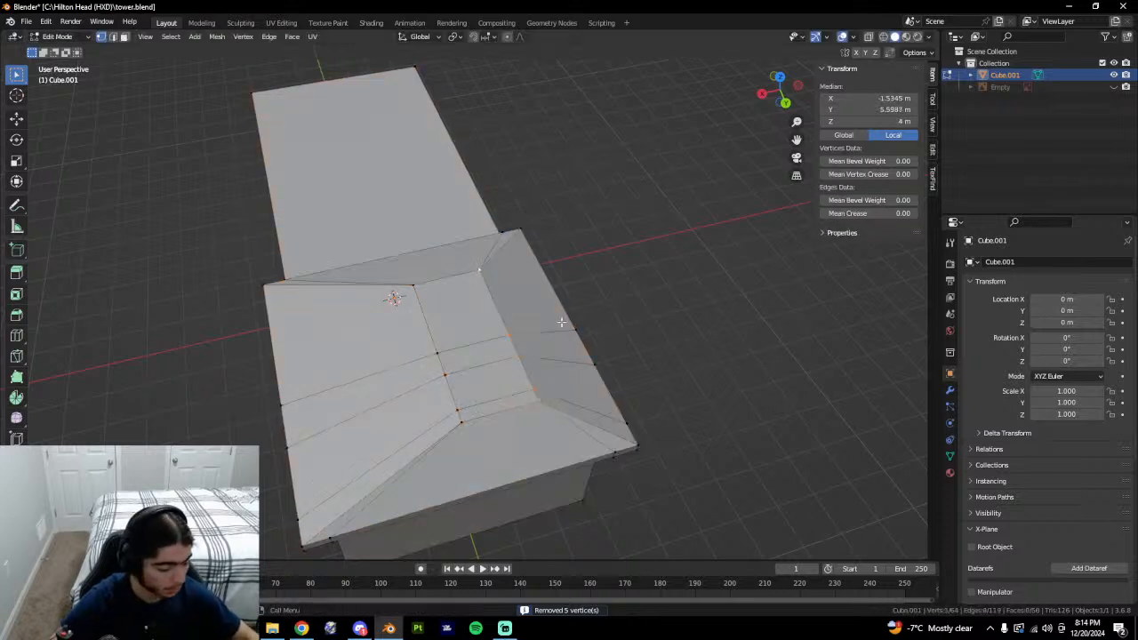
pyautogui.press('g')
pyautogui.press('g')
pyautogui.click(399, 330)
pyautogui.press('a')
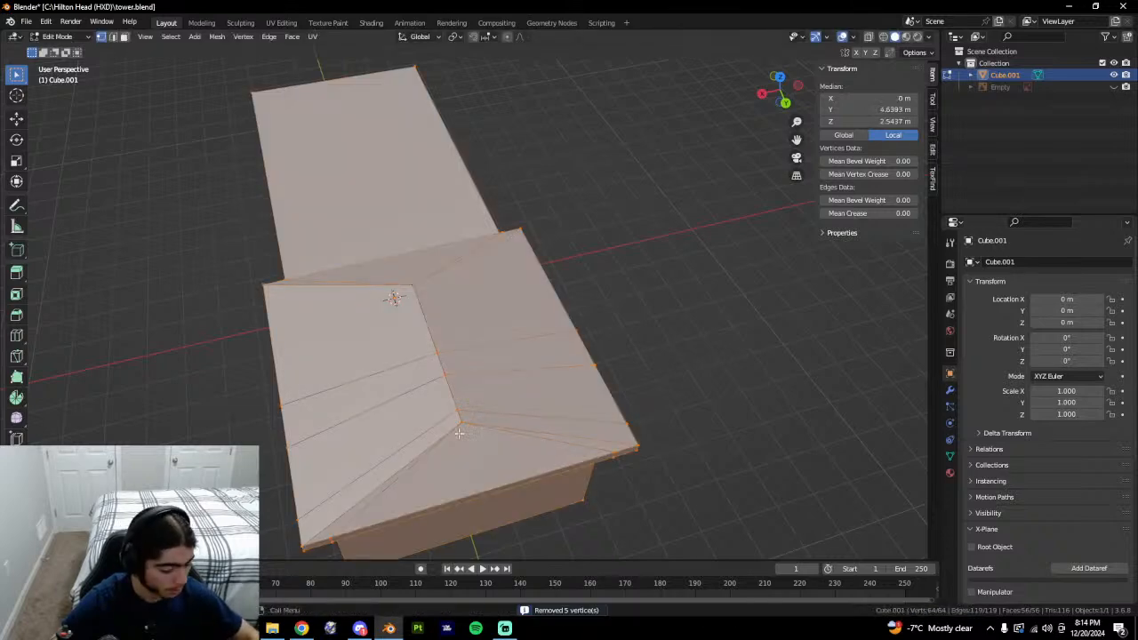
pyautogui.press('m')
pyautogui.click(449, 454)
# Select the three gable roof edges in edge mode.
pyautogui.press('2')
pyautogui.click(418, 462)
pyautogui.keyDown('shift'); pyautogui.click(478, 427); pyautogui.keyUp('shift')
pyautogui.moveTo(479, 427)
pyautogui.mouseDown(button='middle')
pyautogui.moveTo(647, 441)
pyautogui.moveTo(493, 411)
pyautogui.mouseUp(button='middle')
pyautogui.keyDown('shift'); pyautogui.click(422, 435); pyautogui.keyUp('shift')
# Dissolve the selected gable roof edges.
pyautogui.rightClick(493, 412)
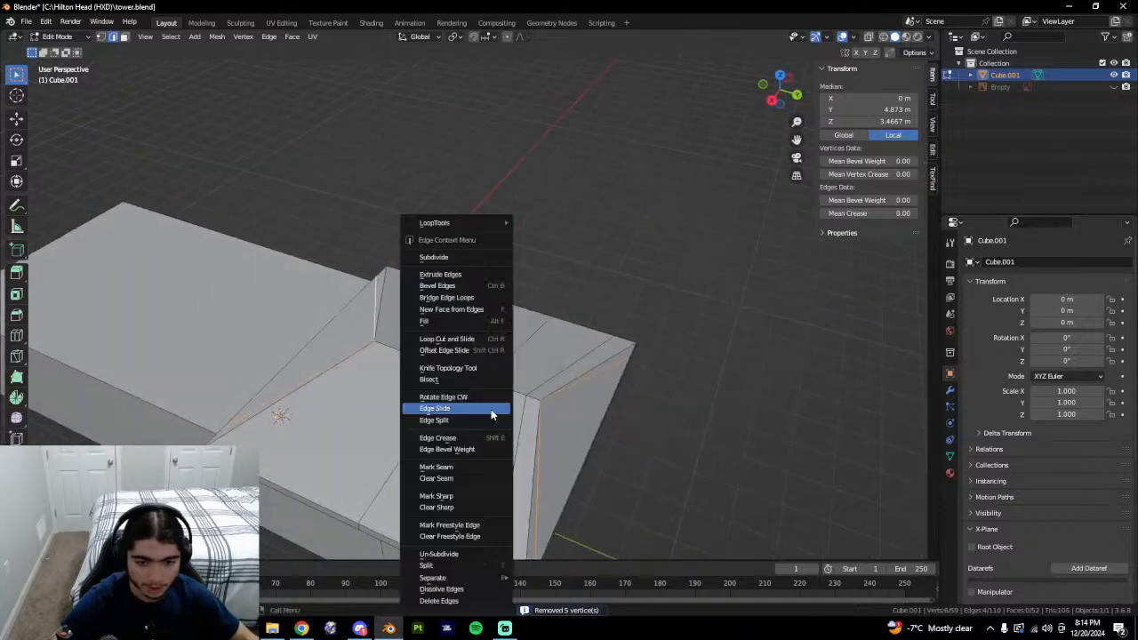
pyautogui.click(449, 593)
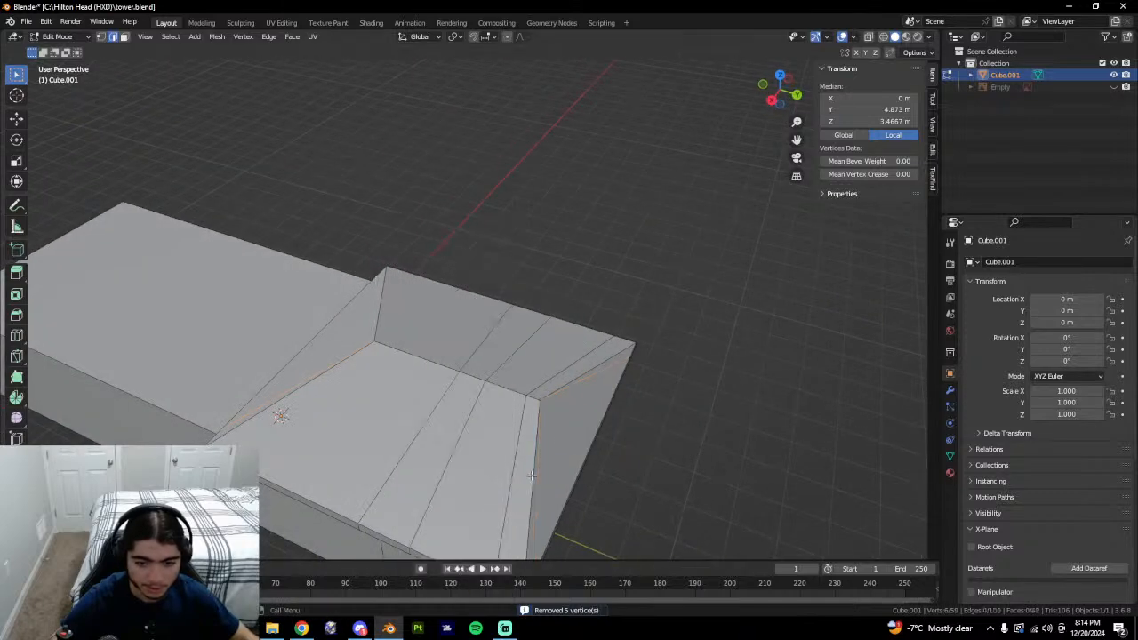
pyautogui.moveTo(531, 476); pyautogui.dragTo(505, 439, button='middle')
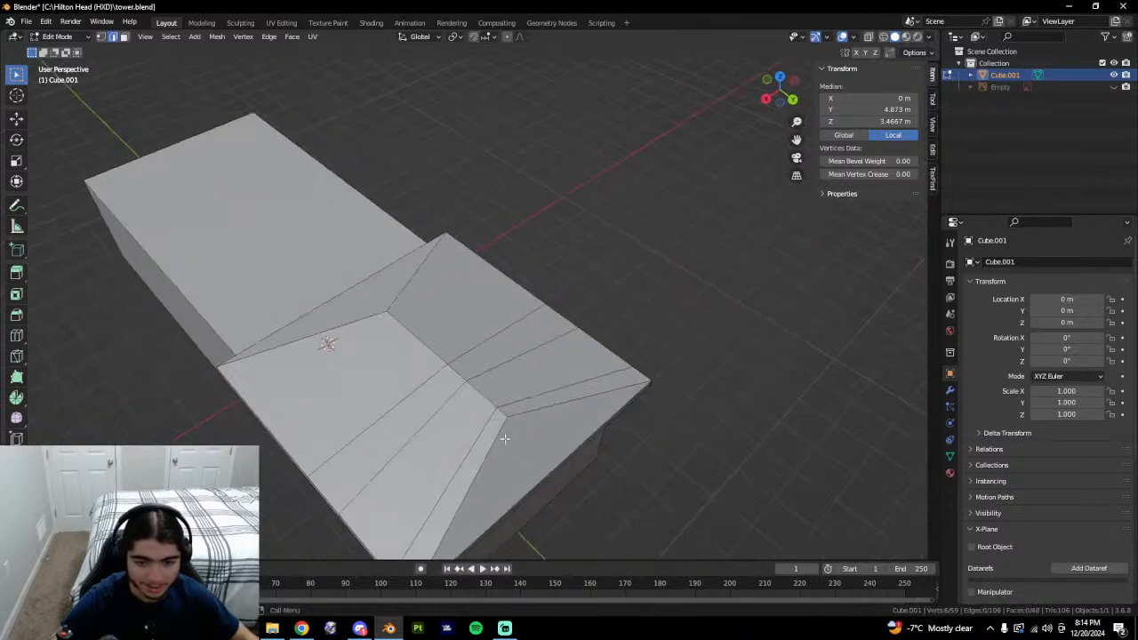
pyautogui.hotkey('alt', 'a')
# Dissolve two more pairs of unneeded edges running across the roof faces.
pyautogui.moveTo(476, 389); pyautogui.dragTo(541, 420, button='middle')
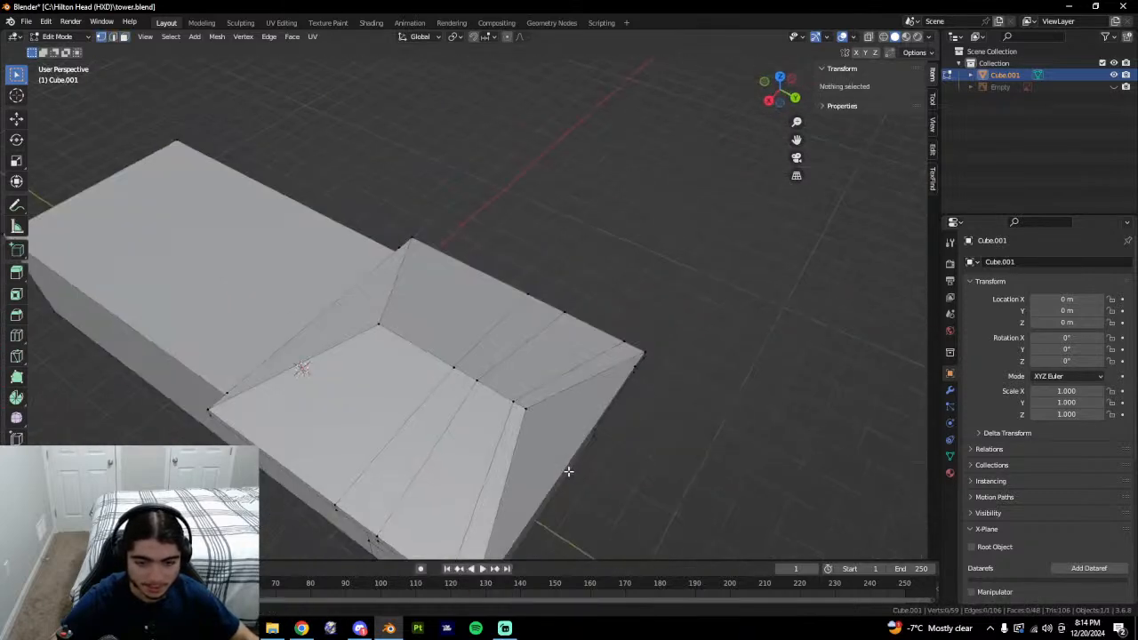
pyautogui.press('2')
pyautogui.click(504, 432)
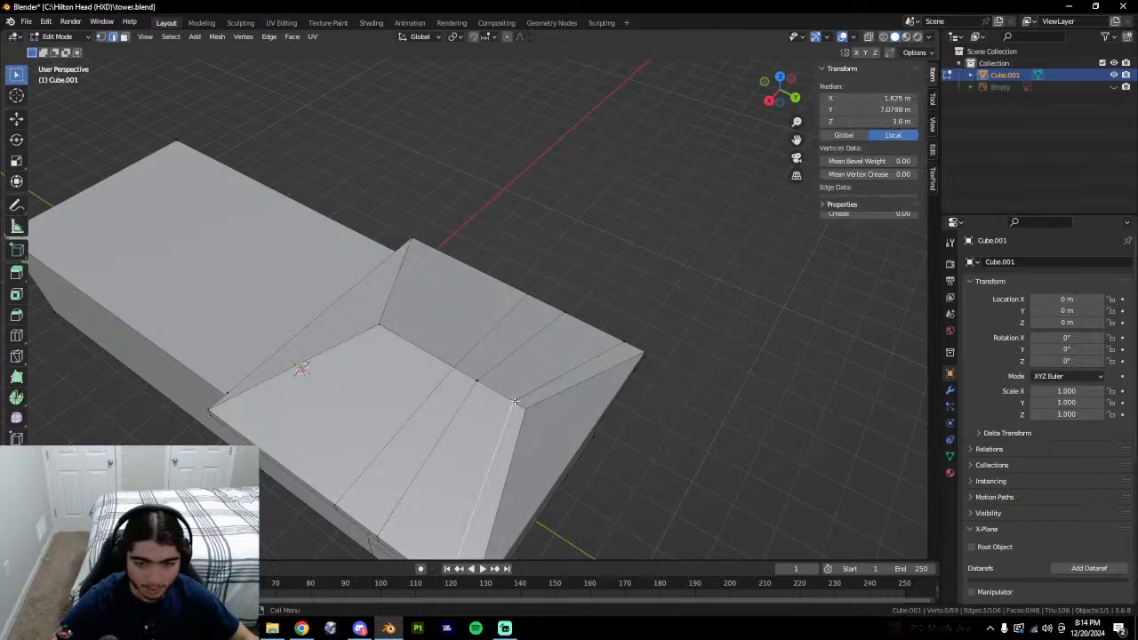
pyautogui.keyDown('shift'); pyautogui.click(557, 388); pyautogui.keyUp('shift')
pyautogui.rightClick(578, 403)
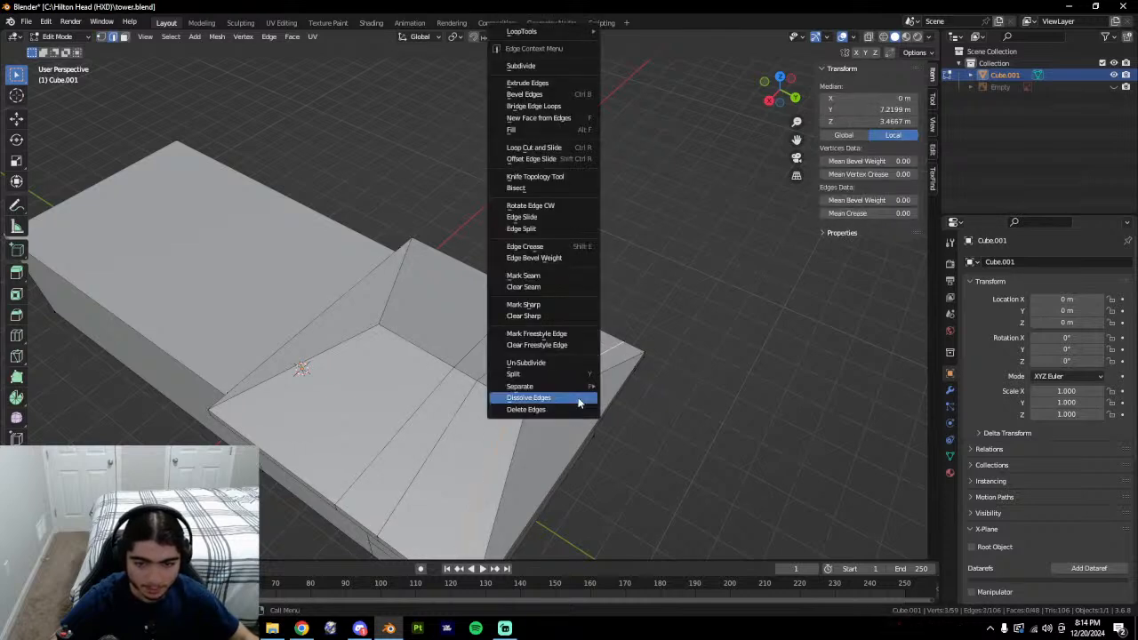
pyautogui.click(578, 403)
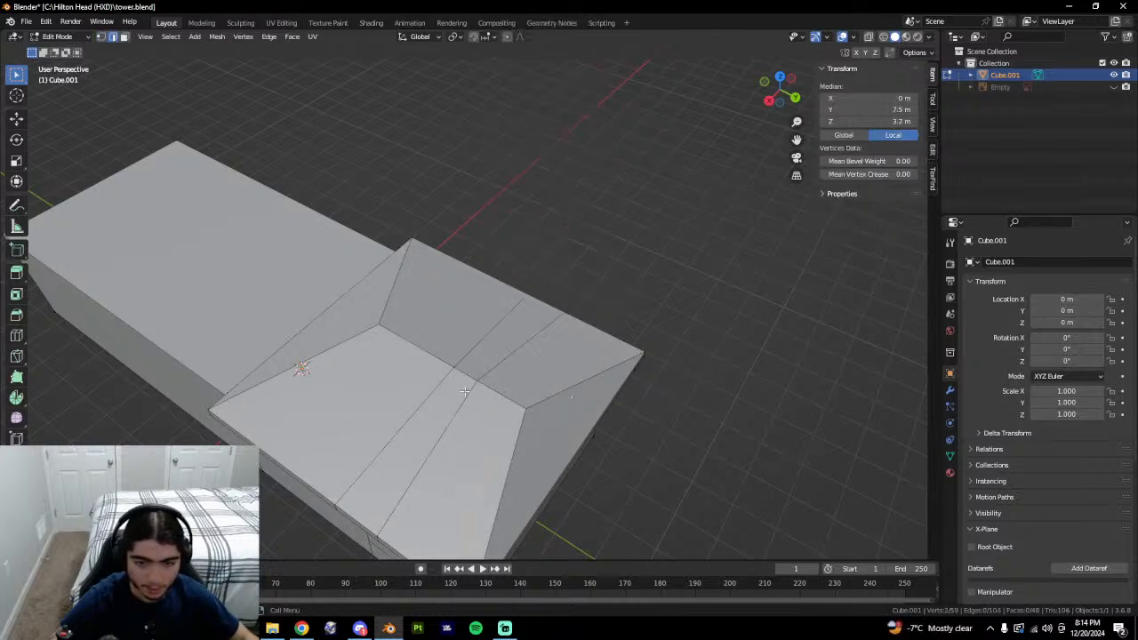
pyautogui.click(485, 368)
pyautogui.keyDown('shift'); pyautogui.click(516, 336); pyautogui.keyUp('shift')
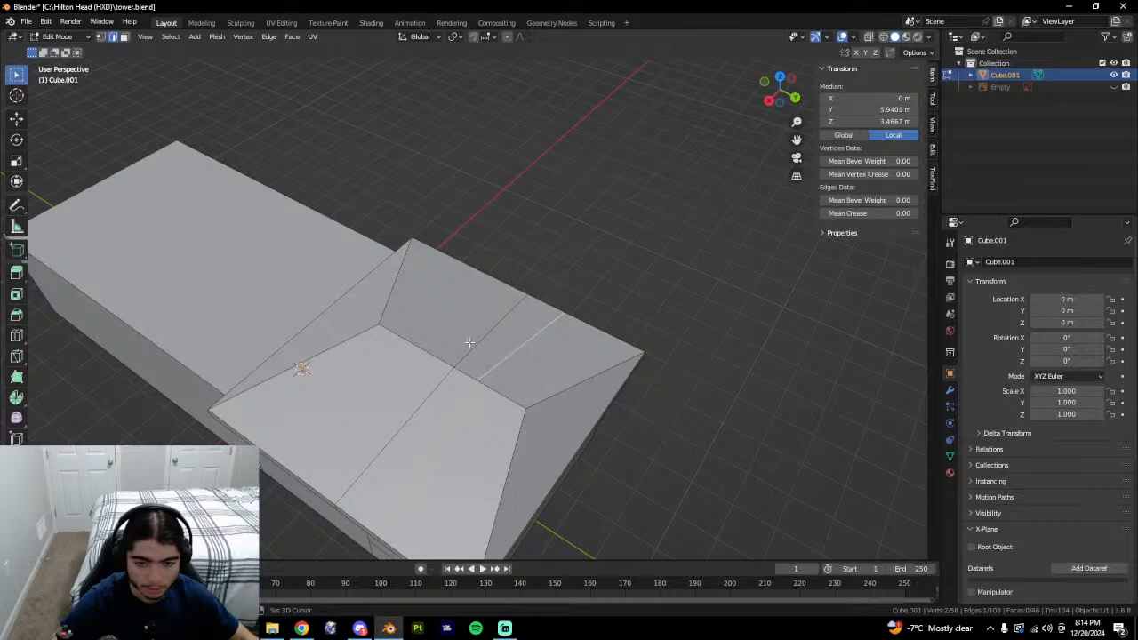
pyautogui.rightClick(555, 395)
pyautogui.click(555, 394)
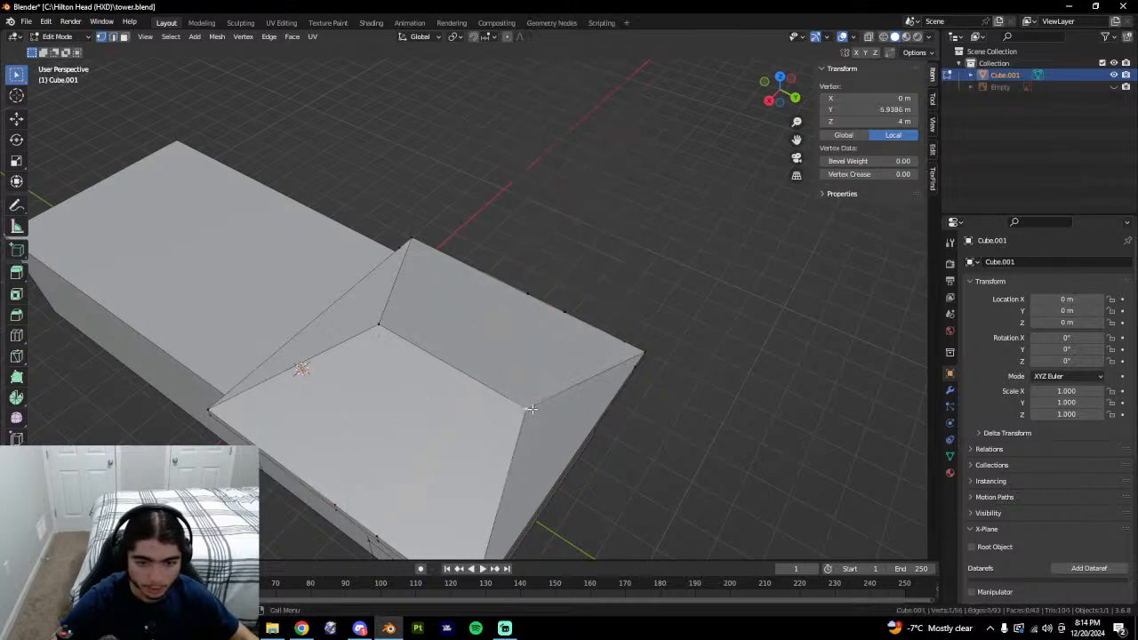
# Select the eave and stray corner edges and remove them from the roof corner.
pyautogui.moveTo(546, 409); pyautogui.dragTo(532, 456, button='middle')
pyautogui.hotkey('alt', 'a')
pyautogui.press('2')
pyautogui.click(532, 455)
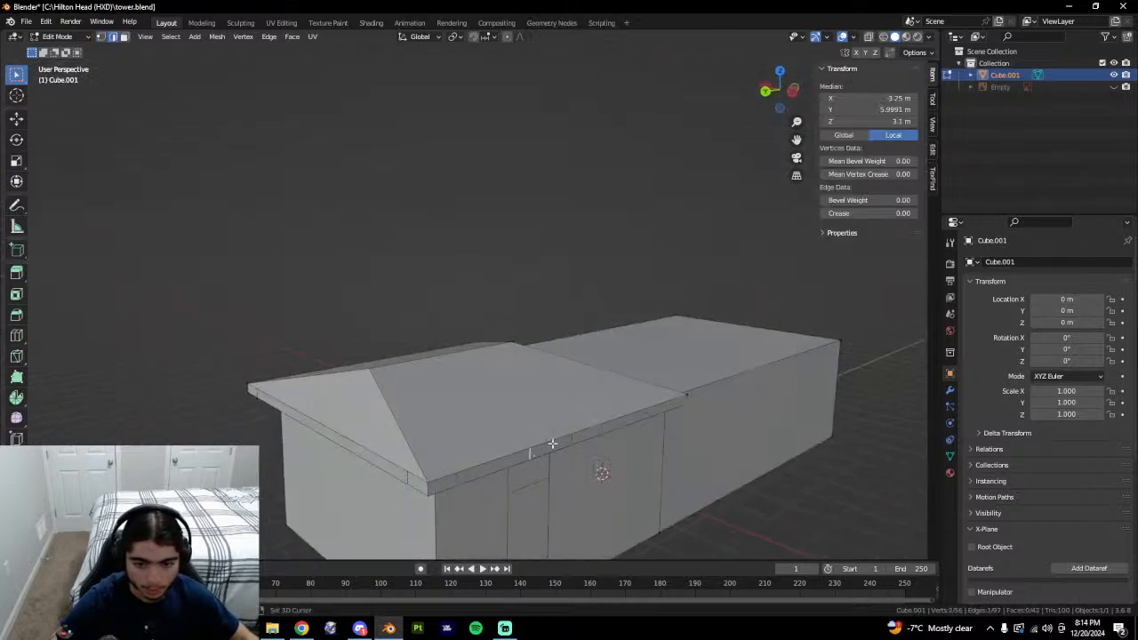
pyautogui.keyDown('shift'); pyautogui.click(409, 479); pyautogui.keyUp('shift')
pyautogui.moveTo(409, 478); pyautogui.dragTo(448, 487, button='middle')
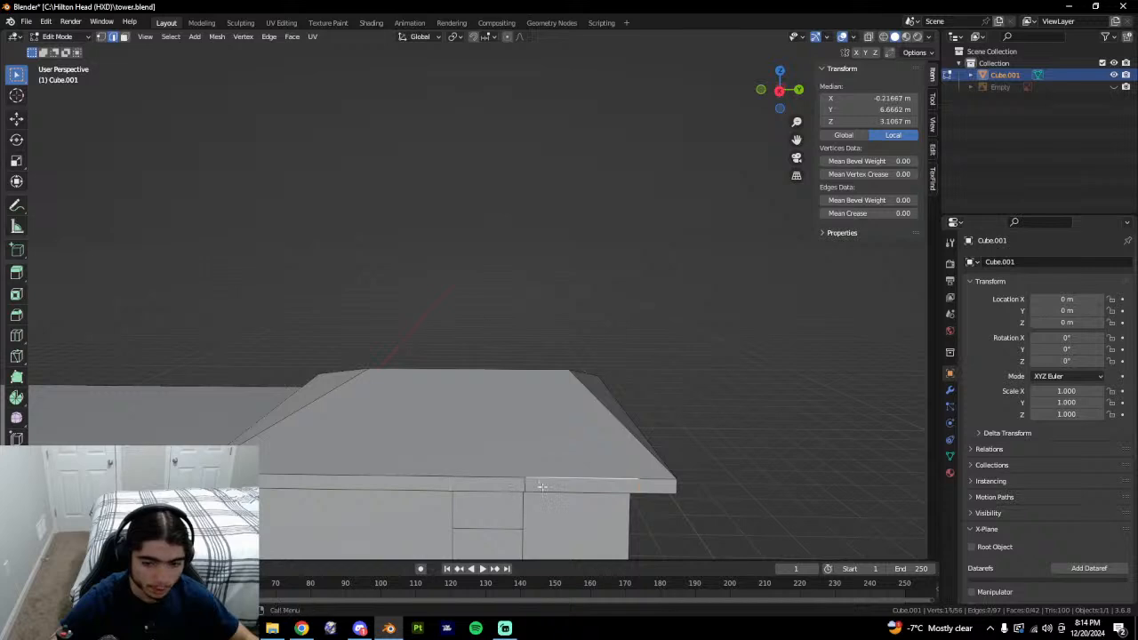
pyautogui.moveTo(556, 483); pyautogui.dragTo(562, 325, button='middle')
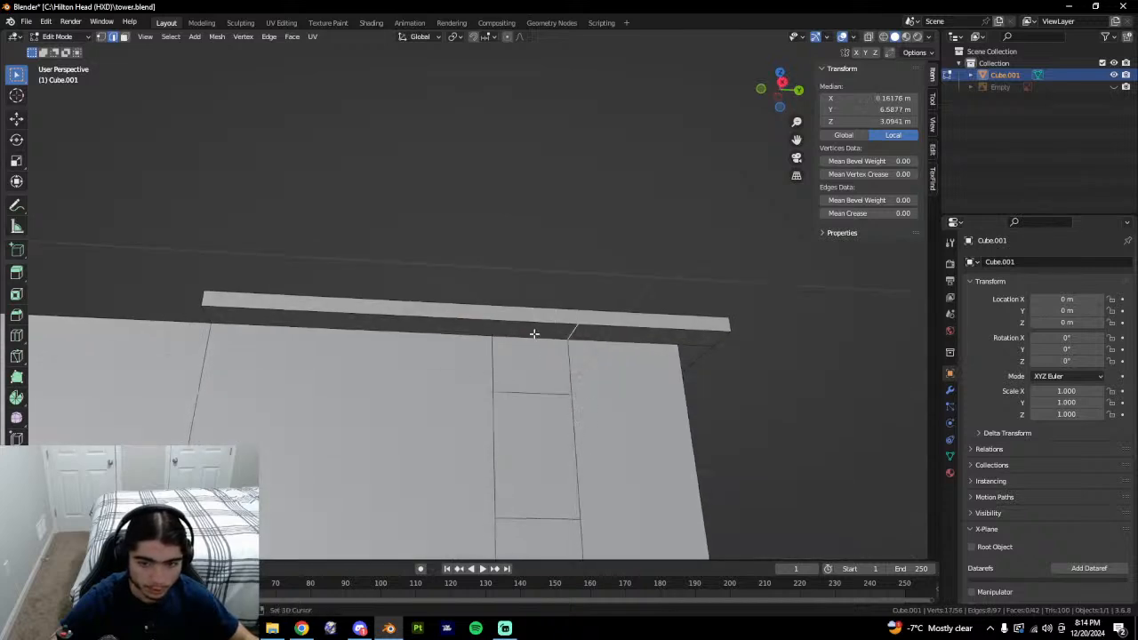
pyautogui.moveTo(676, 360); pyautogui.dragTo(502, 304, button='middle')
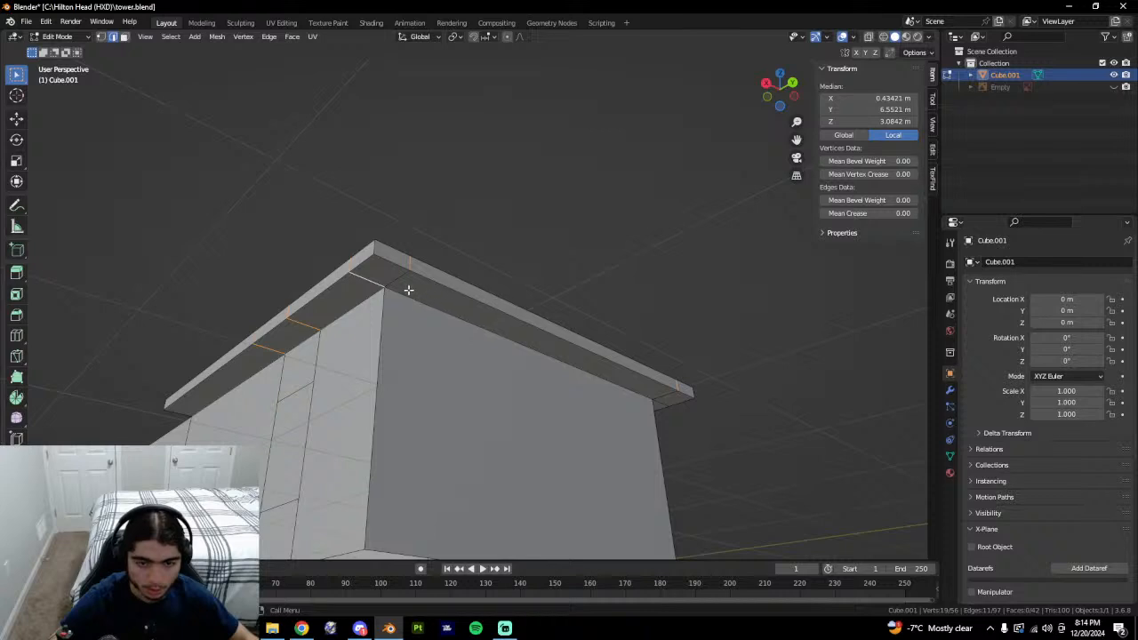
pyautogui.moveTo(394, 280); pyautogui.dragTo(465, 248, button='middle')
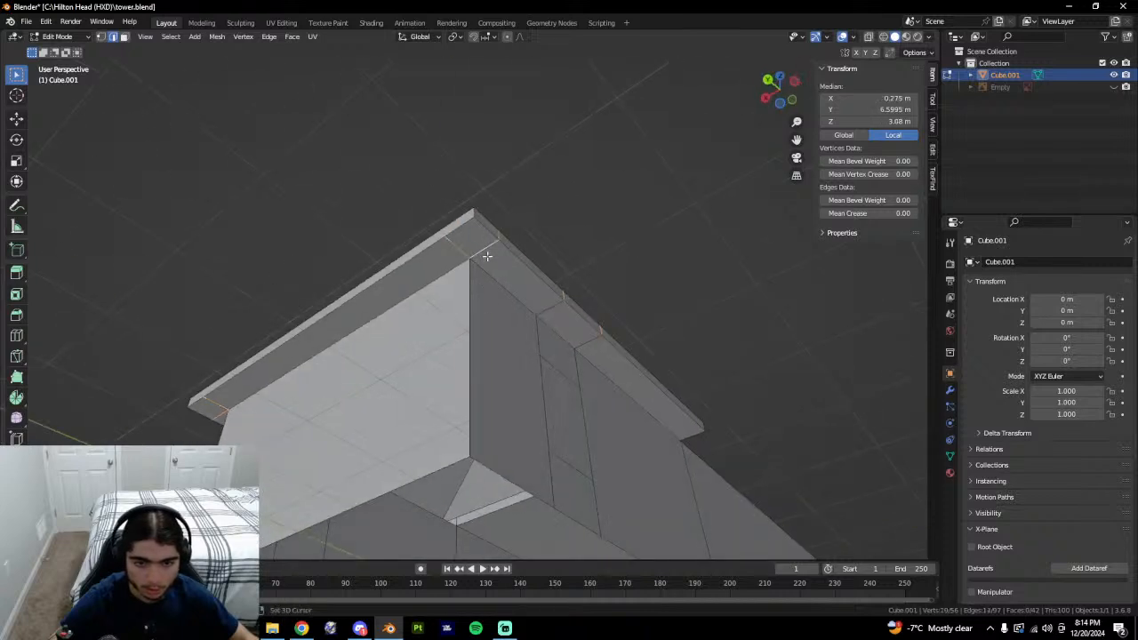
pyautogui.rightClick(487, 256)
pyautogui.click(483, 405)
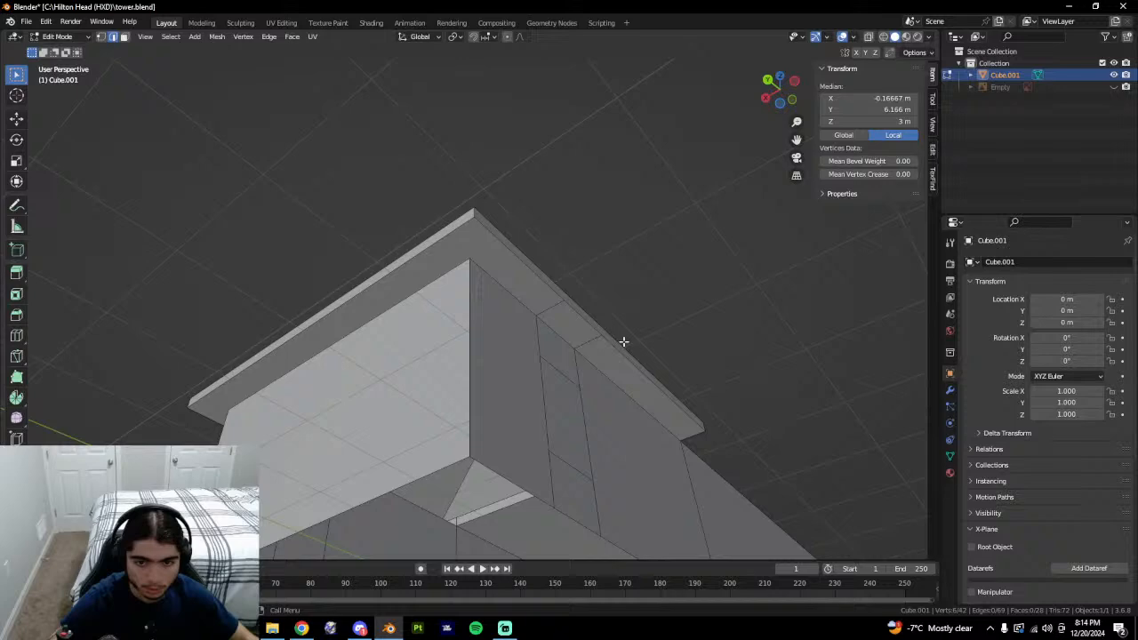
# Dissolve an unneeded edge on the ledge panel.
pyautogui.moveTo(623, 341); pyautogui.dragTo(548, 329, button='middle')
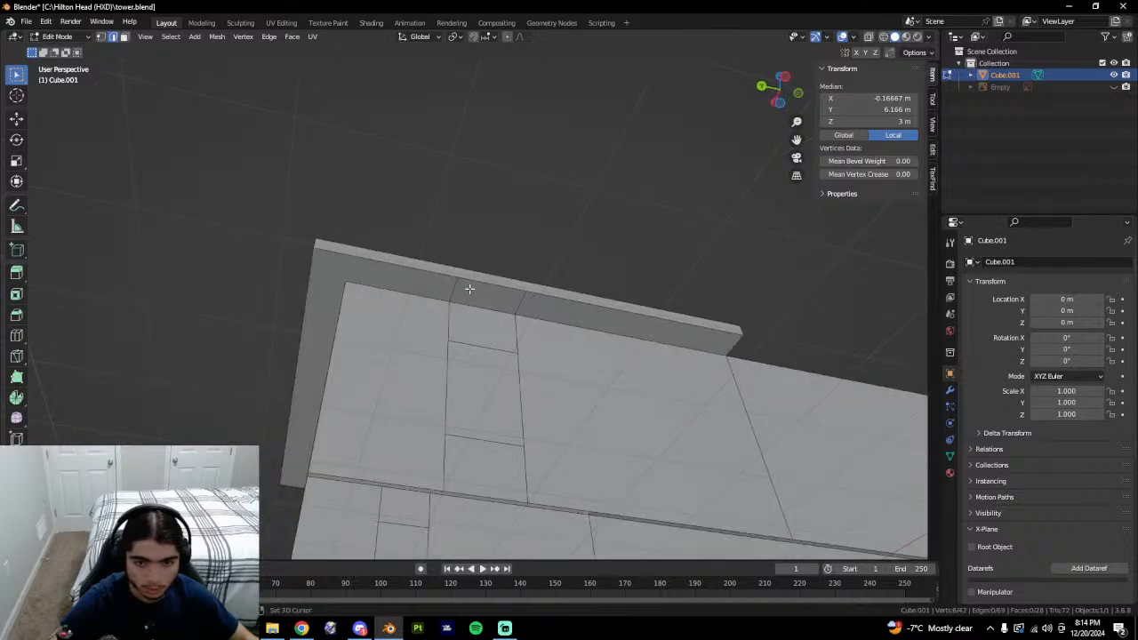
pyautogui.click(464, 290)
pyautogui.rightClick(514, 331)
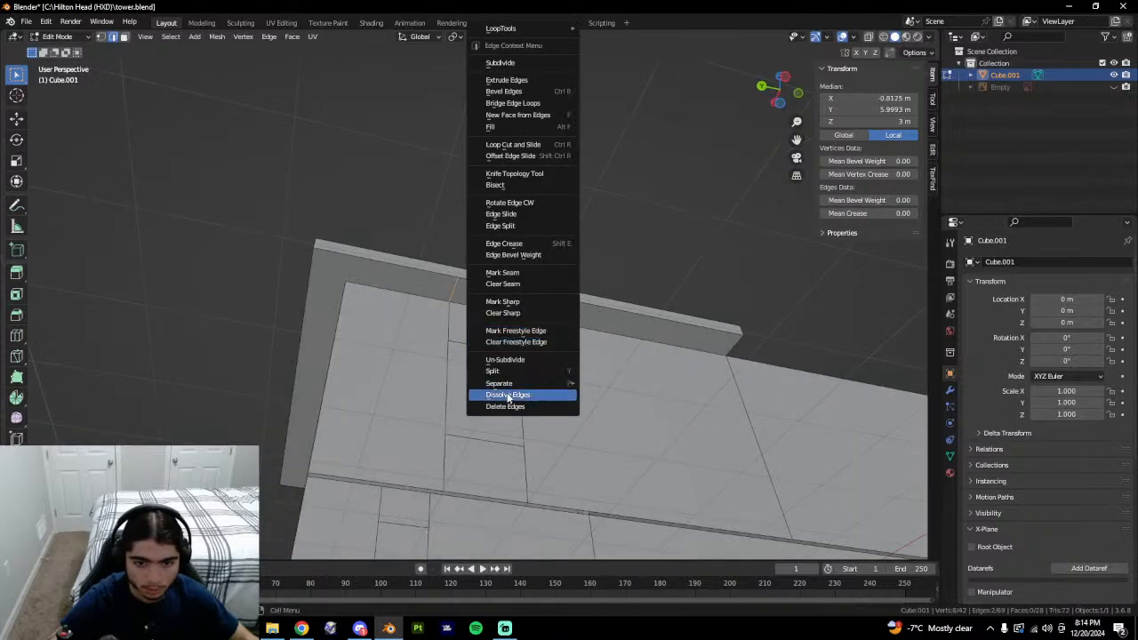
pyautogui.click(507, 394)
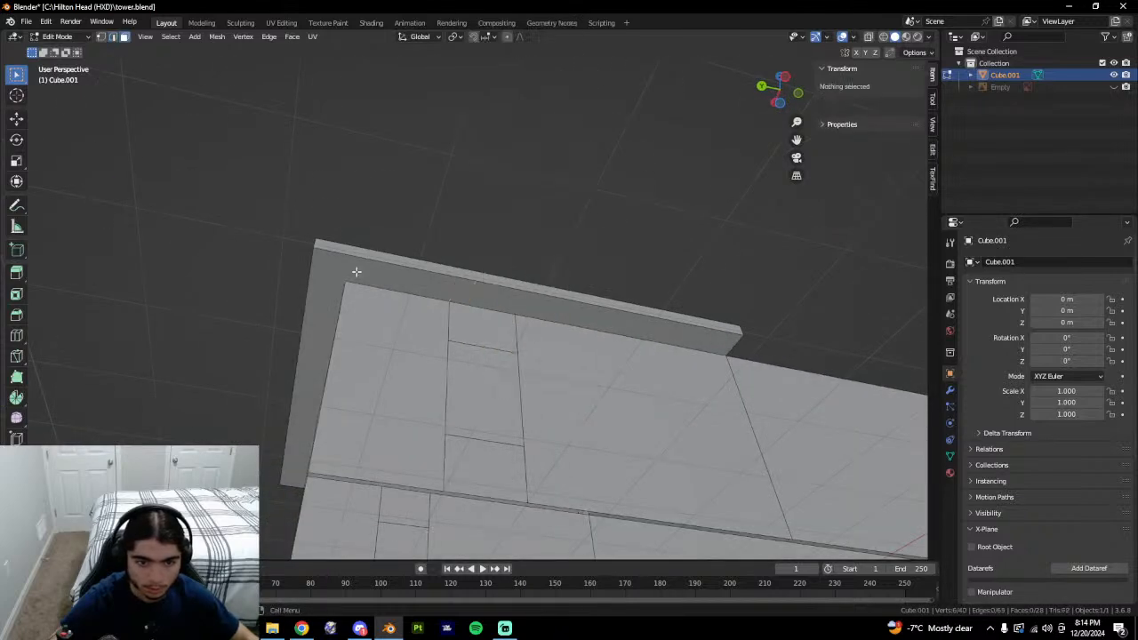
# Connect the ledge's inner and outer corner vertex pairs with J at its corners.
pyautogui.keyDown('alt'); pyautogui.click(356, 267); pyautogui.keyUp('alt')
pyautogui.moveTo(356, 267); pyautogui.dragTo(454, 331, button='middle')
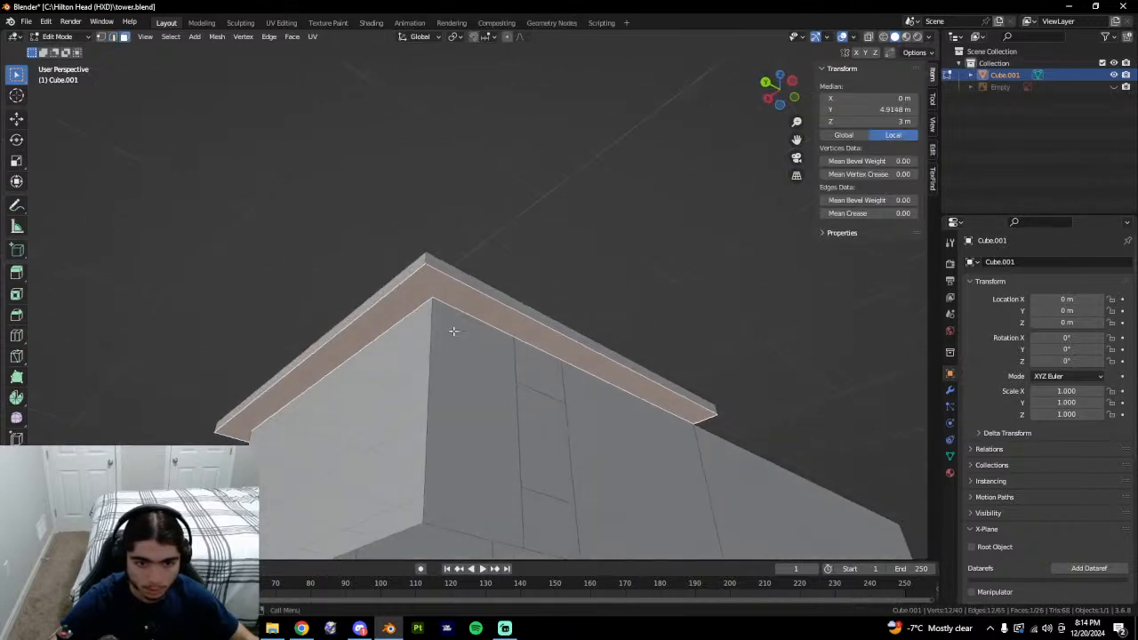
pyautogui.press('1')
pyautogui.click(432, 297)
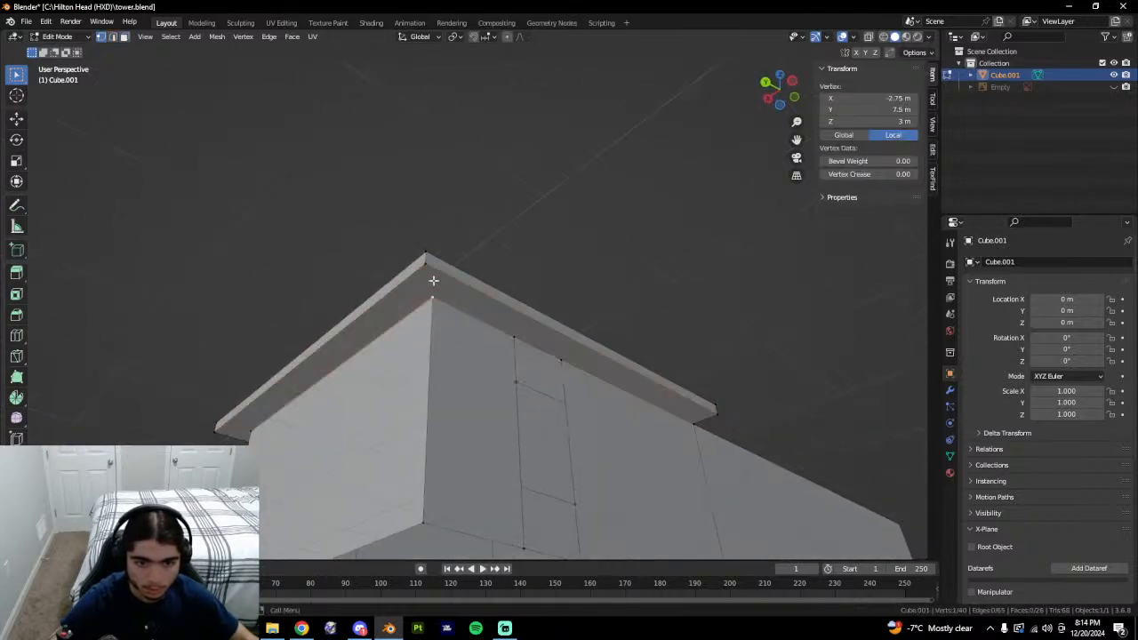
pyautogui.keyDown('shift'); pyautogui.click(428, 266); pyautogui.keyUp('shift')
pyautogui.press('j')
pyautogui.moveTo(859, 382); pyautogui.dragTo(738, 313, button='middle')
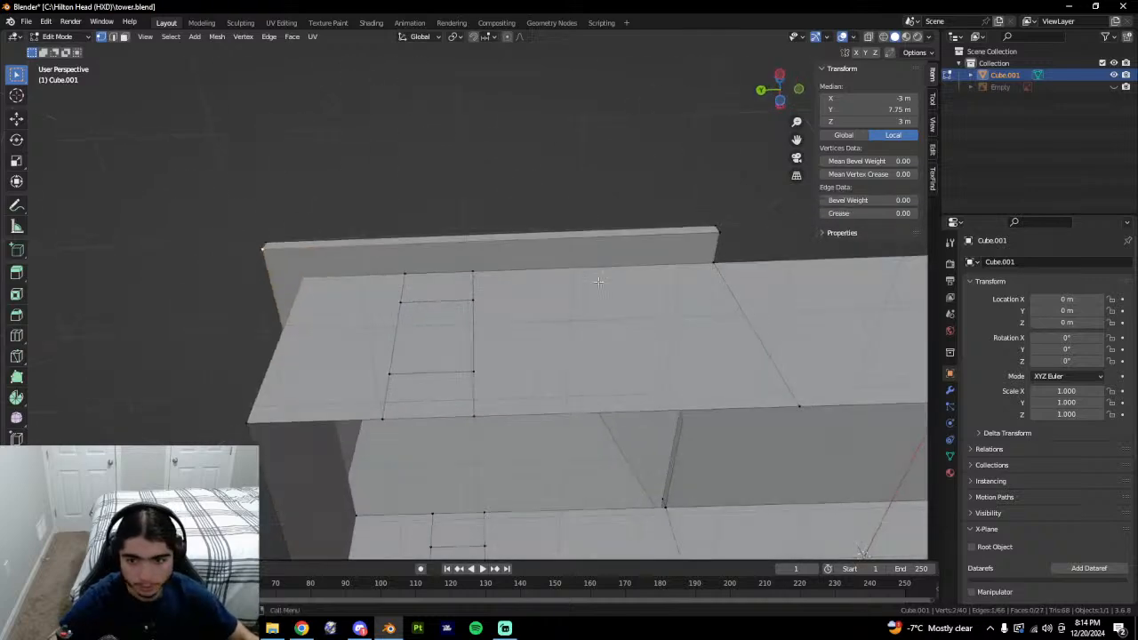
pyautogui.moveTo(598, 282); pyautogui.dragTo(635, 272, button='middle')
pyautogui.click(523, 200)
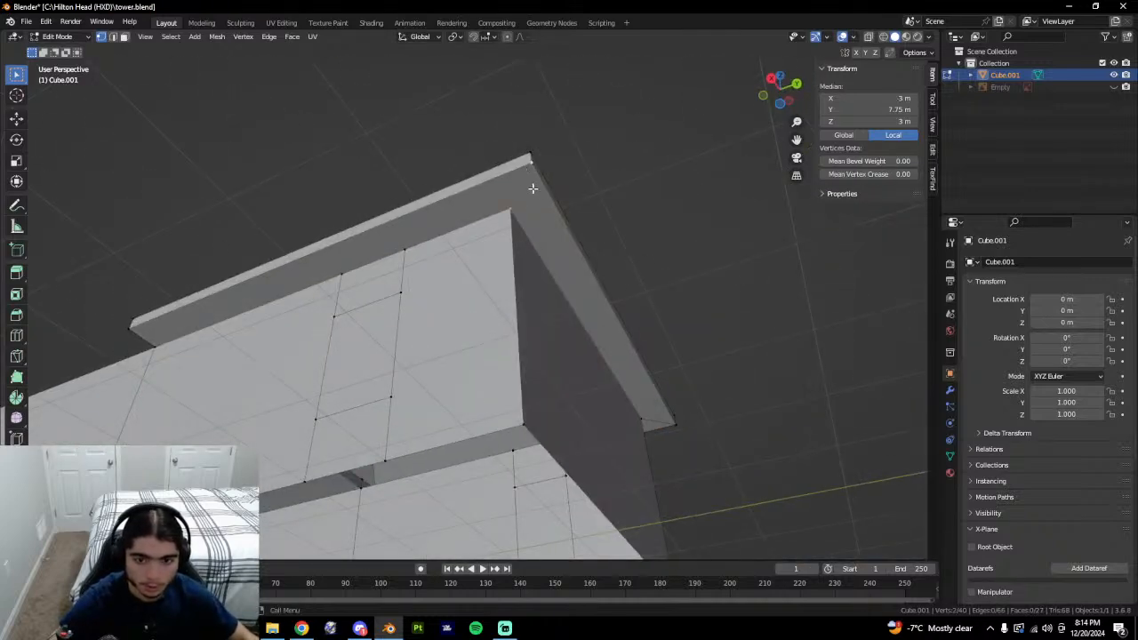
pyautogui.press('j')
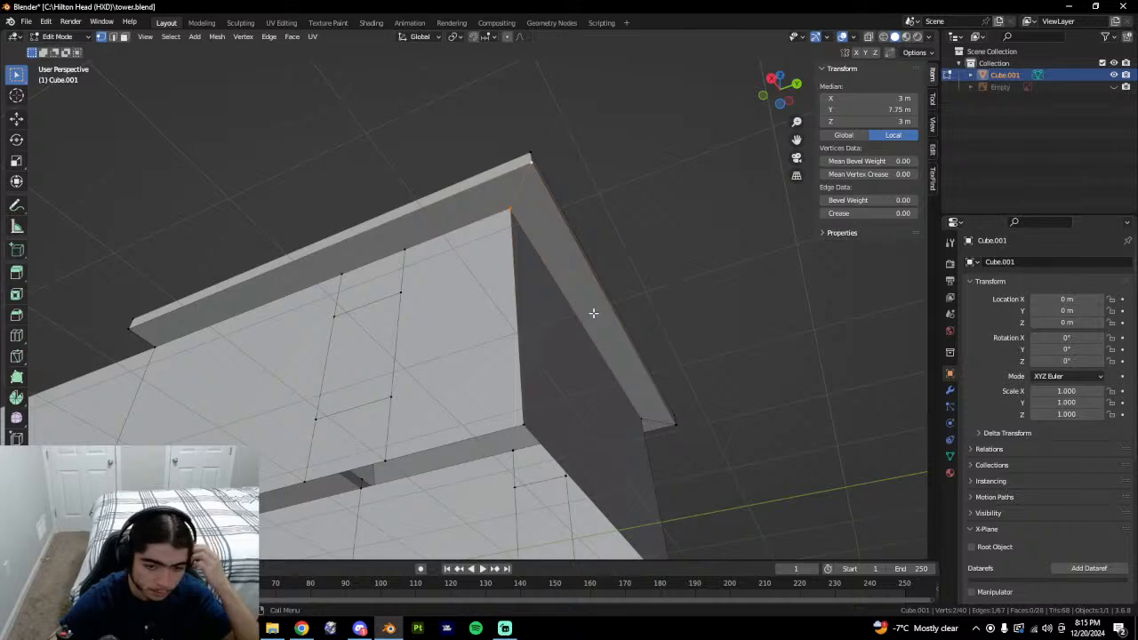
# Select faces under the ledge, then clear and pick a ledge vertex.
pyautogui.moveTo(611, 339); pyautogui.dragTo(557, 289, button='middle')
pyautogui.hotkey('alt', 'a')
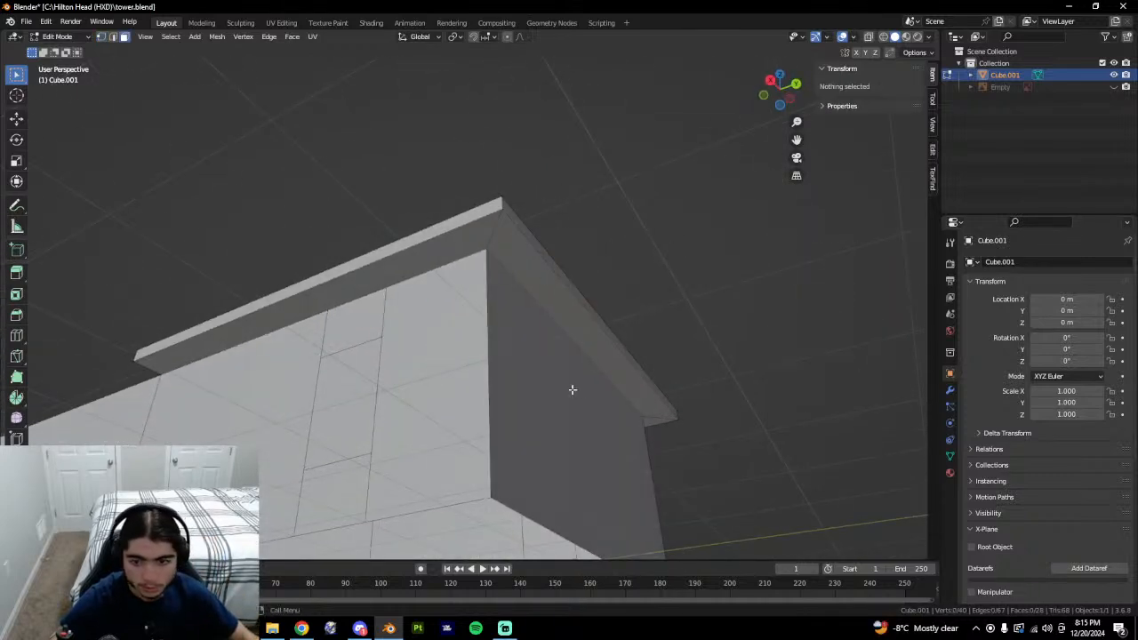
pyautogui.click(573, 389)
pyautogui.click(604, 368)
pyautogui.moveTo(604, 368); pyautogui.dragTo(503, 474, button='middle')
pyautogui.click(683, 355)
pyautogui.press('1')
pyautogui.click(496, 458)
# Select the roof's ridge-end vertex and check the roof from a top view.
pyautogui.press('2')
pyautogui.click(497, 458)
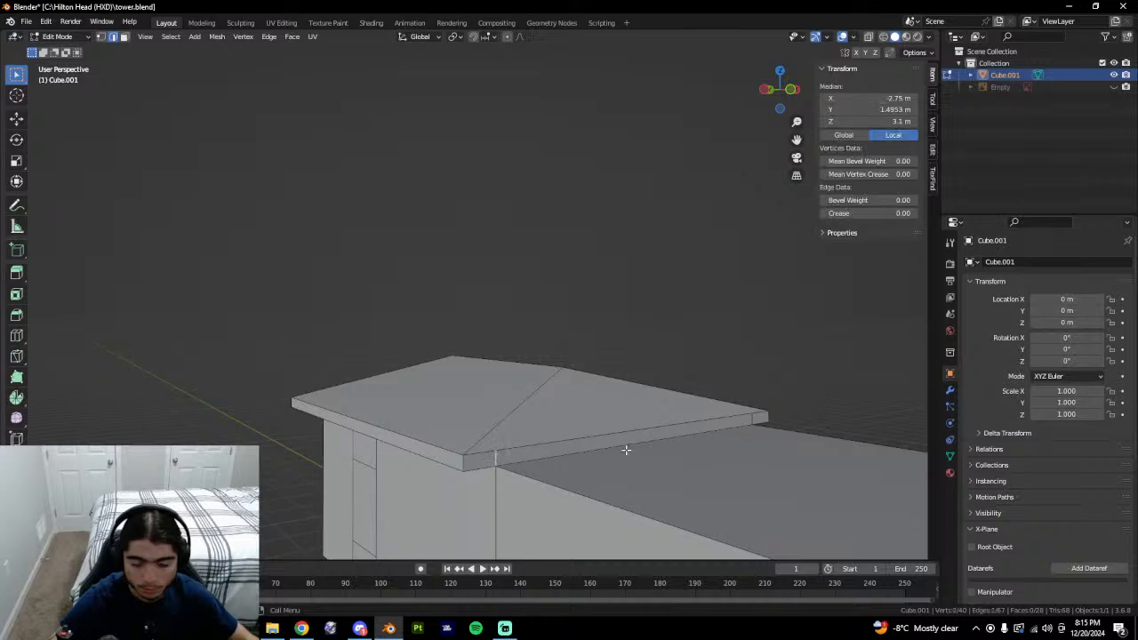
pyautogui.press('1')
pyautogui.press('3')
pyautogui.moveTo(854, 419); pyautogui.dragTo(503, 411, button='middle')
pyautogui.click(460, 422)
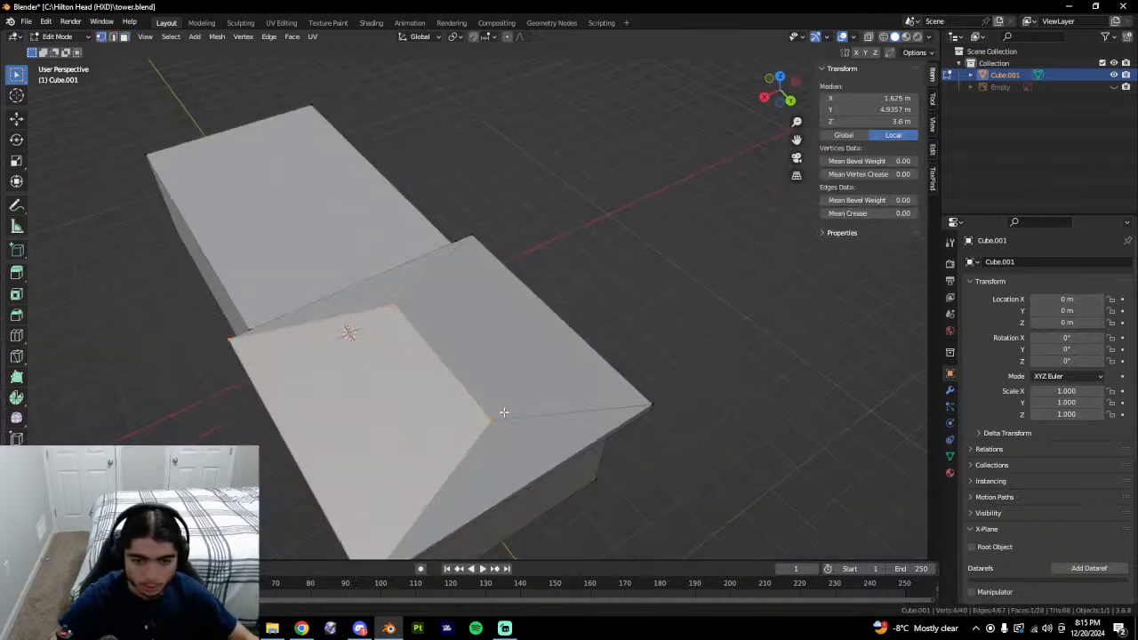
pyautogui.press('1')
pyautogui.click(498, 421)
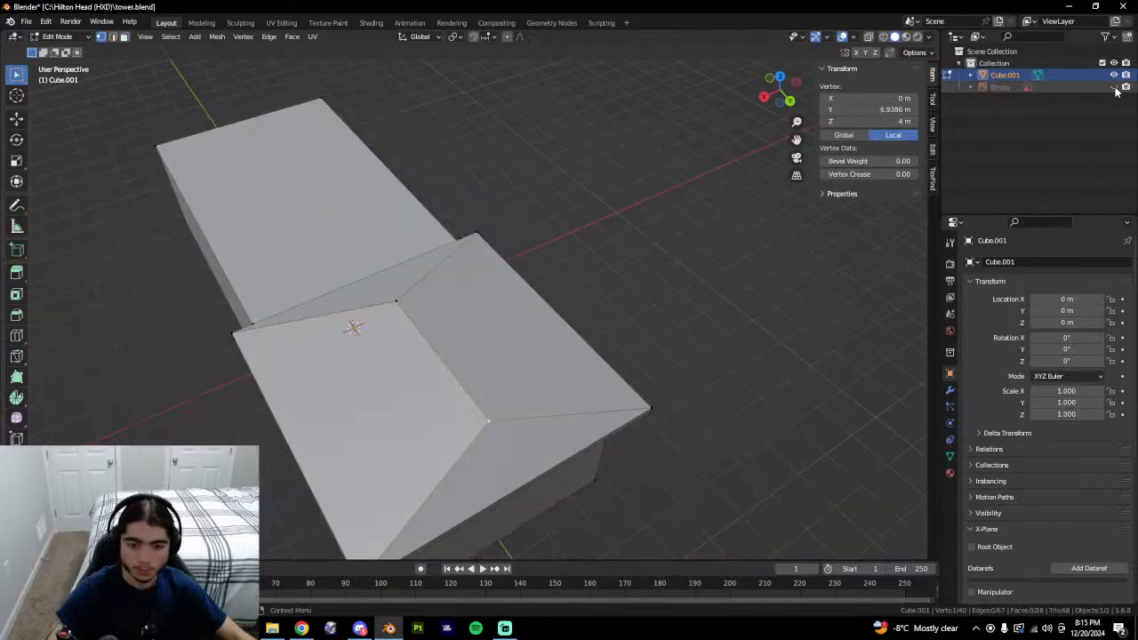
pyautogui.click(780, 77)
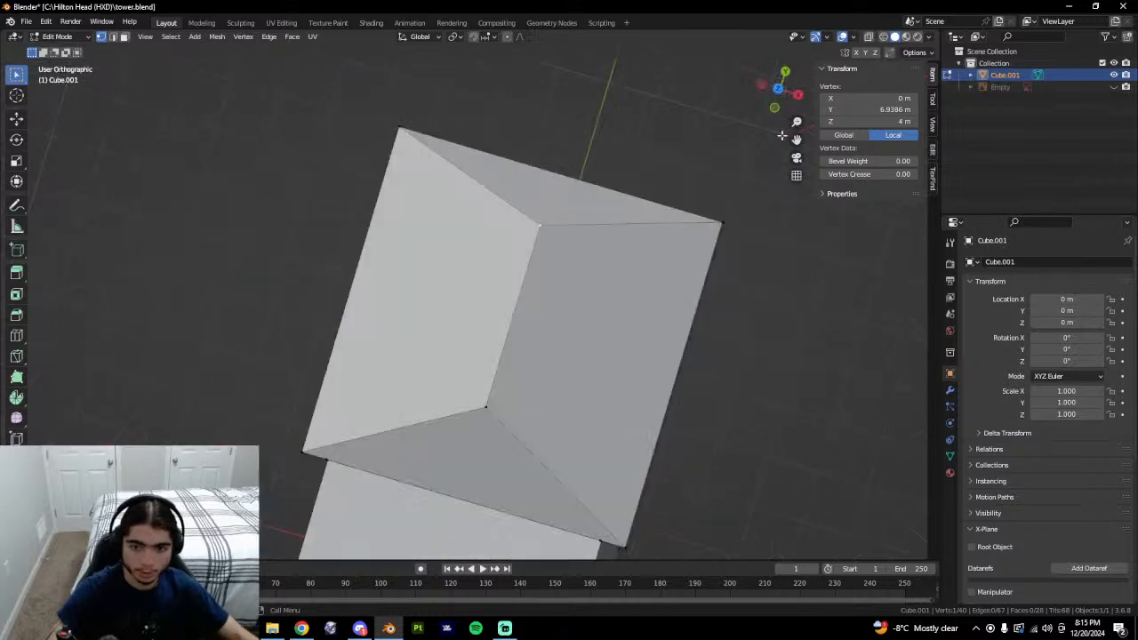
pyautogui.moveTo(700, 256); pyautogui.dragTo(472, 288, button='middle')
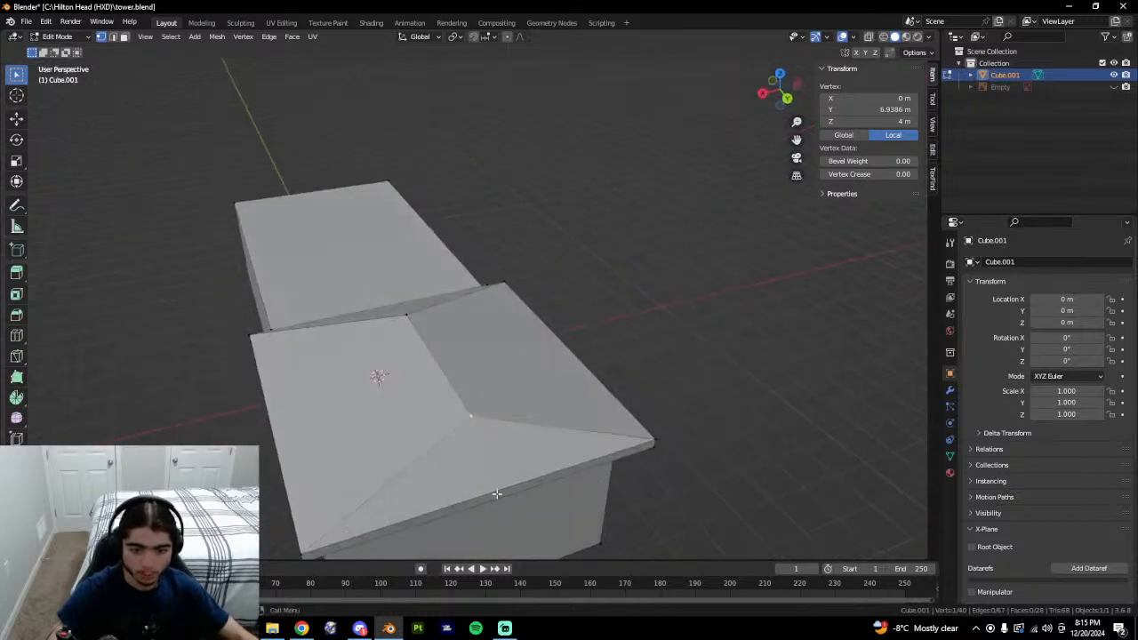
# Add a centred loop cut to the fascia strip and join its new vertex to the ridge vertex.
pyautogui.click(526, 489)
pyautogui.hotkey('shift', 'h')
pyautogui.hotkey('ctrl', 'r')
pyautogui.click(518, 488)
pyautogui.rightClick(519, 488)
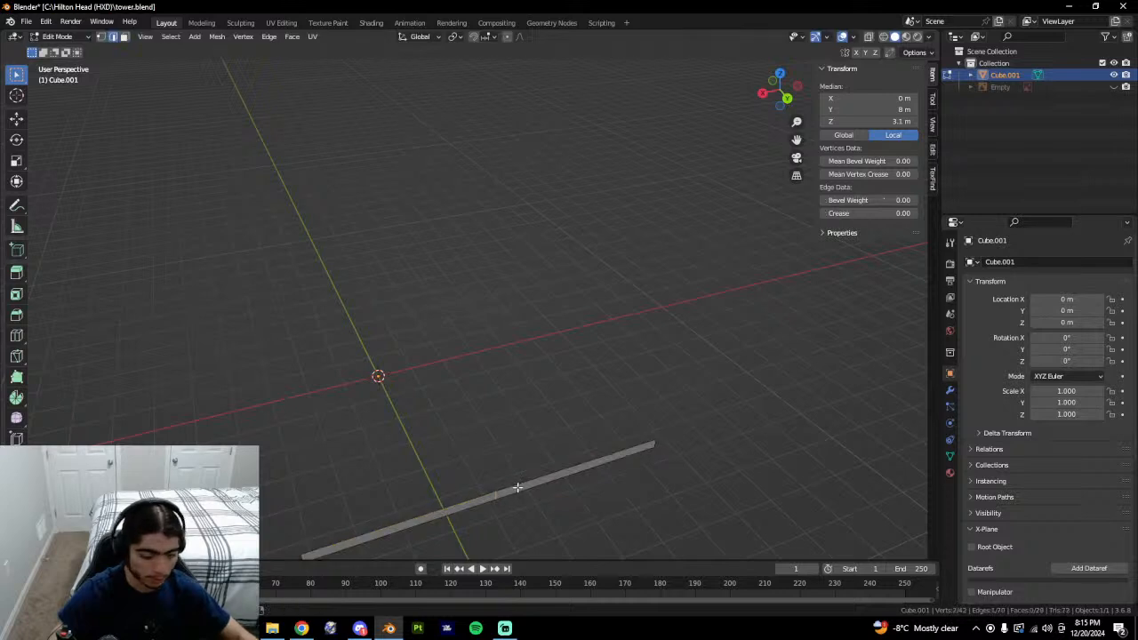
pyautogui.hotkey('alt', 'h')
pyautogui.press('1')
pyautogui.click(495, 491)
pyautogui.keyDown('shift'); pyautogui.click(469, 423); pyautogui.keyUp('shift')
pyautogui.press('j')
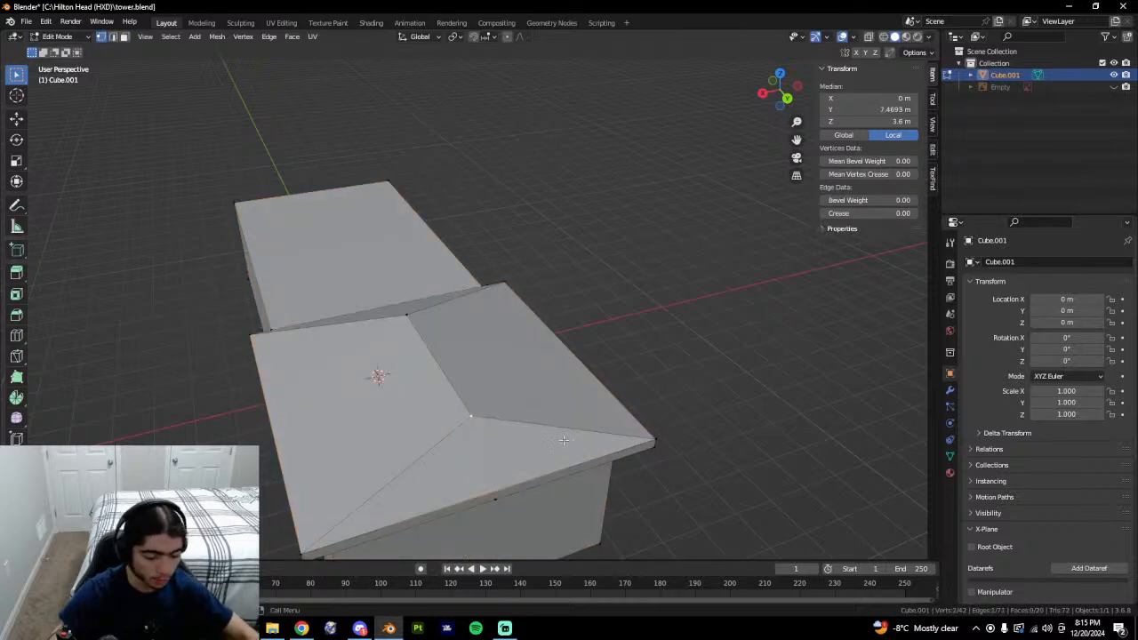
# Slide the ridge vertex along Y to 6.0862 m, then further along the ridge.
pyautogui.click(468, 423)
pyautogui.moveTo(576, 453); pyautogui.dragTo(672, 458, button='middle')
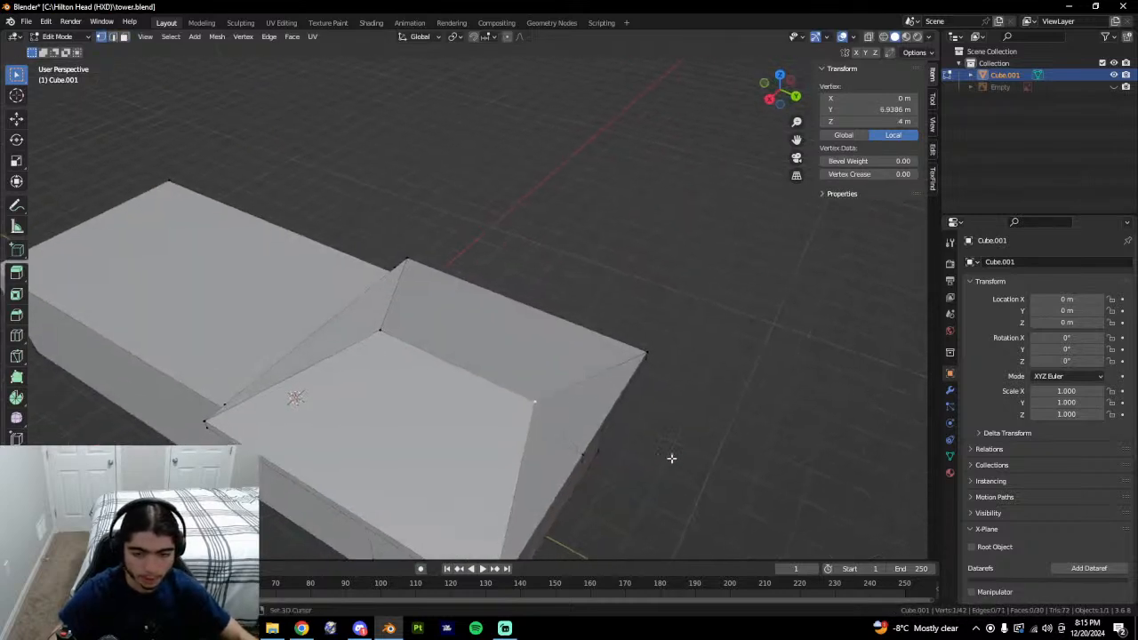
pyautogui.press('g')
pyautogui.press('y')
pyautogui.click(549, 405)
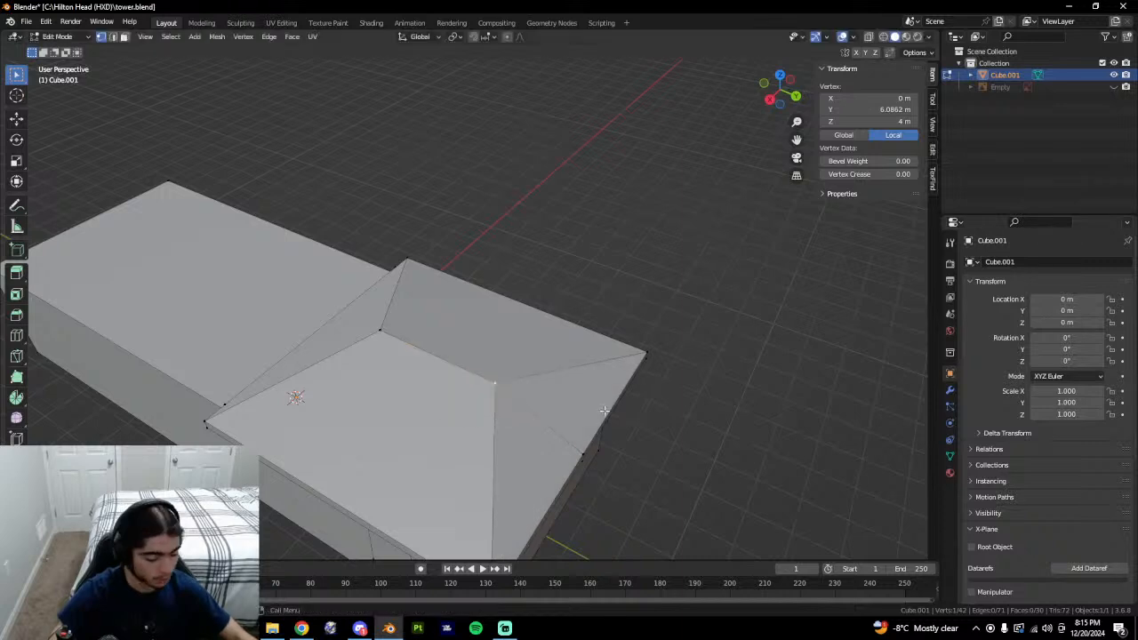
pyautogui.hotkey('shift', 'v')
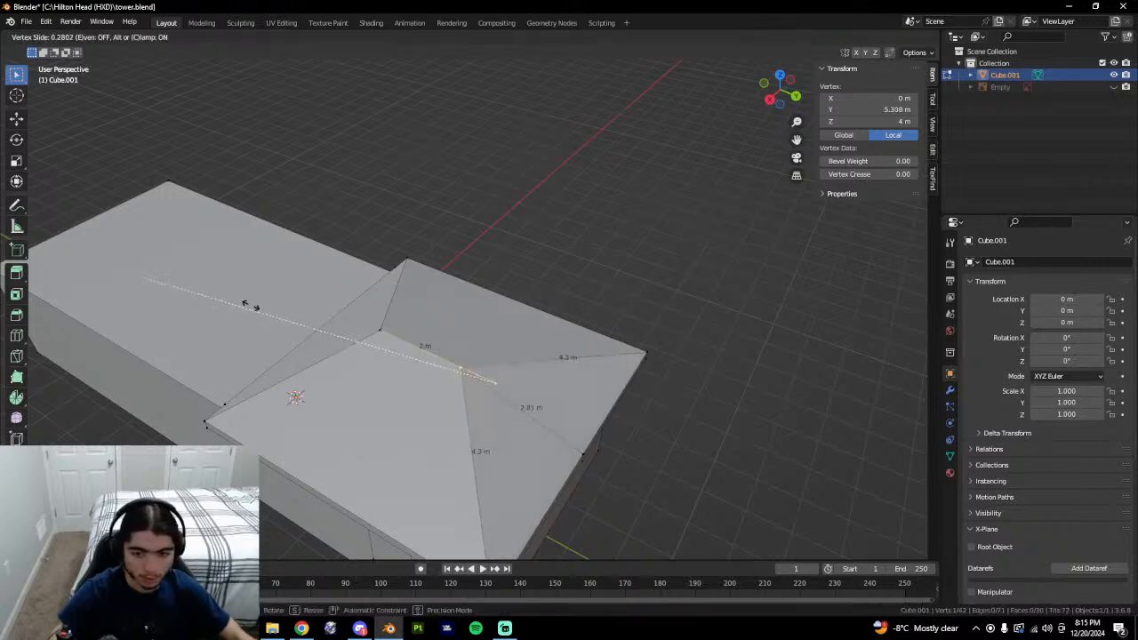
pyautogui.click(157, 291)
# Leave Edit Mode and orbit to view the whole building.
pyautogui.moveTo(318, 258); pyautogui.dragTo(380, 296, button='middle')
pyautogui.moveTo(457, 387); pyautogui.dragTo(734, 363, button='middle')
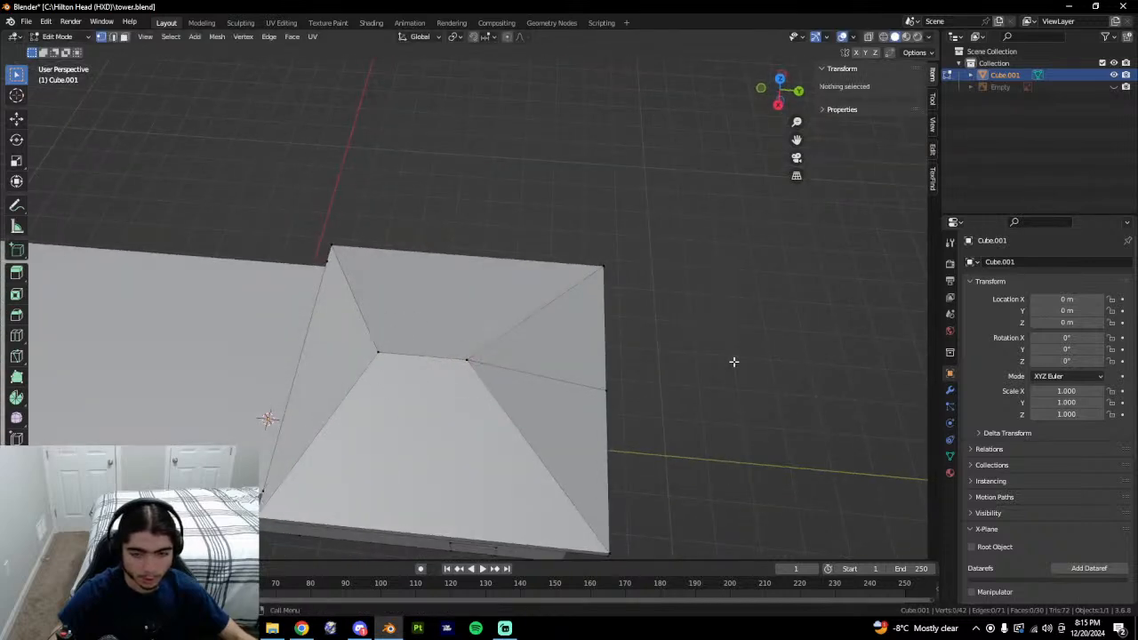
pyautogui.press('Tab')
pyautogui.moveTo(638, 416); pyautogui.dragTo(654, 410, button='middle')
pyautogui.click(302, 628)
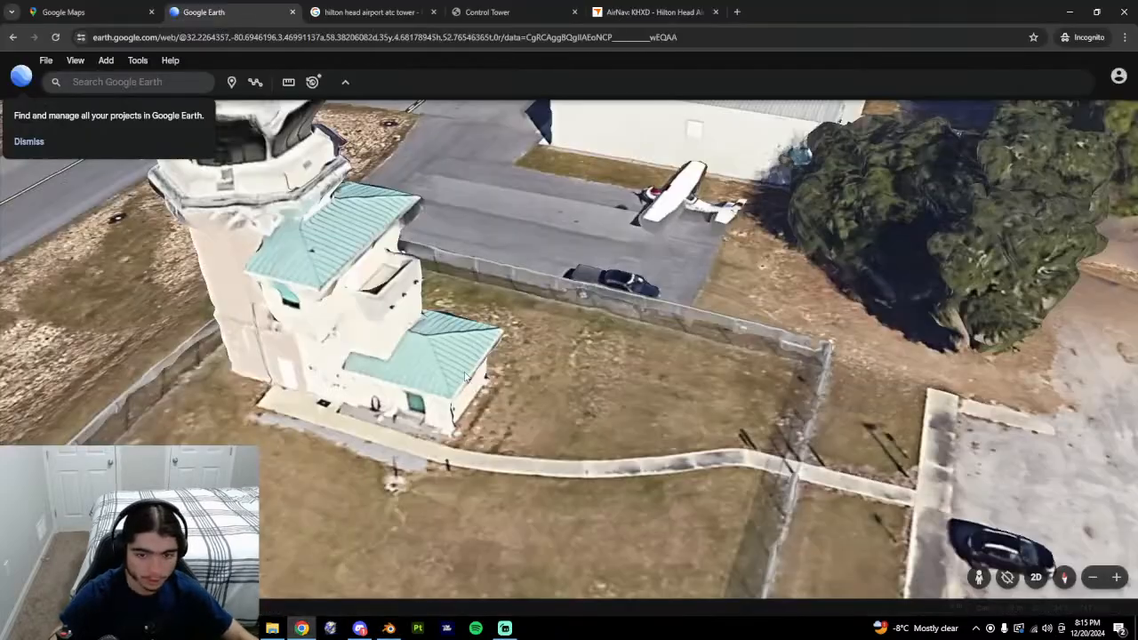
pyautogui.hotkey('alt', 'Tab')
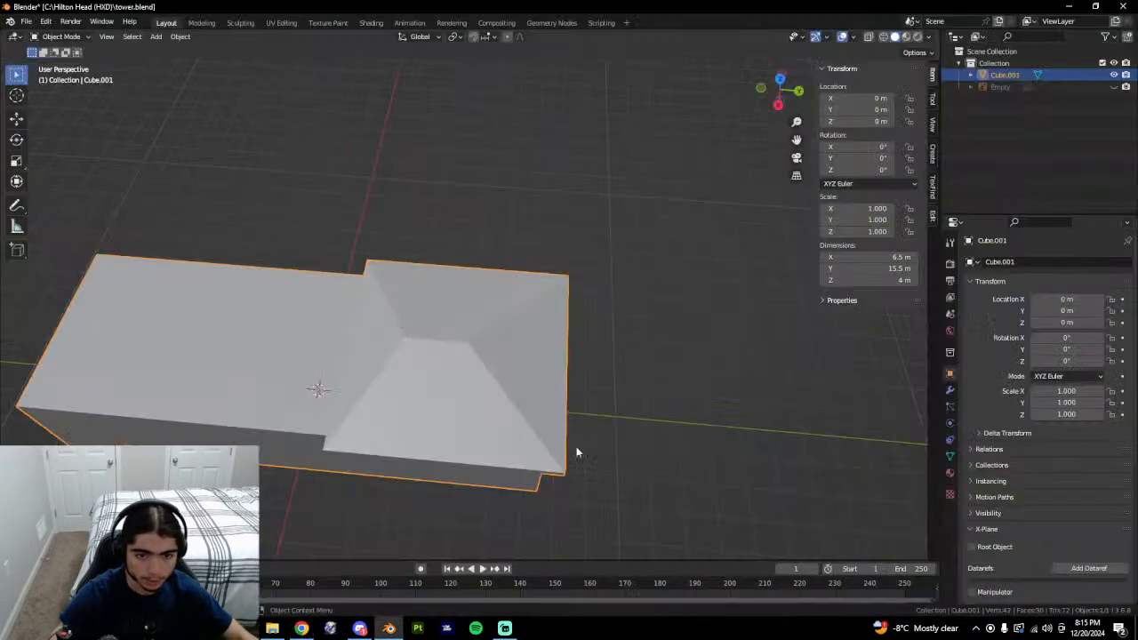
pyautogui.moveTo(575, 452); pyautogui.dragTo(547, 423, button='middle')
pyautogui.press('Tab')
pyautogui.press('Tab')
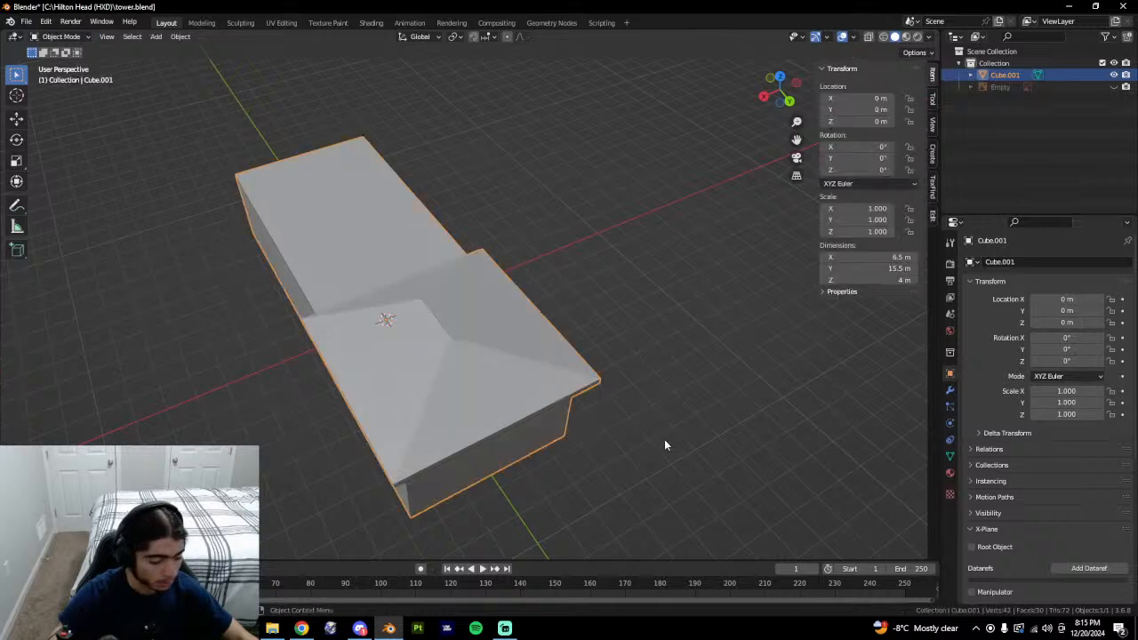
pyautogui.moveTo(697, 448); pyautogui.dragTo(530, 417, button='middle')
pyautogui.press('Tab')
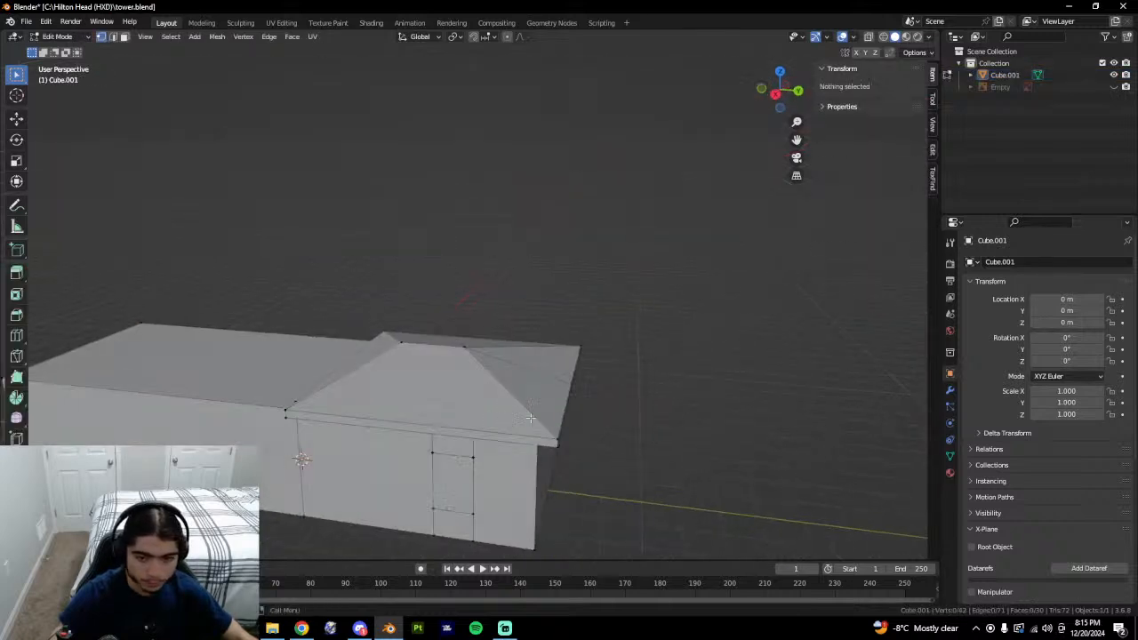
pyautogui.moveTo(607, 440); pyautogui.dragTo(659, 415, button='middle')
pyautogui.press('Tab')
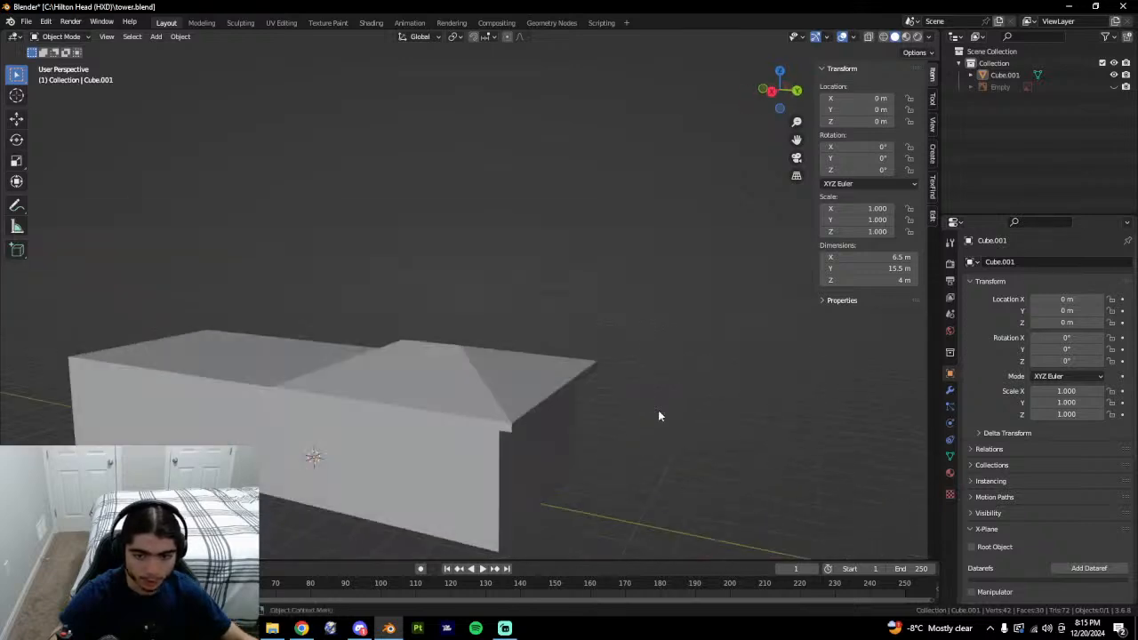
pyautogui.moveTo(752, 412); pyautogui.dragTo(529, 435, button='middle')
pyautogui.press('Tab')
pyautogui.moveTo(703, 414); pyautogui.dragTo(634, 423, button='middle')
pyautogui.press('2')
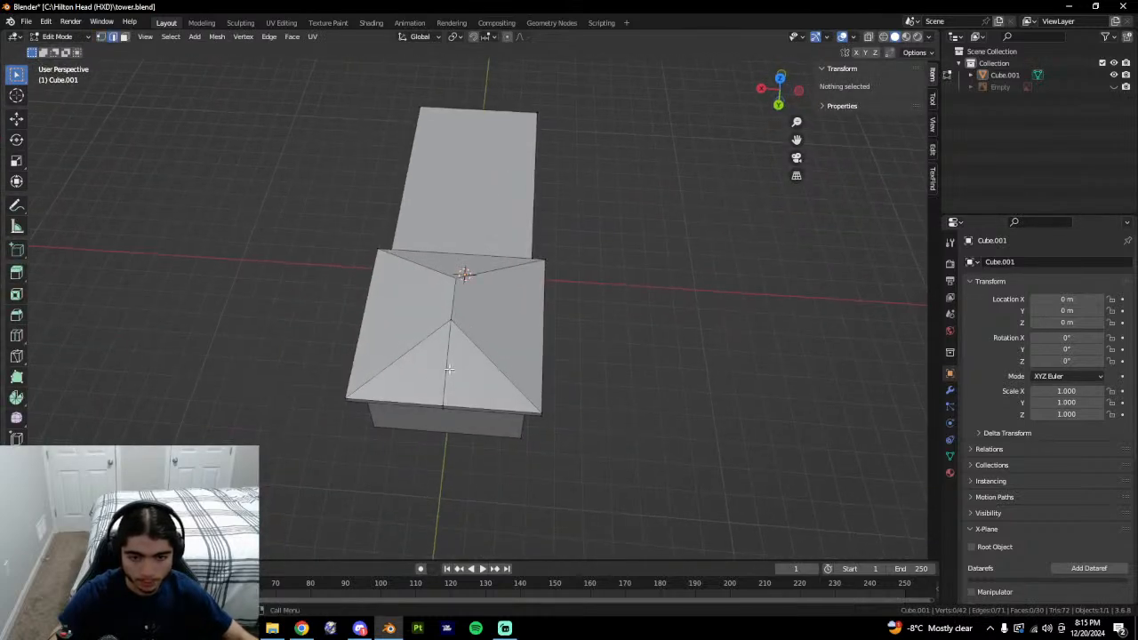
pyautogui.click(450, 369)
pyautogui.press('1')
pyautogui.moveTo(579, 341); pyautogui.dragTo(485, 379, button='middle')
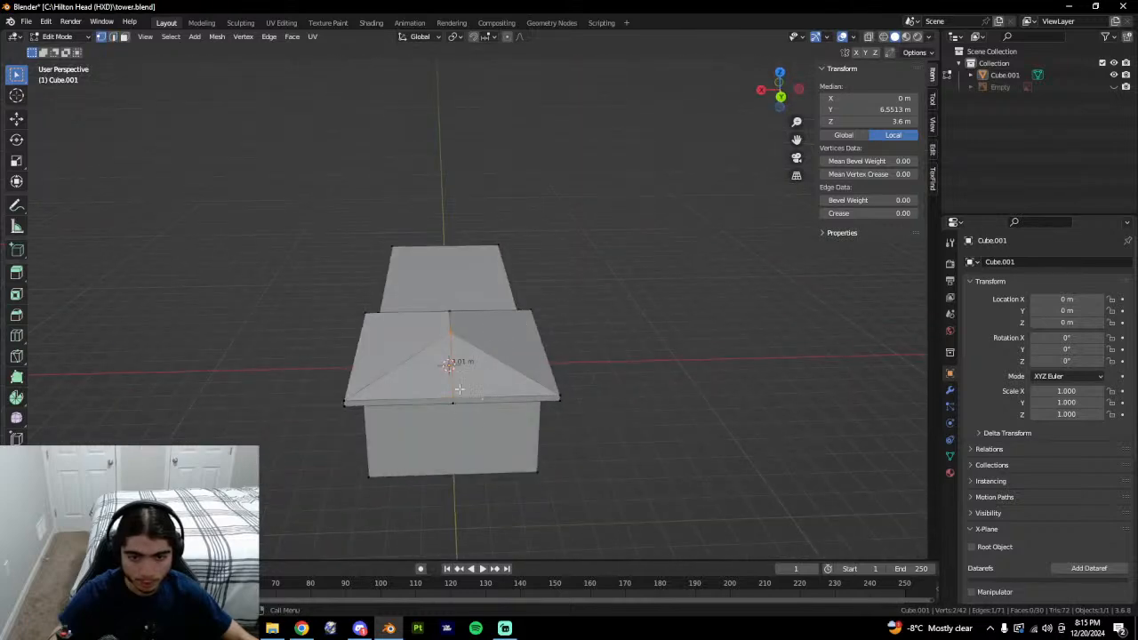
pyautogui.press('Tab')
pyautogui.moveTo(630, 365); pyautogui.dragTo(726, 396, button='middle')
pyautogui.press('Tab')
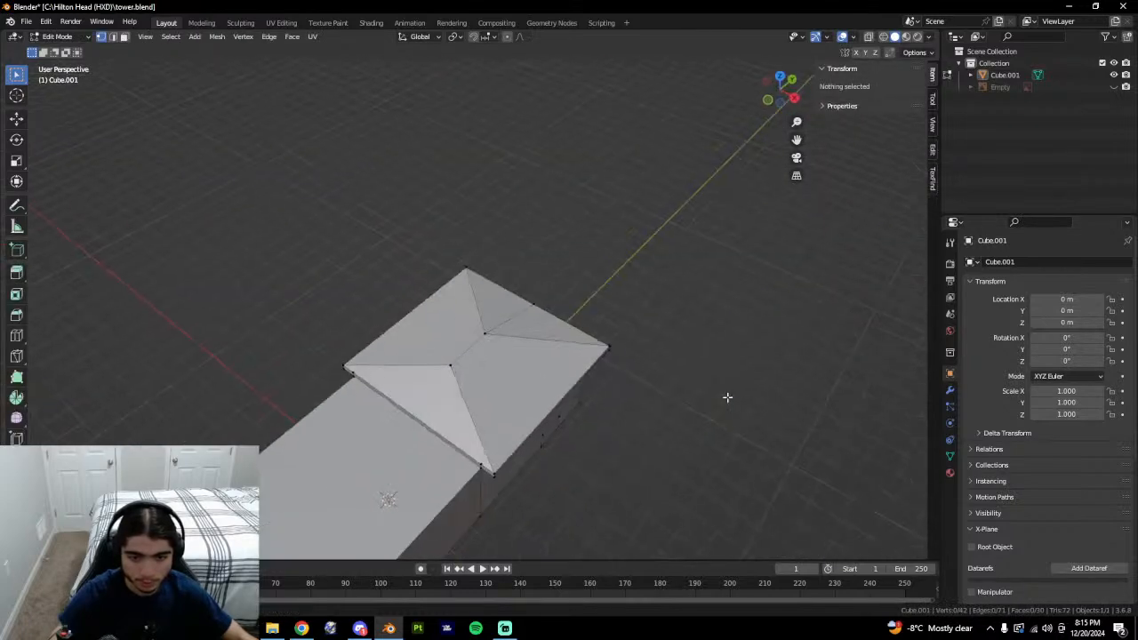
pyautogui.press('Tab')
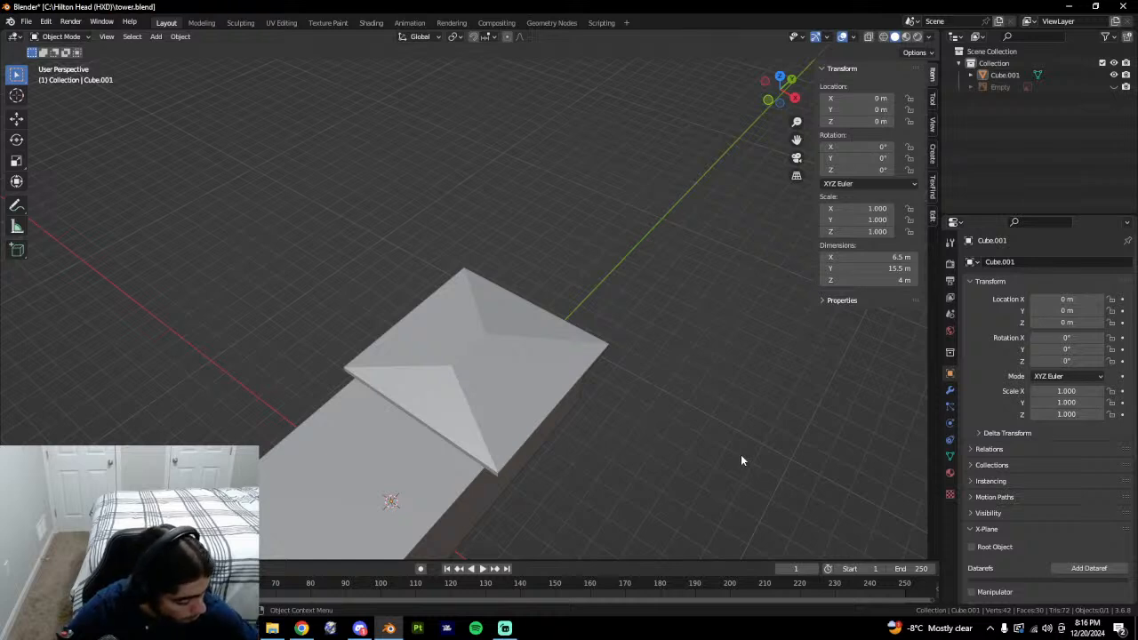
pyautogui.moveTo(741, 455); pyautogui.dragTo(562, 366, button='middle')
pyautogui.hotkey('alt', 'Tab')
pyautogui.moveTo(609, 324); pyautogui.dragTo(471, 215, button='middle')
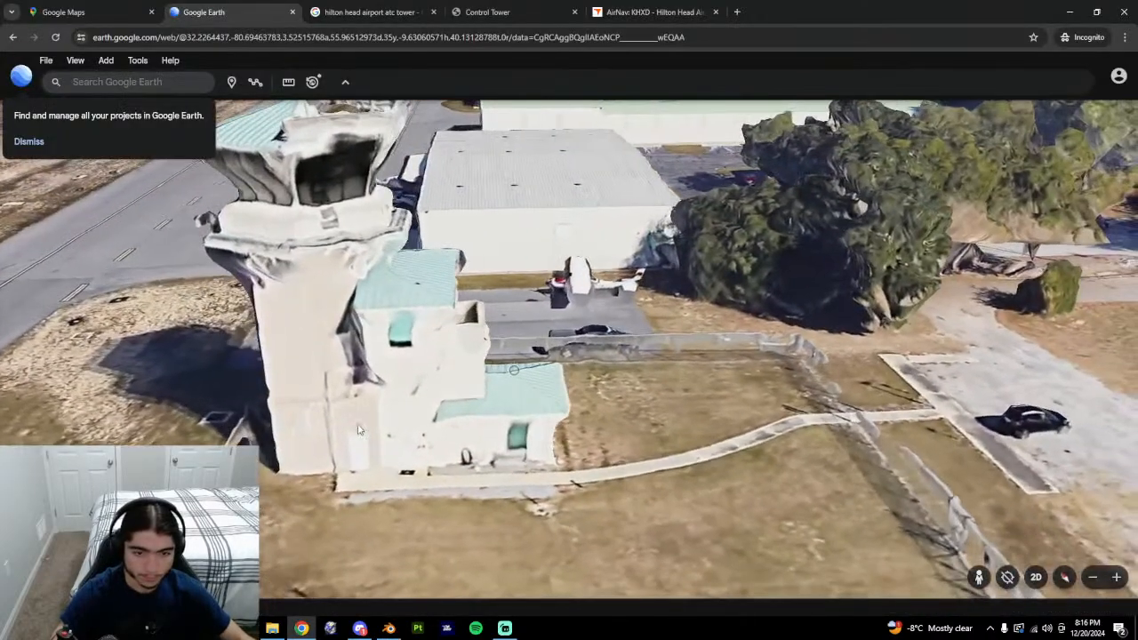
# Tilt the Google Earth view to look straight down on the tower.
pyautogui.moveTo(404, 311); pyautogui.dragTo(518, 286)
pyautogui.moveTo(515, 387); pyautogui.dragTo(466, 377, button='middle')
pyautogui.hotkey('alt', 'Tab')
pyautogui.hotkey('alt', 'Tab')
pyautogui.moveTo(550, 397); pyautogui.dragTo(555, 339, button='middle')
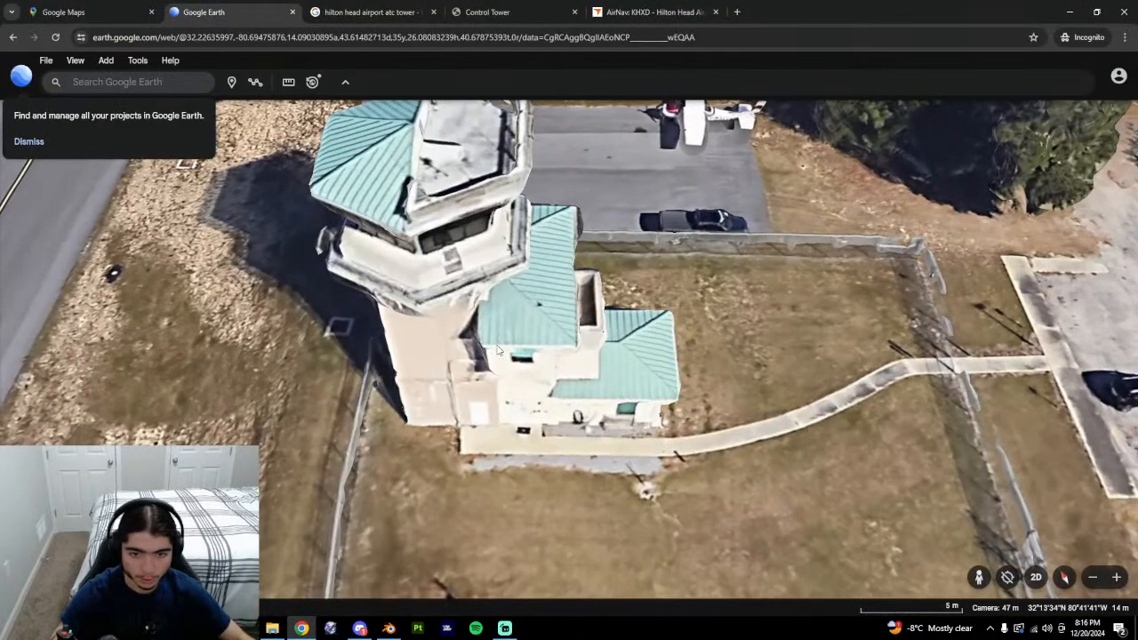
pyautogui.moveTo(483, 349); pyautogui.dragTo(503, 402, button='middle')
# Measure a tower side at 3.95 m with the ruler, then return to Blender.
pyautogui.click(288, 82)
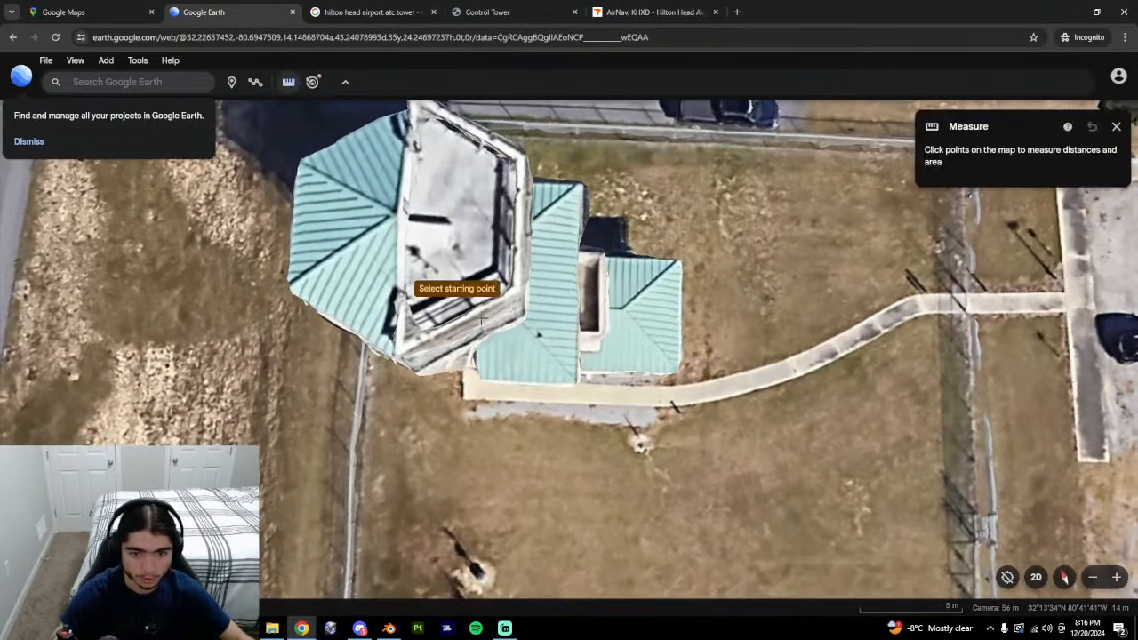
pyautogui.click(551, 382)
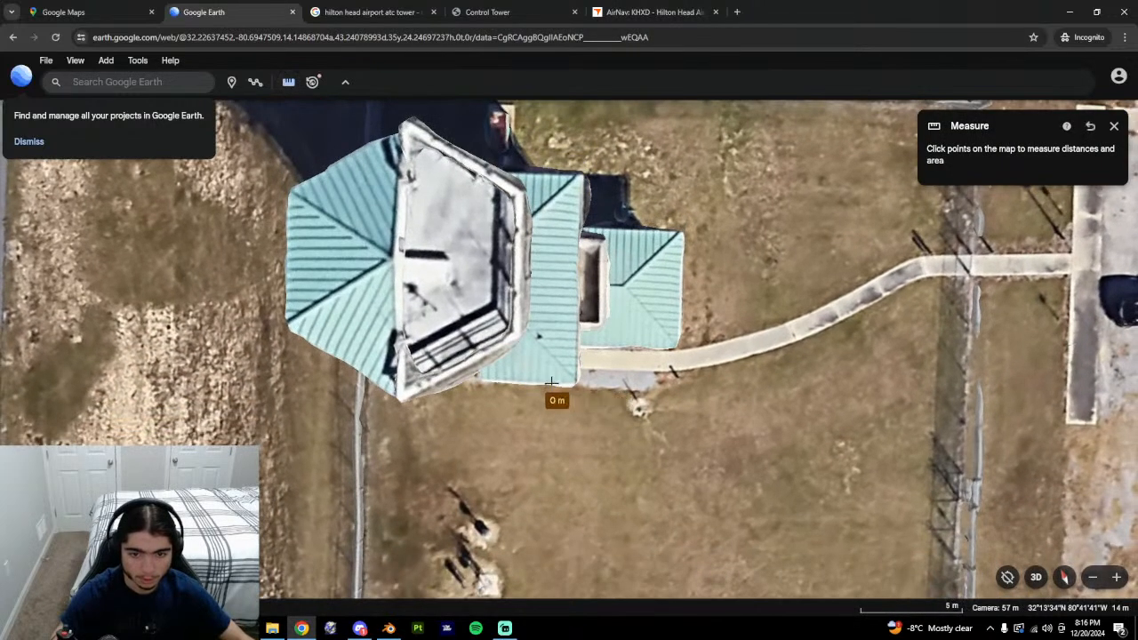
pyautogui.click(488, 380)
pyautogui.click(1115, 129)
pyautogui.moveTo(600, 469); pyautogui.dragTo(611, 381, button='middle')
pyautogui.hotkey('alt', 'Tab')
# Add a loop cut across Cube.001's long block and edge-slide it into place.
pyautogui.moveTo(541, 450); pyautogui.dragTo(495, 519, button='middle')
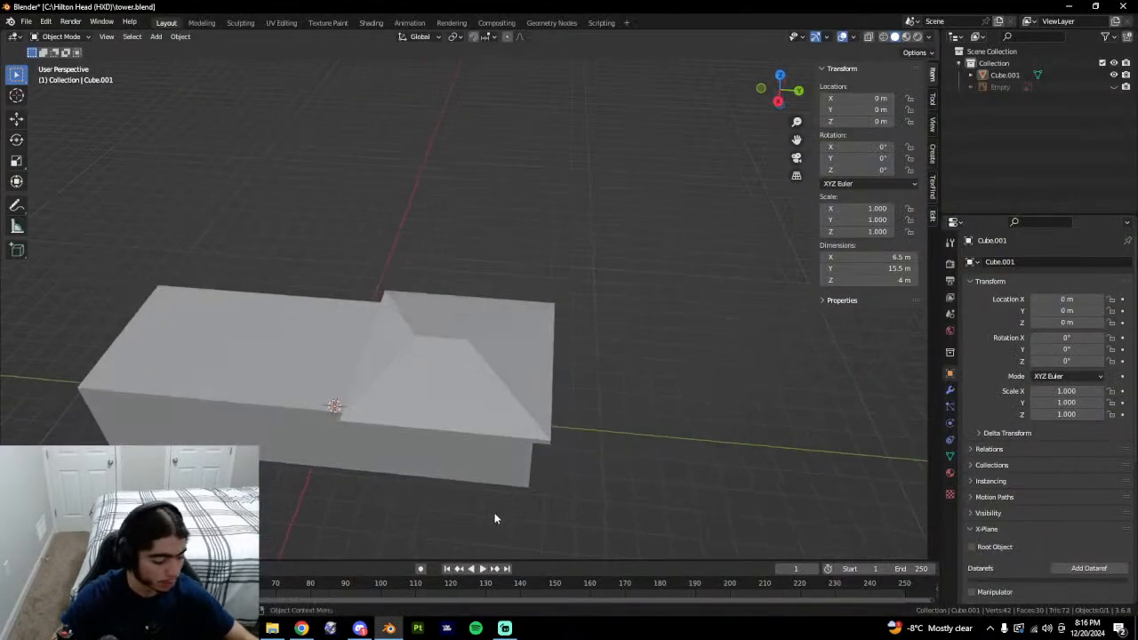
pyautogui.click(495, 471)
pyautogui.press('Tab')
pyautogui.moveTo(286, 422); pyautogui.dragTo(479, 346, button='middle')
pyautogui.hotkey('ctrl', 'r')
pyautogui.click(460, 357)
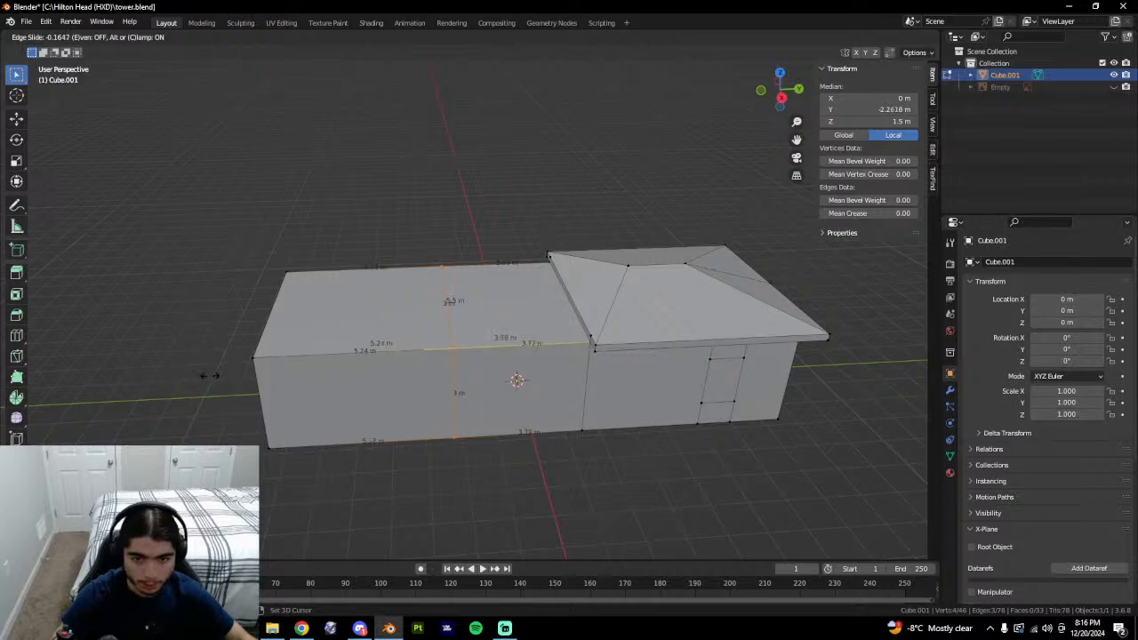
pyautogui.click(213, 376)
pyautogui.press('g')
pyautogui.press('g')
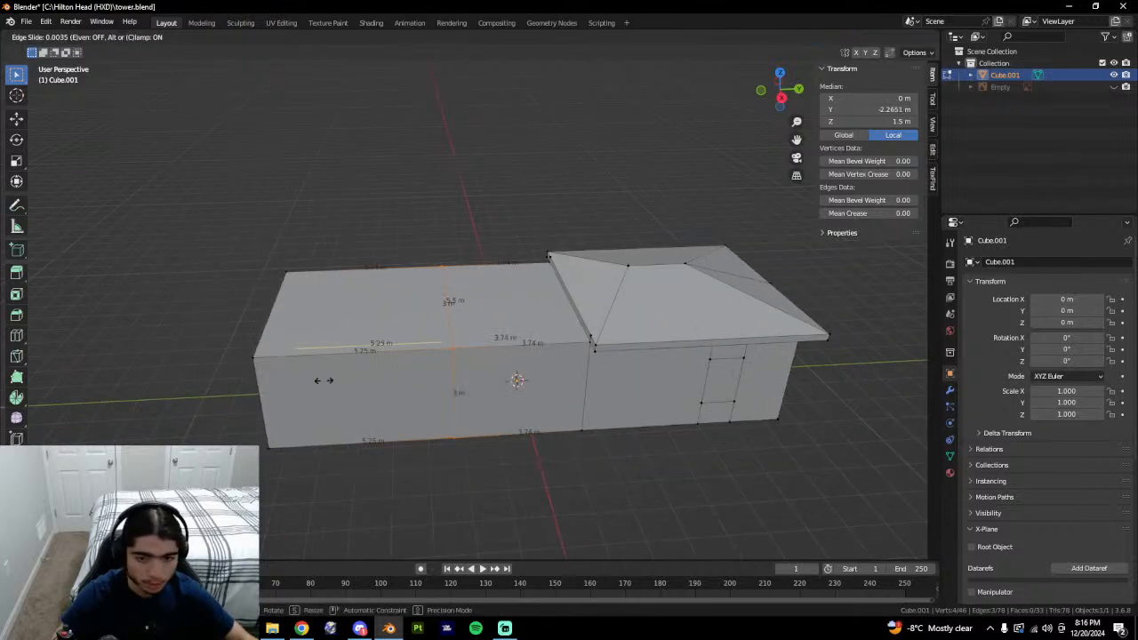
pyautogui.scroll(3, 326, 380)
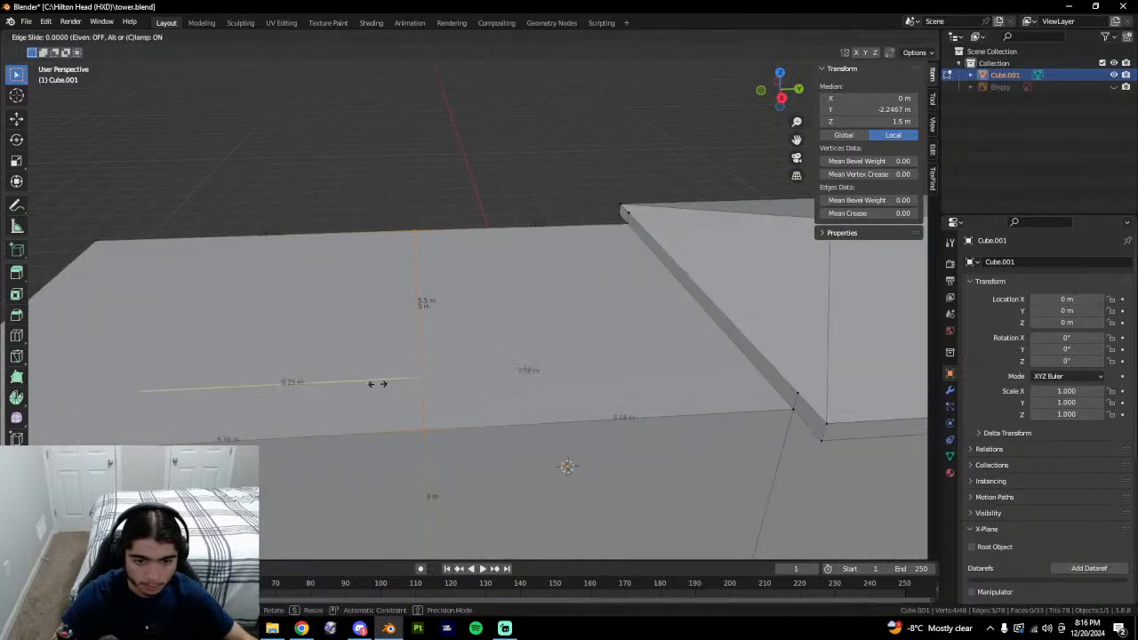
pyautogui.click(366, 385)
pyautogui.scroll(-5, 440, 409)
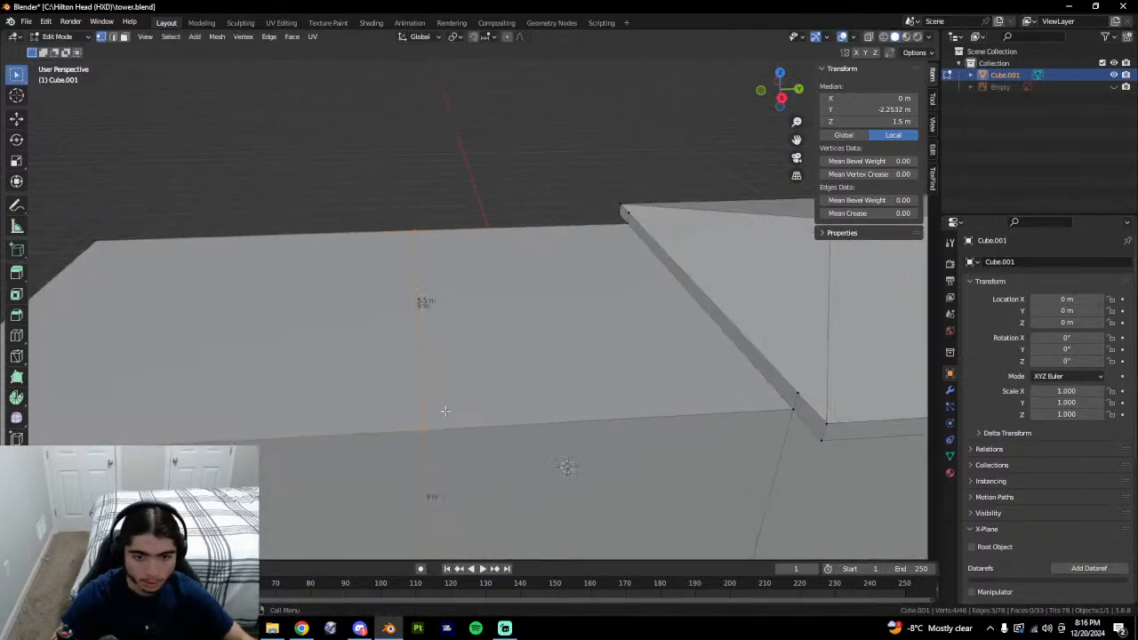
# Compare against a tilted Google Earth view of the tower, then return to Blender.
pyautogui.hotkey('alt', 'Tab')
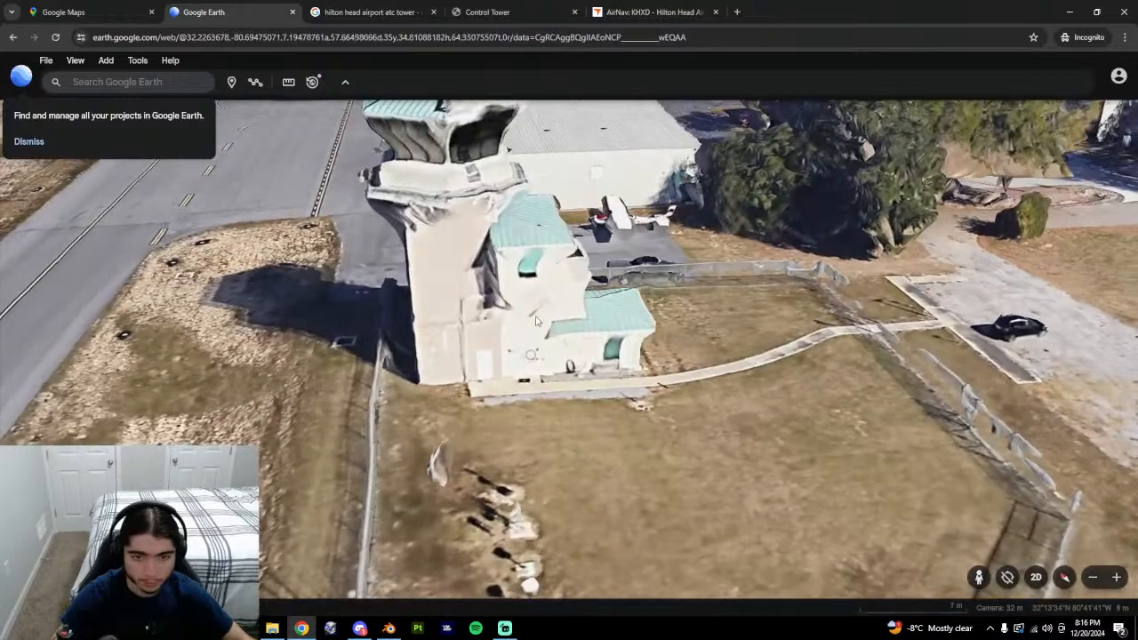
pyautogui.moveTo(479, 381); pyautogui.dragTo(447, 381, button='middle')
pyautogui.hotkey('alt', 'Tab')
# Select the right-hand roof face, then its left edge, and check Google Earth again.
pyautogui.moveTo(528, 332); pyautogui.dragTo(552, 340, button='middle')
pyautogui.press('3')
pyautogui.click(489, 342)
pyautogui.press('2')
pyautogui.click(456, 318)
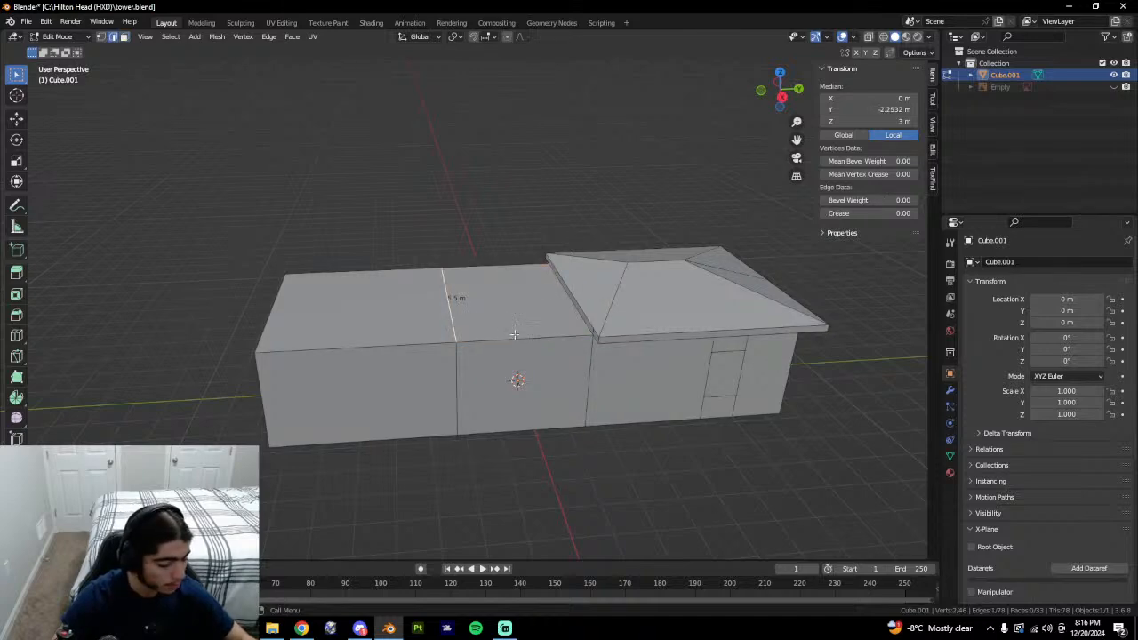
pyautogui.hotkey('alt', 'Tab')
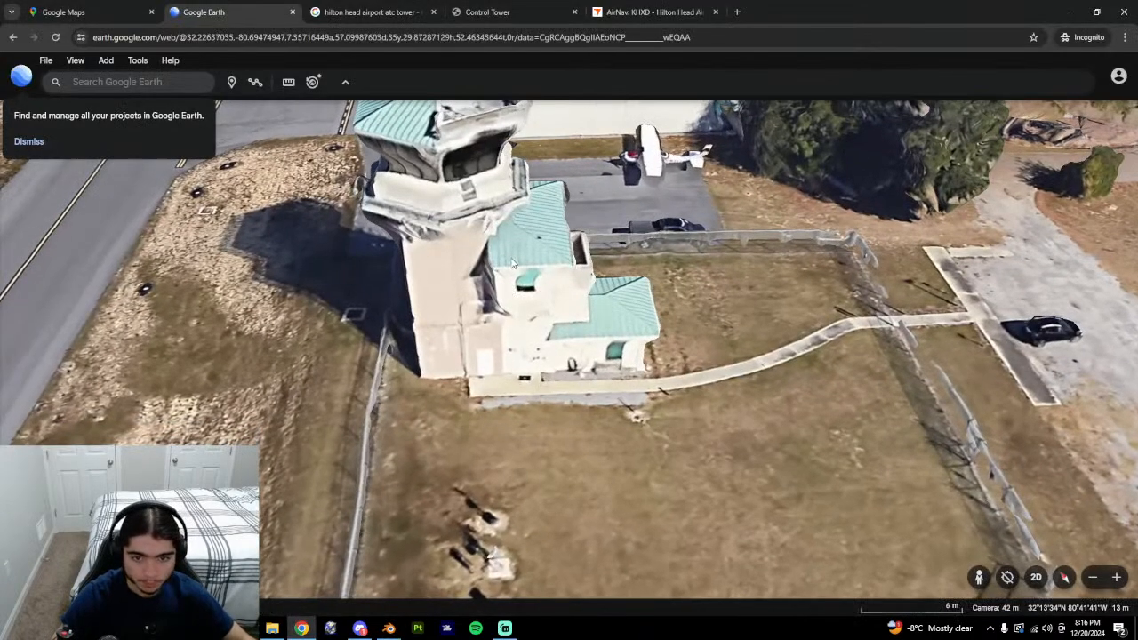
# Select the top edges of the block and raise them 7 m along Z (gz7).
pyautogui.moveTo(521, 284); pyautogui.dragTo(508, 354, button='middle')
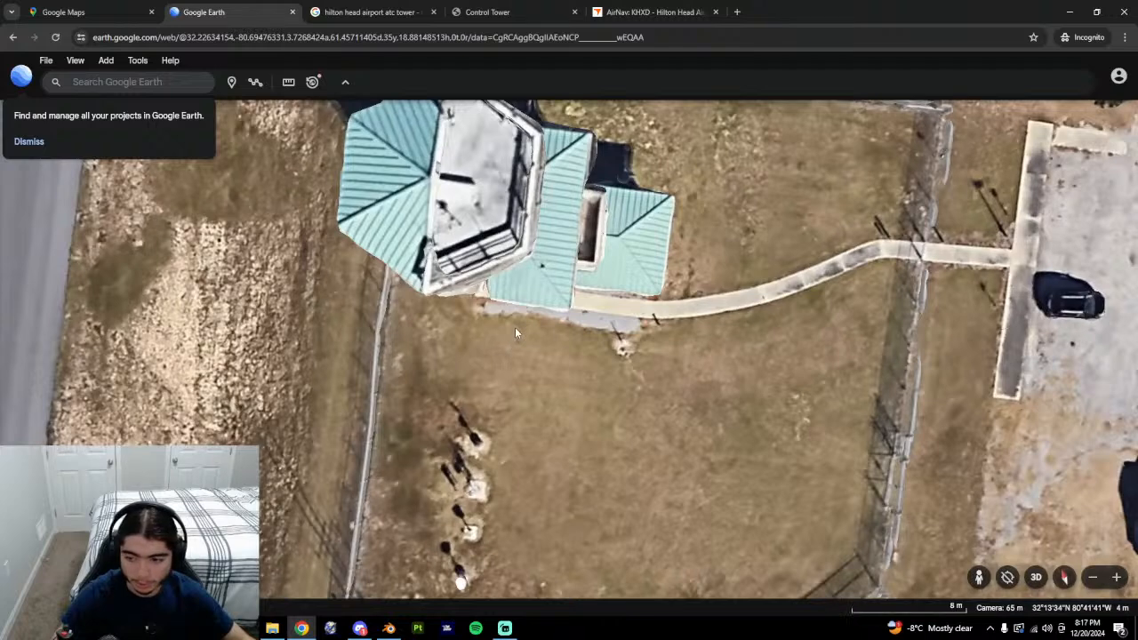
pyautogui.hotkey('alt', 'Tab')
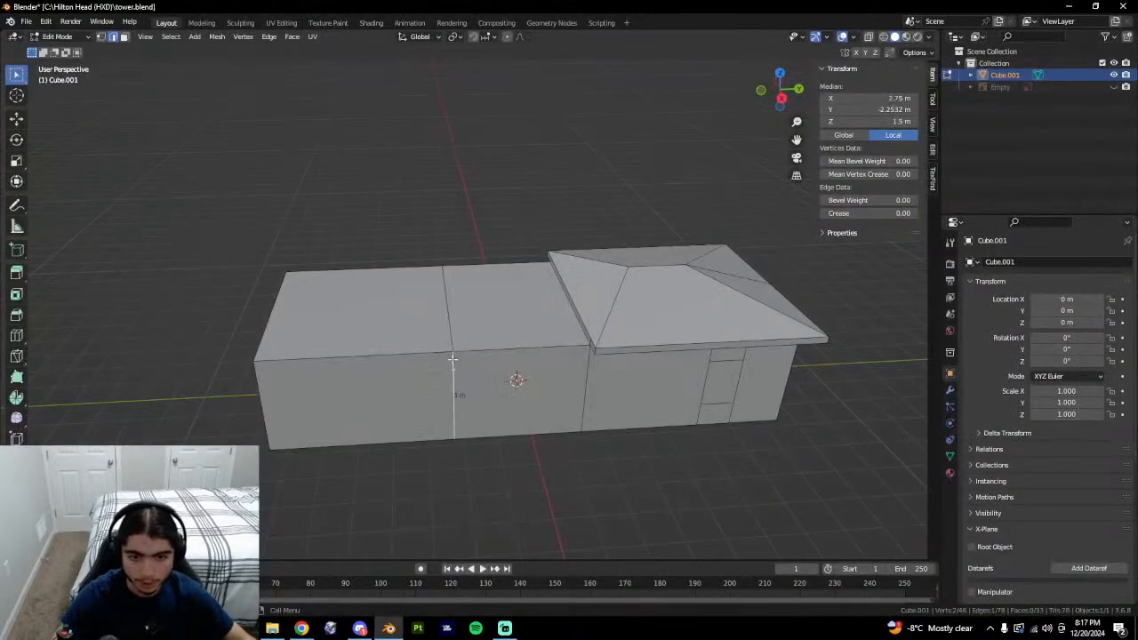
pyautogui.click(453, 353)
pyautogui.click(541, 352)
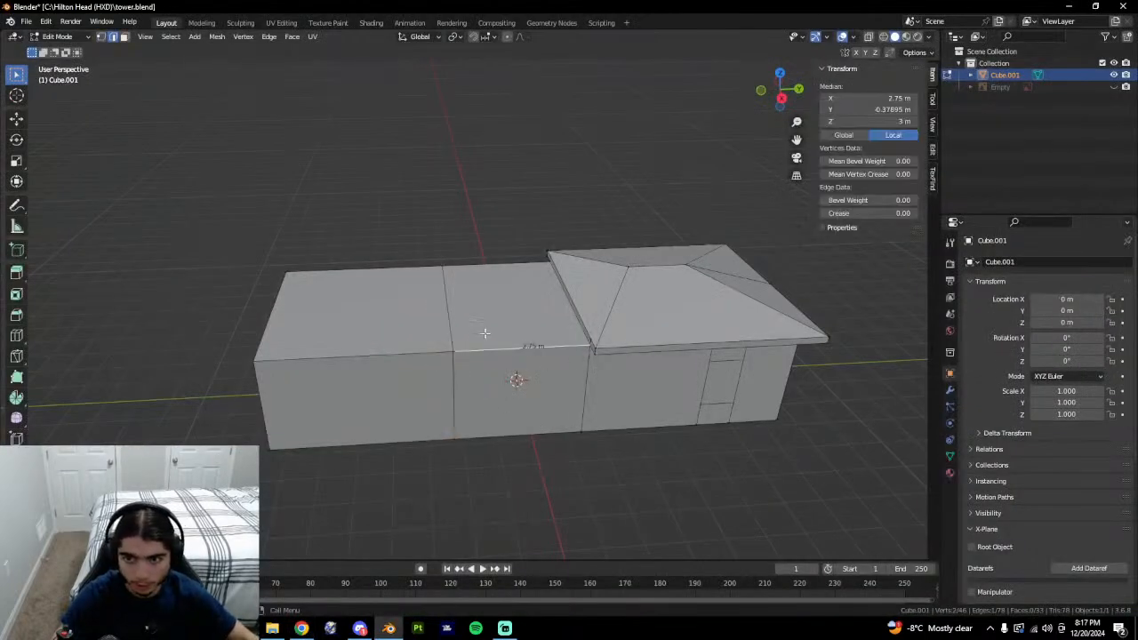
pyautogui.click(454, 321)
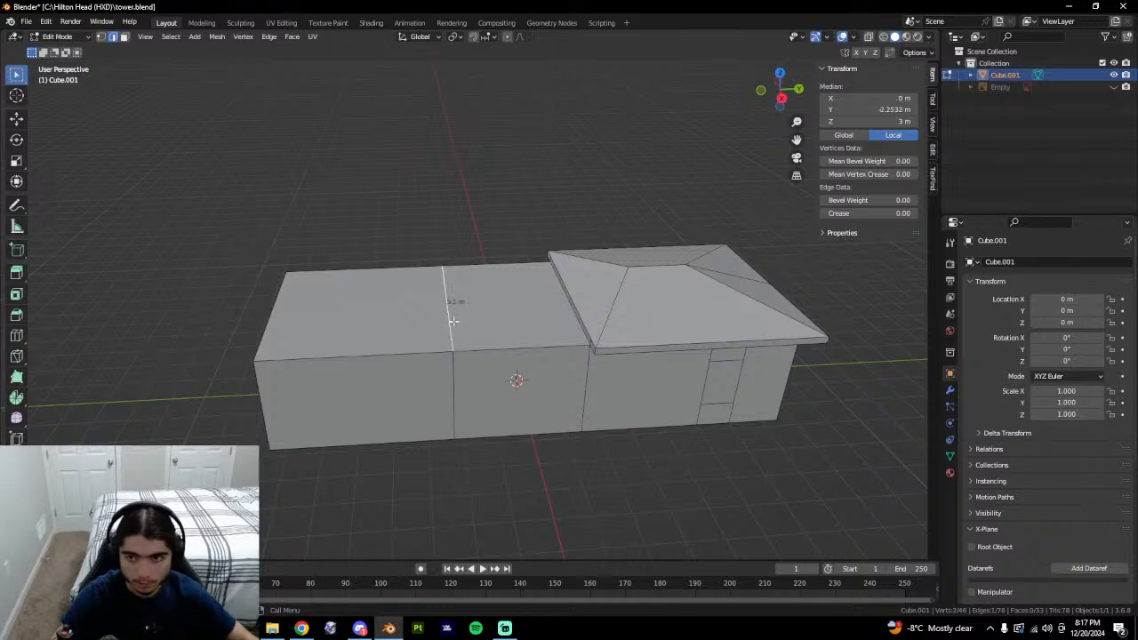
pyautogui.keyDown('shift'); pyautogui.moveTo(668, 316); pyautogui.dragTo(640, 360, button='middle'); pyautogui.keyUp('shift')
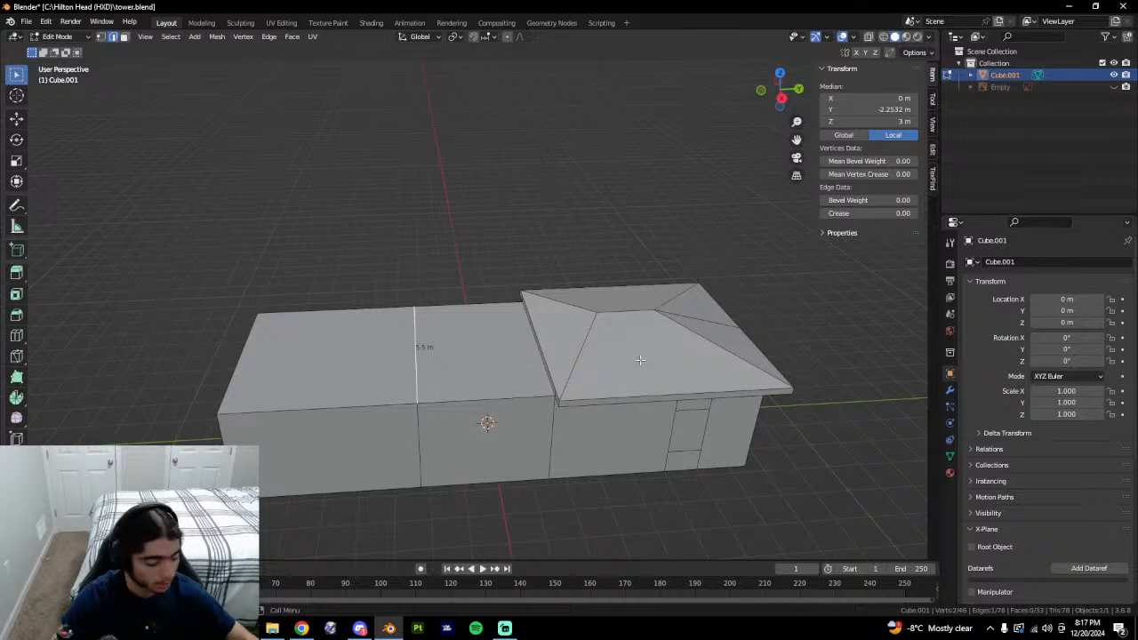
pyautogui.write('gz')
pyautogui.write('7')
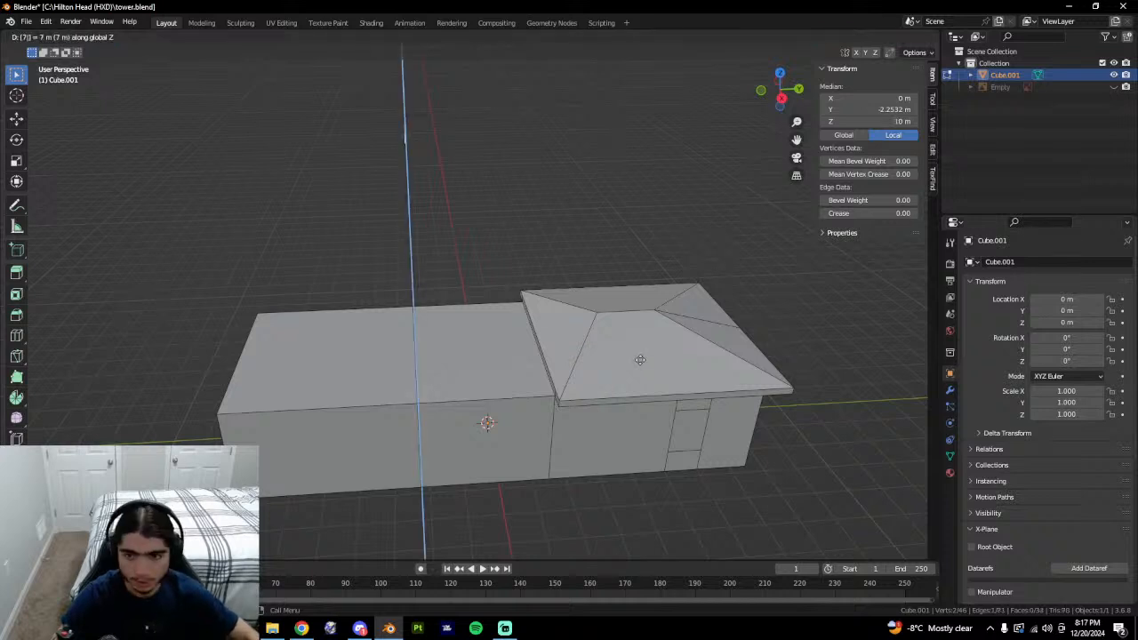
pyautogui.press('Return')
# Inspect the raised panel against the Google Earth reference, then deselect the edge.
pyautogui.moveTo(640, 359); pyautogui.dragTo(530, 193, button='middle')
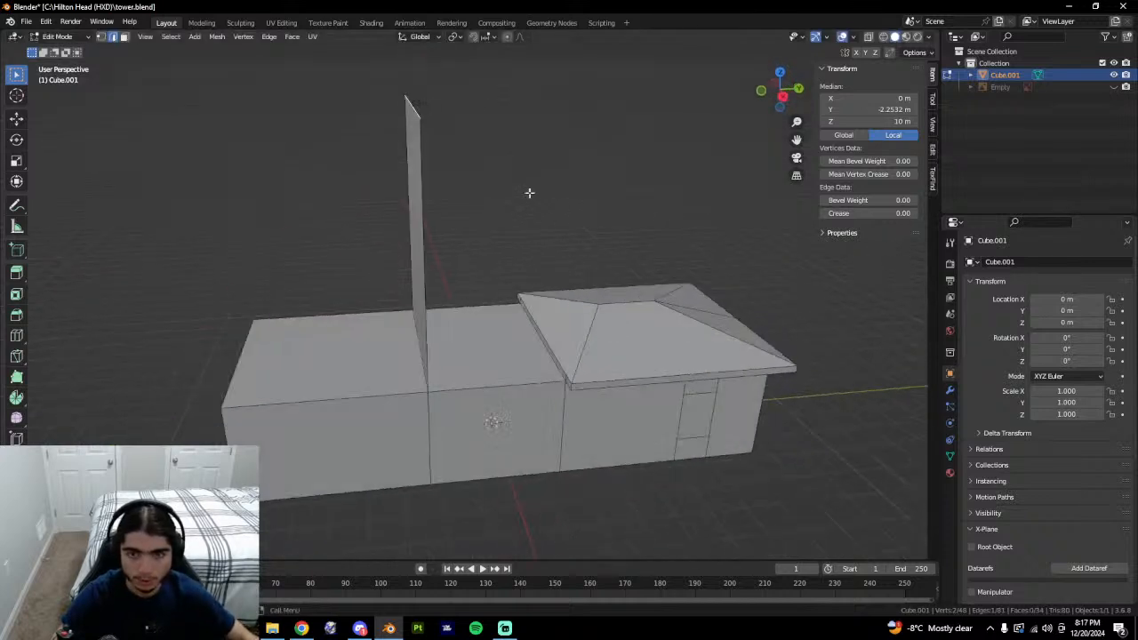
pyautogui.moveTo(510, 115); pyautogui.dragTo(531, 217, button='middle')
pyautogui.hotkey('alt', 'Tab')
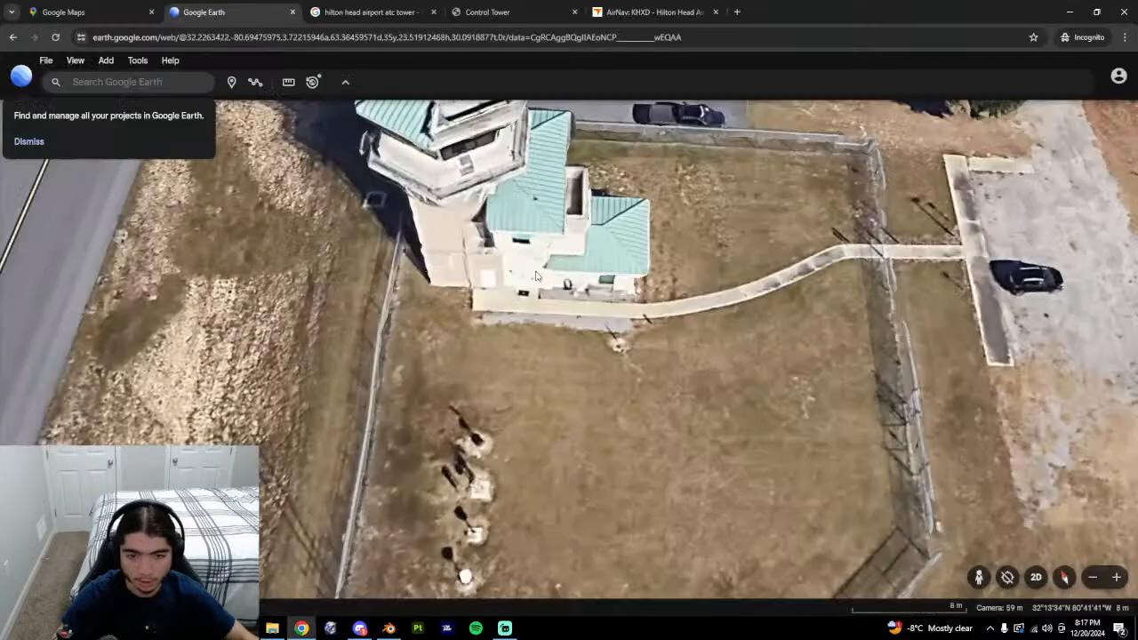
pyautogui.moveTo(617, 308); pyautogui.dragTo(556, 239, button='middle')
pyautogui.hotkey('alt', 'Tab')
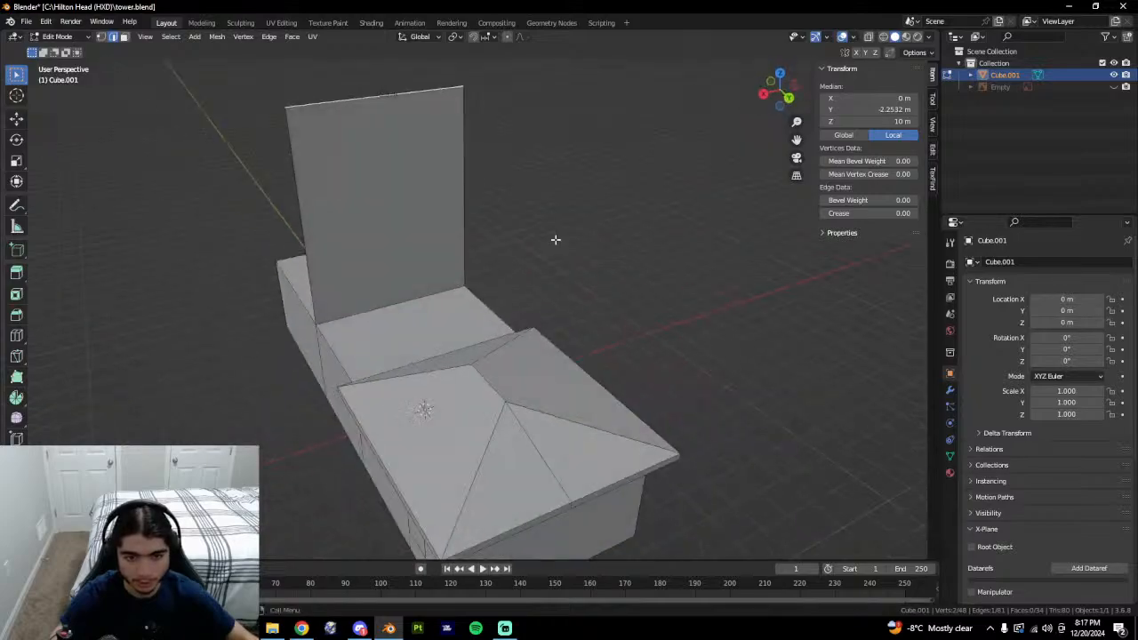
pyautogui.click(555, 240)
pyautogui.moveTo(462, 282); pyautogui.dragTo(520, 281, button='middle')
# Study the tower from several tilted and orbited Google Earth angles before returning to Blender.
pyautogui.hotkey('alt', 'Tab')
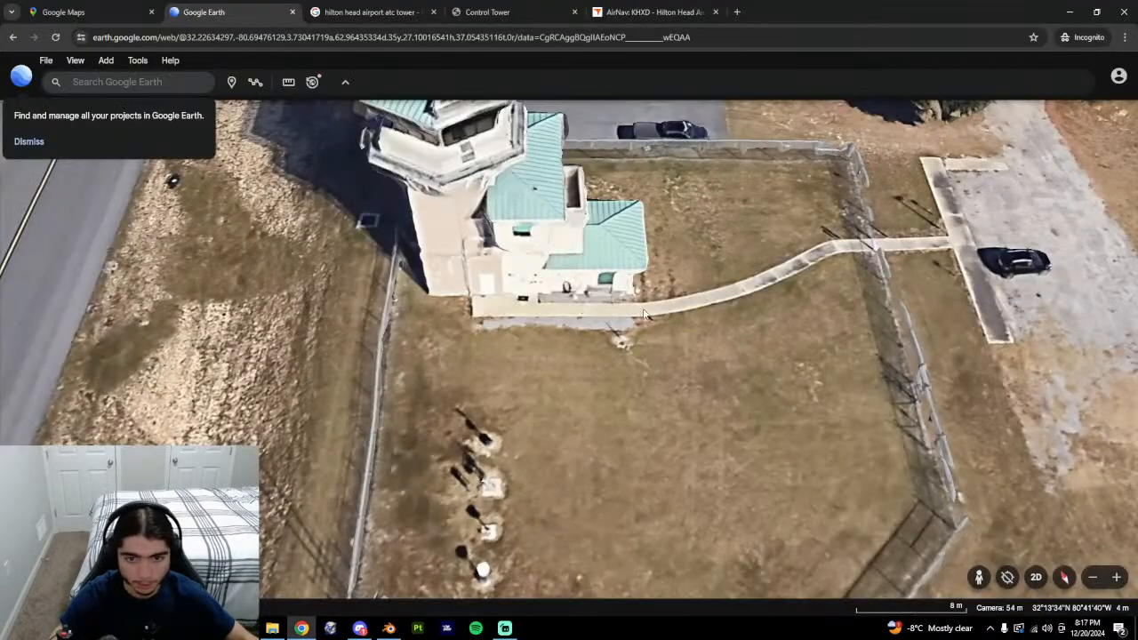
pyautogui.moveTo(644, 314); pyautogui.dragTo(605, 240, button='middle')
pyautogui.scroll(3, 541, 292)
pyautogui.moveTo(476, 310); pyautogui.dragTo(409, 280, button='middle')
pyautogui.moveTo(473, 404); pyautogui.dragTo(681, 275, button='middle')
pyautogui.hotkey('alt', 'Tab')
# Isolate one hipped-roof triangle with Shift+H and orbit around it.
pyautogui.click(572, 312)
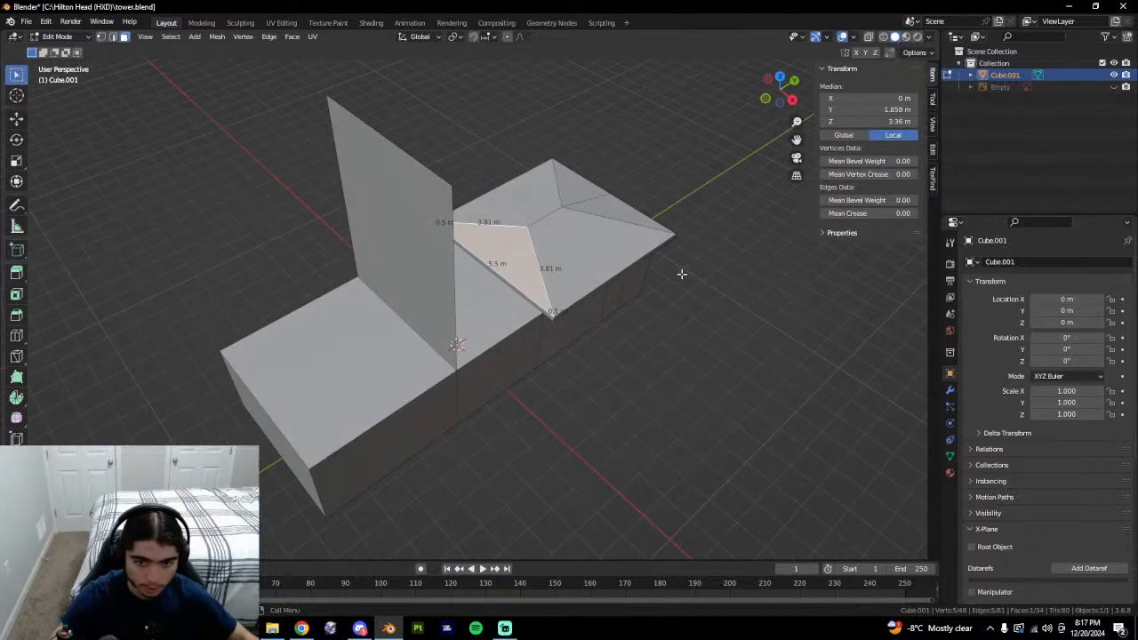
pyautogui.hotkey('shift', 'h')
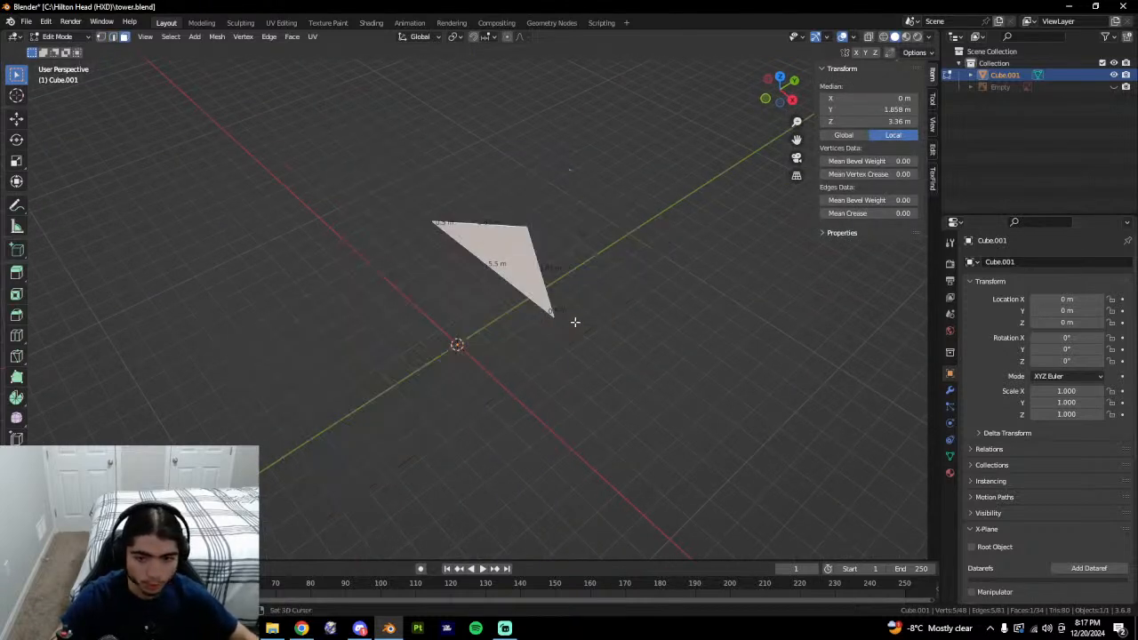
pyautogui.moveTo(581, 322); pyautogui.dragTo(475, 358, button='middle')
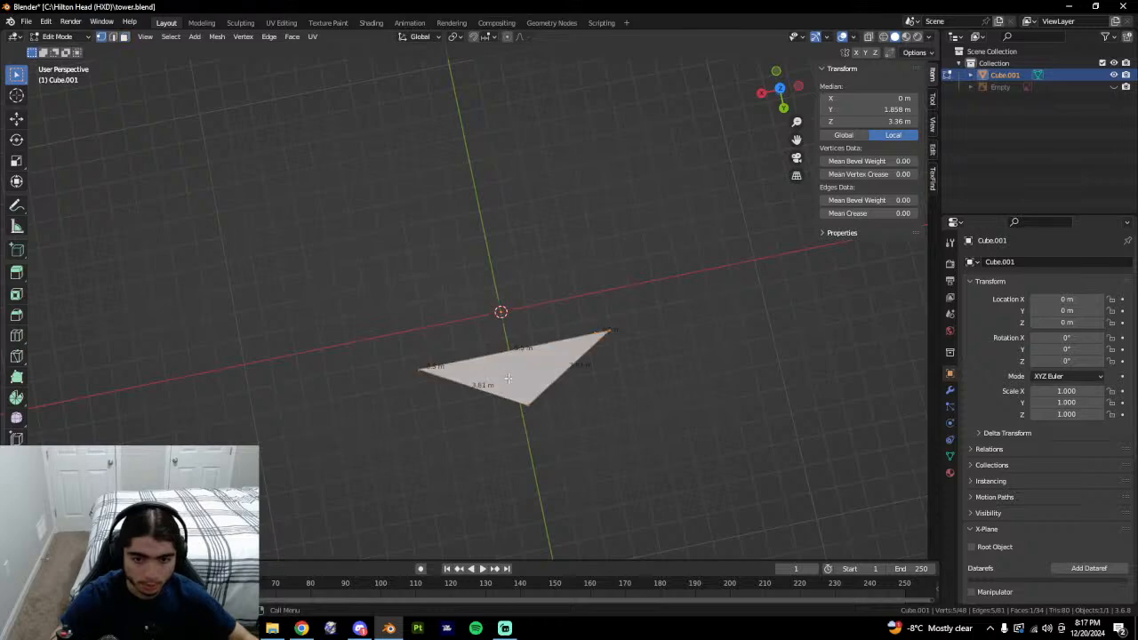
pyautogui.scroll(1, 524, 373)
# Unhide all geometry, select a roof corner vertex, and compare with the overhead Google Earth view.
pyautogui.hotkey('alt', 'h')
pyautogui.moveTo(513, 378); pyautogui.dragTo(584, 358, button='middle')
pyautogui.click(587, 455)
pyautogui.moveTo(499, 349); pyautogui.dragTo(361, 498, button='middle')
pyautogui.click(534, 310)
pyautogui.hotkey('alt', 'Tab')
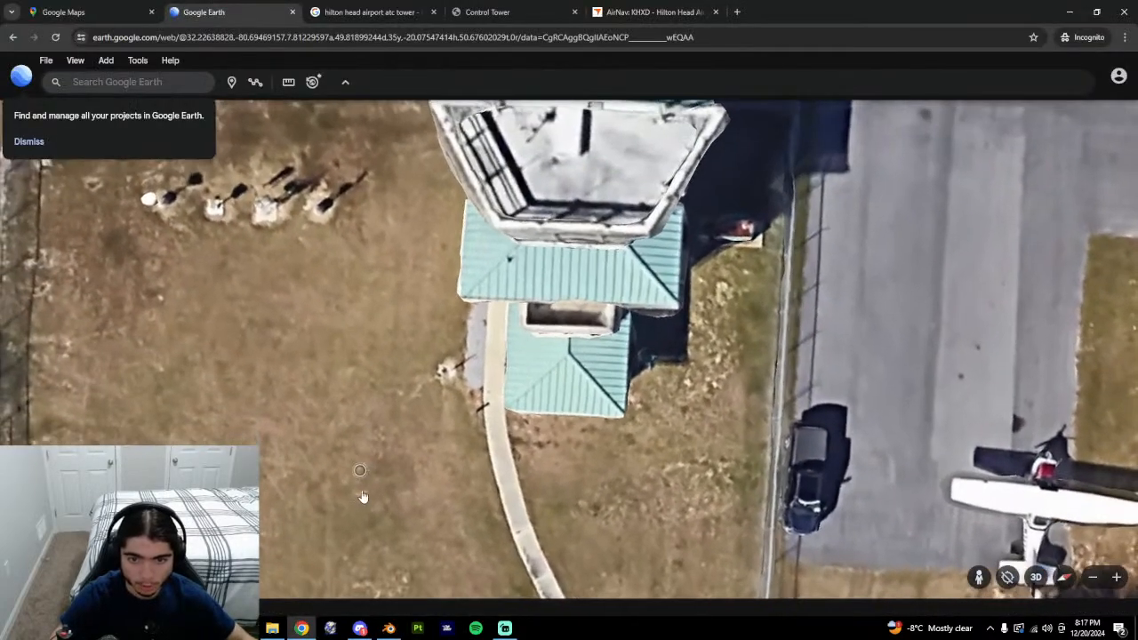
# Measure the roof's back edge in Google Earth, giving about 5 m.
pyautogui.click(288, 82)
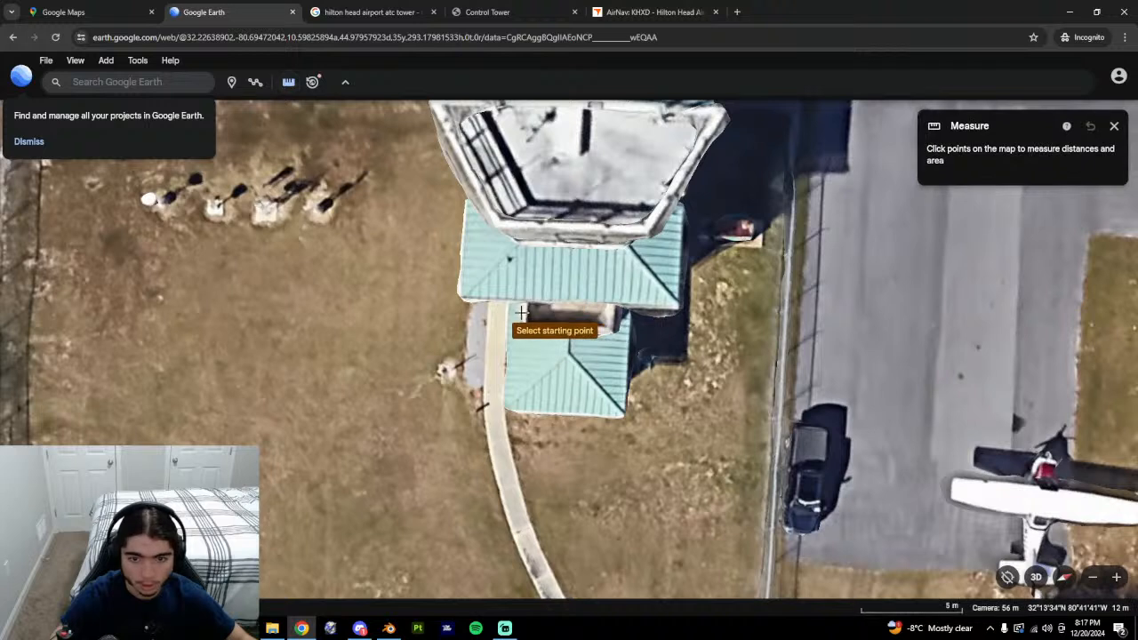
pyautogui.click(525, 309)
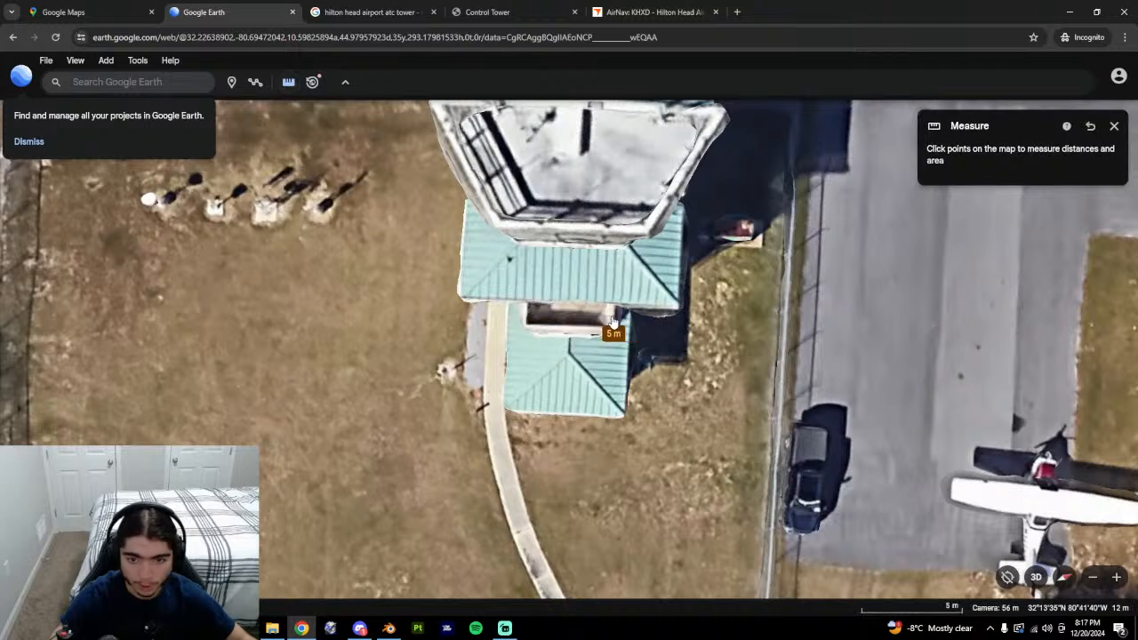
pyautogui.click(612, 317)
pyautogui.click(951, 230)
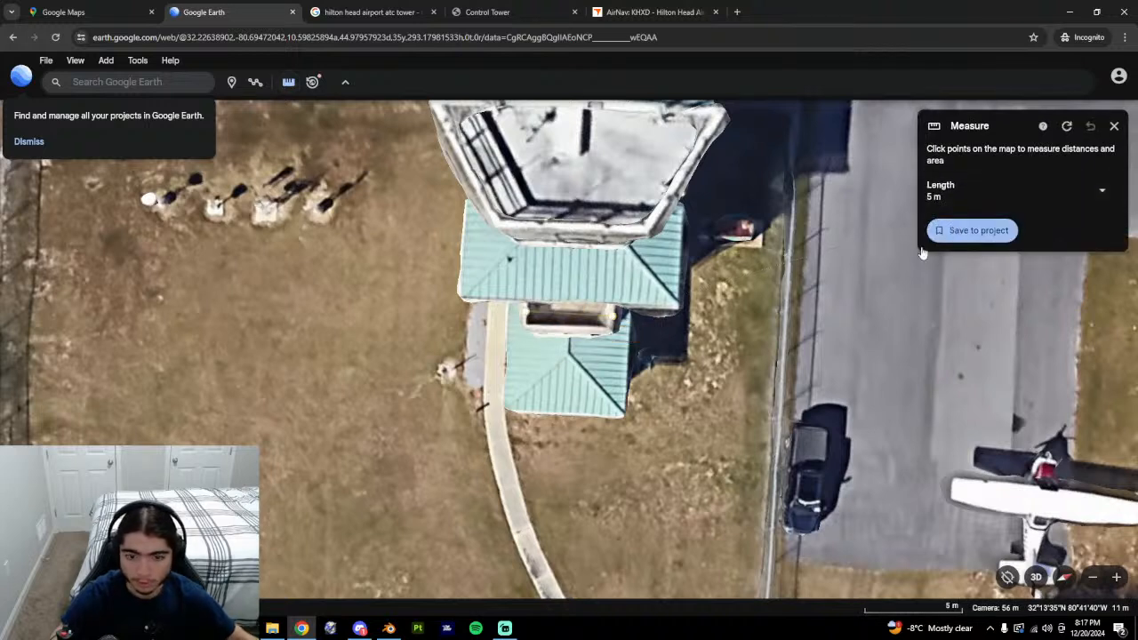
# In Blender, select the roof's back edge, then its left back corner vertex.
pyautogui.click(388, 627)
pyautogui.moveTo(465, 354); pyautogui.dragTo(451, 395, button='middle')
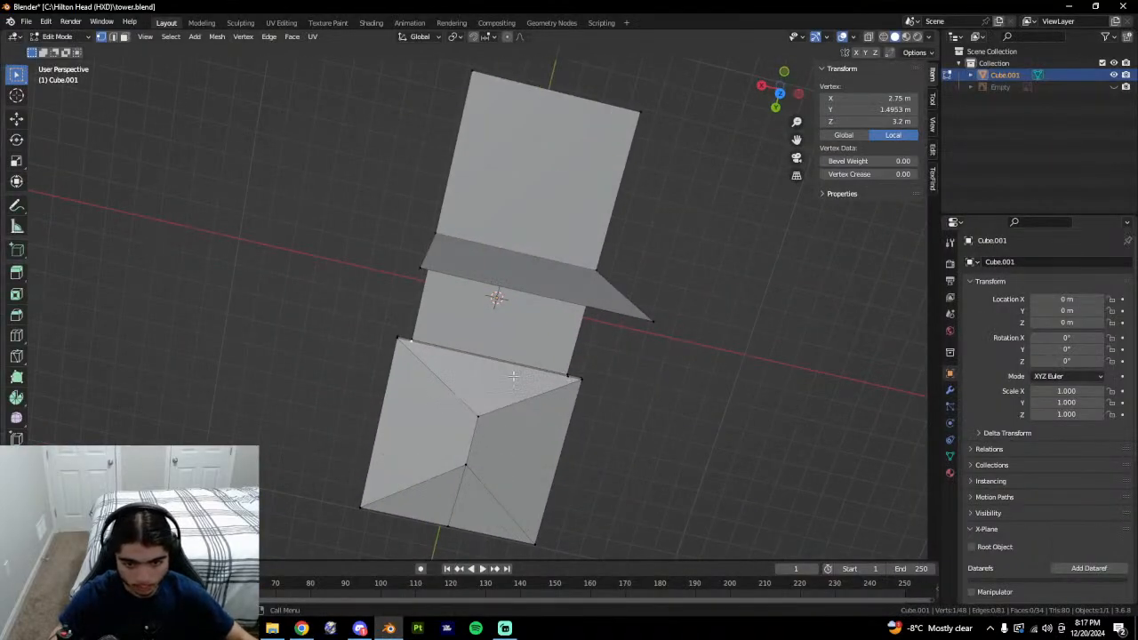
pyautogui.press('2')
pyautogui.click(502, 365)
pyautogui.press('q')
pyautogui.click(541, 384)
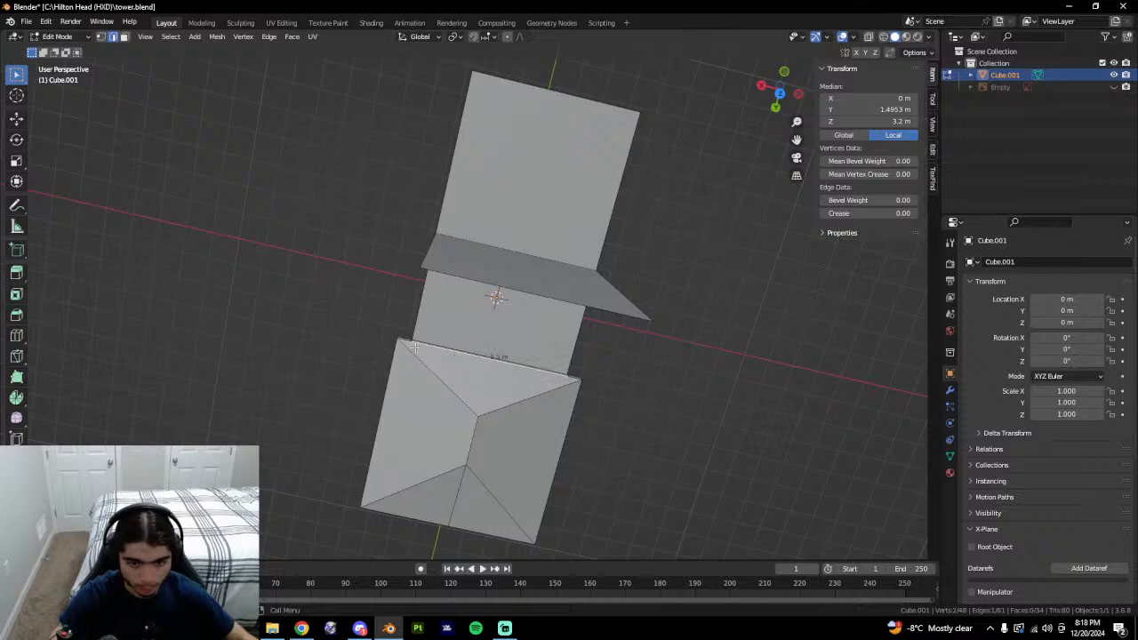
pyautogui.press('1')
pyautogui.click(410, 345)
# Vertex-slide the left and right back corners inward to narrow the back edge.
pyautogui.hotkey('shift', 'v')
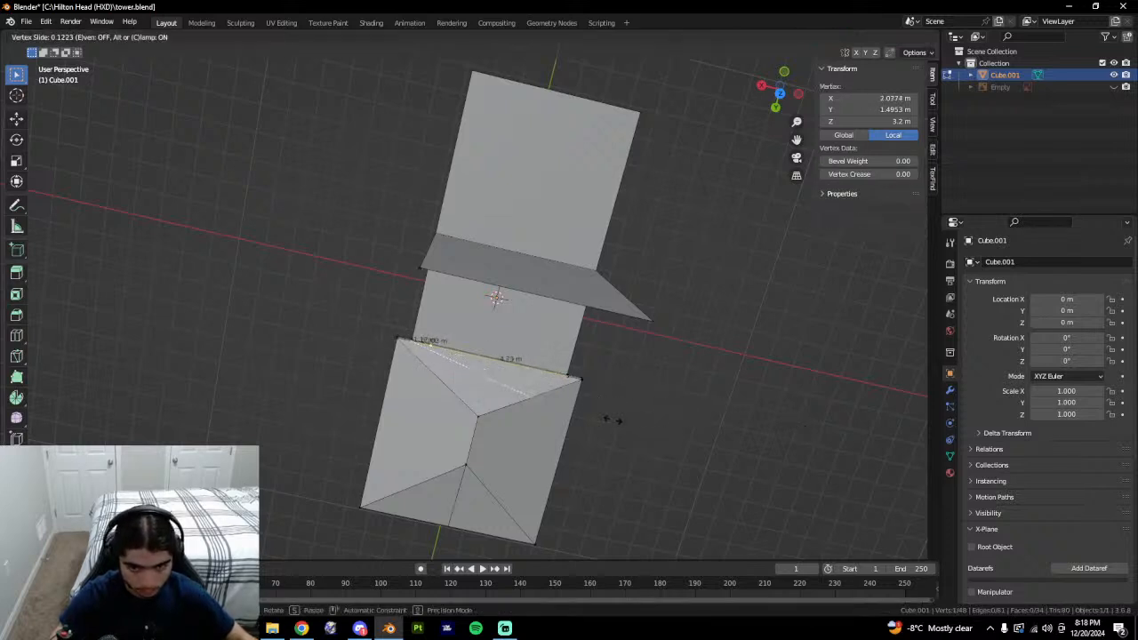
pyautogui.click(474, 413)
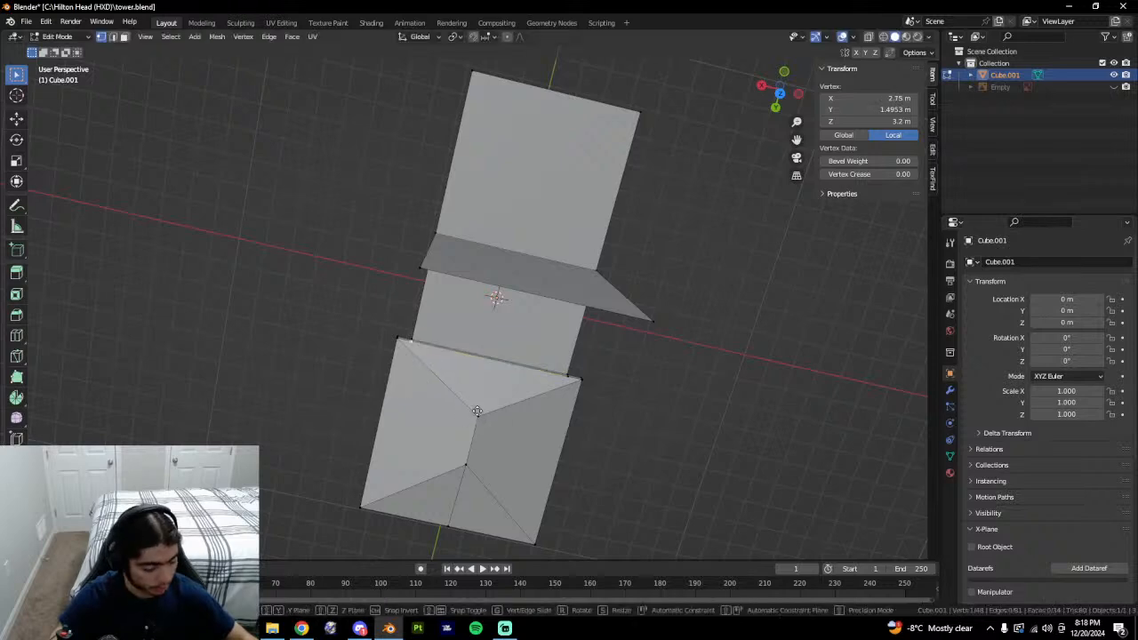
pyautogui.hotkey('shift', 'v')
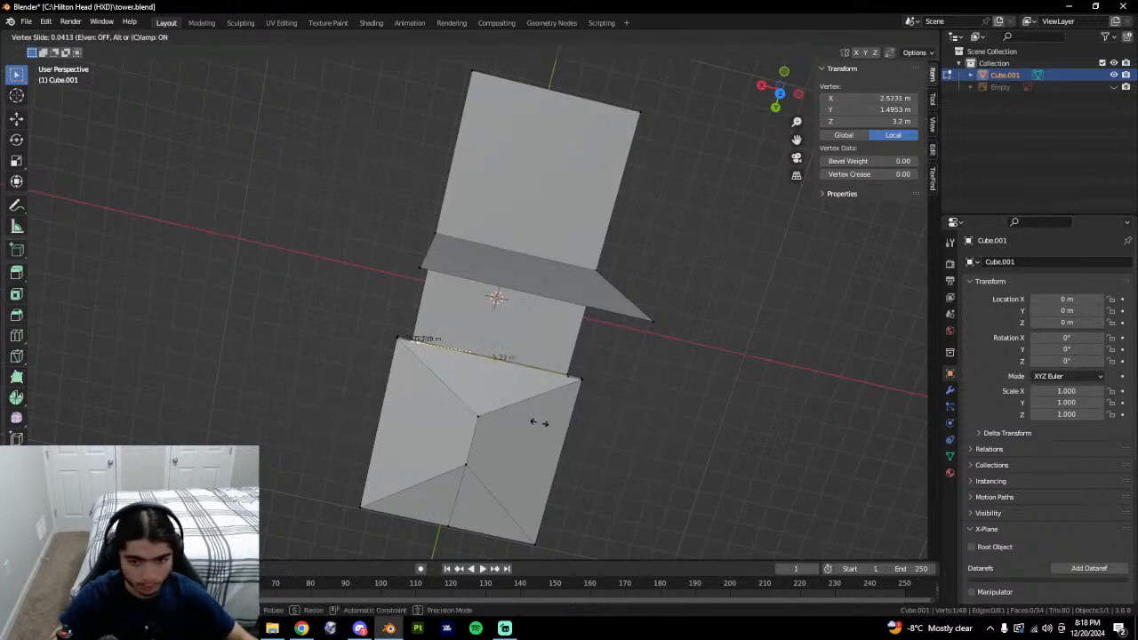
pyautogui.click(543, 423)
pyautogui.click(565, 377)
pyautogui.hotkey('shift', 'v')
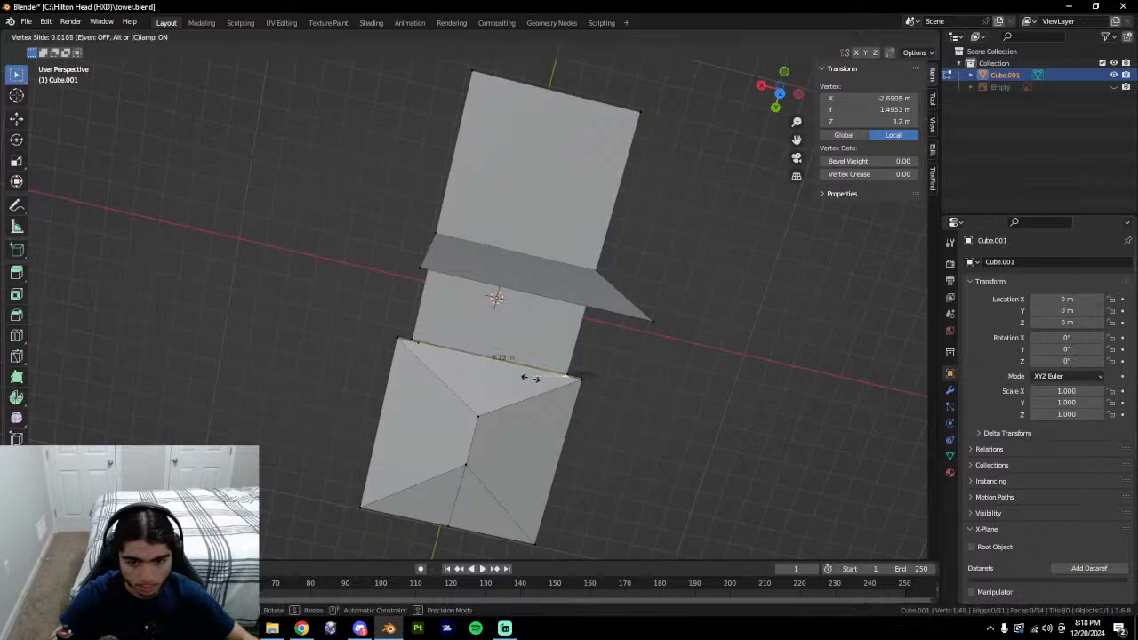
pyautogui.click(487, 378)
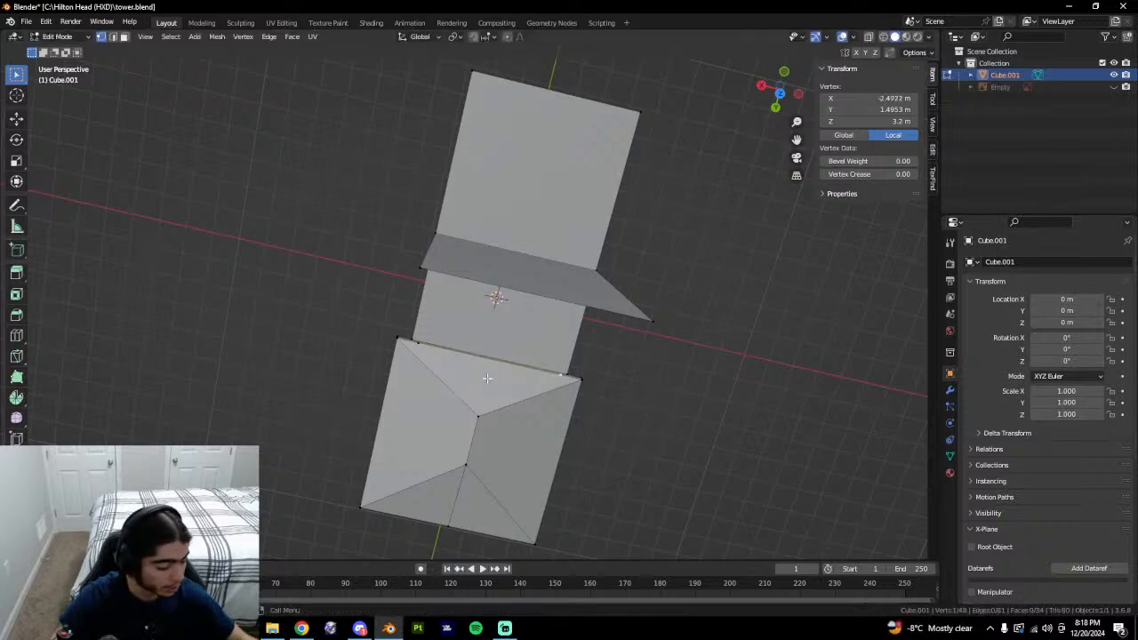
# Select the edge beneath the roof and compare it with the Google Earth reference.
pyautogui.moveTo(487, 378); pyautogui.dragTo(660, 352, button='middle')
pyautogui.press('2')
pyautogui.click(402, 284)
pyautogui.moveTo(336, 286); pyautogui.dragTo(821, 305, button='middle')
pyautogui.hotkey('alt', 'Tab')
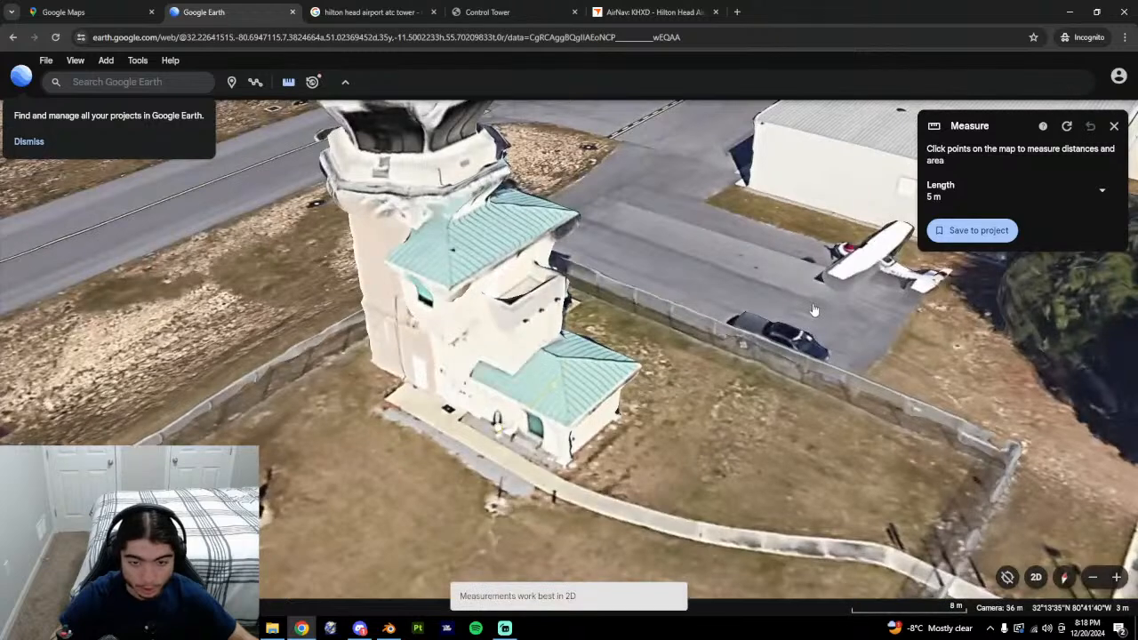
# Select the roof edge next to the tower shaft.
pyautogui.hotkey('alt', 'Tab')
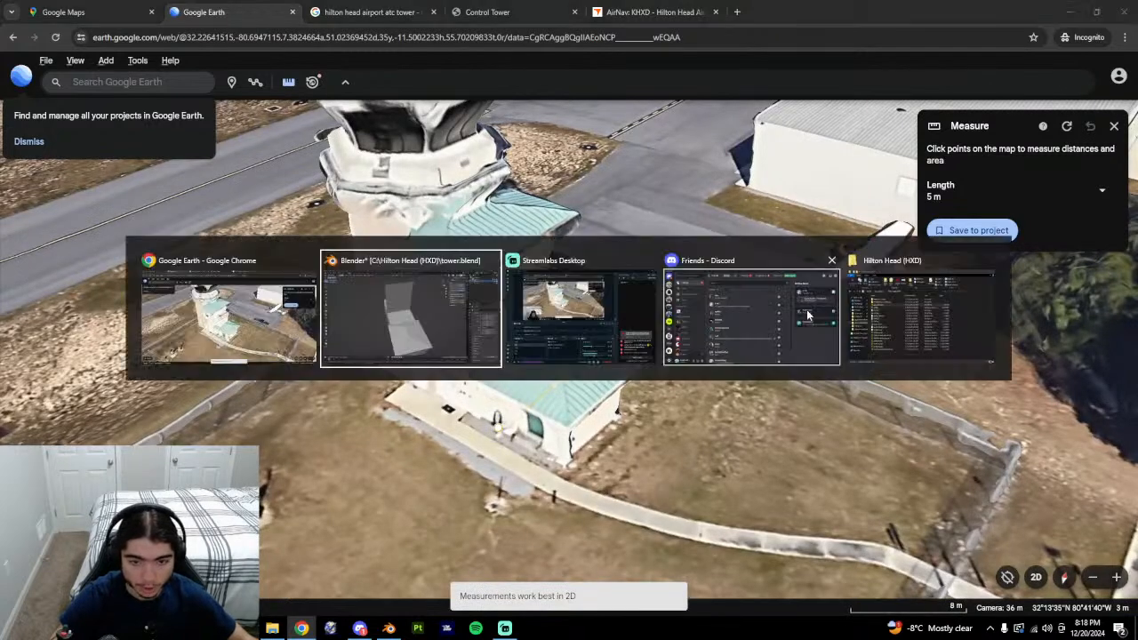
pyautogui.moveTo(556, 397); pyautogui.dragTo(745, 314, button='middle')
pyautogui.press('1')
pyautogui.click(531, 307)
pyautogui.moveTo(813, 356); pyautogui.dragTo(702, 393, button='middle')
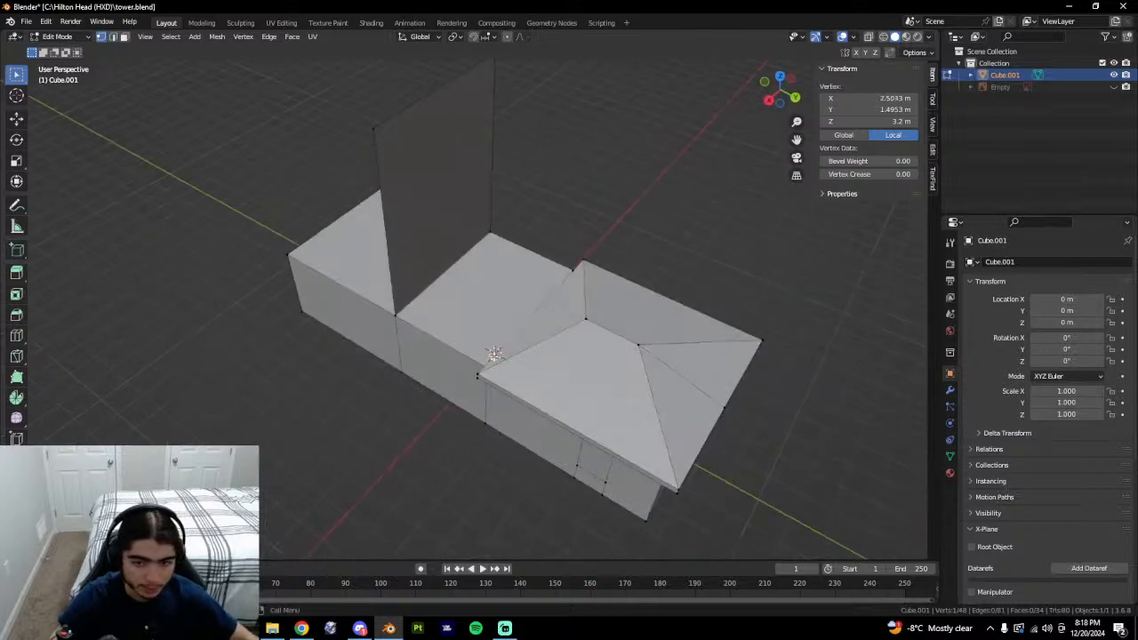
pyautogui.press('2')
pyautogui.click(539, 311)
pyautogui.moveTo(613, 329); pyautogui.dragTo(652, 324, button='middle')
# Raise the selected roof edge 6 m straight up along Z.
pyautogui.hotkey('alt', 'Tab')
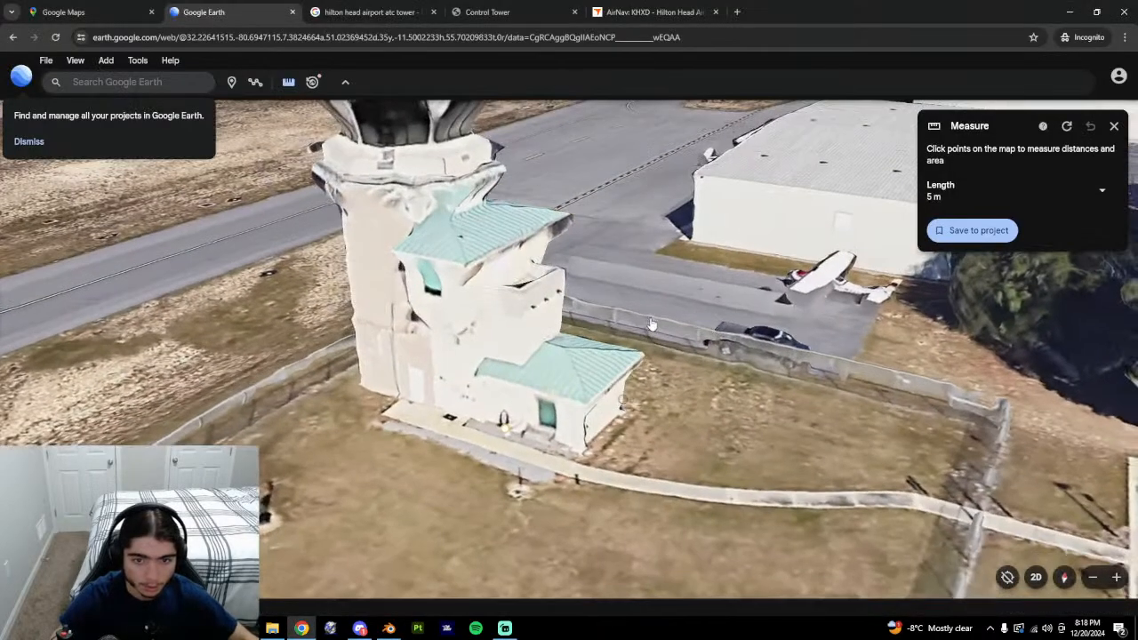
pyautogui.hotkey('alt', 'Tab')
pyautogui.press('g')
pyautogui.press('z')
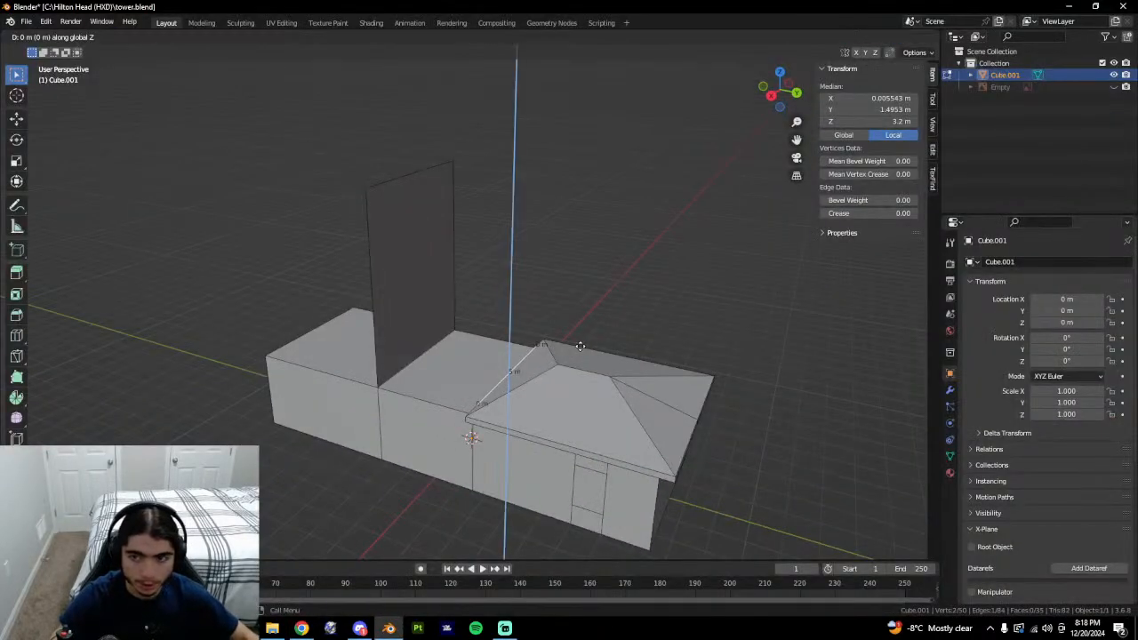
pyautogui.write('6.8')
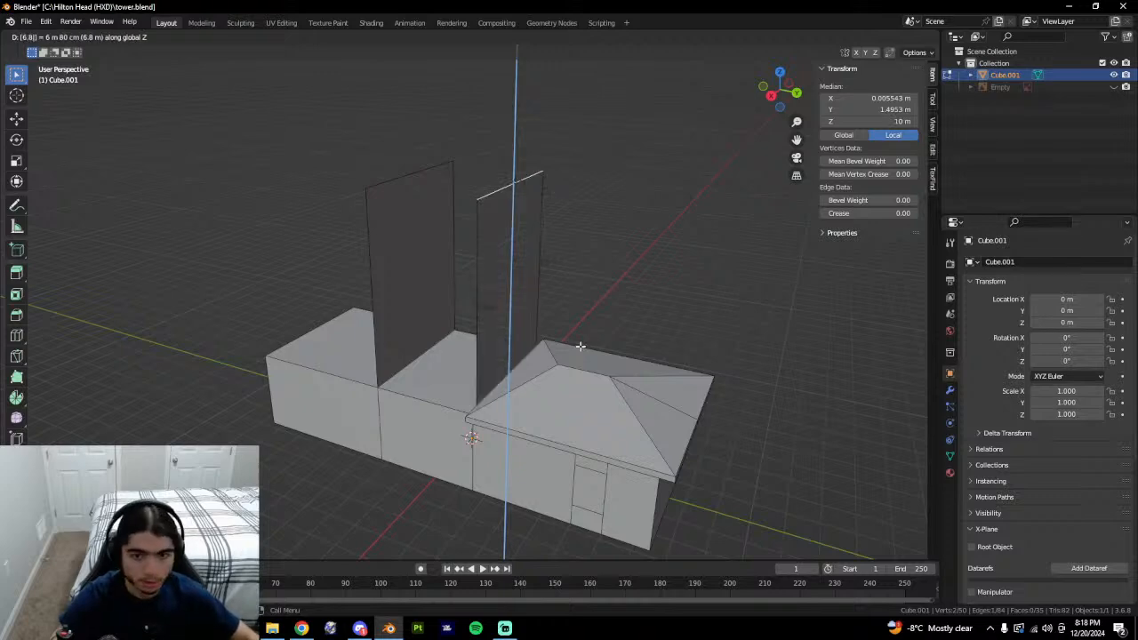
pyautogui.press('Return')
# Knife-cut a new vertex into the ledge corner and select it.
pyautogui.moveTo(577, 348)
pyautogui.mouseDown(button='middle')
pyautogui.moveTo(673, 318)
pyautogui.moveTo(563, 338)
pyautogui.mouseUp(button='middle')
pyautogui.moveTo(476, 286); pyautogui.dragTo(287, 326, button='middle')
pyautogui.click(781, 91)
pyautogui.moveTo(430, 284); pyautogui.dragTo(562, 392, button='middle')
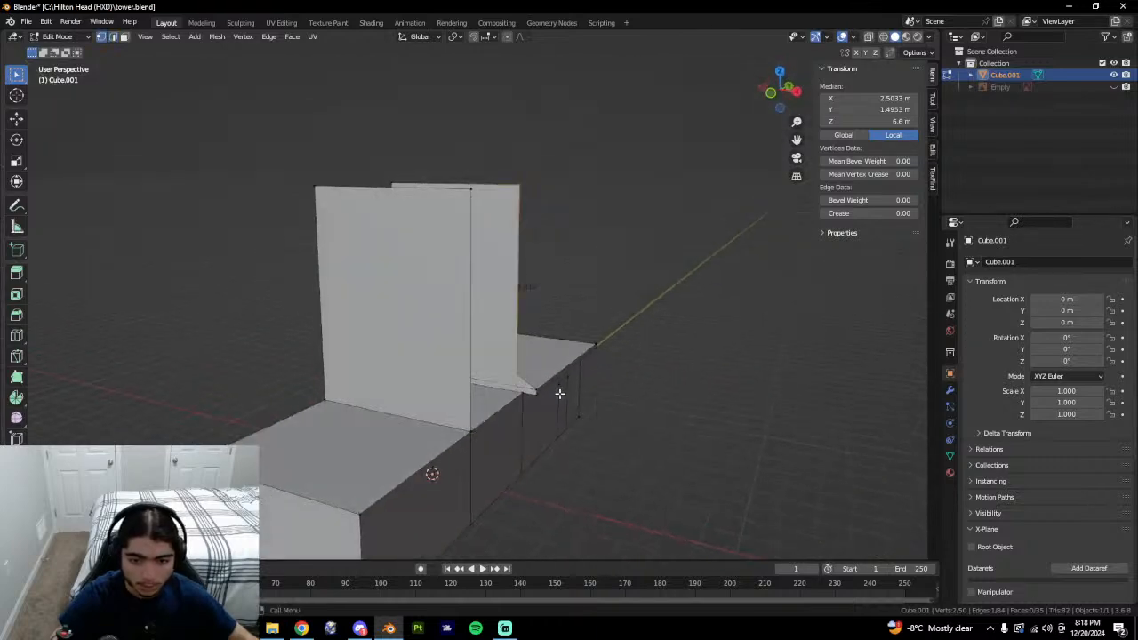
pyautogui.scroll(5, 580, 402)
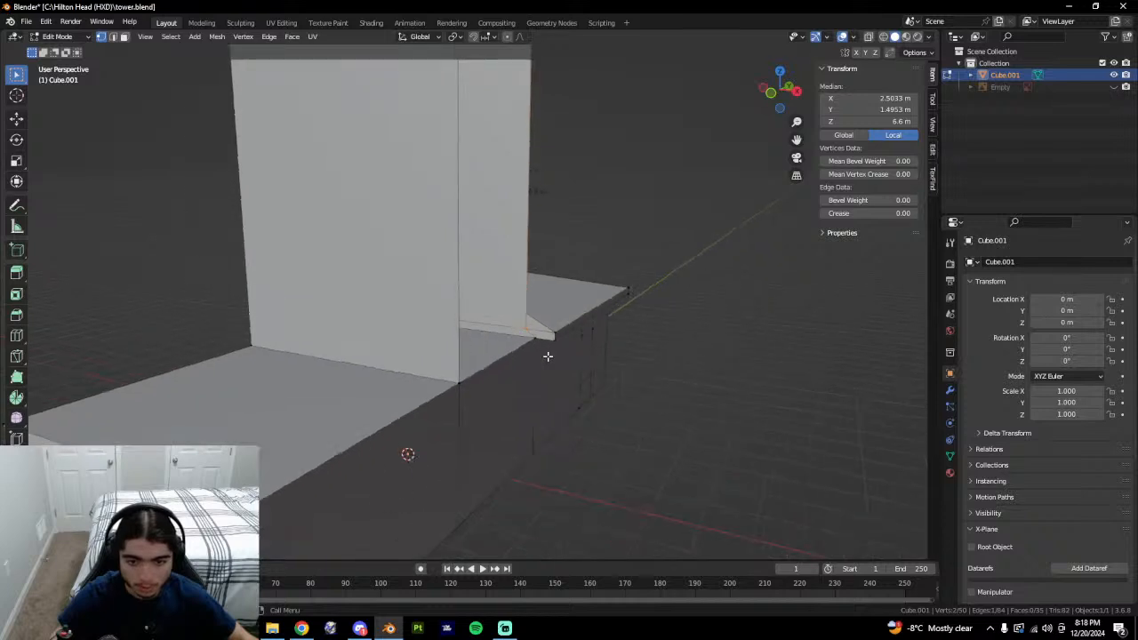
pyautogui.scroll(3, 500, 369)
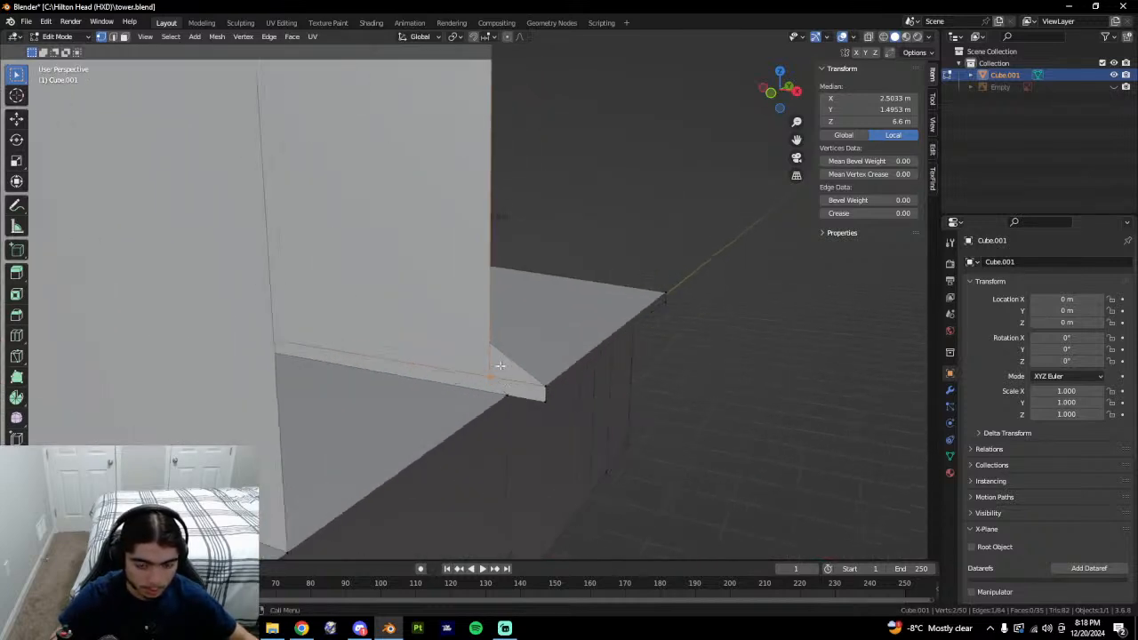
pyautogui.press('k')
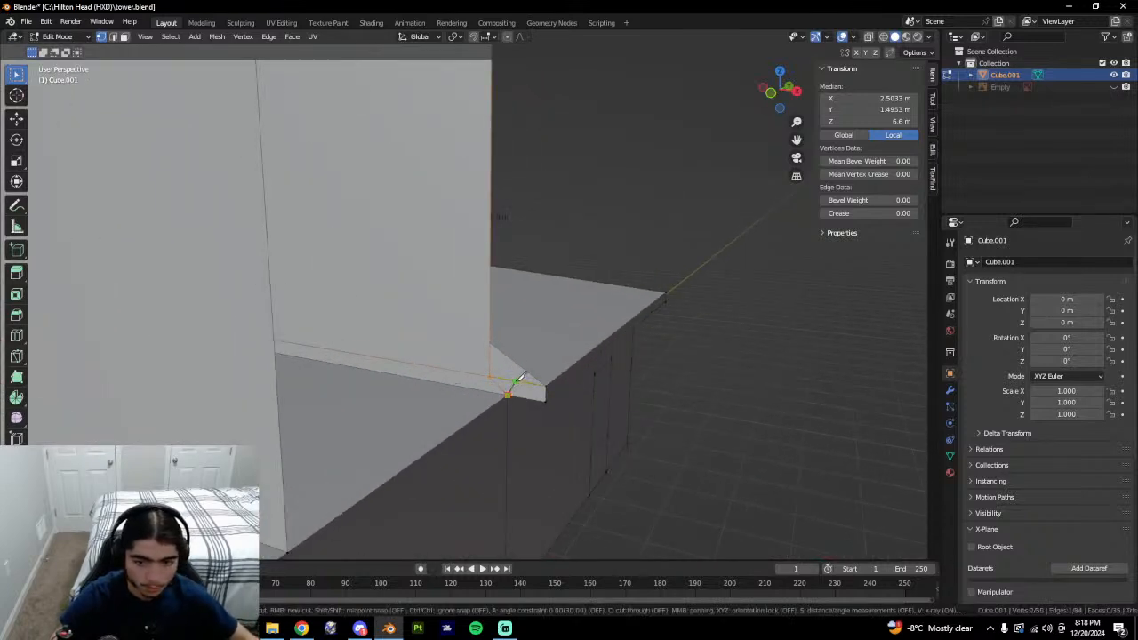
pyautogui.press('Return')
pyautogui.click(508, 400)
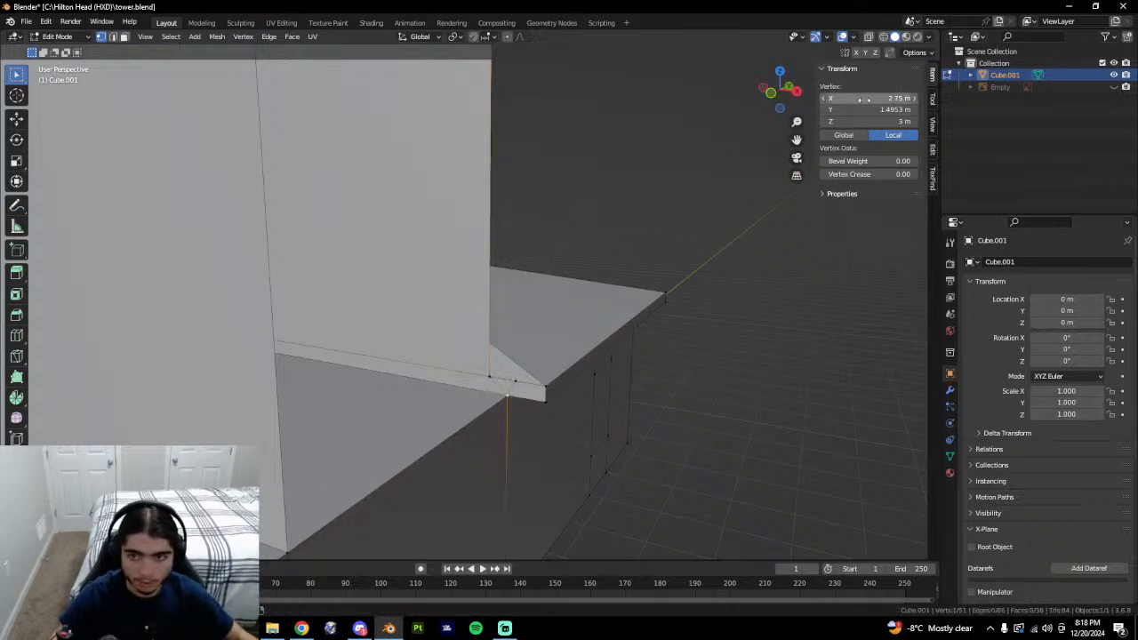
pyautogui.click(518, 387)
pyautogui.moveTo(640, 302); pyautogui.dragTo(583, 362, button='middle')
pyautogui.scroll(-1, 582, 364)
# Extrude the new vertex straight up and set its Z height to 10 m.
pyautogui.press('e')
pyautogui.press('z')
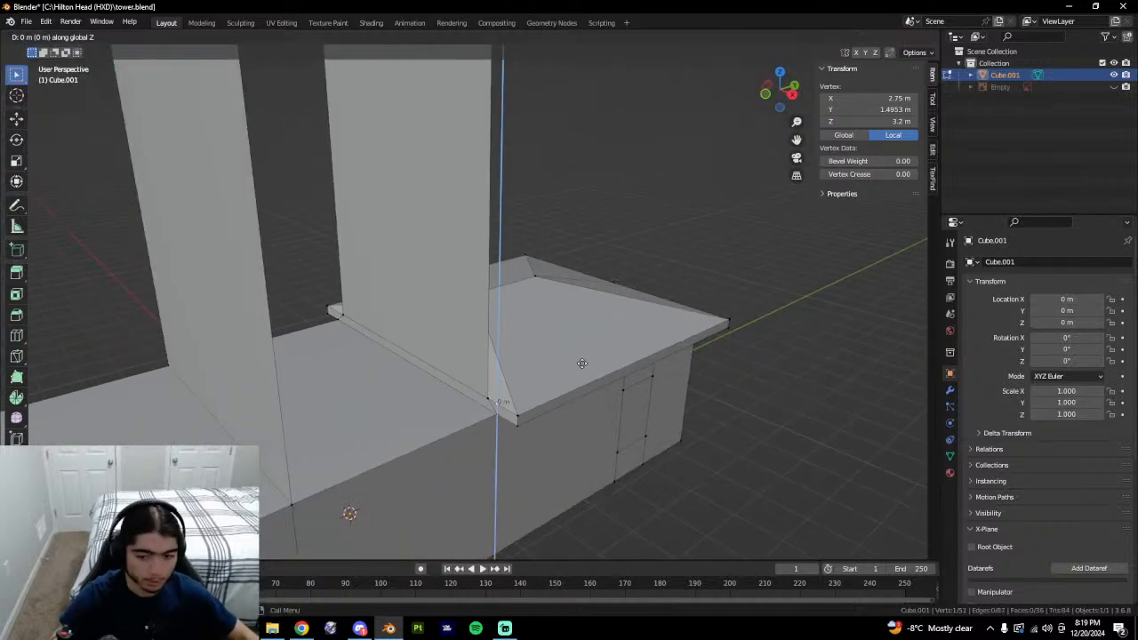
pyautogui.click(596, 290)
pyautogui.click(860, 122)
pyautogui.write('1')
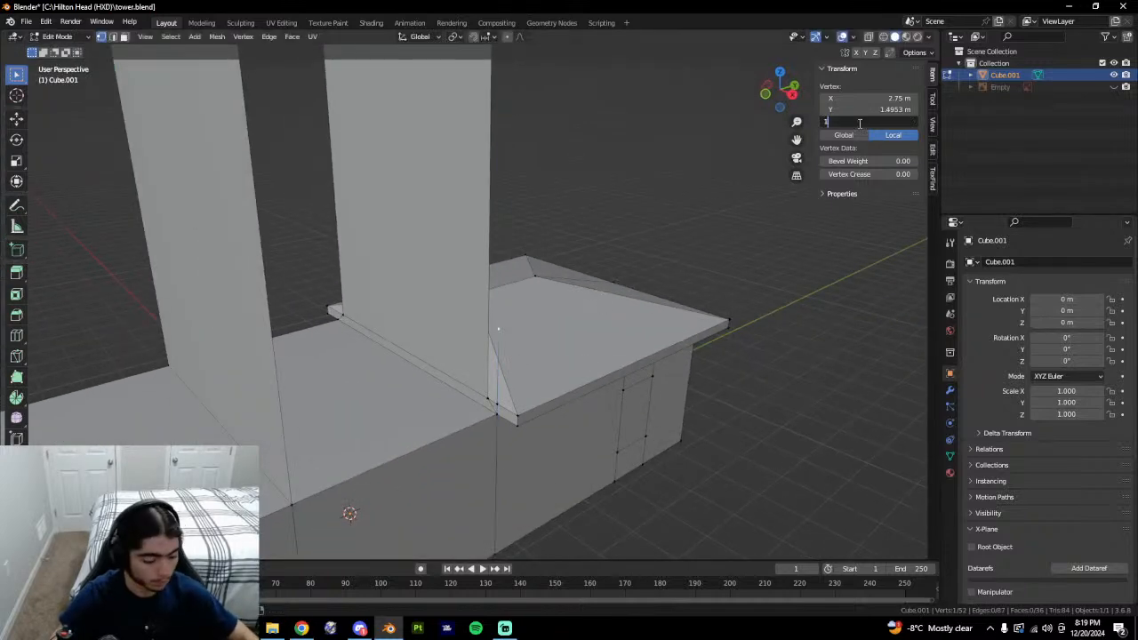
pyautogui.write('0')
pyautogui.press('Return')
# Join the two top vertices with an edge and fill the surrounding edges into a thin wall face.
pyautogui.moveTo(481, 231); pyautogui.dragTo(422, 153, button='middle')
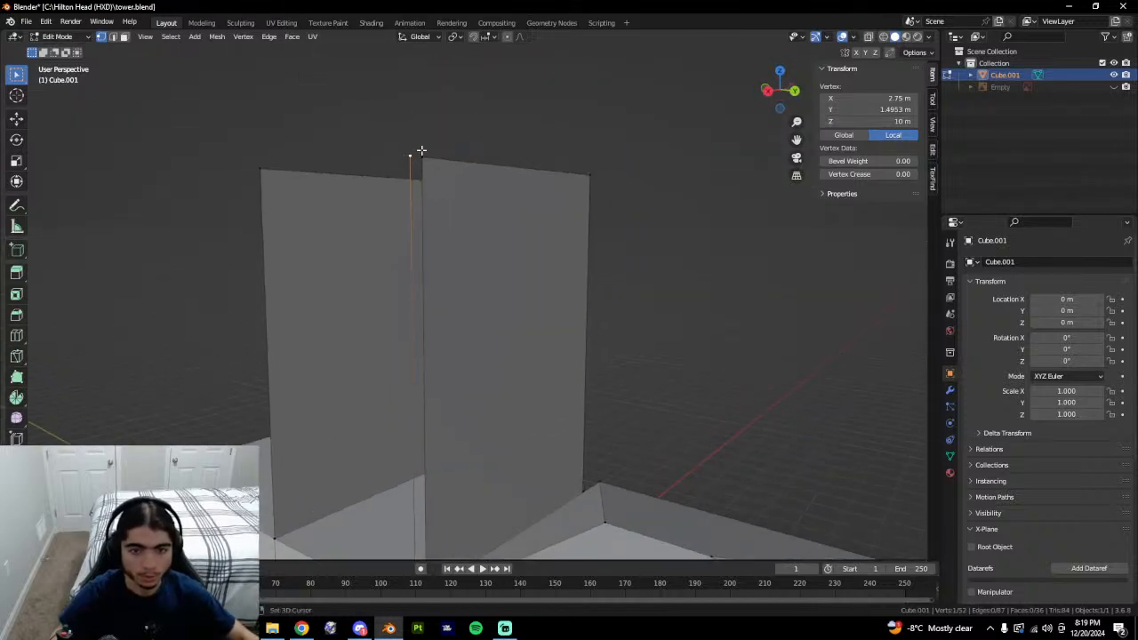
pyautogui.keyDown('shift'); pyautogui.click(422, 155); pyautogui.keyUp('shift')
pyautogui.press('f')
pyautogui.press('2')
pyautogui.click(423, 207)
pyautogui.keyDown('shift'); pyautogui.click(413, 212); pyautogui.keyUp('shift')
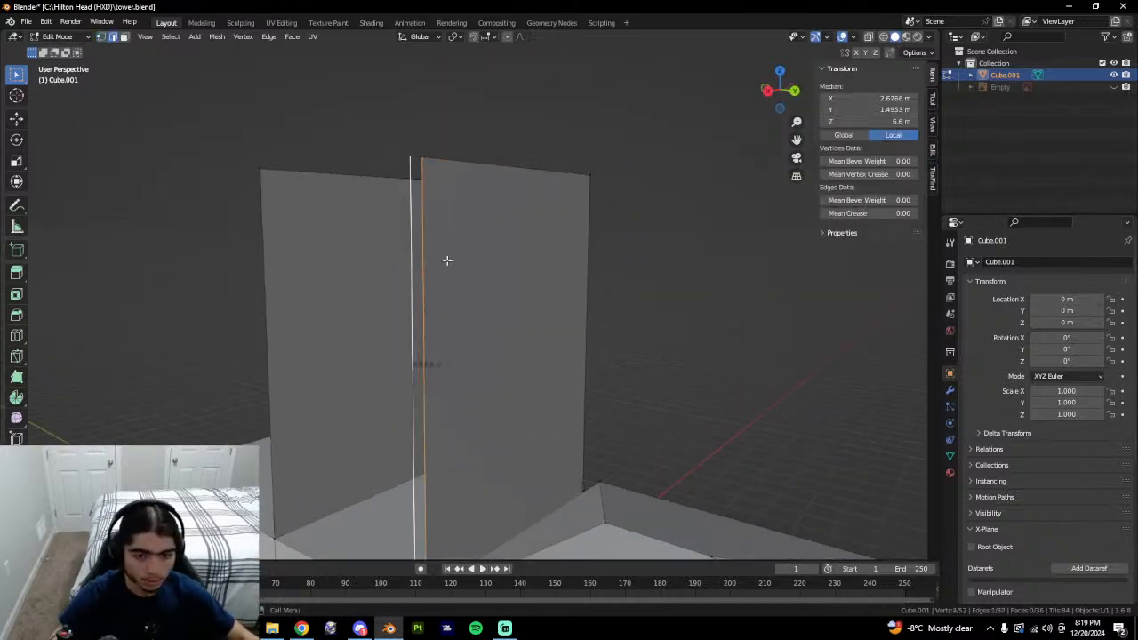
pyautogui.moveTo(447, 260); pyautogui.dragTo(458, 93, button='middle')
pyautogui.keyDown('shift'); pyautogui.click(452, 502); pyautogui.keyUp('shift')
pyautogui.press('f')
# Review the new wall face in Object Mode from the back view.
pyautogui.press('Tab')
pyautogui.press('Tab')
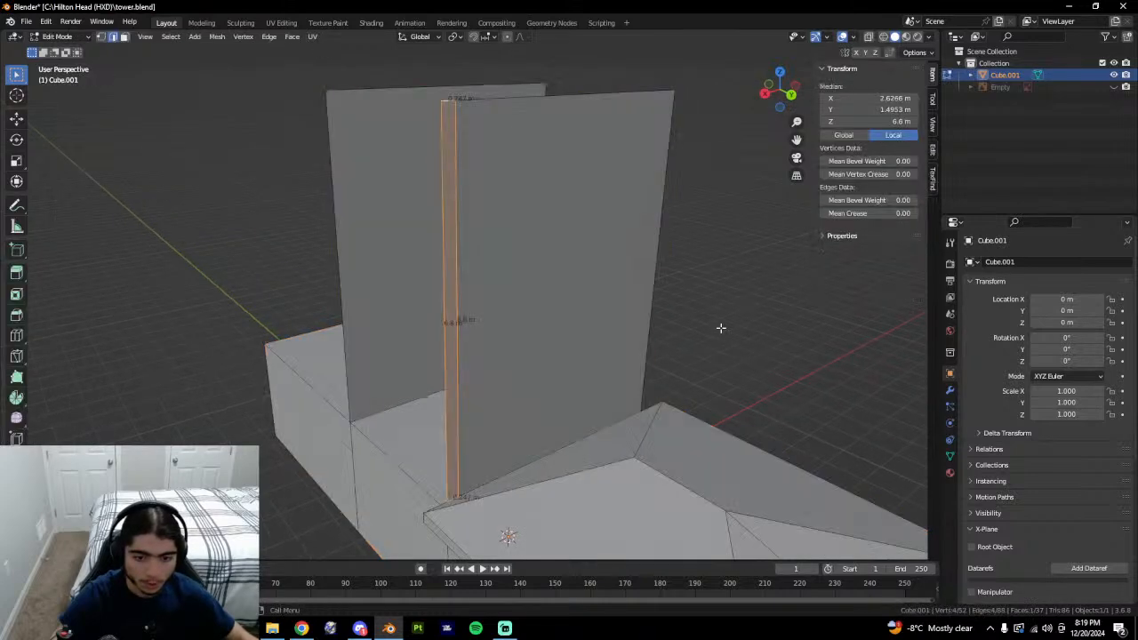
pyautogui.moveTo(721, 328); pyautogui.dragTo(698, 300, button='middle')
pyautogui.press('Tab')
pyautogui.click(780, 91)
pyautogui.press('Tab')
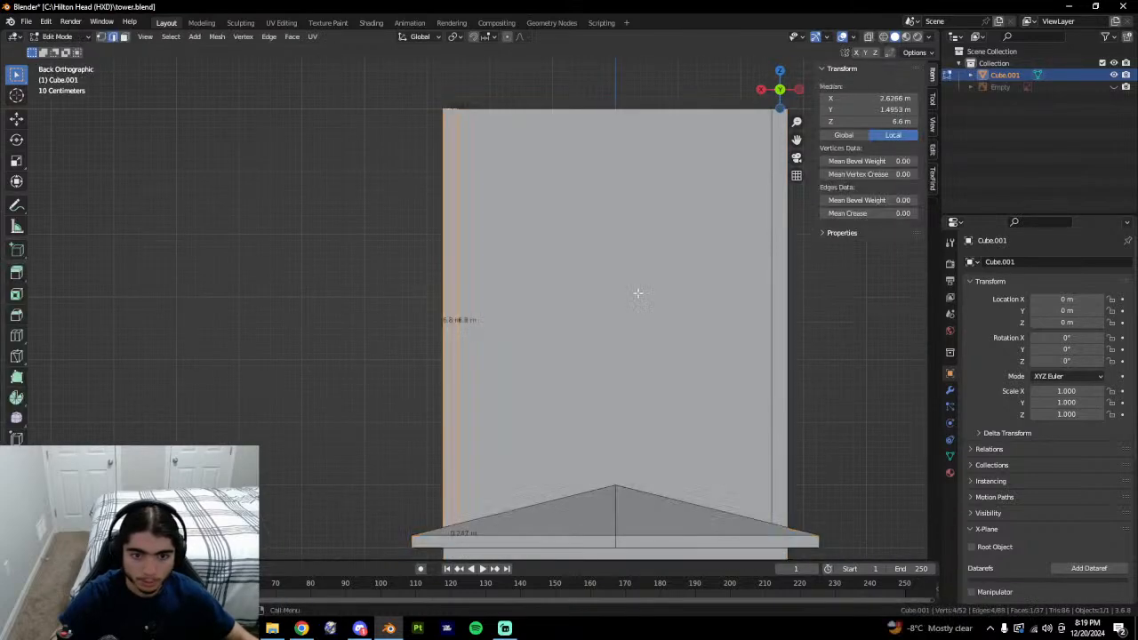
pyautogui.click(302, 384)
pyautogui.moveTo(394, 358); pyautogui.dragTo(503, 494, button='middle')
# Select the vertex where the wall meets the ledge and inspect the surrounding walls.
pyautogui.click(503, 512)
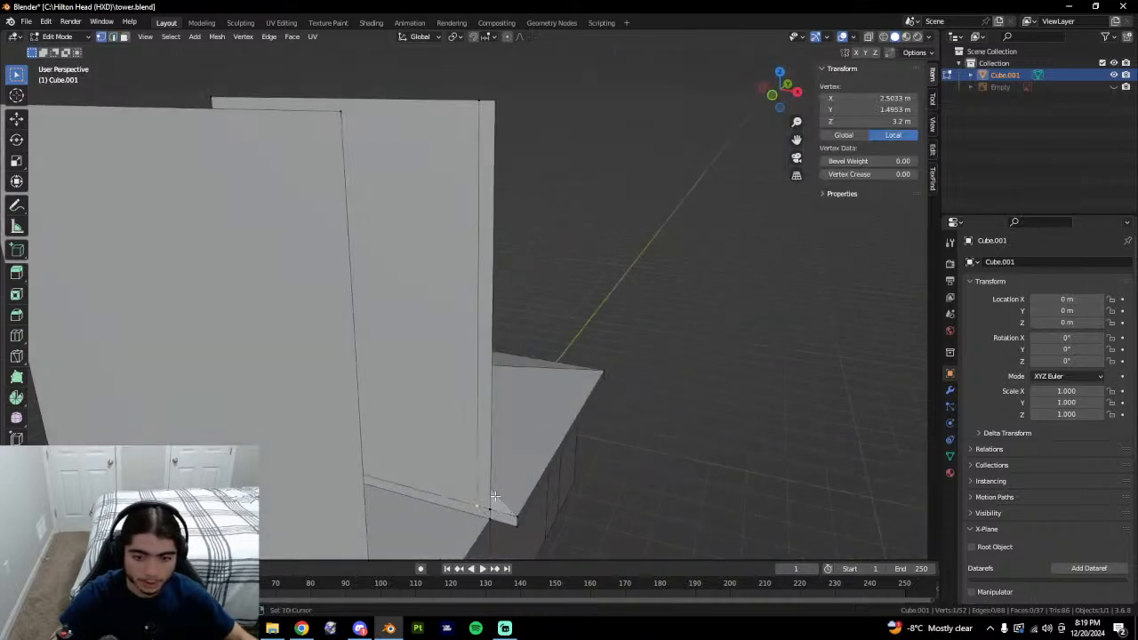
pyautogui.moveTo(523, 510); pyautogui.dragTo(587, 390, button='middle')
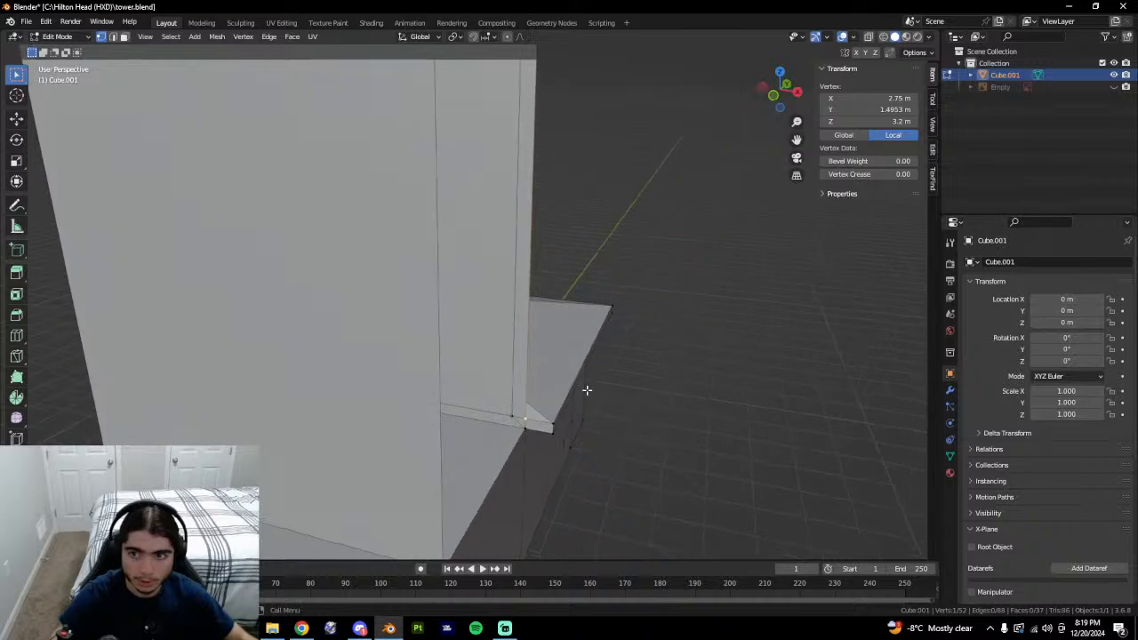
pyautogui.moveTo(538, 180); pyautogui.dragTo(393, 278, button='middle')
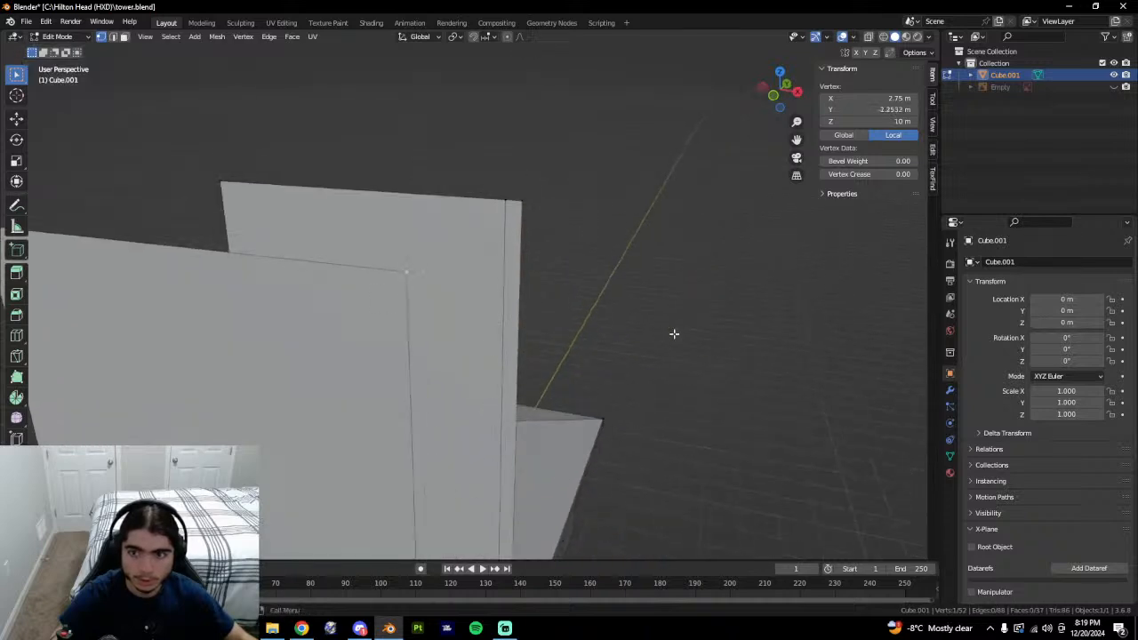
pyautogui.moveTo(674, 333); pyautogui.dragTo(623, 346, button='middle')
pyautogui.moveTo(605, 247); pyautogui.dragTo(499, 425, button='middle')
# Knife-cut a vertex into the base edge at the opposite corner and select it.
pyautogui.press('k')
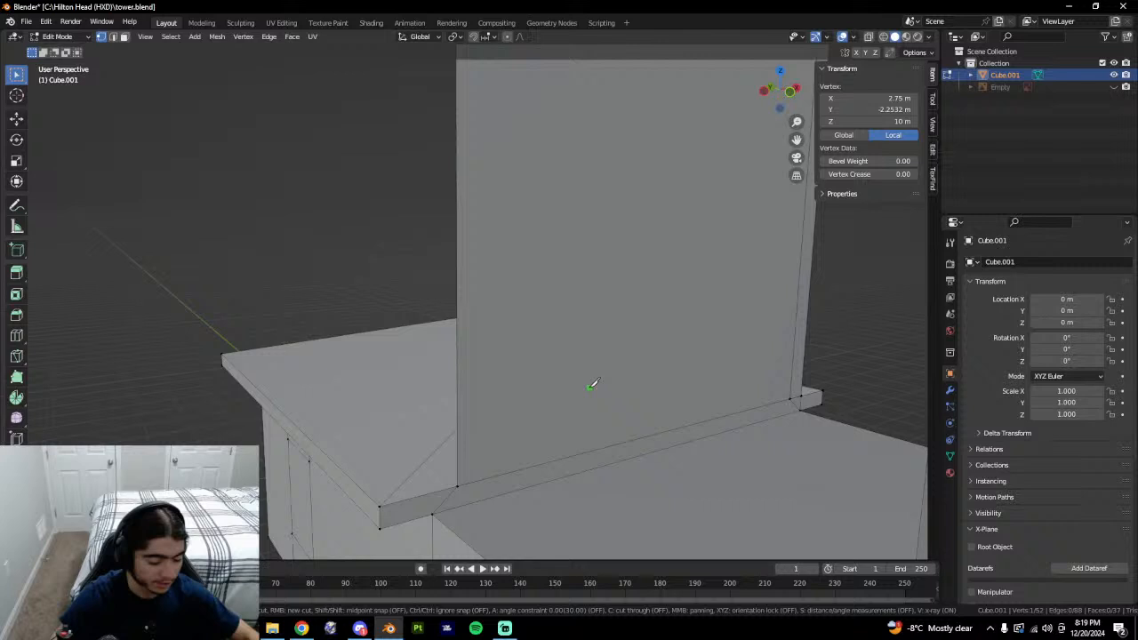
pyautogui.click(428, 491)
pyautogui.press('Return')
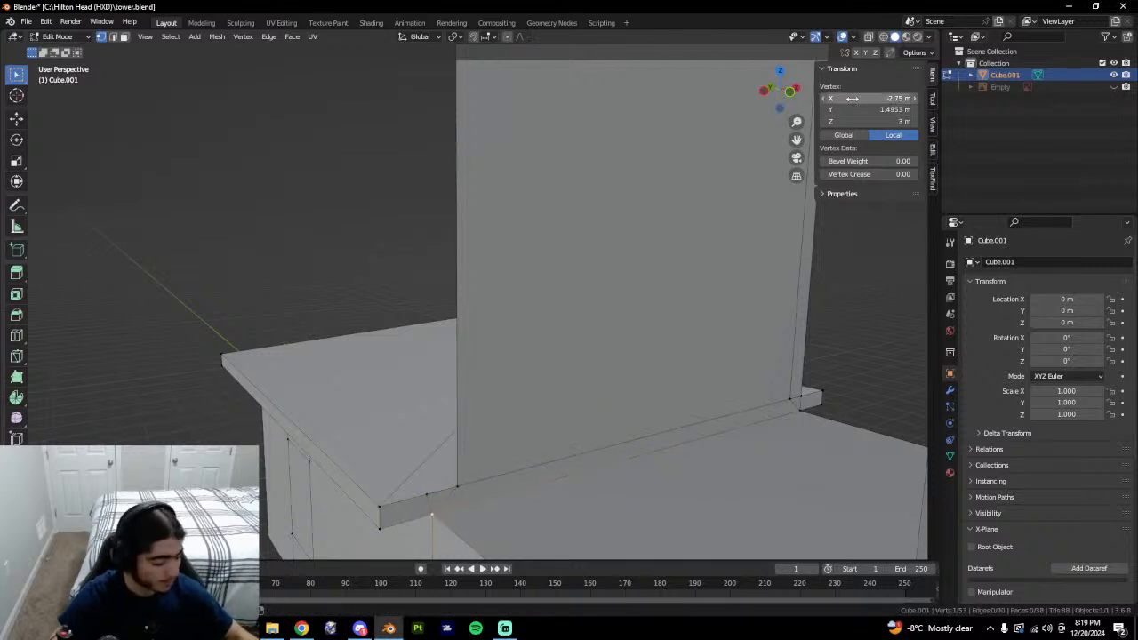
pyautogui.click(430, 492)
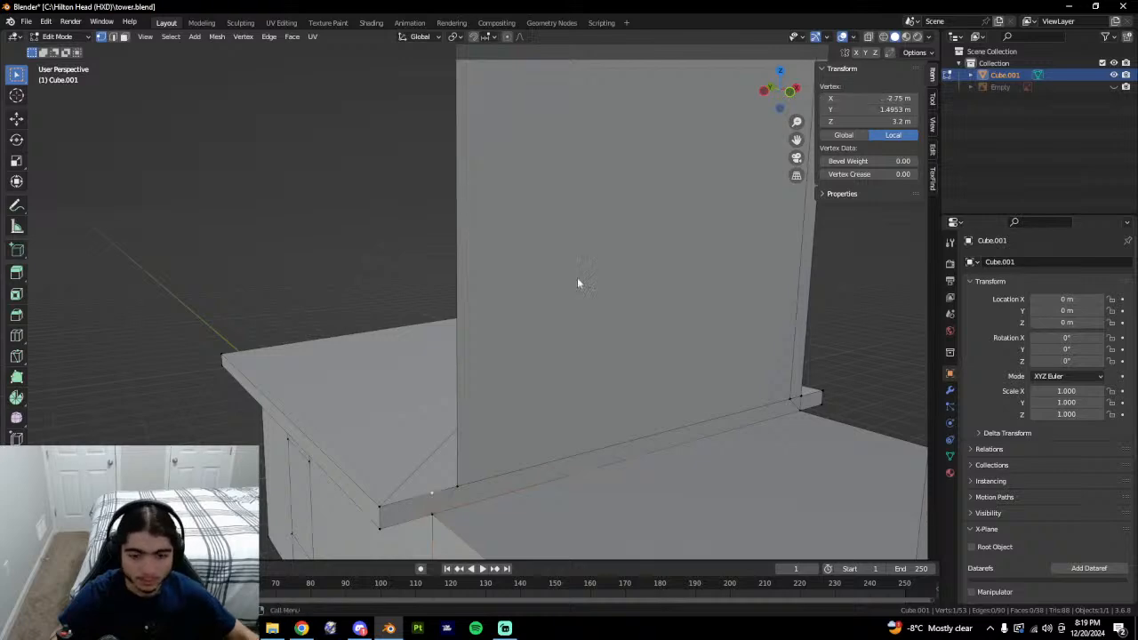
pyautogui.moveTo(445, 466); pyautogui.dragTo(506, 389, button='middle')
pyautogui.scroll(-3, 506, 396)
# Extrude the cut vertex straight up and set its height to Z 10.
pyautogui.press('g')
pyautogui.press('z')
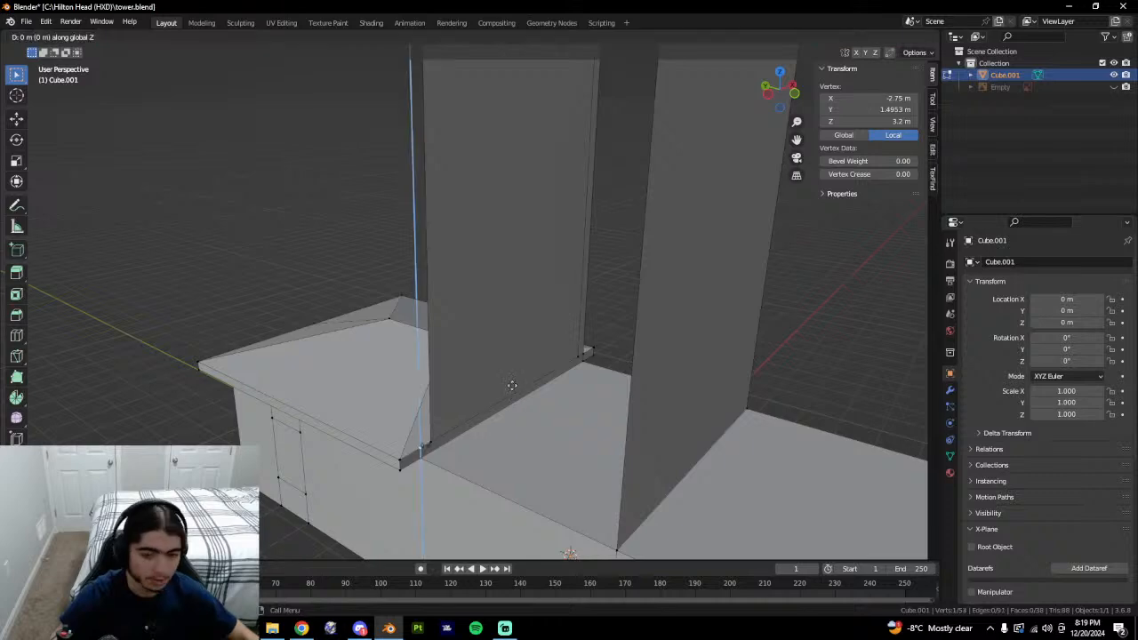
pyautogui.click(542, 185)
pyautogui.moveTo(542, 185); pyautogui.dragTo(622, 329, button='middle')
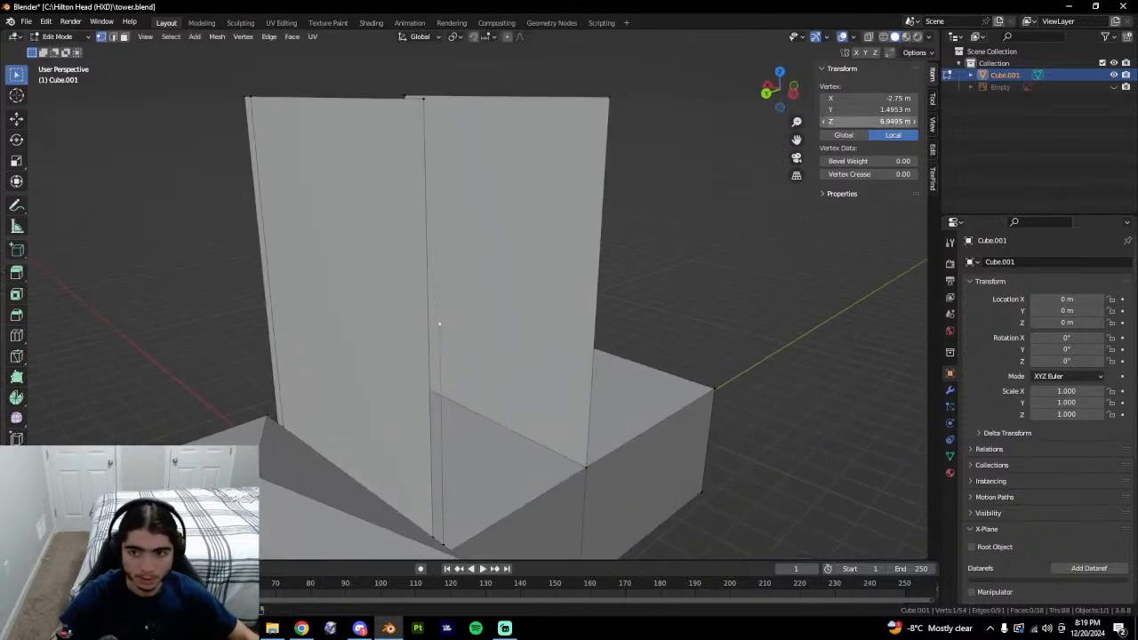
pyautogui.click(868, 121)
pyautogui.write('10')
pyautogui.press('Return')
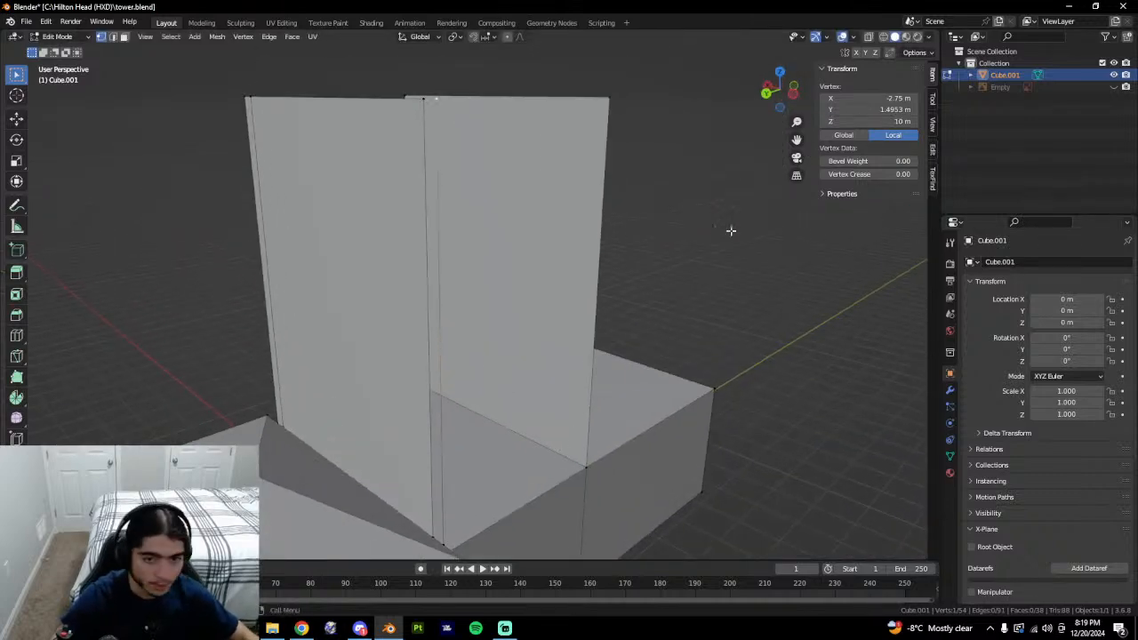
# Select the vertical wall edges on either side of the gap.
pyautogui.keyDown('shift'); pyautogui.click(425, 142); pyautogui.keyUp('shift')
pyautogui.click(437, 145)
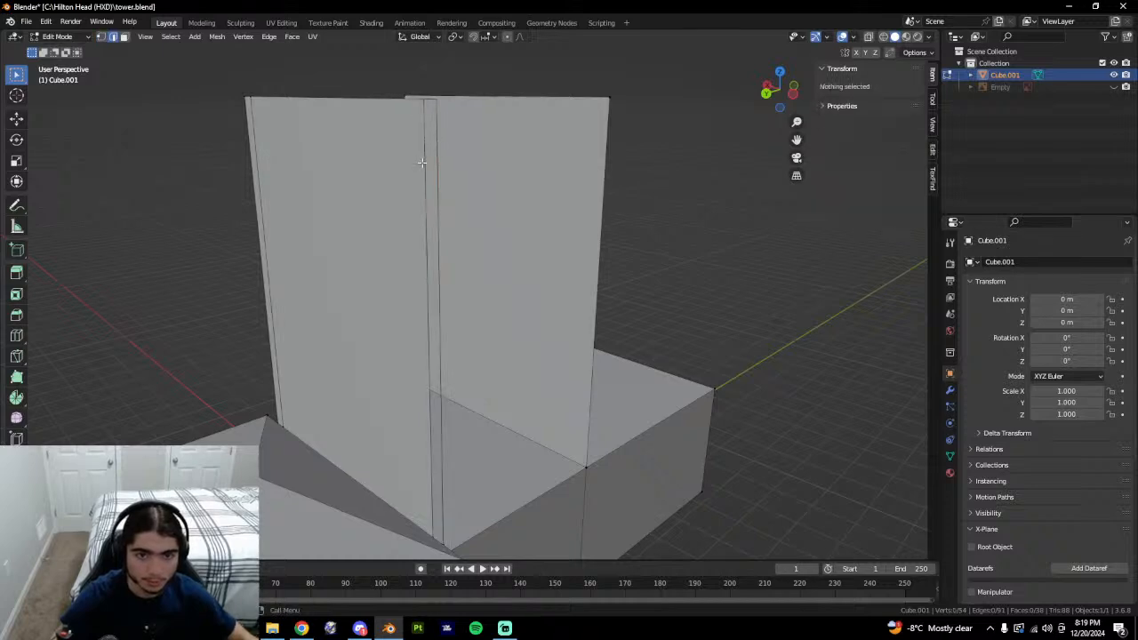
pyautogui.click(424, 162)
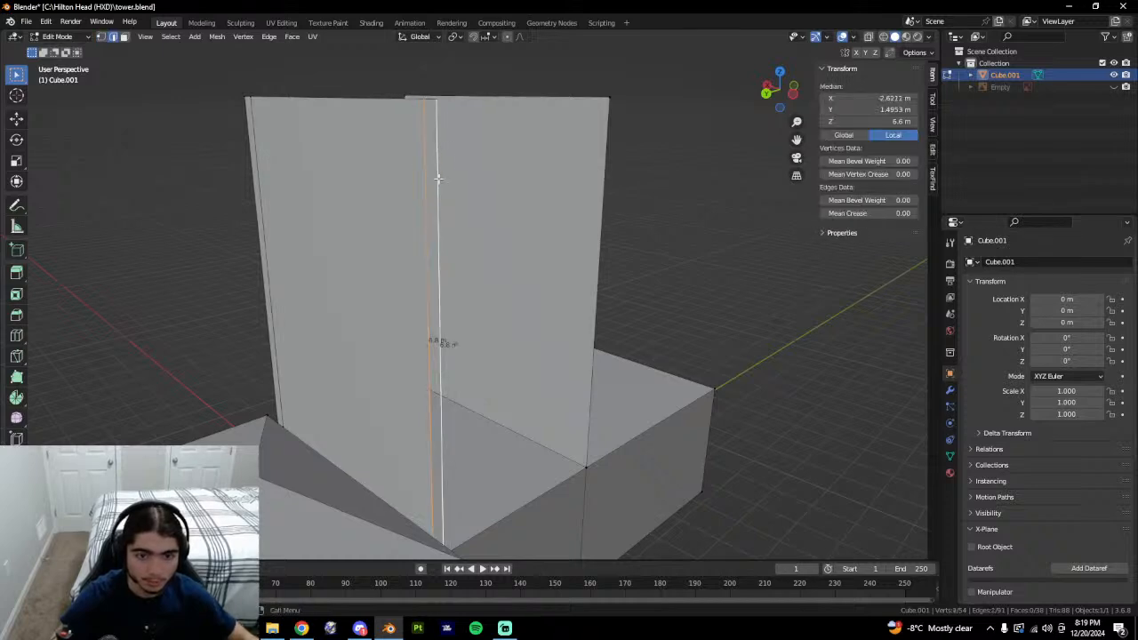
pyautogui.click(442, 501)
pyautogui.moveTo(593, 323); pyautogui.dragTo(482, 351, button='middle')
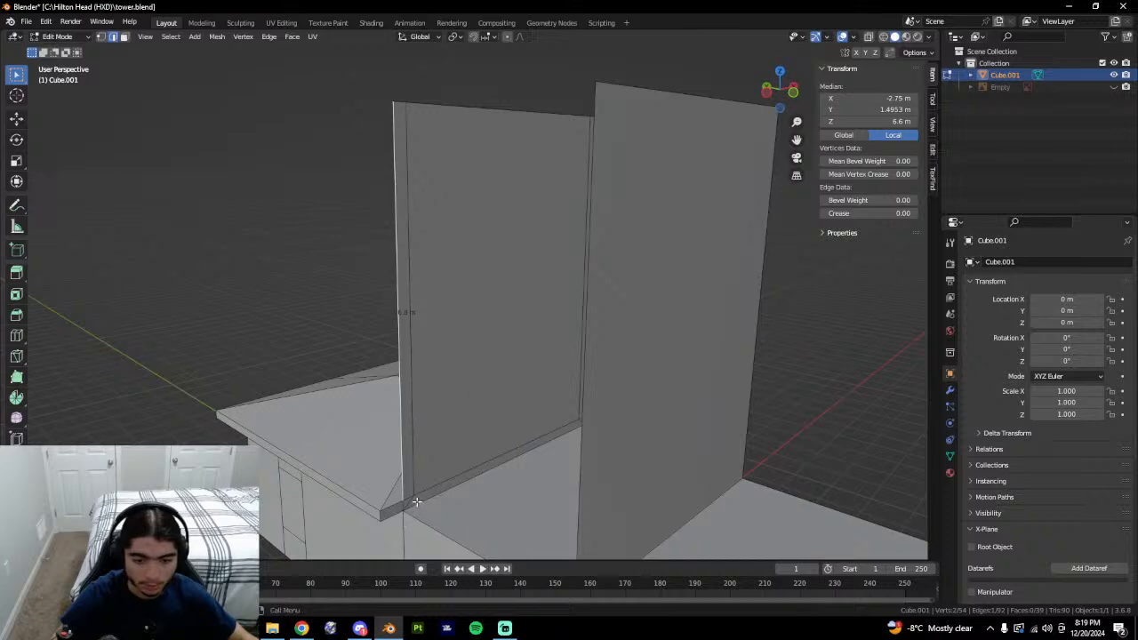
pyautogui.moveTo(483, 489)
pyautogui.mouseDown(button='middle')
pyautogui.moveTo(597, 493)
pyautogui.moveTo(613, 344)
pyautogui.mouseUp(button='middle')
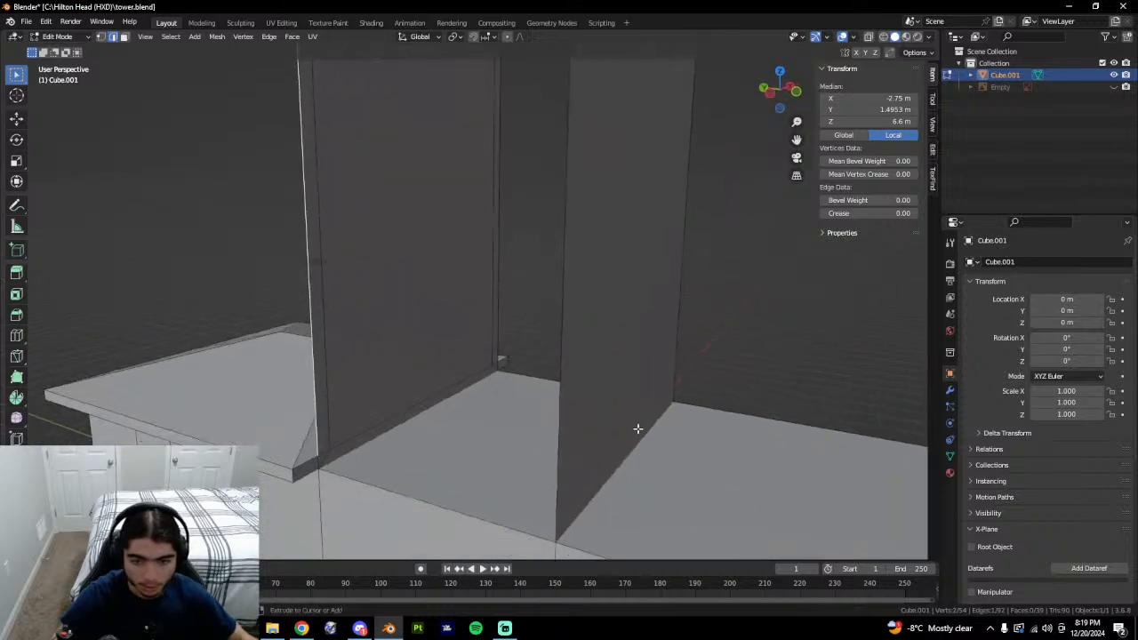
pyautogui.moveTo(670, 400); pyautogui.dragTo(628, 399, button='middle')
# Try a horizontal loop cut across the right wall, then undo it.
pyautogui.hotkey('ctrl', 'r')
pyautogui.doubleClick(522, 240)
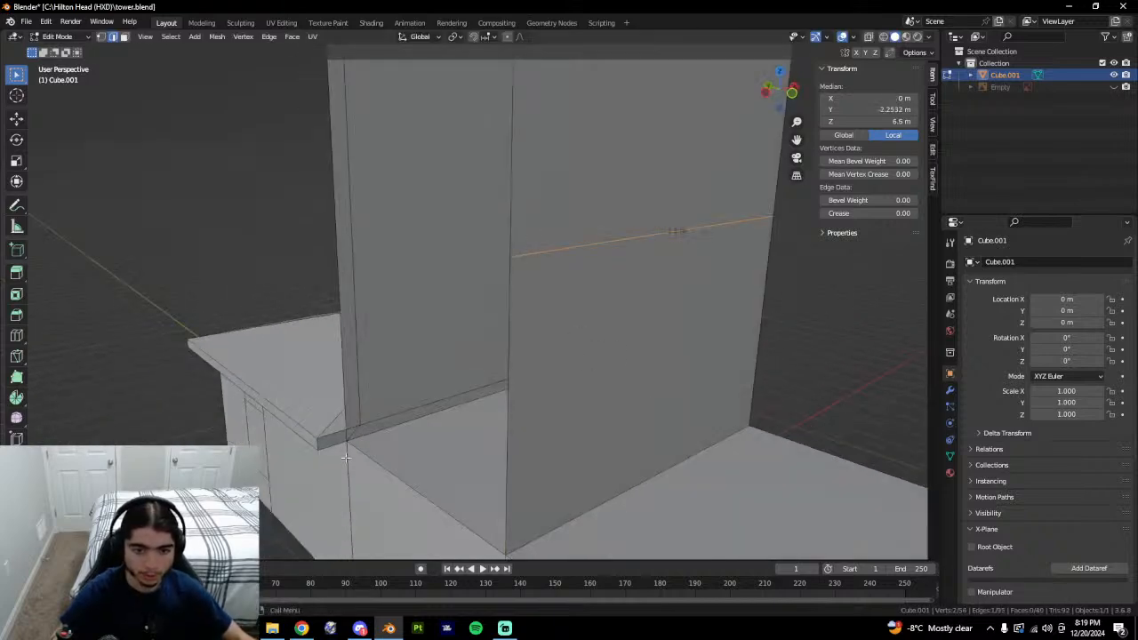
pyautogui.click(356, 425)
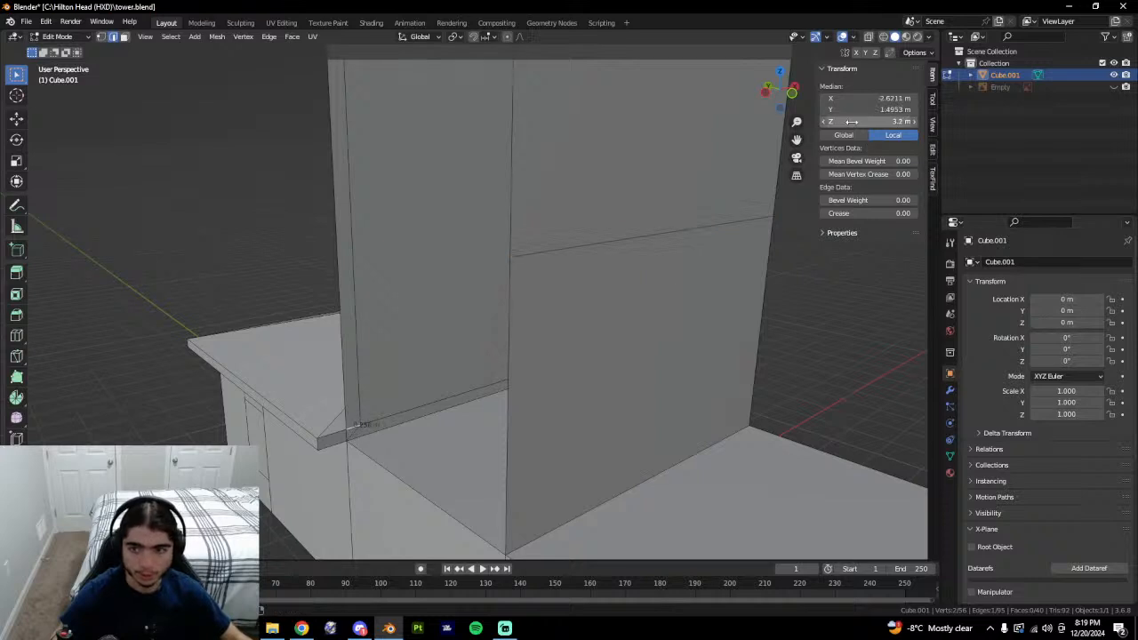
pyautogui.hotkey('ctrl', 'z')
pyautogui.hotkey('ctrl', 'z')
# Join the base corner vertices and fill a face between the two 3.75 m edges.
pyautogui.press('1')
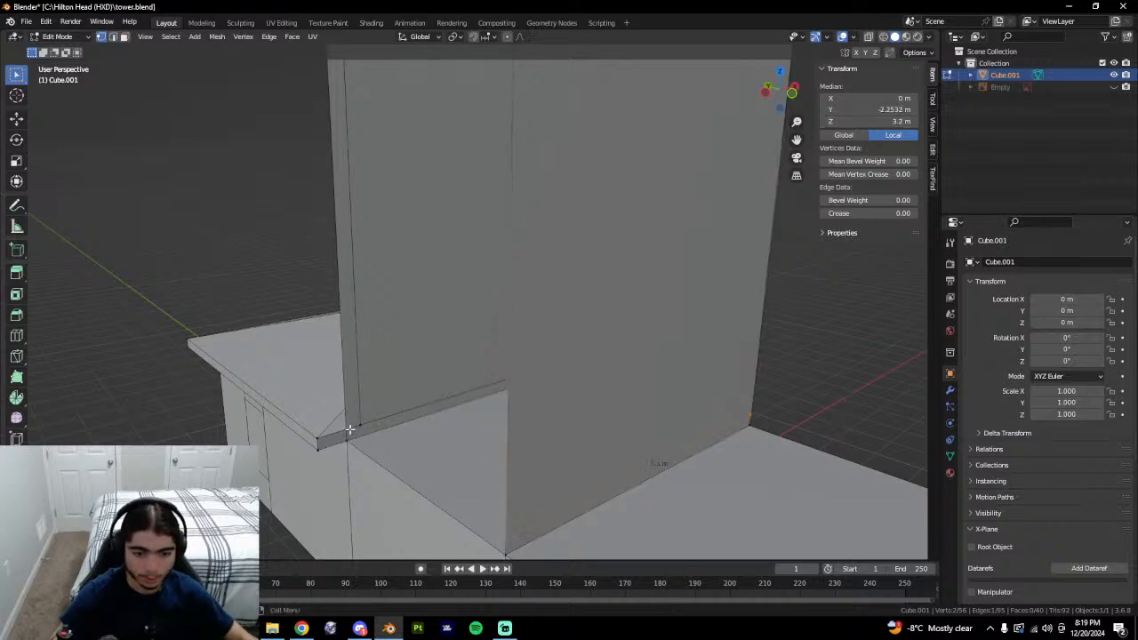
pyautogui.click(349, 430)
pyautogui.keyDown('shift'); pyautogui.click(506, 543); pyautogui.keyUp('shift')
pyautogui.press('f')
pyautogui.press('2')
pyautogui.click(489, 539)
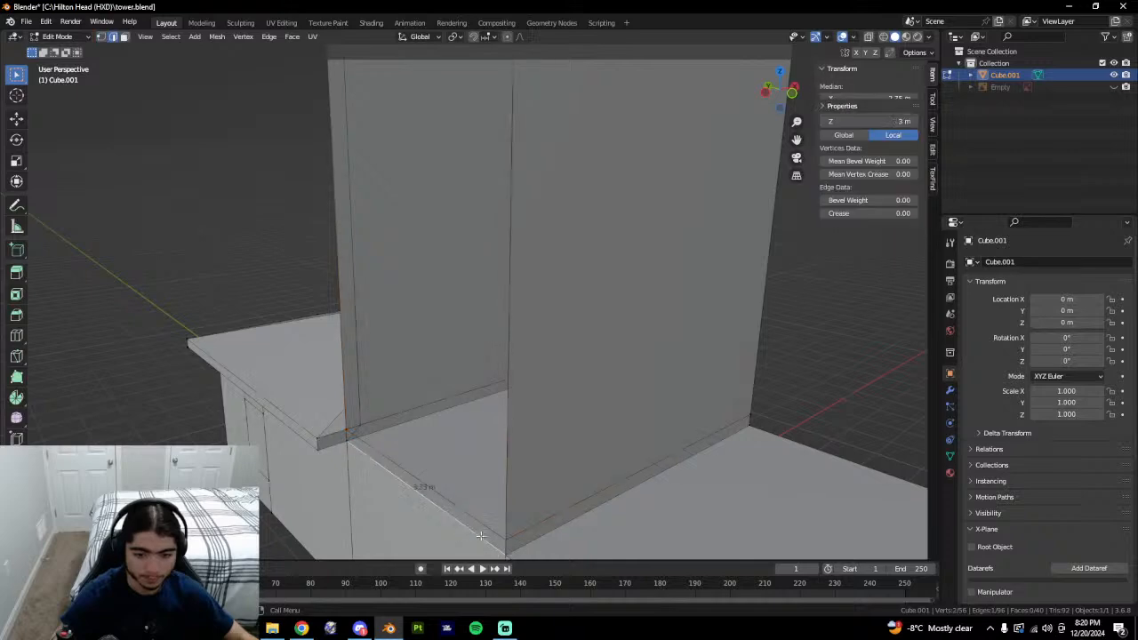
pyautogui.keyDown('shift'); pyautogui.click(483, 519); pyautogui.keyUp('shift')
pyautogui.press('f')
# On the shaft's other side, join the corner vertices and fill the tall wall face.
pyautogui.moveTo(605, 471); pyautogui.dragTo(498, 464, button='middle')
pyautogui.keyDown('shift'); pyautogui.moveTo(498, 464); pyautogui.dragTo(400, 400, button='middle'); pyautogui.keyUp('shift')
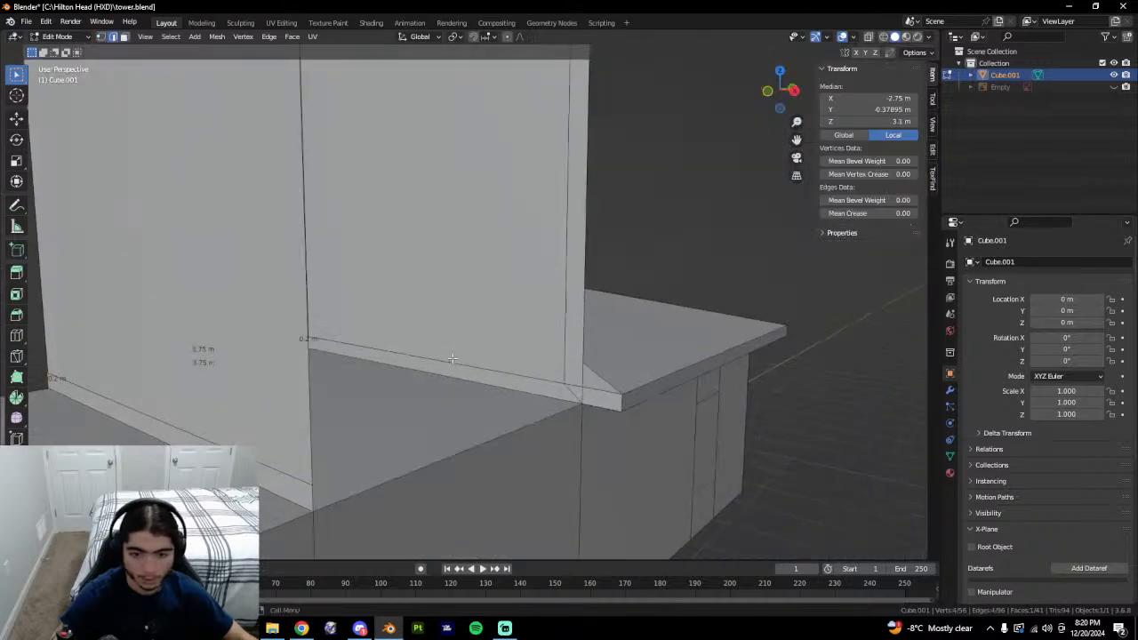
pyautogui.press('1')
pyautogui.click(313, 487)
pyautogui.keyDown('shift'); pyautogui.click(578, 392); pyautogui.keyUp('shift')
pyautogui.press('f')
pyautogui.press('2')
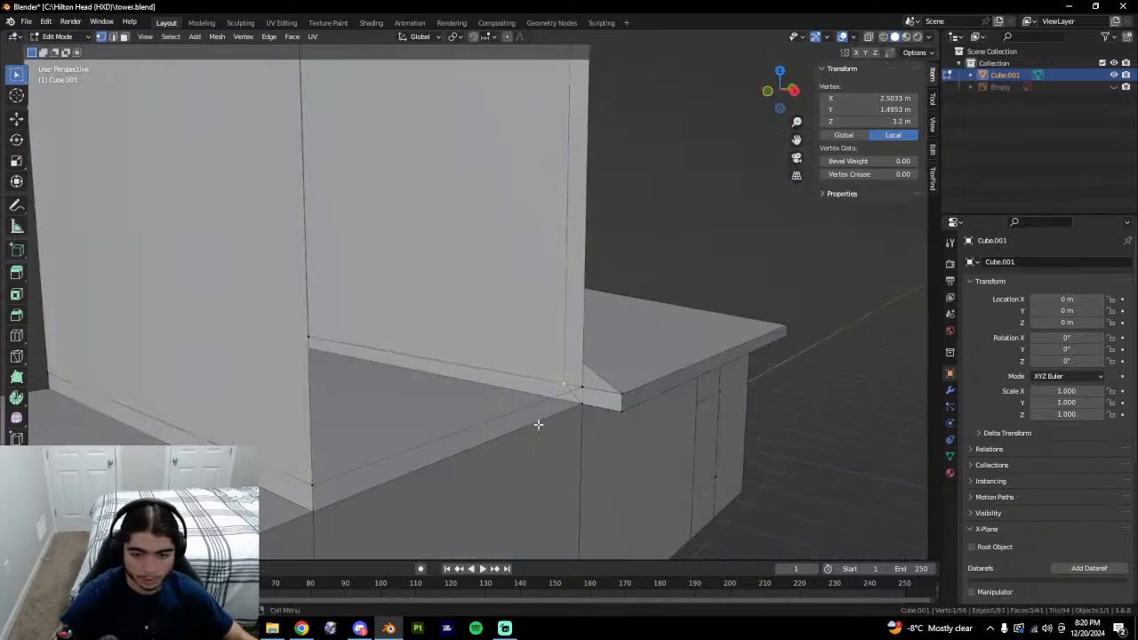
pyautogui.click(532, 409)
pyautogui.click(328, 401)
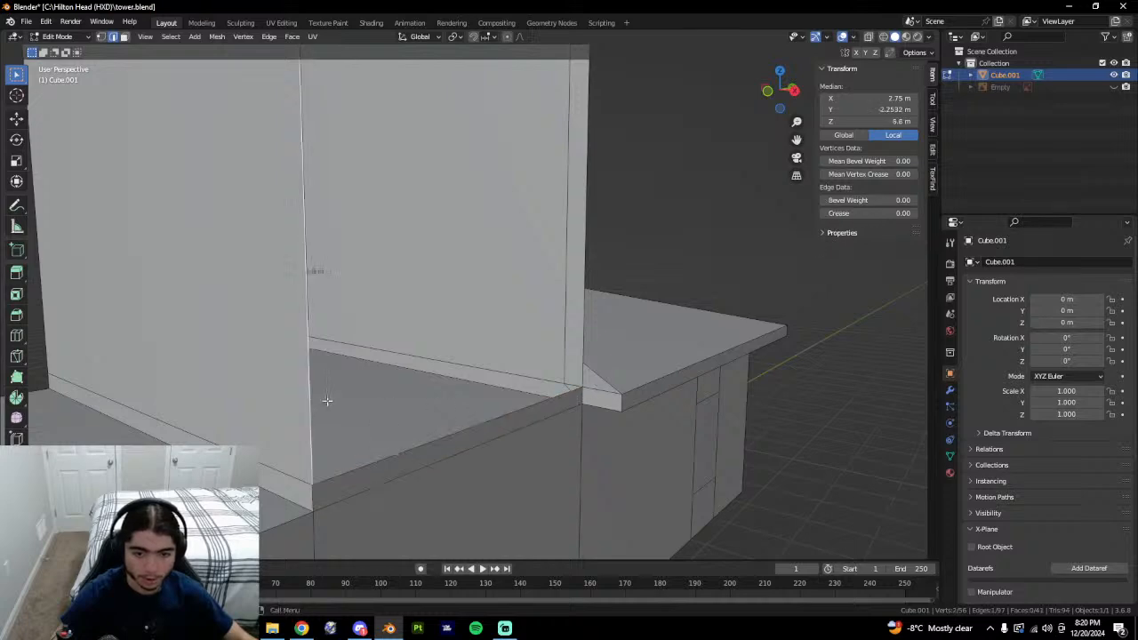
pyautogui.keyDown('shift'); pyautogui.click(584, 314); pyautogui.keyUp('shift')
pyautogui.moveTo(633, 334); pyautogui.dragTo(551, 353, button='middle')
pyautogui.press('f')
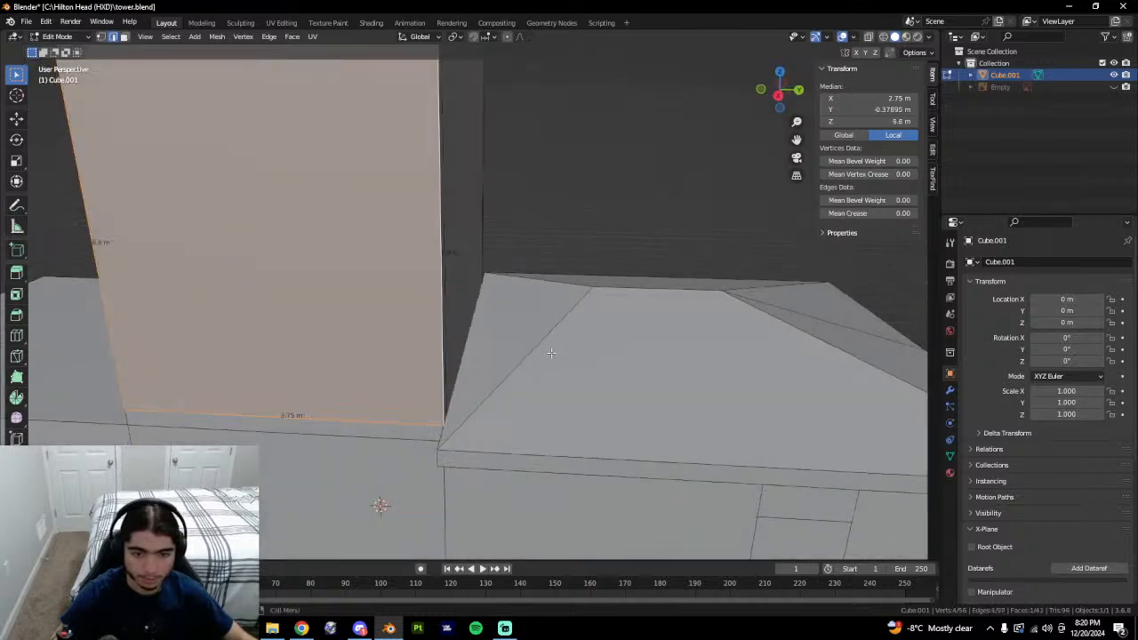
pyautogui.scroll(2, 556, 356)
pyautogui.scroll(-5, 617, 223)
pyautogui.moveTo(617, 224); pyautogui.dragTo(495, 239, button='middle')
# Fill a new face between the tower's two vertical edges.
pyautogui.click(722, 297)
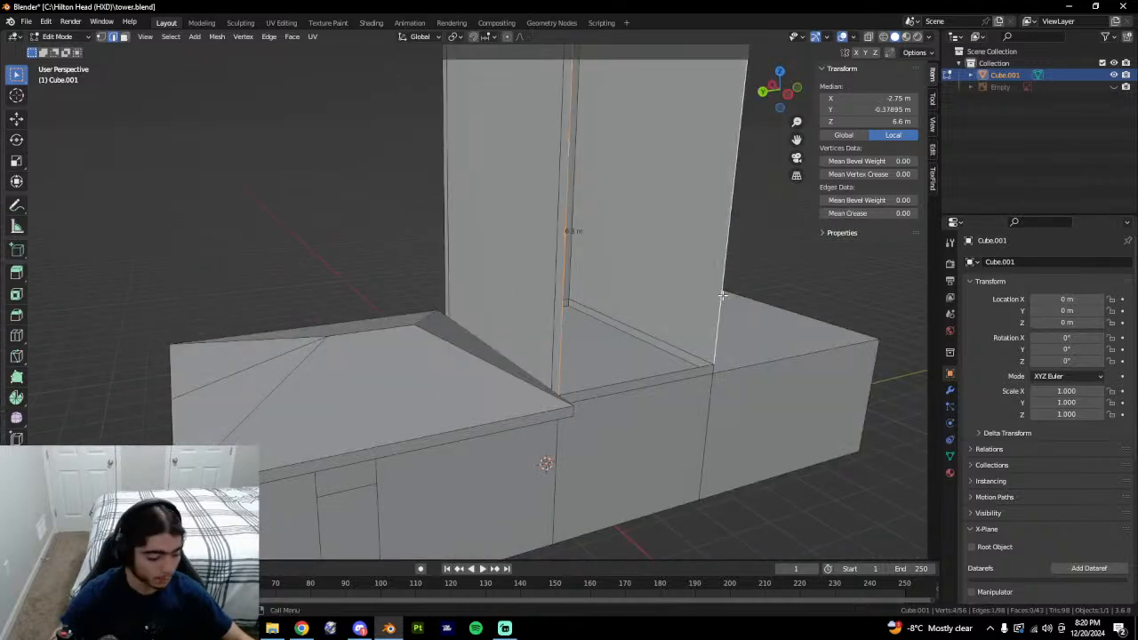
pyautogui.press('f')
pyautogui.moveTo(722, 297); pyautogui.dragTo(607, 306, button='middle')
pyautogui.scroll(2, 702, 310)
# Select the thin 0.2 m strip face and the tall front tower face.
pyautogui.click(463, 426)
pyautogui.press('3')
pyautogui.click(428, 427)
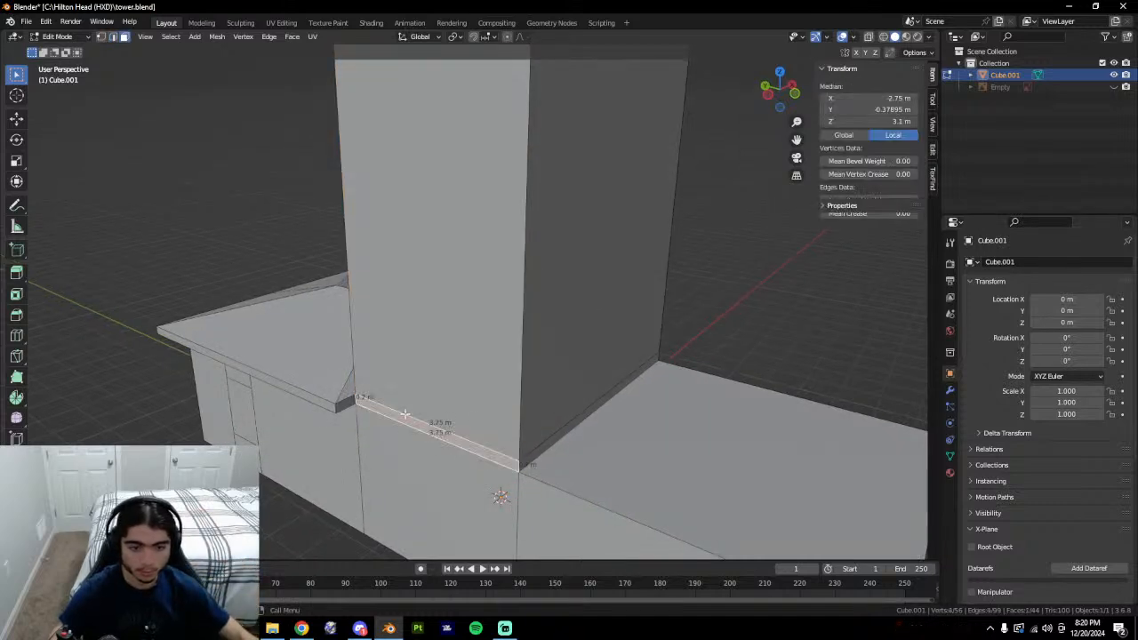
pyautogui.moveTo(403, 415); pyautogui.dragTo(654, 405, button='middle')
pyautogui.click(510, 394)
pyautogui.moveTo(417, 331); pyautogui.dragTo(472, 323, button='middle')
pyautogui.scroll(-3, 546, 305)
pyautogui.click(472, 323)
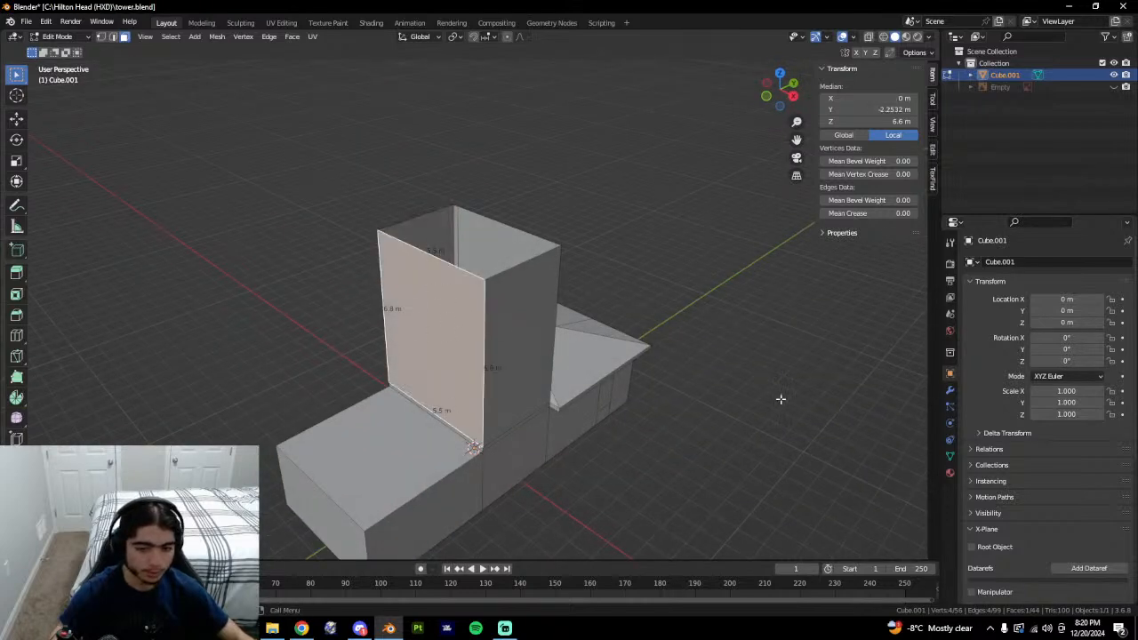
# Delete the tall front face and the strip beneath it, then return to Google Earth.
pyautogui.press('Tab')
pyautogui.moveTo(792, 351); pyautogui.dragTo(616, 330, button='middle')
pyautogui.moveTo(526, 322); pyautogui.dragTo(519, 431, button='middle')
pyautogui.press('Tab')
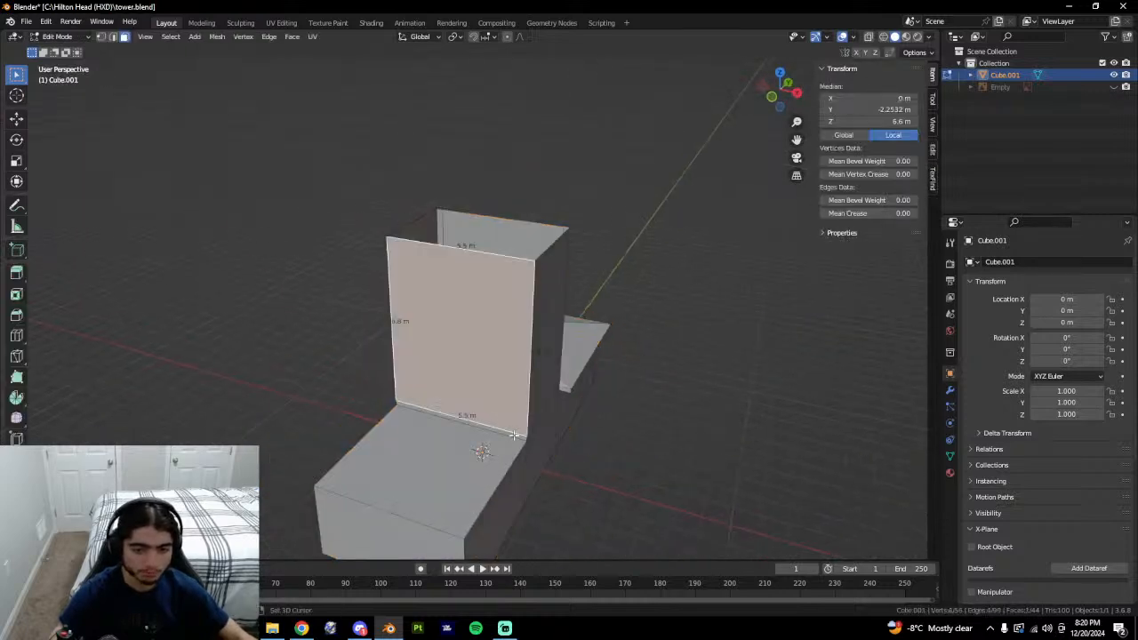
pyautogui.keyDown('shift'); pyautogui.click(514, 434); pyautogui.keyUp('shift')
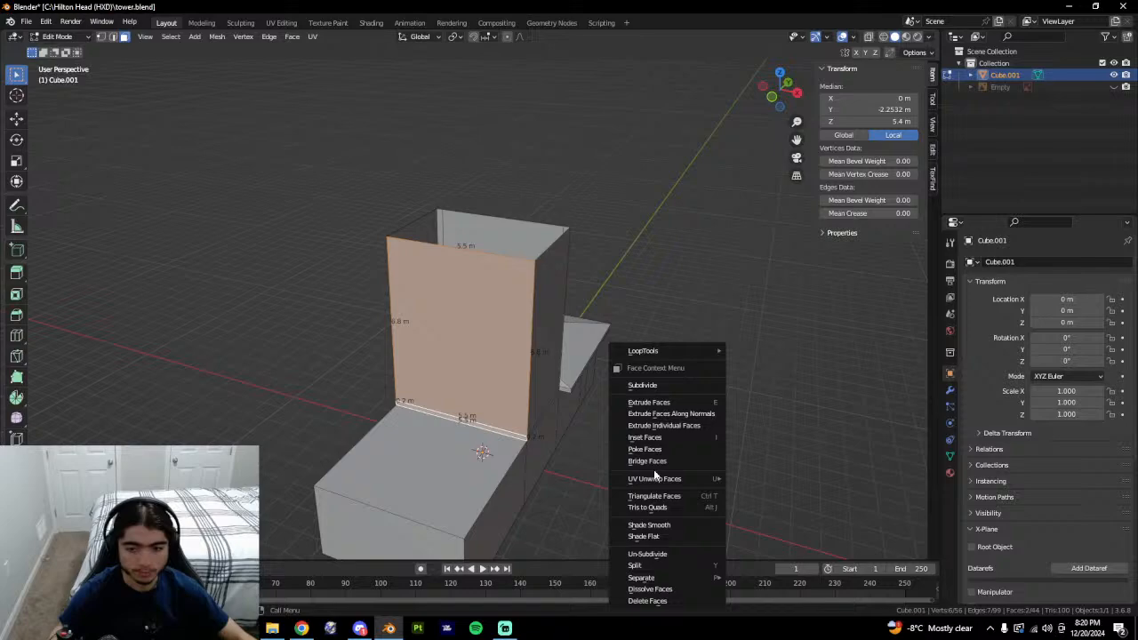
pyautogui.click(647, 601)
pyautogui.moveTo(648, 587); pyautogui.dragTo(488, 362, button='middle')
pyautogui.hotkey('alt', 'Tab')
pyautogui.moveTo(614, 414); pyautogui.dragTo(511, 511, button='middle')
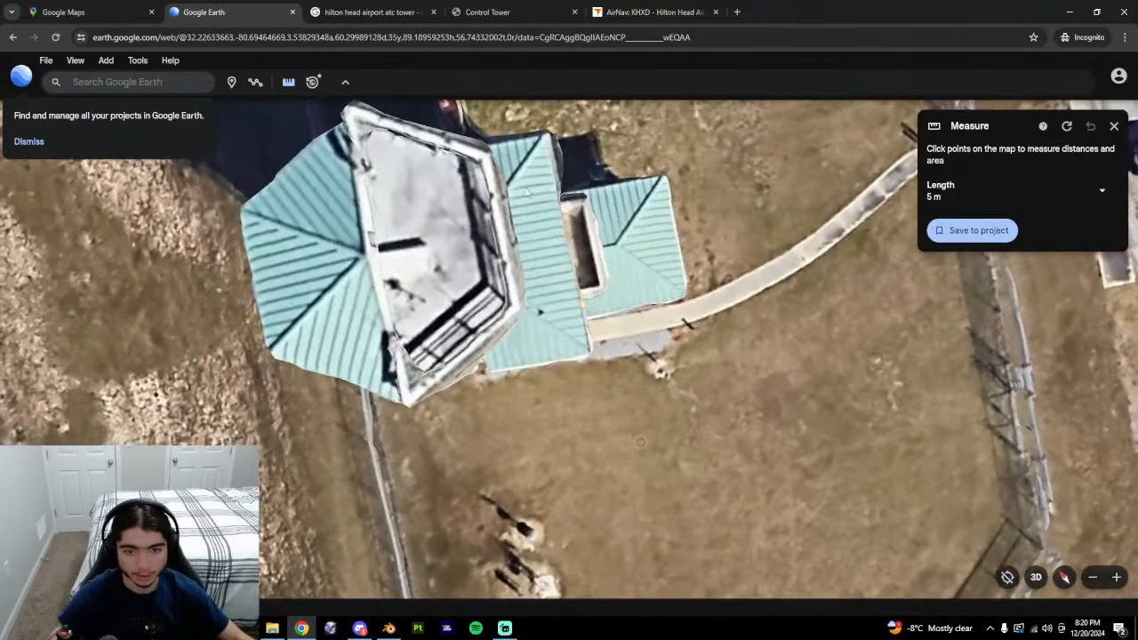
pyautogui.moveTo(638, 359); pyautogui.dragTo(673, 223, button='middle')
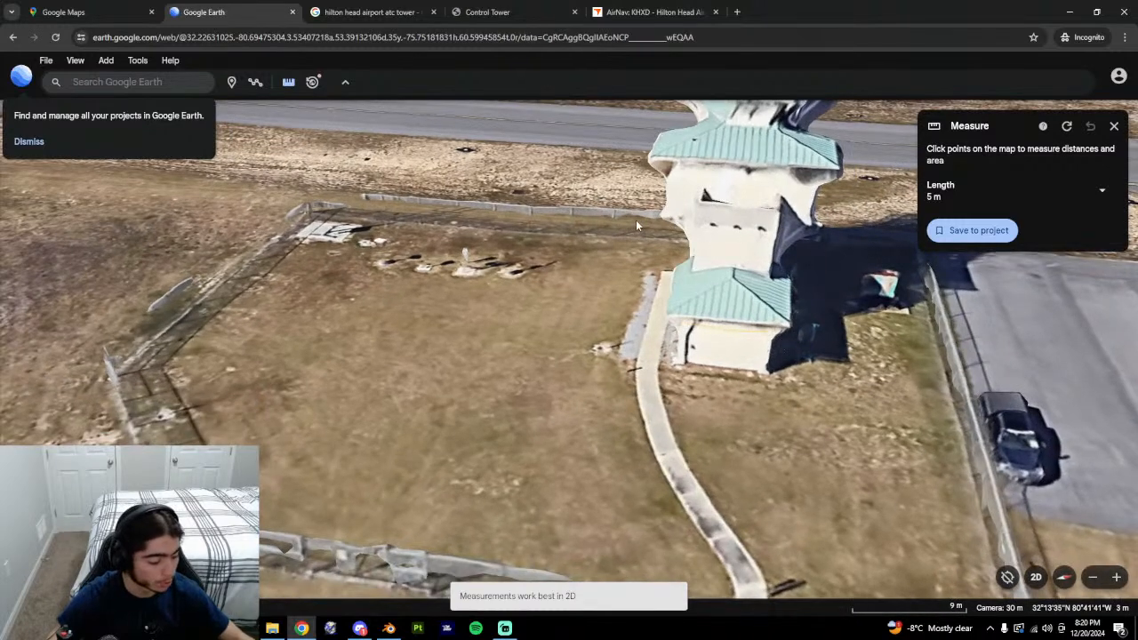
pyautogui.hotkey('alt', 'Tab')
pyautogui.moveTo(529, 284)
pyautogui.mouseDown(button='middle')
pyautogui.moveTo(394, 305)
pyautogui.moveTo(541, 297)
pyautogui.mouseUp(button='middle')
pyautogui.hotkey('alt', 'Tab')
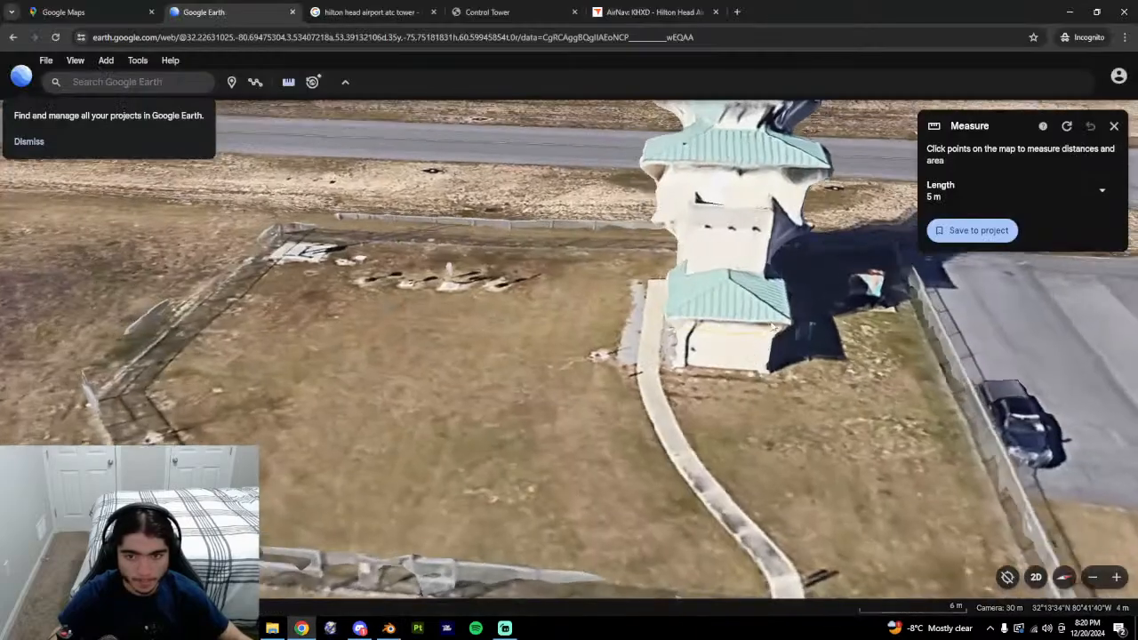
pyautogui.moveTo(774, 327); pyautogui.dragTo(934, 338, button='middle')
pyautogui.moveTo(567, 314); pyautogui.dragTo(401, 316, button='middle')
pyautogui.moveTo(706, 265); pyautogui.dragTo(704, 233, button='middle')
pyautogui.moveTo(694, 395); pyautogui.dragTo(658, 311, button='middle')
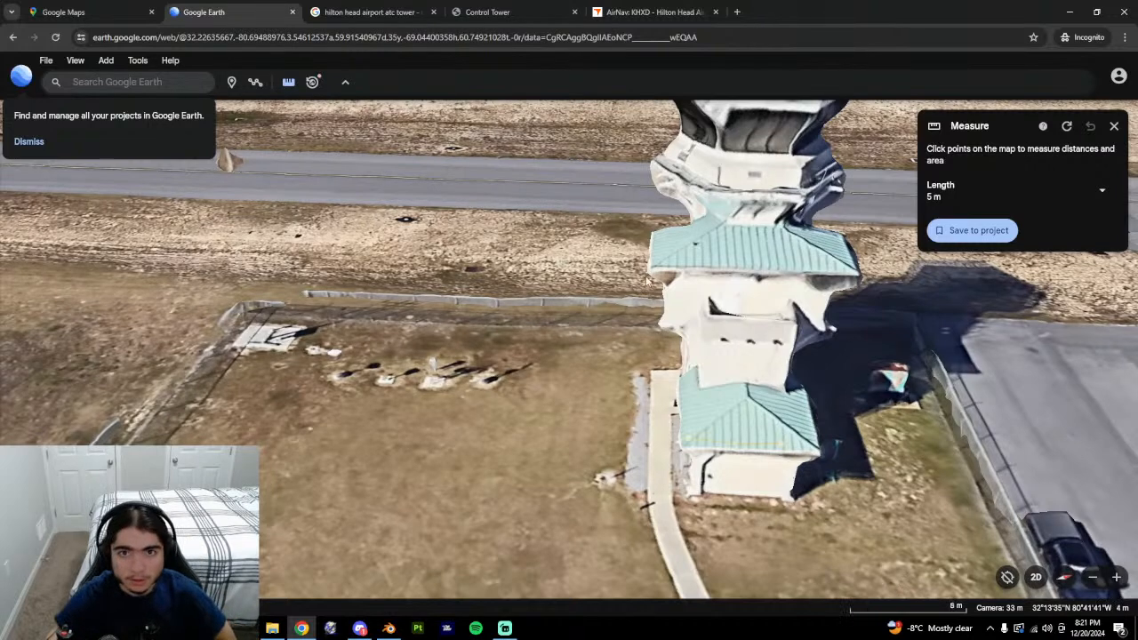
pyautogui.click(494, 5)
pyautogui.click(356, 8)
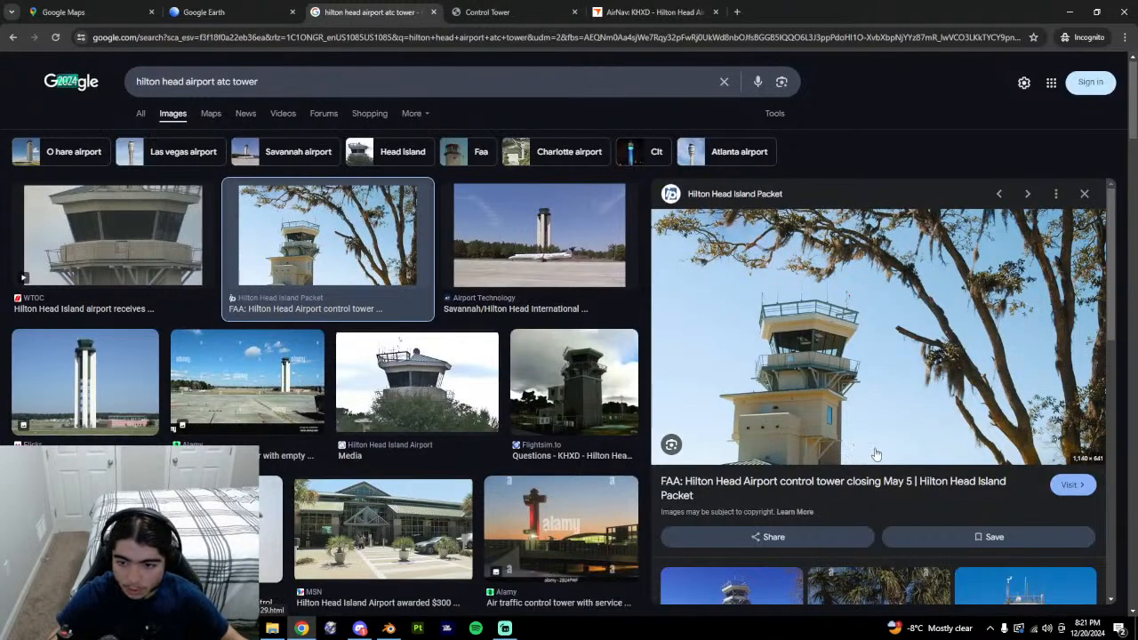
# Open the control tower preview photo full-size in a new tab.
pyautogui.rightClick(804, 452)
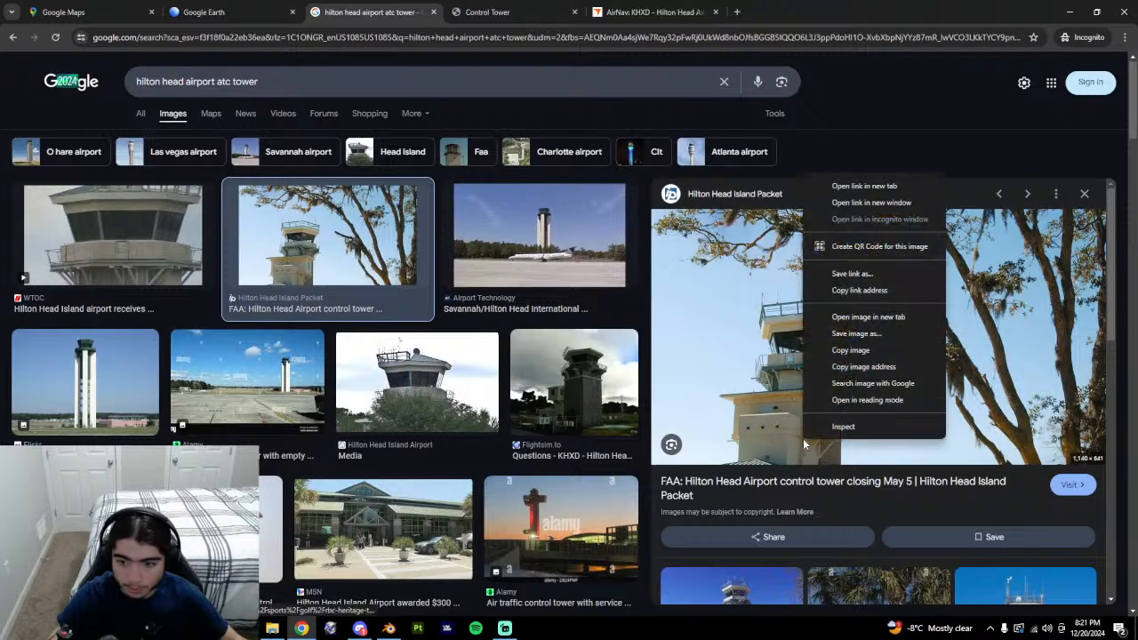
pyautogui.click(853, 318)
pyautogui.hotkey('ctrl', 'Tab')
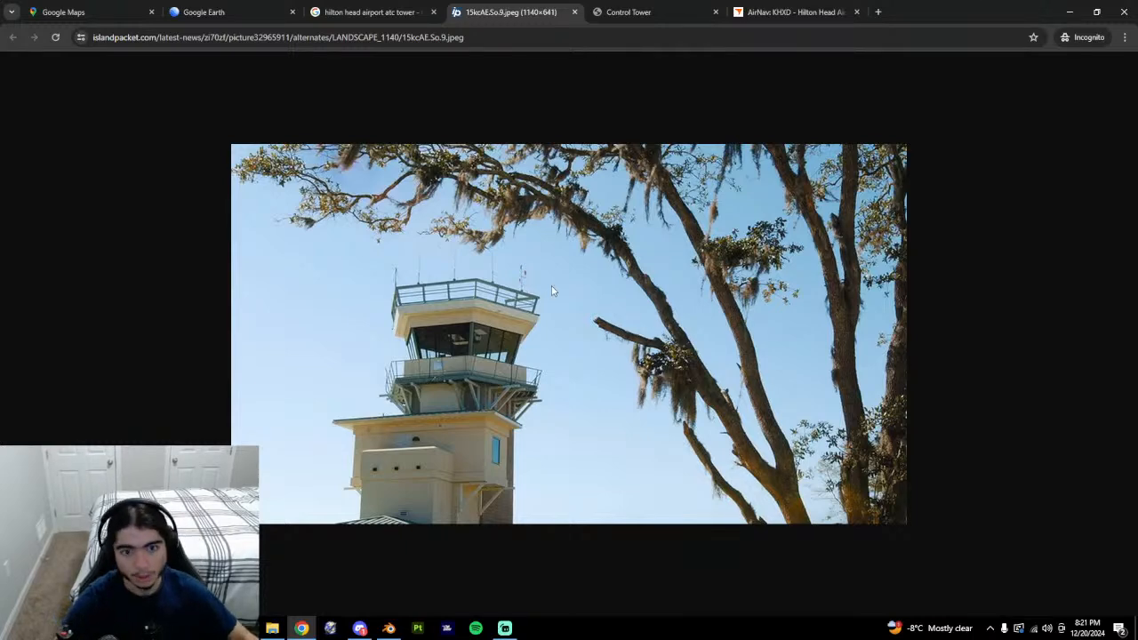
pyautogui.click(404, 12)
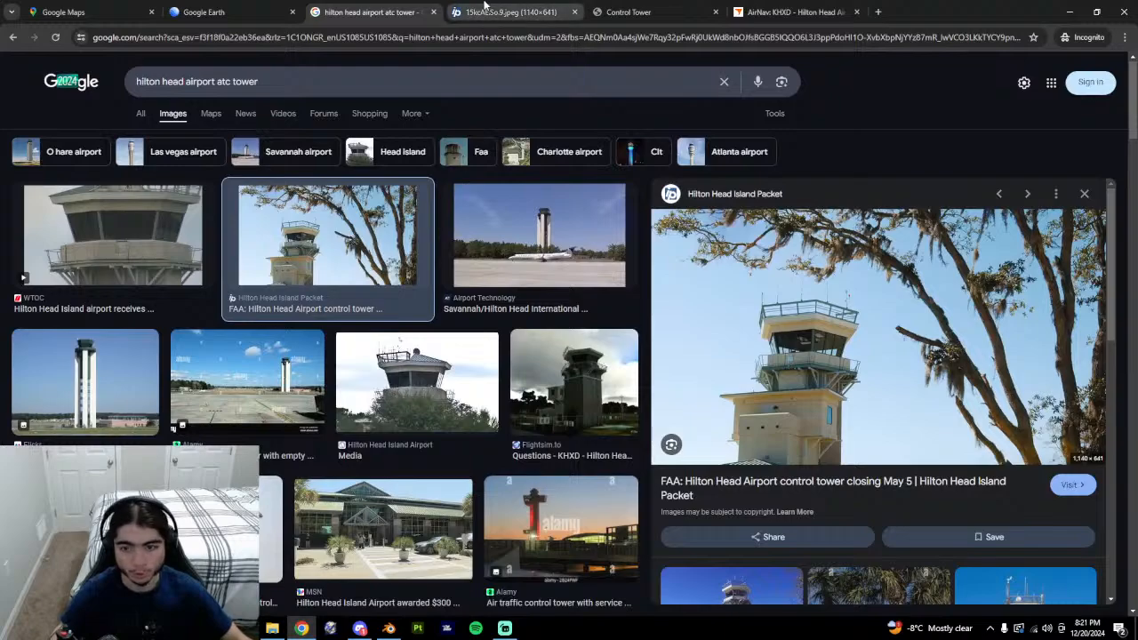
pyautogui.click(482, 8)
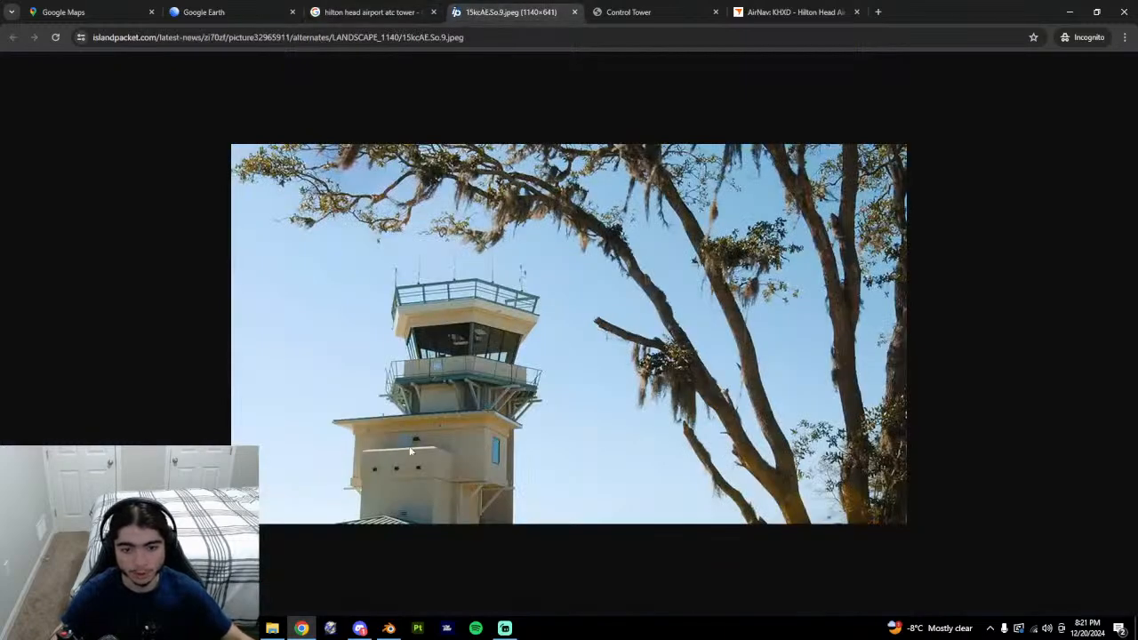
# Orbit around the tower in Google Earth, comparing it with the full-size photo.
pyautogui.click(261, 6)
pyautogui.moveTo(806, 382); pyautogui.dragTo(610, 421)
pyautogui.moveTo(595, 428); pyautogui.dragTo(696, 418, button='middle')
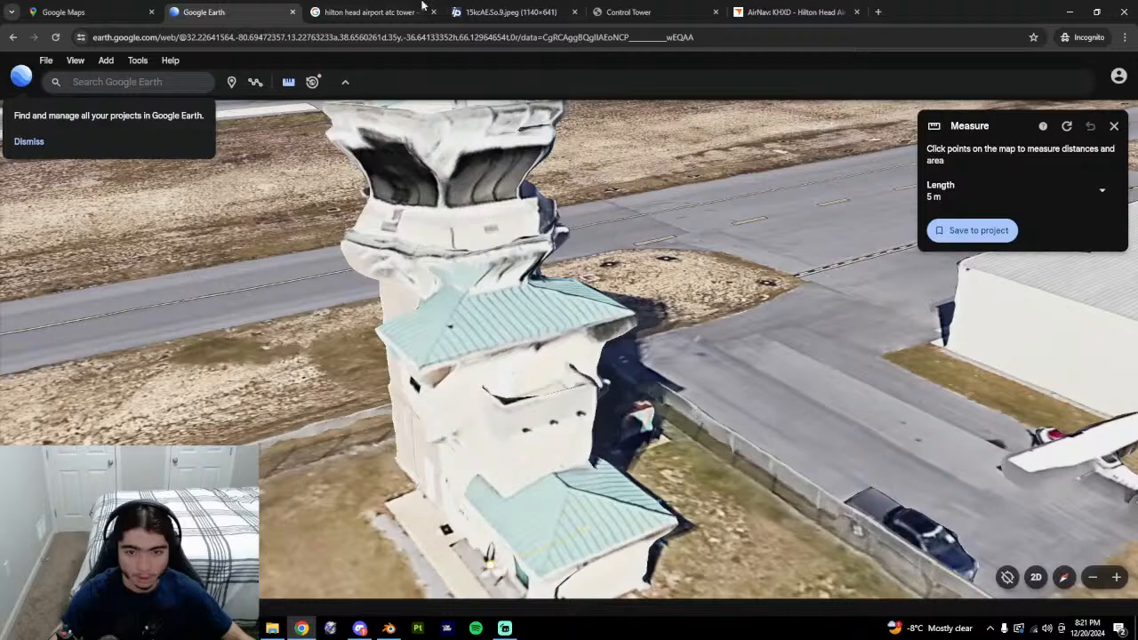
pyautogui.click(498, 12)
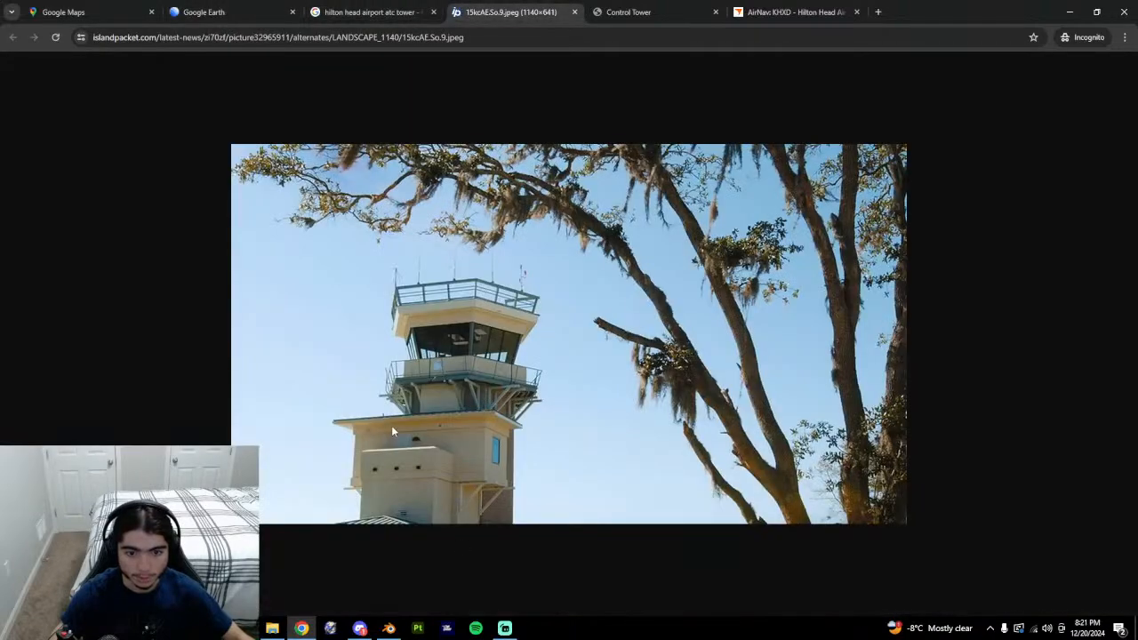
pyautogui.click(274, 8)
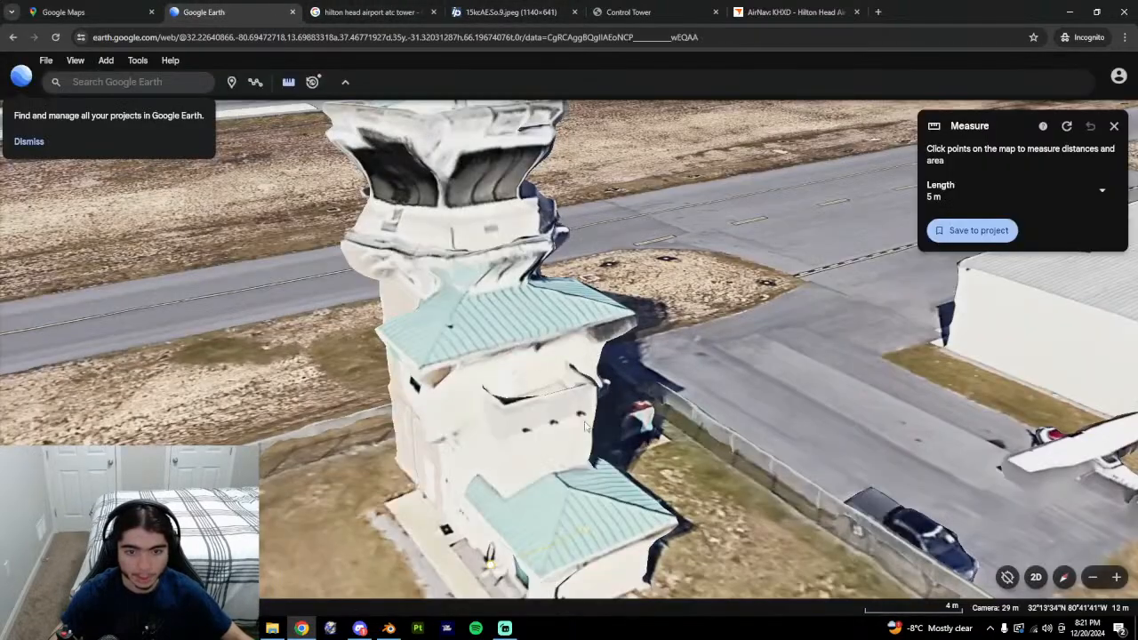
pyautogui.moveTo(585, 423); pyautogui.dragTo(471, 436, button='middle')
pyautogui.moveTo(594, 521); pyautogui.dragTo(532, 369, button='middle')
# Compare the image search results with Google Earth, tilting to look down on the tower.
pyautogui.click(379, 12)
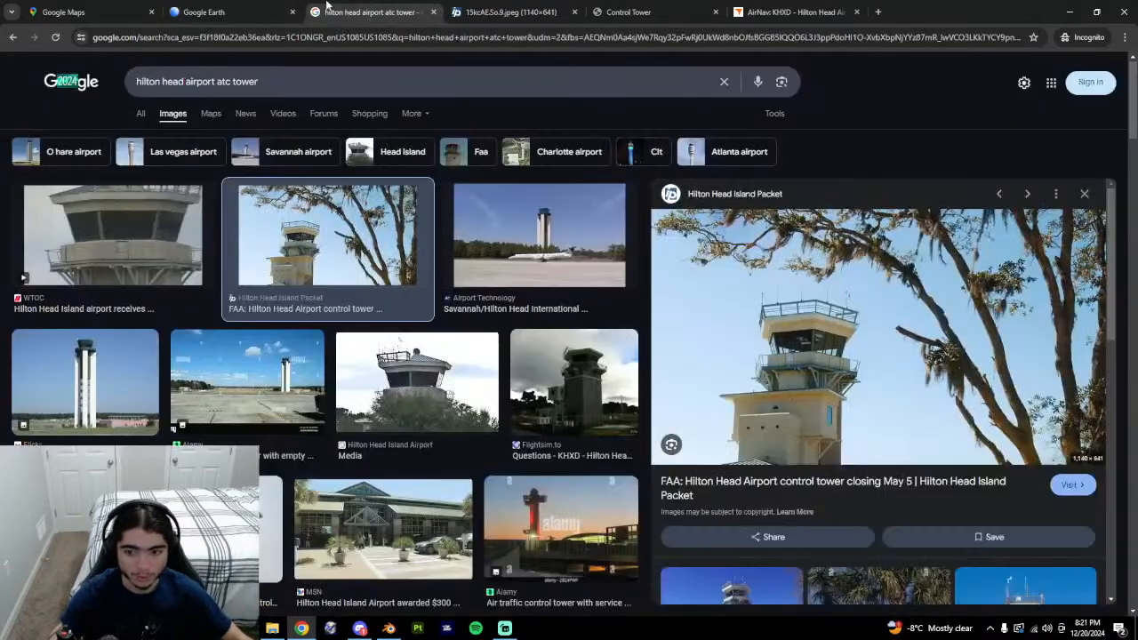
pyautogui.click(227, 12)
pyautogui.moveTo(693, 374); pyautogui.dragTo(604, 108, button='middle')
pyautogui.click(373, 12)
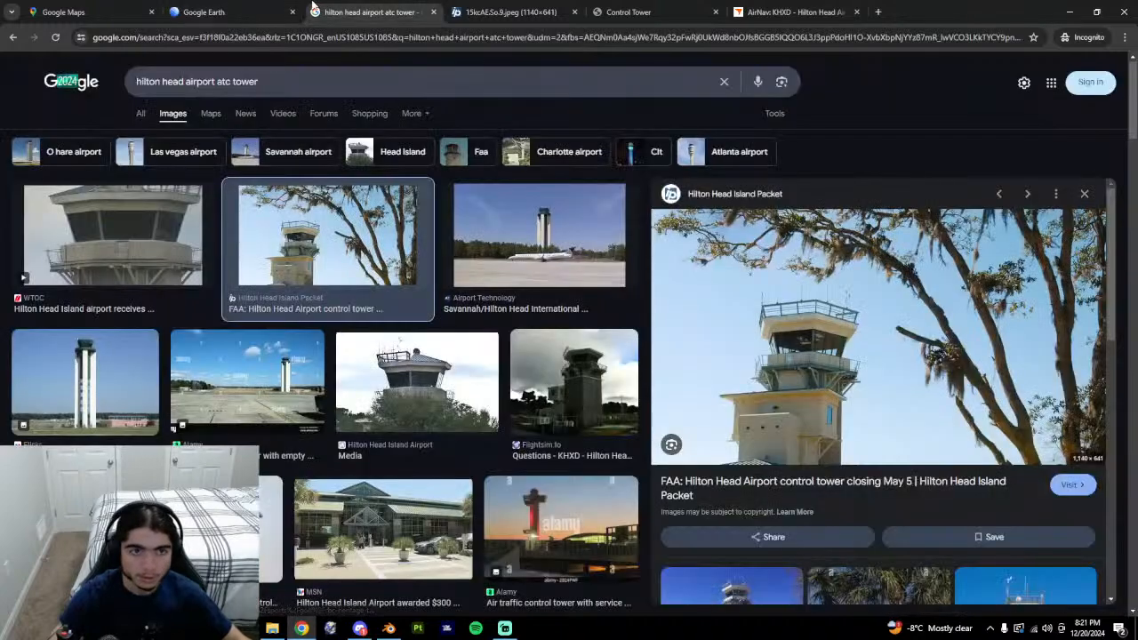
pyautogui.click(236, 12)
pyautogui.moveTo(713, 355); pyautogui.dragTo(311, 491, button='middle')
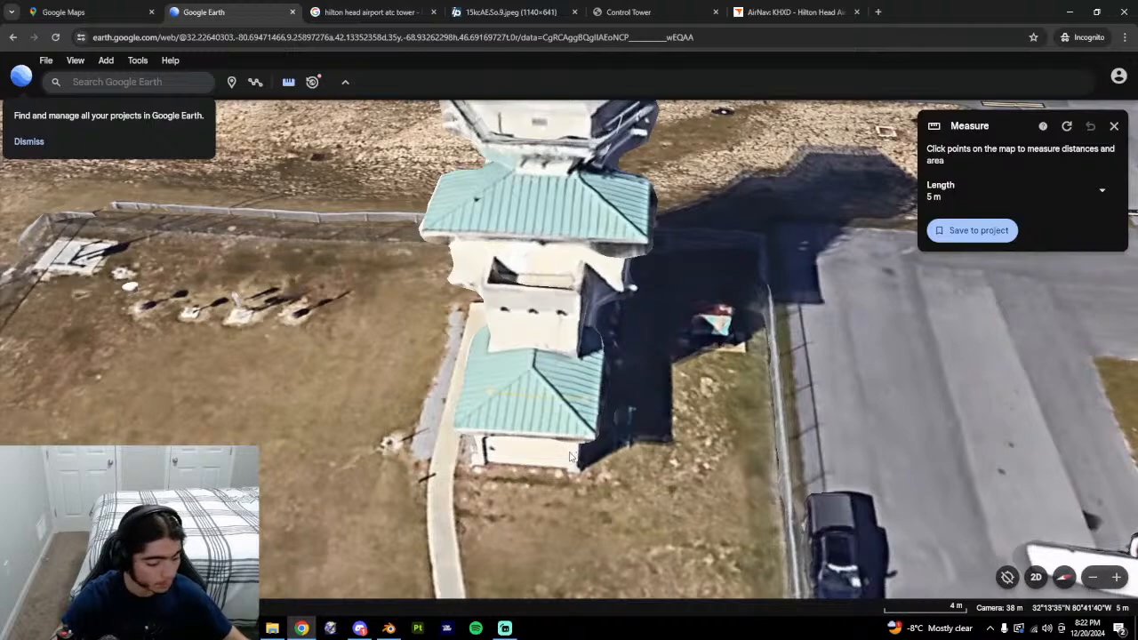
# Orbit Google Earth around the tower base, checking the Blender lower roof faces in between.
pyautogui.moveTo(570, 456); pyautogui.dragTo(375, 382, button='middle')
pyautogui.hotkey('alt', 'Tab')
pyautogui.press('l')
pyautogui.click(510, 491)
pyautogui.moveTo(511, 490); pyautogui.dragTo(554, 460, button='middle')
pyautogui.hotkey('alt', 'Tab')
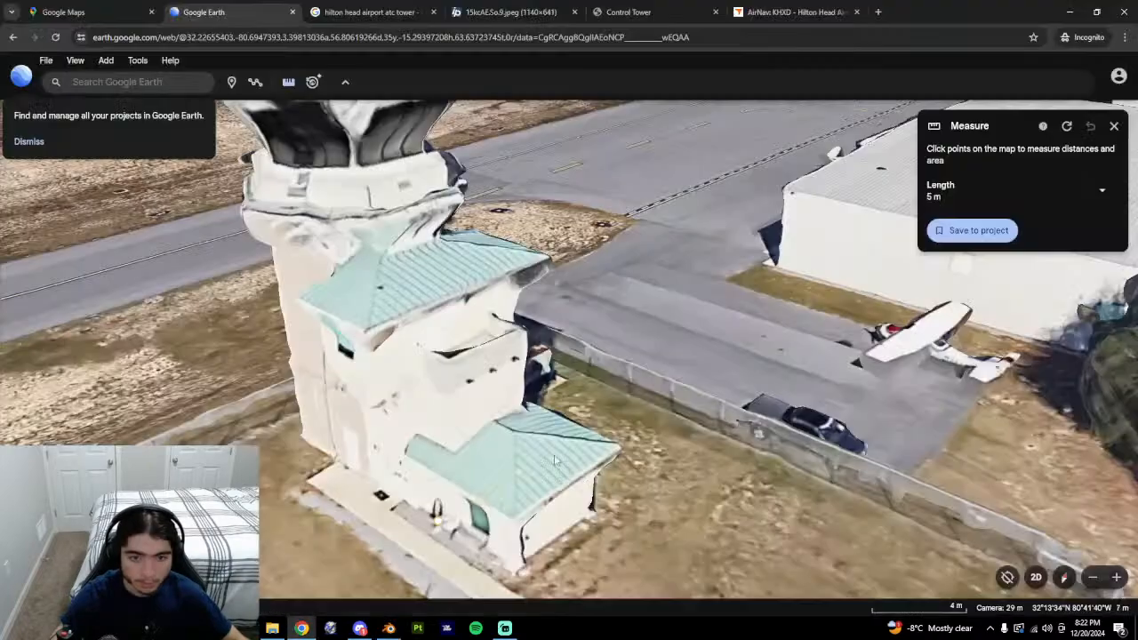
pyautogui.moveTo(461, 359); pyautogui.dragTo(506, 366, button='middle')
pyautogui.hotkey('alt', 'Tab')
# Select the triangular roof face, the roof-tower joint edge, and the tower corner vertex.
pyautogui.click(437, 380)
pyautogui.moveTo(439, 380); pyautogui.dragTo(467, 432, button='middle')
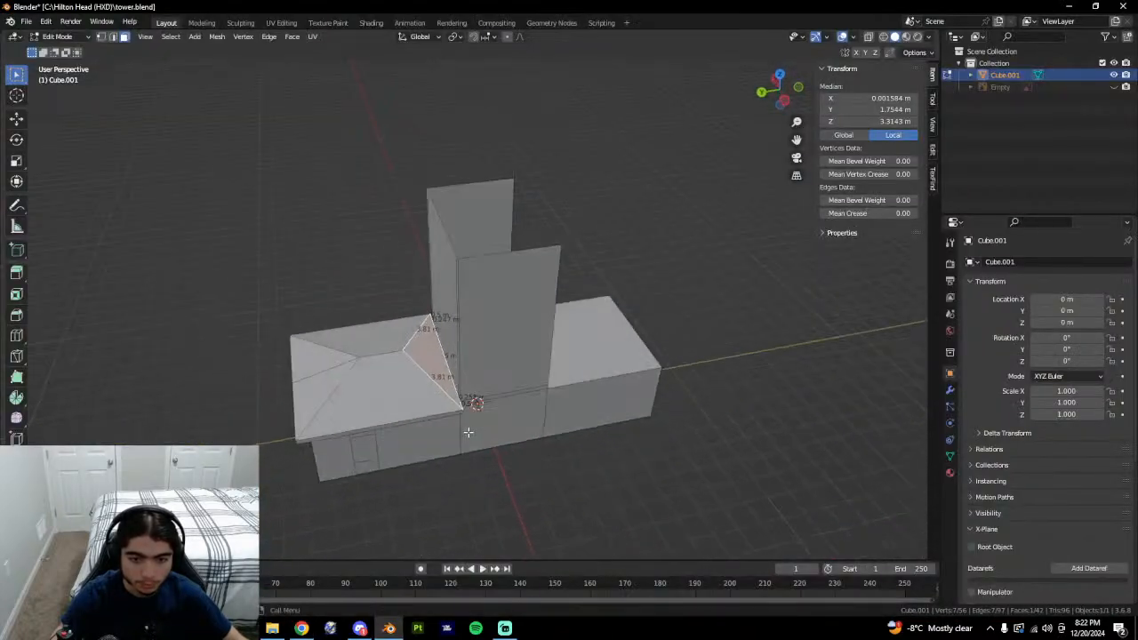
pyautogui.scroll(2, 447, 391)
pyautogui.press('2')
pyautogui.click(442, 400)
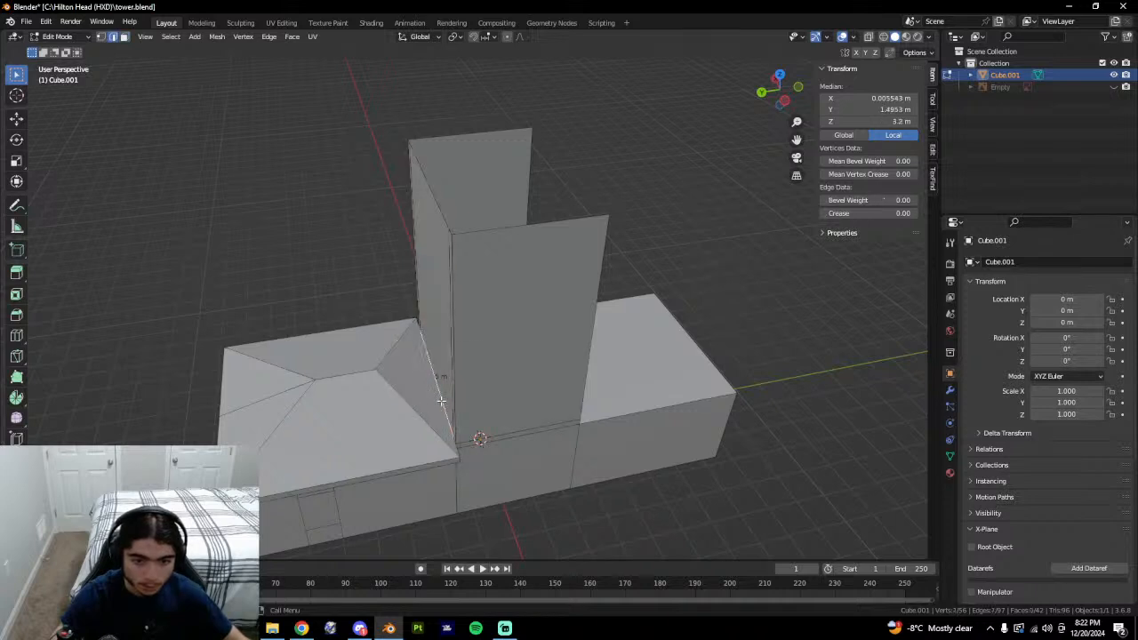
pyautogui.moveTo(460, 401); pyautogui.dragTo(558, 435, button='middle')
pyautogui.click(407, 470)
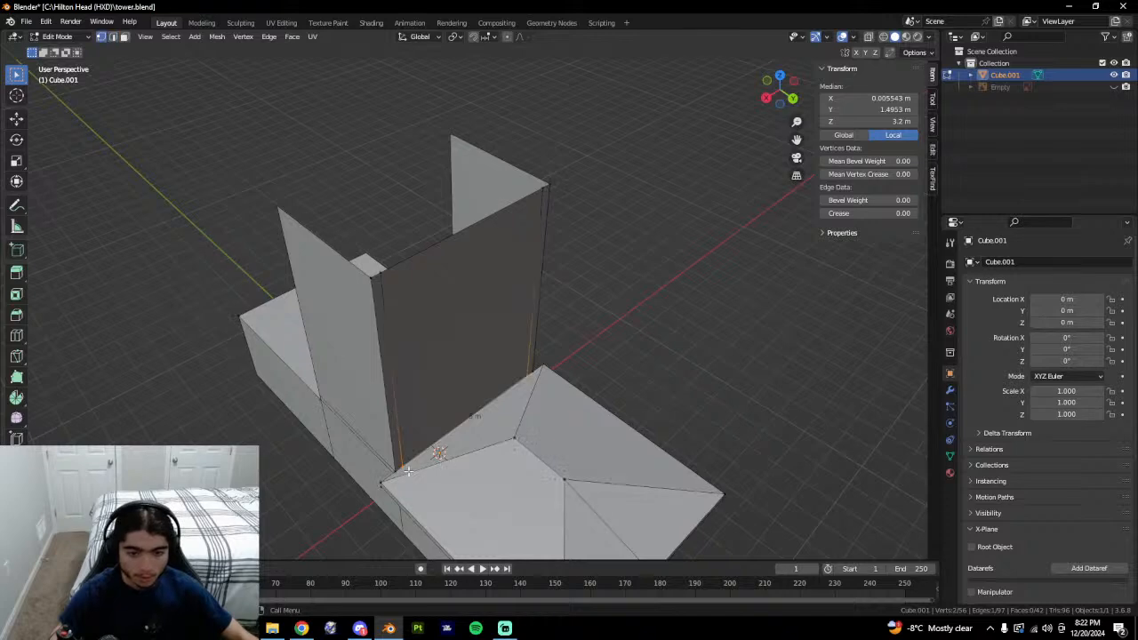
pyautogui.click(402, 471)
# Orbit around the tower, recheck the triangular roof face, clear the selection, and return to Google Earth.
pyautogui.keyDown('shift'); pyautogui.moveTo(522, 510); pyautogui.dragTo(498, 400, button='middle'); pyautogui.keyUp('shift')
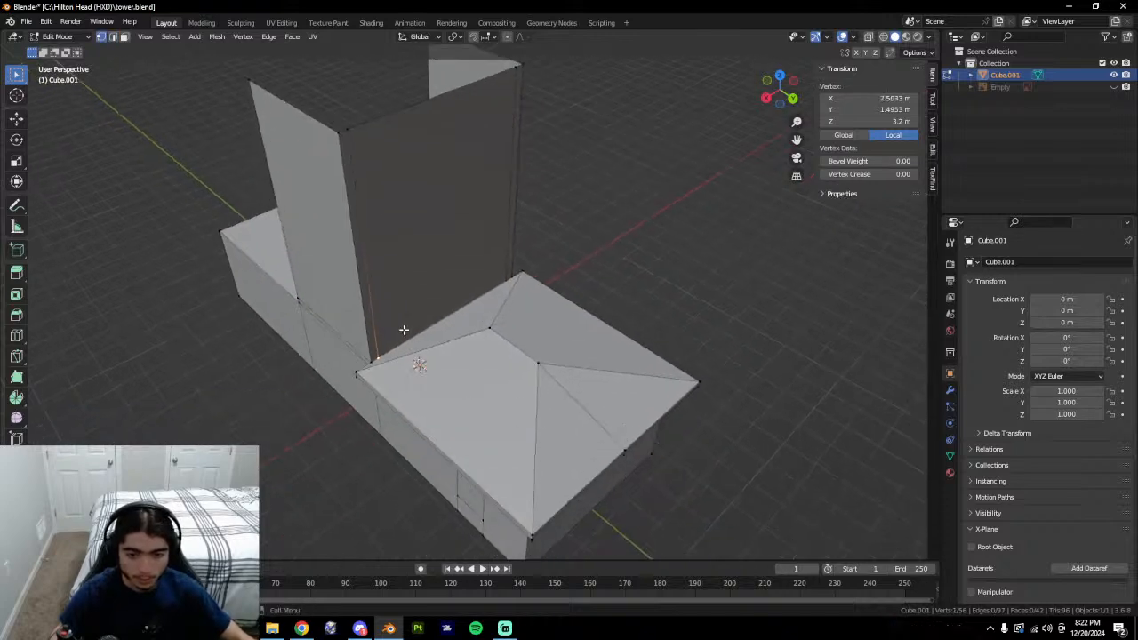
pyautogui.moveTo(403, 330); pyautogui.dragTo(643, 485, button='middle')
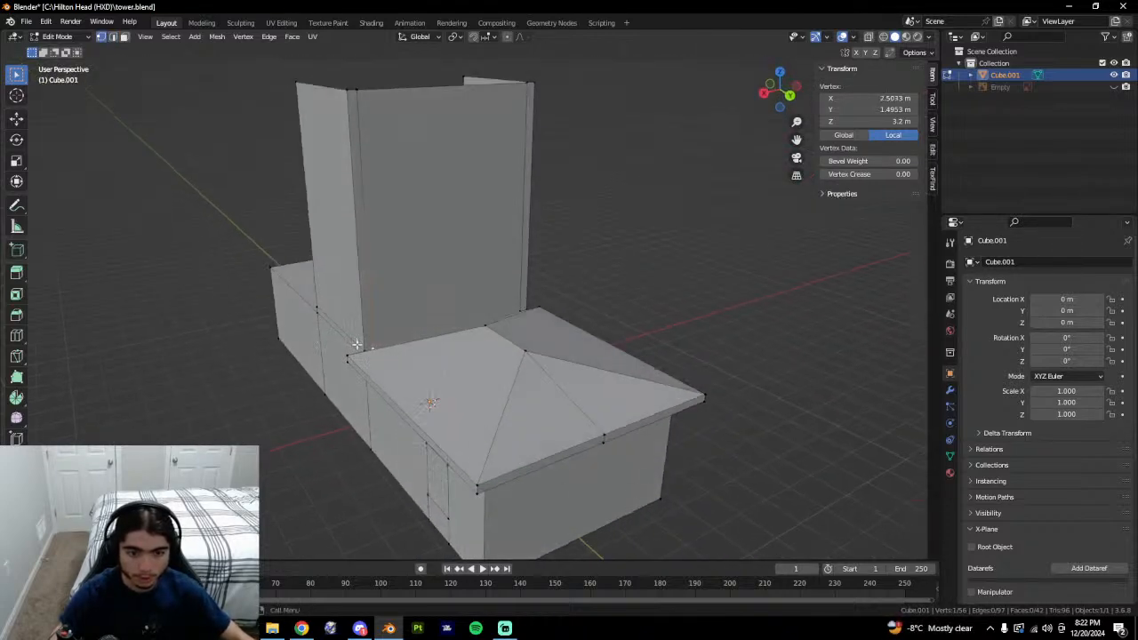
pyautogui.moveTo(526, 488); pyautogui.dragTo(404, 161, button='middle')
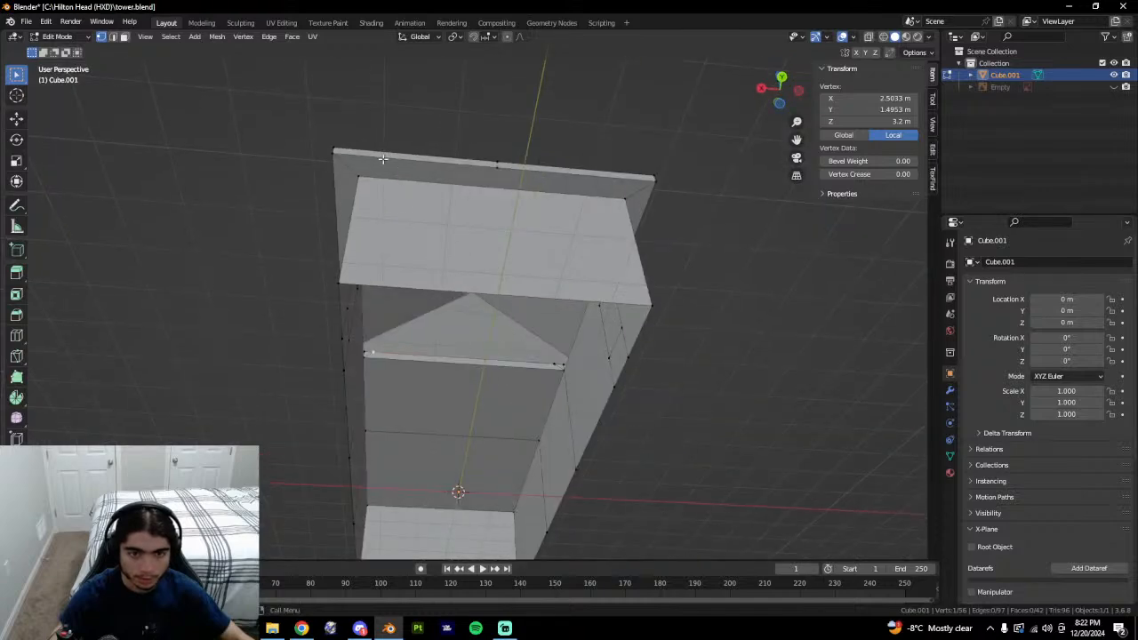
pyautogui.moveTo(388, 238); pyautogui.dragTo(516, 363, button='middle')
pyautogui.press('3')
pyautogui.click(467, 327)
pyautogui.press('1')
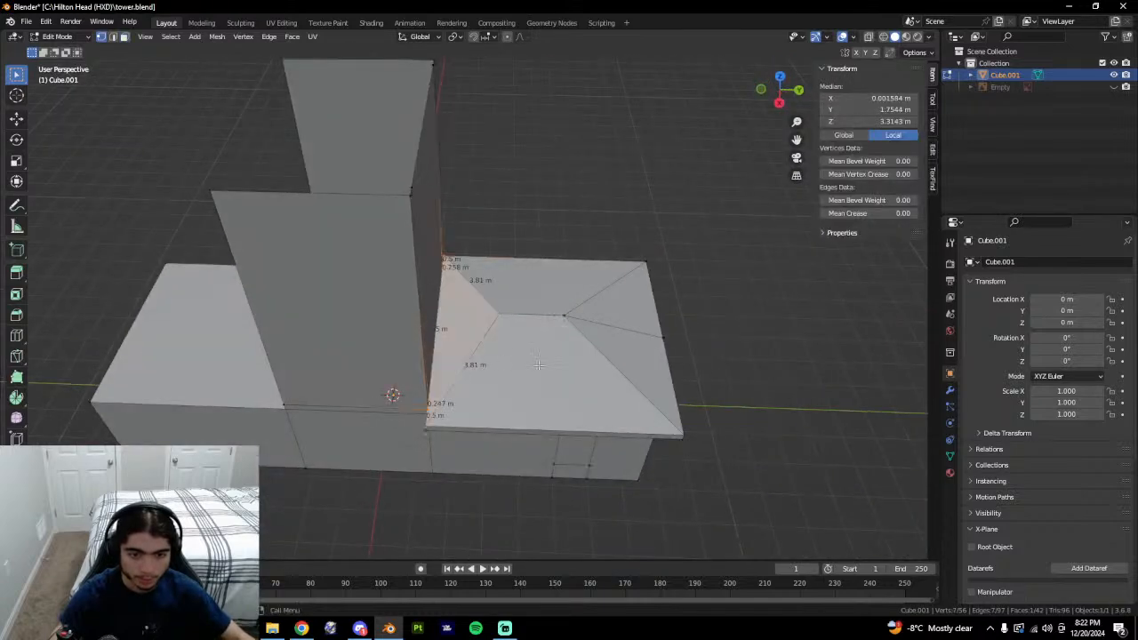
pyautogui.moveTo(674, 385); pyautogui.dragTo(673, 429, button='middle')
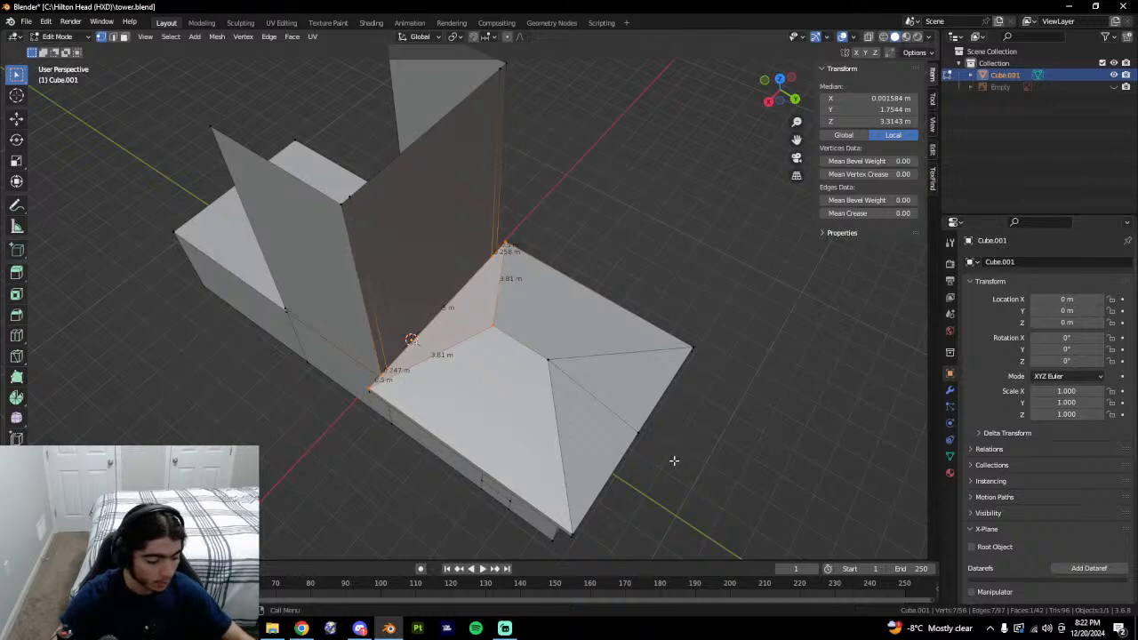
pyautogui.press('3')
pyautogui.click(720, 366)
pyautogui.moveTo(719, 365); pyautogui.dragTo(666, 338, button='middle')
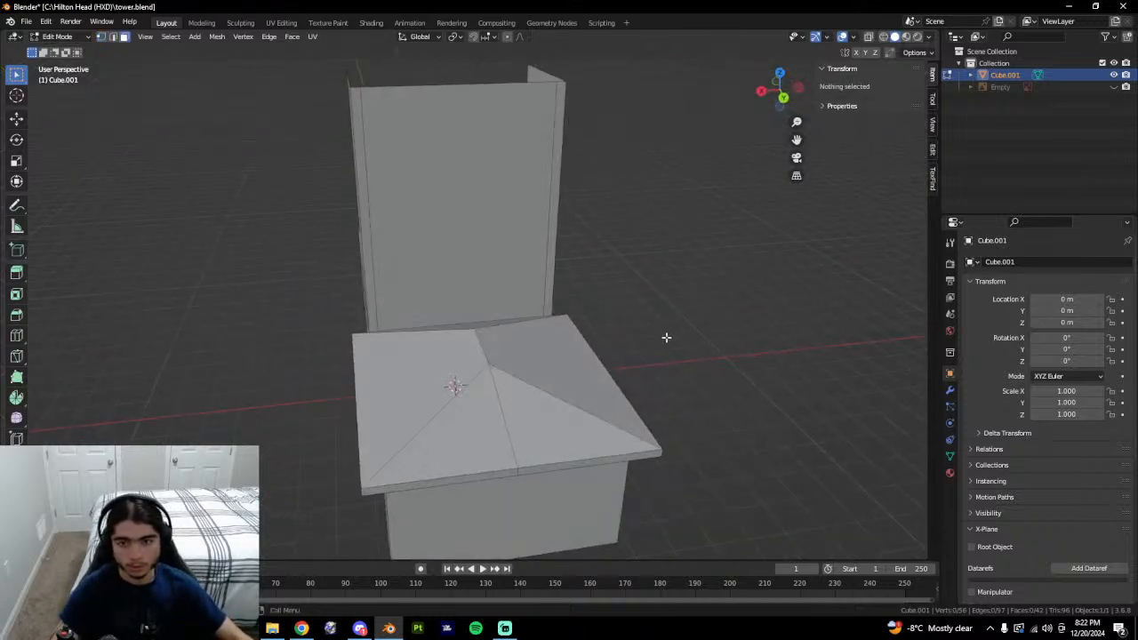
pyautogui.hotkey('alt', 'Tab')
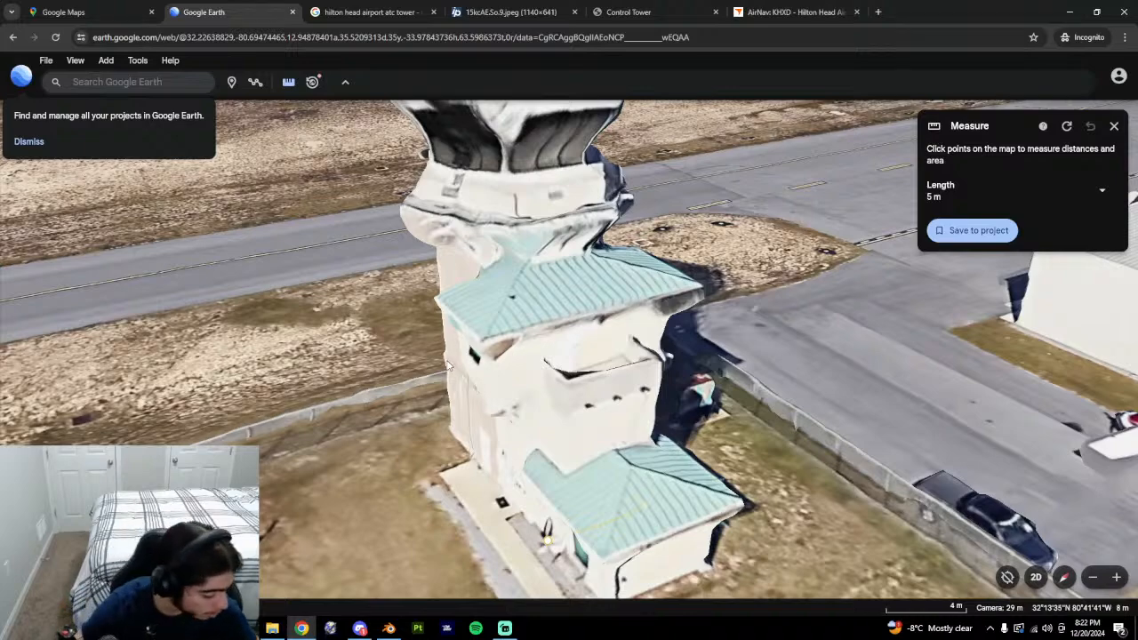
# Orbit Google Earth's tower to a near front-on view, then look down on the Blender roof.
pyautogui.moveTo(465, 387)
pyautogui.mouseDown(button='middle')
pyautogui.moveTo(408, 392)
pyautogui.moveTo(449, 392)
pyautogui.mouseUp(button='middle')
pyautogui.moveTo(558, 410); pyautogui.dragTo(513, 425, button='middle')
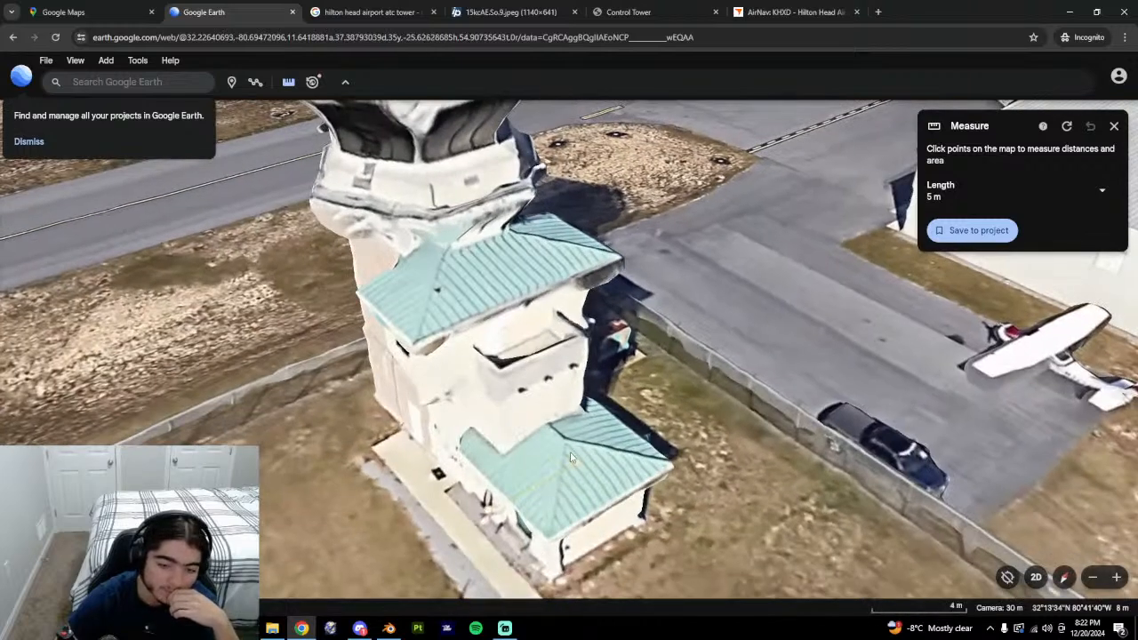
pyautogui.hotkey('alt', 'Tab')
pyautogui.moveTo(458, 384); pyautogui.dragTo(546, 437, button='middle')
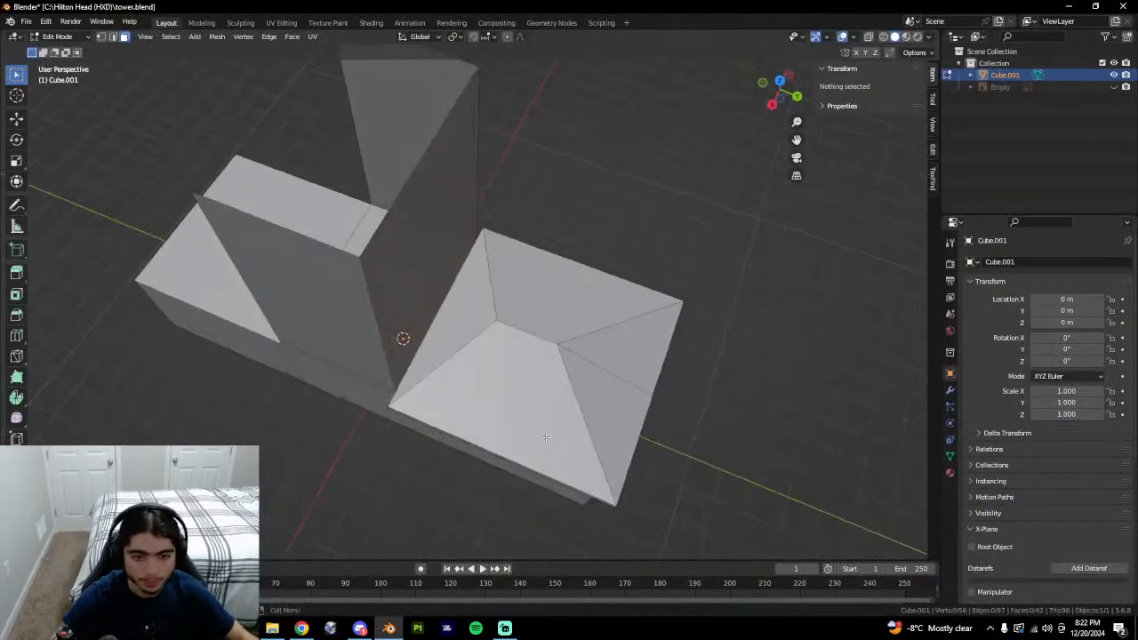
# Select roof vertices, edges and side faces along the junction with the tower.
pyautogui.click(389, 380)
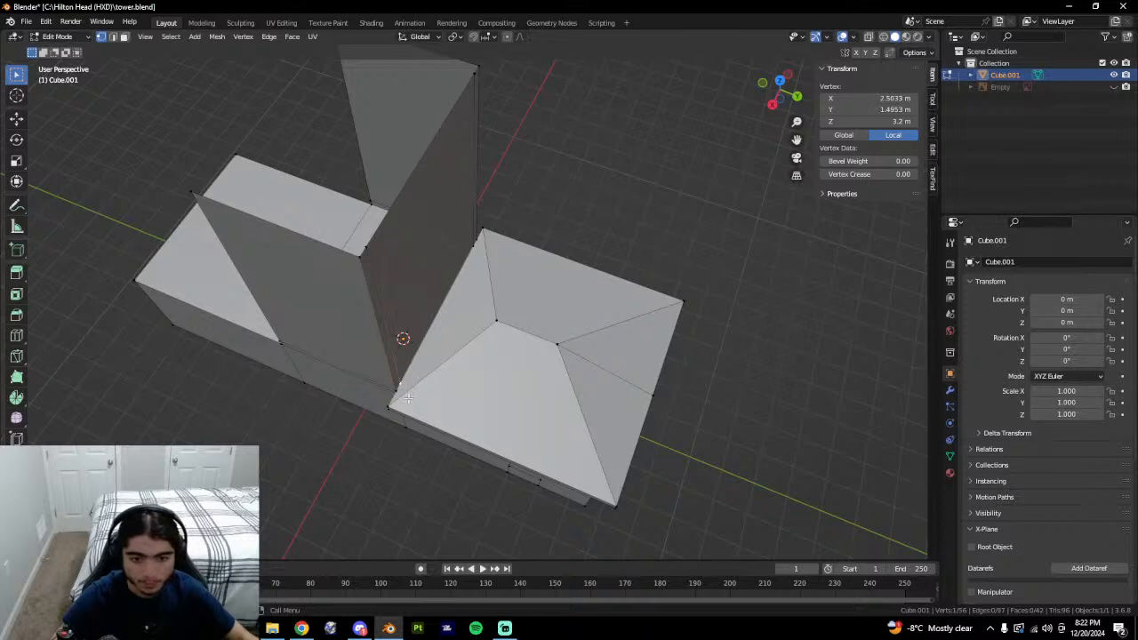
pyautogui.press('2')
pyautogui.click(417, 370)
pyautogui.press('3')
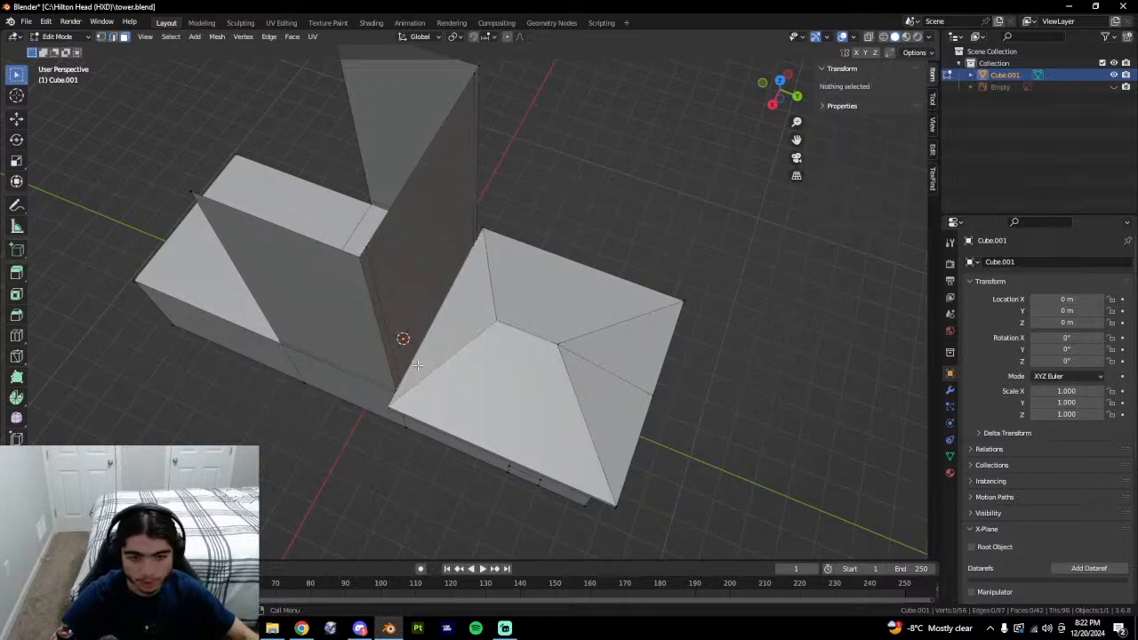
pyautogui.click(418, 369)
pyautogui.press('1')
pyautogui.click(389, 404)
pyautogui.keyDown('shift'); pyautogui.click(395, 392); pyautogui.keyUp('shift')
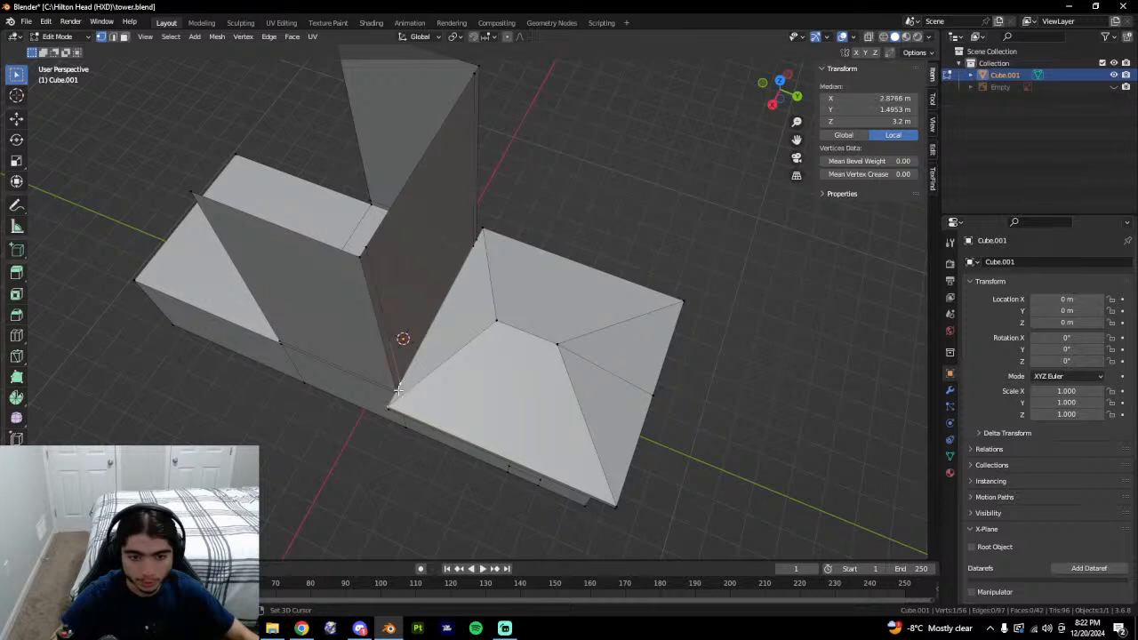
pyautogui.keyDown('shift'); pyautogui.click(400, 383); pyautogui.keyUp('shift')
pyautogui.press('3')
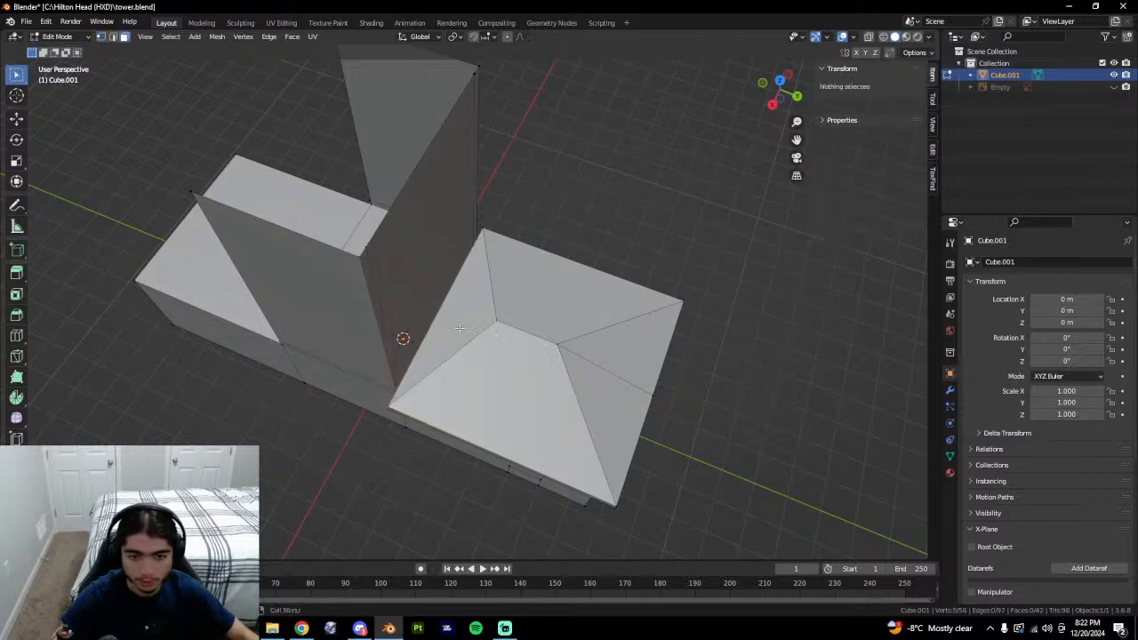
pyautogui.click(460, 333)
pyautogui.press('1')
pyautogui.press('3')
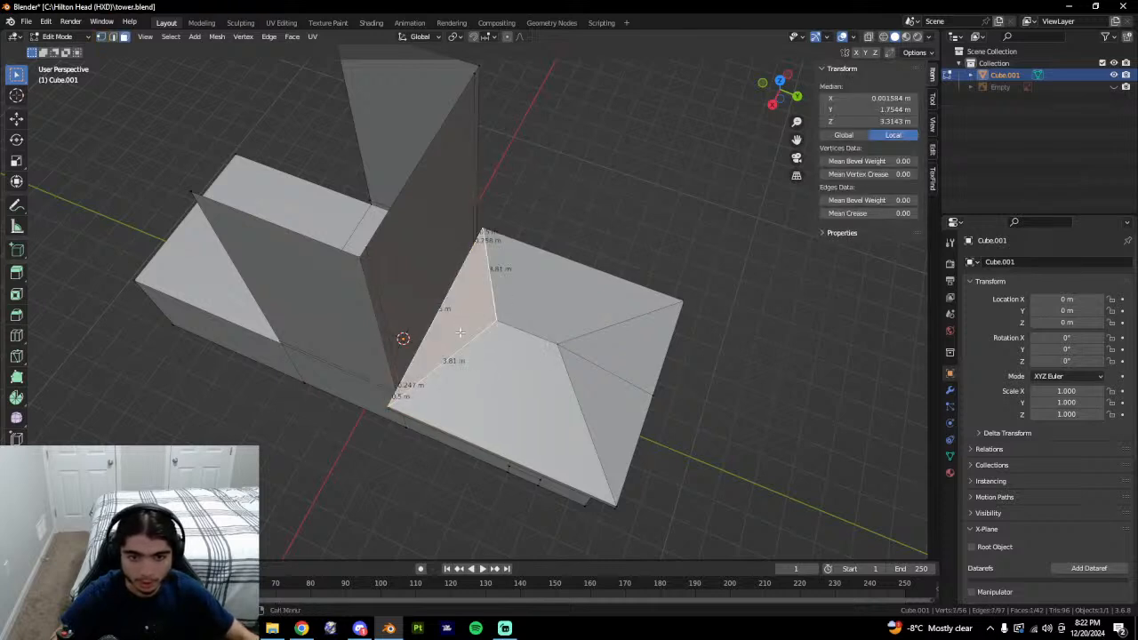
# View the roof from above and use the right-click edit menu on the roof edges.
pyautogui.moveTo(459, 332); pyautogui.dragTo(522, 267, button='middle')
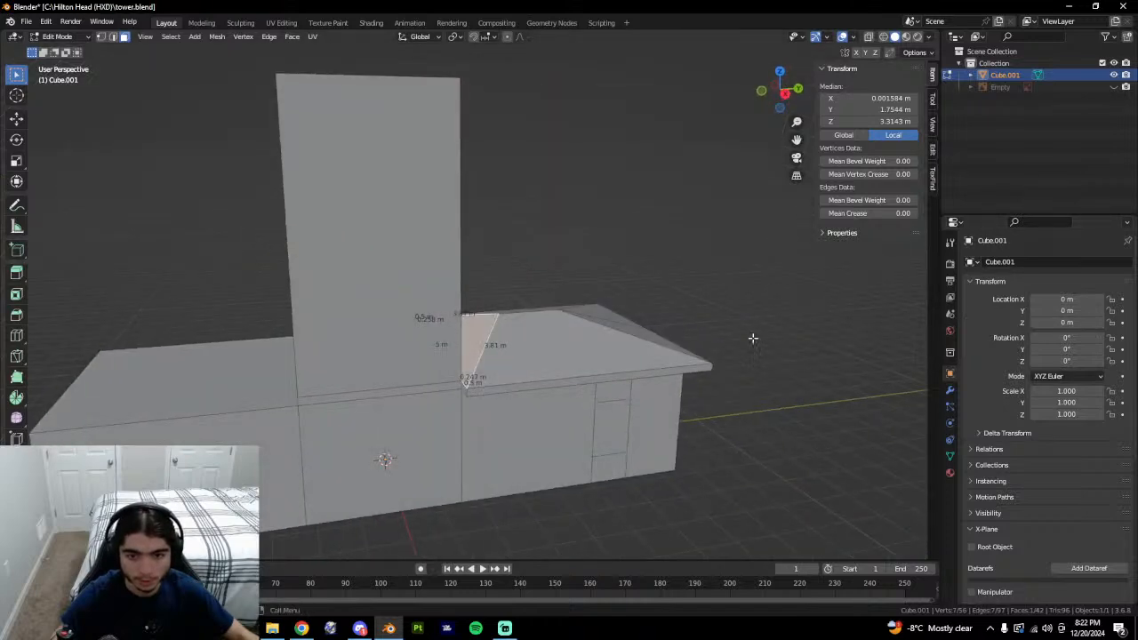
pyautogui.moveTo(753, 338); pyautogui.dragTo(445, 118, button='middle')
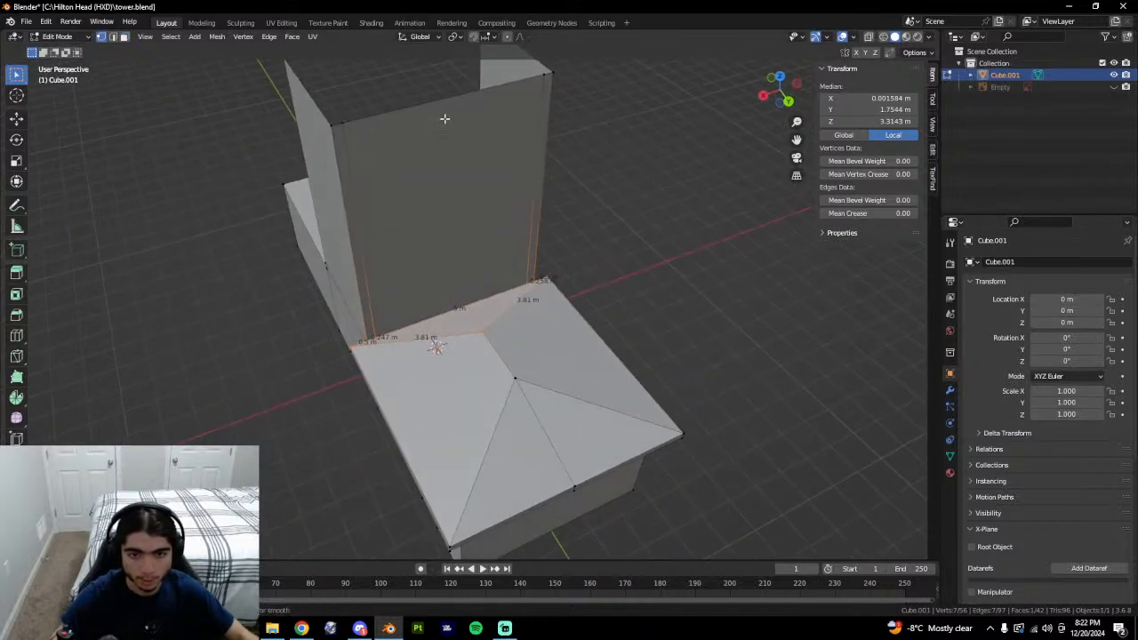
pyautogui.rightClick(687, 147)
pyautogui.click(770, 375)
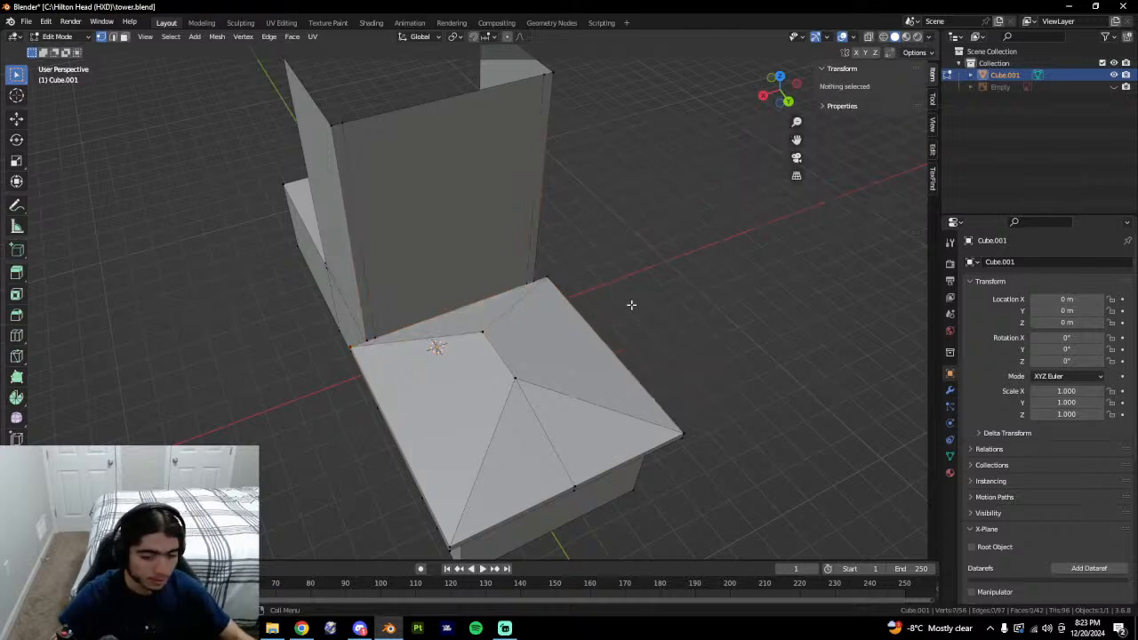
pyautogui.moveTo(624, 357)
pyautogui.mouseDown(button='middle')
pyautogui.moveTo(673, 312)
pyautogui.moveTo(695, 353)
pyautogui.moveTo(617, 342)
pyautogui.mouseUp(button='middle')
# Check the tower's inner corner vertices and a vertical edge, then orbit Google Earth's tower.
pyautogui.click(627, 332)
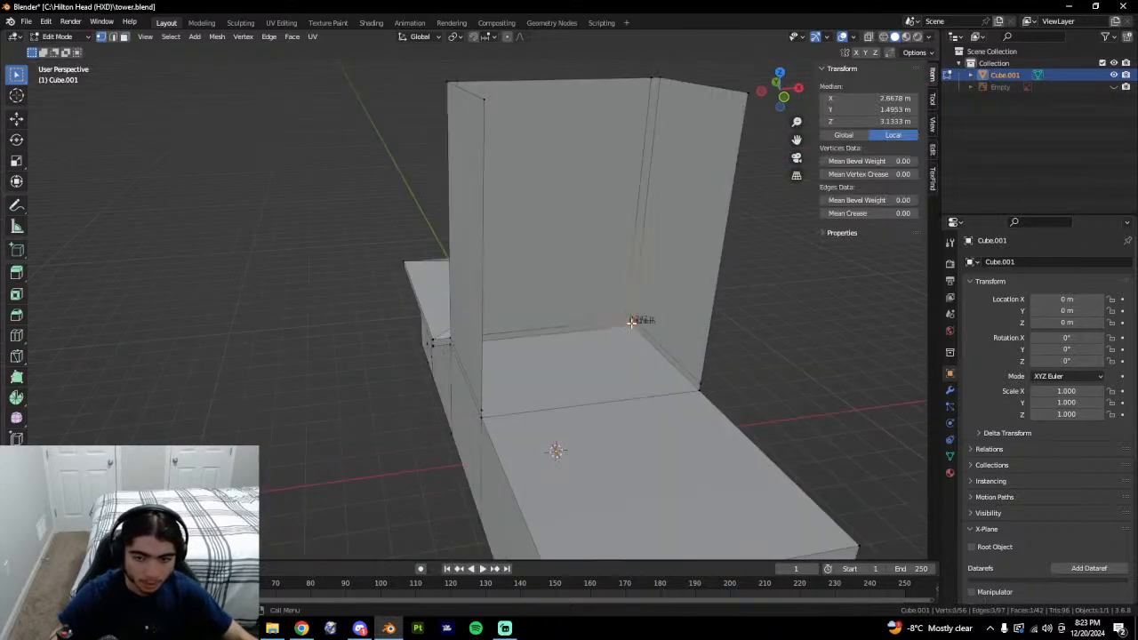
pyautogui.click(629, 322)
pyautogui.moveTo(718, 375); pyautogui.dragTo(495, 379, button='middle')
pyautogui.press('2')
pyautogui.click(302, 322)
pyautogui.moveTo(440, 331); pyautogui.dragTo(397, 368, button='middle')
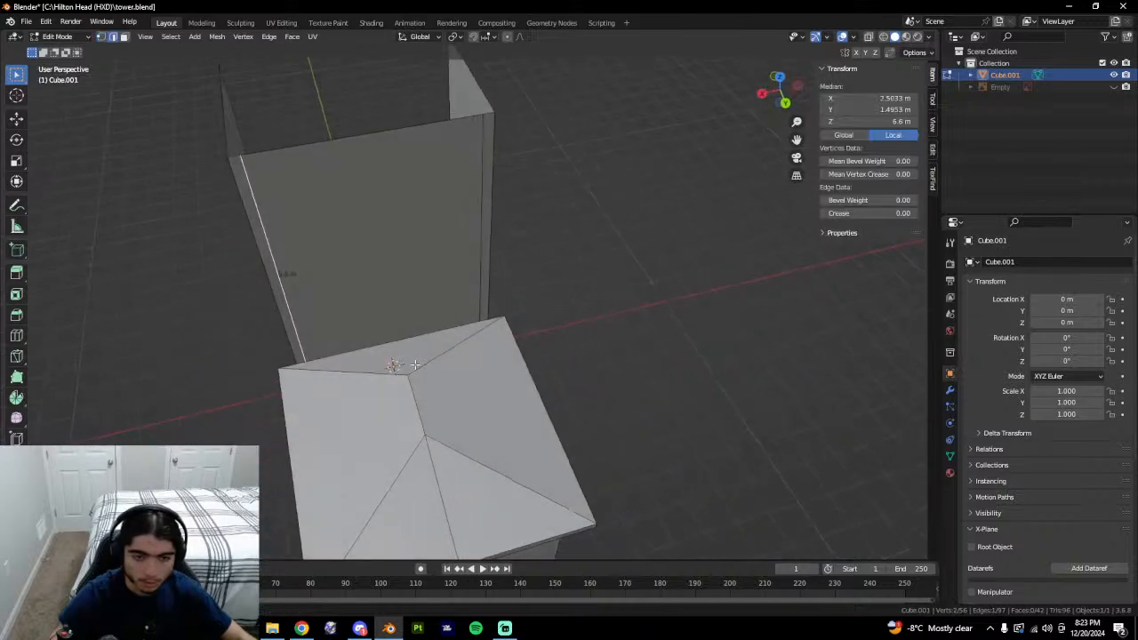
pyautogui.hotkey('alt', 'Tab')
pyautogui.moveTo(570, 350); pyautogui.dragTo(467, 319, button='middle')
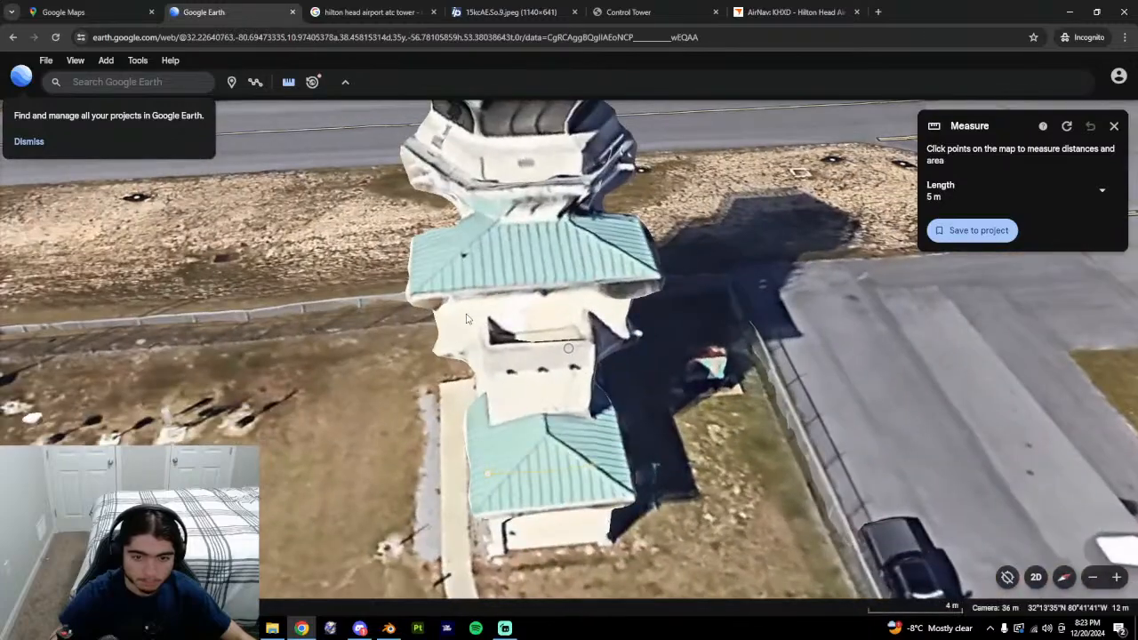
# Tilt the Google Earth view straight down onto the real tower, then orbit the Blender model again.
pyautogui.hotkey('alt', 'Tab')
pyautogui.hotkey('alt', 'Tab')
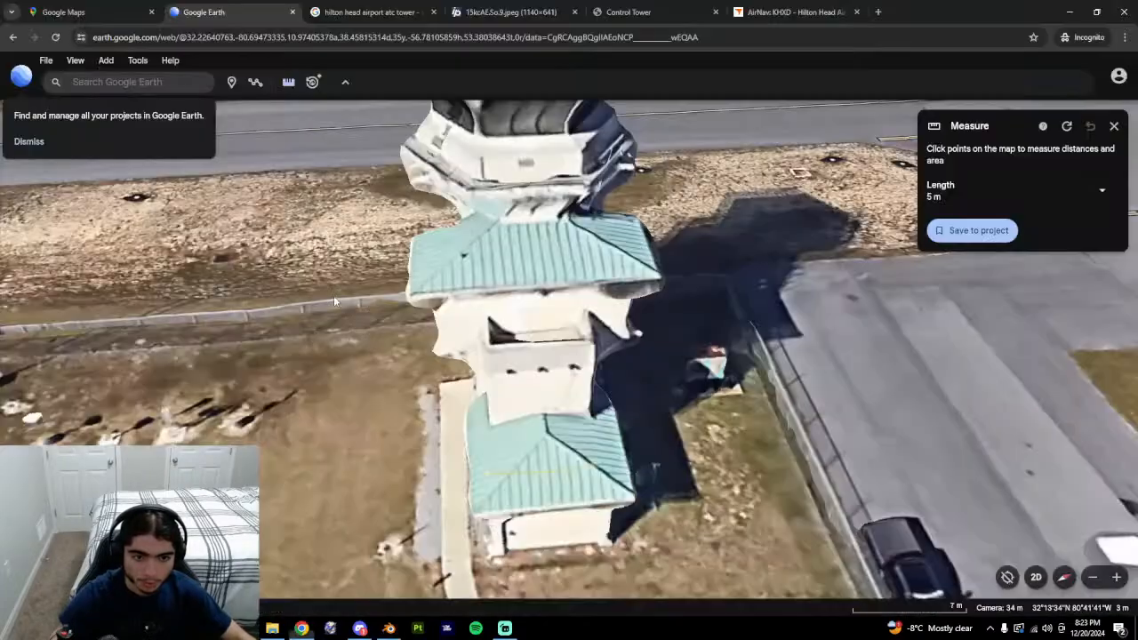
pyautogui.moveTo(466, 318)
pyautogui.mouseDown(button='middle')
pyautogui.moveTo(548, 326)
pyautogui.moveTo(640, 294)
pyautogui.moveTo(468, 332)
pyautogui.mouseUp(button='middle')
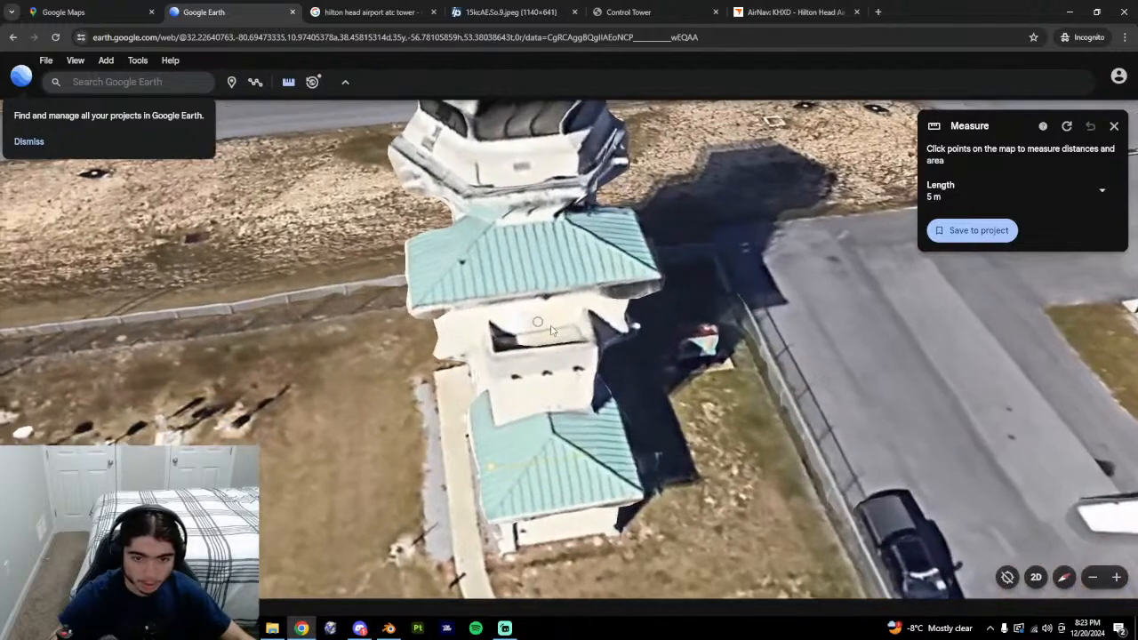
pyautogui.hotkey('alt', 'Tab')
pyautogui.hotkey('alt', 'Tab')
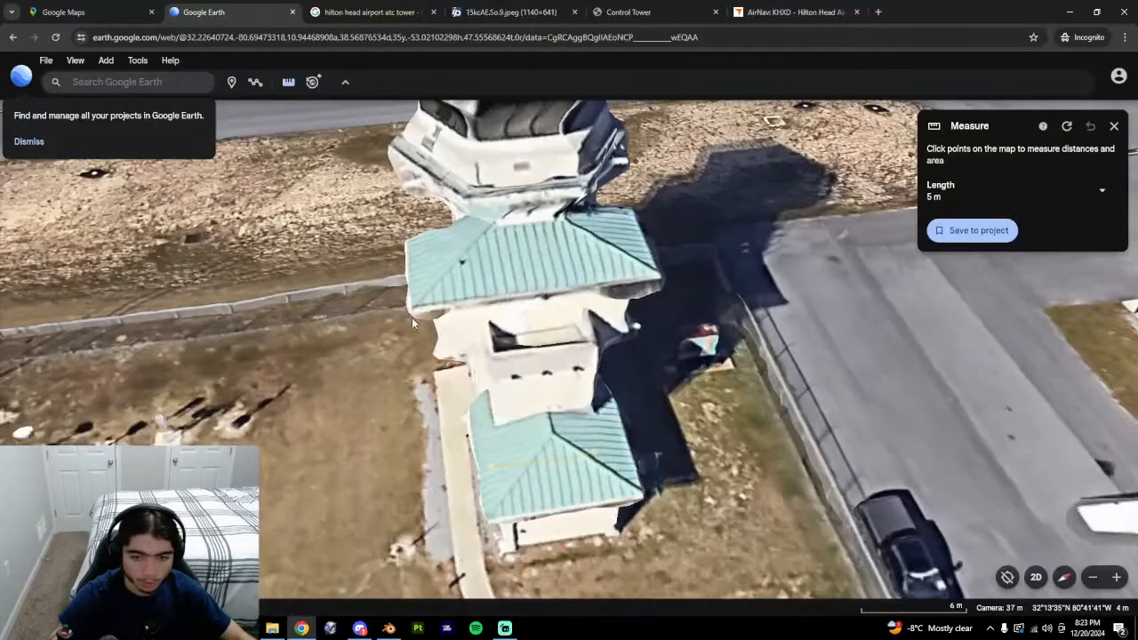
pyautogui.scroll(5, 502, 263)
pyautogui.moveTo(570, 378); pyautogui.dragTo(569, 416, button='middle')
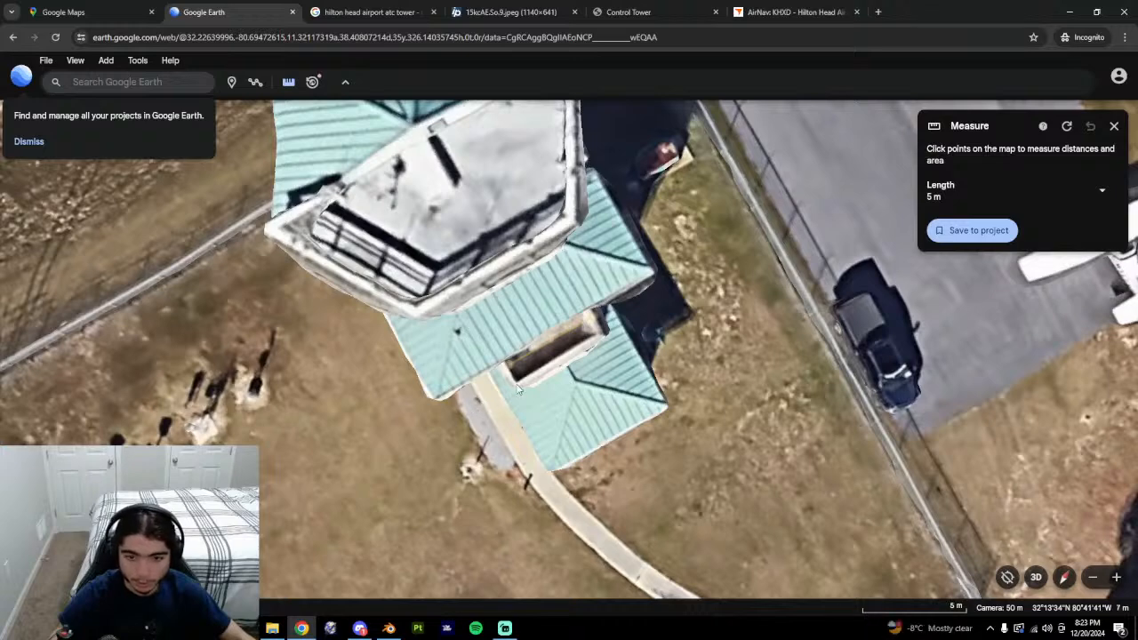
pyautogui.hotkey('alt', 'Tab')
pyautogui.moveTo(400, 391)
pyautogui.mouseDown(button='middle')
pyautogui.moveTo(381, 406)
pyautogui.moveTo(419, 343)
pyautogui.moveTo(431, 396)
pyautogui.moveTo(419, 404)
pyautogui.mouseUp(button='middle')
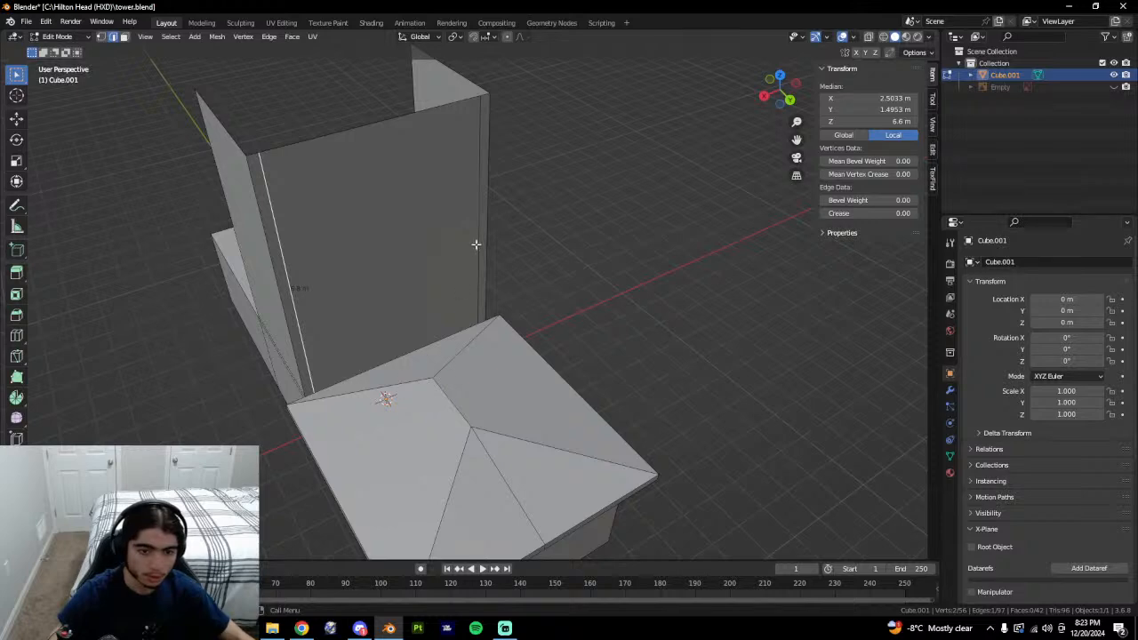
# Loop-cut the tower shaft horizontally and set the new loop's Z height to 8 m.
pyautogui.hotkey('ctrl', 'r')
pyautogui.press('Escape')
pyautogui.moveTo(357, 266); pyautogui.dragTo(394, 245, button='middle')
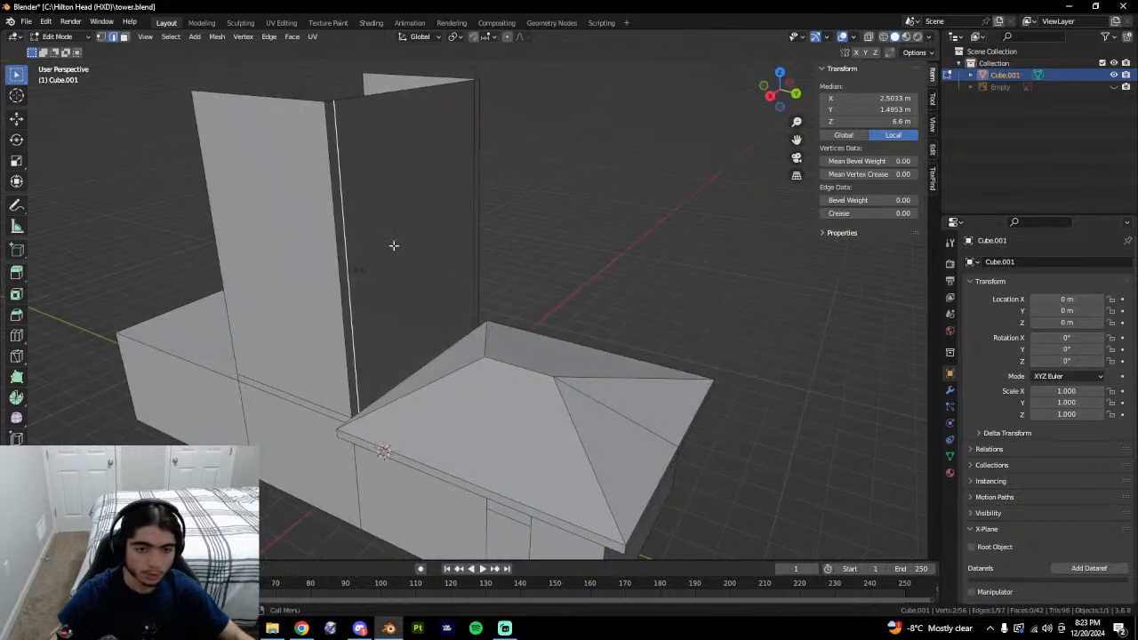
pyautogui.hotkey('ctrl', 'r')
pyautogui.click(464, 242)
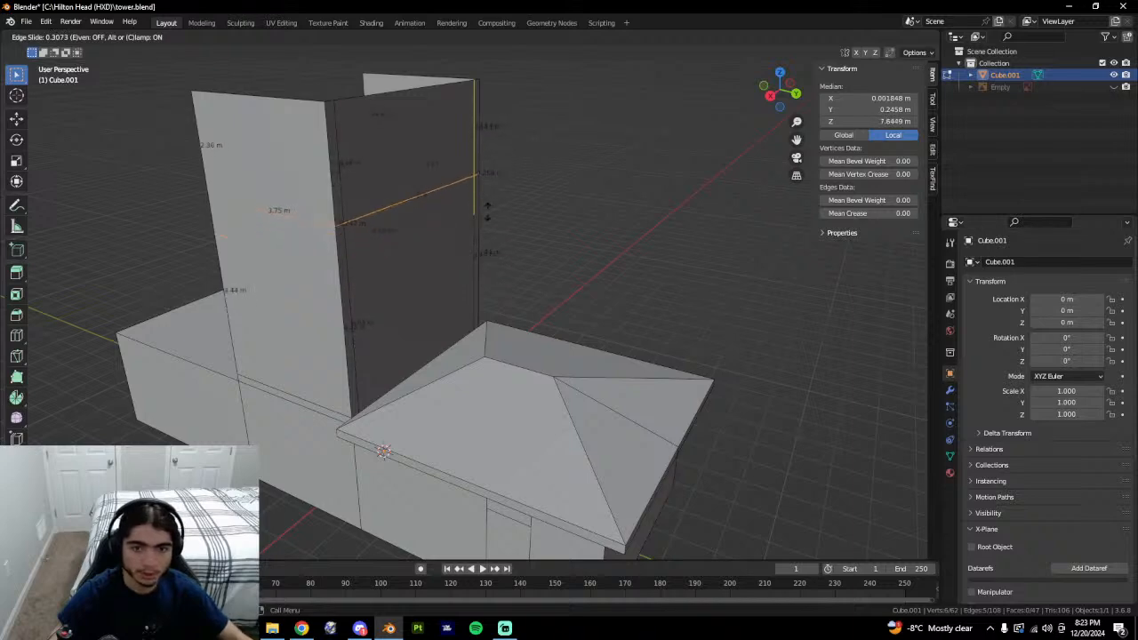
pyautogui.click(491, 217)
pyautogui.click(851, 121)
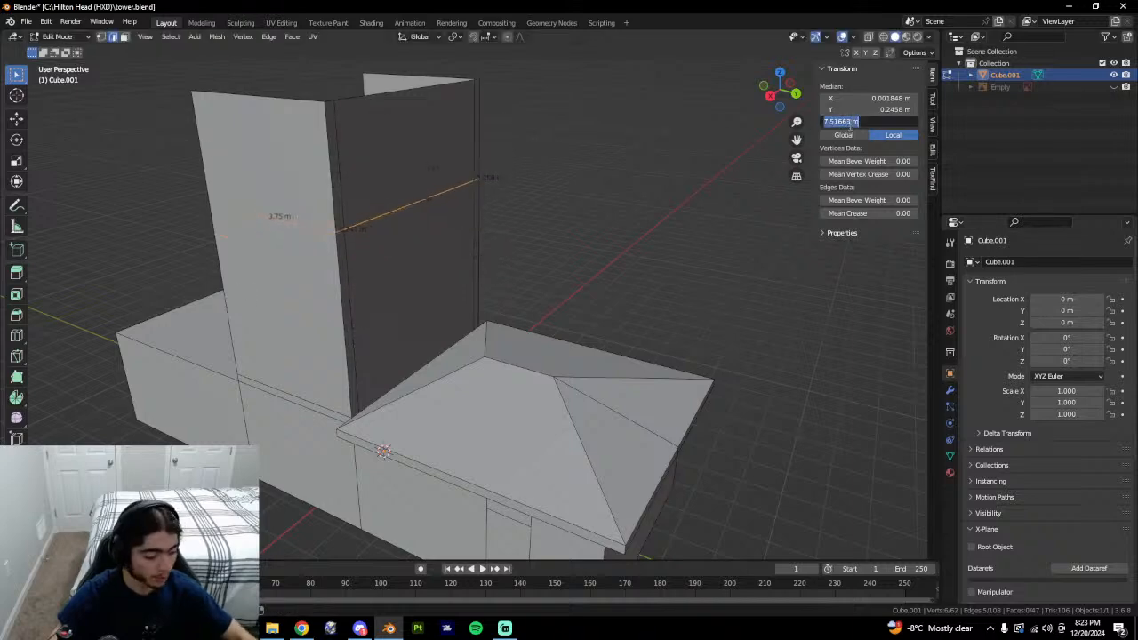
# Compare with the Google Earth tower, then bring up the full-size control tower photo in Chrome.
pyautogui.hotkey('alt', 'Tab')
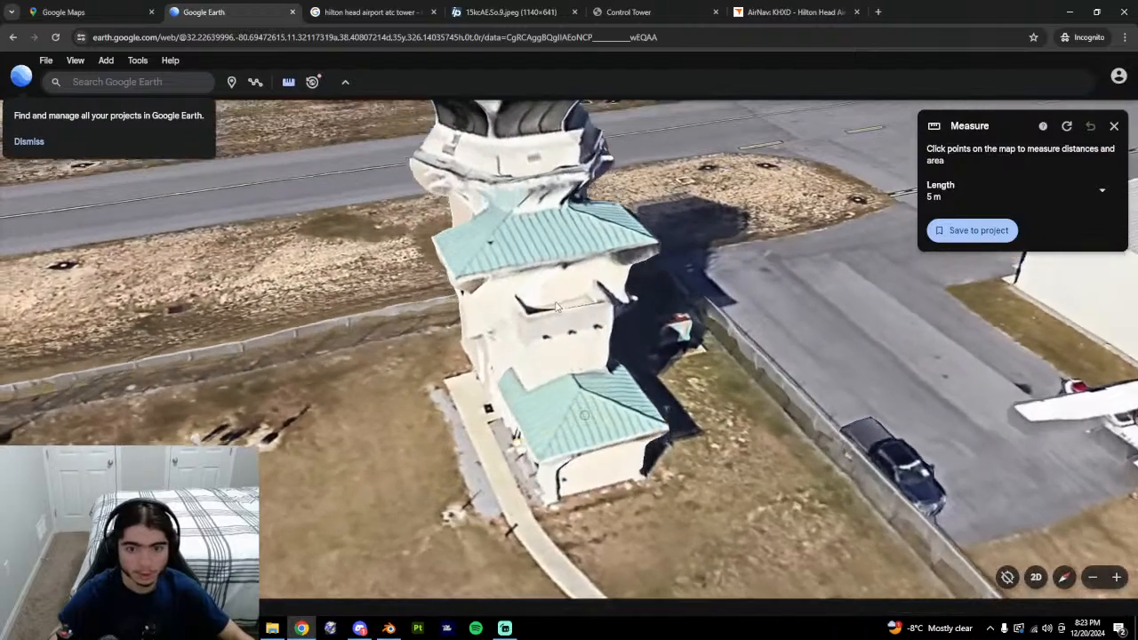
pyautogui.hotkey('alt', 'Tab')
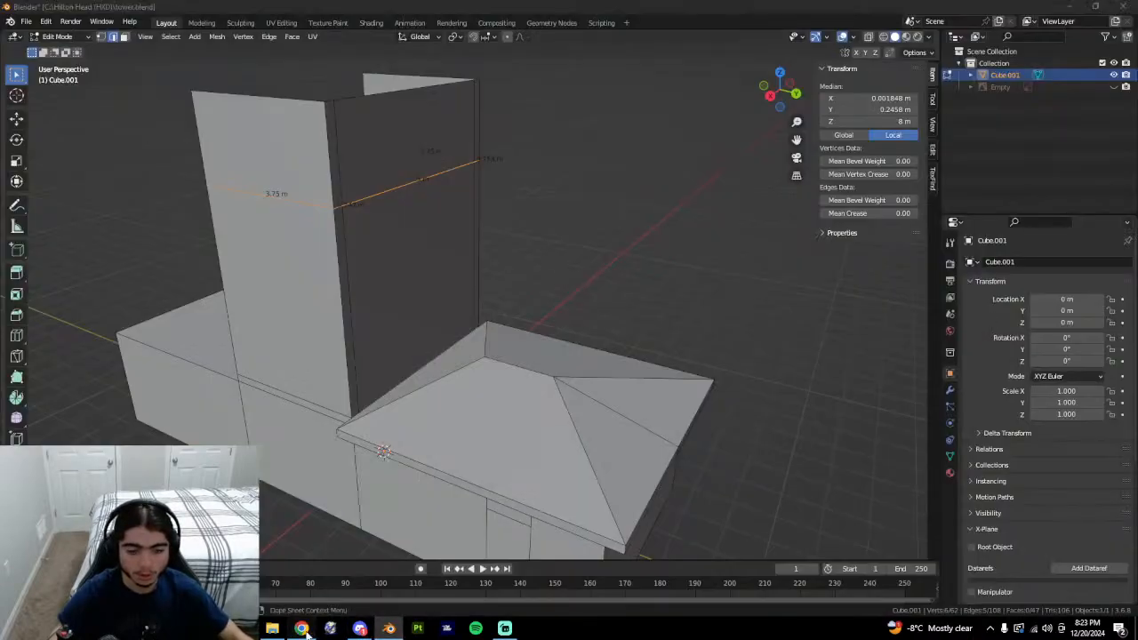
pyautogui.click(302, 628)
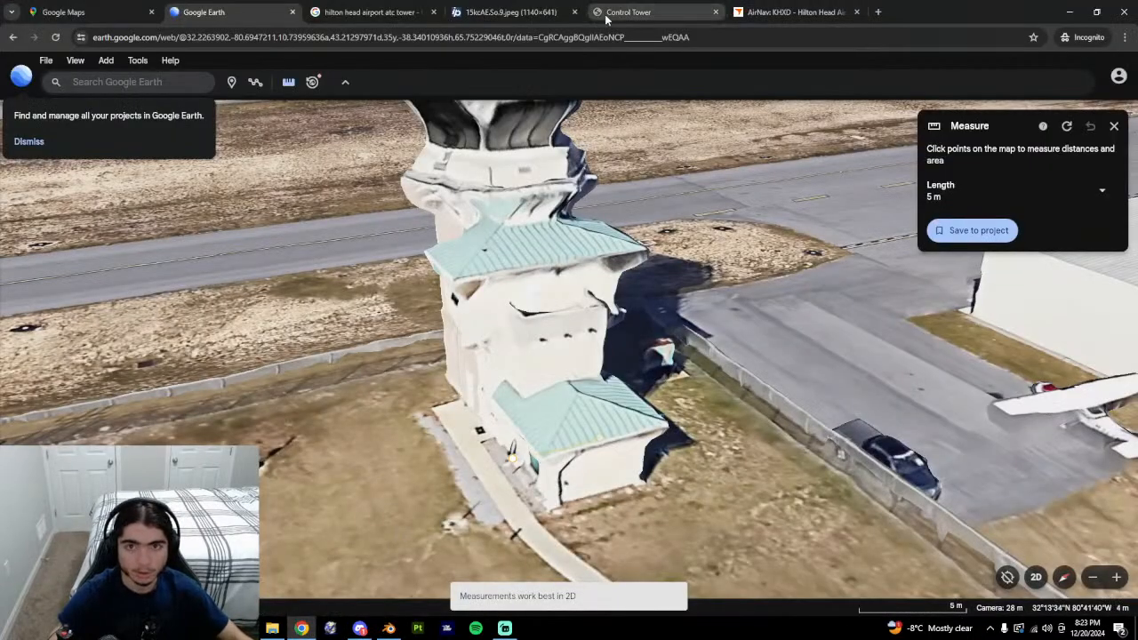
pyautogui.click(532, 11)
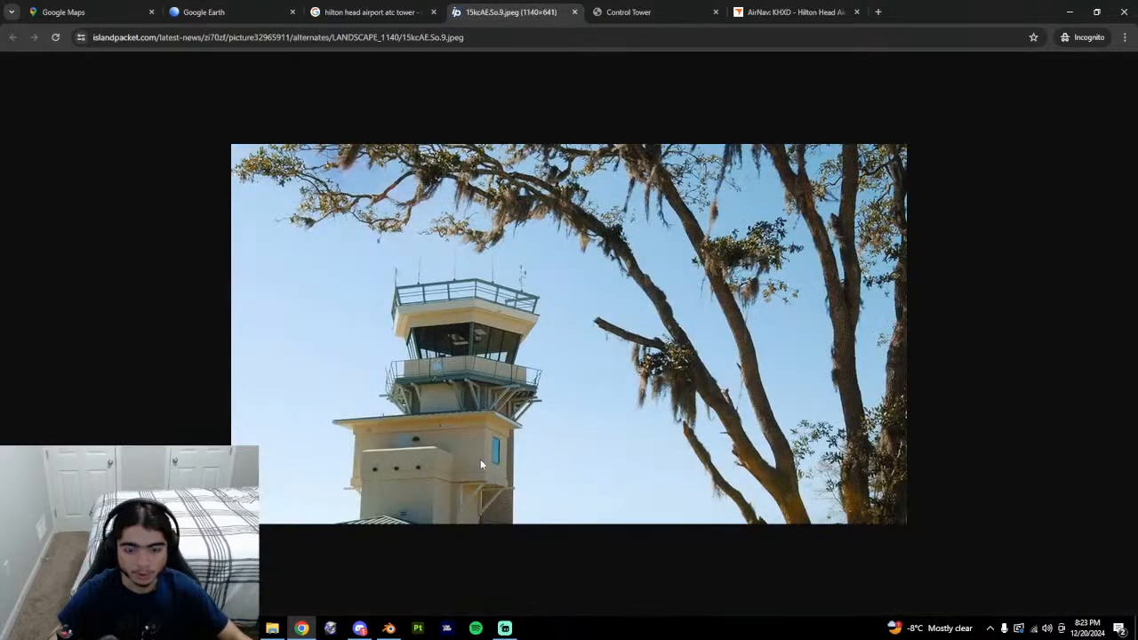
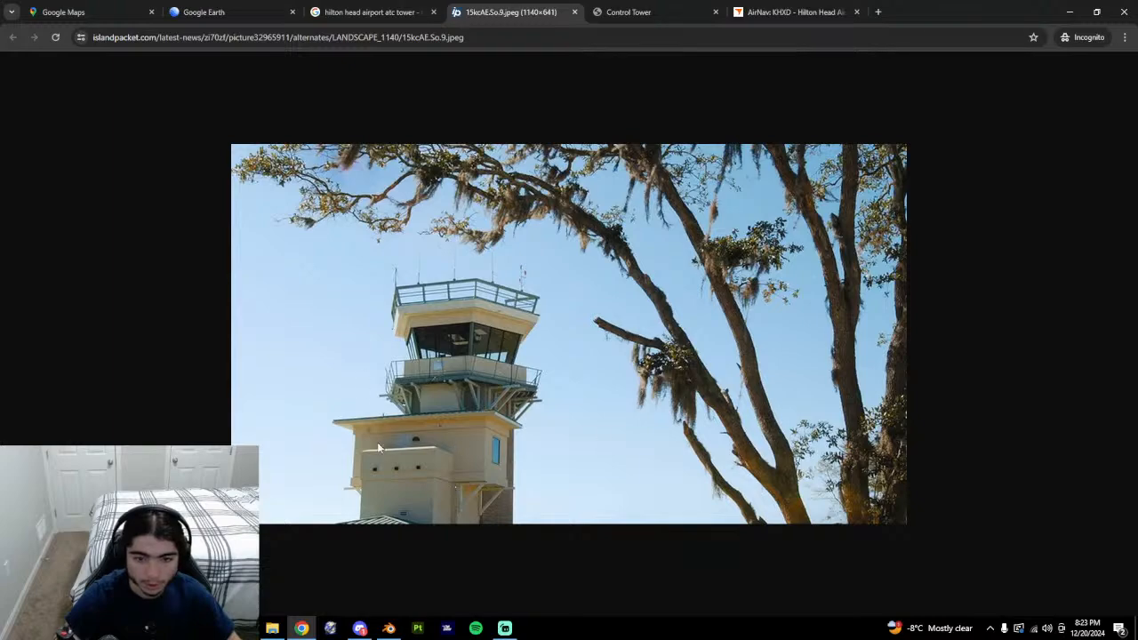
# Orbit the Google Earth 3-D tower and the Blender model to compare their bases.
pyautogui.click(364, 12)
pyautogui.click(209, 12)
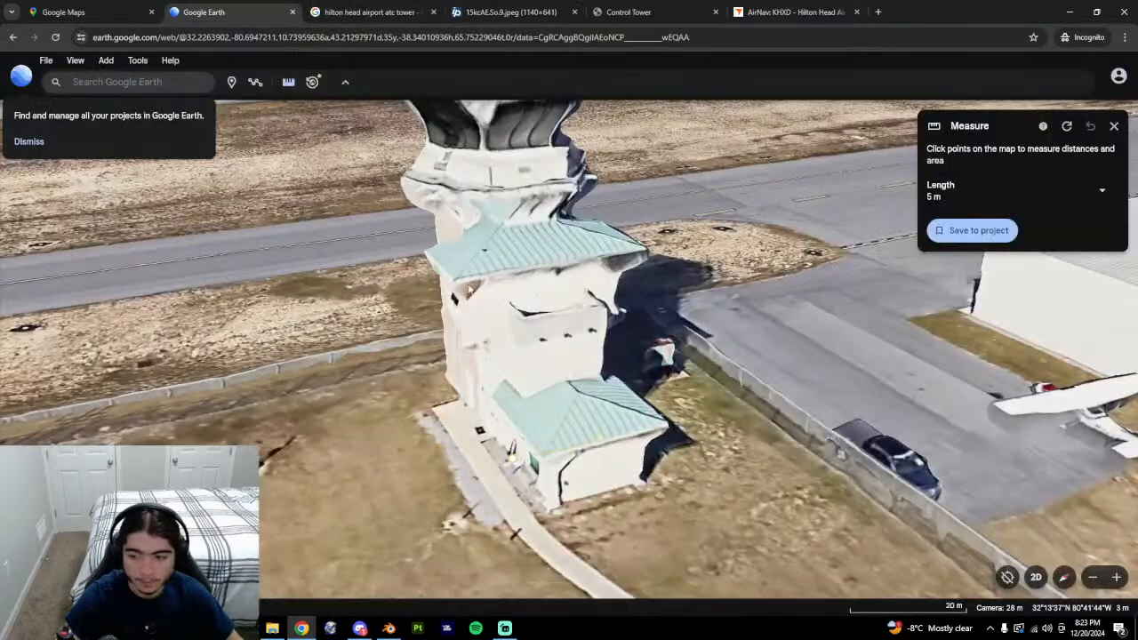
pyautogui.moveTo(532, 390)
pyautogui.mouseDown(button='middle')
pyautogui.moveTo(743, 392)
pyautogui.moveTo(458, 390)
pyautogui.moveTo(616, 385)
pyautogui.mouseUp(button='middle')
pyautogui.hotkey('alt', 'Tab')
pyautogui.moveTo(542, 361); pyautogui.dragTo(510, 252, button='middle')
pyautogui.hotkey('alt', 'Tab')
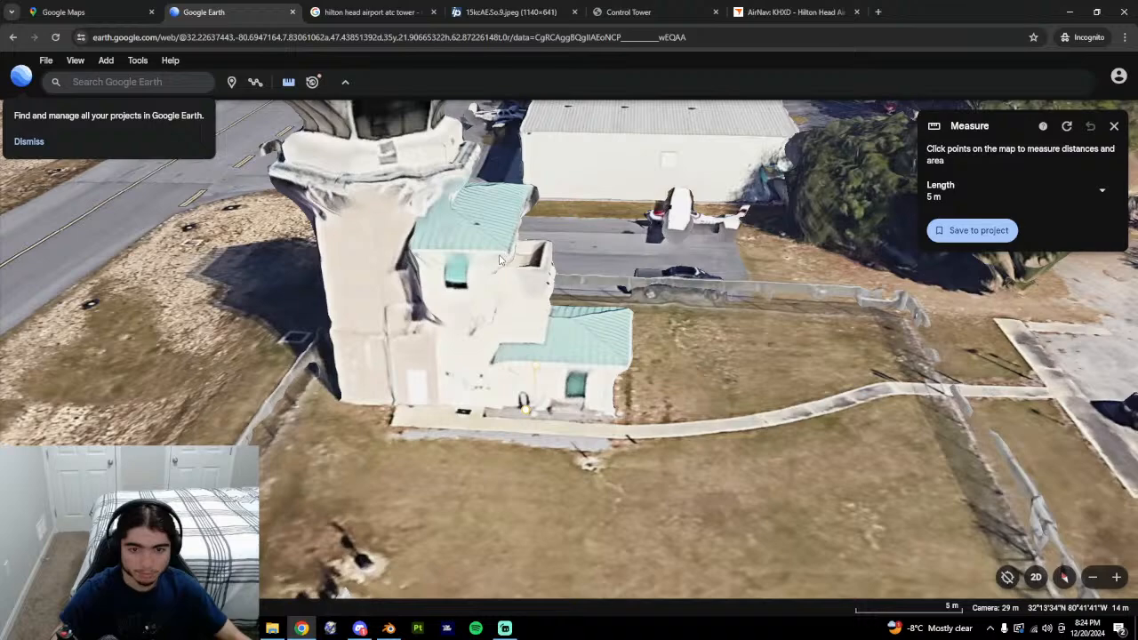
# From a top-down Google Earth view, measure the gap between the two green roofs: about 1.46 m.
pyautogui.moveTo(538, 257); pyautogui.dragTo(247, 430, button='middle')
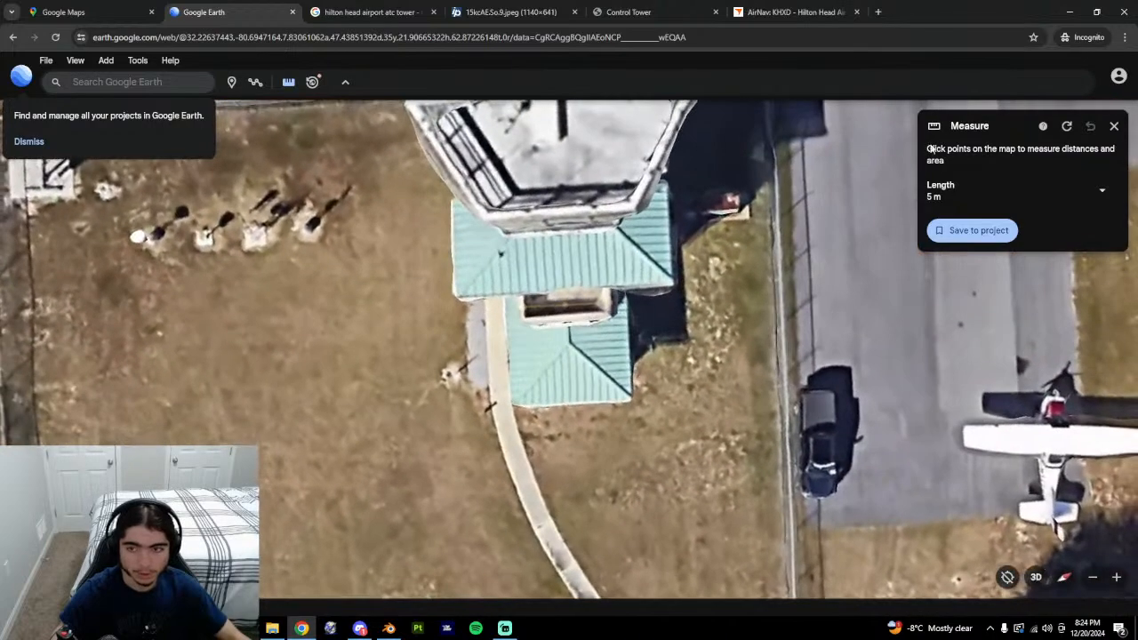
pyautogui.click(1063, 131)
pyautogui.click(519, 314)
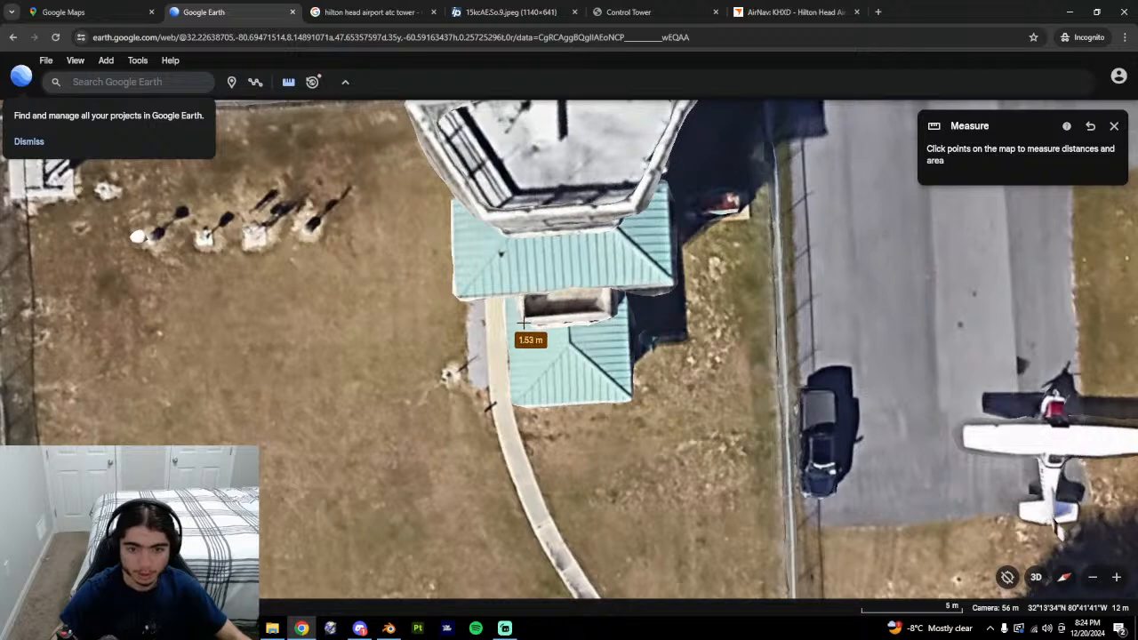
pyautogui.click(524, 321)
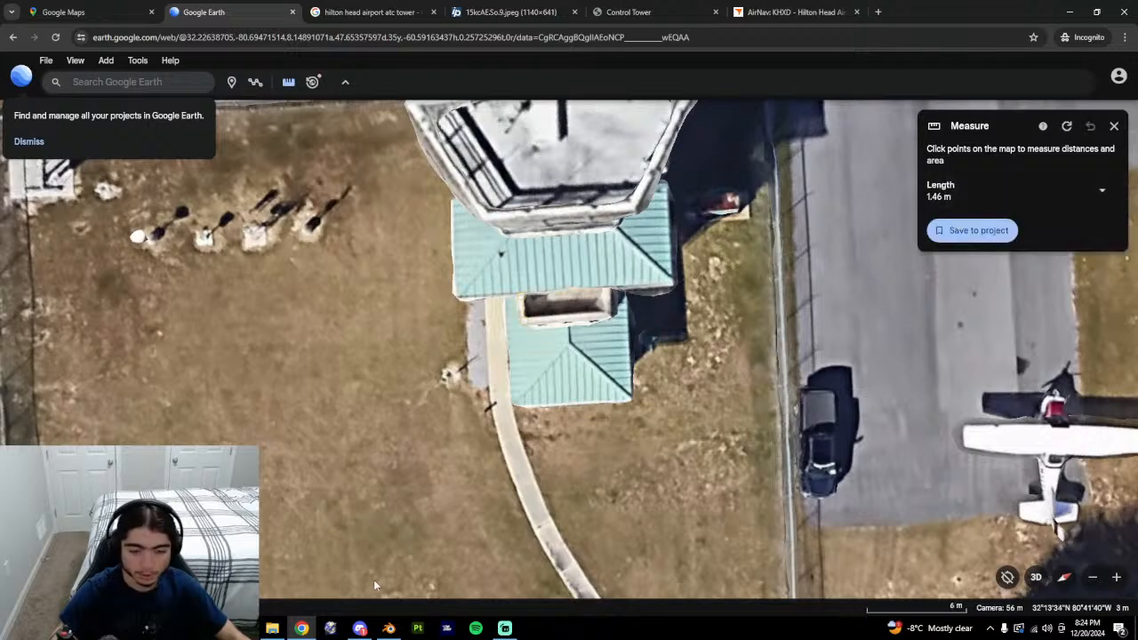
# Back in Blender, orbit the tower and switch to vertex select mode after rechecking Google Earth.
pyautogui.click(388, 628)
pyautogui.moveTo(489, 390); pyautogui.dragTo(676, 322, button='middle')
pyautogui.press('1')
pyautogui.hotkey('alt', 'Tab')
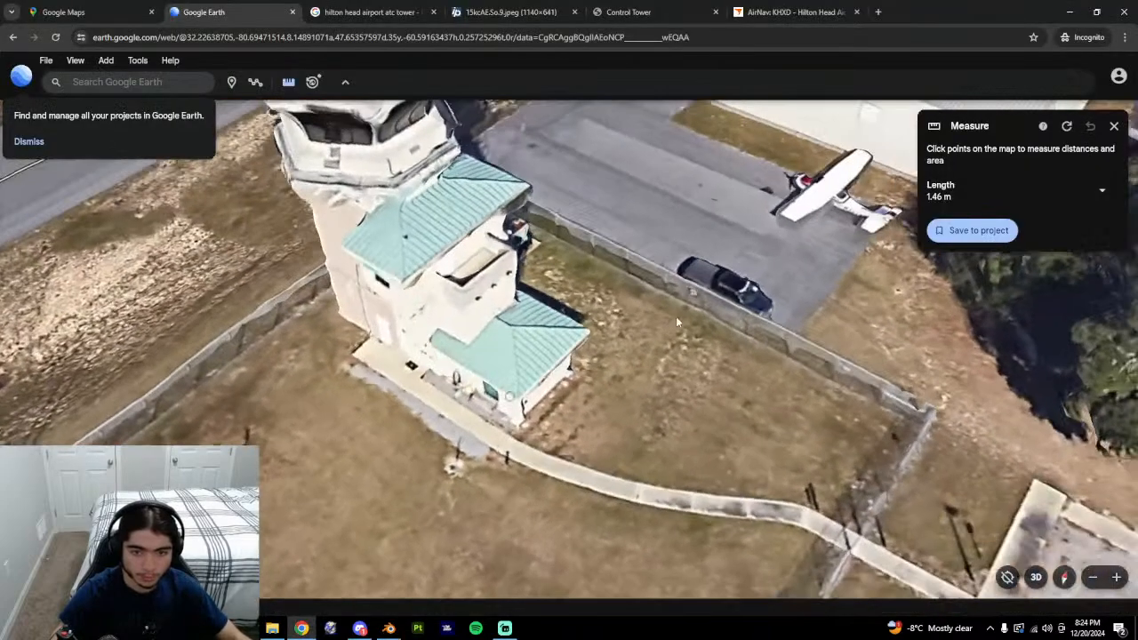
pyautogui.hotkey('alt', 'Tab')
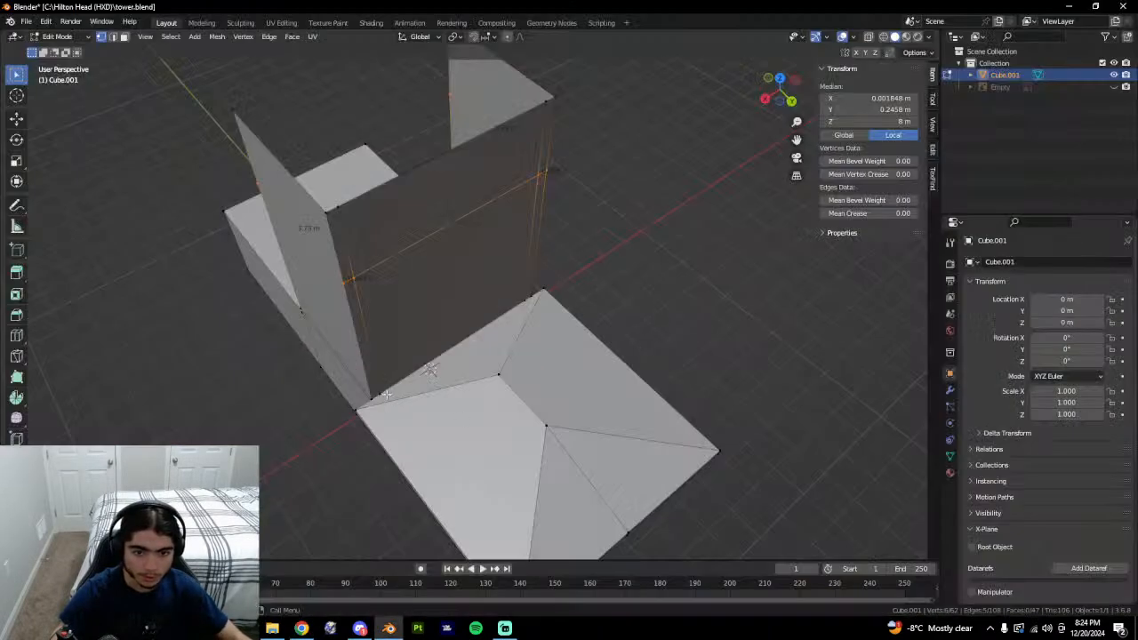
# From a front view, add a loop cut across the roof block.
pyautogui.click(387, 394)
pyautogui.moveTo(387, 394); pyautogui.dragTo(485, 400, button='middle')
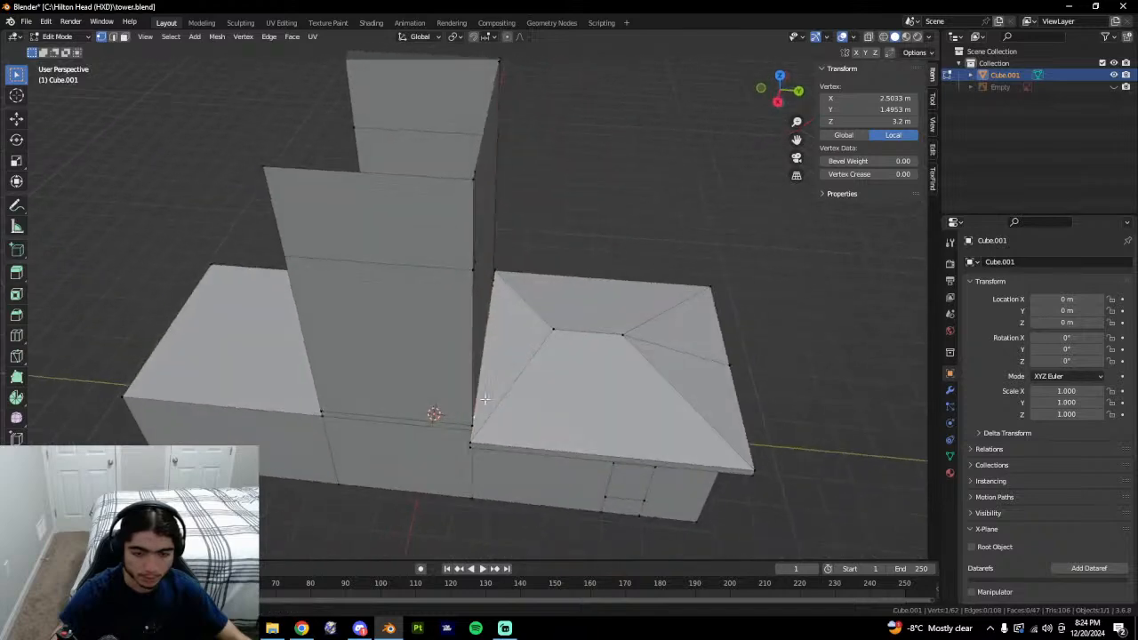
pyautogui.hotkey('ctrl', 'r')
pyautogui.click(524, 447)
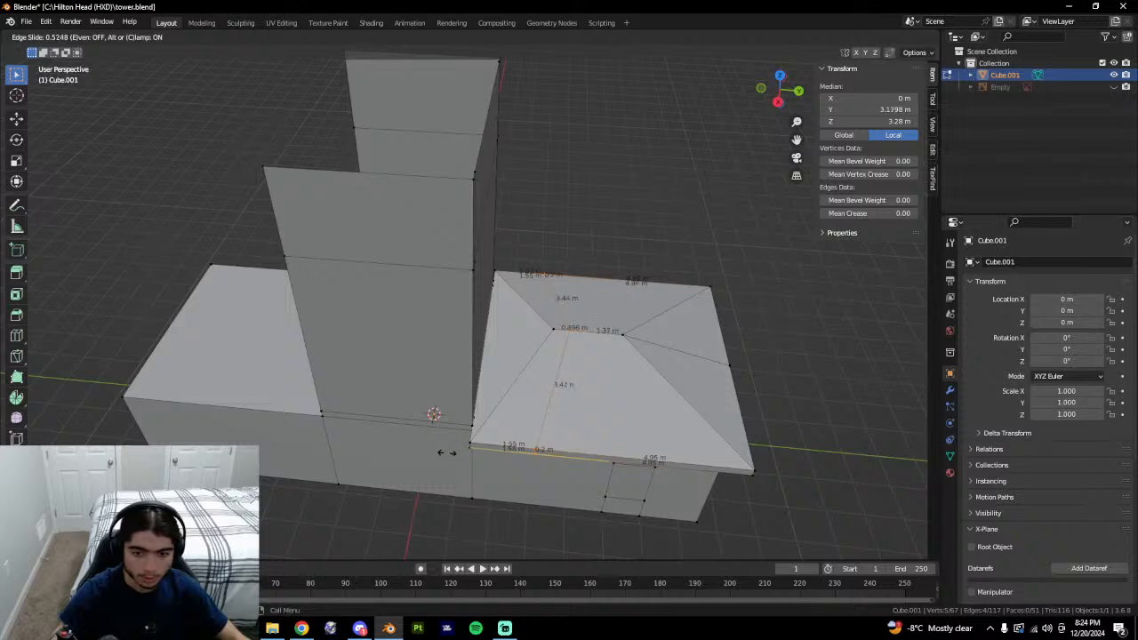
pyautogui.click(501, 453)
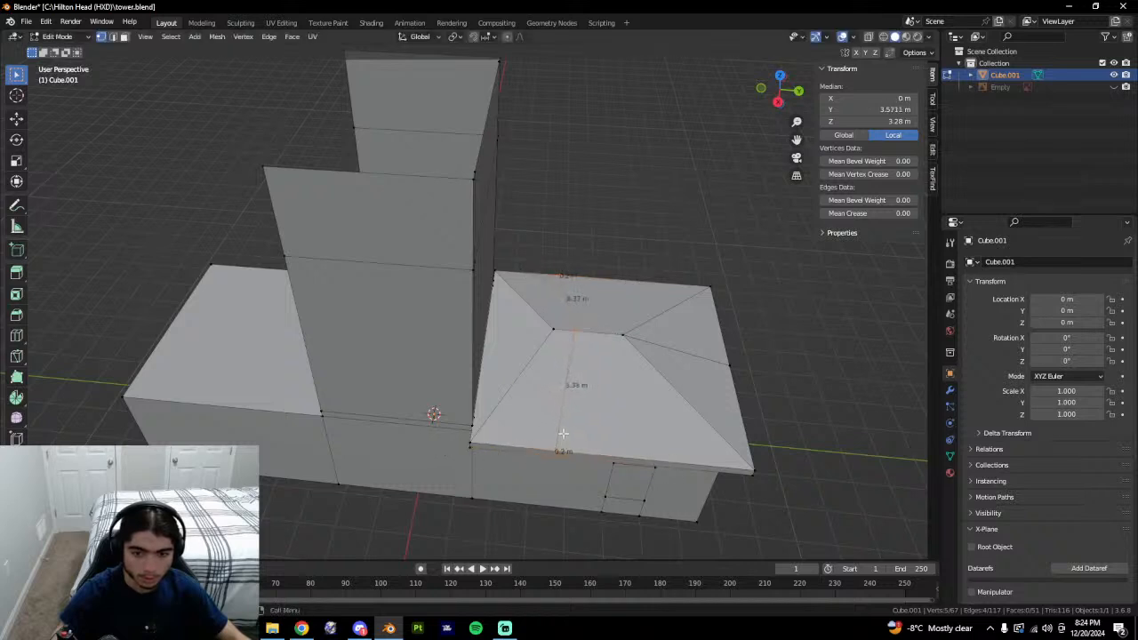
# Knife-cut new edges into the roof where it meets the tower wall.
pyautogui.moveTo(563, 433); pyautogui.dragTo(432, 425, button='middle')
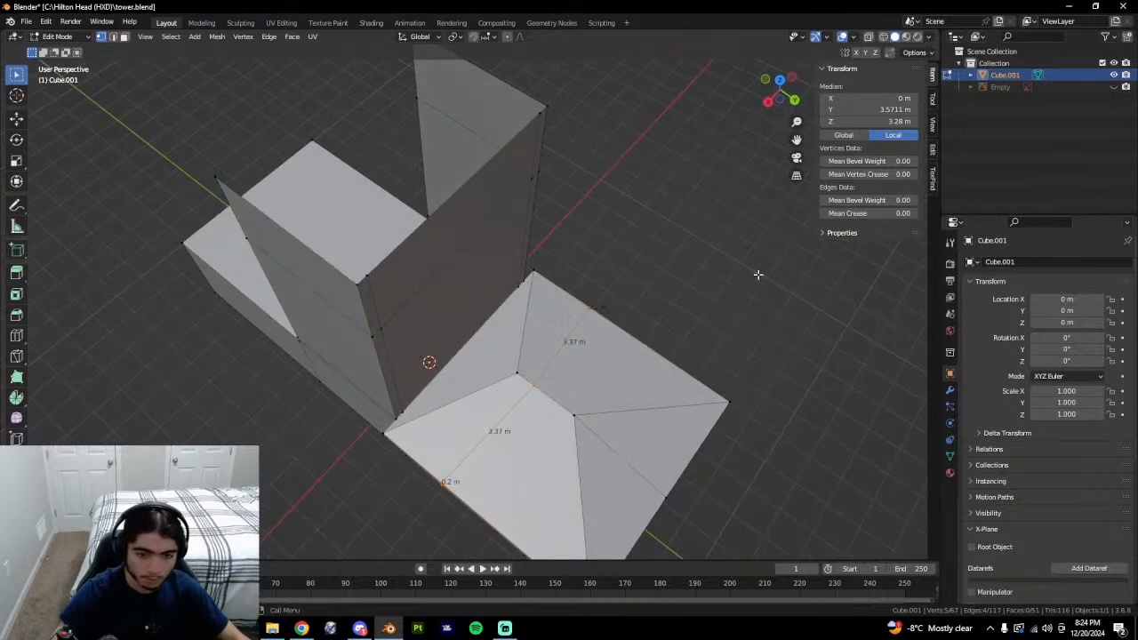
pyautogui.moveTo(758, 275); pyautogui.dragTo(732, 271, button='middle')
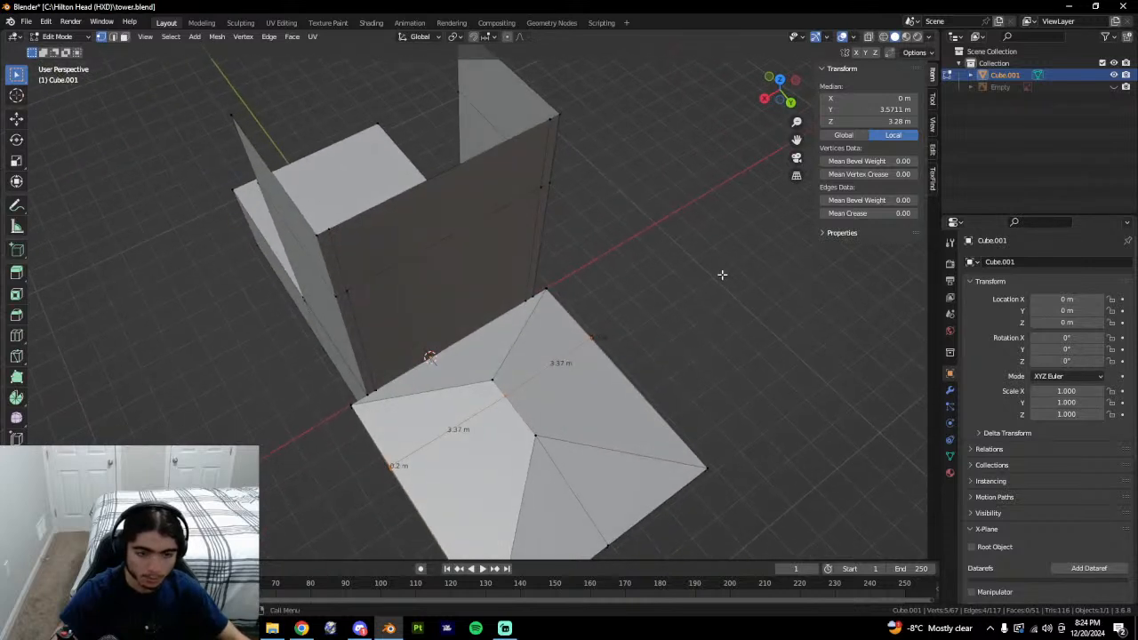
pyautogui.hotkey('alt', 'a')
pyautogui.press('k')
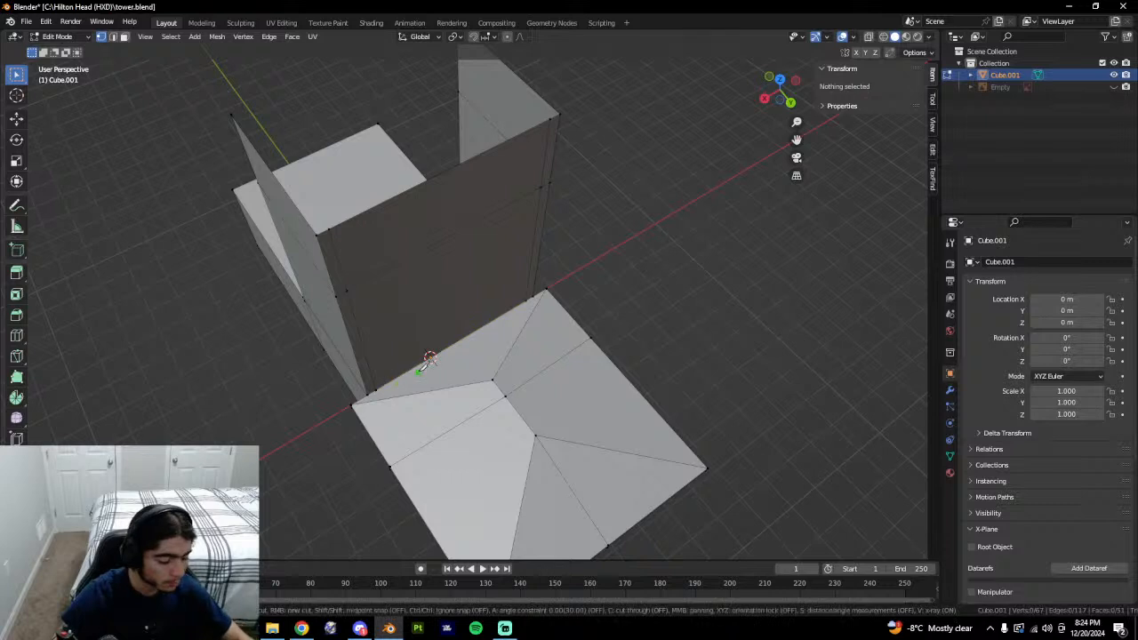
pyautogui.click(421, 447)
pyautogui.press('Return')
# Copy a corner vertex's X and paste it onto two roof vertices, aligning them at 2.5033 m.
pyautogui.moveTo(456, 407); pyautogui.dragTo(497, 409, button='middle')
pyautogui.click(428, 361)
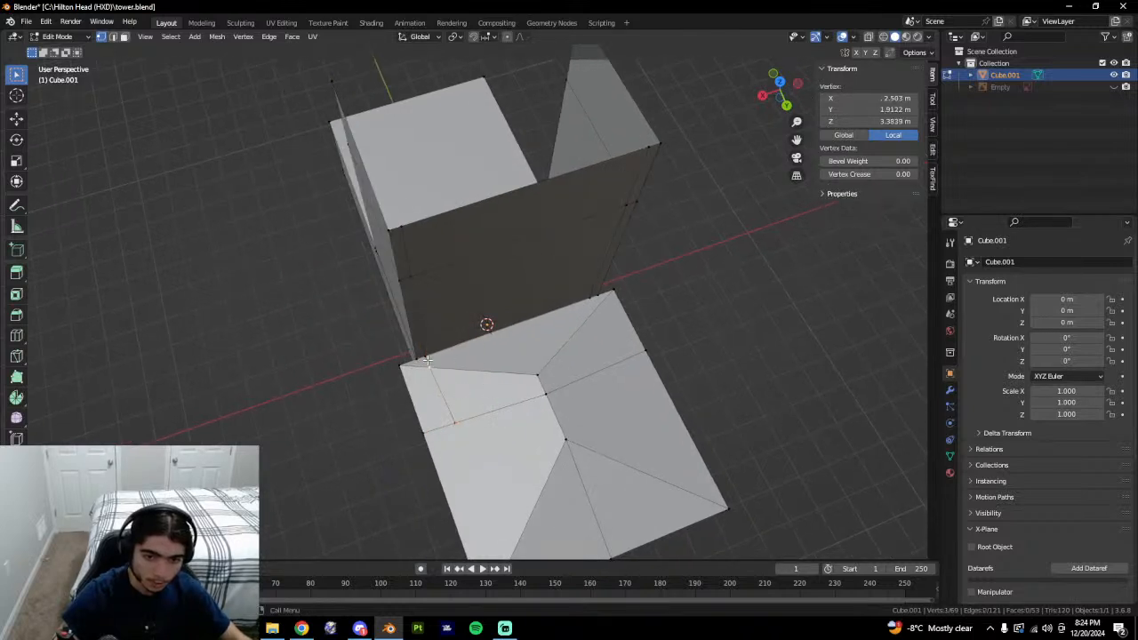
pyautogui.hotkey('ctrl', 'c')
pyautogui.click(430, 368)
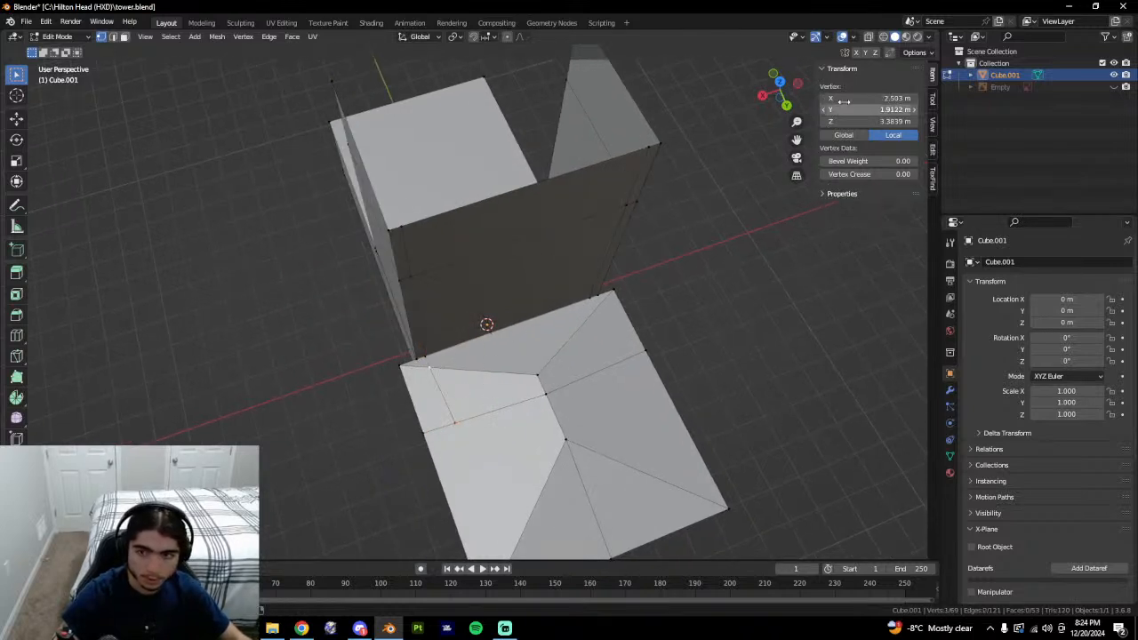
pyautogui.hotkey('ctrl', 'v')
pyautogui.click(451, 421)
pyautogui.hotkey('ctrl', 'v')
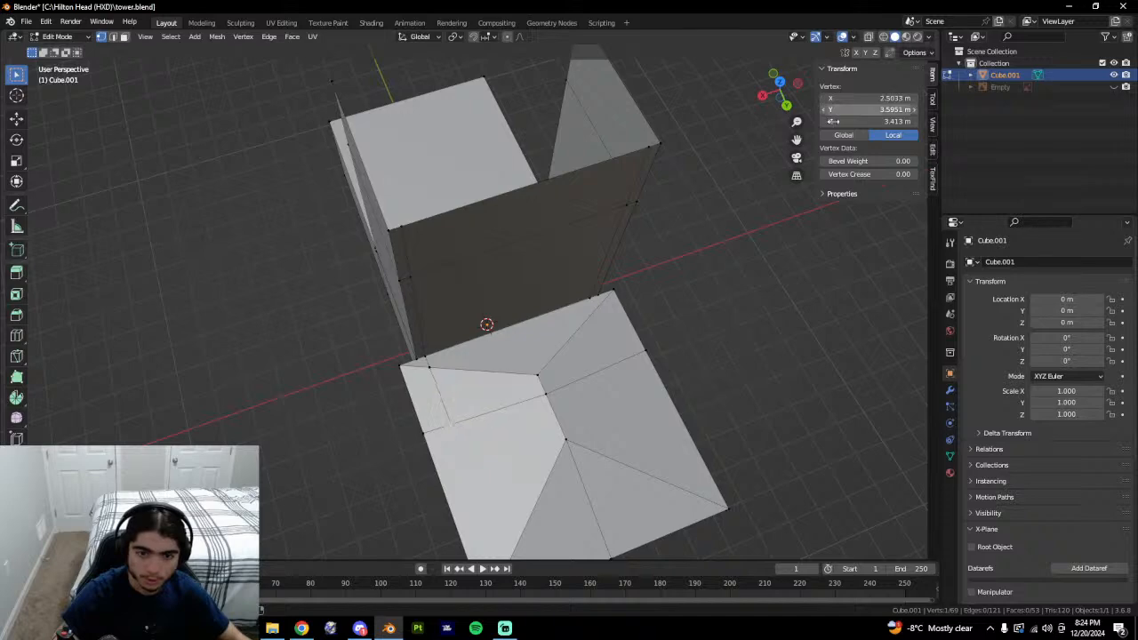
# Knife another cut across the roof and paste the same X coordinate onto its vertex.
pyautogui.moveTo(711, 361); pyautogui.dragTo(679, 382, button='middle')
pyautogui.moveTo(603, 341); pyautogui.dragTo(553, 317, button='middle')
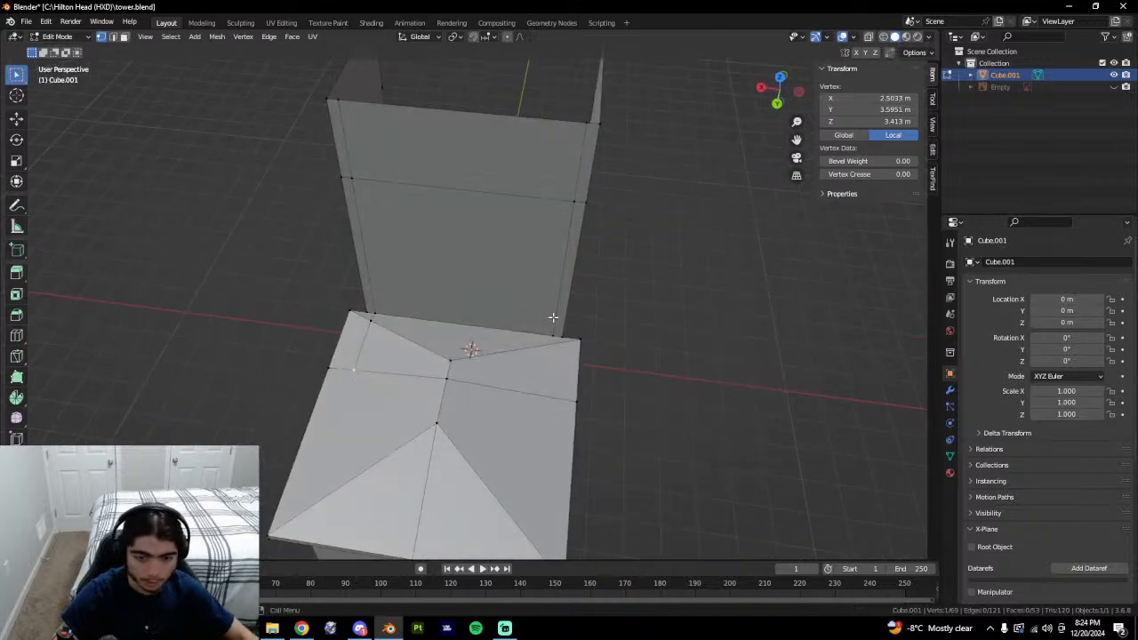
pyautogui.press('k')
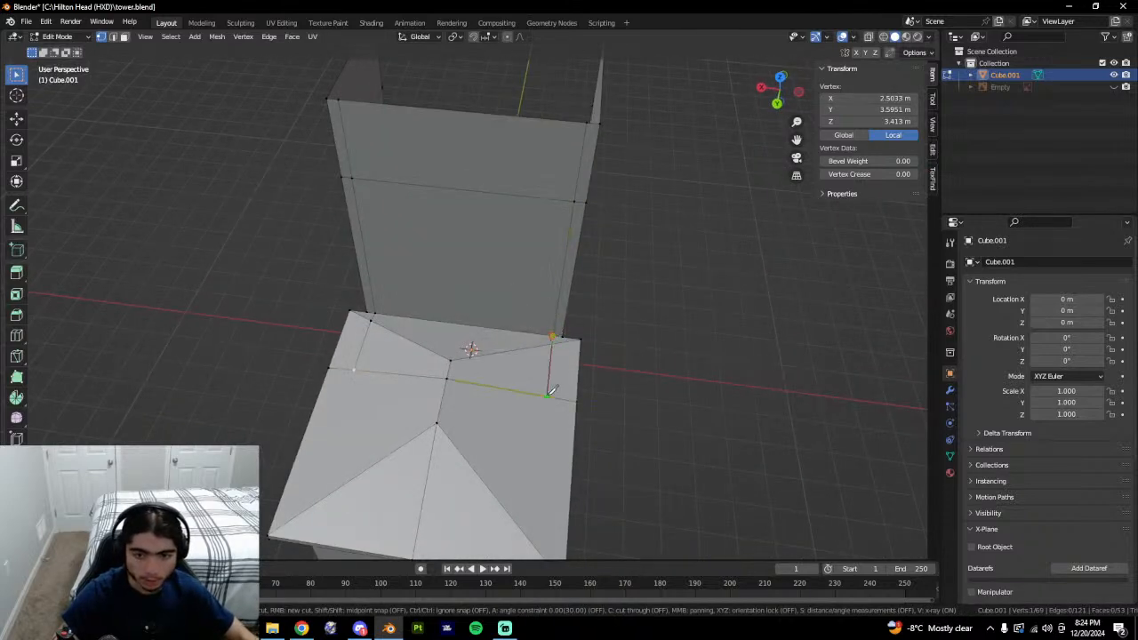
pyautogui.press('Return')
pyautogui.moveTo(551, 389); pyautogui.dragTo(585, 407, button='middle')
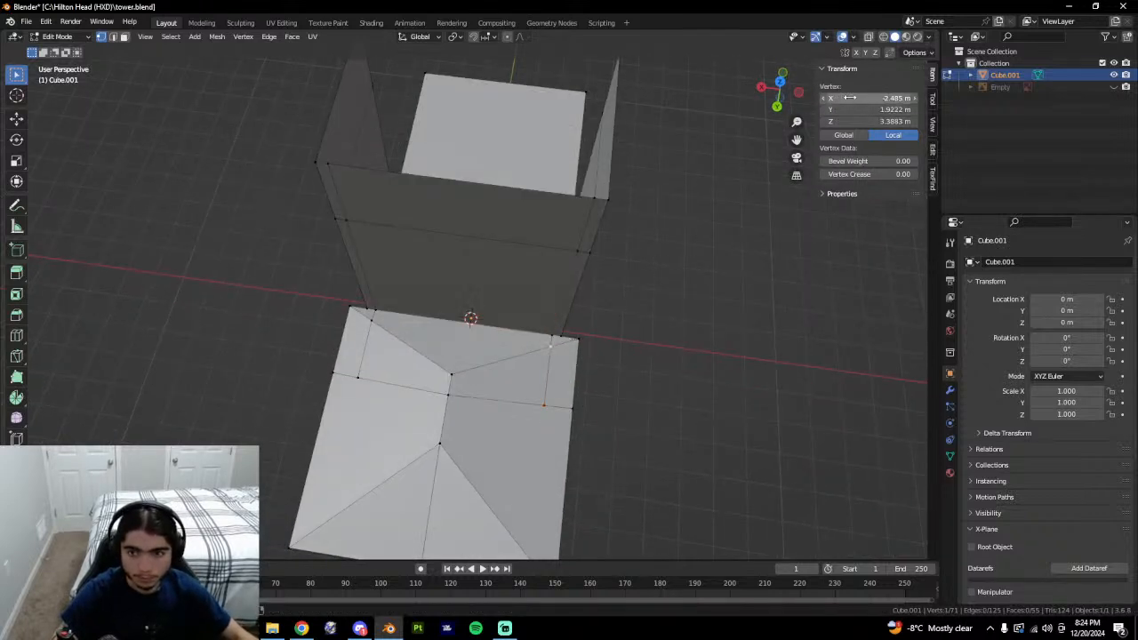
pyautogui.hotkey('ctrl', 'v')
pyautogui.hotkey('ctrl', 'v')
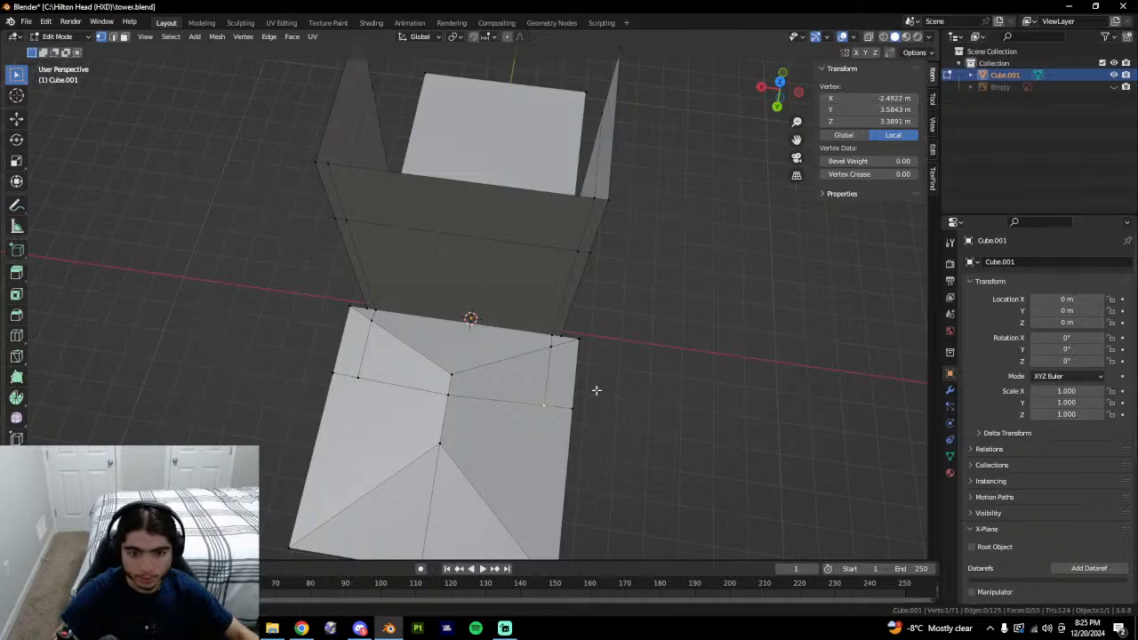
# In edge mode, select the two inner roof edges from a low side view.
pyautogui.moveTo(597, 391); pyautogui.dragTo(636, 379, button='middle')
pyautogui.press('2')
pyautogui.click(546, 377)
pyautogui.keyDown('shift'); pyautogui.click(464, 392); pyautogui.keyUp('shift')
pyautogui.moveTo(464, 392); pyautogui.dragTo(471, 328, button='middle')
# Extrude the selected edges straight up about 3 m and flatten their tops to one height.
pyautogui.press('e')
pyautogui.press('z')
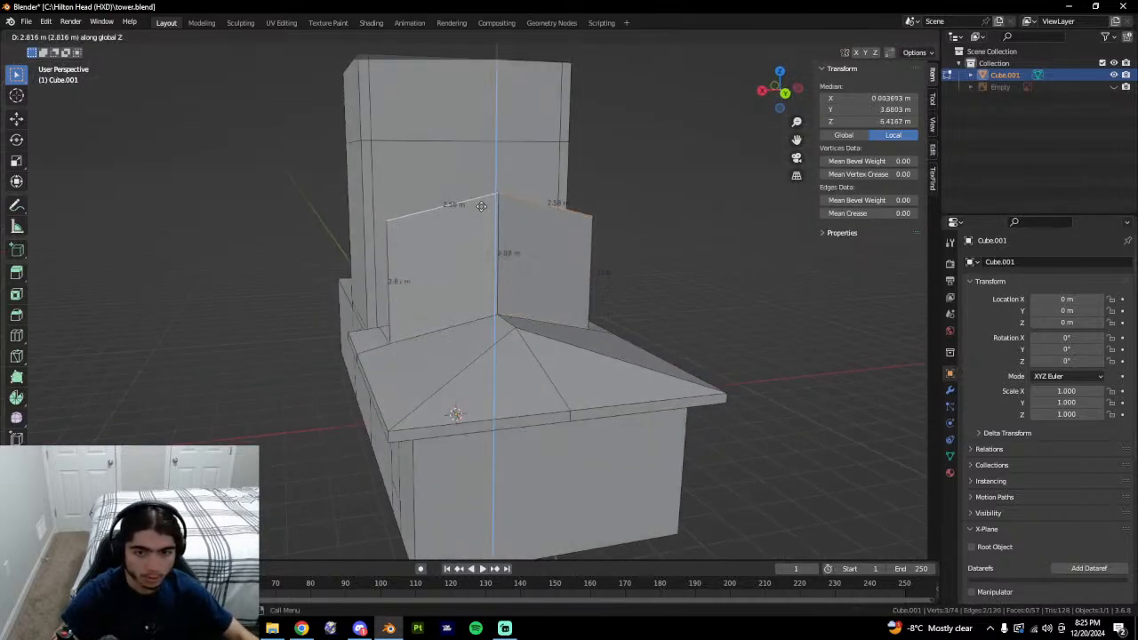
pyautogui.click(482, 196)
pyautogui.press('s')
pyautogui.press('z')
pyautogui.press('0')
pyautogui.press('Return')
# Inspect the 2 m front roof edge and select its front-corner vertex.
pyautogui.moveTo(513, 255); pyautogui.dragTo(524, 387, button='middle')
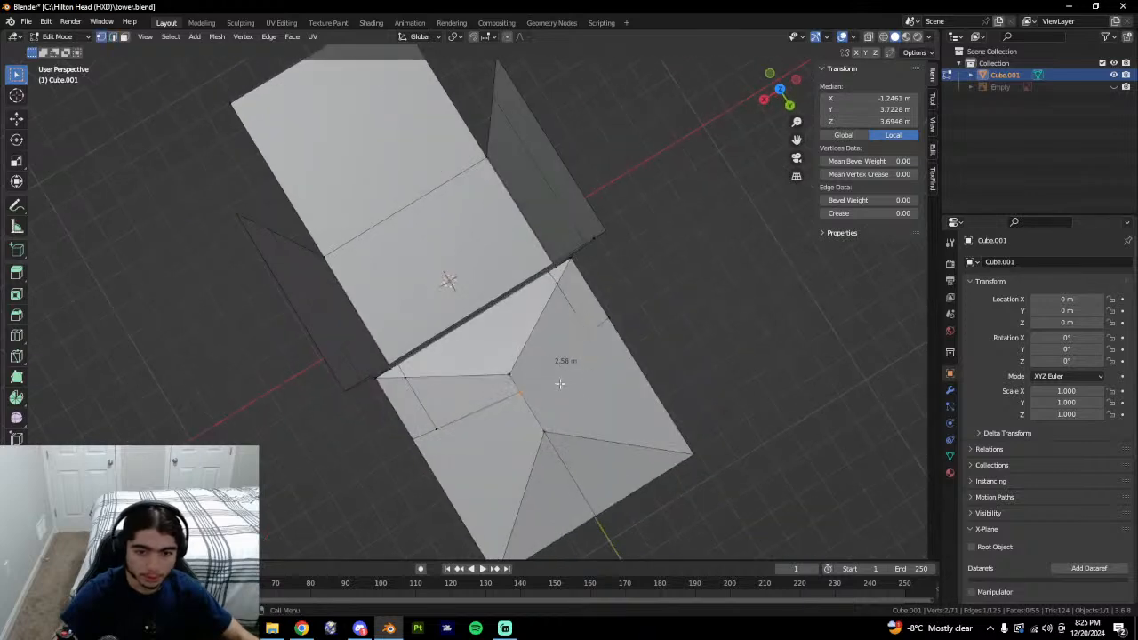
pyautogui.click(520, 389)
pyautogui.moveTo(423, 440); pyautogui.dragTo(509, 398, button='middle')
pyautogui.press('2')
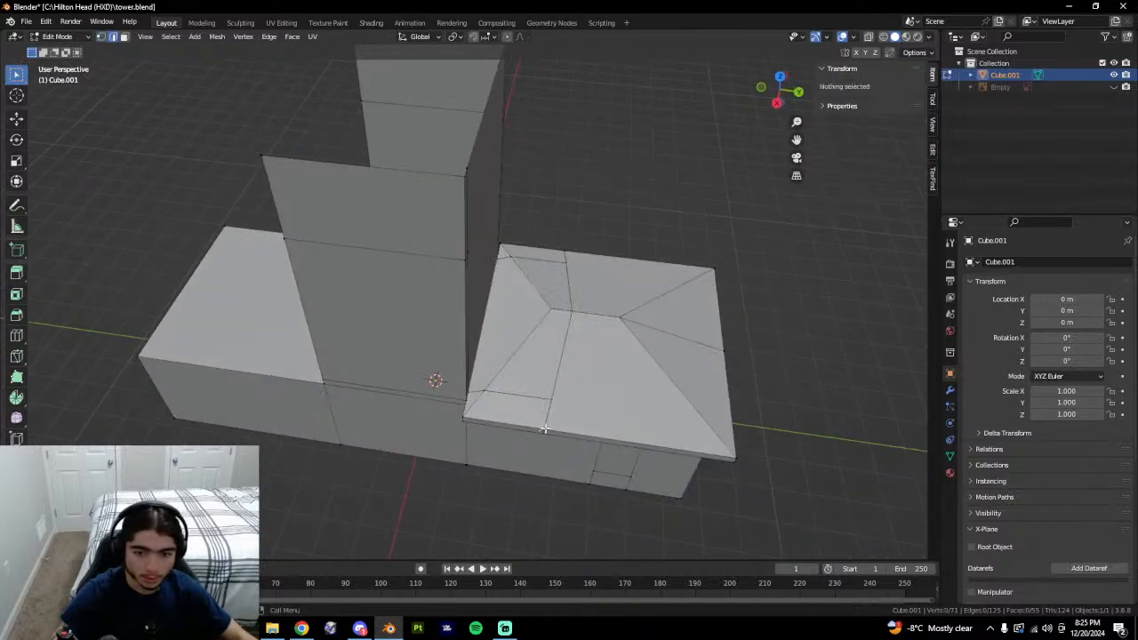
pyautogui.click(545, 430)
pyautogui.press('1')
pyautogui.click(543, 430)
pyautogui.press('2')
pyautogui.click(526, 428)
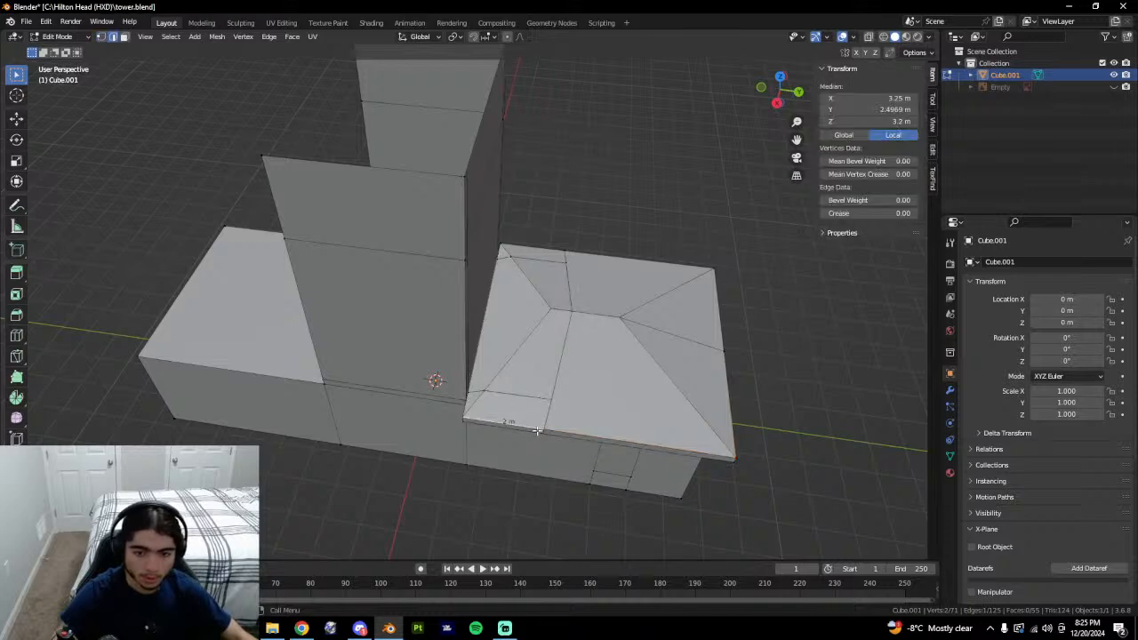
pyautogui.press('1')
pyautogui.click(545, 431)
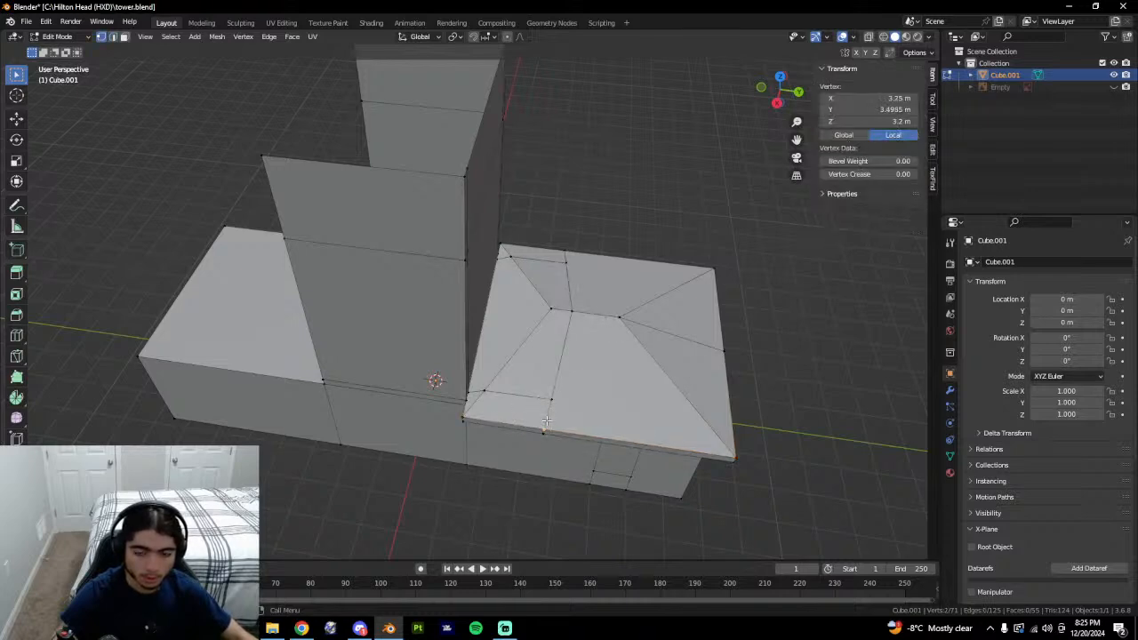
# Paste Y 3.4985 m onto the inner roof vertex and the roof's centre vertex.
pyautogui.moveTo(546, 421); pyautogui.dragTo(459, 441, button='middle')
pyautogui.keyDown('shift'); pyautogui.moveTo(400, 404); pyautogui.dragTo(425, 401, button='middle'); pyautogui.keyUp('shift')
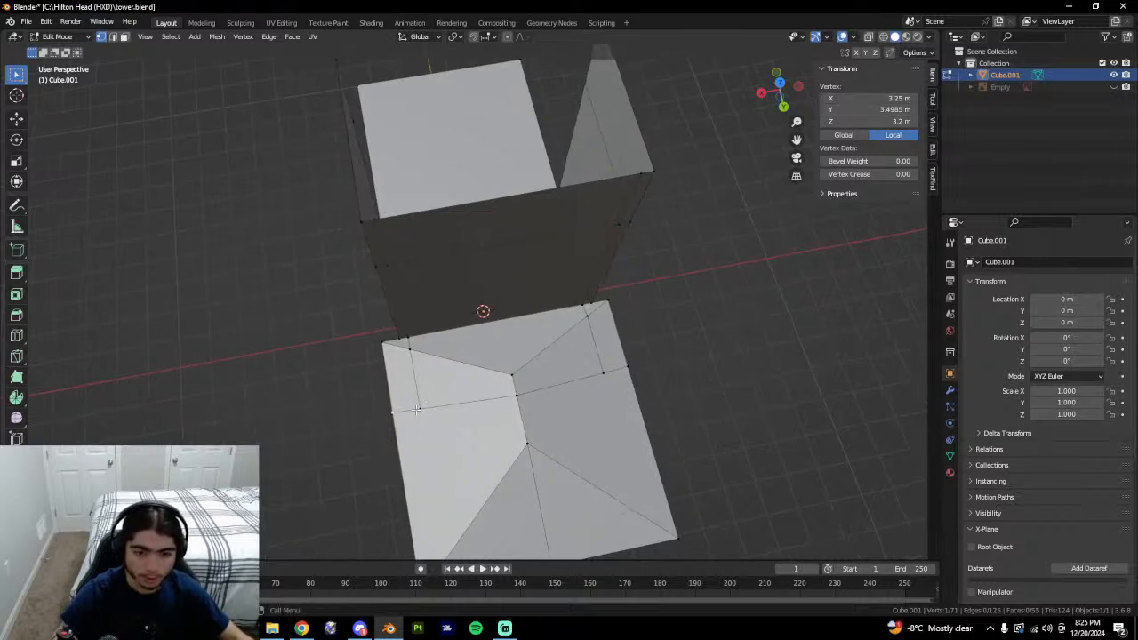
pyautogui.click(418, 410)
pyautogui.write('3.4985 m')
pyautogui.click(528, 400)
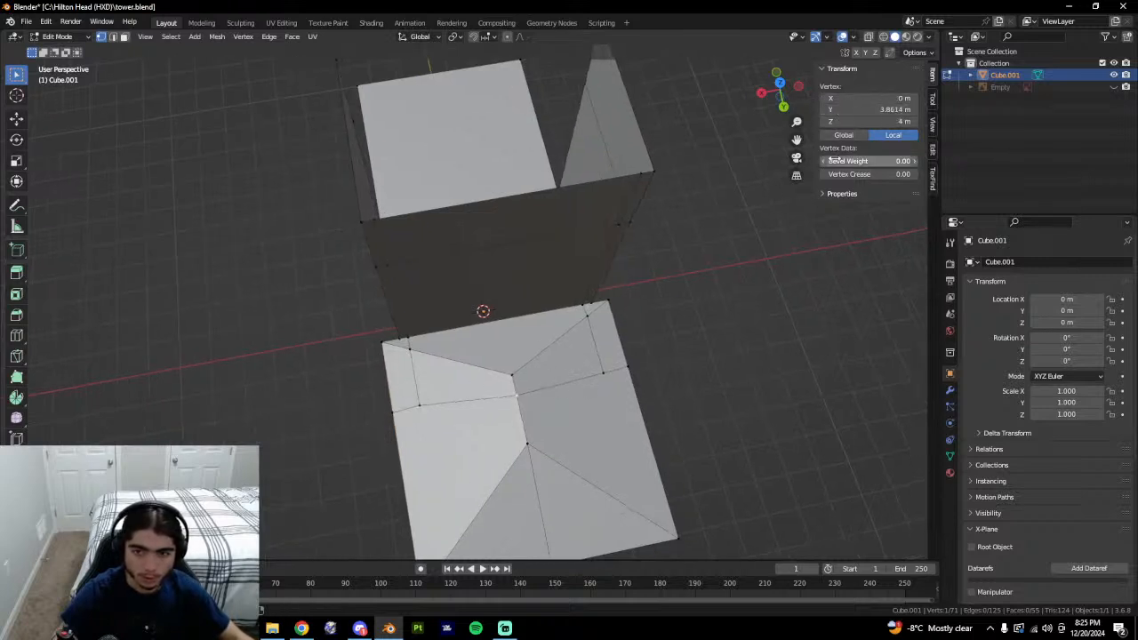
pyautogui.hotkey('ctrl', 'v')
pyautogui.hotkey('ctrl', 'v')
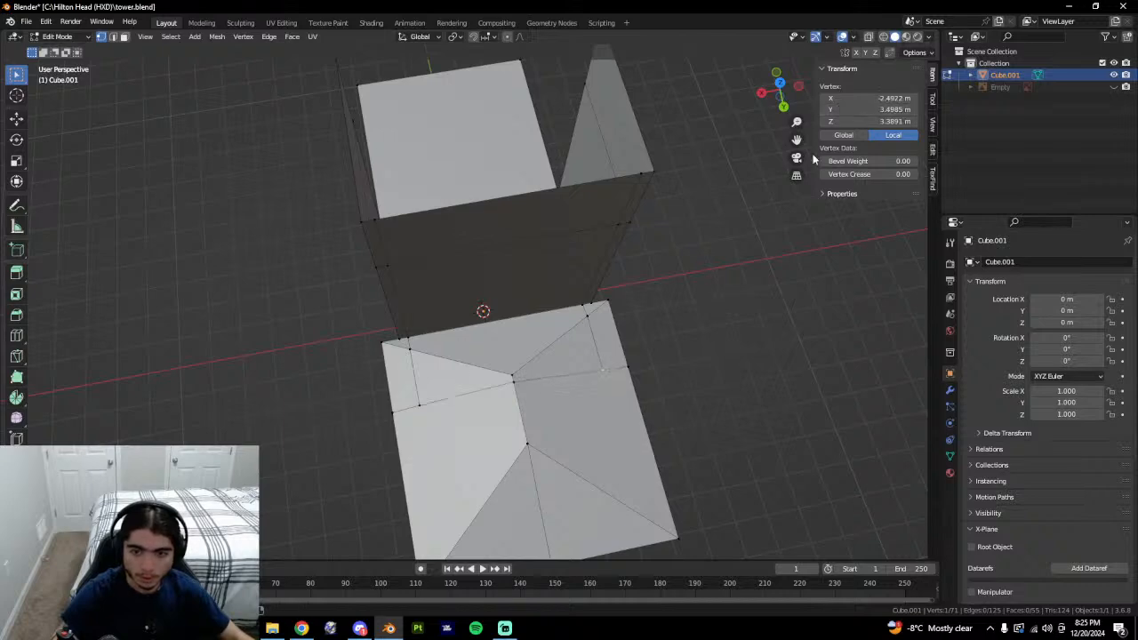
# Select the two collinear ridge edges and try raising the roof peak along Z, then undo it.
pyautogui.moveTo(693, 386); pyautogui.dragTo(664, 406, button='middle')
pyautogui.press('2')
pyautogui.click(550, 398)
pyautogui.keyDown('shift'); pyautogui.click(462, 394); pyautogui.keyUp('shift')
pyautogui.moveTo(463, 391); pyautogui.dragTo(610, 307, button='middle')
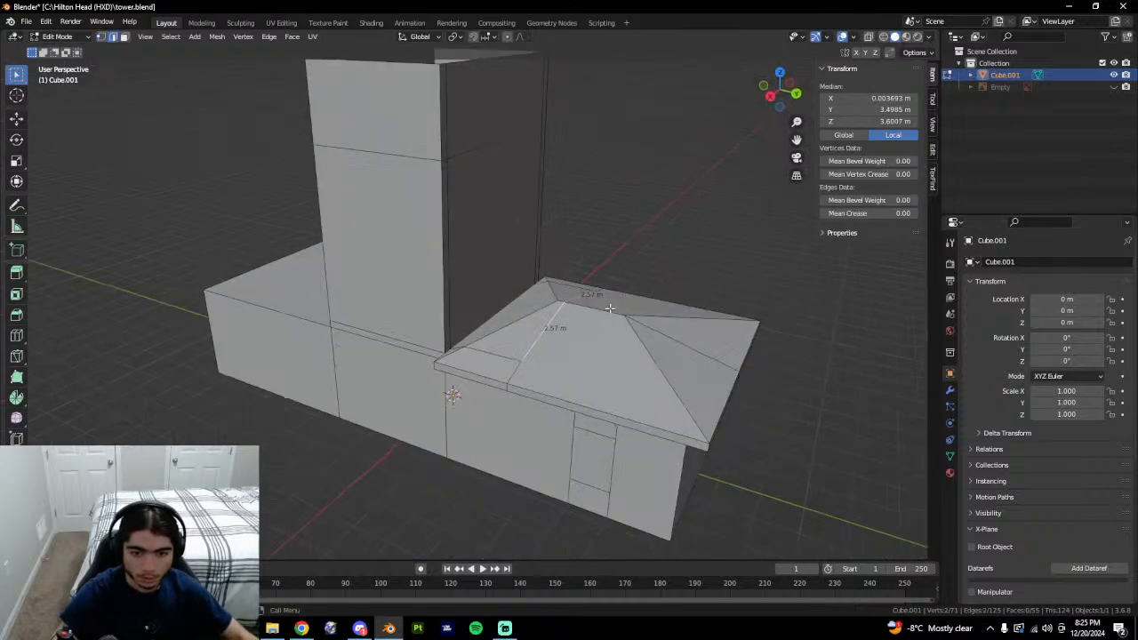
pyautogui.press('s')
pyautogui.press('z')
pyautogui.click(624, 256)
pyautogui.hotkey('ctrl', 'z')
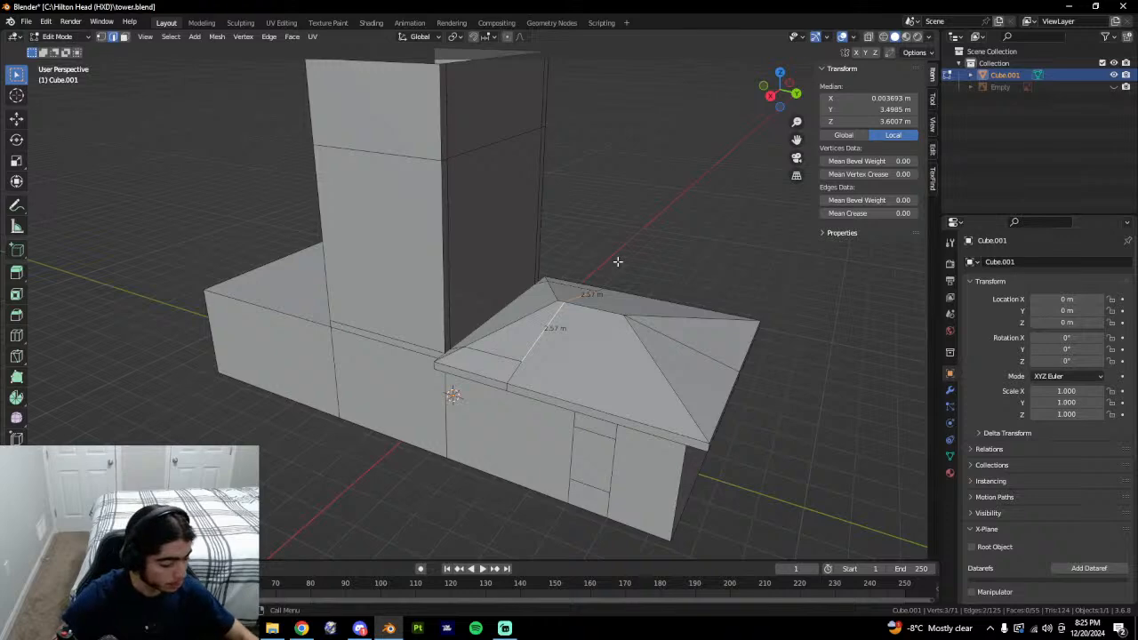
# Extrude the roof ridge edge straight up into a new wall with its top at 8 m.
pyautogui.press('e')
pyautogui.press('z')
pyautogui.click(622, 242)
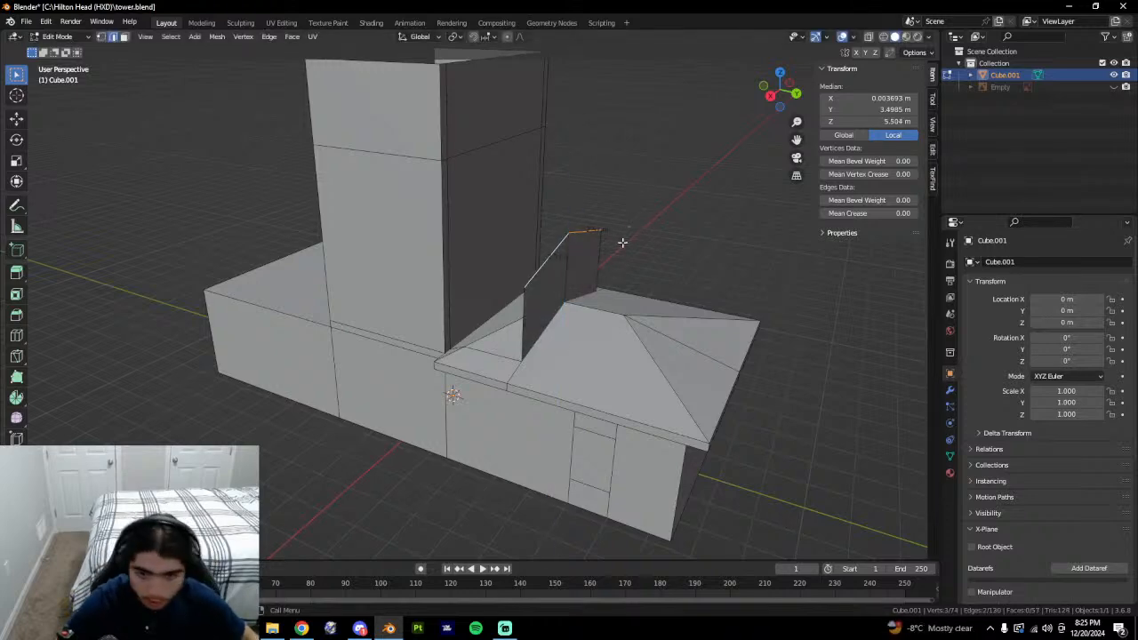
pyautogui.press('s')
pyautogui.press('z')
pyautogui.rightClick(623, 242)
pyautogui.moveTo(628, 246)
pyautogui.mouseDown(button='middle')
pyautogui.moveTo(668, 246)
pyautogui.moveTo(623, 258)
pyautogui.moveTo(637, 262)
pyautogui.mouseUp(button='middle')
pyautogui.press('g')
pyautogui.press('z')
pyautogui.click(599, 201)
pyautogui.moveTo(600, 201); pyautogui.dragTo(495, 134, button='middle')
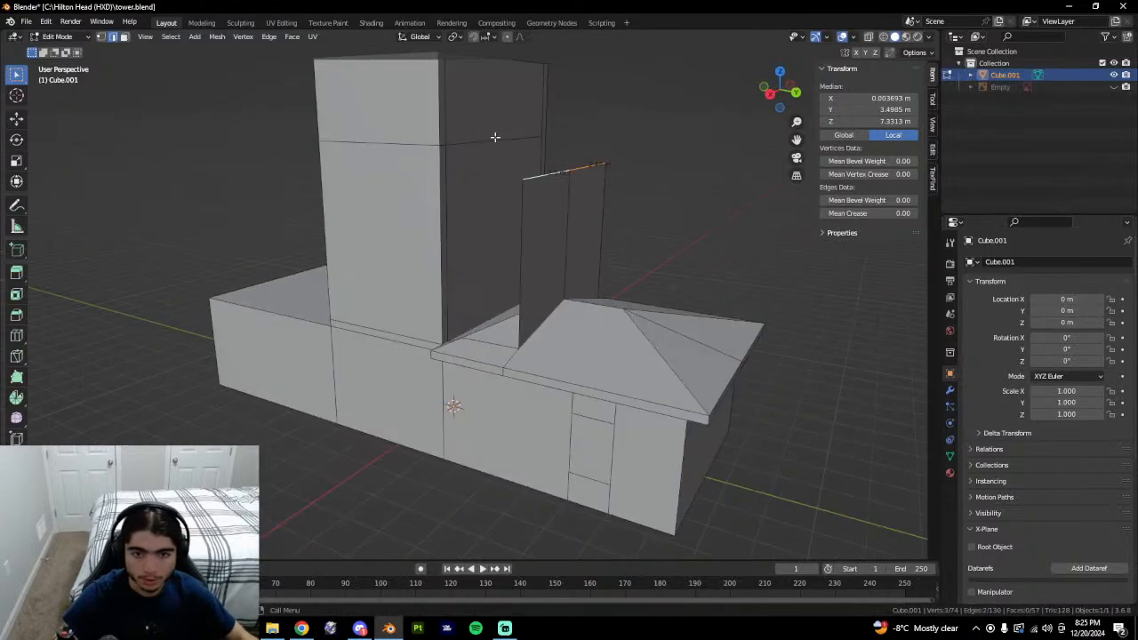
pyautogui.click(494, 138)
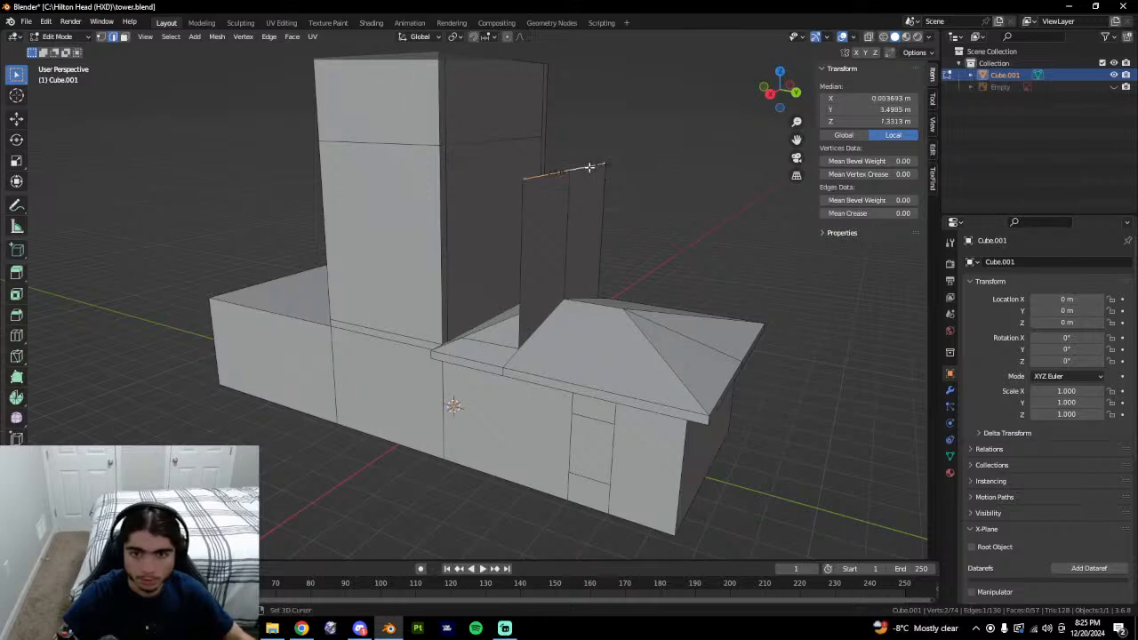
pyautogui.write('8 m')
# Check the new wall's vertical edge and top vertices from an overhead view.
pyautogui.moveTo(670, 284); pyautogui.dragTo(750, 305, button='middle')
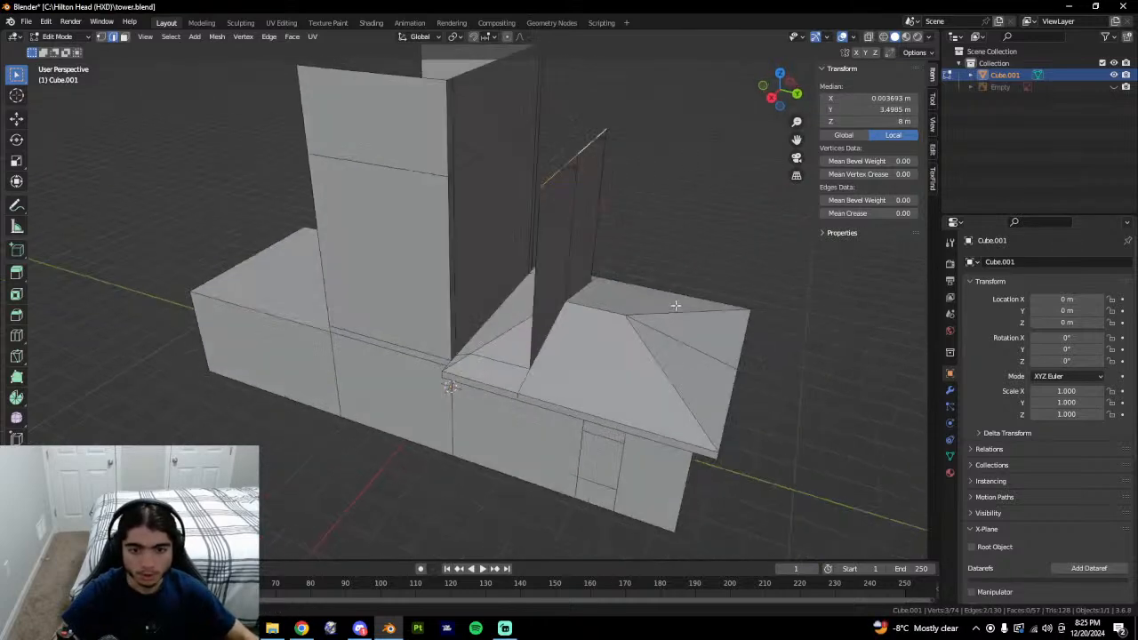
pyautogui.click(538, 293)
pyautogui.moveTo(538, 293); pyautogui.dragTo(530, 306, button='middle')
pyautogui.click(451, 178)
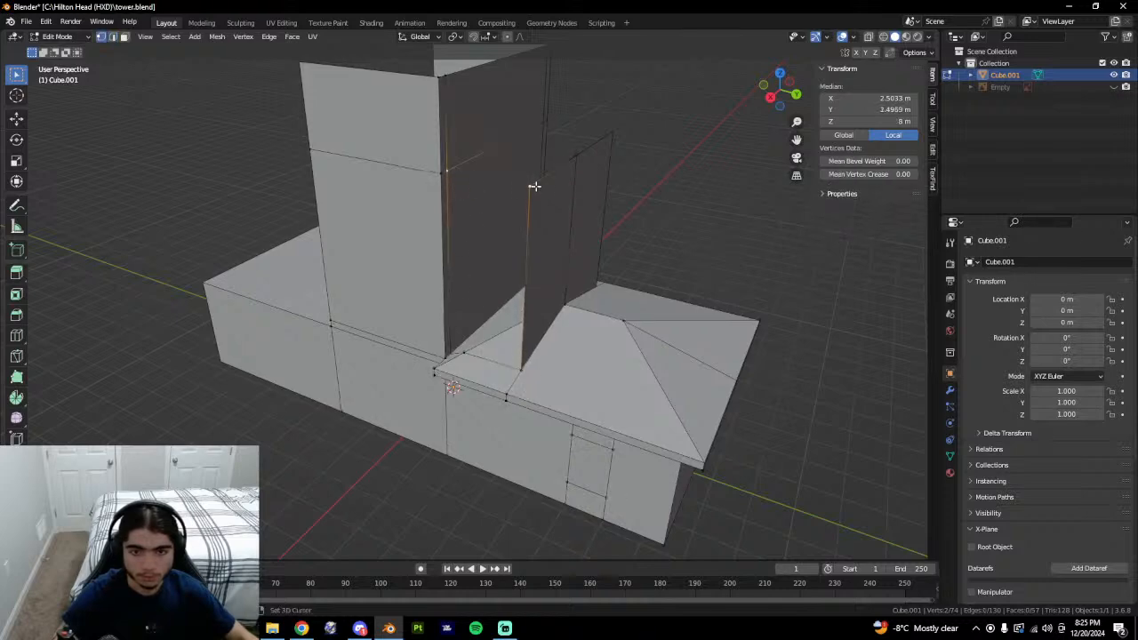
pyautogui.keyDown('shift'); pyautogui.click(534, 187); pyautogui.keyUp('shift')
pyautogui.moveTo(535, 187); pyautogui.dragTo(511, 303, button='middle')
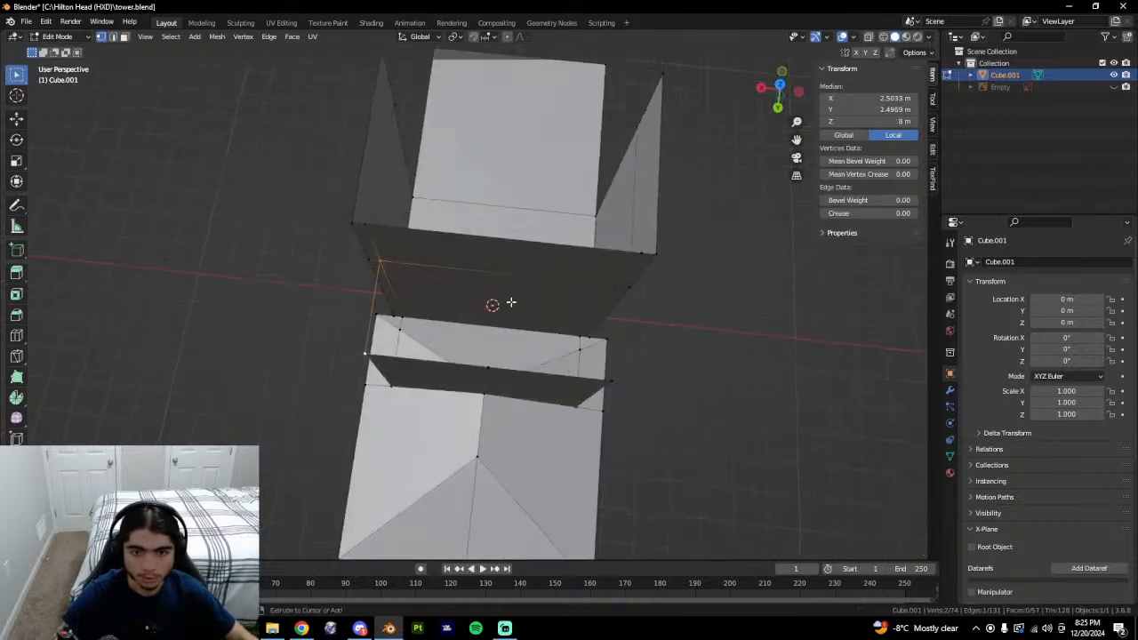
pyautogui.moveTo(529, 343); pyautogui.dragTo(476, 319, button='middle')
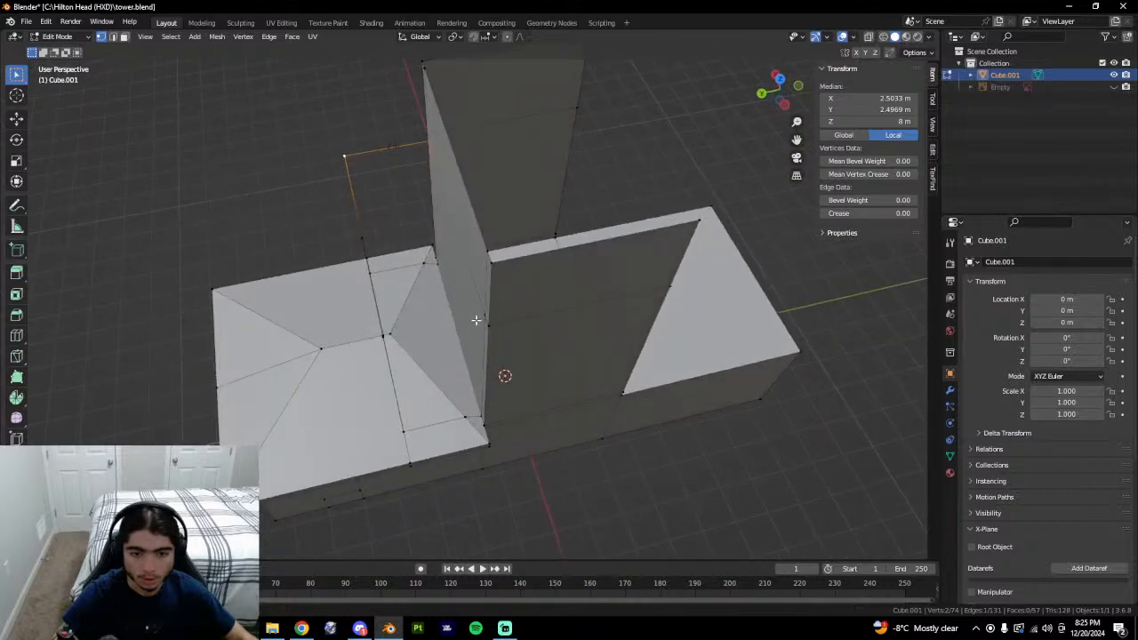
# Delete the three roof faces lying beneath the new wall.
pyautogui.press('3')
pyautogui.click(422, 392)
pyautogui.keyDown('shift'); pyautogui.click(434, 346); pyautogui.keyUp('shift')
pyautogui.keyDown('shift'); pyautogui.click(405, 307); pyautogui.keyUp('shift')
pyautogui.keyDown('shift'); pyautogui.click(395, 291); pyautogui.keyUp('shift')
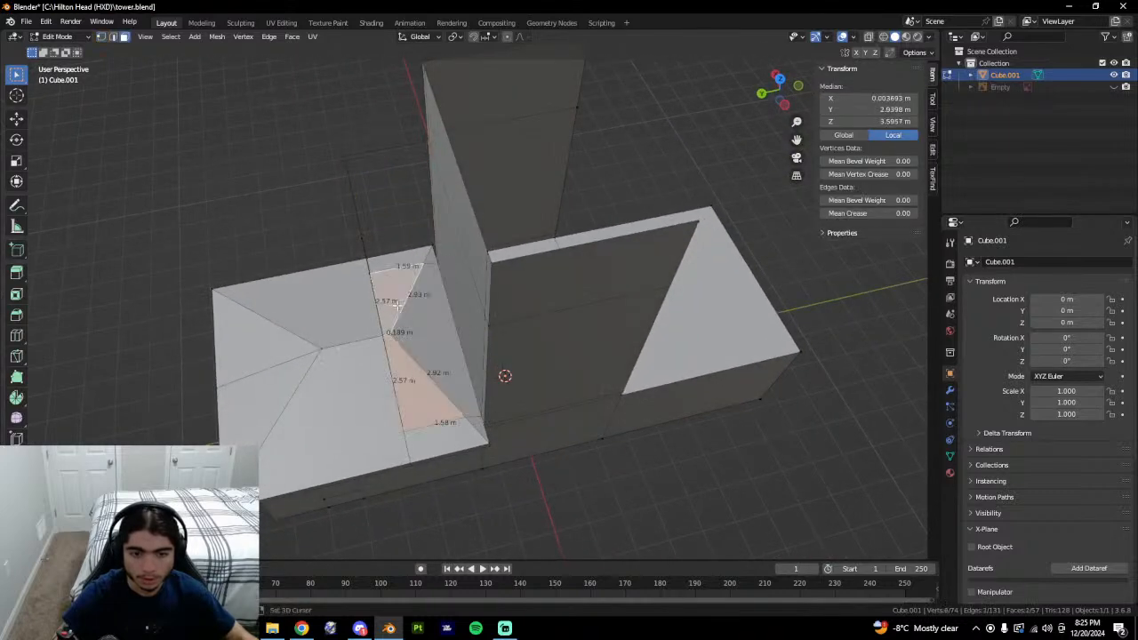
pyautogui.keyDown('shift'); pyautogui.click(430, 325); pyautogui.keyUp('shift')
pyautogui.moveTo(556, 346); pyautogui.dragTo(482, 377, button='middle')
pyautogui.rightClick(547, 365)
pyautogui.press('Escape')
pyautogui.rightClick(548, 356)
pyautogui.click(548, 356)
# Delete the stray leftover edge beside the roof hole.
pyautogui.press('2')
pyautogui.click(407, 385)
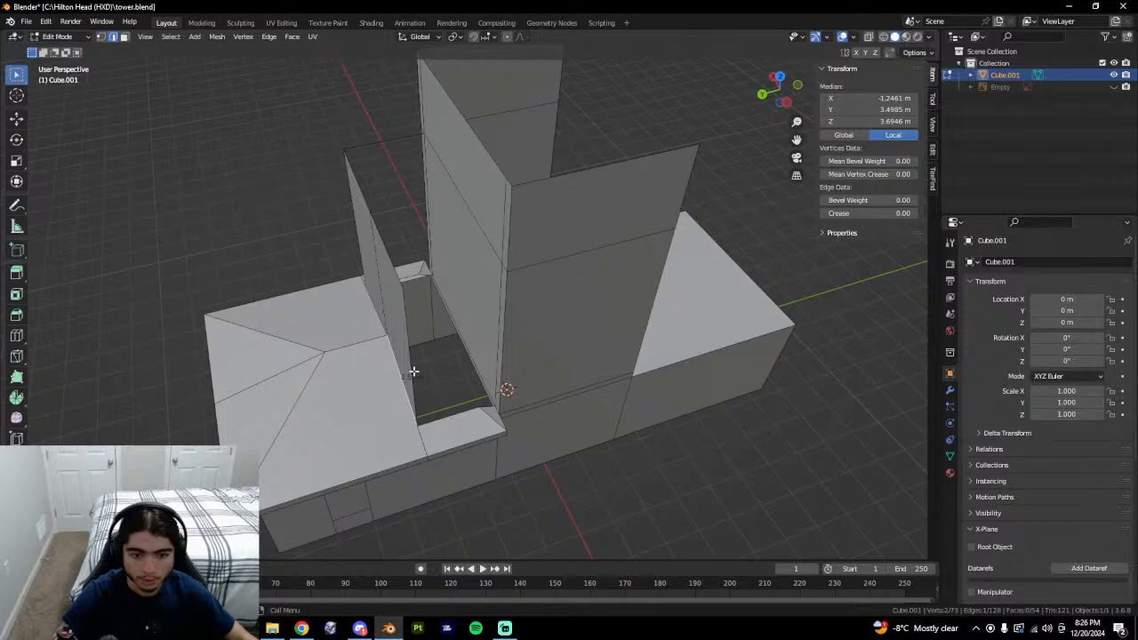
pyautogui.moveTo(439, 342); pyautogui.dragTo(514, 286, button='middle')
pyautogui.press('1')
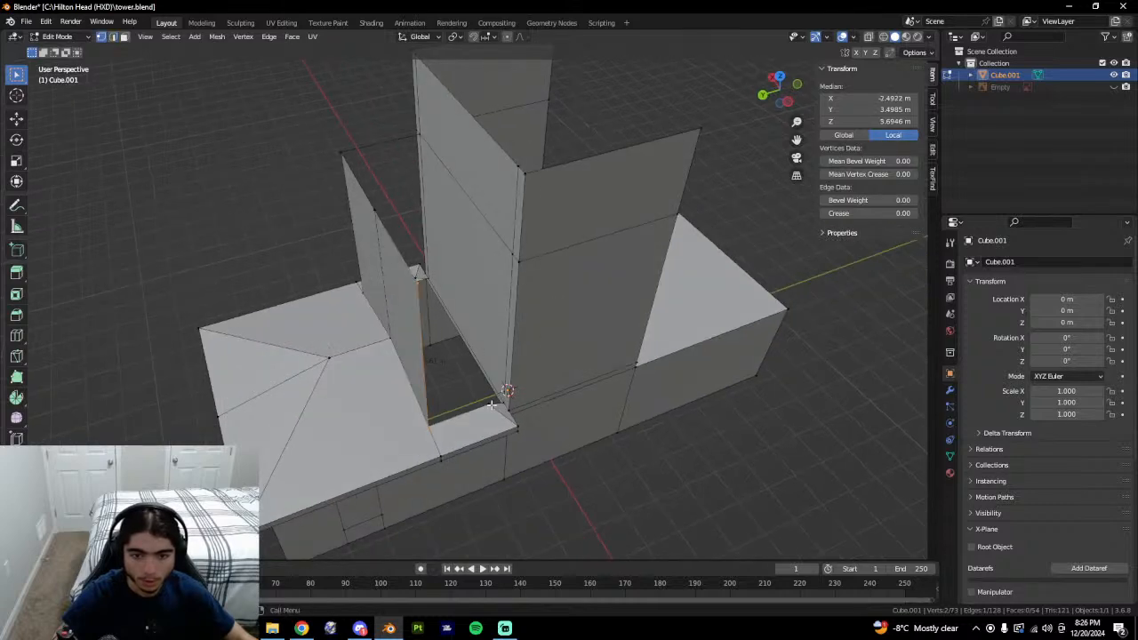
pyautogui.click(492, 404)
pyautogui.moveTo(492, 404); pyautogui.dragTo(627, 272, button='middle')
pyautogui.press('2')
pyautogui.click(480, 231)
pyautogui.rightClick(548, 248)
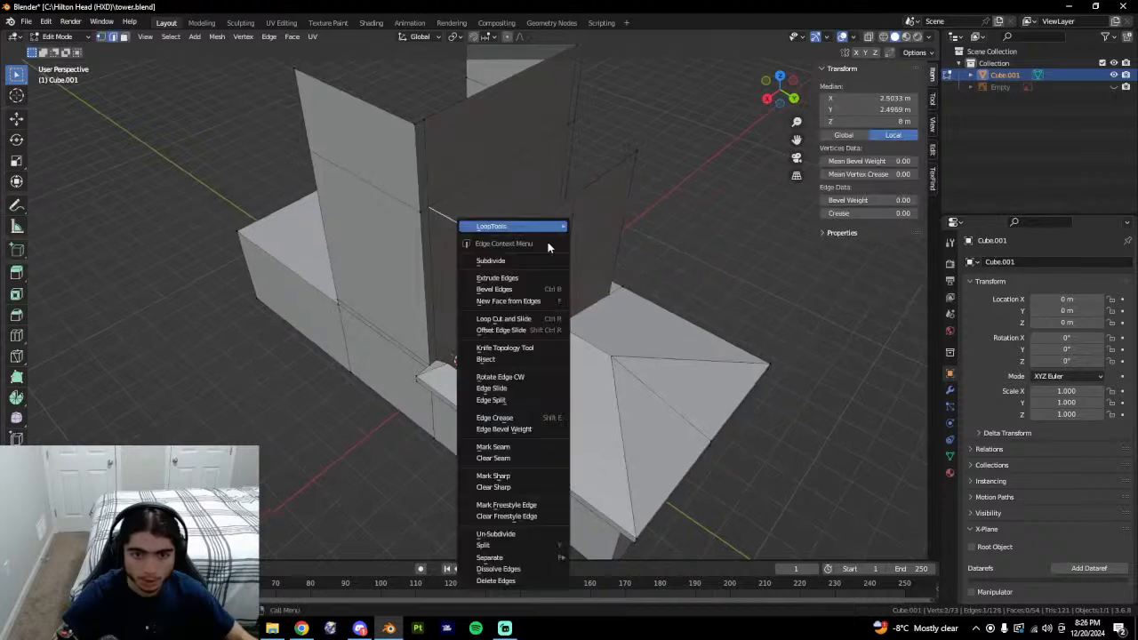
pyautogui.click(498, 581)
# Extrude the roof-gap vertices vertically up to 8 m.
pyautogui.click(458, 361)
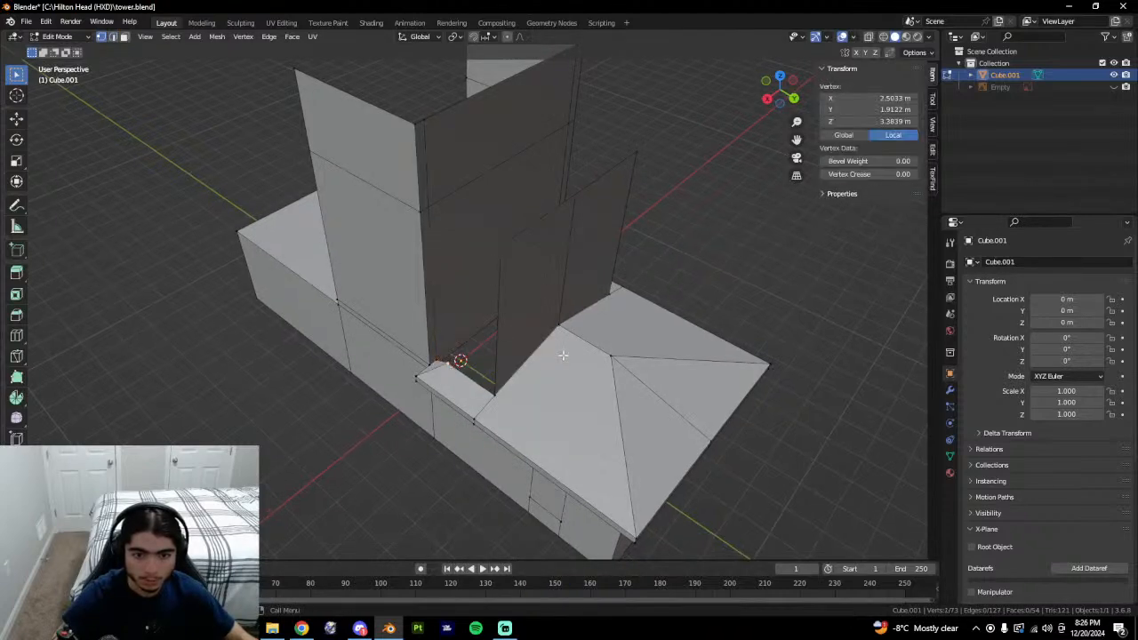
pyautogui.moveTo(460, 358); pyautogui.dragTo(506, 377, button='middle')
pyautogui.press('e')
pyautogui.press('z')
pyautogui.click(520, 363)
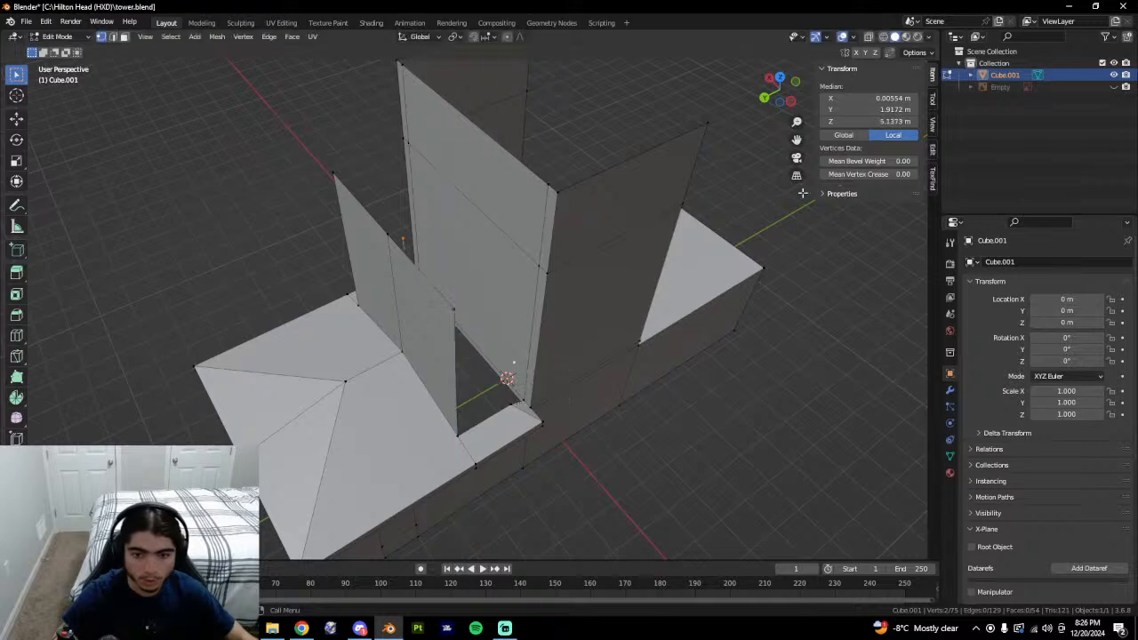
pyautogui.click(881, 122)
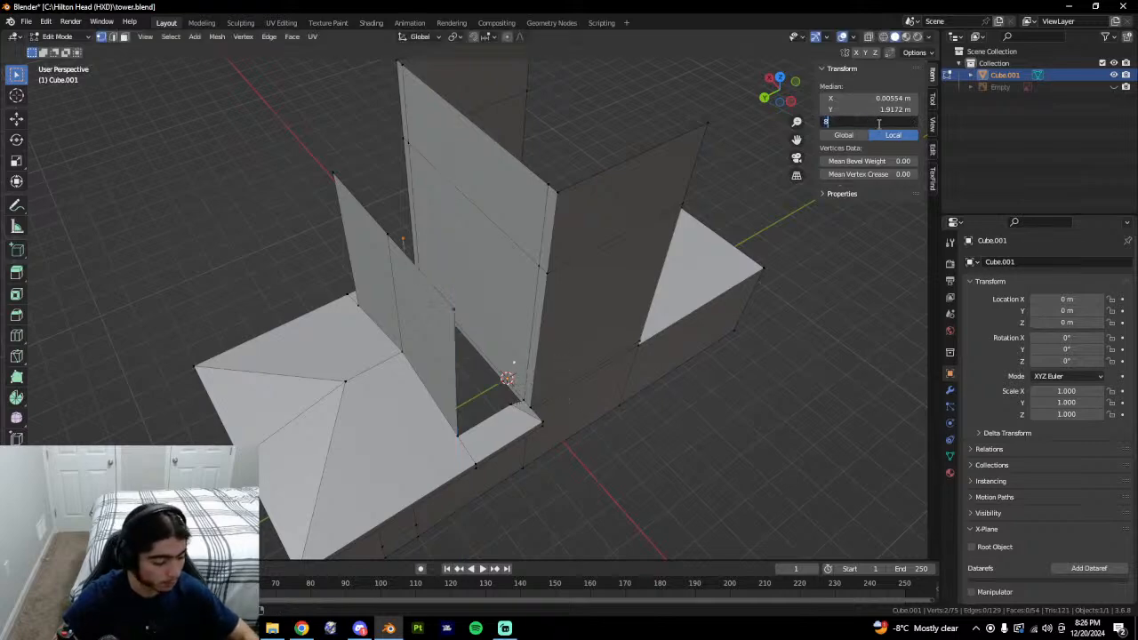
pyautogui.press('Return')
# Fill the gaps between the new wall and the tower with faces.
pyautogui.moveTo(566, 401); pyautogui.dragTo(545, 382, button='middle')
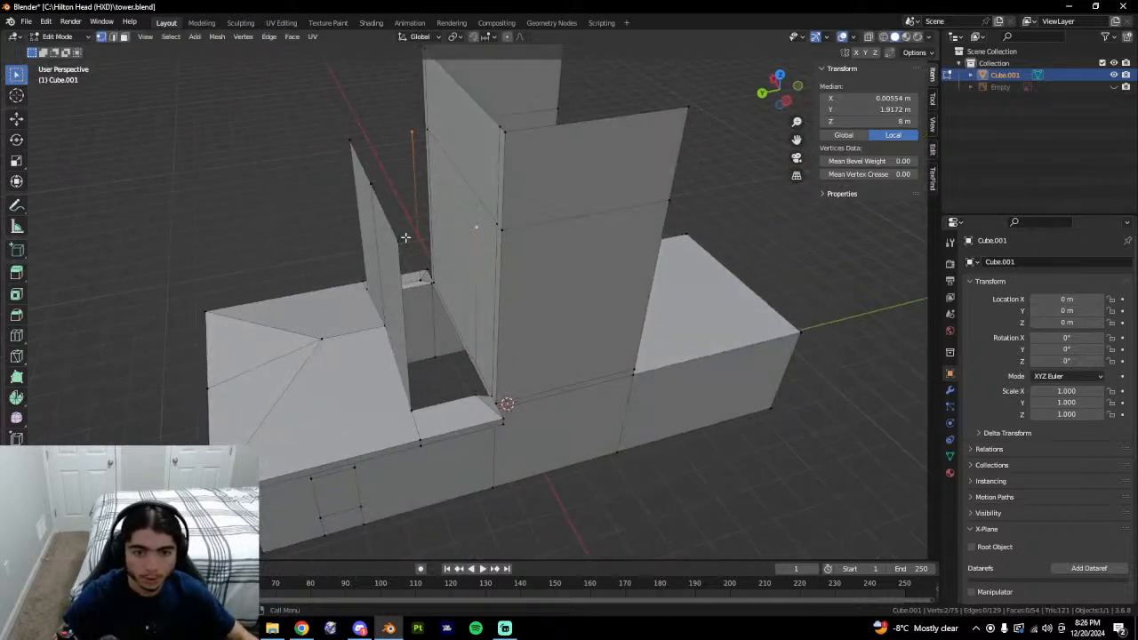
pyautogui.click(403, 238)
pyautogui.keyDown('shift'); pyautogui.click(477, 226); pyautogui.keyUp('shift')
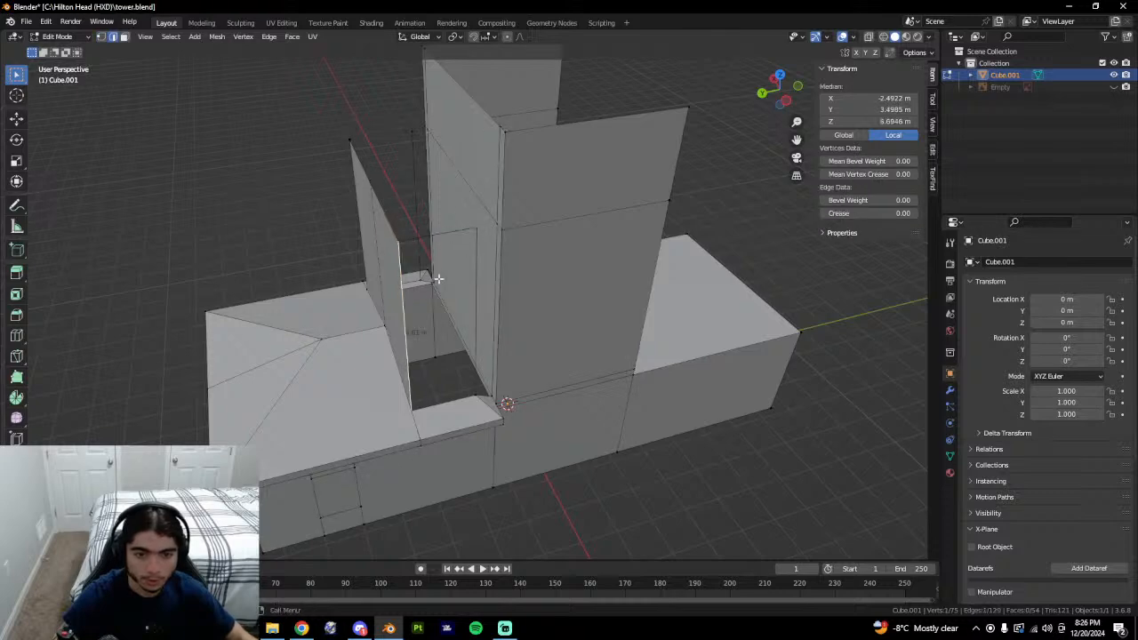
pyautogui.press('f')
pyautogui.hotkey('ctrl', 'z')
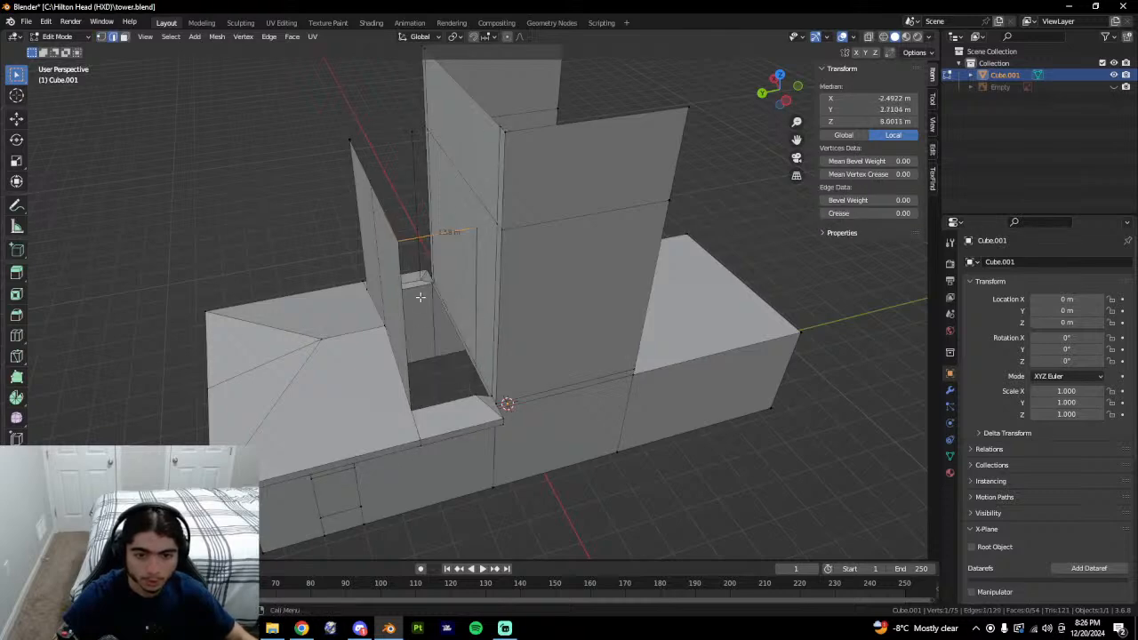
pyautogui.moveTo(416, 229); pyautogui.dragTo(597, 254, button='middle')
pyautogui.press('1')
pyautogui.click(485, 246)
pyautogui.keyDown('shift'); pyautogui.click(439, 214); pyautogui.keyUp('shift')
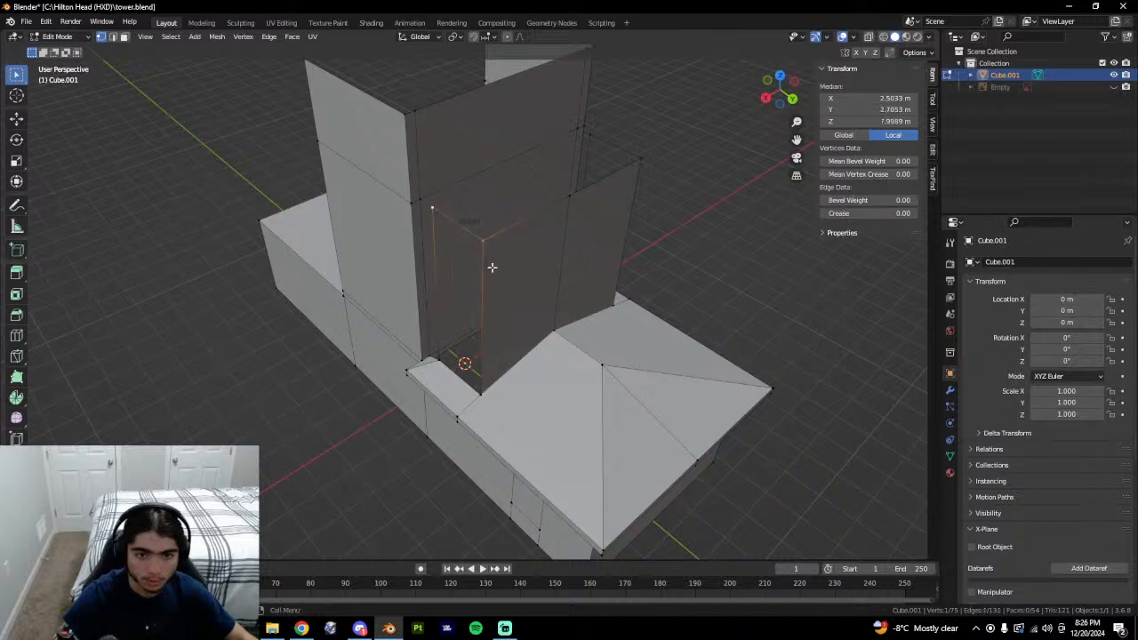
pyautogui.press('2')
pyautogui.click(436, 297)
pyautogui.moveTo(437, 297); pyautogui.dragTo(504, 299, button='middle')
pyautogui.press('f')
pyautogui.press('f')
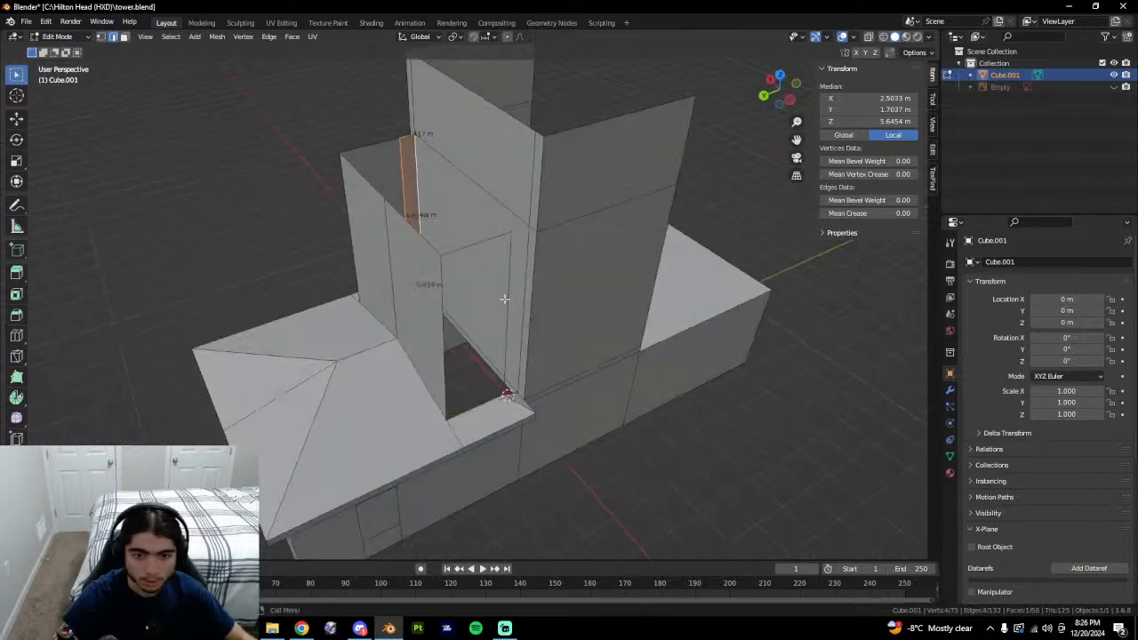
pyautogui.press('f')
pyautogui.press('f')
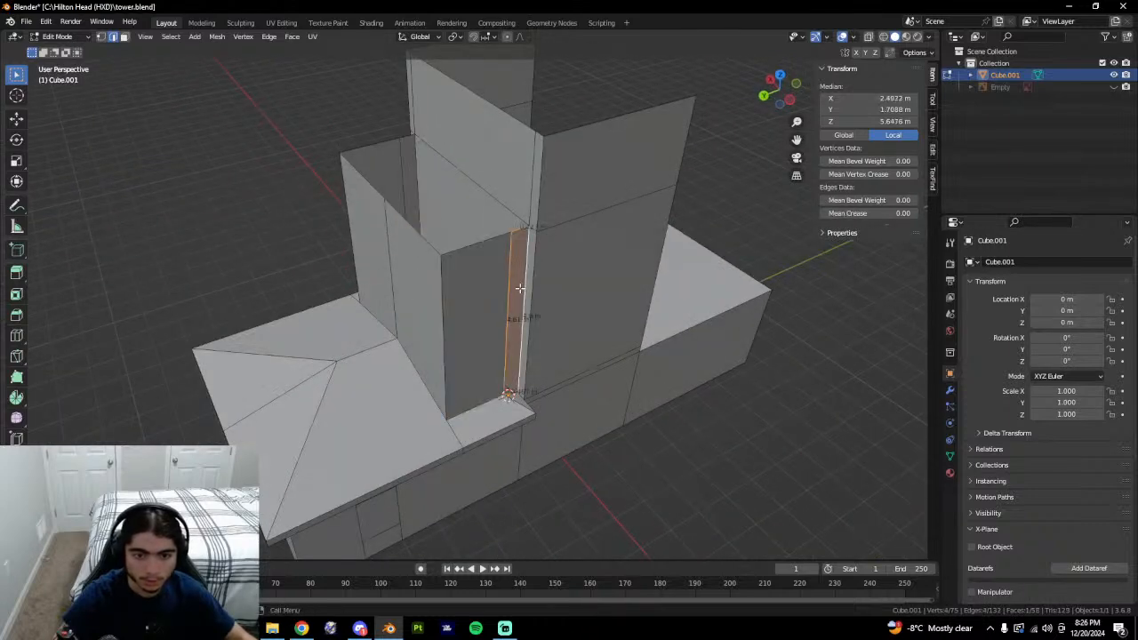
# Join the wall-corner vertex to the wall edge with a new edge.
pyautogui.click(518, 235)
pyautogui.press('1')
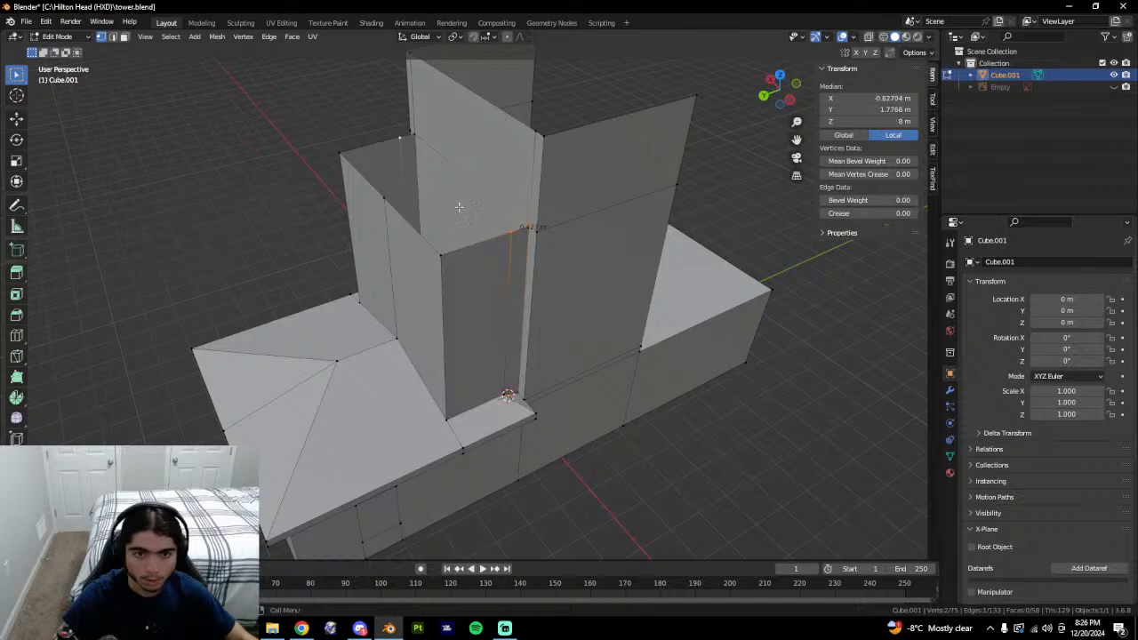
pyautogui.click(496, 227)
pyautogui.press('f')
pyautogui.press('2')
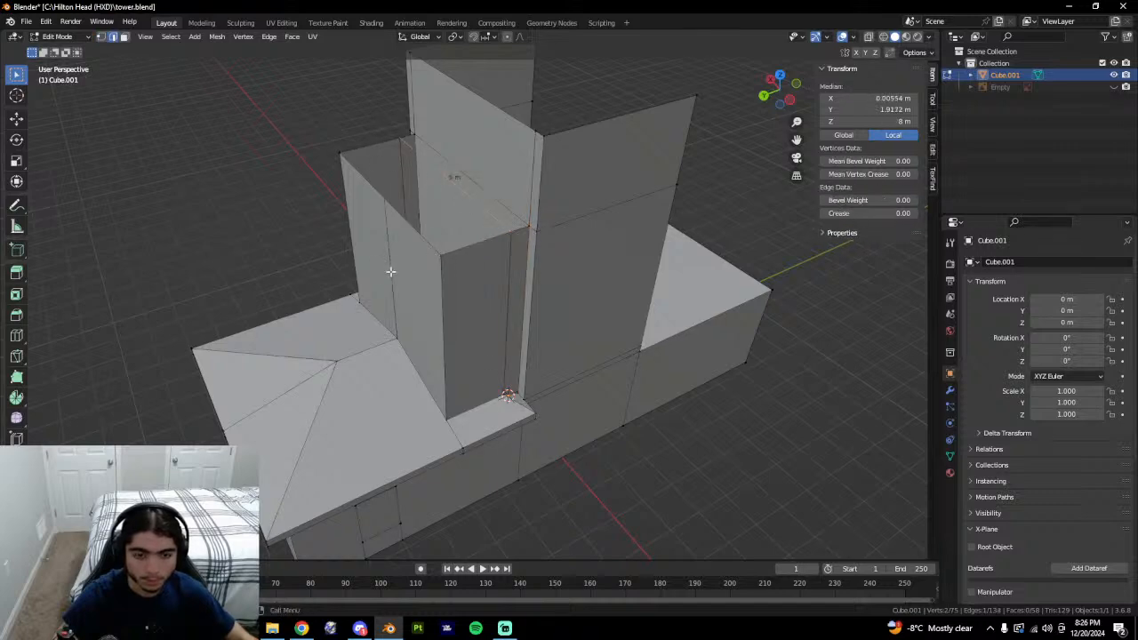
pyautogui.click(390, 273)
pyautogui.moveTo(390, 273); pyautogui.dragTo(485, 280, button='middle')
pyautogui.press('1')
# Try a loop cut across the wall, undo it, and select the upper and lower wall faces.
pyautogui.hotkey('ctrl', 'r')
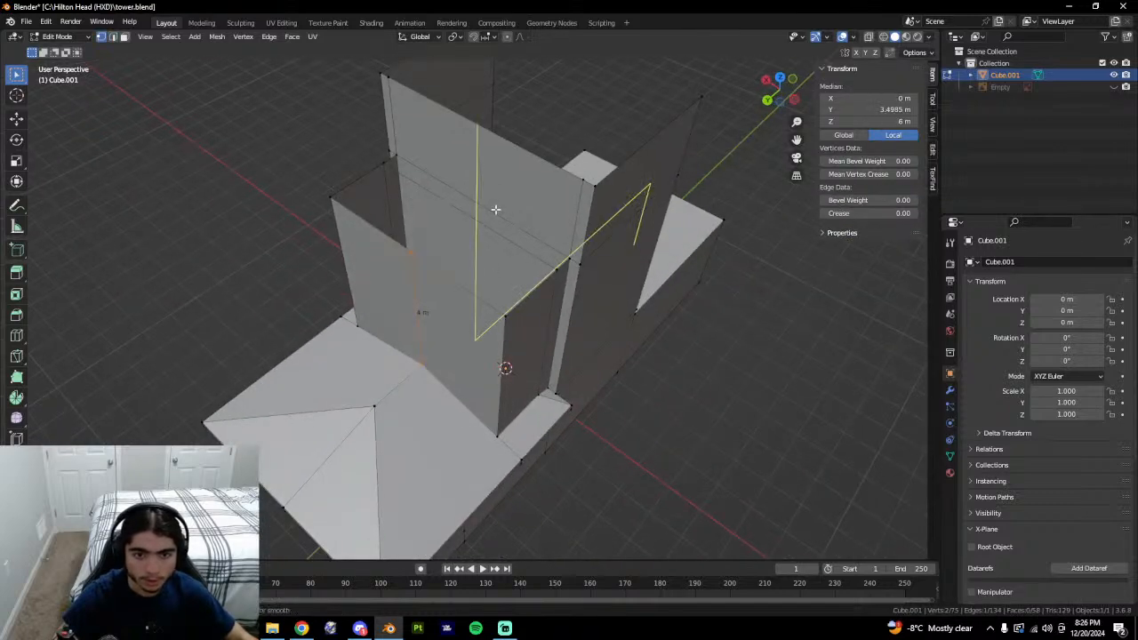
pyautogui.click(496, 210)
pyautogui.click(517, 224)
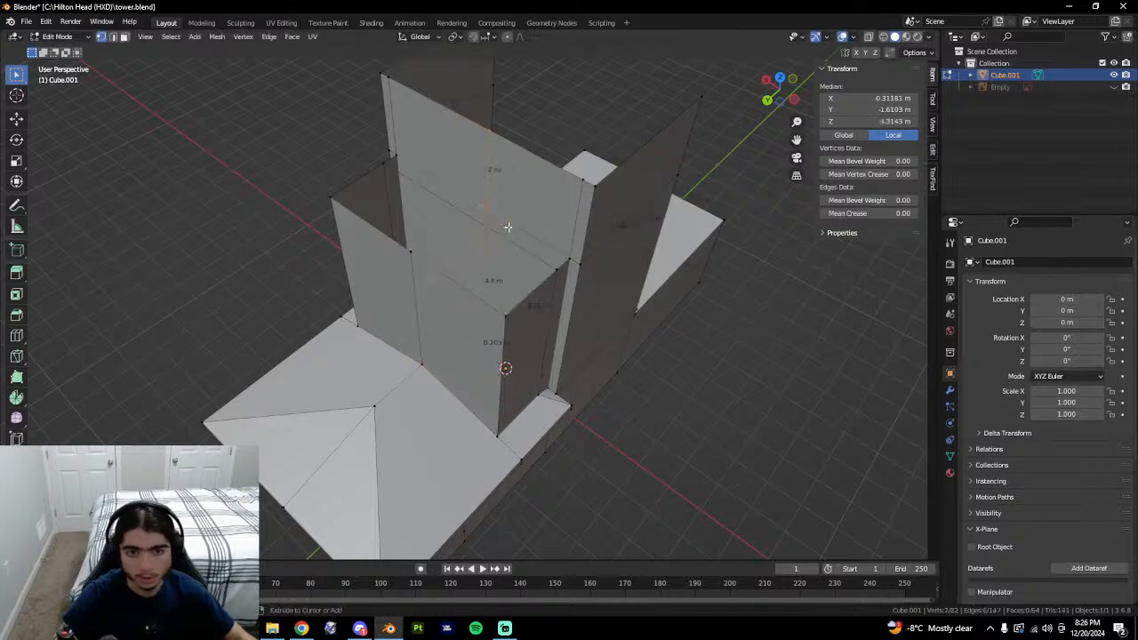
pyautogui.hotkey('ctrl', 'z')
pyautogui.scroll(1, 493, 235)
pyautogui.moveTo(493, 235); pyautogui.dragTo(506, 301, button='middle')
pyautogui.press('3')
pyautogui.click(496, 295)
pyautogui.keyDown('shift'); pyautogui.click(510, 202); pyautogui.keyUp('shift')
# Isolate the two wall faces and add a centred cut across them.
pyautogui.hotkey('shift', 'g')
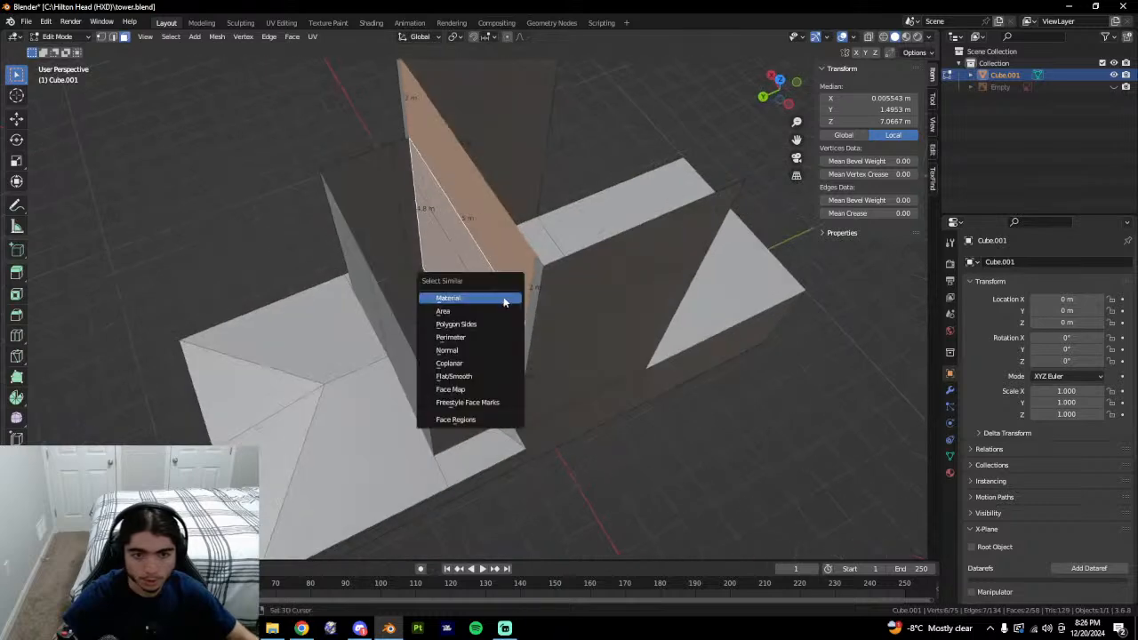
pyautogui.hotkey('shift', 'h')
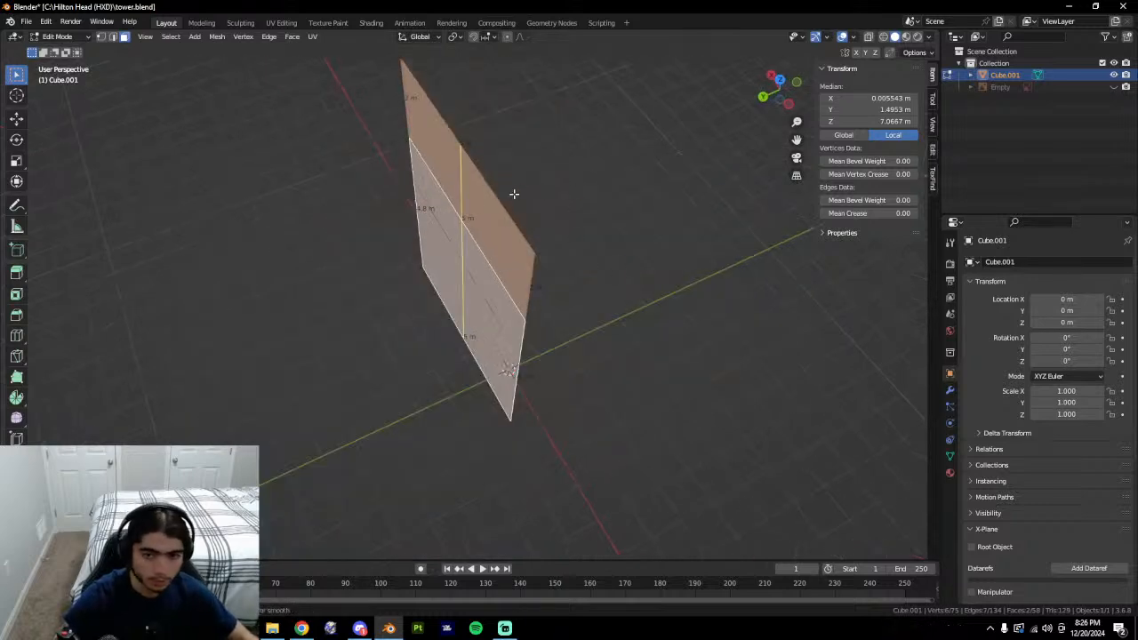
pyautogui.click(478, 197)
pyautogui.rightClick(478, 197)
pyautogui.hotkey('alt', 'h')
# Set the centre-cut vertex's X position to 0.
pyautogui.moveTo(477, 195); pyautogui.dragTo(536, 259, button='middle')
pyautogui.press('1')
pyautogui.click(463, 201)
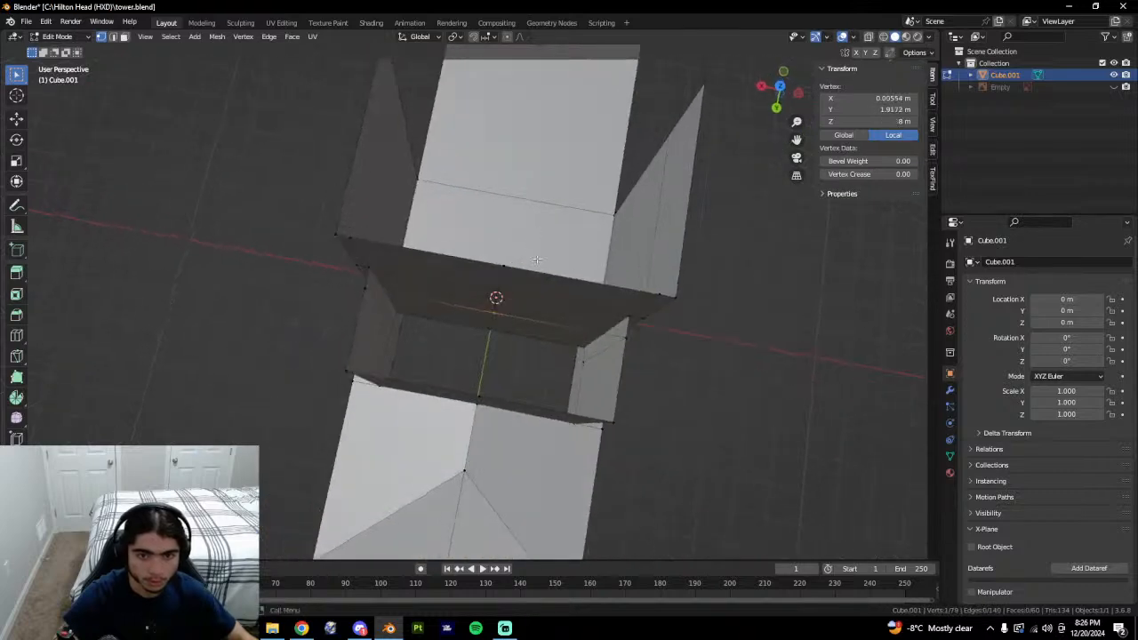
pyautogui.moveTo(673, 244); pyautogui.dragTo(708, 198, button='middle')
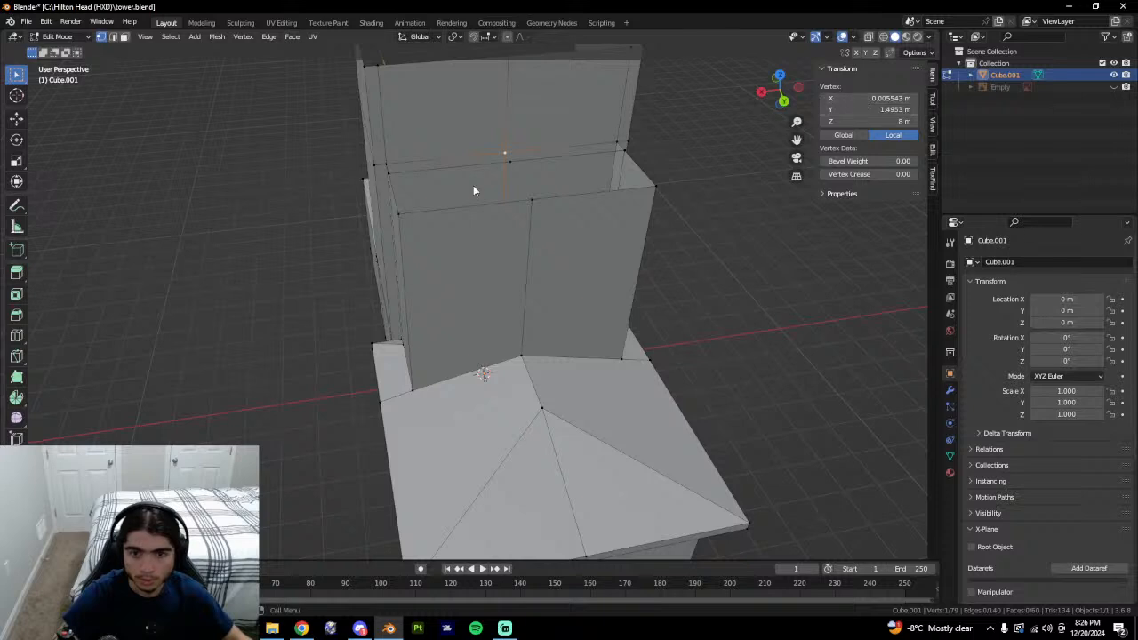
pyautogui.click(510, 161)
pyautogui.write('0.005543 m')
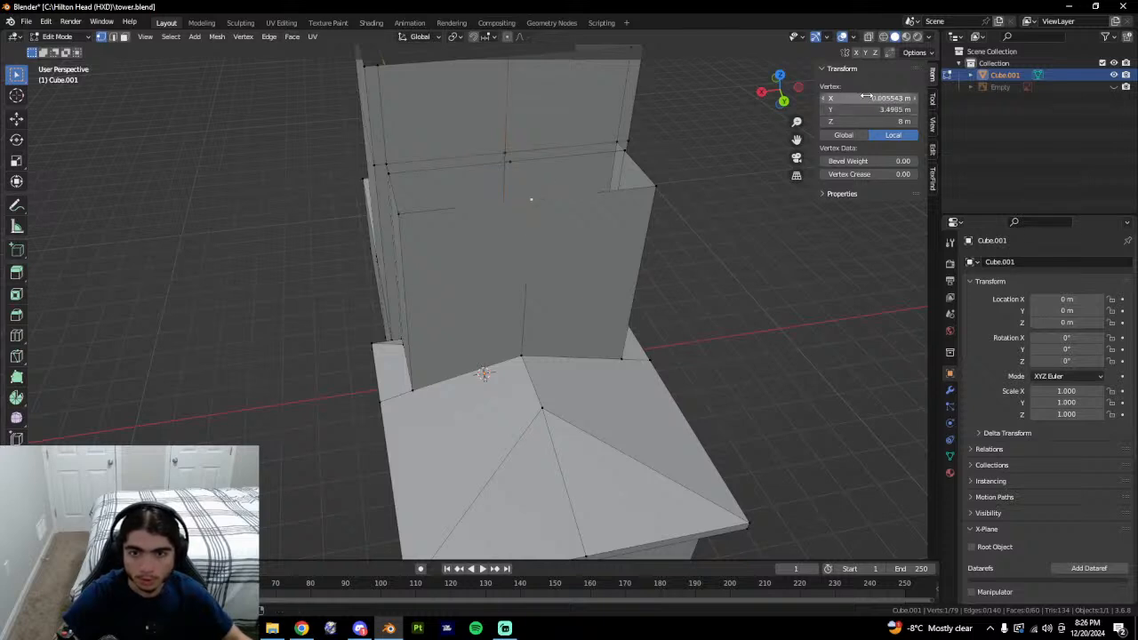
pyautogui.press('BackSpace')
# Centre the vertical edges on the middle line at Median X 0.
pyautogui.moveTo(584, 281); pyautogui.dragTo(559, 264, button='middle')
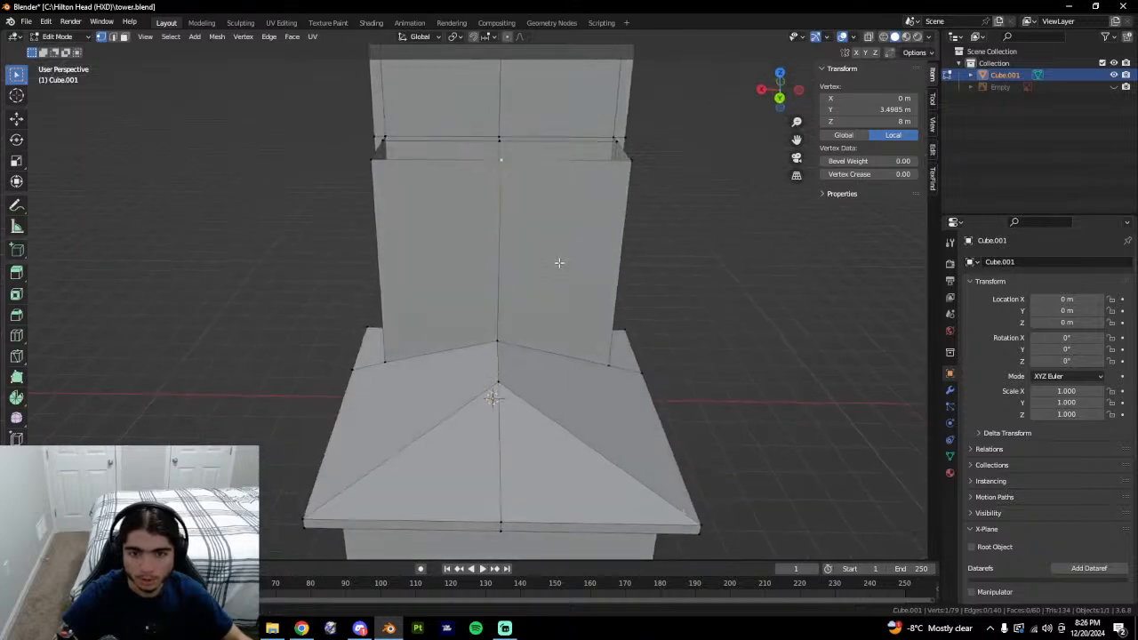
pyautogui.keyDown('shift'); pyautogui.moveTo(514, 161); pyautogui.dragTo(504, 250, button='middle'); pyautogui.keyUp('shift')
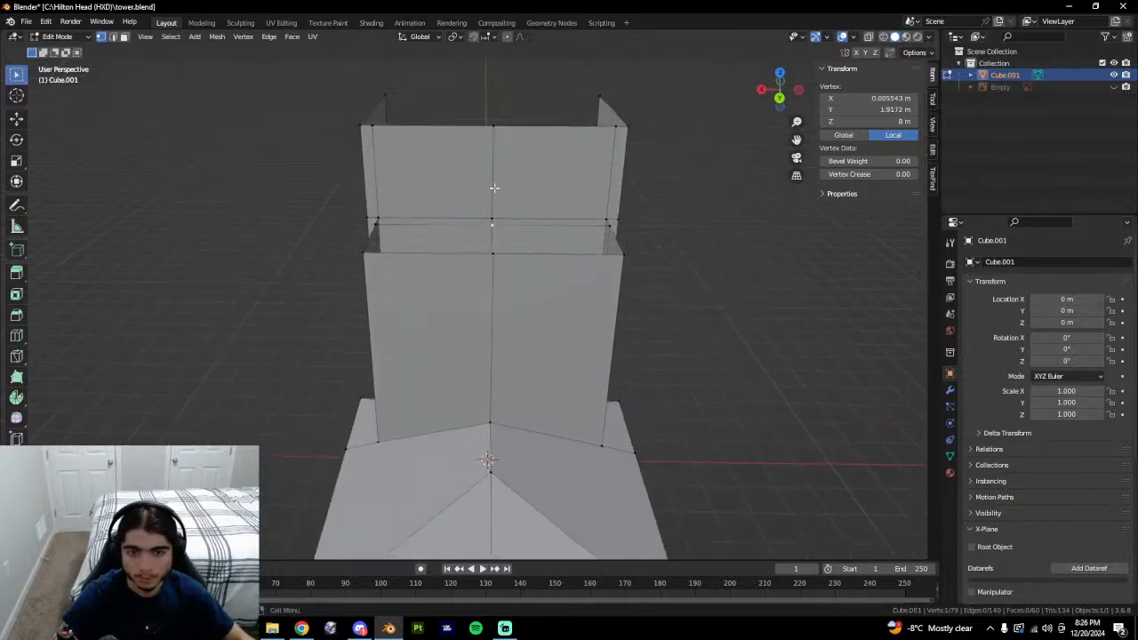
pyautogui.press('2')
pyautogui.keyDown('alt'); pyautogui.click(494, 187); pyautogui.keyUp('alt')
pyautogui.moveTo(519, 210); pyautogui.dragTo(473, 309, button='middle')
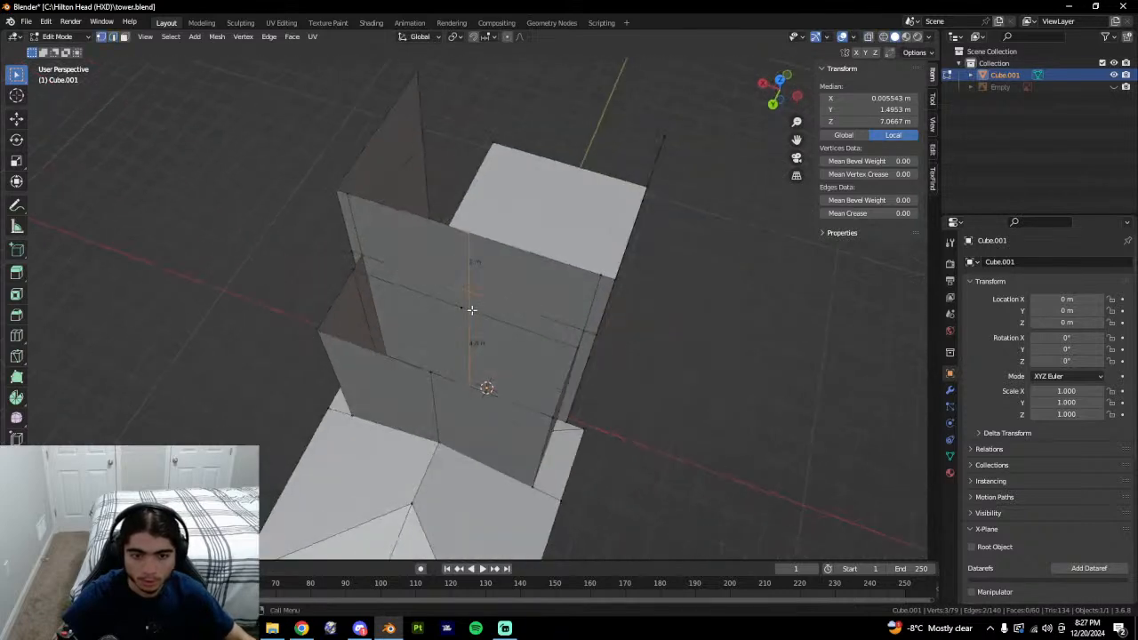
pyautogui.click(849, 100)
pyautogui.press('Return')
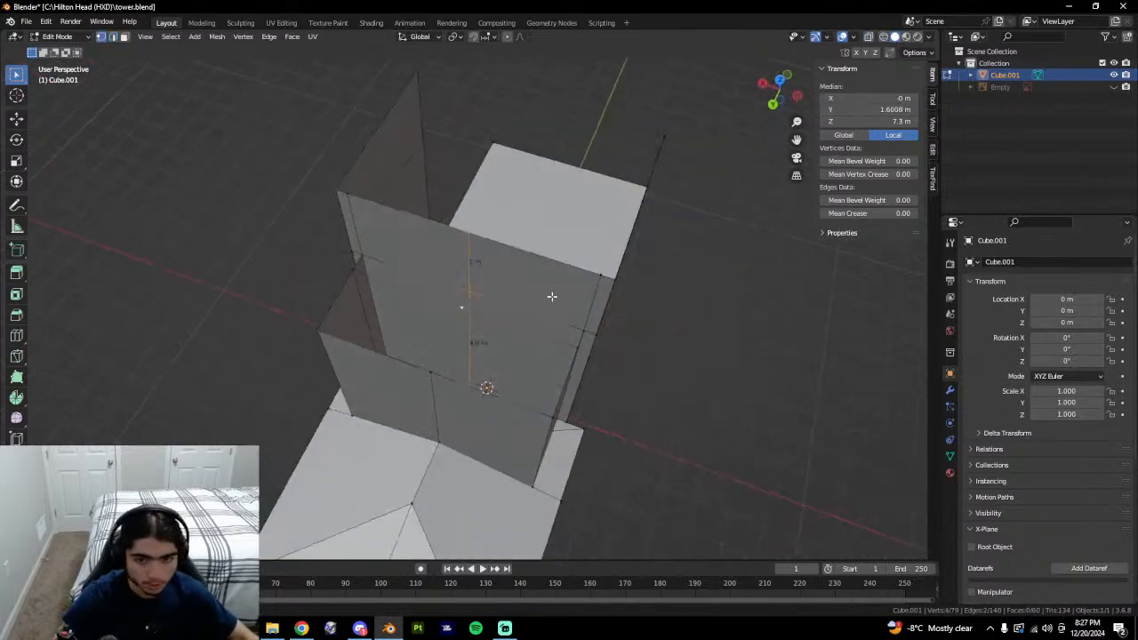
pyautogui.moveTo(460, 312); pyautogui.dragTo(418, 306, button='middle')
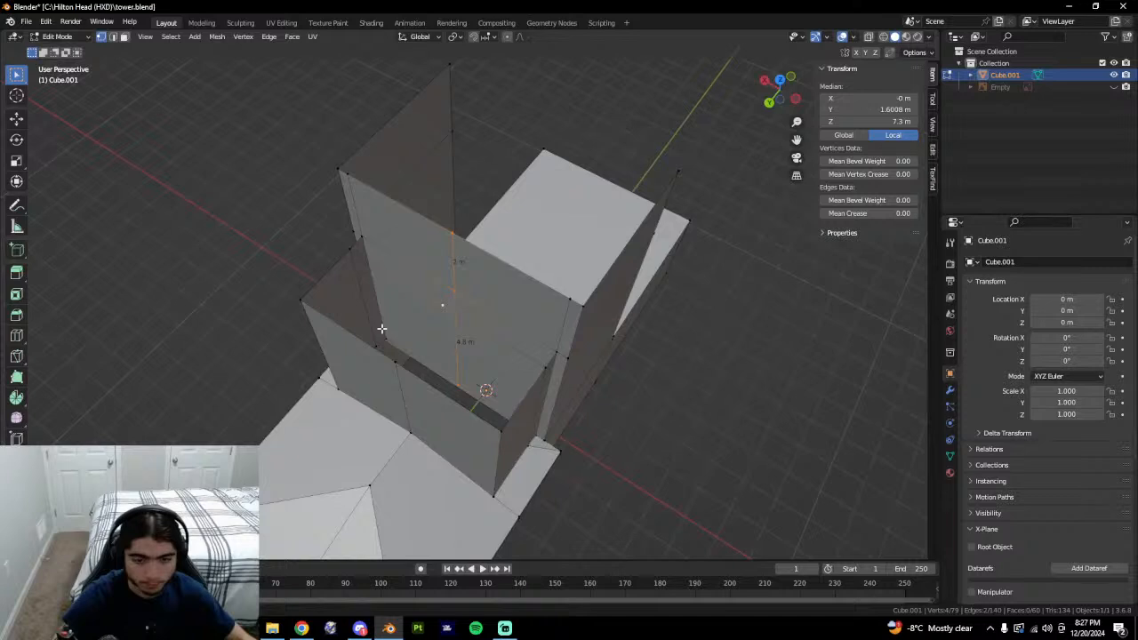
# Connect the top corner vertices with new edges.
pyautogui.click(439, 305)
pyautogui.keyDown('shift'); pyautogui.click(458, 289); pyautogui.keyUp('shift')
pyautogui.press('f')
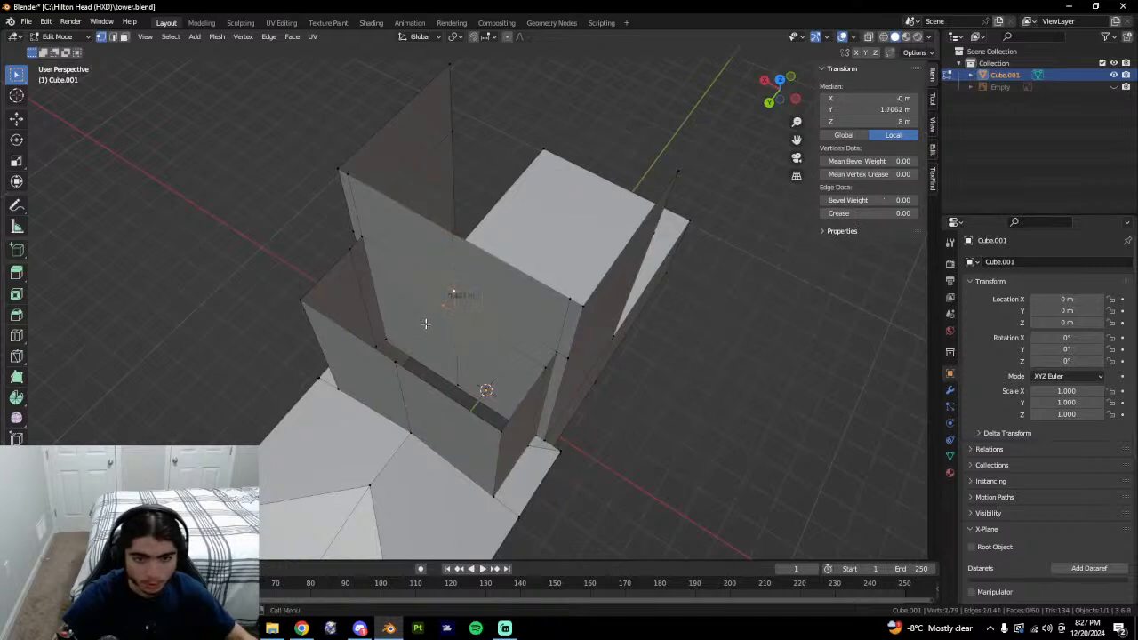
pyautogui.click(441, 309)
pyautogui.keyDown('shift'); pyautogui.click(396, 363); pyautogui.keyUp('shift')
pyautogui.press('f')
# Fill the left top edge and the new edge into a top face at about 8 m.
pyautogui.press('2')
pyautogui.click(386, 356)
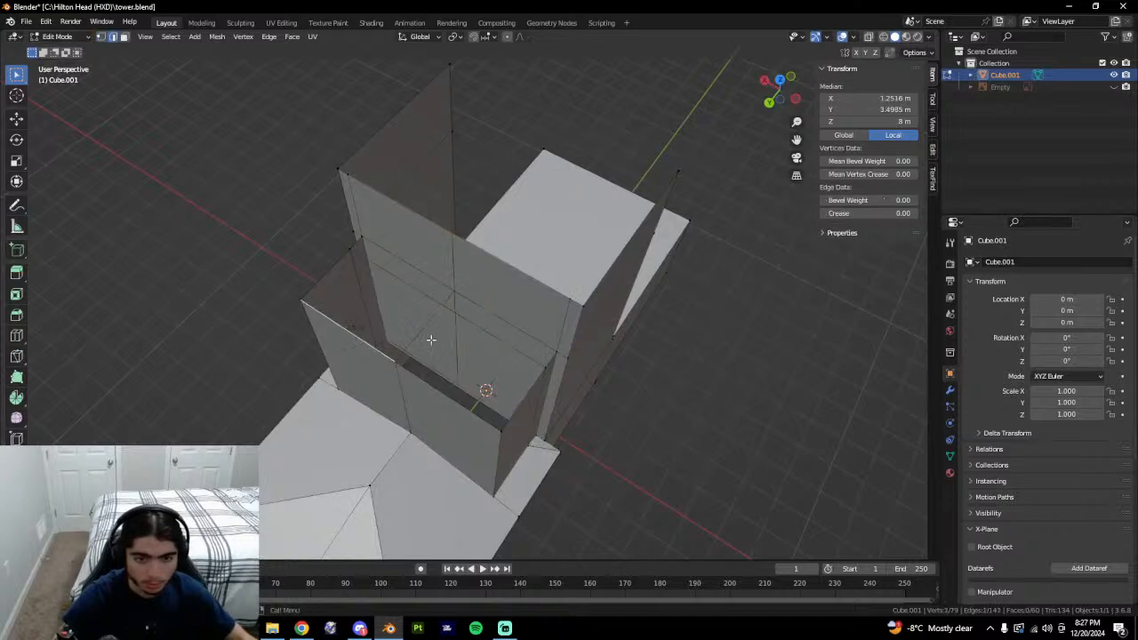
pyautogui.keyDown('shift'); pyautogui.click(459, 323); pyautogui.keyUp('shift')
pyautogui.moveTo(430, 337); pyautogui.dragTo(512, 305, button='middle')
pyautogui.moveTo(406, 303); pyautogui.dragTo(465, 293, button='middle')
pyautogui.press('f')
pyautogui.click(493, 252)
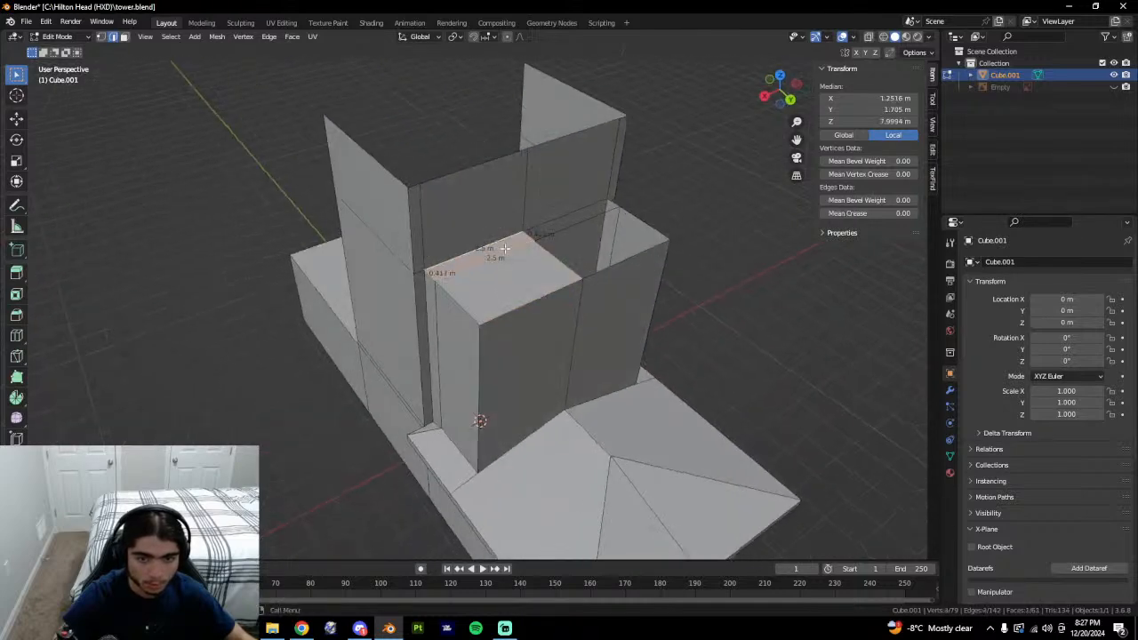
# Fill a face between the top face's far edge and the right block's top edge.
pyautogui.click(578, 225)
pyautogui.keyDown('shift'); pyautogui.click(607, 265); pyautogui.keyUp('shift')
pyautogui.press('f')
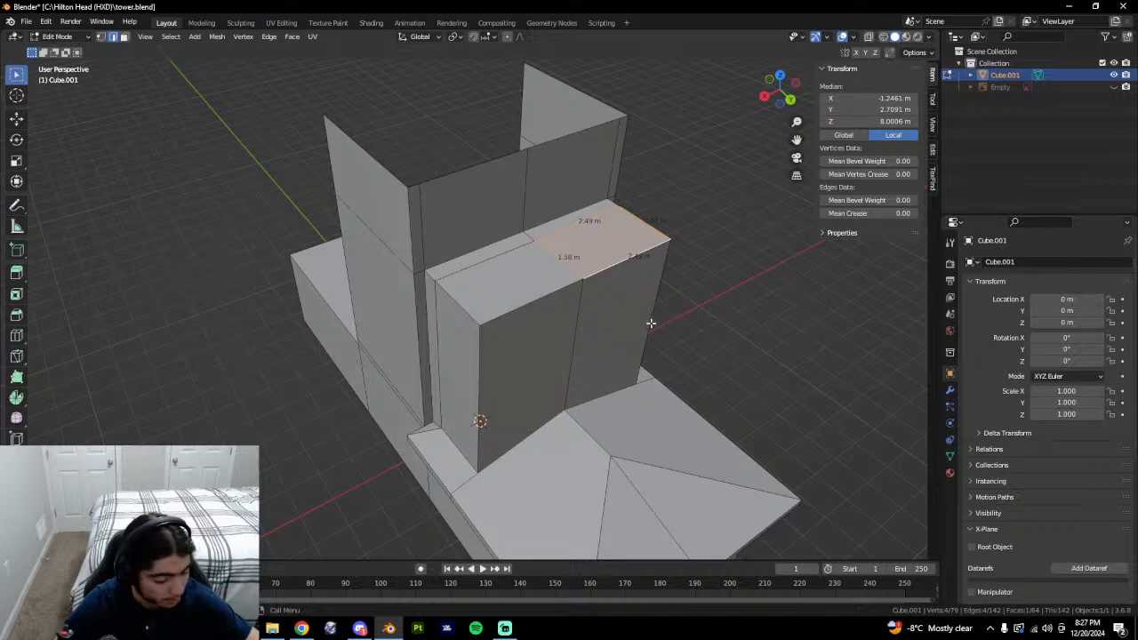
# Check the 1.58 m and 2.5 m top edges, then bring up Google Earth's tower view.
pyautogui.moveTo(650, 324); pyautogui.dragTo(501, 325, button='middle')
pyautogui.click(524, 249)
pyautogui.press('3')
pyautogui.press('2')
pyautogui.click(378, 283)
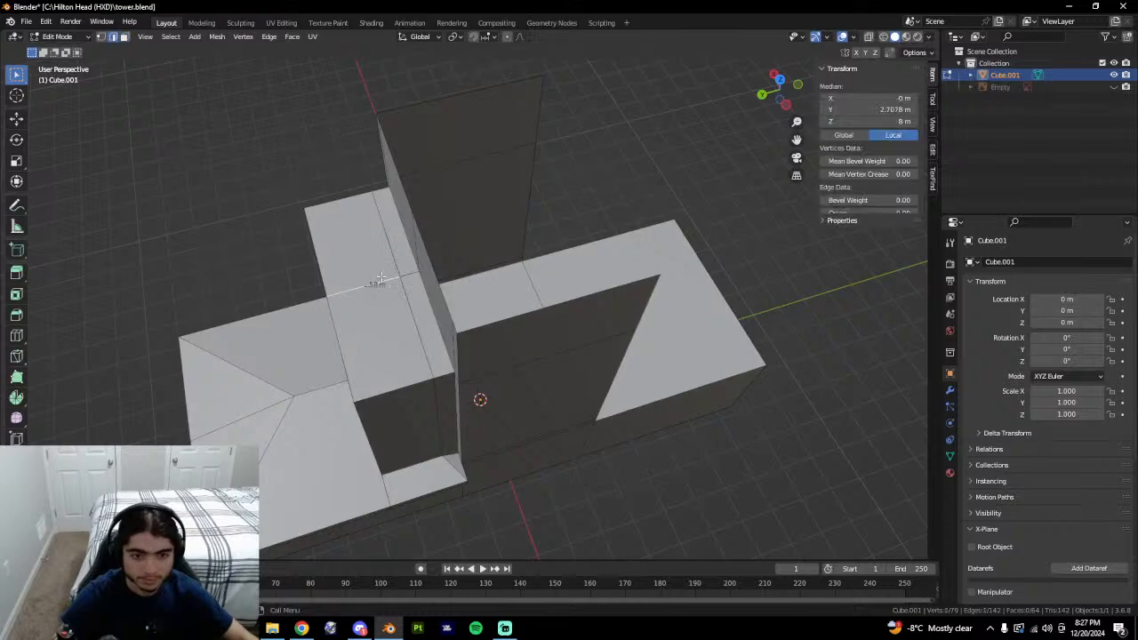
pyautogui.keyDown('shift'); pyautogui.click(397, 266); pyautogui.keyUp('shift')
pyautogui.click(411, 300)
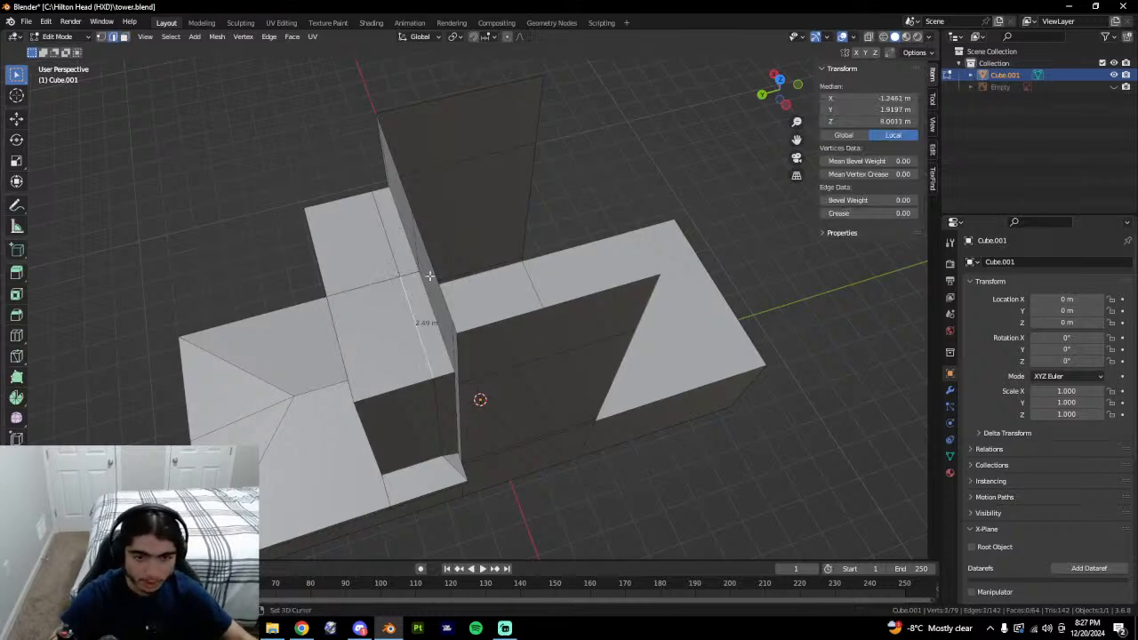
pyautogui.moveTo(412, 300); pyautogui.dragTo(470, 191, button='middle')
pyautogui.hotkey('alt', 'Tab')
# Orbit and zoom the Google Earth view around the real control tower.
pyautogui.moveTo(470, 191); pyautogui.dragTo(604, 362)
pyautogui.scroll(3, 605, 362)
pyautogui.scroll(-5, 604, 361)
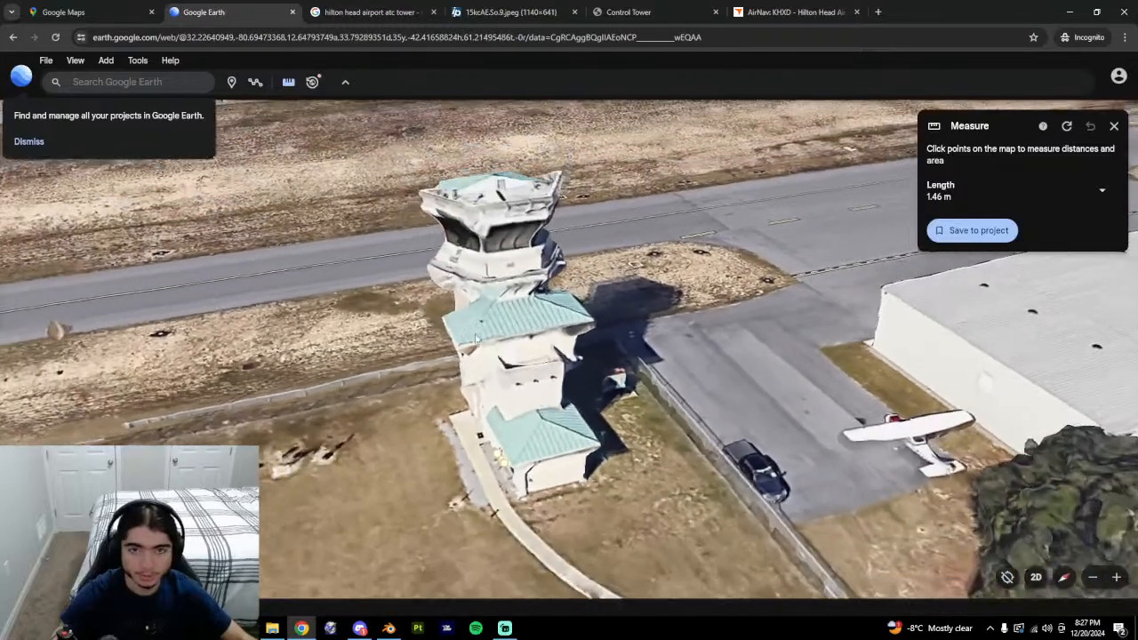
# Back in Blender, orbit the tower model and view it as a whole object.
pyautogui.hotkey('alt', 'Tab')
pyautogui.moveTo(465, 310); pyautogui.dragTo(526, 279, button='middle')
pyautogui.click(602, 256)
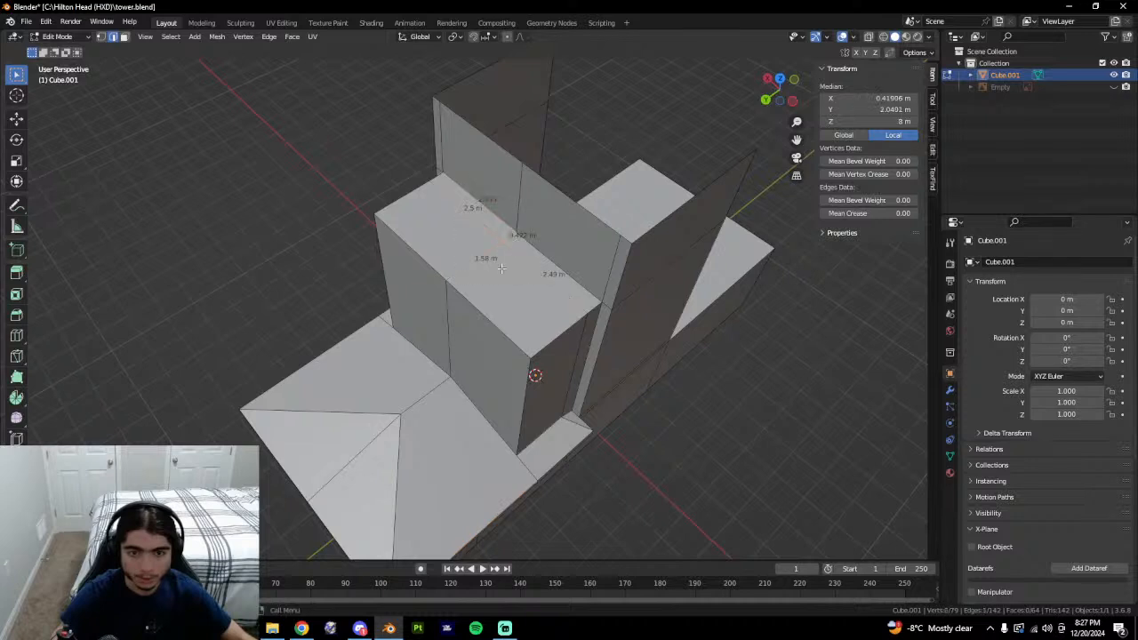
pyautogui.click(804, 329)
pyautogui.moveTo(555, 238); pyautogui.dragTo(678, 248, button='middle')
pyautogui.press('Tab')
pyautogui.scroll(1, 677, 278)
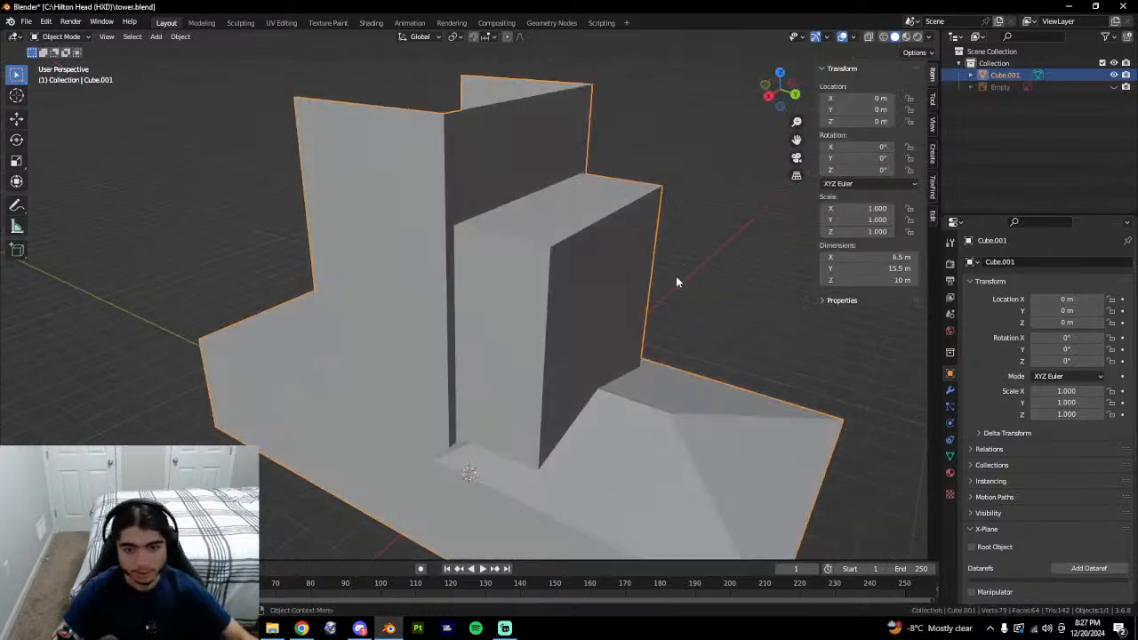
pyautogui.scroll(-4, 677, 277)
pyautogui.moveTo(574, 319); pyautogui.dragTo(630, 378, button='middle')
# Zoom in and out on the control tower in the Google Earth reference.
pyautogui.hotkey('alt', 'Tab')
pyautogui.scroll(2, 629, 379)
pyautogui.scroll(-5, 629, 379)
pyautogui.scroll(4, 626, 378)
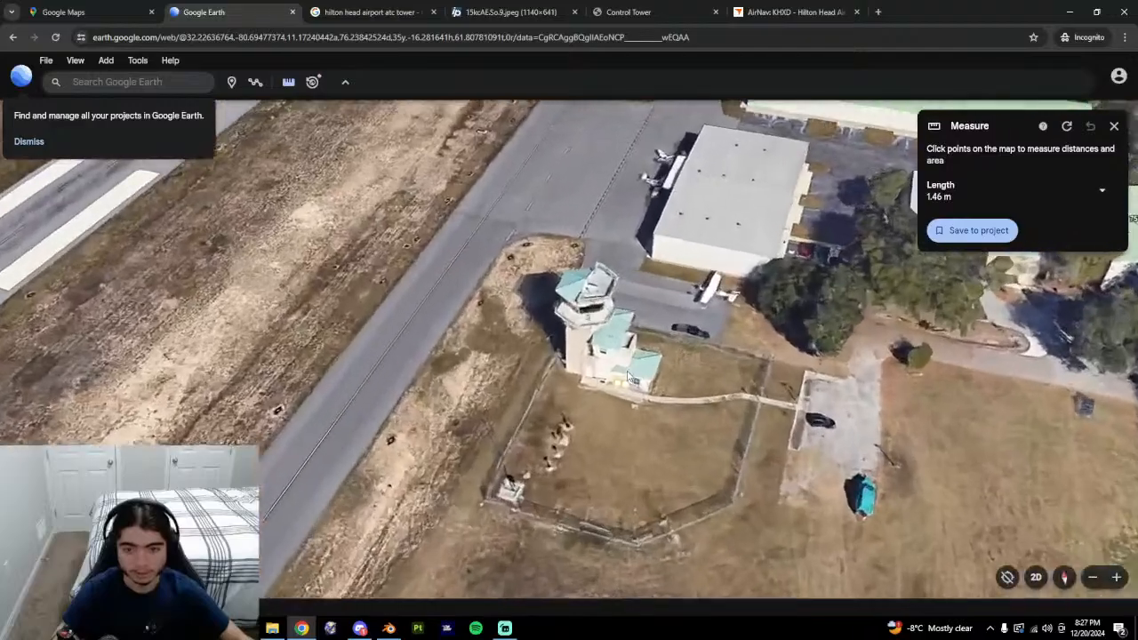
pyautogui.scroll(-5, 620, 375)
pyautogui.scroll(8, 619, 374)
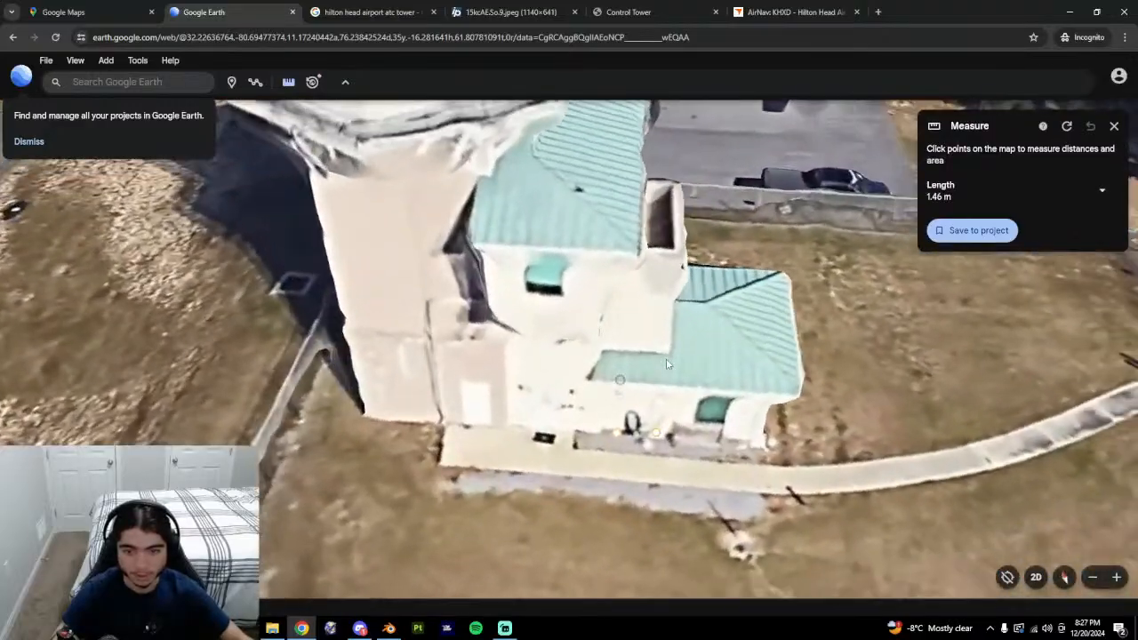
# Return to the Blender tower model, orbit it, and re-enter Edit Mode.
pyautogui.hotkey('alt', 'Tab')
pyautogui.moveTo(666, 364); pyautogui.dragTo(503, 368, button='middle')
pyautogui.press('Tab')
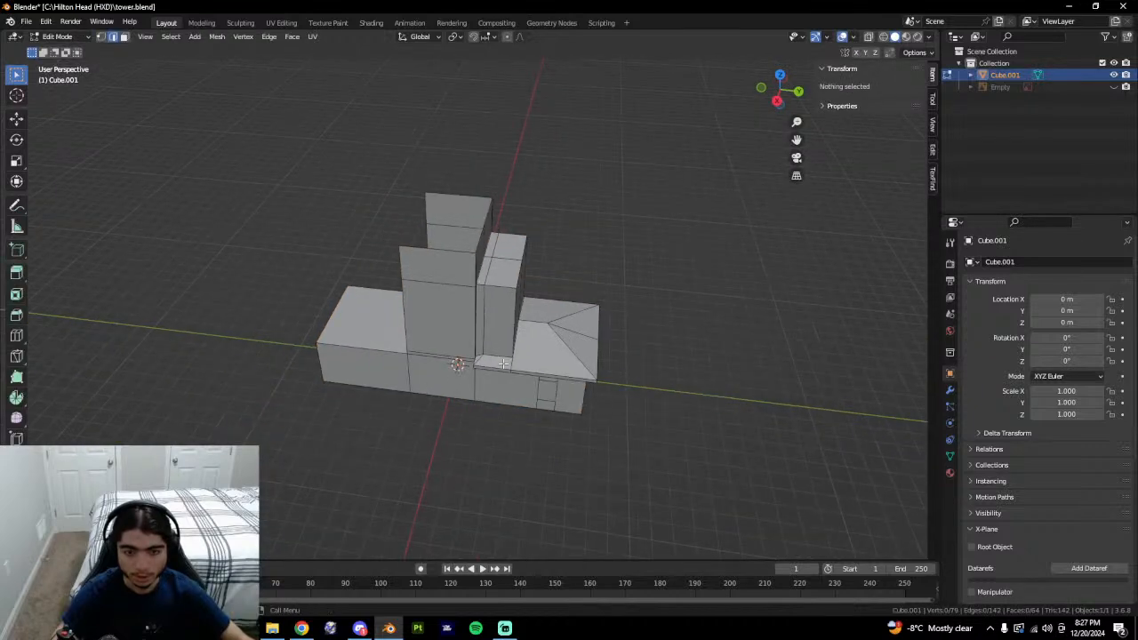
# Select the junction's vertical and top edges and slide them into place.
pyautogui.click(489, 378)
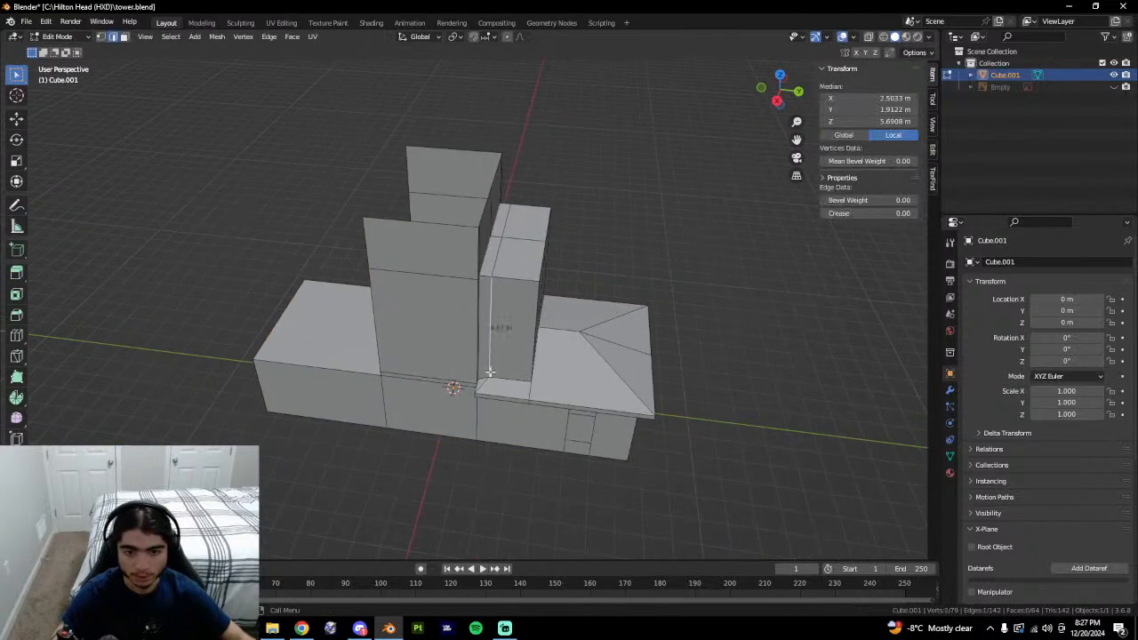
pyautogui.click(482, 382)
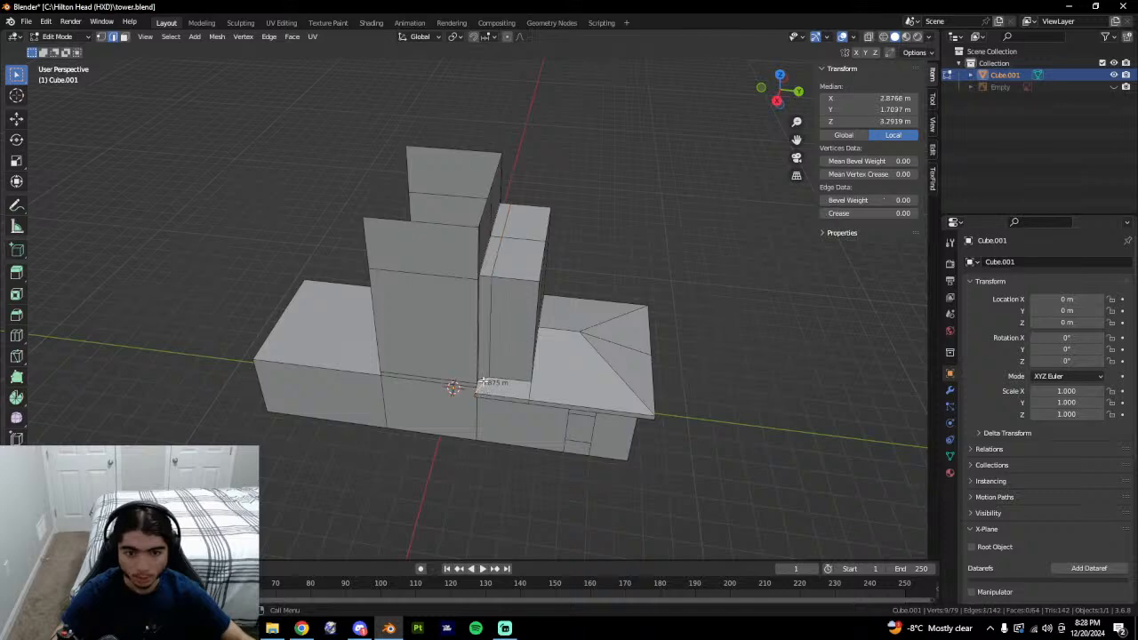
pyautogui.click(493, 351)
pyautogui.moveTo(536, 287); pyautogui.dragTo(491, 292, button='middle')
pyautogui.keyDown('shift'); pyautogui.click(492, 277); pyautogui.keyUp('shift')
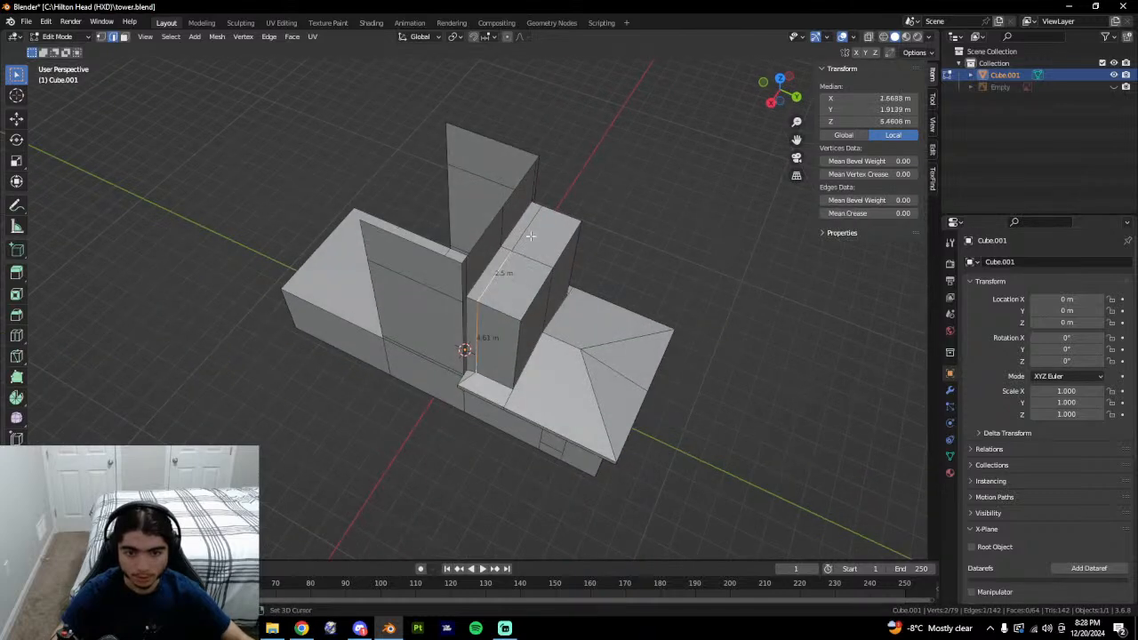
pyautogui.keyDown('shift'); pyautogui.click(528, 236); pyautogui.keyUp('shift')
pyautogui.moveTo(529, 233); pyautogui.dragTo(436, 227, button='middle')
pyautogui.keyDown('shift'); pyautogui.click(559, 344); pyautogui.keyUp('shift')
pyautogui.moveTo(619, 339); pyautogui.dragTo(580, 333, button='middle')
pyautogui.press('g')
pyautogui.press('g')
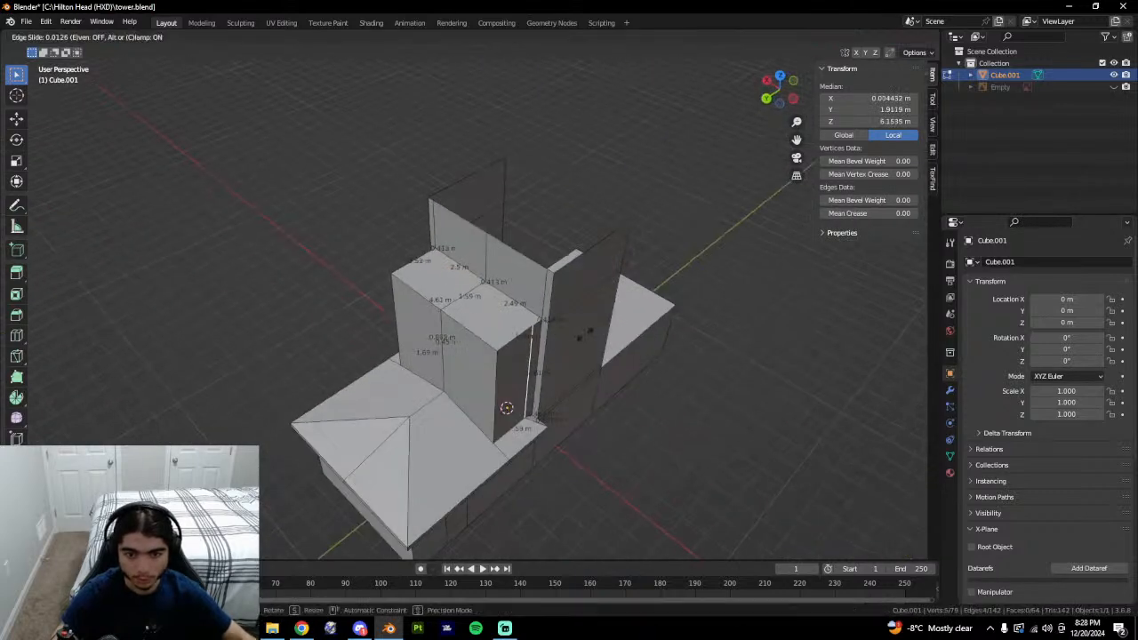
pyautogui.click(563, 424)
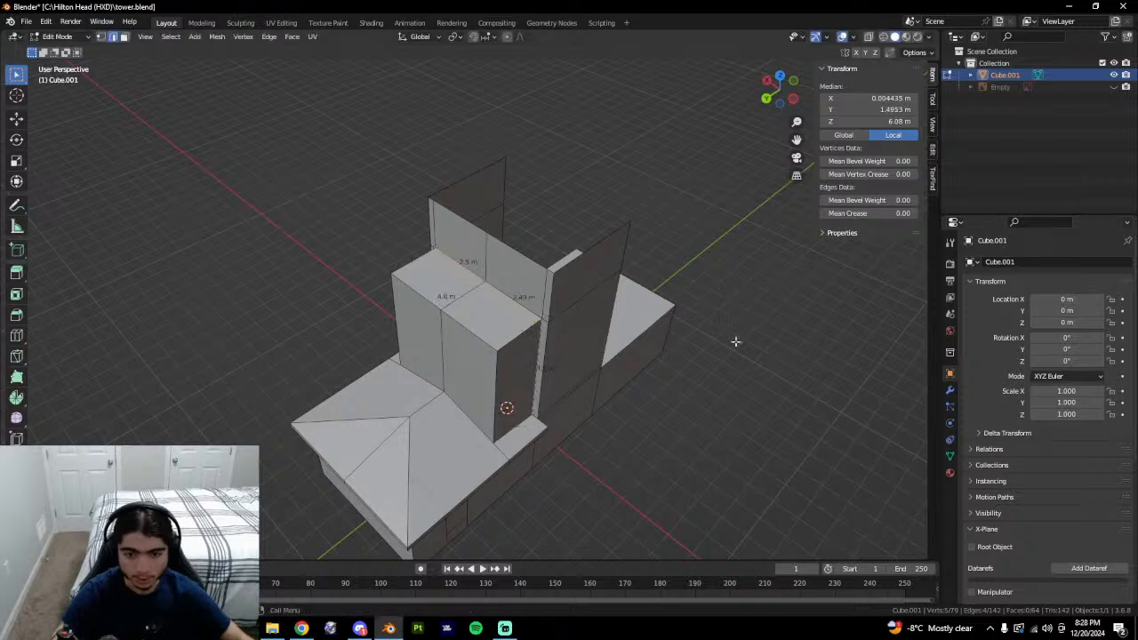
# Merge overlapping vertices by distance, then undo back to the three-edge selection.
pyautogui.press('a')
pyautogui.press(',')
pyautogui.press('Escape')
pyautogui.press('m')
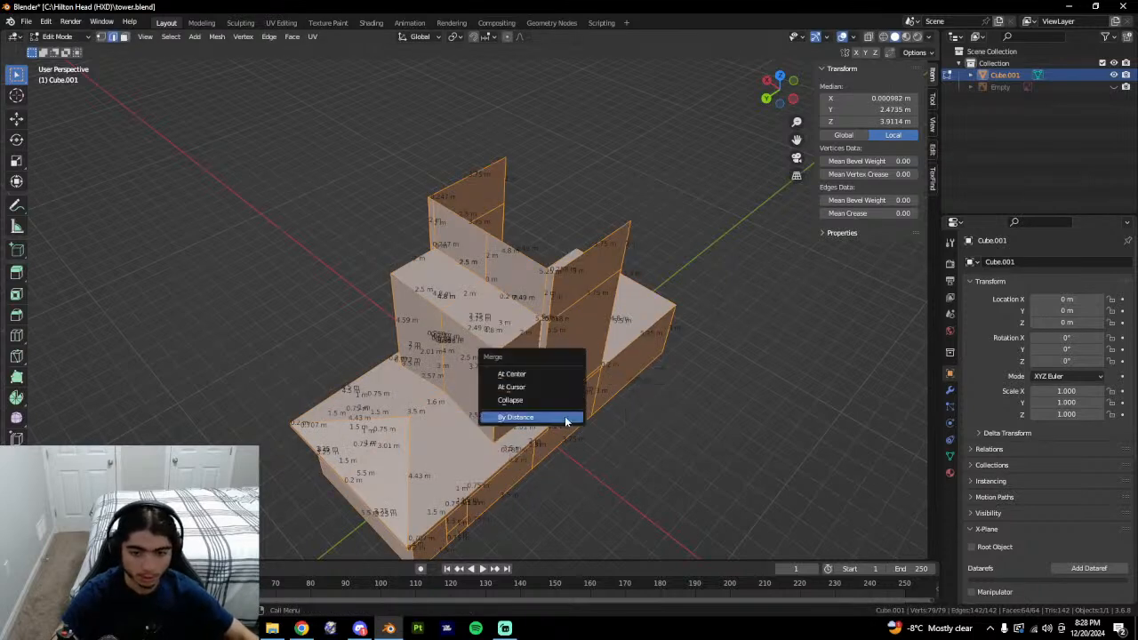
pyautogui.click(565, 418)
pyautogui.moveTo(606, 407); pyautogui.dragTo(750, 388, button='middle')
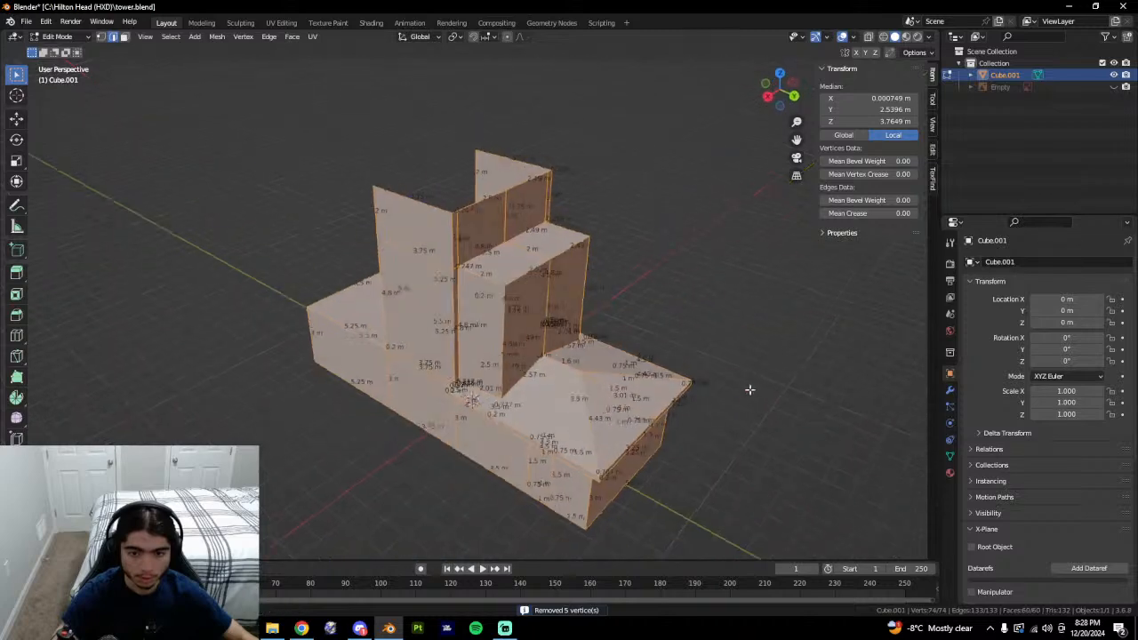
pyautogui.press('z')
pyautogui.click(646, 390)
pyautogui.hotkey('alt', 'a')
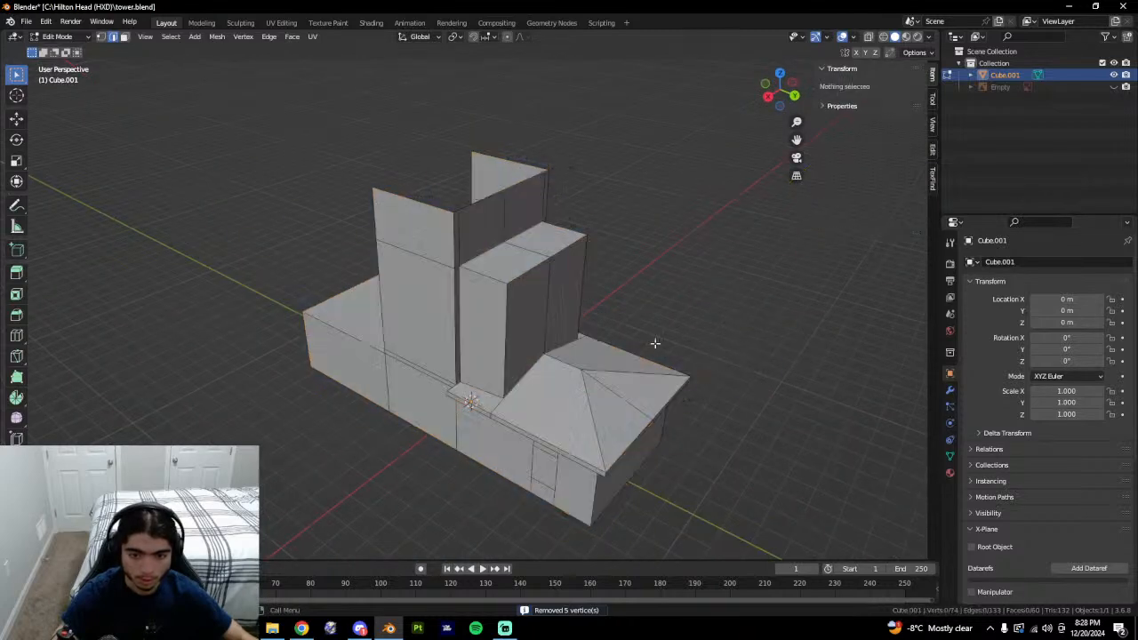
pyautogui.moveTo(655, 340); pyautogui.dragTo(608, 331, button='middle')
pyautogui.press('Tab')
pyautogui.press('Tab')
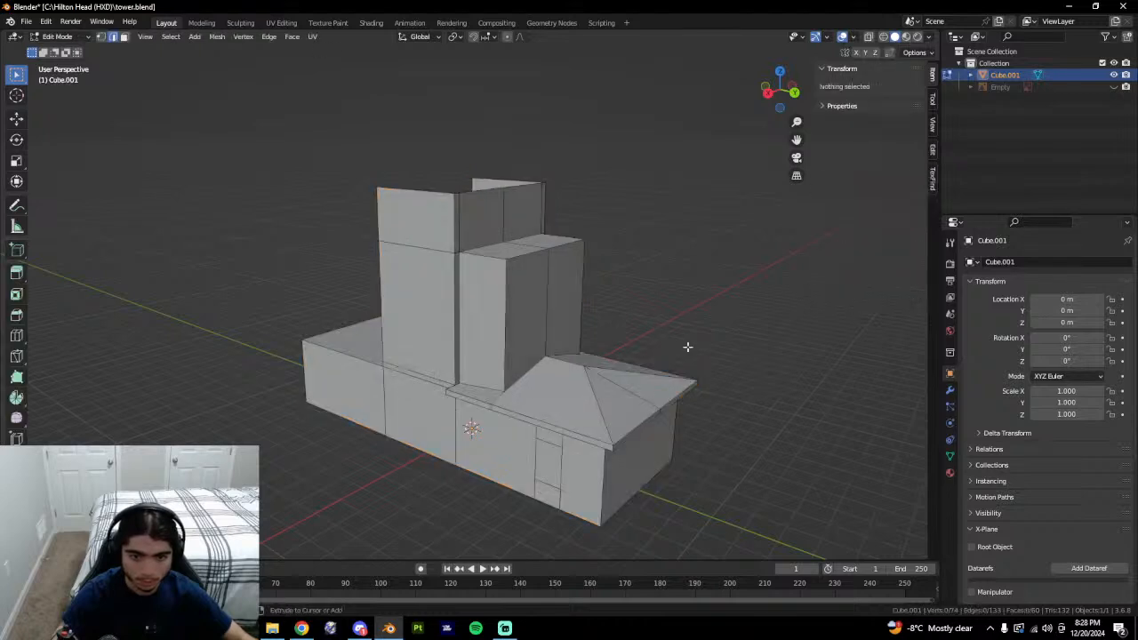
pyautogui.press('a')
pyautogui.hotkey('ctrl', 'z')
pyautogui.hotkey('ctrl', 'z')
pyautogui.hotkey('ctrl', 'z')
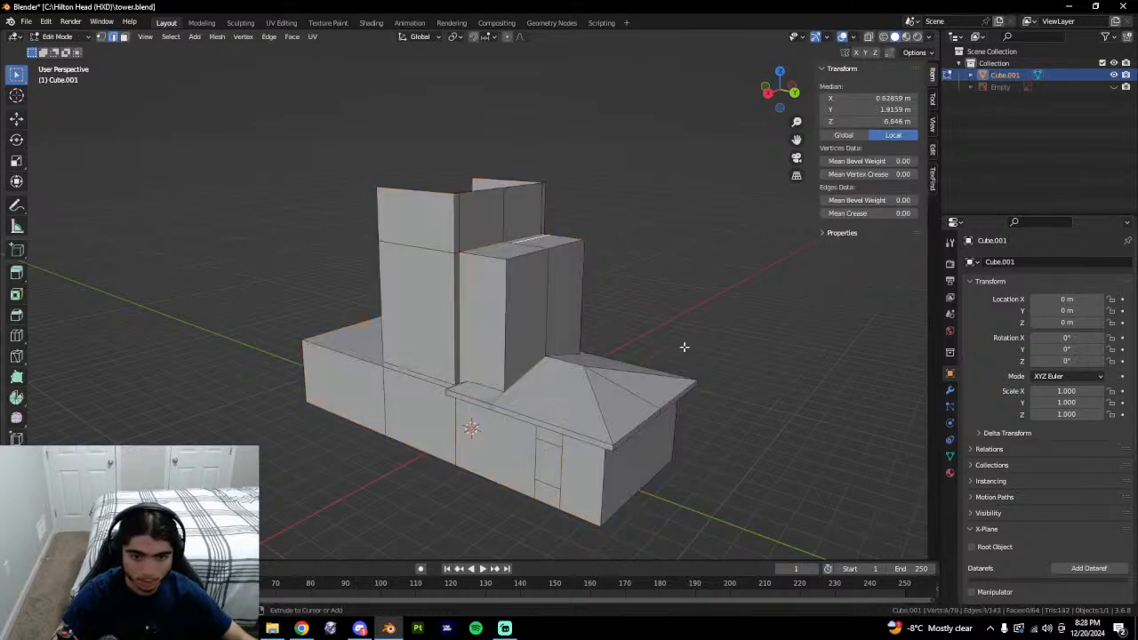
# Try sliding the tower's lower corner vertex, then undo the slide.
pyautogui.moveTo(602, 348); pyautogui.dragTo(619, 363, button='middle')
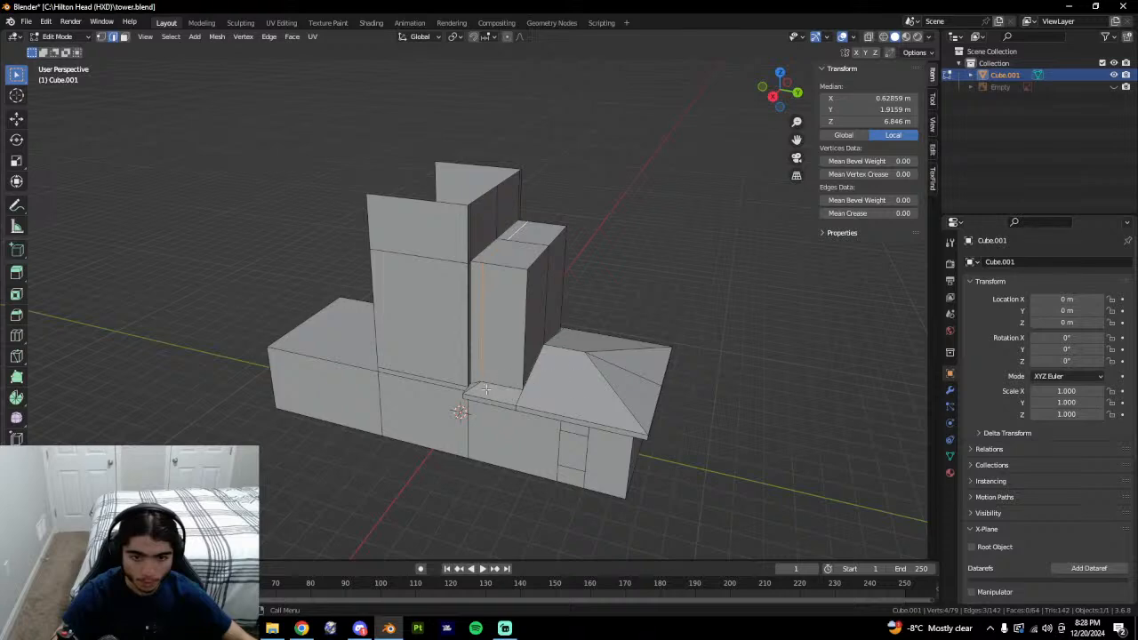
pyautogui.scroll(5, 486, 389)
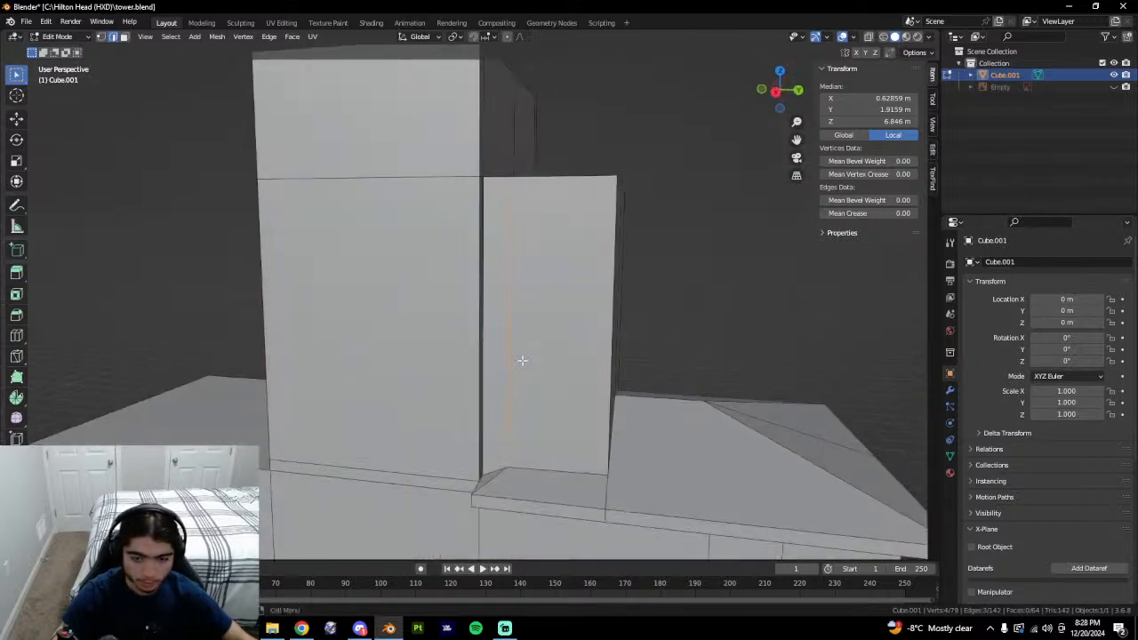
pyautogui.moveTo(522, 361); pyautogui.dragTo(576, 365, button='middle')
pyautogui.press('1')
pyautogui.click(543, 462)
pyautogui.moveTo(543, 462); pyautogui.dragTo(521, 470, button='middle')
pyautogui.press('g')
pyautogui.press('g')
pyautogui.click(488, 448)
pyautogui.hotkey('ctrl', 'z')
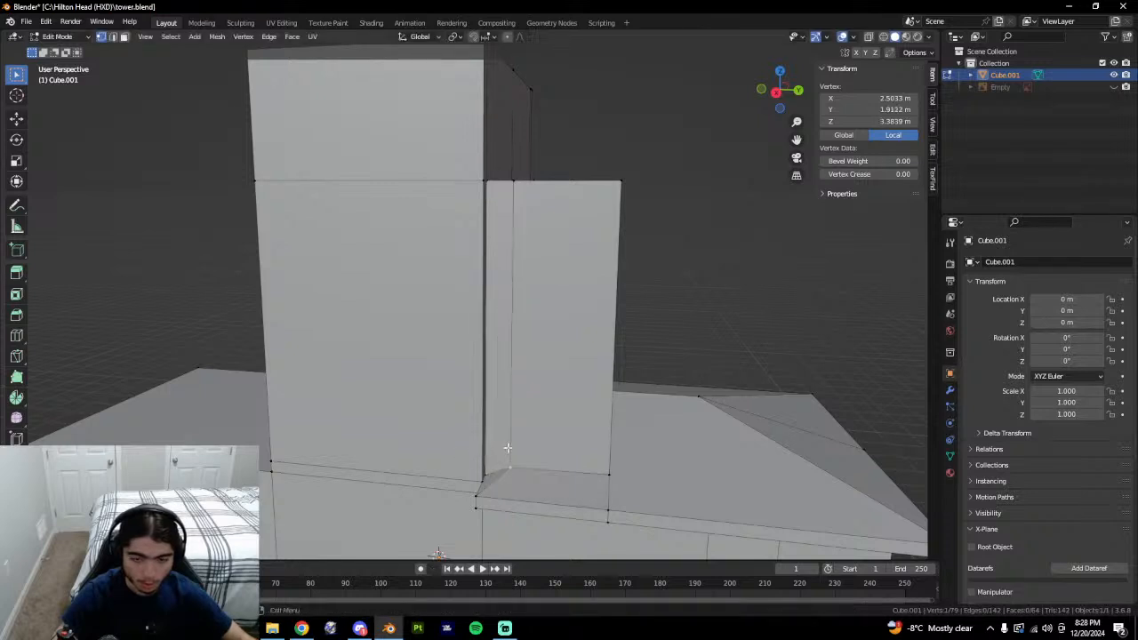
pyautogui.moveTo(555, 464)
pyautogui.mouseDown(button='middle')
pyautogui.moveTo(488, 469)
pyautogui.moveTo(505, 460)
pyautogui.moveTo(470, 417)
pyautogui.moveTo(569, 454)
pyautogui.mouseUp(button='middle')
pyautogui.hotkey('alt', 'Tab')
pyautogui.hotkey('alt', 'Tab')
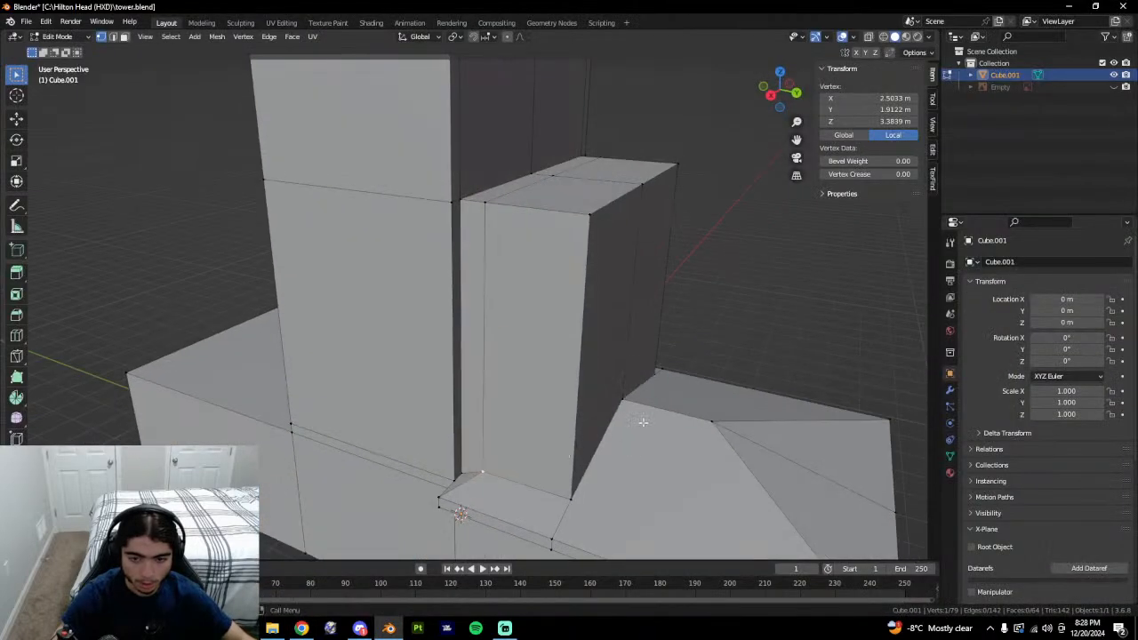
# Check hidden geometry in X-ray, then dissolve the edge at the block junction.
pyautogui.hotkey('alt', 'z')
pyautogui.moveTo(643, 421)
pyautogui.mouseDown(button='middle')
pyautogui.moveTo(569, 471)
pyautogui.moveTo(557, 460)
pyautogui.moveTo(593, 450)
pyautogui.mouseUp(button='middle')
pyautogui.hotkey('alt', 'z')
pyautogui.press('2')
pyautogui.click(488, 443)
pyautogui.rightClick(492, 437)
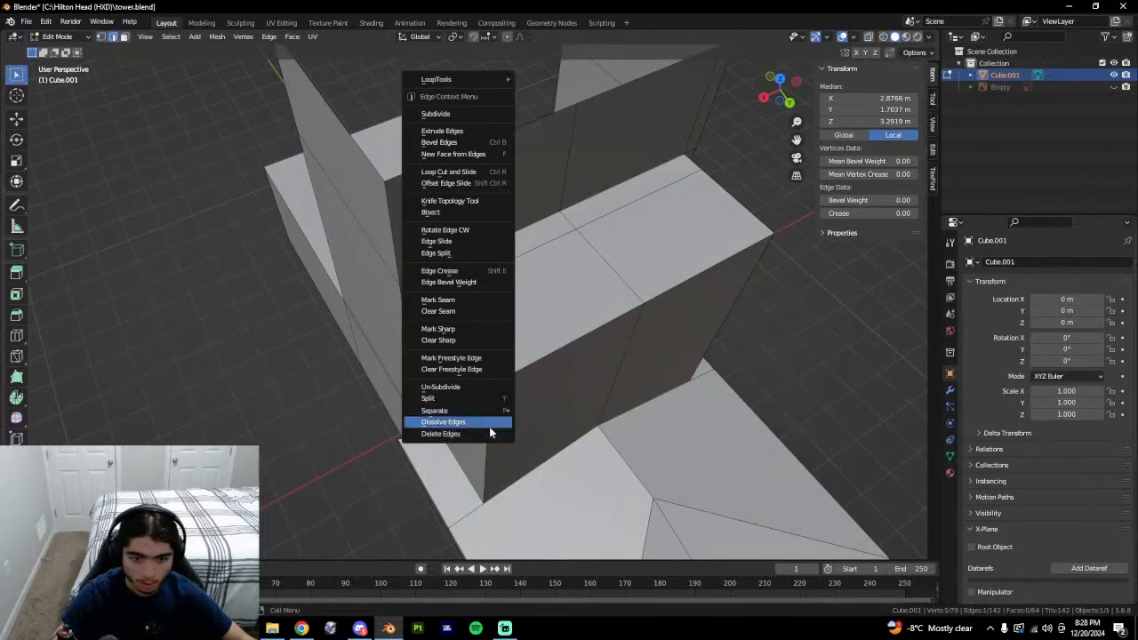
pyautogui.click(490, 428)
pyautogui.moveTo(490, 428); pyautogui.dragTo(534, 477, button='middle')
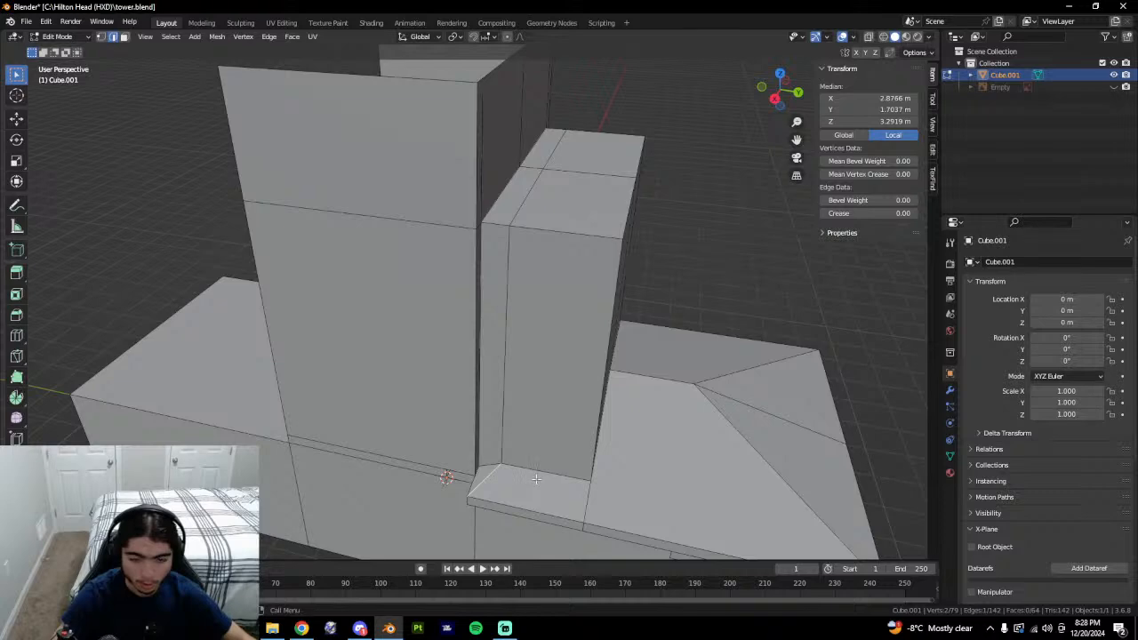
# Inspect the small ledge face and triangular corner face in wireframe shading.
pyautogui.press('3')
pyautogui.click(527, 479)
pyautogui.moveTo(526, 479); pyautogui.dragTo(572, 474, button='middle')
pyautogui.moveTo(820, 451)
pyautogui.mouseDown(button='middle')
pyautogui.moveTo(505, 446)
pyautogui.moveTo(587, 401)
pyautogui.moveTo(610, 403)
pyautogui.moveTo(608, 355)
pyautogui.mouseUp(button='middle')
pyautogui.hotkey('shift', 'z')
pyautogui.hotkey('shift', 'z')
pyautogui.hotkey('shift', 'z')
pyautogui.hotkey('shift', 'z')
pyautogui.press('1')
pyautogui.moveTo(521, 480)
pyautogui.mouseDown(button='middle')
pyautogui.moveTo(440, 471)
pyautogui.moveTo(535, 493)
pyautogui.mouseUp(button='middle')
pyautogui.press('3')
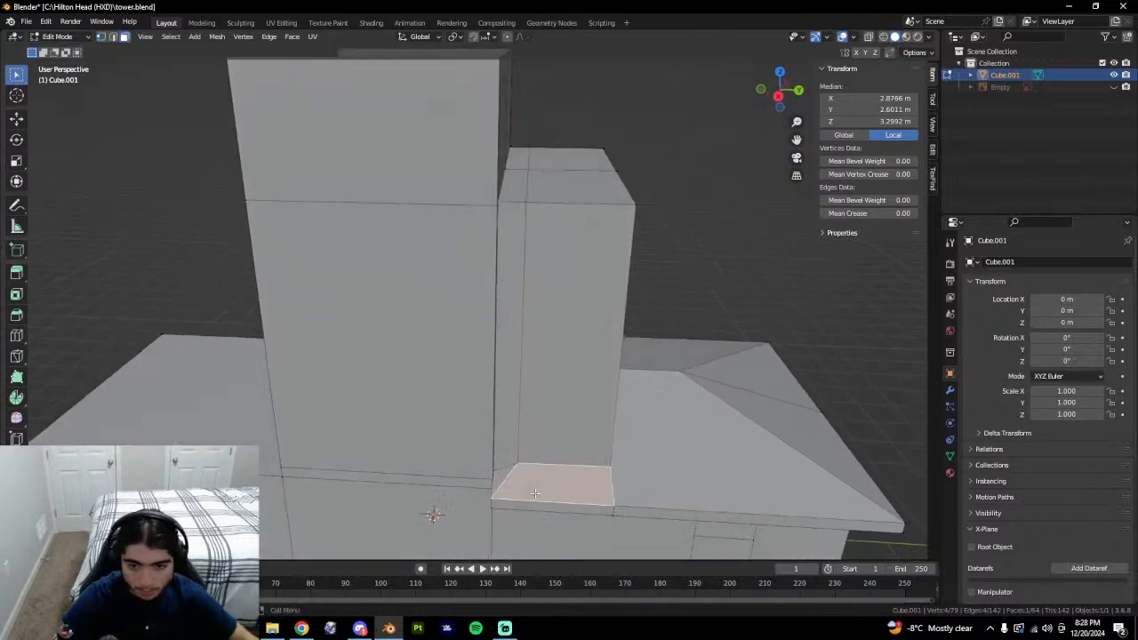
pyautogui.click(496, 480)
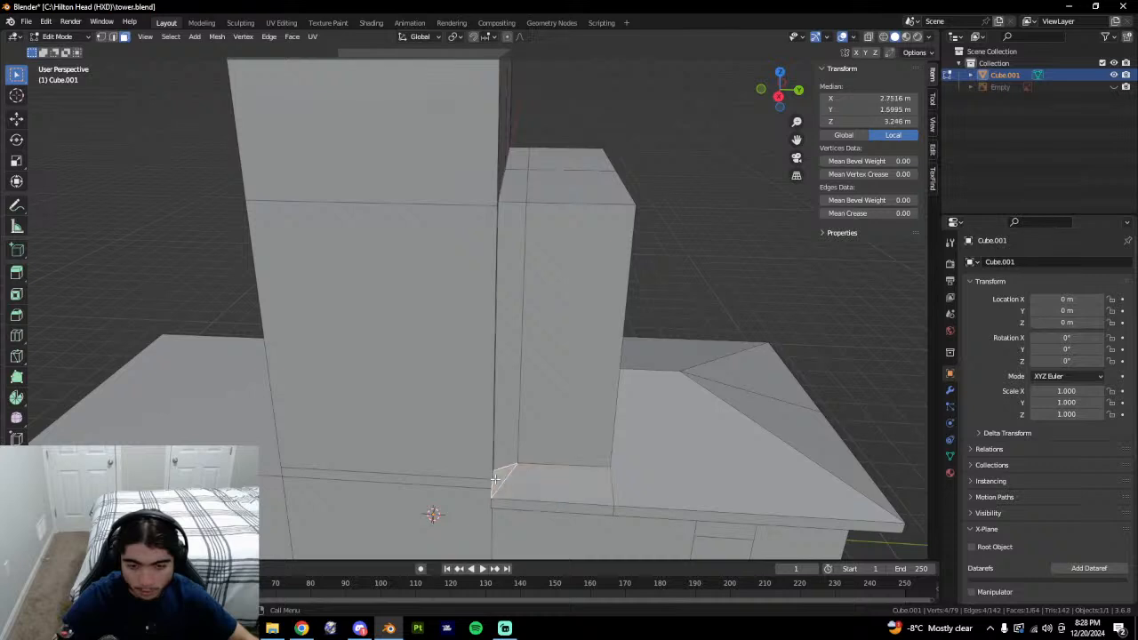
# Try raising the single corner vertex vertically, then undo it.
pyautogui.press('1')
pyautogui.moveTo(543, 463); pyautogui.dragTo(497, 461, button='middle')
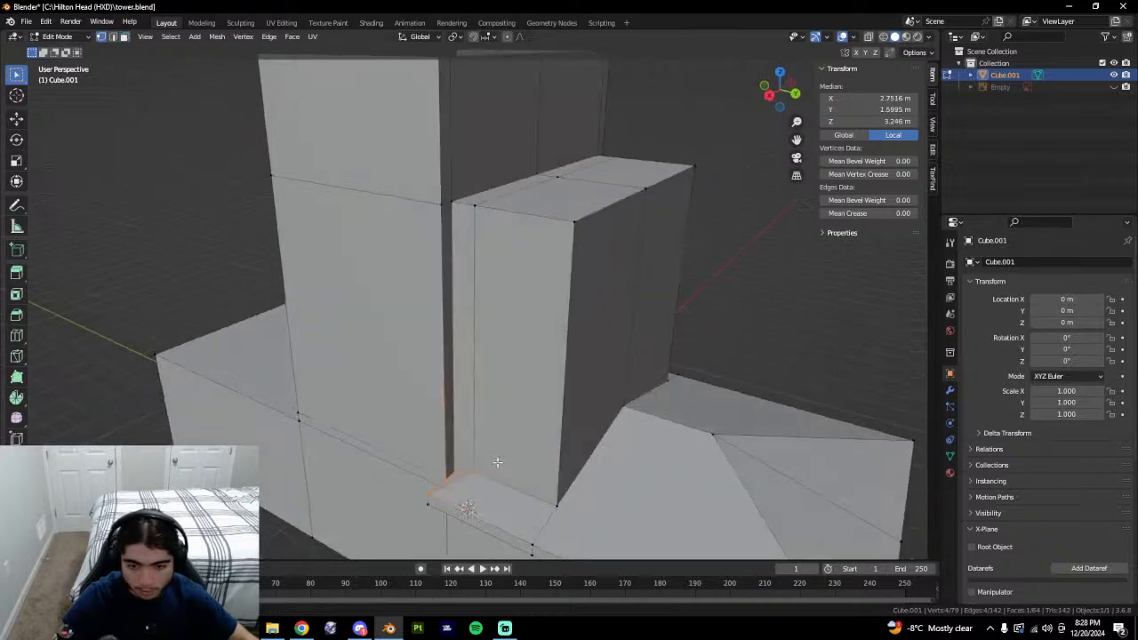
pyautogui.click(456, 472)
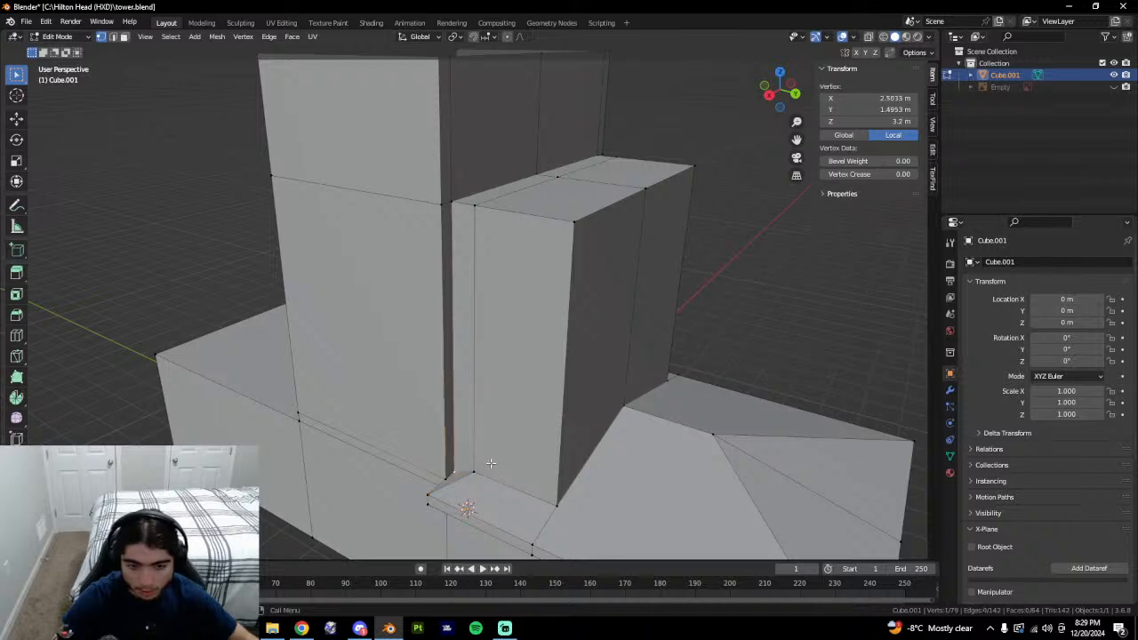
pyautogui.press('g')
pyautogui.press('z')
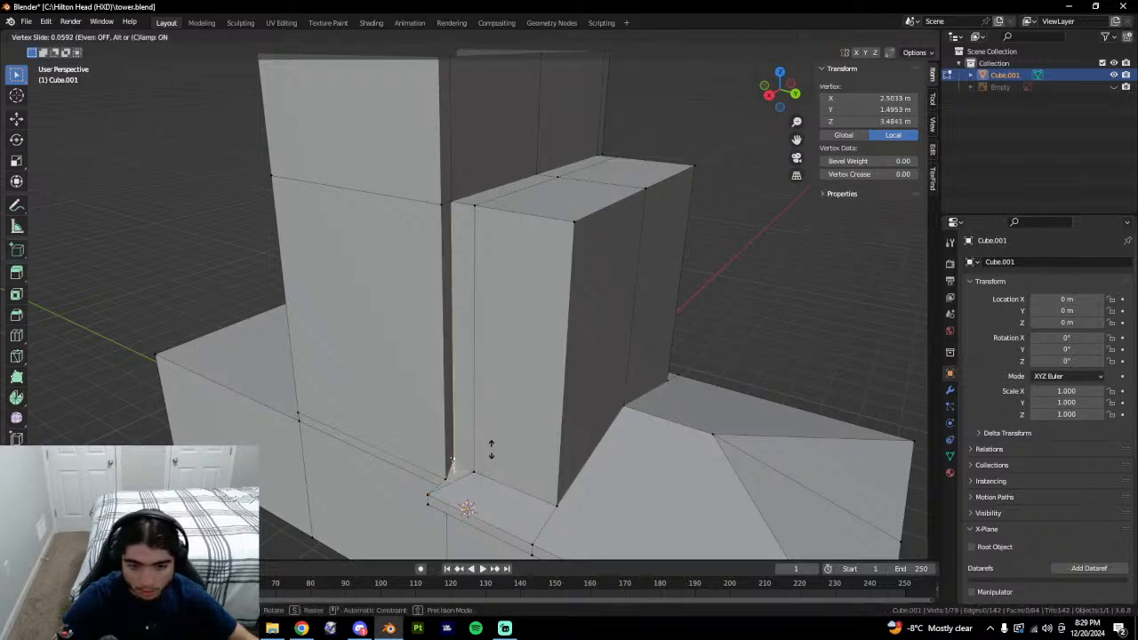
pyautogui.click(461, 454)
pyautogui.moveTo(461, 454); pyautogui.dragTo(570, 426, button='middle')
pyautogui.hotkey('ctrl', 'z')
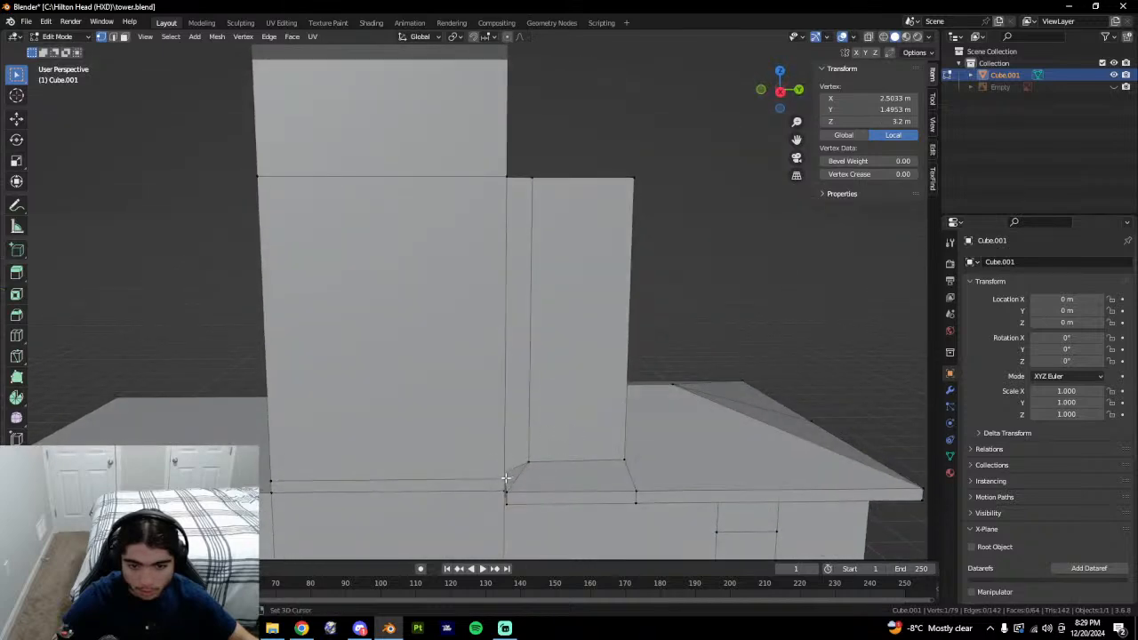
# Try matching the tall block's lower corner vertex height to its neighbour, then undo.
pyautogui.moveTo(553, 475); pyautogui.dragTo(512, 473, button='middle')
pyautogui.click(507, 470)
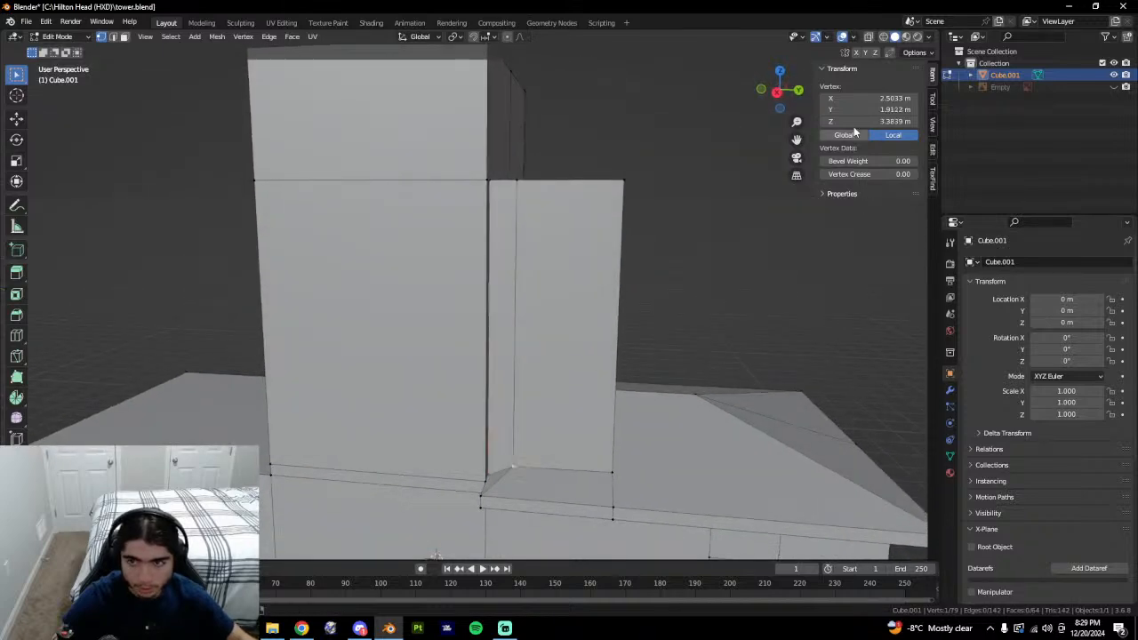
pyautogui.moveTo(579, 376); pyautogui.dragTo(542, 392, button='middle')
pyautogui.click(465, 484)
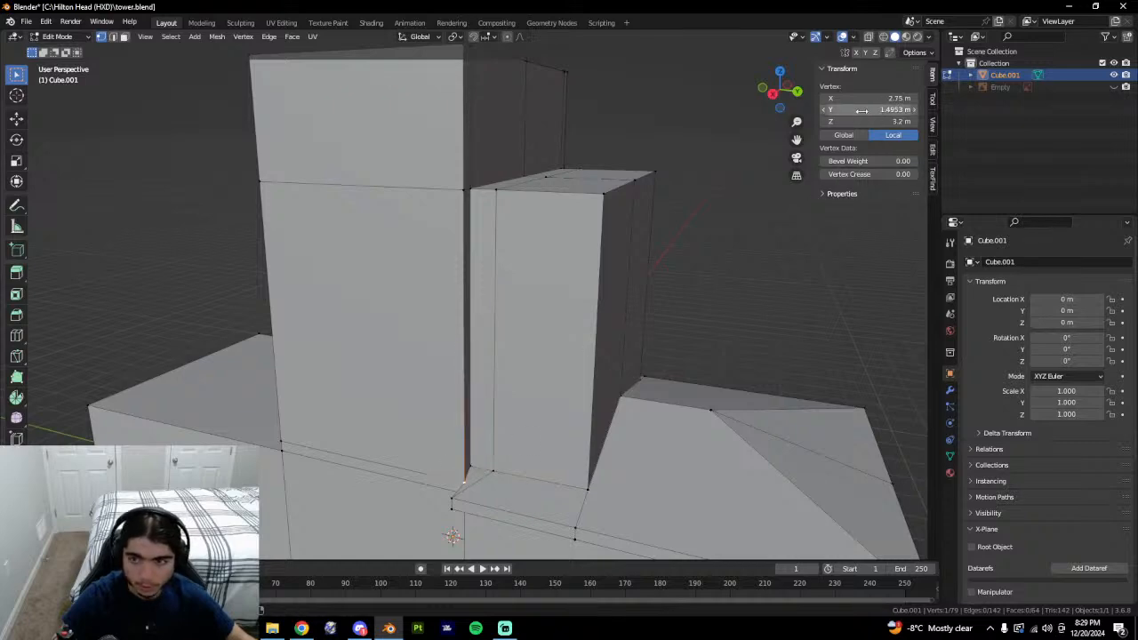
pyautogui.write('3.3839')
pyautogui.moveTo(540, 376); pyautogui.dragTo(625, 341, button='middle')
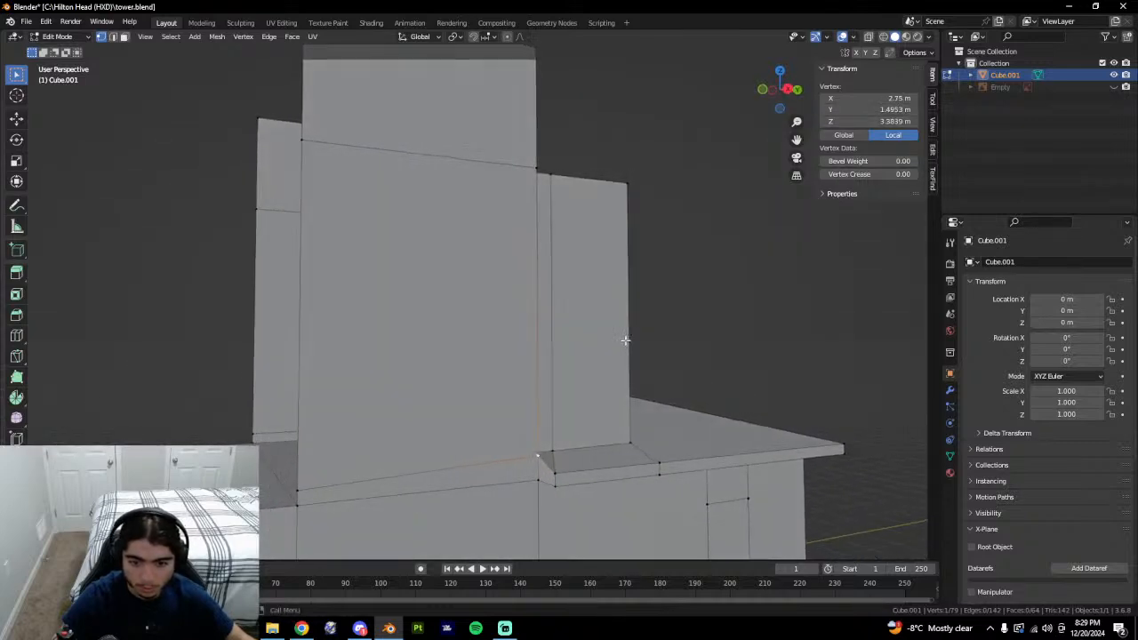
pyautogui.hotkey('ctrl', 'z')
# Select the small corner face in face mode and bring up its editing options.
pyautogui.moveTo(558, 468); pyautogui.dragTo(518, 476, button='middle')
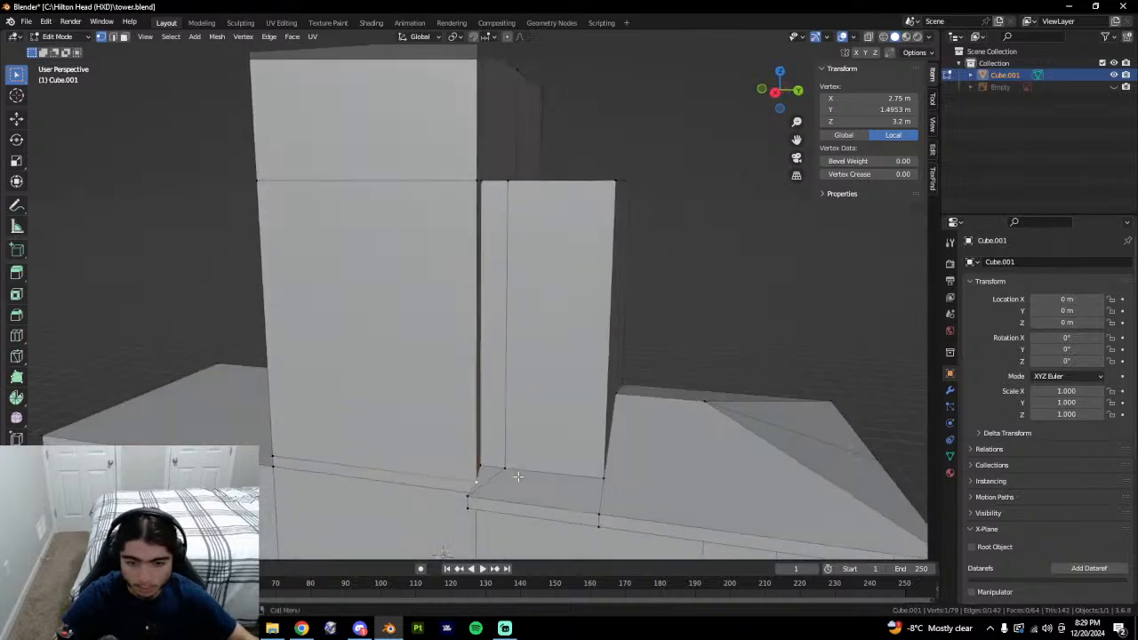
pyautogui.press('3')
pyautogui.click(488, 474)
pyautogui.rightClick(526, 471)
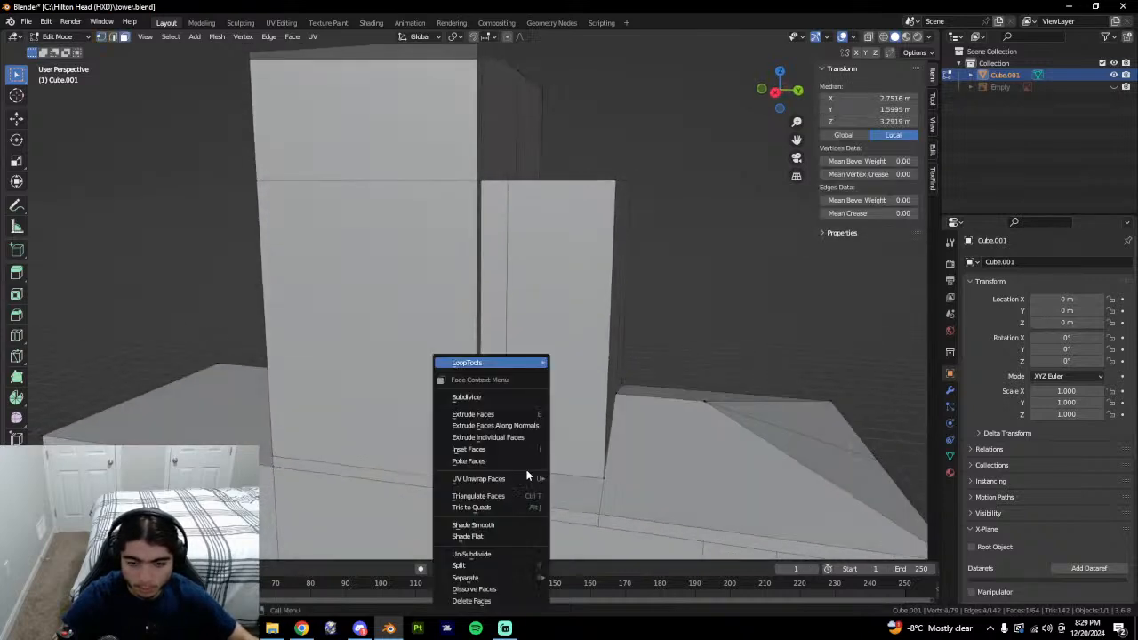
# Delete the small corner face, then undo to restore it.
pyautogui.click(485, 603)
pyautogui.moveTo(508, 518); pyautogui.dragTo(487, 510, button='middle')
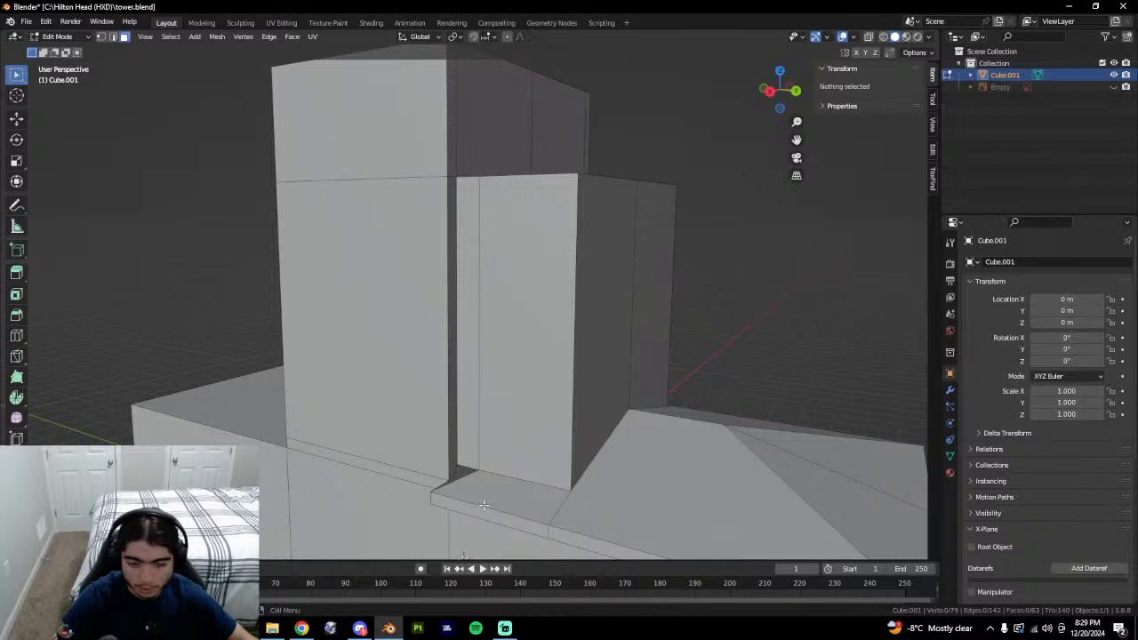
pyautogui.hotkey('ctrl', 'z')
pyautogui.hotkey('ctrl', 'z')
pyautogui.hotkey('ctrl', 'z')
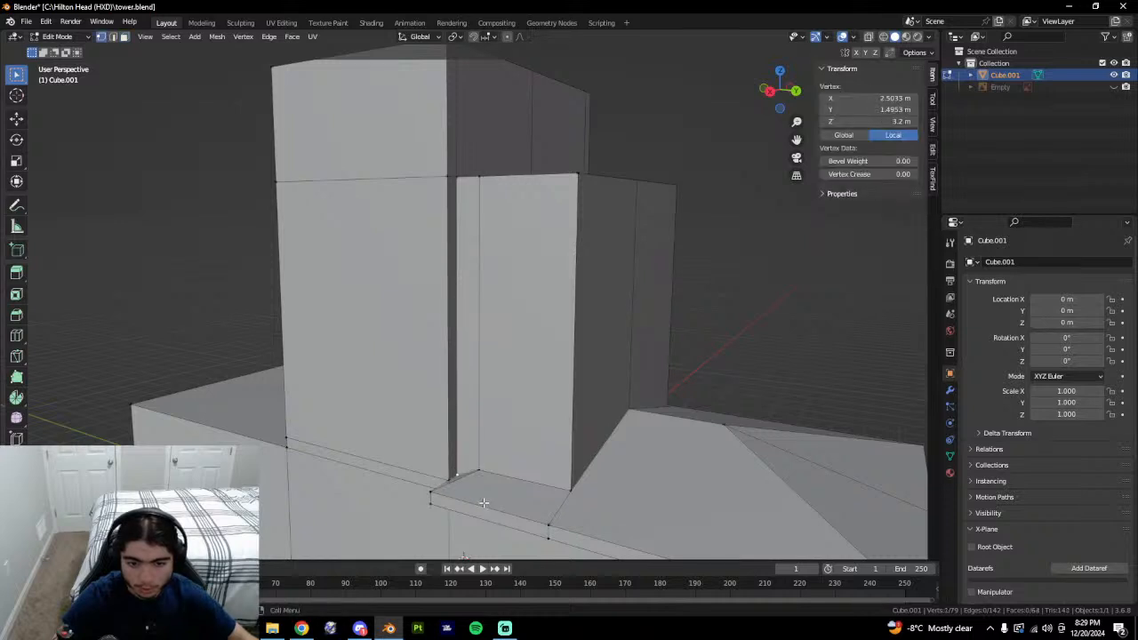
pyautogui.press('3')
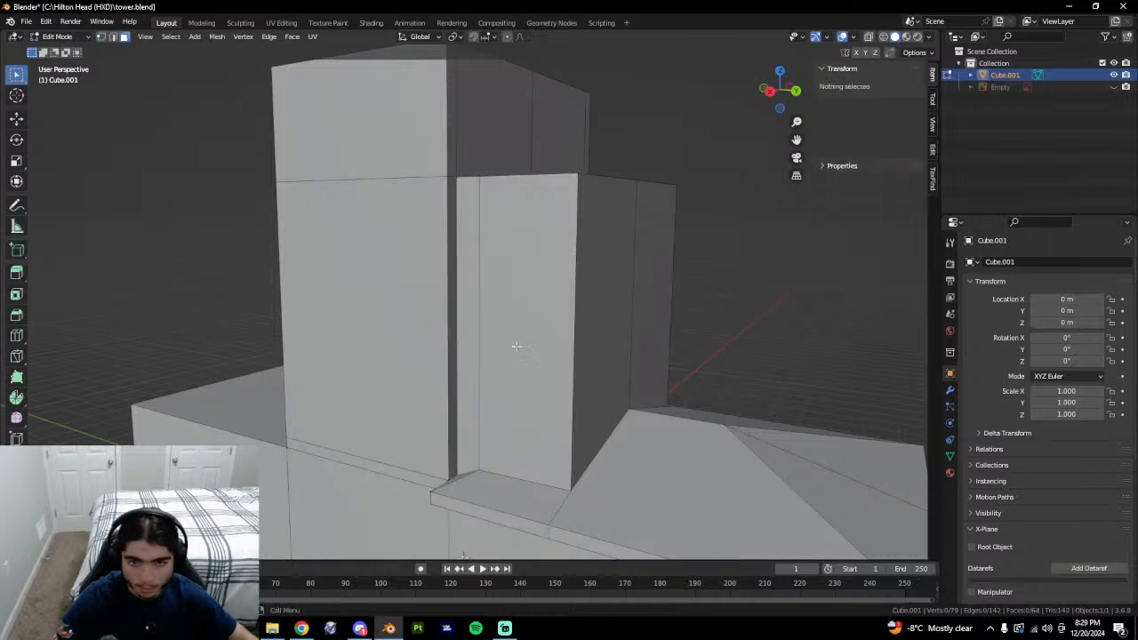
# Select the narrow block's side strip, tall front face and left top strip.
pyautogui.moveTo(550, 343); pyautogui.dragTo(531, 359, button='middle')
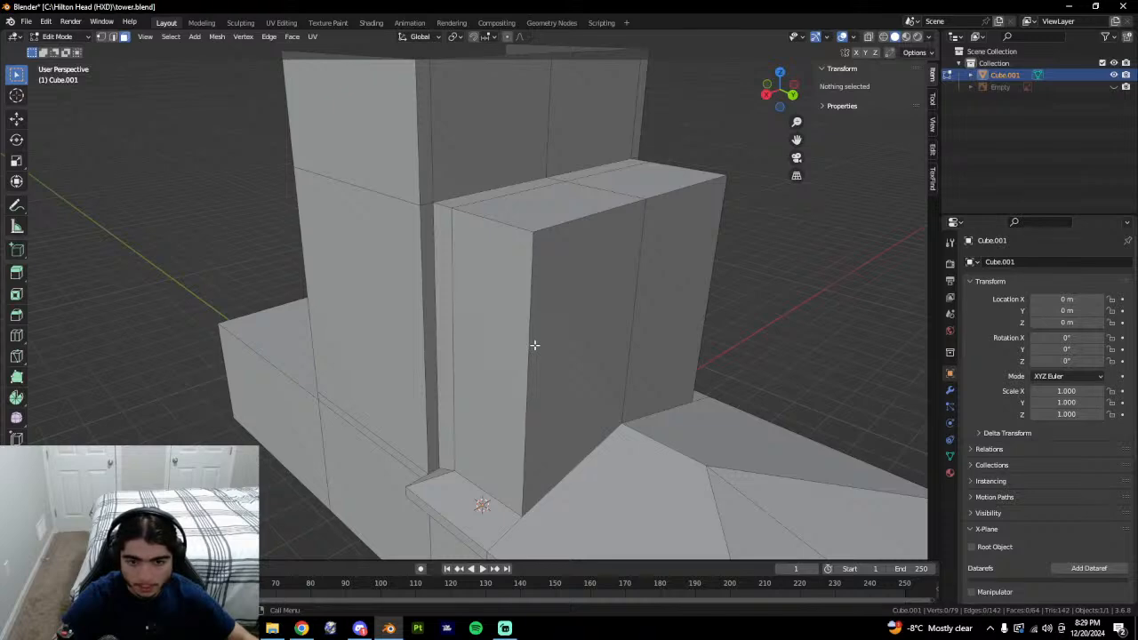
pyautogui.click(445, 266)
pyautogui.keyDown('shift'); pyautogui.click(475, 217); pyautogui.keyUp('shift')
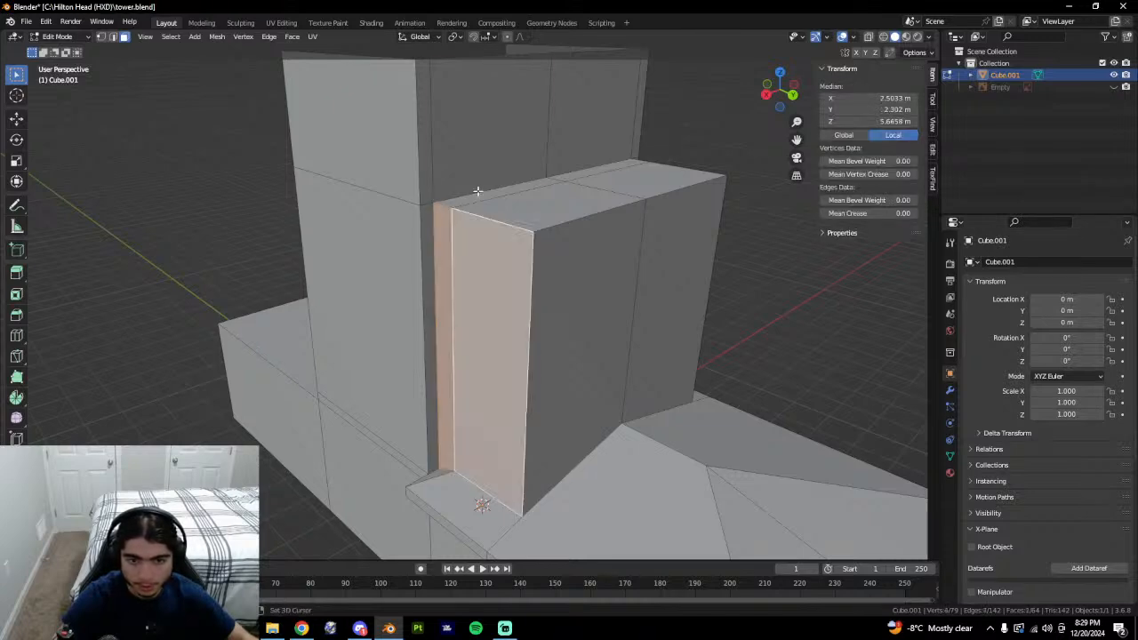
pyautogui.keyDown('shift'); pyautogui.click(487, 188); pyautogui.keyUp('shift')
pyautogui.hotkey('ctrl', 'z')
pyautogui.keyDown('shift'); pyautogui.click(500, 194); pyautogui.keyUp('shift')
pyautogui.keyDown('shift'); pyautogui.click(550, 210); pyautogui.keyUp('shift')
pyautogui.moveTo(562, 301); pyautogui.dragTo(498, 332, button='middle')
# Add the remaining top, front and side faces and delete all selected block faces.
pyautogui.keyDown('shift'); pyautogui.click(498, 333); pyautogui.keyUp('shift')
pyautogui.keyDown('shift'); pyautogui.click(634, 237); pyautogui.keyUp('shift')
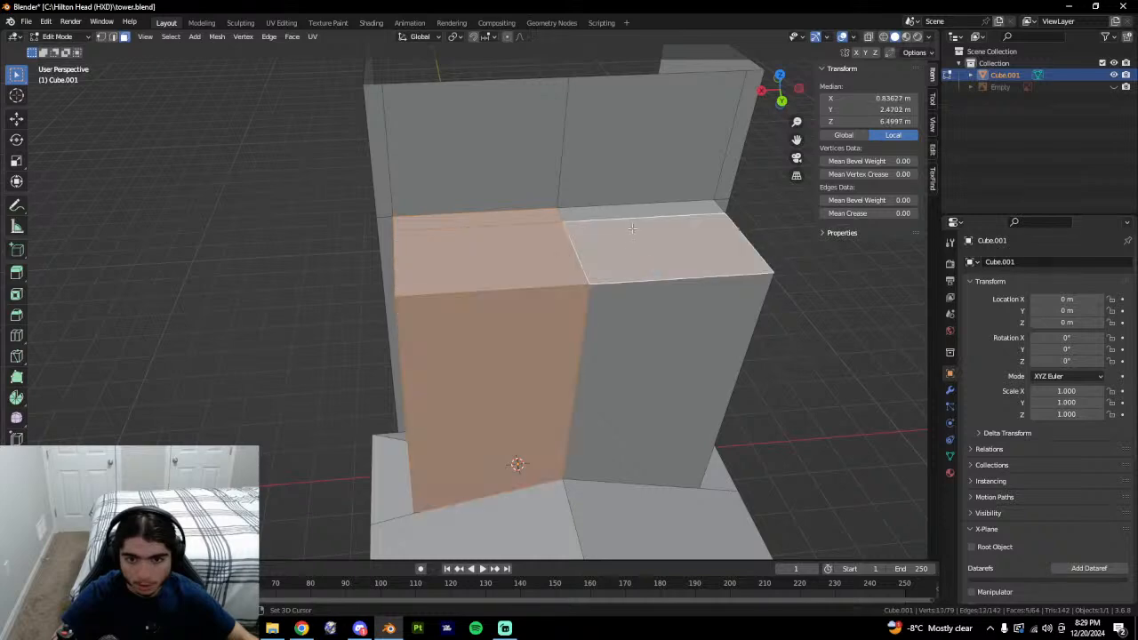
pyautogui.keyDown('shift'); pyautogui.click(628, 214); pyautogui.keyUp('shift')
pyautogui.keyDown('shift'); pyautogui.click(665, 340); pyautogui.keyUp('shift')
pyautogui.moveTo(724, 355); pyautogui.dragTo(630, 342, button='middle')
pyautogui.keyDown('shift'); pyautogui.click(445, 341); pyautogui.keyUp('shift')
pyautogui.keyDown('shift'); pyautogui.click(469, 330); pyautogui.keyUp('shift')
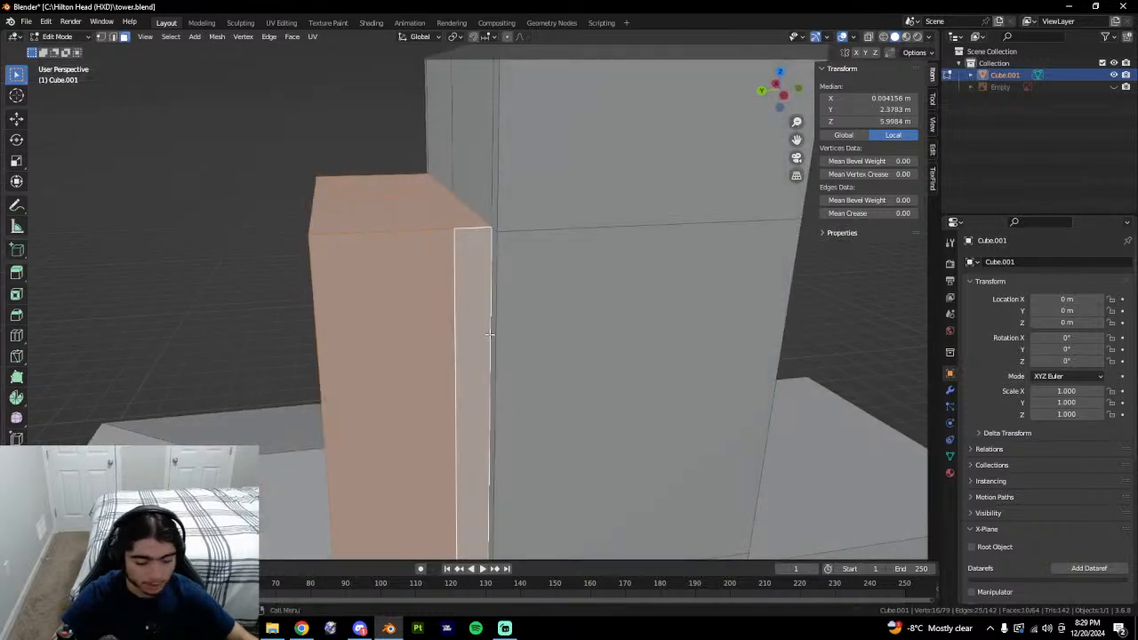
pyautogui.moveTo(495, 336); pyautogui.dragTo(500, 362, button='middle')
pyautogui.rightClick(499, 361)
pyautogui.click(579, 356)
# Delete a leftover face at the roof junction.
pyautogui.moveTo(579, 355); pyautogui.dragTo(650, 438, button='middle')
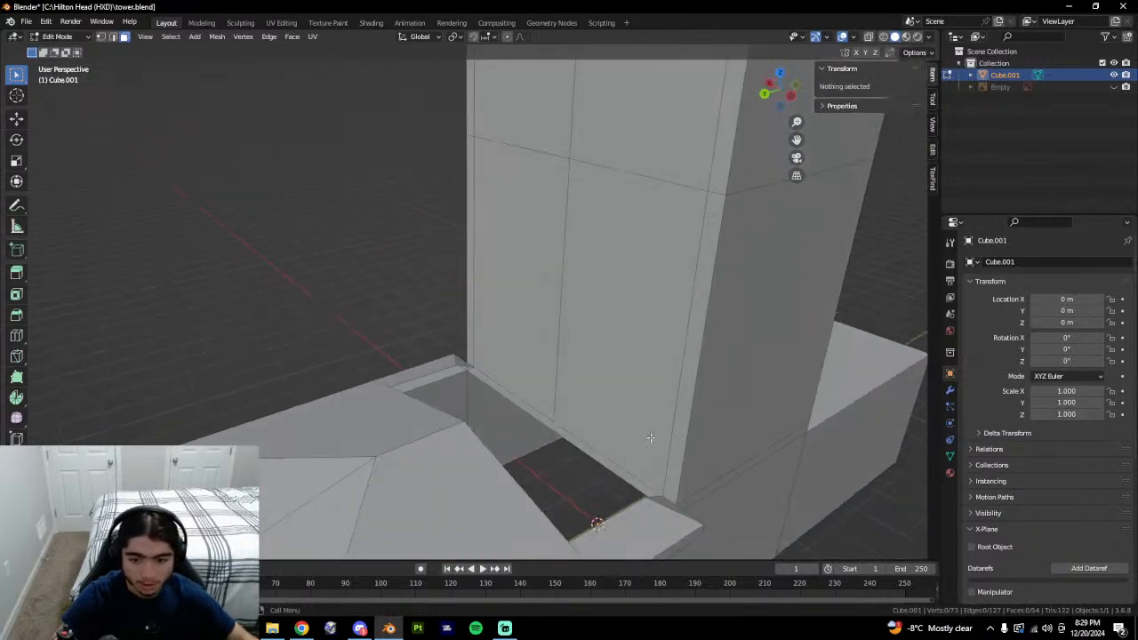
pyautogui.moveTo(684, 493); pyautogui.dragTo(485, 360, button='middle')
pyautogui.click(614, 535)
pyautogui.rightClick(524, 354)
pyautogui.click(524, 350)
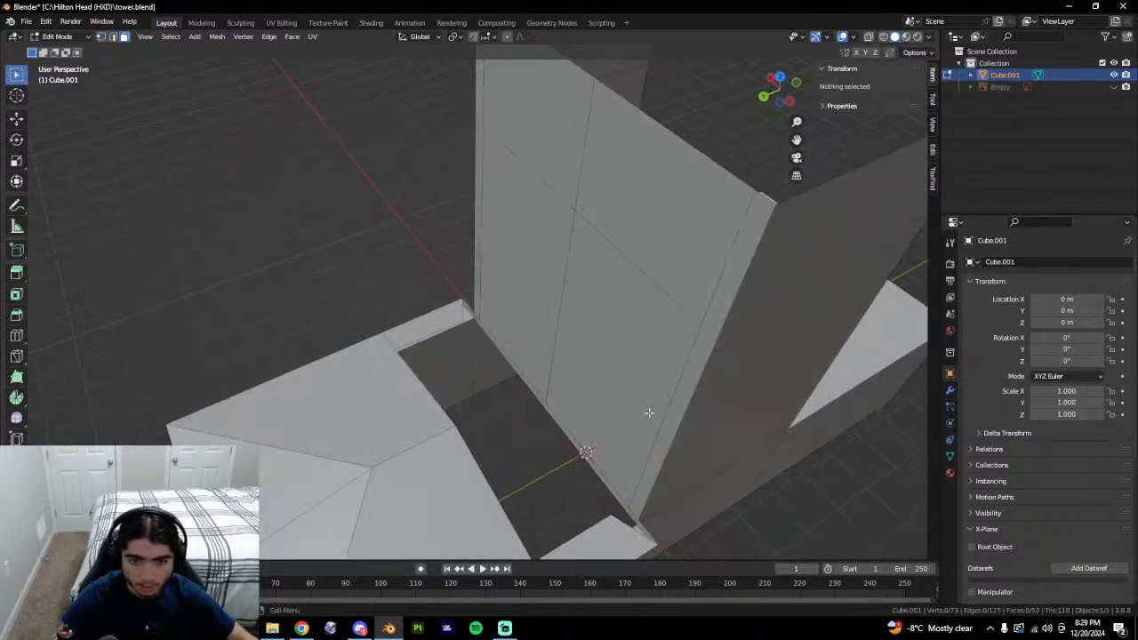
# Delete the two remaining ledge faces, leaving an open gap beside the tower.
pyautogui.moveTo(649, 412); pyautogui.dragTo(633, 456, button='middle')
pyautogui.click(469, 475)
pyautogui.keyDown('shift'); pyautogui.click(384, 454); pyautogui.keyUp('shift')
pyautogui.moveTo(384, 454); pyautogui.dragTo(610, 376, button='middle')
pyautogui.rightClick(585, 409)
pyautogui.click(588, 413)
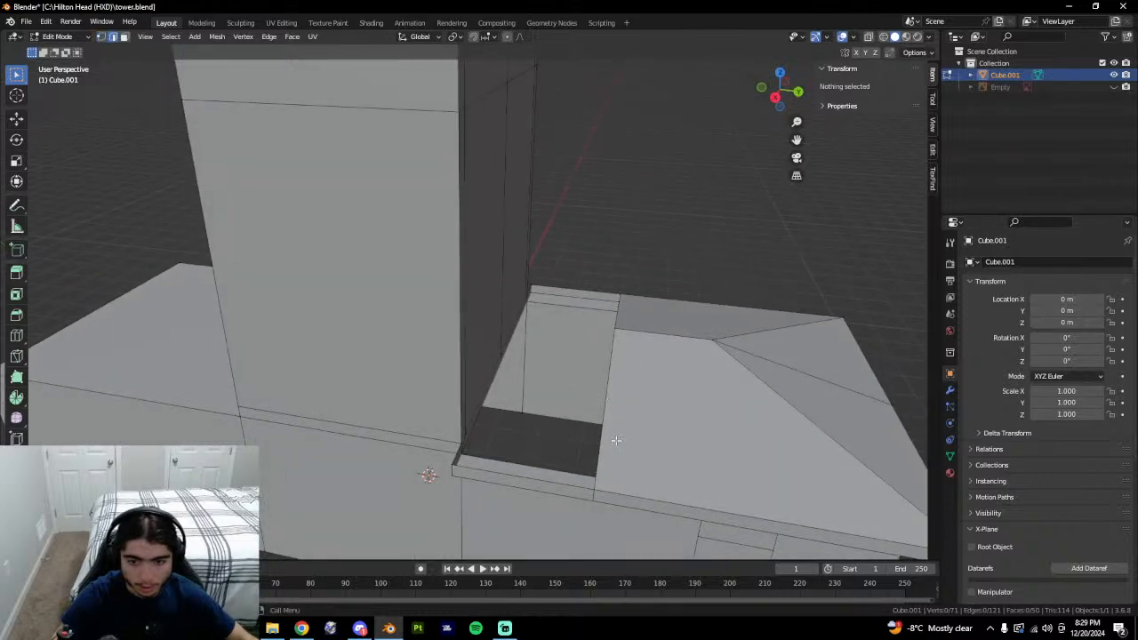
pyautogui.moveTo(616, 440); pyautogui.dragTo(453, 311, button='middle')
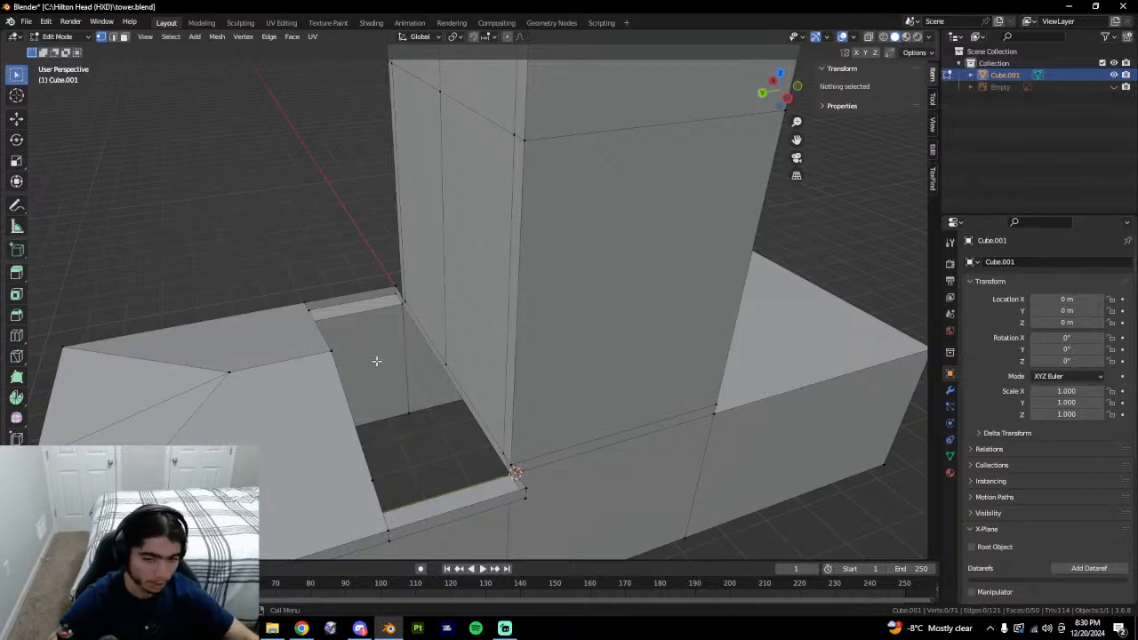
# Inspect the wall-base strip and outer rim faces, then clear the face selection.
pyautogui.moveTo(381, 361); pyautogui.dragTo(372, 421, button='middle')
pyautogui.click(323, 429)
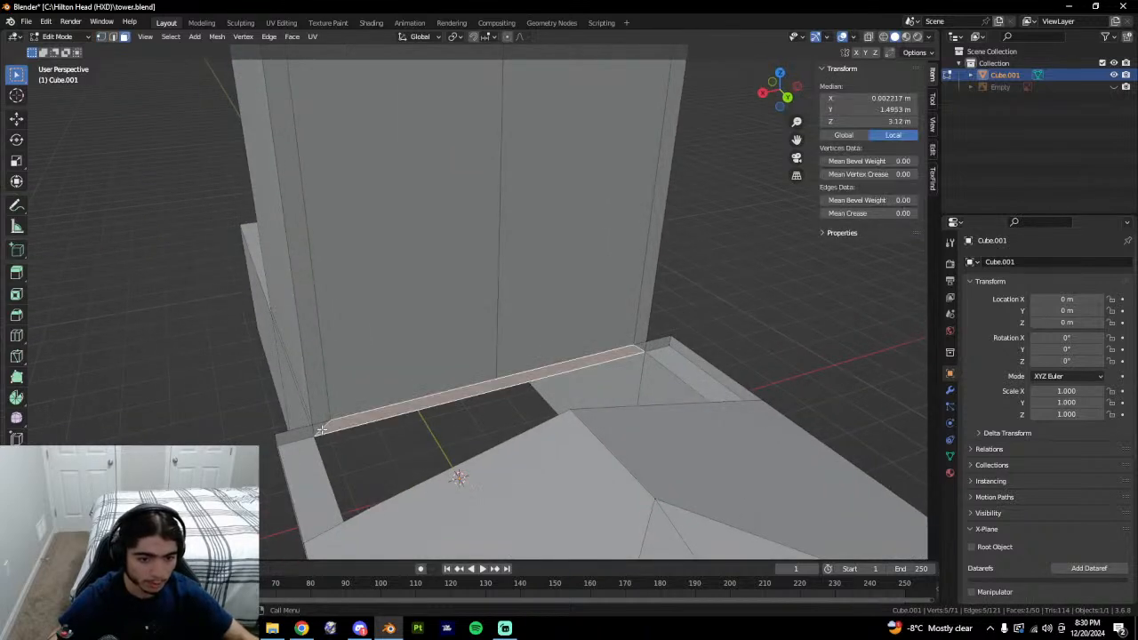
pyautogui.click(791, 336)
pyautogui.click(686, 355)
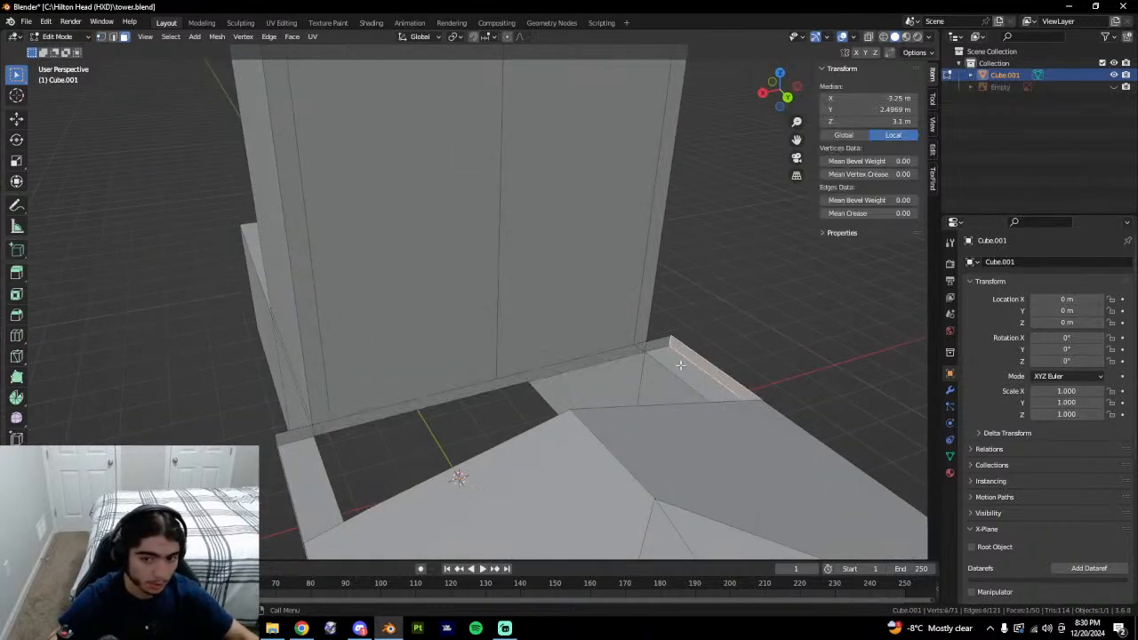
pyautogui.click(680, 362)
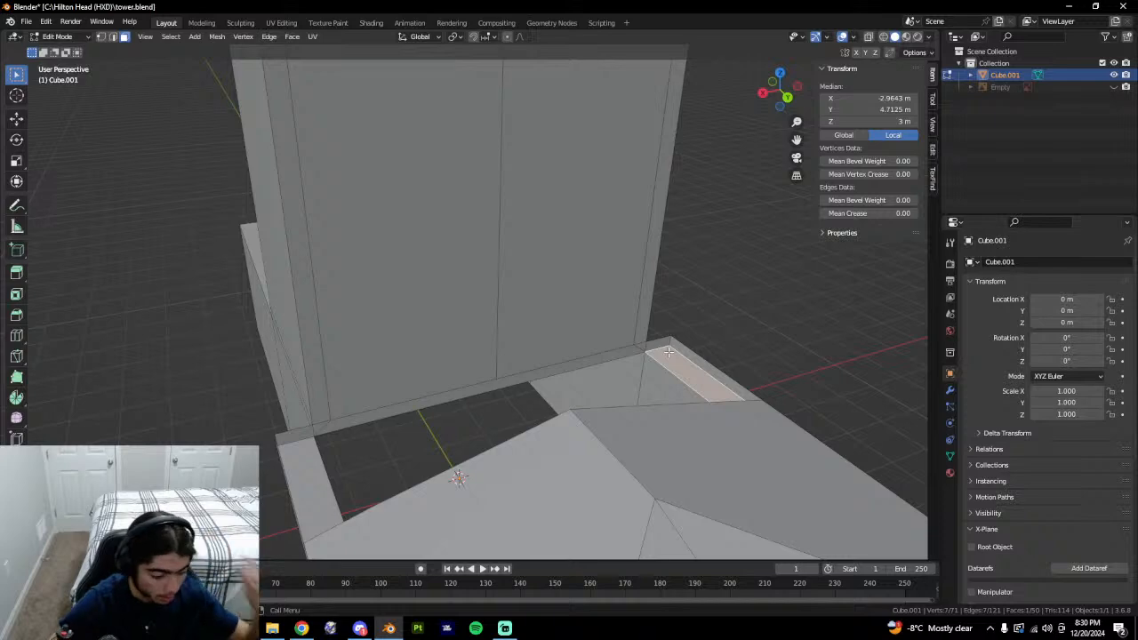
pyautogui.moveTo(667, 354); pyautogui.dragTo(650, 362, button='middle')
pyautogui.keyDown('shift'); pyautogui.click(311, 472); pyautogui.keyUp('shift')
pyautogui.moveTo(310, 472); pyautogui.dragTo(441, 463, button='middle')
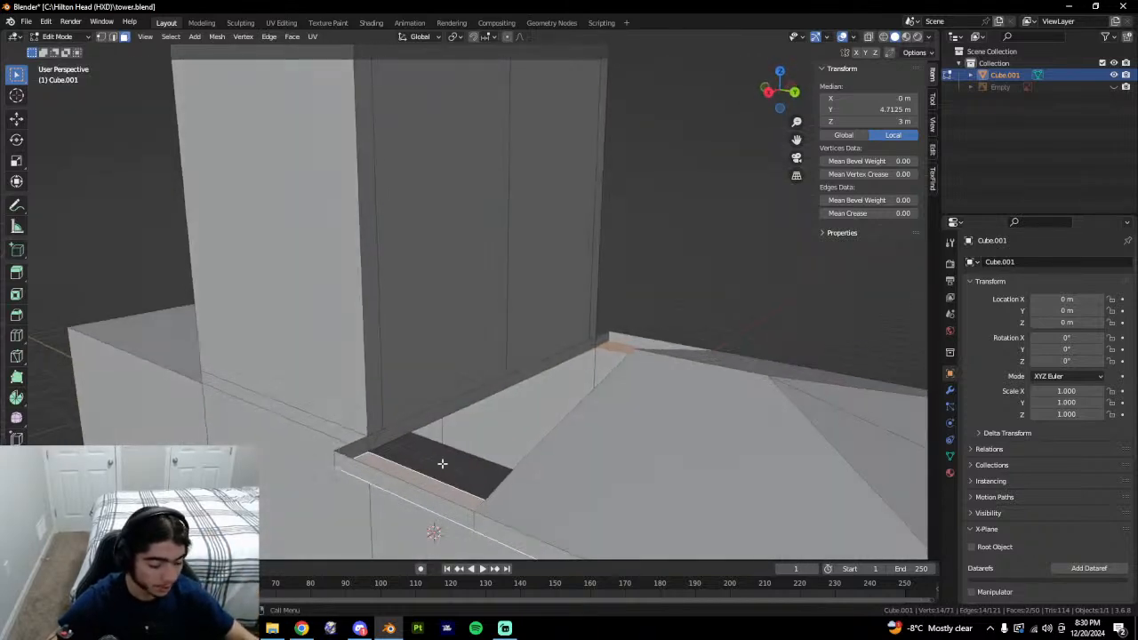
pyautogui.moveTo(575, 340); pyautogui.dragTo(709, 325, button='middle')
pyautogui.click(705, 349)
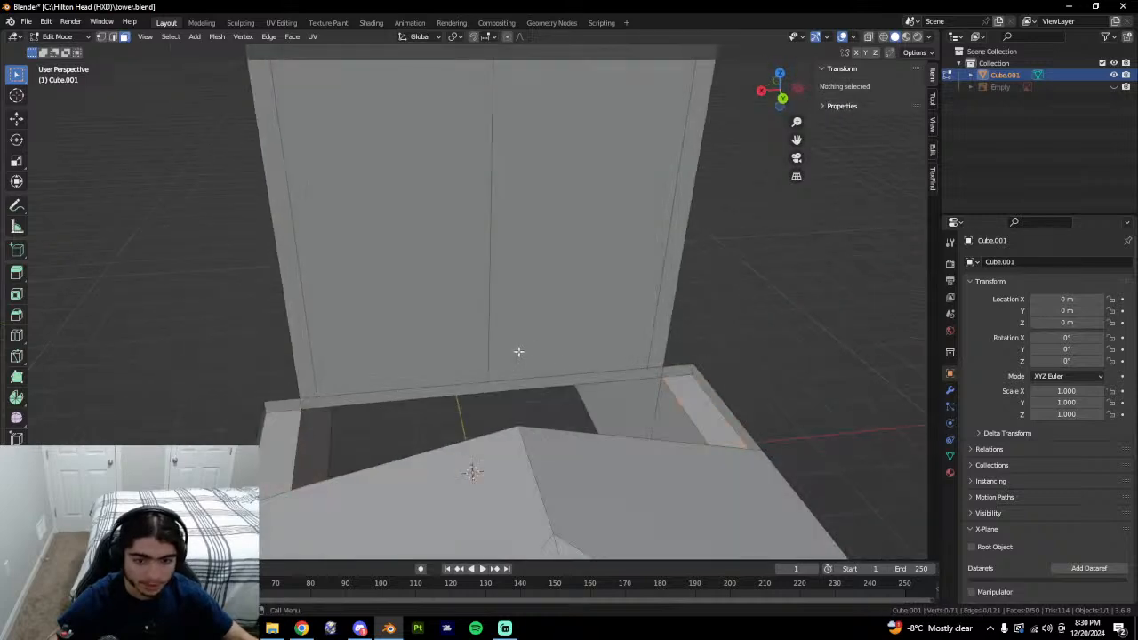
pyautogui.moveTo(518, 352); pyautogui.dragTo(506, 374, button='middle')
# Cut a horizontal edge loop across the tower wall in vertex mode.
pyautogui.press('1')
pyautogui.moveTo(576, 418); pyautogui.dragTo(423, 343, button='middle')
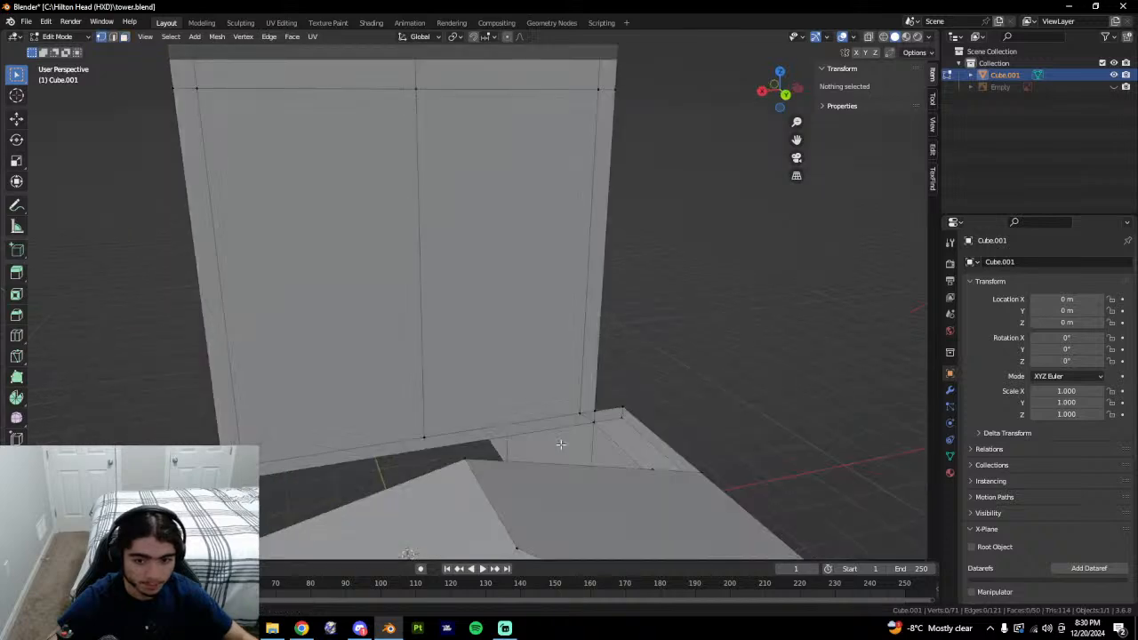
pyautogui.hotkey('ctrl', 'r')
pyautogui.click(426, 337)
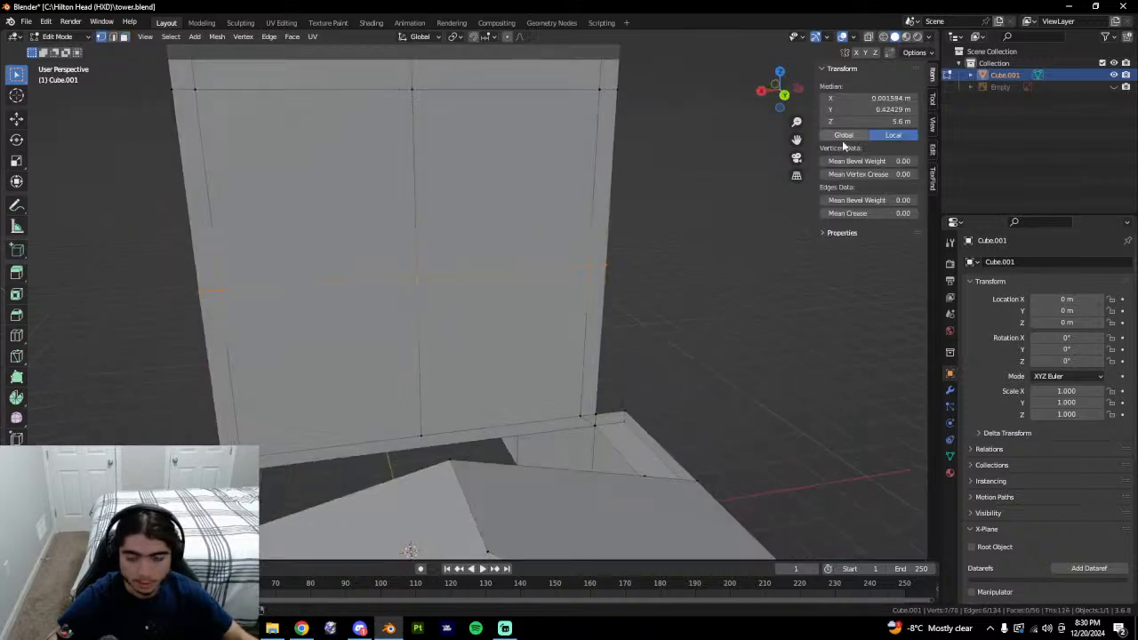
pyautogui.moveTo(454, 454); pyautogui.dragTo(389, 434, button='middle')
pyautogui.moveTo(538, 414); pyautogui.dragTo(465, 446, button='middle')
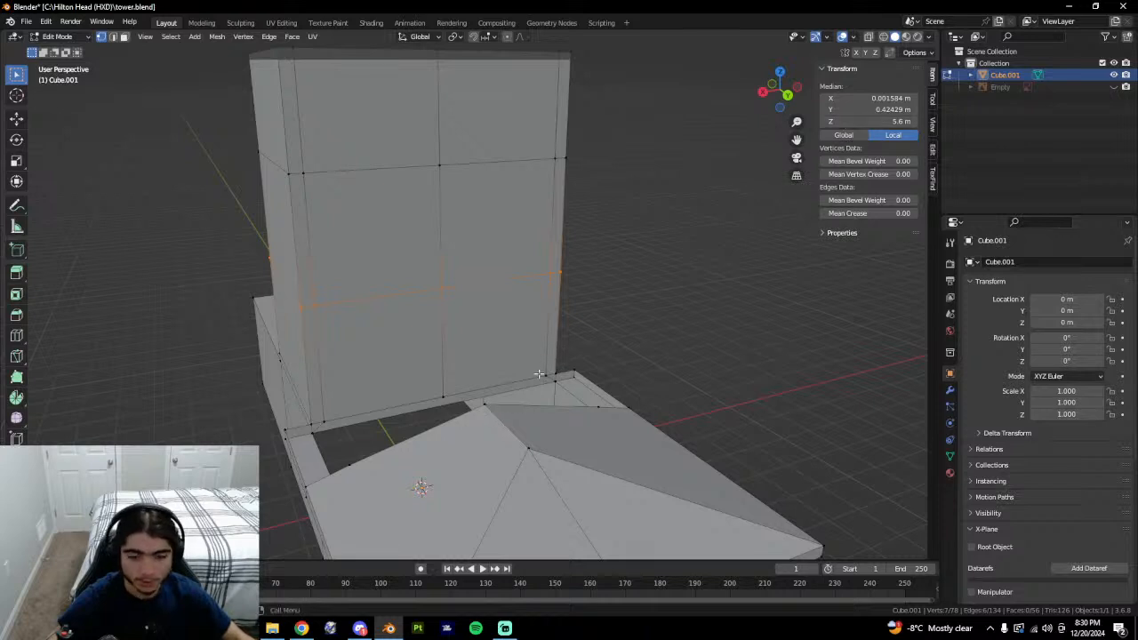
# Select the new edge loop and set its height to 4 m.
pyautogui.click(489, 405)
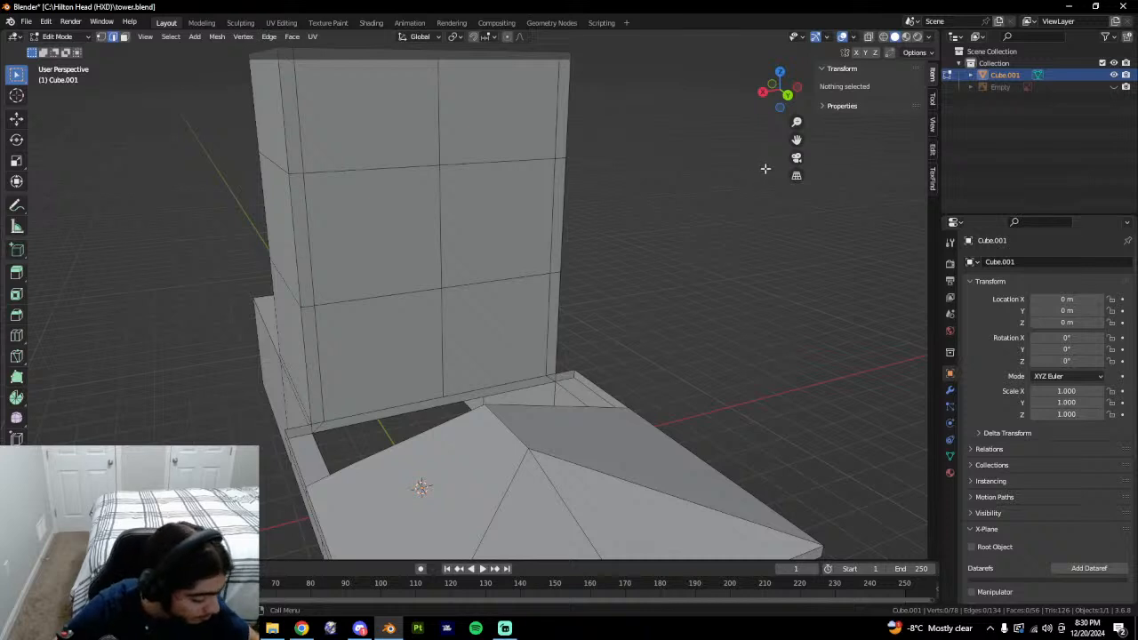
pyautogui.keyDown('alt'); pyautogui.click(493, 285); pyautogui.keyUp('alt')
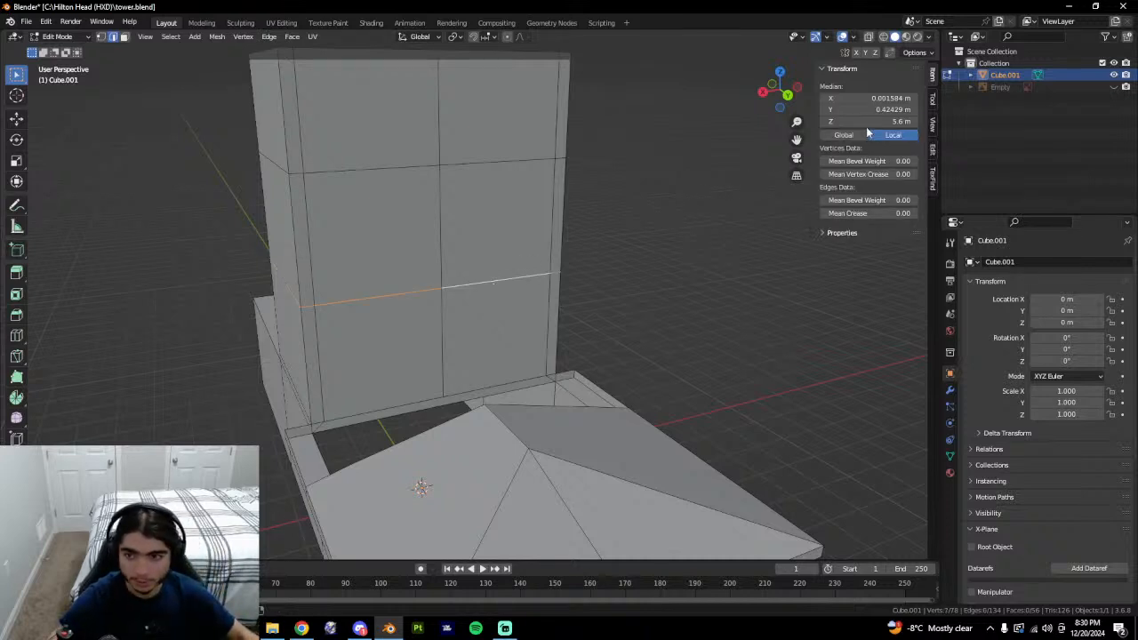
pyautogui.write('4 m')
pyautogui.moveTo(607, 313); pyautogui.dragTo(564, 418, button='middle')
pyautogui.click(465, 373)
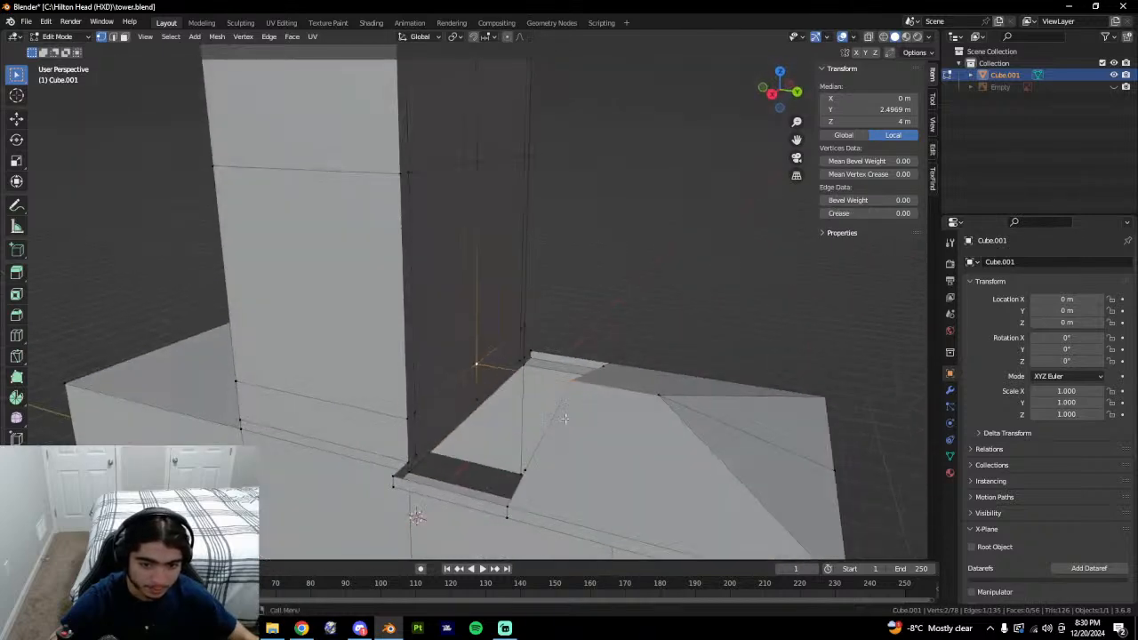
pyautogui.moveTo(438, 436)
pyautogui.mouseDown(button='middle')
pyautogui.moveTo(507, 452)
pyautogui.moveTo(450, 432)
pyautogui.mouseUp(button='middle')
# Select the roof edge along the wall and a front-wall vertex to check the junction.
pyautogui.press('2')
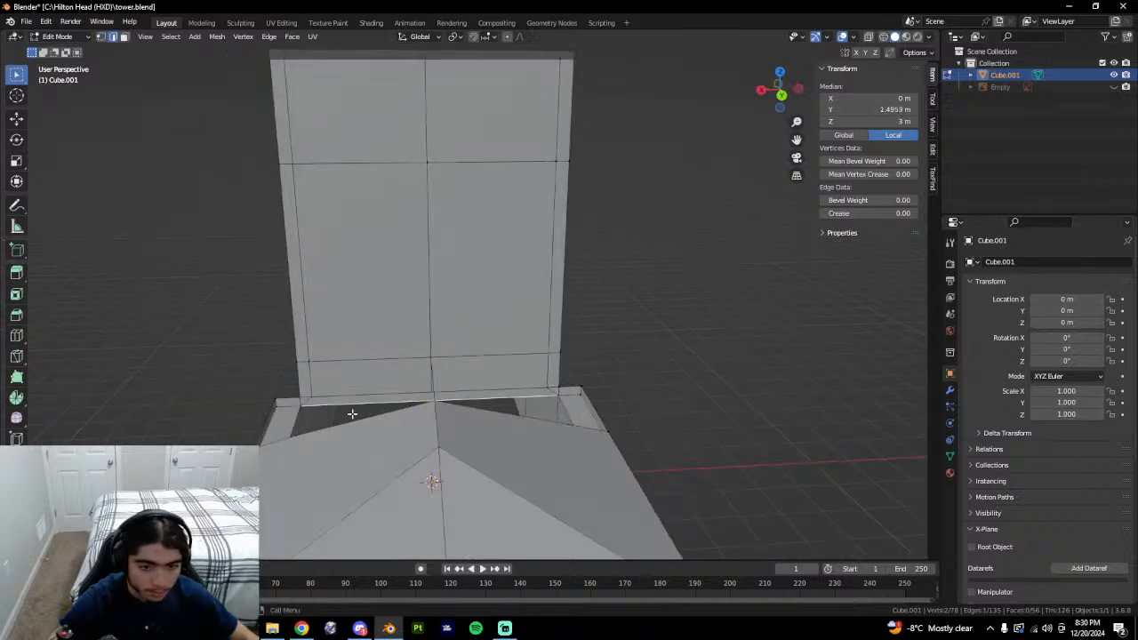
pyautogui.click(326, 433)
pyautogui.press('1')
pyautogui.moveTo(361, 406); pyautogui.dragTo(318, 378, button='middle')
pyautogui.click(321, 375)
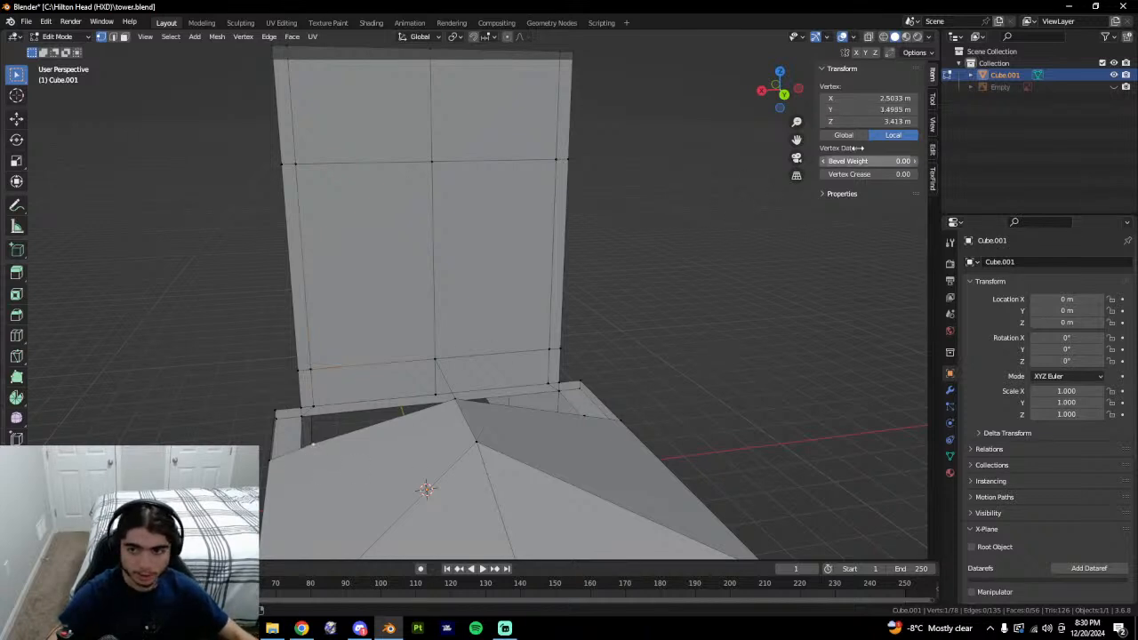
# Set the wall's lower corner vertex to a height of 3.413 m.
pyautogui.click(326, 368)
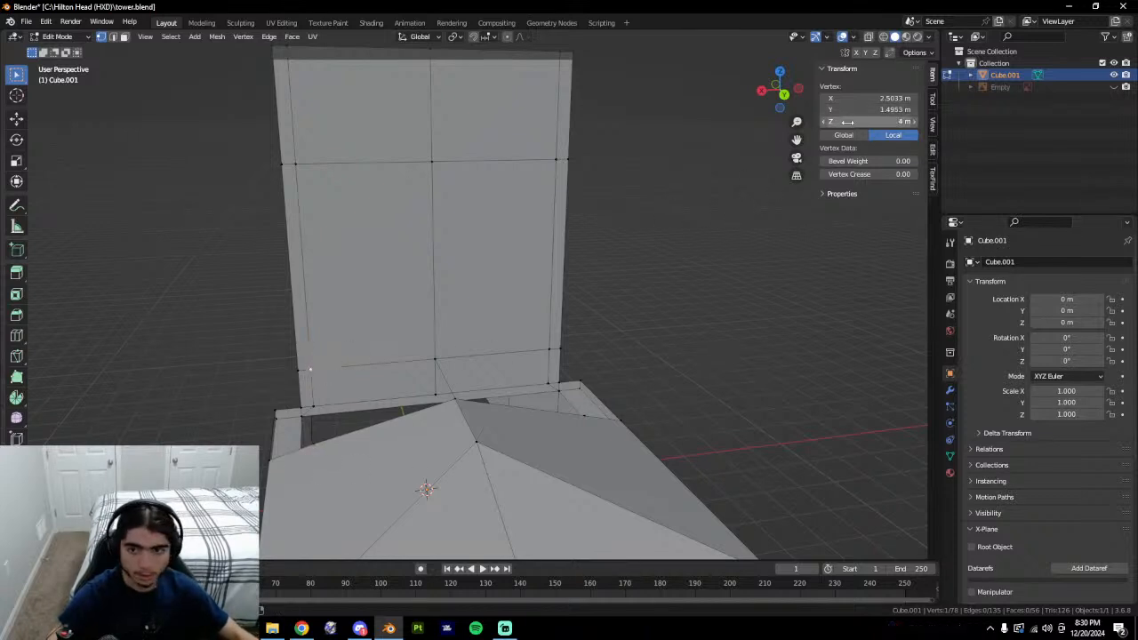
pyautogui.write('3.413 m')
pyautogui.write('3.413 m')
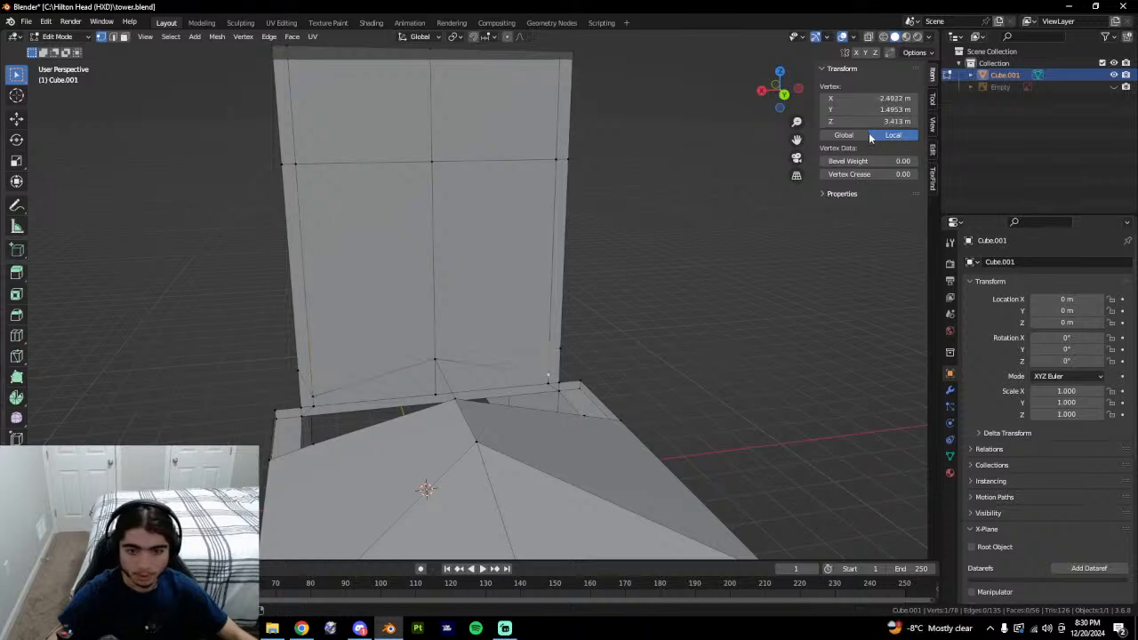
pyautogui.moveTo(520, 373); pyautogui.dragTo(572, 381, button='middle')
# Fill faces between the upper and lower edges on both sides of the gap.
pyautogui.press('2')
pyautogui.click(416, 445)
pyautogui.keyDown('shift'); pyautogui.click(382, 386); pyautogui.keyUp('shift')
pyautogui.press('f')
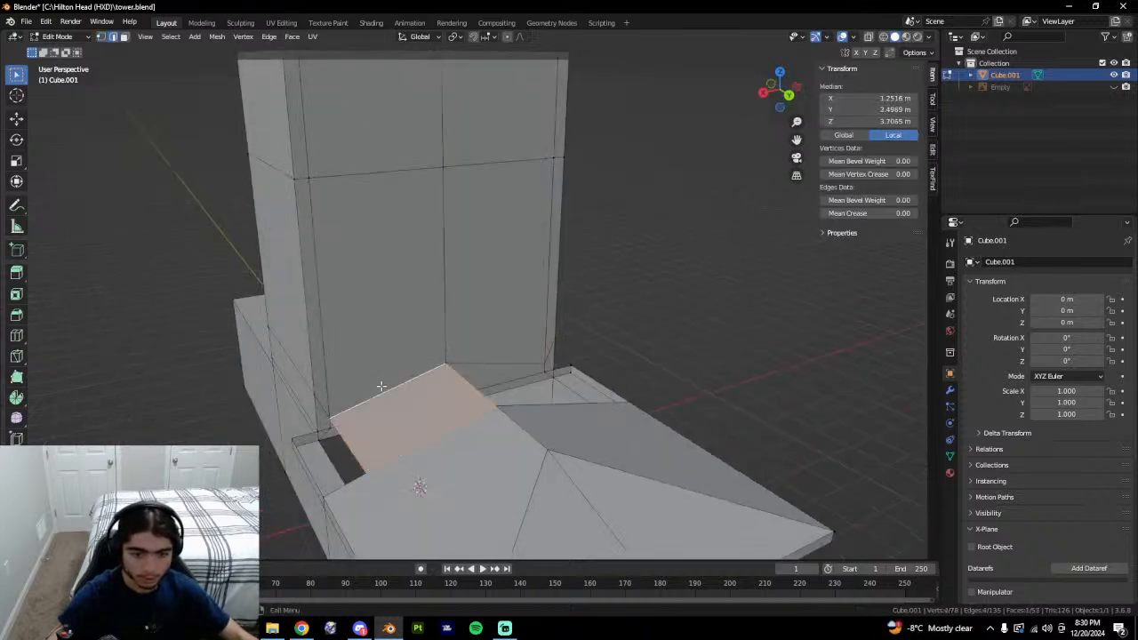
pyautogui.moveTo(578, 431); pyautogui.dragTo(462, 380, button='middle')
pyautogui.click(512, 429)
pyautogui.keyDown('shift'); pyautogui.click(495, 362); pyautogui.keyUp('shift')
pyautogui.press('f')
# Try joining two junction corner vertices with an edge, then undo it.
pyautogui.press('1')
pyautogui.click(383, 431)
pyautogui.keyDown('shift'); pyautogui.click(353, 424); pyautogui.keyUp('shift')
pyautogui.press('f')
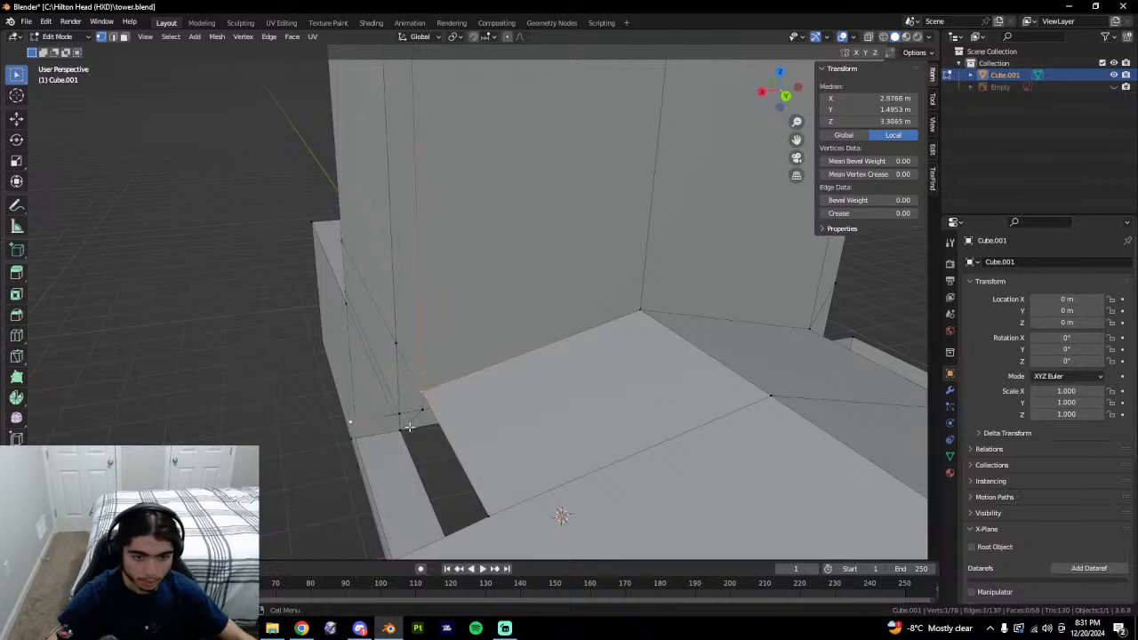
pyautogui.moveTo(409, 427); pyautogui.dragTo(445, 434, button='middle')
pyautogui.hotkey('ctrl', 'z')
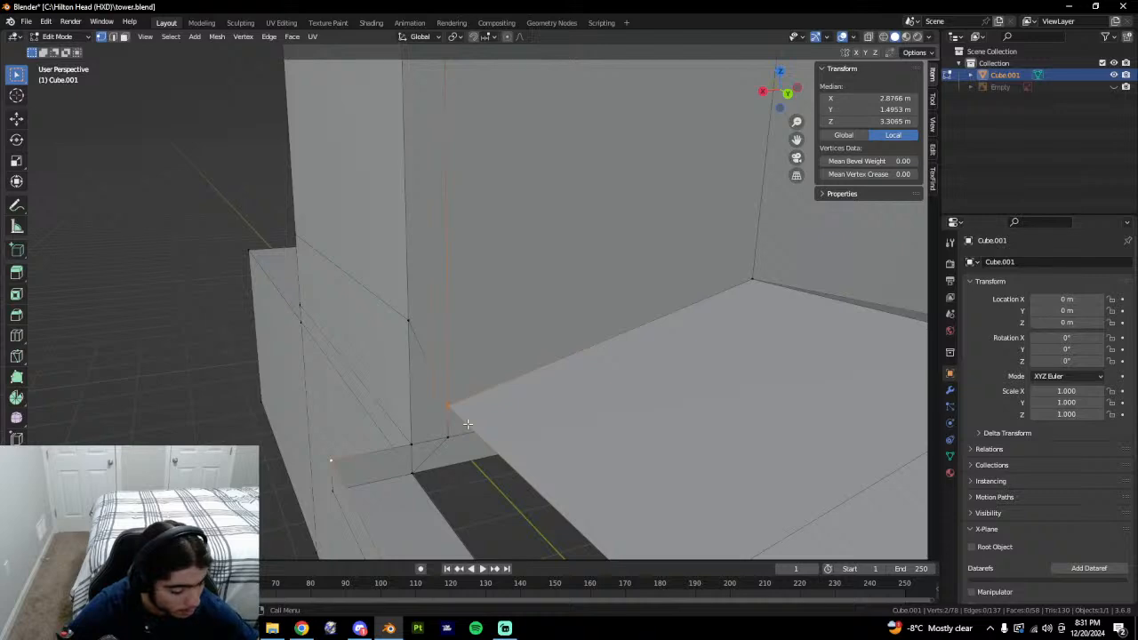
pyautogui.moveTo(468, 424); pyautogui.dragTo(403, 422, button='middle')
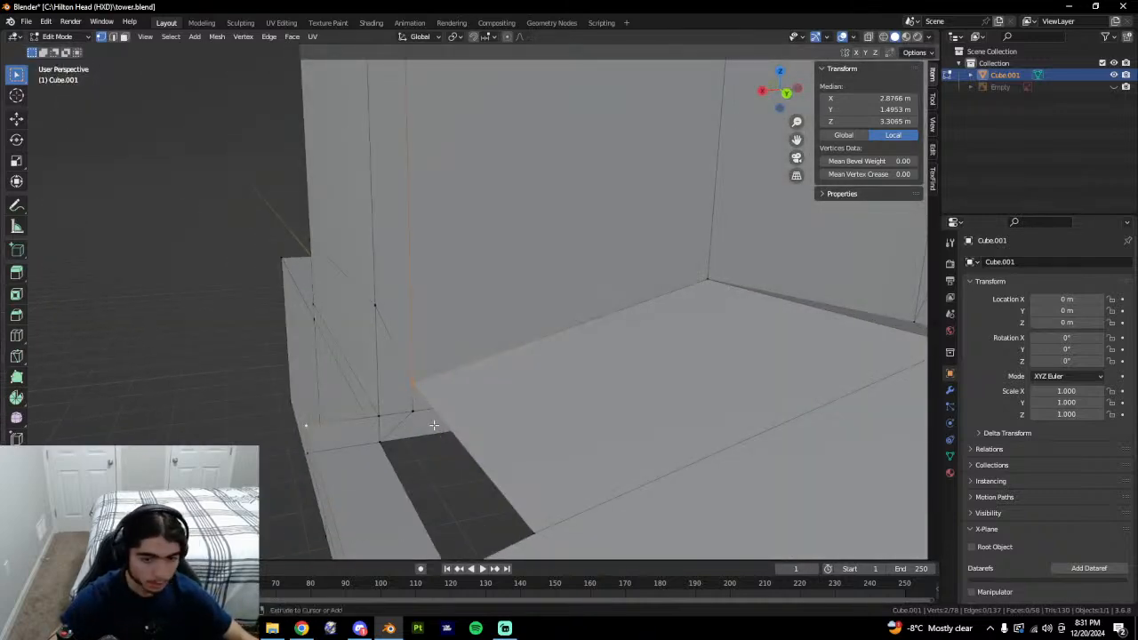
pyautogui.hotkey('ctrl', 'f')
pyautogui.moveTo(472, 427)
pyautogui.mouseDown(button='middle')
pyautogui.moveTo(537, 430)
pyautogui.moveTo(475, 418)
pyautogui.mouseUp(button='middle')
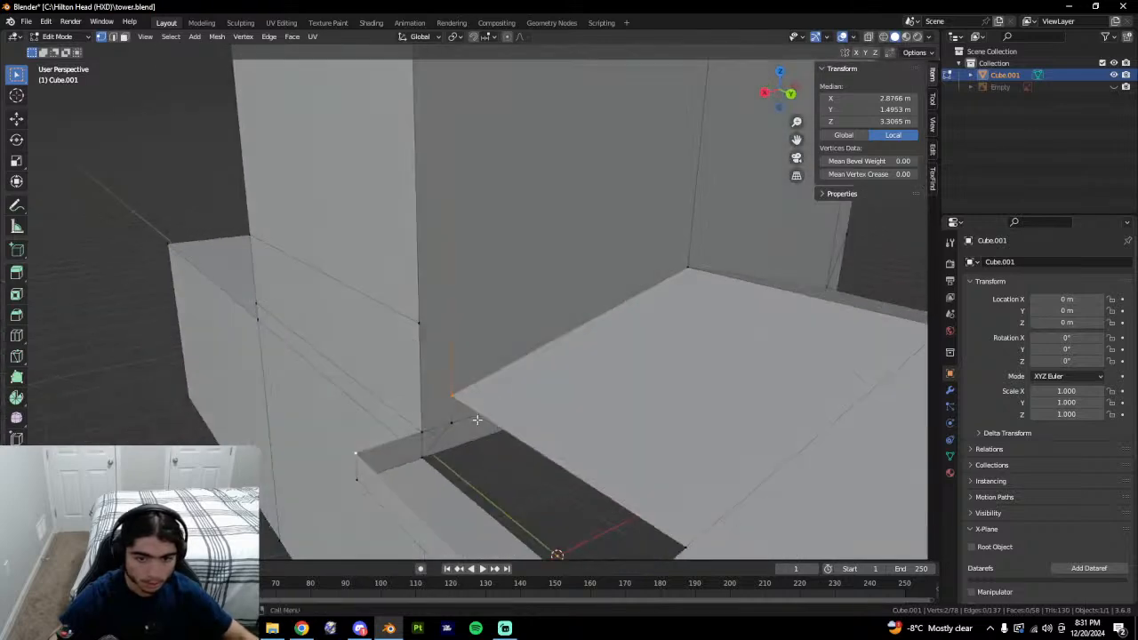
# Delete the small triangular corner face and the tall wall face beside it.
pyautogui.press('3')
pyautogui.click(445, 402)
pyautogui.rightClick(475, 410)
pyautogui.click(475, 407)
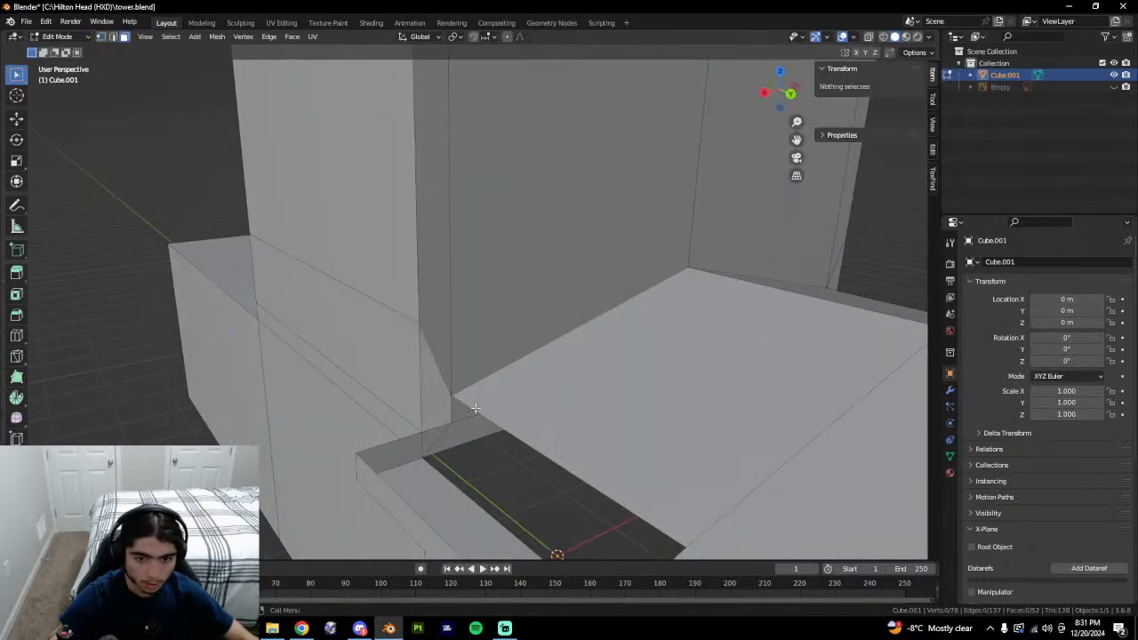
pyautogui.click(413, 408)
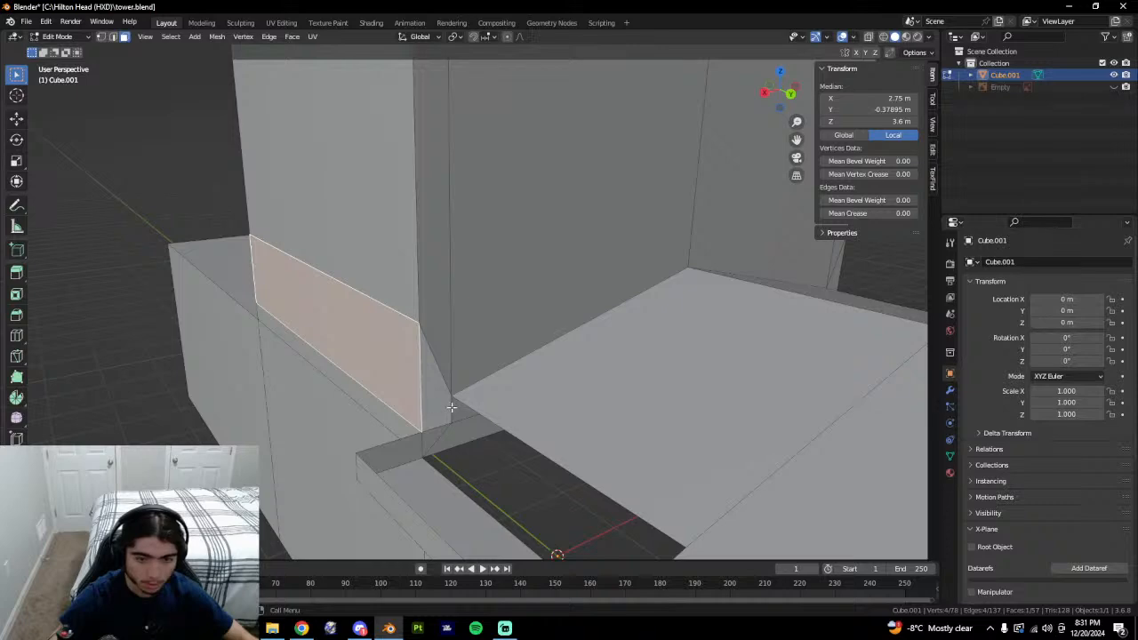
pyautogui.moveTo(463, 404); pyautogui.dragTo(487, 405, button='middle')
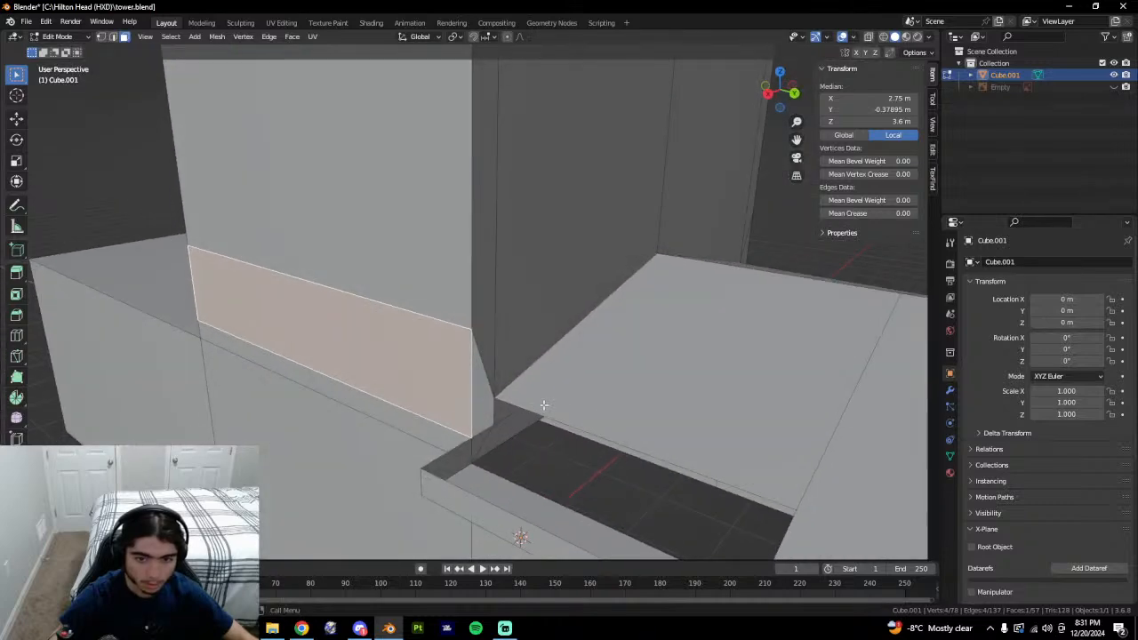
pyautogui.rightClick(544, 405)
pyautogui.click(546, 404)
# Delete the narrow corner and wall-strip faces on the tower's other side wall.
pyautogui.moveTo(605, 404); pyautogui.dragTo(566, 409, button='middle')
pyautogui.scroll(1, 605, 423)
pyautogui.scroll(-8, 622, 431)
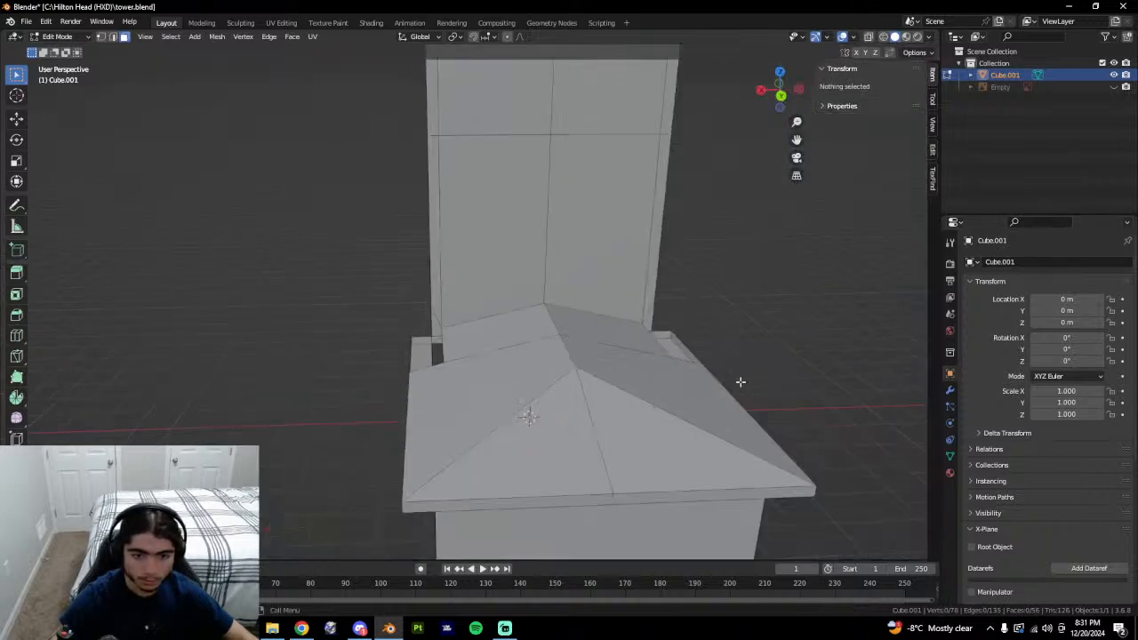
pyautogui.moveTo(741, 381); pyautogui.dragTo(452, 394, button='middle')
pyautogui.scroll(4, 453, 394)
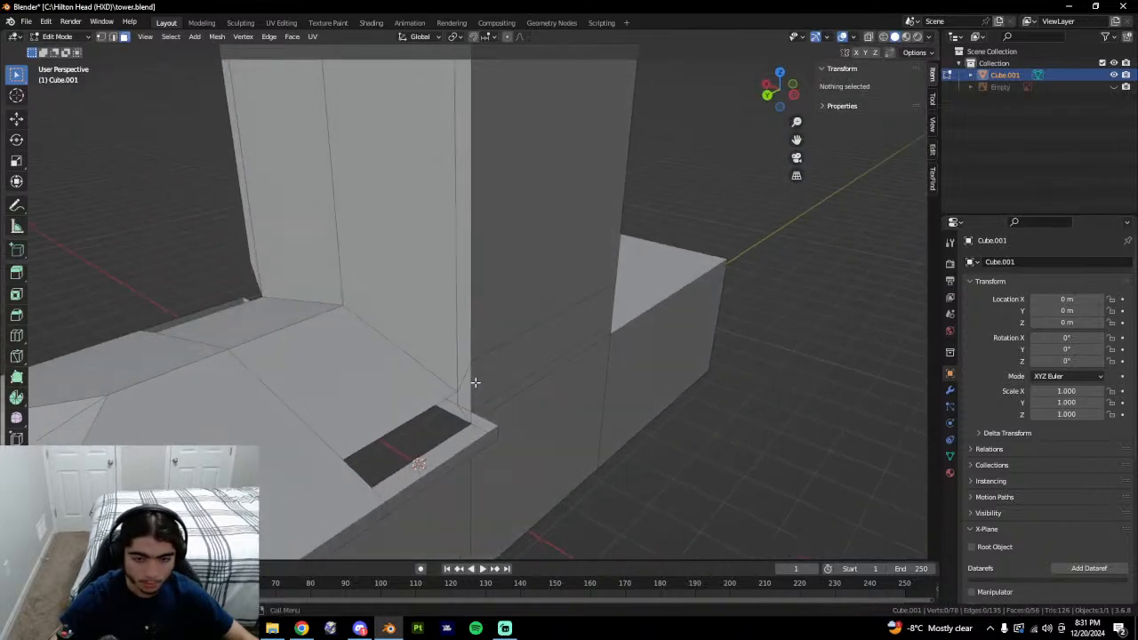
pyautogui.click(493, 384)
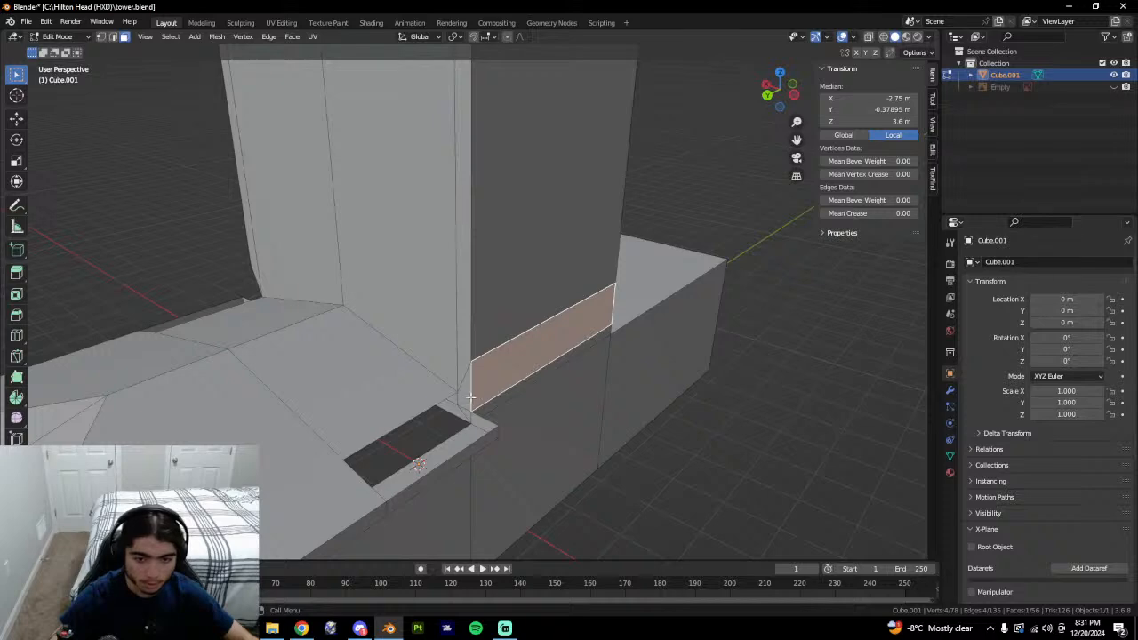
pyautogui.click(467, 397)
pyautogui.keyDown('shift'); pyautogui.click(489, 392); pyautogui.keyUp('shift')
pyautogui.moveTo(491, 391); pyautogui.dragTo(534, 405, button='middle')
pyautogui.rightClick(545, 382)
pyautogui.click(545, 383)
# Join the two loose corner vertices with a new edge.
pyautogui.press('1')
pyautogui.click(486, 392)
pyautogui.keyDown('shift'); pyautogui.click(537, 415); pyautogui.keyUp('shift')
pyautogui.press('f')
pyautogui.scroll(2, 547, 413)
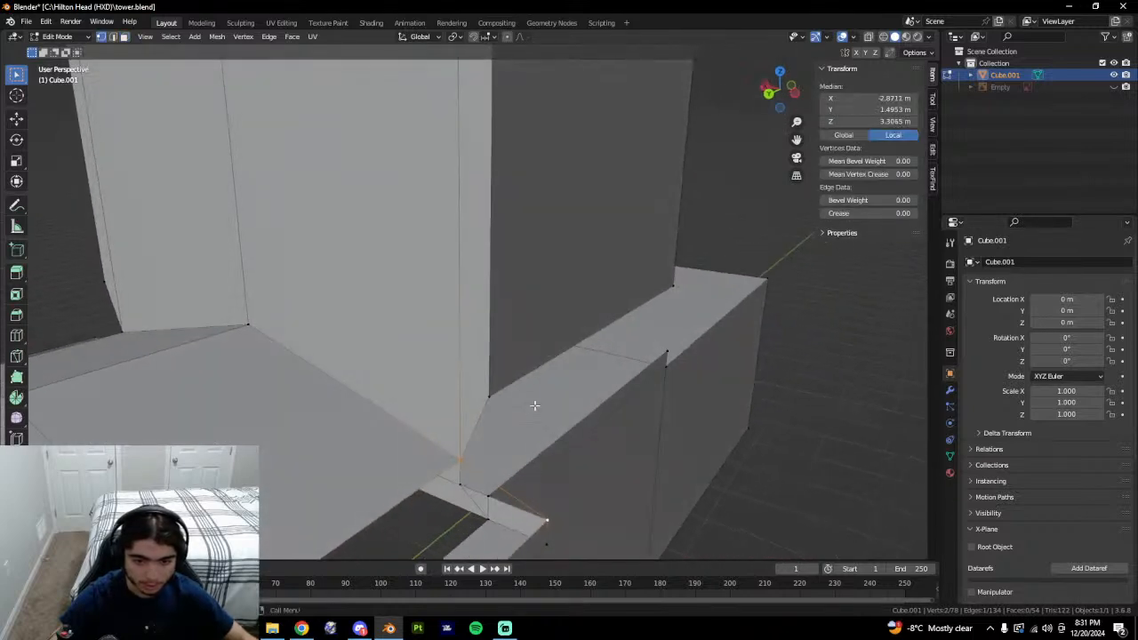
# Slide a corner vertex along its edge and pick vertices around the gap.
pyautogui.click(495, 478)
pyautogui.moveTo(494, 478); pyautogui.dragTo(530, 467, button='middle')
pyautogui.hotkey('shift', 'v')
pyautogui.click(561, 452)
pyautogui.keyDown('shift'); pyautogui.click(565, 445); pyautogui.keyUp('shift')
pyautogui.click(496, 470)
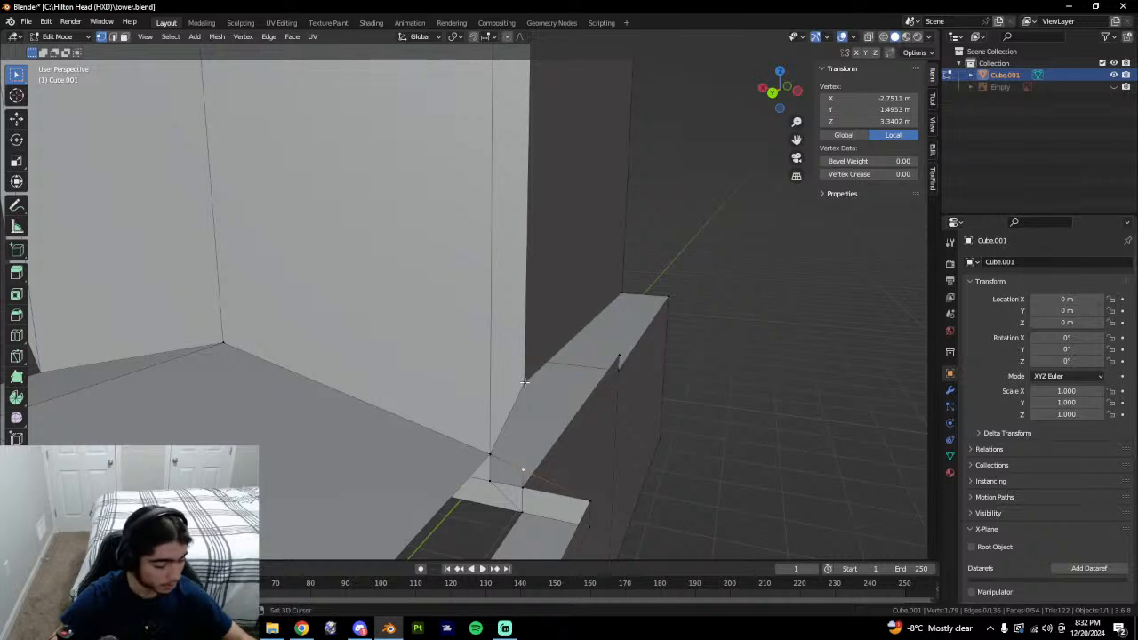
pyautogui.keyDown('shift'); pyautogui.click(525, 382); pyautogui.keyUp('shift')
pyautogui.click(516, 435)
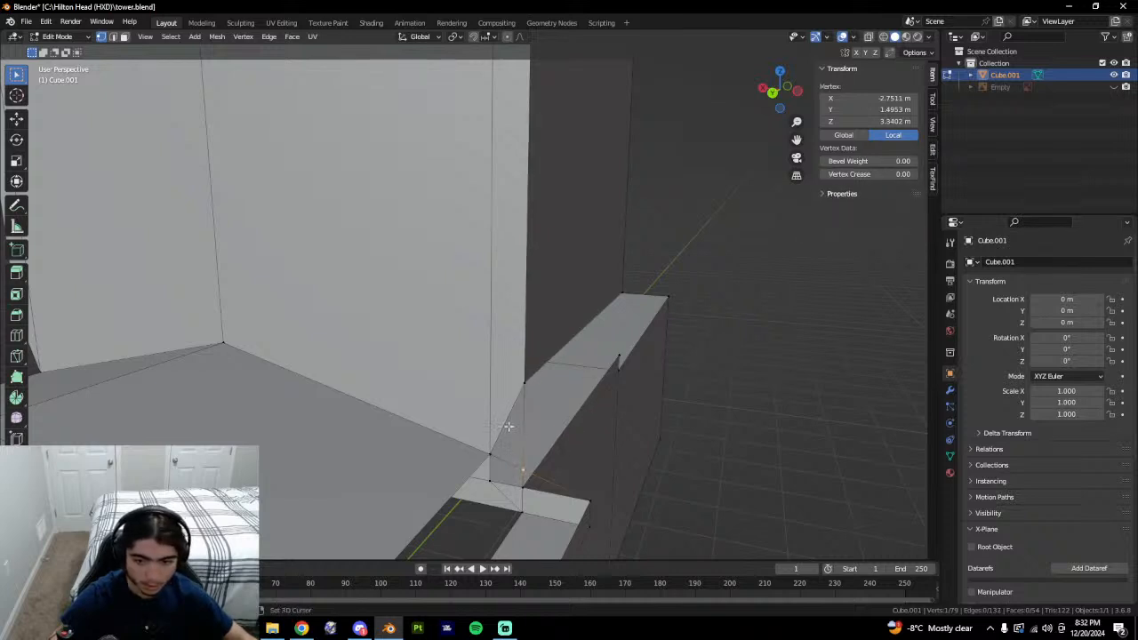
# Fill a triangular face and a small quad face in the gap.
pyautogui.press('2')
pyautogui.click(521, 425)
pyautogui.keyDown('shift'); pyautogui.click(521, 449); pyautogui.keyUp('shift')
pyautogui.press('f')
pyautogui.click(494, 466)
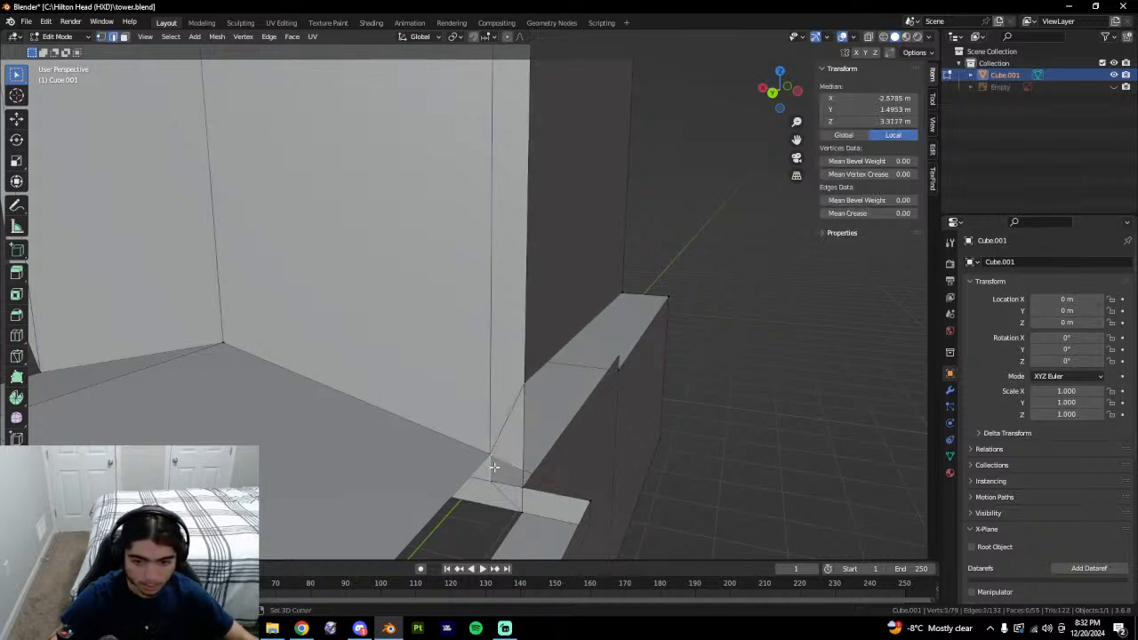
pyautogui.press('f')
# Fill another face between edges toward the wall's end.
pyautogui.click(546, 480)
pyautogui.keyDown('shift'); pyautogui.click(537, 489); pyautogui.keyUp('shift')
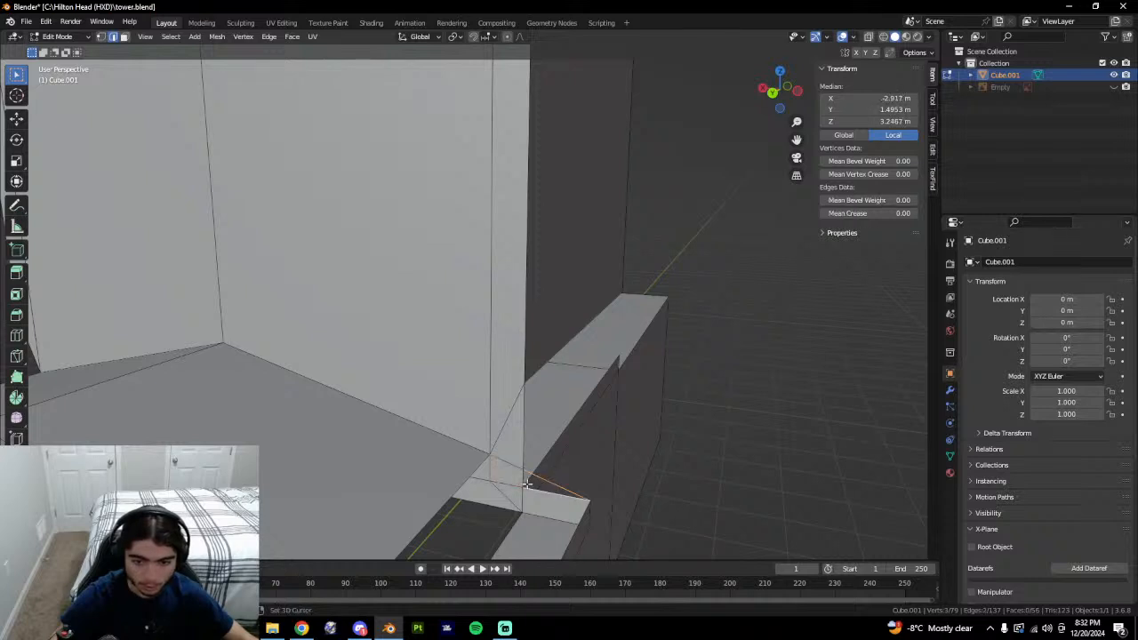
pyautogui.keyDown('shift'); pyautogui.click(528, 481); pyautogui.keyUp('shift')
pyautogui.hotkey('ctrl', 'z')
pyautogui.keyDown('shift'); pyautogui.click(545, 480); pyautogui.keyUp('shift')
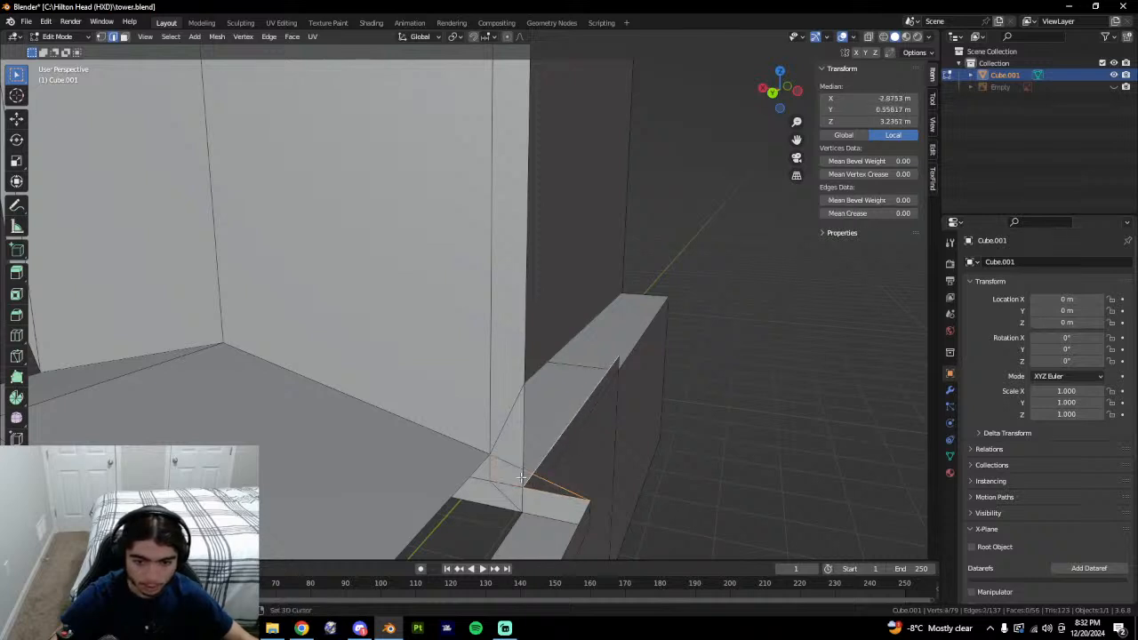
pyautogui.keyDown('shift'); pyautogui.click(522, 479); pyautogui.keyUp('shift')
pyautogui.press('f')
# Fill the remaining opening with a face and leave Edit Mode to inspect it.
pyautogui.click(554, 483)
pyautogui.moveTo(578, 498); pyautogui.dragTo(507, 499, button='middle')
pyautogui.keyDown('shift'); pyautogui.click(411, 468); pyautogui.keyUp('shift')
pyautogui.hotkey('ctrl', 'z')
pyautogui.keyDown('shift'); pyautogui.click(408, 462); pyautogui.keyUp('shift')
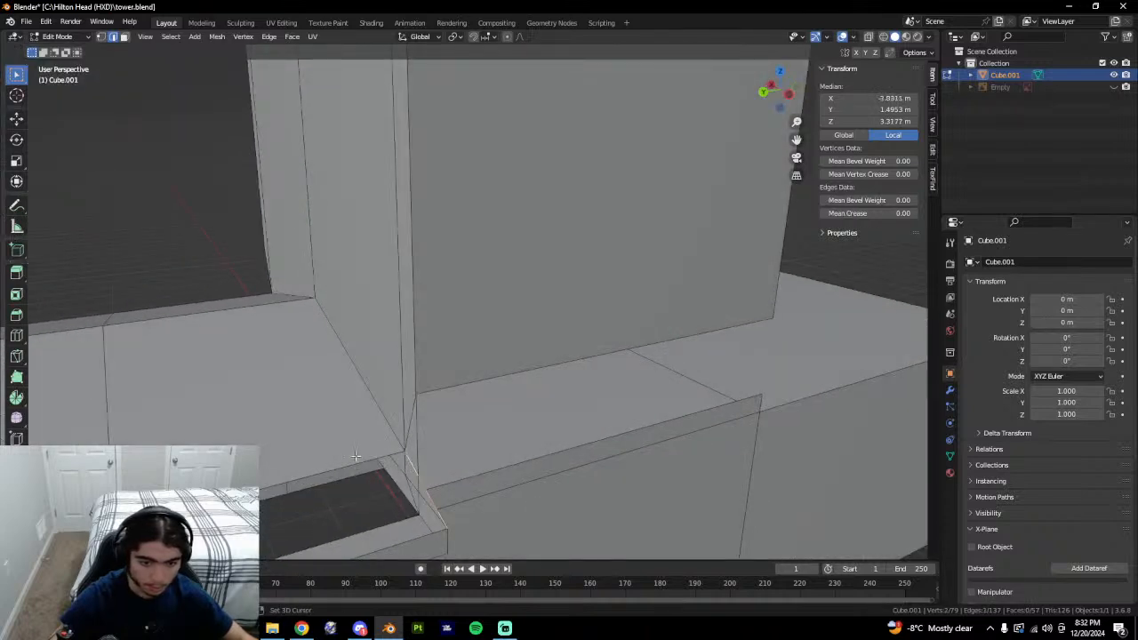
pyautogui.keyDown('shift'); pyautogui.click(356, 457); pyautogui.keyUp('shift')
pyautogui.scroll(-1, 636, 337)
pyautogui.keyDown('shift'); pyautogui.click(297, 455); pyautogui.keyUp('shift')
pyautogui.keyDown('shift'); pyautogui.click(291, 513); pyautogui.keyUp('shift')
pyautogui.press('f')
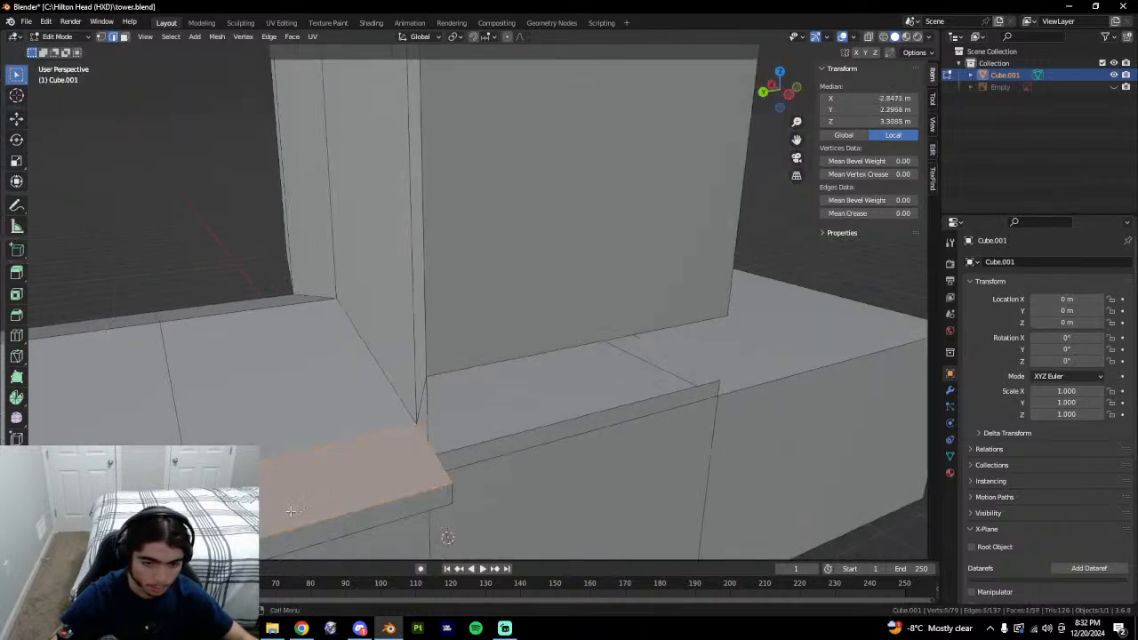
pyautogui.moveTo(329, 514); pyautogui.dragTo(418, 418, button='middle')
pyautogui.press('Tab')
pyautogui.press('Tab')
pyautogui.press('Tab')
pyautogui.press('Tab')
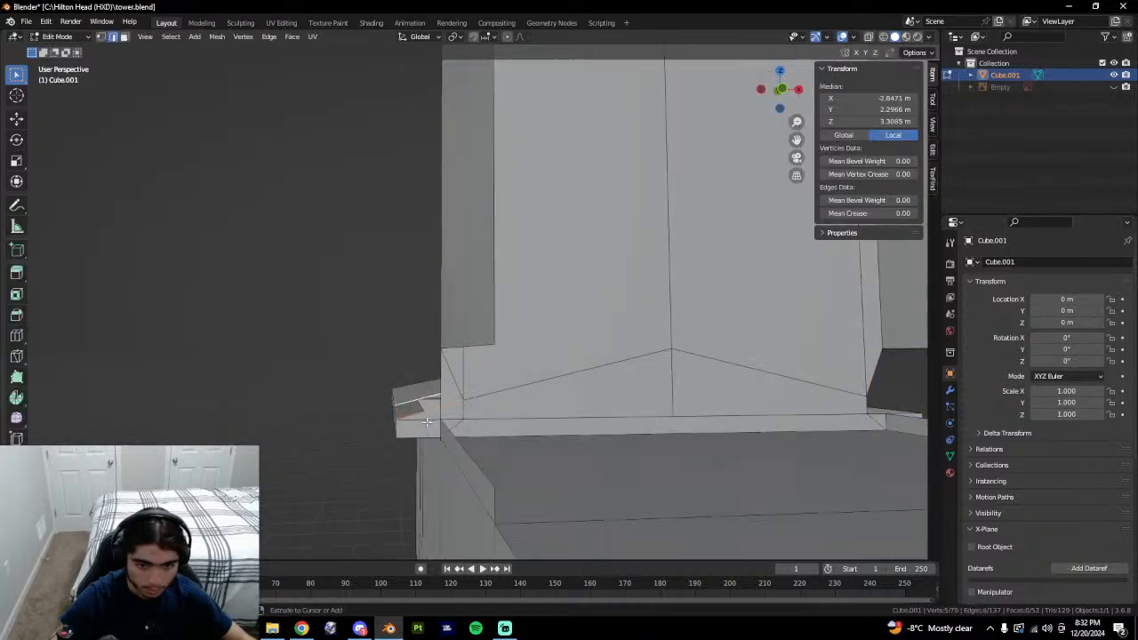
# Undo the earlier vertex merges at the ledge corner.
pyautogui.doubleClick(428, 427)
pyautogui.click(428, 432)
pyautogui.hotkey('ctrl', 'z')
pyautogui.hotkey('ctrl', 'z')
pyautogui.hotkey('ctrl', 'z')
pyautogui.hotkey('ctrl', 'z')
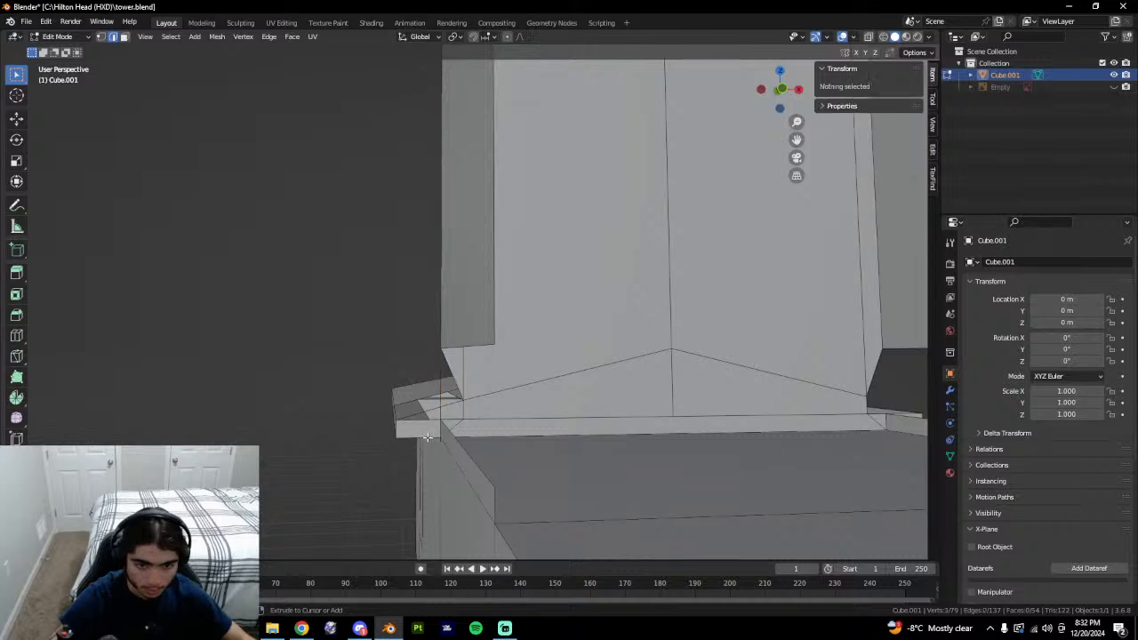
pyautogui.hotkey('ctrl', 'z')
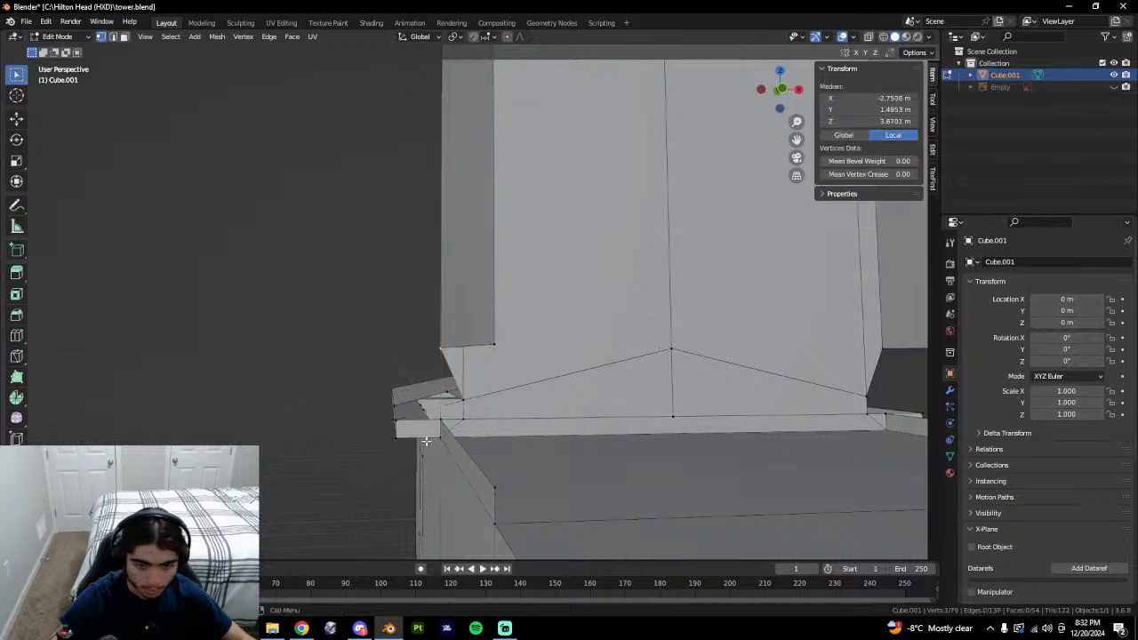
pyautogui.hotkey('ctrl', 'z')
pyautogui.hotkey('ctrl', 'z')
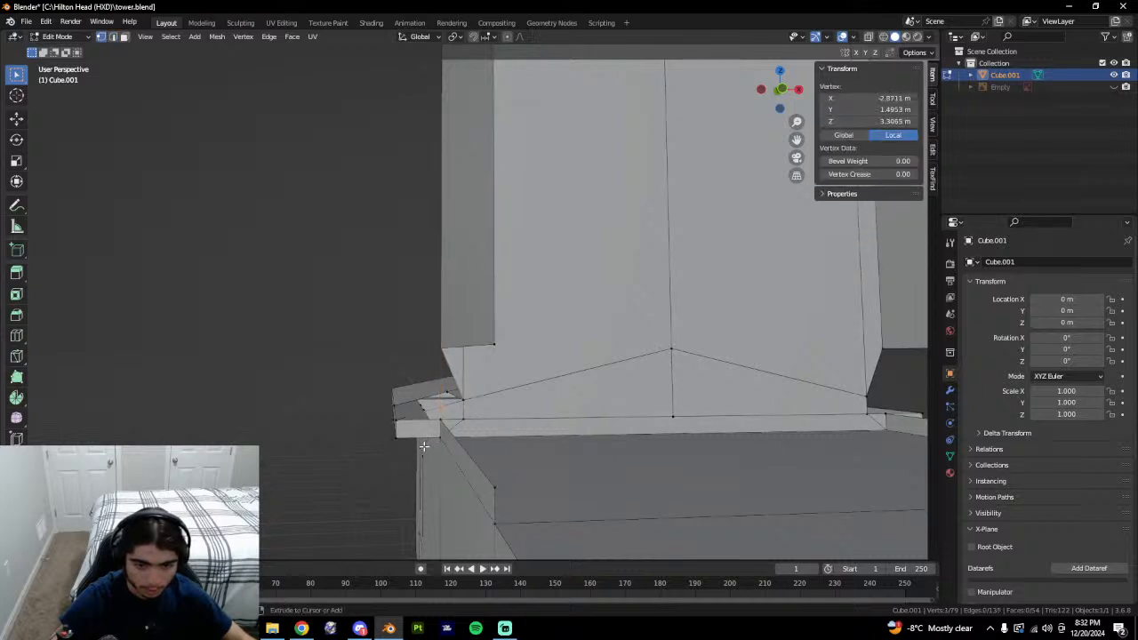
pyautogui.hotkey('ctrl', 'z')
pyautogui.hotkey('ctrl', 'z')
pyautogui.press('f')
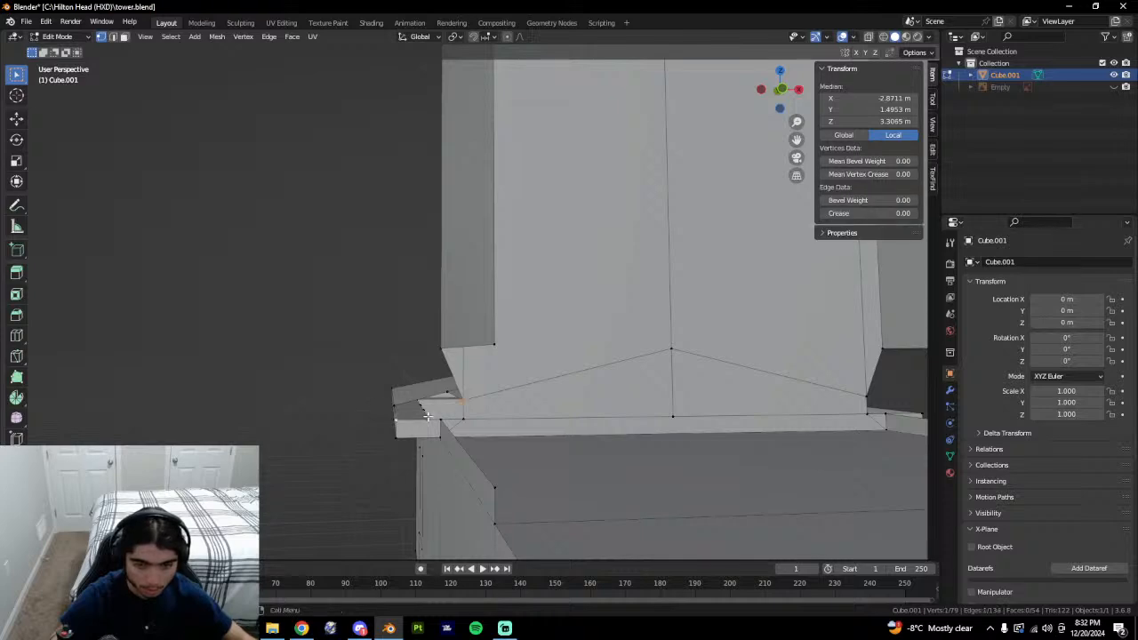
# Fill the gap between the short ledge edge and the lower-left edge with a face.
pyautogui.moveTo(428, 416); pyautogui.dragTo(542, 435, button='middle')
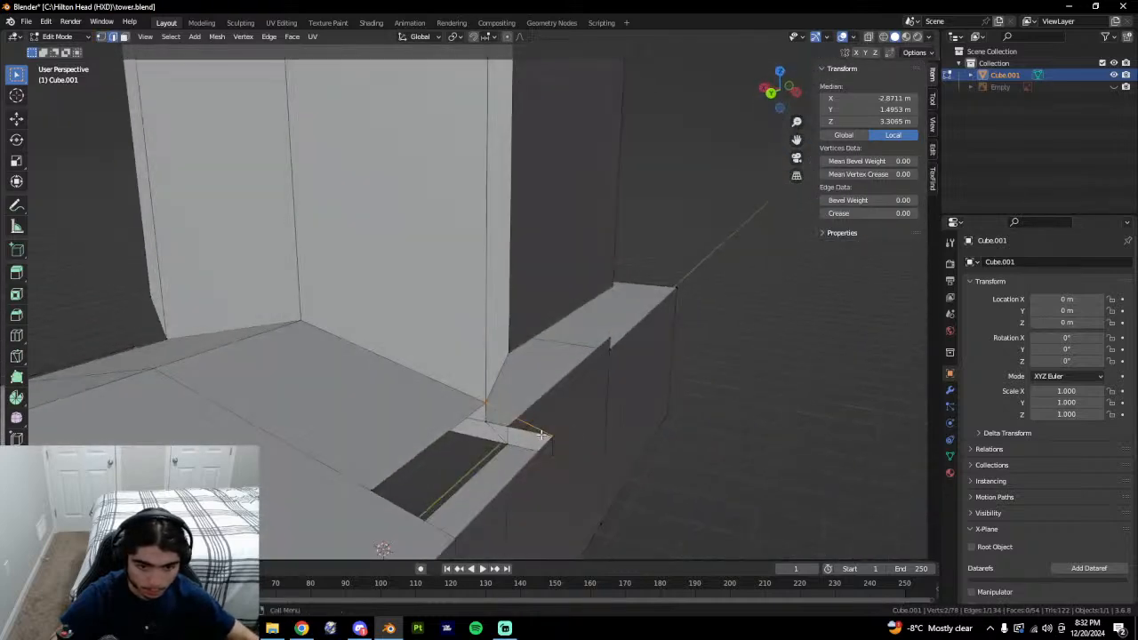
pyautogui.click(502, 419)
pyautogui.click(514, 419)
pyautogui.keyDown('shift'); pyautogui.click(384, 515); pyautogui.keyUp('shift')
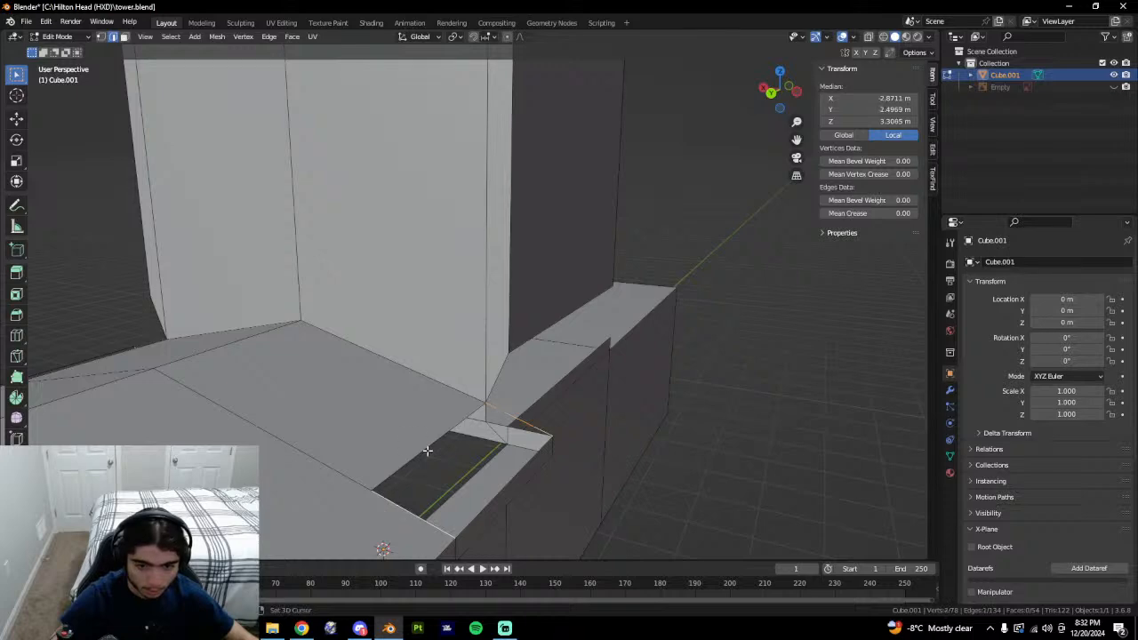
pyautogui.press('f')
# Select the edge along the ledge's top front after inspecting the new face.
pyautogui.moveTo(524, 483); pyautogui.dragTo(455, 402, button='middle')
pyautogui.click(454, 400)
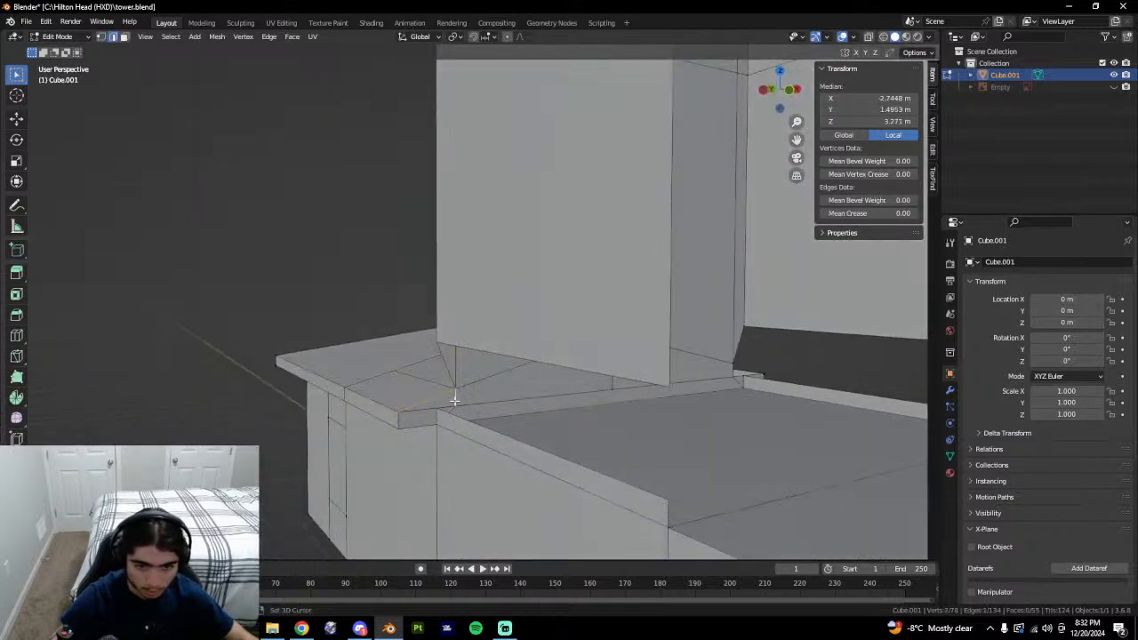
pyautogui.press('1')
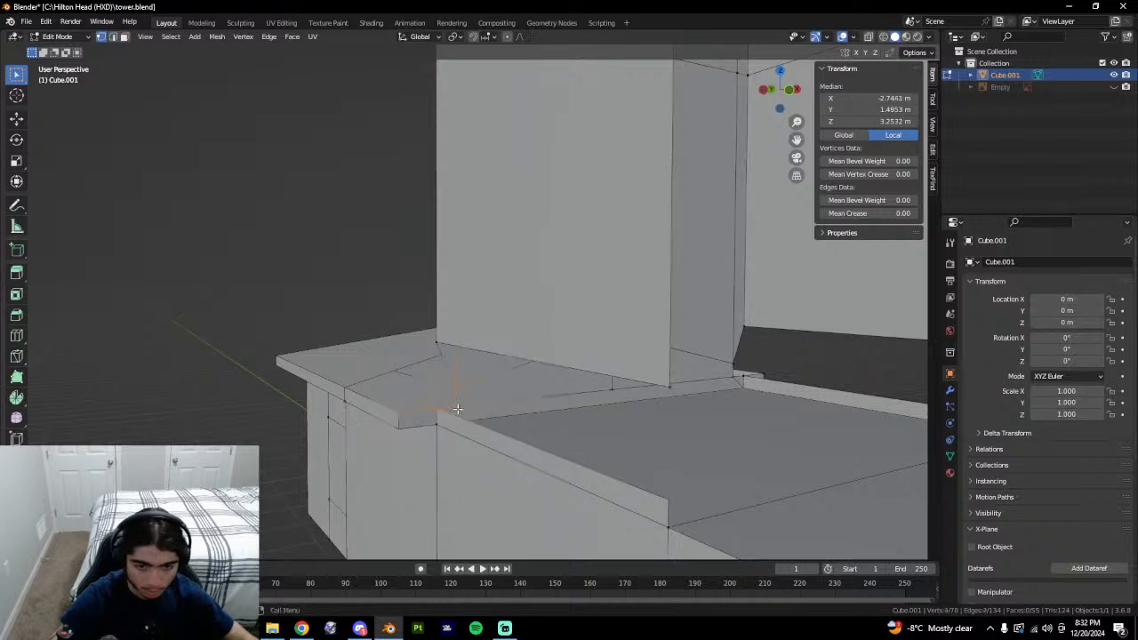
pyautogui.press('3')
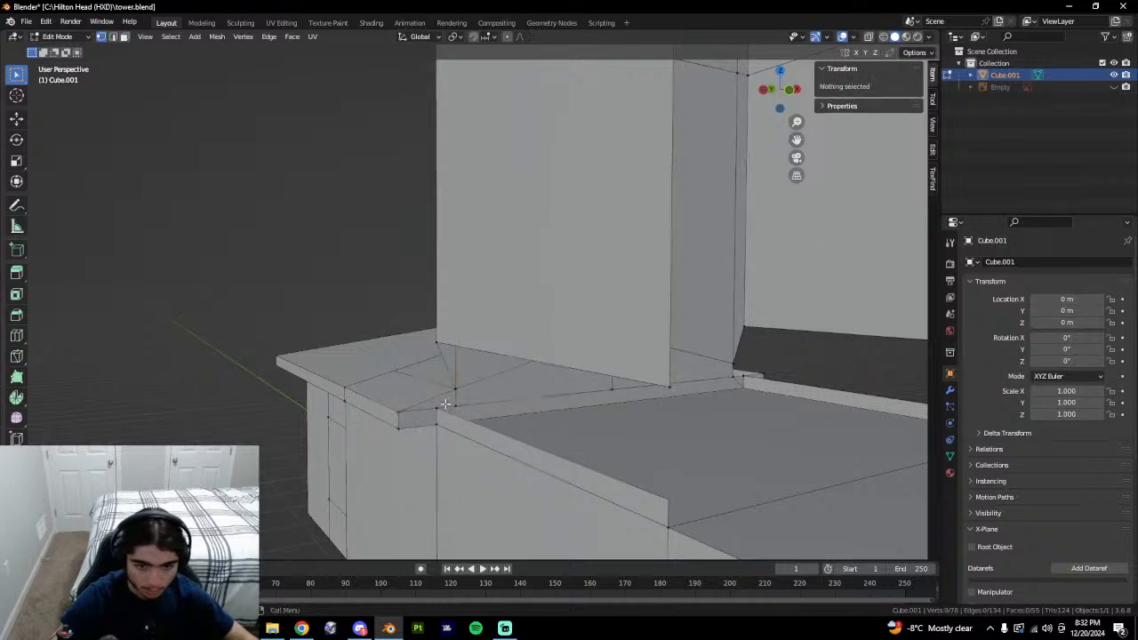
pyautogui.click(444, 405)
pyautogui.press('3')
pyautogui.click(426, 415)
pyautogui.press('2')
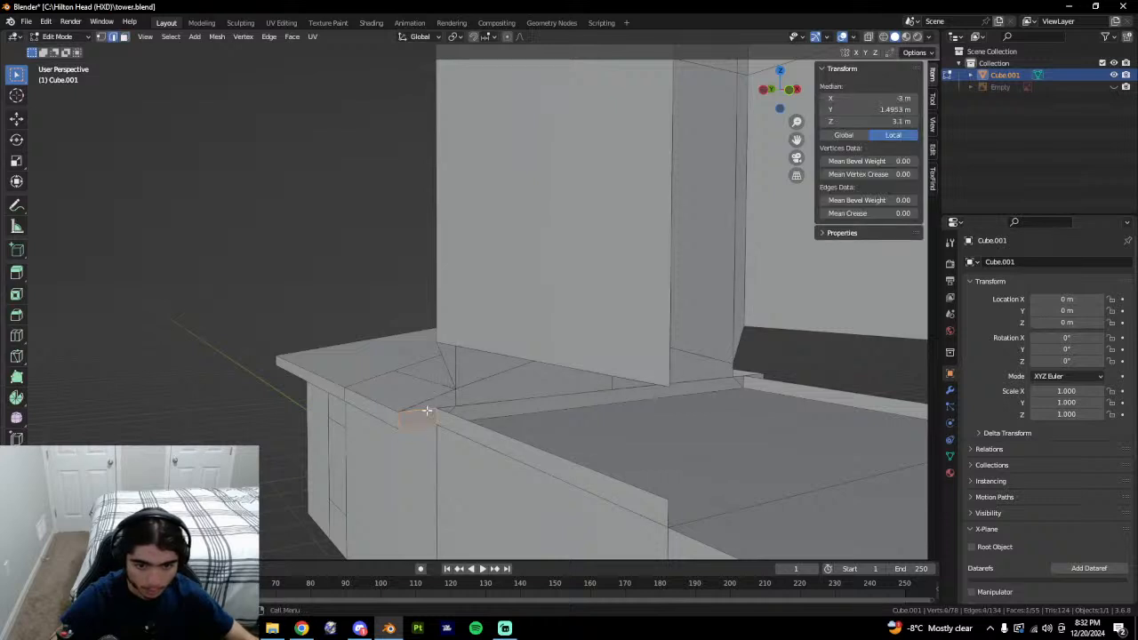
pyautogui.click(440, 402)
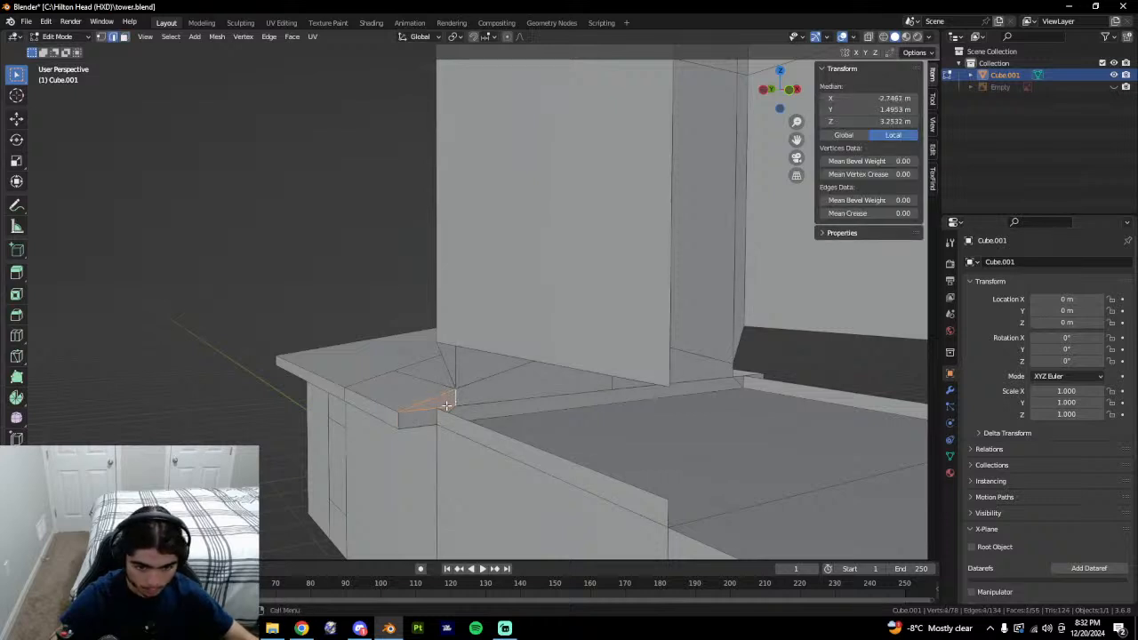
pyautogui.click(454, 405)
# Try loop cuts and a vertex move across the ledge, undoing each one.
pyautogui.hotkey('ctrl', 'r')
pyautogui.click(443, 403)
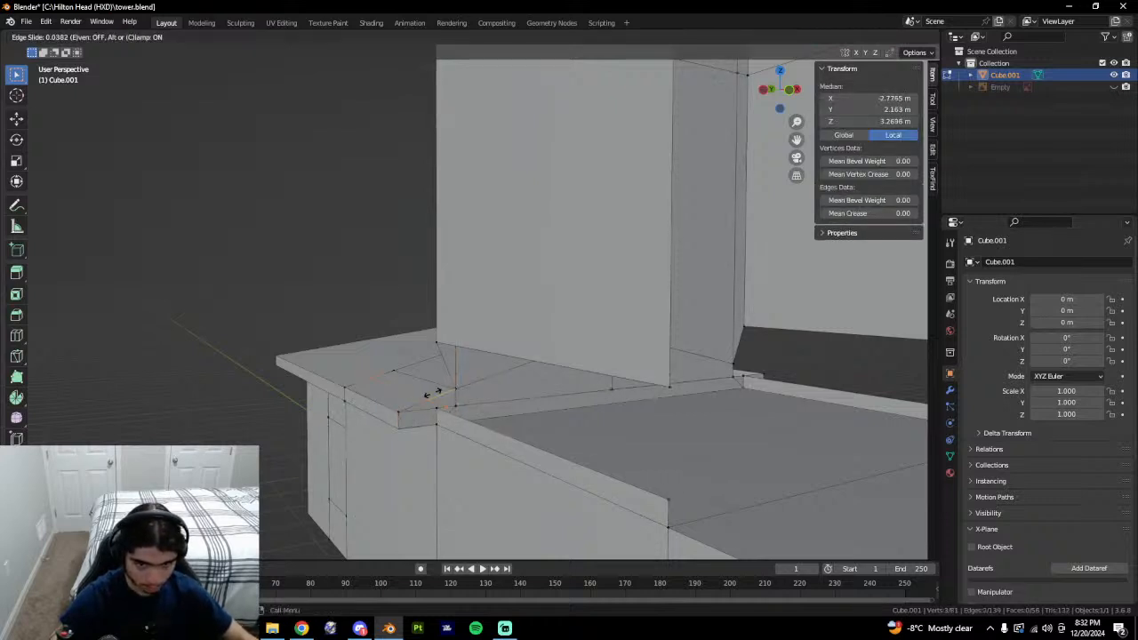
pyautogui.click(480, 400)
pyautogui.hotkey('ctrl', 'z')
pyautogui.moveTo(480, 399); pyautogui.dragTo(560, 436, button='middle')
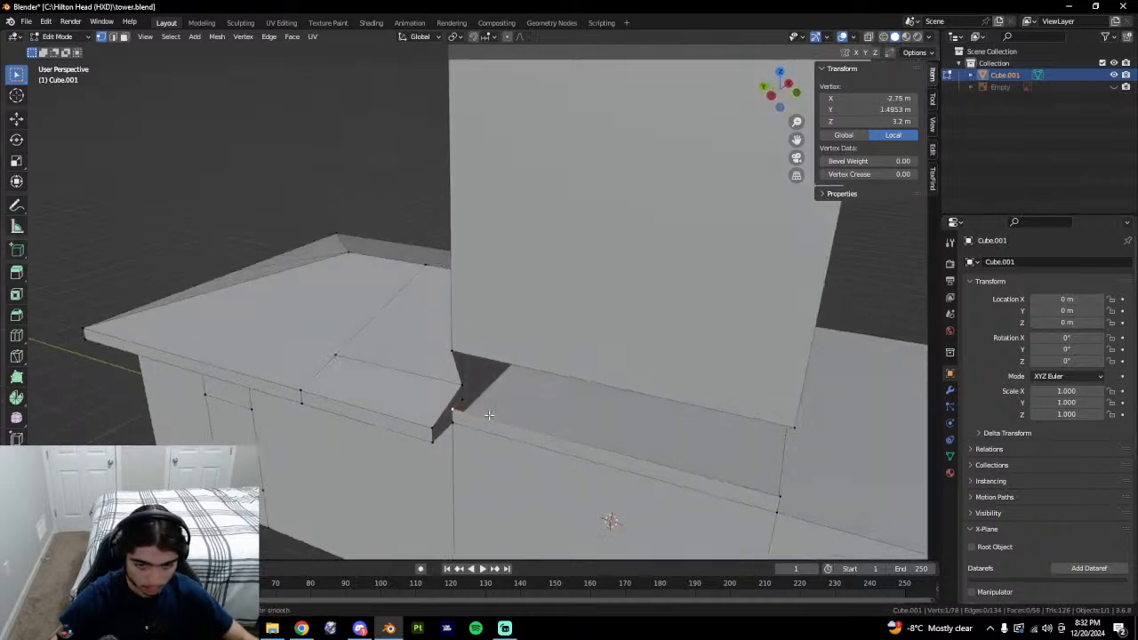
pyautogui.click(450, 415)
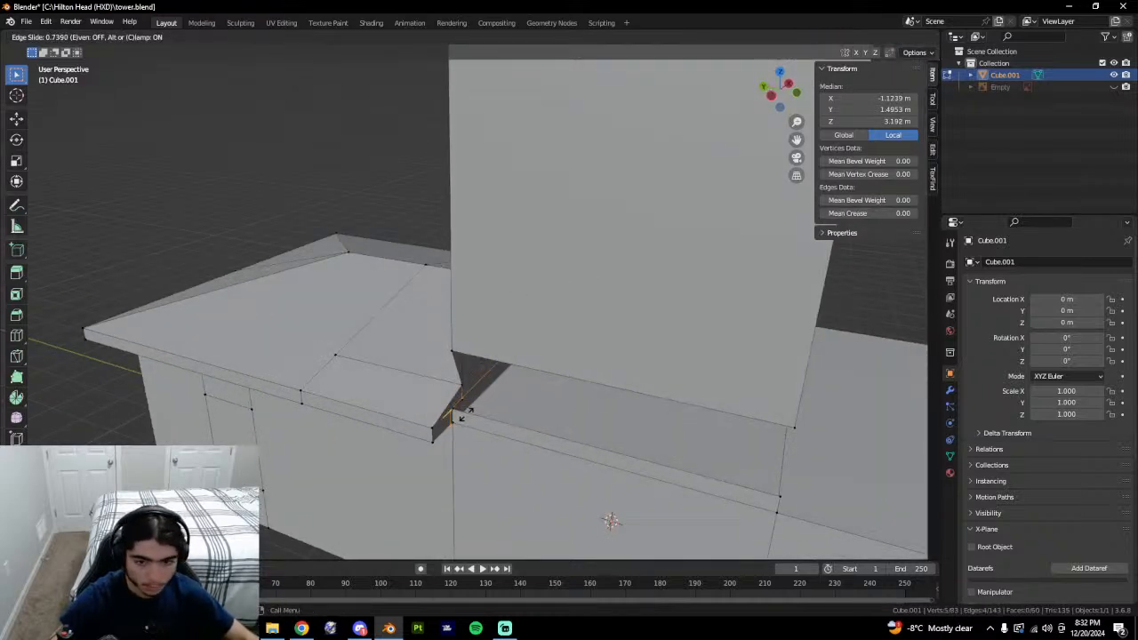
pyautogui.click(456, 413)
pyautogui.hotkey('ctrl', 'z')
pyautogui.press('g')
pyautogui.click(503, 414)
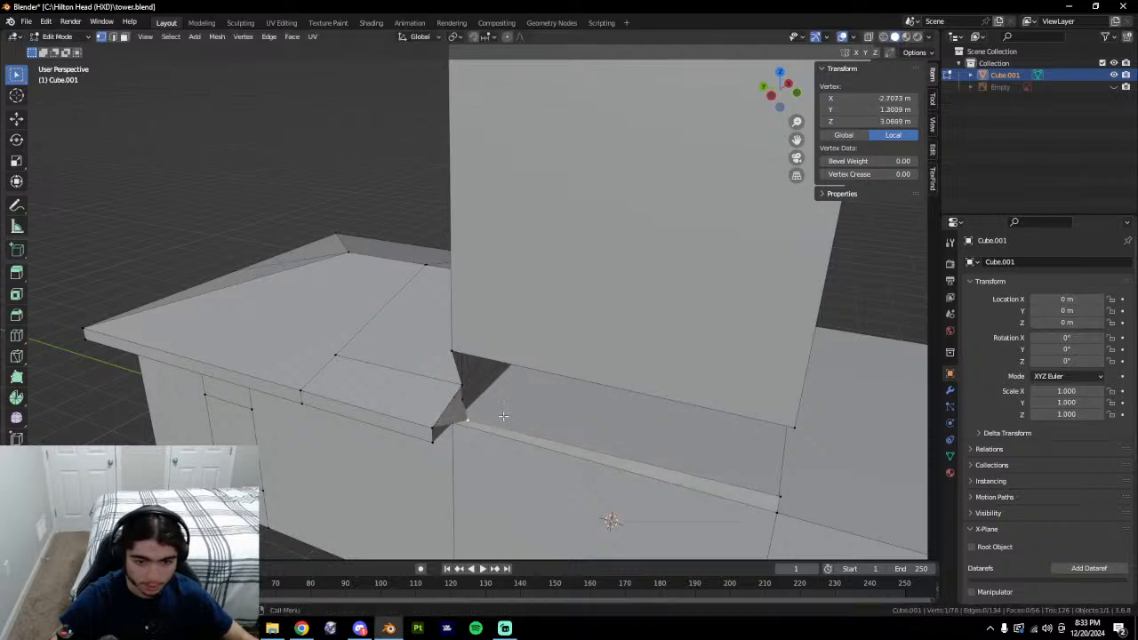
pyautogui.hotkey('ctrl', 'z')
# Connect the ledge corner vertex and the vertex under the wall with a new edge.
pyautogui.moveTo(524, 411); pyautogui.dragTo(501, 429, button='middle')
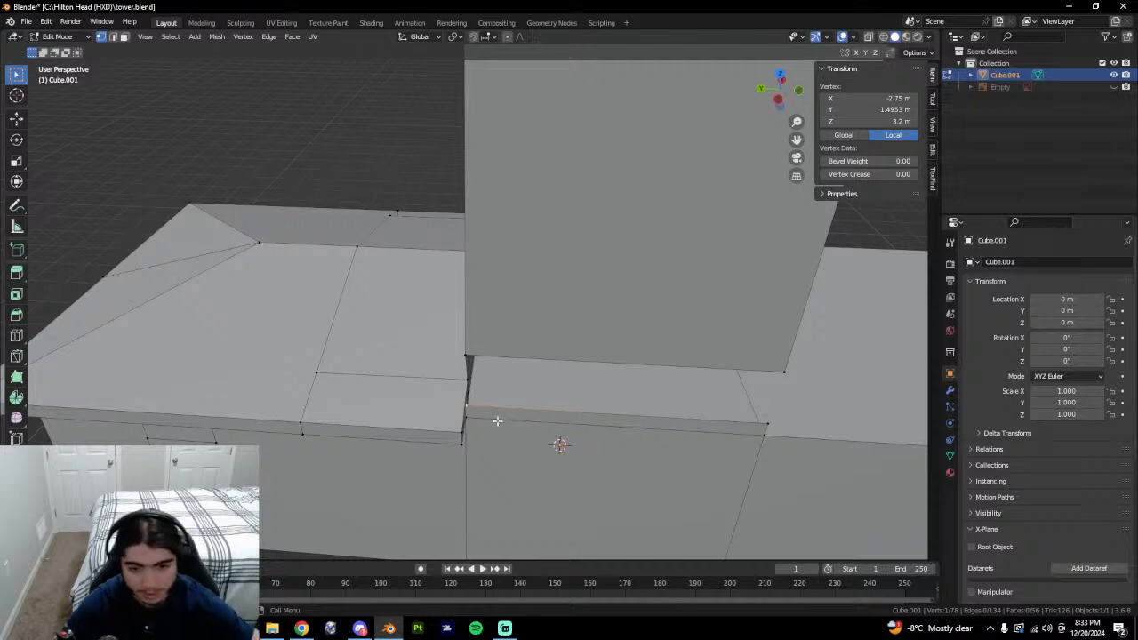
pyautogui.moveTo(497, 421); pyautogui.dragTo(518, 404, button='middle')
pyautogui.press('2')
pyautogui.click(440, 419)
pyautogui.press('3')
pyautogui.click(441, 422)
pyautogui.press('1')
pyautogui.click(454, 416)
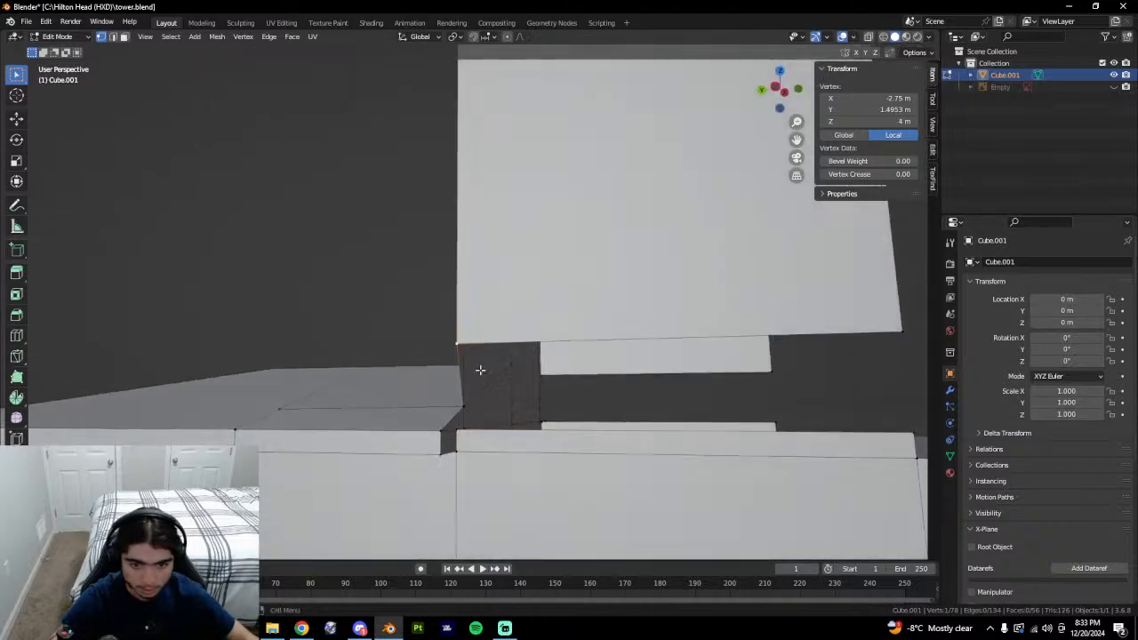
pyautogui.moveTo(481, 370); pyautogui.dragTo(552, 370, button='middle')
pyautogui.keyDown('shift'); pyautogui.click(427, 424); pyautogui.keyUp('shift')
pyautogui.press('f')
# Circle-select the two ledge-top faces, clear the selection, then select the face beside the gap.
pyautogui.press('3')
pyautogui.press('c')
pyautogui.moveTo(508, 411); pyautogui.dragTo(569, 418)
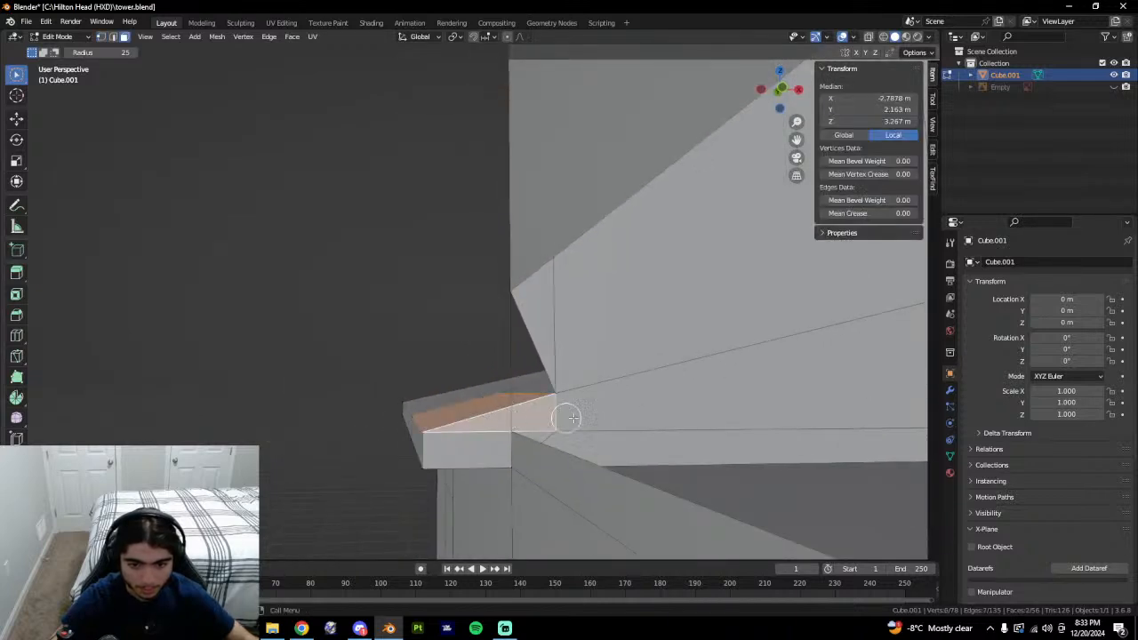
pyautogui.rightClick(578, 415)
pyautogui.rightClick(658, 402)
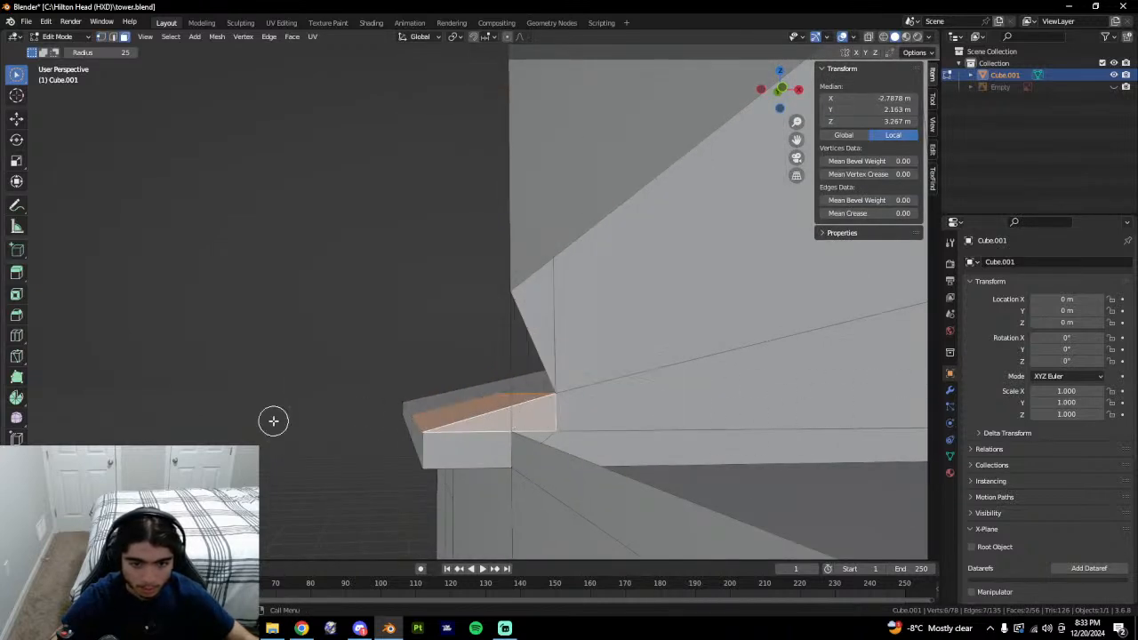
pyautogui.press('x')
pyautogui.click(382, 358)
pyautogui.press('q')
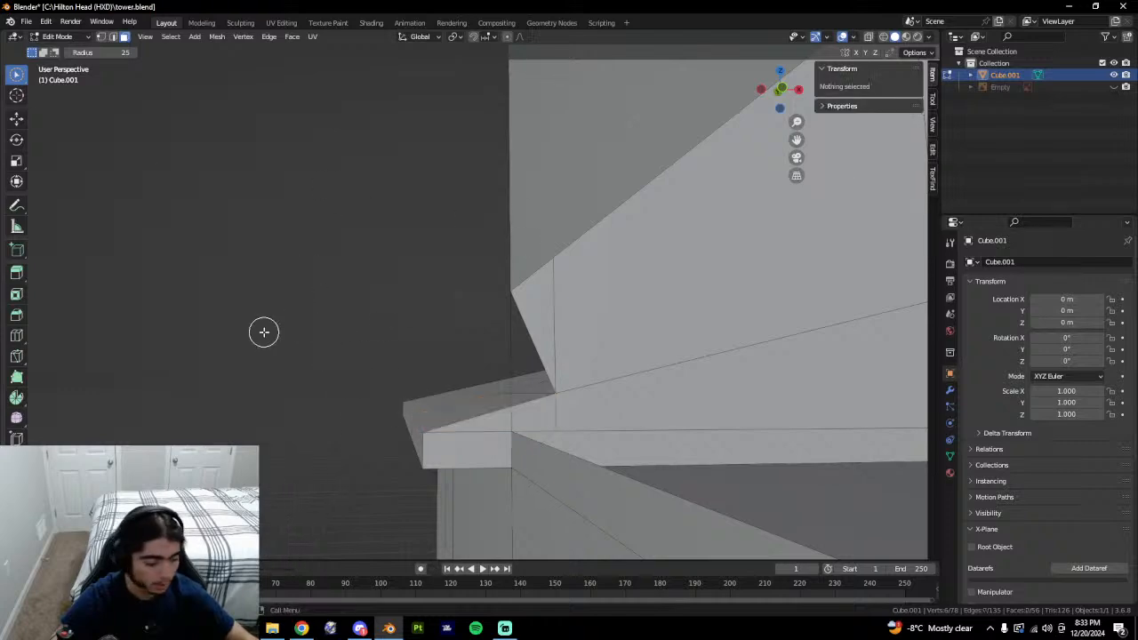
pyautogui.press('w')
pyautogui.press('w')
pyautogui.press('w')
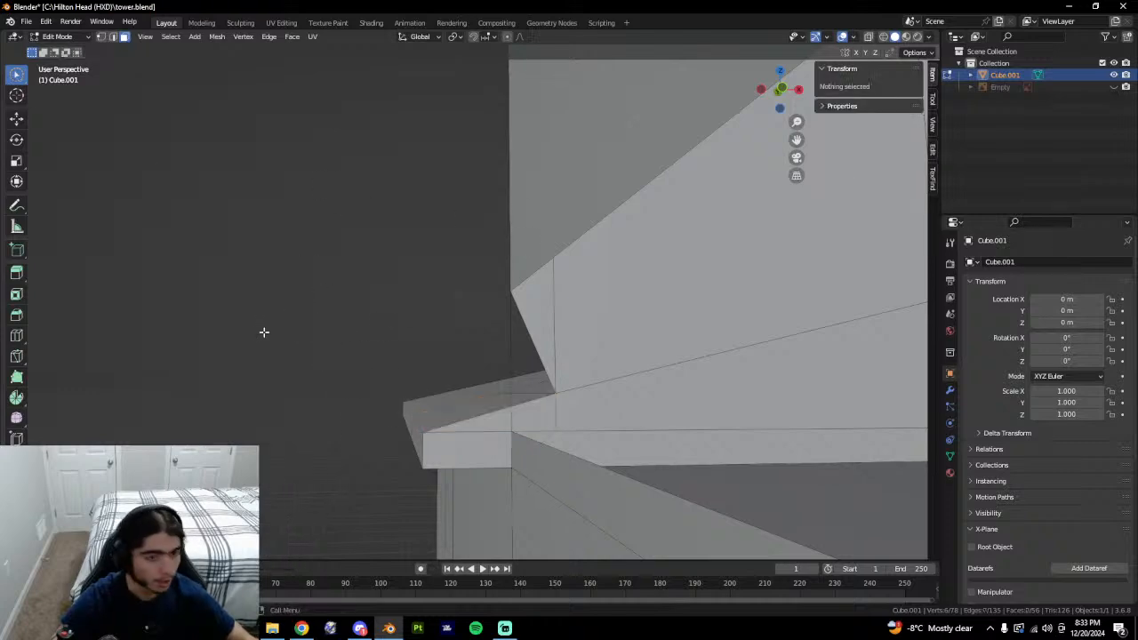
pyautogui.click(591, 419)
pyautogui.moveTo(591, 418); pyautogui.dragTo(359, 435, button='middle')
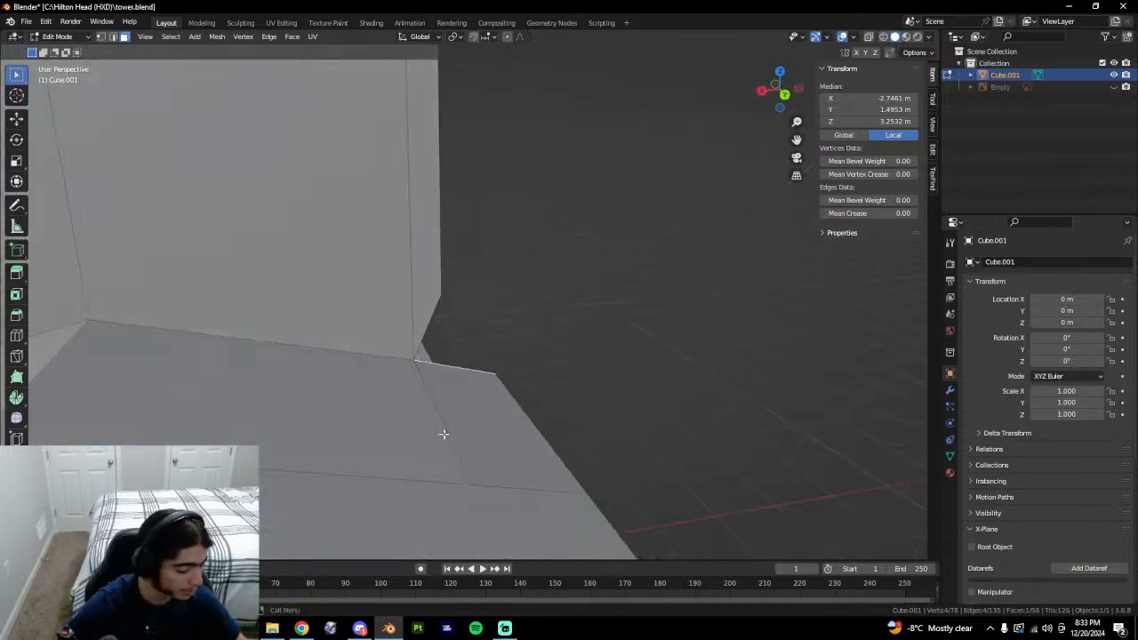
# Select two vertices on either side of the ledge gap.
pyautogui.scroll(-3, 446, 432)
pyautogui.keyDown('shift'); pyautogui.moveTo(302, 384); pyautogui.dragTo(596, 402, button='middle'); pyautogui.keyUp('shift')
pyautogui.click(615, 356)
pyautogui.moveTo(615, 356); pyautogui.dragTo(571, 389, button='middle')
pyautogui.keyDown('shift'); pyautogui.moveTo(558, 446); pyautogui.dragTo(506, 442, button='middle'); pyautogui.keyUp('shift')
pyautogui.scroll(1, 498, 428)
pyautogui.press('1')
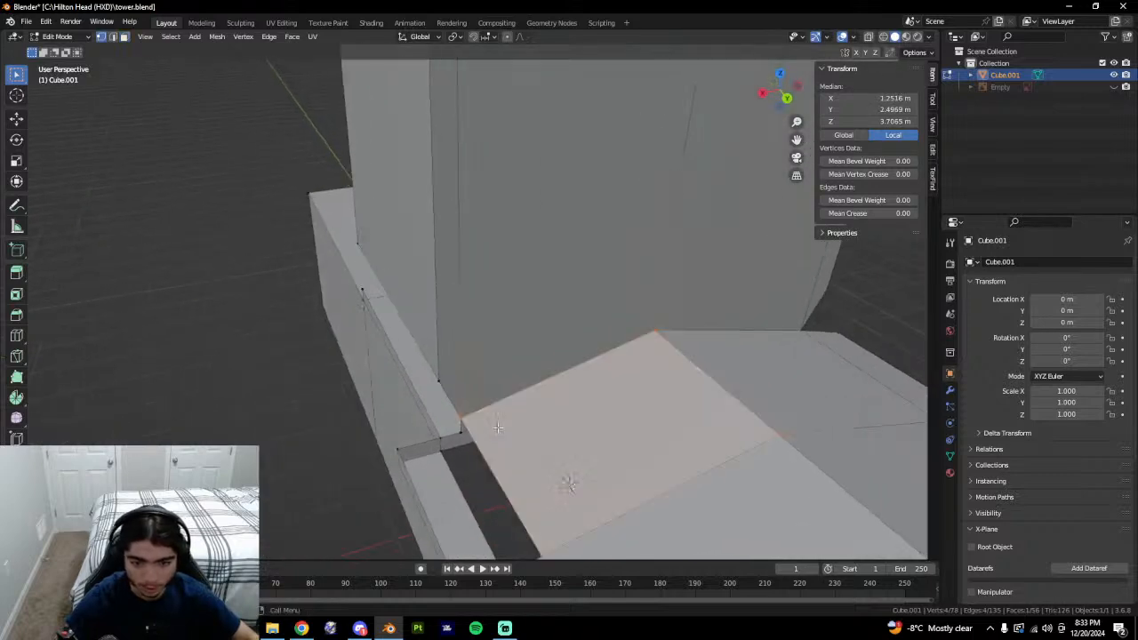
pyautogui.click(464, 418)
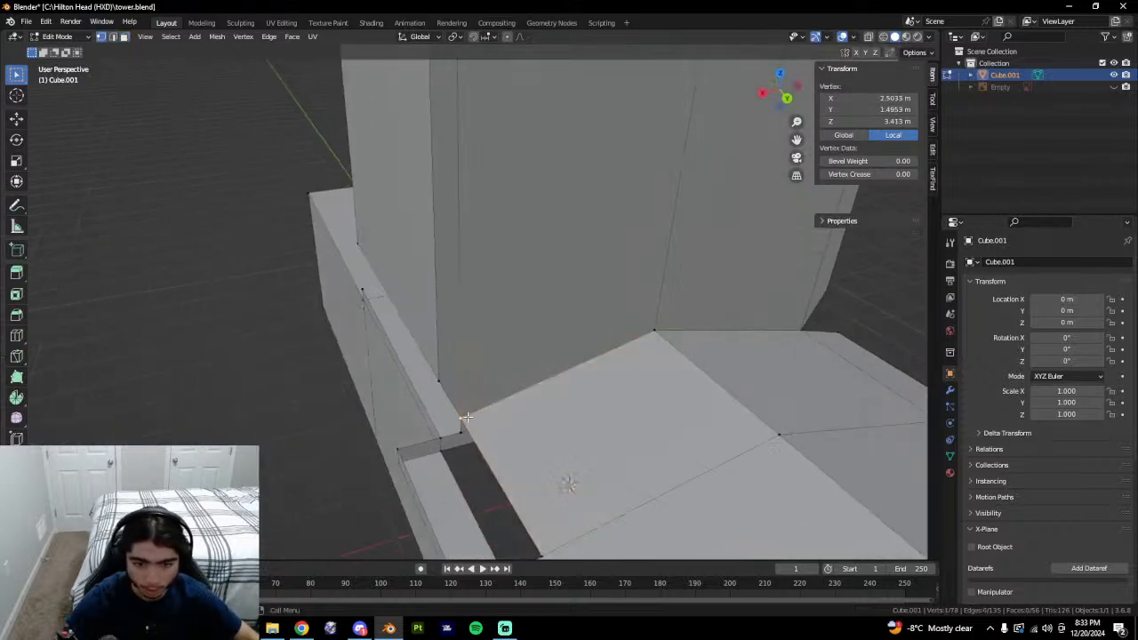
pyautogui.keyDown('shift'); pyautogui.click(398, 453); pyautogui.keyUp('shift')
# Slide the corner vertex along its edge.
pyautogui.moveTo(398, 452); pyautogui.dragTo(501, 411, button='middle')
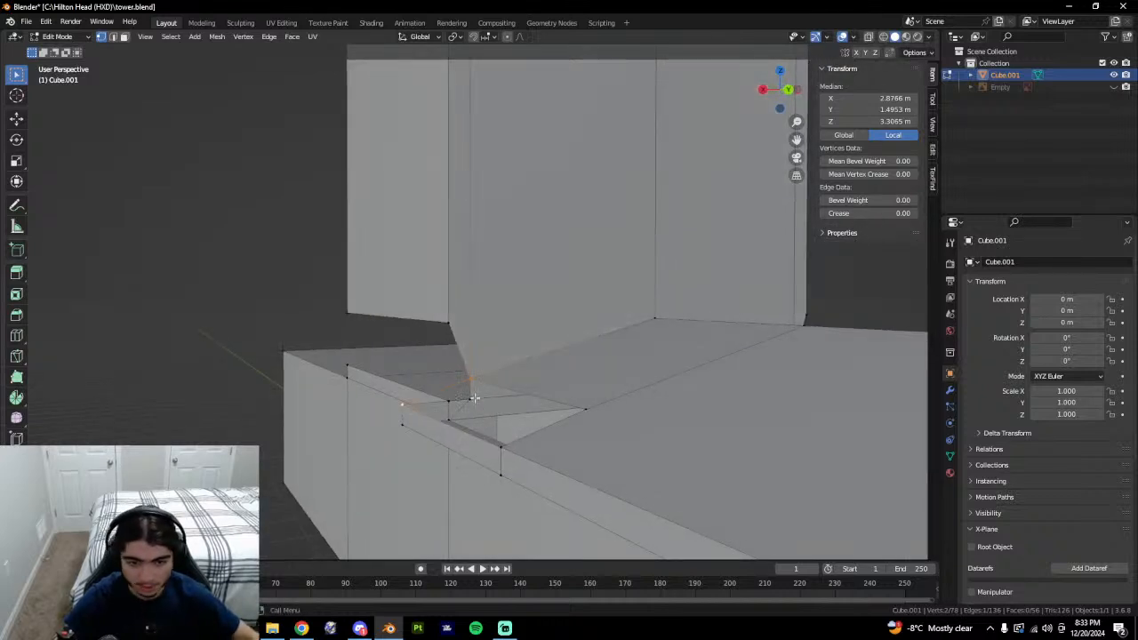
pyautogui.click(475, 398)
pyautogui.moveTo(498, 376); pyautogui.dragTo(498, 389, button='middle')
pyautogui.hotkey('shift', 'v')
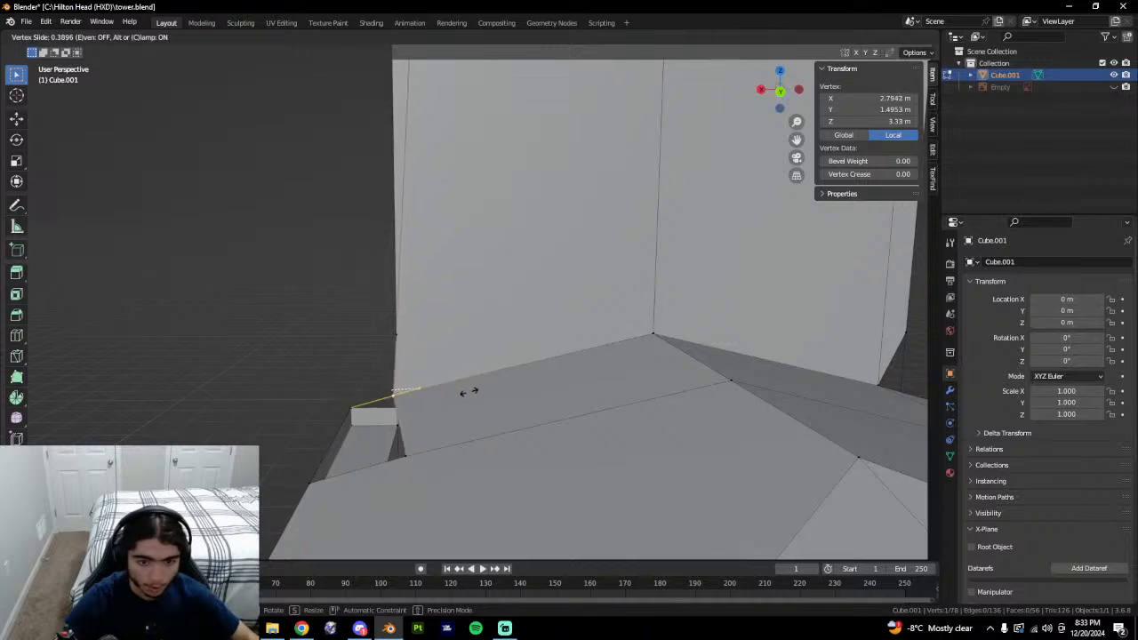
pyautogui.click(469, 391)
# Cancel a vertical move of the vertex and undo the stray vertex.
pyautogui.moveTo(462, 393); pyautogui.dragTo(432, 345, button='middle')
pyautogui.moveTo(505, 386); pyautogui.dragTo(501, 385, button='middle')
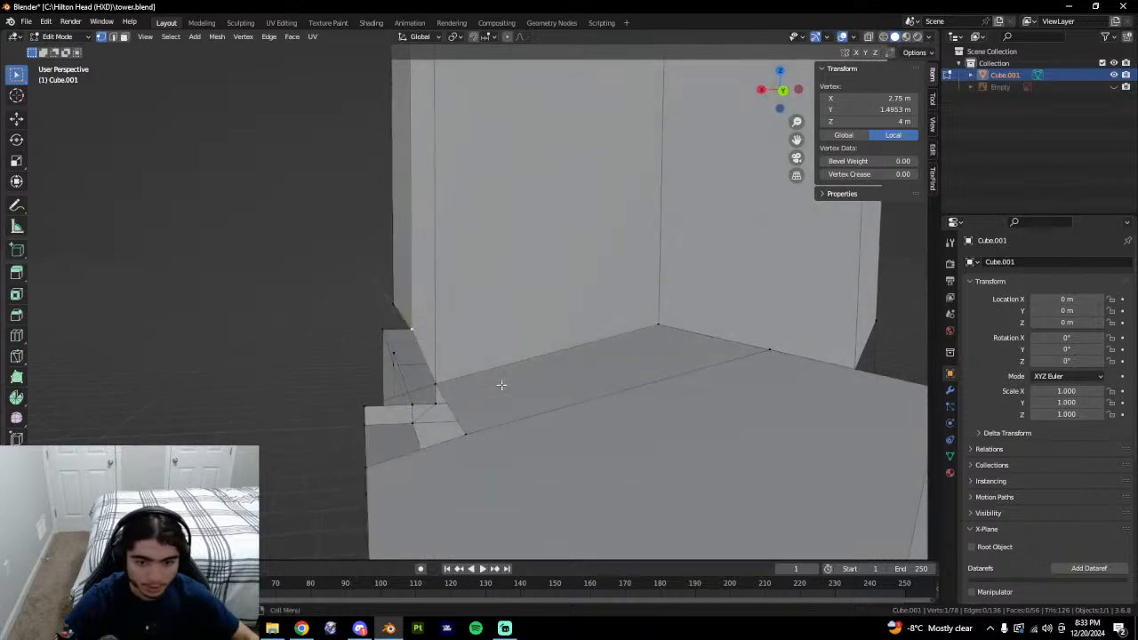
pyautogui.press('g')
pyautogui.press('z')
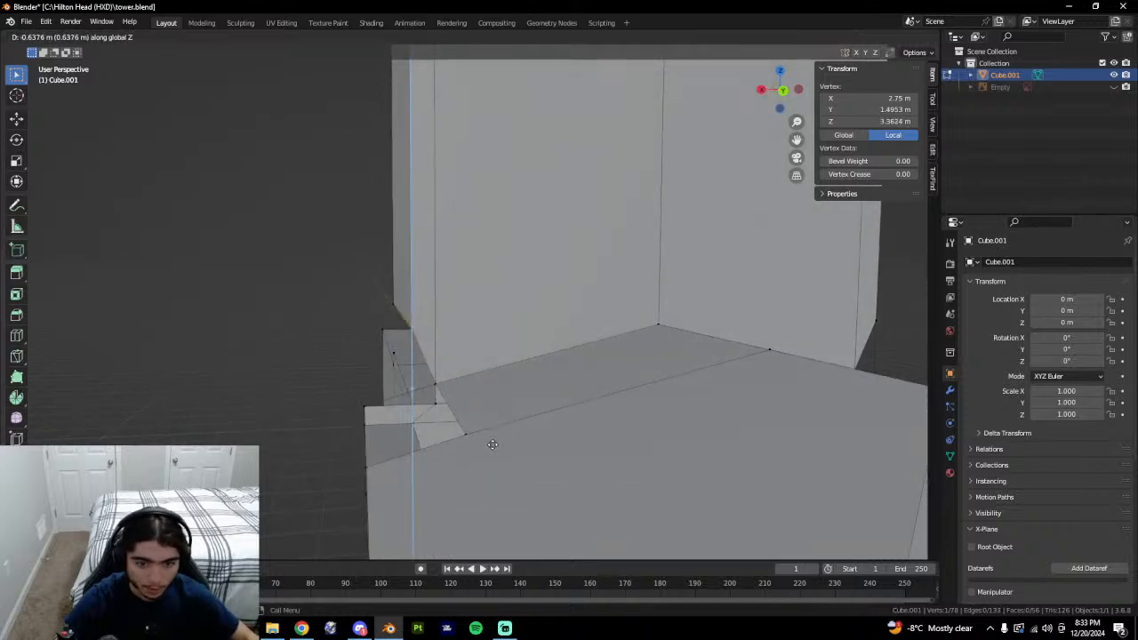
pyautogui.press('Escape')
pyautogui.moveTo(492, 445); pyautogui.dragTo(444, 412, button='middle')
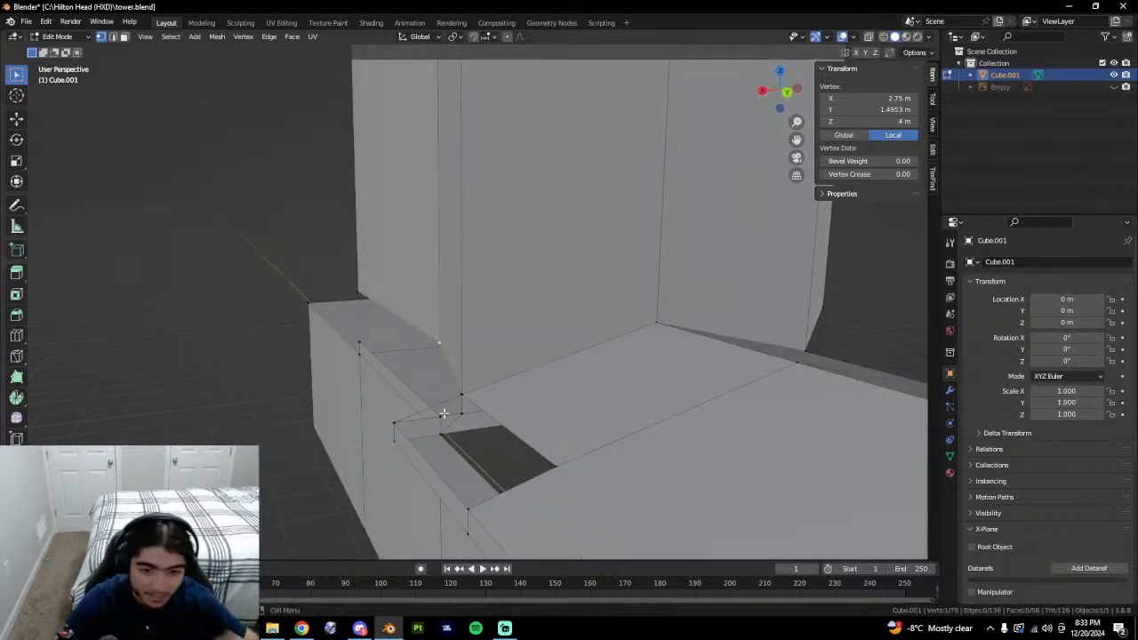
pyautogui.hotkey('ctrl', 'z')
# Select the ledge outline edges around the hole and fill them with a new face.
pyautogui.press('2')
pyautogui.click(445, 407)
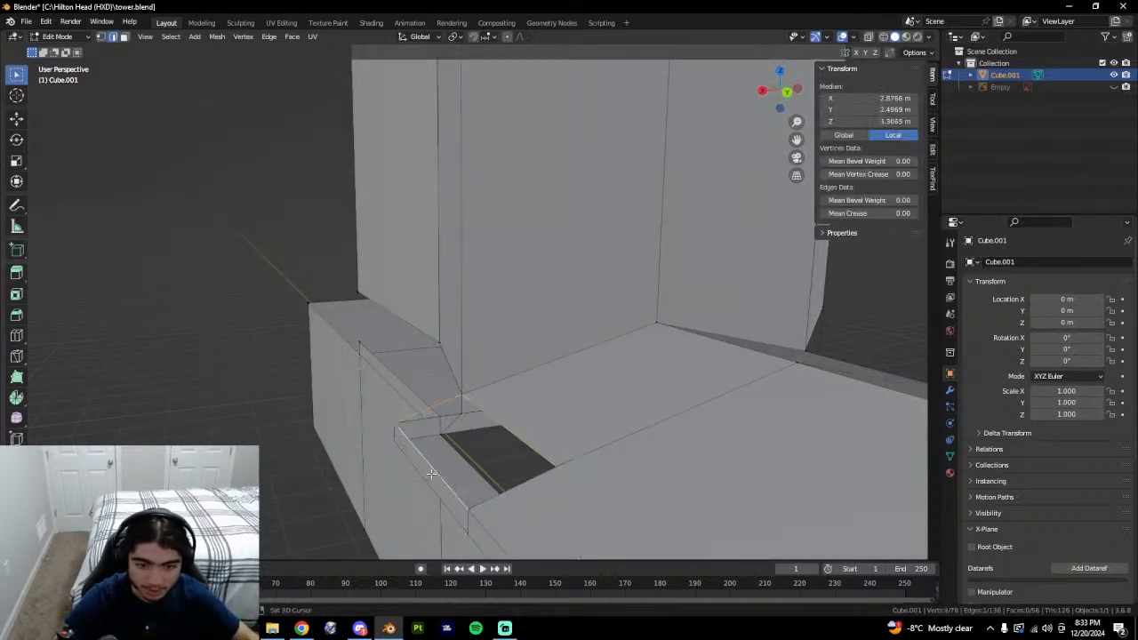
pyautogui.press('f')
pyautogui.moveTo(548, 496); pyautogui.dragTo(528, 483, button='middle')
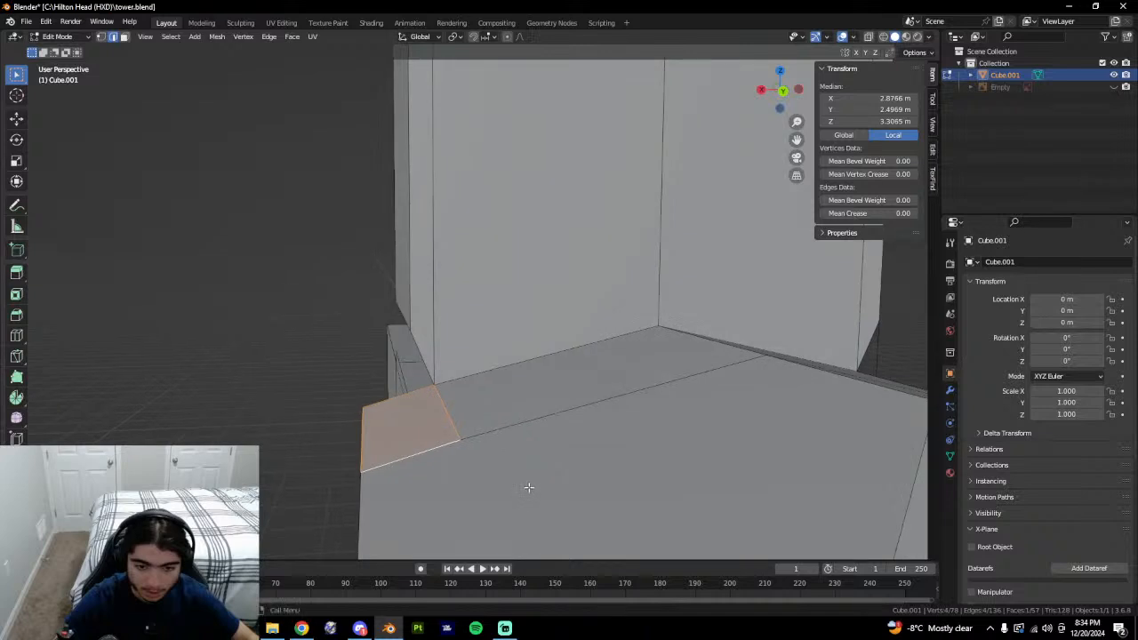
pyautogui.click(418, 455)
pyautogui.click(417, 459)
pyautogui.hotkey('ctrl', 'z')
pyautogui.hotkey('ctrl', 'z')
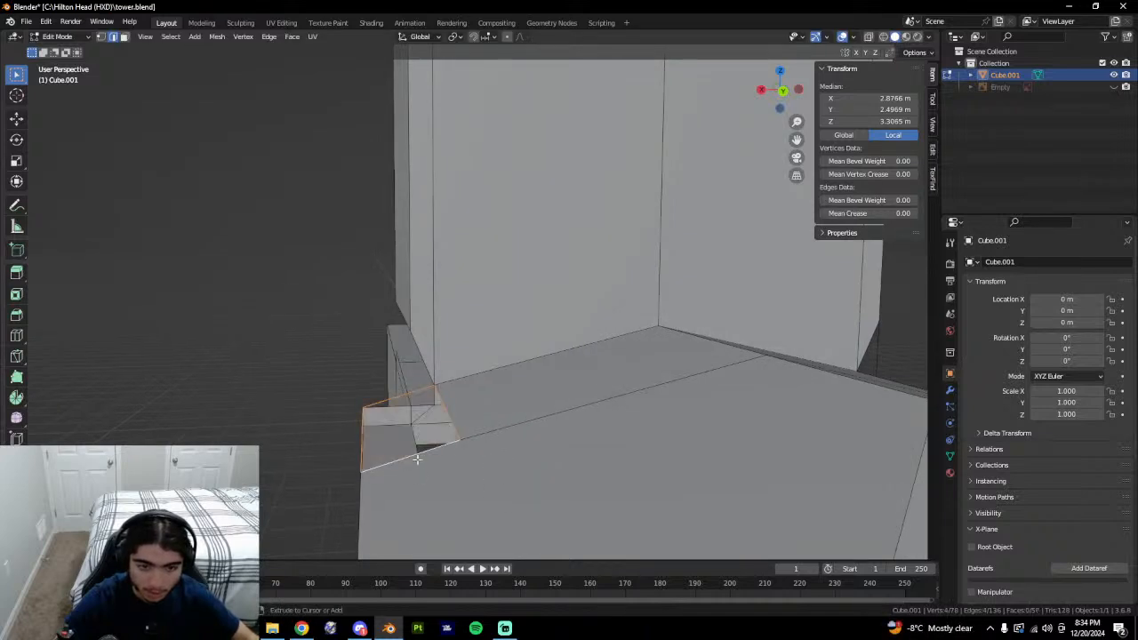
pyautogui.keyDown('shift'); pyautogui.click(424, 461); pyautogui.keyUp('shift')
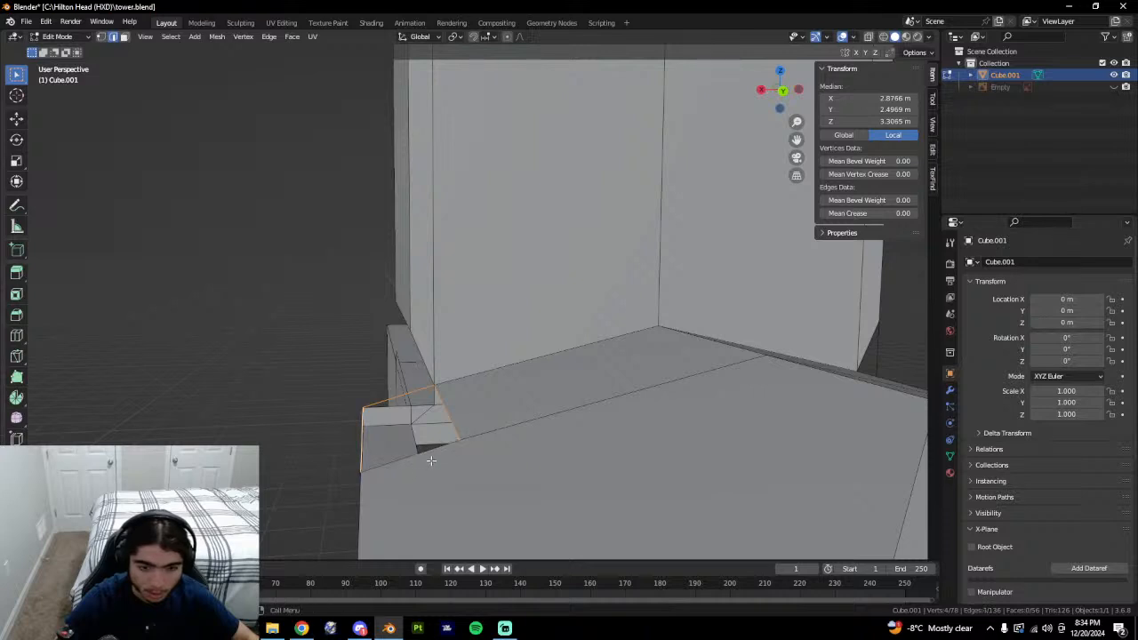
pyautogui.moveTo(430, 460); pyautogui.dragTo(433, 464, button='middle')
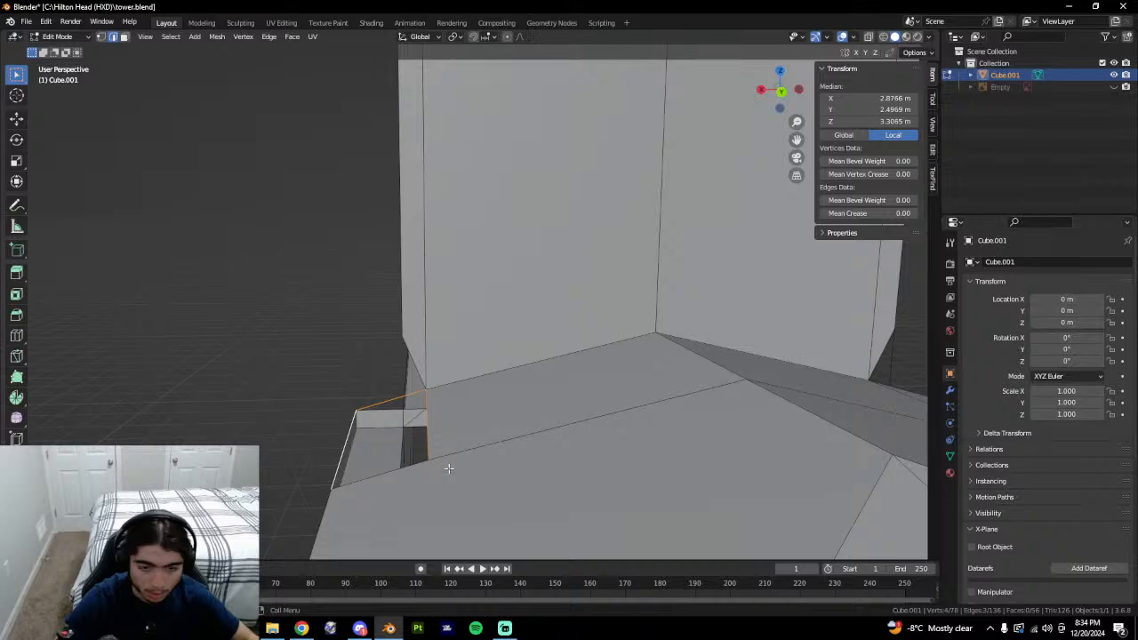
pyautogui.moveTo(449, 468); pyautogui.dragTo(509, 469, button='middle')
pyautogui.press('f')
pyautogui.moveTo(613, 476); pyautogui.dragTo(731, 490, button='middle')
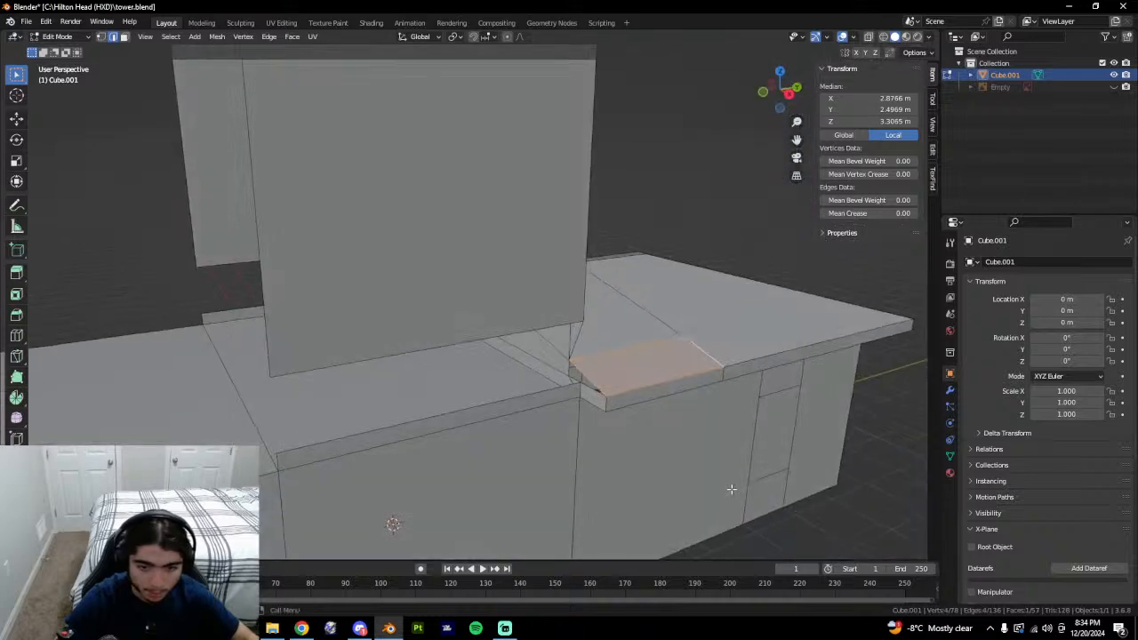
pyautogui.click(591, 380)
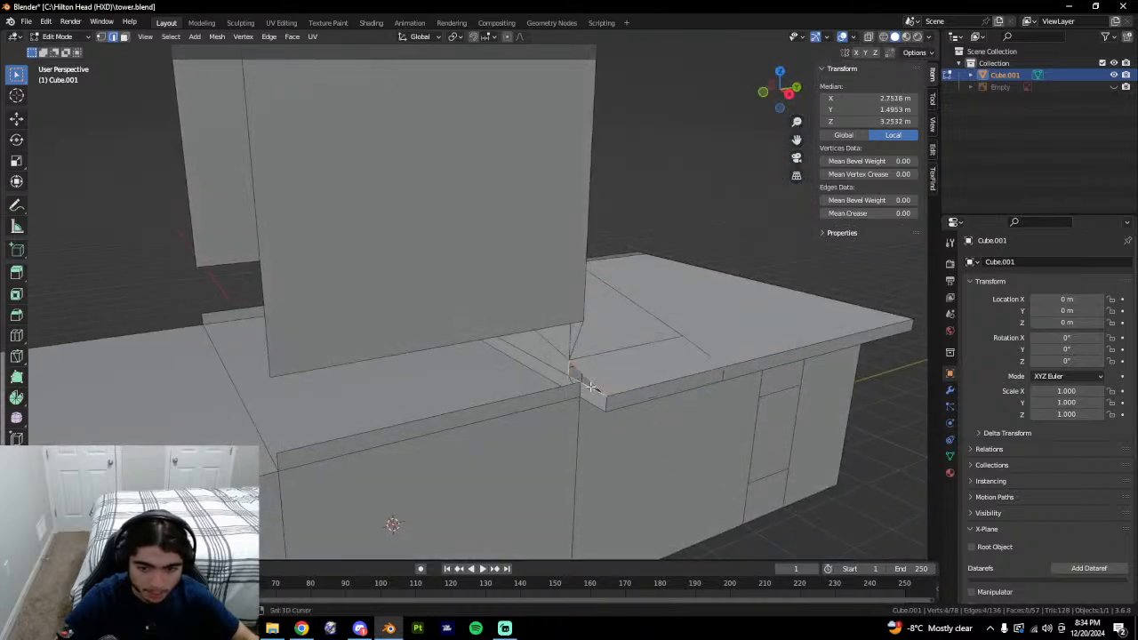
pyautogui.moveTo(579, 381); pyautogui.dragTo(686, 381, button='middle')
pyautogui.click(519, 404)
pyautogui.keyDown('shift'); pyautogui.click(533, 350); pyautogui.keyUp('shift')
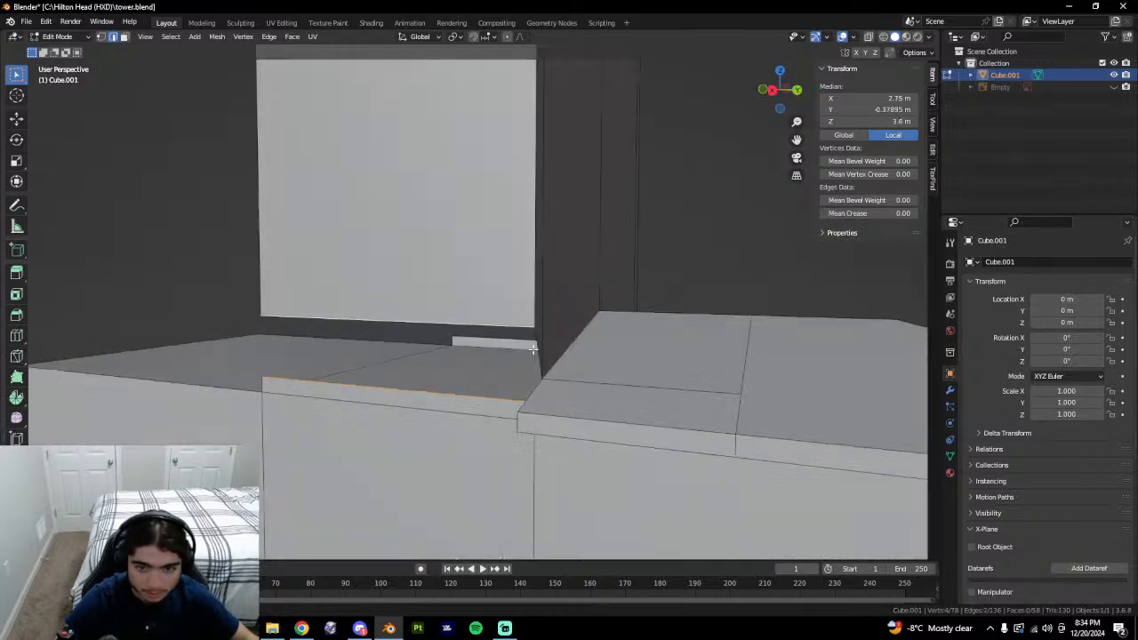
pyautogui.moveTo(534, 350); pyautogui.dragTo(518, 357, button='middle')
pyautogui.click(518, 357)
pyautogui.moveTo(578, 375); pyautogui.dragTo(614, 377, button='middle')
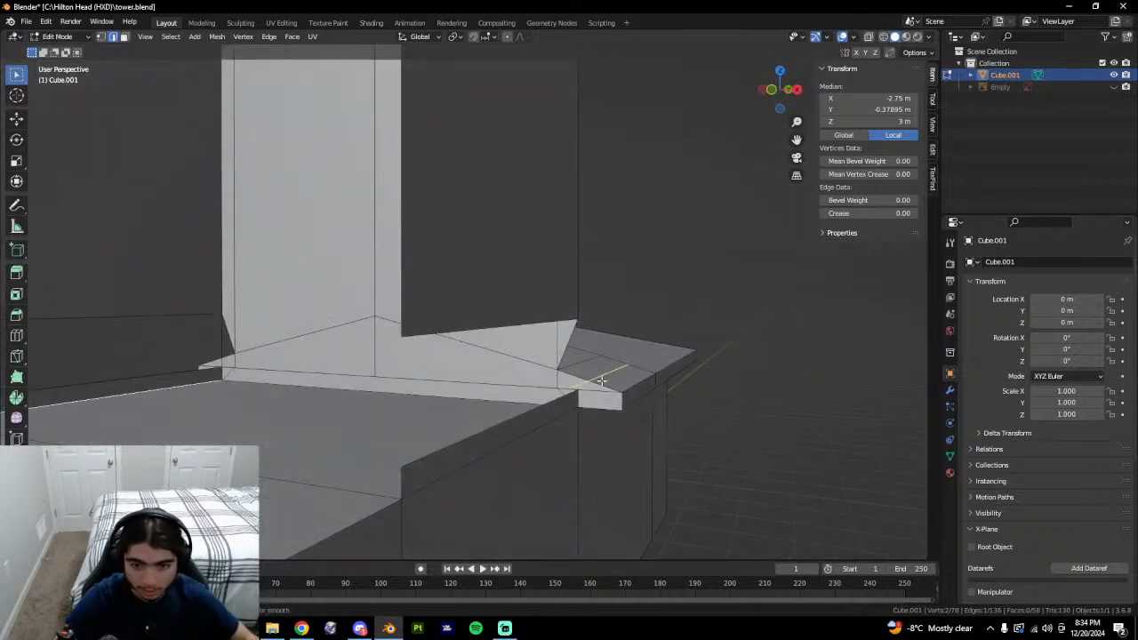
pyautogui.press('g')
pyautogui.press('g')
pyautogui.rightClick(602, 381)
pyautogui.moveTo(684, 384); pyautogui.dragTo(648, 377, button='middle')
pyautogui.press('1')
pyautogui.click(590, 389)
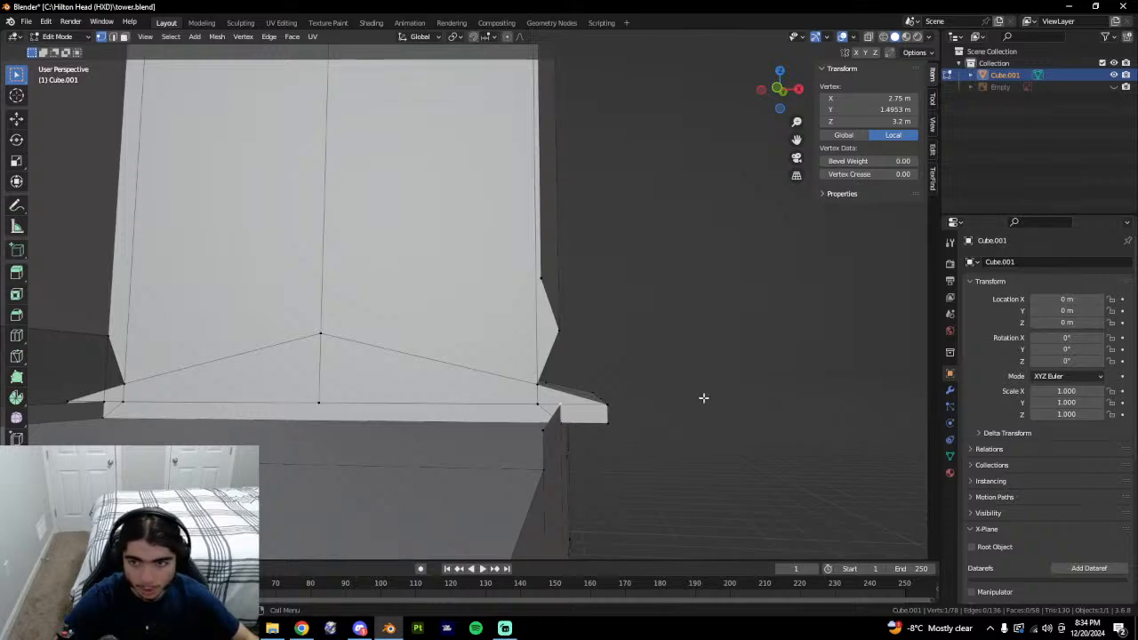
pyautogui.moveTo(703, 398); pyautogui.dragTo(650, 415, button='middle')
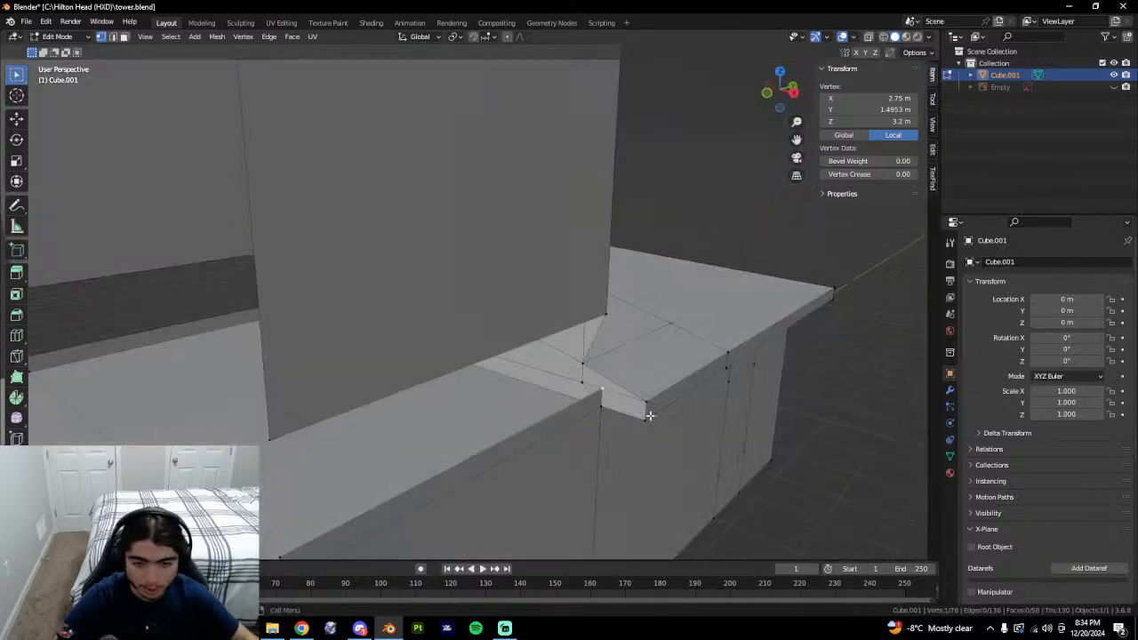
pyautogui.scroll(2, 720, 399)
pyautogui.scroll(-1, 720, 399)
pyautogui.moveTo(720, 399); pyautogui.dragTo(622, 437, button='middle')
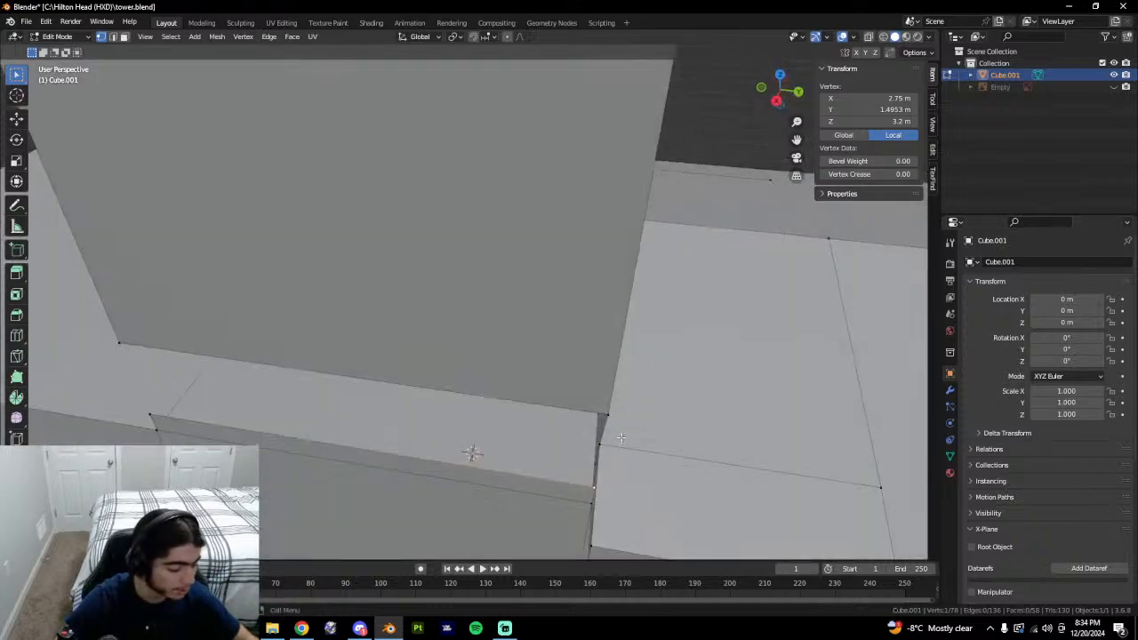
pyautogui.moveTo(739, 440); pyautogui.dragTo(773, 437, button='middle')
pyautogui.press('3')
pyautogui.click(264, 443)
pyautogui.press('1')
pyautogui.click(634, 418)
pyautogui.press('1')
pyautogui.click(674, 455)
pyautogui.scroll(1, 698, 451)
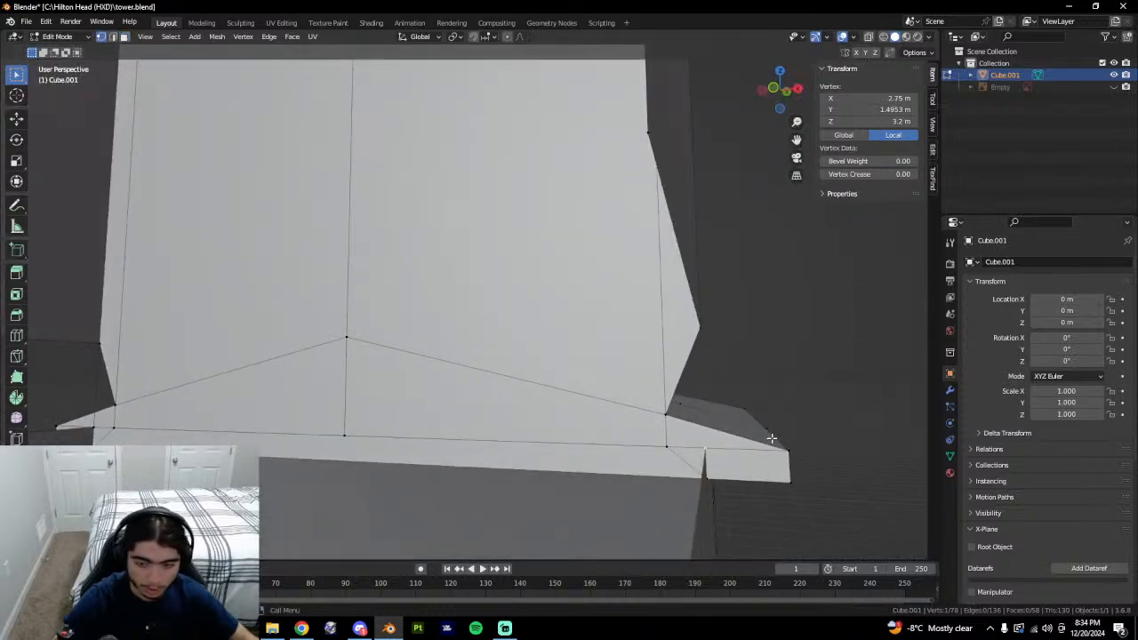
pyautogui.press('k')
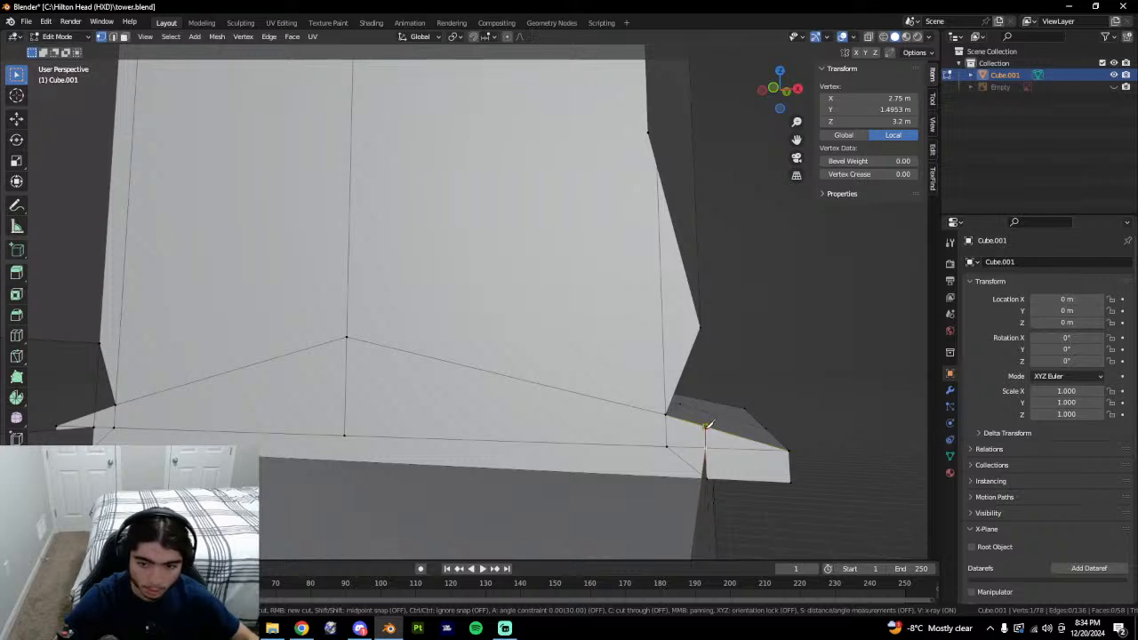
pyautogui.click(708, 425)
pyautogui.press('Return')
pyautogui.hotkey('ctrl', 'z')
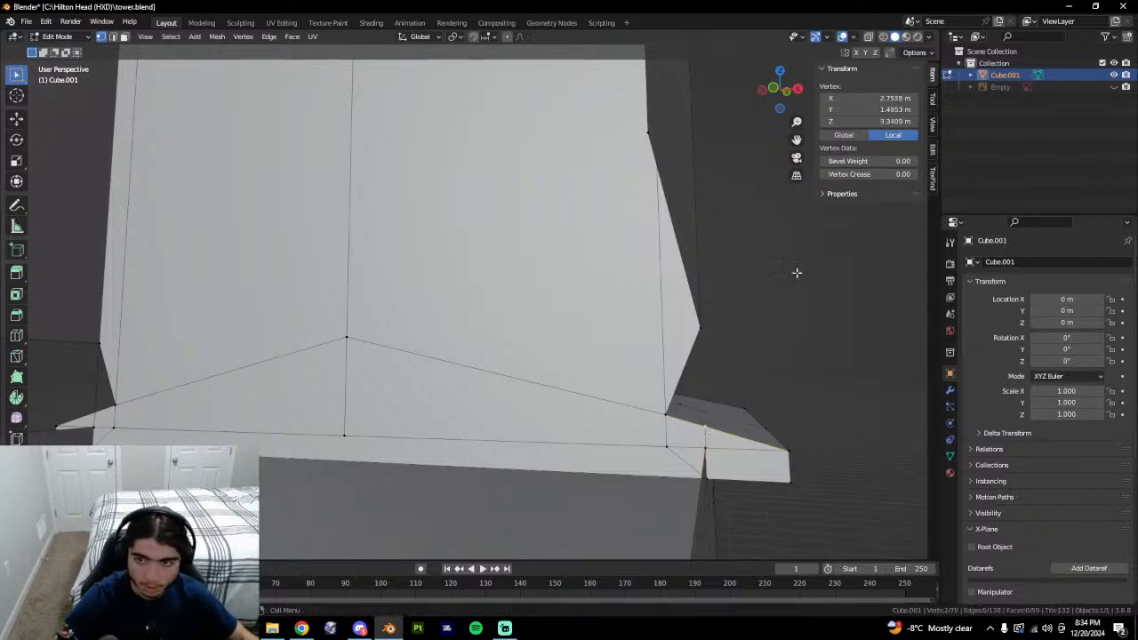
pyautogui.moveTo(749, 427); pyautogui.dragTo(759, 410, button='middle')
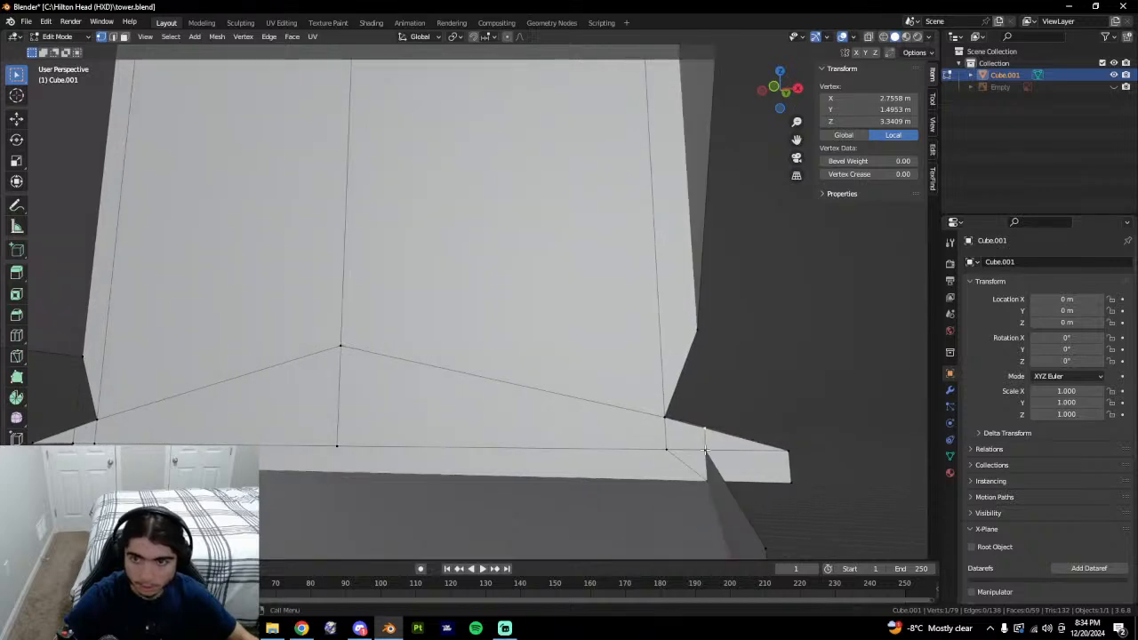
pyautogui.moveTo(704, 450)
pyautogui.mouseDown(button='middle')
pyautogui.moveTo(709, 482)
pyautogui.moveTo(703, 446)
pyautogui.mouseUp(button='middle')
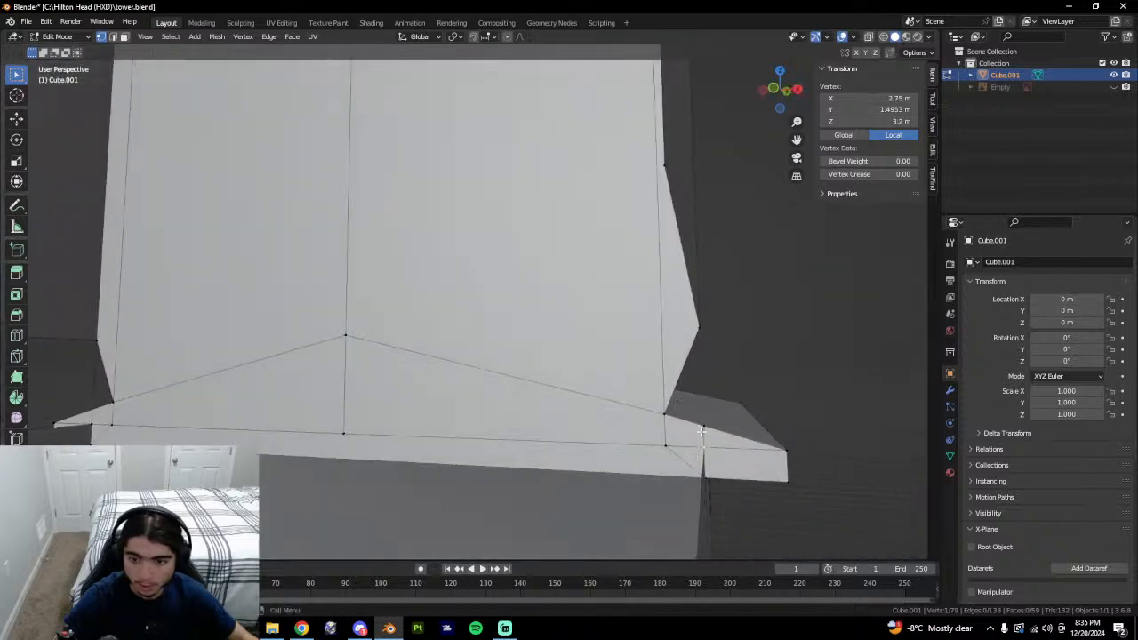
pyautogui.click(703, 429)
pyautogui.hotkey('ctrl', 'z')
pyautogui.hotkey('ctrl', 'z')
pyautogui.hotkey('ctrl', 'z')
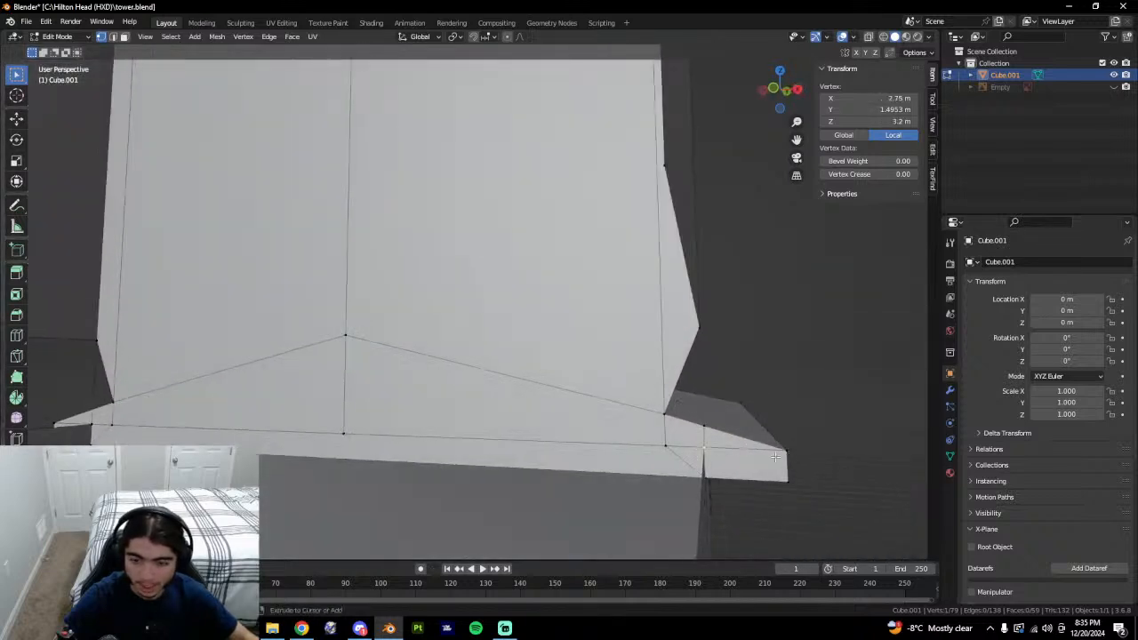
pyautogui.hotkey('ctrl', 'z')
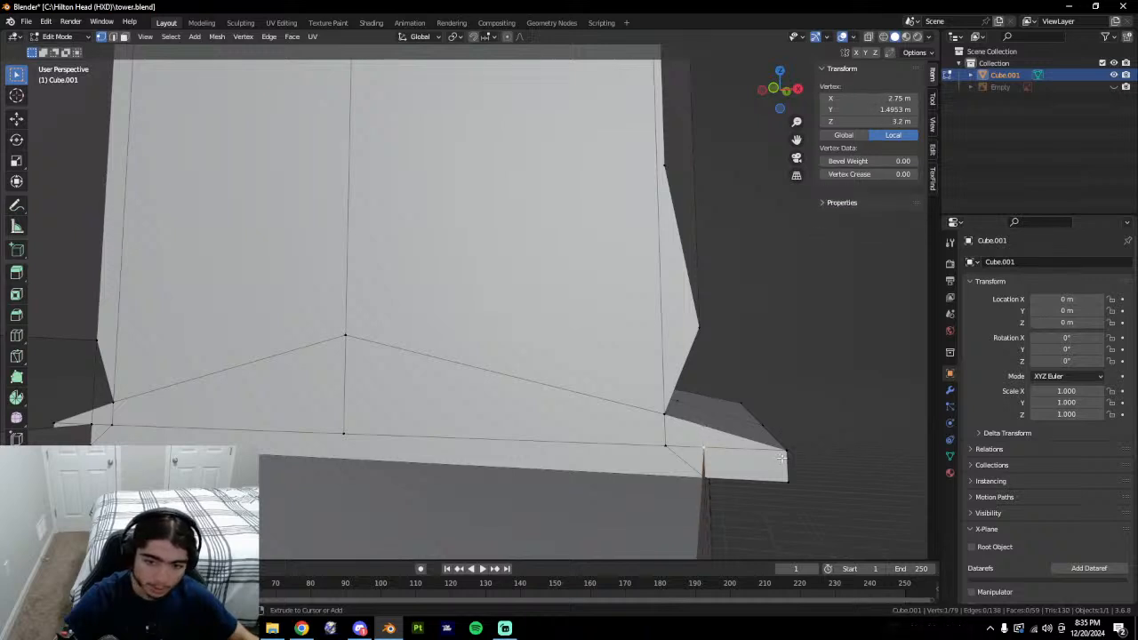
pyautogui.hotkey('ctrl', 'z')
pyautogui.moveTo(784, 442); pyautogui.dragTo(810, 444, button='middle')
pyautogui.keyDown('shift'); pyautogui.moveTo(810, 444); pyautogui.dragTo(615, 386, button='middle'); pyautogui.keyUp('shift')
pyautogui.scroll(-1, 614, 386)
pyautogui.scroll(1, 490, 381)
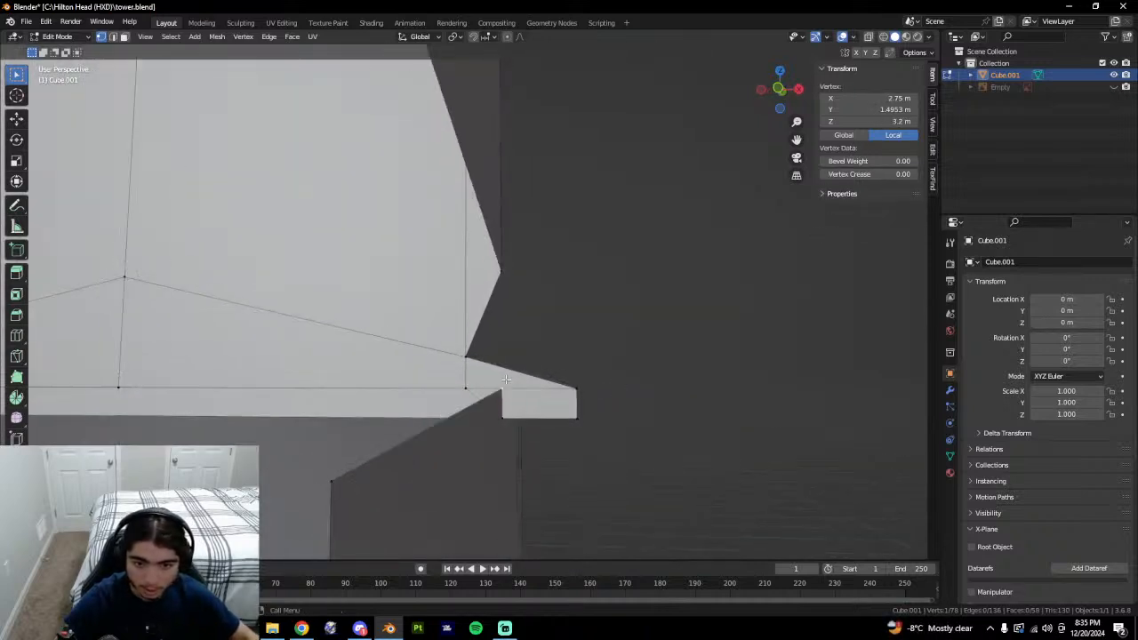
pyautogui.hotkey('ctrl', 'z')
pyautogui.scroll(2, 592, 367)
pyautogui.scroll(1, 593, 369)
pyautogui.keyDown('shift'); pyautogui.moveTo(632, 459); pyautogui.dragTo(590, 439, button='middle'); pyautogui.keyUp('shift')
pyautogui.scroll(1, 602, 350)
pyautogui.scroll(1, 602, 350)
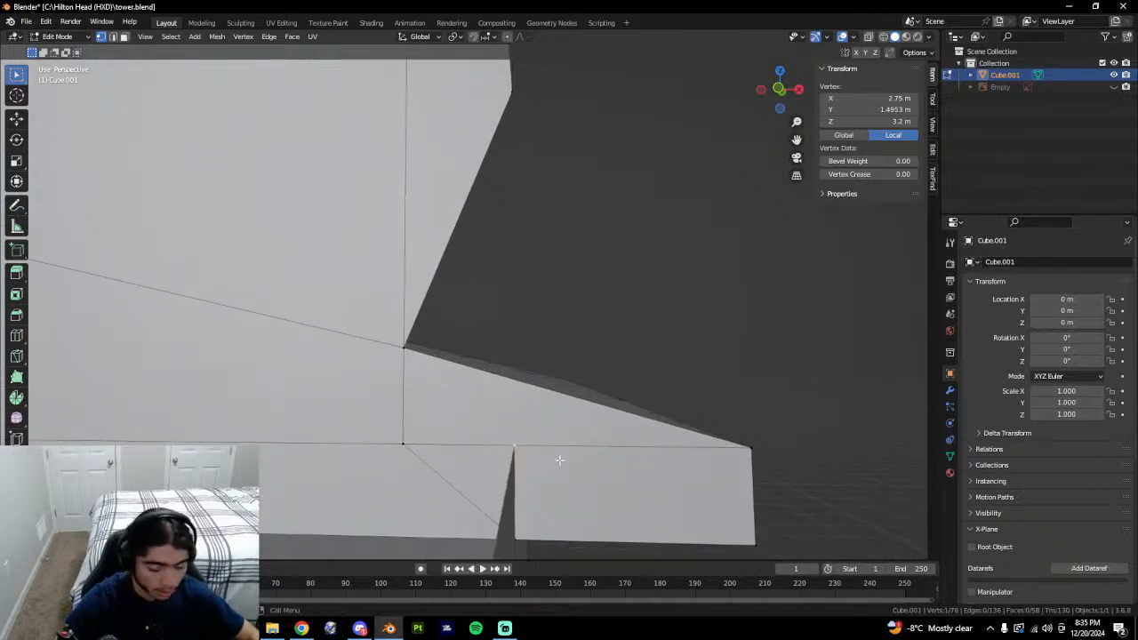
pyautogui.press('k')
pyautogui.press('Escape')
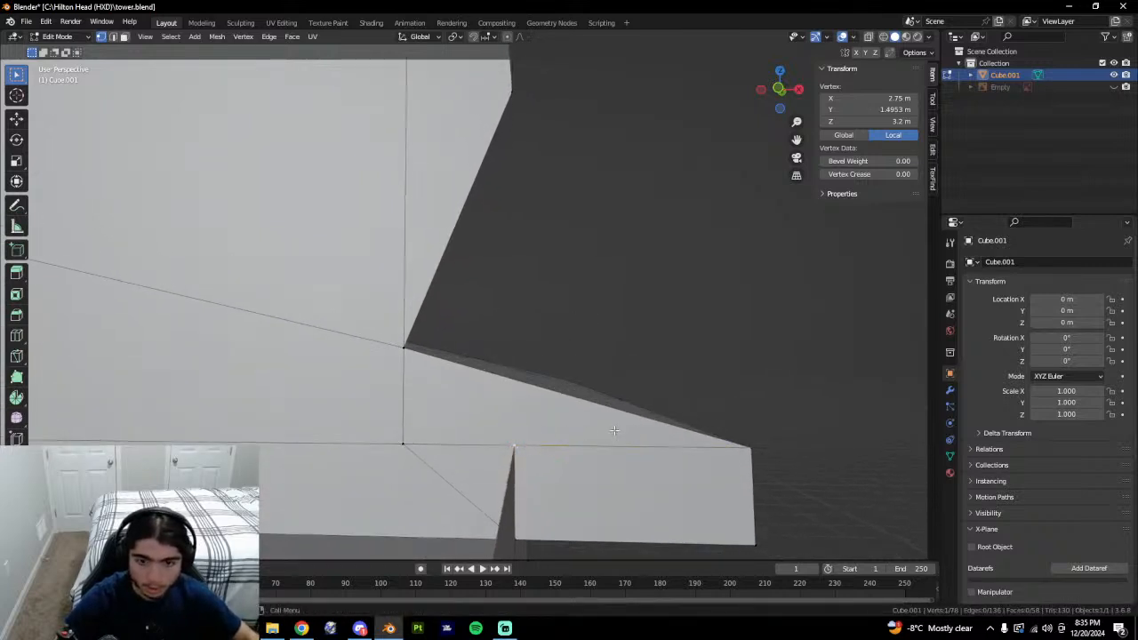
pyautogui.moveTo(637, 435); pyautogui.dragTo(617, 426, button='middle')
# In front view, knife a vertical edge from the bottom vertex to the sloped edge, then undo it.
pyautogui.click(780, 89)
pyautogui.scroll(2, 530, 428)
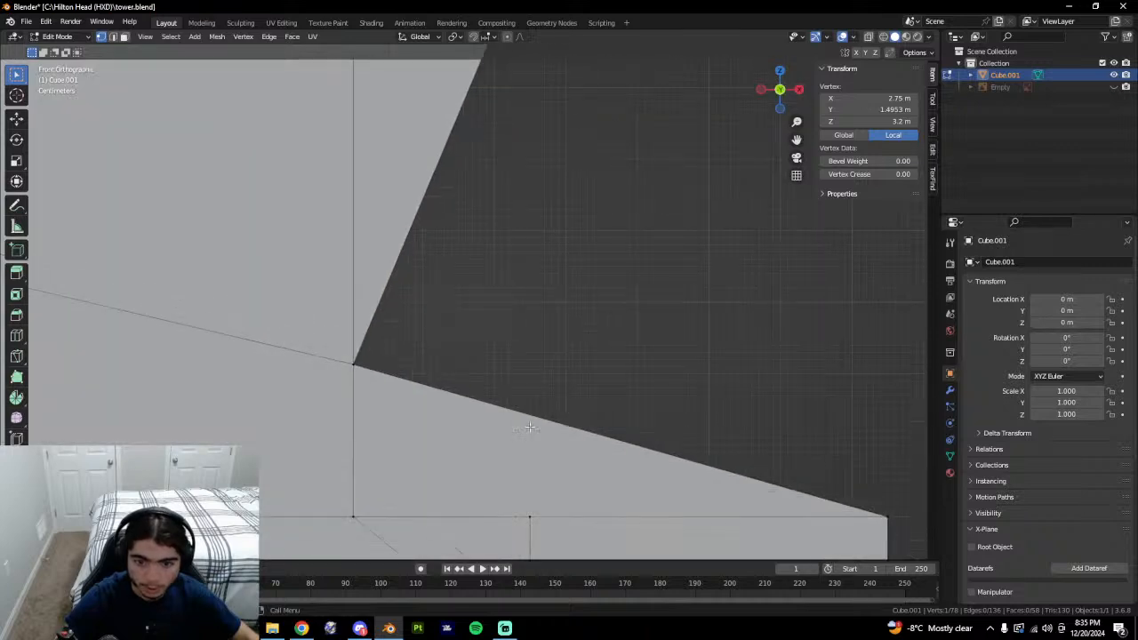
pyautogui.press('k')
pyautogui.click(530, 516)
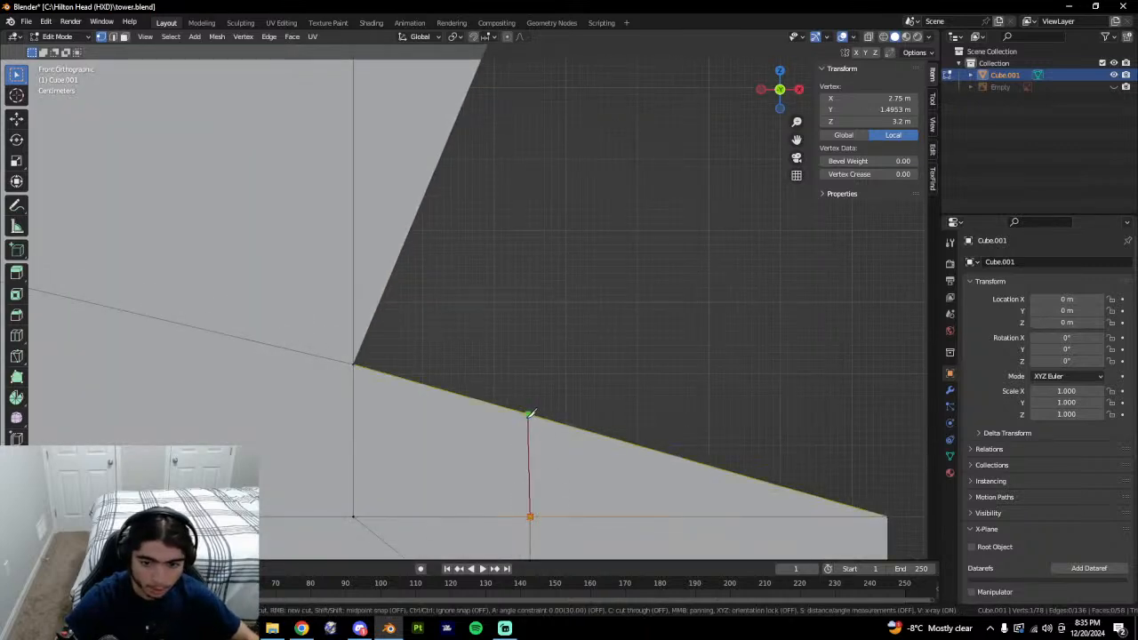
pyautogui.click(530, 414)
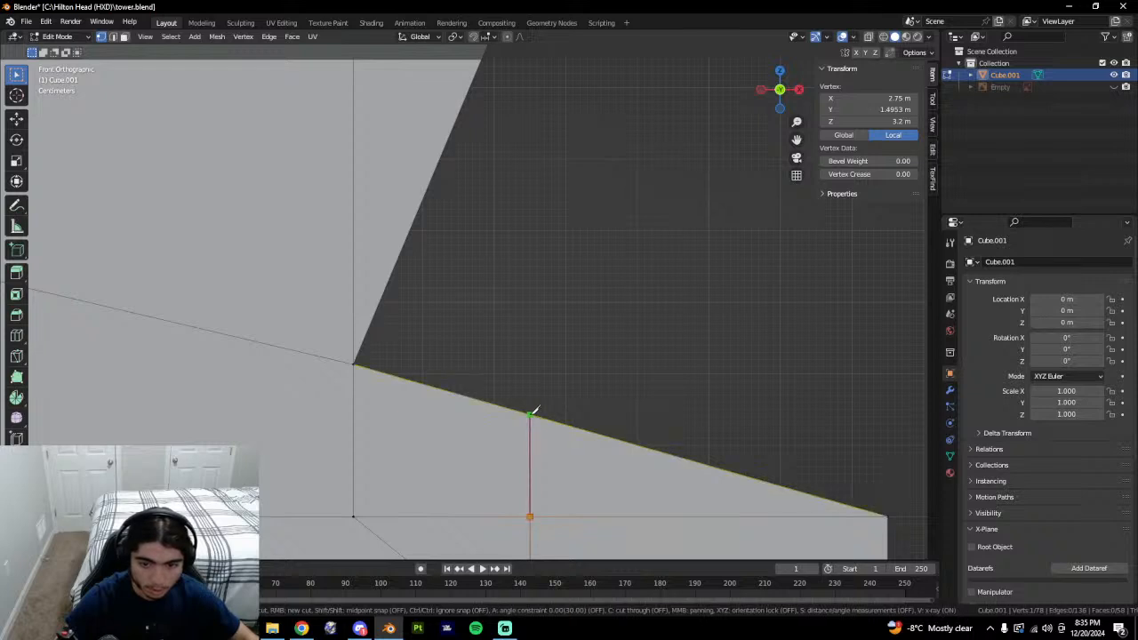
pyautogui.click(531, 414)
pyautogui.press('Return')
pyautogui.moveTo(531, 414); pyautogui.dragTo(543, 431, button='middle')
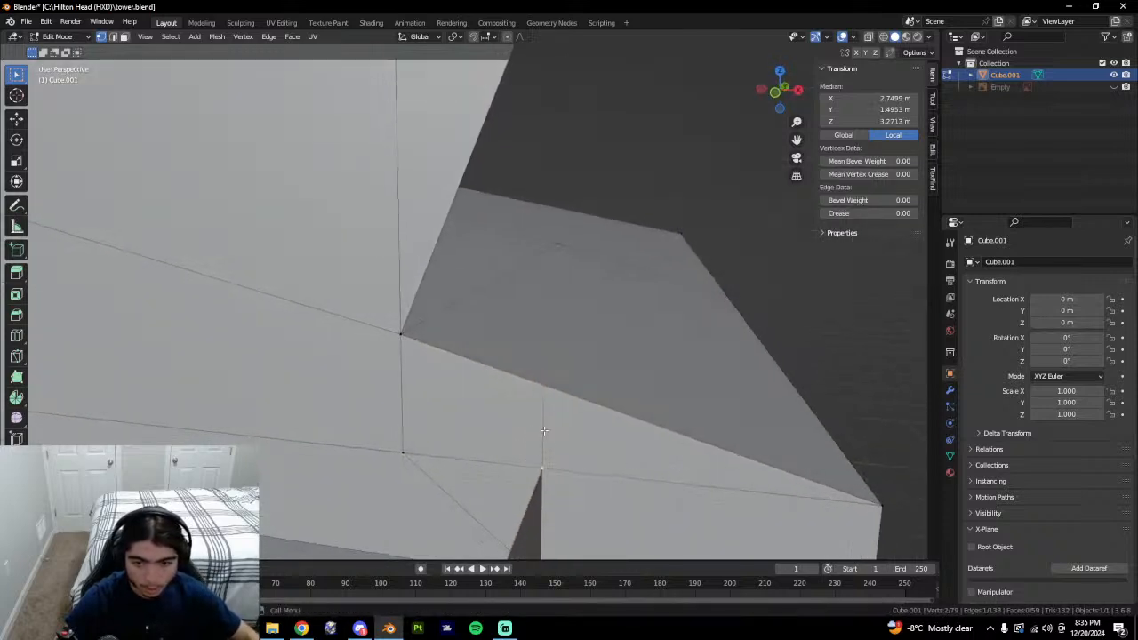
pyautogui.click(541, 394)
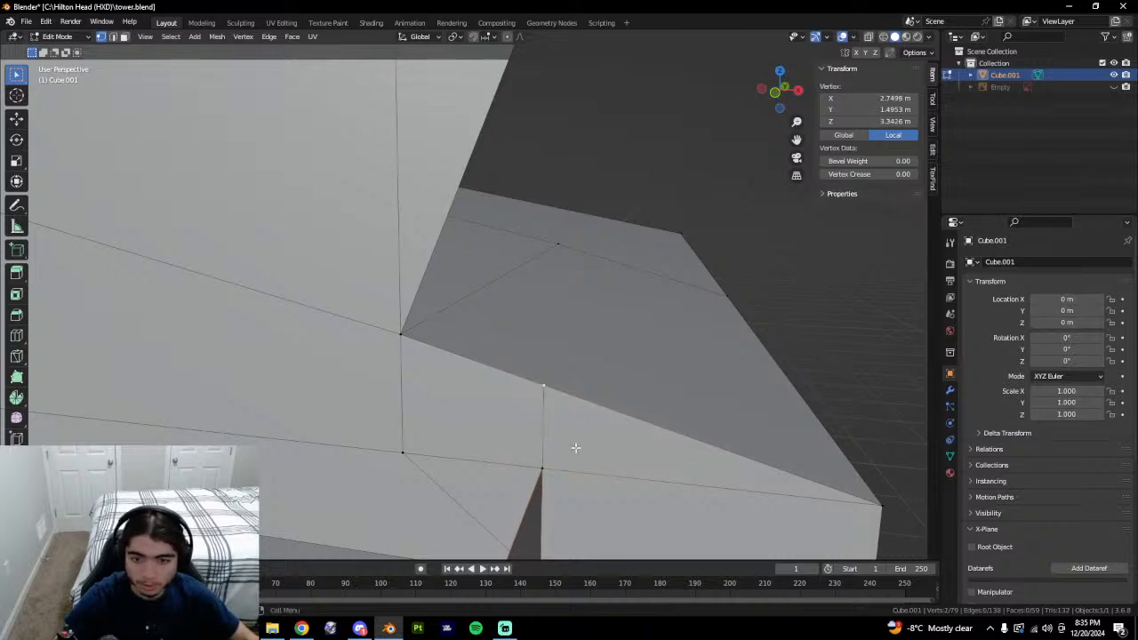
pyautogui.moveTo(575, 450); pyautogui.dragTo(549, 433, button='middle')
pyautogui.hotkey('ctrl', 'z')
pyautogui.hotkey('ctrl', 'z')
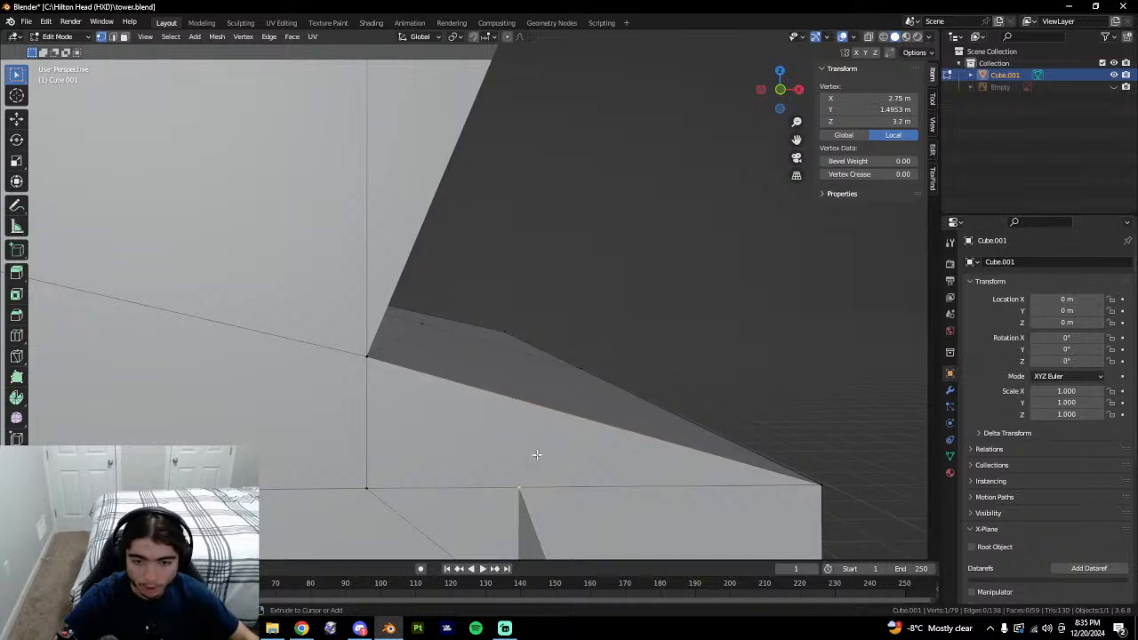
# Knife a cut from the lower vertex to the roof edge, check its top vertex, then redo the cut.
pyautogui.moveTo(614, 467); pyautogui.dragTo(586, 454, button='middle')
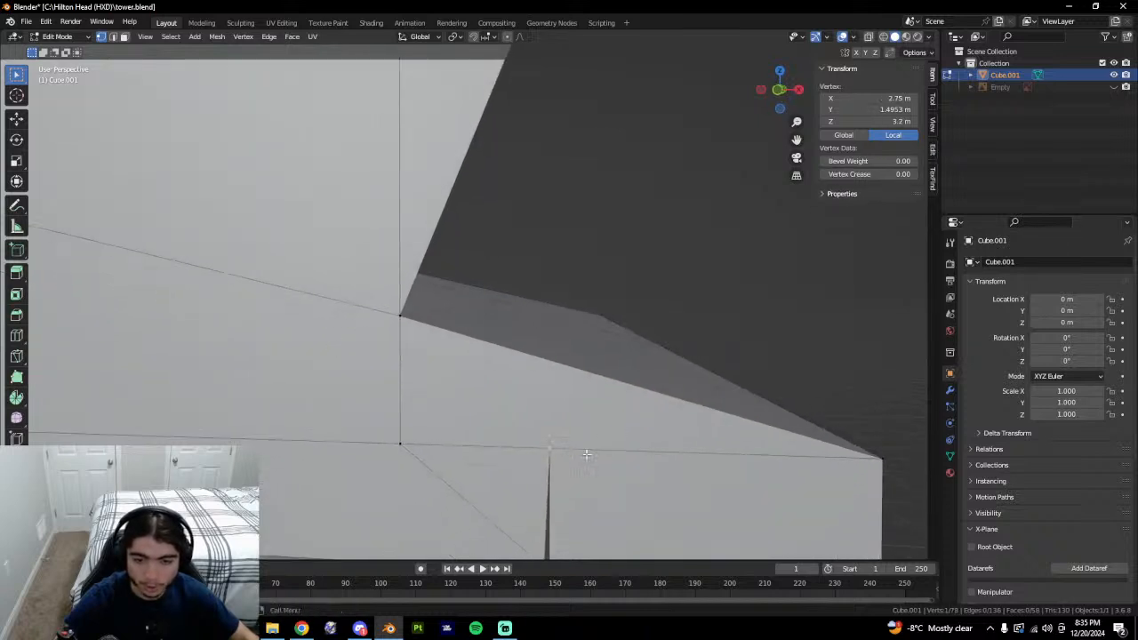
pyautogui.press('k')
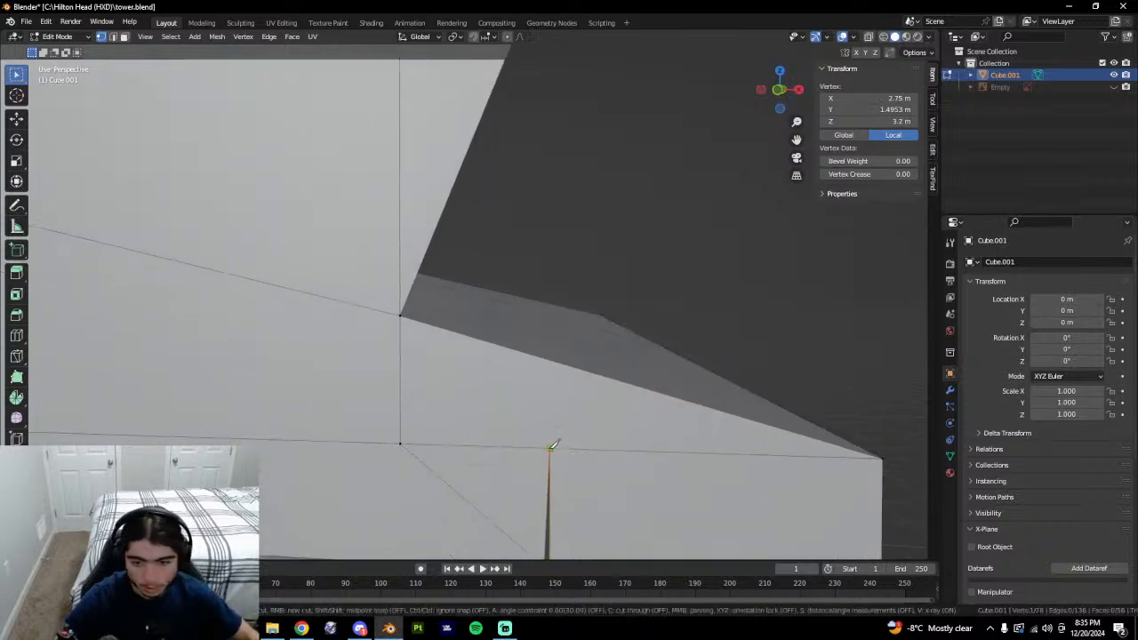
pyautogui.click(550, 448)
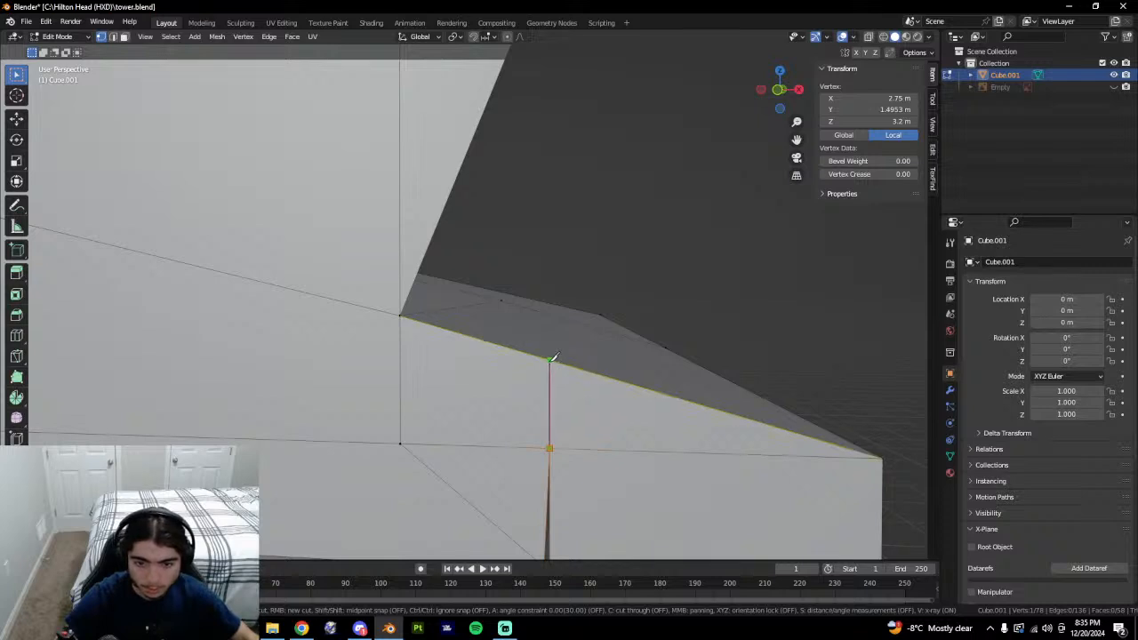
pyautogui.click(553, 358)
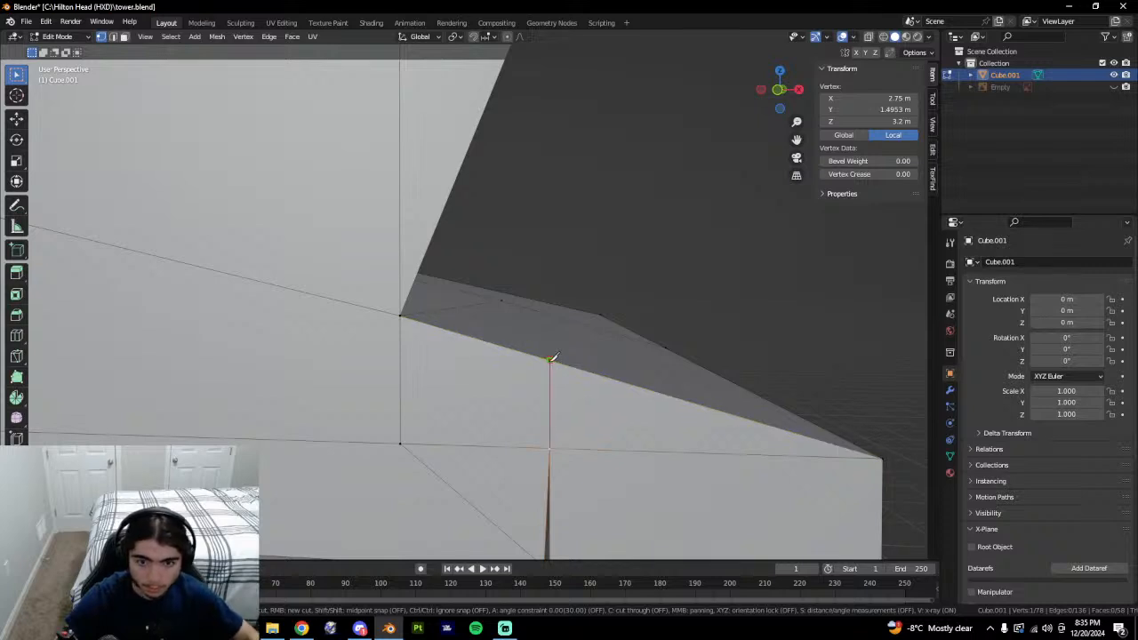
pyautogui.press('Return')
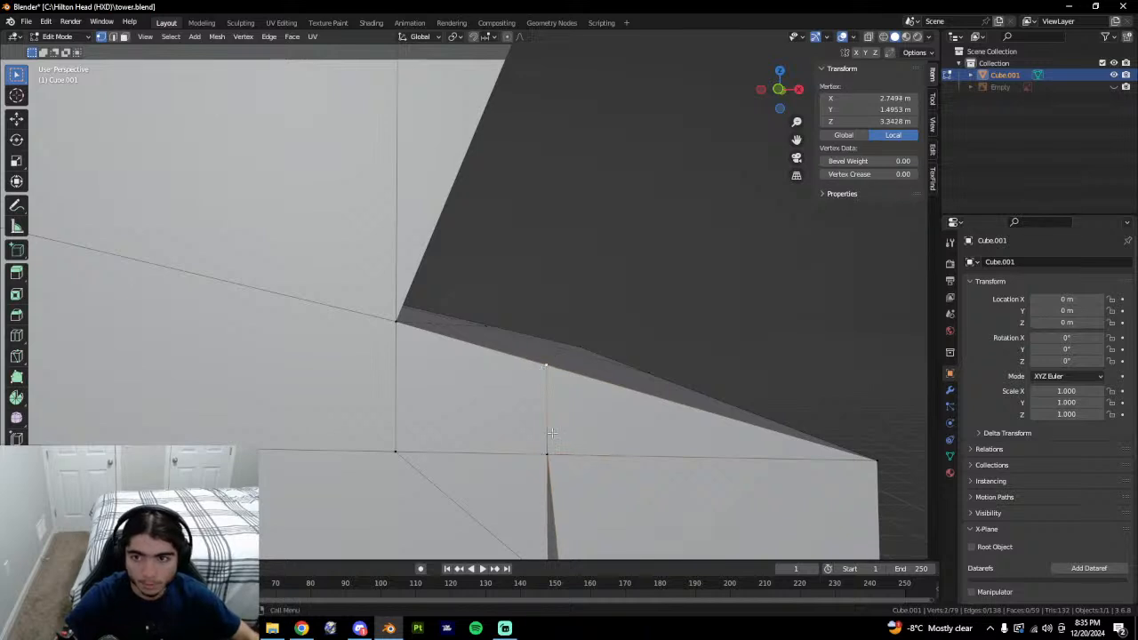
pyautogui.click(556, 362)
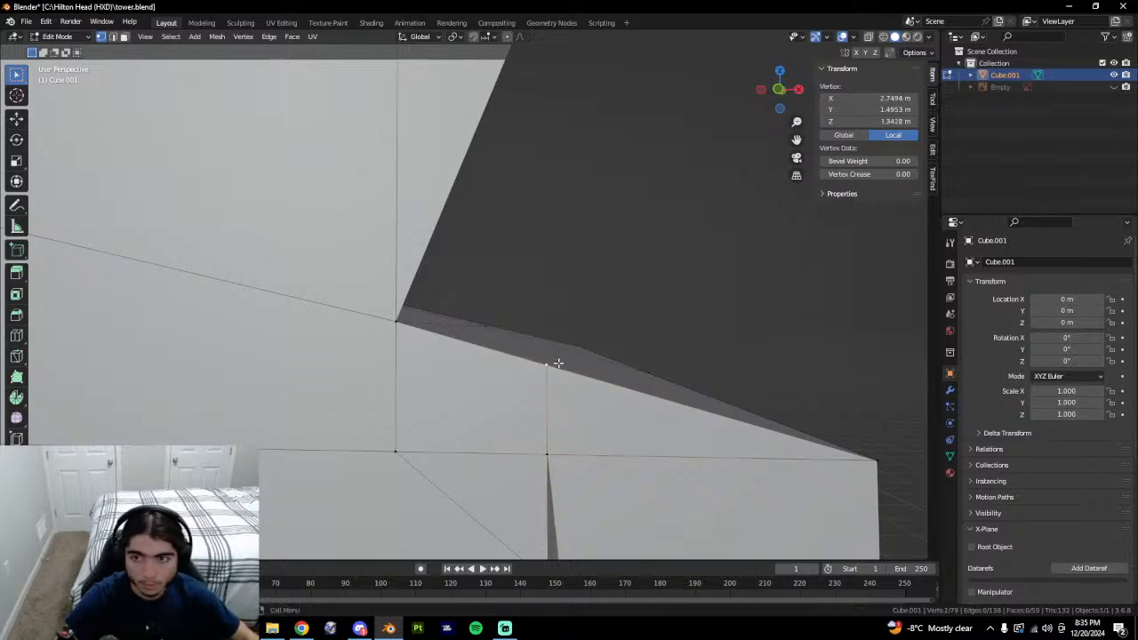
pyautogui.click(594, 441)
pyautogui.moveTo(597, 431)
pyautogui.mouseDown(button='middle')
pyautogui.moveTo(597, 416)
pyautogui.moveTo(587, 421)
pyautogui.mouseUp(button='middle')
pyautogui.hotkey('ctrl', 'z')
pyautogui.hotkey('ctrl', 'z')
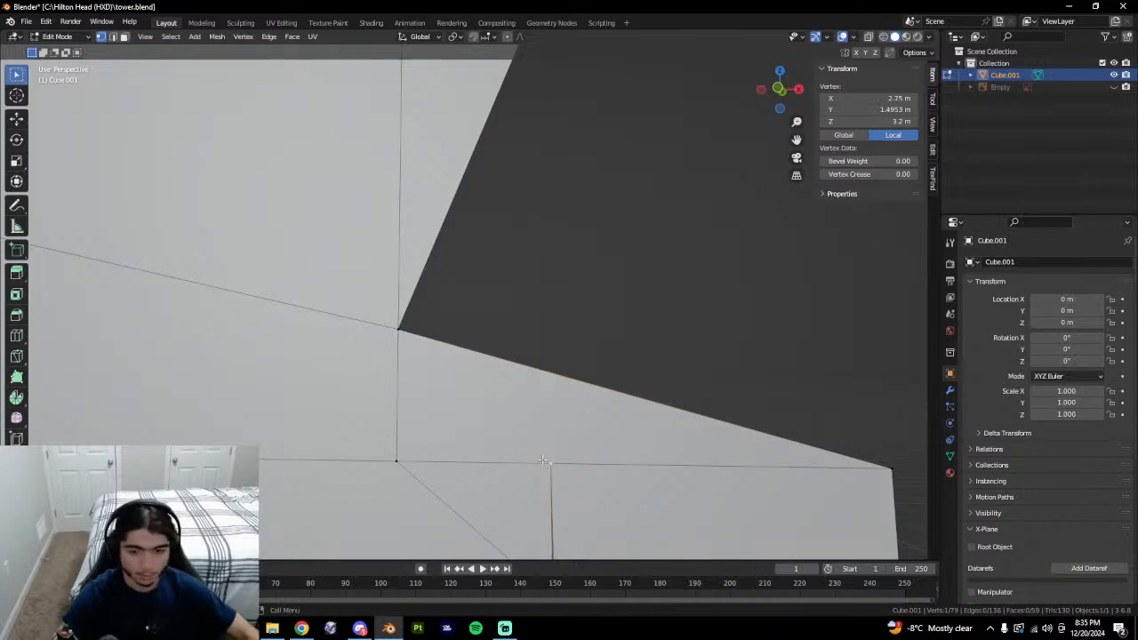
pyautogui.press('k')
pyautogui.moveTo(553, 405); pyautogui.dragTo(556, 376, button='middle')
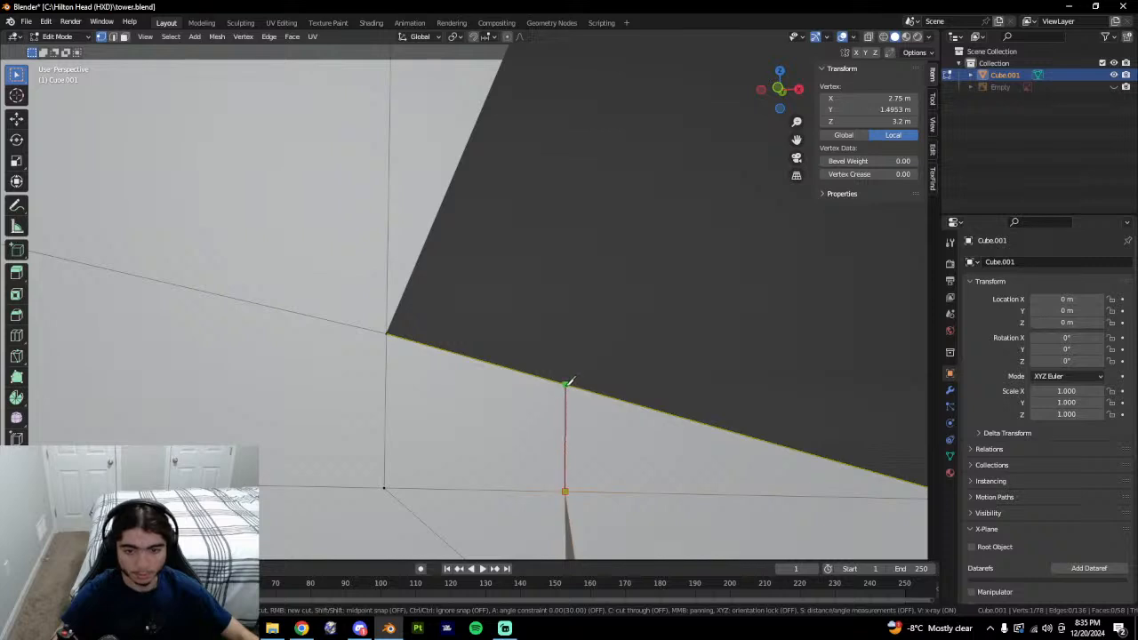
# Finish the knife cut on the top edge and keep only its lower vertex selected.
pyautogui.click(567, 382)
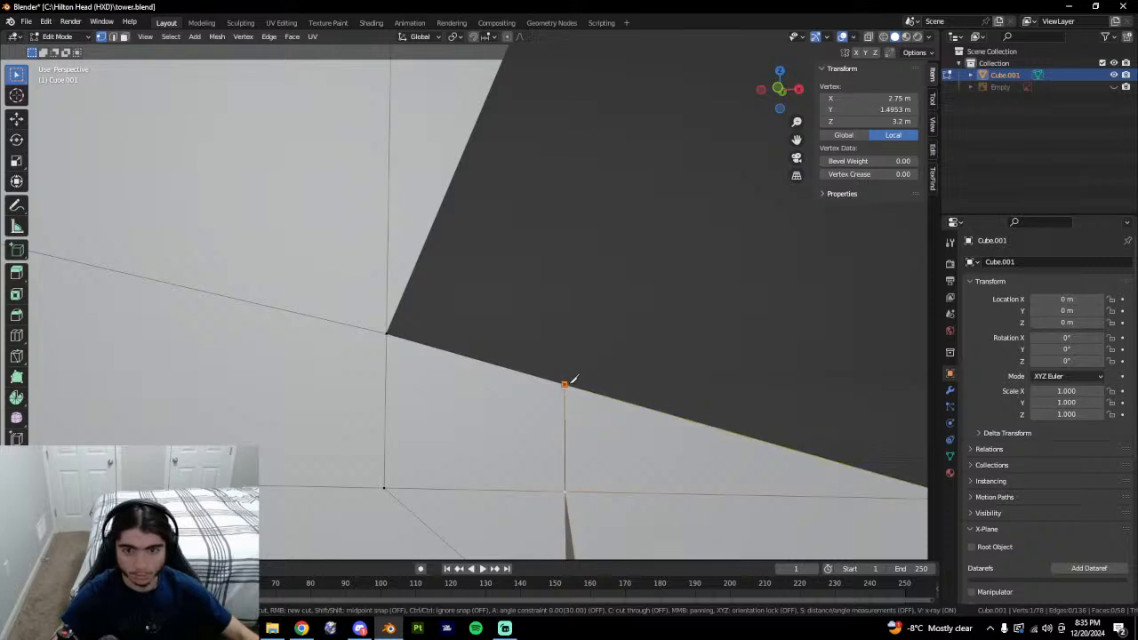
pyautogui.press('Return')
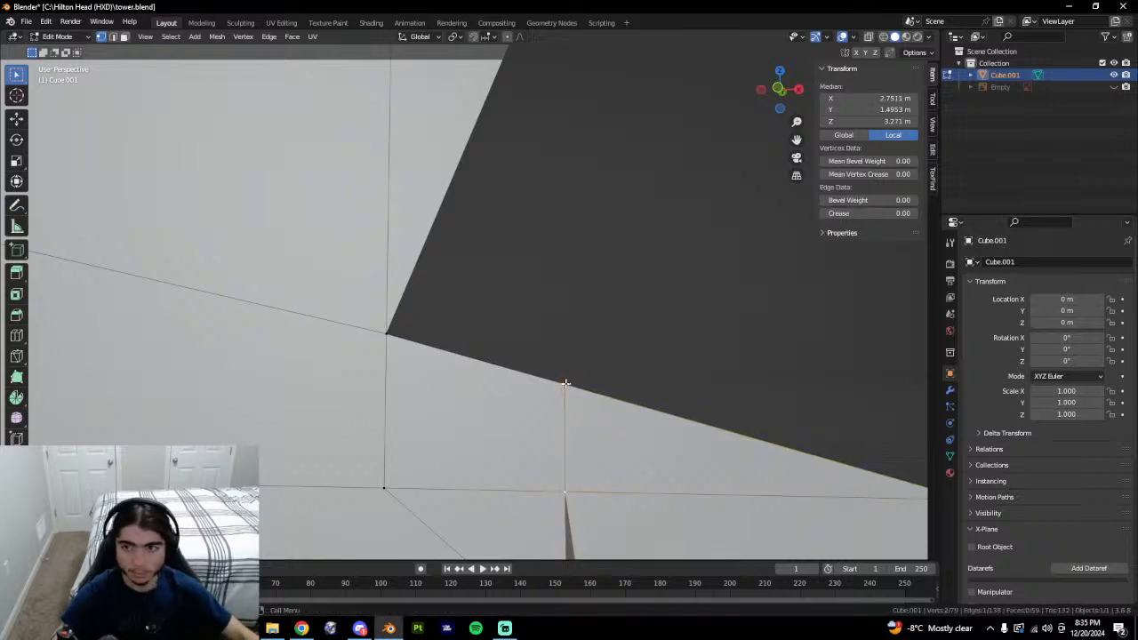
pyautogui.click(565, 384)
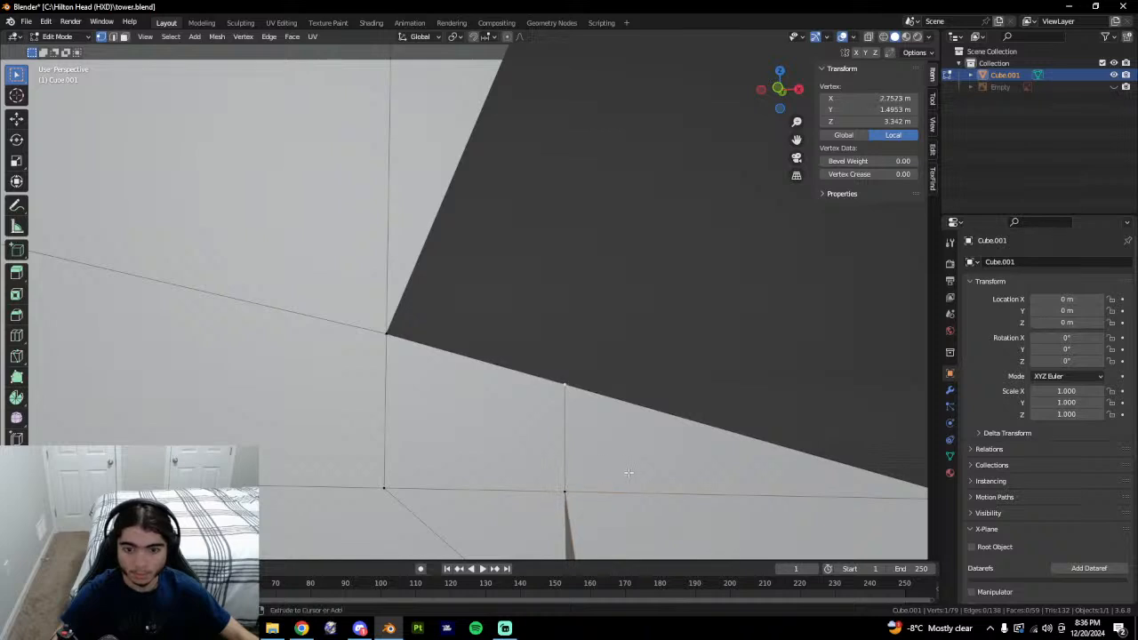
pyautogui.keyDown('shift'); pyautogui.click(582, 435); pyautogui.keyUp('shift')
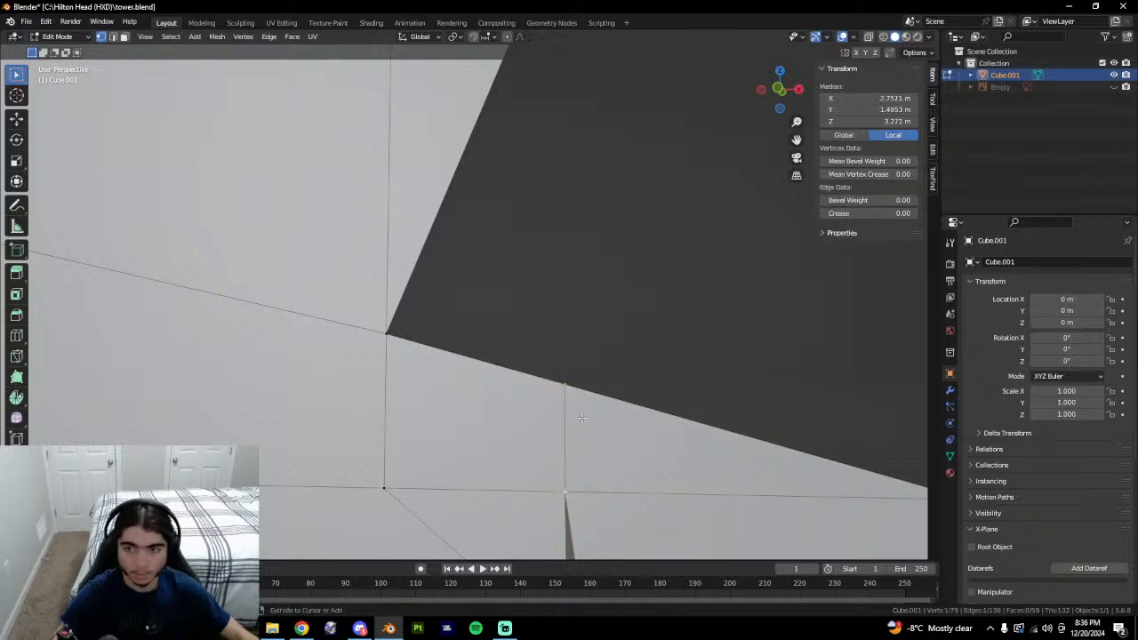
pyautogui.keyDown('shift'); pyautogui.click(582, 418); pyautogui.keyUp('shift')
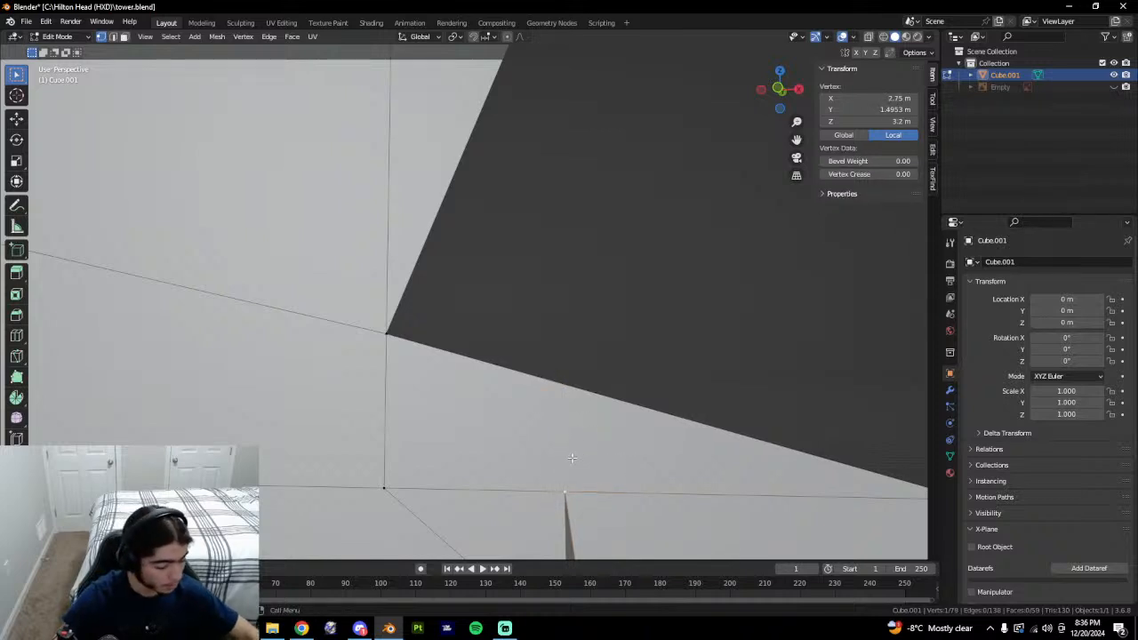
# Knife-cut a new vertical edge from the lower vertex up to the roof edge.
pyautogui.press('k')
pyautogui.click(565, 491)
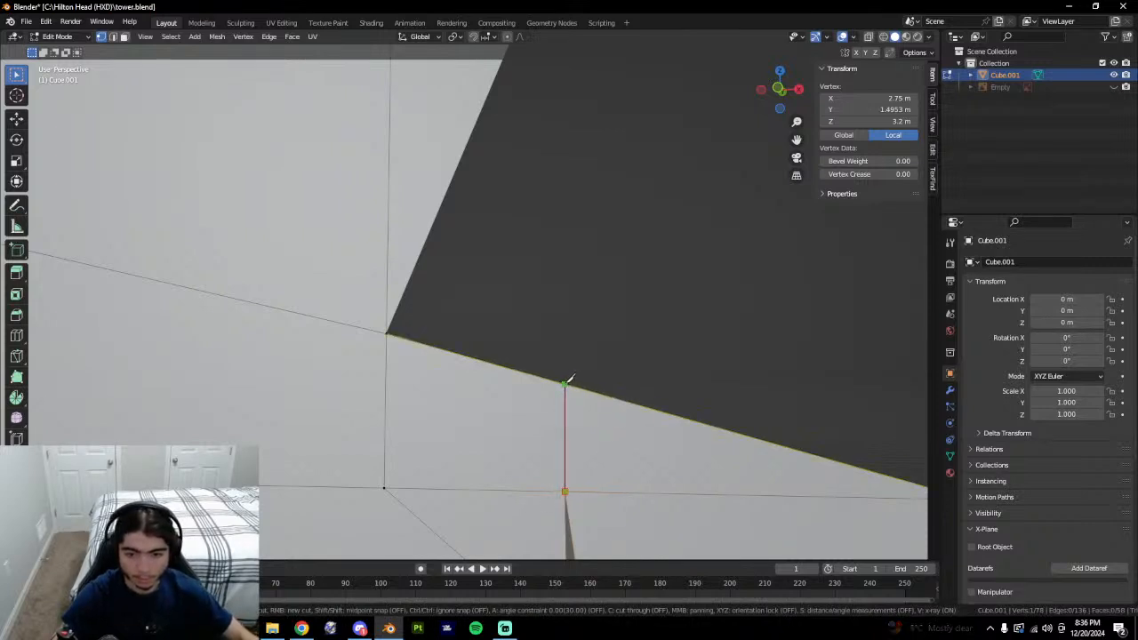
pyautogui.click(566, 383)
pyautogui.press('Return')
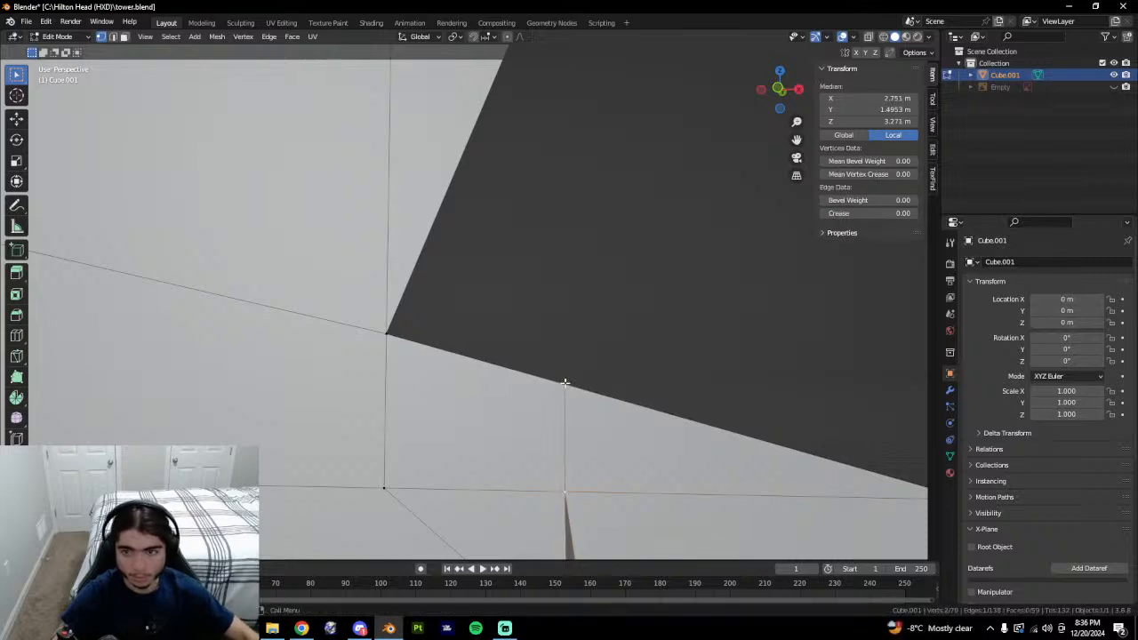
pyautogui.click(565, 491)
pyautogui.click(562, 384)
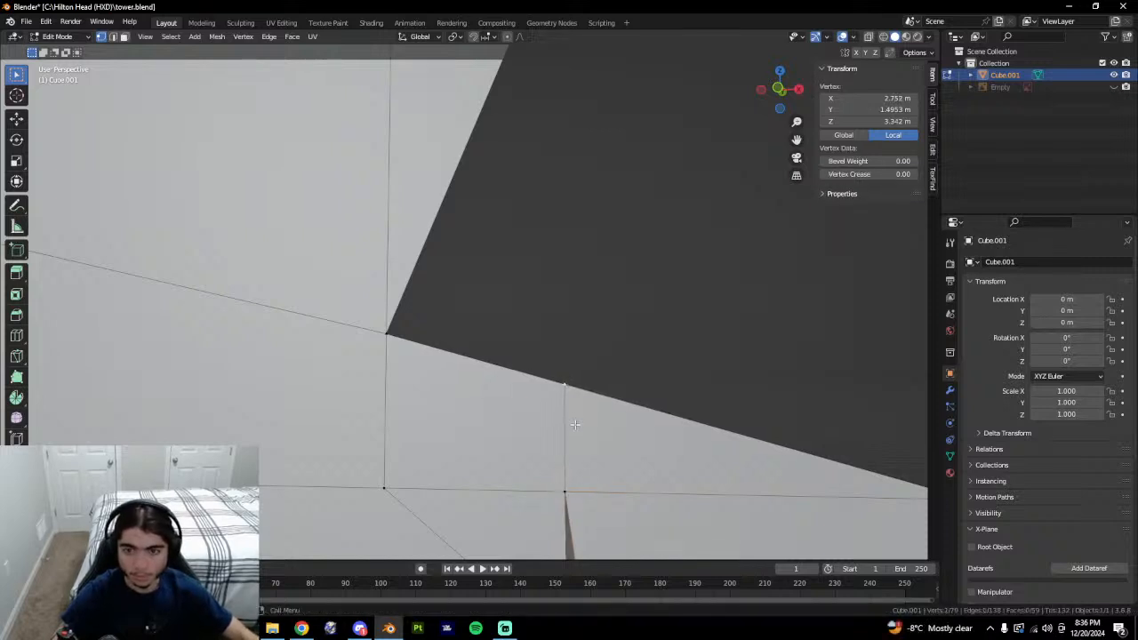
# Vertex-slide the selected vertex along the sloped roof edge toward the wall junction.
pyautogui.moveTo(637, 455); pyautogui.dragTo(667, 369, button='middle')
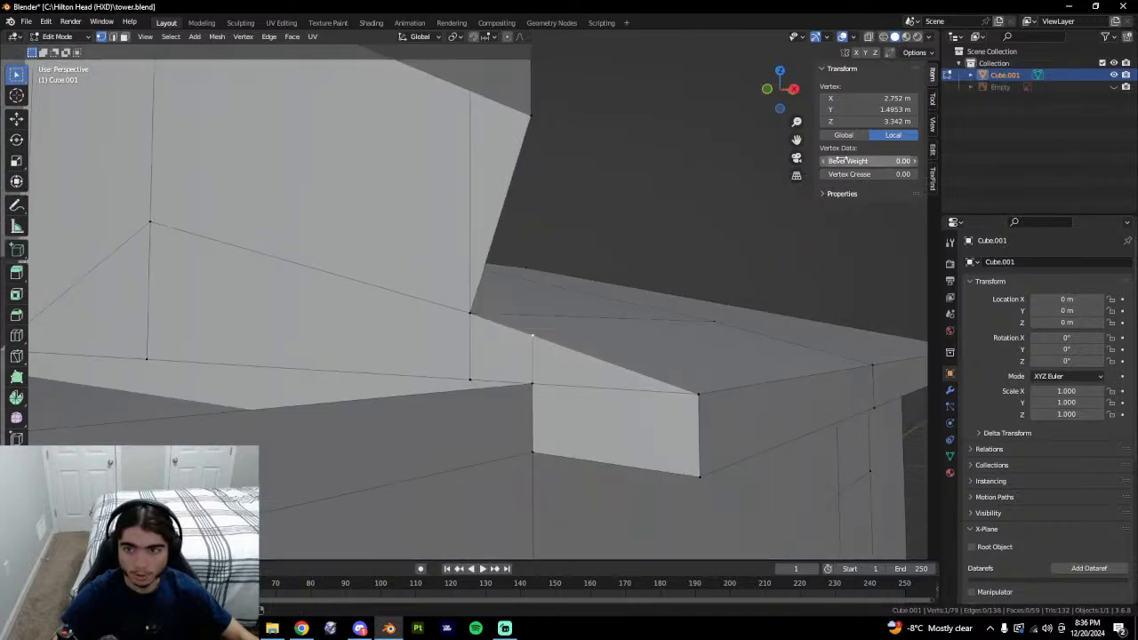
pyautogui.moveTo(526, 359)
pyautogui.mouseDown(button='middle')
pyautogui.moveTo(593, 354)
pyautogui.moveTo(559, 366)
pyautogui.mouseUp(button='middle')
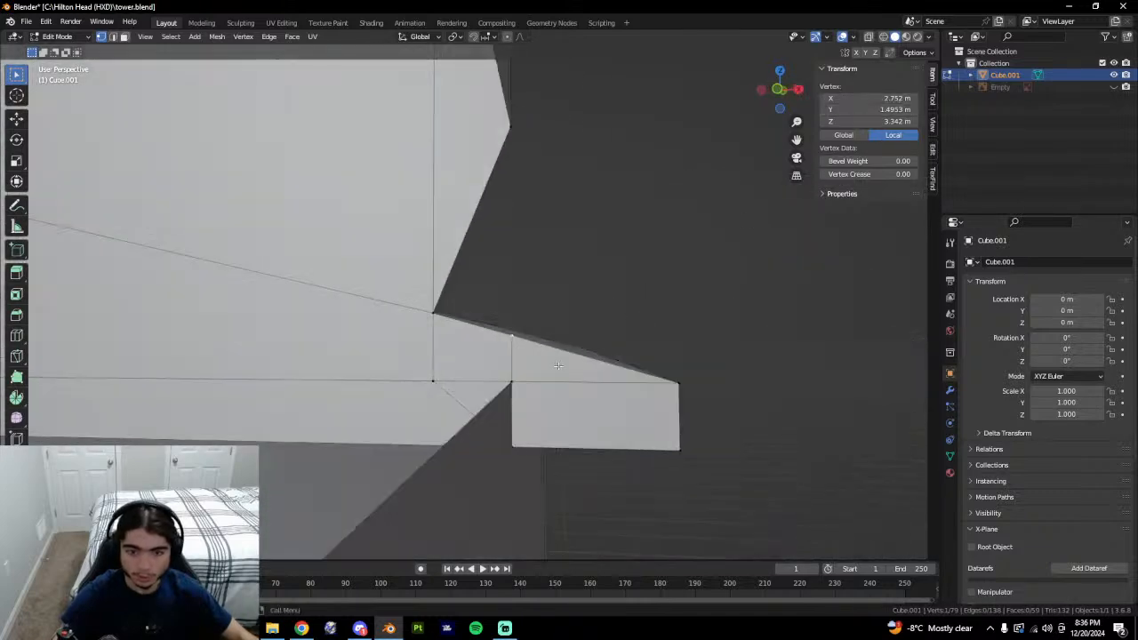
pyautogui.moveTo(508, 402); pyautogui.dragTo(640, 369, button='middle')
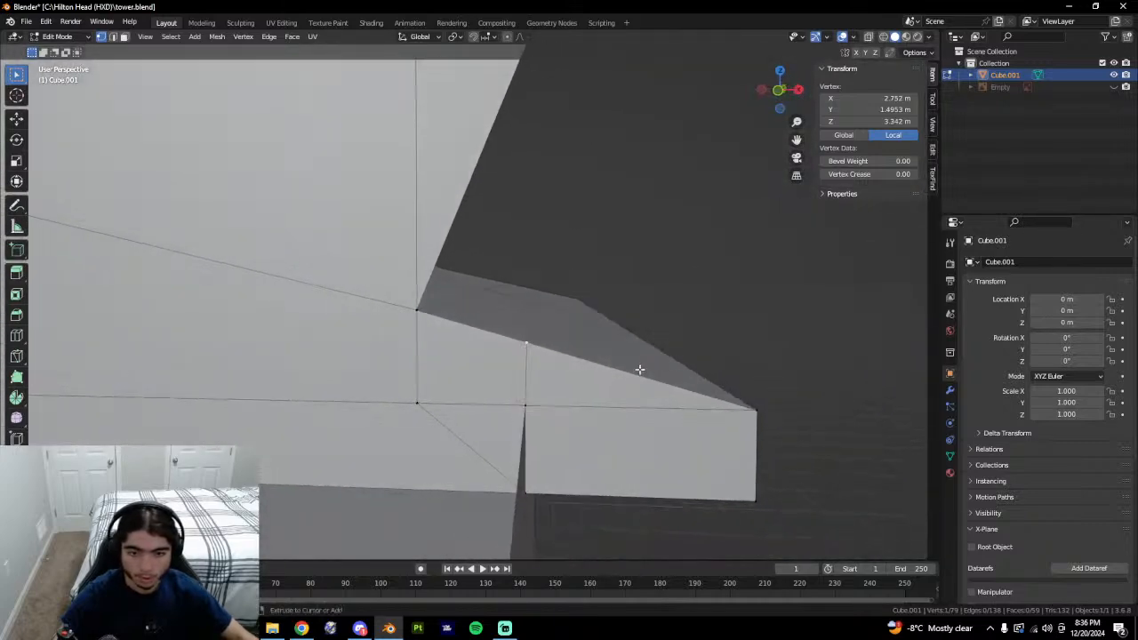
pyautogui.scroll(4, 595, 338)
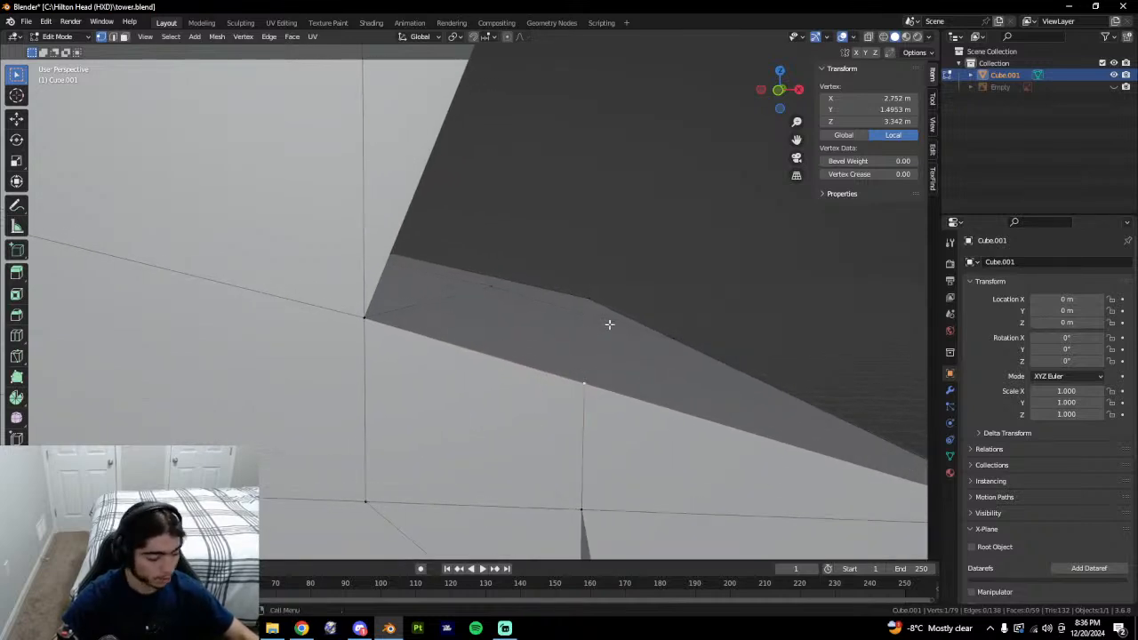
pyautogui.hotkey('shift', 'v')
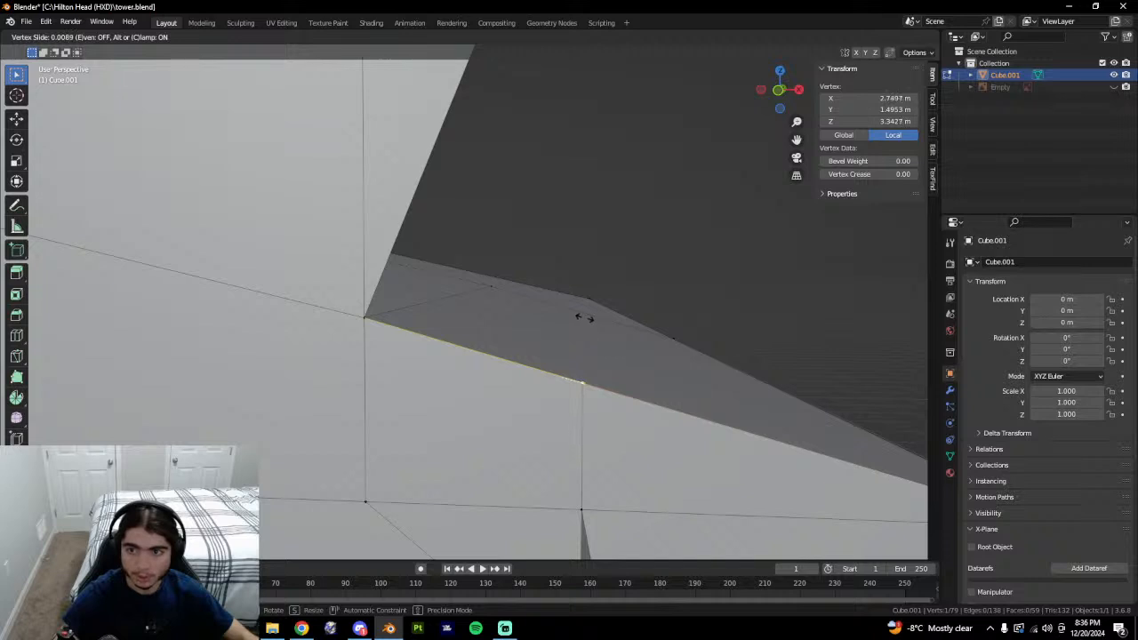
pyautogui.click(587, 317)
pyautogui.scroll(4, 666, 457)
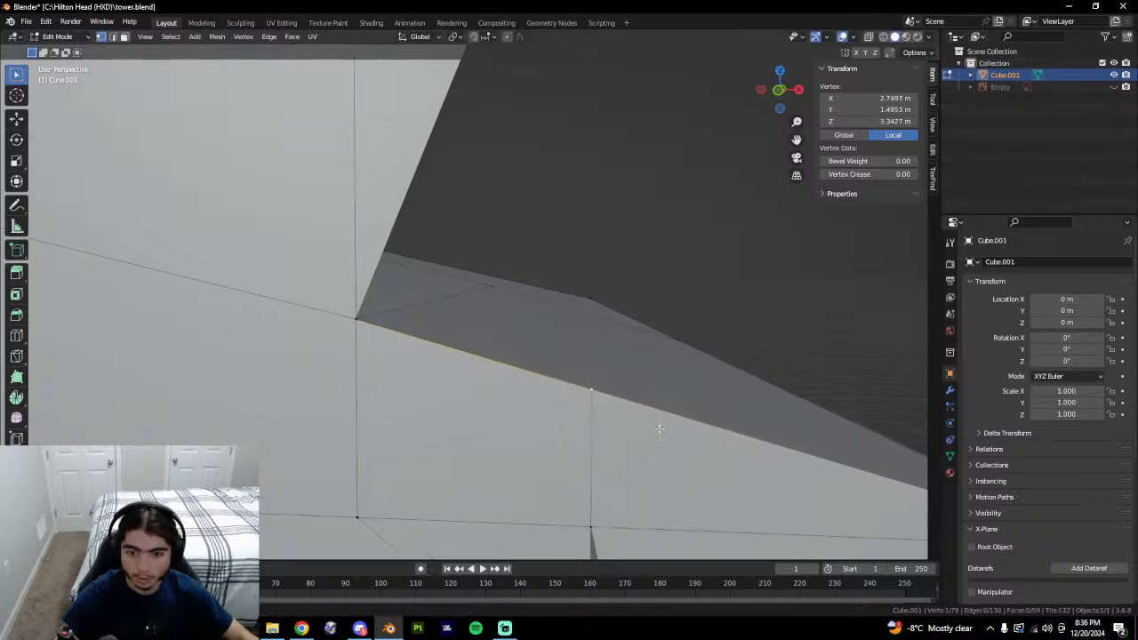
pyautogui.keyDown('shift'); pyautogui.moveTo(686, 425); pyautogui.dragTo(578, 335, button='middle'); pyautogui.keyUp('shift')
pyautogui.scroll(3, 664, 332)
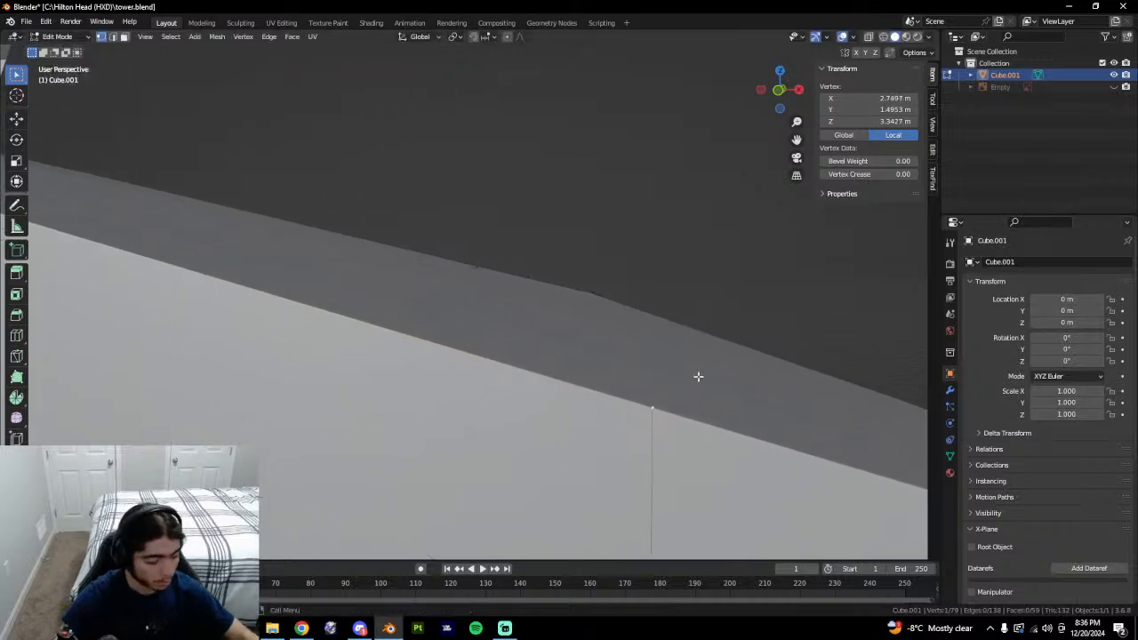
pyautogui.hotkey('shift', 'v')
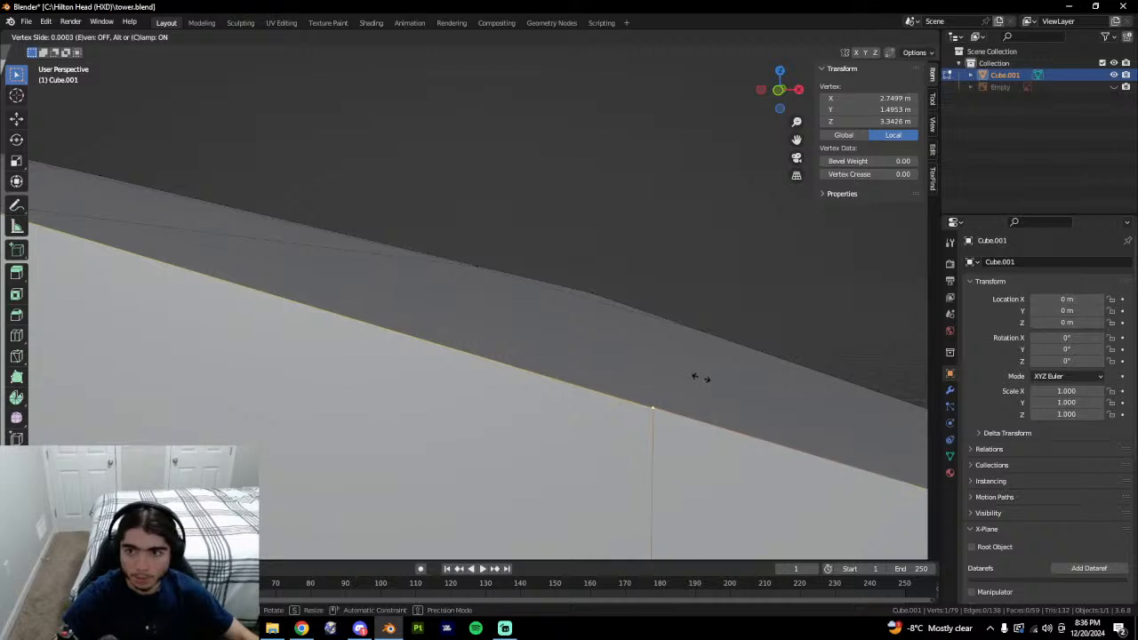
pyautogui.click(702, 379)
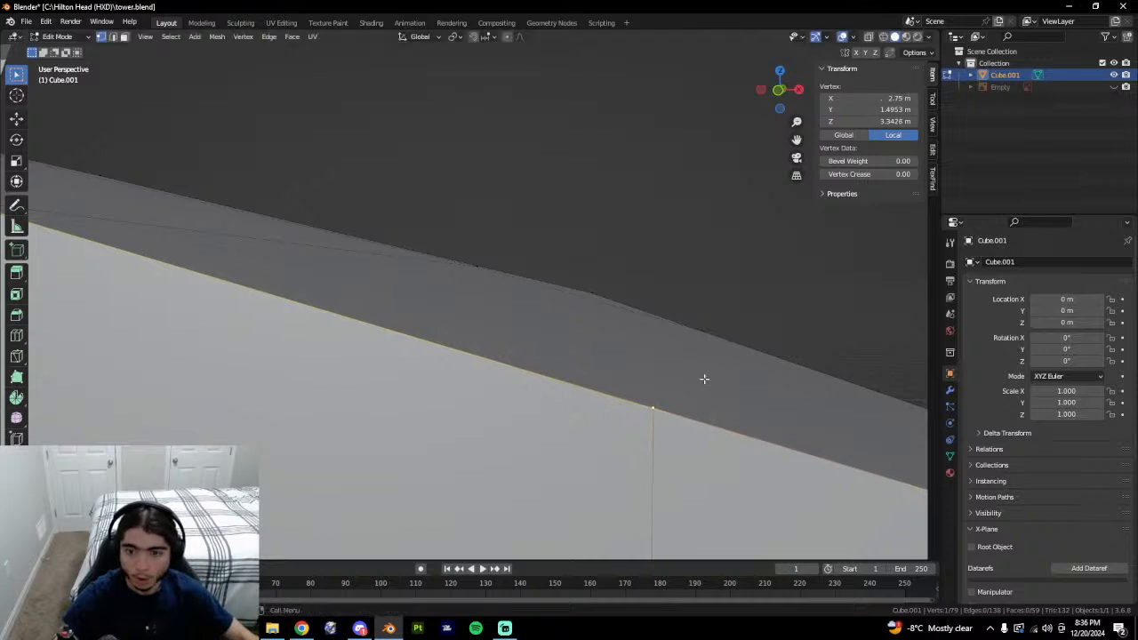
# Snap the roof-edge vertex to X 2.75 m in the Transform panel.
pyautogui.scroll(-2, 658, 402)
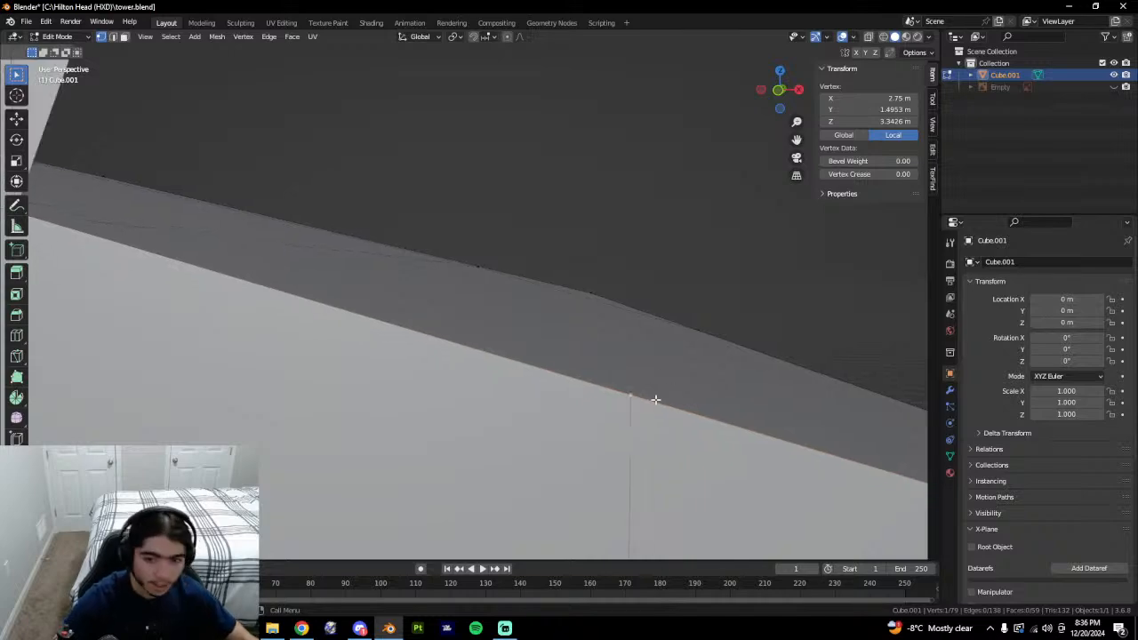
pyautogui.scroll(1, 655, 400)
pyautogui.scroll(-3, 653, 391)
pyautogui.scroll(1, 653, 386)
pyautogui.scroll(-2, 658, 378)
pyautogui.scroll(-7, 715, 394)
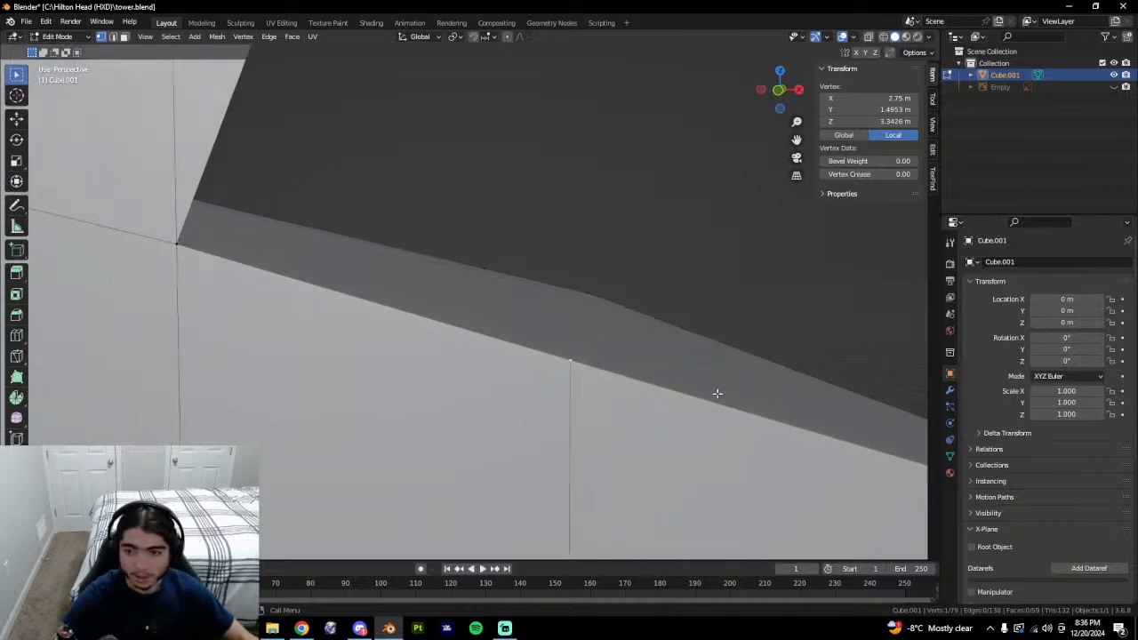
pyautogui.moveTo(710, 397); pyautogui.dragTo(513, 376, button='middle')
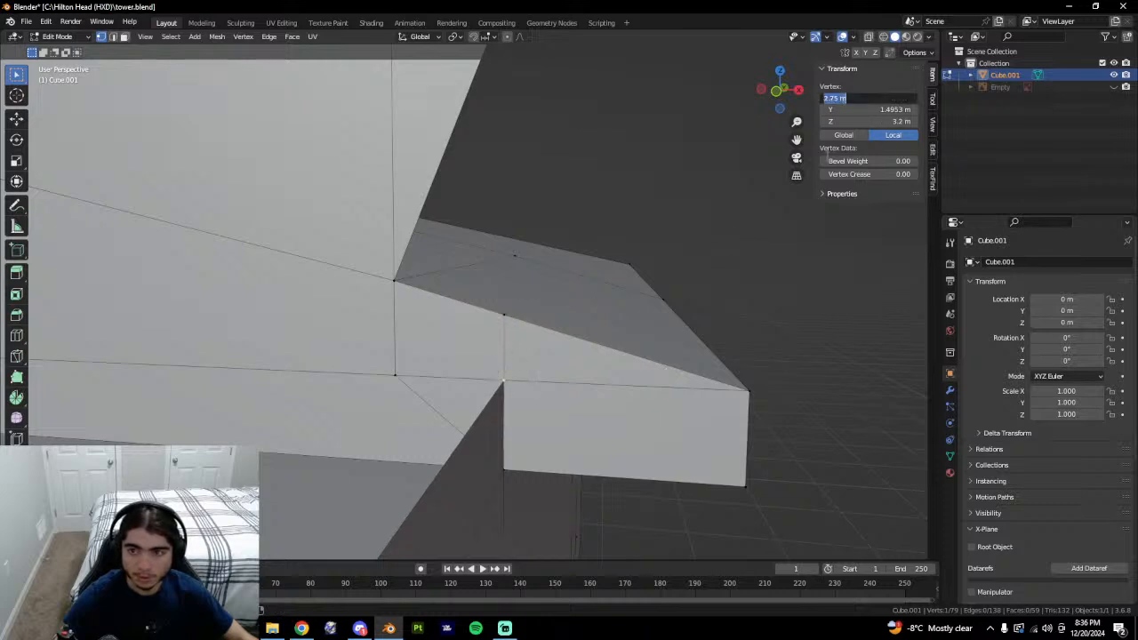
pyautogui.click(889, 100)
pyautogui.write('2.75')
pyautogui.press('Return')
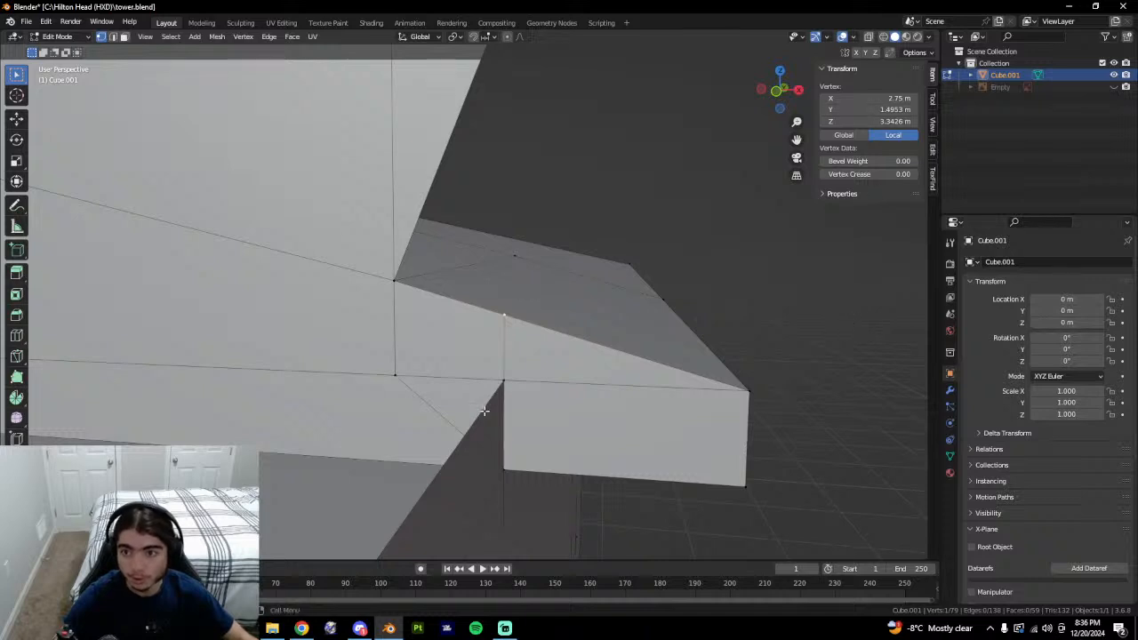
# Slide the vertex along the roof edge again and reset its X to 2.75 m.
pyautogui.scroll(5, 498, 391)
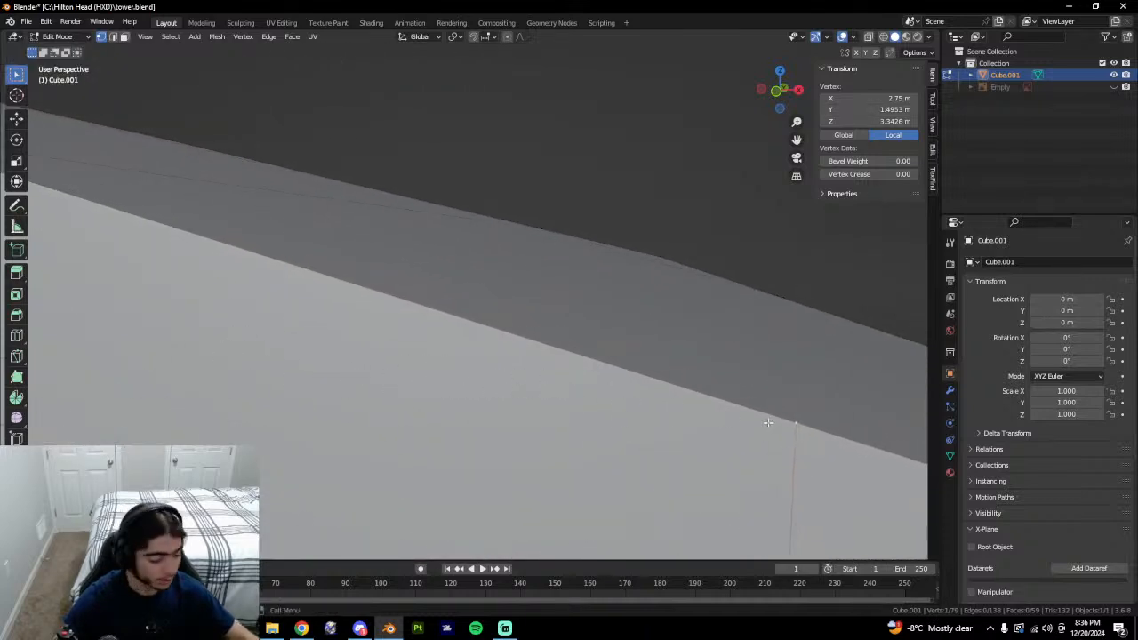
pyautogui.hotkey('shift', 'v')
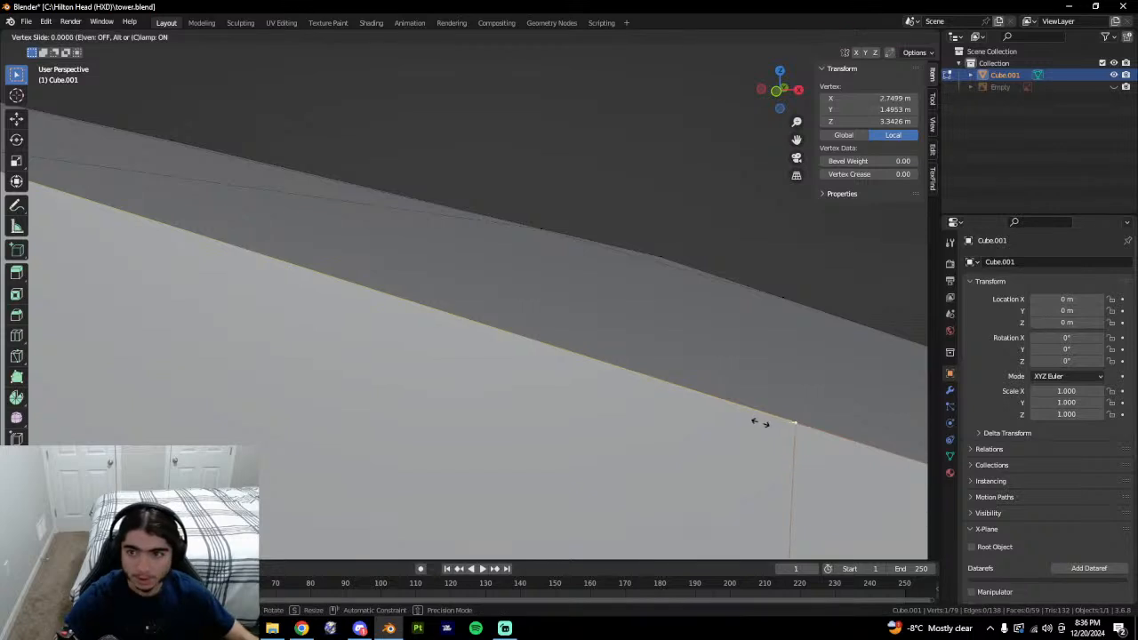
pyautogui.click(762, 425)
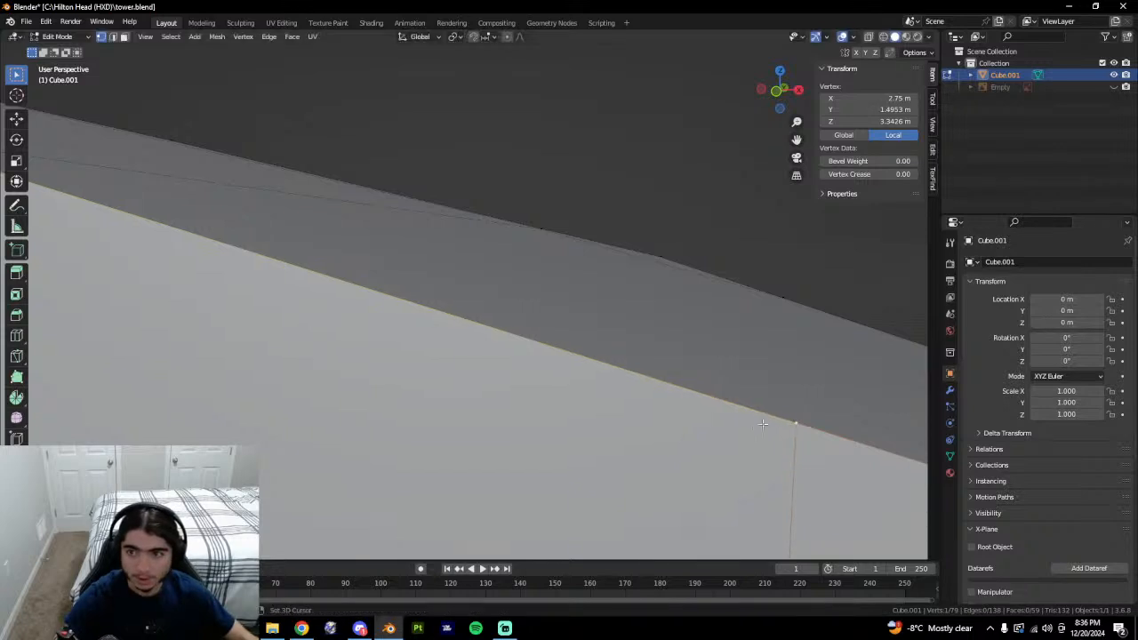
pyautogui.click(854, 98)
pyautogui.write('2.75')
pyautogui.press('Return')
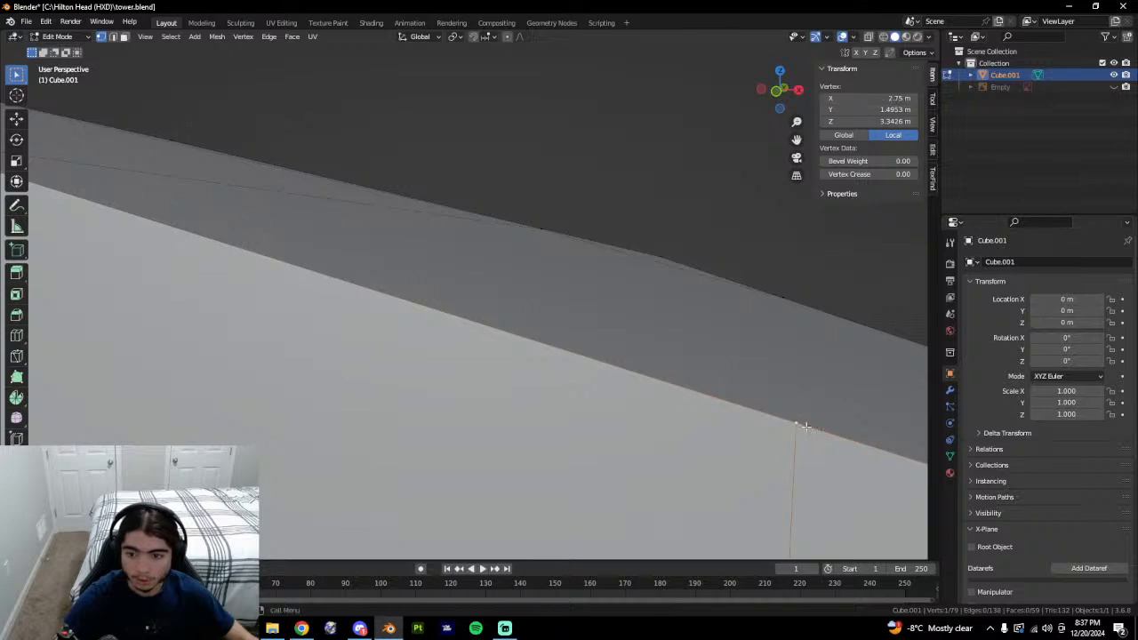
pyautogui.keyDown('shift'); pyautogui.moveTo(805, 427); pyautogui.dragTo(92, 188, button='middle'); pyautogui.keyUp('shift')
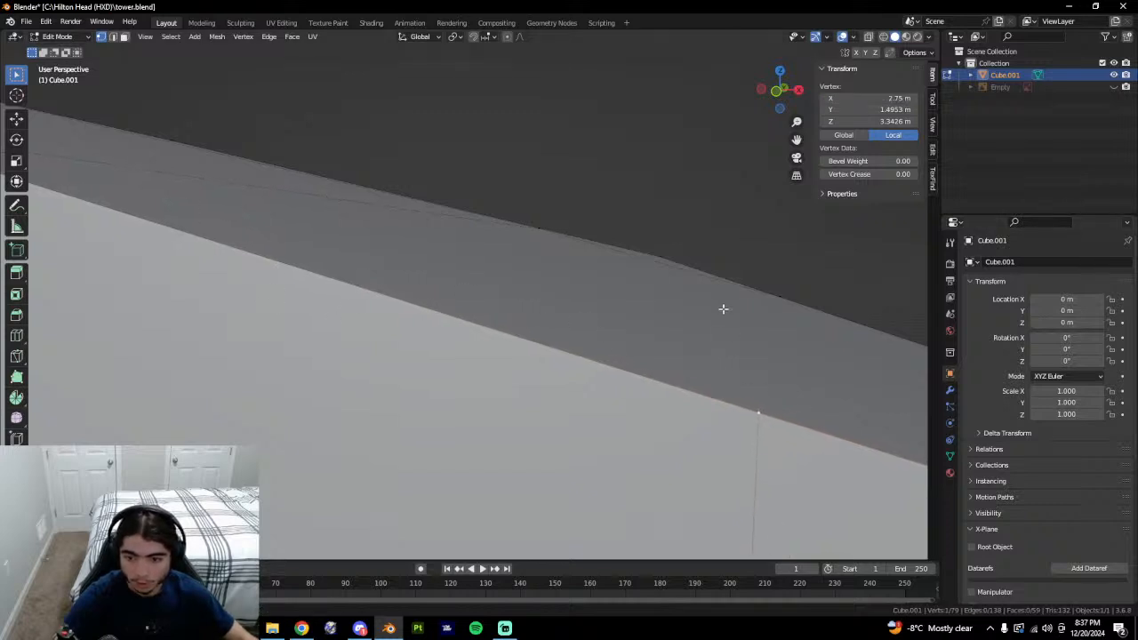
pyautogui.hotkey('shift', 'v')
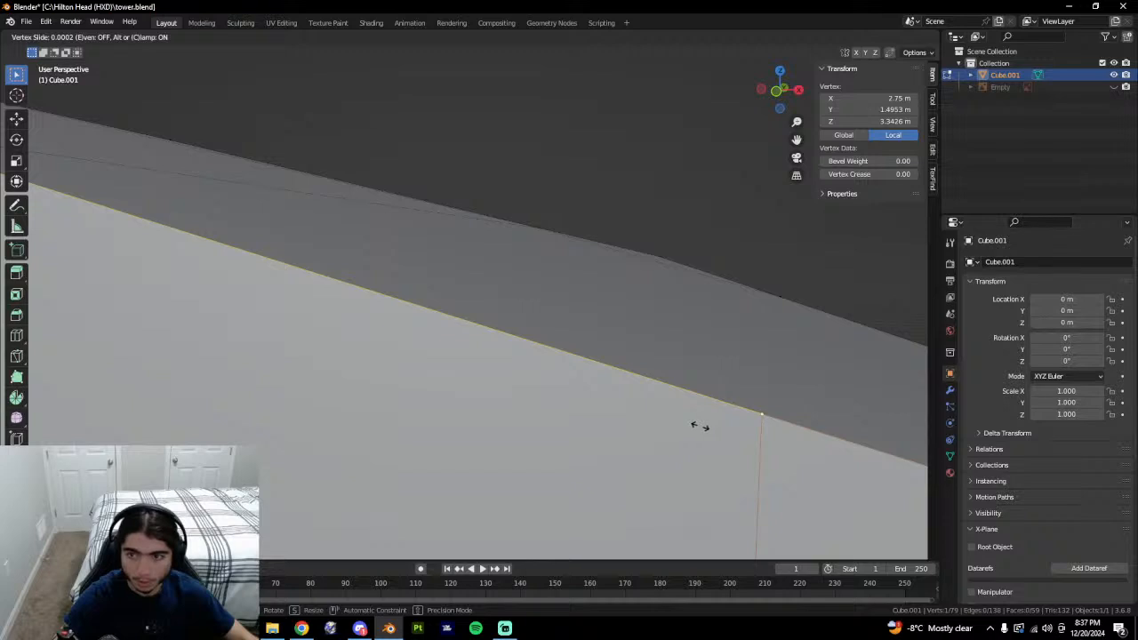
pyautogui.click(699, 426)
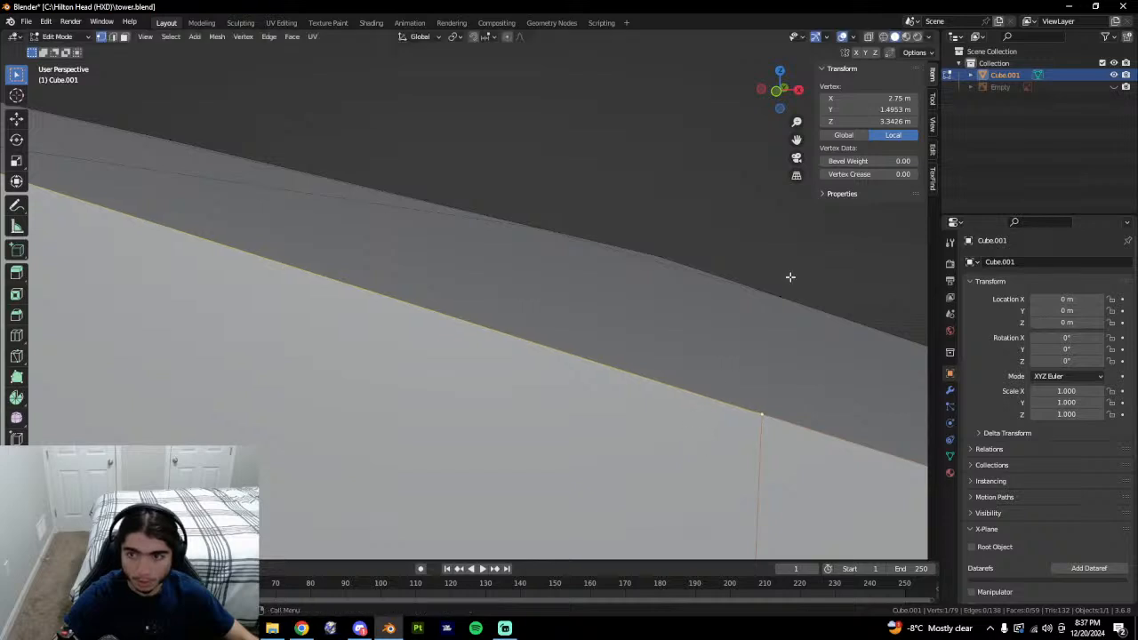
pyautogui.click(875, 99)
pyautogui.press('Return')
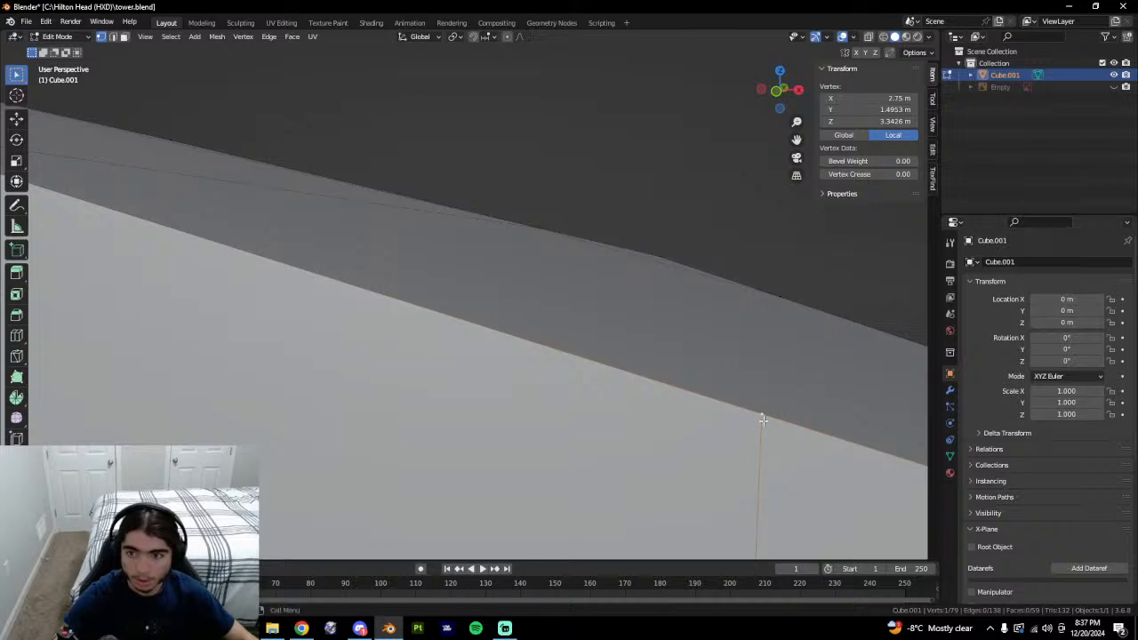
# Slide and move the vertex once more, re-entering X 2.75 m.
pyautogui.hotkey('shift', 'v')
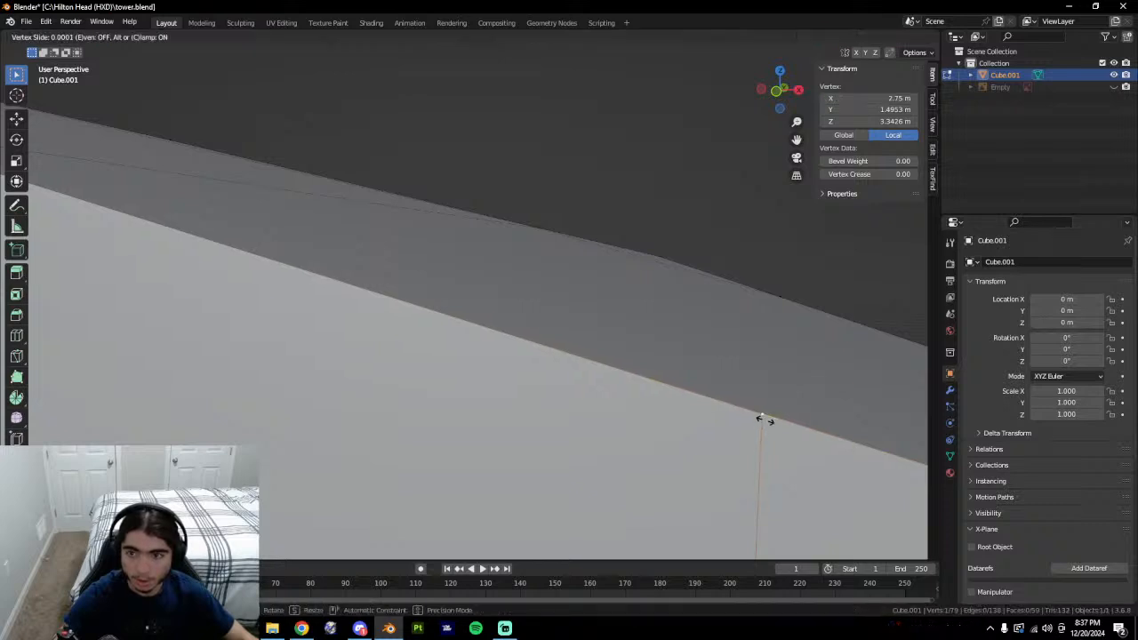
pyautogui.click(762, 419)
pyautogui.click(883, 97)
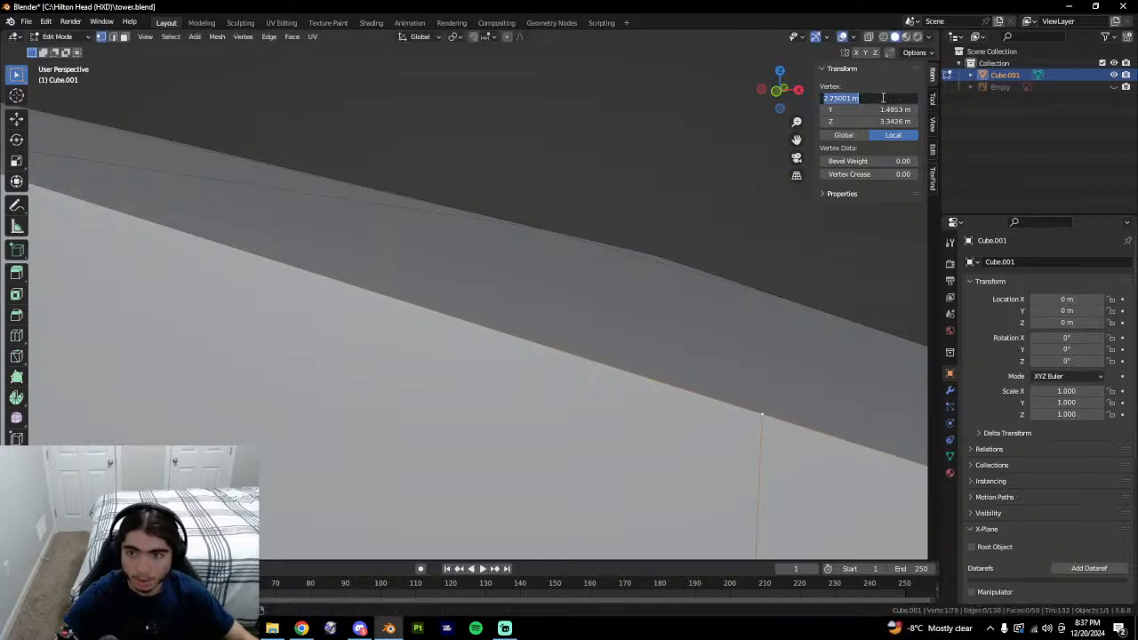
pyautogui.write('2.75')
pyautogui.press('Return')
pyautogui.press('g')
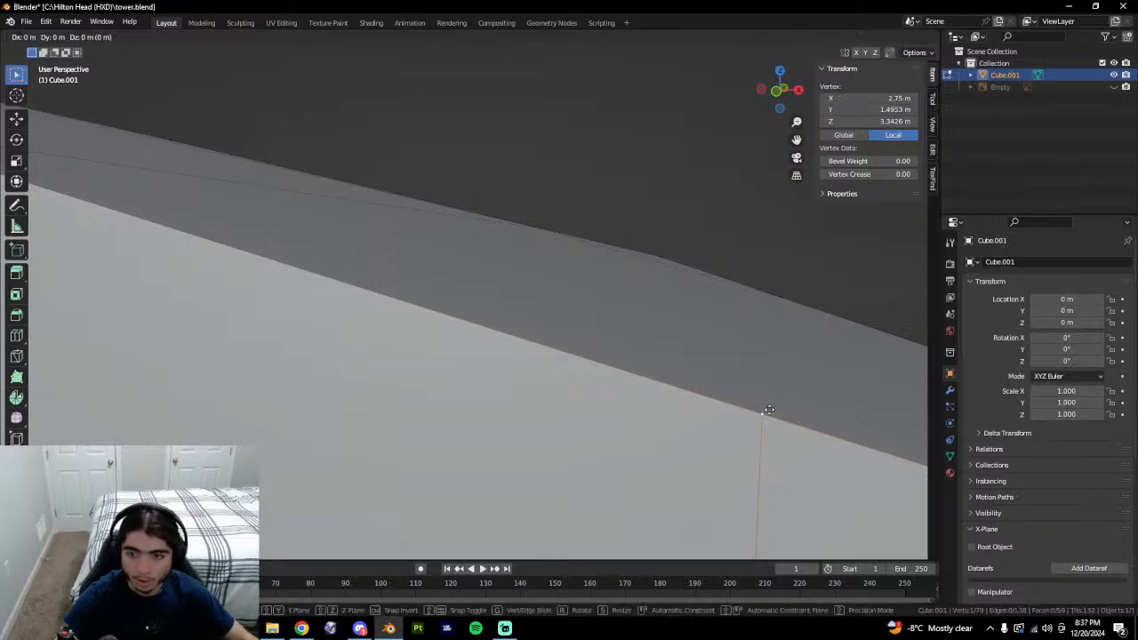
pyautogui.click(769, 409)
# Re-enter 2.75 m for the vertex X coordinate to lock its position.
pyautogui.click(867, 98)
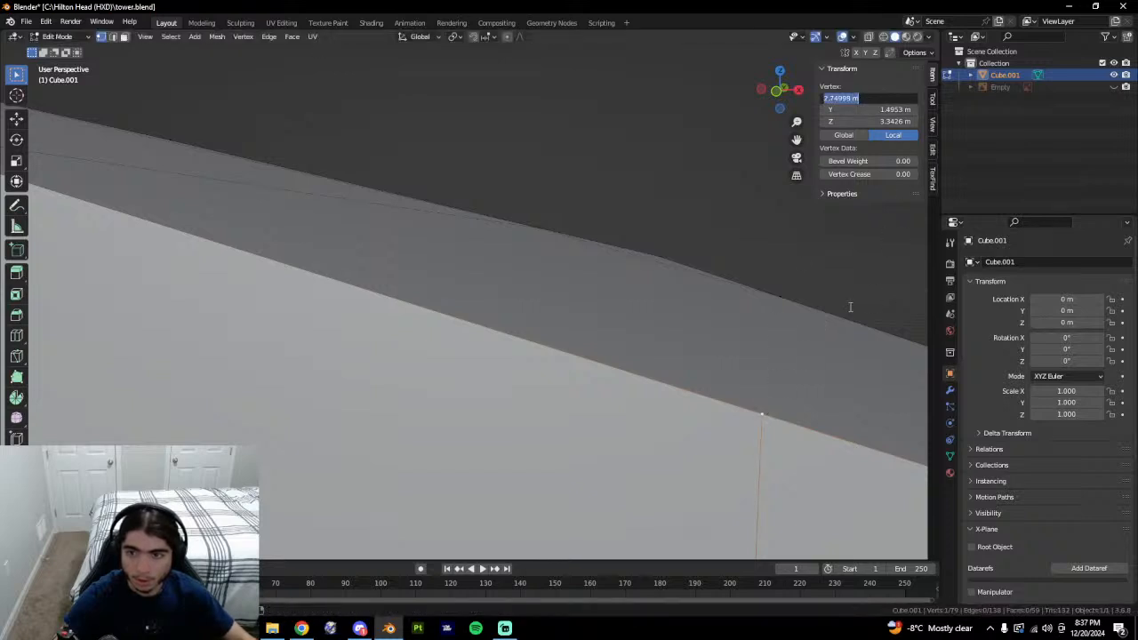
pyautogui.write('2.75')
pyautogui.press('Return')
pyautogui.click(875, 98)
pyautogui.write('2.75')
pyautogui.press('Return')
pyautogui.click(869, 99)
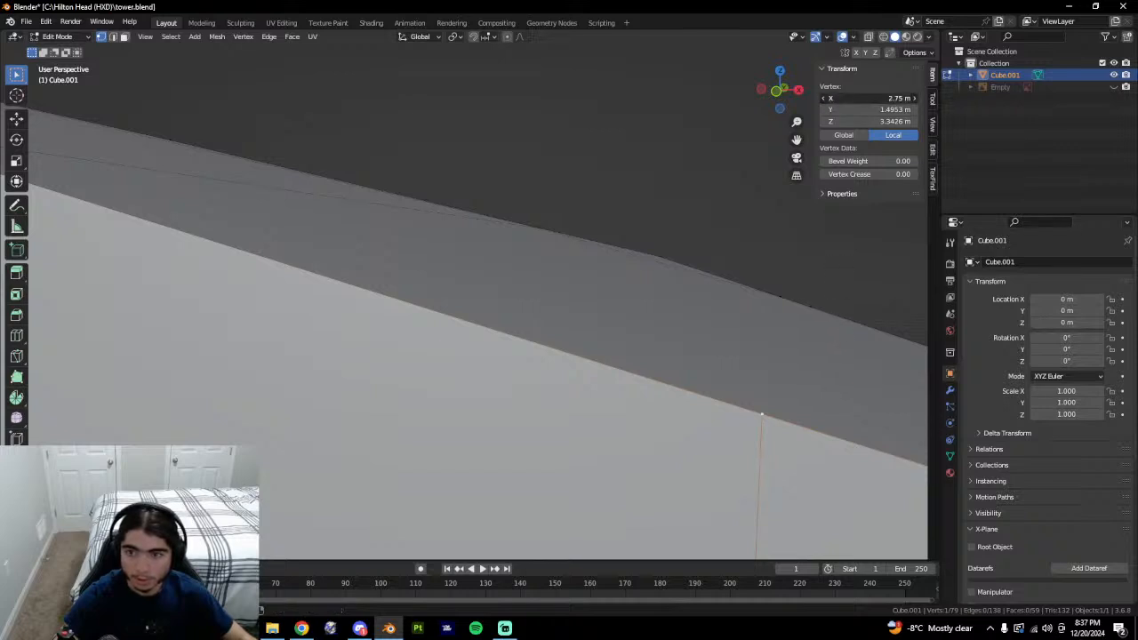
pyautogui.press('Escape')
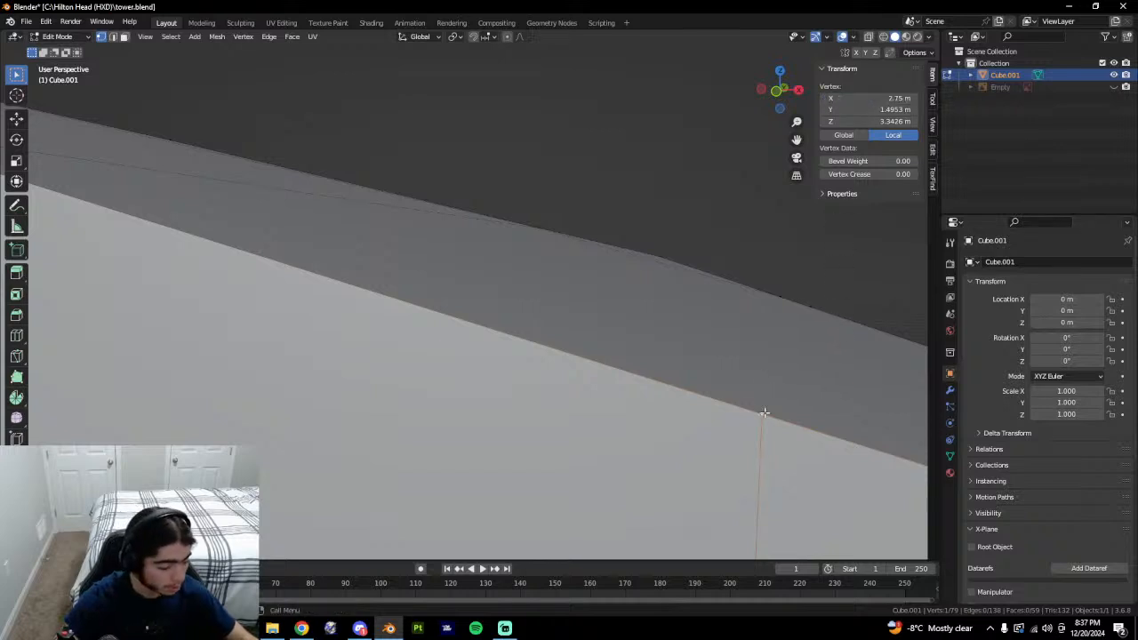
# Repeat the edge slide and set the vertex X back to 2.75 m.
pyautogui.hotkey('shift', 'v')
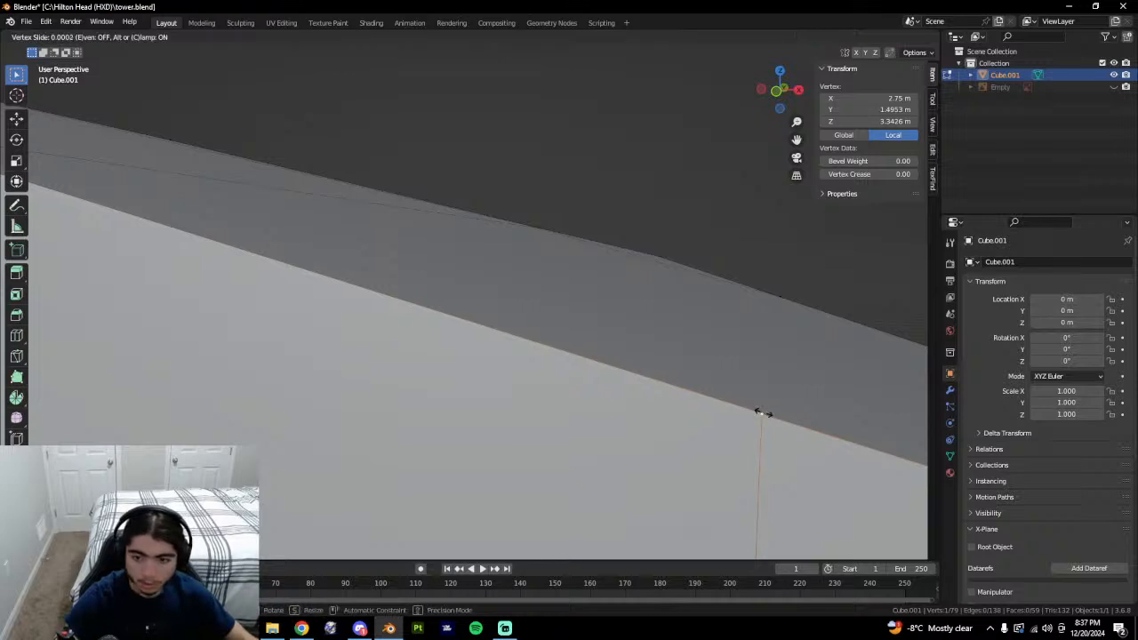
pyautogui.click(760, 412)
pyautogui.click(867, 98)
pyautogui.write('2.75')
pyautogui.press('Return')
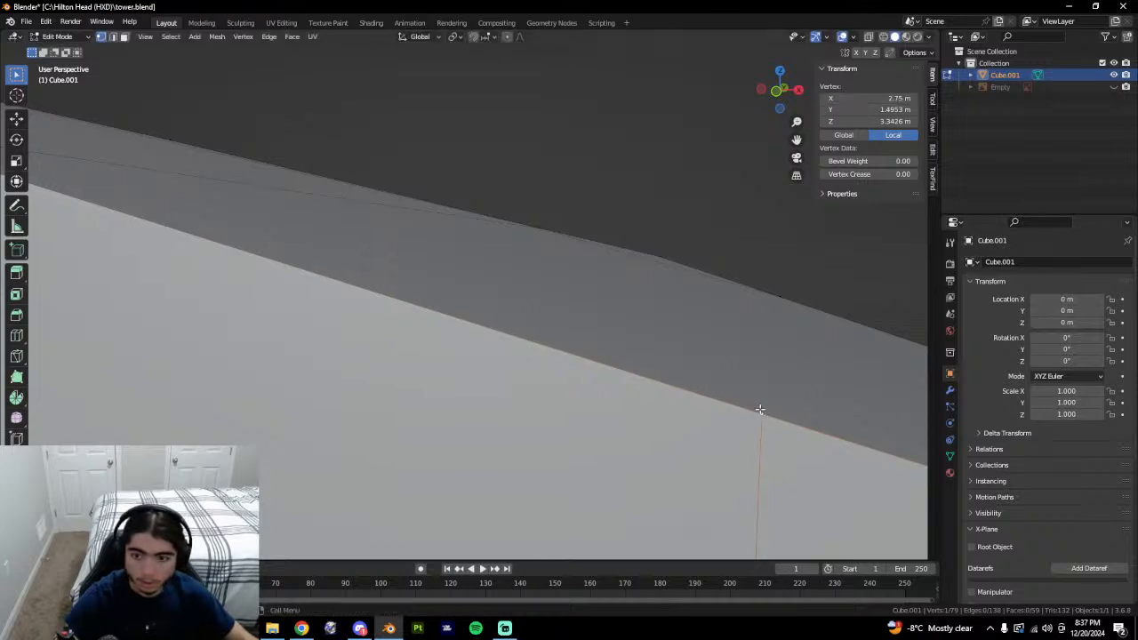
pyautogui.press('g')
pyautogui.press('Escape')
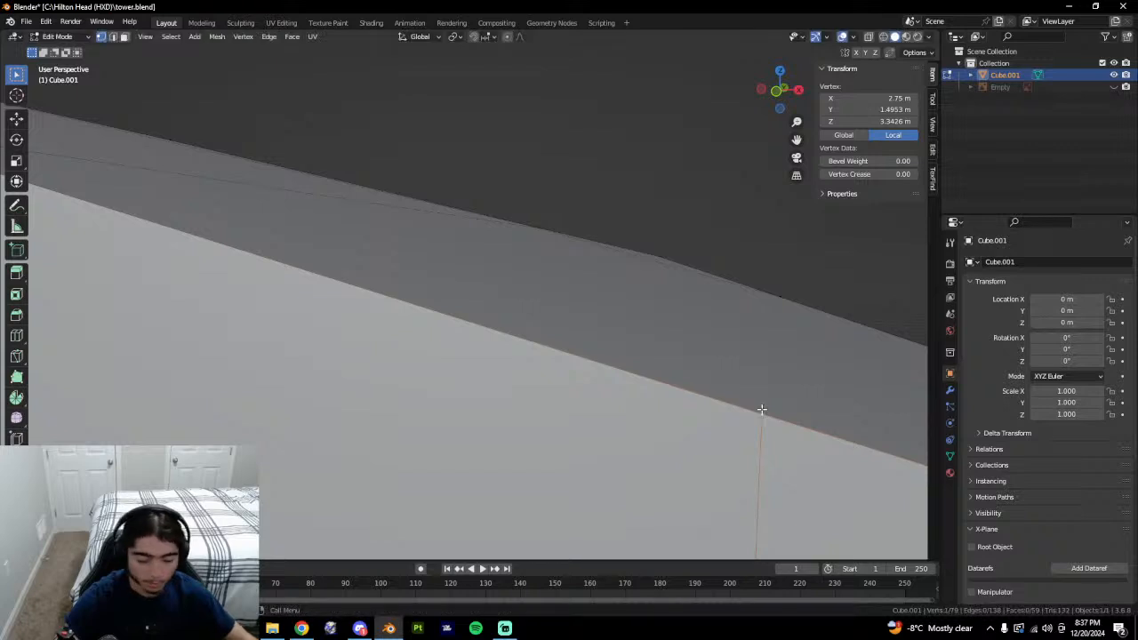
# Slide the vertex a final time, restore X 2.75 m, and select the roof/wall corner vertex.
pyautogui.hotkey('shift', 'v')
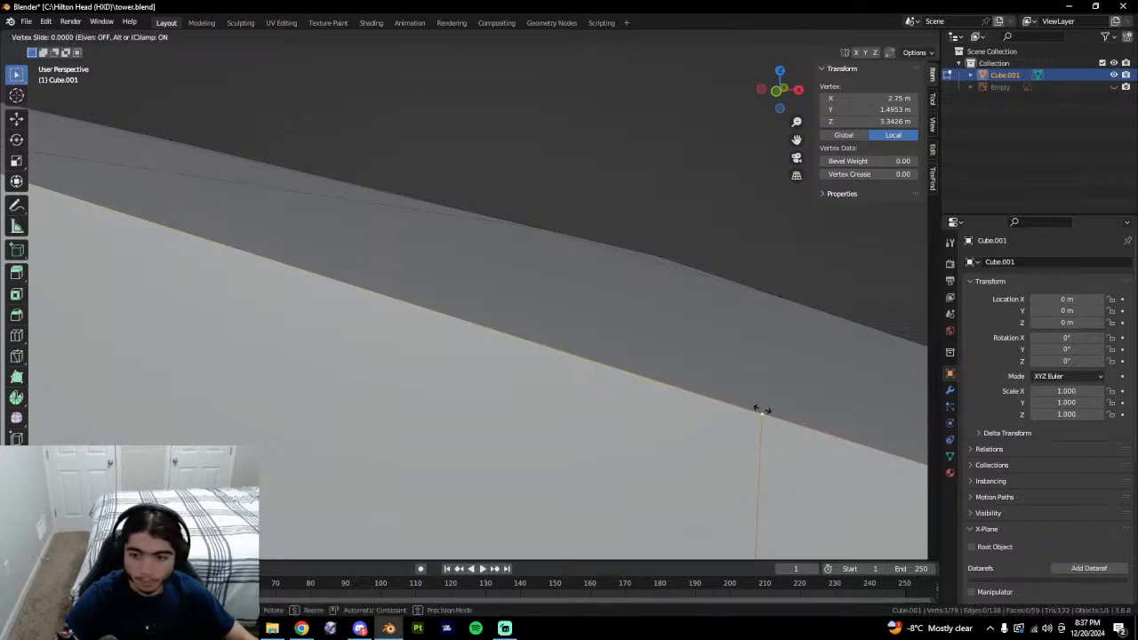
pyautogui.click(761, 411)
pyautogui.click(864, 98)
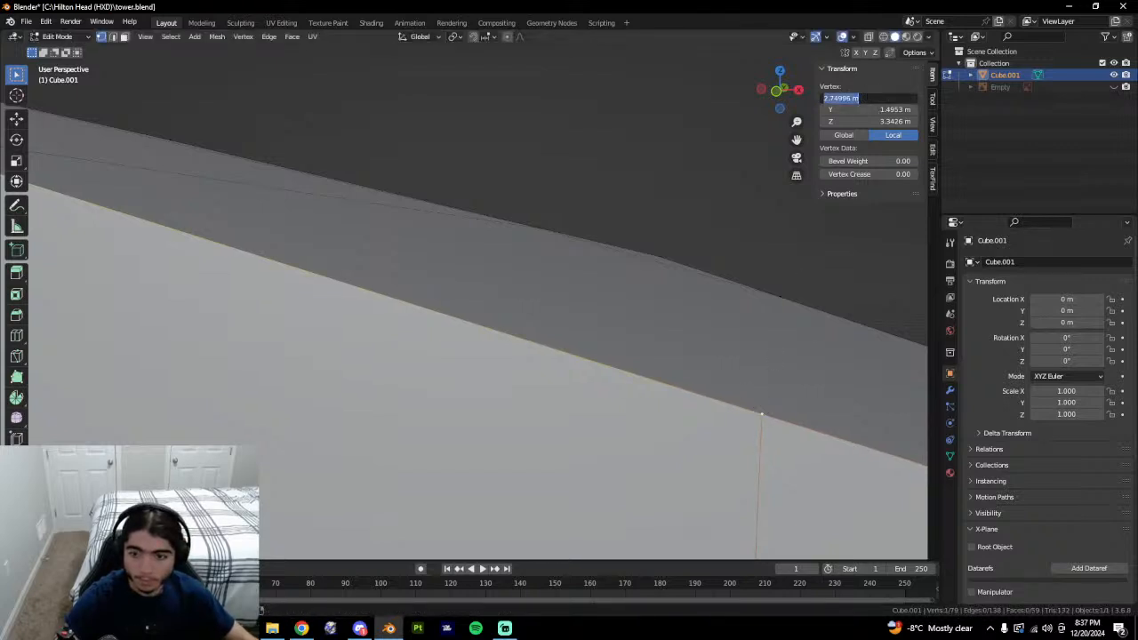
pyautogui.write('2.75')
pyautogui.press('Return')
pyautogui.hotkey('shift', 'v')
pyautogui.press('Escape')
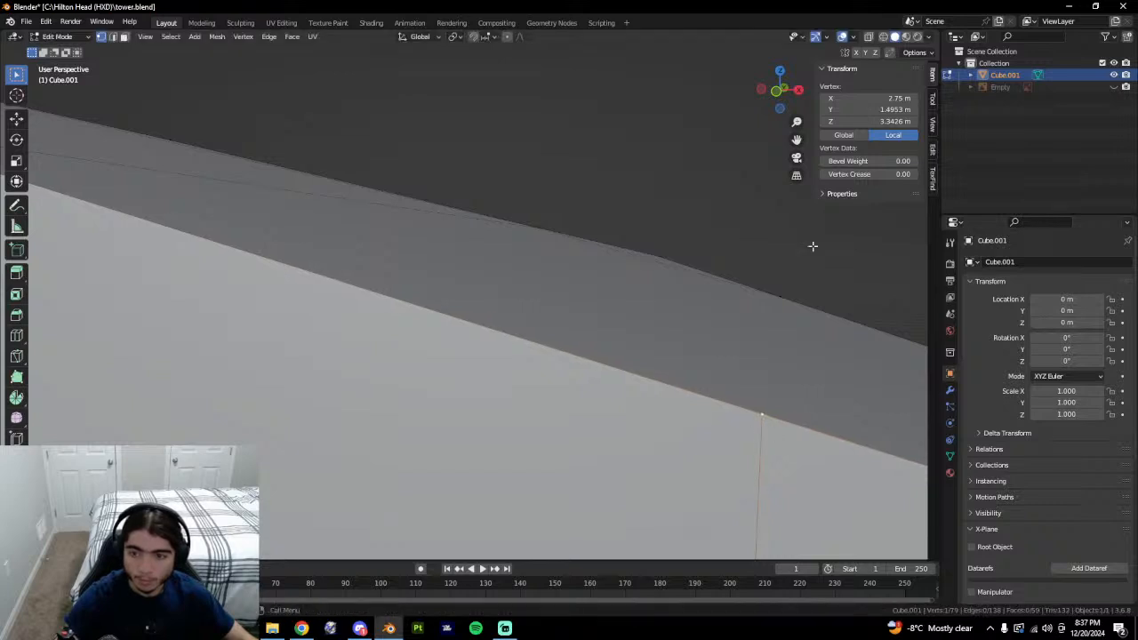
pyautogui.click(852, 98)
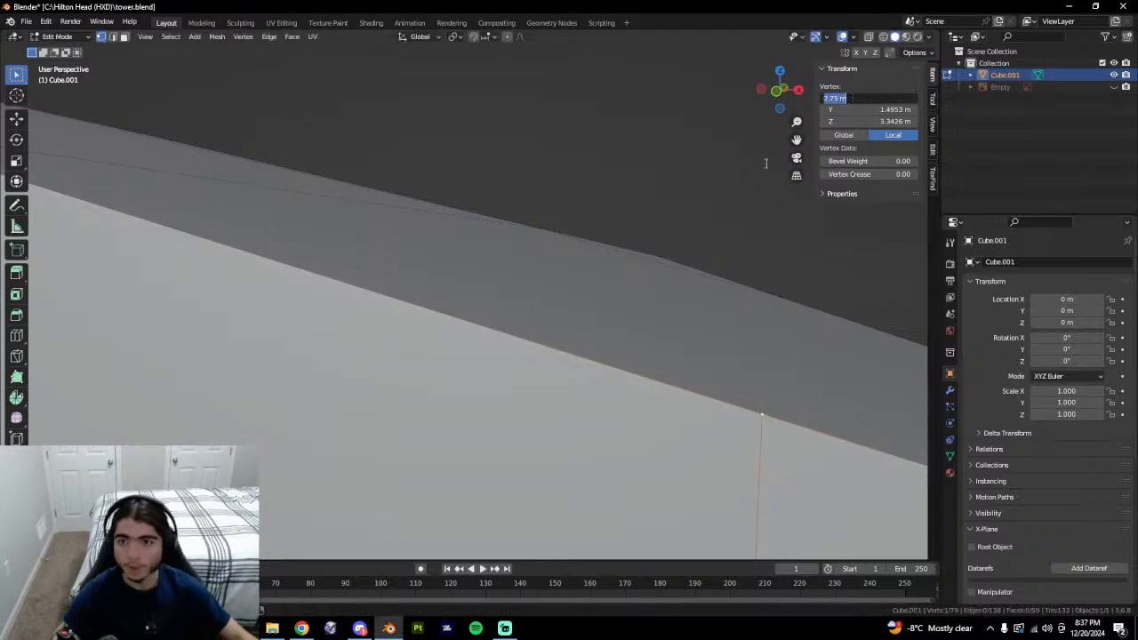
pyautogui.click(621, 169)
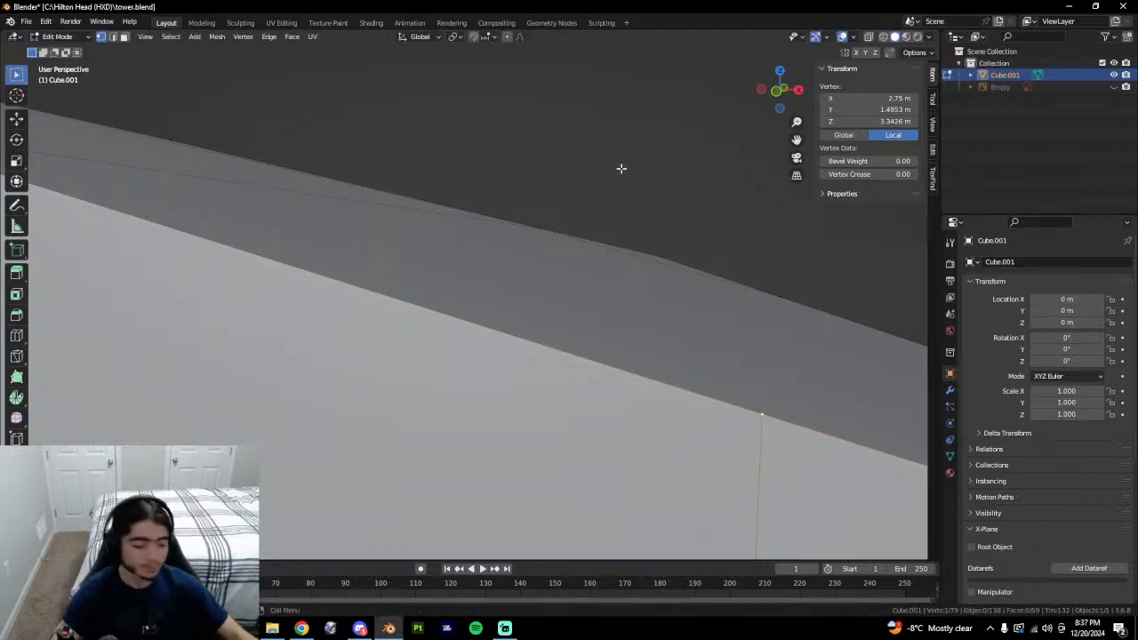
pyautogui.click(667, 395)
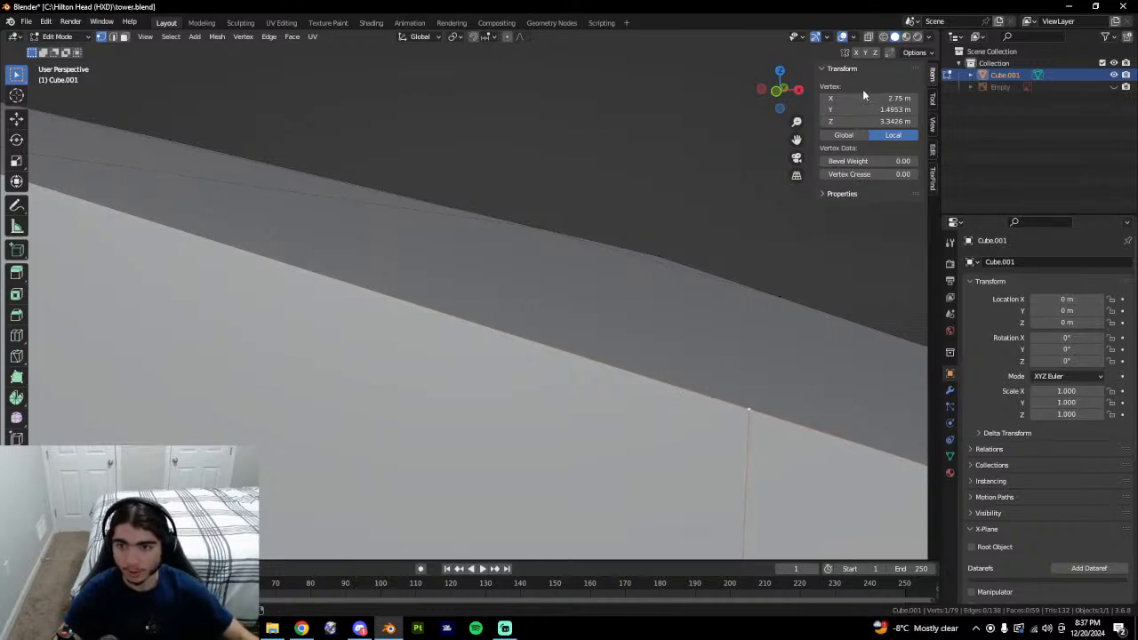
pyautogui.scroll(-2, 674, 407)
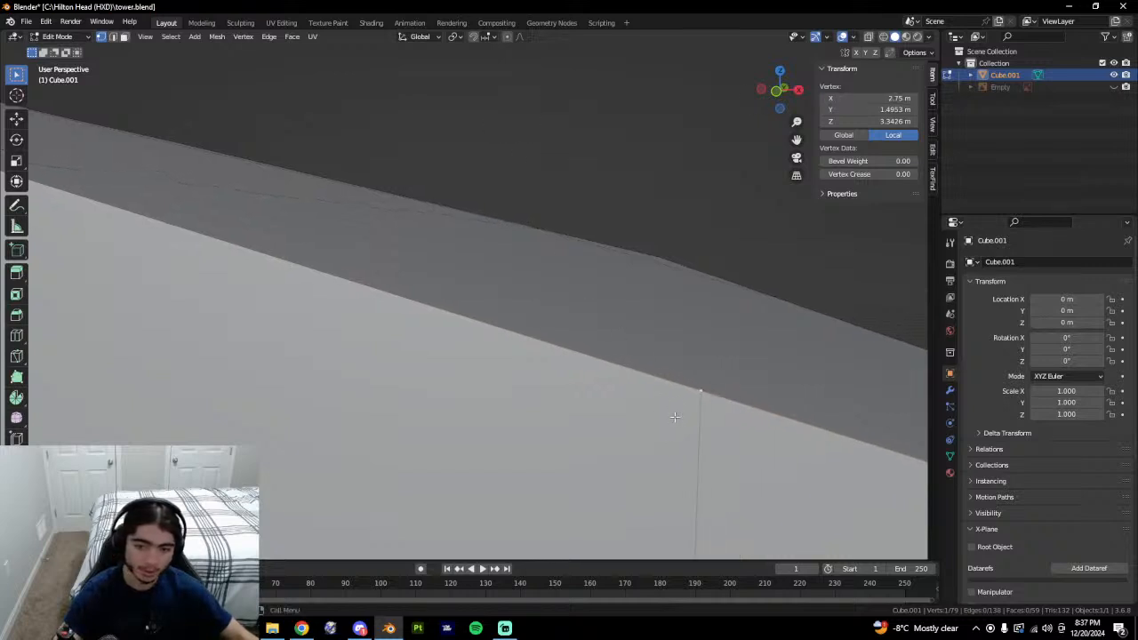
pyautogui.scroll(-5, 673, 419)
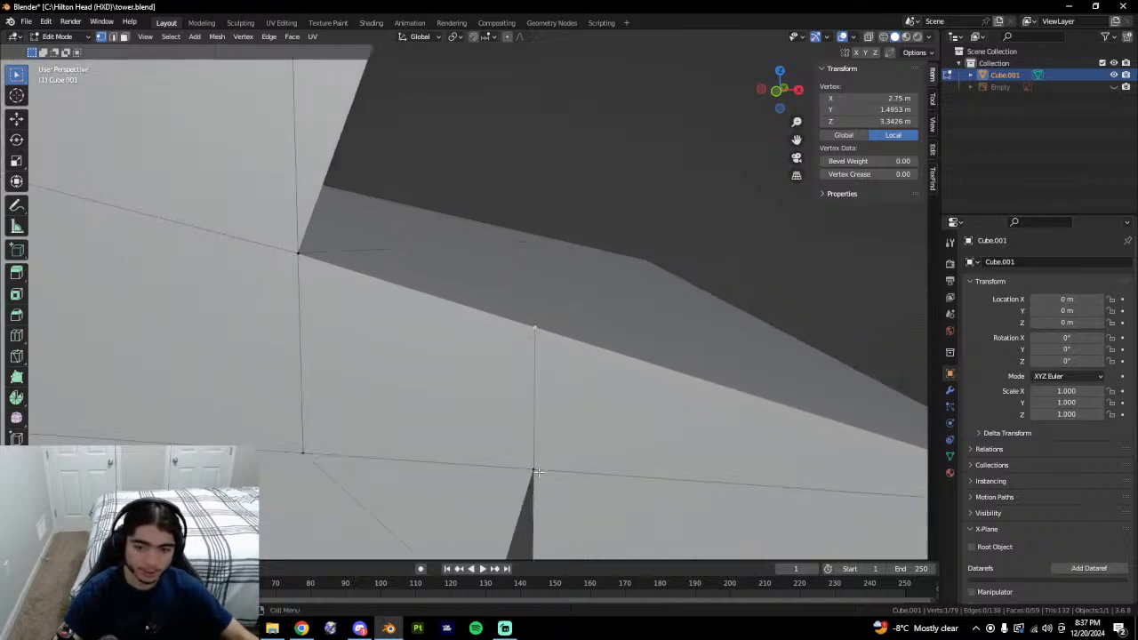
# Lower the junction vertex to Z 3.2 m and add a second vertex to the selection.
pyautogui.doubleClick(869, 122)
pyautogui.write('3.2')
pyautogui.press('Return')
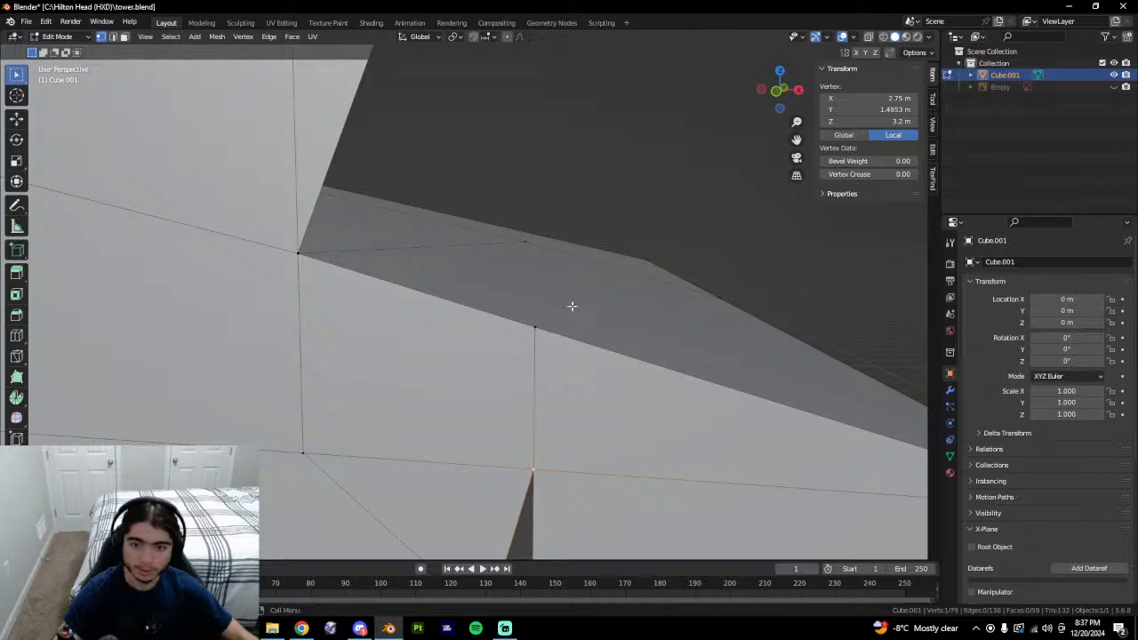
pyautogui.moveTo(706, 239); pyautogui.dragTo(582, 228, button='middle')
pyautogui.keyDown('shift'); pyautogui.click(483, 103); pyautogui.keyUp('shift')
pyautogui.moveTo(506, 129); pyautogui.dragTo(570, 142, button='middle')
pyautogui.press('g')
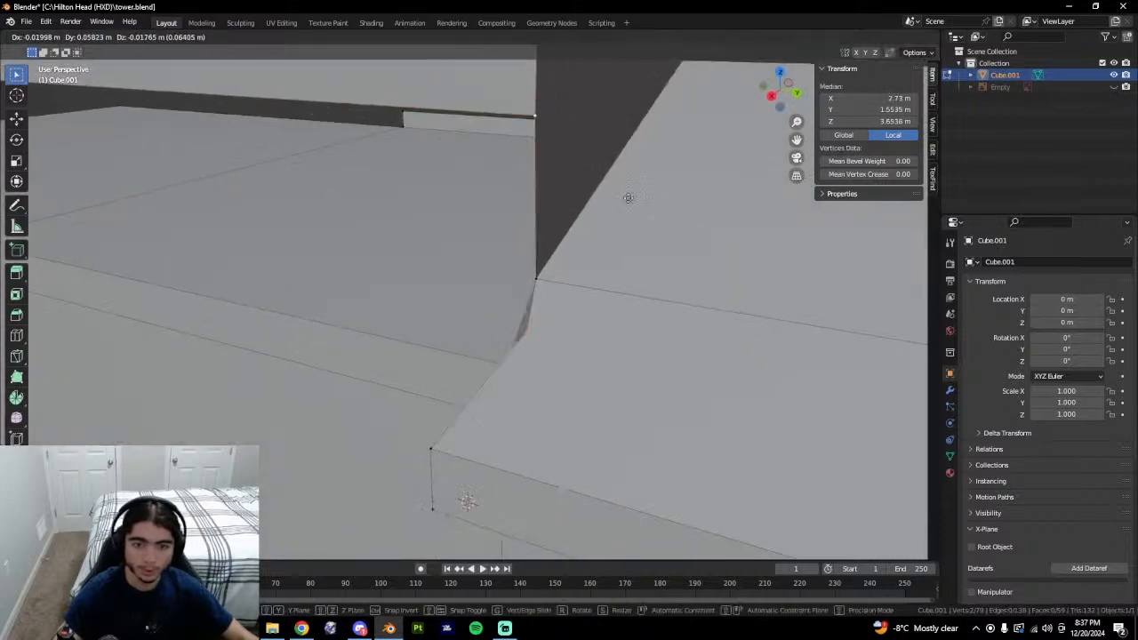
pyautogui.click(622, 287)
pyautogui.hotkey('ctrl', 'z')
pyautogui.hotkey('alt', 'Tab')
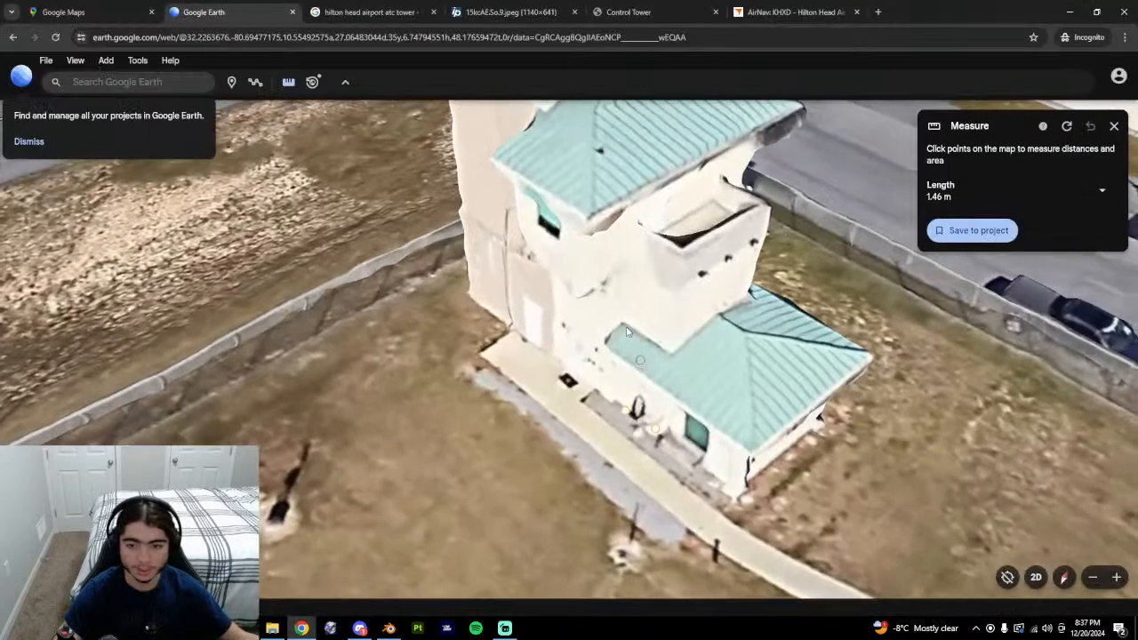
pyautogui.hotkey('alt', 'Tab')
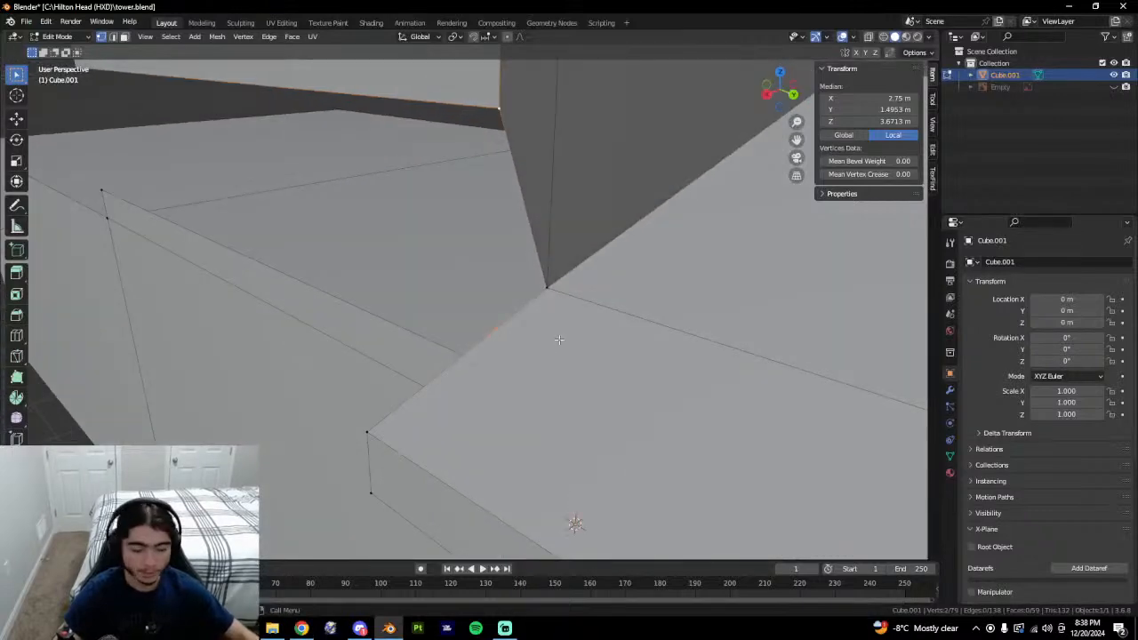
# Join the two vertices with an edge and fill the triangular roof/wall gap face.
pyautogui.press('f')
pyautogui.moveTo(569, 338); pyautogui.dragTo(518, 265, button='middle')
pyautogui.press('2')
pyautogui.click(486, 233)
pyautogui.keyDown('shift'); pyautogui.click(535, 230); pyautogui.keyUp('shift')
pyautogui.hotkey('ctrl', 'z')
pyautogui.keyDown('shift'); pyautogui.click(517, 242); pyautogui.keyUp('shift')
pyautogui.keyDown('shift'); pyautogui.click(503, 320); pyautogui.keyUp('shift')
pyautogui.press('f')
# Extrude a ledge vertex along the Y axis, then select the tower corner vertex at 4 m.
pyautogui.moveTo(656, 496); pyautogui.dragTo(565, 496, button='middle')
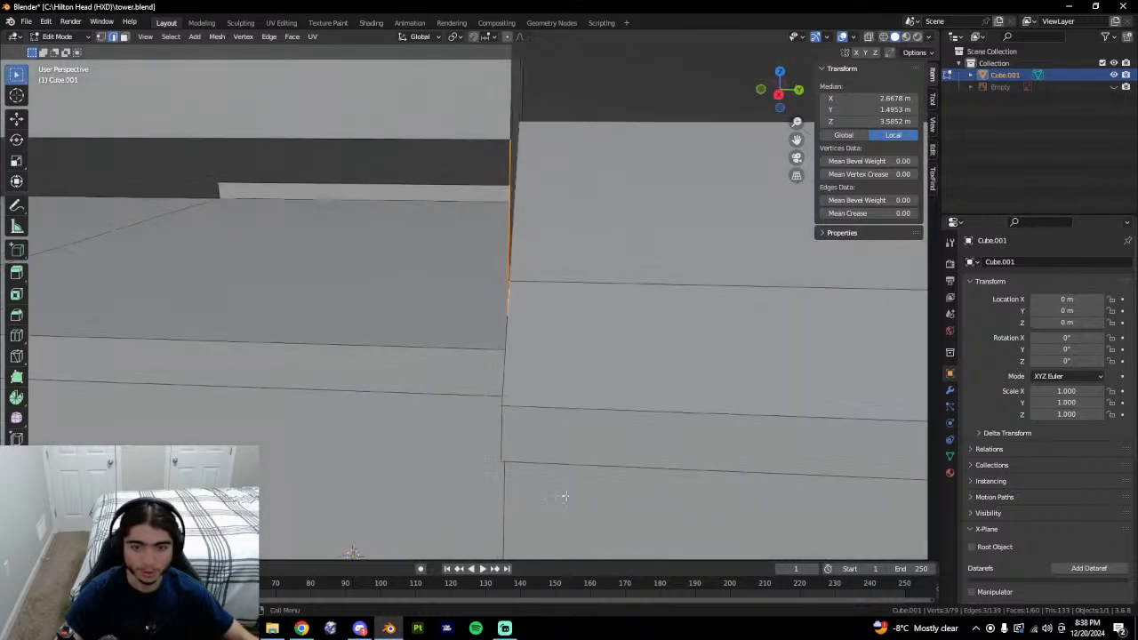
pyautogui.keyDown('shift'); pyautogui.moveTo(295, 346); pyautogui.dragTo(551, 314, button='middle'); pyautogui.keyUp('shift')
pyautogui.scroll(-2, 592, 397)
pyautogui.scroll(-2, 593, 397)
pyautogui.click(547, 321)
pyautogui.moveTo(629, 343); pyautogui.dragTo(594, 339, button='middle')
pyautogui.press('e')
pyautogui.press('y')
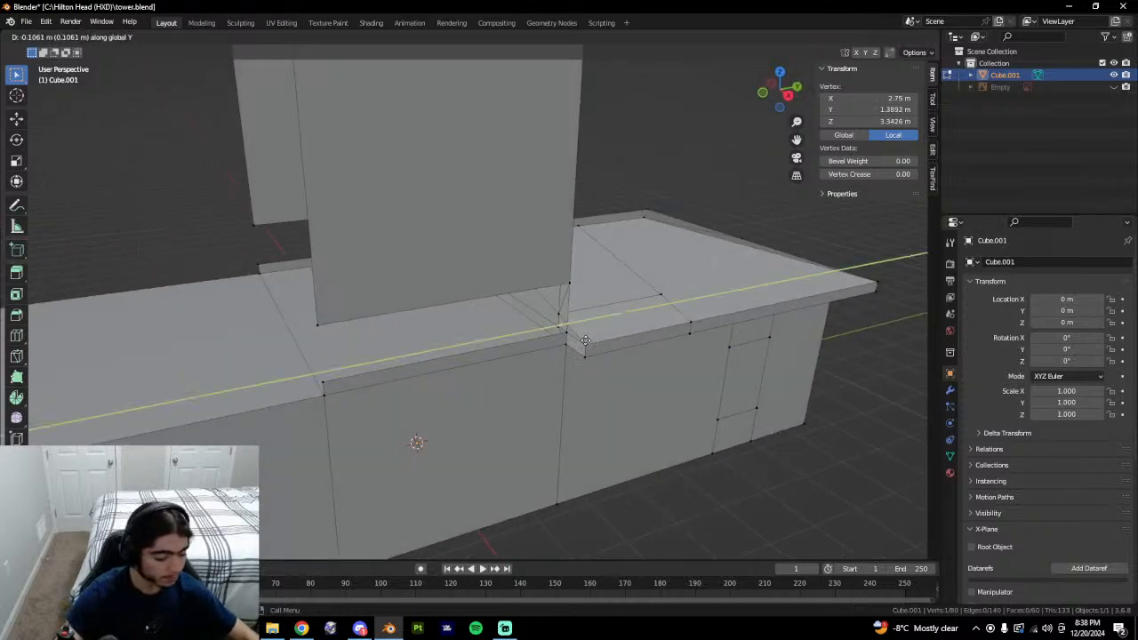
pyautogui.click(356, 375)
pyautogui.moveTo(526, 376); pyautogui.dragTo(508, 375, button='middle')
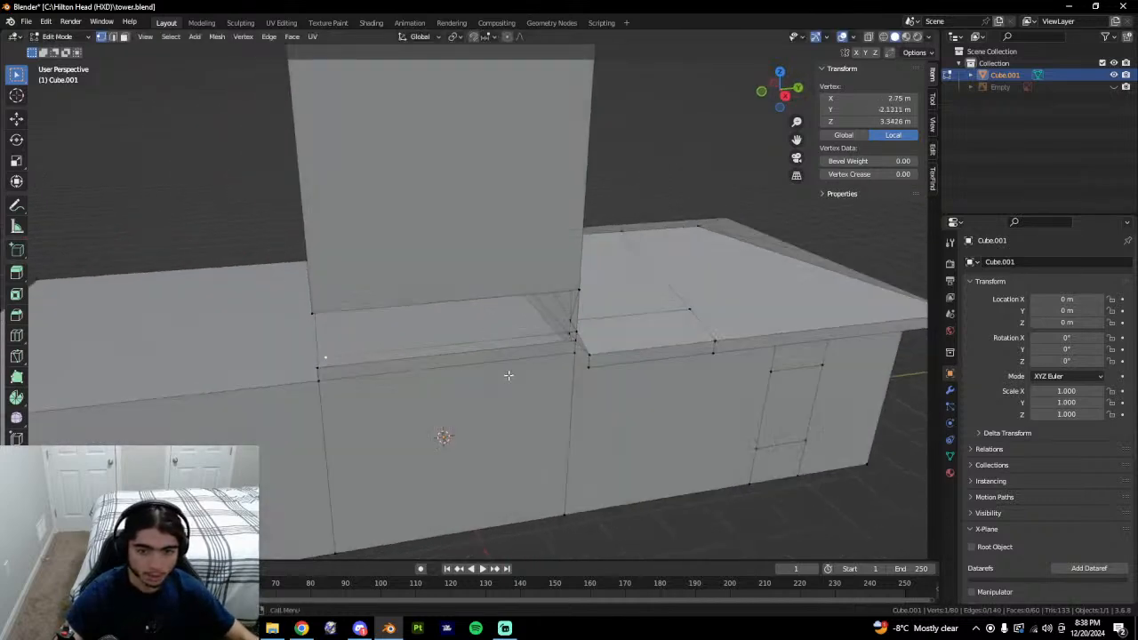
pyautogui.click(317, 316)
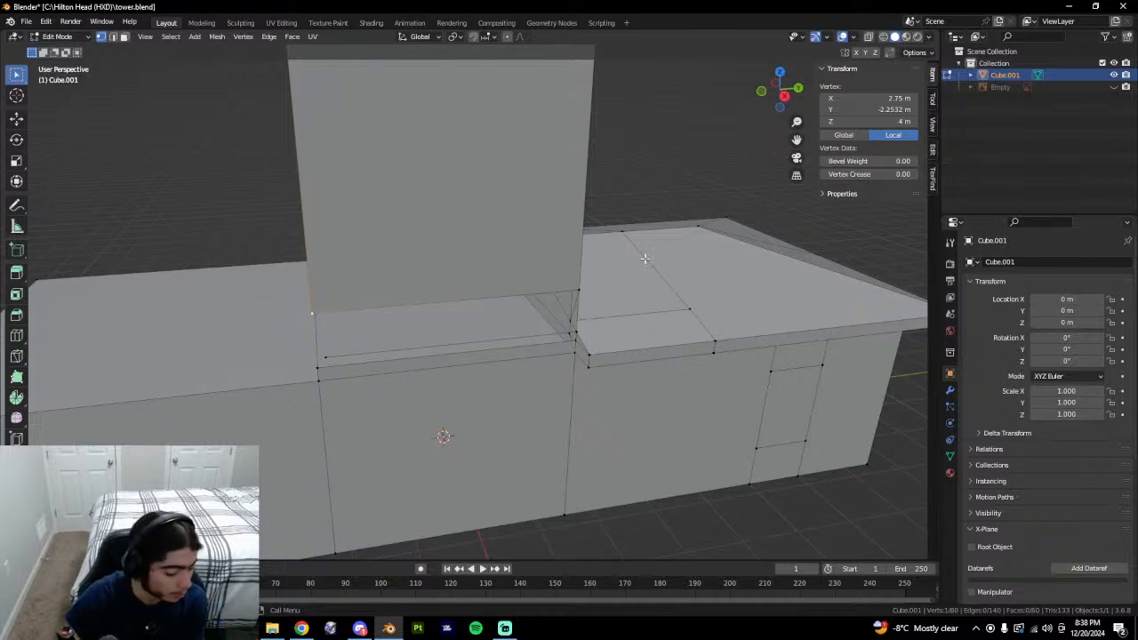
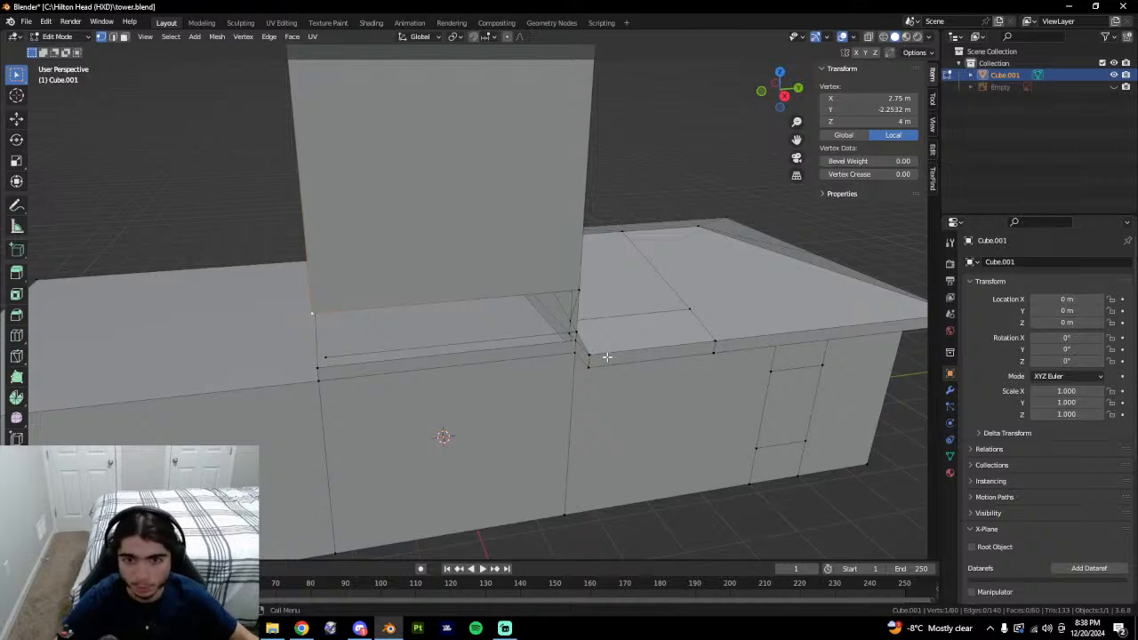
# Line up the lower wall-corner vertex with the wall corner at the roof junction.
pyautogui.moveTo(642, 365); pyautogui.dragTo(492, 414, button='middle')
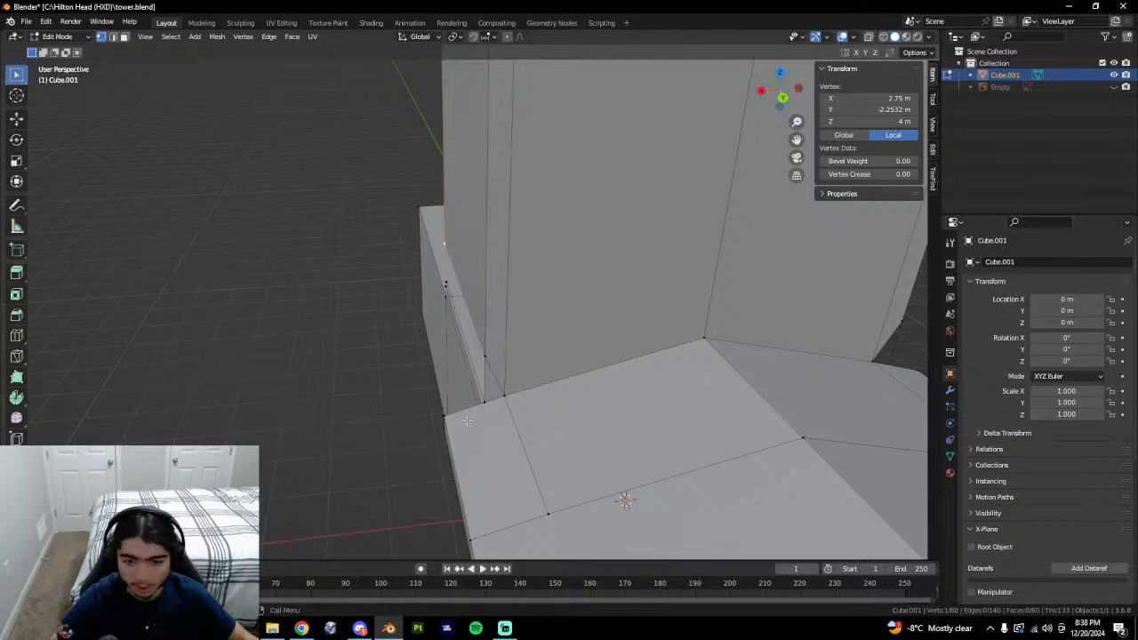
pyautogui.moveTo(468, 467); pyautogui.dragTo(433, 419, button='middle')
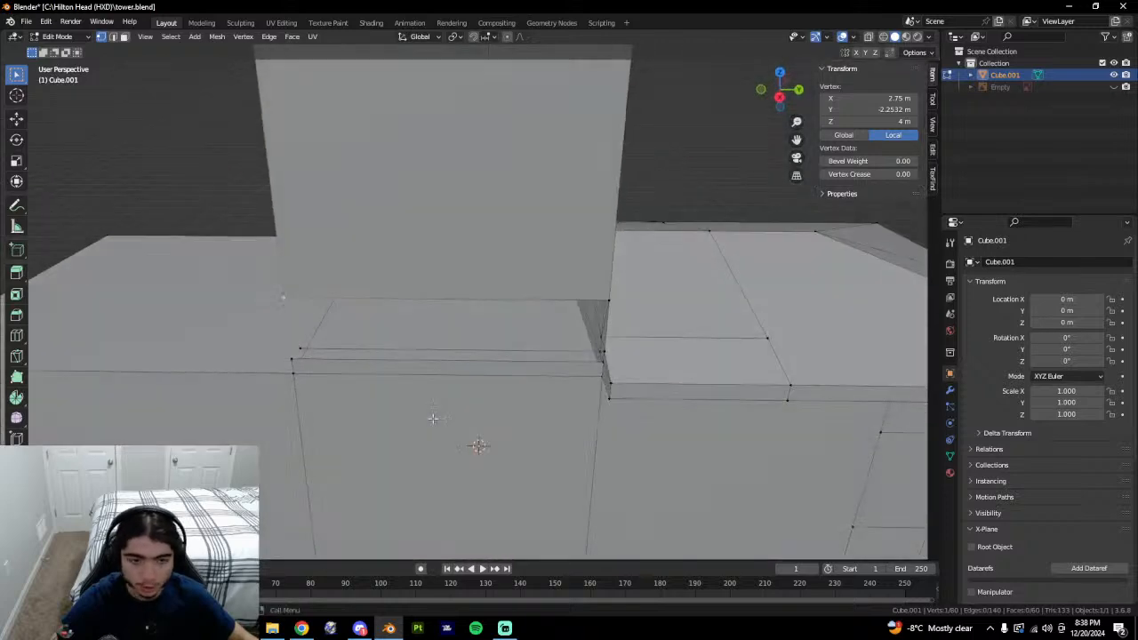
pyautogui.moveTo(670, 272)
pyautogui.mouseDown(button='middle')
pyautogui.moveTo(686, 247)
pyautogui.moveTo(665, 256)
pyautogui.mouseUp(button='middle')
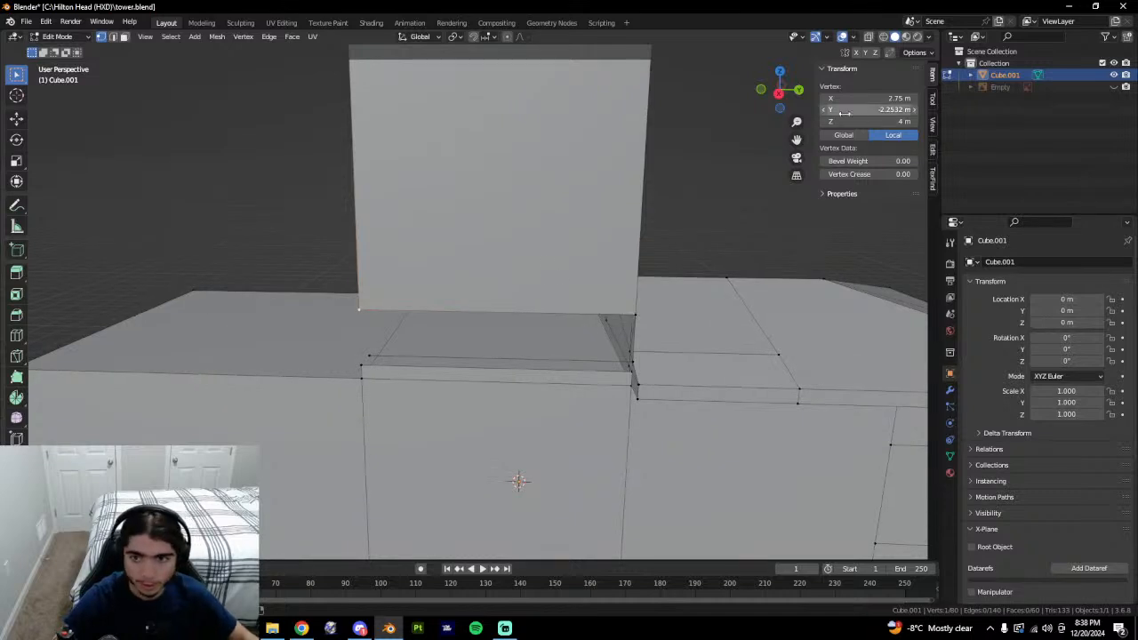
pyautogui.click(362, 357)
pyautogui.write('-2.2532 m')
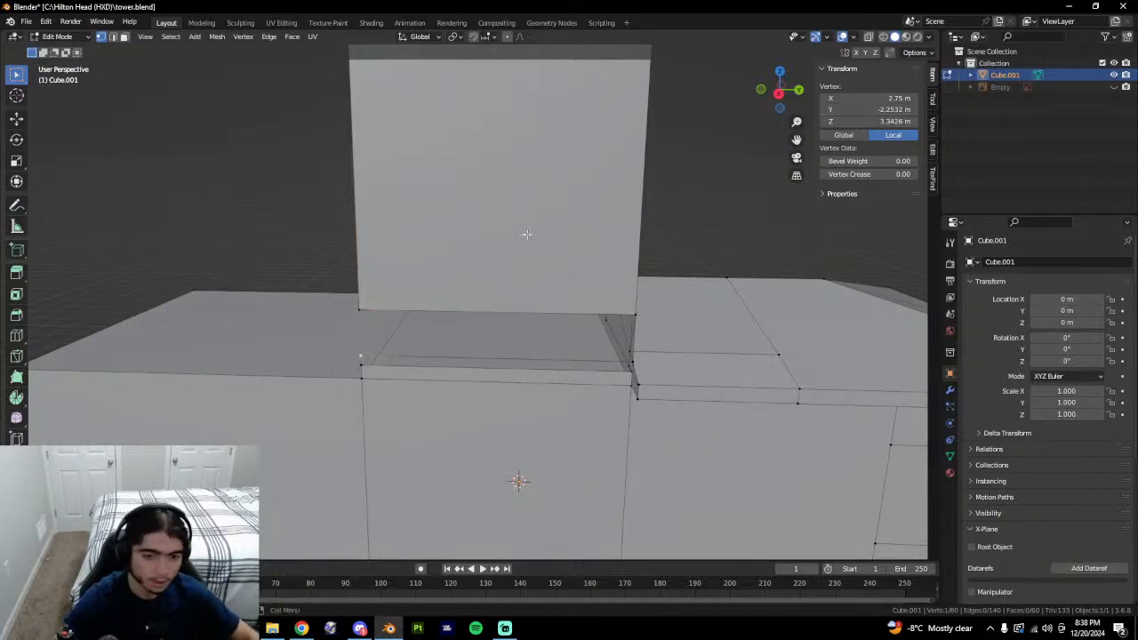
pyautogui.moveTo(528, 234); pyautogui.dragTo(537, 262, button='middle')
# Connect the corner vertices and fill the first roof/wall gap with a face between its edges.
pyautogui.keyDown('shift'); pyautogui.click(362, 313); pyautogui.keyUp('shift')
pyautogui.press('f')
pyautogui.click(363, 365)
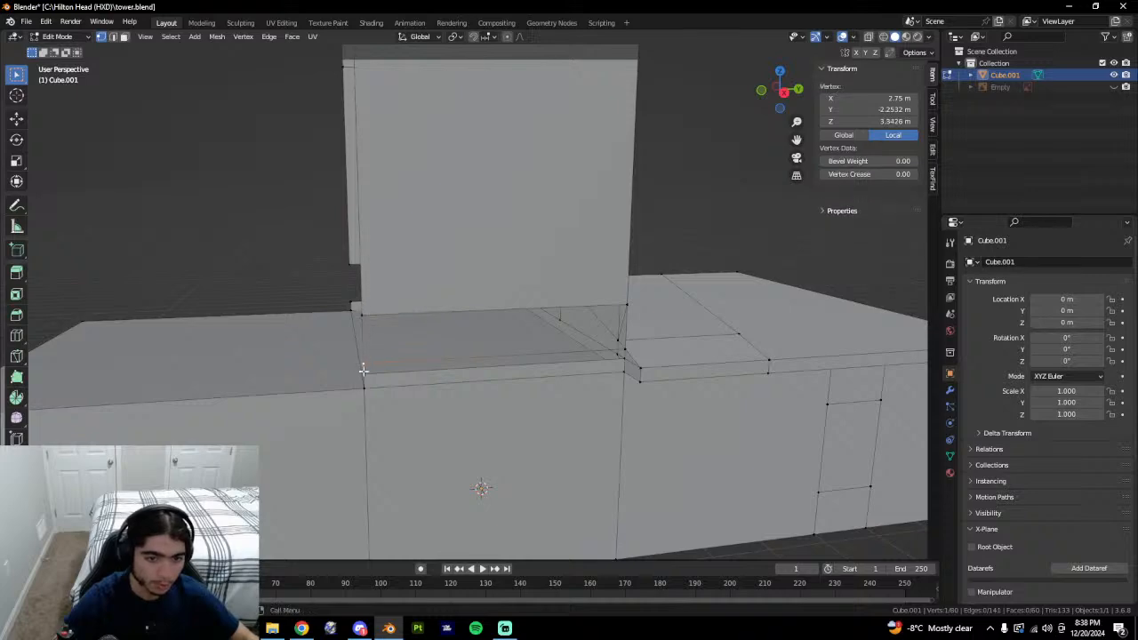
pyautogui.keyDown('shift'); pyautogui.click(365, 374); pyautogui.keyUp('shift')
pyautogui.press('2')
pyautogui.click(404, 359)
pyautogui.keyDown('shift'); pyautogui.moveTo(605, 309); pyautogui.dragTo(527, 360, button='middle'); pyautogui.keyUp('shift')
pyautogui.scroll(-1, 516, 320)
pyautogui.keyDown('shift'); pyautogui.click(468, 318); pyautogui.keyUp('shift')
pyautogui.press('f')
# Fill the remaining gap between its opposite edges with a second face.
pyautogui.click(469, 350)
pyautogui.keyDown('shift'); pyautogui.click(459, 359); pyautogui.keyUp('shift')
pyautogui.press('f')
pyautogui.press('1')
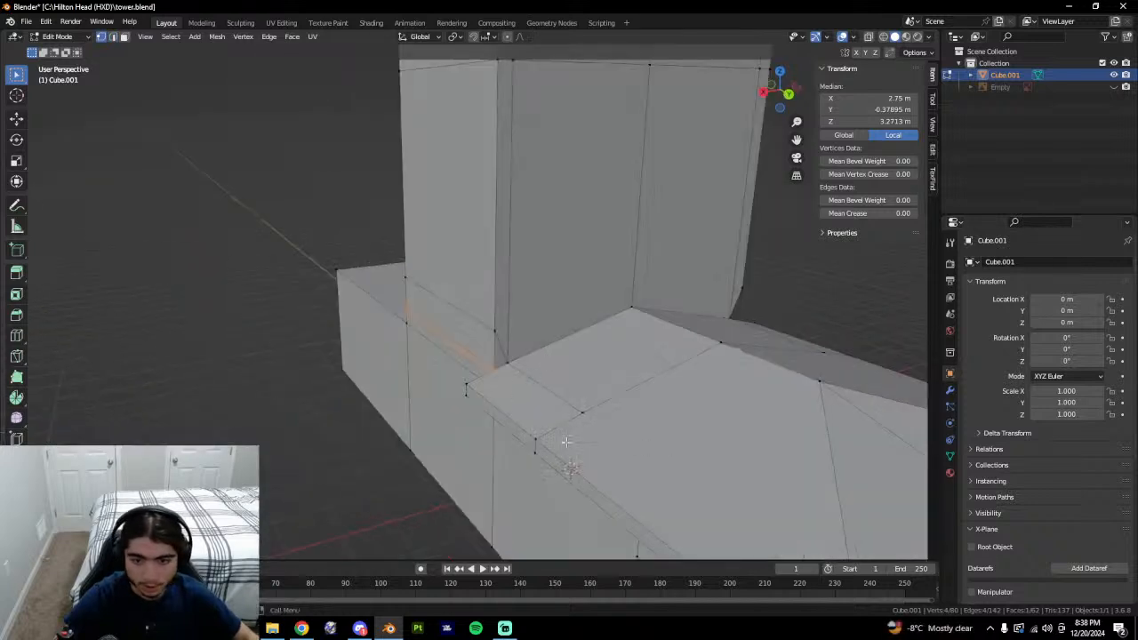
# Select the two ledge corner vertices and inspect the roof junction from the front.
pyautogui.hotkey('alt', 'a')
pyautogui.click(495, 369)
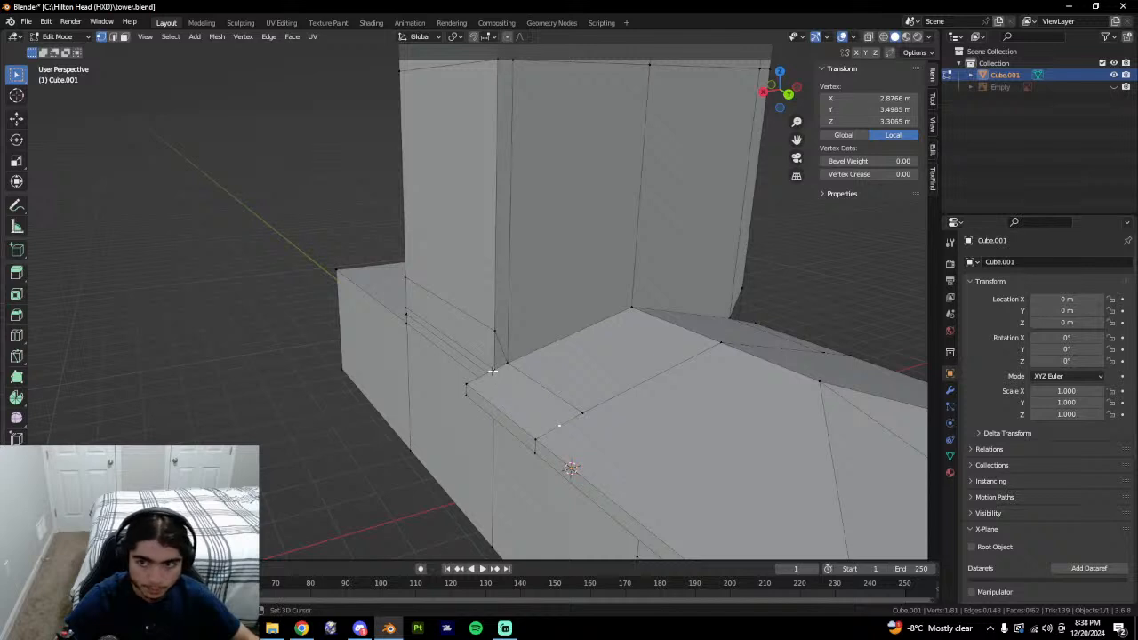
pyautogui.keyDown('shift'); pyautogui.click(492, 370); pyautogui.keyUp('shift')
pyautogui.moveTo(673, 394); pyautogui.dragTo(566, 403, button='middle')
pyautogui.click(479, 421)
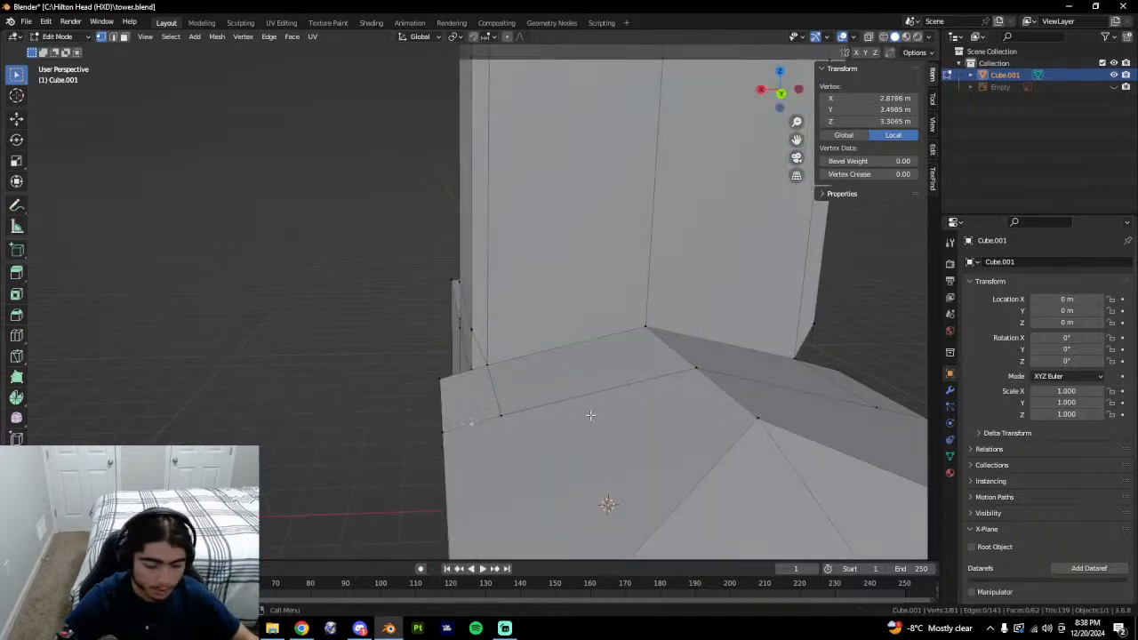
pyautogui.hotkey('ctrl', 'z')
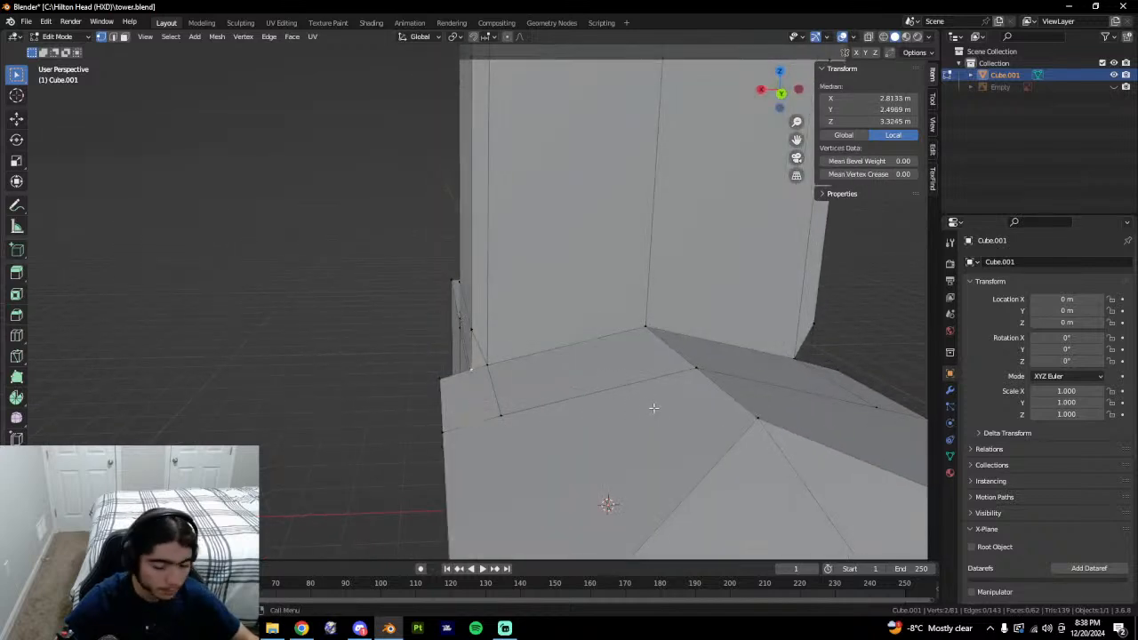
pyautogui.hotkey('ctrl', 'z')
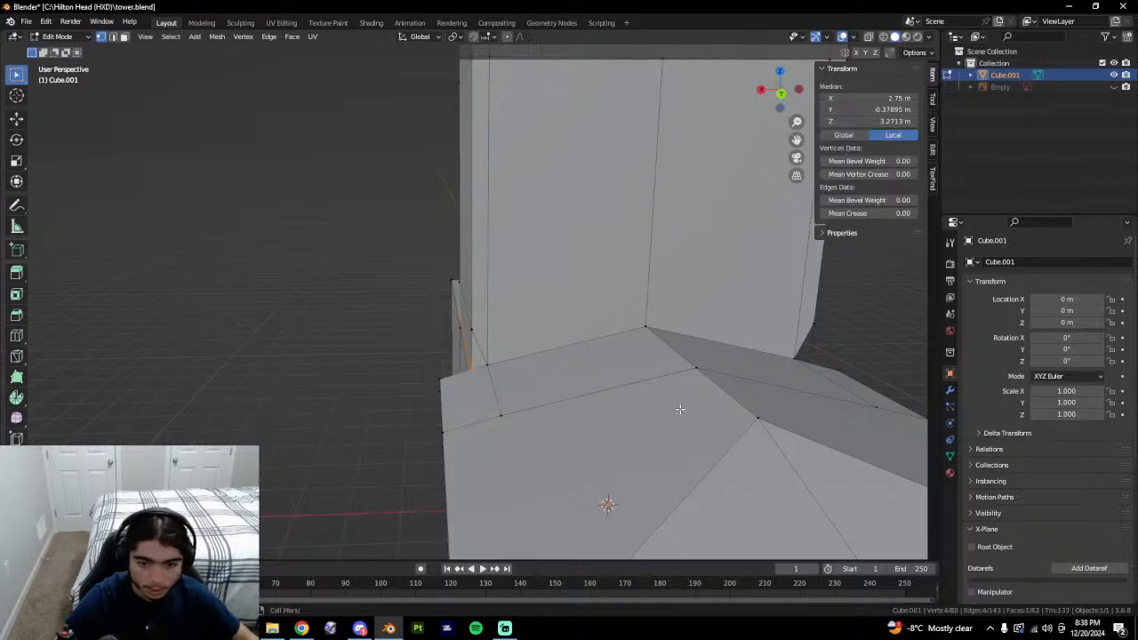
pyautogui.moveTo(680, 409); pyautogui.dragTo(502, 412, button='middle')
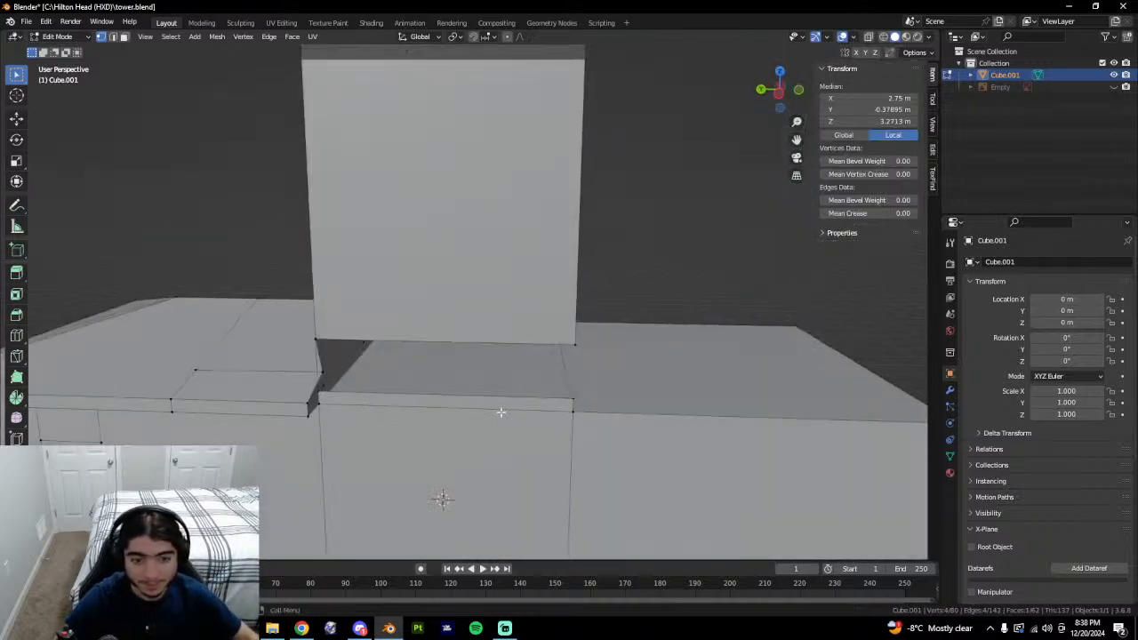
pyautogui.moveTo(378, 393); pyautogui.dragTo(613, 423, button='middle')
pyautogui.scroll(-2, 525, 419)
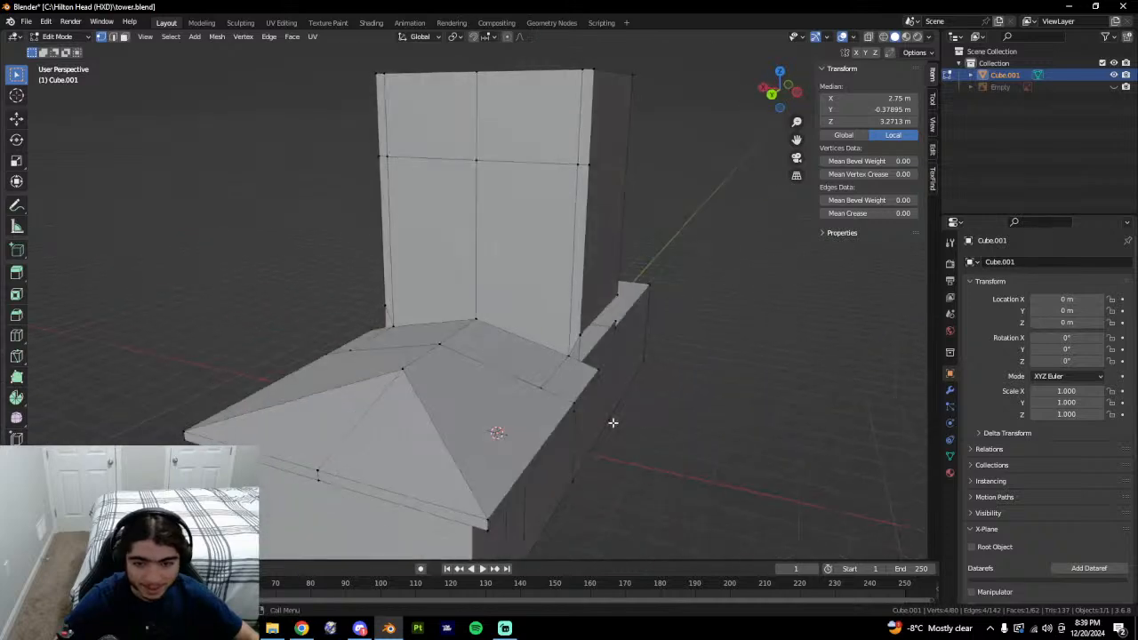
pyautogui.moveTo(594, 371); pyautogui.dragTo(509, 302, button='middle')
# Delete the stray loose edge in the roof gap.
pyautogui.press('2')
pyautogui.click(365, 349)
pyautogui.scroll(5, 466, 254)
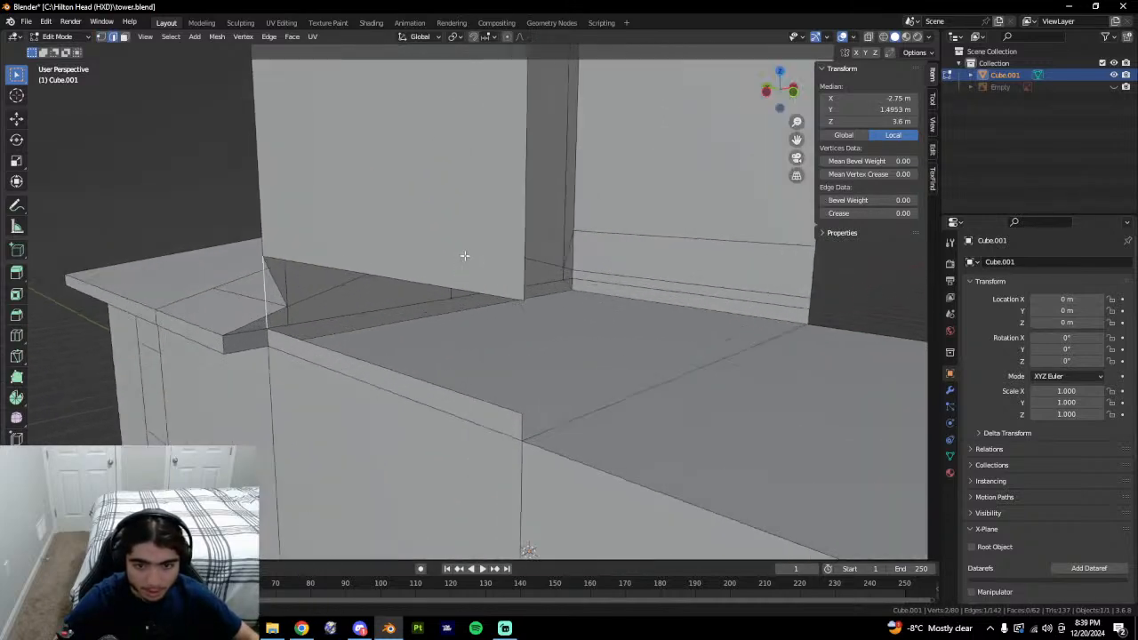
pyautogui.keyDown('shift'); pyautogui.moveTo(360, 313); pyautogui.dragTo(564, 350, button='middle'); pyautogui.keyUp('shift')
pyautogui.rightClick(507, 350)
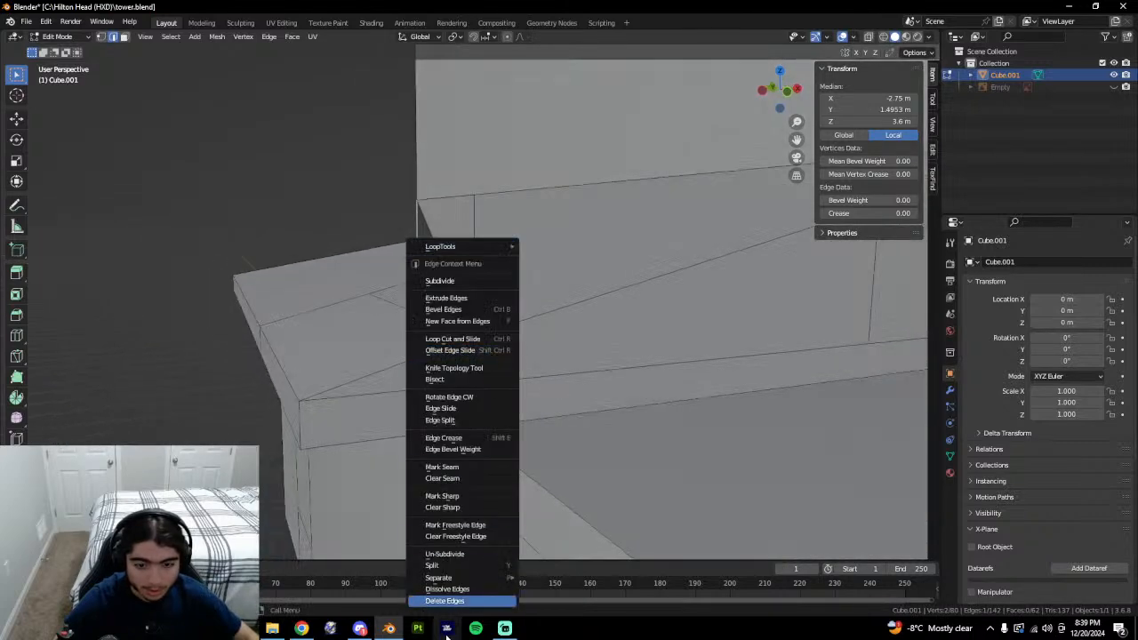
pyautogui.click(453, 602)
# Select the ledge's right vertical edge.
pyautogui.press('3')
pyautogui.click(416, 354)
pyautogui.press('1')
pyautogui.moveTo(471, 360); pyautogui.dragTo(646, 354, button='middle')
pyautogui.press('2')
pyautogui.click(648, 374)
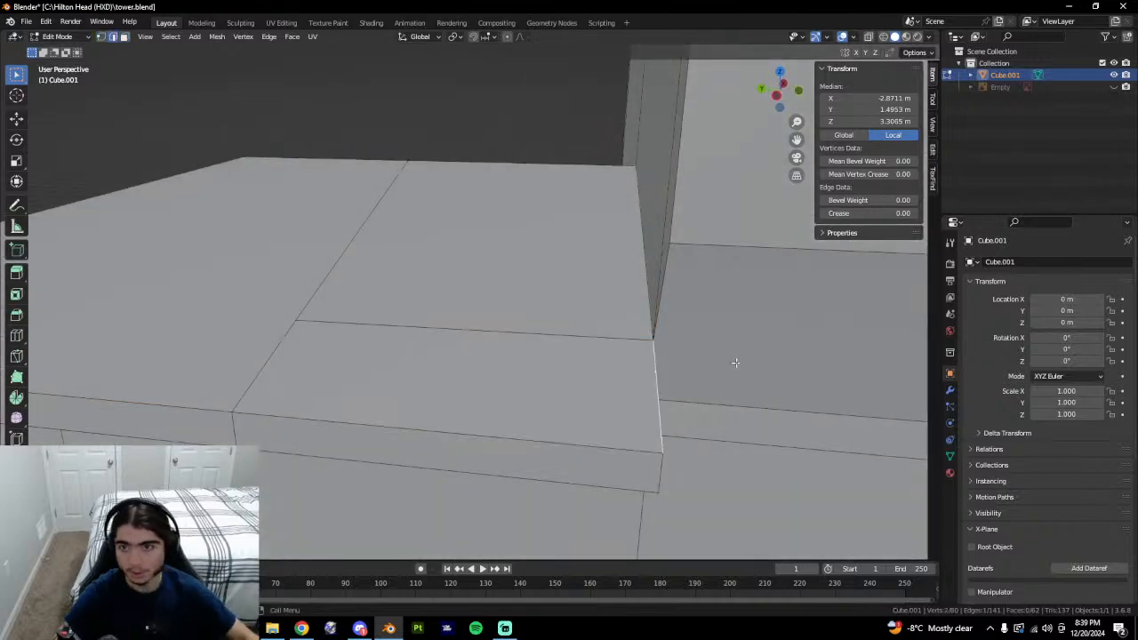
pyautogui.press('1')
pyautogui.click(673, 245)
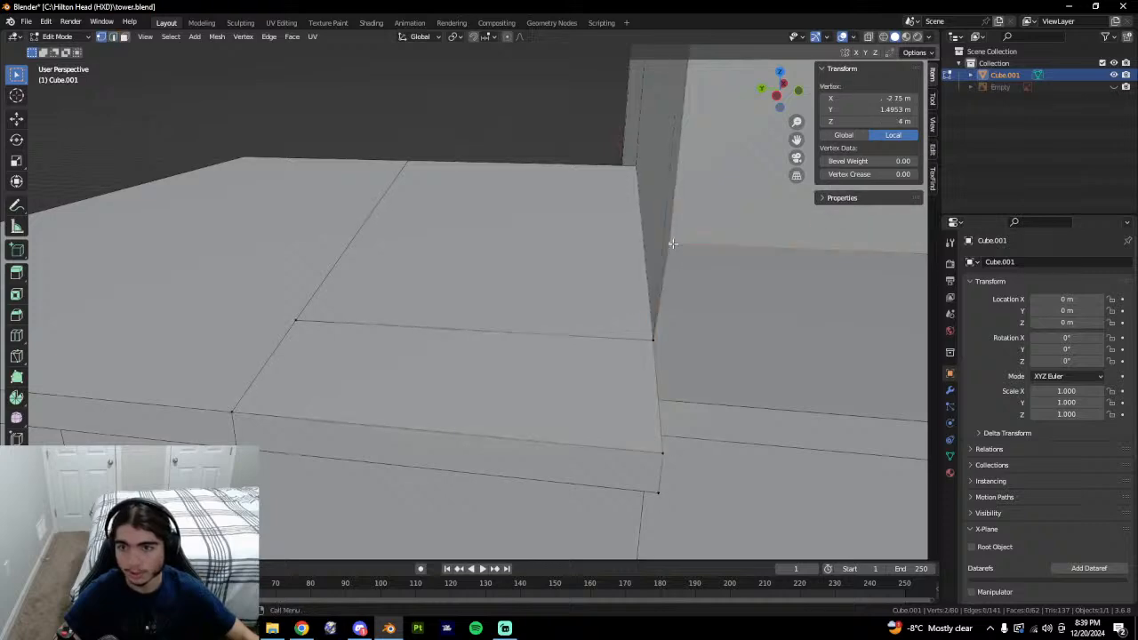
pyautogui.press('2')
pyautogui.click(661, 355)
pyautogui.moveTo(661, 355); pyautogui.dragTo(406, 324, button='middle')
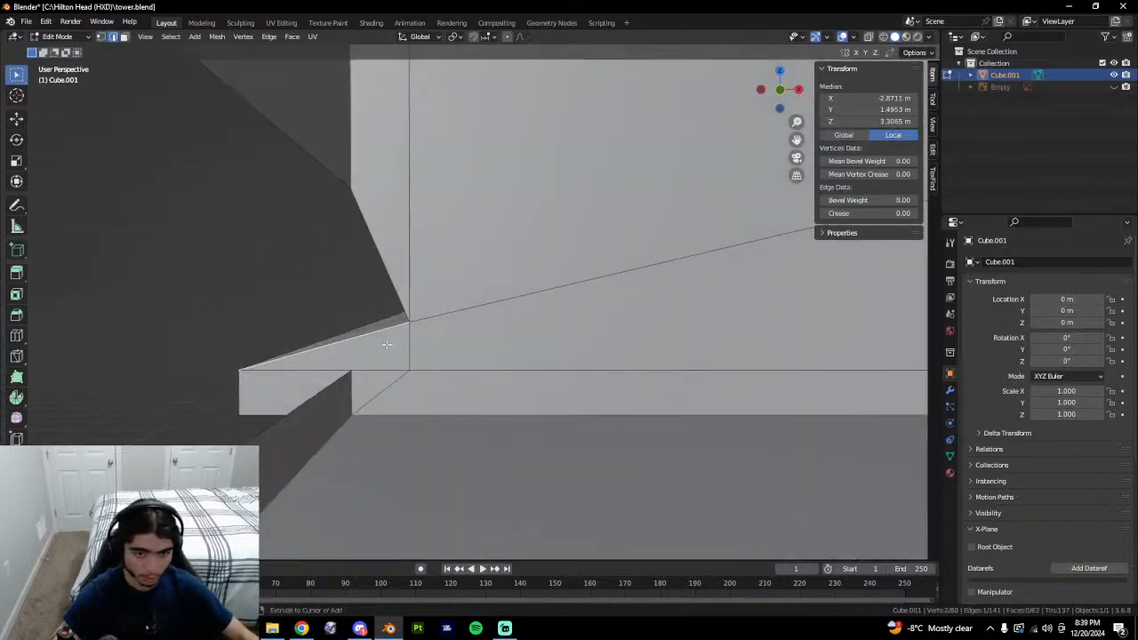
# Isolate that edge and loop cut it, adding a new vertex on the ledge.
pyautogui.hotkey('shift', 'h')
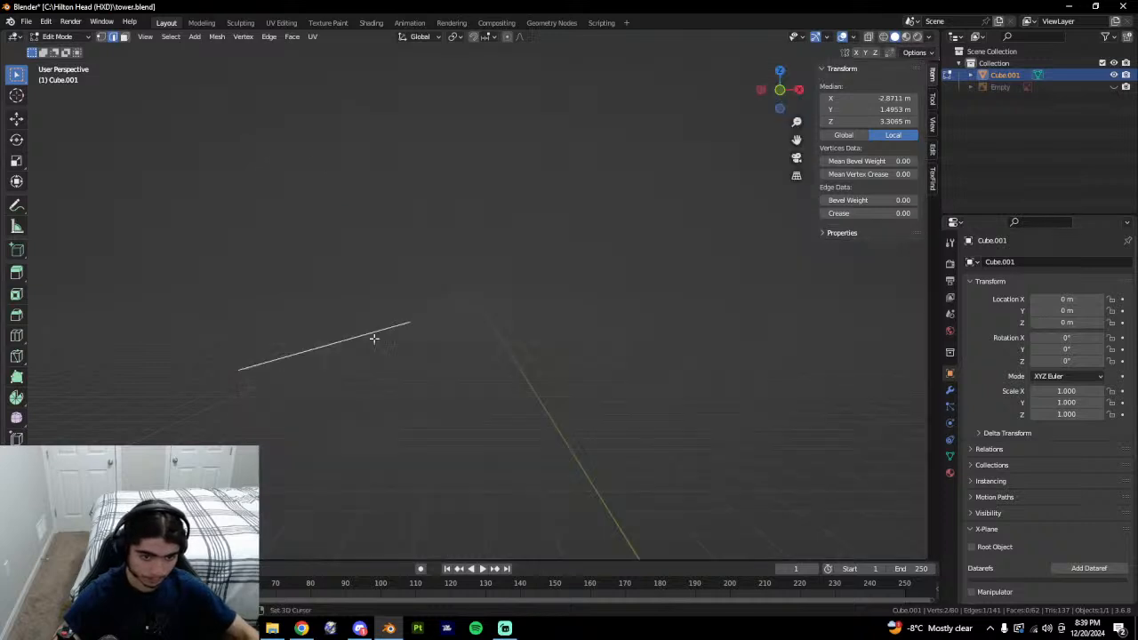
pyautogui.hotkey('ctrl', 'r')
pyautogui.click(345, 342)
pyautogui.click(345, 341)
pyautogui.hotkey('alt', 'h')
pyautogui.press('1')
pyautogui.moveTo(375, 341); pyautogui.dragTo(397, 343, button='middle')
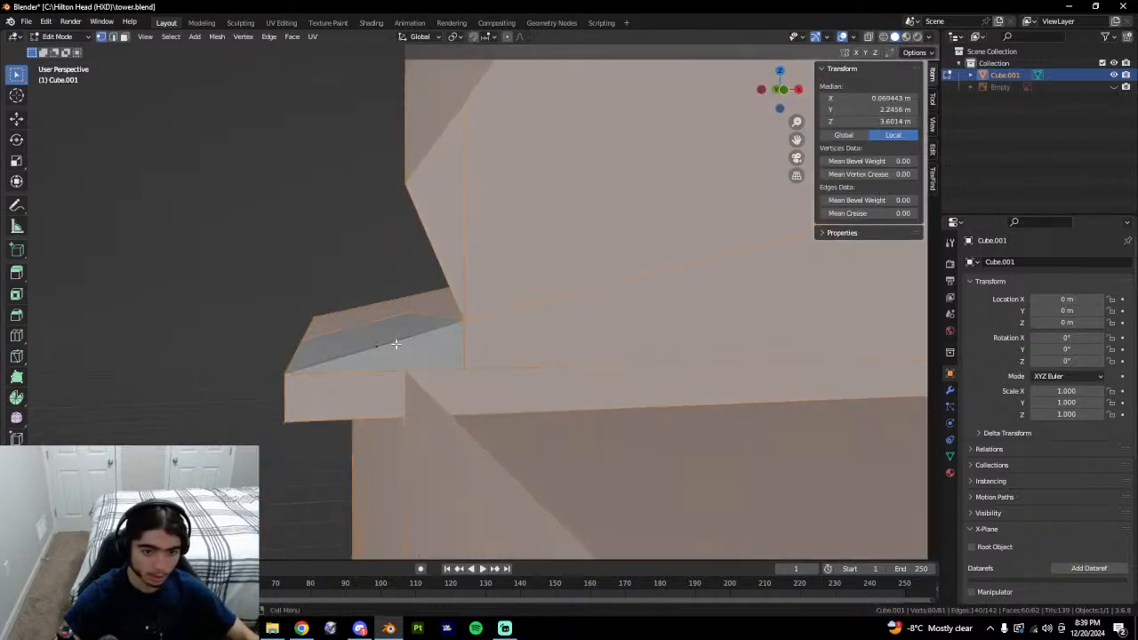
pyautogui.click(378, 345)
pyautogui.moveTo(472, 343); pyautogui.dragTo(458, 344, button='middle')
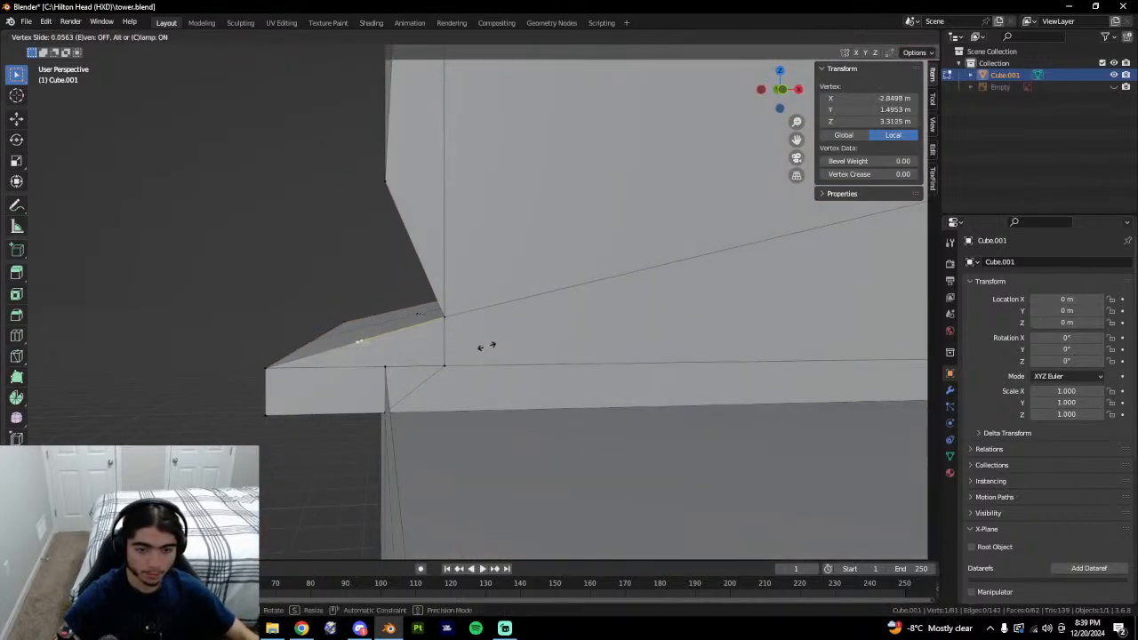
# Dissolve the extra cut vertex from the ledge.
pyautogui.press('a')
pyautogui.press('2')
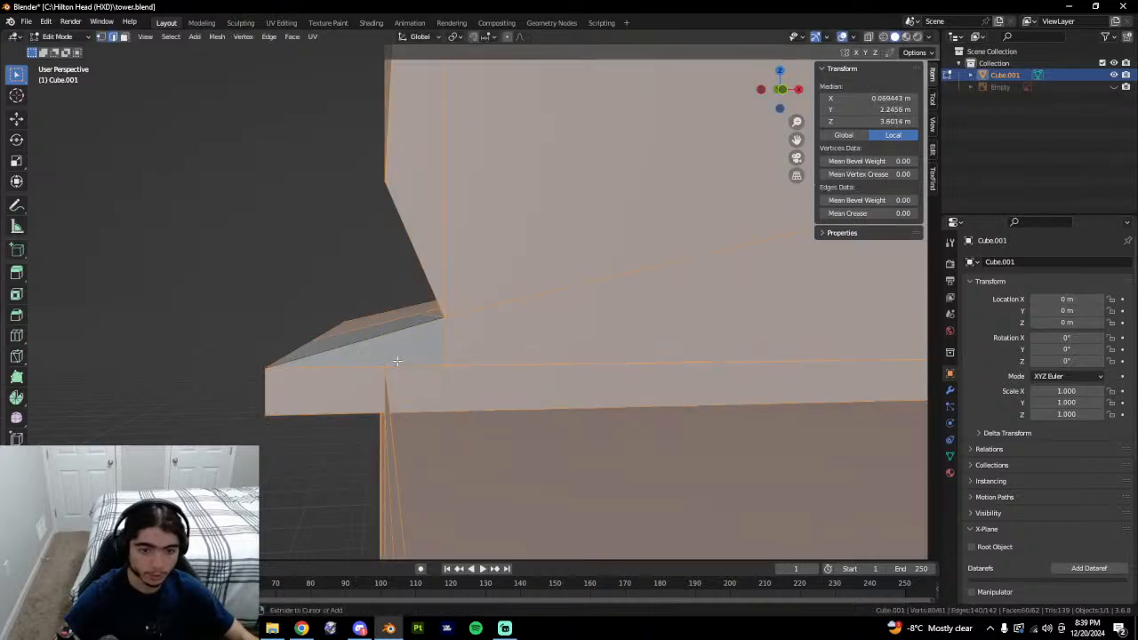
pyautogui.click(356, 347)
pyautogui.rightClick(418, 351)
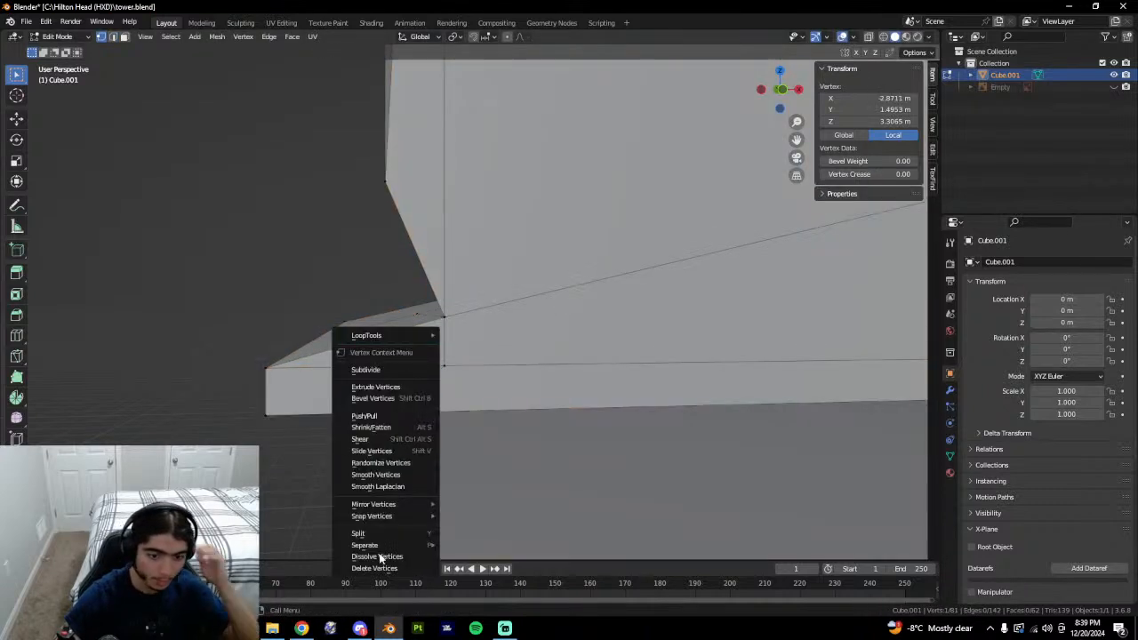
pyautogui.click(381, 556)
# Select the ledge corner vertex, start the Knife, and cancel without cutting.
pyautogui.click(385, 364)
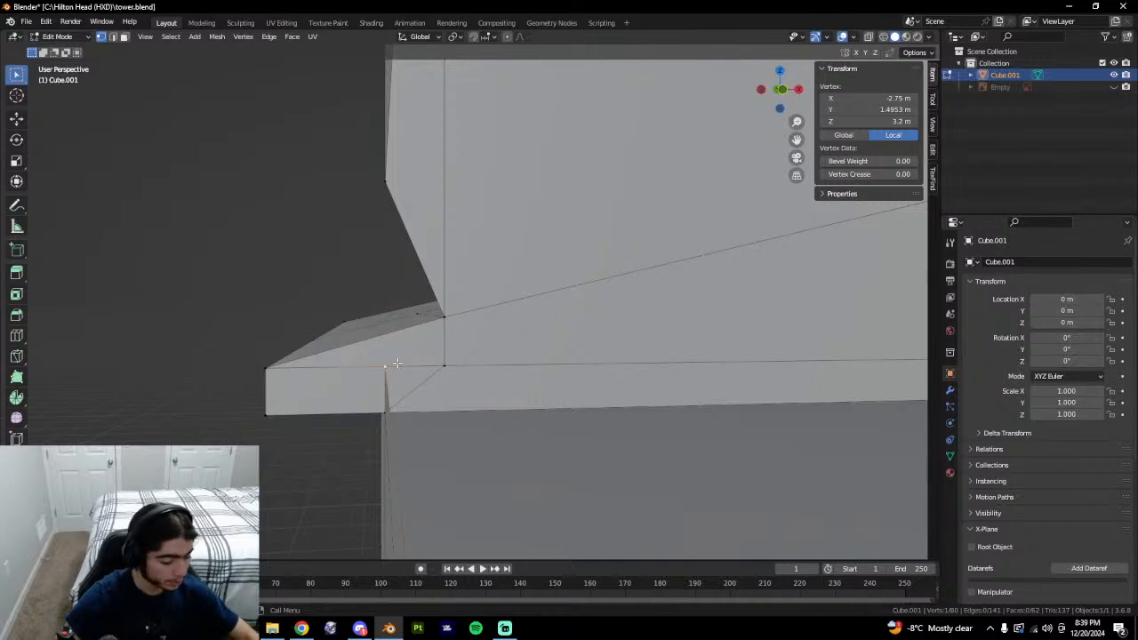
pyautogui.press('k')
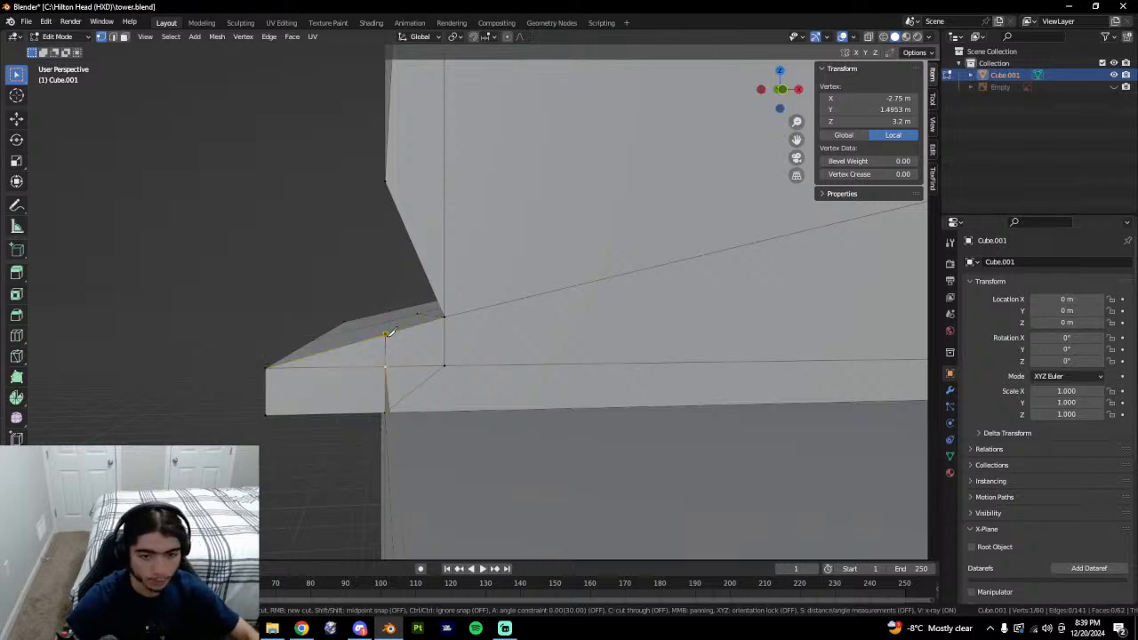
pyautogui.rightClick(429, 343)
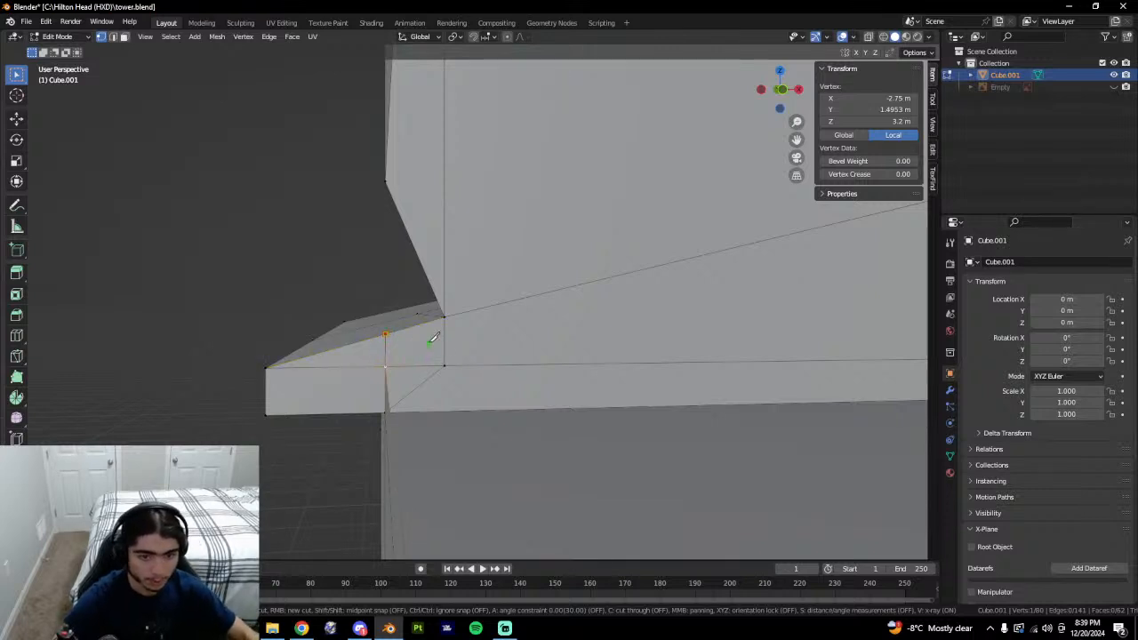
pyautogui.press('Escape')
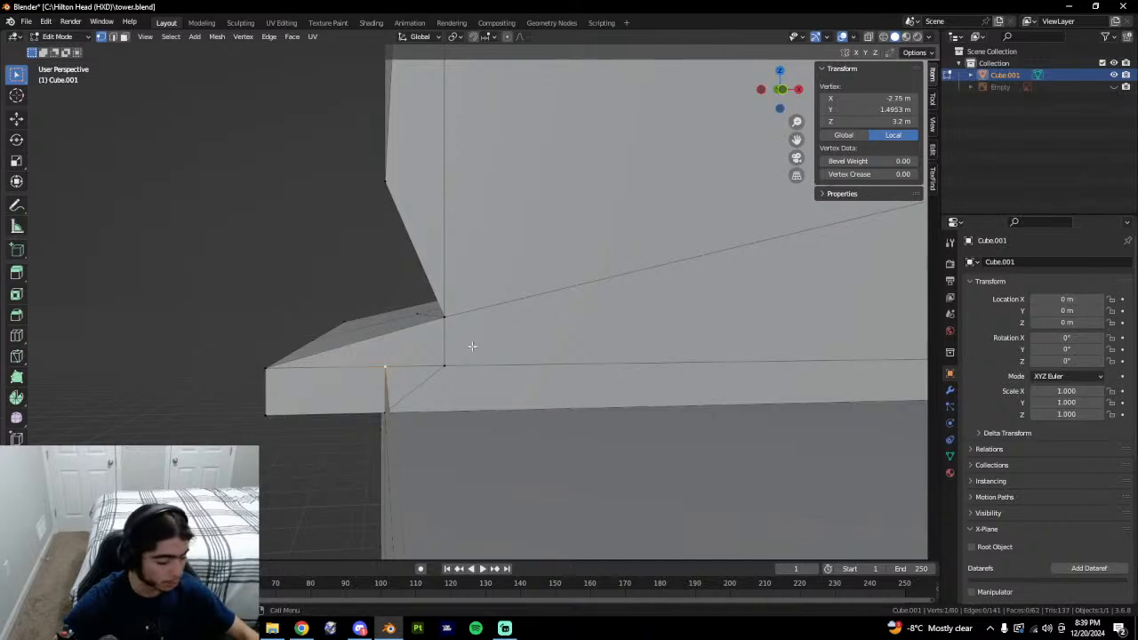
# Knife-cut a vertical edge from the corner vertex up to the roof edge.
pyautogui.moveTo(472, 346); pyautogui.dragTo(363, 340, button='middle')
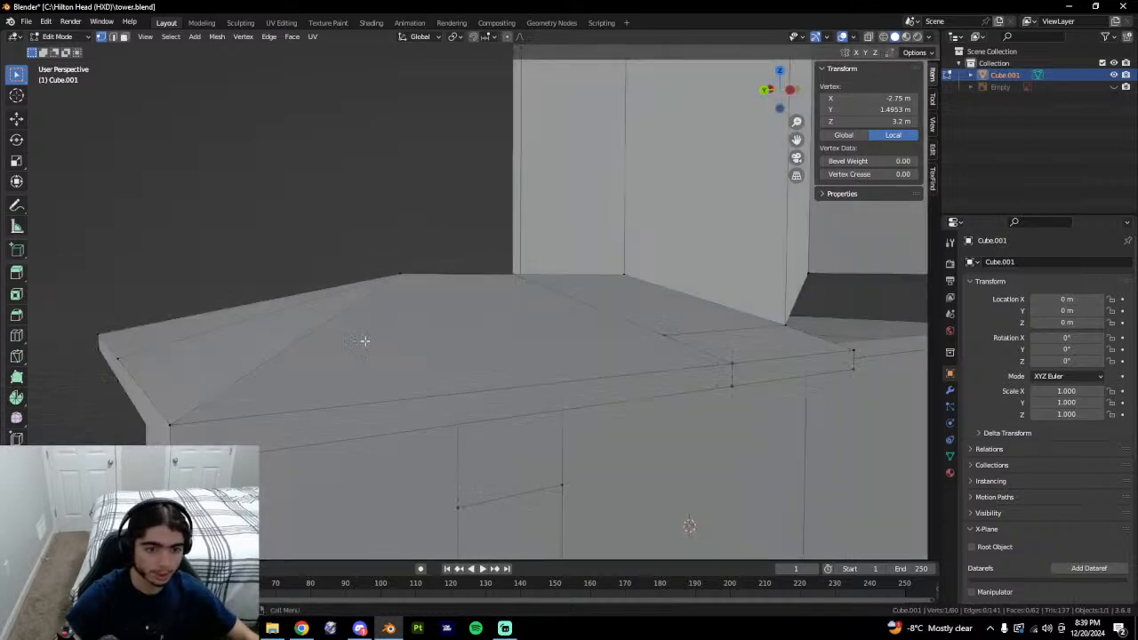
pyautogui.moveTo(298, 434); pyautogui.dragTo(516, 411, button='middle')
pyautogui.scroll(2, 506, 456)
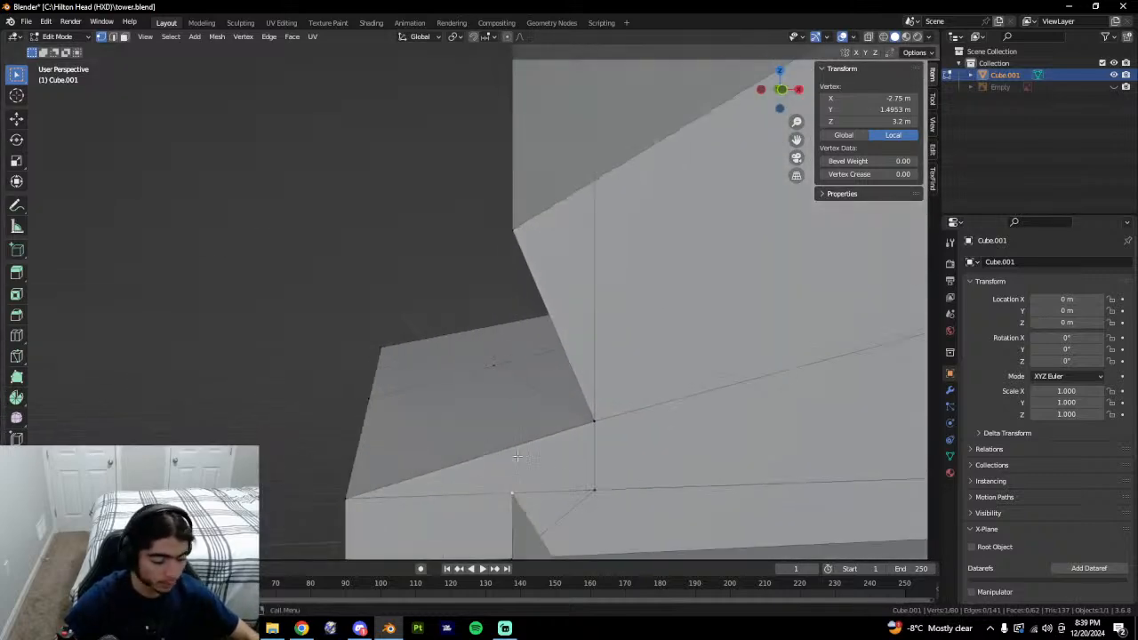
pyautogui.keyDown('shift'); pyautogui.moveTo(518, 457); pyautogui.dragTo(489, 384, button='middle'); pyautogui.keyUp('shift')
pyautogui.scroll(2, 395, 393)
pyautogui.keyDown('shift'); pyautogui.moveTo(394, 393); pyautogui.dragTo(517, 428, button='middle'); pyautogui.keyUp('shift')
pyautogui.press('k')
pyautogui.click(468, 410)
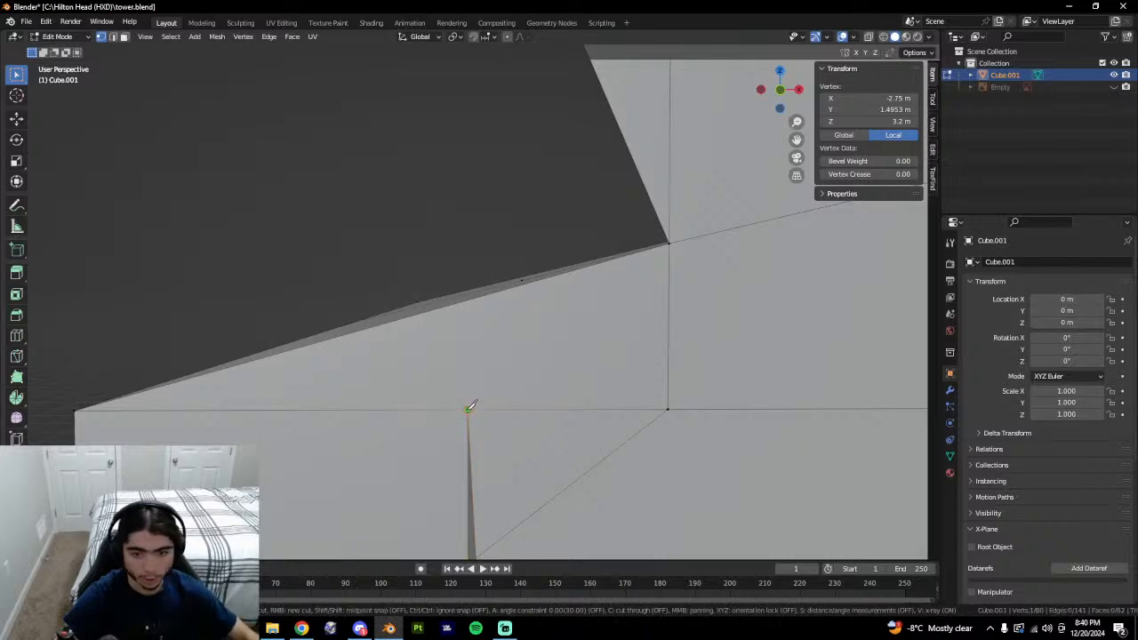
pyautogui.click(467, 300)
pyautogui.press('Return')
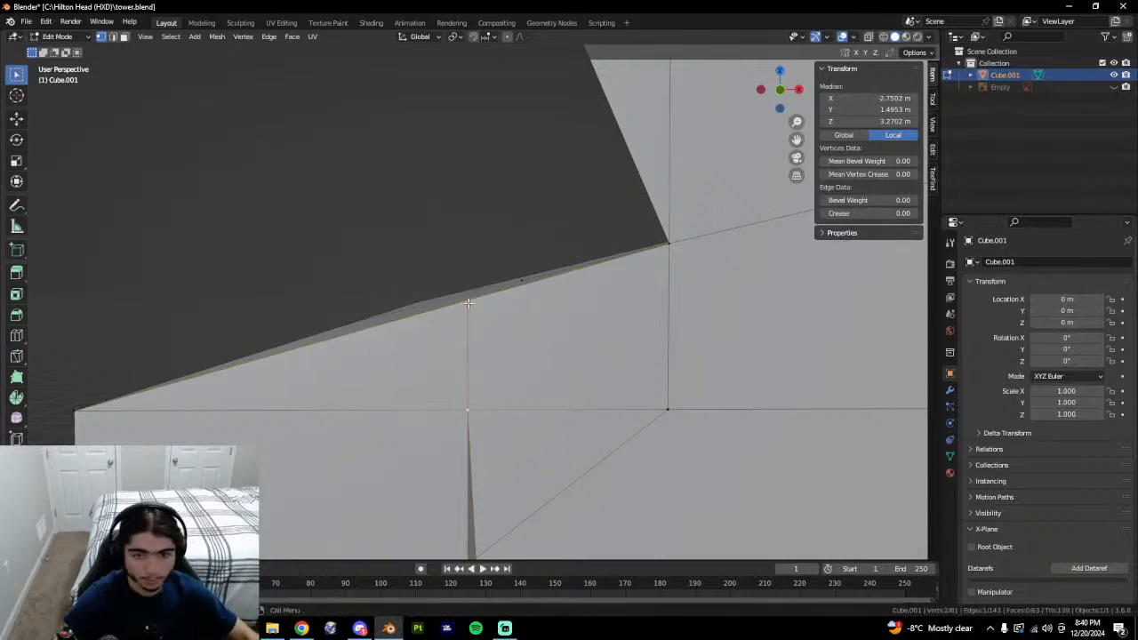
# Slide the new edge's top vertex along the roof edge toward the wall corner.
pyautogui.click(467, 300)
pyautogui.click(867, 98)
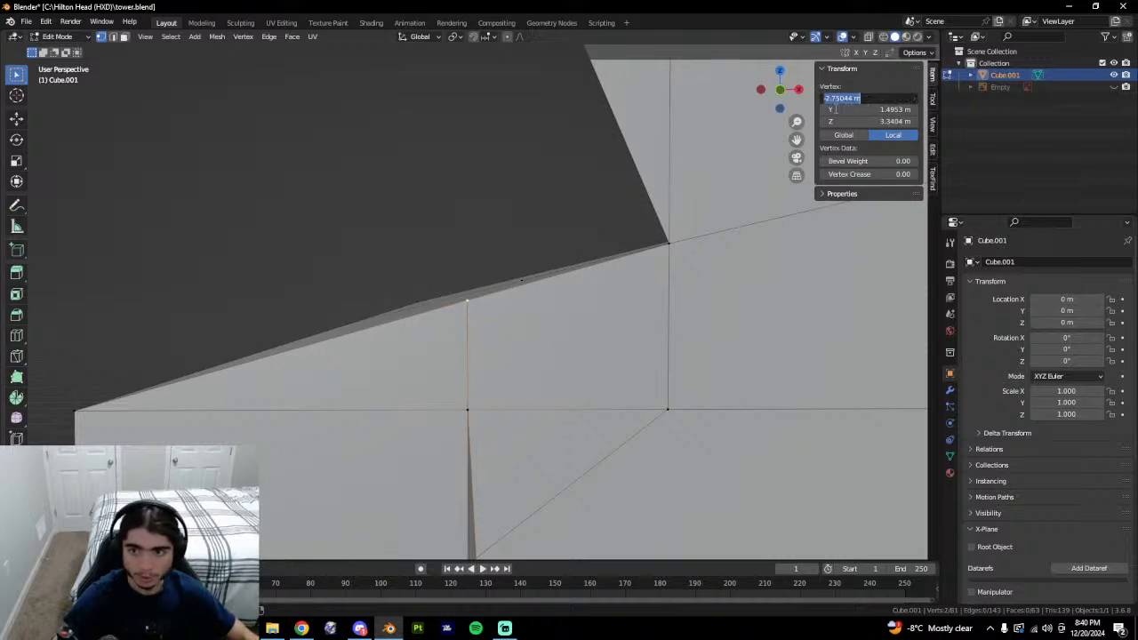
pyautogui.click(477, 303)
pyautogui.hotkey('shift', 'v')
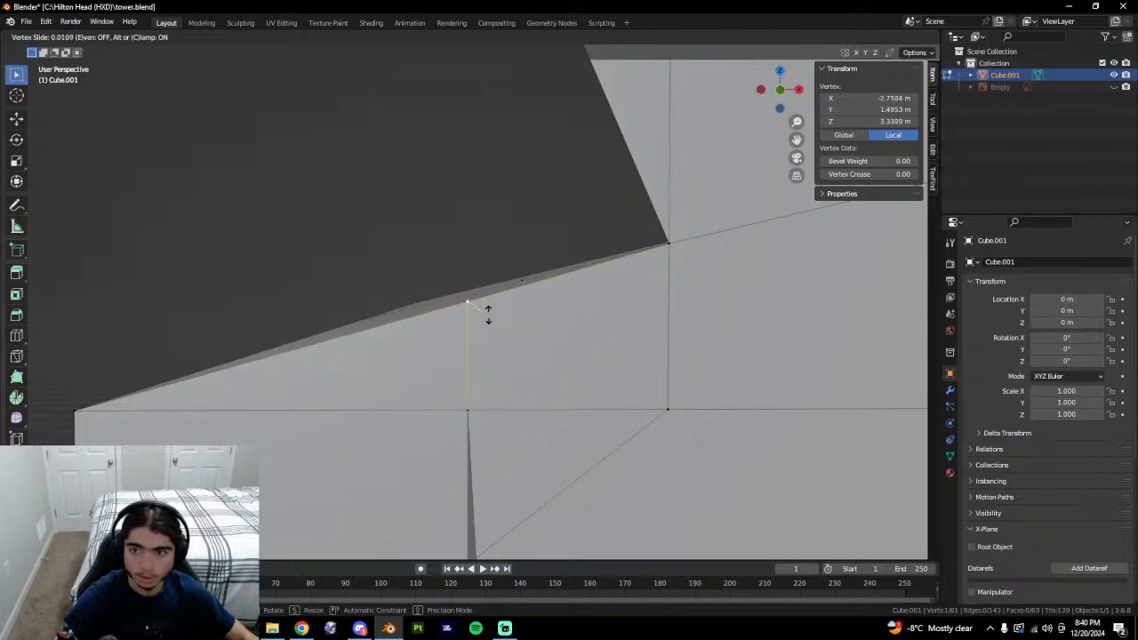
pyautogui.click(489, 313)
pyautogui.scroll(4, 474, 276)
pyautogui.scroll(2, 474, 274)
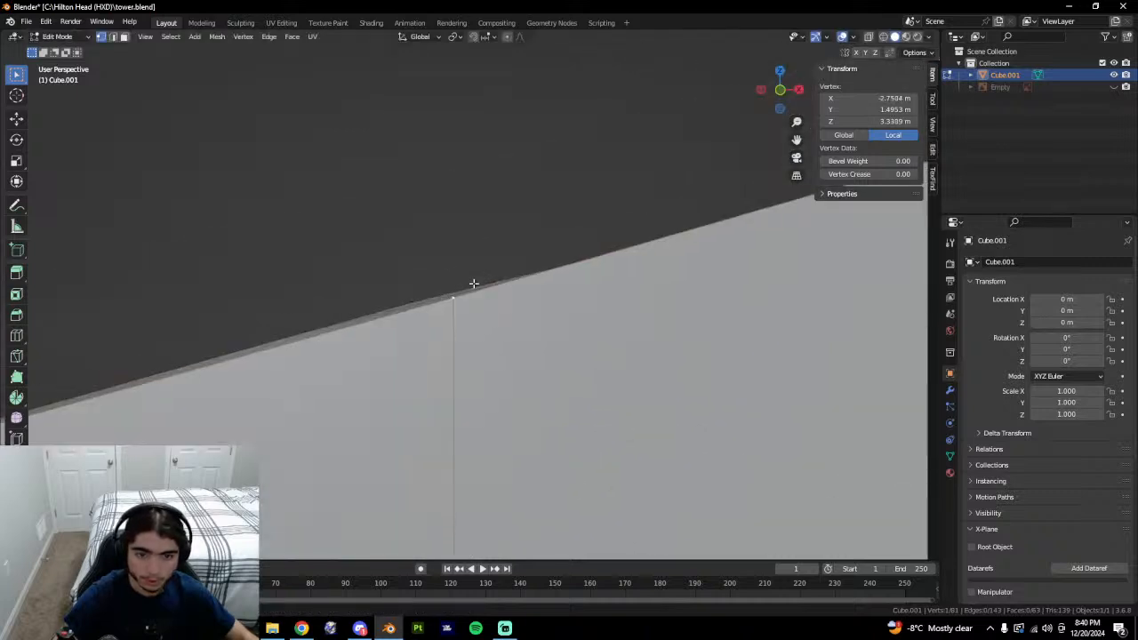
pyautogui.hotkey('shift', 'v')
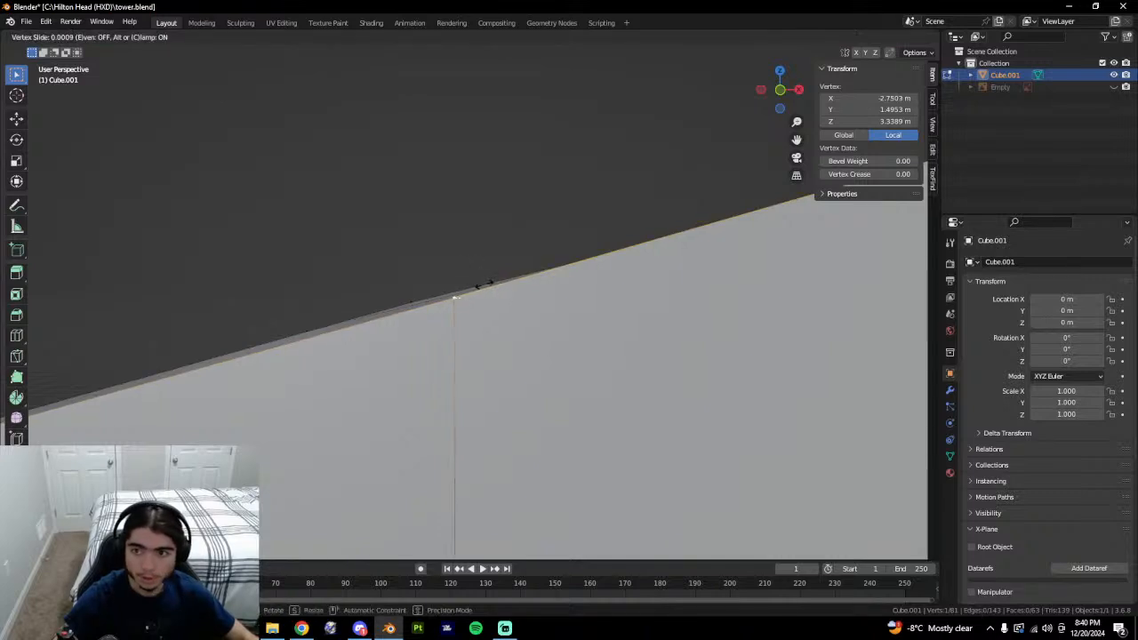
pyautogui.click(491, 284)
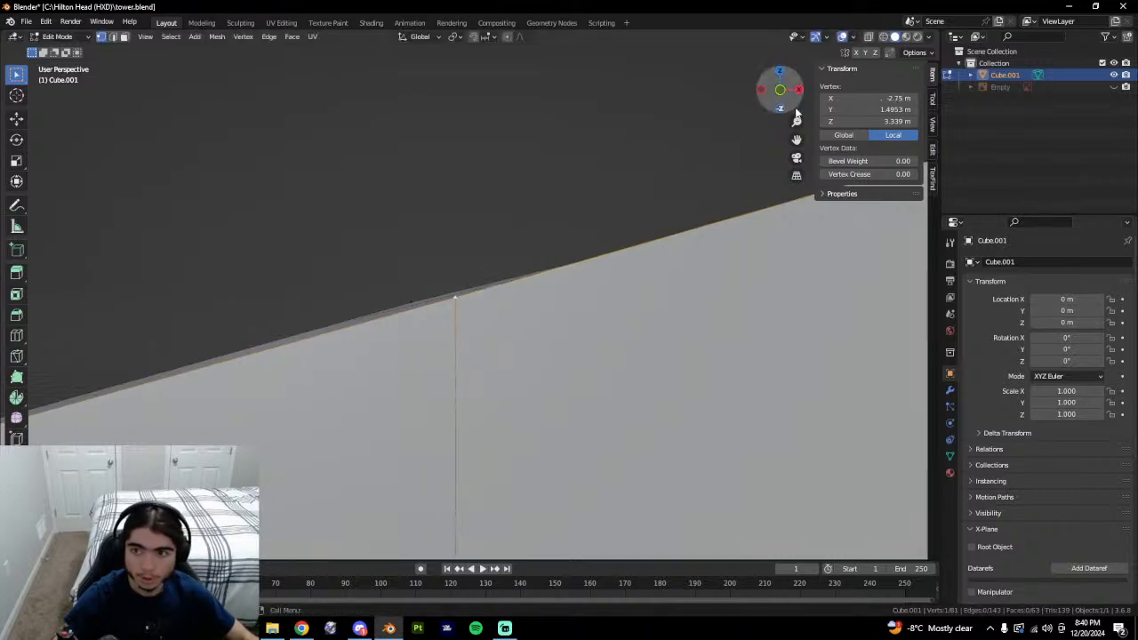
# Set the top vertex's X position to -2.75 m.
pyautogui.click(861, 98)
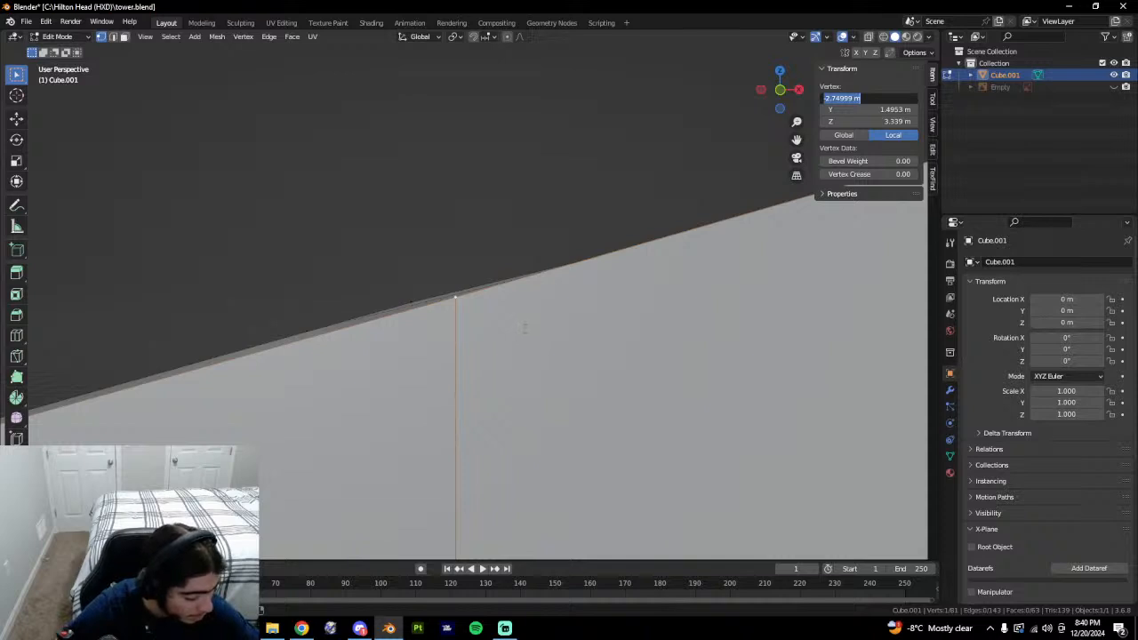
pyautogui.click(590, 362)
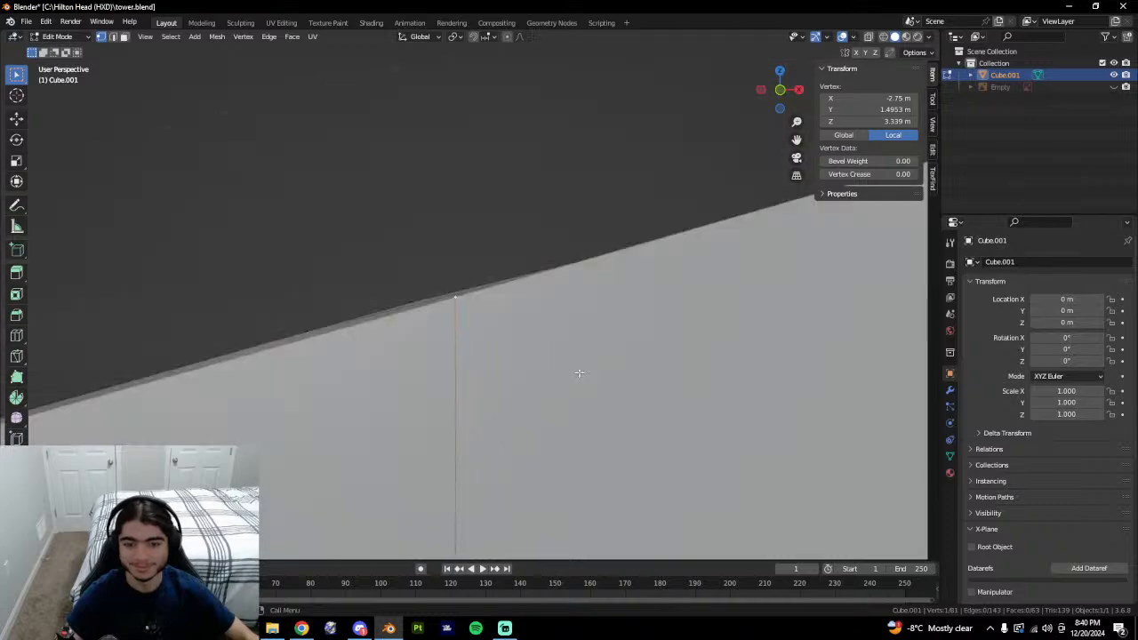
pyautogui.scroll(-4, 579, 374)
pyautogui.moveTo(579, 374); pyautogui.dragTo(476, 294, button='middle')
pyautogui.scroll(-8, 531, 345)
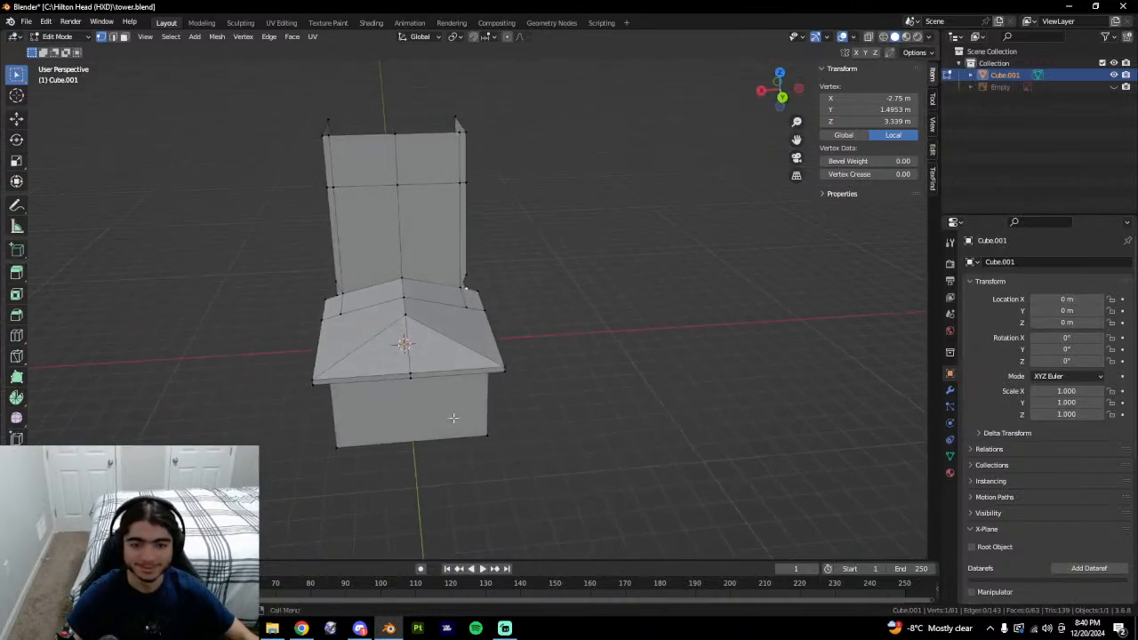
# Add a vertical loop cut on the front wall and select the roof-wall centre vertices.
pyautogui.moveTo(454, 418); pyautogui.dragTo(438, 345, button='middle')
pyautogui.hotkey('ctrl', 'r')
pyautogui.click(419, 380)
pyautogui.click(419, 379)
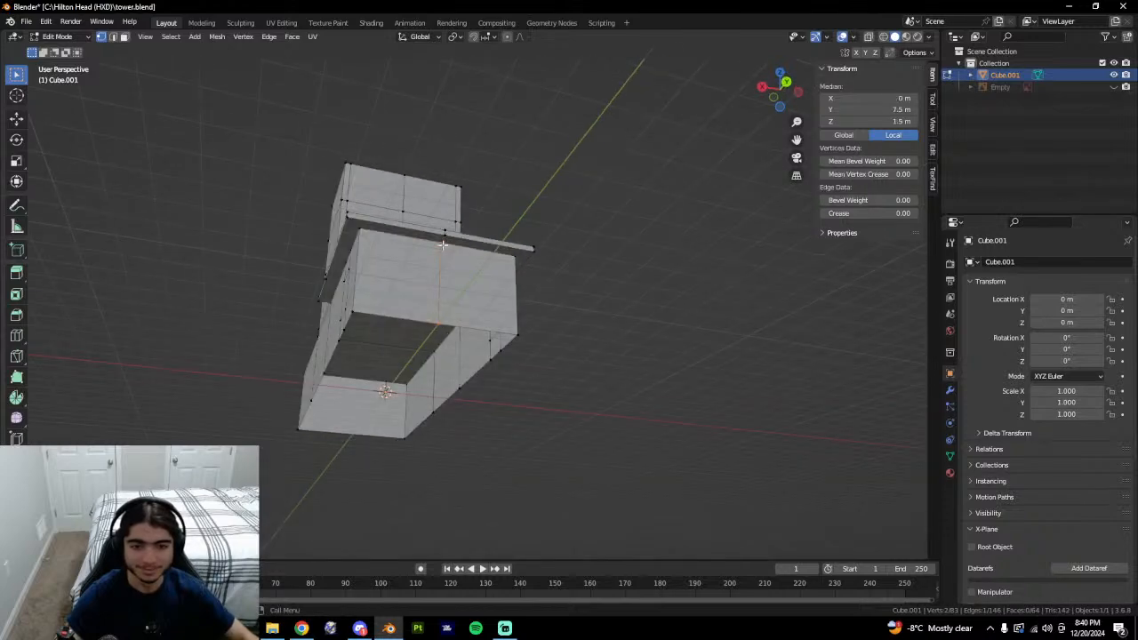
pyautogui.click(443, 246)
pyautogui.keyDown('shift'); pyautogui.click(446, 244); pyautogui.keyUp('shift')
pyautogui.press('g')
pyautogui.rightClick(426, 289)
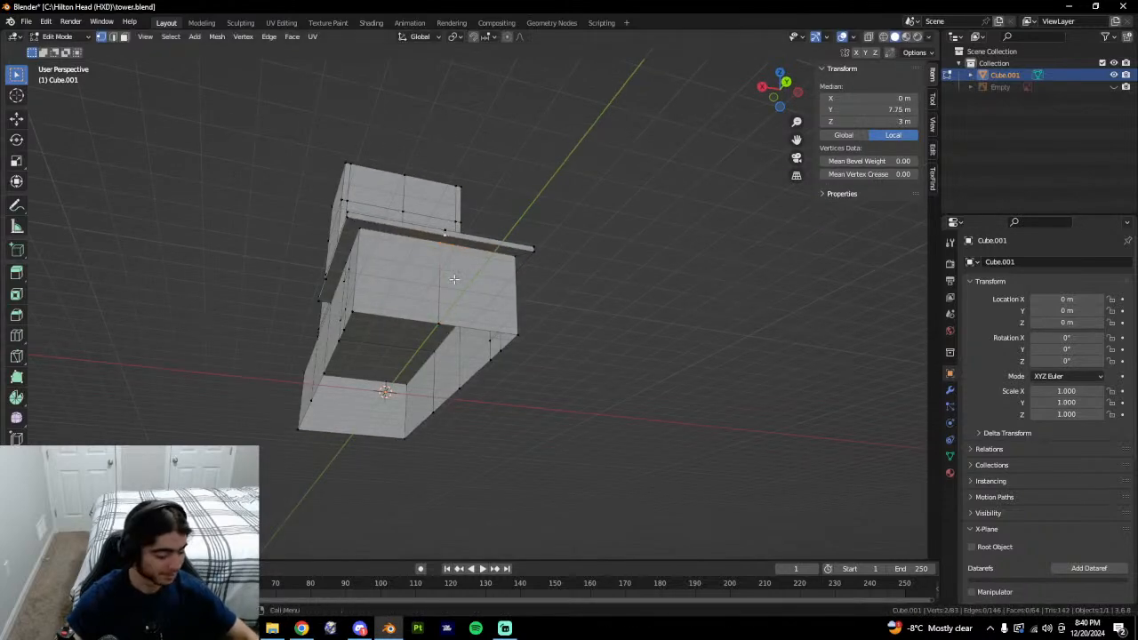
# Add a loop cut down the centre of the tower.
pyautogui.moveTo(427, 289); pyautogui.dragTo(567, 338, button='middle')
pyautogui.moveTo(523, 386); pyautogui.dragTo(533, 299, button='middle')
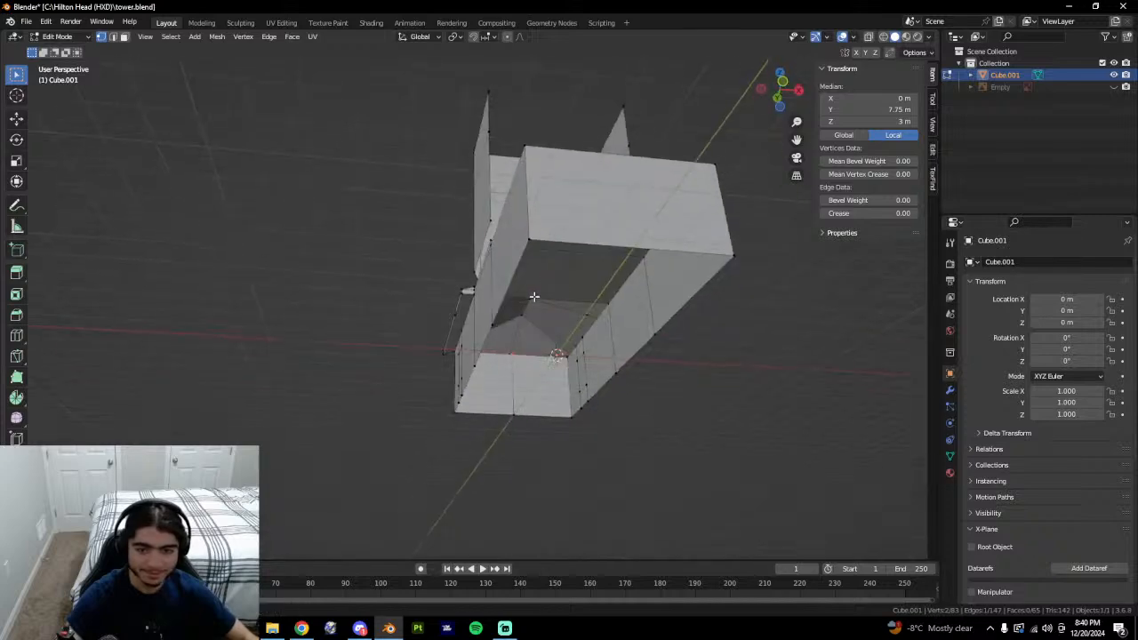
pyautogui.hotkey('ctrl', 'r')
pyautogui.click(605, 239)
pyautogui.click(605, 240)
pyautogui.moveTo(605, 239); pyautogui.dragTo(662, 321, button='middle')
# From Back view with X-ray on, box-select the right half and delete its faces.
pyautogui.click(782, 90)
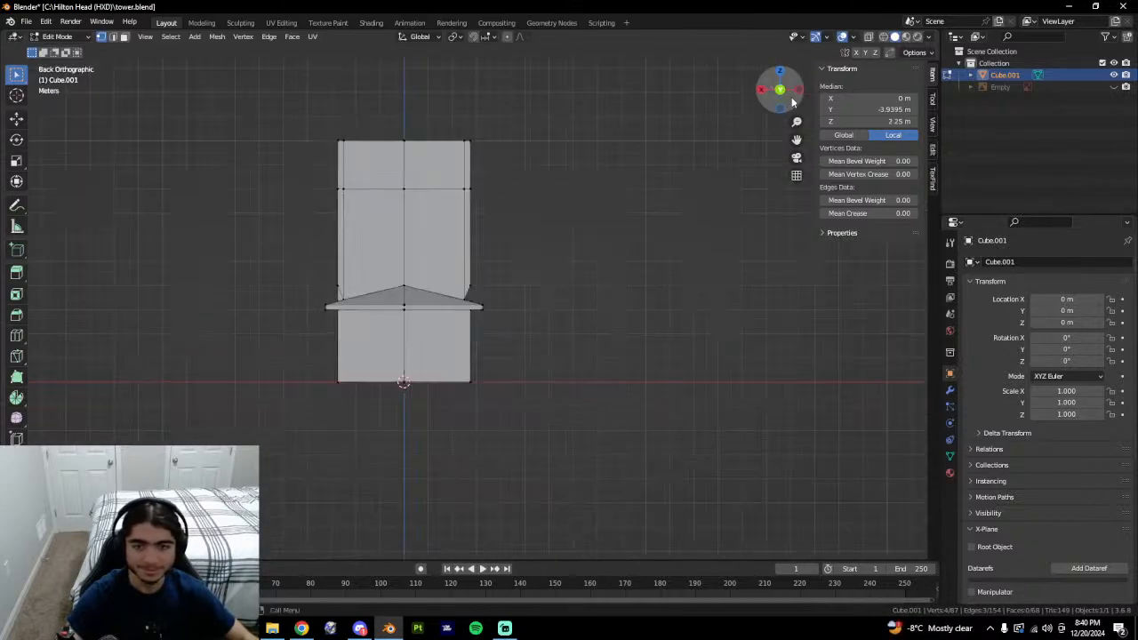
pyautogui.hotkey('alt', 'z')
pyautogui.moveTo(397, 47); pyautogui.dragTo(613, 386)
pyautogui.press('3')
pyautogui.rightClick(648, 476)
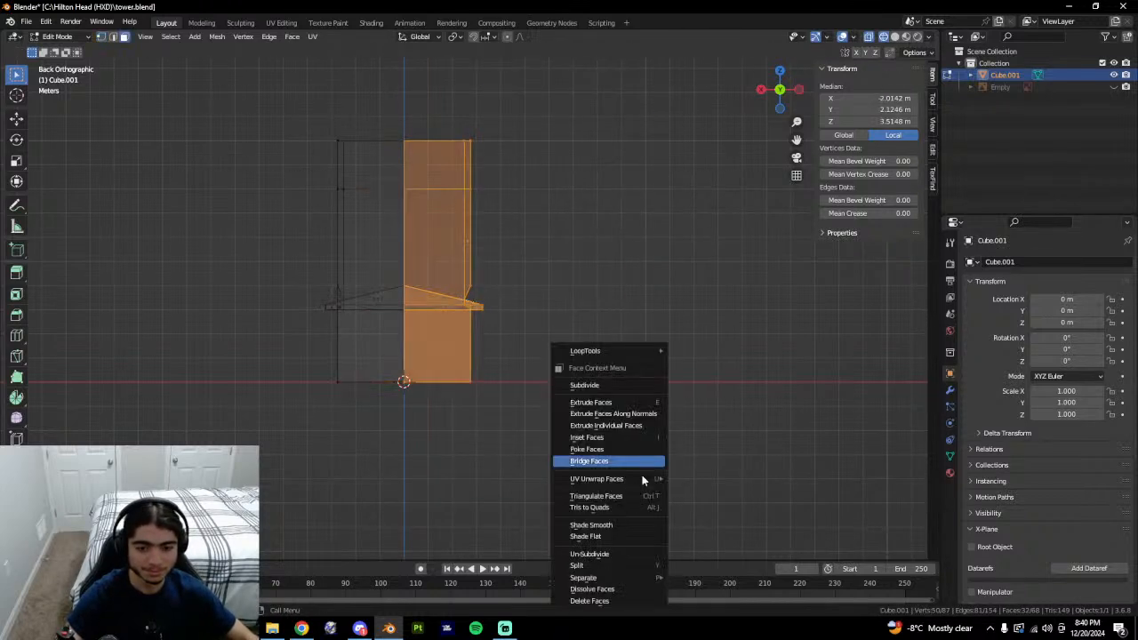
pyautogui.click(602, 601)
pyautogui.hotkey('alt', 'z')
# Join the ledge vertices, delete the thin leftover right face, and return to Object Mode.
pyautogui.moveTo(531, 410); pyautogui.dragTo(506, 447, button='middle')
pyautogui.click(441, 293)
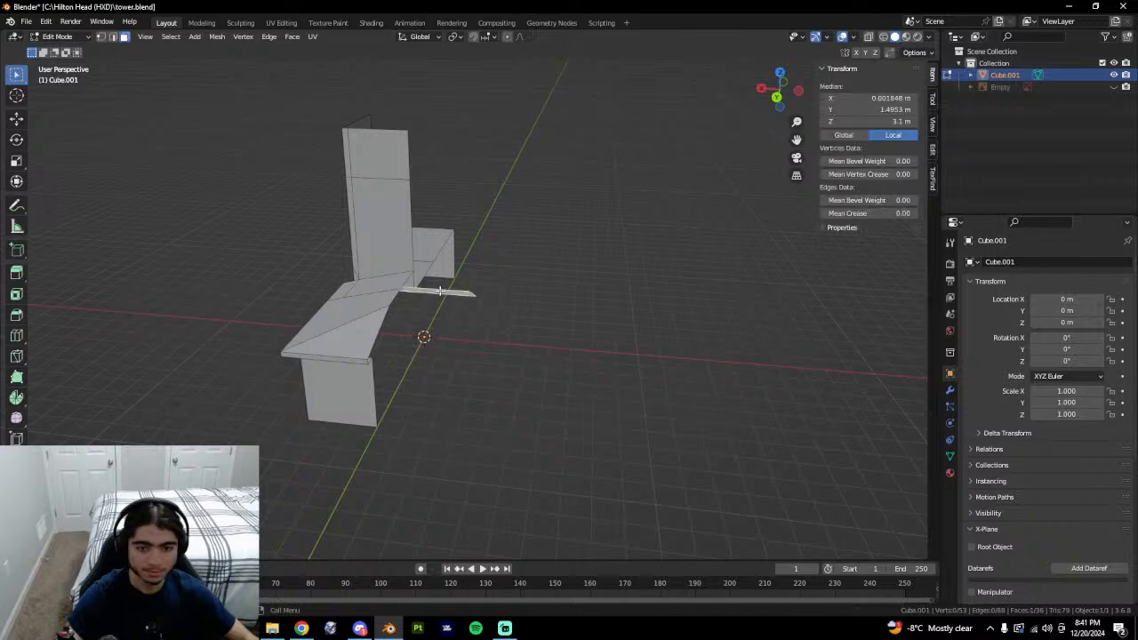
pyautogui.press('1')
pyautogui.moveTo(441, 306); pyautogui.dragTo(444, 287, button='middle')
pyautogui.click(433, 296)
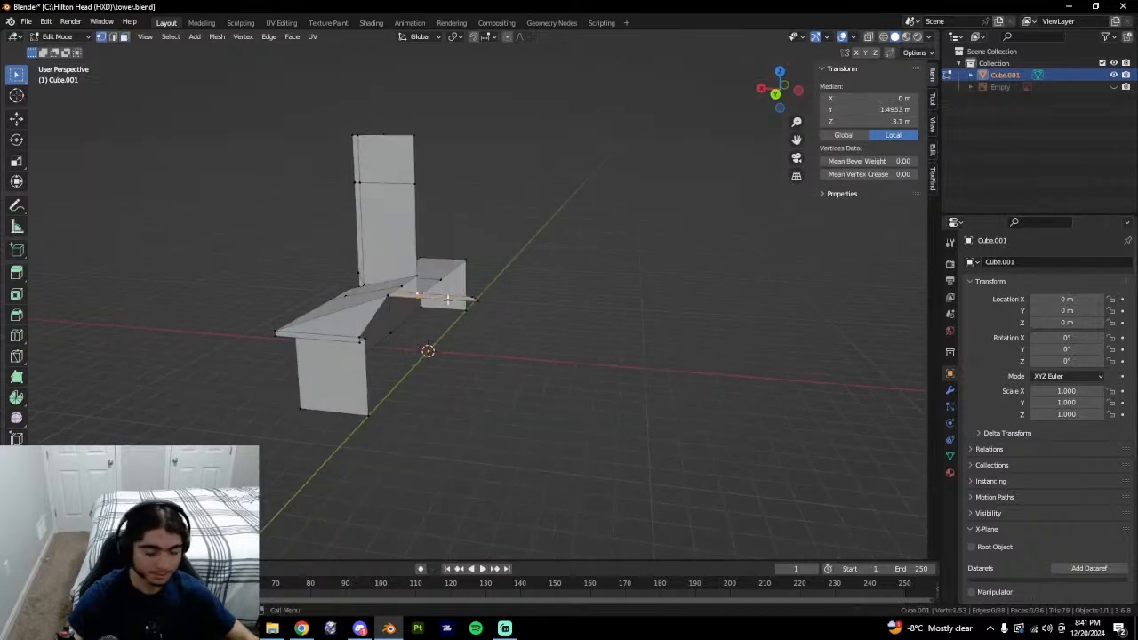
pyautogui.press('j')
pyautogui.press('3')
pyautogui.click(453, 302)
pyautogui.rightClick(473, 313)
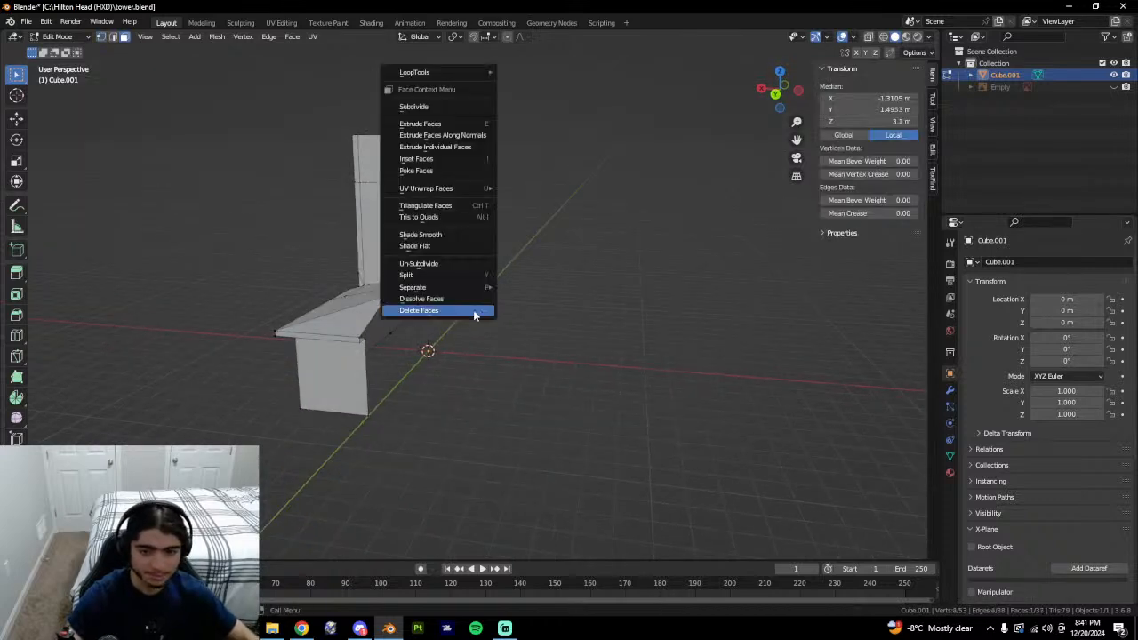
pyautogui.click(475, 314)
pyautogui.press('Tab')
pyautogui.moveTo(478, 324)
pyautogui.mouseDown(button='middle')
pyautogui.moveTo(472, 360)
pyautogui.moveTo(473, 327)
pyautogui.mouseUp(button='middle')
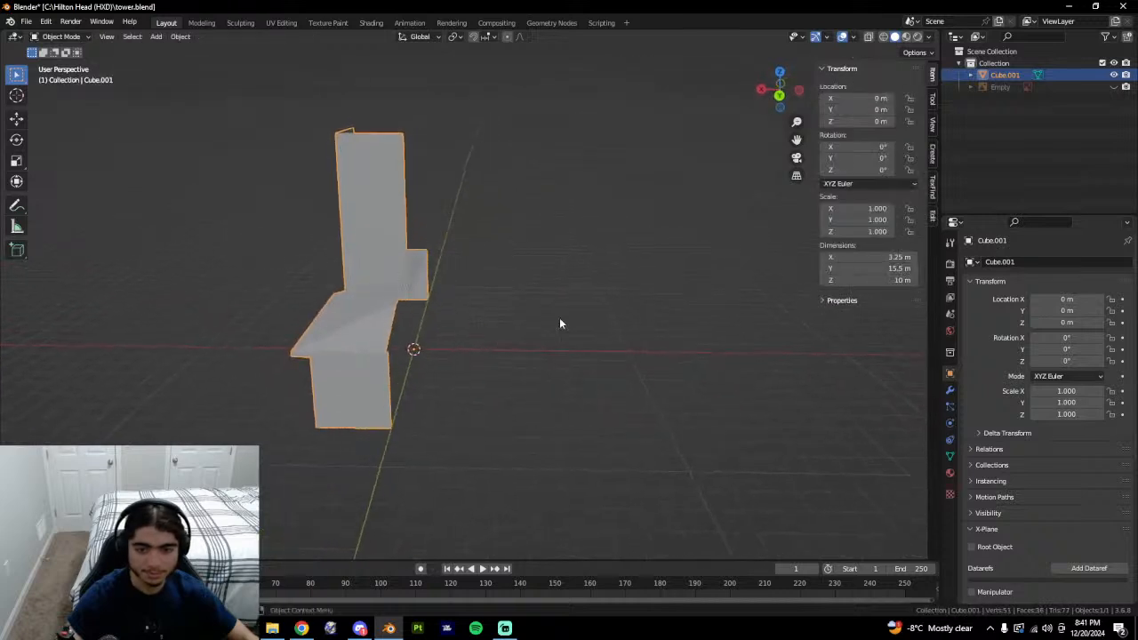
# Add a Mirror modifier on the X axis to the half tower.
pyautogui.click(949, 390)
pyautogui.click(1007, 263)
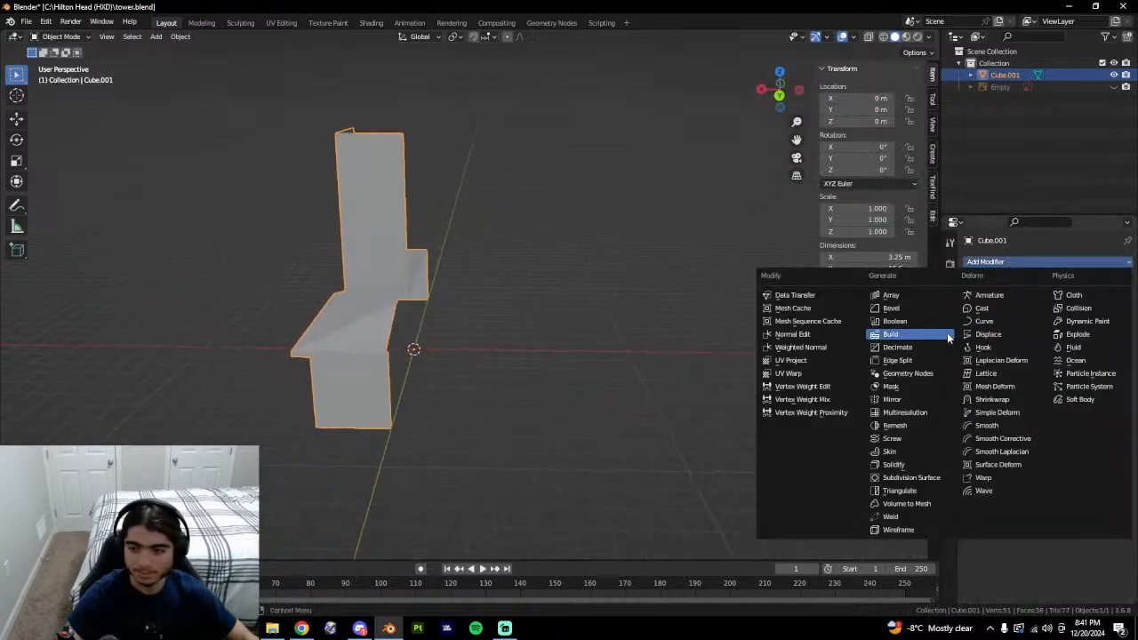
pyautogui.click(913, 402)
pyautogui.moveTo(795, 444); pyautogui.dragTo(615, 401, button='middle')
# Check the mirrored full tower from several angles in Edit and Object Mode.
pyautogui.press('Tab')
pyautogui.press('Tab')
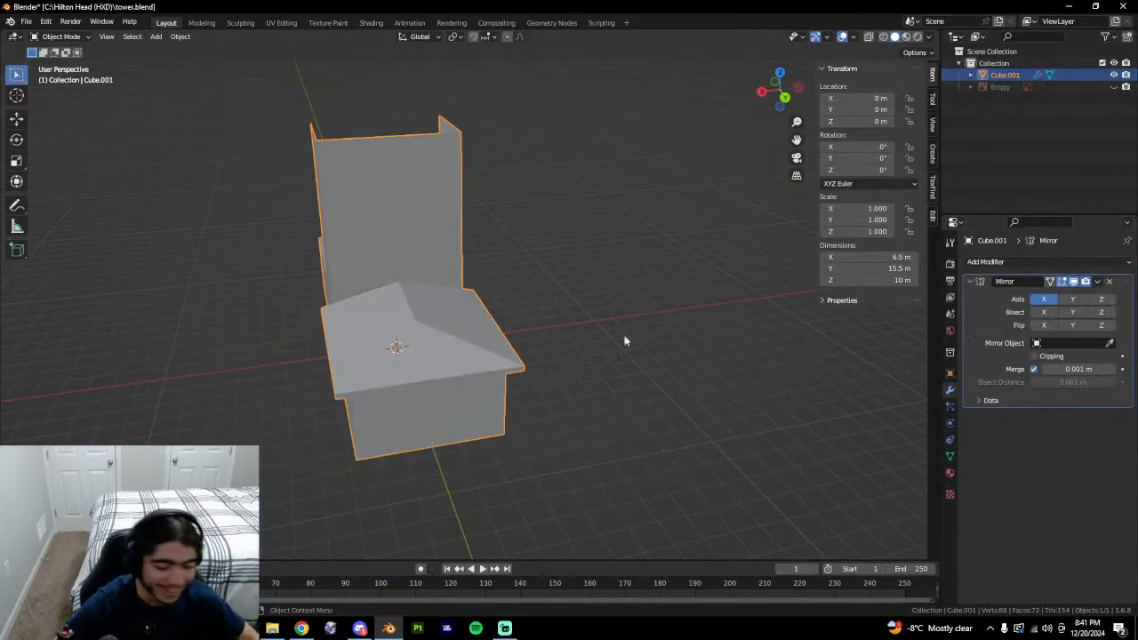
pyautogui.moveTo(625, 338); pyautogui.dragTo(559, 397, button='middle')
pyautogui.press('Tab')
pyautogui.press('Tab')
pyautogui.press('Tab')
pyautogui.press('Tab')
pyautogui.press('Tab')
pyautogui.press('Tab')
pyautogui.moveTo(650, 370); pyautogui.dragTo(534, 360, button='middle')
pyautogui.press('Tab')
pyautogui.press('Tab')
pyautogui.moveTo(611, 352); pyautogui.dragTo(667, 371, button='middle')
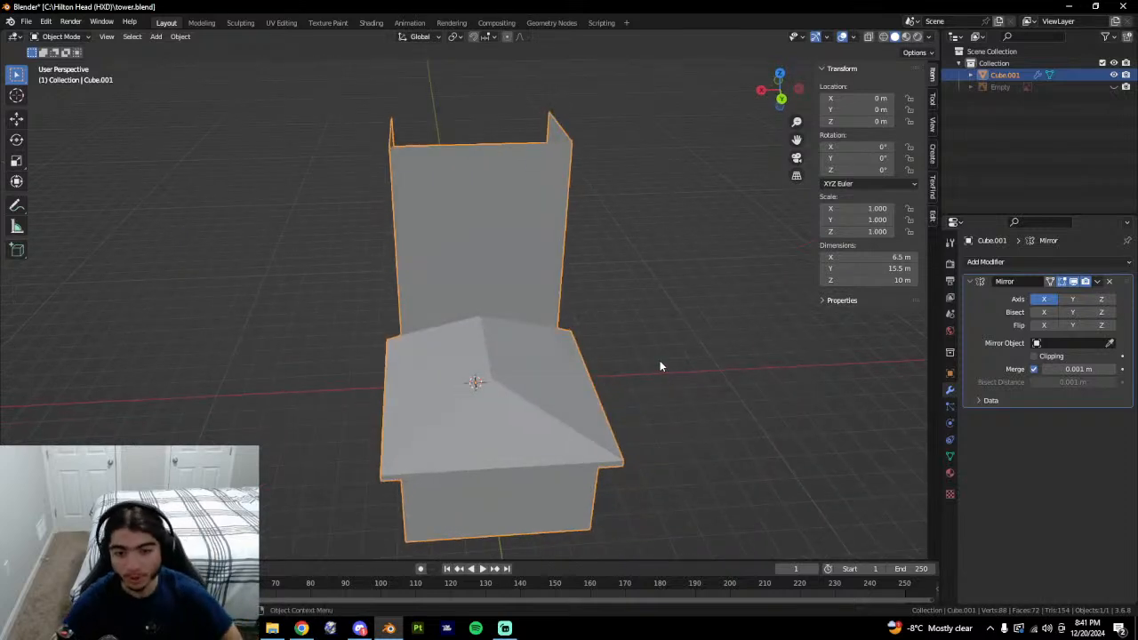
pyautogui.moveTo(596, 361); pyautogui.dragTo(634, 345, button='middle')
pyautogui.press('Tab')
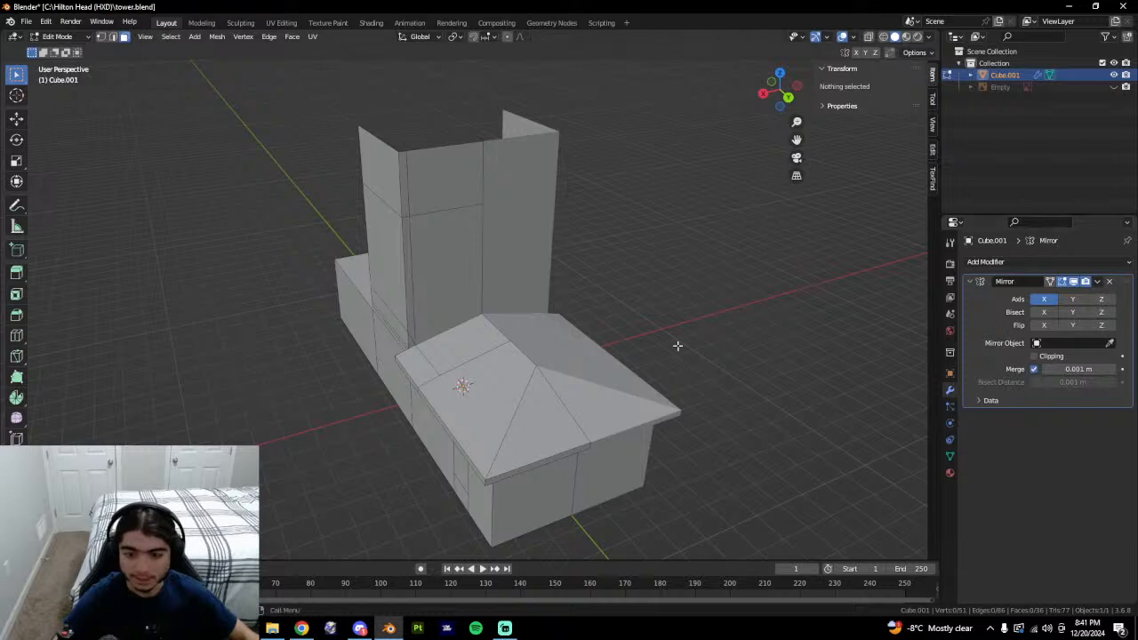
# Inspect the end-wall and front-wall faces in Edit Mode, then deselect everything.
pyautogui.click(393, 357)
pyautogui.moveTo(505, 359); pyautogui.dragTo(541, 337, button='middle')
pyautogui.click(589, 470)
pyautogui.click(506, 428)
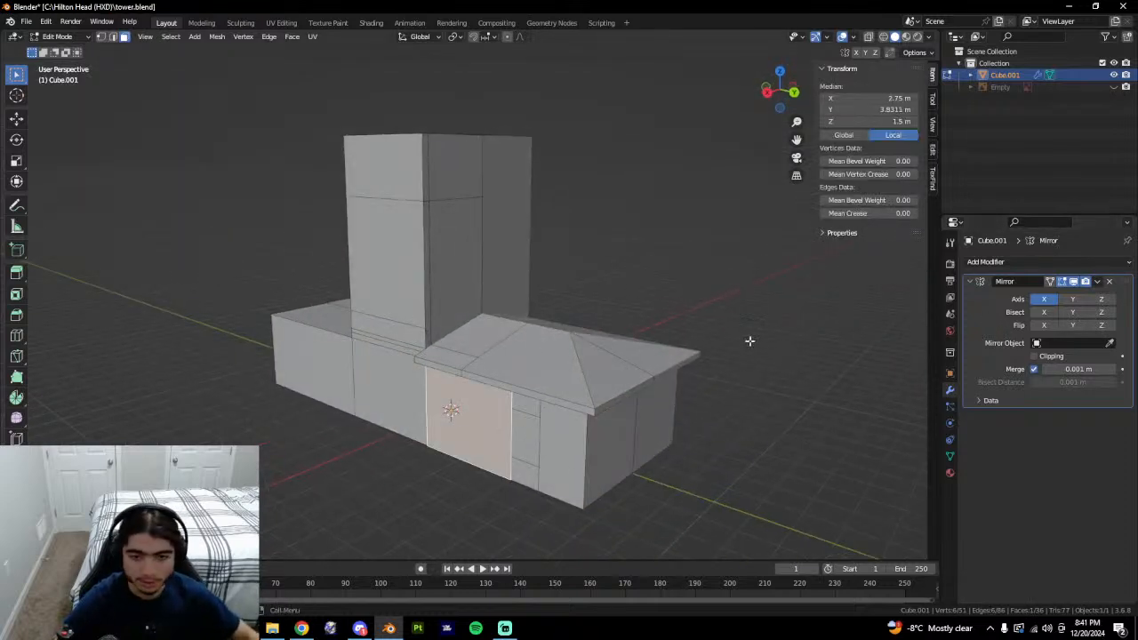
pyautogui.hotkey('alt', 'a')
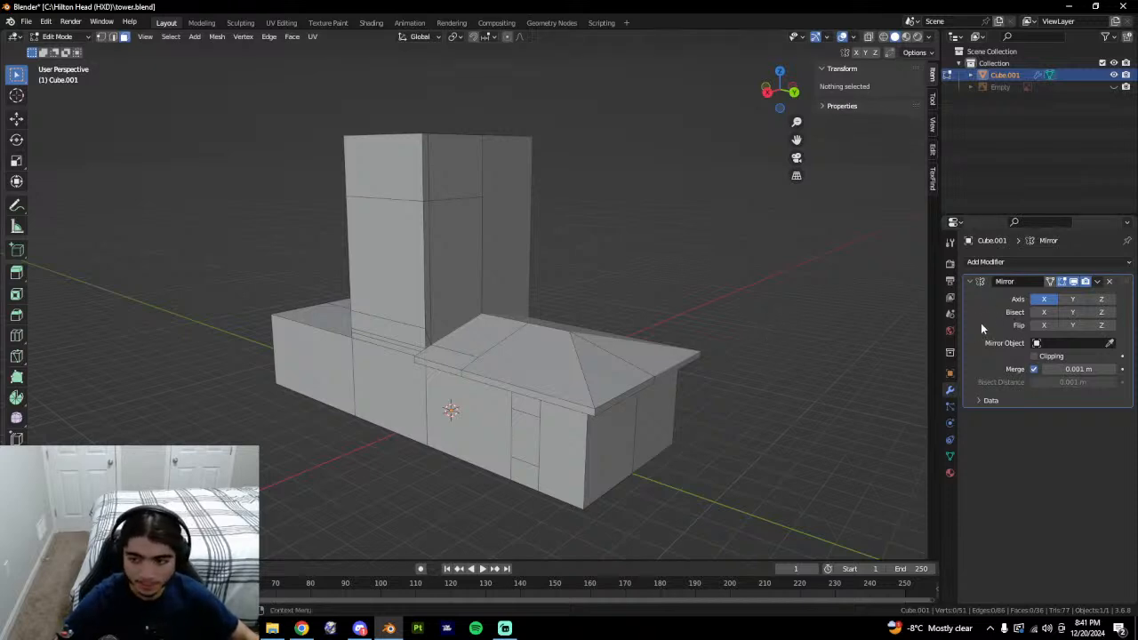
# Apply the Mirror modifier and save tower.blend, then undo back to the unapplied modifier.
pyautogui.press('Tab')
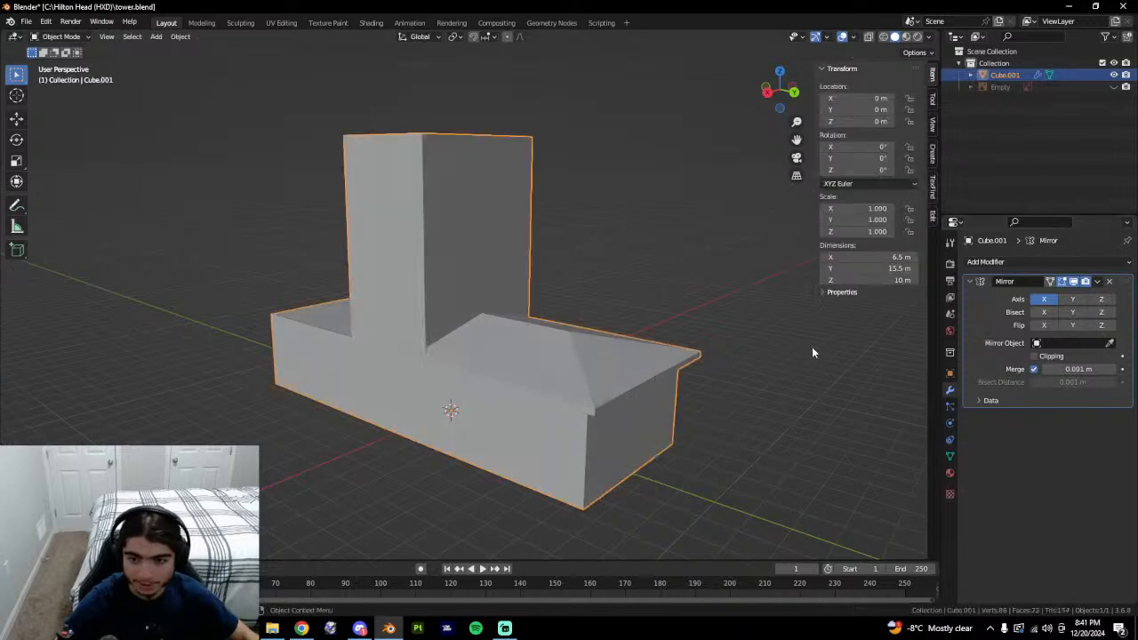
pyautogui.hotkey('ctrl', 'a')
pyautogui.press('Tab')
pyautogui.moveTo(674, 347); pyautogui.dragTo(594, 342, button='middle')
pyautogui.hotkey('ctrl', 's')
pyautogui.hotkey('ctrl', 'z')
pyautogui.hotkey('ctrl', 'z')
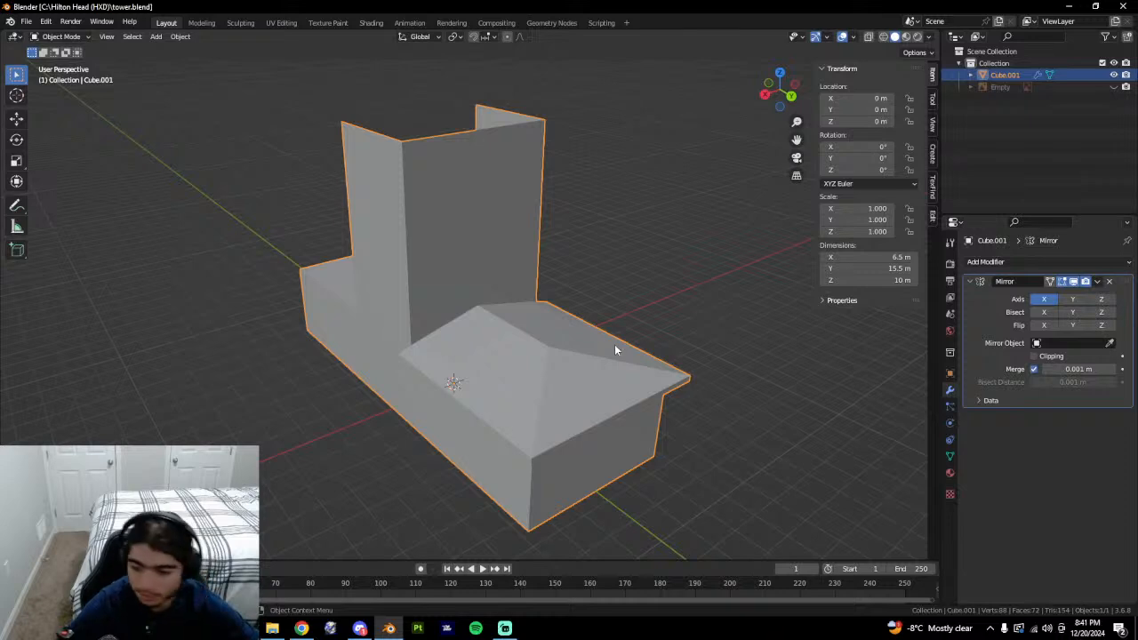
# Reselect the tower object and save tower.blend again.
pyautogui.click(1092, 628)
pyautogui.click(790, 481)
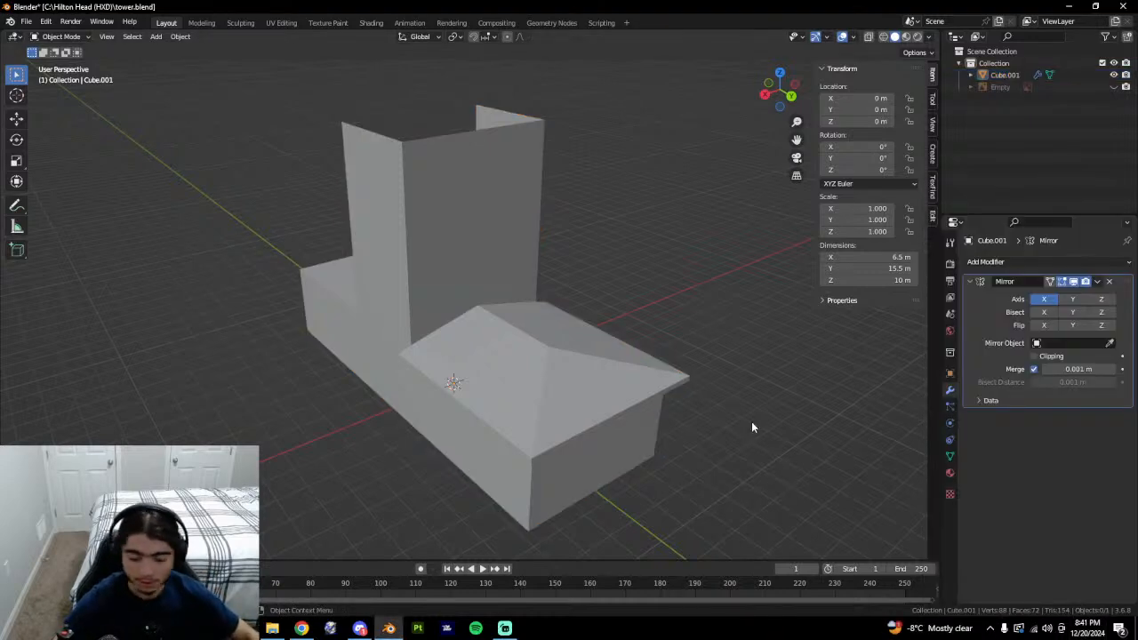
pyautogui.click(573, 389)
pyautogui.hotkey('ctrl', 's')
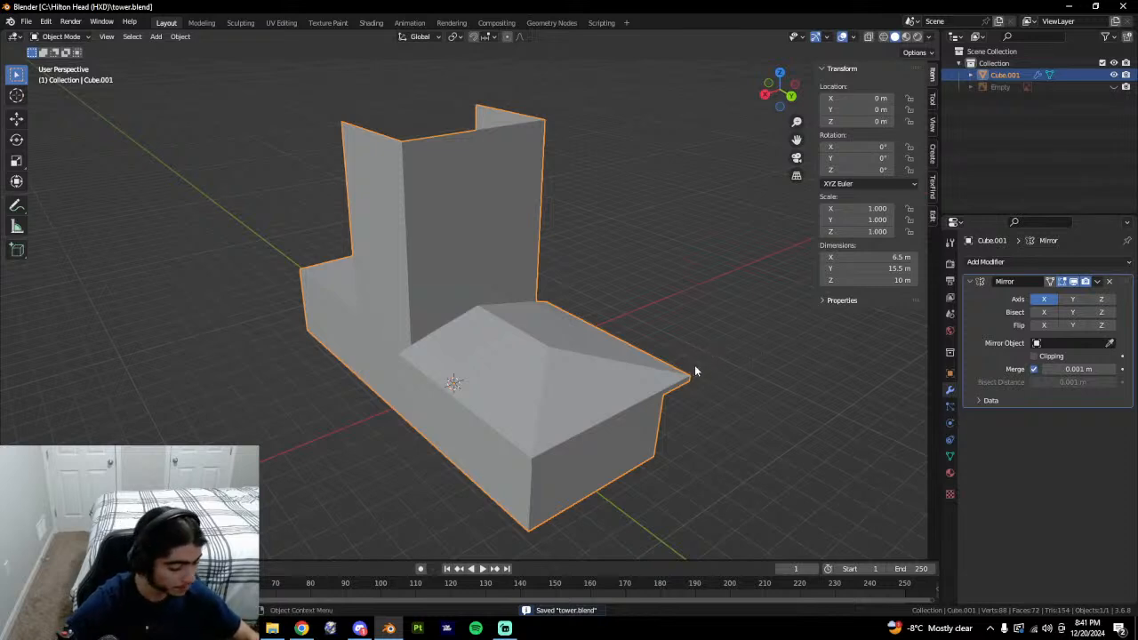
# Duplicate the tower in place into a new BACKUP collection and exclude it from the scene.
pyautogui.hotkey('shift', 'd')
pyautogui.rightClick(786, 369)
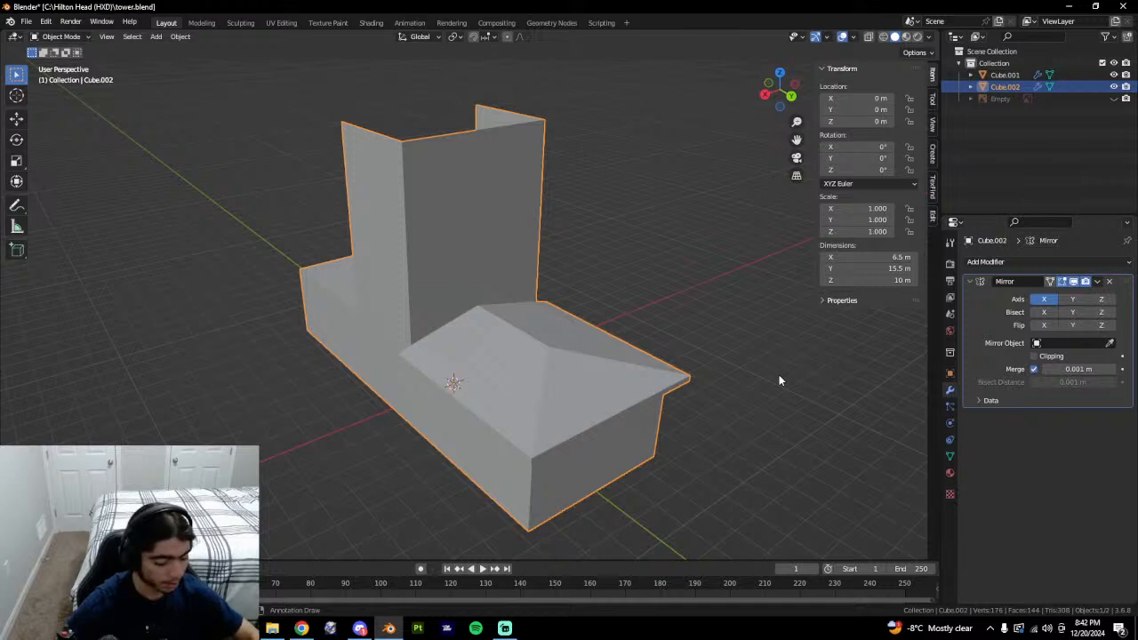
pyautogui.press('m')
pyautogui.click(774, 377)
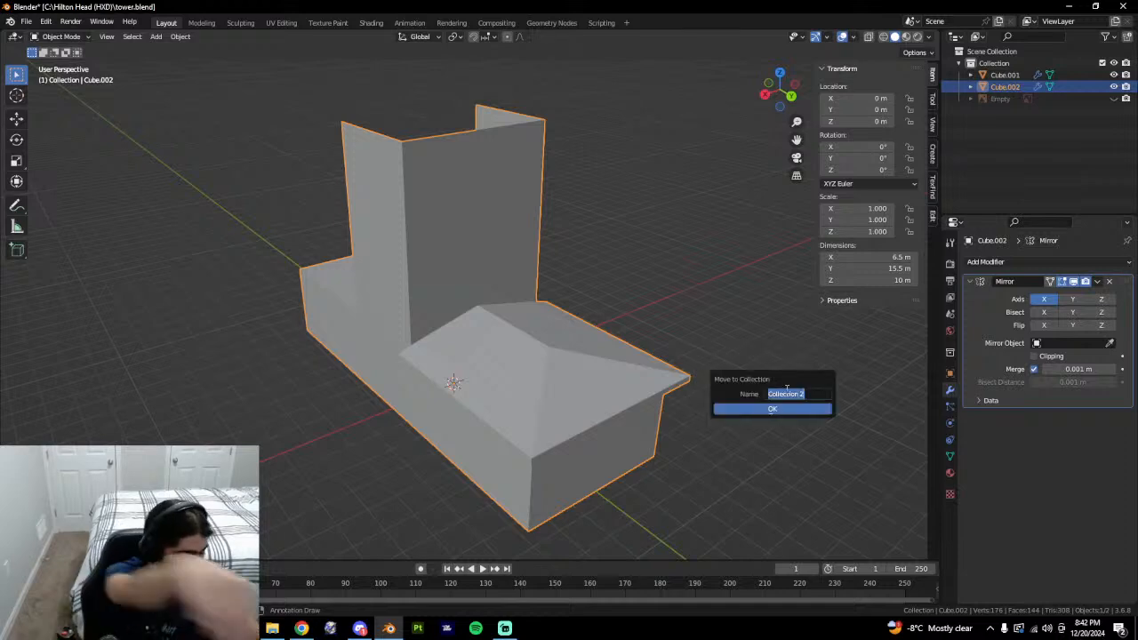
pyautogui.press('Return')
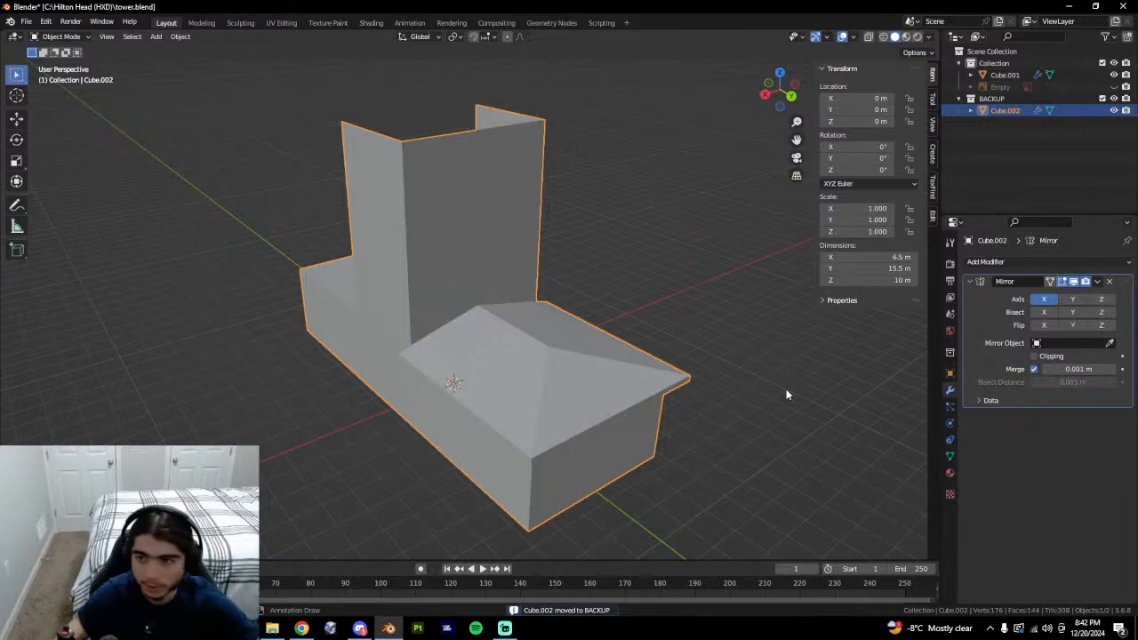
pyautogui.click(1103, 98)
# Select the original tower's full mesh and apply its Mirror modifier as real geometry.
pyautogui.click(561, 419)
pyautogui.press('Tab')
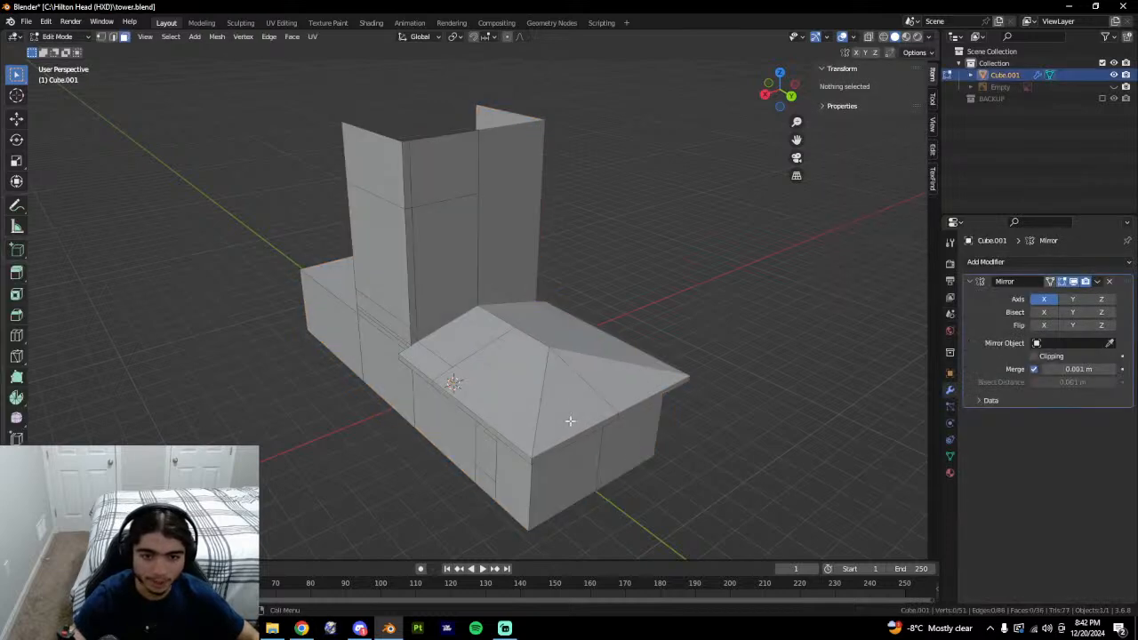
pyautogui.moveTo(758, 387); pyautogui.dragTo(667, 412, button='middle')
pyautogui.press('a')
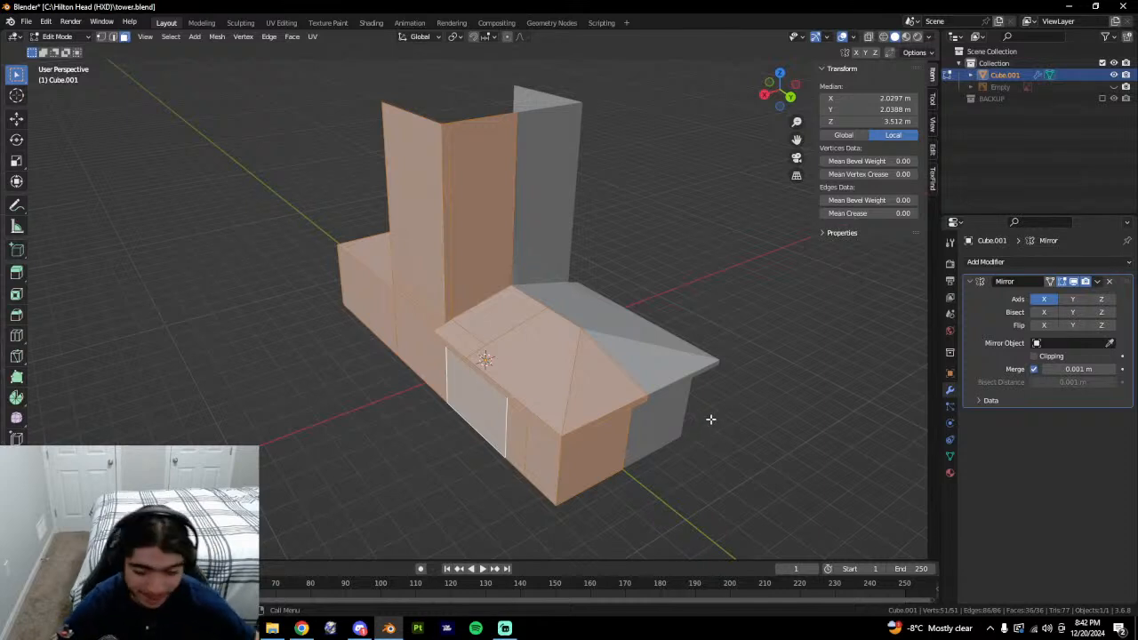
pyautogui.moveTo(746, 389); pyautogui.dragTo(894, 367, button='middle')
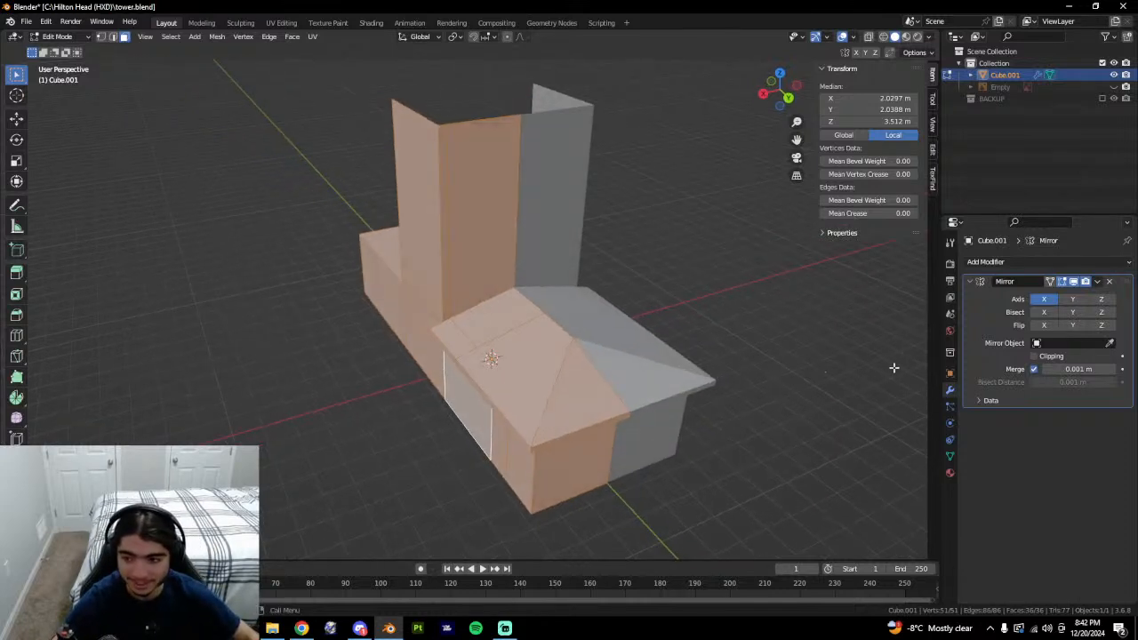
pyautogui.press('Tab')
pyautogui.hotkey('ctrl', 'a')
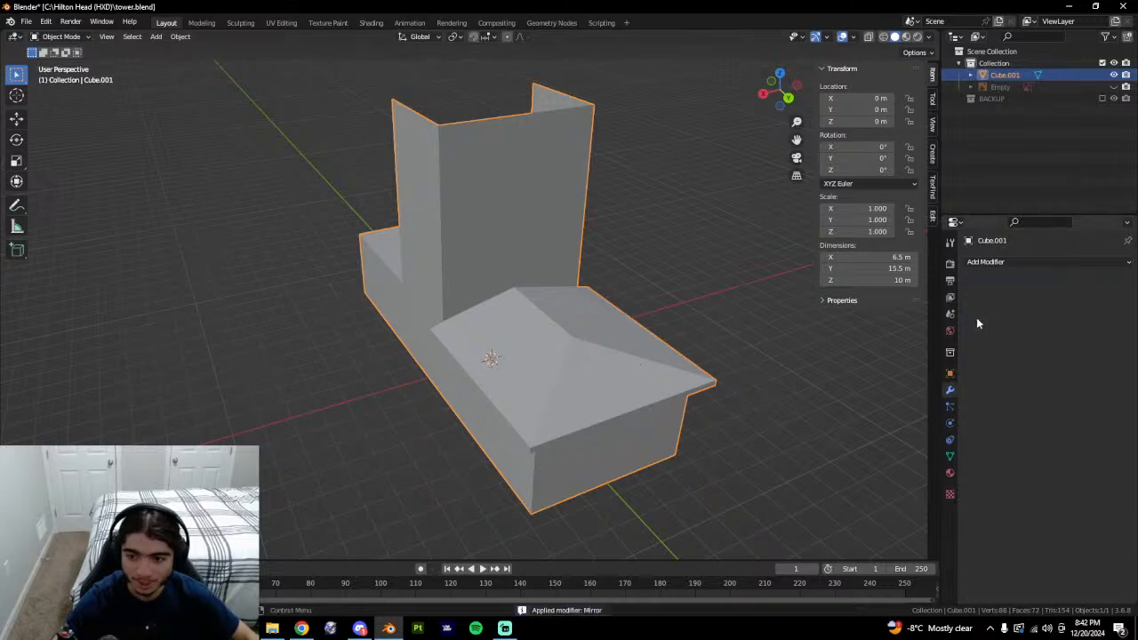
pyautogui.press('Tab')
pyautogui.moveTo(765, 356); pyautogui.dragTo(657, 358, button='middle')
pyautogui.hotkey('alt', 'a')
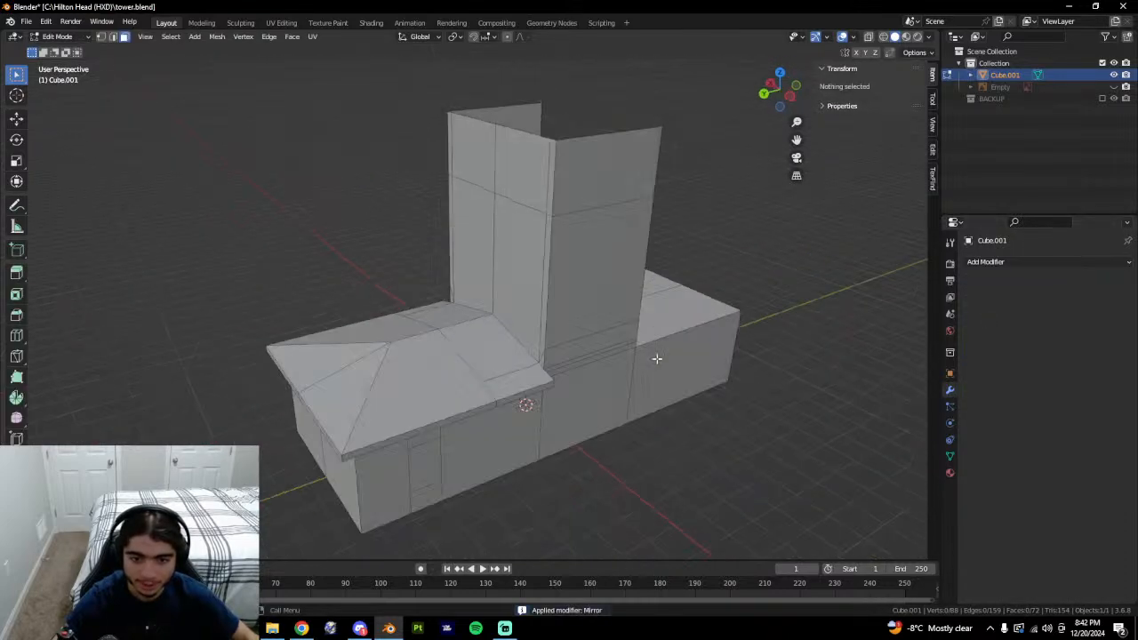
pyautogui.click(537, 358)
pyautogui.moveTo(537, 358); pyautogui.dragTo(622, 380, button='middle')
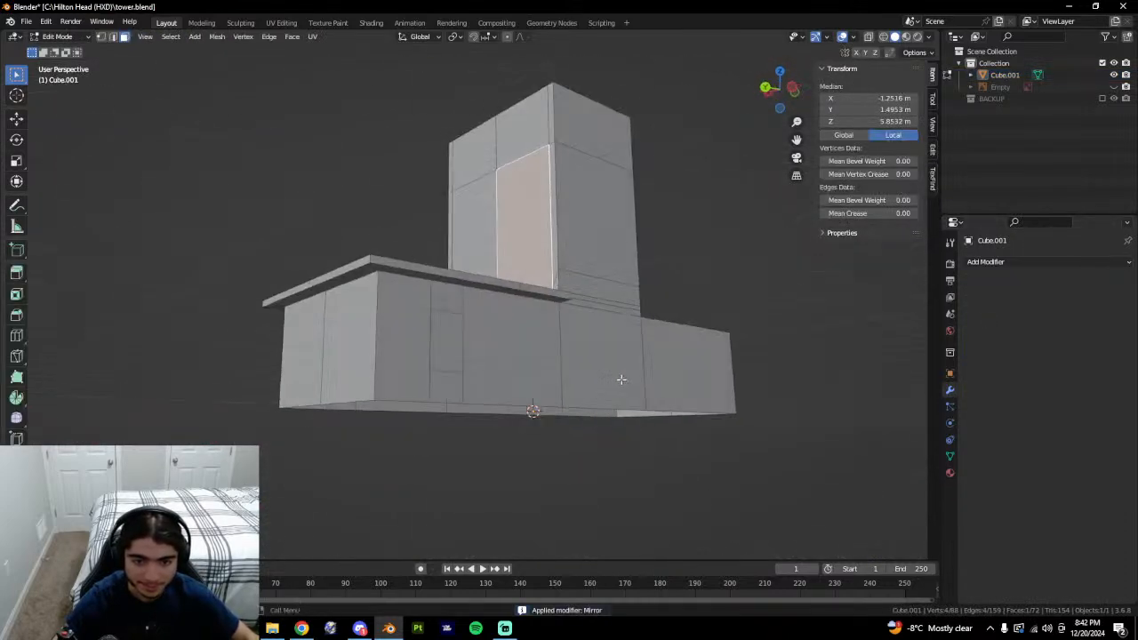
pyautogui.click(506, 364)
pyautogui.moveTo(506, 364); pyautogui.dragTo(515, 455, button='middle')
pyautogui.press('a')
pyautogui.press('m')
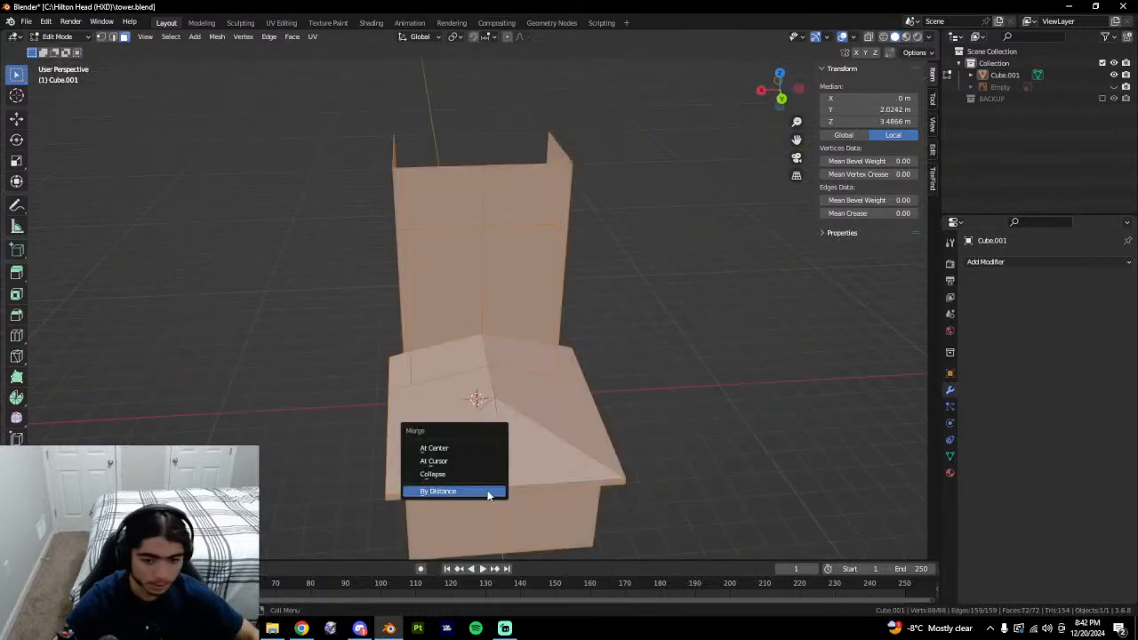
pyautogui.click(462, 490)
pyautogui.moveTo(462, 490); pyautogui.dragTo(520, 354, button='middle')
pyautogui.press('2')
pyautogui.click(442, 366)
pyautogui.scroll(5, 481, 345)
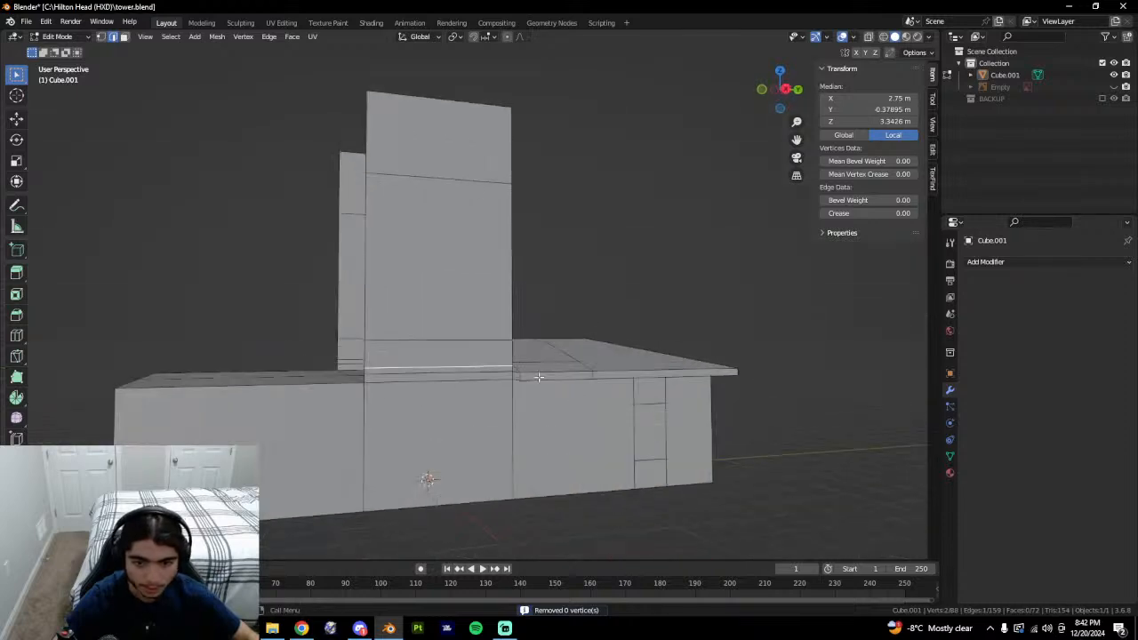
pyautogui.press('Tab')
pyautogui.press('Tab')
pyautogui.press('Tab')
pyautogui.moveTo(661, 426); pyautogui.dragTo(432, 400, button='middle')
pyautogui.press('Tab')
pyautogui.press('Tab')
pyautogui.press('Tab')
pyautogui.press('Tab')
pyautogui.press('Tab')
# Zoom in on the roof junction and select a junction vertex in vertex mode.
pyautogui.scroll(3, 432, 399)
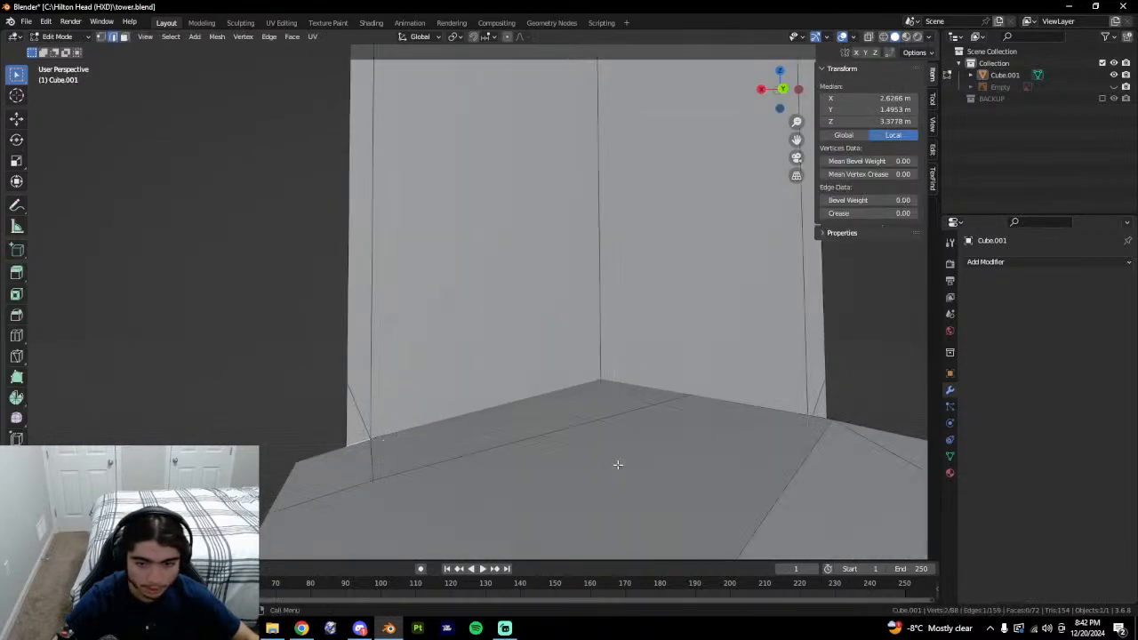
pyautogui.press('Tab')
pyautogui.moveTo(537, 460); pyautogui.dragTo(610, 462, button='middle')
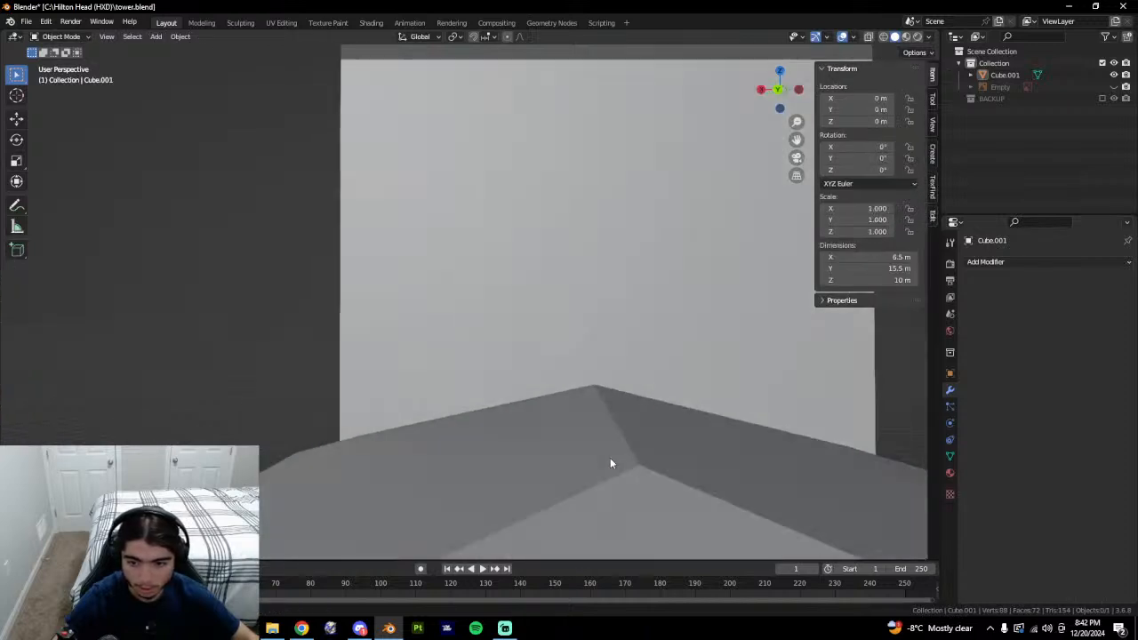
pyautogui.press('Tab')
pyautogui.press('1')
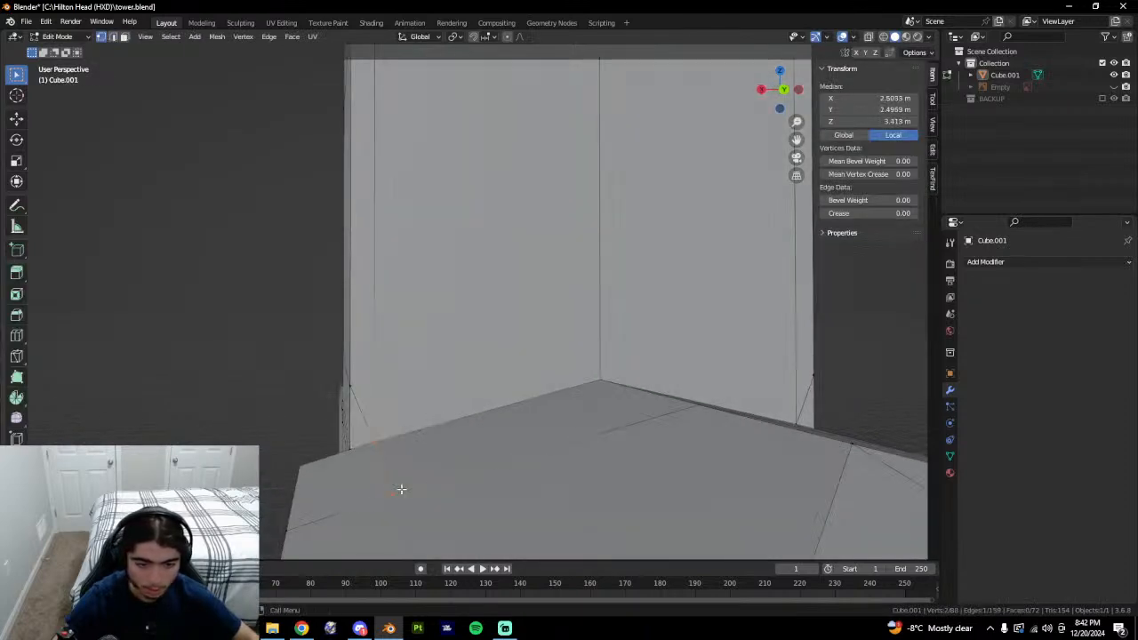
pyautogui.moveTo(402, 486); pyautogui.dragTo(486, 507, button='middle')
pyautogui.keyDown('shift'); pyautogui.moveTo(678, 519); pyautogui.dragTo(510, 457, button='middle'); pyautogui.keyUp('shift')
pyautogui.click(552, 463)
# Select neighbouring roof vertices and compare their X coordinates without changing them.
pyautogui.press('2')
pyautogui.click(385, 439)
pyautogui.press('1')
pyautogui.click(385, 441)
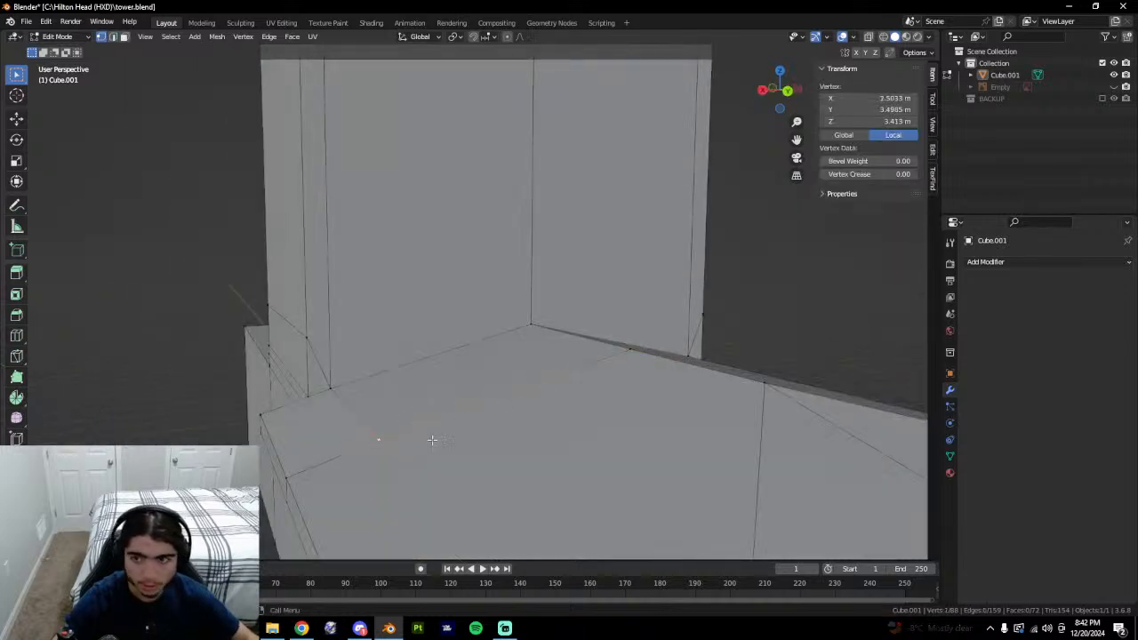
pyautogui.click(372, 434)
pyautogui.click(327, 396)
pyautogui.click(332, 392)
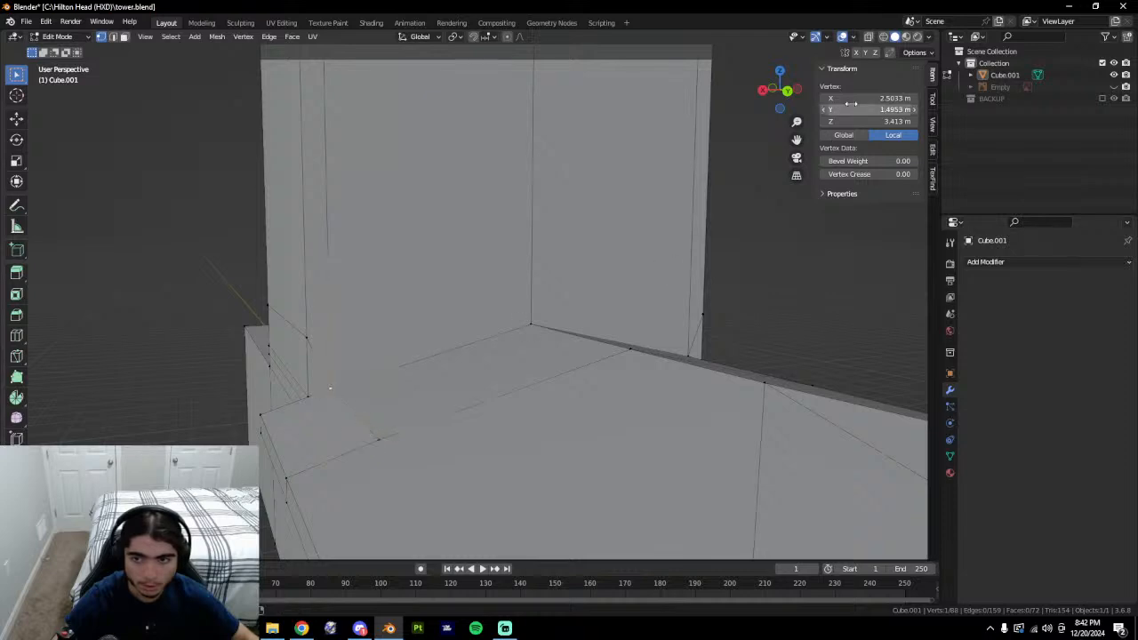
pyautogui.click(849, 99)
pyautogui.press('Return')
pyautogui.click(401, 426)
pyautogui.click(848, 99)
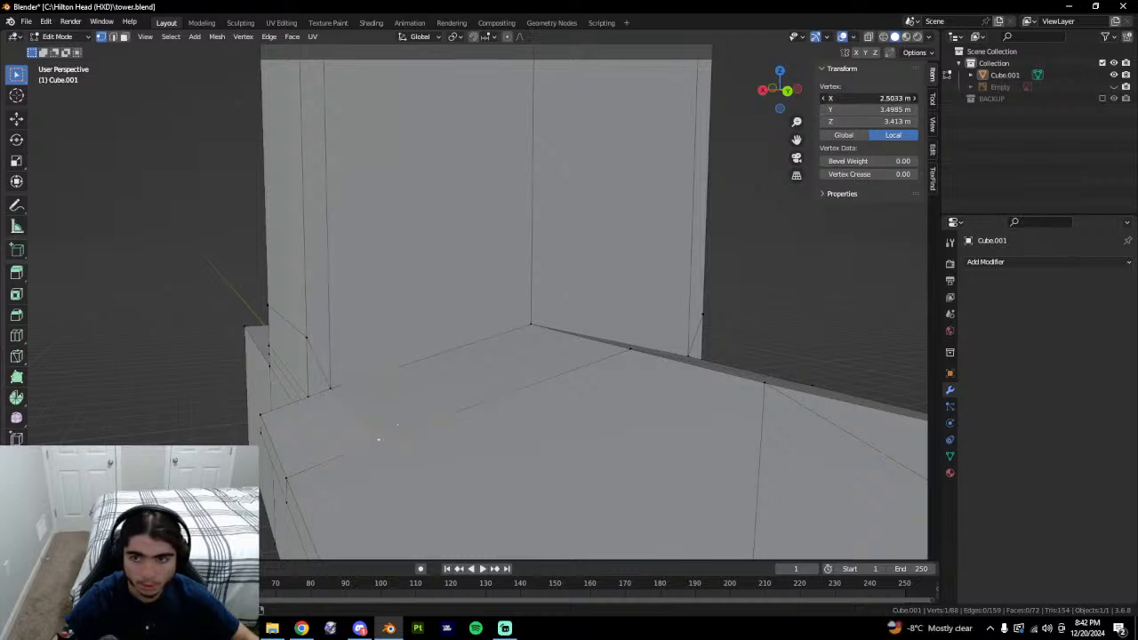
pyautogui.press('Return')
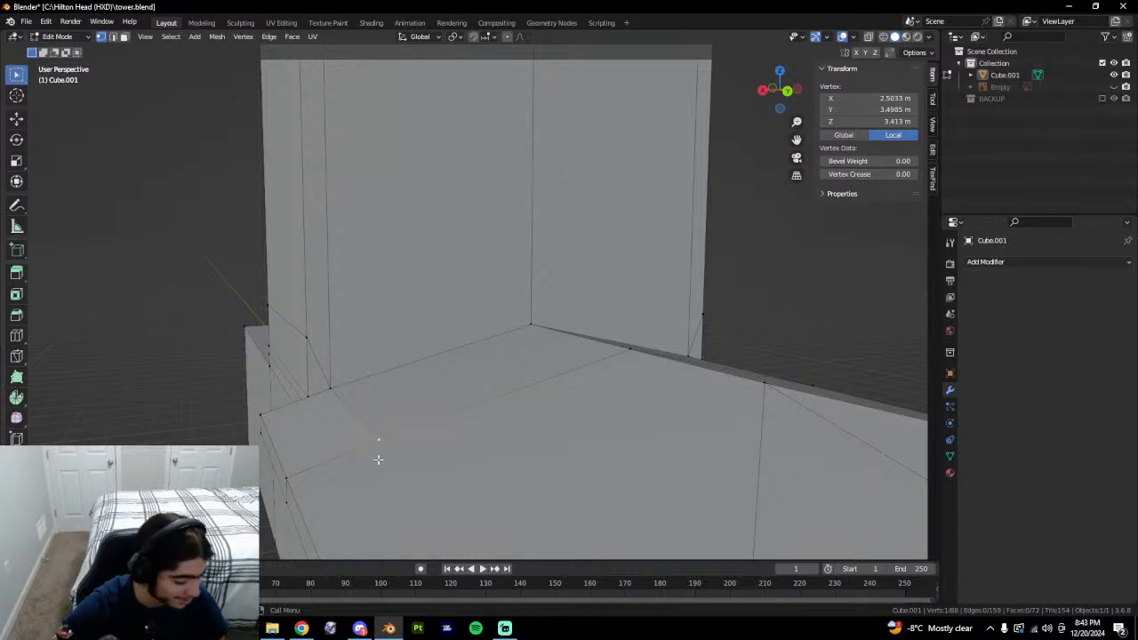
# Select the roof-junction edge and trial a vertical move, cancelling it.
pyautogui.moveTo(376, 454); pyautogui.dragTo(374, 394, button='middle')
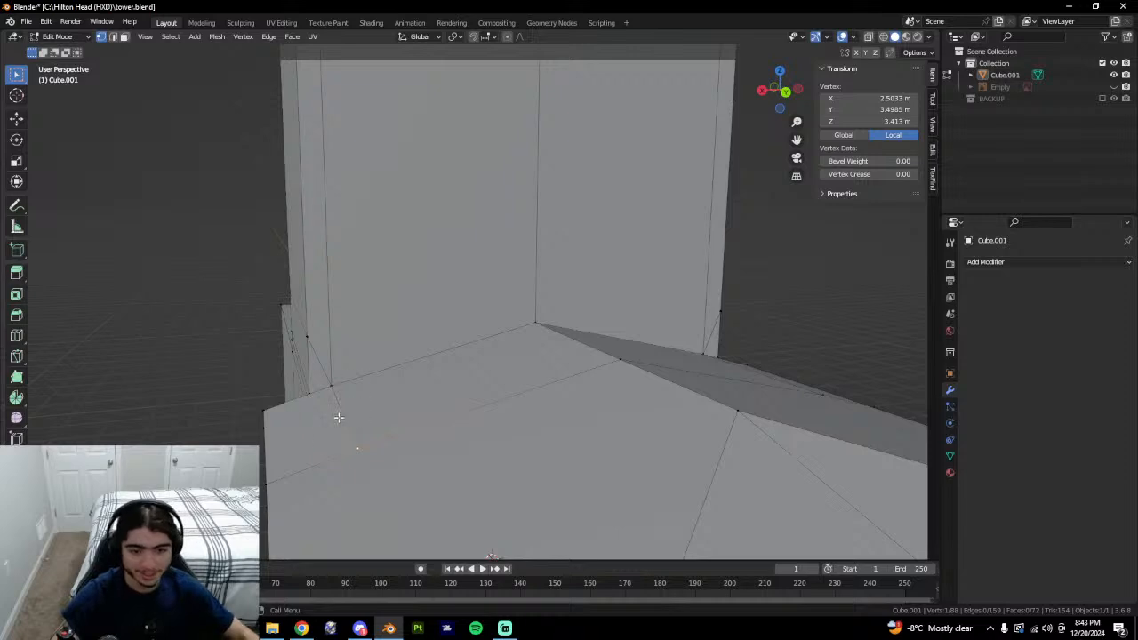
pyautogui.keyDown('shift'); pyautogui.click(332, 388); pyautogui.keyUp('shift')
pyautogui.moveTo(465, 404); pyautogui.dragTo(369, 381, button='middle')
pyautogui.press('2')
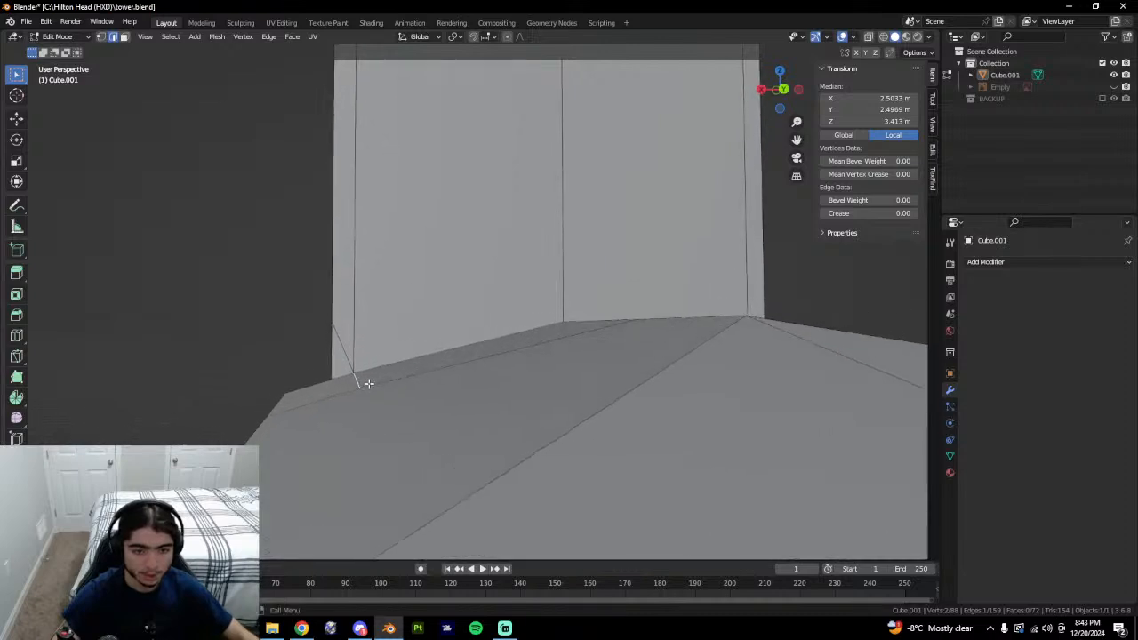
pyautogui.press('g')
pyautogui.press('z')
pyautogui.press('Escape')
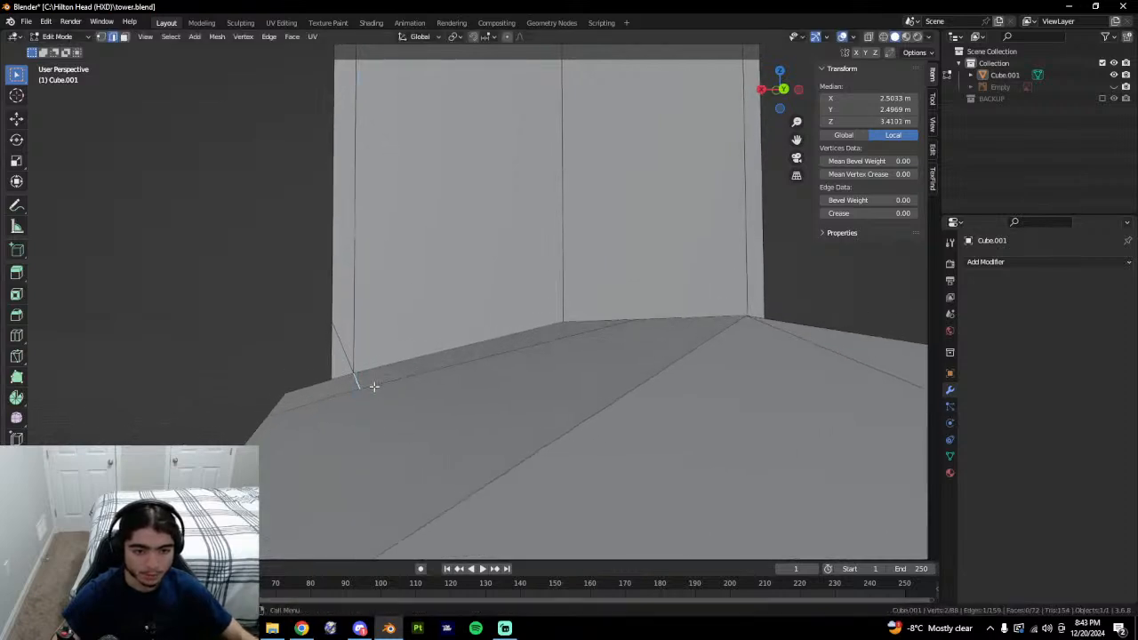
# Move the selected roof-junction edge slightly along Z.
pyautogui.press('Tab')
pyautogui.moveTo(421, 409); pyautogui.dragTo(368, 388, button='middle')
pyautogui.press('Tab')
pyautogui.press('g')
pyautogui.press('z')
pyautogui.click(459, 416)
# Select the short junction edge instead and lower it slightly along Z.
pyautogui.click(484, 409)
pyautogui.press('g')
pyautogui.click(380, 392)
pyautogui.hotkey('ctrl', 'z')
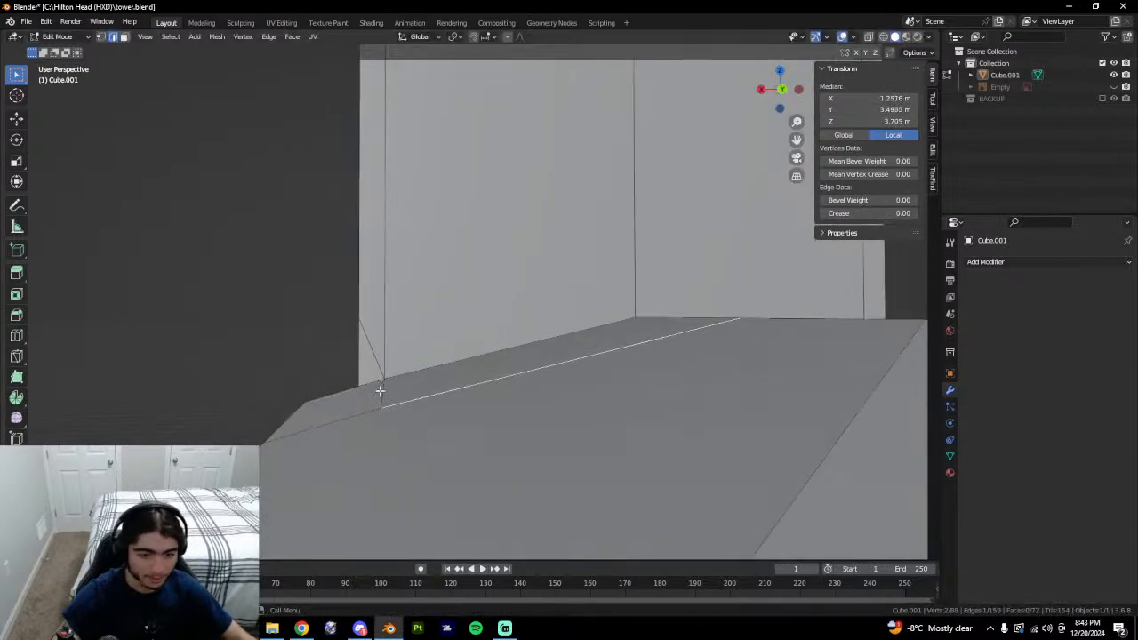
pyautogui.click(380, 391)
pyautogui.keyDown('shift'); pyautogui.moveTo(431, 415); pyautogui.dragTo(460, 419, button='middle'); pyautogui.keyUp('shift')
pyautogui.press('g')
pyautogui.press('z')
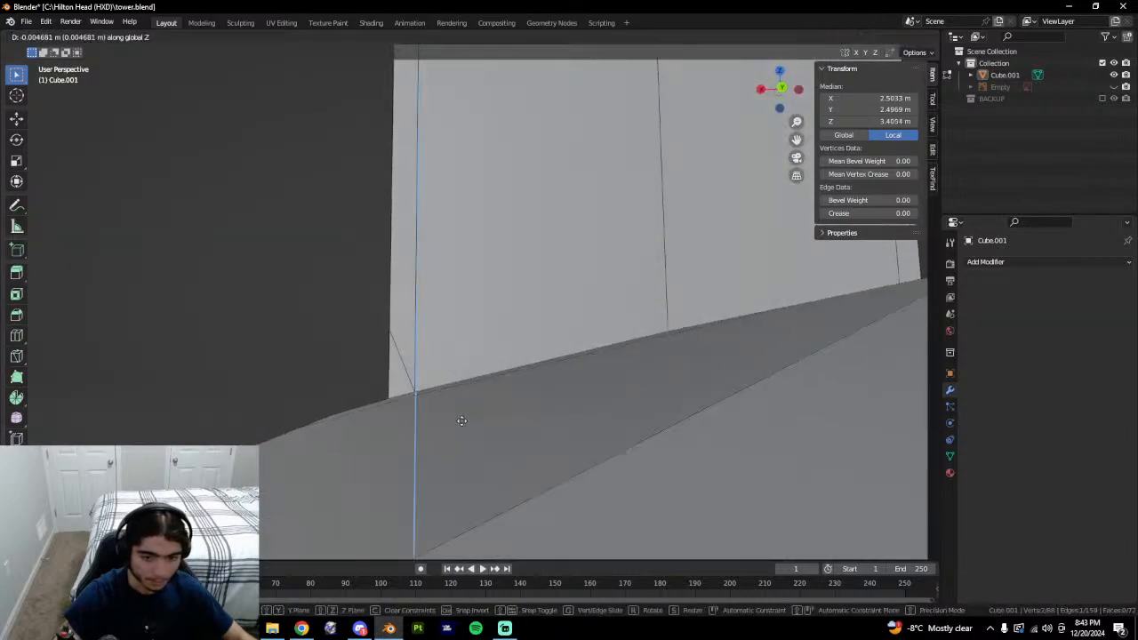
pyautogui.click(458, 419)
# Check the roof and vertical junction edges in Back Orthographic view.
pyautogui.click(781, 88)
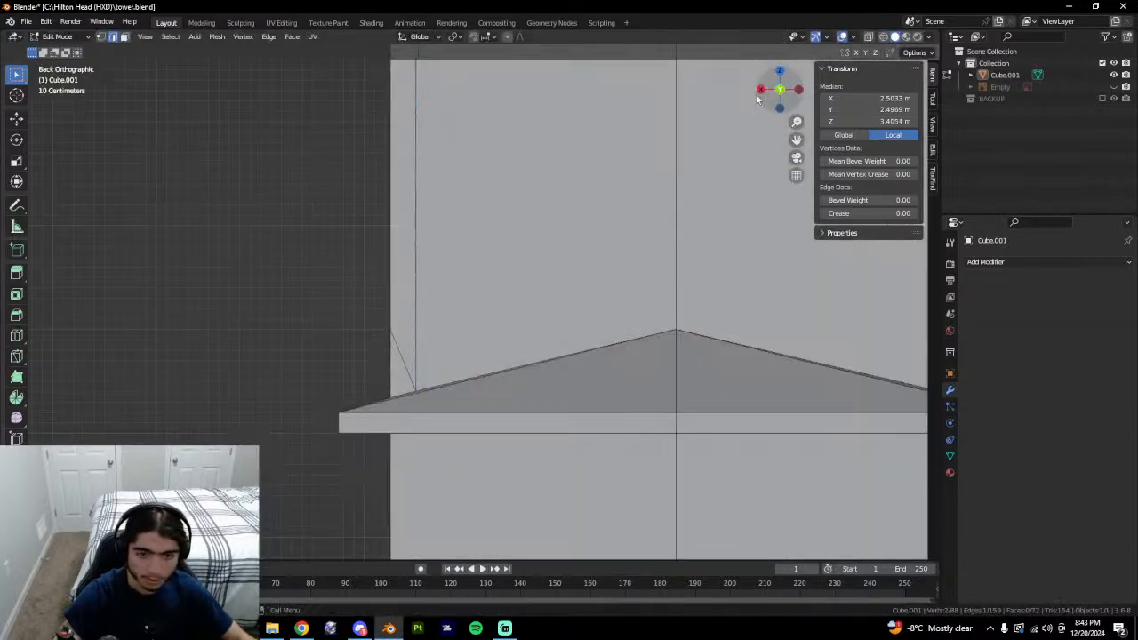
pyautogui.scroll(1, 442, 404)
pyautogui.click(447, 404)
pyautogui.moveTo(413, 415); pyautogui.dragTo(407, 420, button='middle')
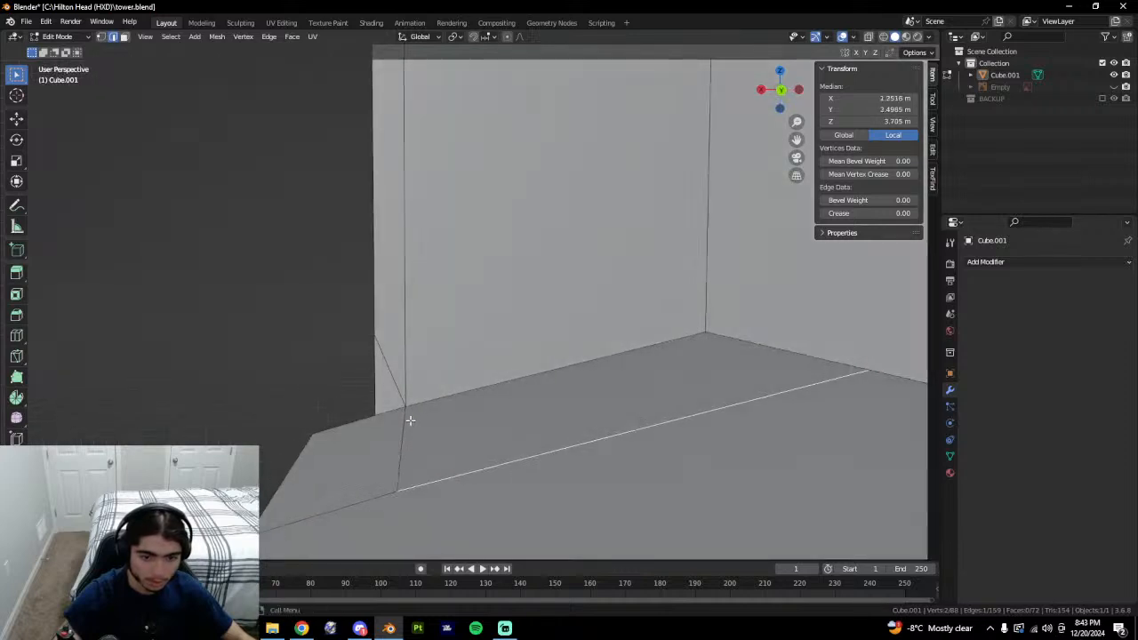
pyautogui.click(402, 426)
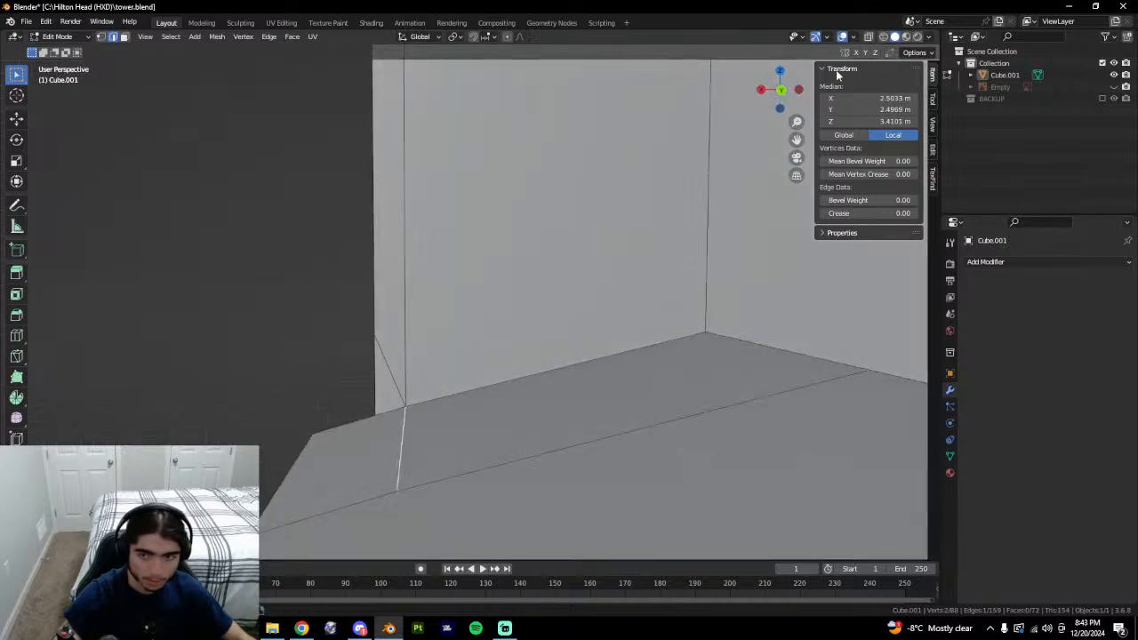
pyautogui.click(782, 97)
# Select the stray vertex at the roof junction and dissolve it with Dissolve Vertices.
pyautogui.moveTo(443, 431); pyautogui.dragTo(467, 436, button='middle')
pyautogui.scroll(-1, 467, 444)
pyautogui.scroll(-3, 533, 479)
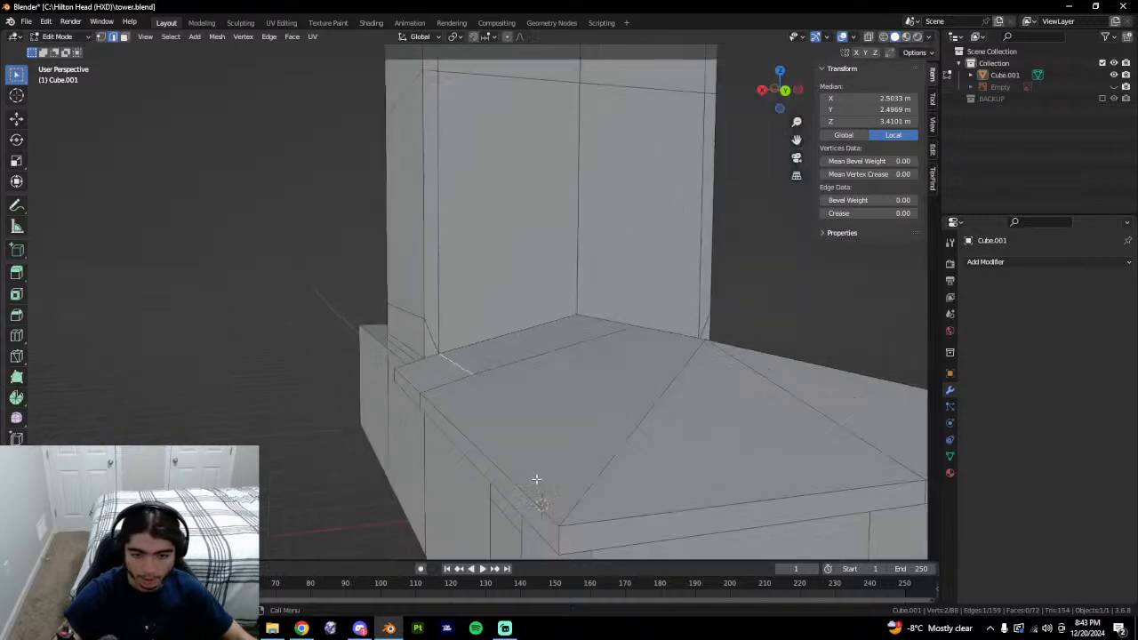
pyautogui.moveTo(537, 479); pyautogui.dragTo(589, 460, button='middle')
pyautogui.moveTo(604, 499); pyautogui.dragTo(412, 343, button='middle')
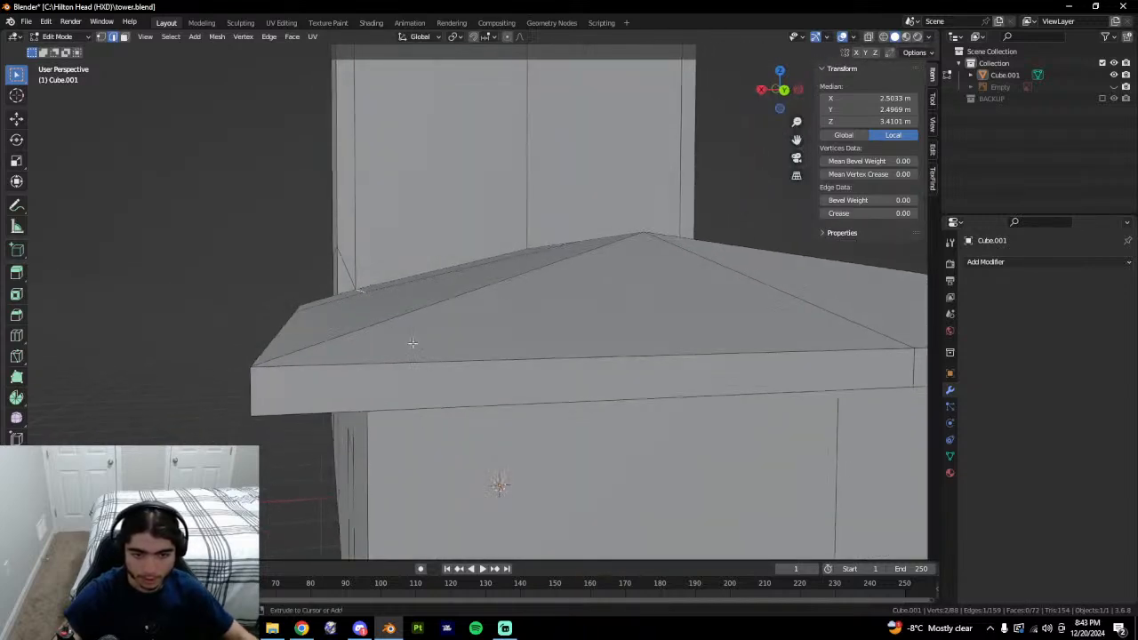
pyautogui.hotkey('alt', 'a')
pyautogui.scroll(4, 533, 289)
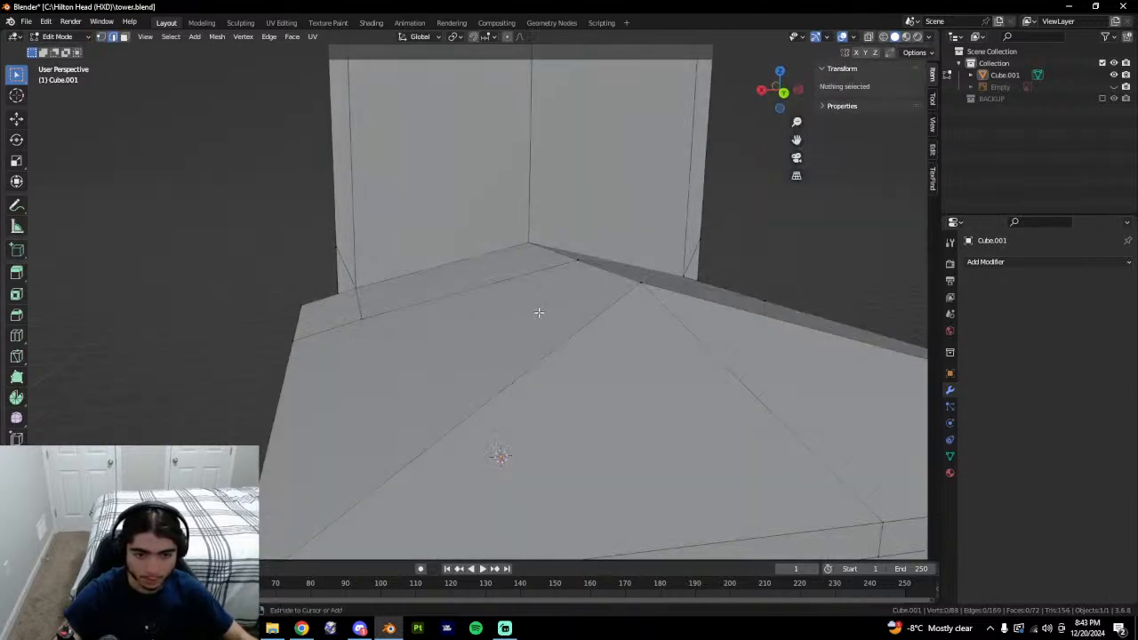
pyautogui.press('Tab')
pyautogui.press('Tab')
pyautogui.press('1')
pyautogui.click(359, 321)
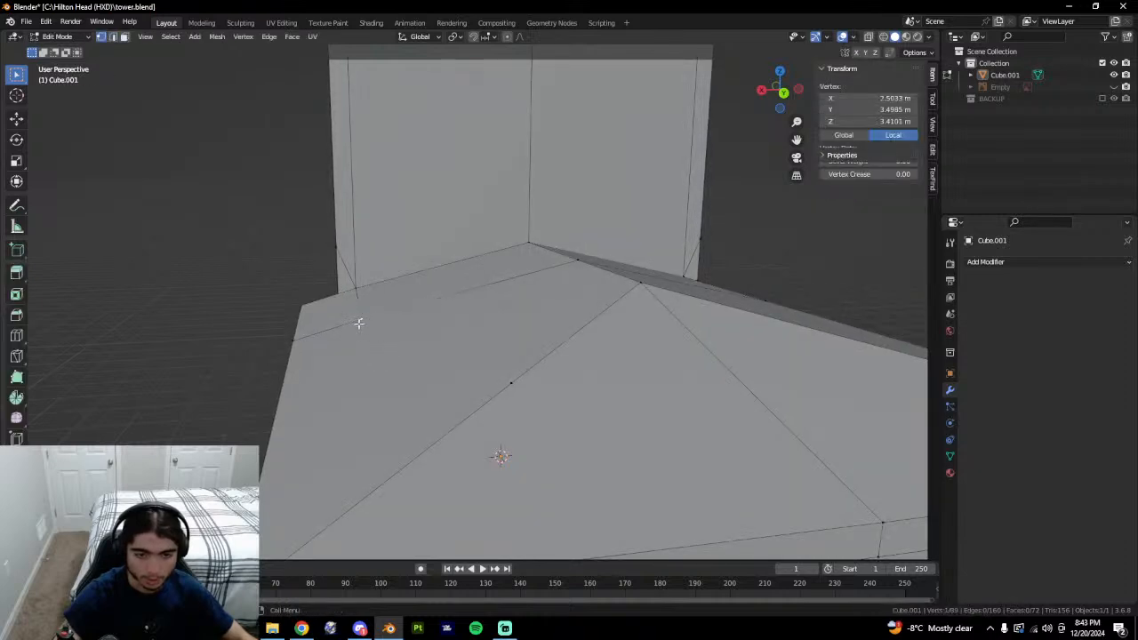
pyautogui.rightClick(513, 370)
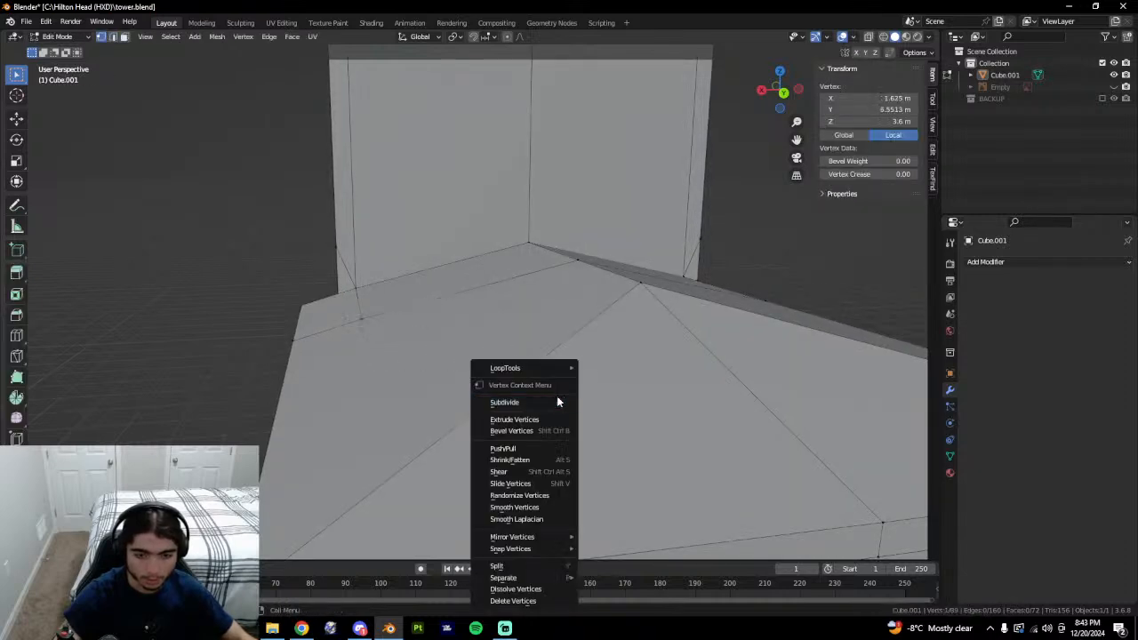
pyautogui.click(513, 587)
# Check the dissolved junction from the back view and orbit around the whole tower.
pyautogui.keyDown('shift'); pyautogui.moveTo(341, 299); pyautogui.dragTo(350, 298, button='middle'); pyautogui.keyUp('shift')
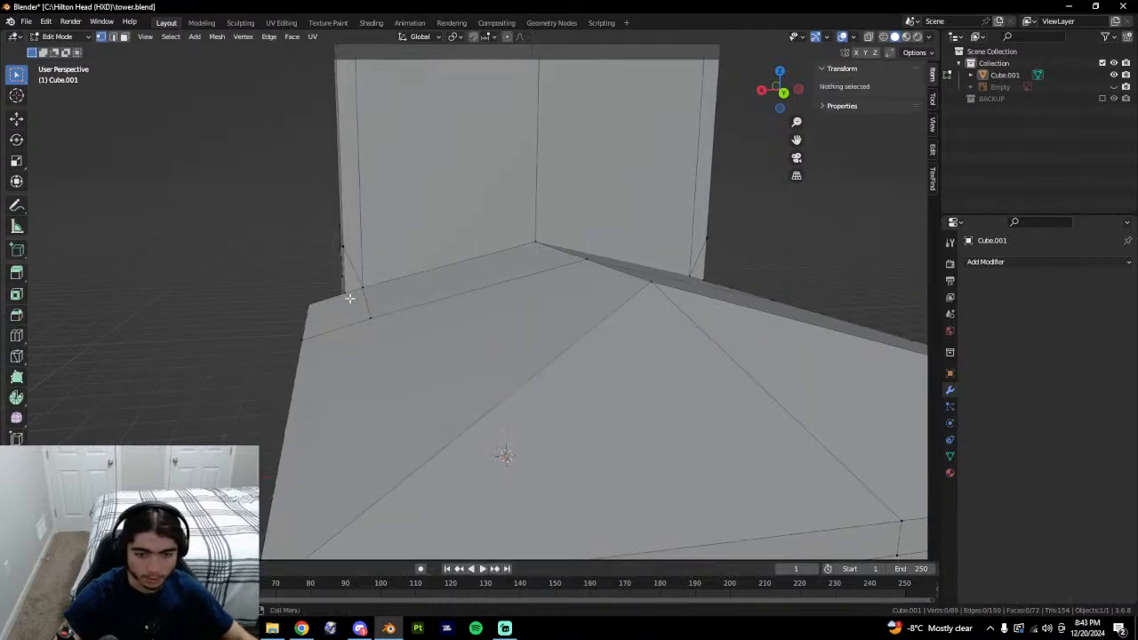
pyautogui.click(784, 93)
pyautogui.press('g')
pyautogui.press('z')
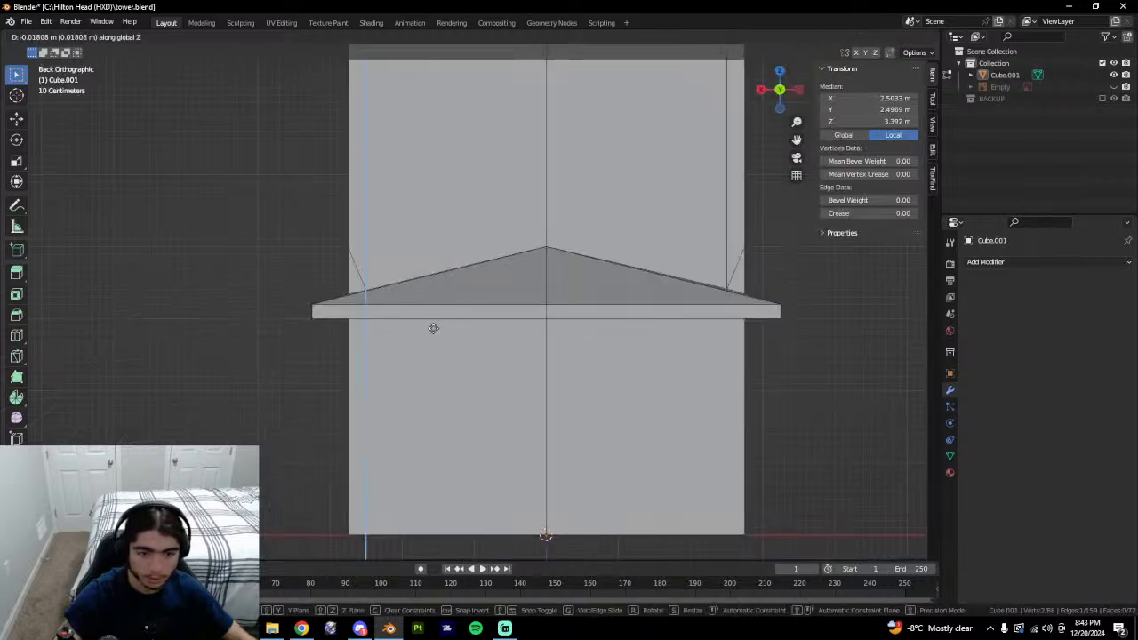
pyautogui.press('Escape')
pyautogui.moveTo(425, 335); pyautogui.dragTo(444, 342, button='middle')
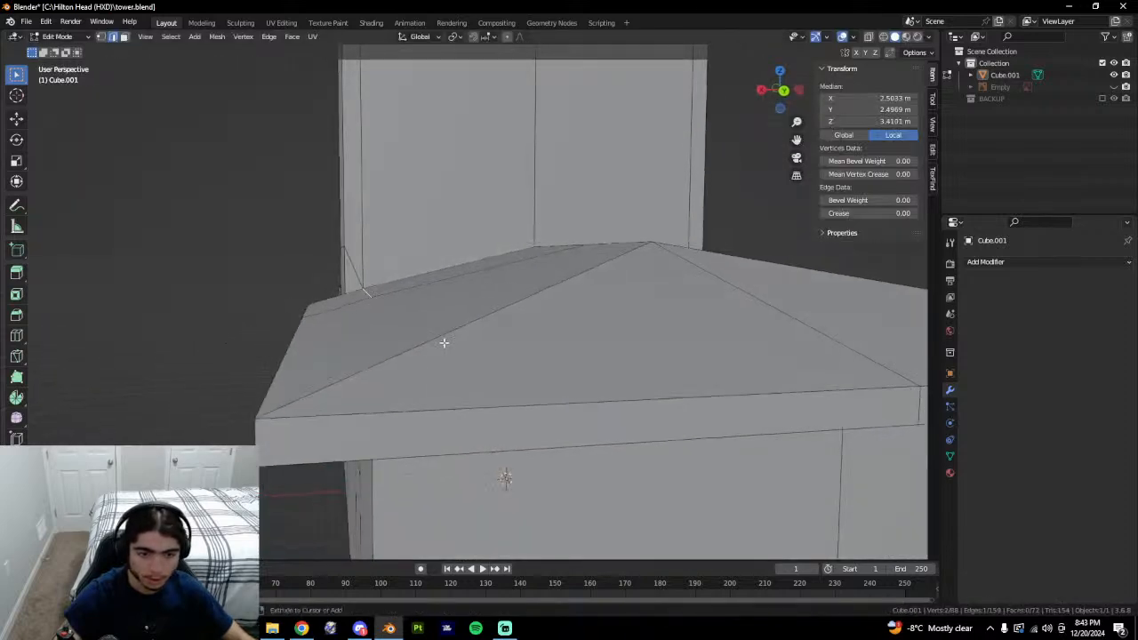
pyautogui.moveTo(357, 301); pyautogui.dragTo(417, 343, button='middle')
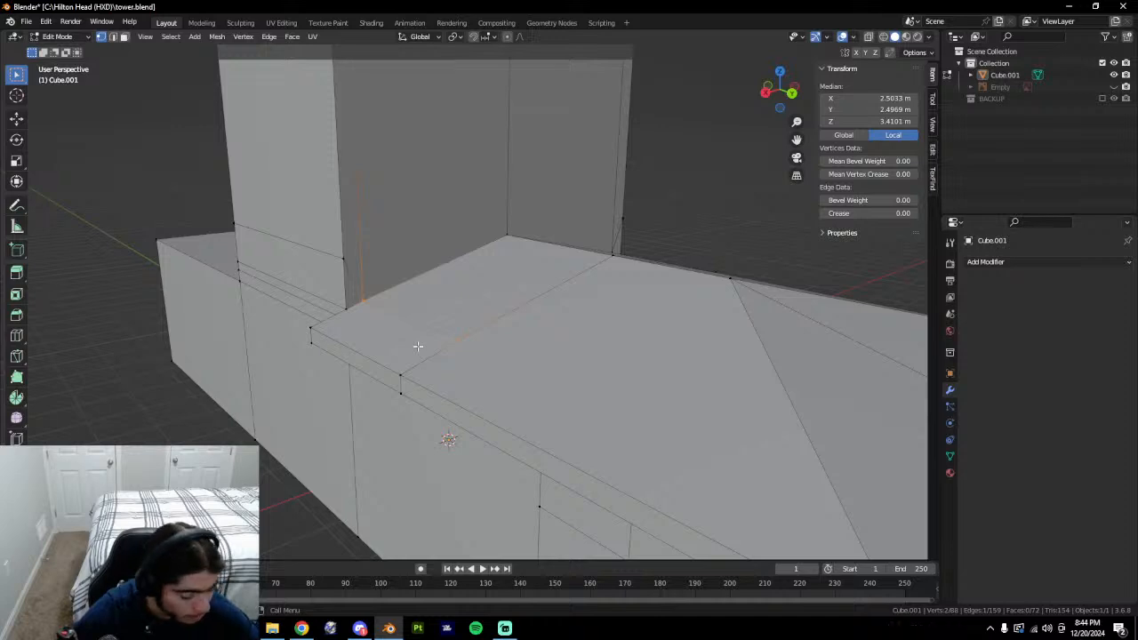
pyautogui.press('Tab')
pyautogui.click(277, 468)
pyautogui.moveTo(587, 436); pyautogui.dragTo(505, 421, button='middle')
pyautogui.moveTo(388, 385); pyautogui.dragTo(460, 351, button='middle')
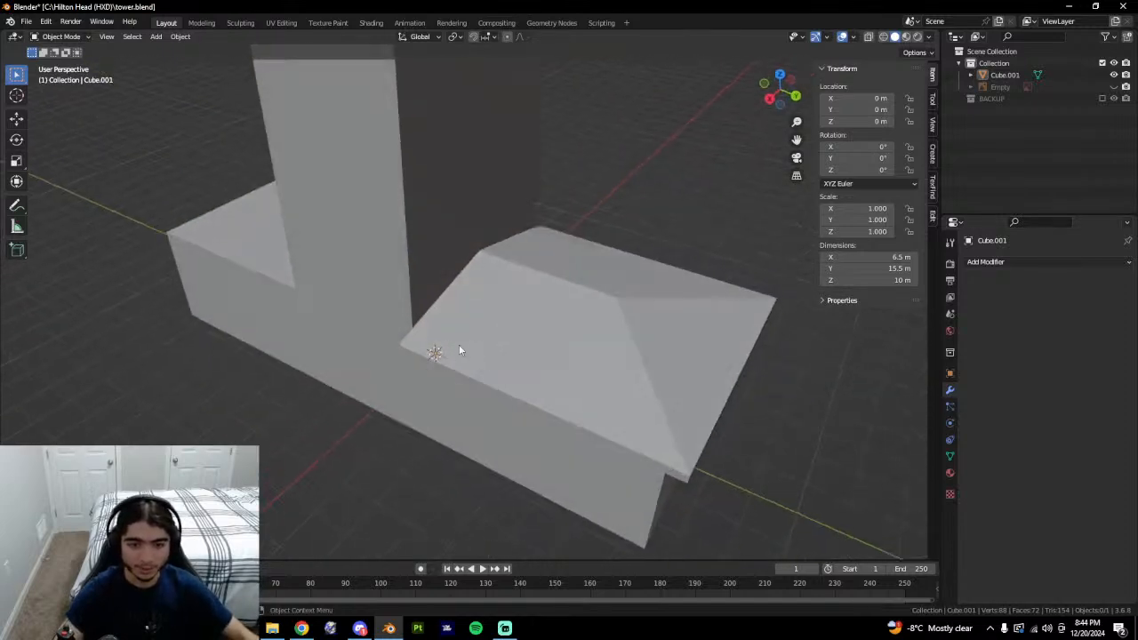
# Select the two extra edges at the roof-wall junction and dissolve them with Dissolve Edges.
pyautogui.press('Tab')
pyautogui.press('2')
pyautogui.click(359, 309)
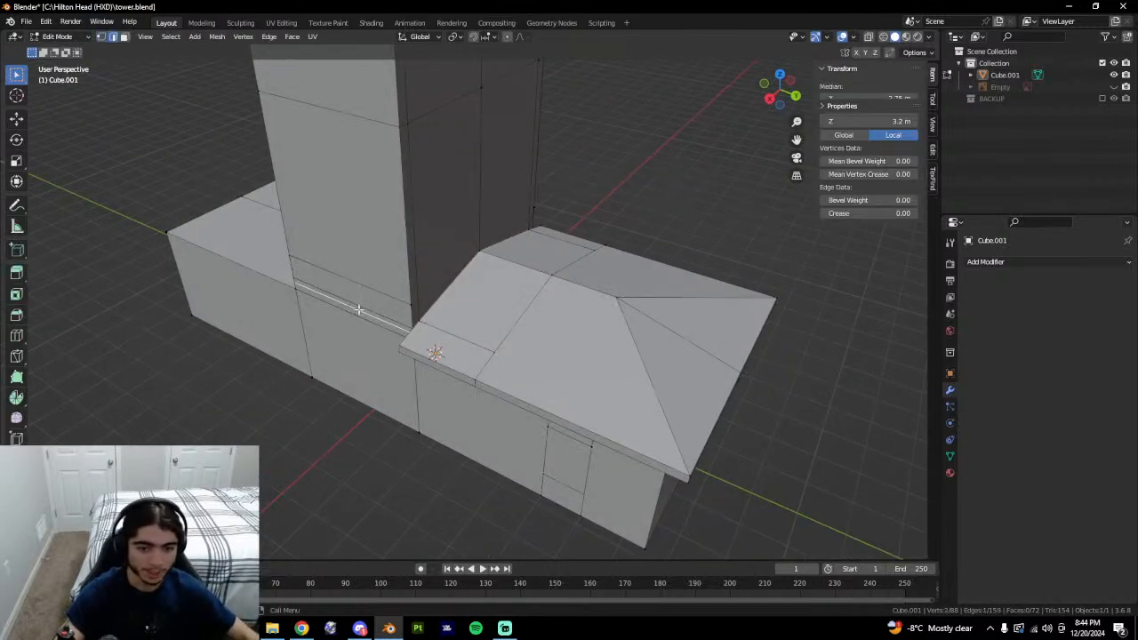
pyautogui.moveTo(359, 309); pyautogui.dragTo(524, 330, button='middle')
pyautogui.click(425, 334)
pyautogui.scroll(4, 514, 283)
pyautogui.click(606, 330)
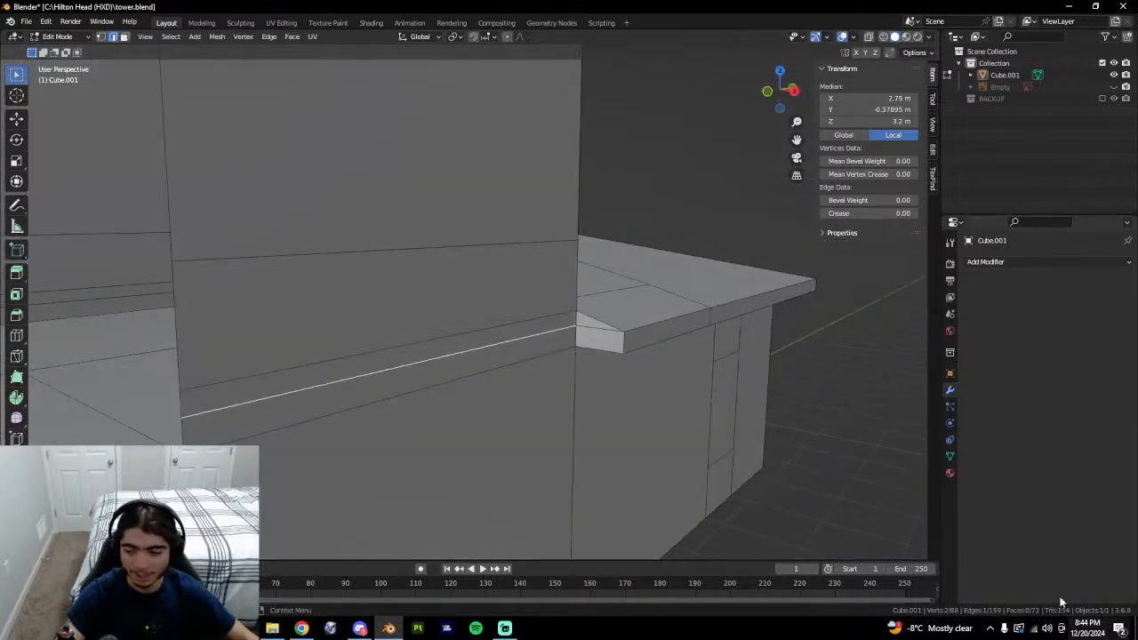
pyautogui.moveTo(597, 355); pyautogui.dragTo(432, 341, button='middle')
pyautogui.click(367, 244)
pyautogui.moveTo(654, 310); pyautogui.dragTo(326, 262, button='middle')
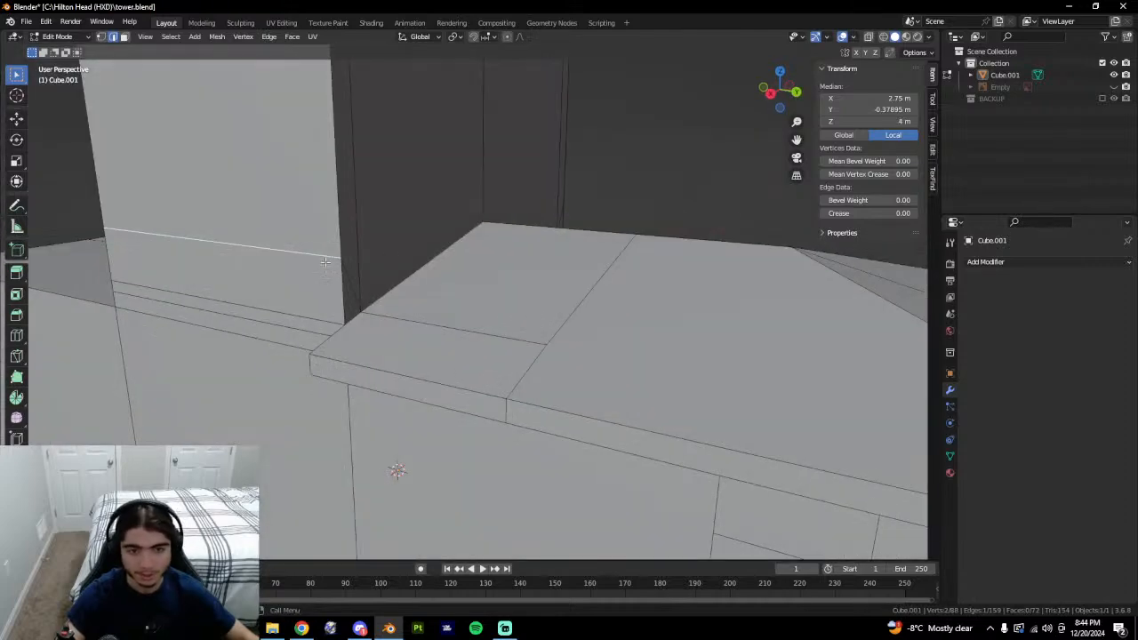
pyautogui.keyDown('shift'); pyautogui.click(347, 286); pyautogui.keyUp('shift')
pyautogui.moveTo(668, 307); pyautogui.dragTo(410, 300, button='middle')
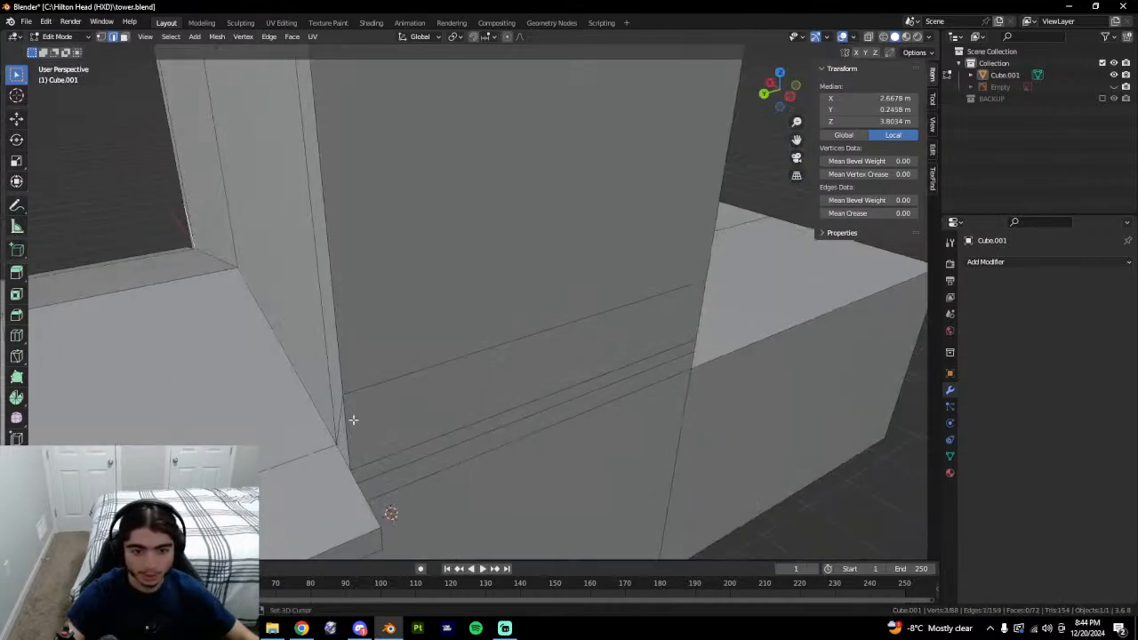
pyautogui.rightClick(498, 405)
pyautogui.click(480, 592)
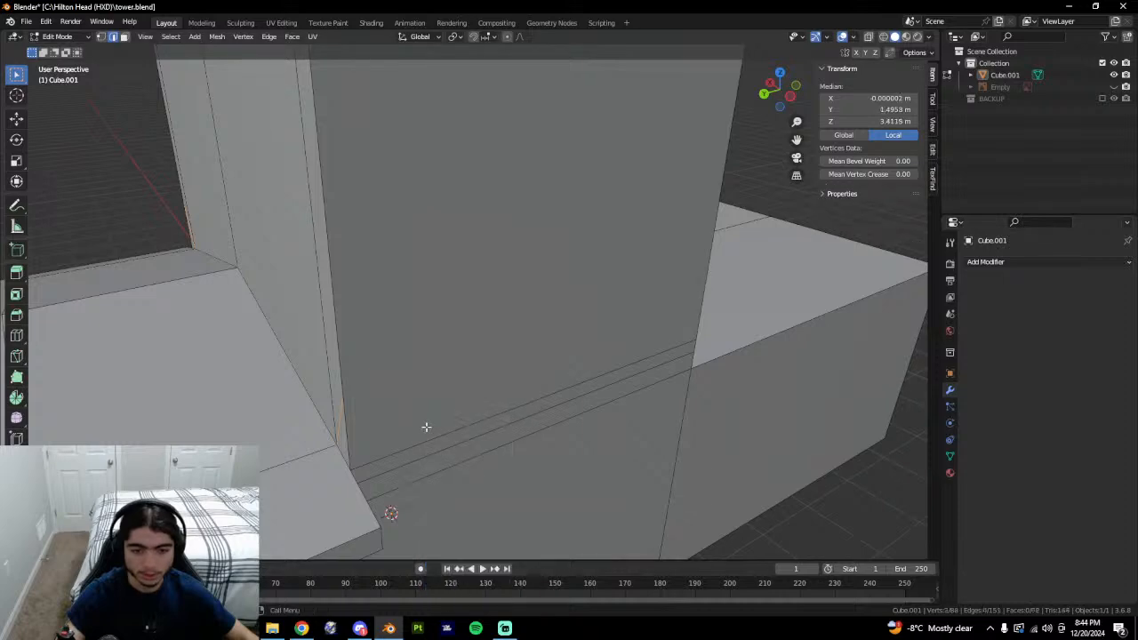
# Inspect the cleaned-up wall strip, checking edges, the corner vertex and the roof corner face.
pyautogui.moveTo(427, 427); pyautogui.dragTo(401, 404, button='middle')
pyautogui.click(452, 375)
pyautogui.click(433, 409)
pyautogui.click(430, 423)
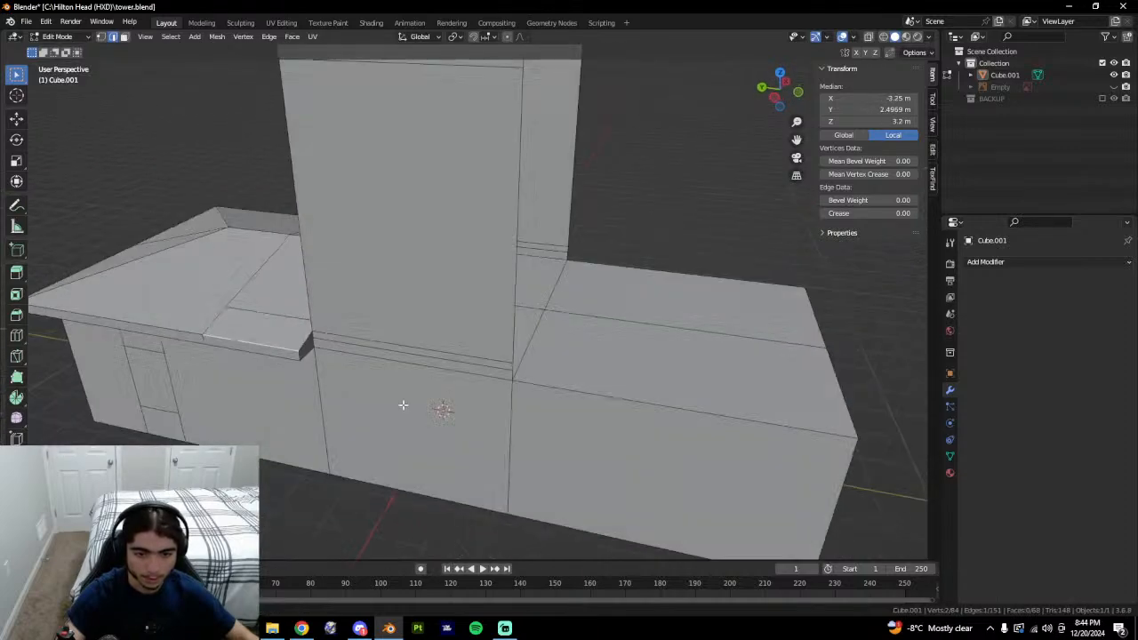
pyautogui.press('1')
pyautogui.click(311, 338)
pyautogui.moveTo(311, 338); pyautogui.dragTo(384, 345, button='middle')
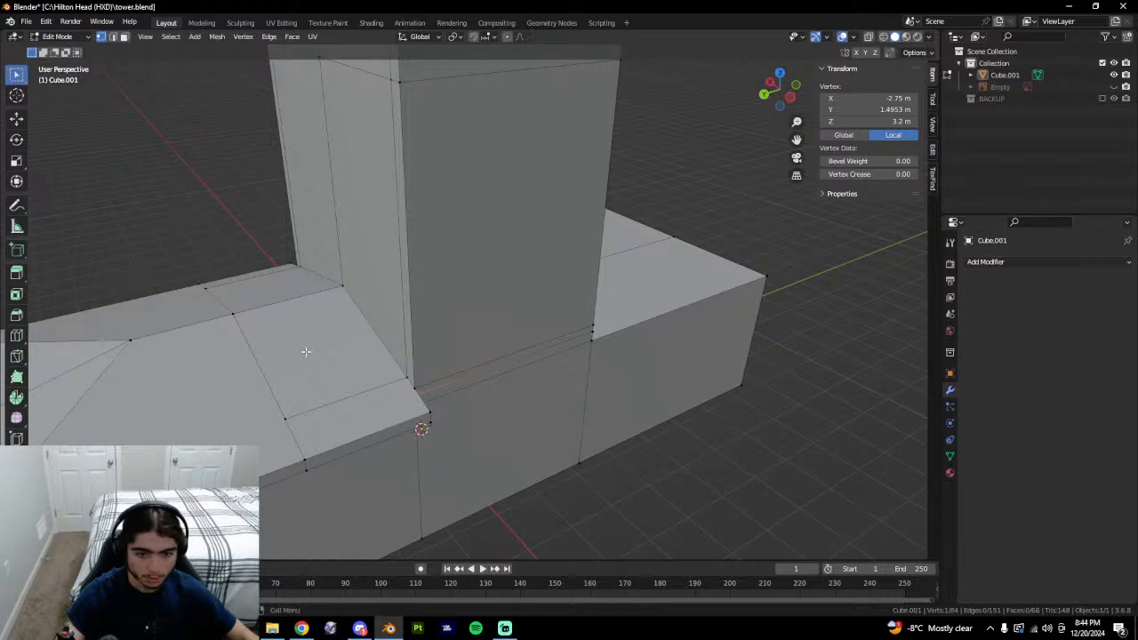
pyautogui.press('3')
pyautogui.click(360, 426)
pyautogui.press('1')
pyautogui.moveTo(360, 428); pyautogui.dragTo(406, 411, button='middle')
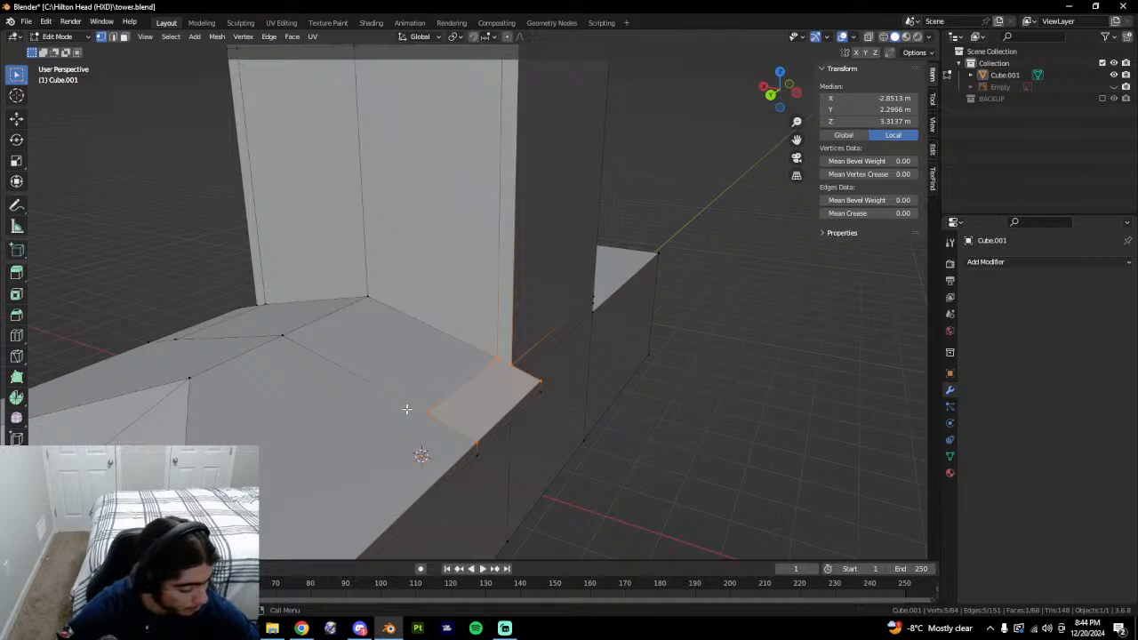
pyautogui.scroll(-3, 407, 409)
pyautogui.moveTo(407, 409); pyautogui.dragTo(510, 383, button='middle')
pyautogui.scroll(-2, 511, 383)
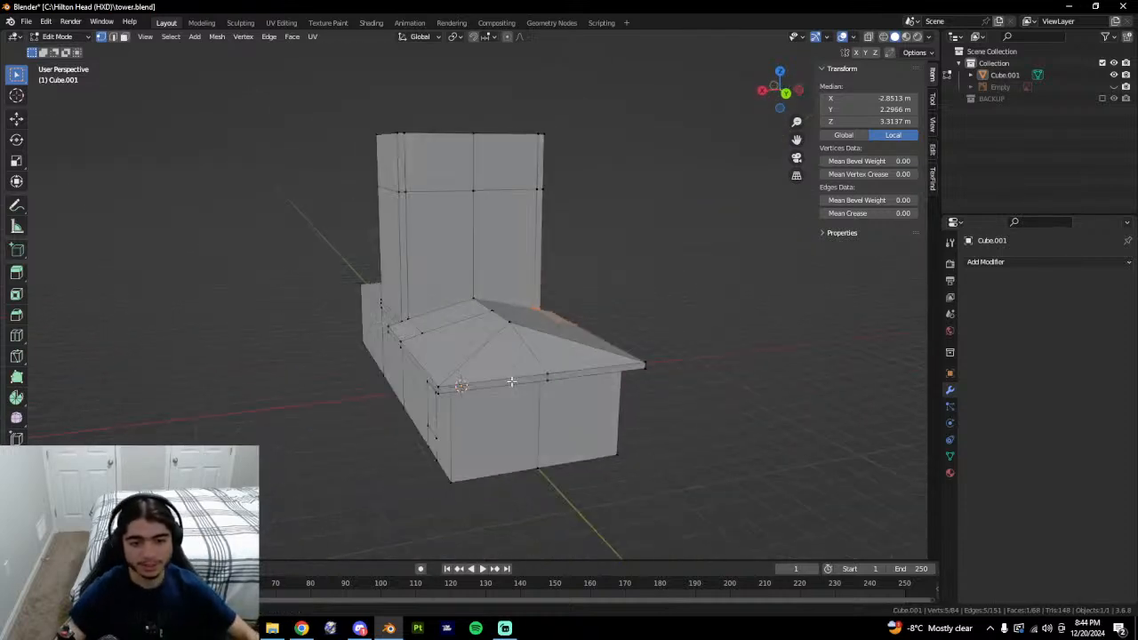
pyautogui.scroll(5, 447, 377)
# Recheck the short roof edge and roof corner vertex, then leave Edit Mode.
pyautogui.press('Tab')
pyautogui.press('Tab')
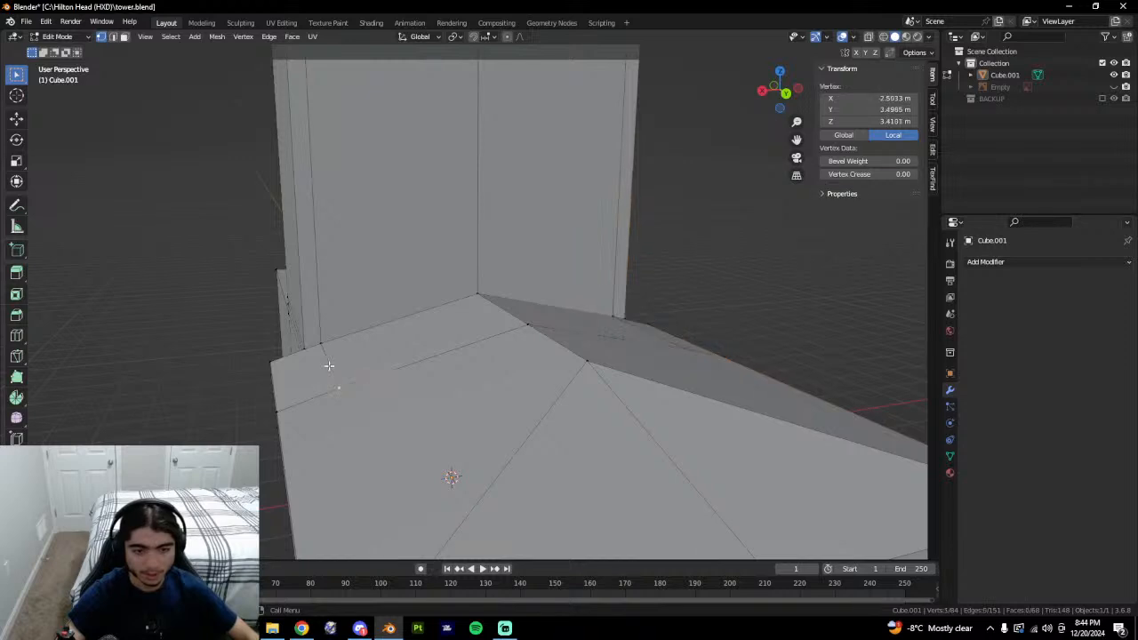
pyautogui.press('2')
pyautogui.click(329, 367)
pyautogui.press('Tab')
pyautogui.moveTo(352, 396); pyautogui.dragTo(348, 373, button='middle')
pyautogui.press('Tab')
pyautogui.press('1')
pyautogui.click(316, 345)
pyautogui.press('Tab')
pyautogui.press('Tab')
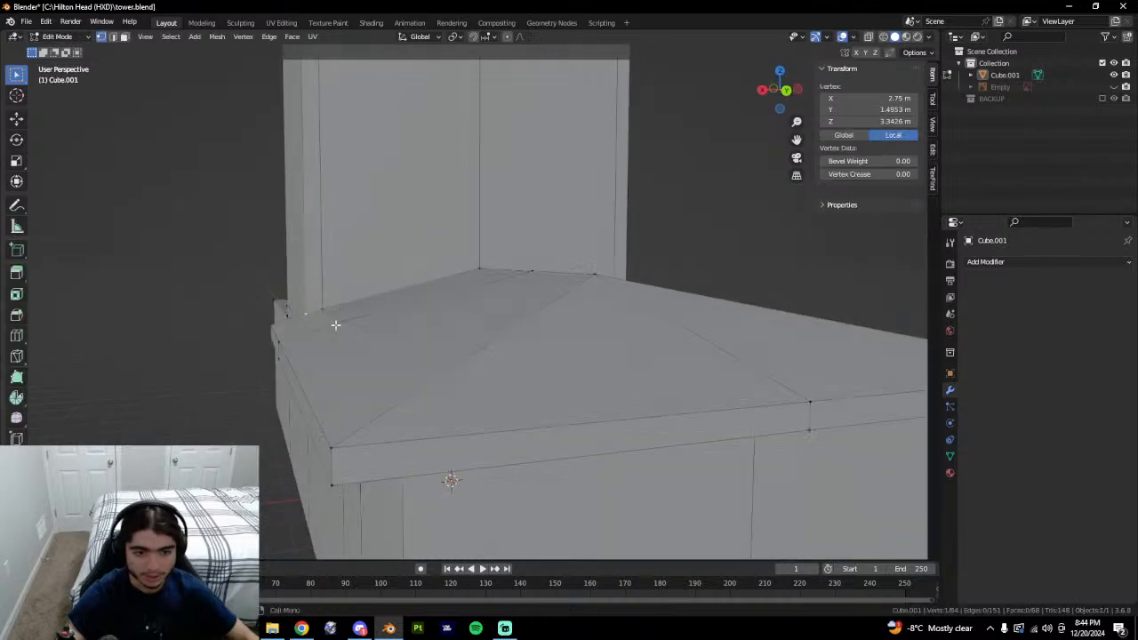
pyautogui.scroll(2, 336, 324)
pyautogui.press('Tab')
pyautogui.moveTo(345, 300); pyautogui.dragTo(330, 344, button='middle')
pyautogui.press('Tab')
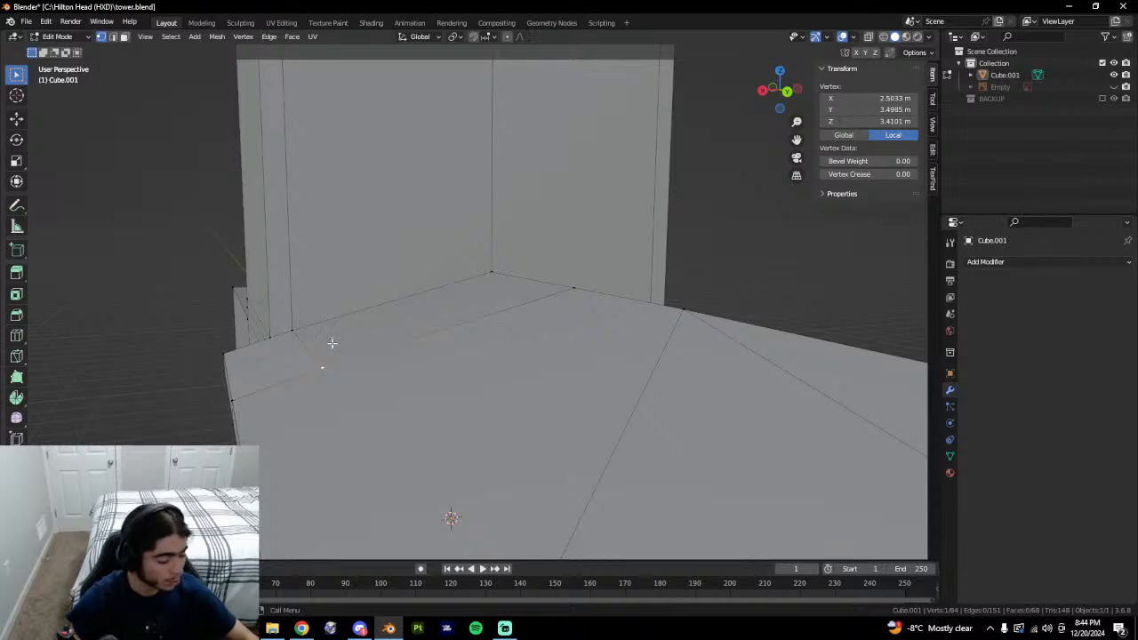
# Hide Cube.001, show the BACKUP collection and make Cube.002 the active object.
pyautogui.click(1114, 75)
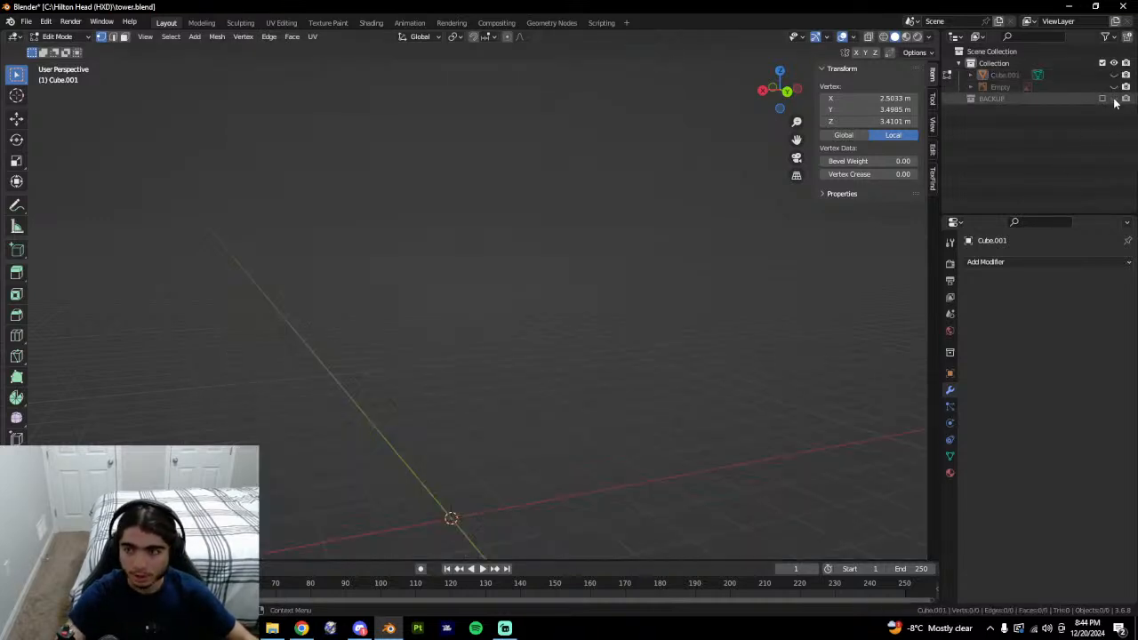
pyautogui.click(1102, 100)
pyautogui.moveTo(445, 363)
pyautogui.mouseDown(button='middle')
pyautogui.moveTo(459, 365)
pyautogui.moveTo(417, 368)
pyautogui.moveTo(526, 376)
pyautogui.moveTo(450, 382)
pyautogui.moveTo(459, 376)
pyautogui.mouseUp(button='middle')
pyautogui.press('Tab')
pyautogui.click(418, 369)
pyautogui.press('Tab')
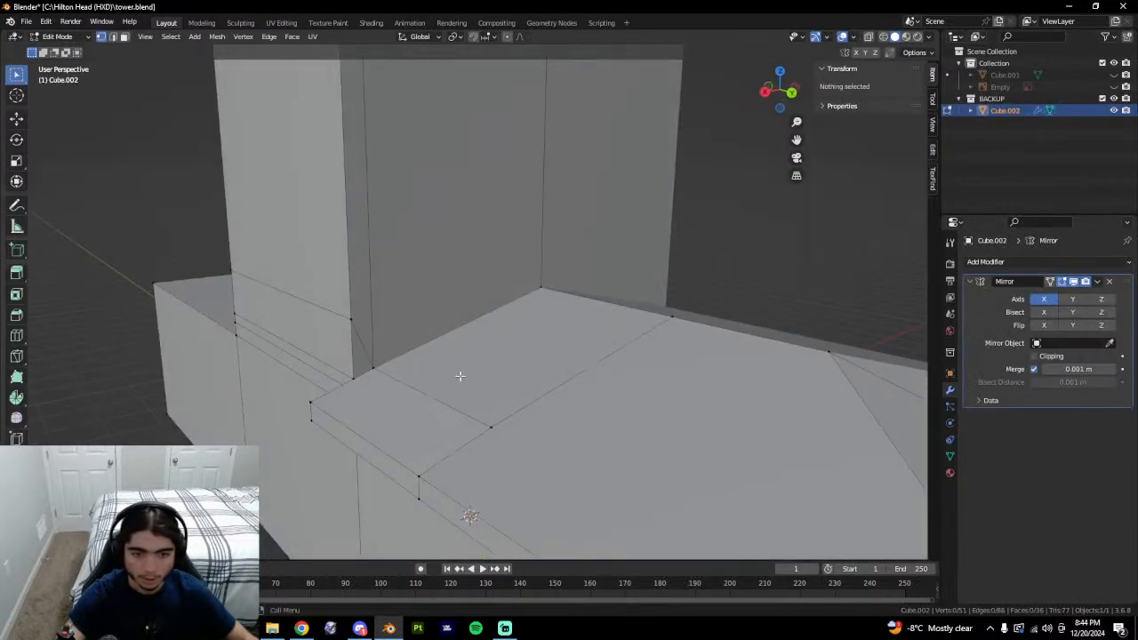
pyautogui.press('Tab')
pyautogui.press('Tab')
# Delete the small roof ledge face on Cube.002.
pyautogui.press('3')
pyautogui.click(421, 400)
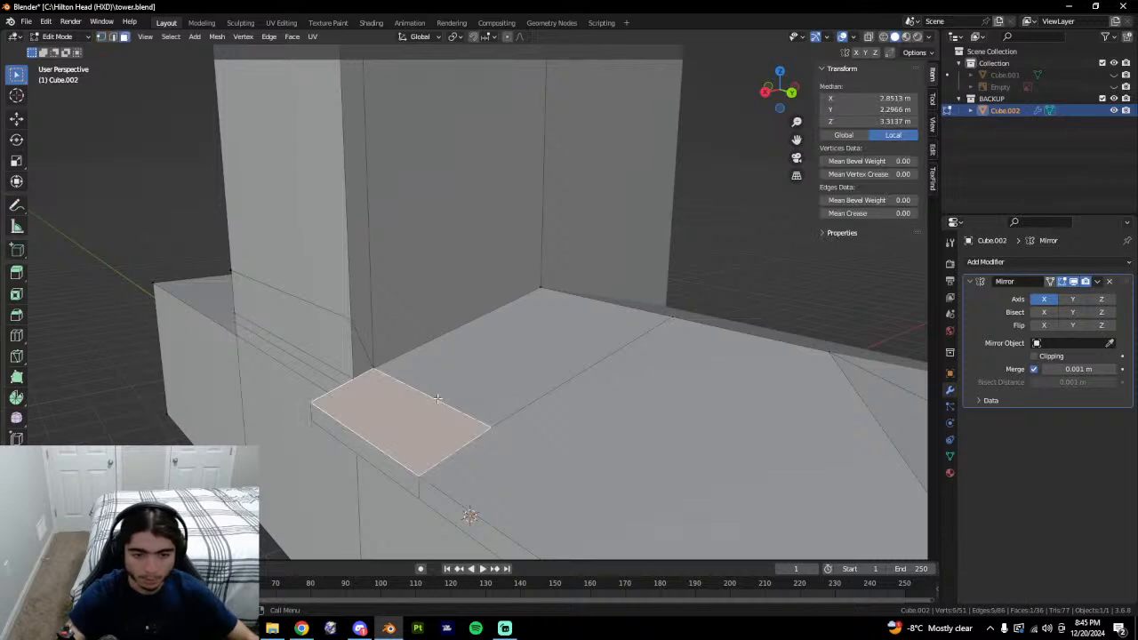
pyautogui.press('3')
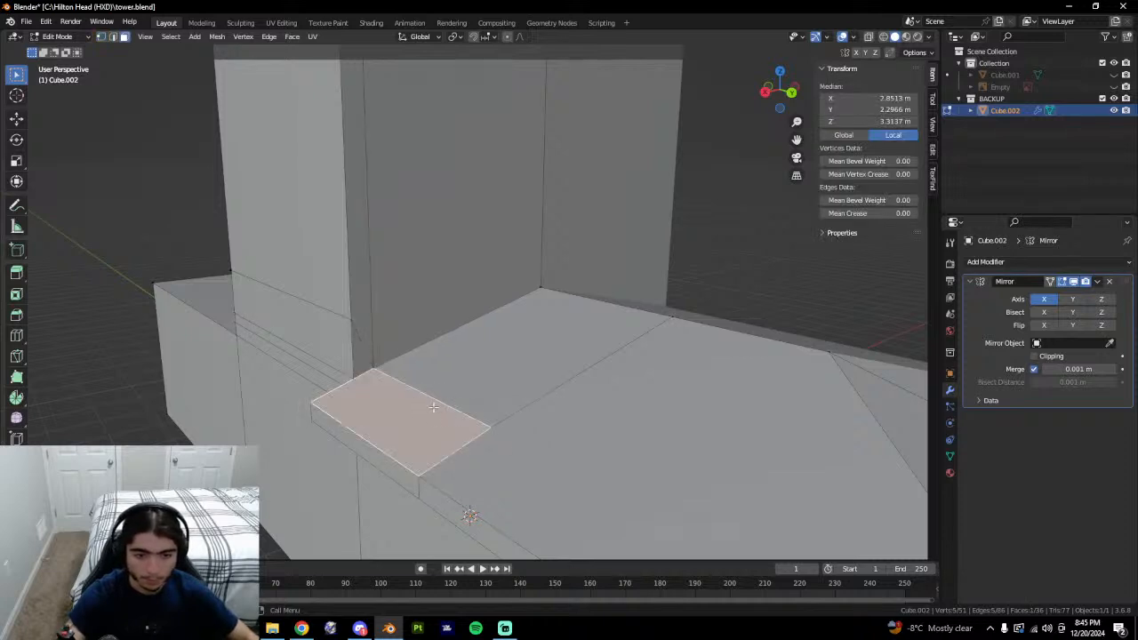
pyautogui.keyDown('shift'); pyautogui.moveTo(434, 407); pyautogui.dragTo(543, 361, button='middle'); pyautogui.keyUp('shift')
pyautogui.scroll(4, 573, 362)
pyautogui.rightClick(544, 361)
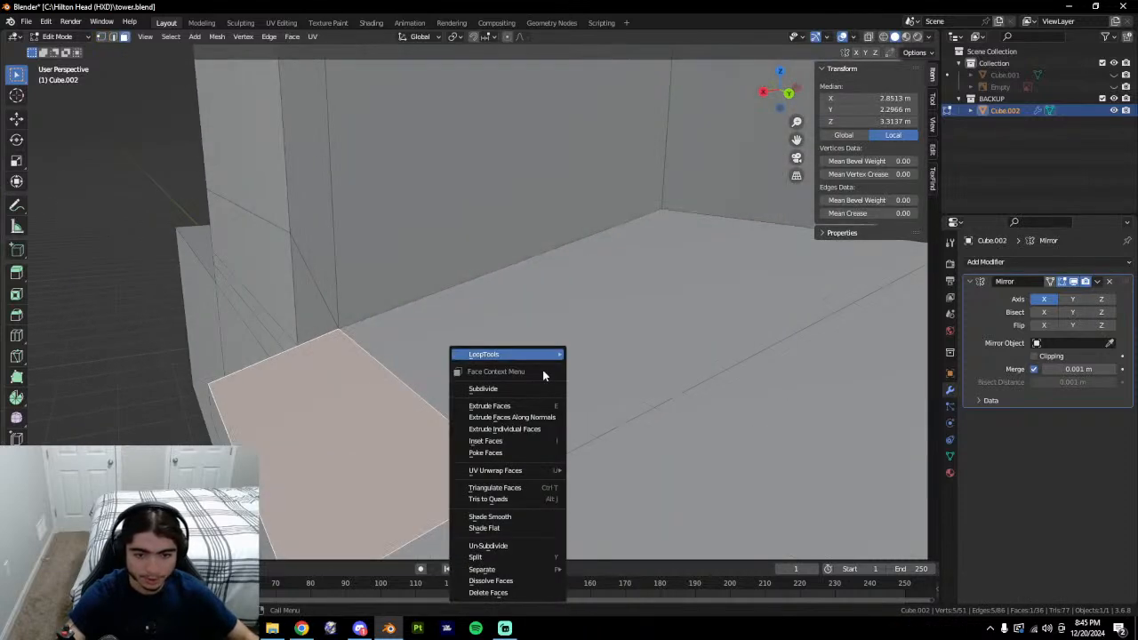
pyautogui.click(489, 597)
# Inspect the new opening at the wall corner, then undo back to the selected face.
pyautogui.press('1')
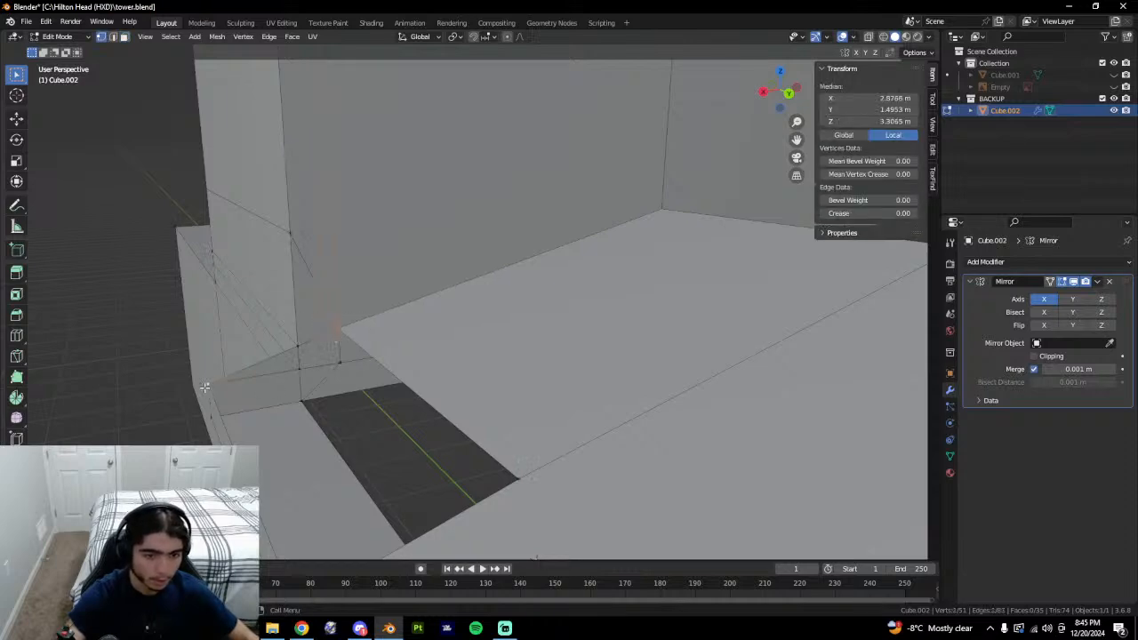
pyautogui.scroll(2, 315, 351)
pyautogui.moveTo(315, 350); pyautogui.dragTo(460, 353, button='middle')
pyautogui.scroll(5, 339, 248)
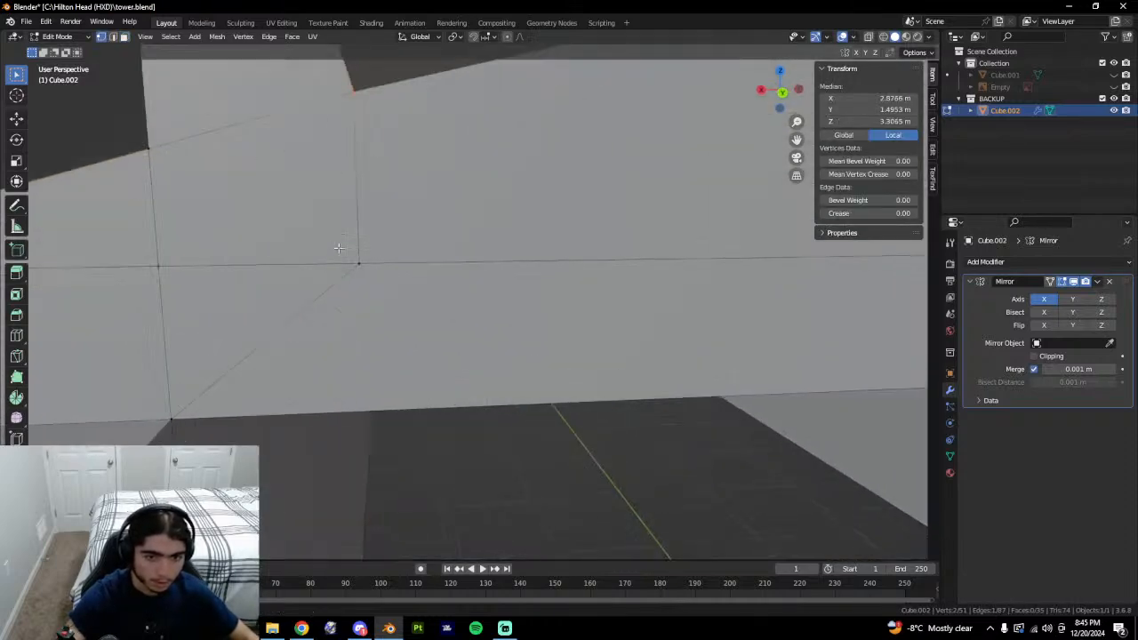
pyautogui.moveTo(339, 248); pyautogui.dragTo(353, 267, button='middle')
pyautogui.click(328, 266)
pyautogui.scroll(-6, 373, 272)
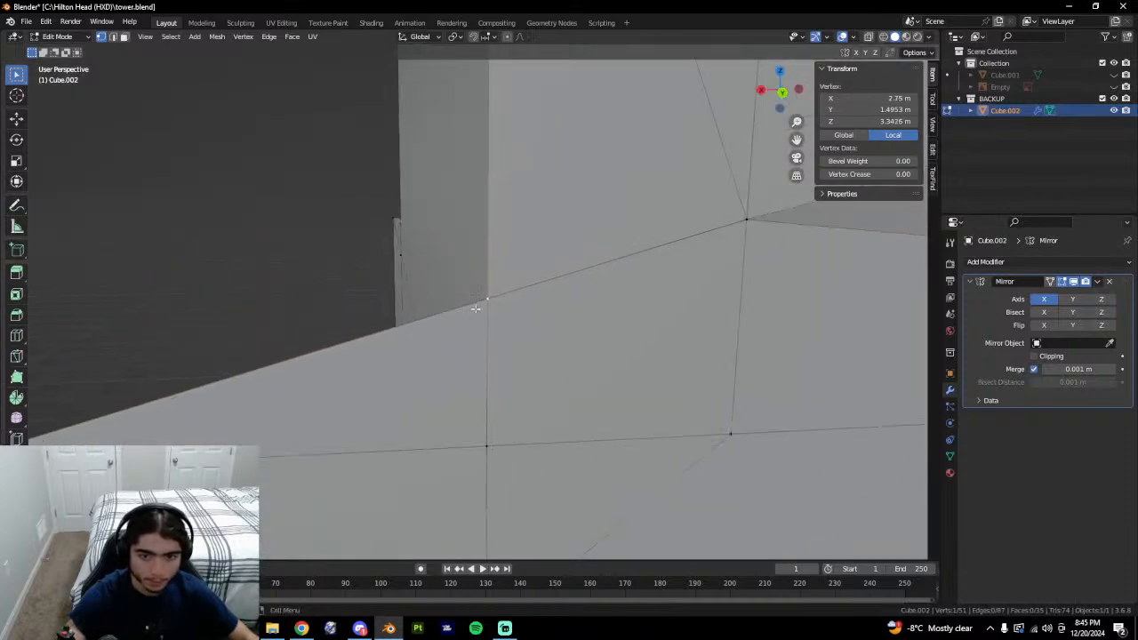
pyautogui.hotkey('ctrl', 'z')
pyautogui.hotkey('ctrl', 'z')
pyautogui.moveTo(538, 318); pyautogui.dragTo(682, 320, button='middle')
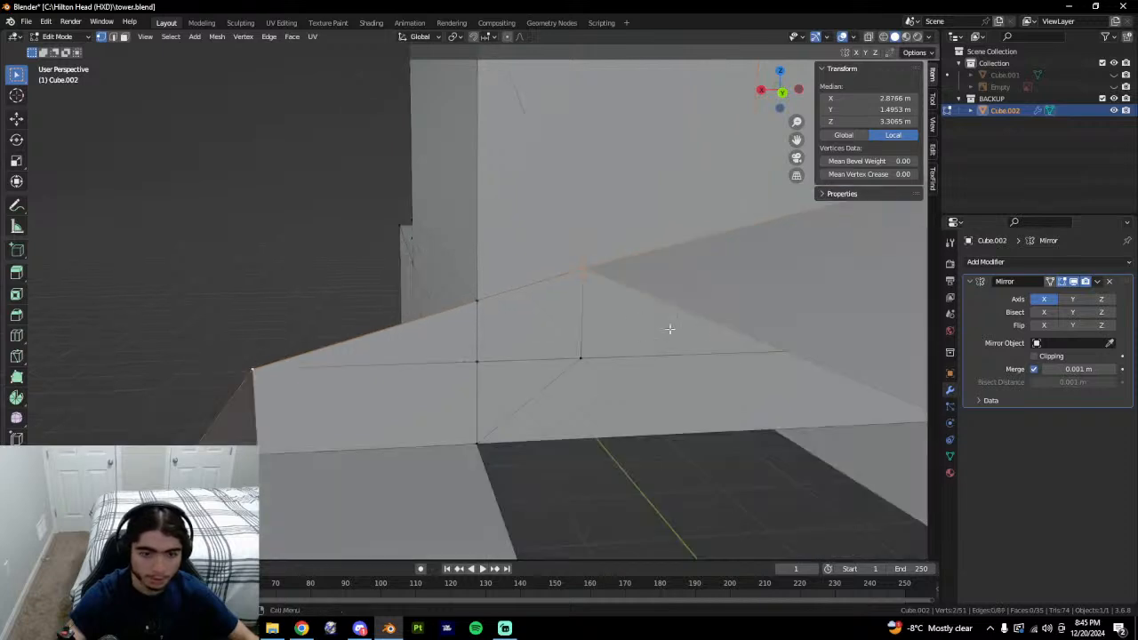
pyautogui.hotkey('ctrl', 'z')
pyautogui.hotkey('ctrl', 'z')
pyautogui.hotkey('ctrl', 'z')
pyautogui.hotkey('ctrl', 'z')
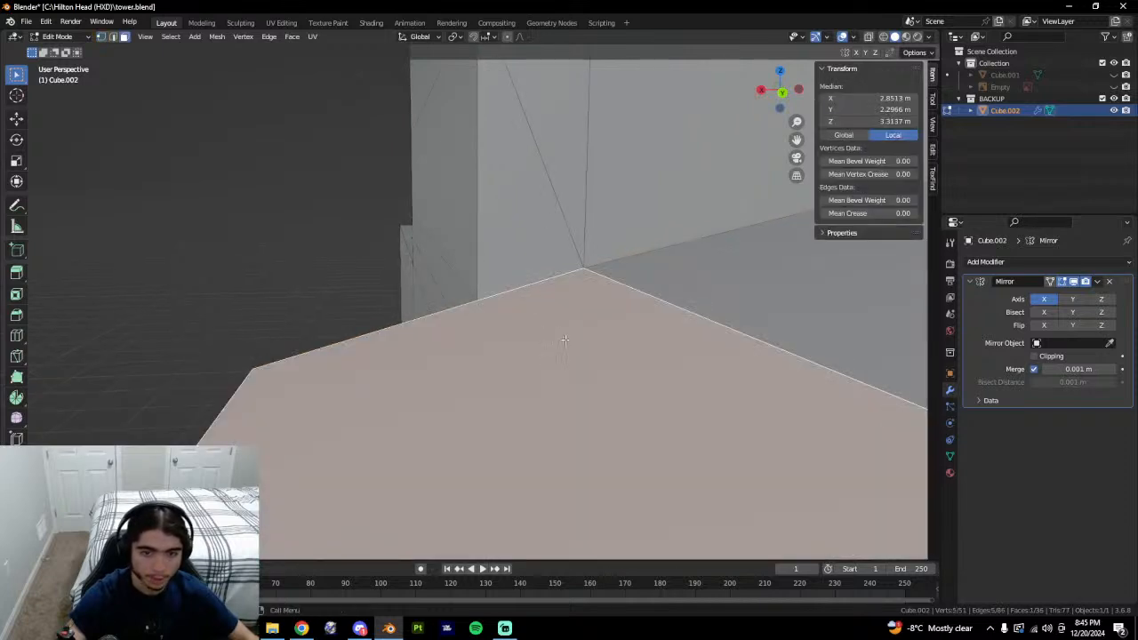
pyautogui.scroll(-5, 566, 340)
pyautogui.press('Tab')
pyautogui.press('Tab')
pyautogui.moveTo(569, 341); pyautogui.dragTo(517, 334, button='middle')
pyautogui.hotkey('ctrl', 'z')
pyautogui.hotkey('ctrl', 'z')
# Slide a roof vertex along the roof edge and connect it to a second vertex with J.
pyautogui.click(418, 310)
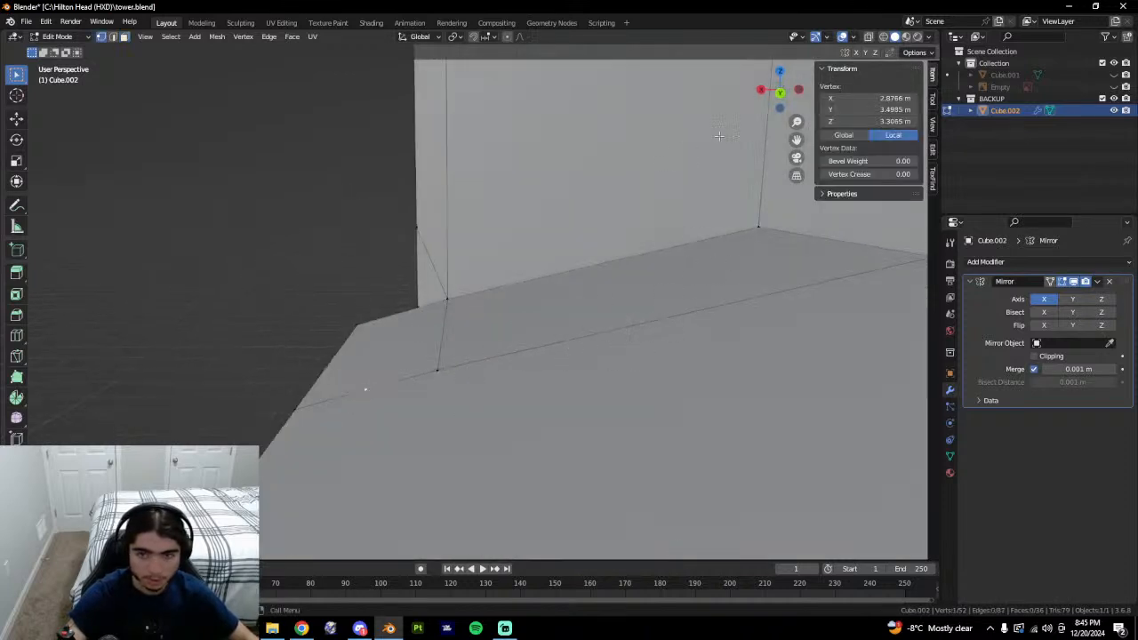
pyautogui.click(781, 93)
pyautogui.scroll(5, 511, 257)
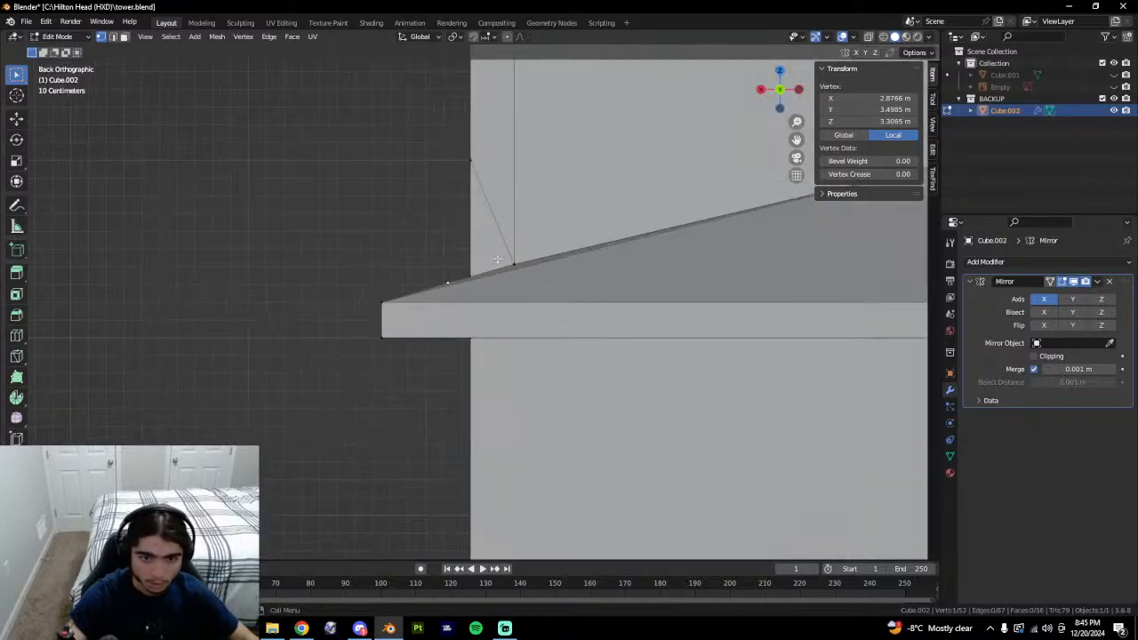
pyautogui.hotkey('shift', 'v')
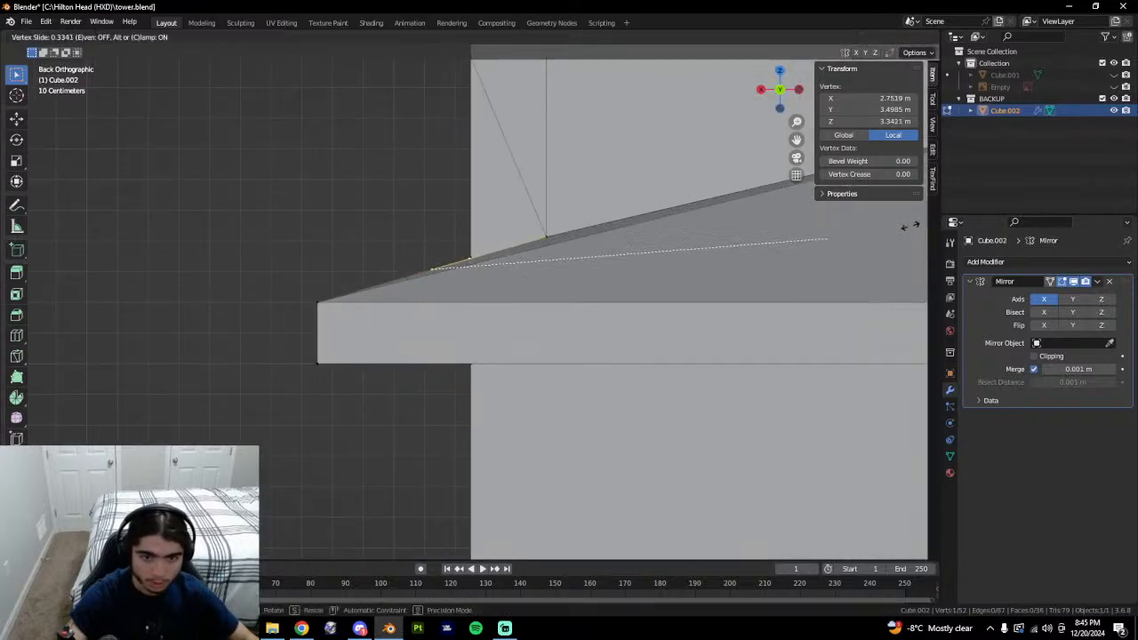
pyautogui.click(911, 226)
pyautogui.moveTo(916, 226); pyautogui.dragTo(603, 387, button='middle')
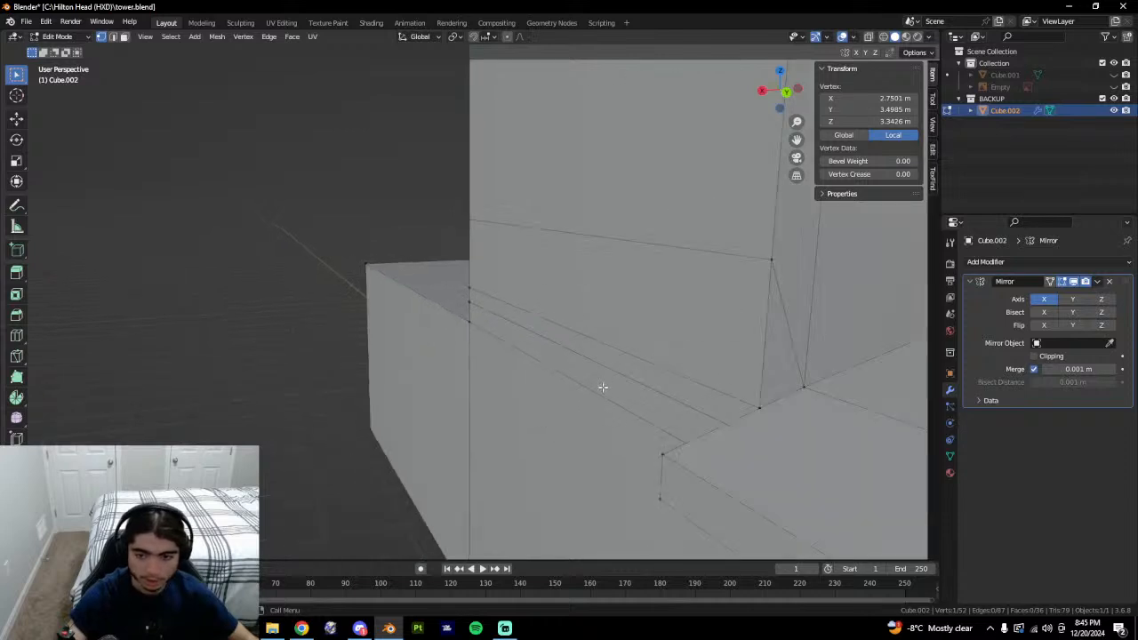
pyautogui.scroll(-2, 604, 387)
pyautogui.keyDown('shift'); pyautogui.click(682, 379); pyautogui.keyUp('shift')
pyautogui.moveTo(742, 385); pyautogui.dragTo(418, 383, button='middle')
pyautogui.press('j')
# Check the corner floor face from a top-down perspective view and inspect the building.
pyautogui.press('Tab')
pyautogui.press('Tab')
pyautogui.press('3')
pyautogui.click(524, 454)
pyautogui.keyDown('shift'); pyautogui.moveTo(535, 456); pyautogui.dragTo(495, 406, button='middle'); pyautogui.keyUp('shift')
pyautogui.press('KP_7')
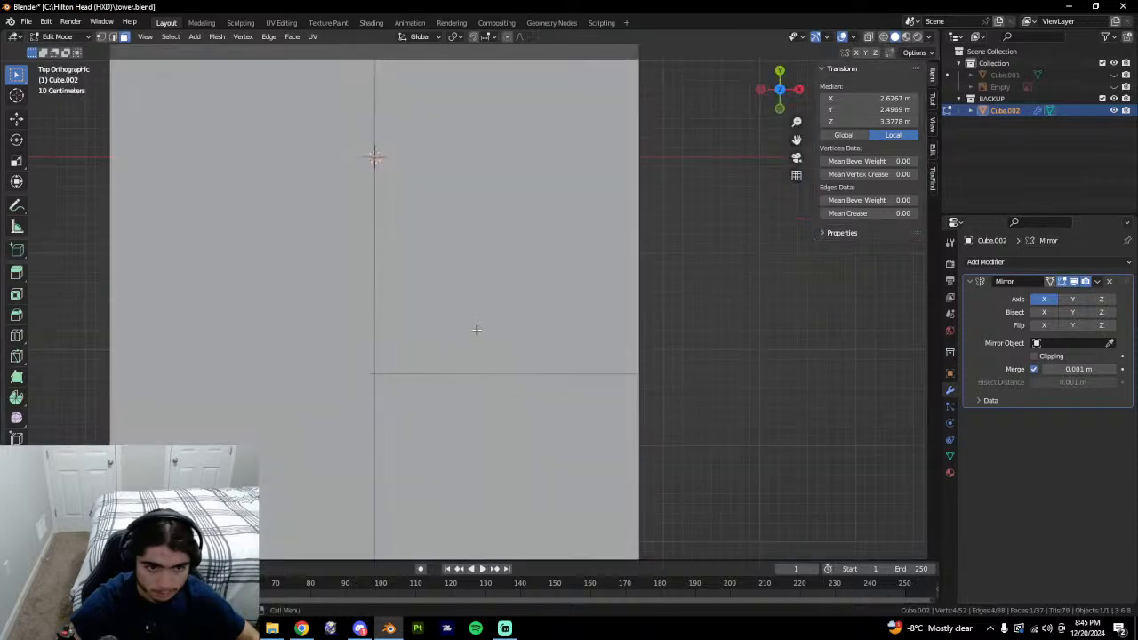
pyautogui.press('KP_5')
pyautogui.moveTo(588, 493); pyautogui.dragTo(516, 198, button='middle')
pyautogui.press('Tab')
pyautogui.scroll(-7, 486, 295)
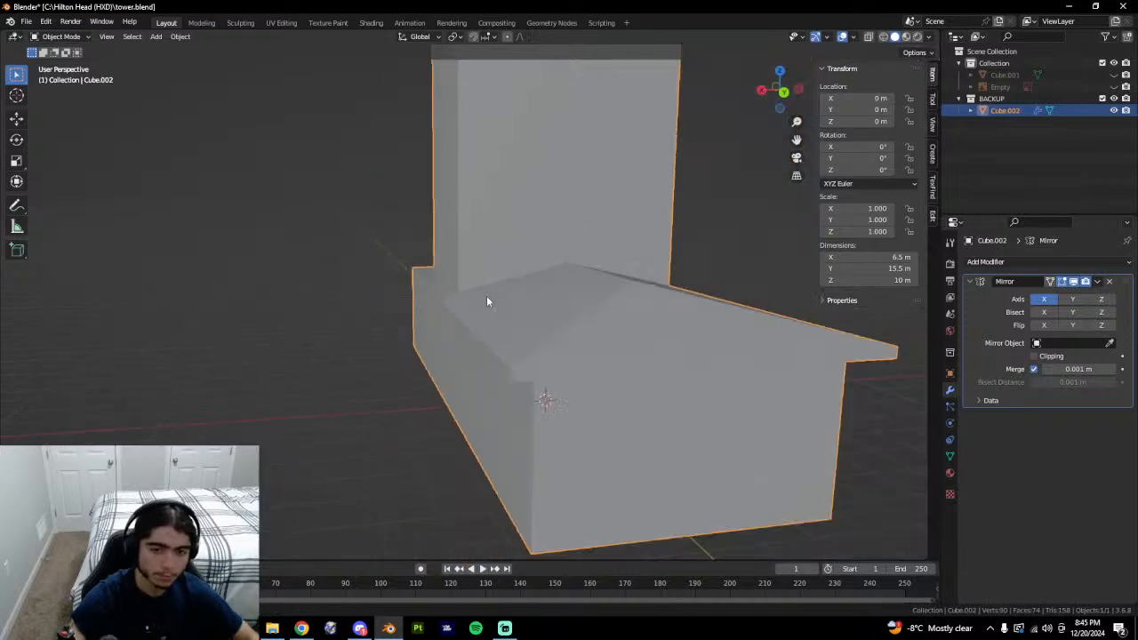
pyautogui.moveTo(507, 280); pyautogui.dragTo(534, 355, button='middle')
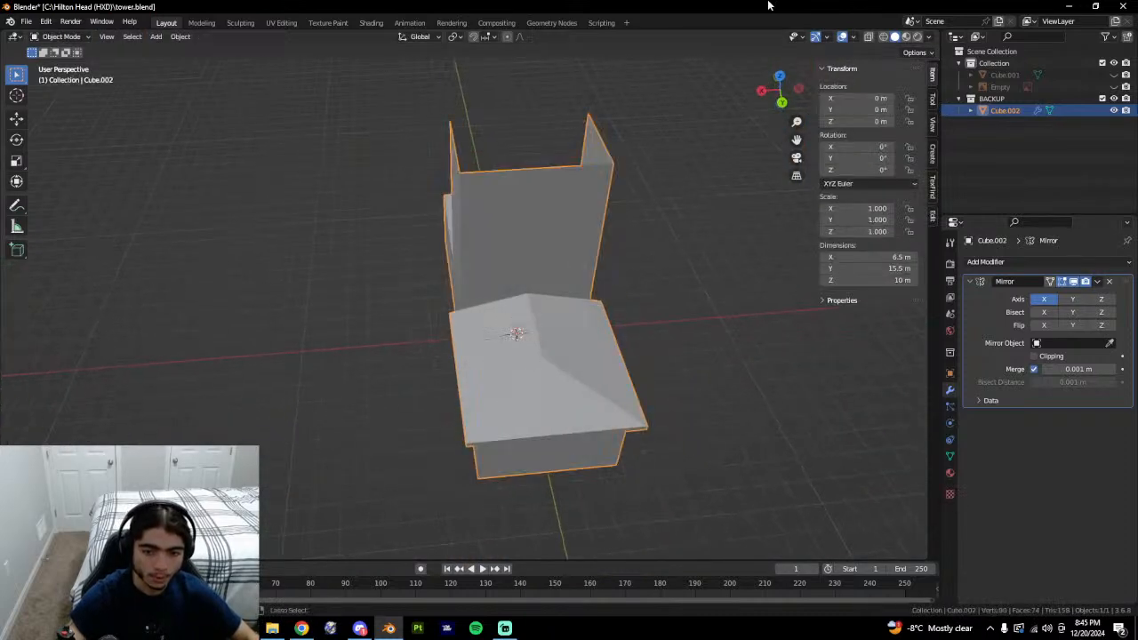
# Undo with Ctrl+Z back to the unmirrored Cube.001 and orbit to check it.
pyautogui.press('Tab')
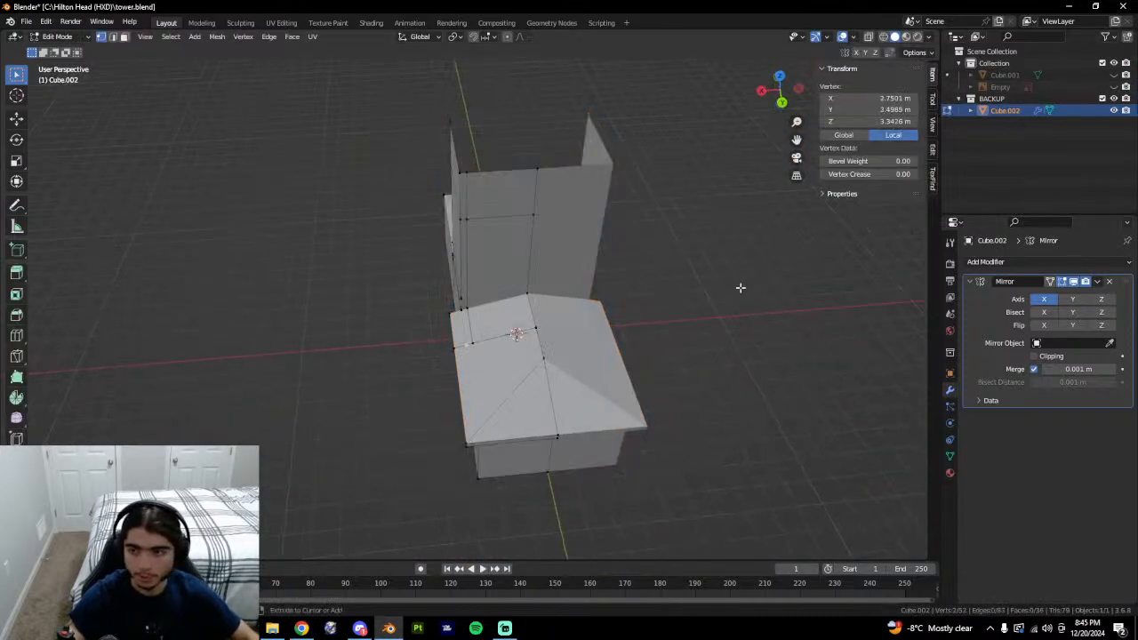
pyautogui.press('a')
pyautogui.hotkey('alt', 'a')
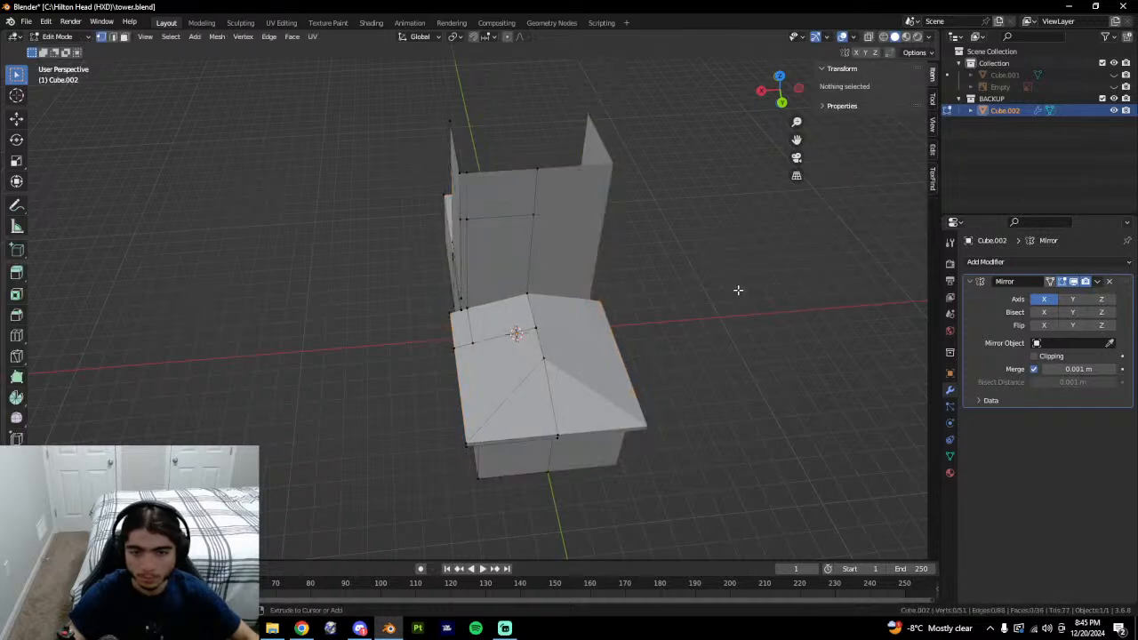
pyautogui.hotkey('ctrl', 'z')
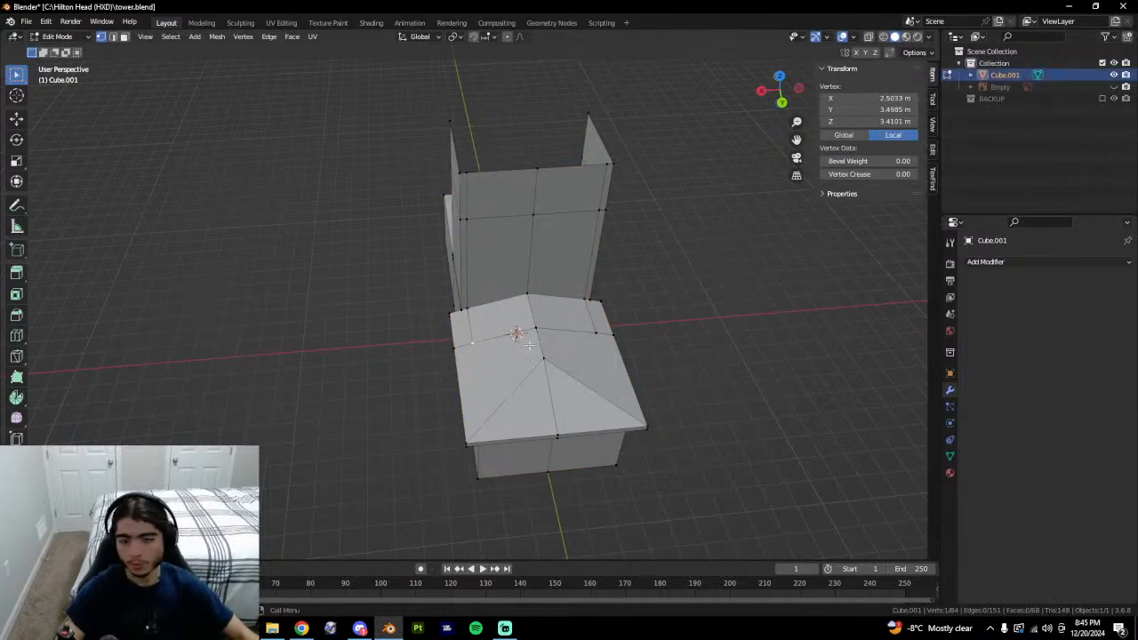
pyautogui.press('Tab')
pyautogui.moveTo(555, 358); pyautogui.dragTo(536, 231, button='middle')
pyautogui.scroll(4, 508, 398)
pyautogui.scroll(-3, 581, 483)
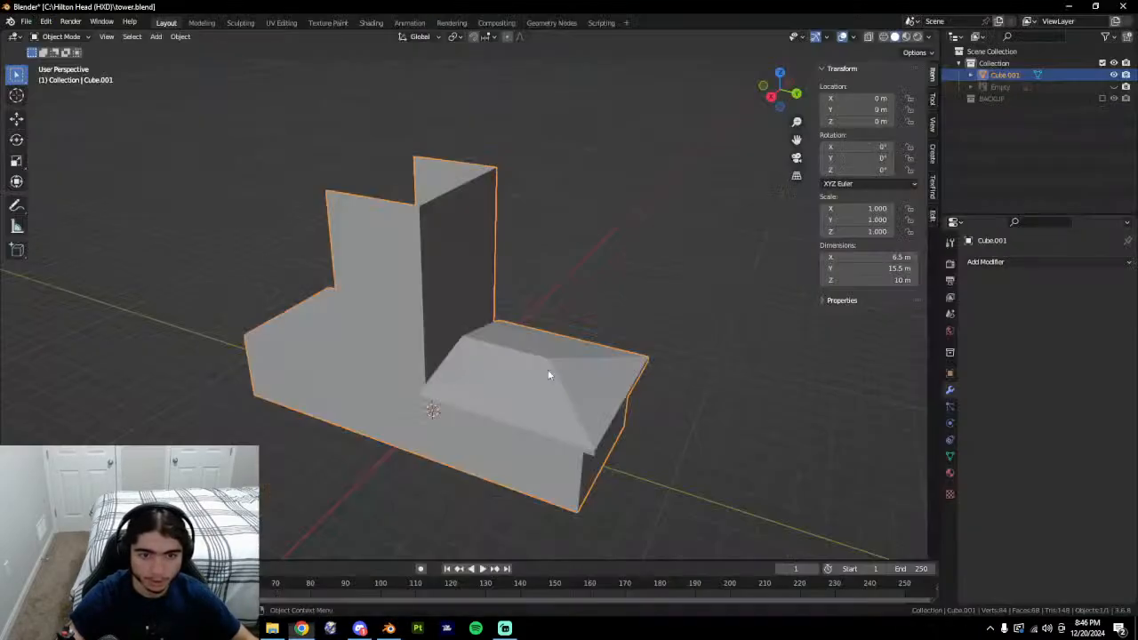
pyautogui.moveTo(549, 374); pyautogui.dragTo(401, 415, button='middle')
# In Cube.001's mesh, select roof vertices at the wall junction while viewing the tower from several sides.
pyautogui.press('Tab')
pyautogui.scroll(5, 405, 426)
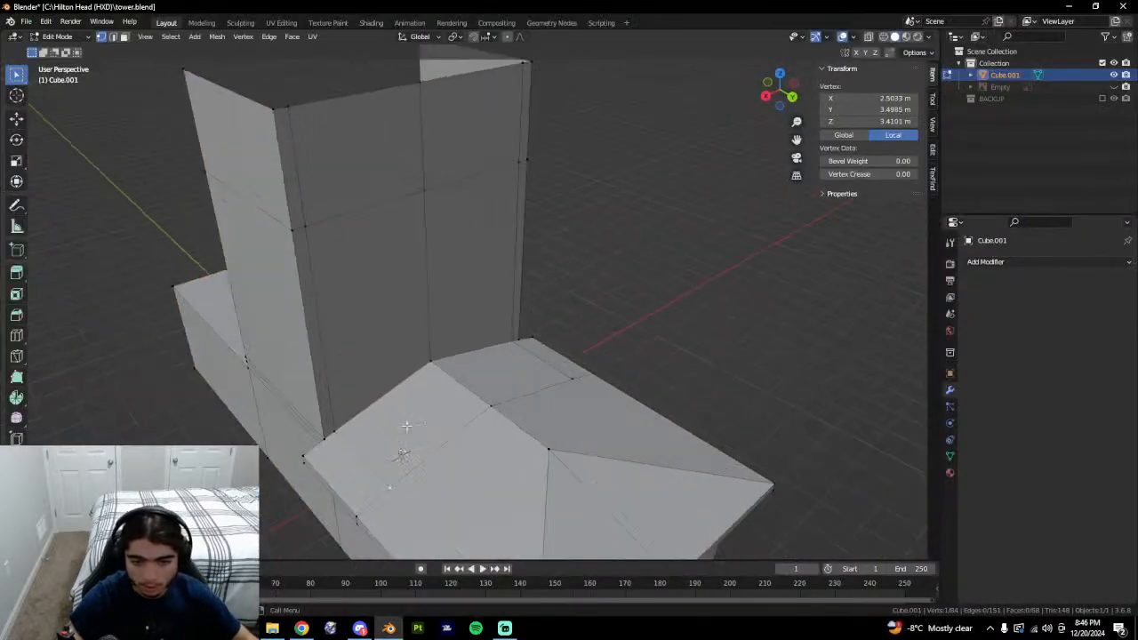
pyautogui.doubleClick(363, 465)
pyautogui.click(326, 445)
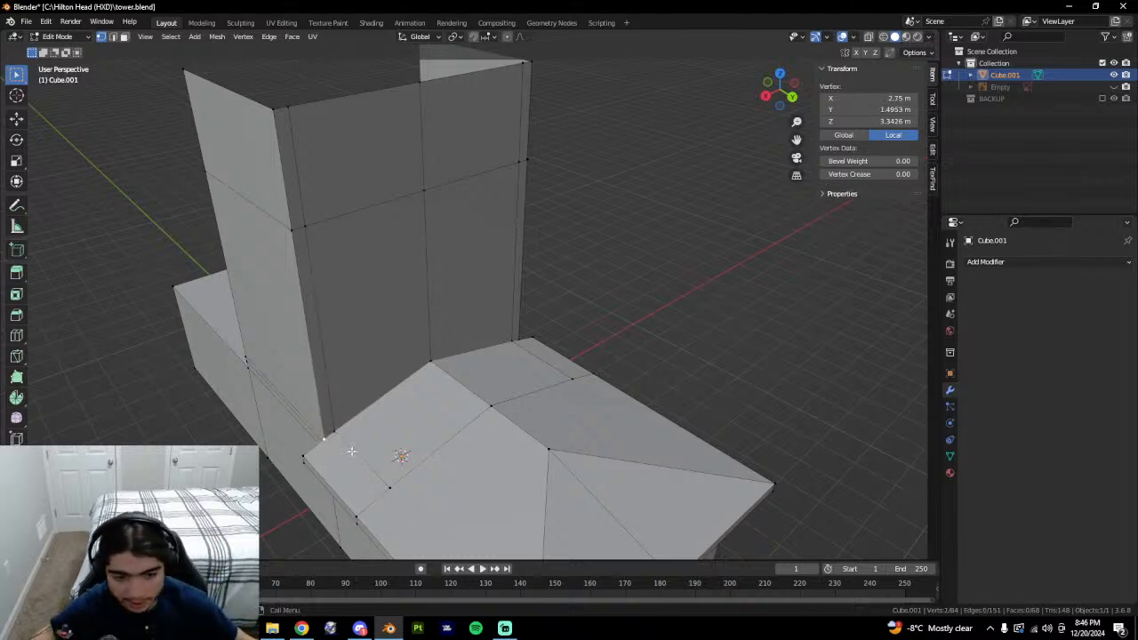
pyautogui.moveTo(348, 439); pyautogui.dragTo(441, 412, button='middle')
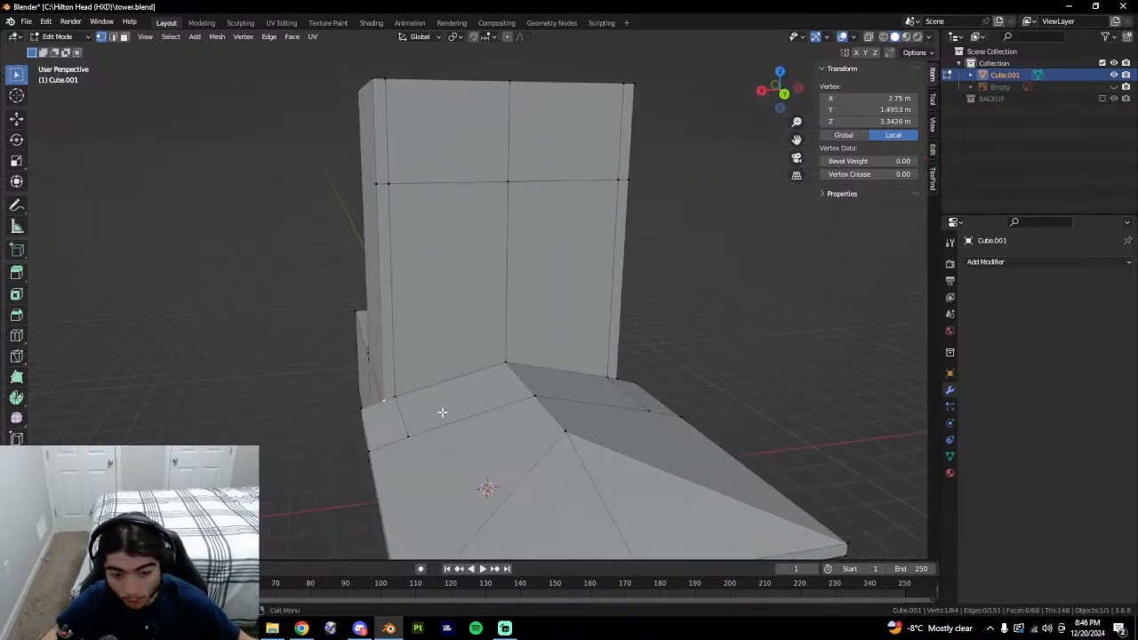
pyautogui.keyDown('shift'); pyautogui.click(398, 389); pyautogui.keyUp('shift')
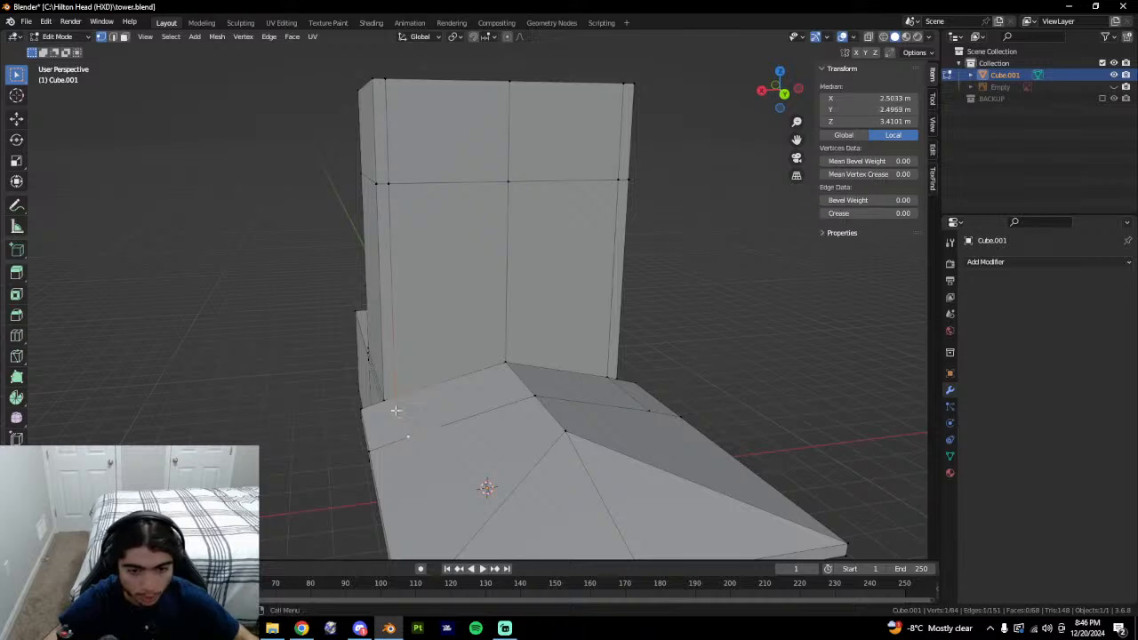
pyautogui.moveTo(396, 410); pyautogui.dragTo(461, 385, button='middle')
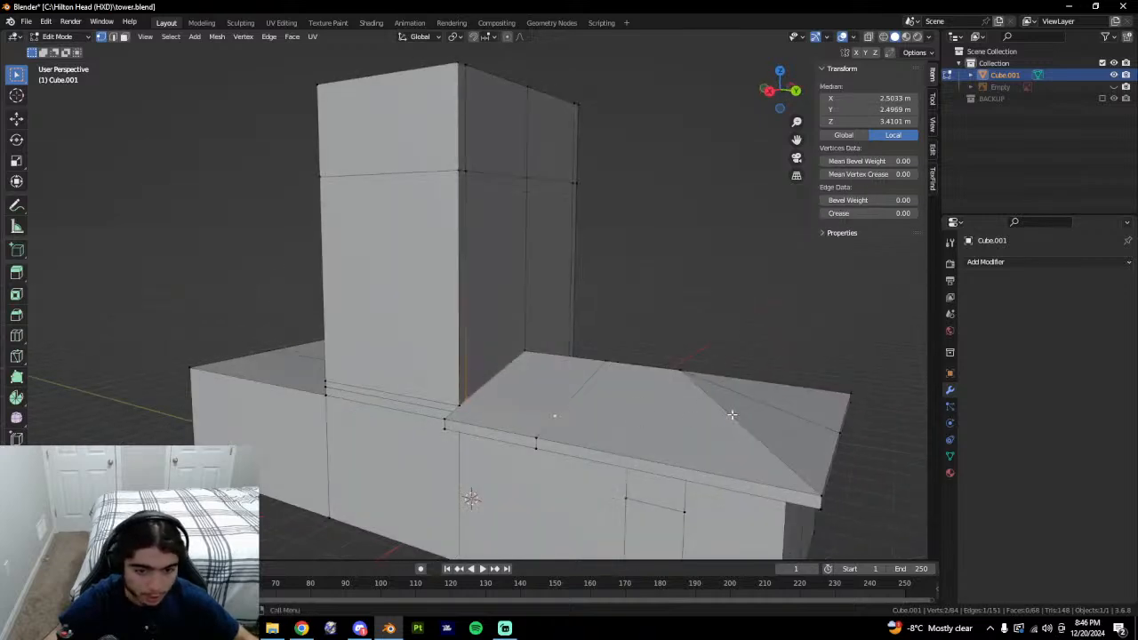
pyautogui.scroll(5, 607, 459)
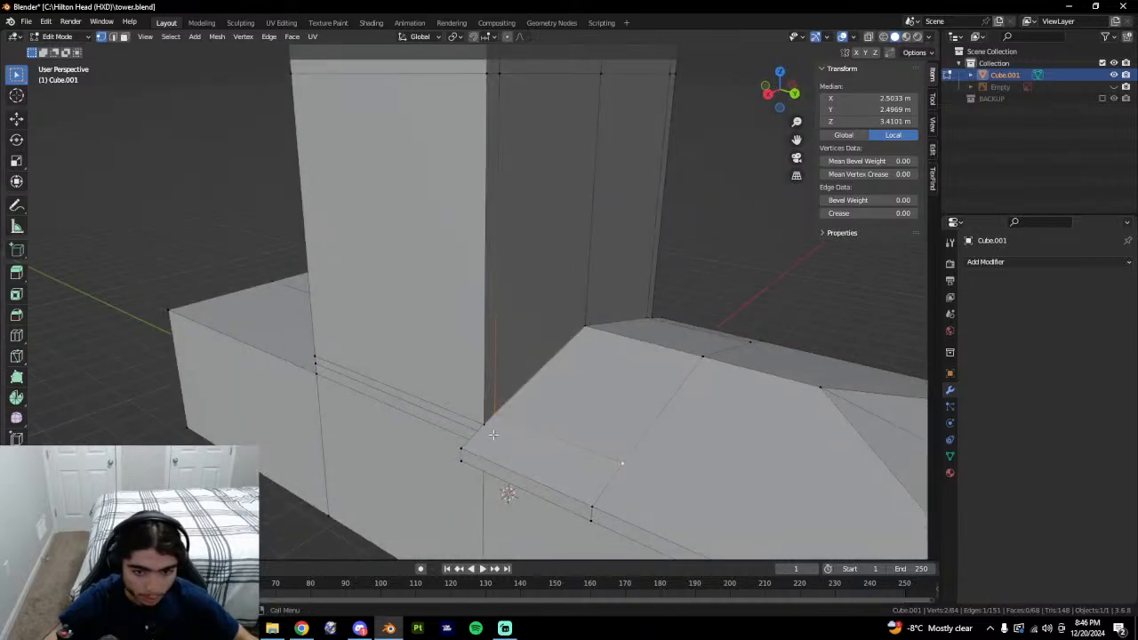
pyautogui.click(487, 435)
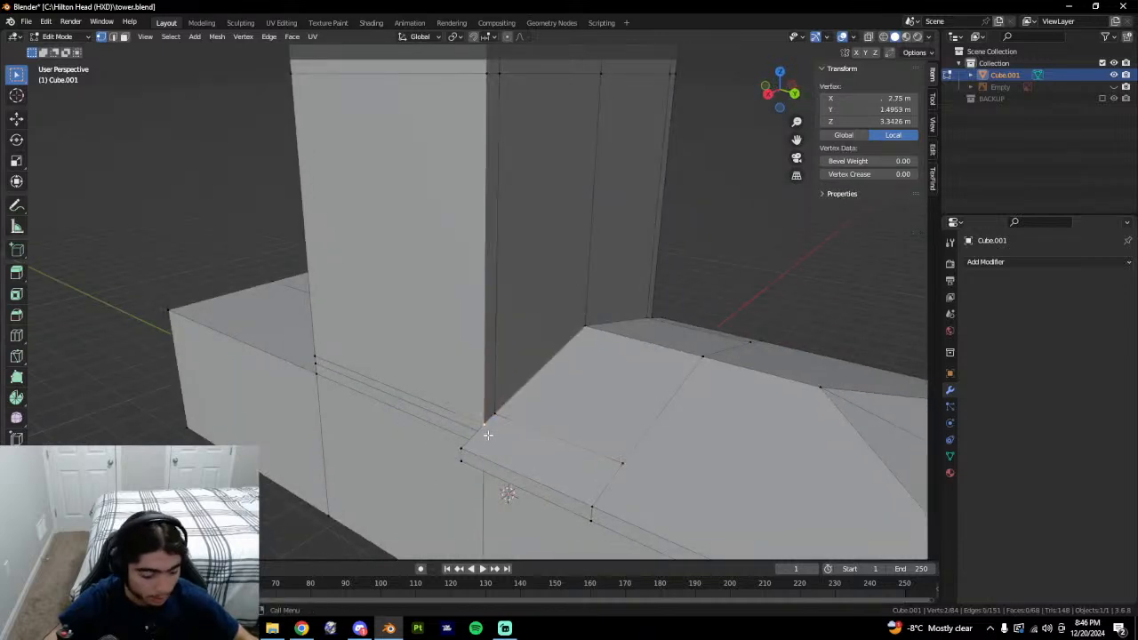
pyautogui.scroll(-8, 479, 437)
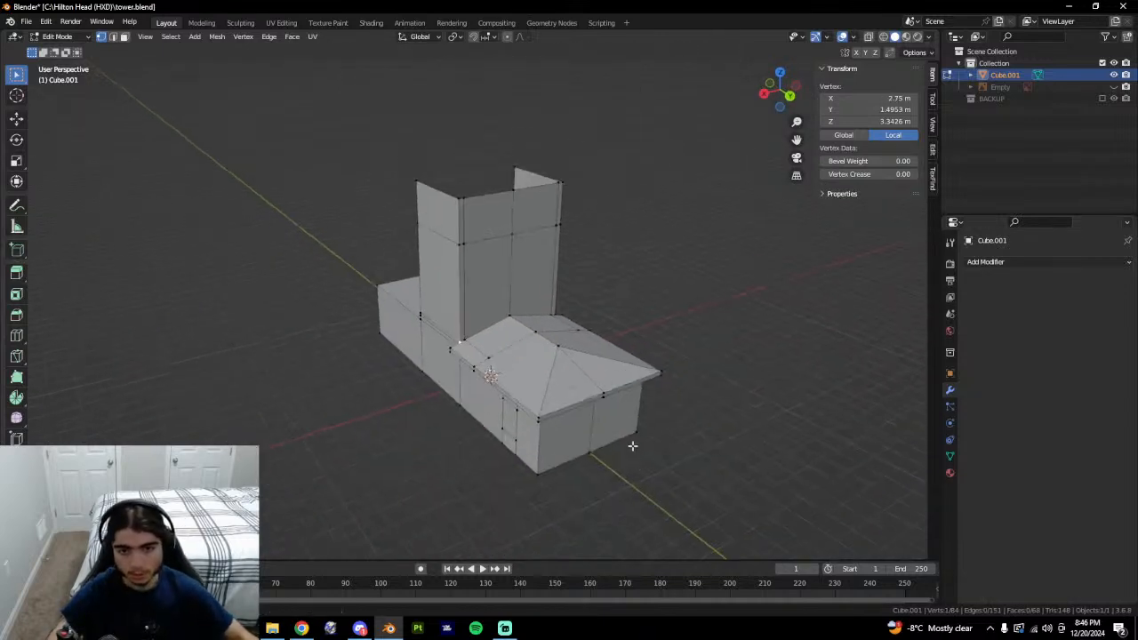
pyautogui.moveTo(630, 447); pyautogui.dragTo(680, 413, button='middle')
pyautogui.press('Tab')
pyautogui.press('Tab')
# Dissolve the edge at the roof junction beside the tall wall.
pyautogui.moveTo(518, 382); pyautogui.dragTo(560, 373, button='middle')
pyautogui.press('3')
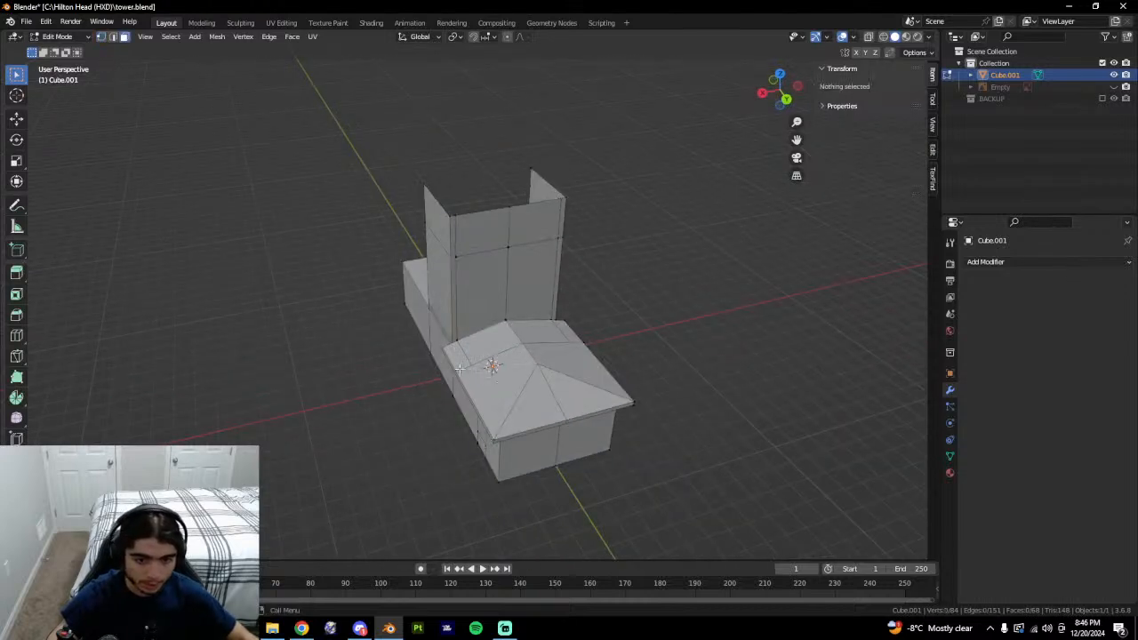
pyautogui.click(458, 363)
pyautogui.press('1')
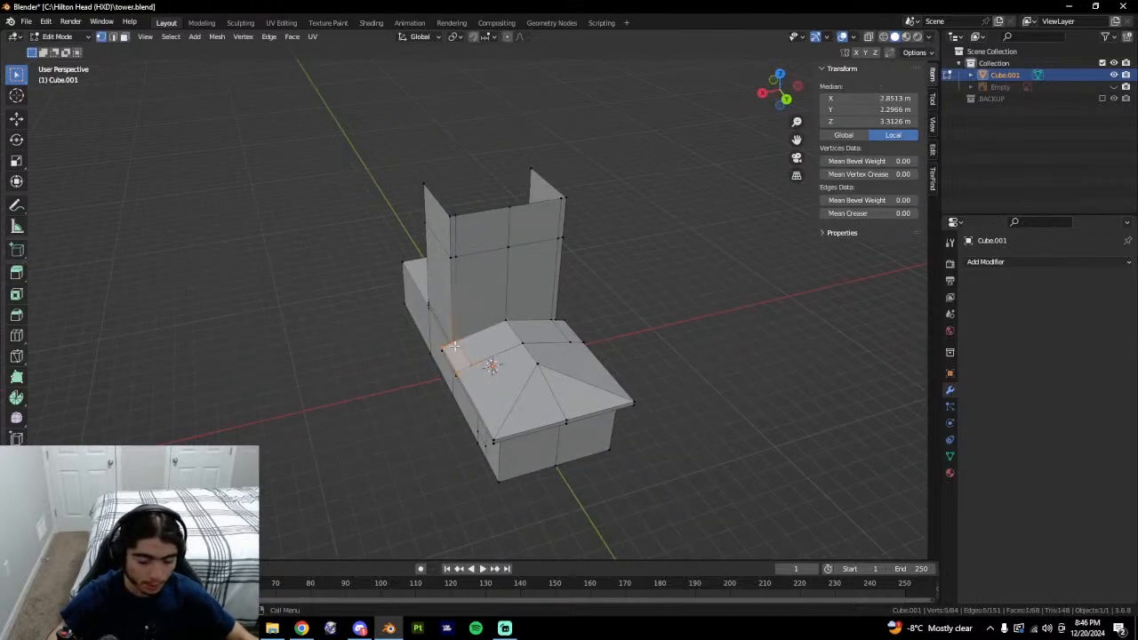
pyautogui.moveTo(454, 346); pyautogui.dragTo(557, 336, button='middle')
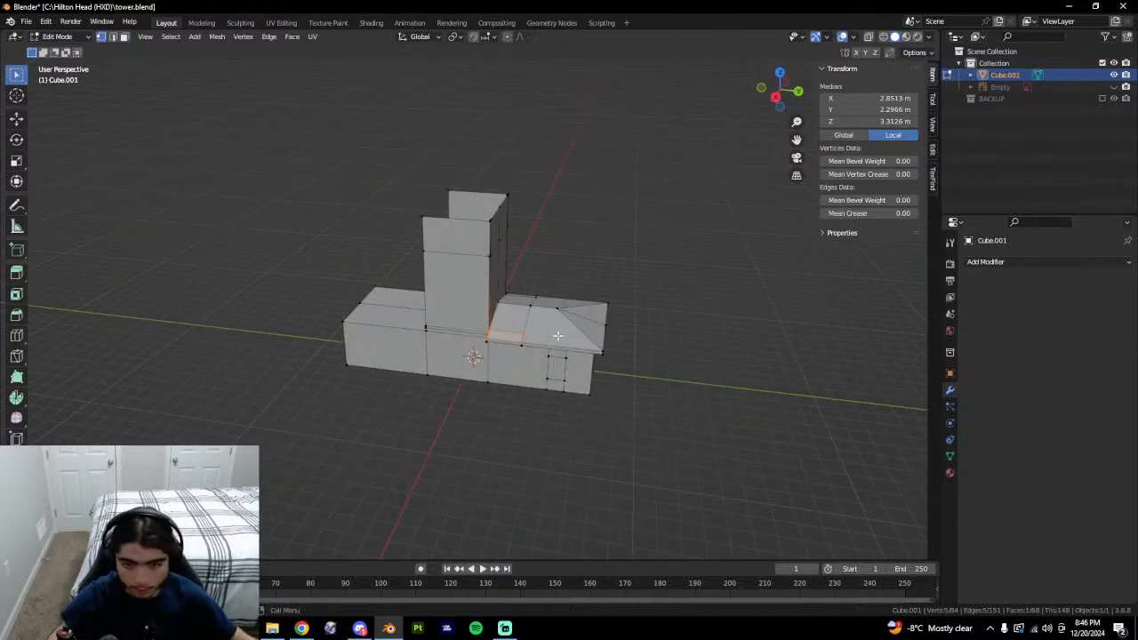
pyautogui.scroll(5, 558, 335)
pyautogui.press('2')
pyautogui.click(495, 400)
pyautogui.rightClick(495, 409)
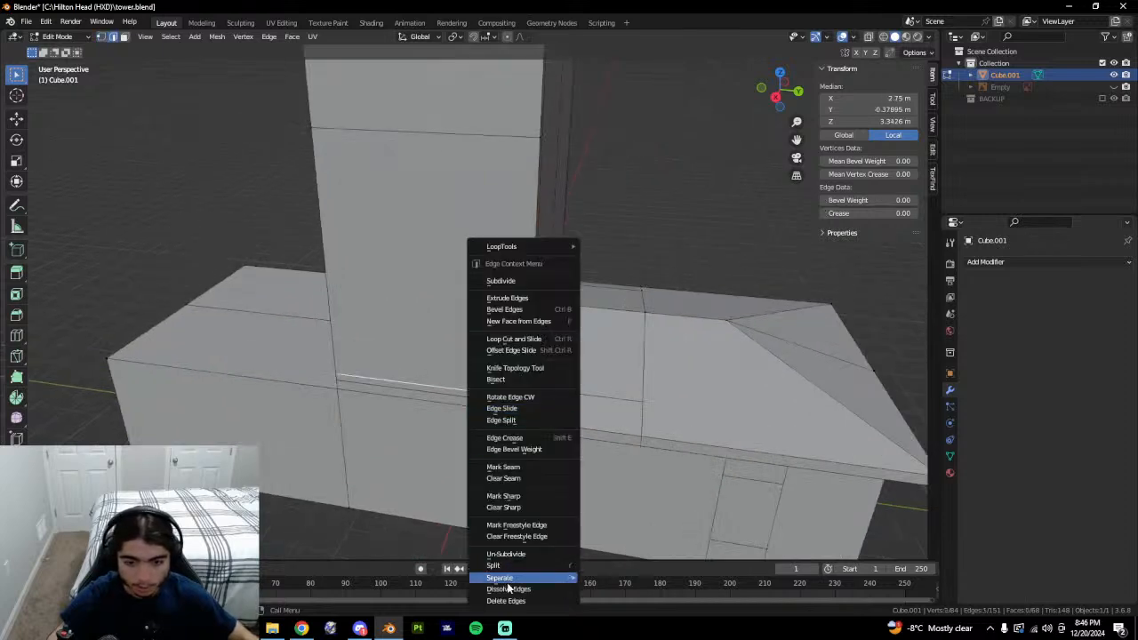
pyautogui.click(509, 589)
pyautogui.press('1')
# Try dissolving a roof vertex, then undo the removal.
pyautogui.moveTo(534, 533); pyautogui.dragTo(588, 356, button='middle')
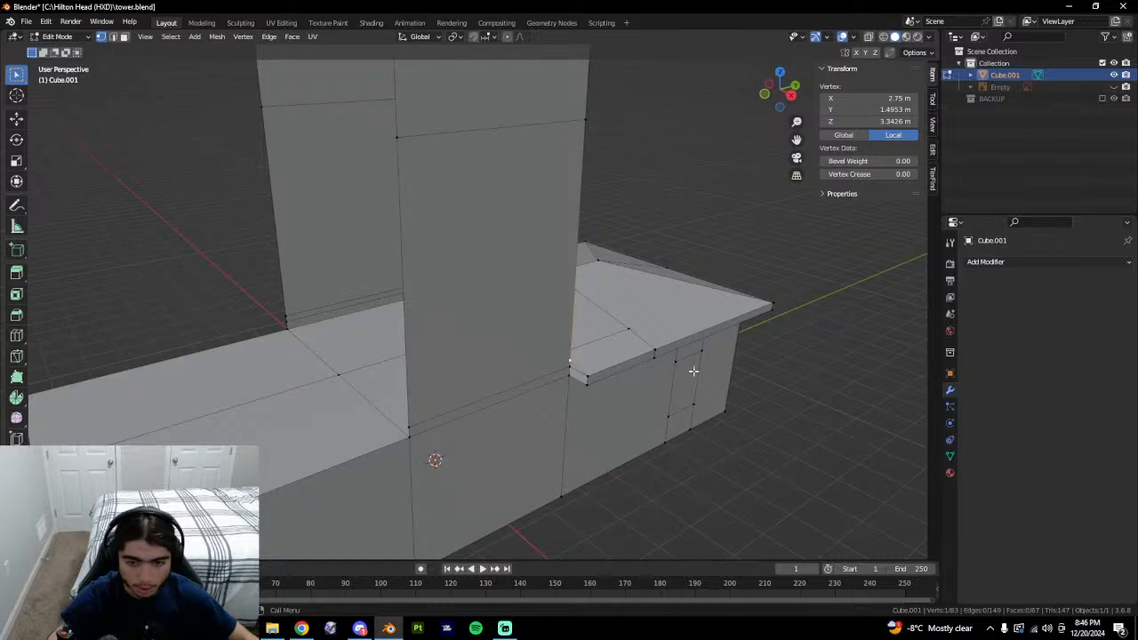
pyautogui.moveTo(811, 383); pyautogui.dragTo(702, 376, button='middle')
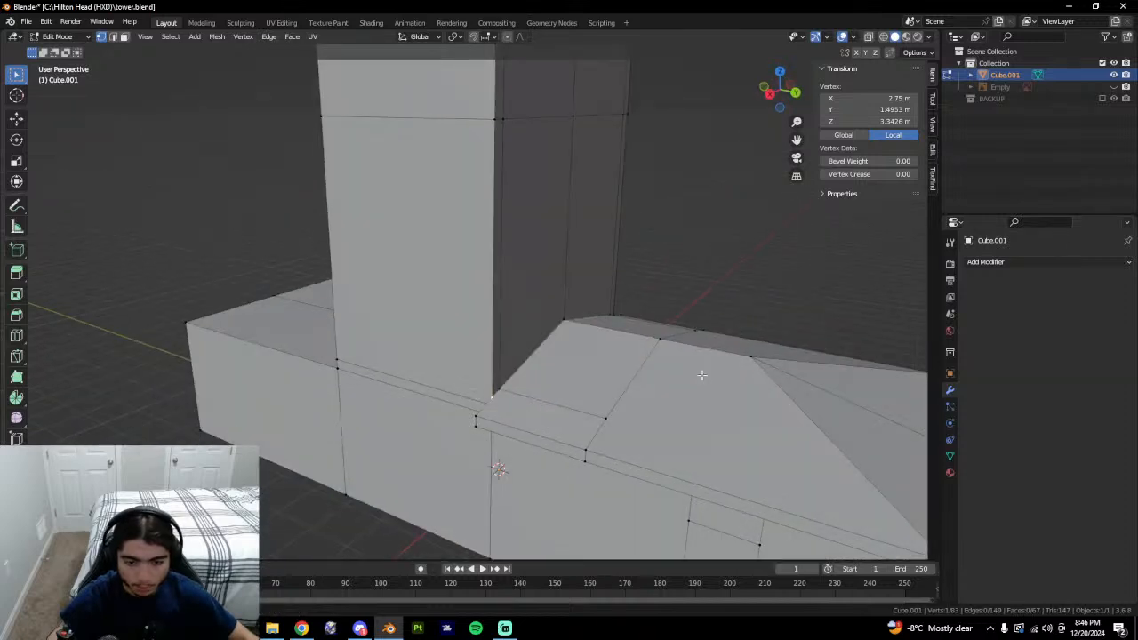
pyautogui.rightClick(702, 376)
pyautogui.click(636, 589)
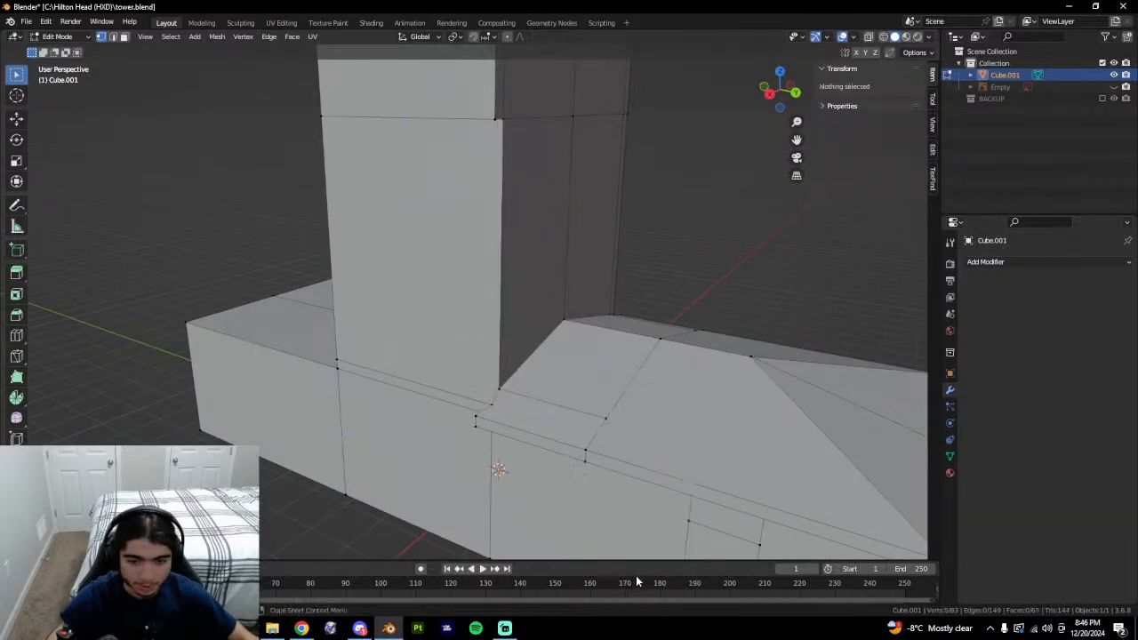
pyautogui.moveTo(635, 575); pyautogui.dragTo(666, 487, button='middle')
pyautogui.moveTo(603, 364); pyautogui.dragTo(632, 373, button='middle')
pyautogui.click(558, 347)
pyautogui.hotkey('ctrl', 'z')
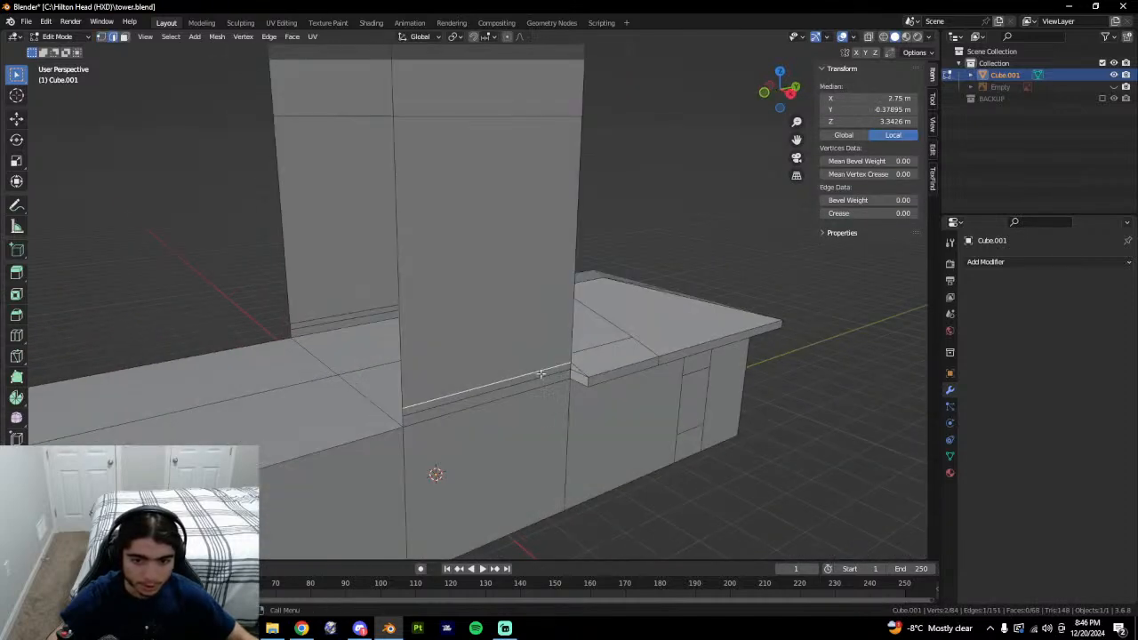
# Inspect the tower and select the single roof vertex beside the wall.
pyautogui.moveTo(761, 389); pyautogui.dragTo(669, 361, button='middle')
pyautogui.keyDown('ctrl'); pyautogui.moveTo(645, 307); pyautogui.dragTo(642, 356, button='middle'); pyautogui.keyUp('ctrl')
pyautogui.keyDown('ctrl'); pyautogui.moveTo(717, 422); pyautogui.dragTo(613, 398, button='middle'); pyautogui.keyUp('ctrl')
pyautogui.press('Tab')
pyautogui.press('Tab')
pyautogui.click(699, 414)
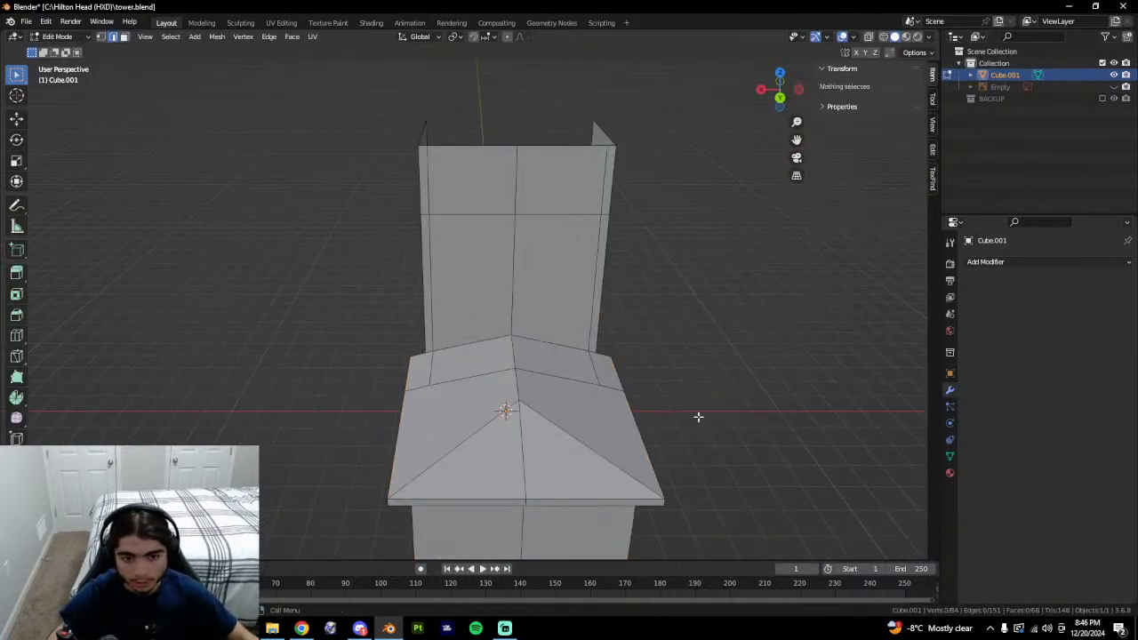
pyautogui.press('Tab')
pyautogui.moveTo(699, 414); pyautogui.dragTo(562, 400, button='middle')
pyautogui.press('Tab')
pyautogui.click(465, 358)
pyautogui.press('3')
pyautogui.click(444, 374)
pyautogui.press('1')
pyautogui.click(453, 374)
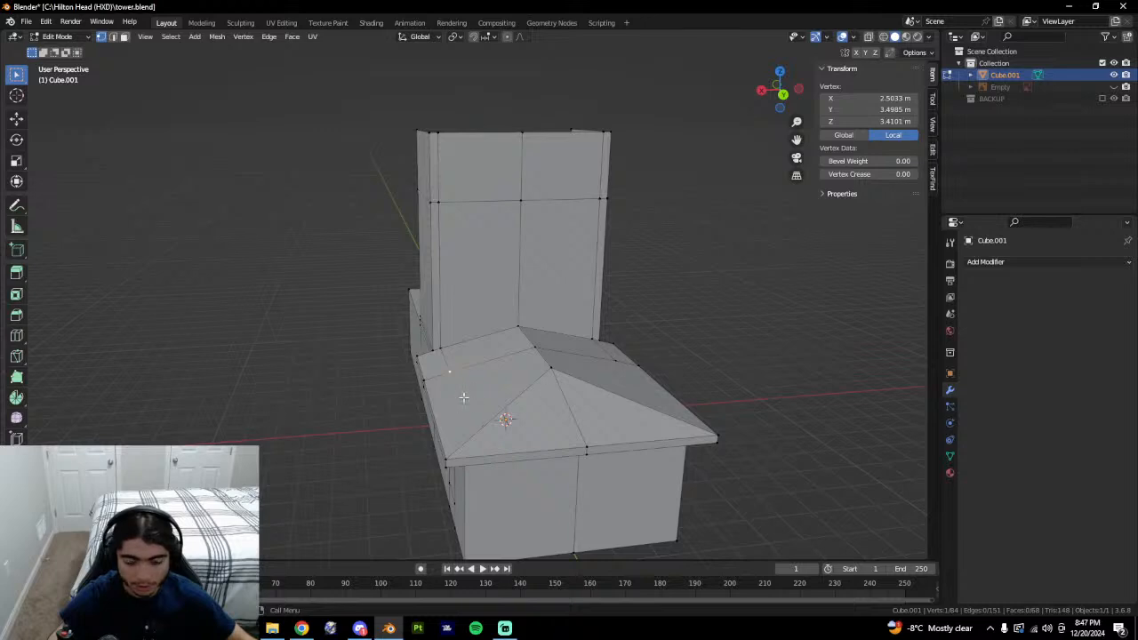
# Vertex-slide the roof vertex to the ridge and merge the duplicate vertices by distance.
pyautogui.press('g')
pyautogui.press('g')
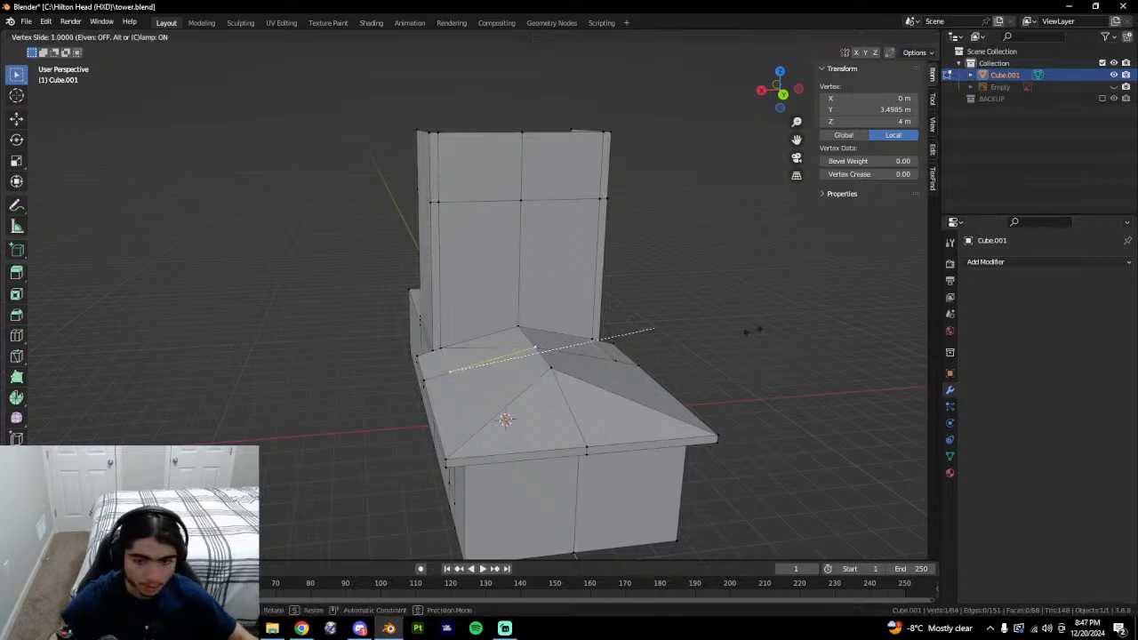
pyautogui.click(752, 330)
pyautogui.press('Tab')
pyautogui.moveTo(612, 405); pyautogui.dragTo(635, 449, button='middle')
pyautogui.press('Tab')
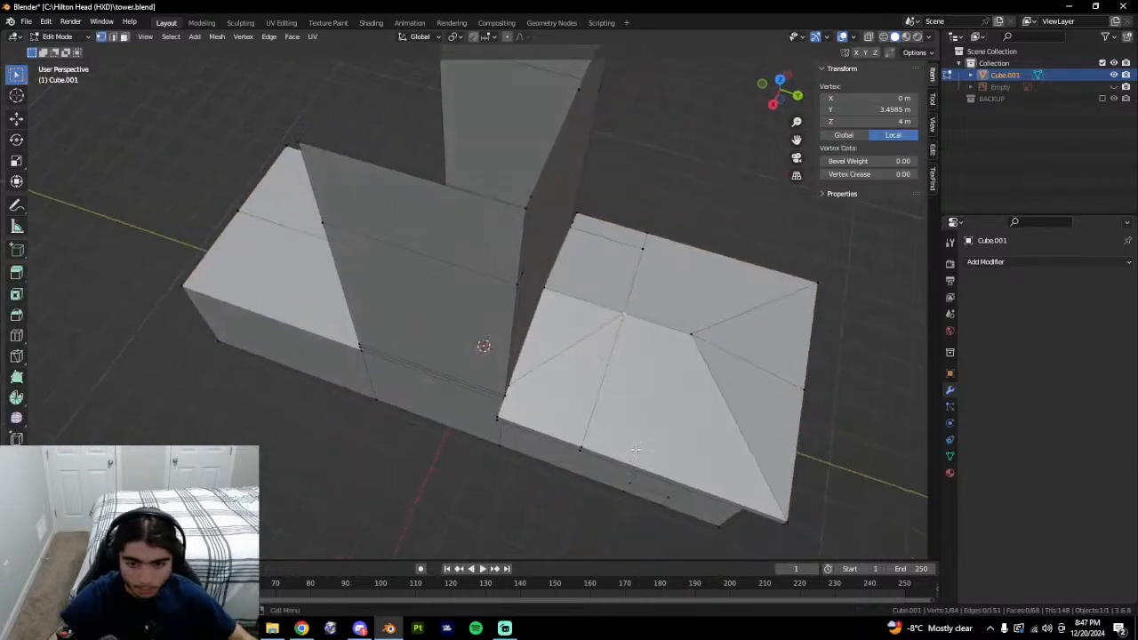
pyautogui.keyDown('shift'); pyautogui.moveTo(717, 449); pyautogui.dragTo(549, 431, button='middle'); pyautogui.keyUp('shift')
pyautogui.scroll(1, 515, 383)
pyautogui.hotkey('ctrl', 'z')
pyautogui.hotkey('ctrl', 'z')
pyautogui.hotkey('ctrl', 'z')
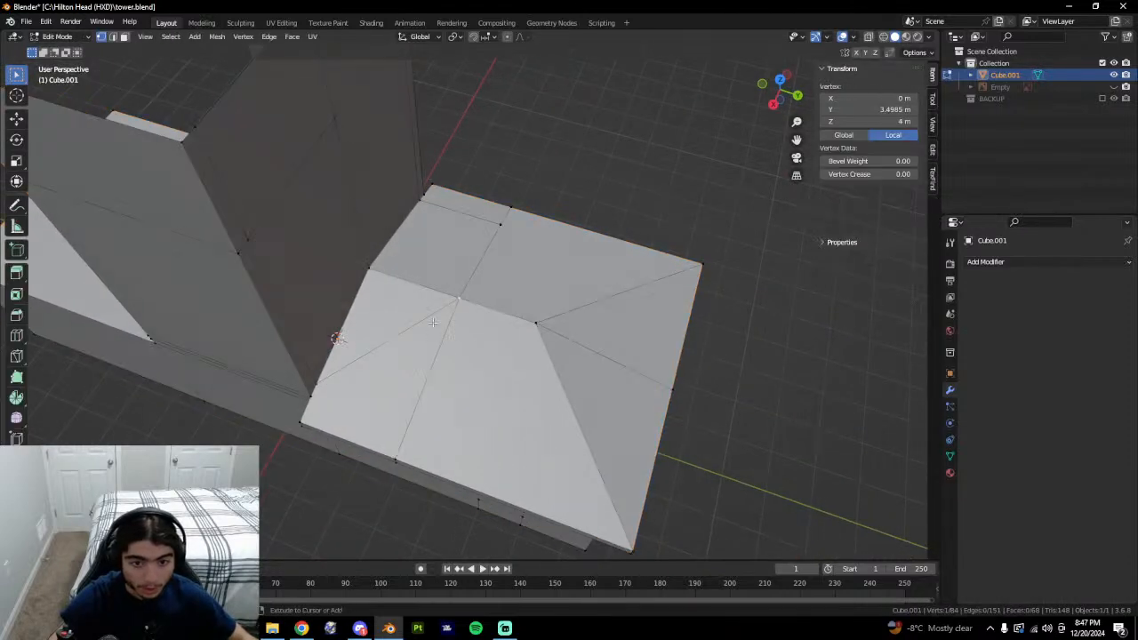
pyautogui.press('Return')
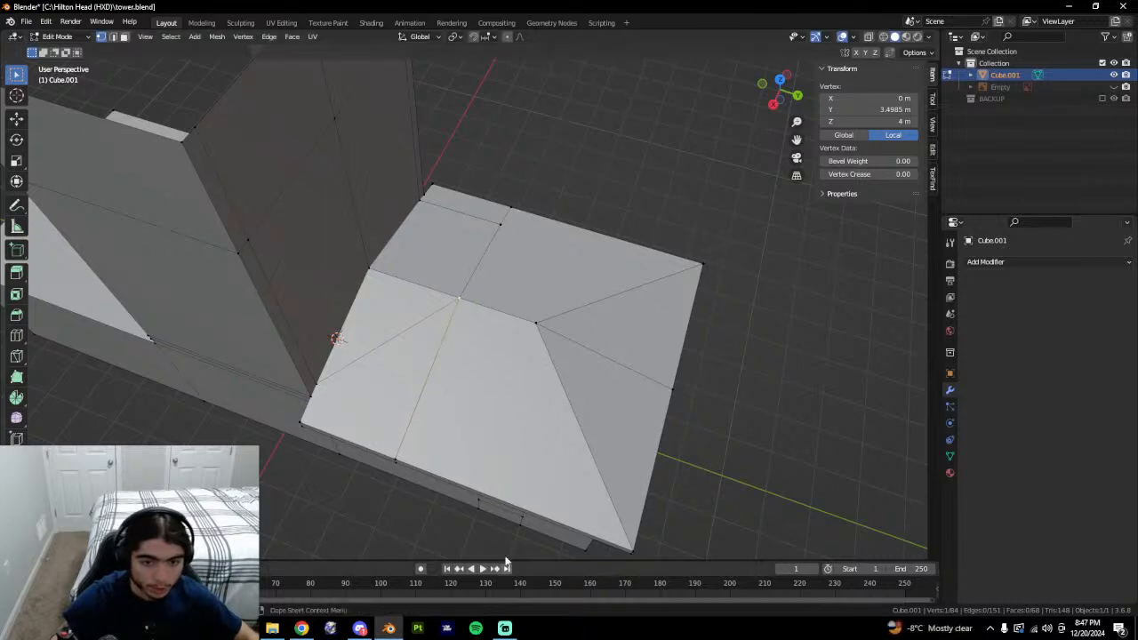
pyautogui.press('a')
pyautogui.press('m')
pyautogui.click(450, 449)
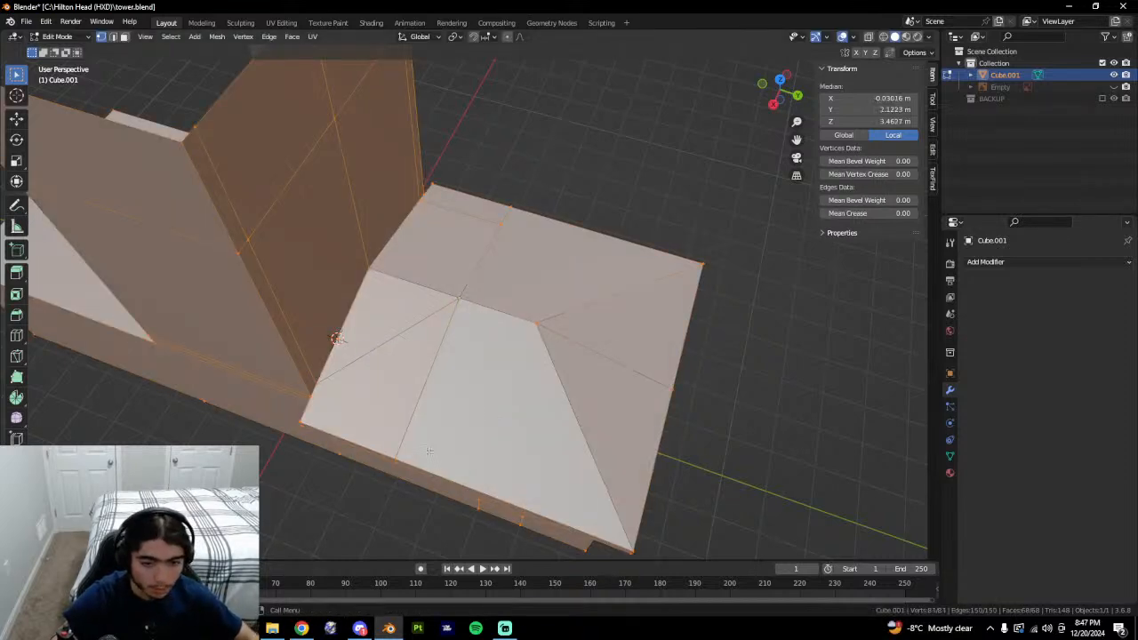
# Dissolve the shared diagonal edge so the two roof faces become one.
pyautogui.press('3')
pyautogui.click(395, 373)
pyautogui.moveTo(386, 321); pyautogui.dragTo(457, 416, button='middle')
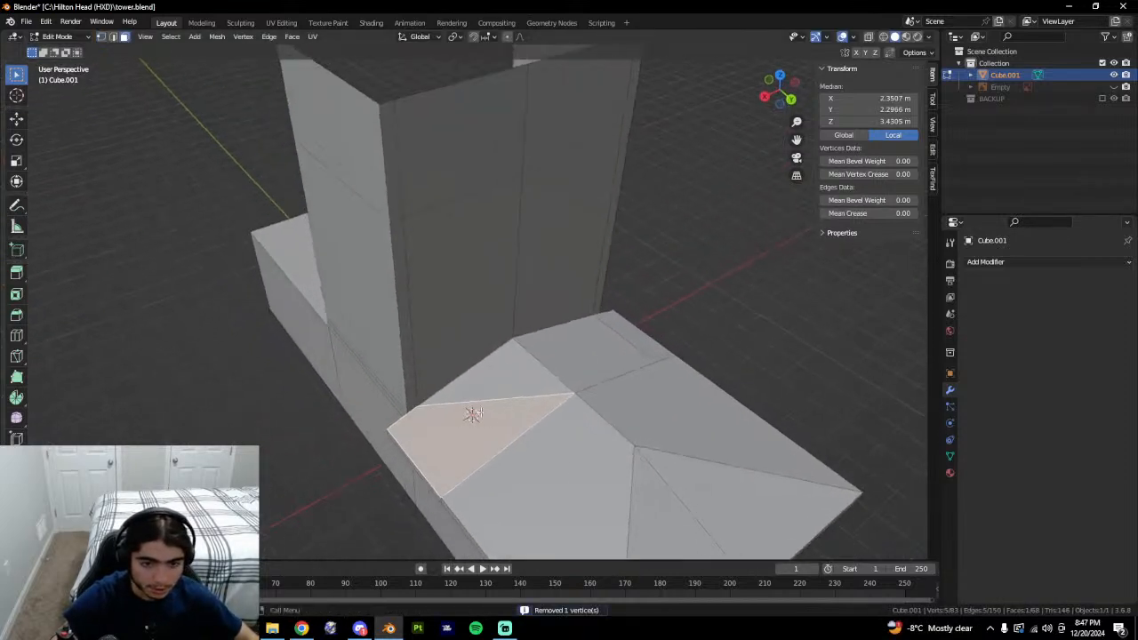
pyautogui.keyDown('shift'); pyautogui.click(465, 428); pyautogui.keyUp('shift')
pyautogui.keyDown('shift'); pyautogui.click(498, 382); pyautogui.keyUp('shift')
pyautogui.keyDown('shift'); pyautogui.click(475, 445); pyautogui.keyUp('shift')
pyautogui.press('2')
pyautogui.click(504, 394)
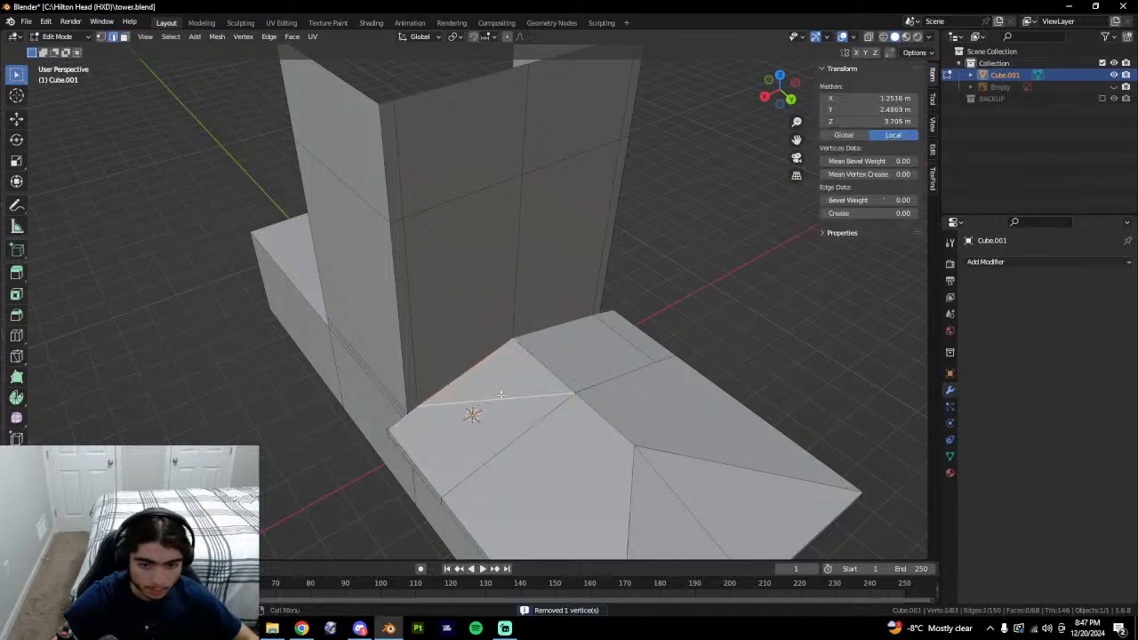
pyautogui.rightClick(521, 410)
pyautogui.click(483, 582)
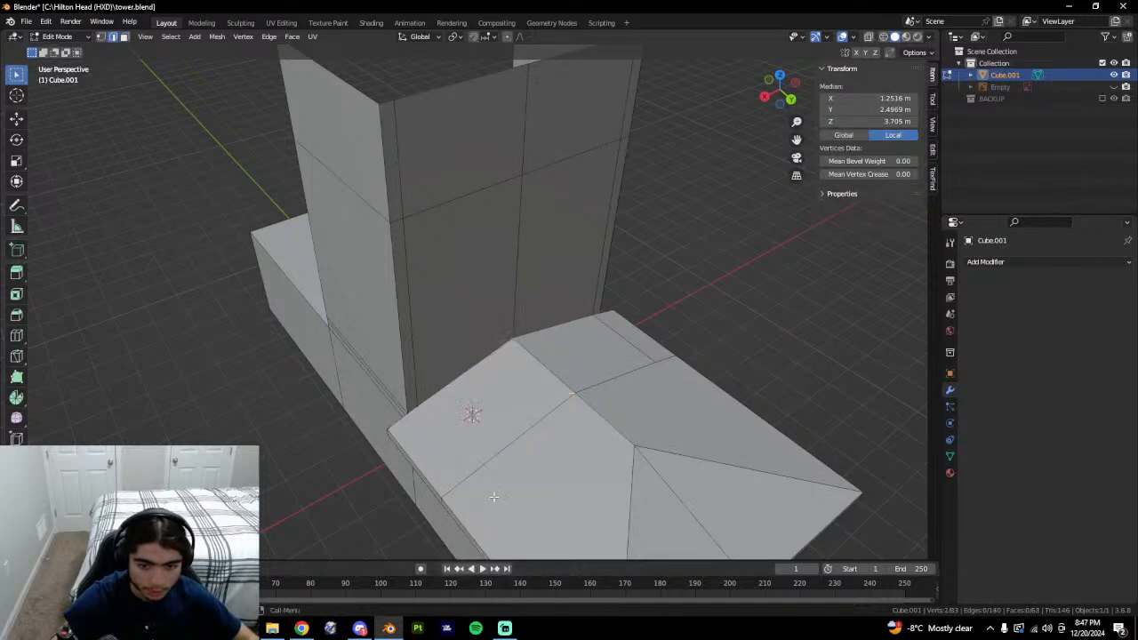
# Inspect the simplified roof junction's shading from a low front angle.
pyautogui.press('Tab')
pyautogui.moveTo(494, 496); pyautogui.dragTo(444, 432, button='middle')
pyautogui.scroll(2, 454, 484)
pyautogui.keyDown('shift'); pyautogui.moveTo(454, 483); pyautogui.dragTo(551, 460, button='middle'); pyautogui.keyUp('shift')
pyautogui.press('Tab')
pyautogui.click(442, 418)
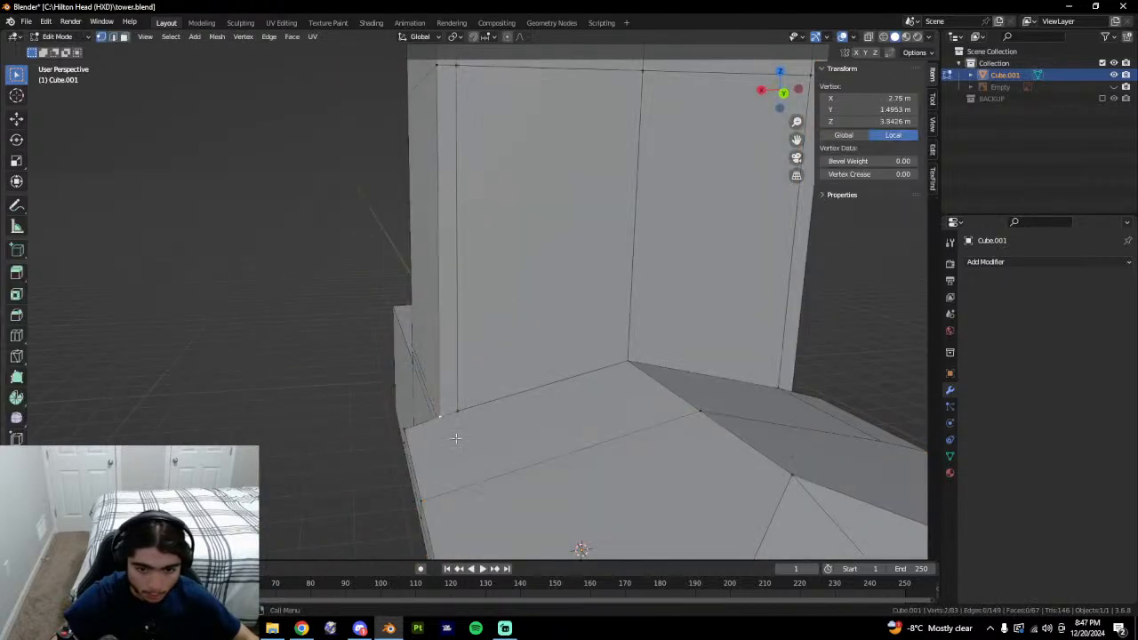
pyautogui.moveTo(463, 450); pyautogui.dragTo(589, 494, button='middle')
pyautogui.press('Tab')
pyautogui.press('Tab')
pyautogui.press('Tab')
pyautogui.press('Tab')
pyautogui.press('Tab')
pyautogui.press('Tab')
pyautogui.moveTo(693, 493); pyautogui.dragTo(569, 462, button='middle')
pyautogui.press('Tab')
pyautogui.press('Tab')
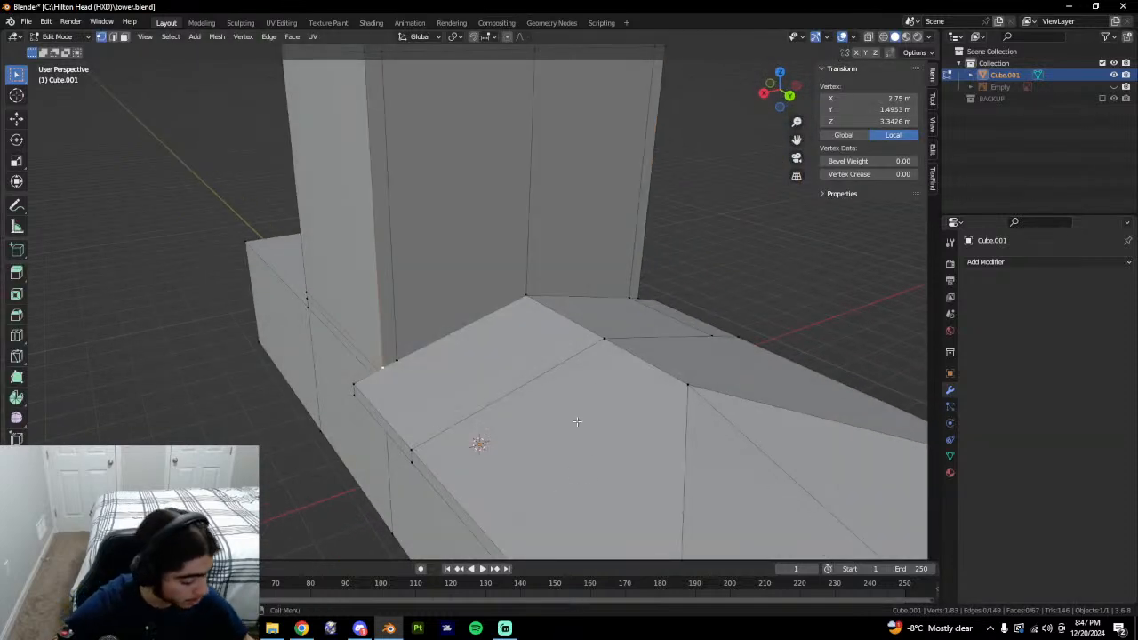
# Check the shading and select the roof face and vertex beside the tower.
pyautogui.press('Tab')
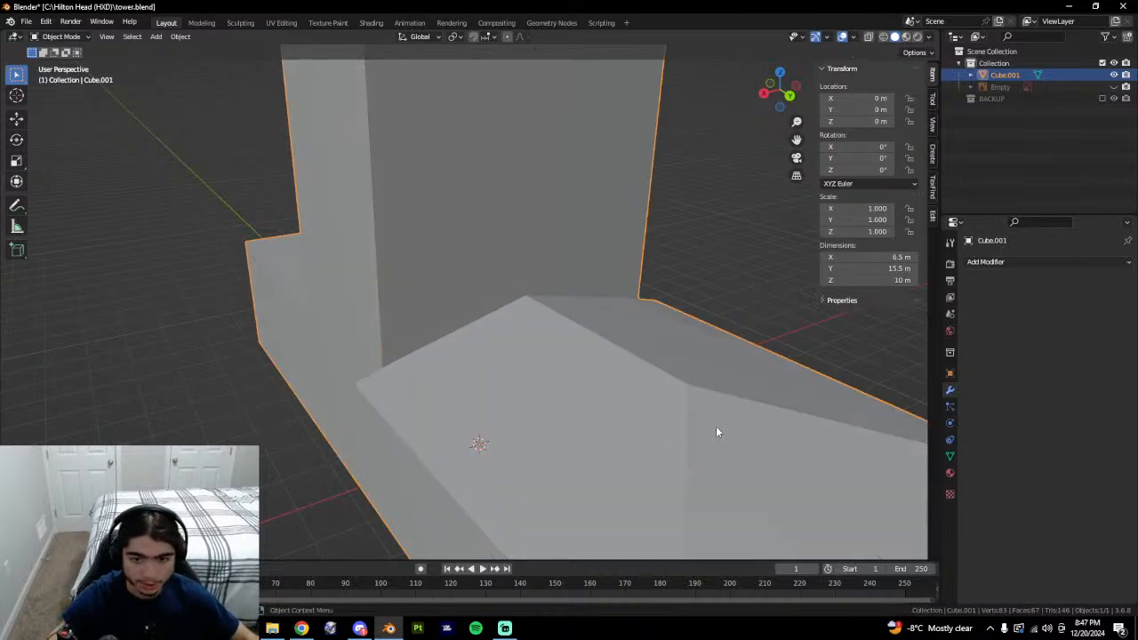
pyautogui.scroll(-4, 712, 417)
pyautogui.keyDown('shift'); pyautogui.moveTo(649, 356); pyautogui.dragTo(598, 432, button='middle'); pyautogui.keyUp('shift')
pyautogui.scroll(2, 596, 356)
pyautogui.keyDown('shift'); pyautogui.moveTo(596, 350); pyautogui.dragTo(637, 310, button='middle'); pyautogui.keyUp('shift')
pyautogui.press('Tab')
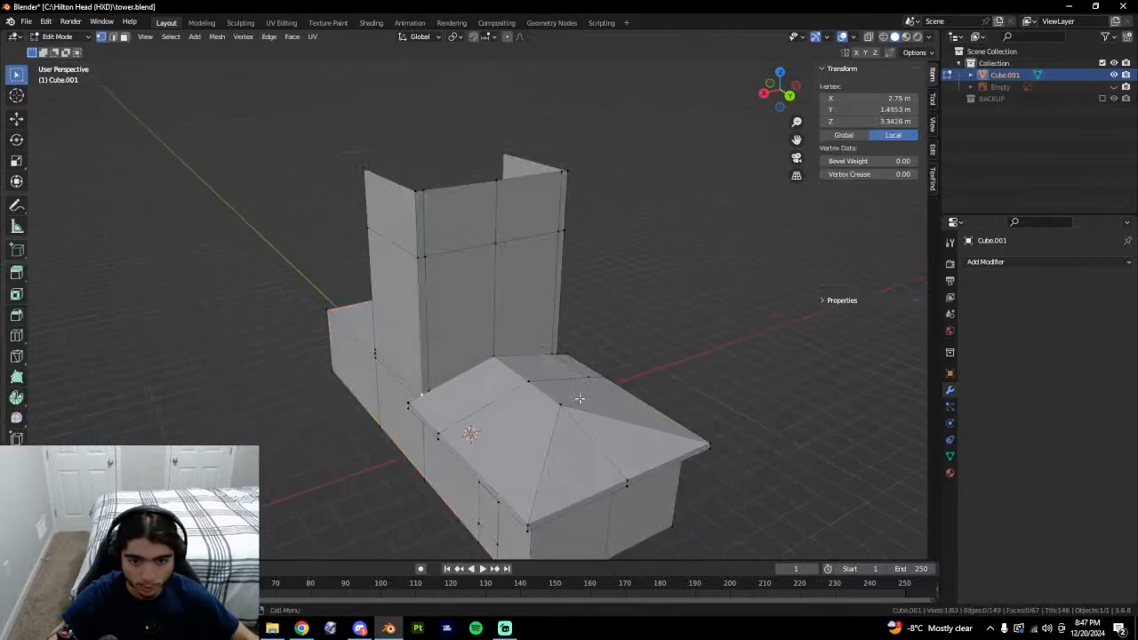
pyautogui.press('3')
pyautogui.click(485, 386)
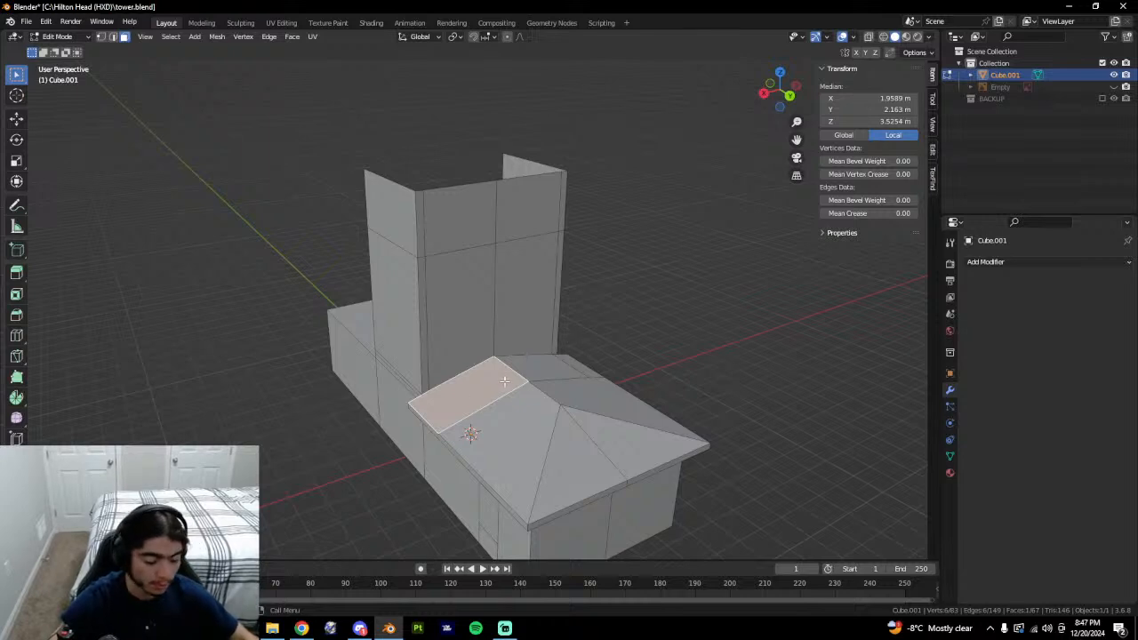
pyautogui.press('Tab')
pyautogui.press('Tab')
pyautogui.moveTo(504, 381); pyautogui.dragTo(597, 428, button='middle')
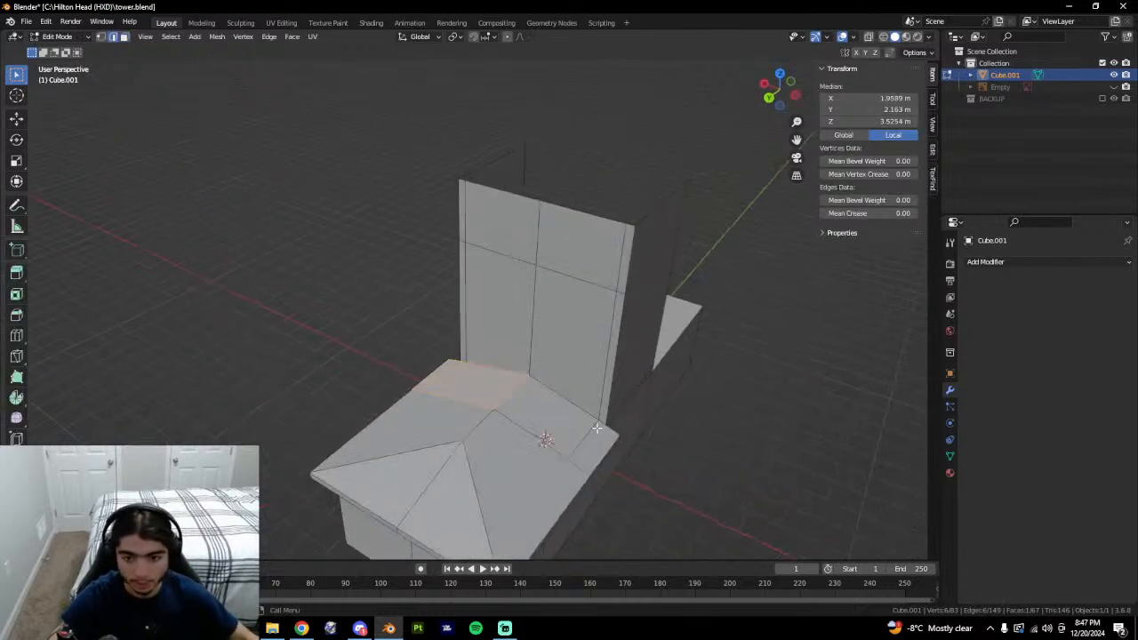
pyautogui.click(597, 428)
pyautogui.keyDown('shift'); pyautogui.moveTo(663, 463); pyautogui.dragTo(586, 420, button='middle'); pyautogui.keyUp('shift')
pyautogui.press('1')
# Vertex-slide the roof vertex to the ridge and merge all vertices by distance.
pyautogui.click(500, 413)
pyautogui.press('g')
pyautogui.press('g')
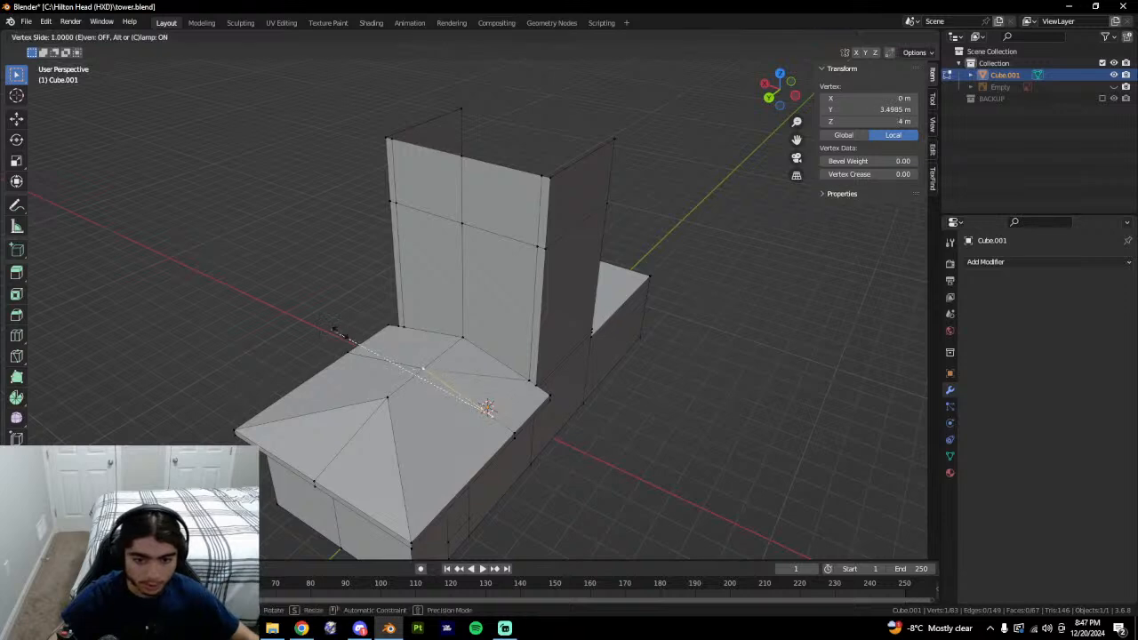
pyautogui.click(500, 376)
pyautogui.press('a')
pyautogui.press('m')
pyautogui.click(489, 427)
# Dissolve the leftover extra roof edge.
pyautogui.press('2')
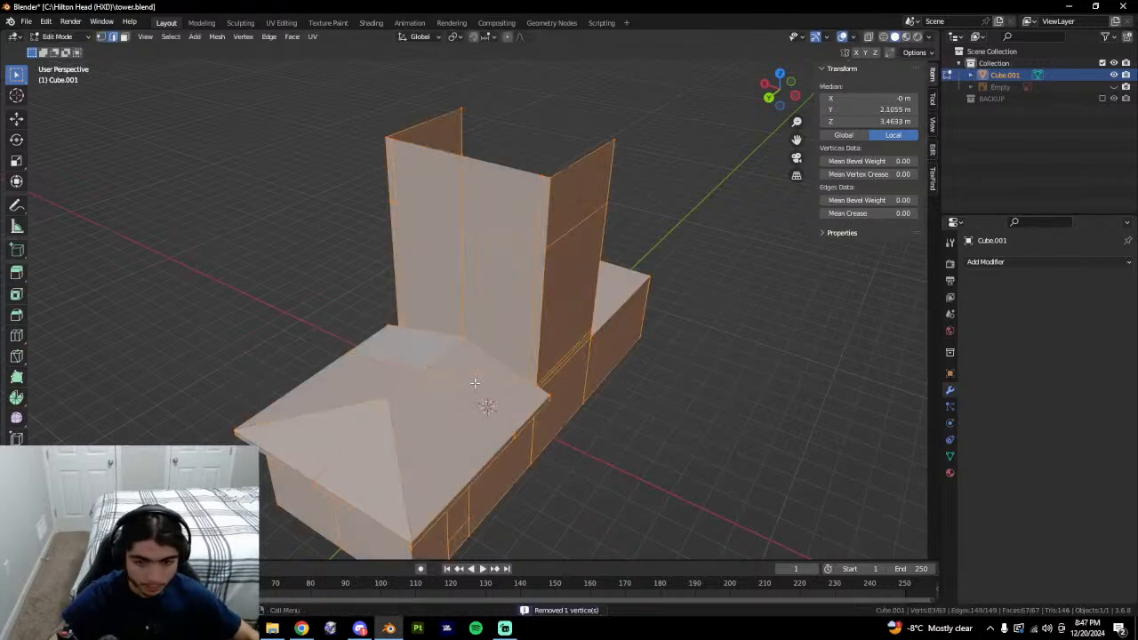
pyautogui.click(492, 388)
pyautogui.rightClick(492, 388)
pyautogui.click(489, 385)
pyautogui.moveTo(489, 385); pyautogui.dragTo(437, 376, button='middle')
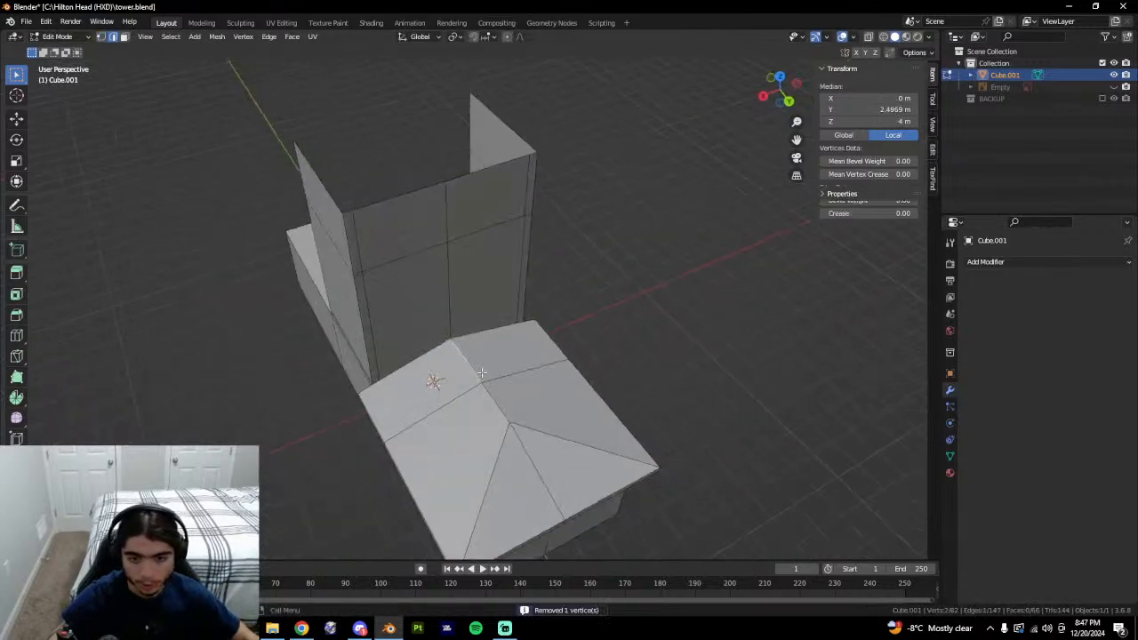
# Check the roof faces beside the tower, then briefly select BACKUP before reactivating Cube.001.
pyautogui.press('3')
pyautogui.click(472, 375)
pyautogui.keyDown('shift'); pyautogui.click(496, 368); pyautogui.keyUp('shift')
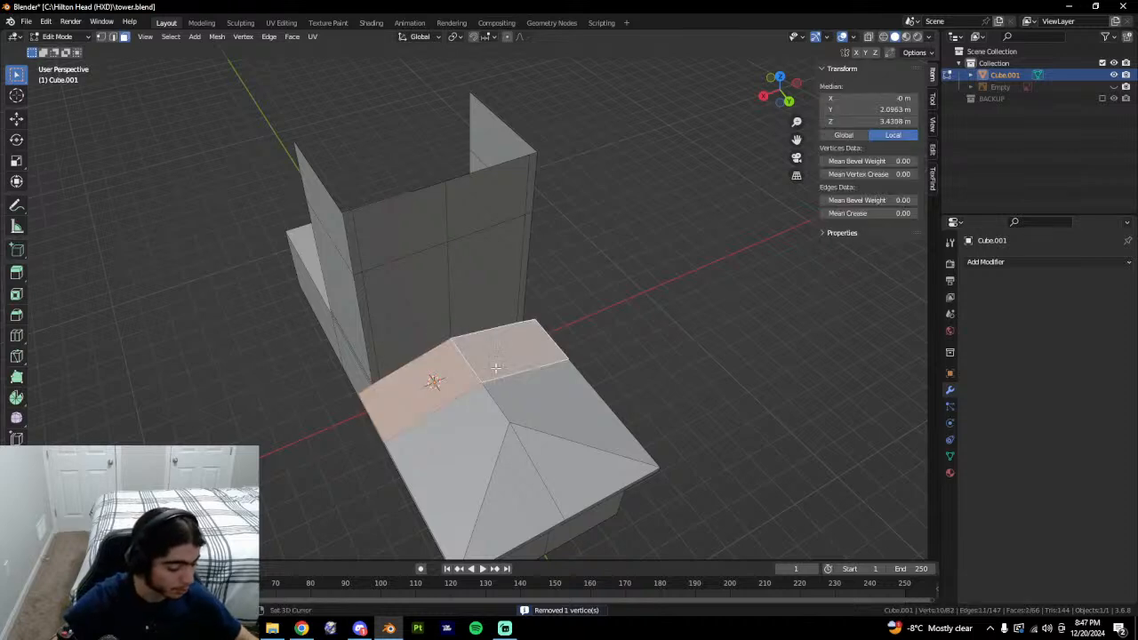
pyautogui.click(693, 396)
pyautogui.click(1008, 101)
pyautogui.moveTo(514, 414); pyautogui.dragTo(555, 403, button='middle')
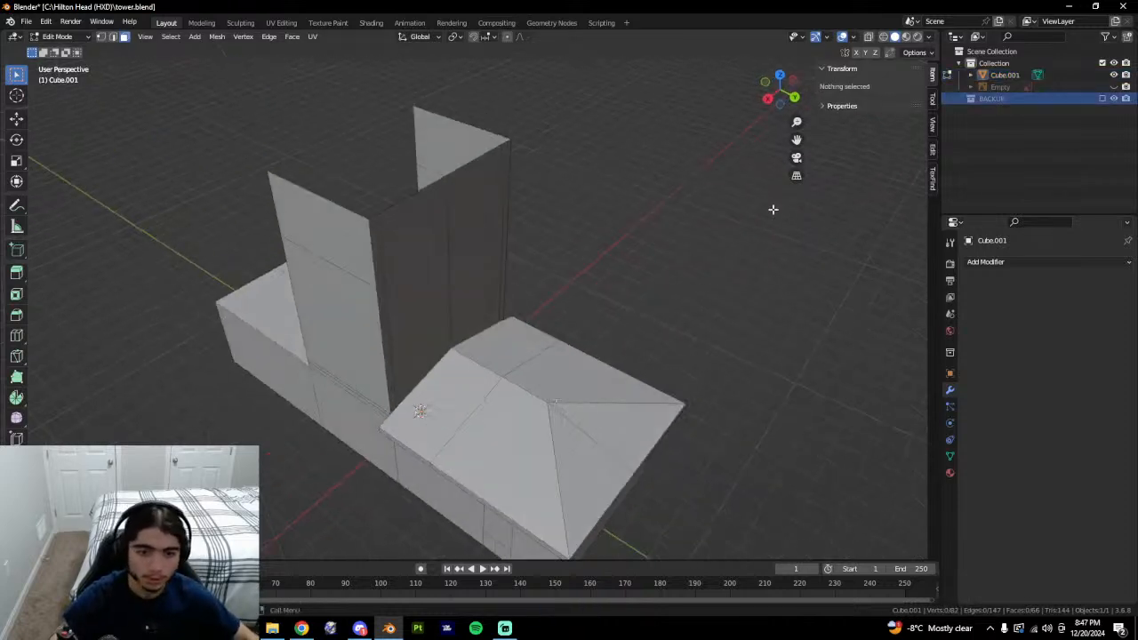
pyautogui.click(1006, 76)
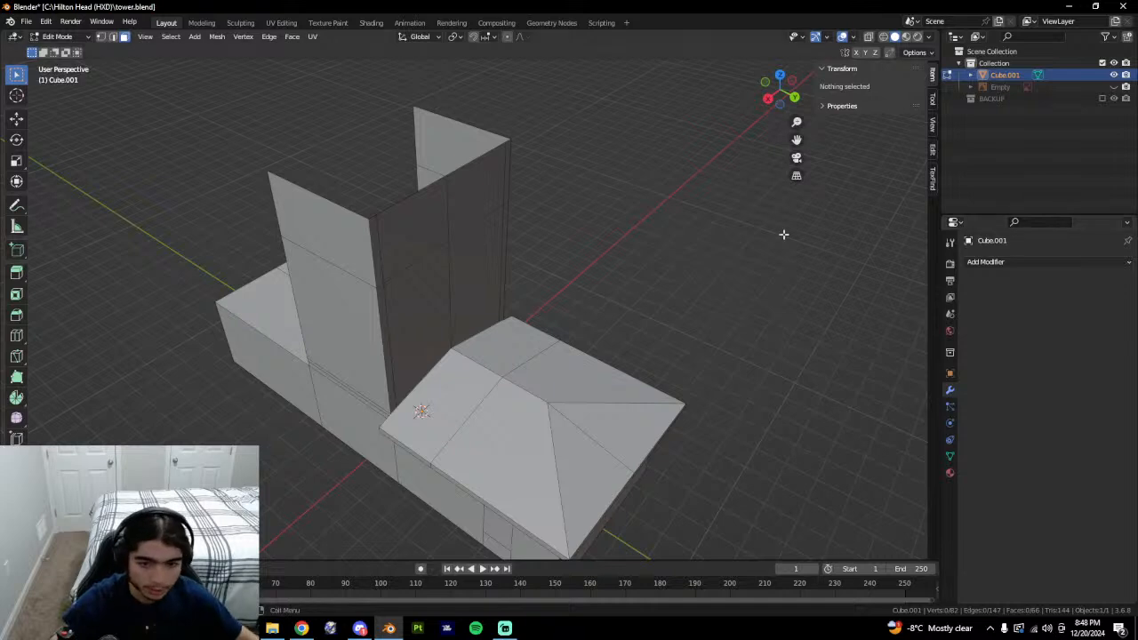
# Select the two roof faces together and a vertex near the tower base.
pyautogui.click(457, 375)
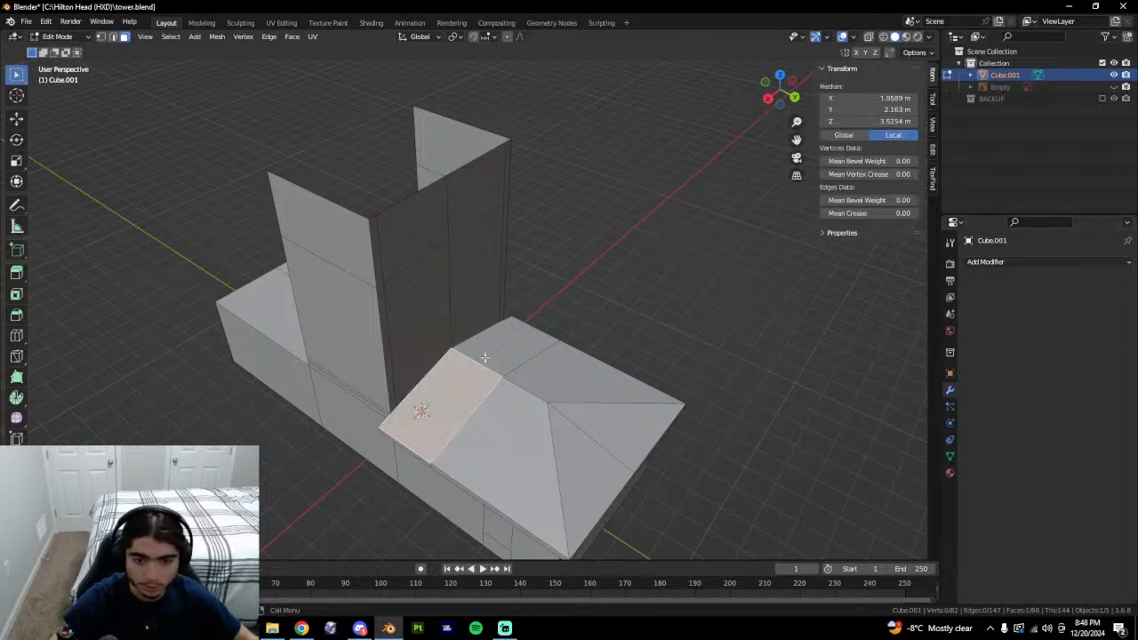
pyautogui.click(485, 360)
pyautogui.keyDown('shift'); pyautogui.click(469, 396); pyautogui.keyUp('shift')
pyautogui.moveTo(475, 410); pyautogui.dragTo(482, 413, button='middle')
pyautogui.moveTo(405, 442); pyautogui.dragTo(444, 432, button='middle')
pyautogui.press('1')
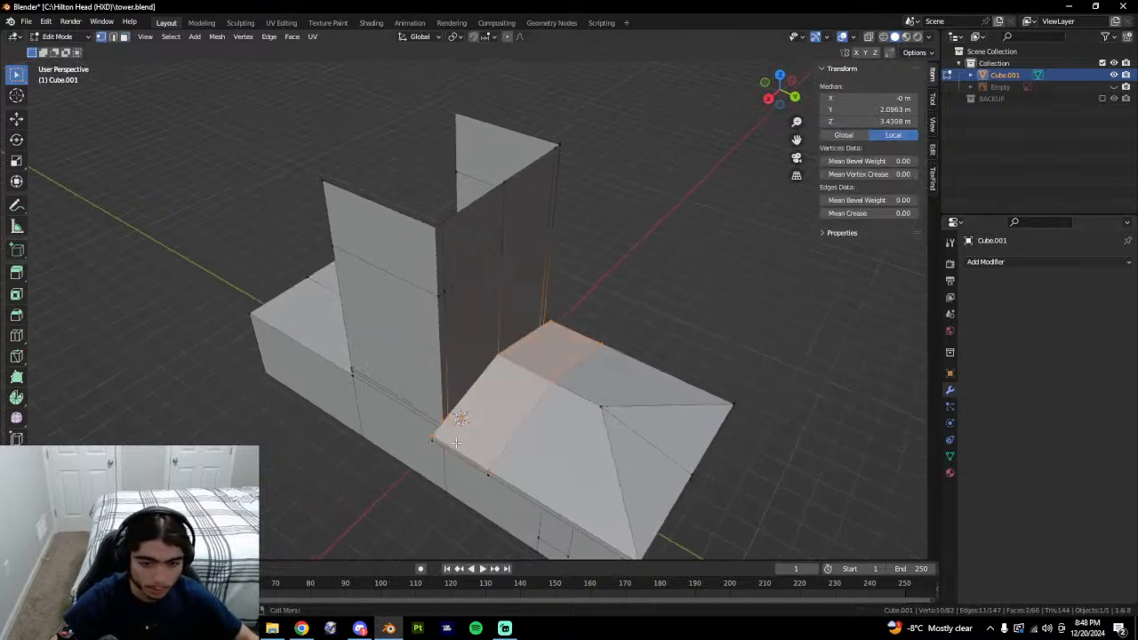
pyautogui.click(447, 430)
pyautogui.press('3')
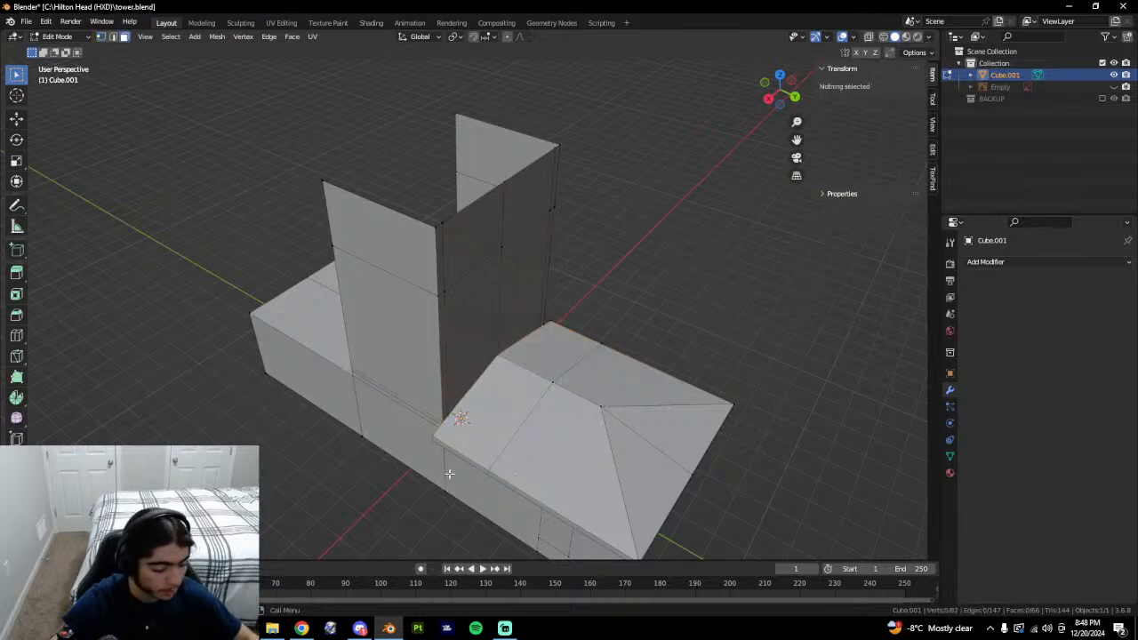
pyautogui.moveTo(598, 485); pyautogui.dragTo(516, 463, button='middle')
pyautogui.press('1')
# Inspect the tower base vertices, then show the BACKUP copy for comparison.
pyautogui.click(423, 419)
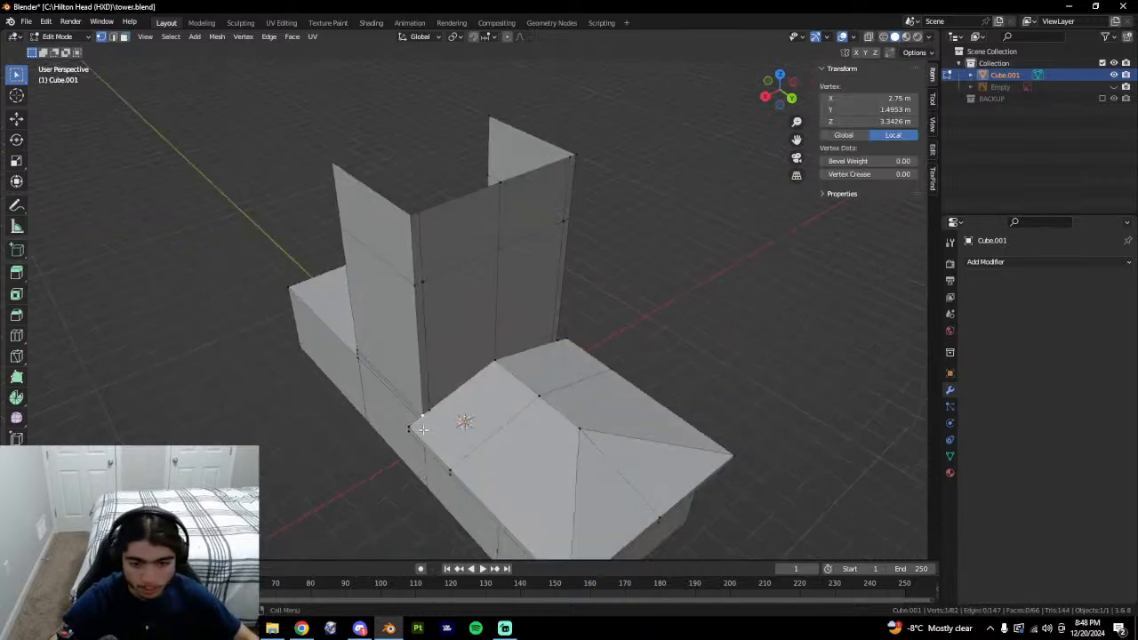
pyautogui.moveTo(427, 429); pyautogui.dragTo(458, 427, button='middle')
pyautogui.keyDown('shift'); pyautogui.click(458, 429); pyautogui.keyUp('shift')
pyautogui.moveTo(582, 445); pyautogui.dragTo(508, 457, button='middle')
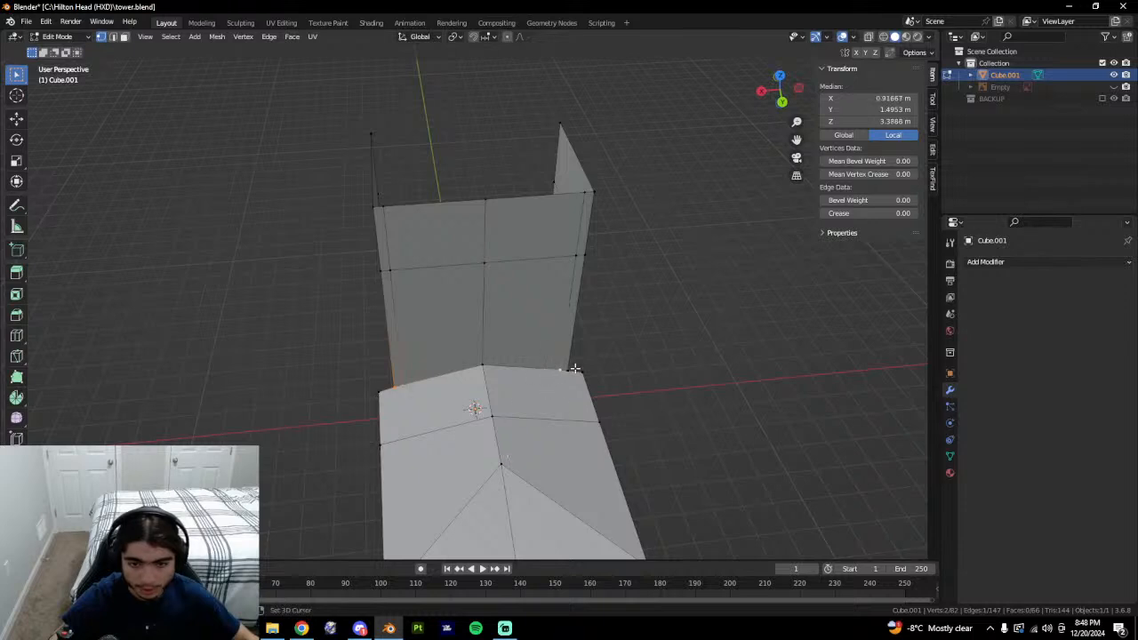
pyautogui.click(719, 400)
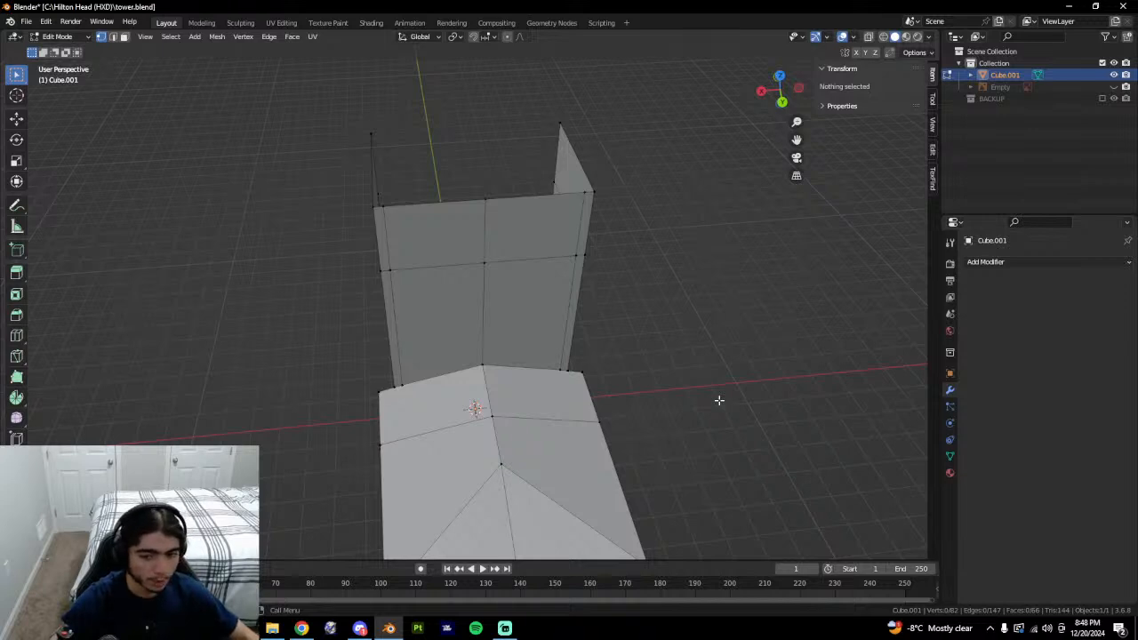
pyautogui.click(572, 372)
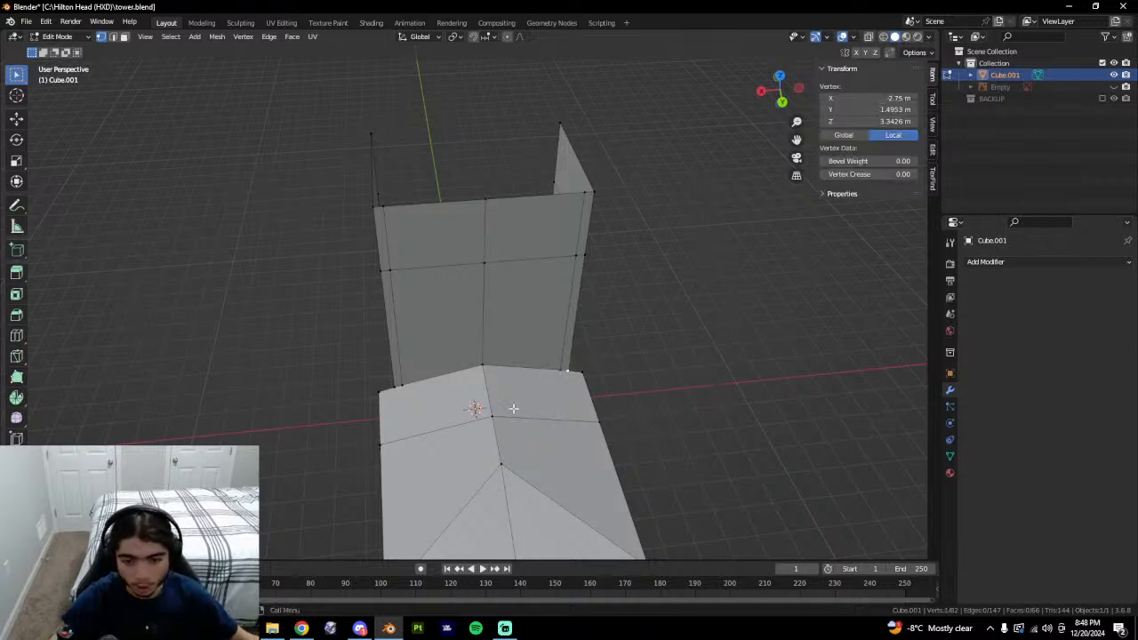
pyautogui.moveTo(542, 522); pyautogui.dragTo(542, 332, button='middle')
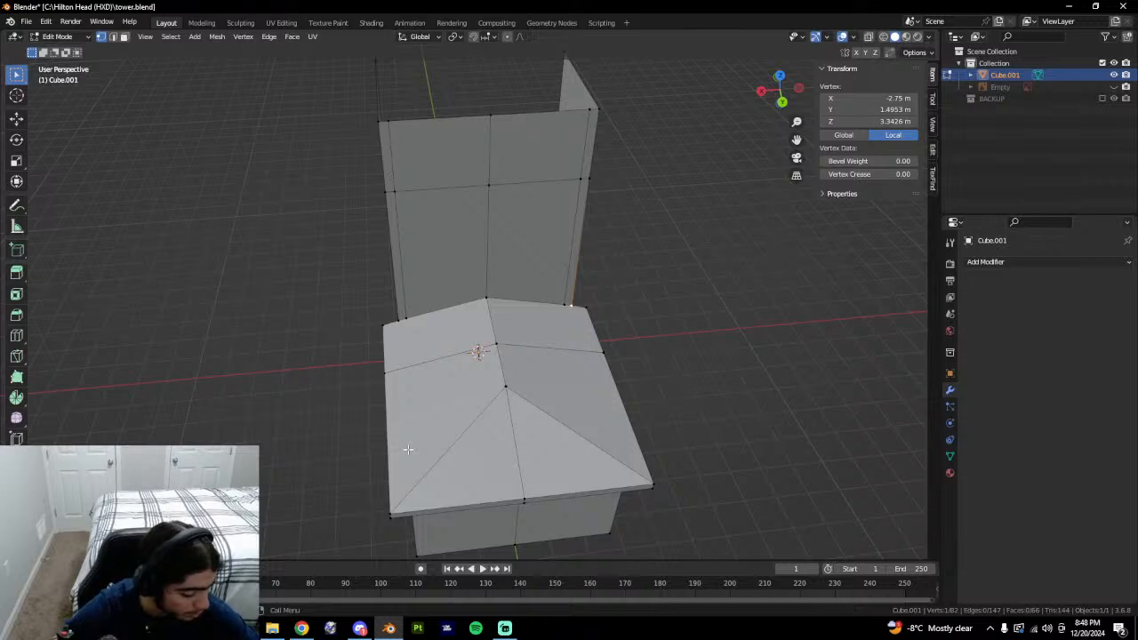
pyautogui.moveTo(418, 453); pyautogui.dragTo(521, 376, button='middle')
pyautogui.scroll(5, 521, 377)
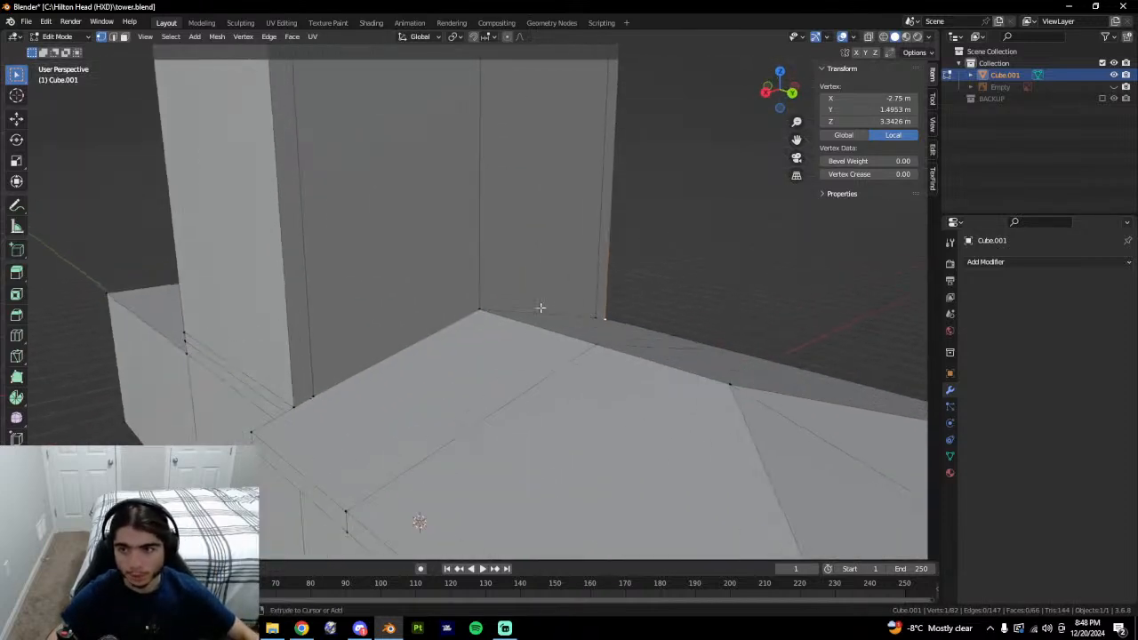
pyautogui.click(1103, 97)
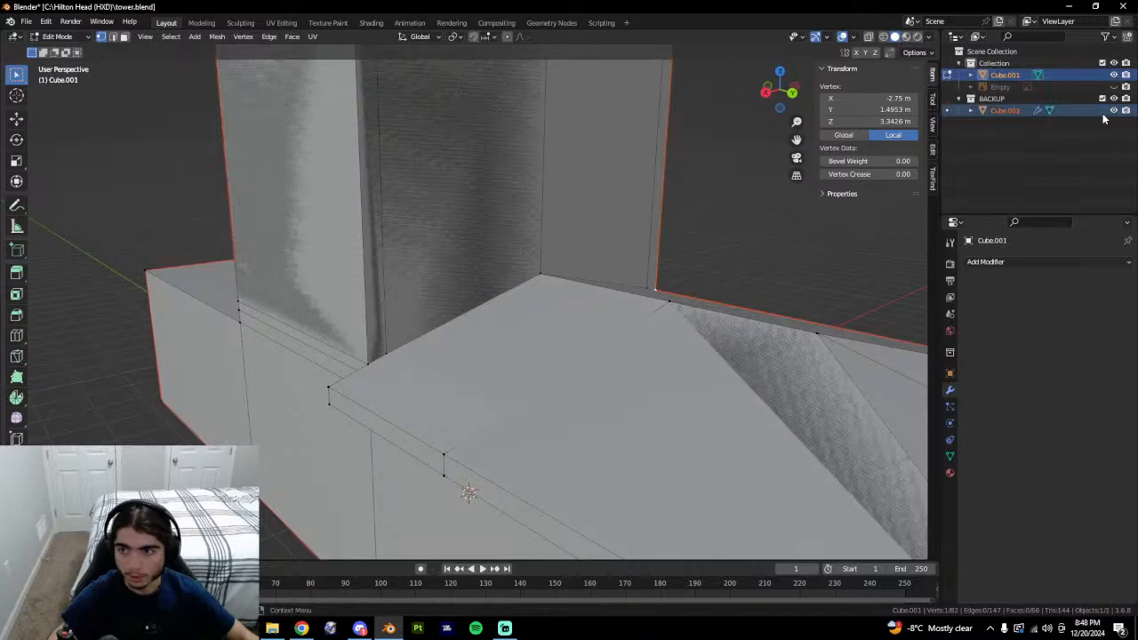
# Hide Cube.001 and orbit around the backup copy's roof junction.
pyautogui.click(1115, 76)
pyautogui.moveTo(488, 521); pyautogui.dragTo(463, 429, button='middle')
pyautogui.scroll(2, 442, 422)
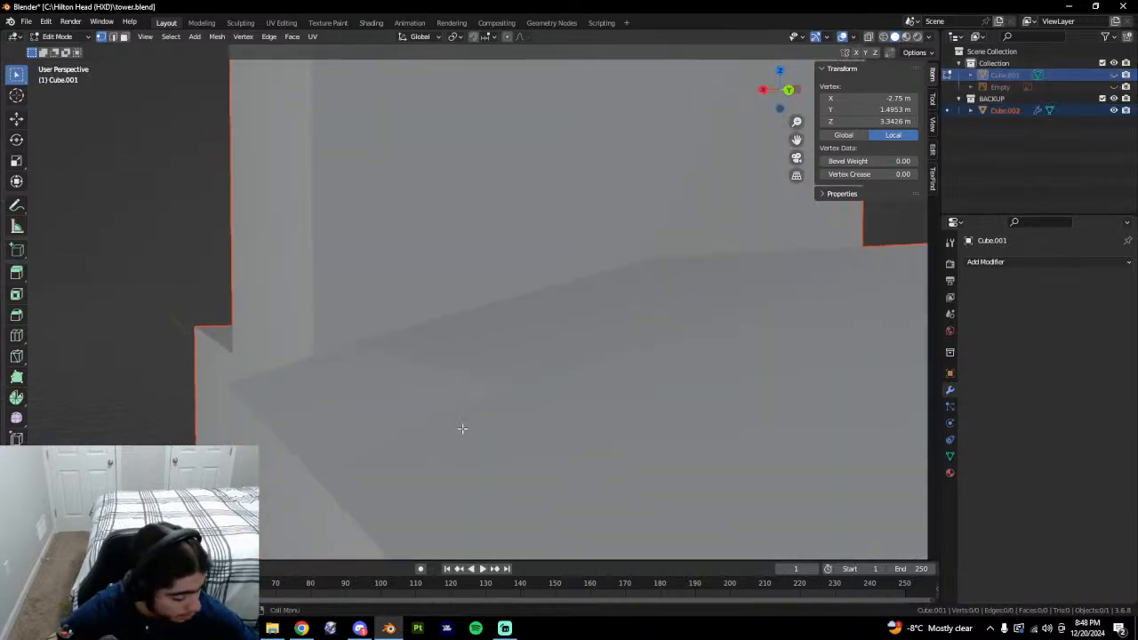
pyautogui.moveTo(459, 439); pyautogui.dragTo(507, 414, button='middle')
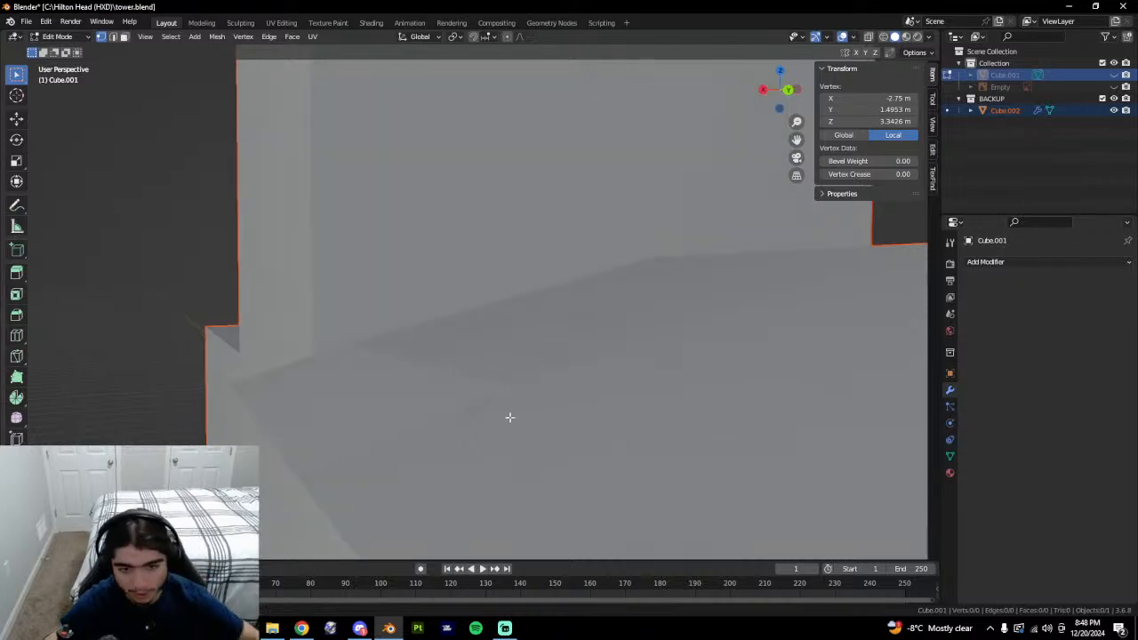
pyautogui.moveTo(448, 442); pyautogui.dragTo(409, 400, button='middle')
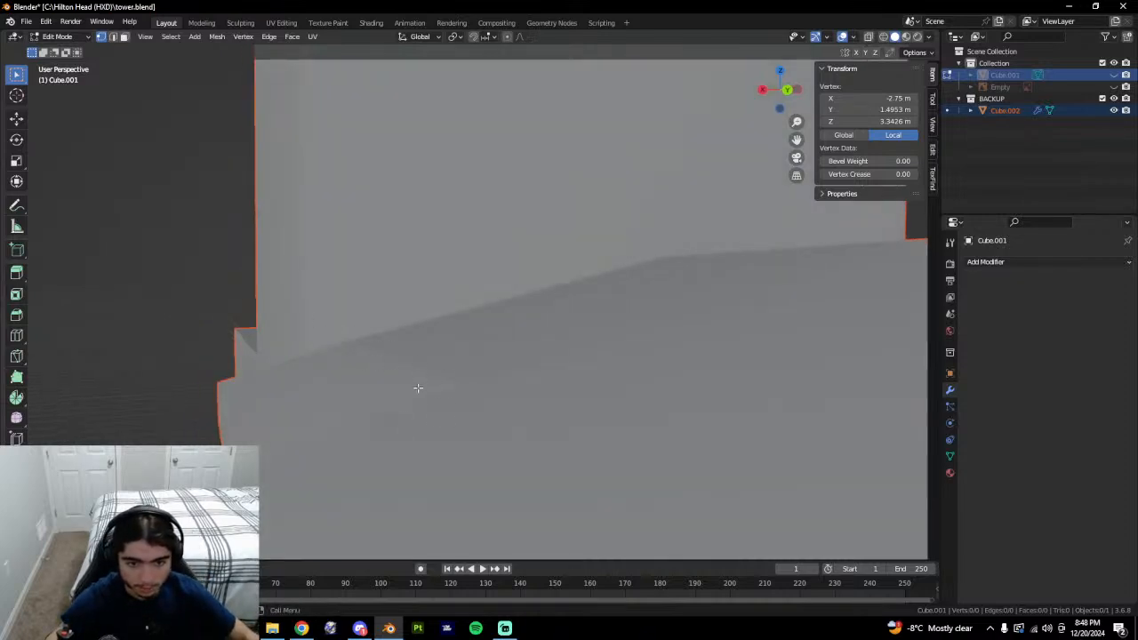
# Select Cube.002 and, in Edit Mode, pick a roof-wall corner vertex and junction edge.
pyautogui.press('Tab')
pyautogui.click(408, 374)
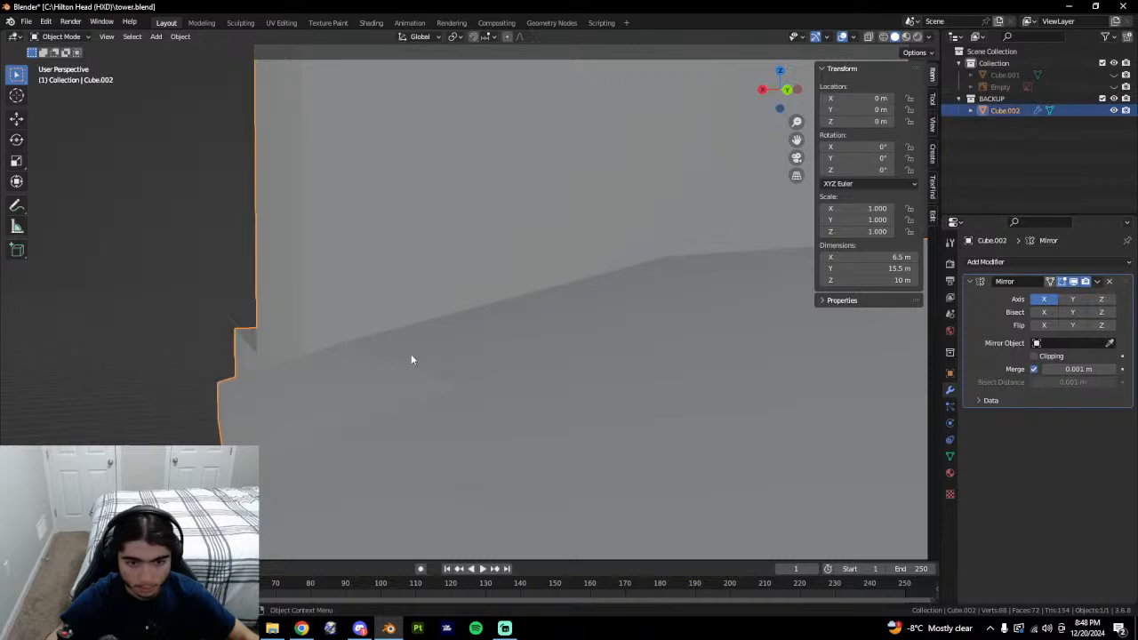
pyautogui.press('Tab')
pyautogui.click(344, 342)
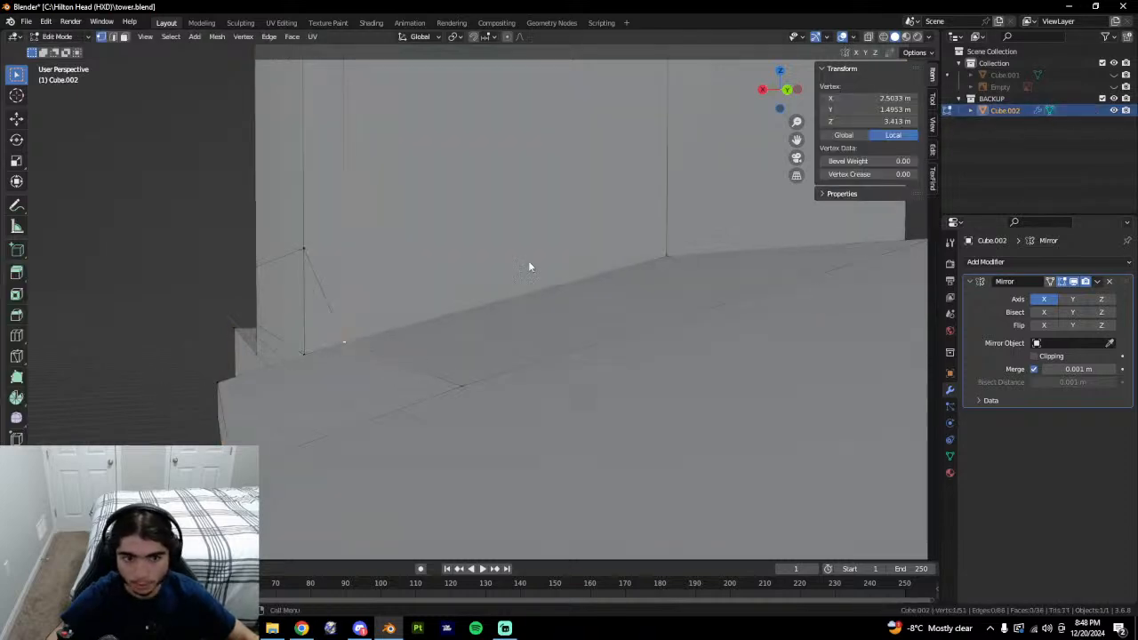
pyautogui.press('Tab')
pyautogui.press('Tab')
pyautogui.press('2')
pyautogui.click(405, 365)
# From the opposite side, select the short corner edge and the roof's corner vertex.
pyautogui.moveTo(405, 366); pyautogui.dragTo(452, 391, button='middle')
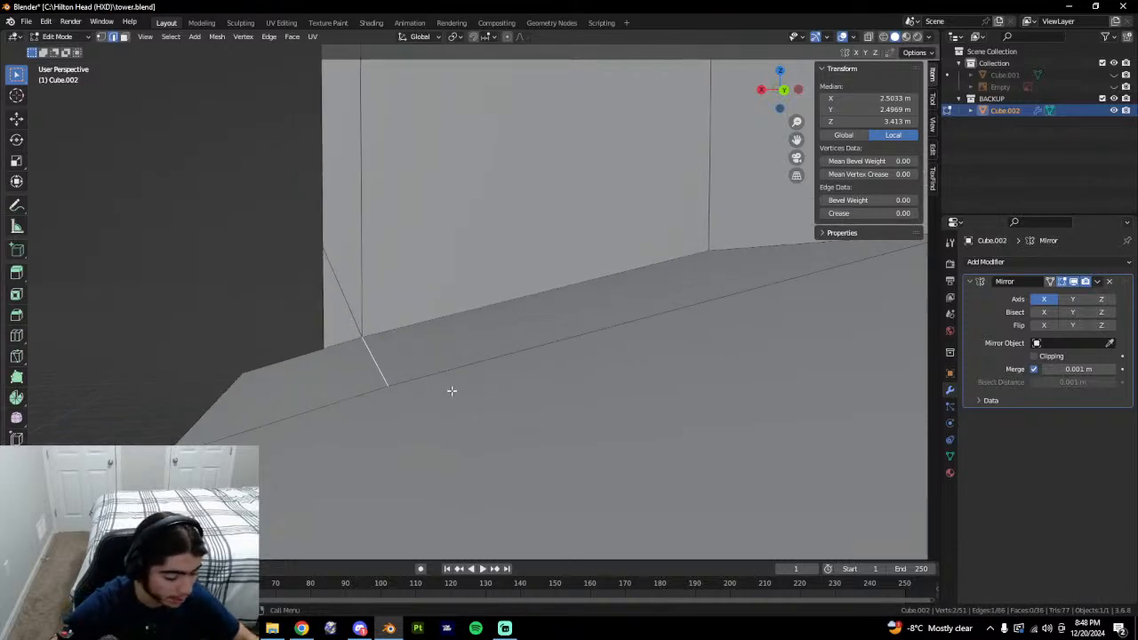
pyautogui.moveTo(370, 381); pyautogui.dragTo(662, 377, button='middle')
pyautogui.click(654, 357)
pyautogui.press('1')
pyautogui.click(629, 350)
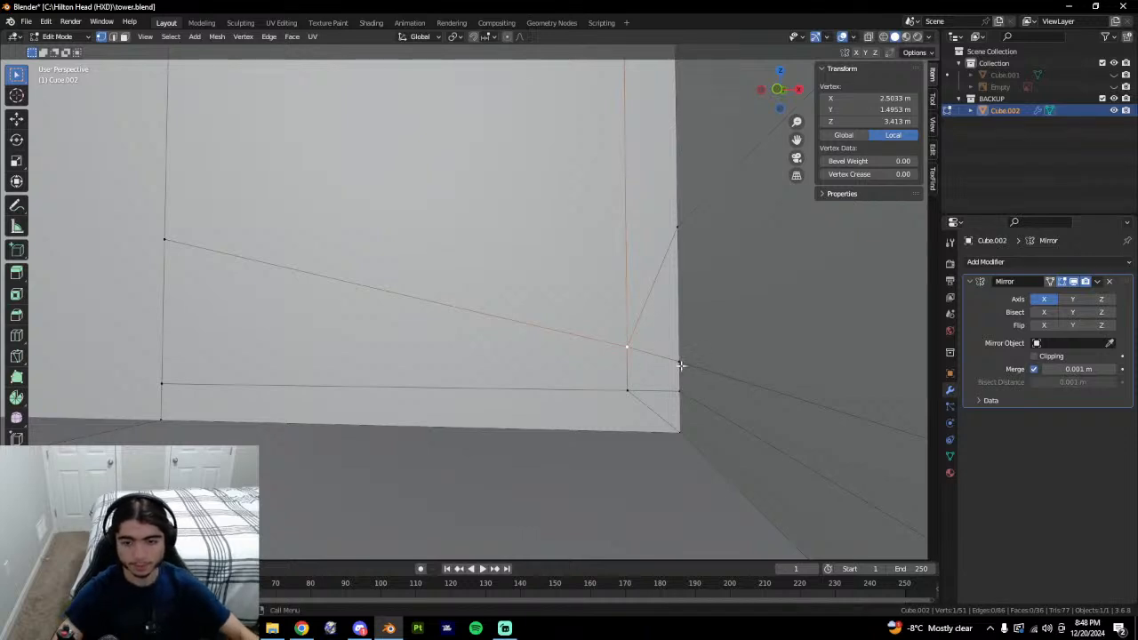
# Look along the wall toward the slab, then exclude the BACKUP collection in Object Mode.
pyautogui.scroll(-8, 391, 382)
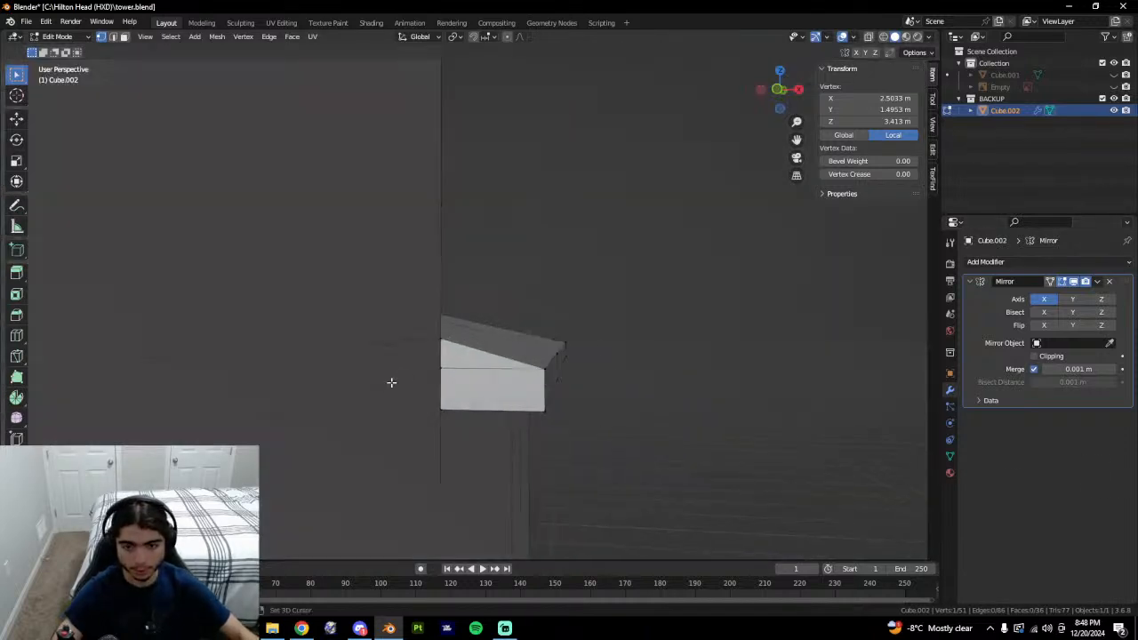
pyautogui.keyDown('shift'); pyautogui.moveTo(596, 419); pyautogui.dragTo(703, 444, button='middle'); pyautogui.keyUp('shift')
pyautogui.moveTo(702, 444); pyautogui.dragTo(546, 443, button='middle')
pyautogui.scroll(-3, 489, 427)
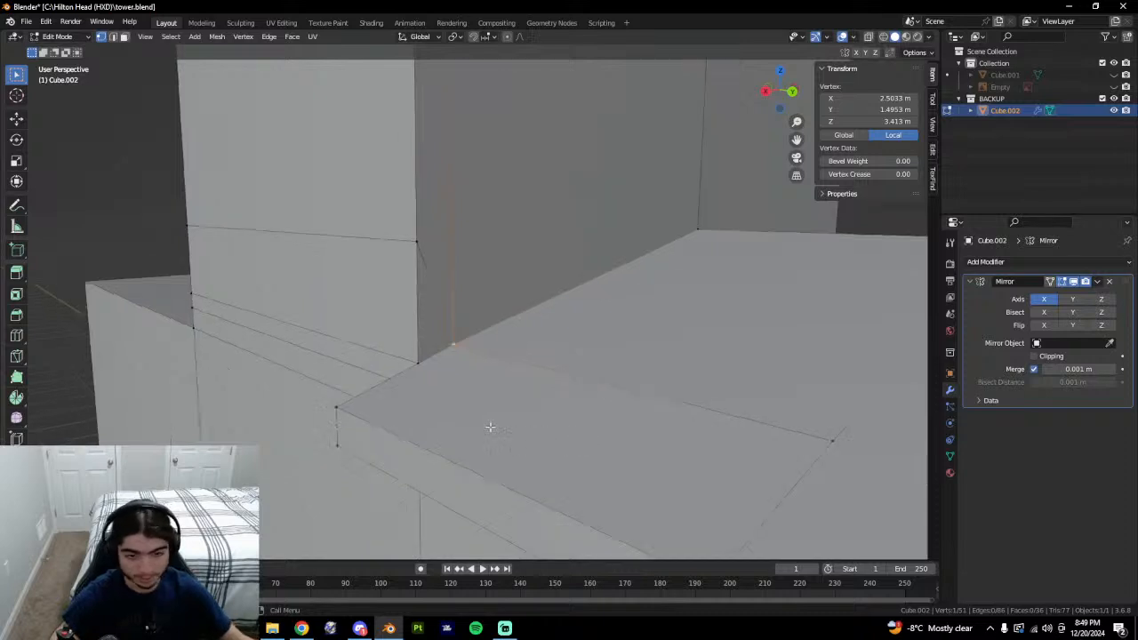
pyautogui.moveTo(778, 366); pyautogui.dragTo(552, 405, button='middle')
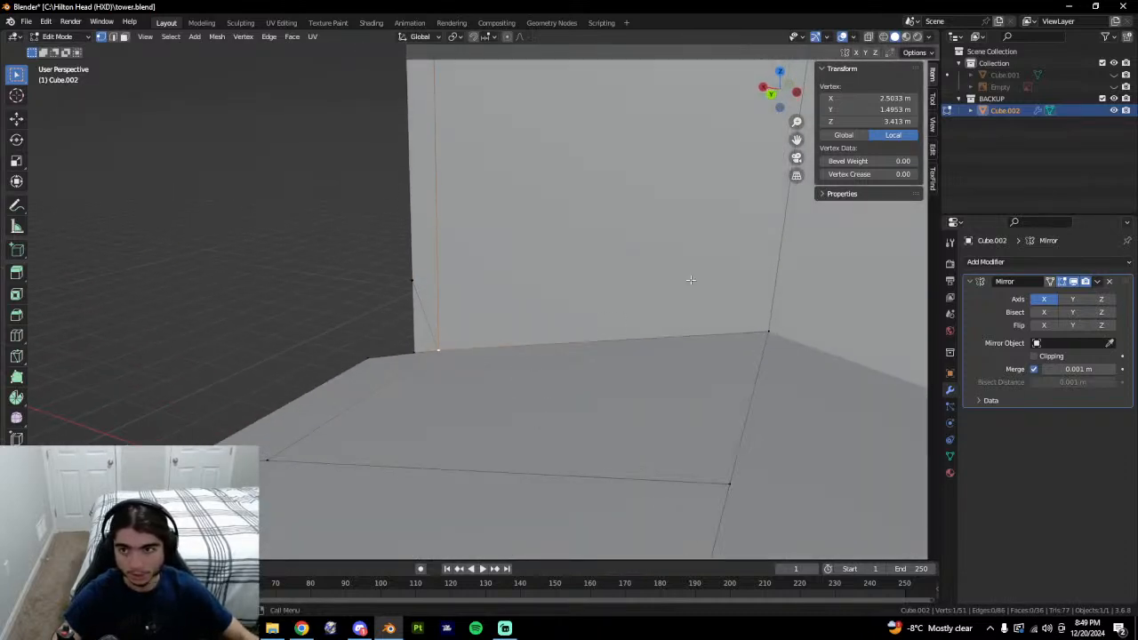
pyautogui.press('Tab')
pyautogui.click(1103, 98)
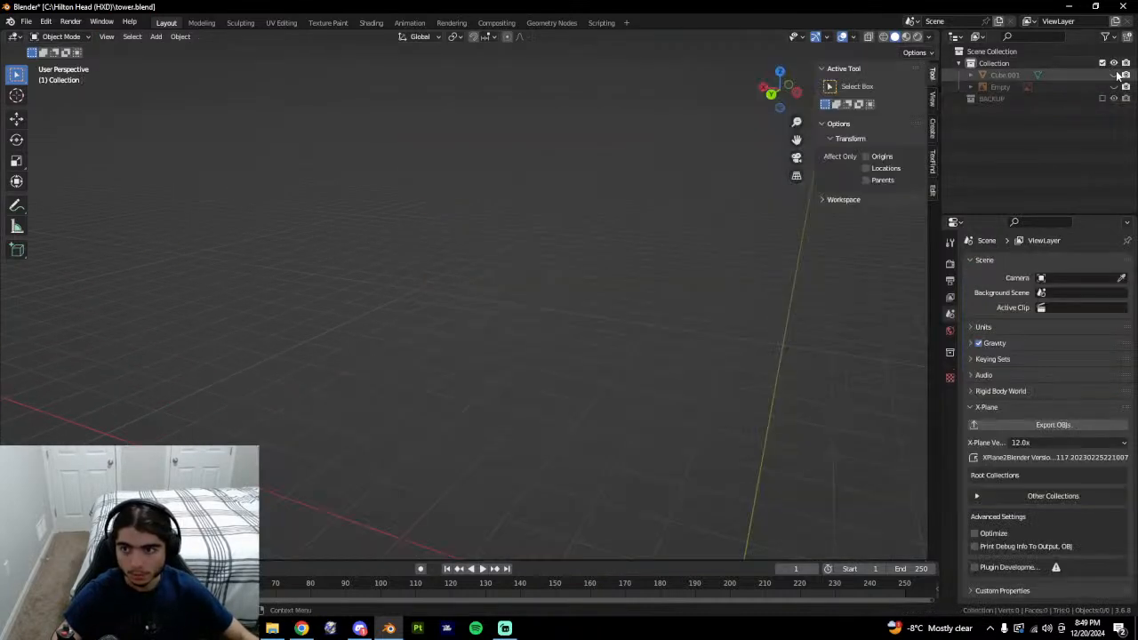
# Include the main Collection and start editing the Cube.001 mesh.
pyautogui.click(1115, 75)
pyautogui.moveTo(511, 454); pyautogui.dragTo(597, 375, button='middle')
pyautogui.click(598, 373)
pyautogui.press('Tab')
# Select two adjacent top faces of the roof, then clear the selection.
pyautogui.moveTo(610, 335); pyautogui.dragTo(483, 438, button='middle')
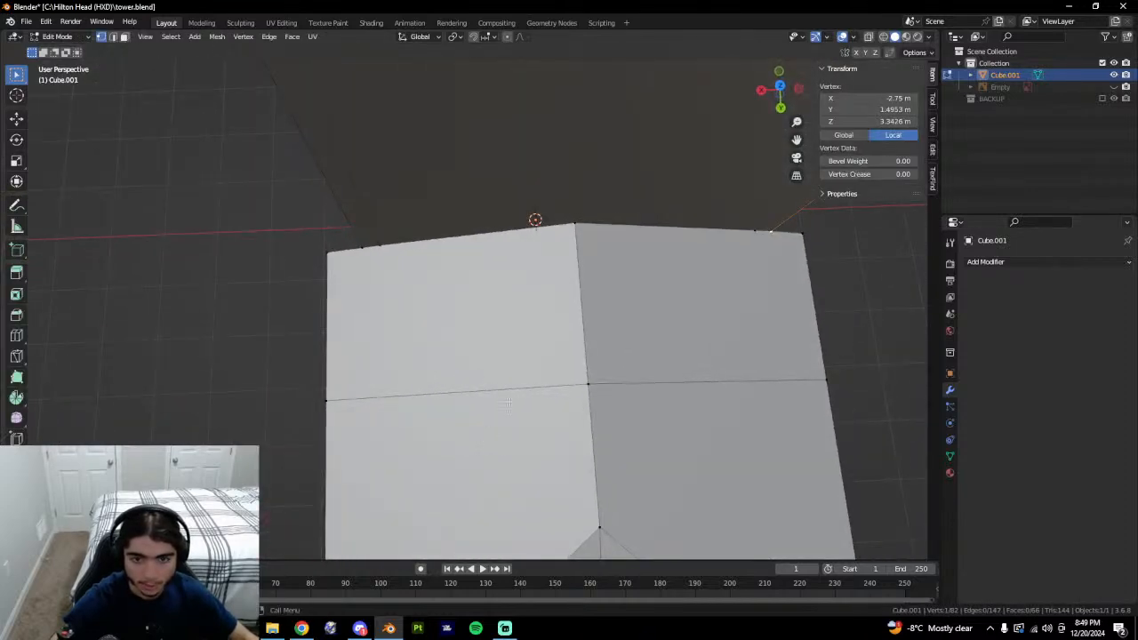
pyautogui.moveTo(626, 298); pyautogui.dragTo(598, 301, button='middle')
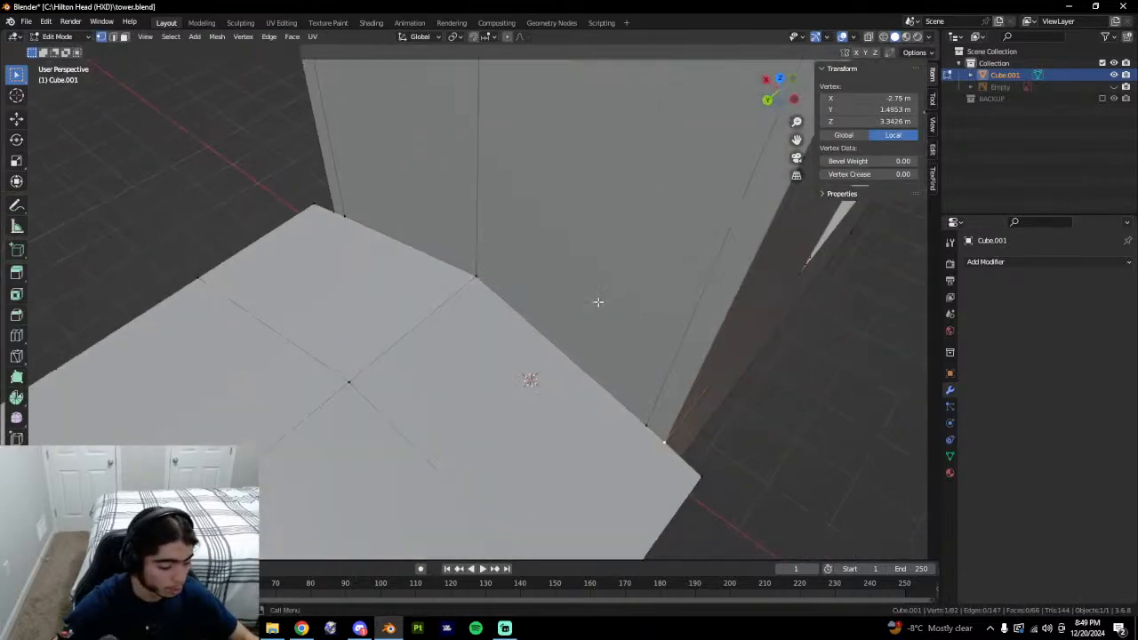
pyautogui.scroll(-1, 598, 302)
pyautogui.scroll(-2, 569, 382)
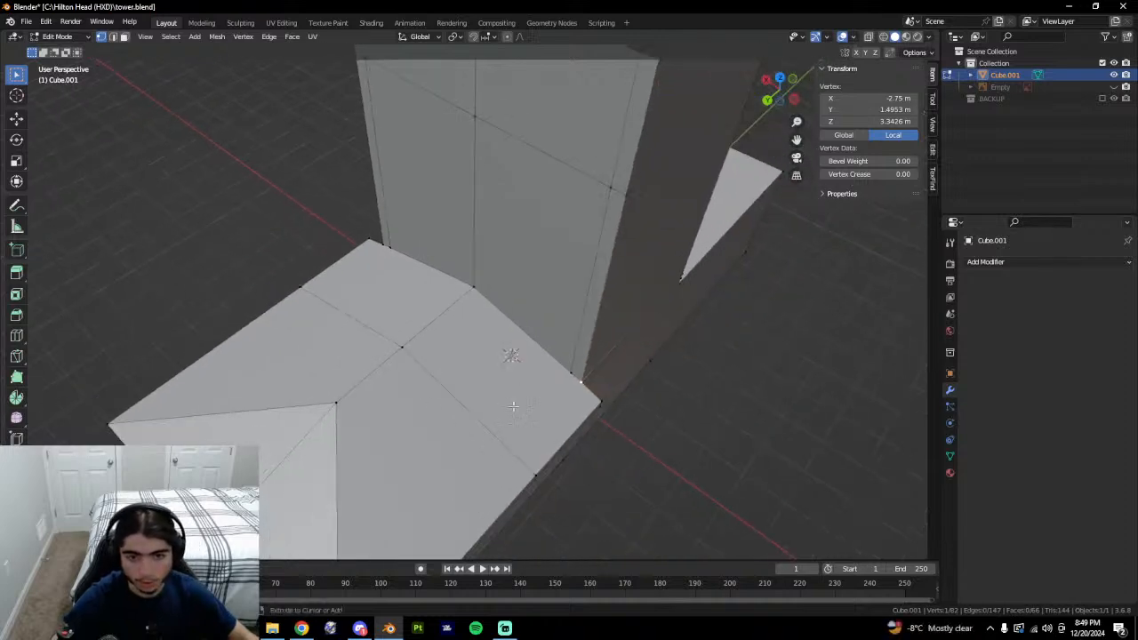
pyautogui.press('3')
pyautogui.click(472, 348)
pyautogui.keyDown('shift'); pyautogui.click(396, 294); pyautogui.keyUp('shift')
pyautogui.moveTo(396, 294); pyautogui.dragTo(779, 327, button='middle')
pyautogui.click(270, 518)
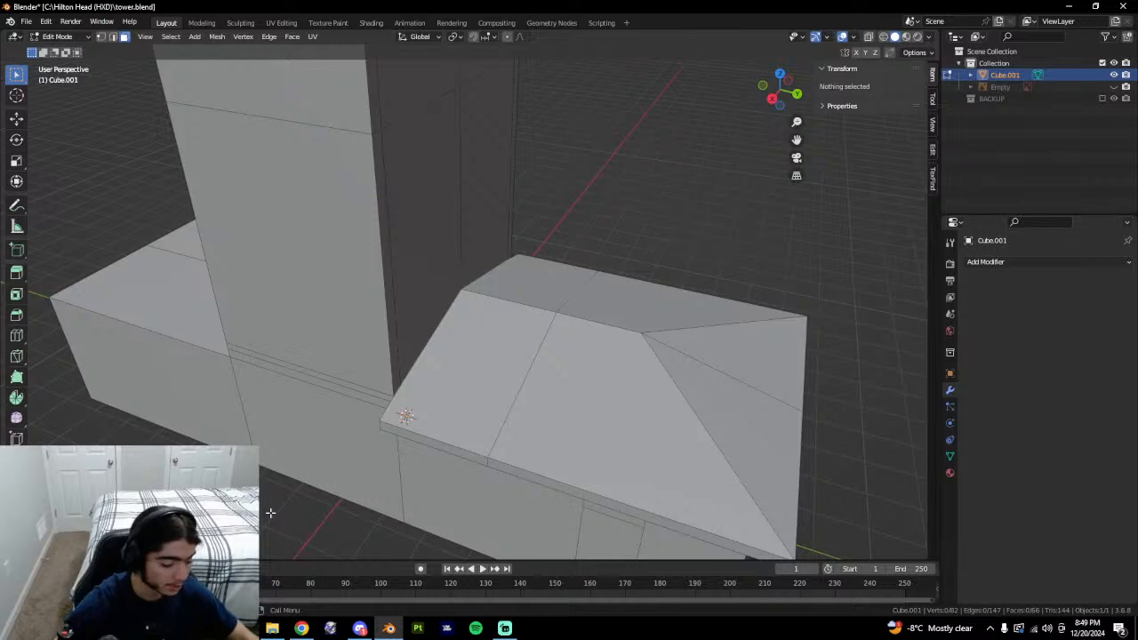
# Move the roof's ridge-end vertex with G as a test, then undo it.
pyautogui.moveTo(235, 530); pyautogui.dragTo(290, 498, button='middle')
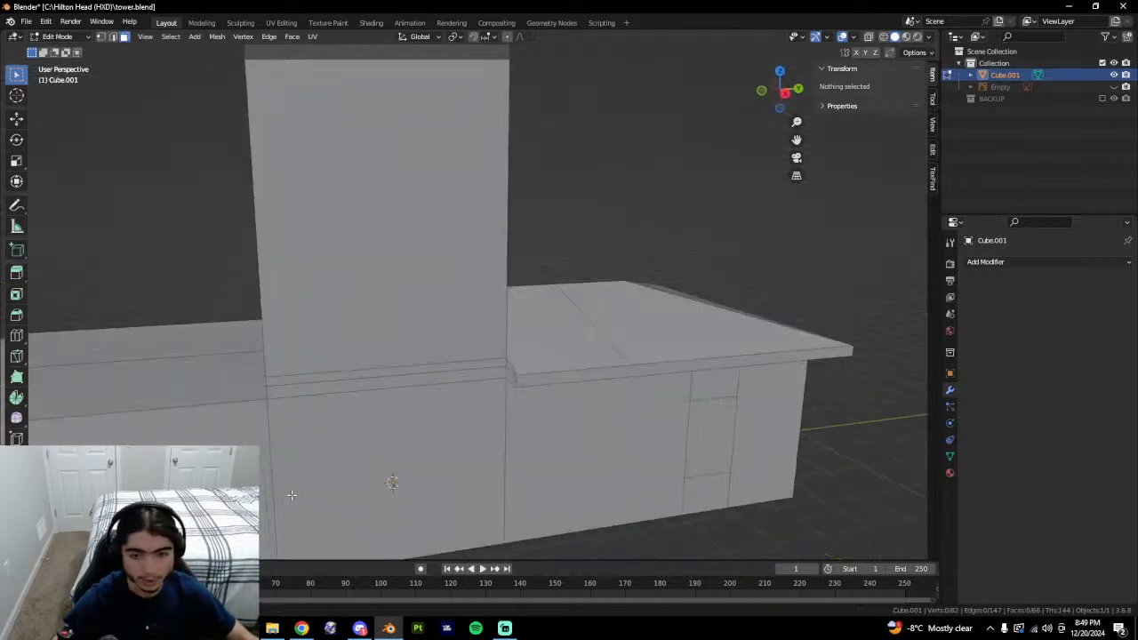
pyautogui.moveTo(633, 427); pyautogui.dragTo(573, 461, button='middle')
pyautogui.press('1')
pyautogui.click(478, 297)
pyautogui.press('g')
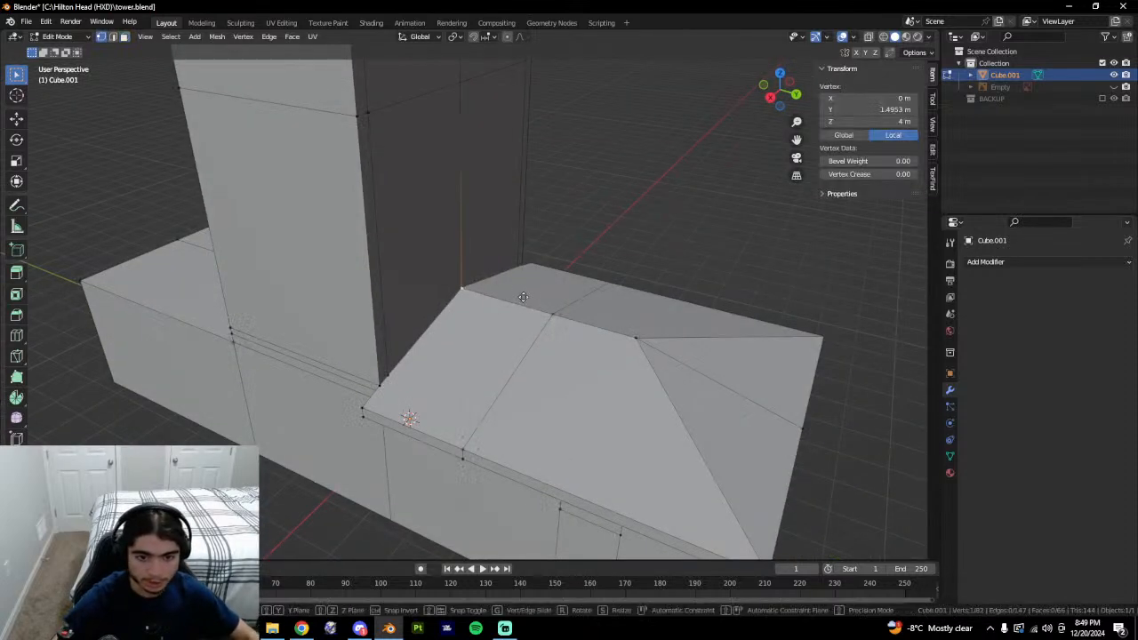
pyautogui.click(582, 312)
pyautogui.hotkey('ctrl', 'z')
pyautogui.press('g')
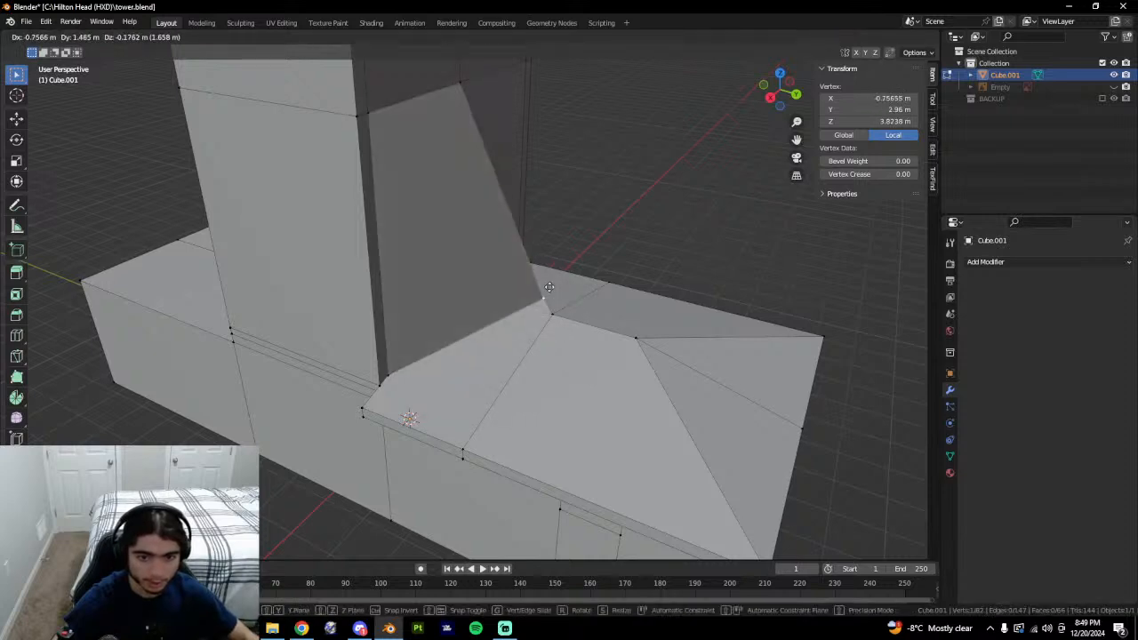
pyautogui.click(552, 283)
pyautogui.hotkey('ctrl', 'z')
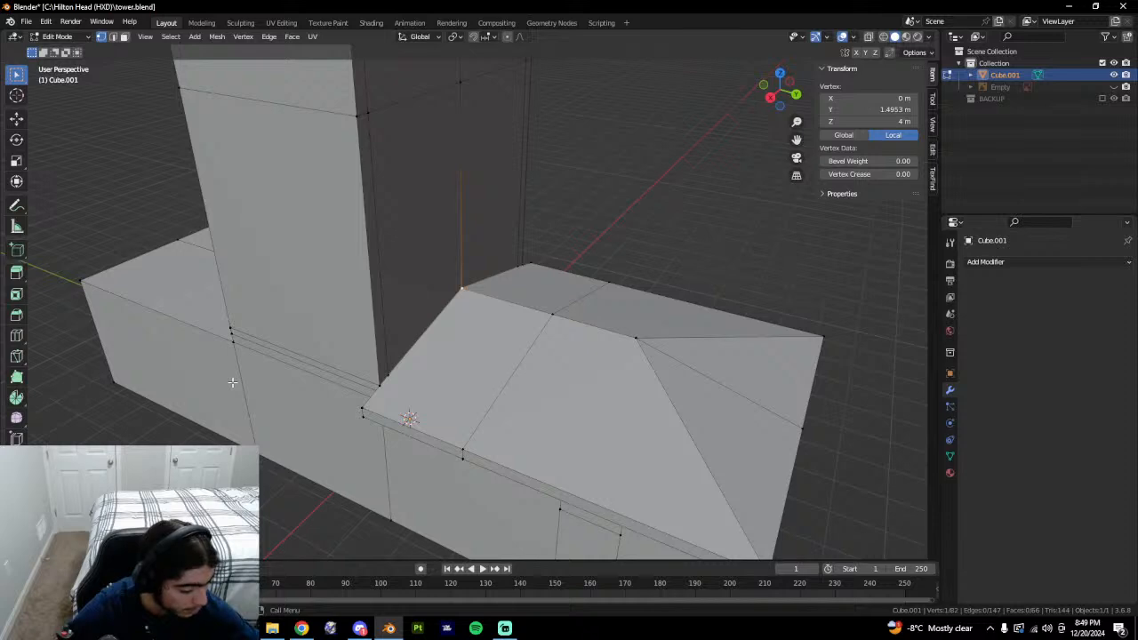
pyautogui.moveTo(644, 369); pyautogui.dragTo(562, 375, button='middle')
# Show only the BACKUP collection and enter Edit Mode on the backup mesh.
pyautogui.click(1103, 98)
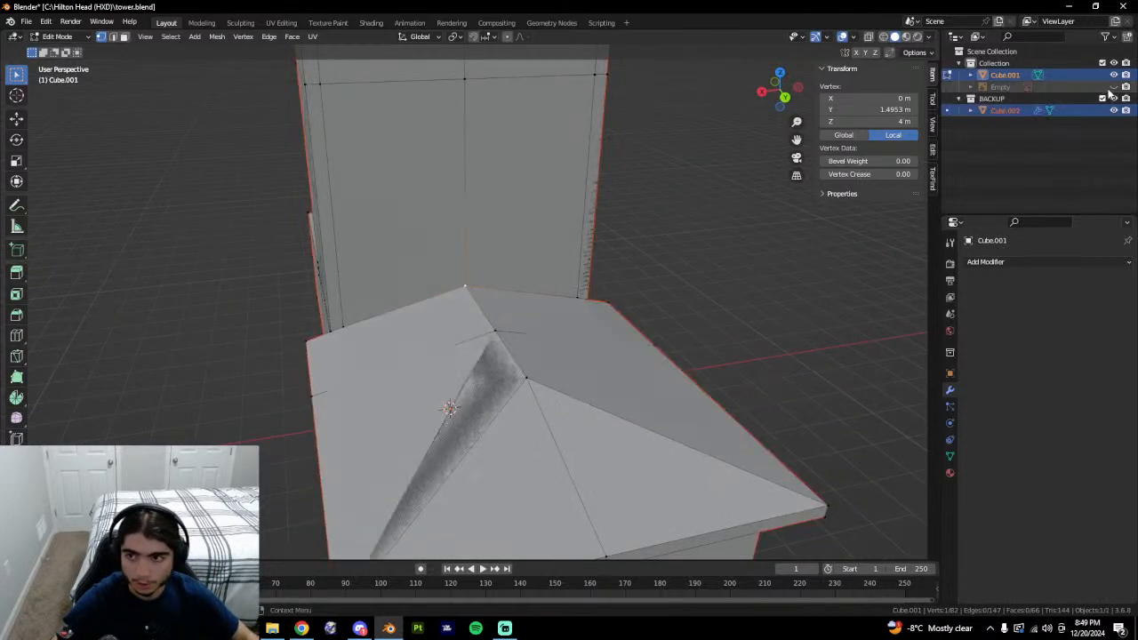
pyautogui.click(1102, 63)
pyautogui.moveTo(444, 332); pyautogui.dragTo(404, 333, button='middle')
pyautogui.press('Tab')
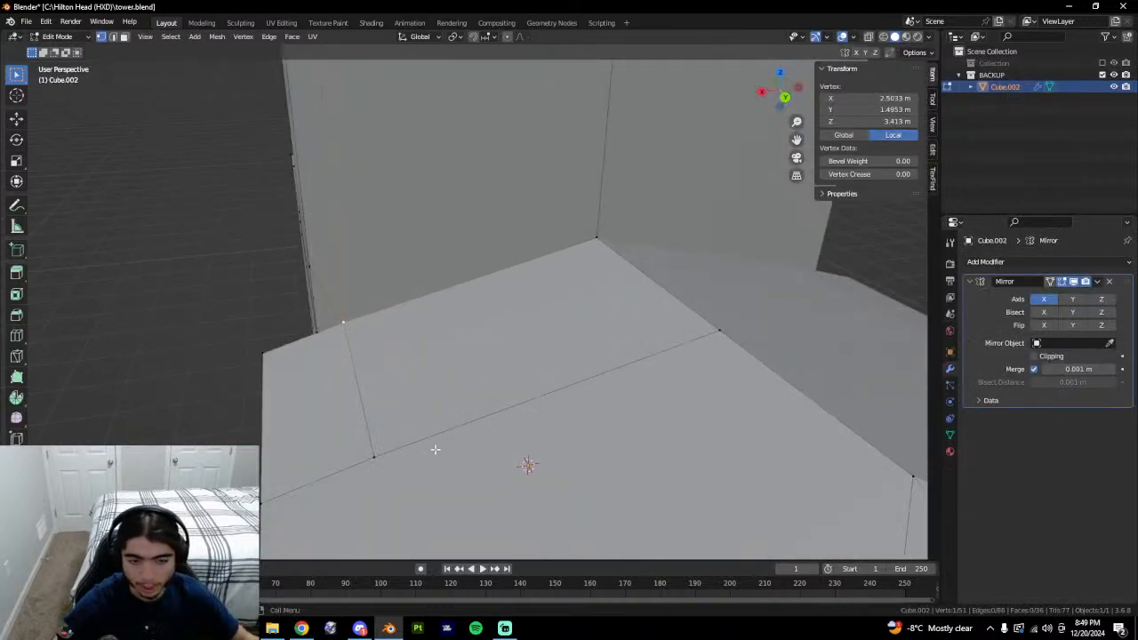
pyautogui.moveTo(435, 449); pyautogui.dragTo(520, 370, button='middle')
pyautogui.press('Tab')
pyautogui.press('Tab')
pyautogui.press('Tab')
pyautogui.press('Tab')
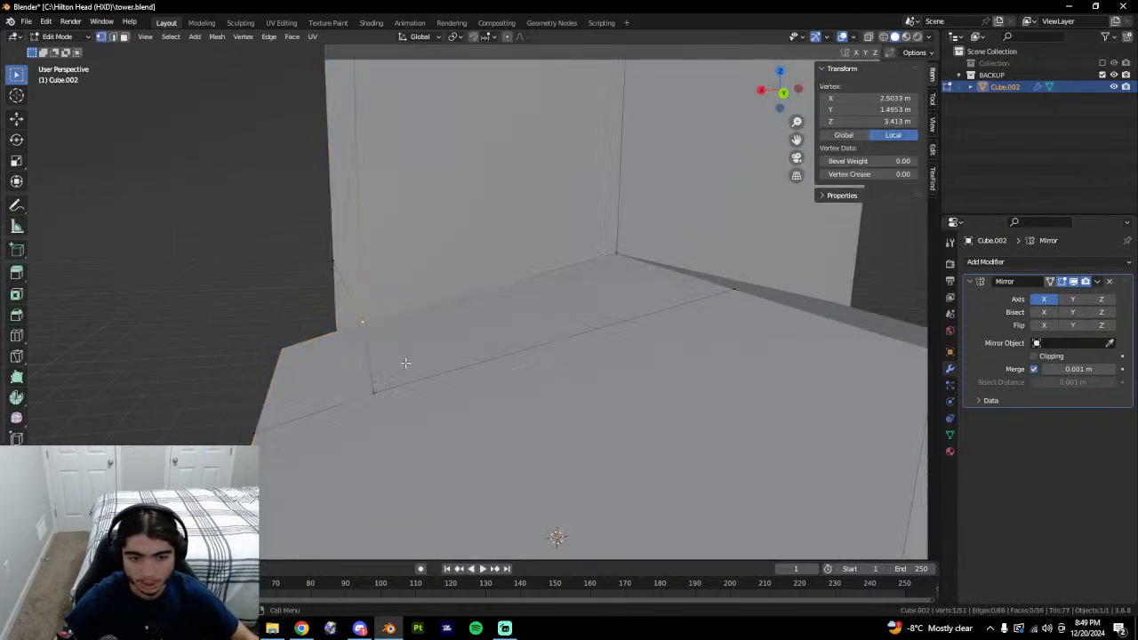
# Select the backup ridge vertex at X 0 m, Z 4 m, then restore the main Collection.
pyautogui.click(611, 257)
pyautogui.click(617, 254)
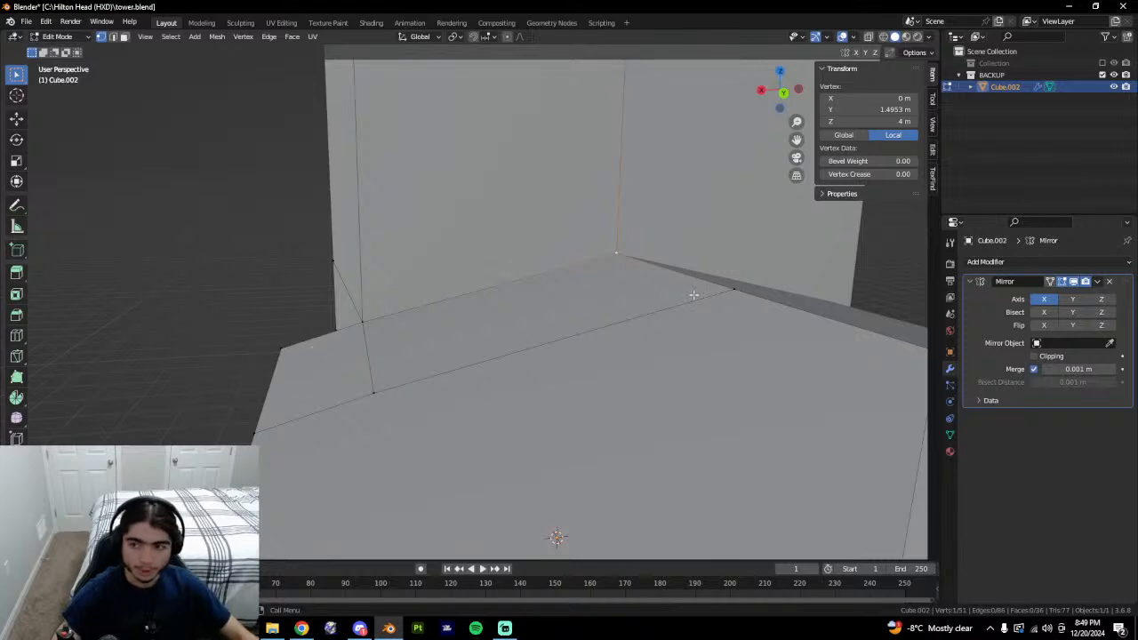
pyautogui.click(1103, 75)
pyautogui.click(1103, 64)
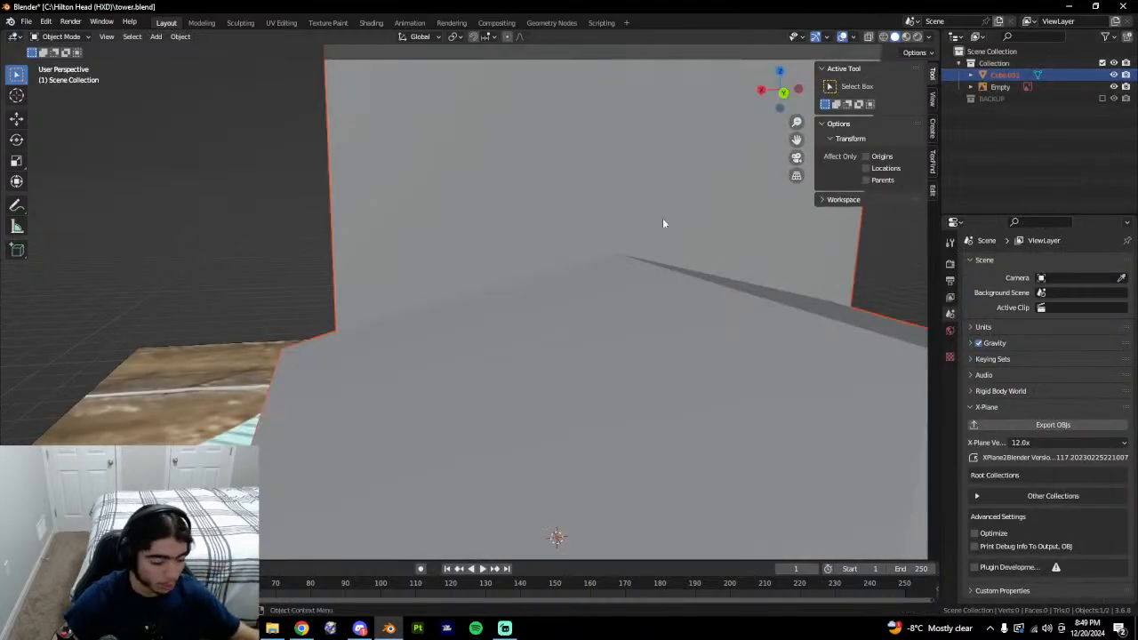
pyautogui.click(584, 385)
pyautogui.scroll(-6, 607, 343)
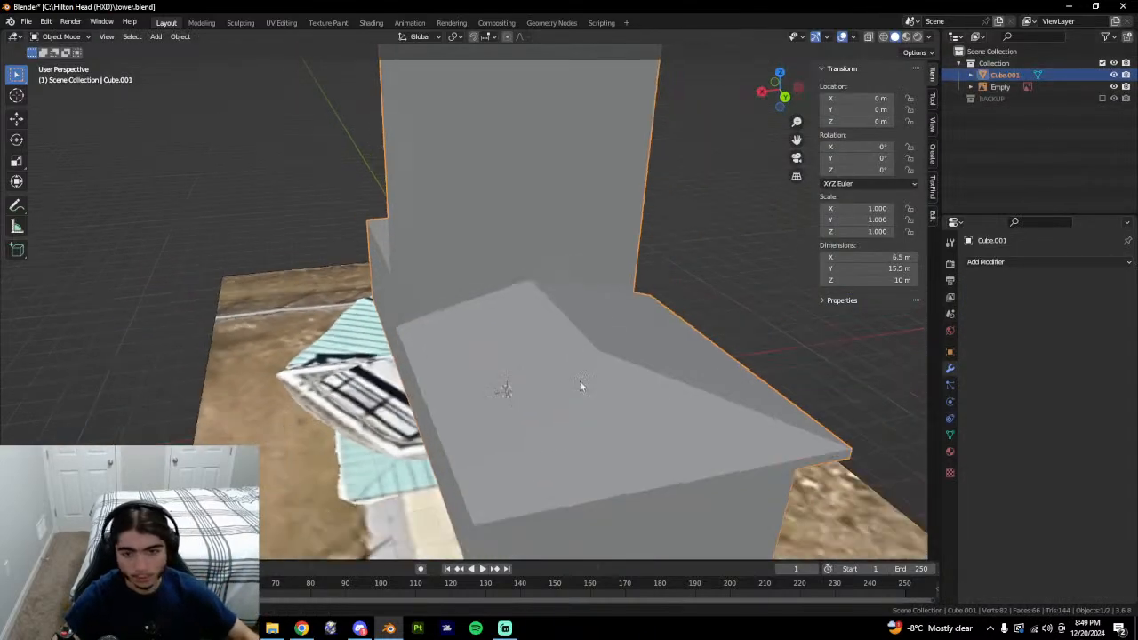
pyautogui.scroll(2, 579, 380)
pyautogui.press('Tab')
pyautogui.moveTo(525, 279); pyautogui.dragTo(514, 255, button='middle')
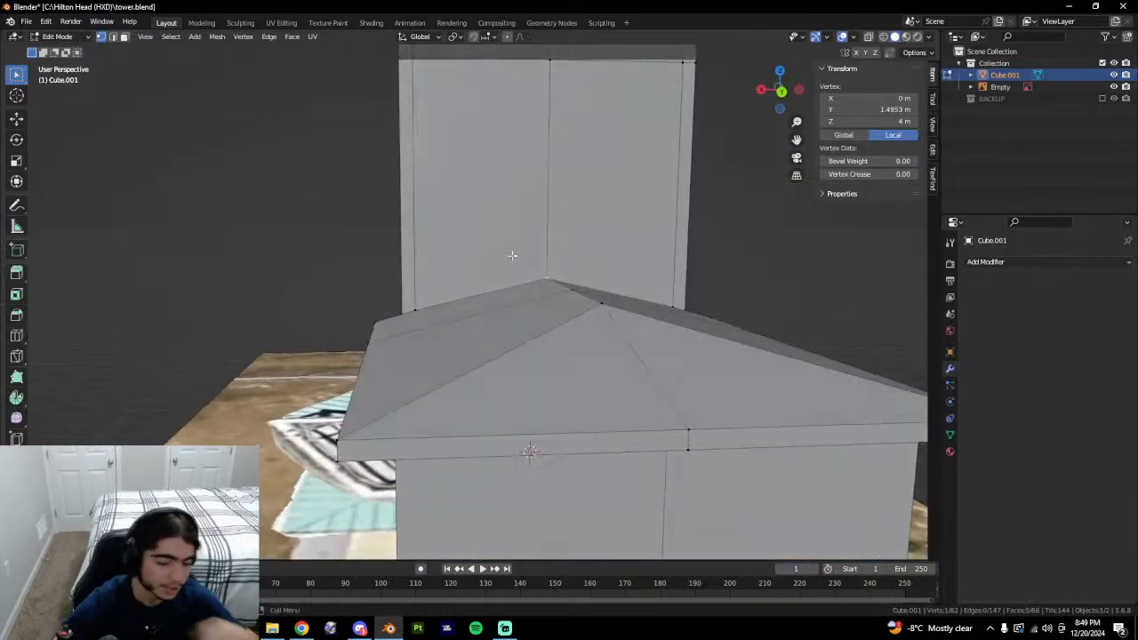
pyautogui.scroll(5, 443, 345)
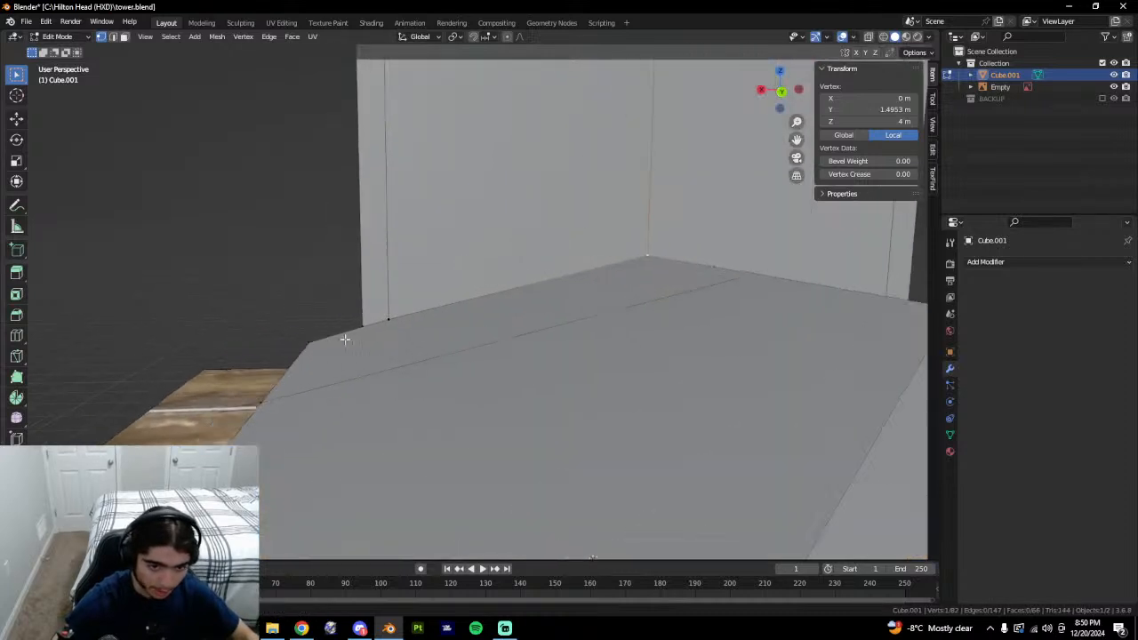
pyautogui.keyDown('shift'); pyautogui.moveTo(347, 337); pyautogui.dragTo(491, 321, button='middle'); pyautogui.keyUp('shift')
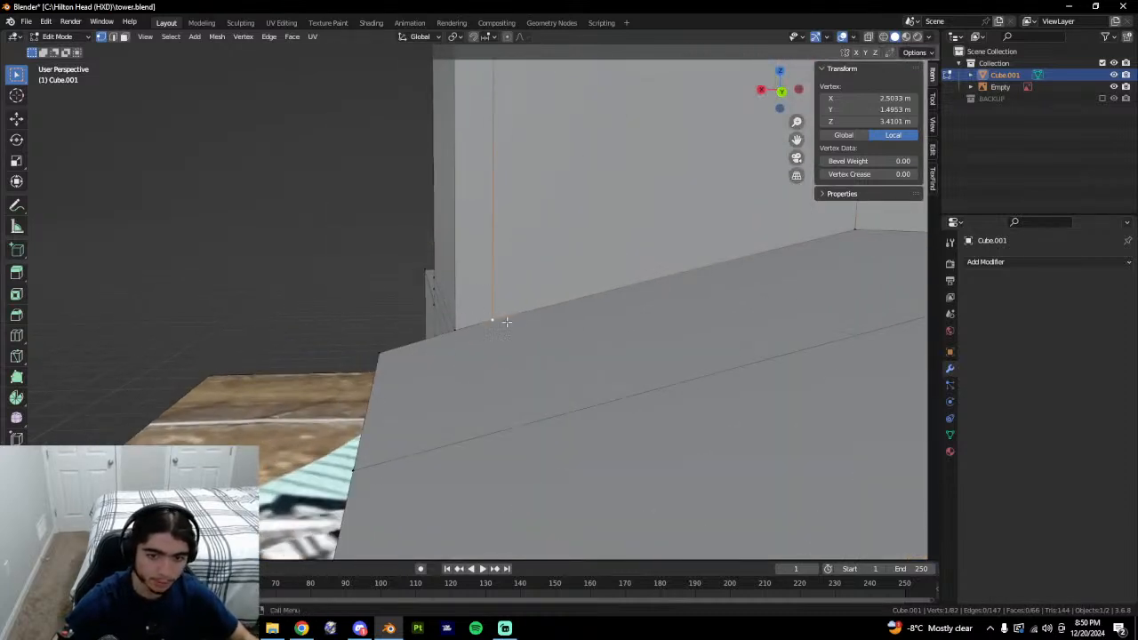
pyautogui.keyDown('ctrl'); pyautogui.click(374, 359); pyautogui.keyUp('ctrl')
pyautogui.scroll(-1, 768, 348)
pyautogui.keyDown('shift'); pyautogui.moveTo(770, 346); pyautogui.dragTo(694, 372, button='middle'); pyautogui.keyUp('shift')
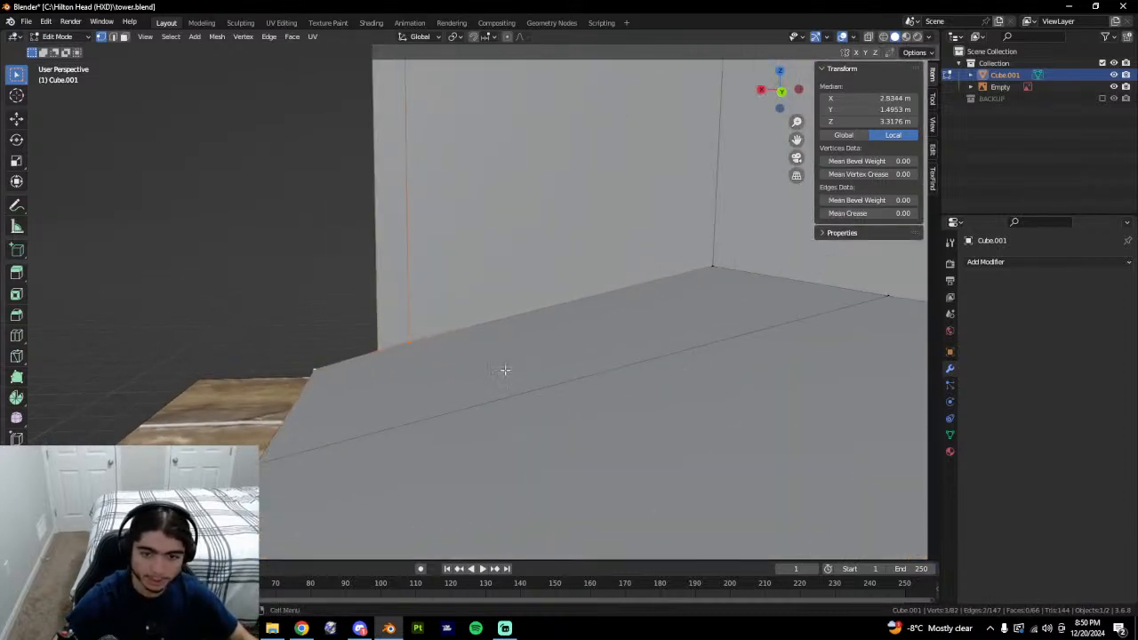
pyautogui.click(311, 370)
pyautogui.keyDown('ctrl'); pyautogui.click(412, 344); pyautogui.keyUp('ctrl')
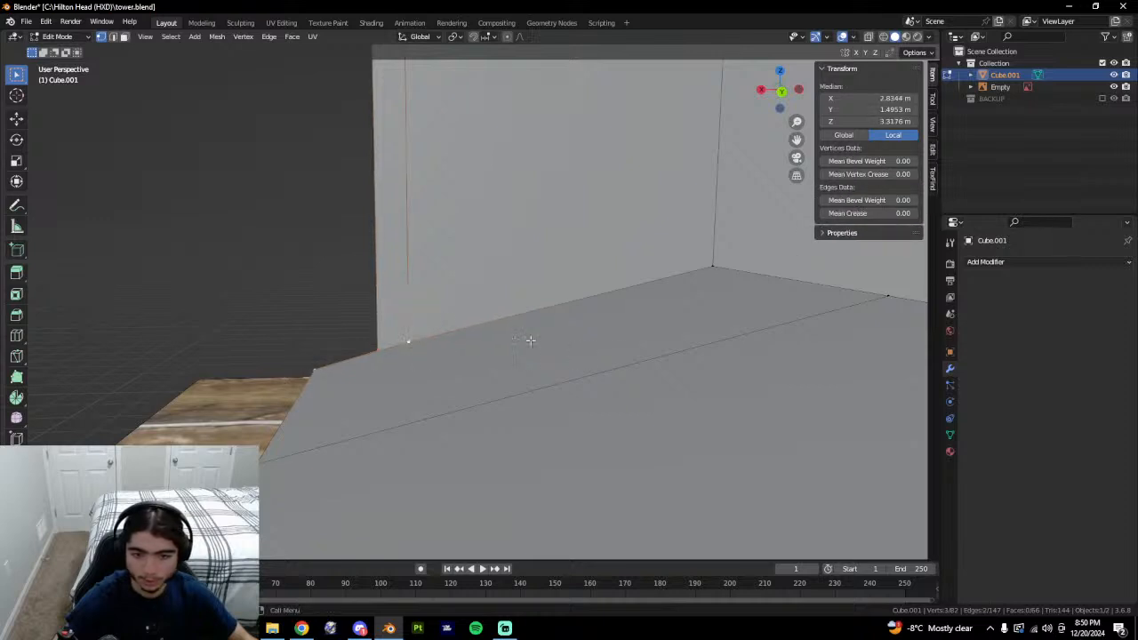
pyautogui.click(436, 341)
pyautogui.keyDown('shift'); pyautogui.moveTo(680, 293); pyautogui.dragTo(634, 257, button='middle'); pyautogui.keyUp('shift')
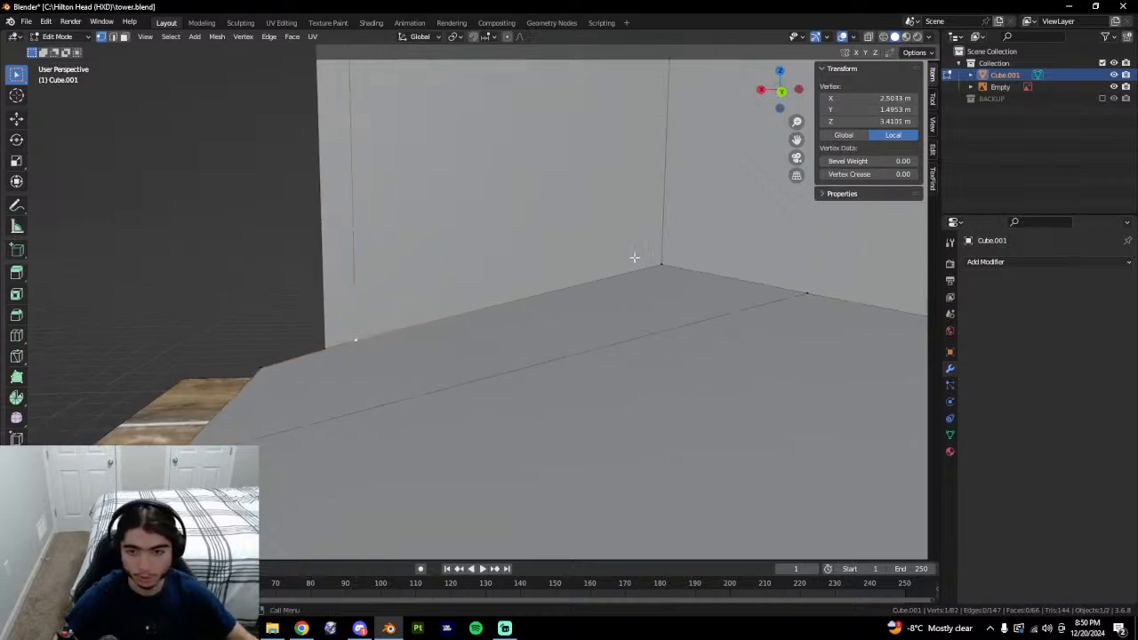
pyautogui.keyDown('ctrl'); pyautogui.click(270, 369); pyautogui.keyUp('ctrl')
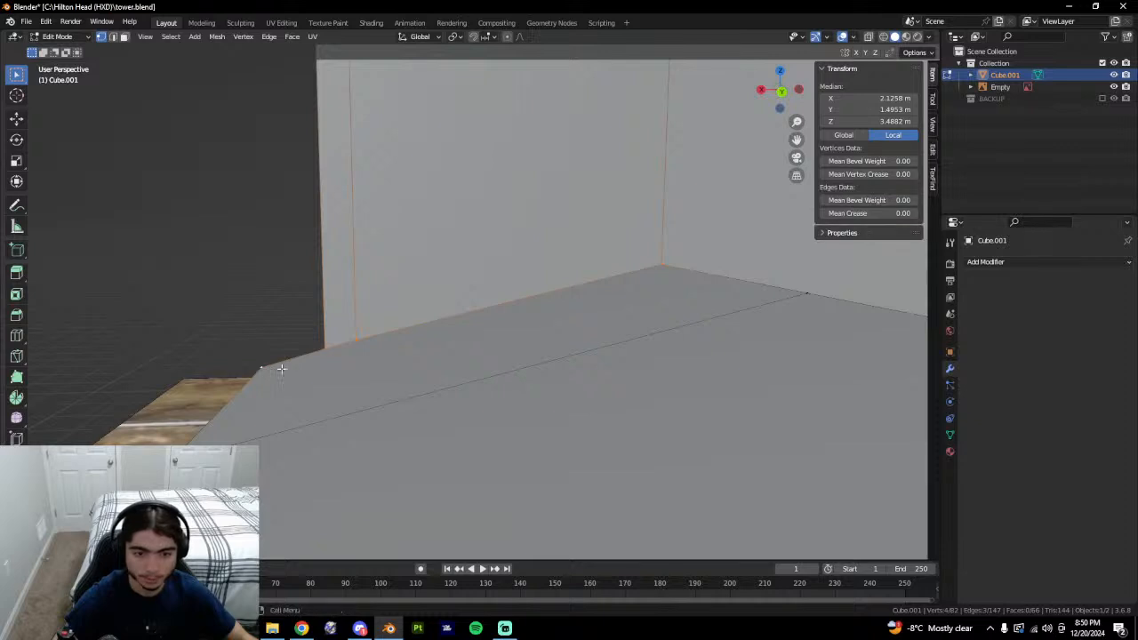
pyautogui.moveTo(281, 368); pyautogui.dragTo(357, 370, button='middle')
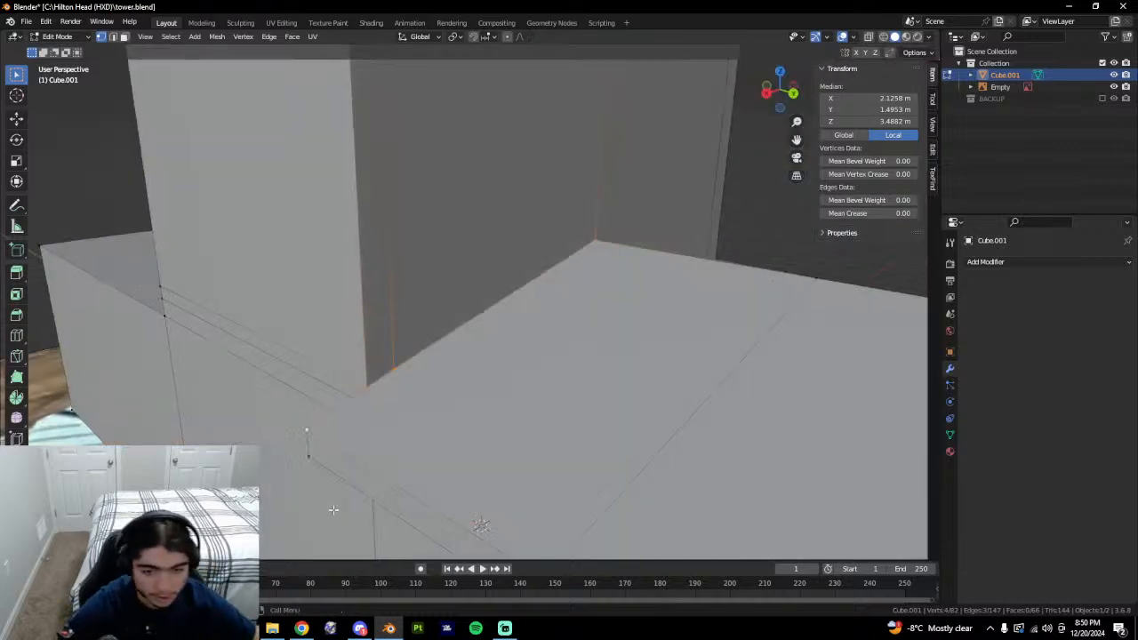
pyautogui.keyDown('ctrl'); pyautogui.moveTo(615, 293); pyautogui.dragTo(570, 414, button='middle'); pyautogui.keyUp('ctrl')
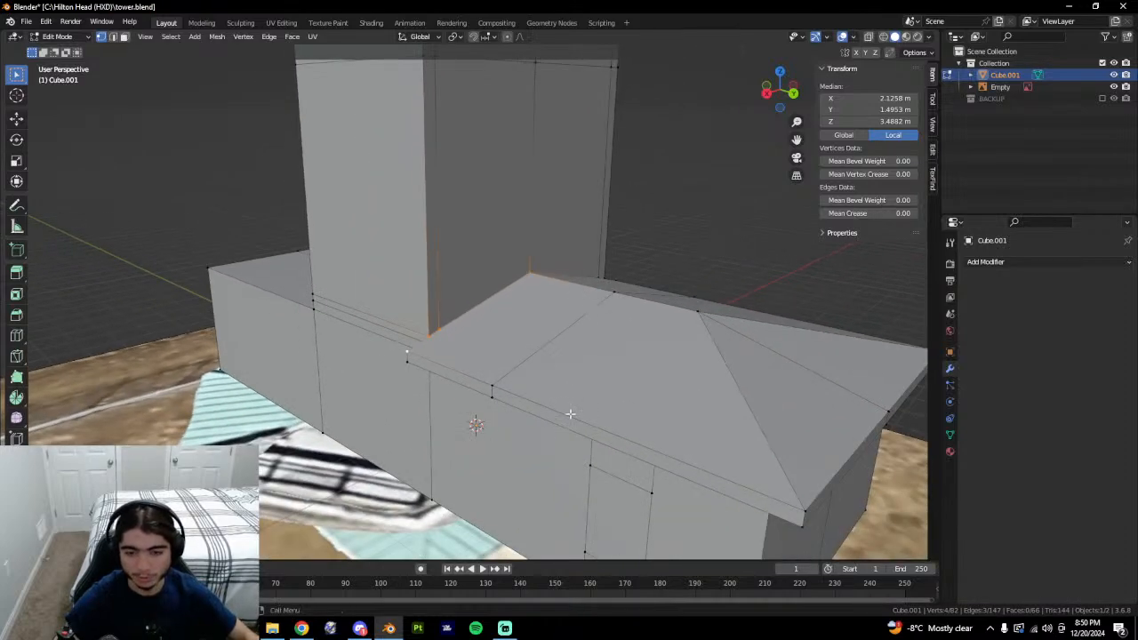
pyautogui.keyDown('ctrl'); pyautogui.moveTo(610, 248); pyautogui.dragTo(588, 360, button='middle'); pyautogui.keyUp('ctrl')
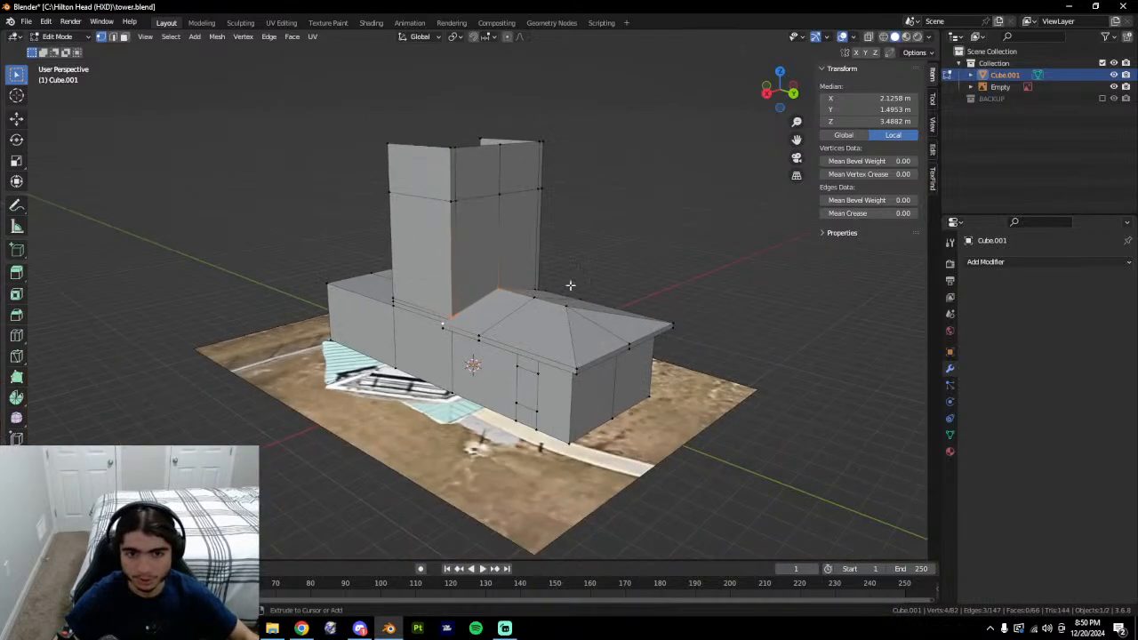
pyautogui.moveTo(571, 285); pyautogui.dragTo(536, 274, button='middle')
pyautogui.click(714, 265)
pyautogui.press('Tab')
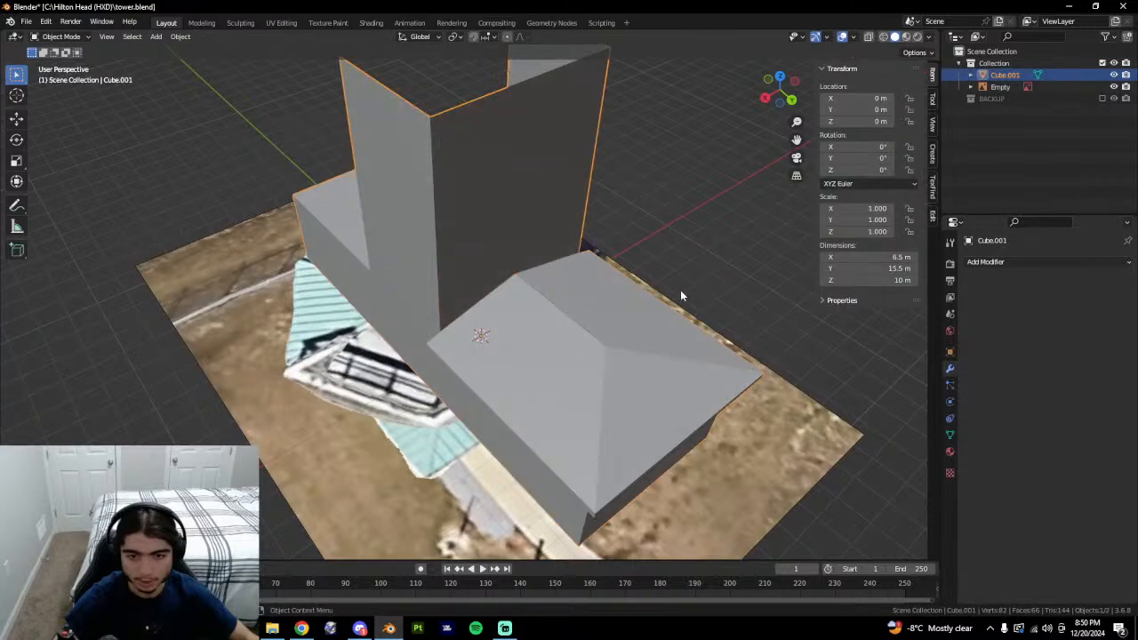
pyautogui.moveTo(681, 291); pyautogui.dragTo(560, 330, button='middle')
pyautogui.keyDown('shift'); pyautogui.moveTo(728, 358); pyautogui.dragTo(634, 435, button='middle'); pyautogui.keyUp('shift')
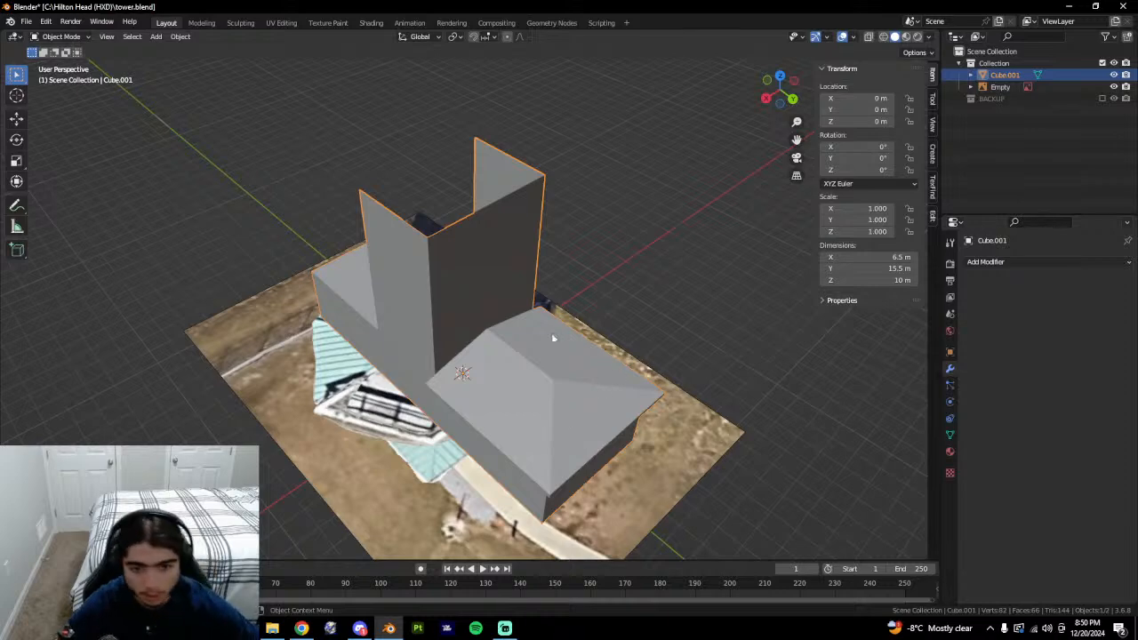
pyautogui.press('Tab')
pyautogui.moveTo(554, 335); pyautogui.dragTo(640, 357, button='middle')
pyautogui.press('Tab')
pyautogui.press('Tab')
pyautogui.scroll(3, 406, 326)
pyautogui.scroll(-1, 428, 326)
pyautogui.scroll(-4, 427, 326)
pyautogui.hotkey('alt', 'Tab')
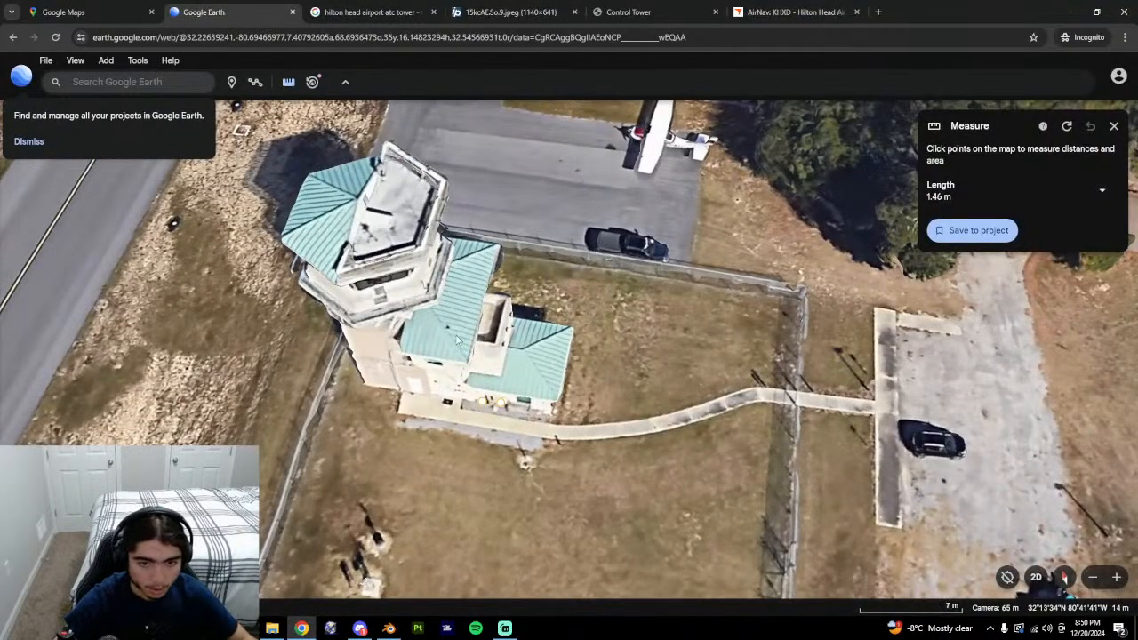
pyautogui.moveTo(457, 340); pyautogui.dragTo(382, 222, button='middle')
pyautogui.scroll(-4, 400, 222)
pyautogui.moveTo(450, 245); pyautogui.dragTo(470, 359)
pyautogui.scroll(3, 471, 358)
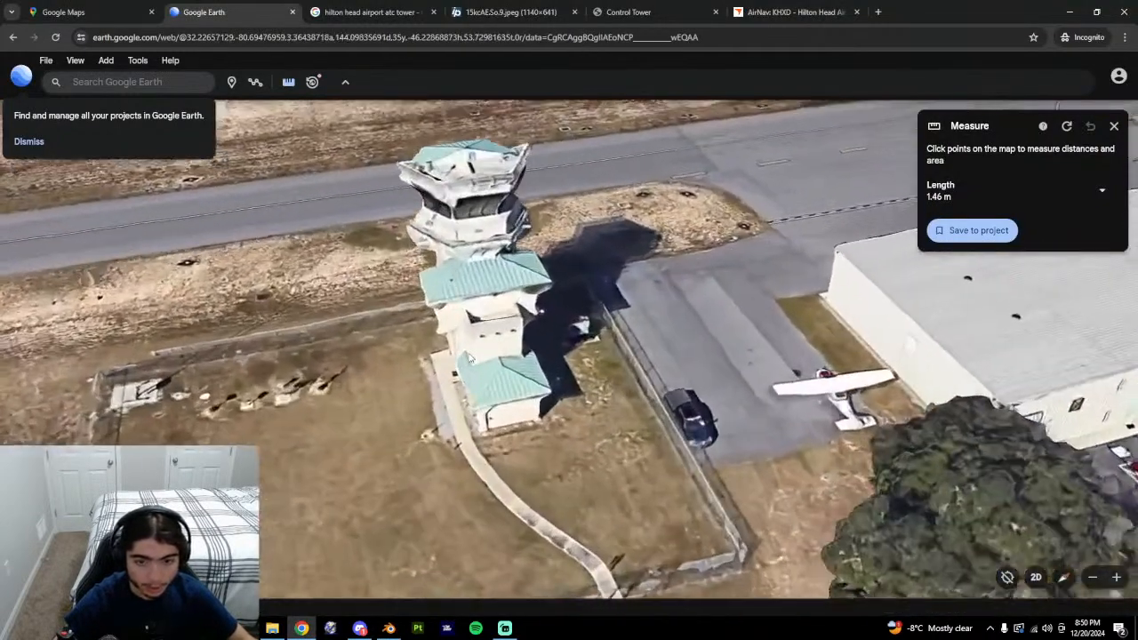
pyautogui.hotkey('alt', 'Tab')
pyautogui.moveTo(471, 359); pyautogui.dragTo(371, 391, button='middle')
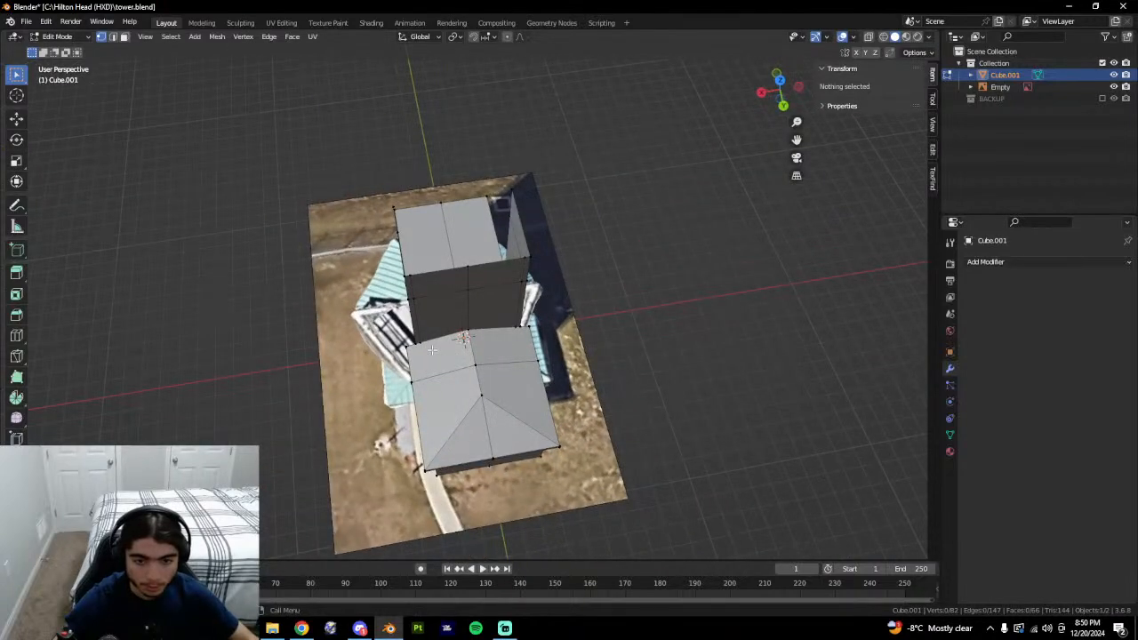
# Orbit to a low side view and select the roof edge beside the tower in edge mode.
pyautogui.moveTo(432, 349); pyautogui.dragTo(429, 346, button='middle')
pyautogui.scroll(3, 429, 342)
pyautogui.moveTo(427, 409); pyautogui.dragTo(593, 328, button='middle')
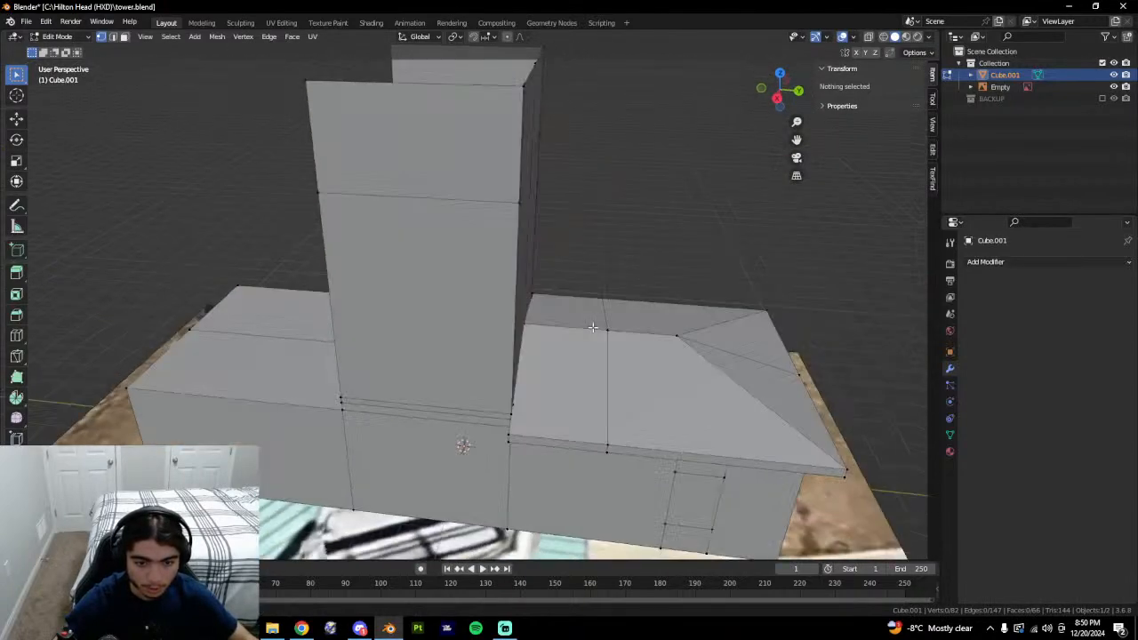
pyautogui.press('2')
pyautogui.click(606, 397)
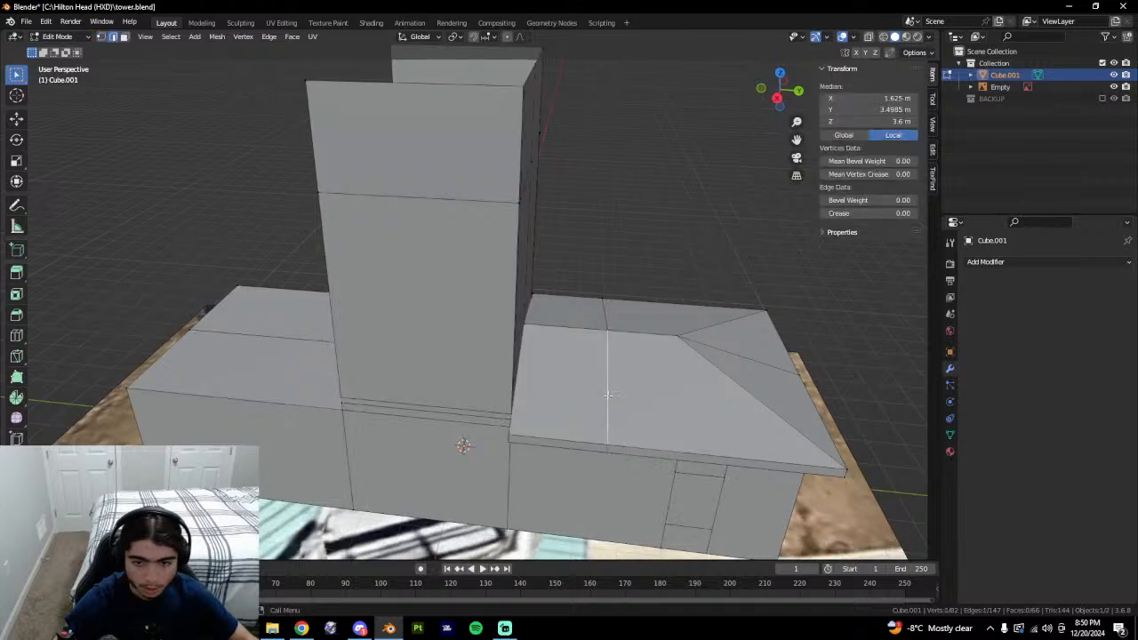
pyautogui.moveTo(607, 398); pyautogui.dragTo(635, 422, button='middle')
pyautogui.moveTo(692, 386); pyautogui.dragTo(665, 389, button='middle')
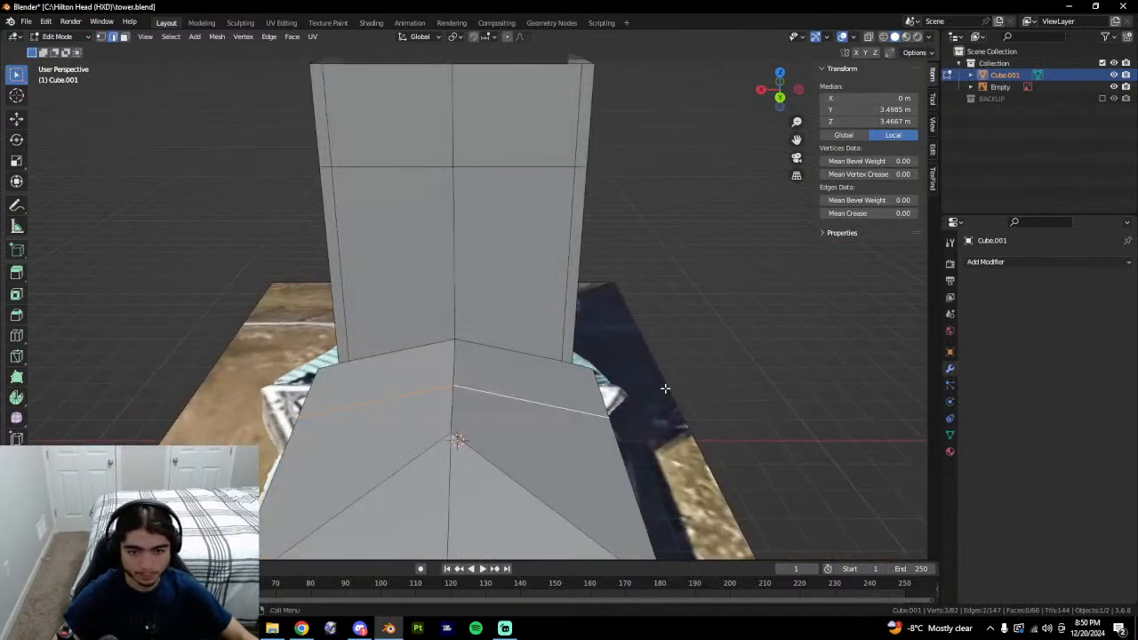
pyautogui.moveTo(521, 397); pyautogui.dragTo(531, 406, button='middle')
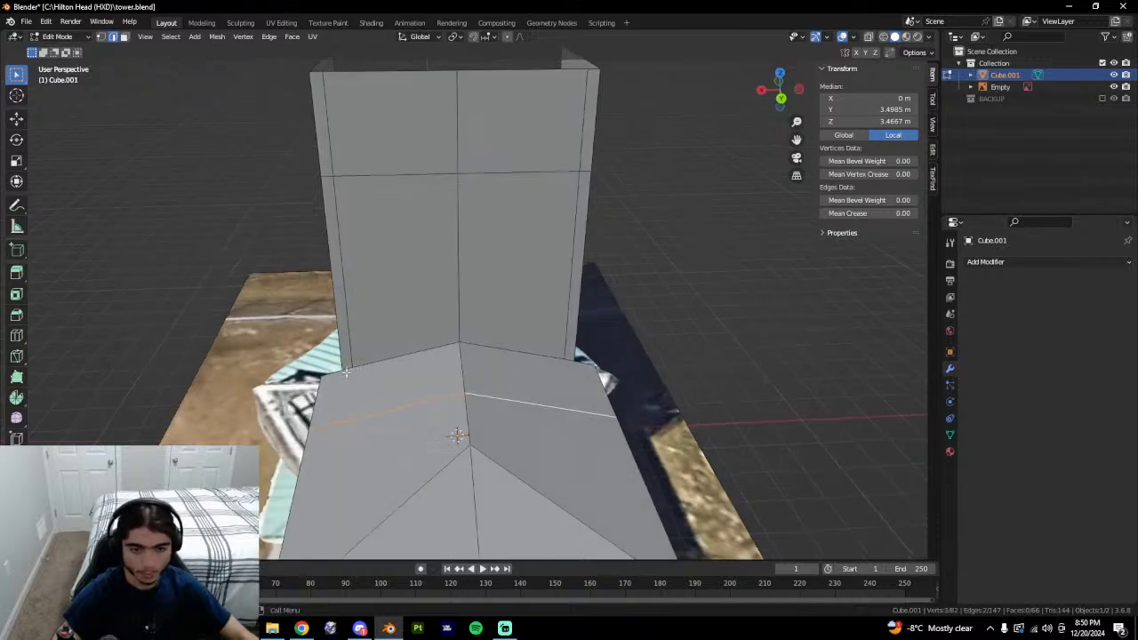
# Select a tower corner vertex, then the roof edge along the tower wall.
pyautogui.click(350, 364)
pyautogui.press('1')
pyautogui.click(348, 366)
pyautogui.moveTo(353, 368); pyautogui.dragTo(612, 435, button='middle')
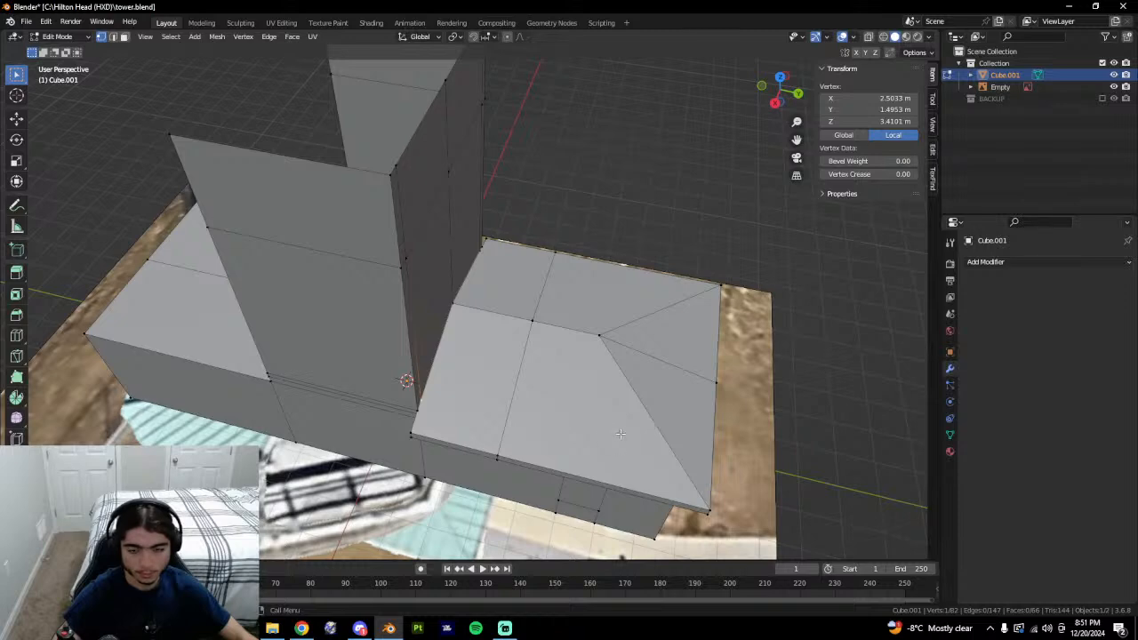
pyautogui.moveTo(620, 434); pyautogui.dragTo(542, 373, button='middle')
pyautogui.press('2')
pyautogui.click(537, 366)
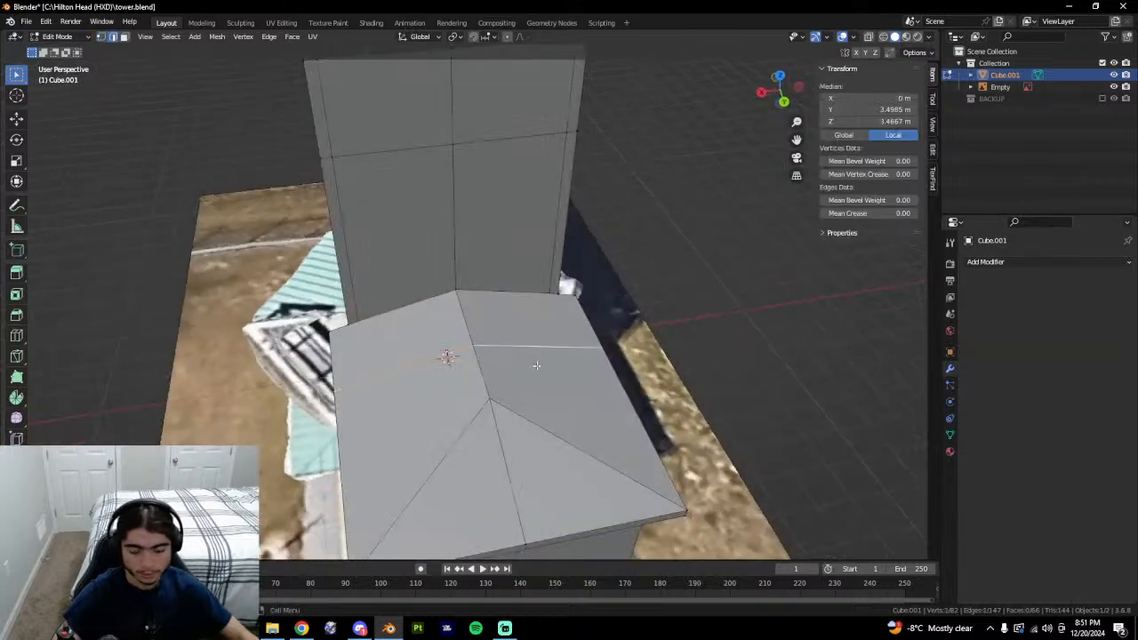
# Extrude the selected roof edges straight up along Z into a new wall.
pyautogui.press('e')
pyautogui.press('z')
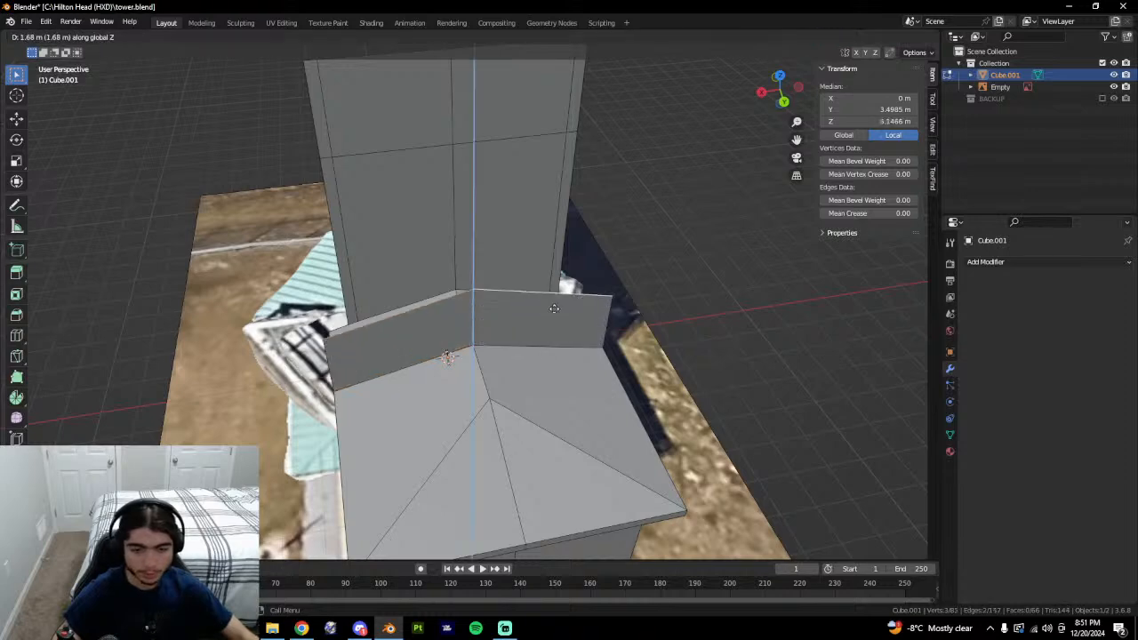
pyautogui.click(539, 183)
pyautogui.moveTo(541, 249); pyautogui.dragTo(648, 238, button='middle')
pyautogui.press('s')
pyautogui.press('z')
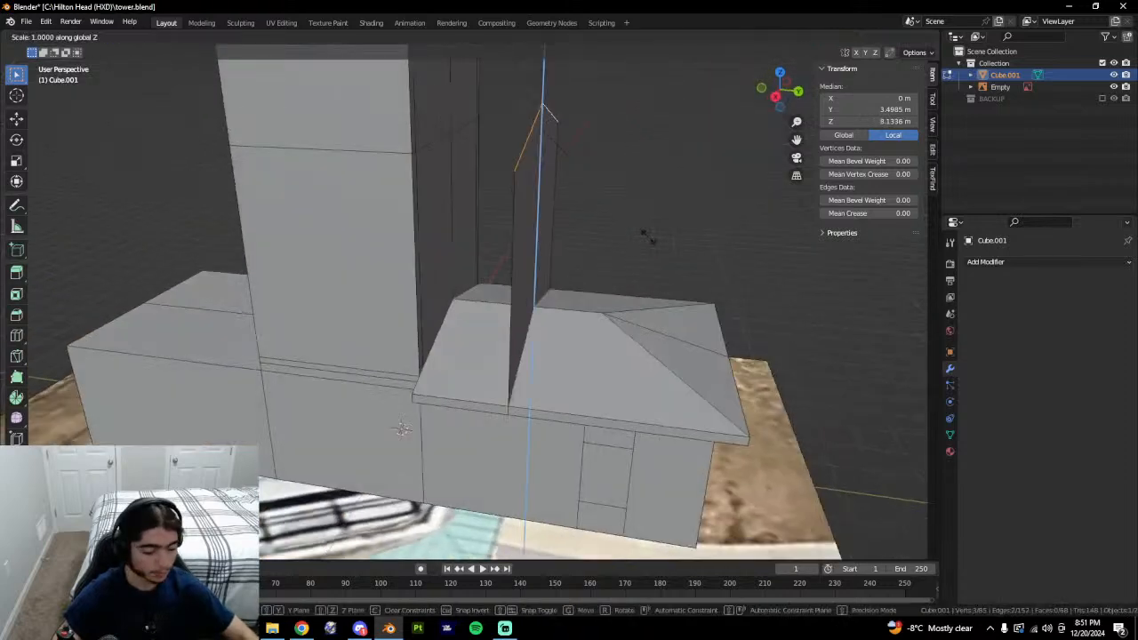
pyautogui.rightClick(652, 240)
# Set the new top edges' Median Z to 5.705 m.
pyautogui.click(880, 122)
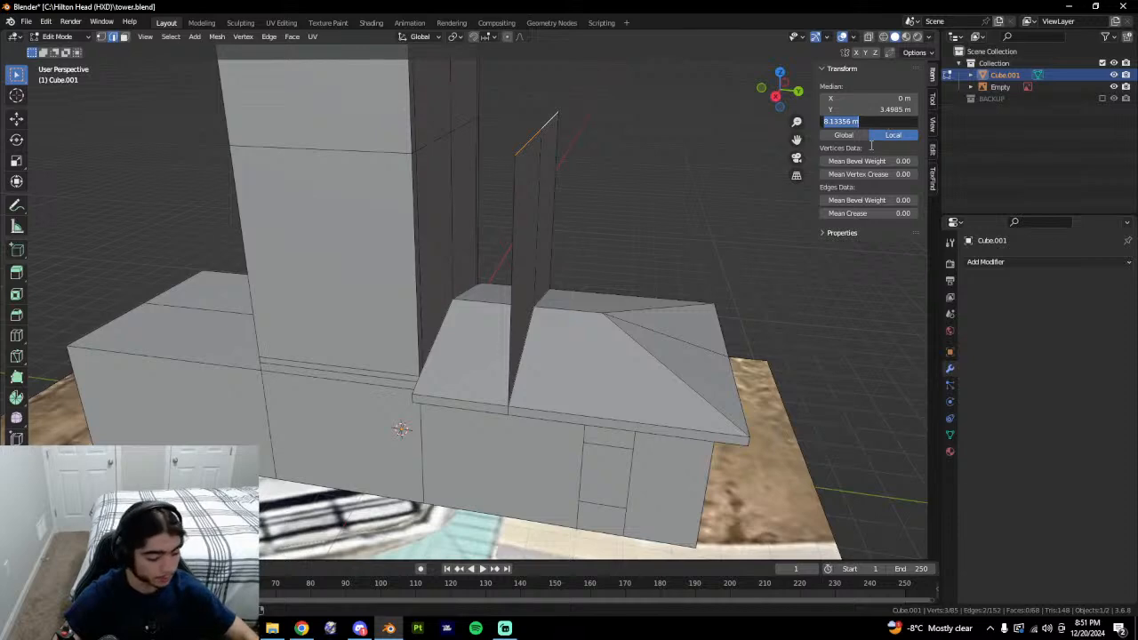
pyautogui.write('5.705')
pyautogui.press('Return')
pyautogui.moveTo(678, 185); pyautogui.dragTo(401, 180, button='middle')
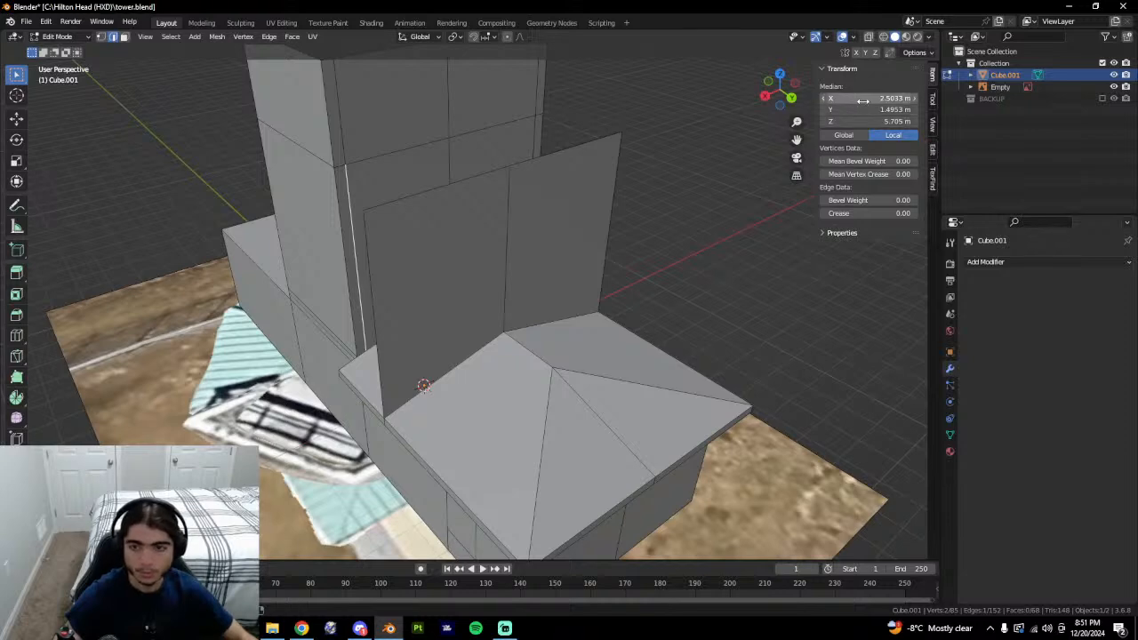
pyautogui.moveTo(580, 314); pyautogui.dragTo(373, 250, button='middle')
# Isolate the left wall panel and inspect its vertices, undoing a selection change.
pyautogui.click(377, 249)
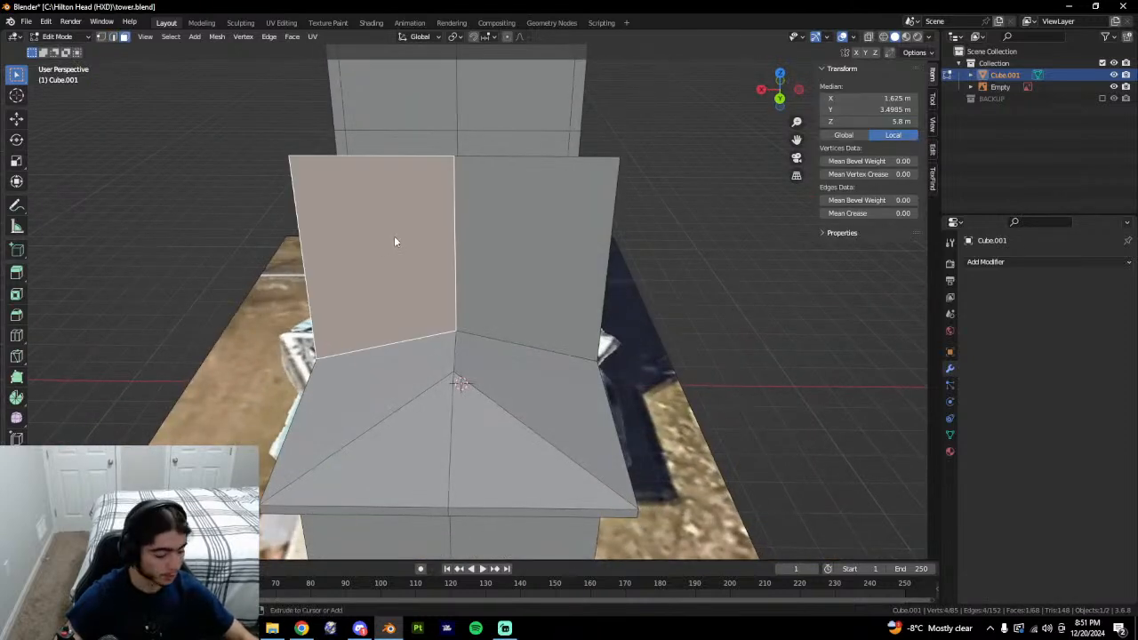
pyautogui.hotkey('shift', 'h')
pyautogui.press('1')
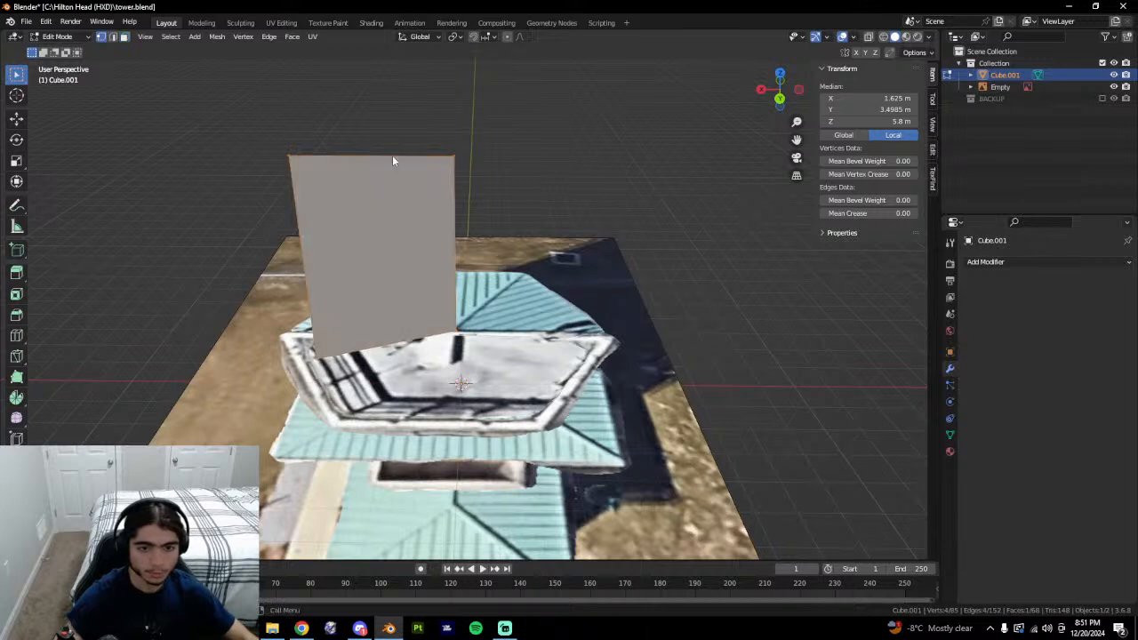
pyautogui.press('3')
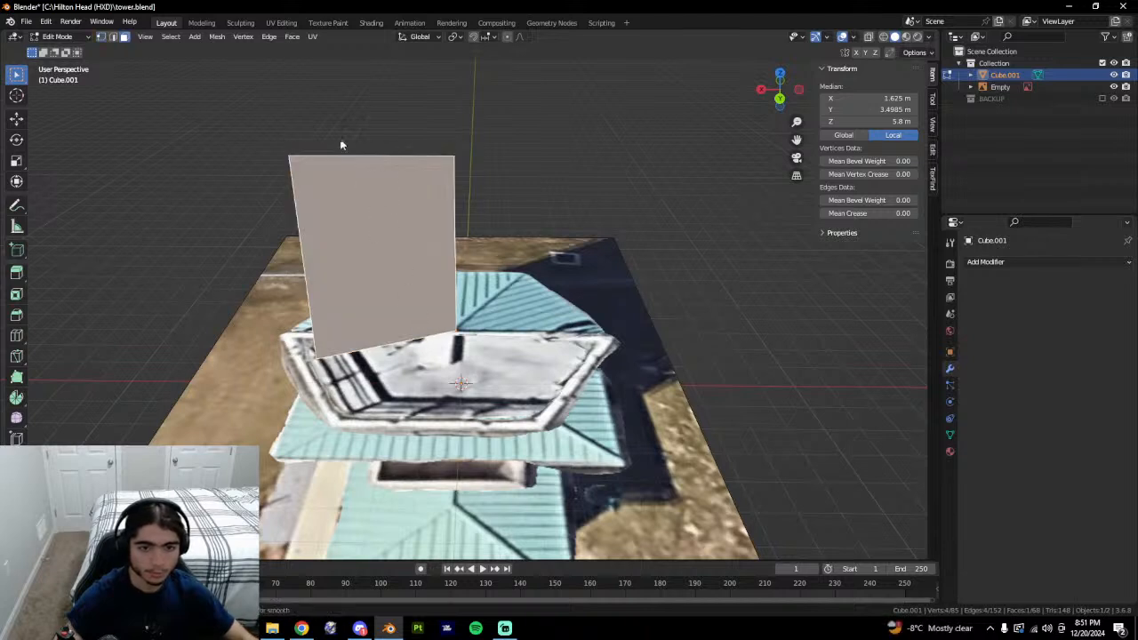
pyautogui.press('1')
pyautogui.rightClick(414, 344)
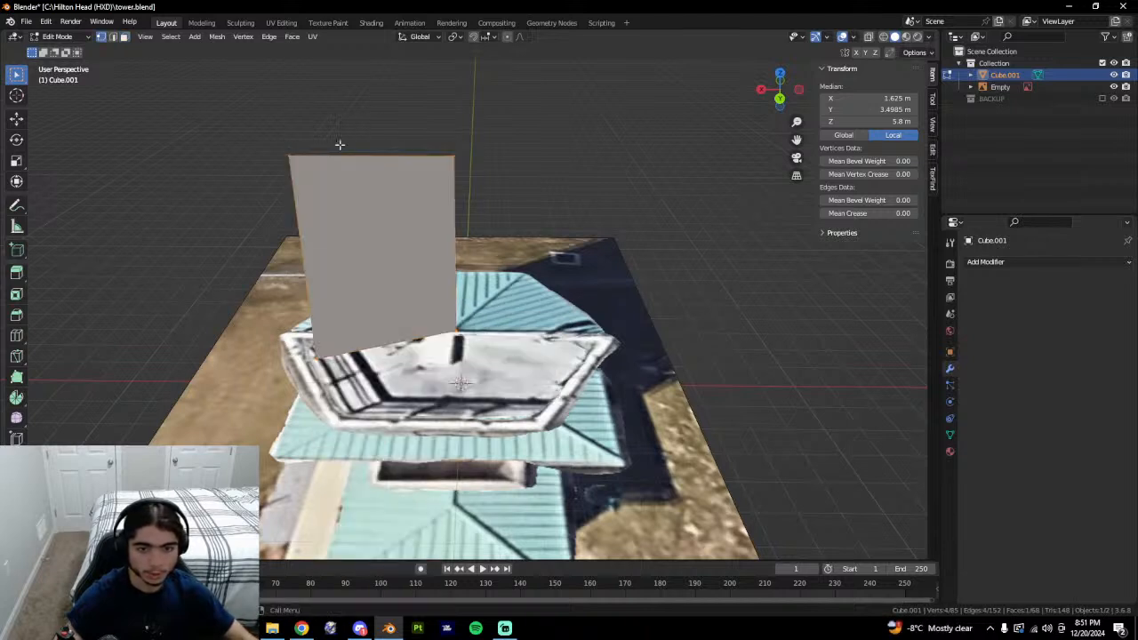
pyautogui.hotkey('alt', 'a')
pyautogui.hotkey('ctrl', 'z')
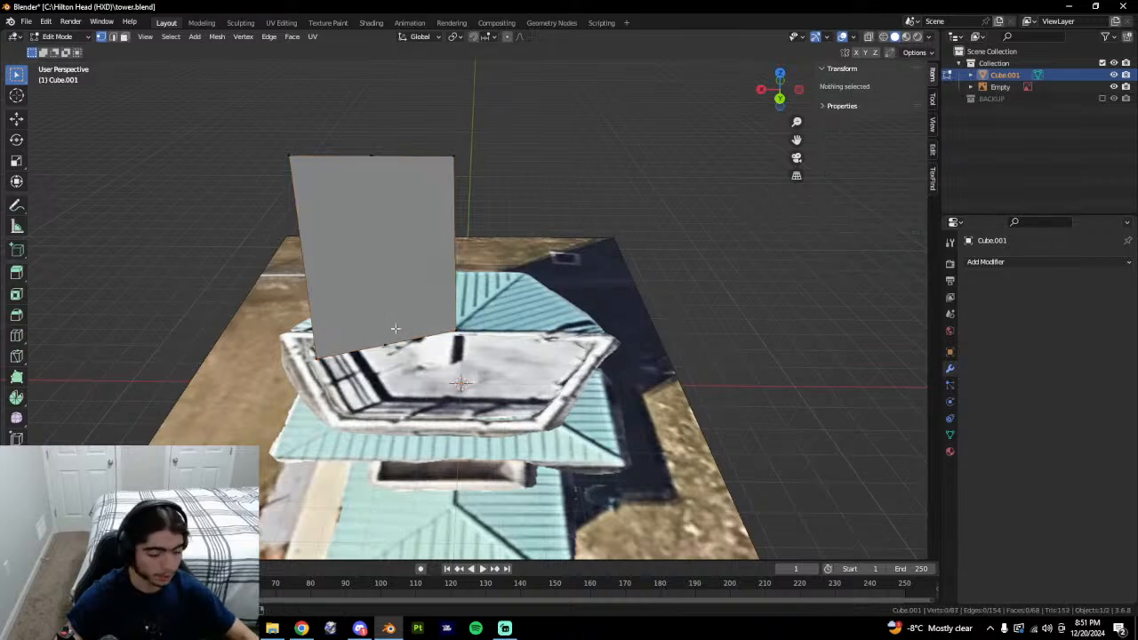
# Reveal the whole mesh and select the new wall's vertical edge.
pyautogui.hotkey('alt', 'h')
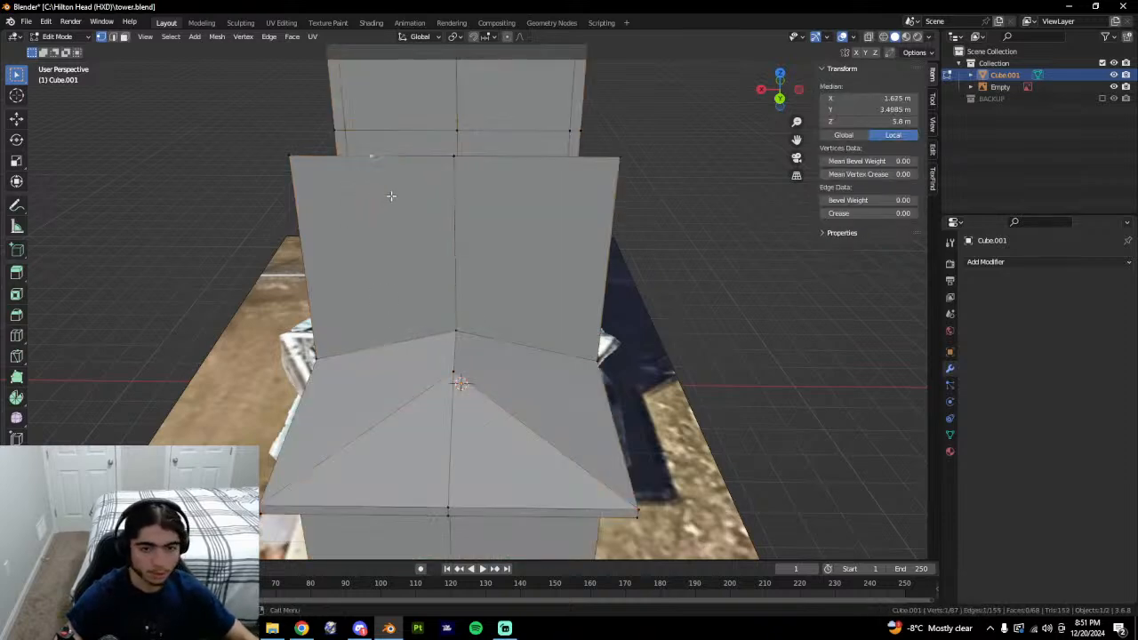
pyautogui.press('2')
pyautogui.click(374, 204)
pyautogui.keyDown('shift'); pyautogui.moveTo(375, 208); pyautogui.dragTo(455, 261, button='middle'); pyautogui.keyUp('shift')
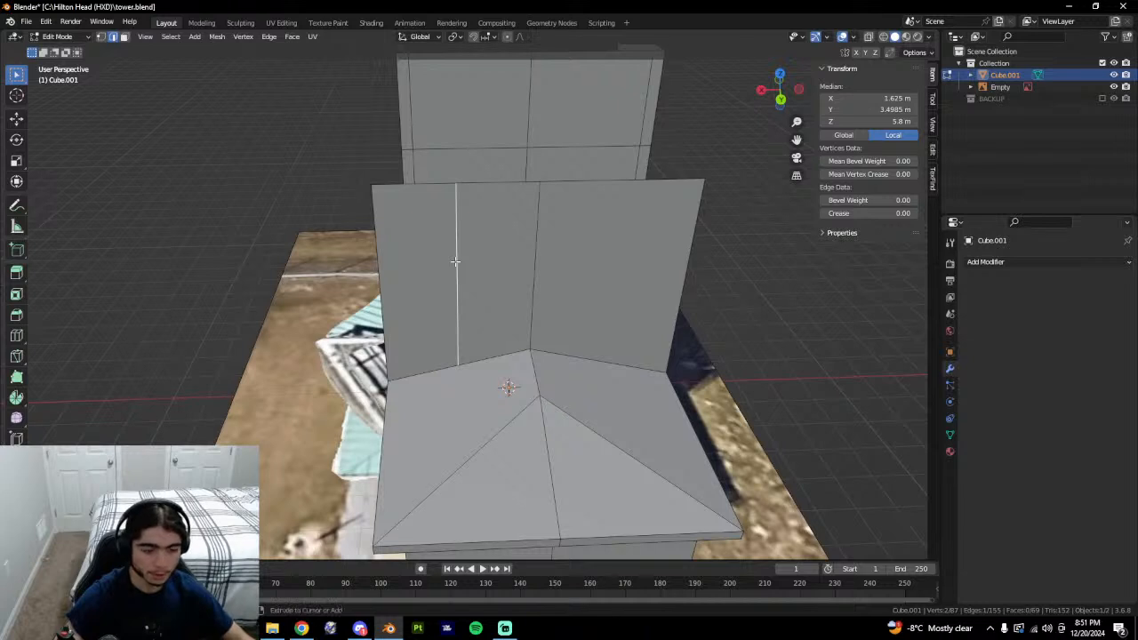
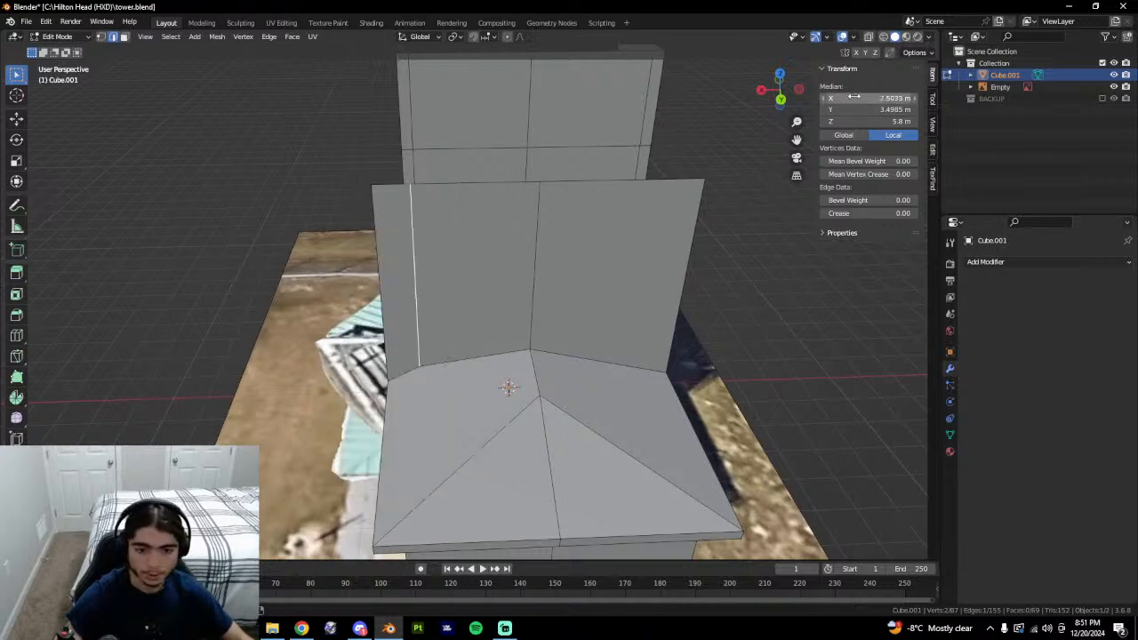
# Undo the dark extruded band on the upper tower wall.
pyautogui.moveTo(661, 299); pyautogui.dragTo(635, 379, button='middle')
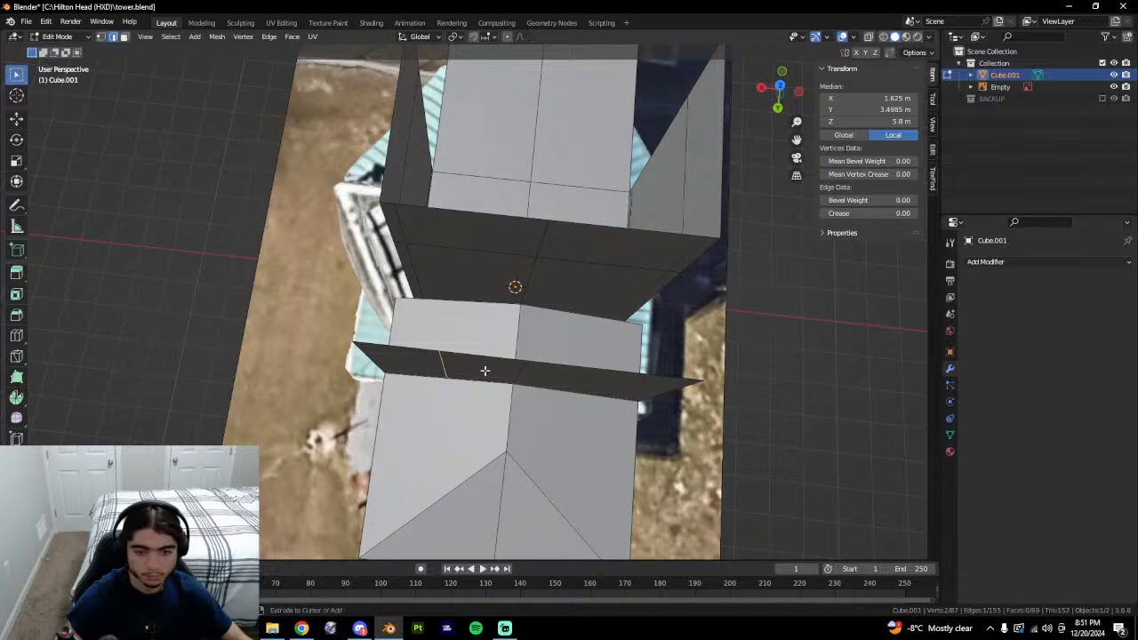
pyautogui.hotkey('ctrl', 'z')
pyautogui.hotkey('ctrl', 'z')
pyautogui.hotkey('ctrl', 'z')
pyautogui.hotkey('ctrl', 'z')
pyautogui.hotkey('ctrl', 'z')
pyautogui.hotkey('ctrl', 'z')
pyautogui.hotkey('ctrl', 'z')
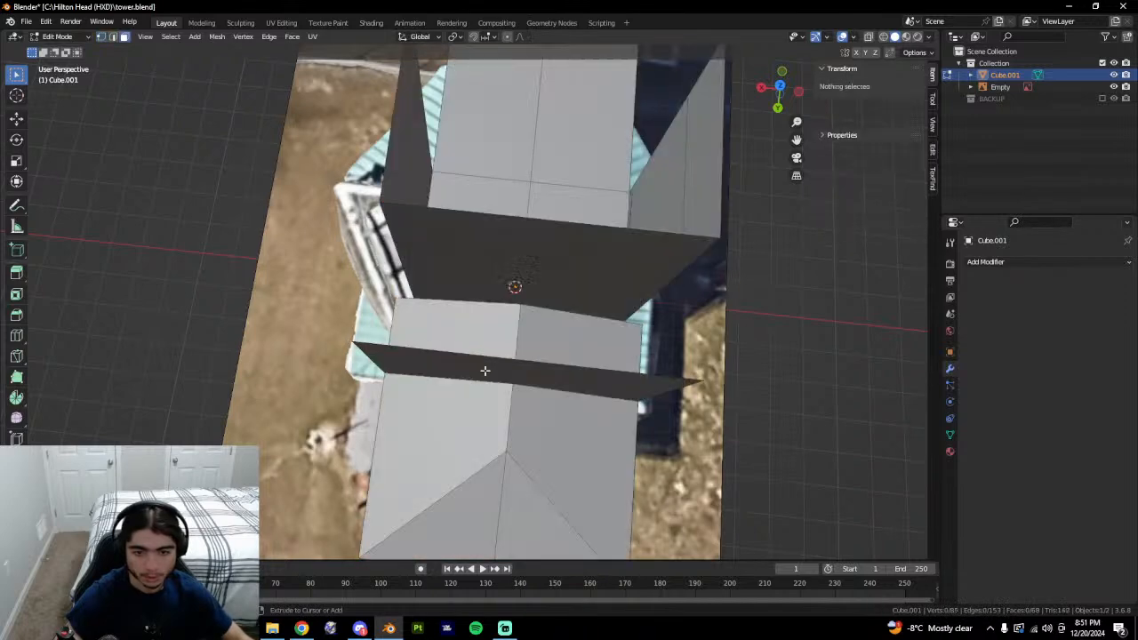
pyautogui.hotkey('ctrl', 'z')
pyautogui.hotkey('ctrl', 'z')
pyautogui.hotkey('ctrl', 'z')
# Check the tower's corner vertices from several angles, including an upper vertex at 8 m.
pyautogui.moveTo(485, 370); pyautogui.dragTo(420, 337, button='middle')
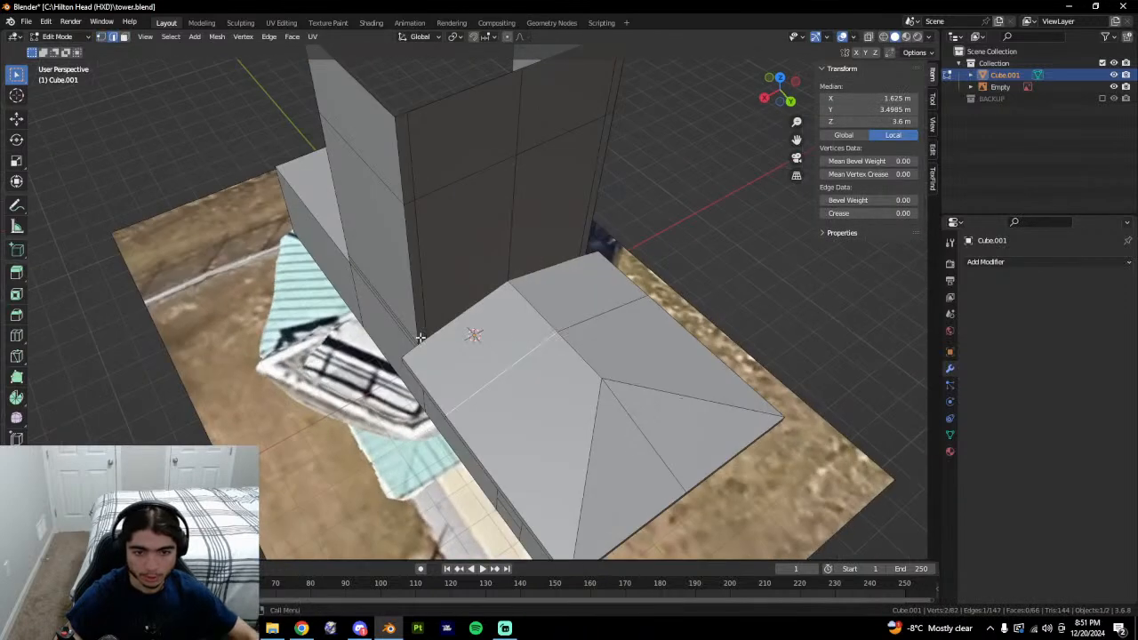
pyautogui.click(420, 338)
pyautogui.press('KP_3')
pyautogui.moveTo(519, 334); pyautogui.dragTo(541, 406, button='middle')
pyautogui.press('1')
pyautogui.click(474, 357)
pyautogui.moveTo(474, 357); pyautogui.dragTo(440, 331, button='middle')
pyautogui.moveTo(470, 103); pyautogui.dragTo(630, 304, button='middle')
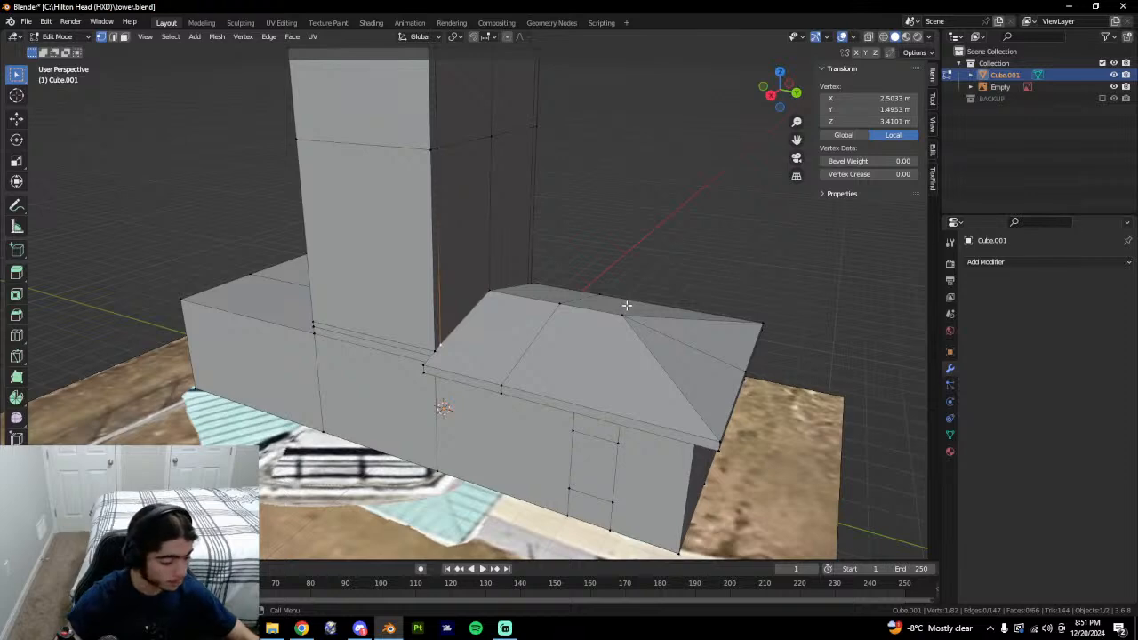
pyautogui.click(661, 266)
pyautogui.moveTo(661, 267); pyautogui.dragTo(582, 371, button='middle')
pyautogui.click(416, 168)
# Read the positions of the eave midpoint, three tower-top vertices and the roof ridge.
pyautogui.moveTo(857, 320); pyautogui.dragTo(810, 342, button='middle')
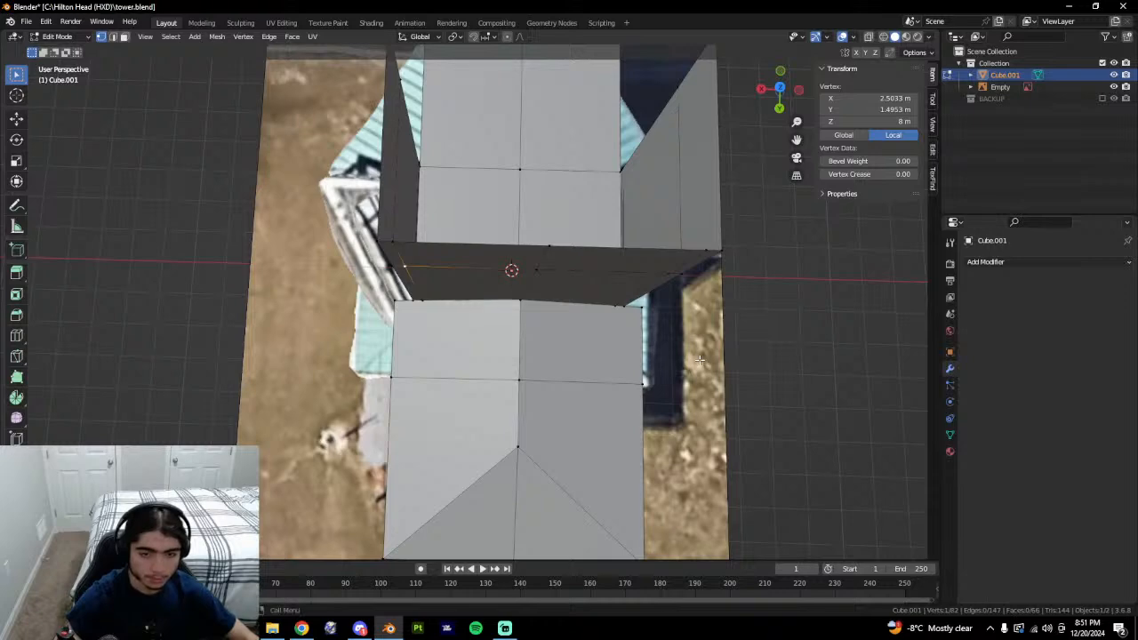
pyautogui.moveTo(574, 367); pyautogui.dragTo(654, 376, button='middle')
pyautogui.click(494, 418)
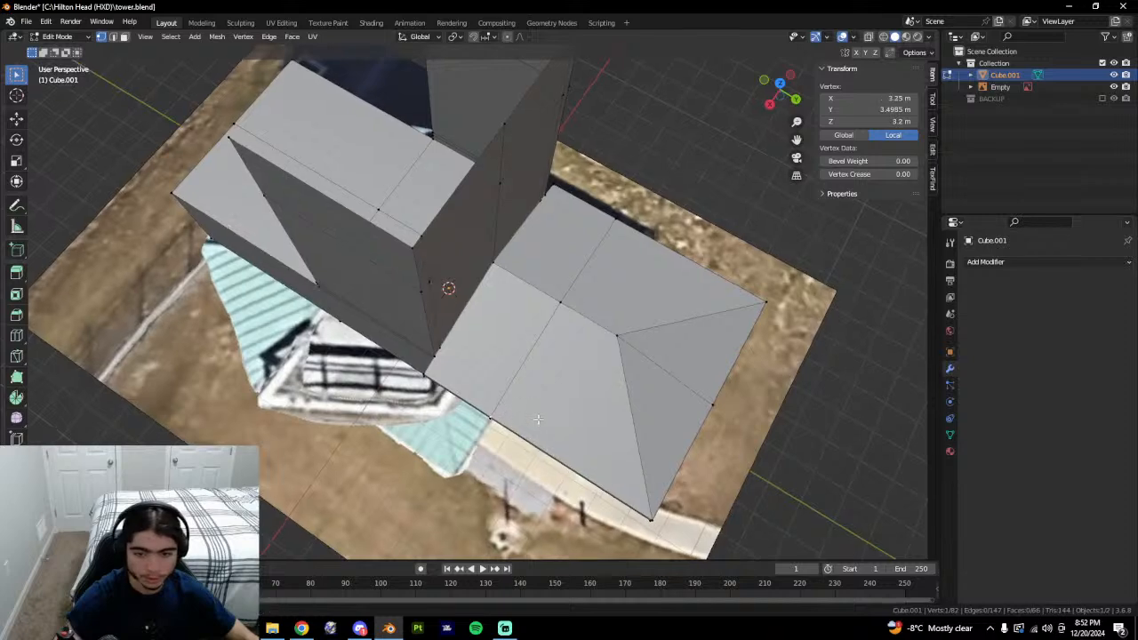
pyautogui.moveTo(536, 380); pyautogui.dragTo(442, 168, button='middle')
pyautogui.click(422, 165)
pyautogui.keyDown('shift'); pyautogui.click(573, 113); pyautogui.keyUp('shift')
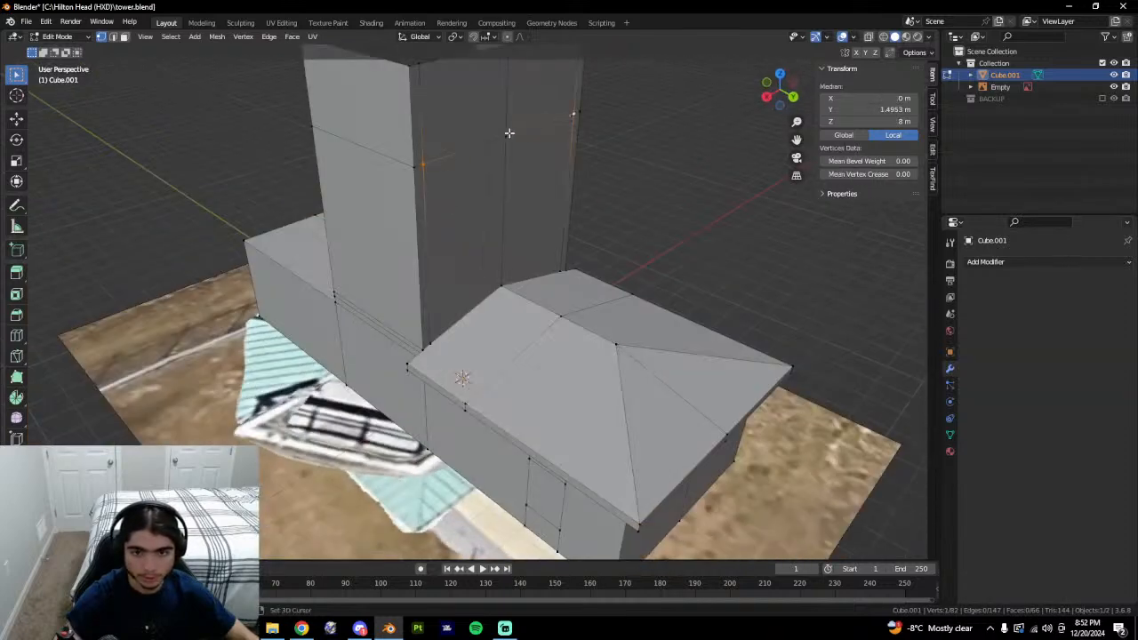
pyautogui.keyDown('shift'); pyautogui.click(506, 135); pyautogui.keyUp('shift')
pyautogui.moveTo(547, 205); pyautogui.dragTo(608, 303, button='middle')
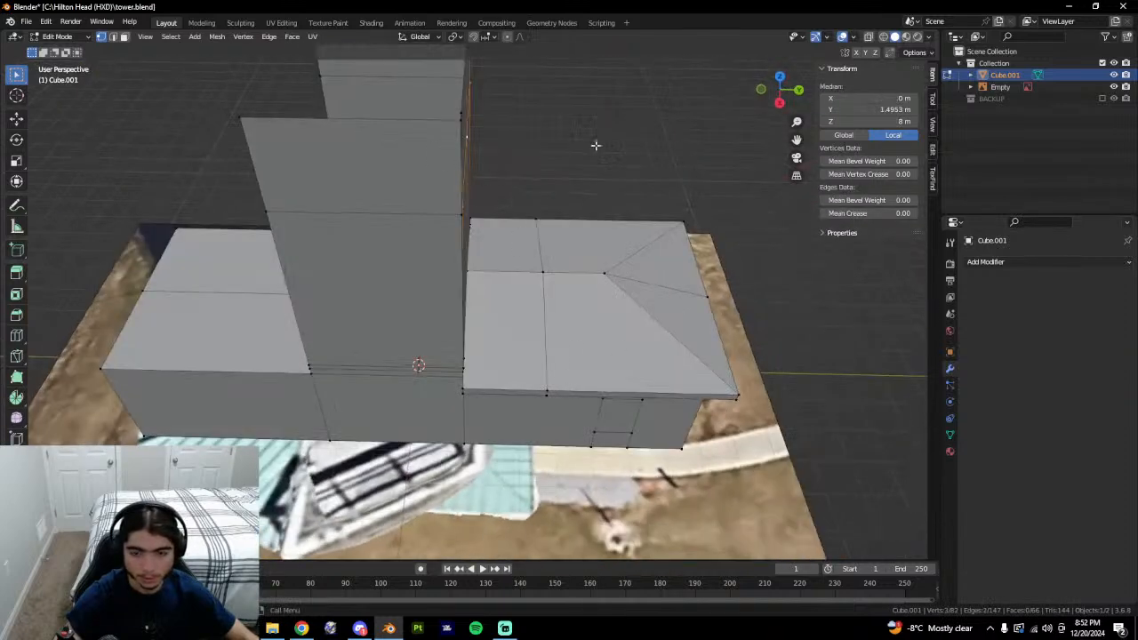
pyautogui.hotkey('alt', 'a')
pyautogui.click(545, 270)
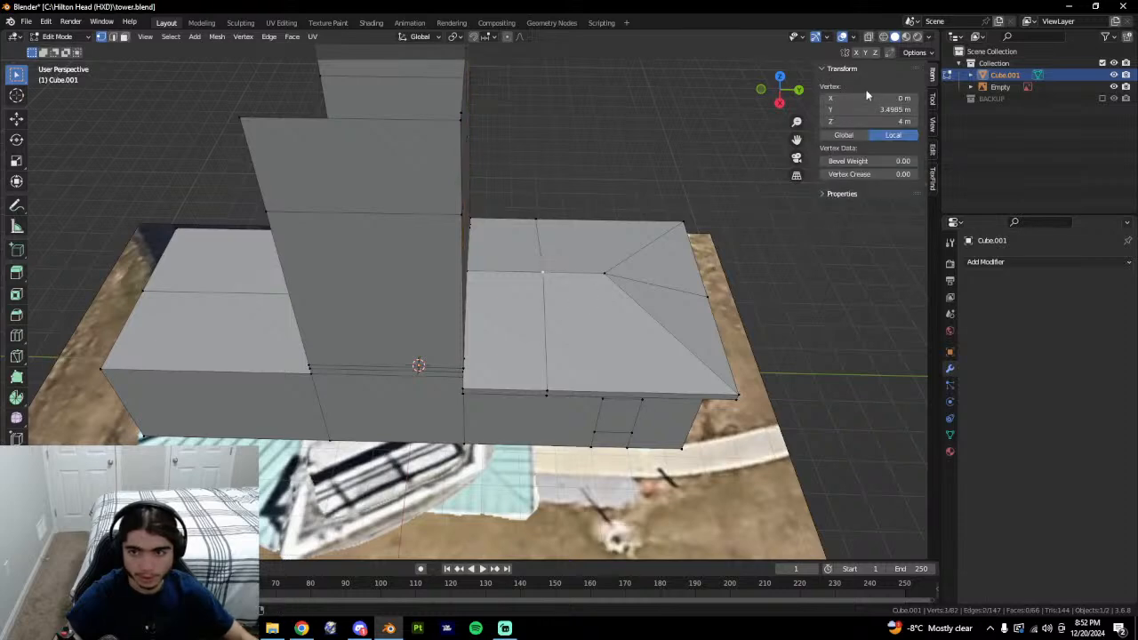
pyautogui.moveTo(564, 168); pyautogui.dragTo(508, 189, button='middle')
# Extrude the tower's two upper horizontal edges outward into a ledge at 8 m.
pyautogui.press('2')
pyautogui.click(506, 190)
pyautogui.click(485, 178)
pyautogui.keyDown('shift'); pyautogui.click(527, 130); pyautogui.keyUp('shift')
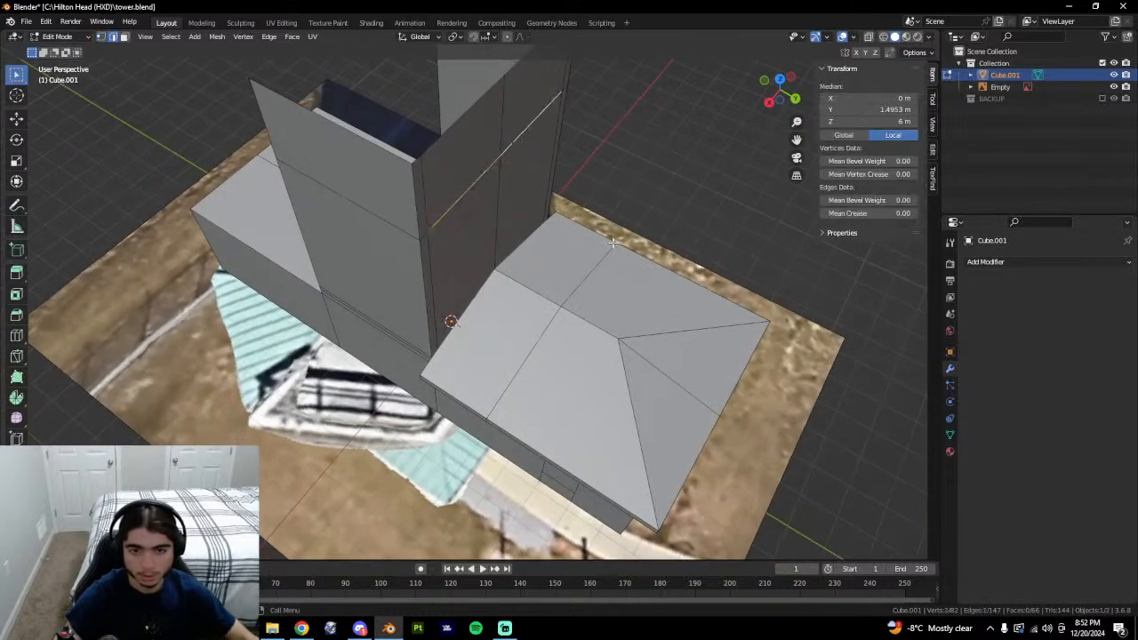
pyautogui.moveTo(531, 133); pyautogui.dragTo(496, 140, button='middle')
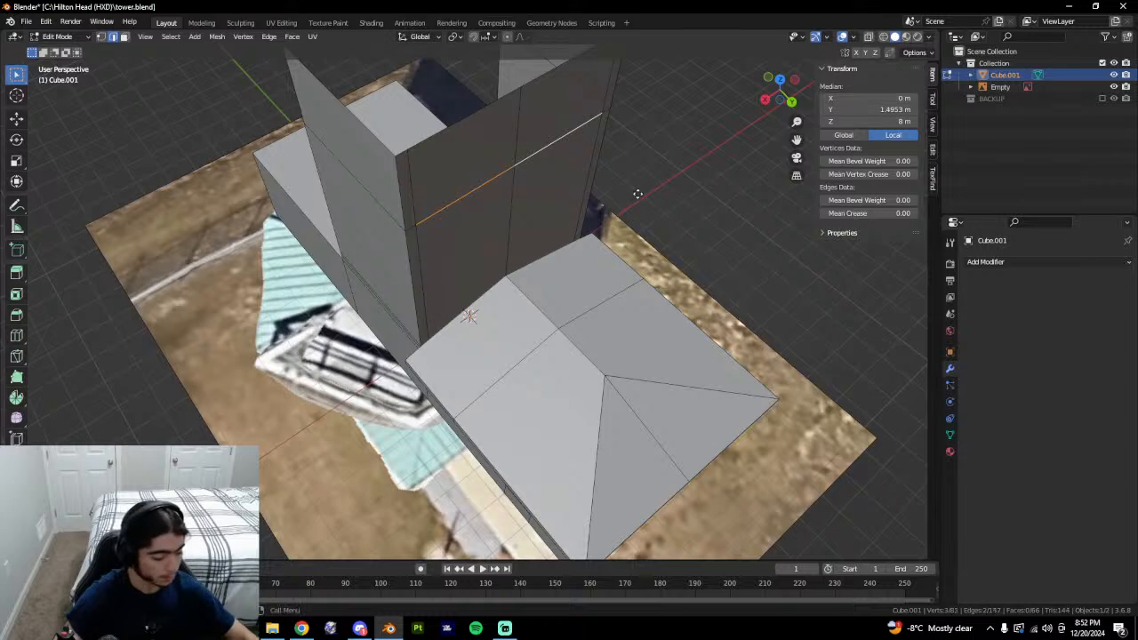
pyautogui.press('e')
pyautogui.click(665, 214)
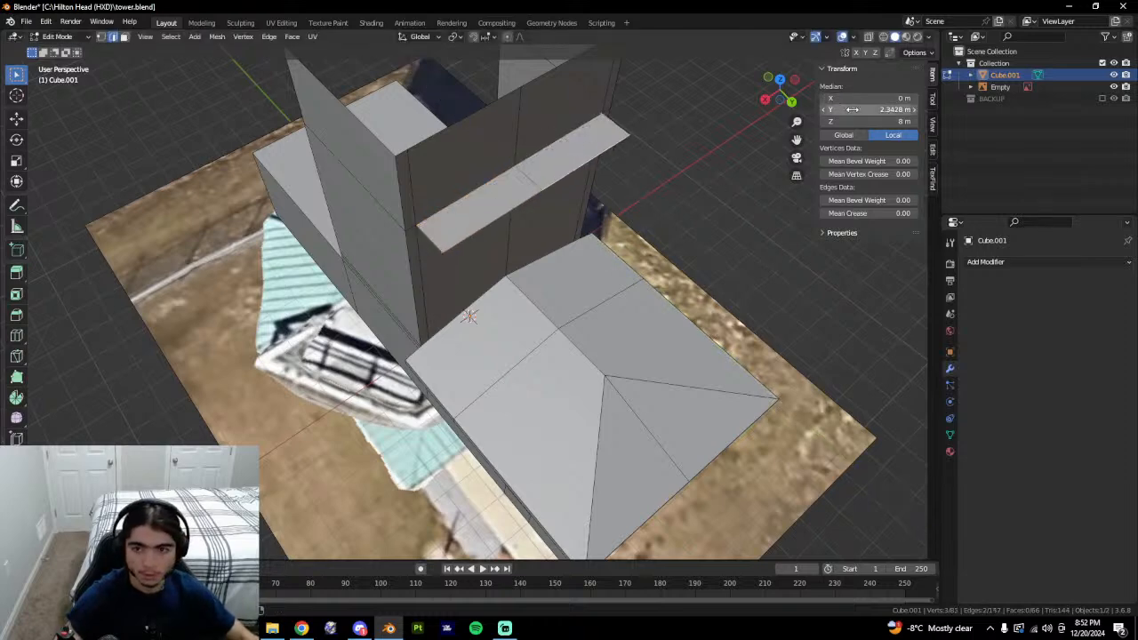
# Set how far the ledge projects, then select two lower-roof edges.
pyautogui.write('3.4985')
pyautogui.moveTo(569, 347)
pyautogui.mouseDown(button='middle')
pyautogui.moveTo(533, 289)
pyautogui.moveTo(578, 347)
pyautogui.mouseUp(button='middle')
pyautogui.hotkey('alt', 'a')
pyautogui.click(532, 356)
pyautogui.keyDown('shift'); pyautogui.click(617, 327); pyautogui.keyUp('shift')
pyautogui.moveTo(660, 354); pyautogui.dragTo(630, 361, button='middle')
# Isolate the selected roof edges, then reveal the whole mesh again.
pyautogui.hotkey('shift', 'g')
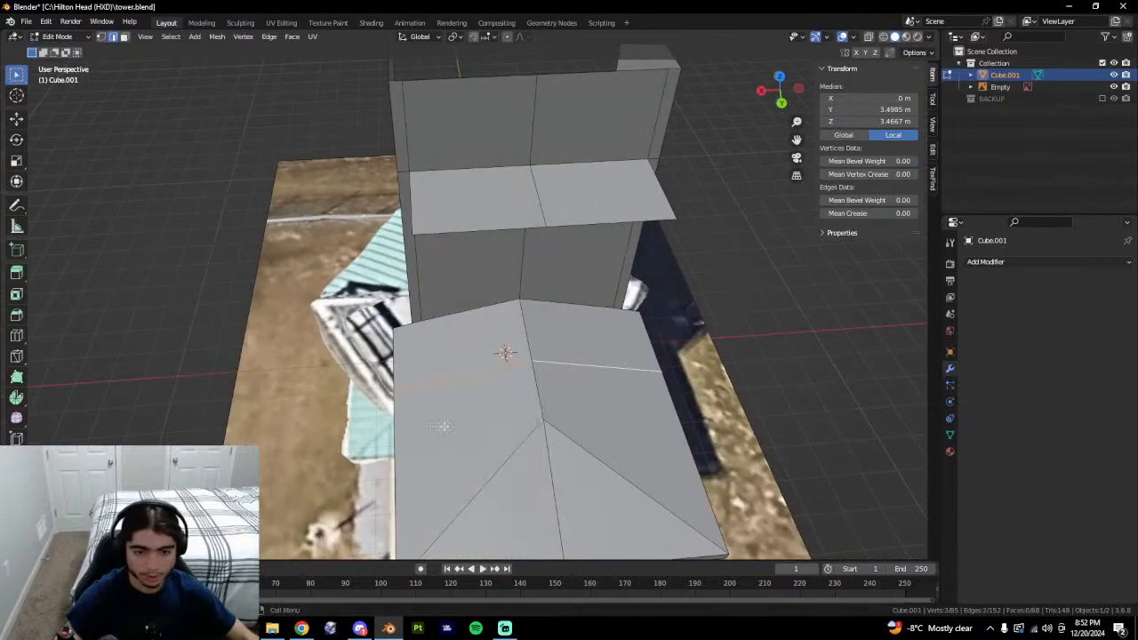
pyautogui.hotkey('shift', 'h')
pyautogui.hotkey('alt', 'a')
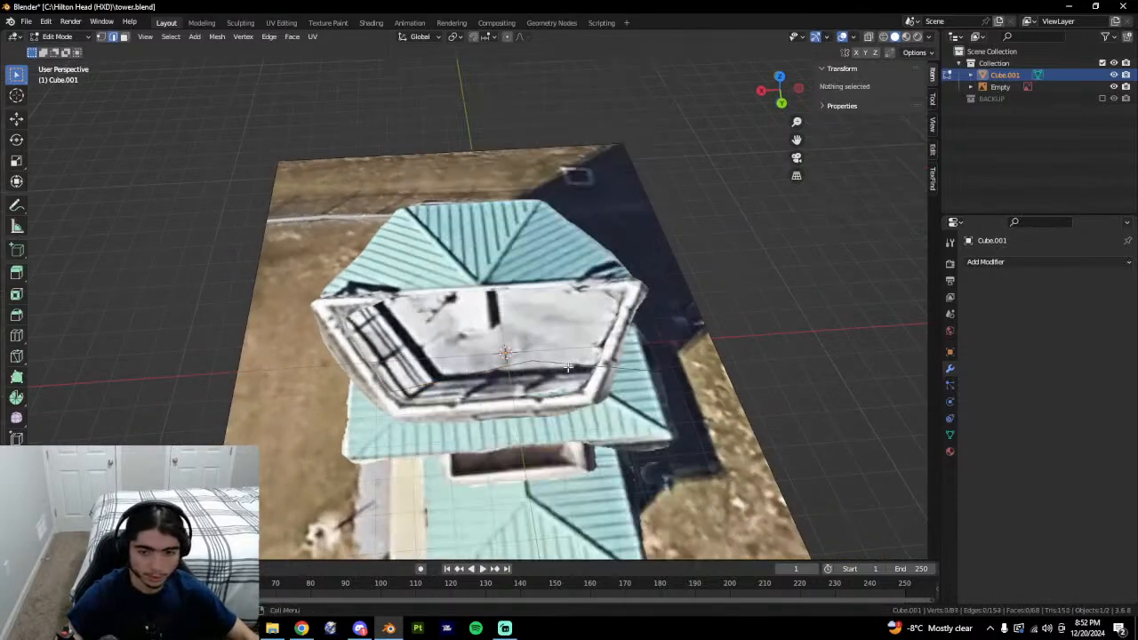
pyautogui.hotkey('alt', 'h')
# Move the ledge corner vertex to X 2.5033 m, then undo the move.
pyautogui.click(421, 246)
pyautogui.moveTo(471, 256); pyautogui.dragTo(501, 253, button='middle')
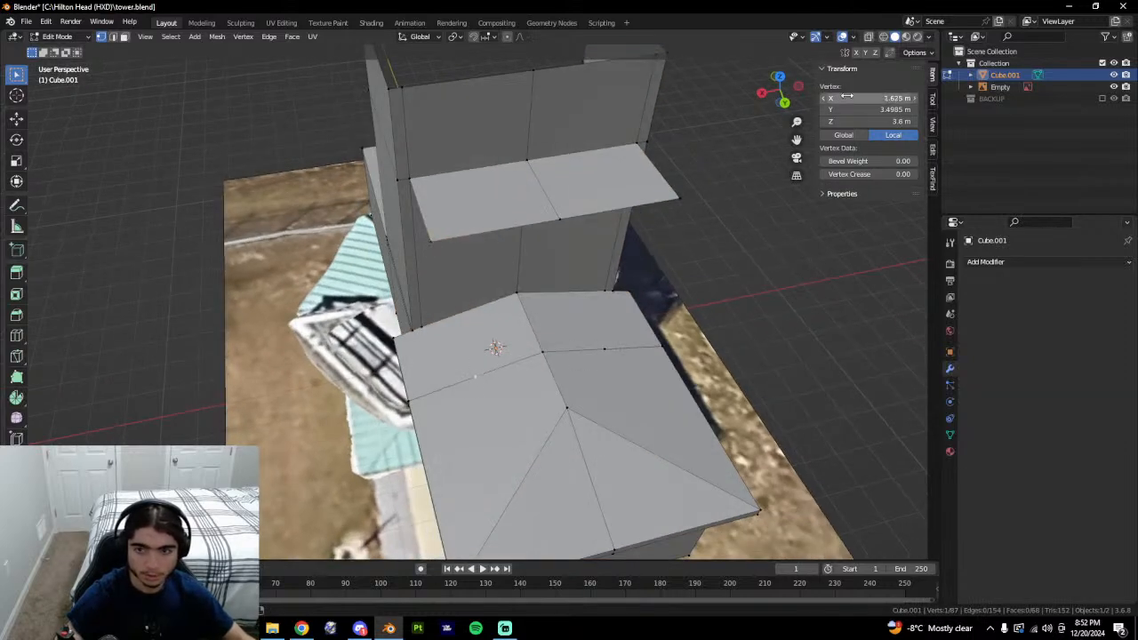
pyautogui.write('2.5033 m')
pyautogui.moveTo(640, 381); pyautogui.dragTo(618, 303, button='middle')
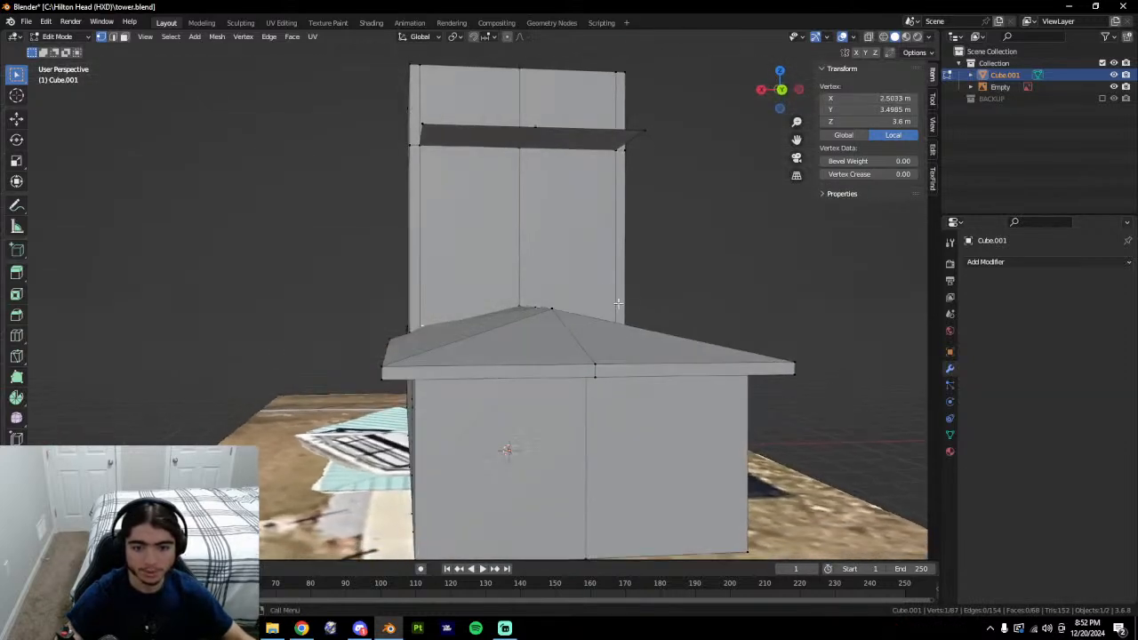
pyautogui.hotkey('ctrl', 'z')
# Set the vertex X to 2.5033 m again and another roof vertex's Y to 3.4985 m.
pyautogui.moveTo(504, 346); pyautogui.dragTo(563, 415, button='middle')
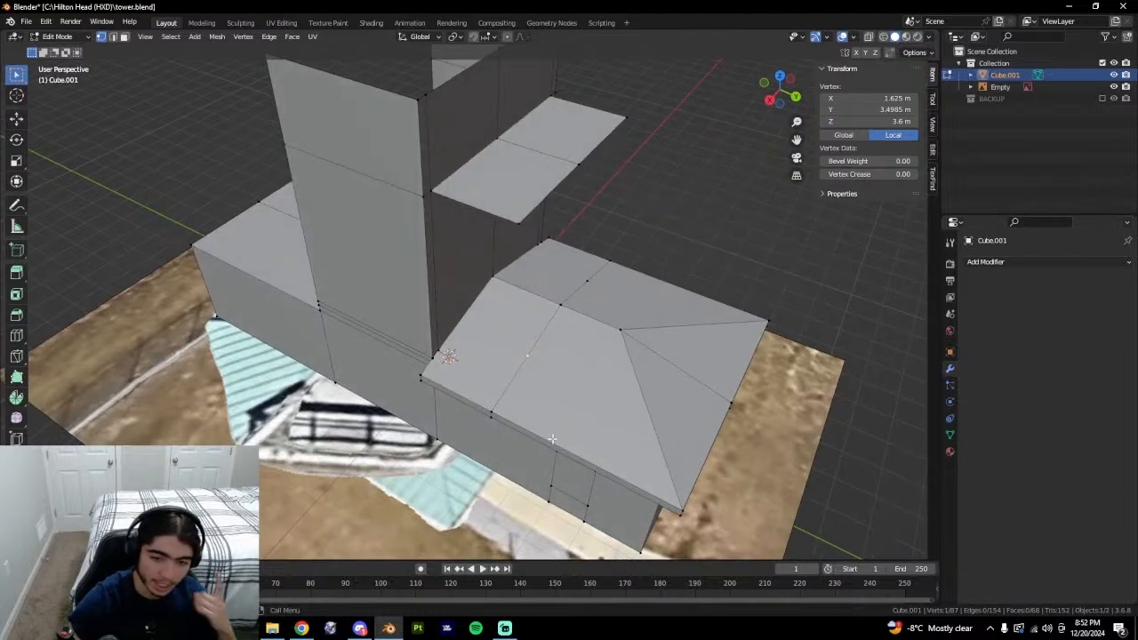
pyautogui.moveTo(637, 434); pyautogui.dragTo(565, 421, button='middle')
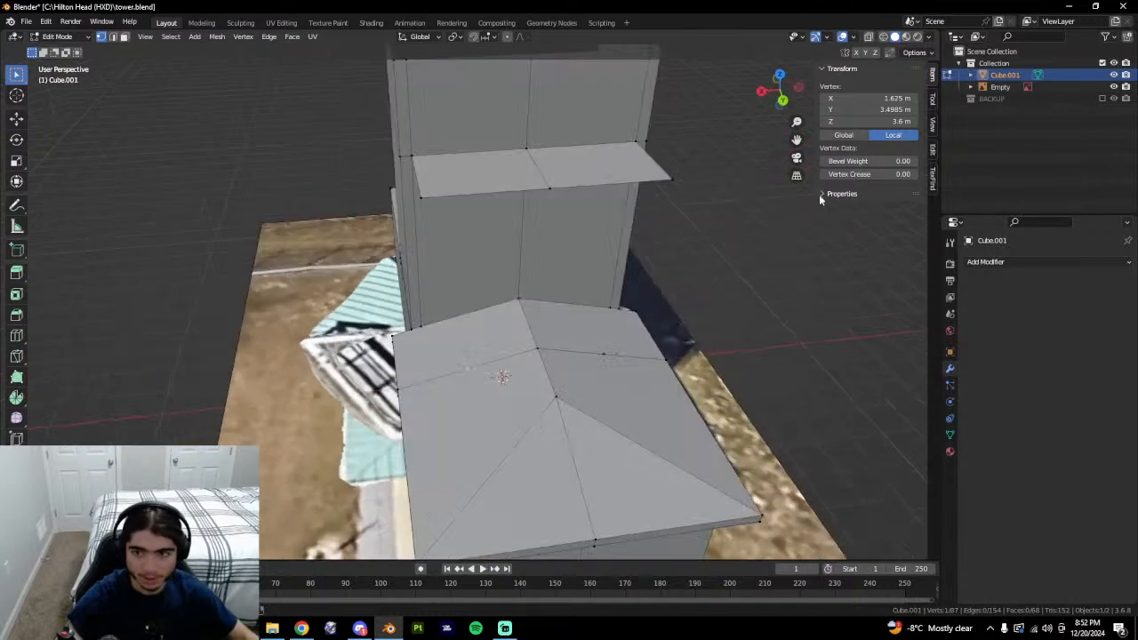
pyautogui.write('2.5033')
pyautogui.click(431, 332)
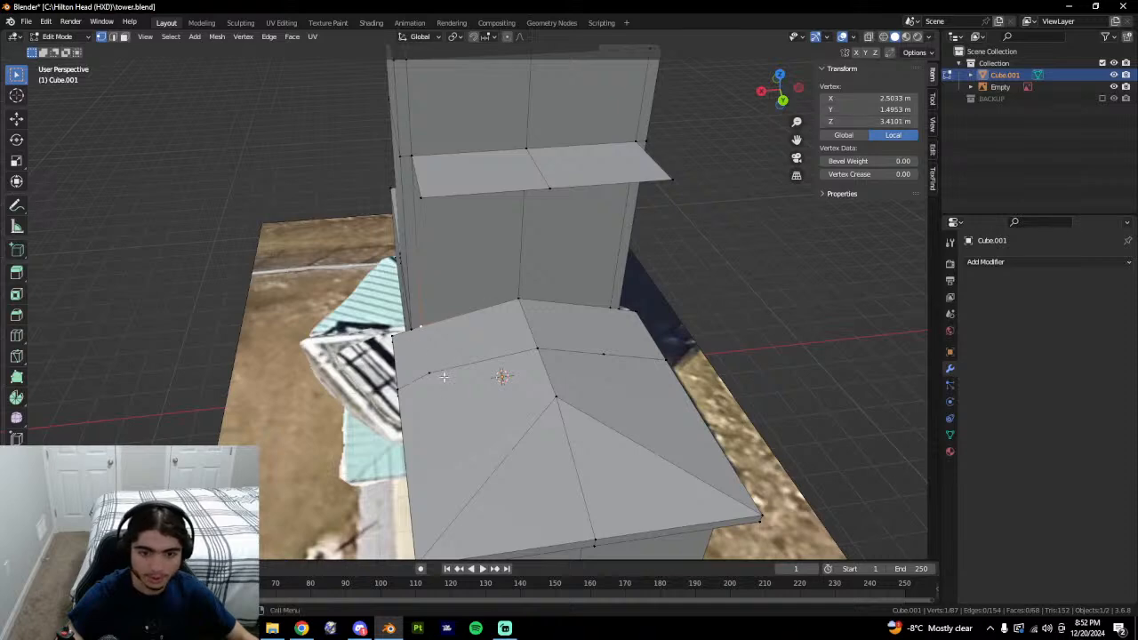
pyautogui.hotkey('ctrl', 'v')
# Inspect the object, then connect two roof vertices with a new edge.
pyautogui.press('Tab')
pyautogui.moveTo(733, 152); pyautogui.dragTo(529, 404, button='middle')
pyautogui.press('Tab')
pyautogui.scroll(3, 503, 421)
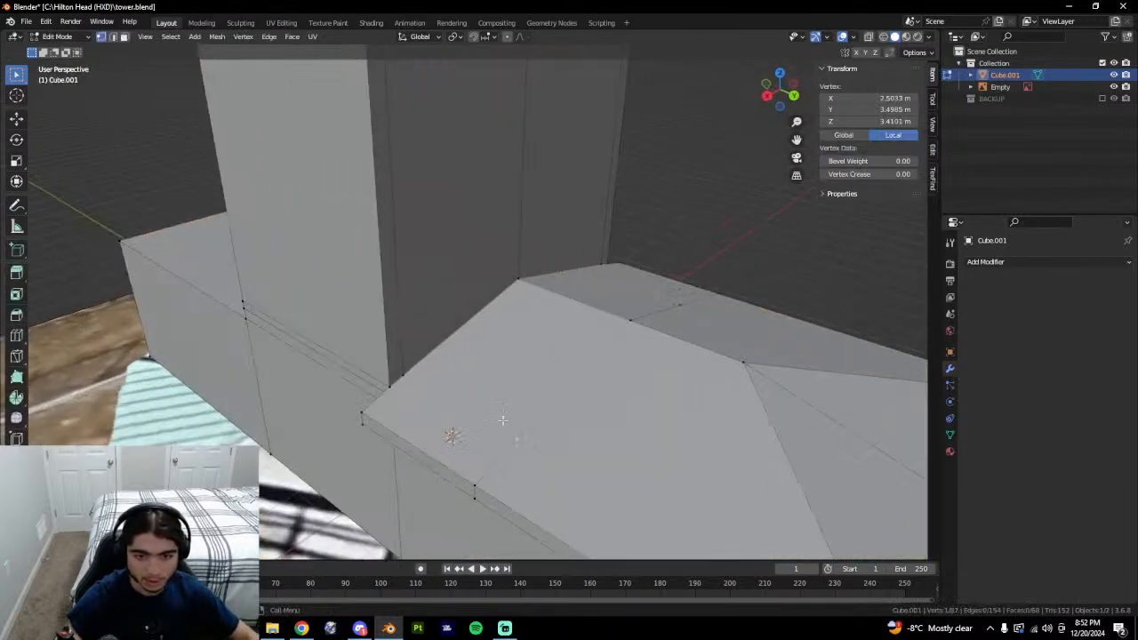
pyautogui.keyDown('shift'); pyautogui.click(411, 378); pyautogui.keyUp('shift')
pyautogui.moveTo(605, 476); pyautogui.dragTo(569, 444, button='middle')
pyautogui.press('j')
# Check the connecting edge in Object Mode, then undo it.
pyautogui.press('Tab')
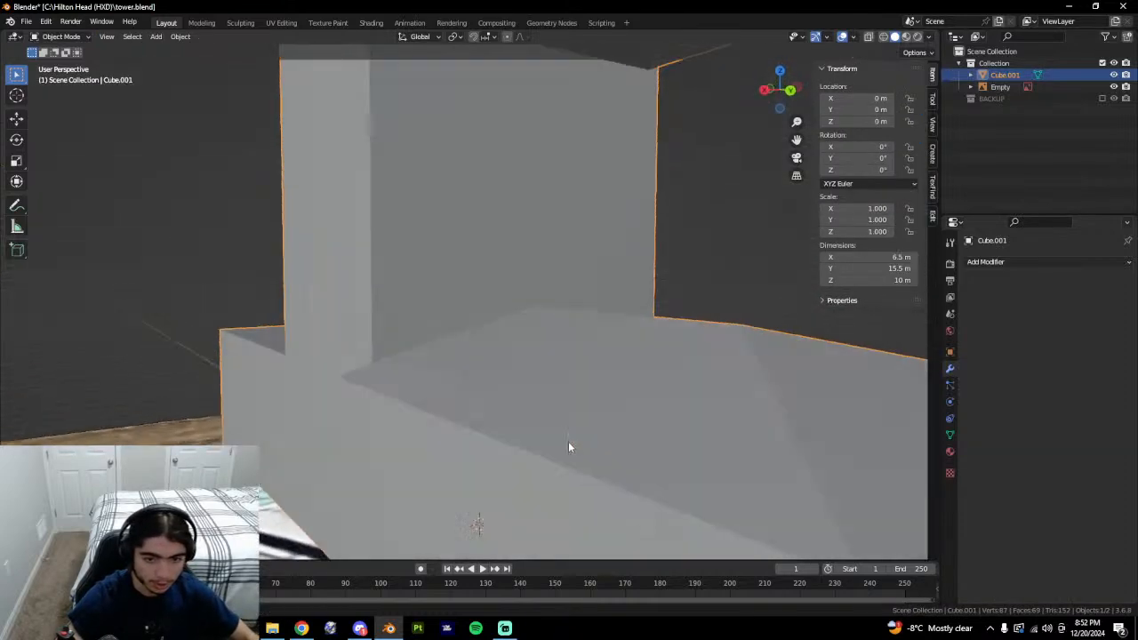
pyautogui.moveTo(450, 398); pyautogui.dragTo(438, 408, button='middle')
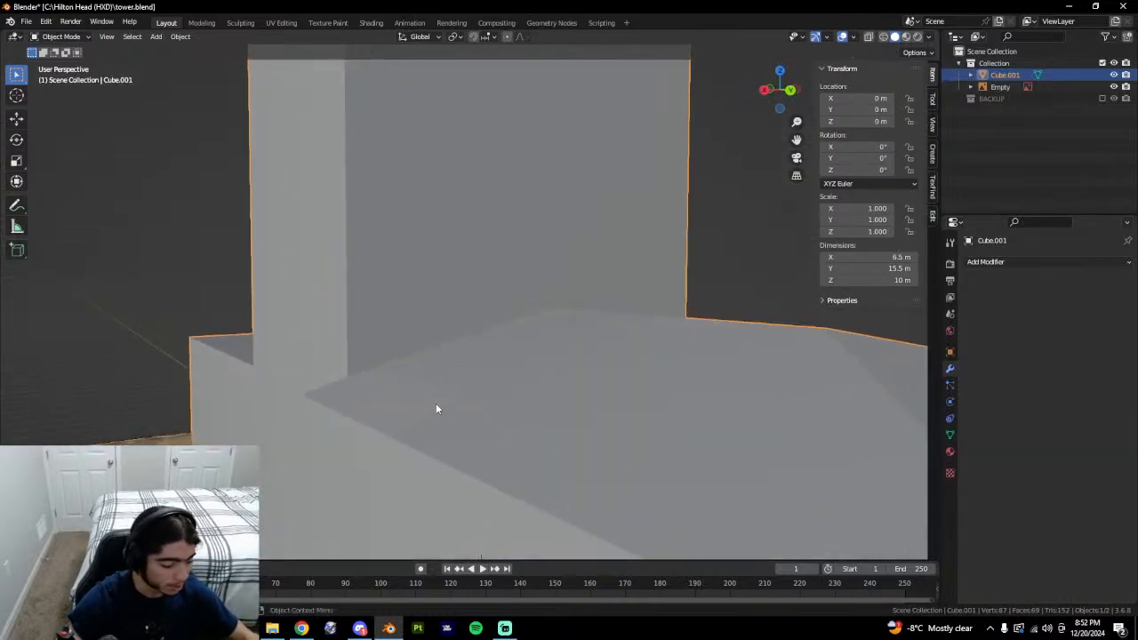
pyautogui.hotkey('ctrl', 'z')
pyautogui.hotkey('ctrl', 'z')
pyautogui.press('Tab')
pyautogui.scroll(-2, 525, 338)
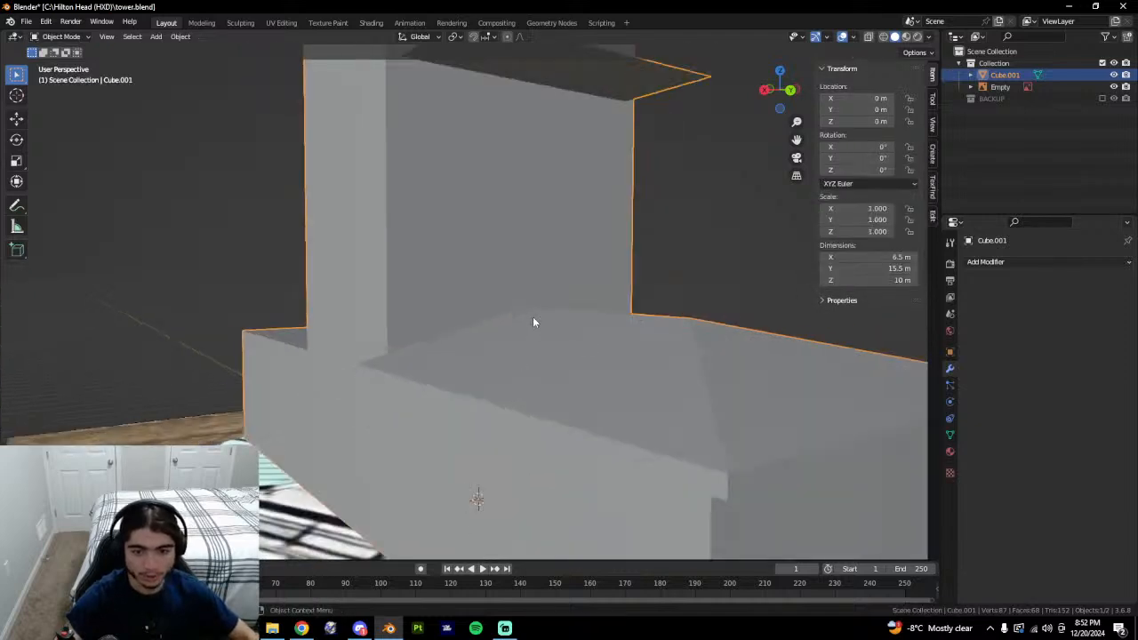
pyautogui.moveTo(532, 318); pyautogui.dragTo(489, 428, button='middle')
pyautogui.press('Tab')
pyautogui.hotkey('ctrl', 'z')
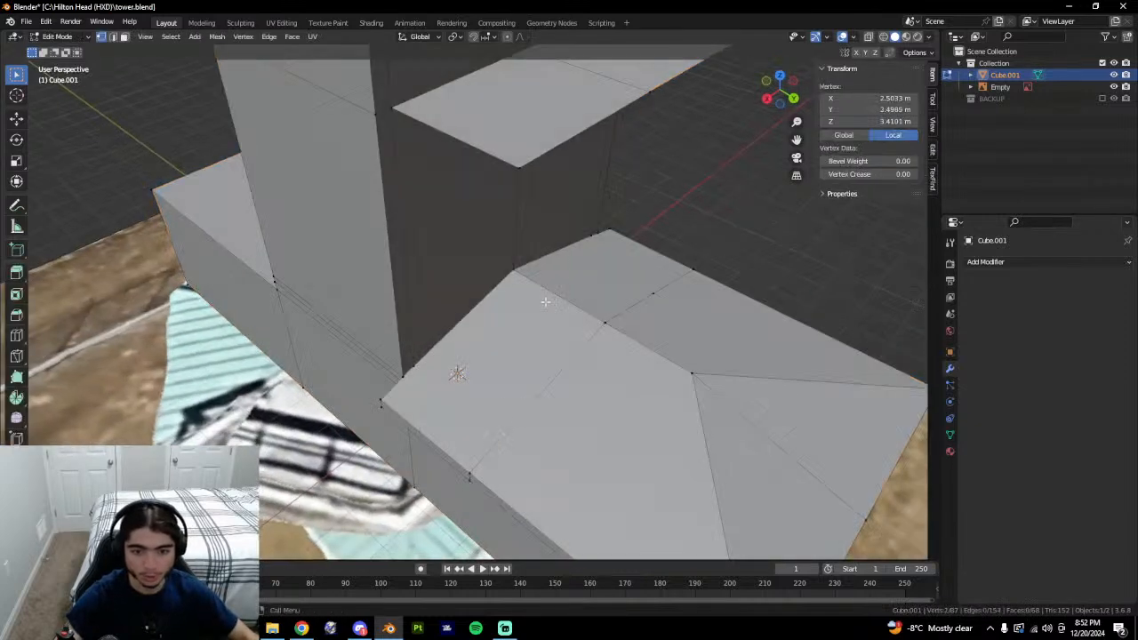
# Connect the roof vertex beside the tower to the lower eave vertex with an edge.
pyautogui.keyDown('shift'); pyautogui.click(534, 187); pyautogui.keyUp('shift')
pyautogui.click(413, 368)
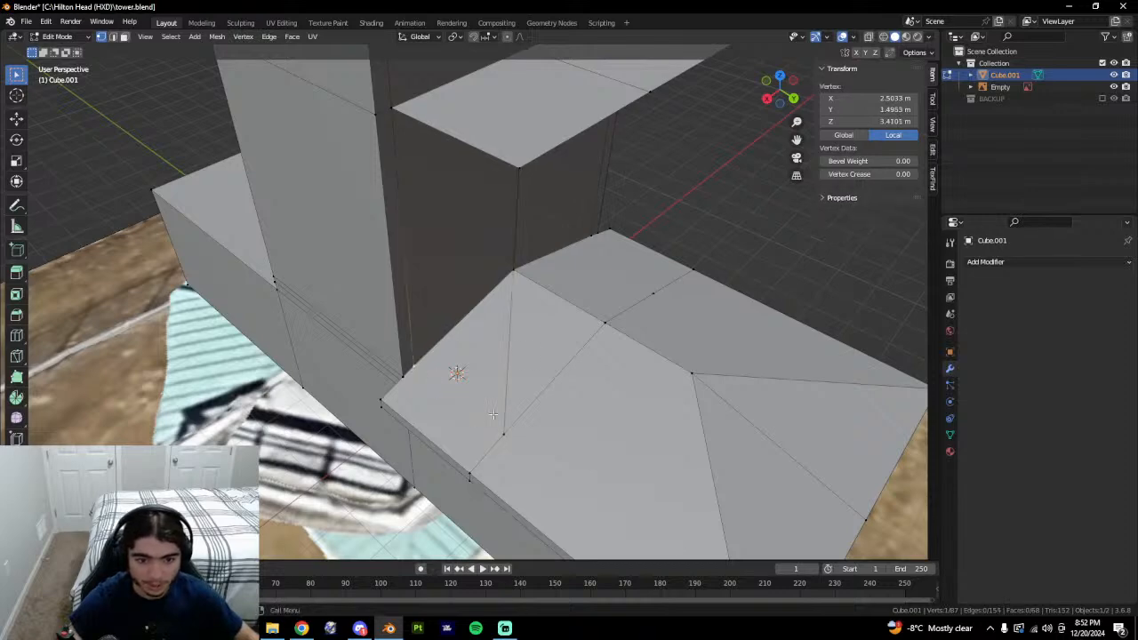
pyautogui.keyDown('shift'); pyautogui.click(524, 442); pyautogui.keyUp('shift')
pyautogui.press('j')
pyautogui.moveTo(500, 436); pyautogui.dragTo(516, 434, button='middle')
pyautogui.moveTo(681, 402); pyautogui.dragTo(497, 419, button='middle')
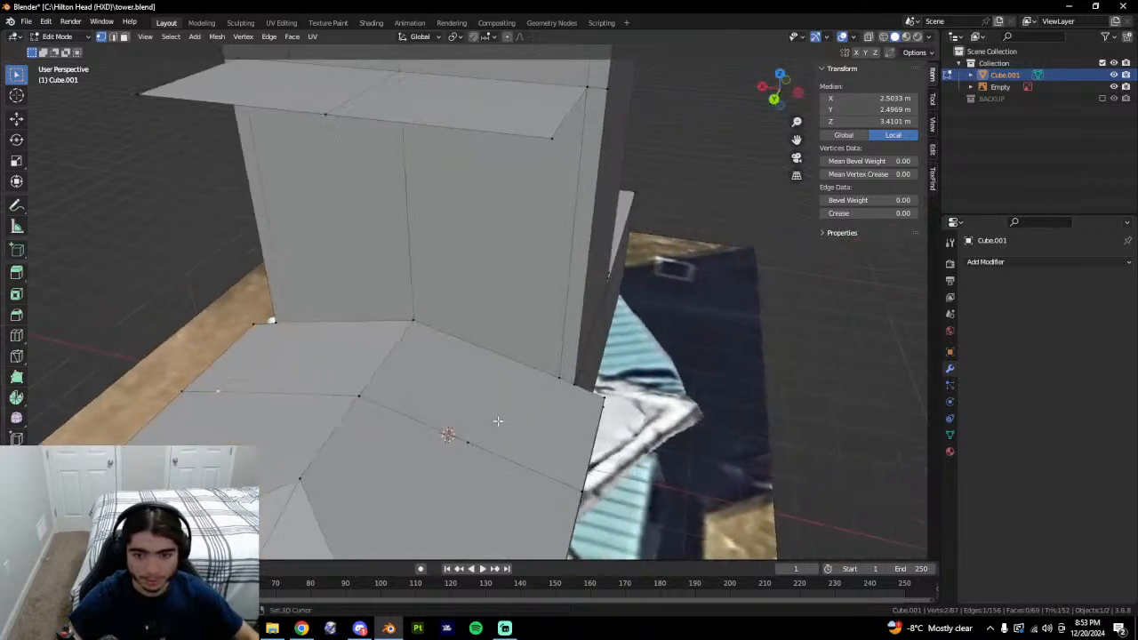
# Lower a roof corner vertex to Z 3.413 m.
pyautogui.click(487, 428)
pyautogui.moveTo(567, 193); pyautogui.dragTo(587, 186, button='middle')
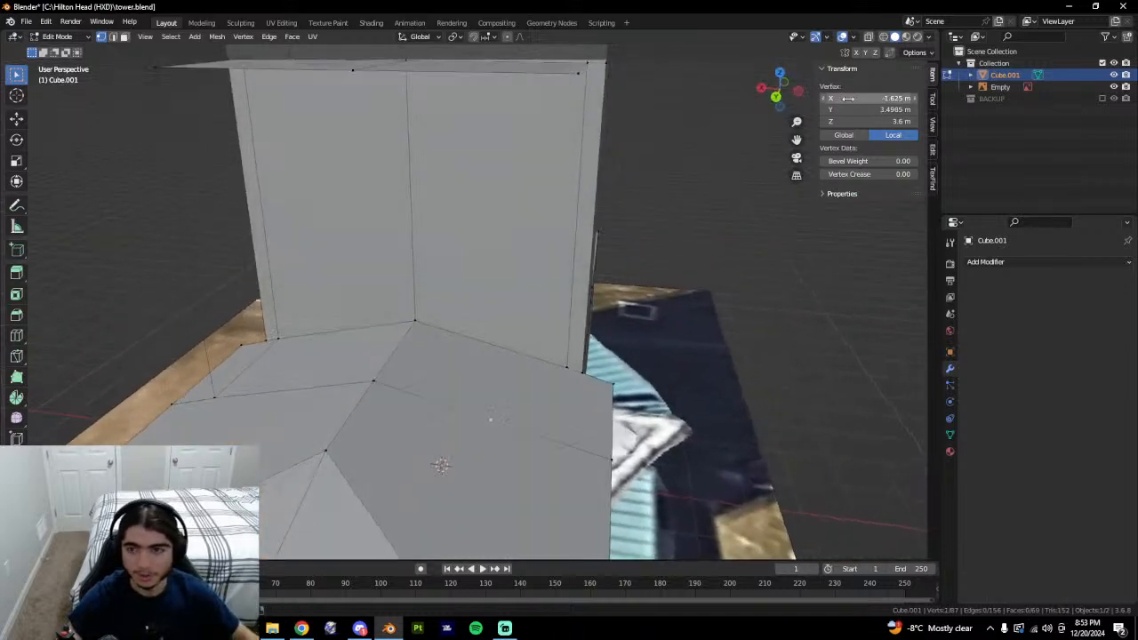
pyautogui.moveTo(569, 391); pyautogui.dragTo(552, 412, button='middle')
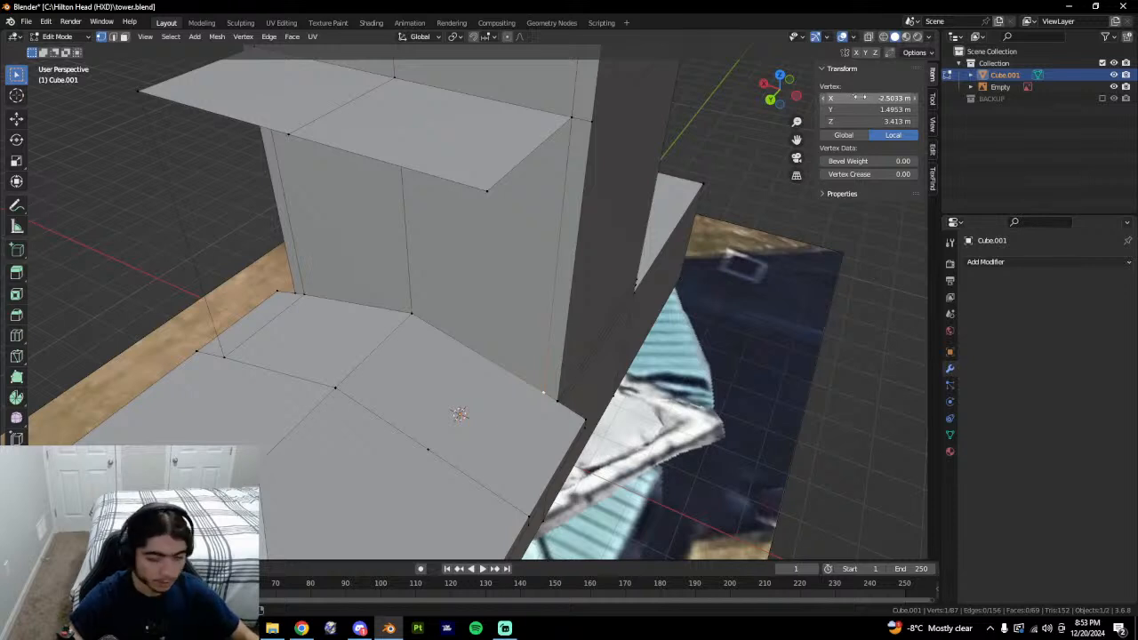
pyautogui.click(481, 476)
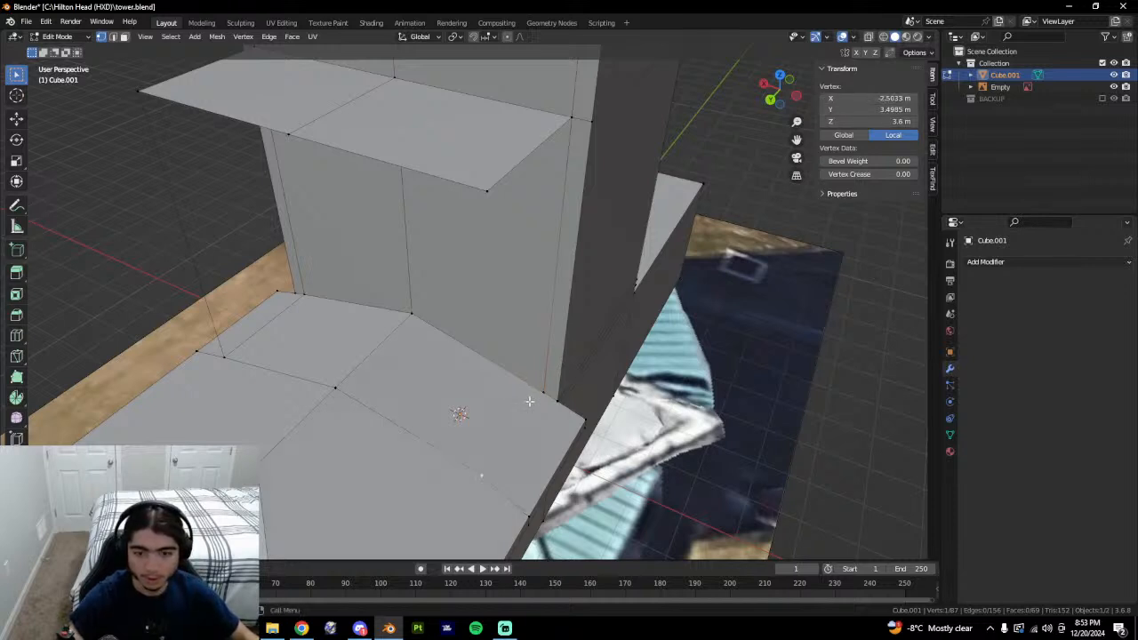
pyautogui.click(531, 400)
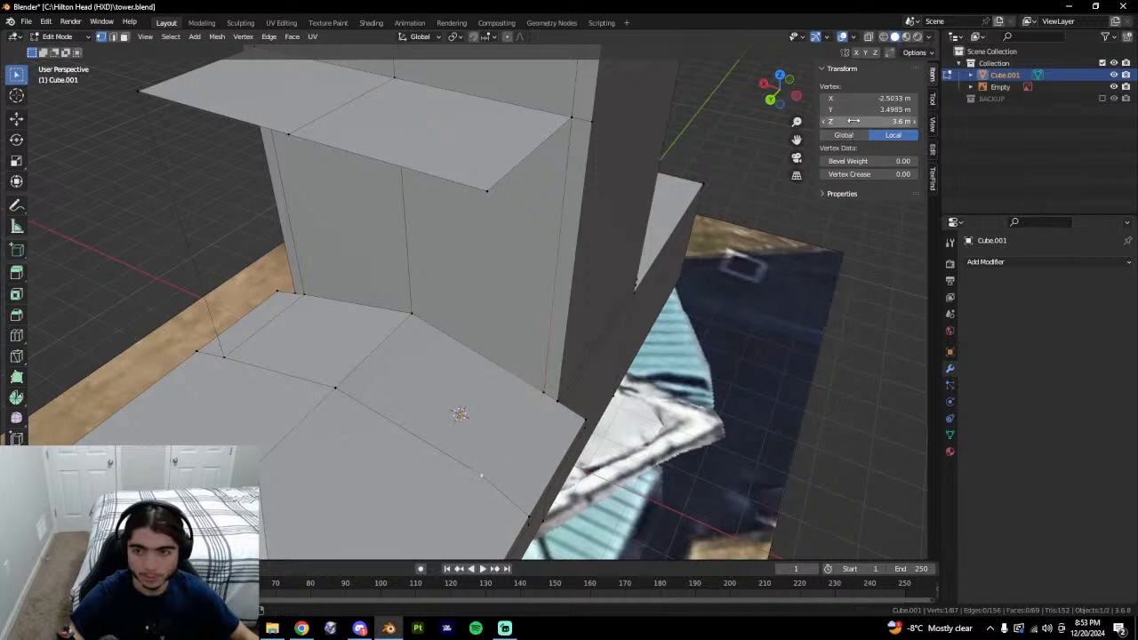
pyautogui.write('3.413')
# Join the top and bottom corner points with an edge and fill a face from it.
pyautogui.keyDown('shift'); pyautogui.click(487, 190); pyautogui.keyUp('shift')
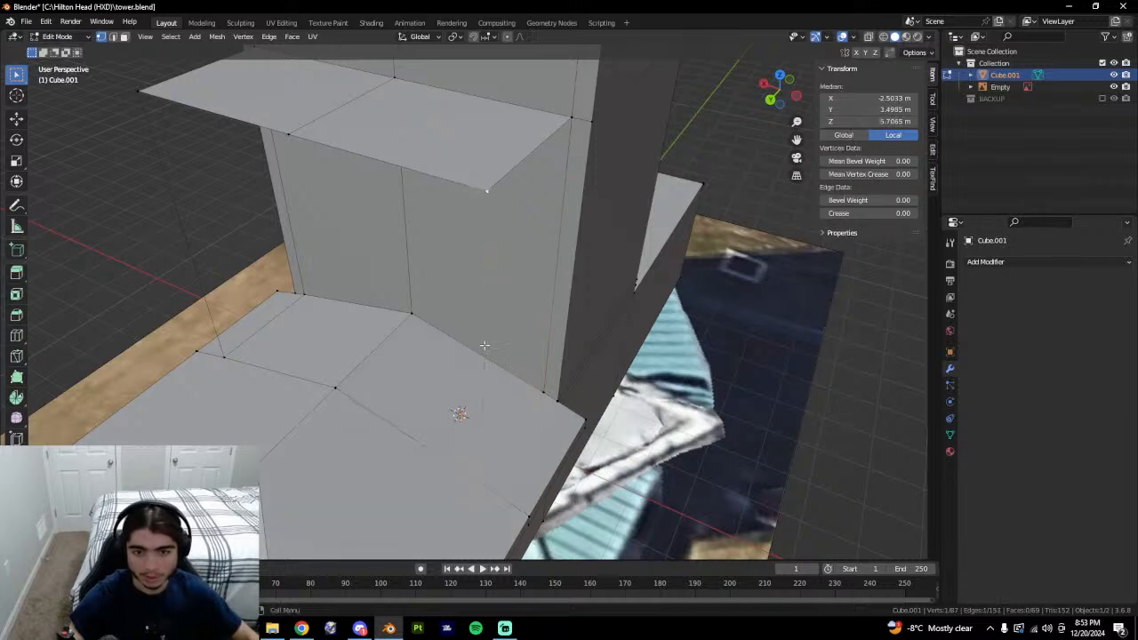
pyautogui.press('2')
pyautogui.press('1')
pyautogui.click(495, 483)
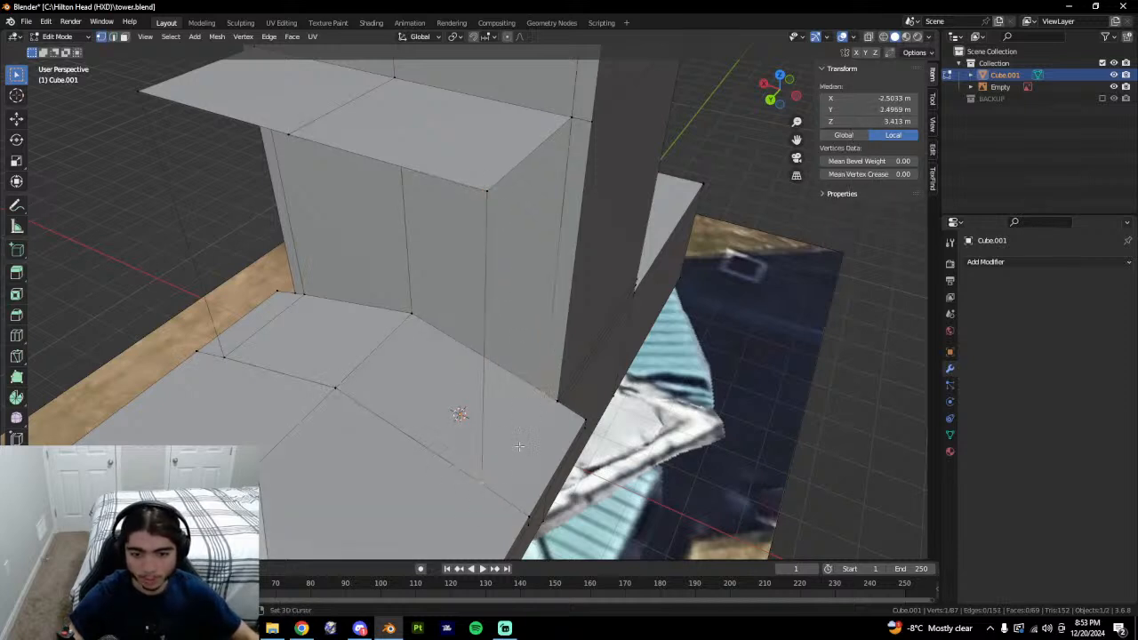
pyautogui.press('j')
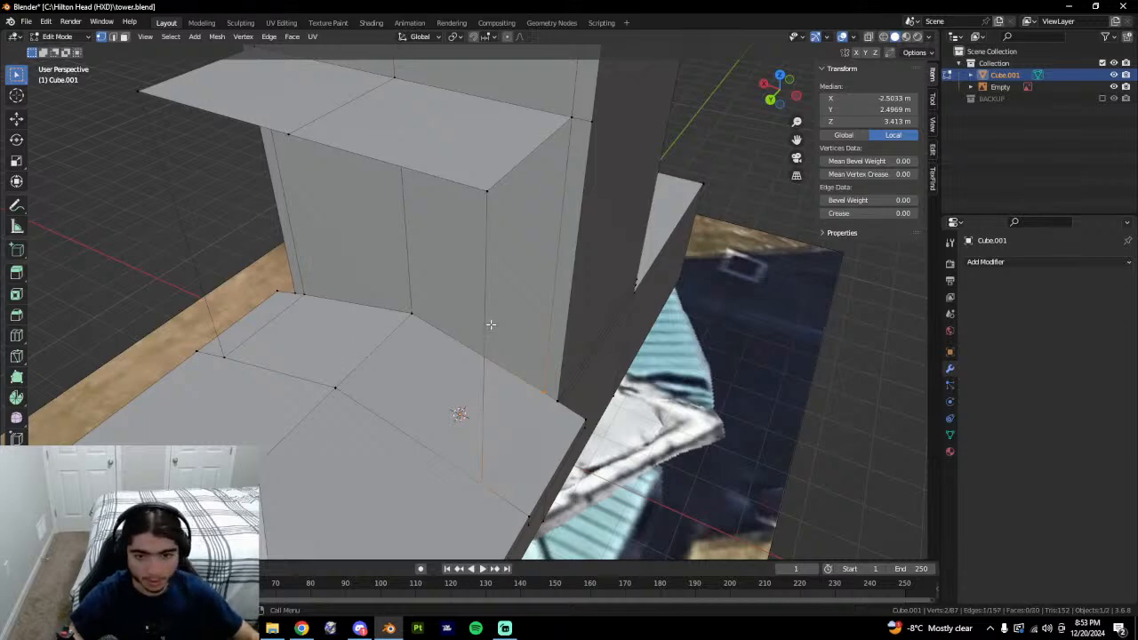
pyautogui.press('2')
pyautogui.click(491, 324)
pyautogui.keyDown('shift'); pyautogui.click(547, 279); pyautogui.keyUp('shift')
pyautogui.press('f')
# Join two ledge corner points, then fill a face between the new edge and front edge.
pyautogui.moveTo(482, 333); pyautogui.dragTo(519, 332, button='middle')
pyautogui.press('1')
pyautogui.click(349, 175)
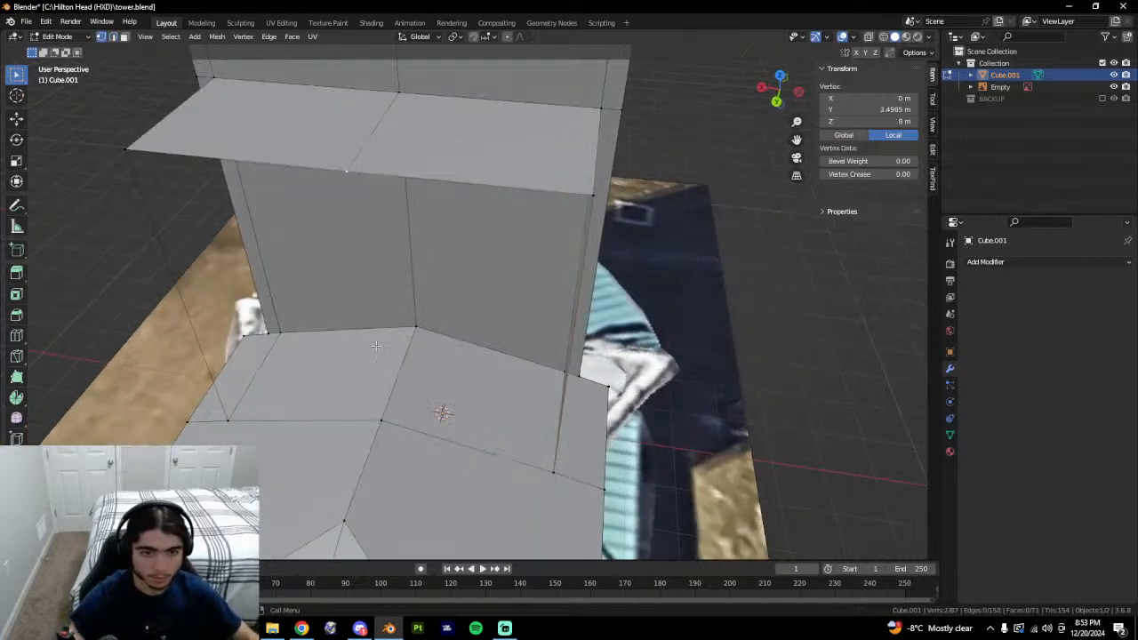
pyautogui.keyDown('shift'); pyautogui.click(381, 420); pyautogui.keyUp('shift')
pyautogui.press('f')
pyautogui.press('2')
pyautogui.click(370, 317)
pyautogui.moveTo(575, 399); pyautogui.dragTo(521, 395, button='middle')
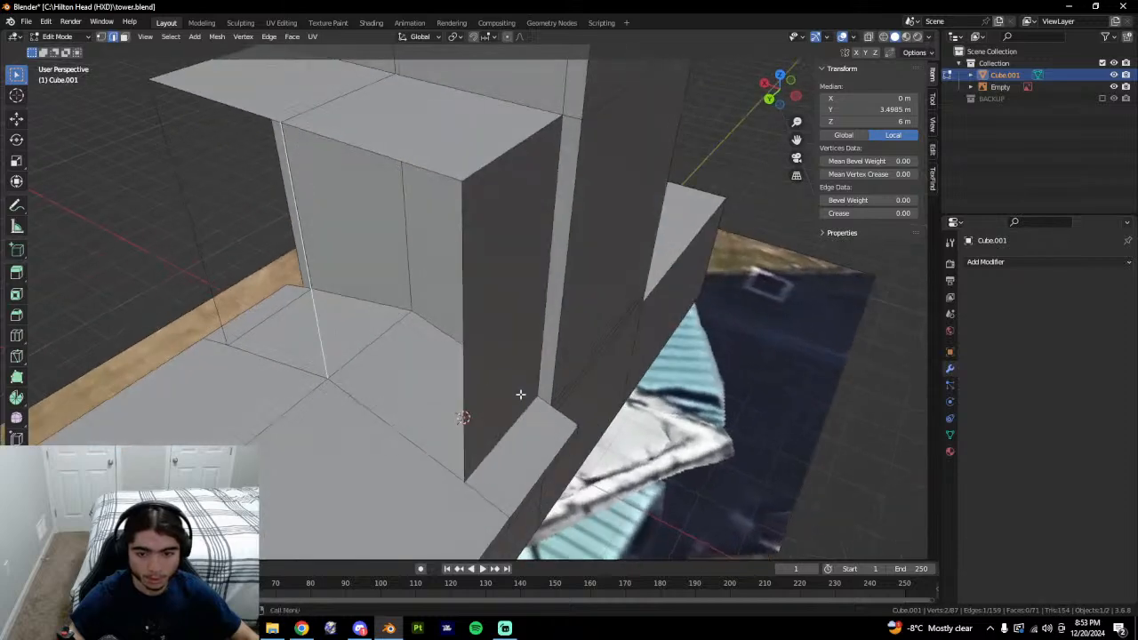
pyautogui.keyDown('shift'); pyautogui.click(451, 361); pyautogui.keyUp('shift')
pyautogui.press('f')
pyautogui.moveTo(451, 362); pyautogui.dragTo(488, 356, button='middle')
# Fill the side and front wall faces between the remaining edge pairs.
pyautogui.moveTo(305, 375); pyautogui.dragTo(422, 385, button='middle')
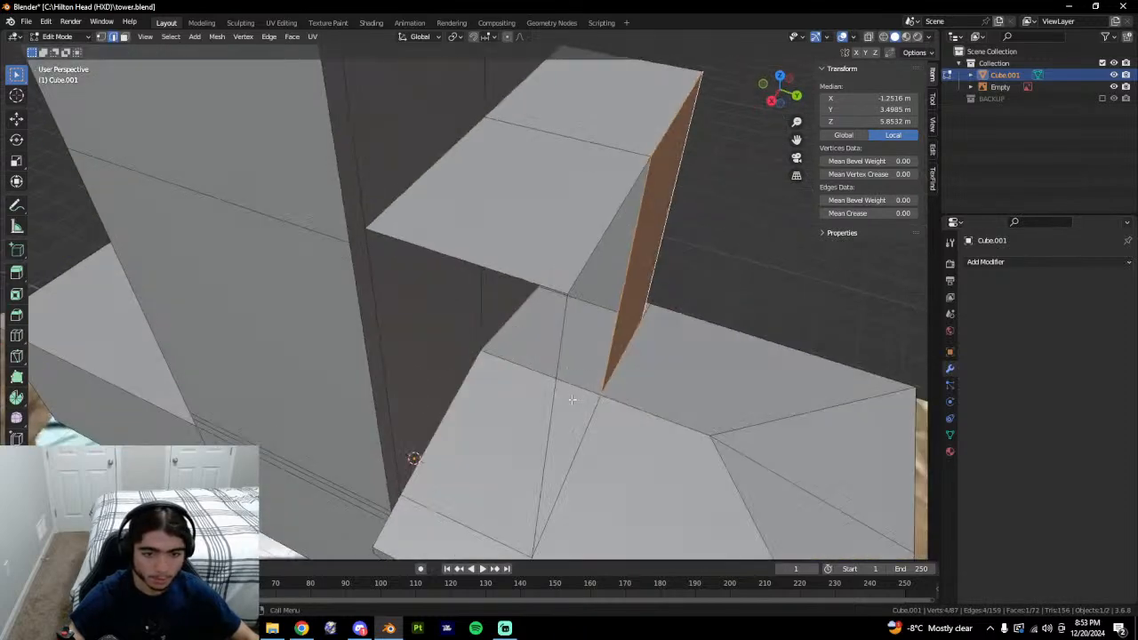
pyautogui.click(573, 409)
pyautogui.keyDown('shift'); pyautogui.click(626, 314); pyautogui.keyUp('shift')
pyautogui.press('f')
pyautogui.click(568, 341)
pyautogui.keyDown('shift'); pyautogui.click(383, 332); pyautogui.keyUp('shift')
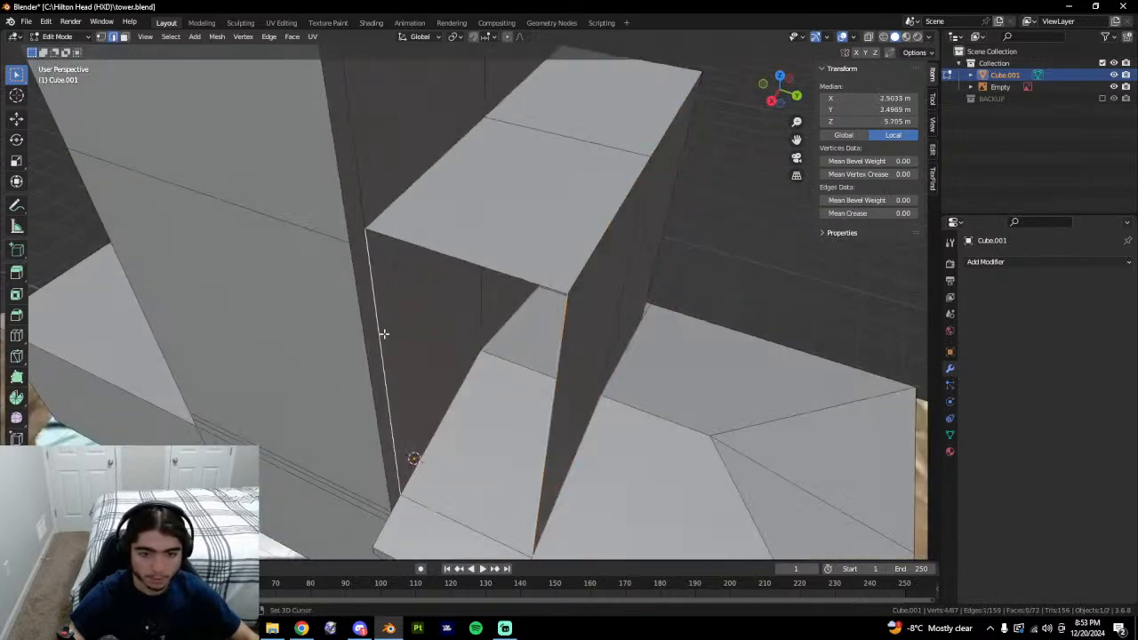
pyautogui.press('f')
# Delete the floor face inside the block using X-ray, then return to Object Mode.
pyautogui.press('3')
pyautogui.hotkey('shift', 'z')
pyautogui.moveTo(499, 418)
pyautogui.mouseDown(button='middle')
pyautogui.moveTo(436, 434)
pyautogui.moveTo(538, 429)
pyautogui.moveTo(565, 381)
pyautogui.moveTo(538, 389)
pyautogui.moveTo(635, 462)
pyautogui.moveTo(394, 407)
pyautogui.moveTo(415, 340)
pyautogui.moveTo(438, 376)
pyautogui.moveTo(490, 370)
pyautogui.moveTo(485, 338)
pyautogui.moveTo(448, 528)
pyautogui.moveTo(504, 526)
pyautogui.mouseUp(button='middle')
pyautogui.hotkey('shift', 'z')
pyautogui.click(535, 547)
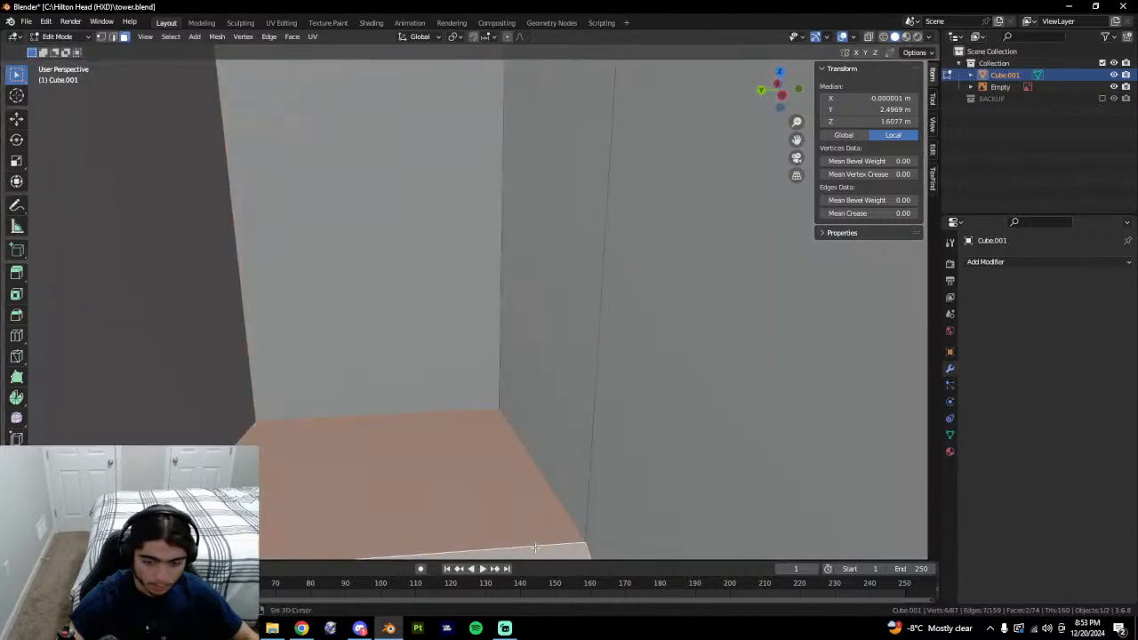
pyautogui.moveTo(552, 358); pyautogui.dragTo(510, 475, button='middle')
pyautogui.hotkey('alt', 'z')
pyautogui.scroll(-4, 510, 475)
pyautogui.rightClick(511, 475)
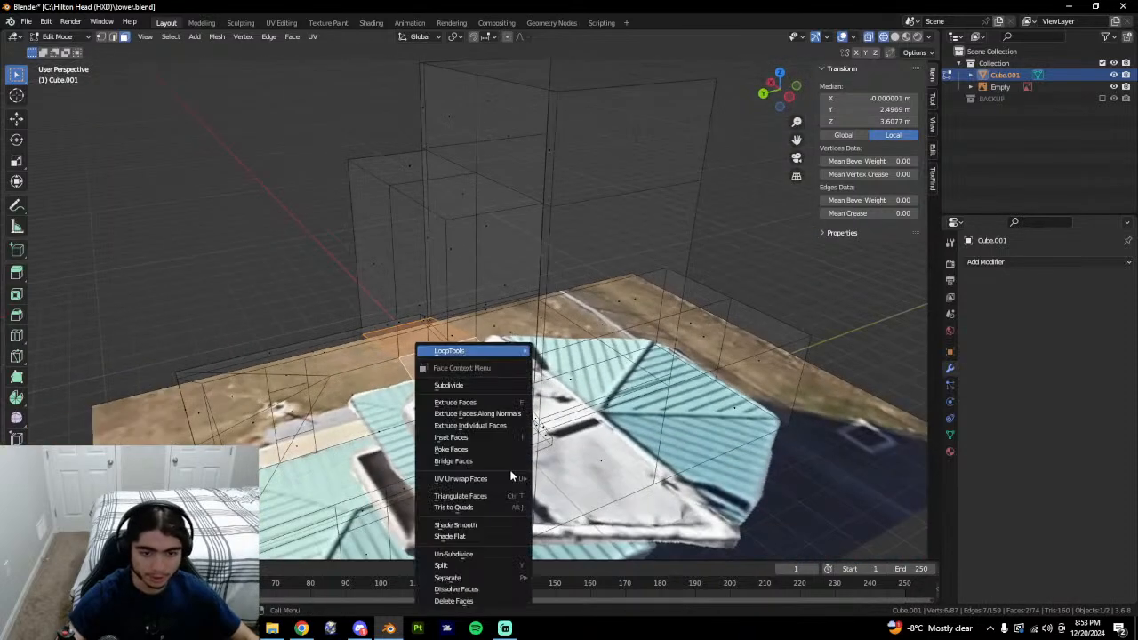
pyautogui.click(443, 606)
pyautogui.moveTo(476, 525)
pyautogui.mouseDown(button='middle')
pyautogui.moveTo(517, 433)
pyautogui.moveTo(553, 445)
pyautogui.moveTo(549, 427)
pyautogui.moveTo(485, 466)
pyautogui.mouseUp(button='middle')
pyautogui.hotkey('shift', 'z')
pyautogui.press('Tab')
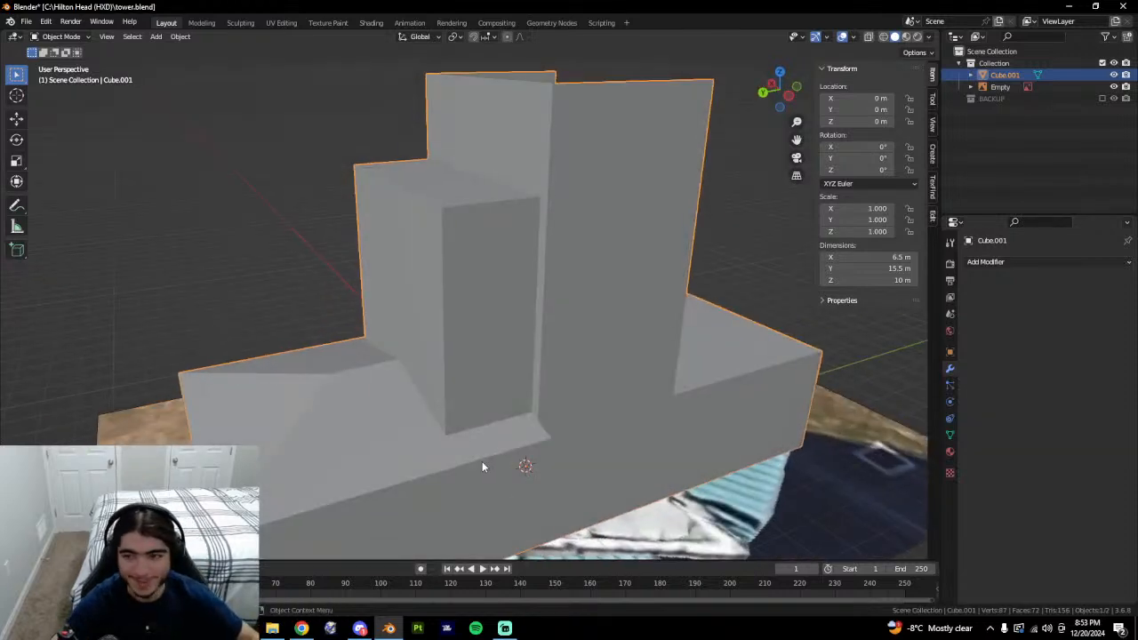
# Orbit around the finished tower to inspect its walls from several sides.
pyautogui.moveTo(483, 466); pyautogui.dragTo(544, 504, button='middle')
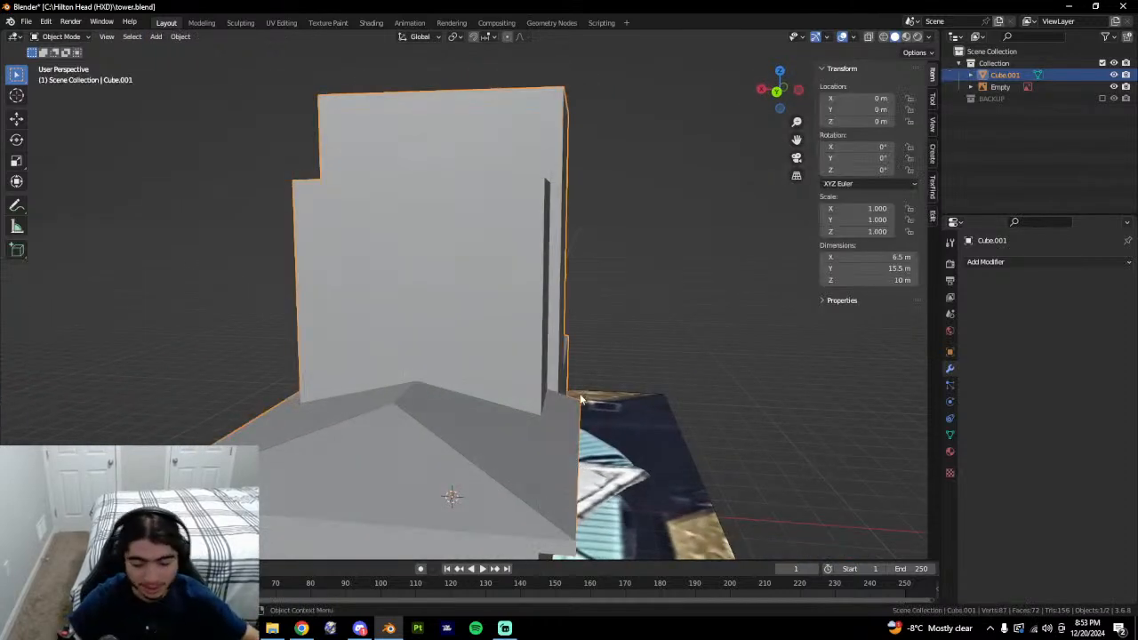
pyautogui.moveTo(580, 399); pyautogui.dragTo(468, 445, button='middle')
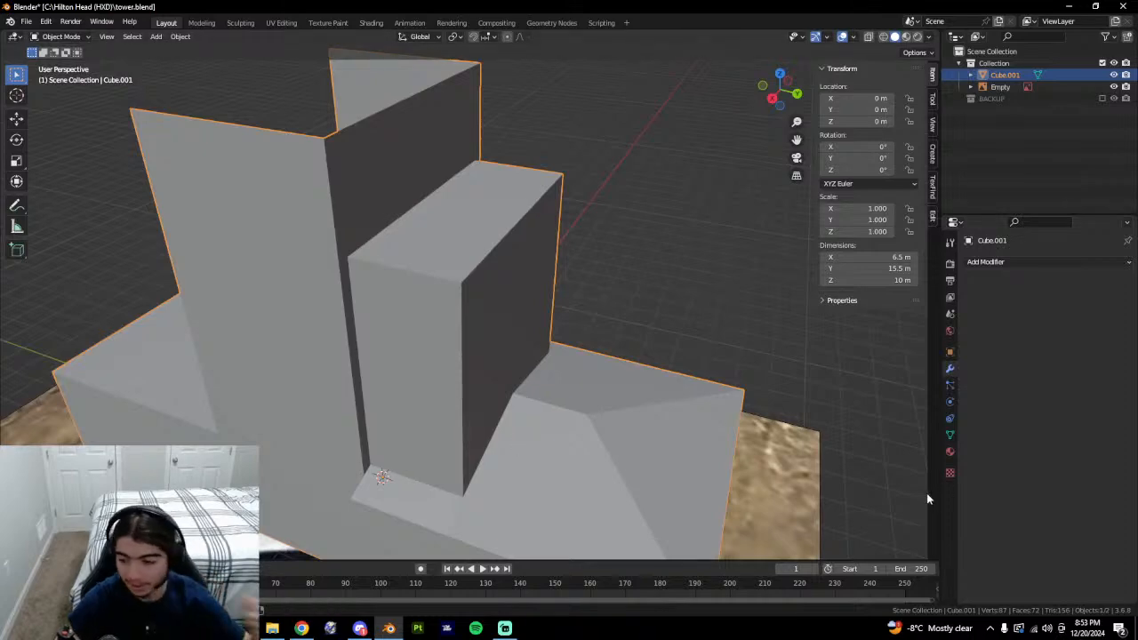
pyautogui.moveTo(927, 492); pyautogui.dragTo(636, 437, button='middle')
pyautogui.moveTo(487, 452); pyautogui.dragTo(569, 440, button='middle')
pyautogui.press('Tab')
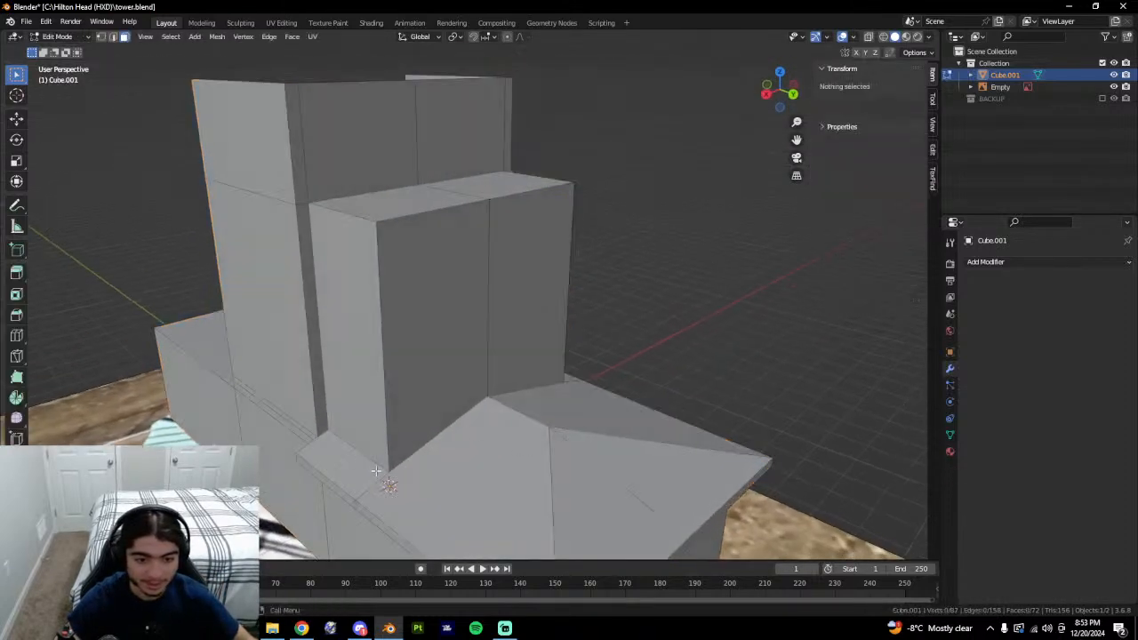
pyautogui.press('Tab')
pyautogui.moveTo(428, 485); pyautogui.dragTo(571, 474, button='middle')
pyautogui.press('Tab')
pyautogui.press('Tab')
pyautogui.moveTo(391, 498); pyautogui.dragTo(551, 505, button='middle')
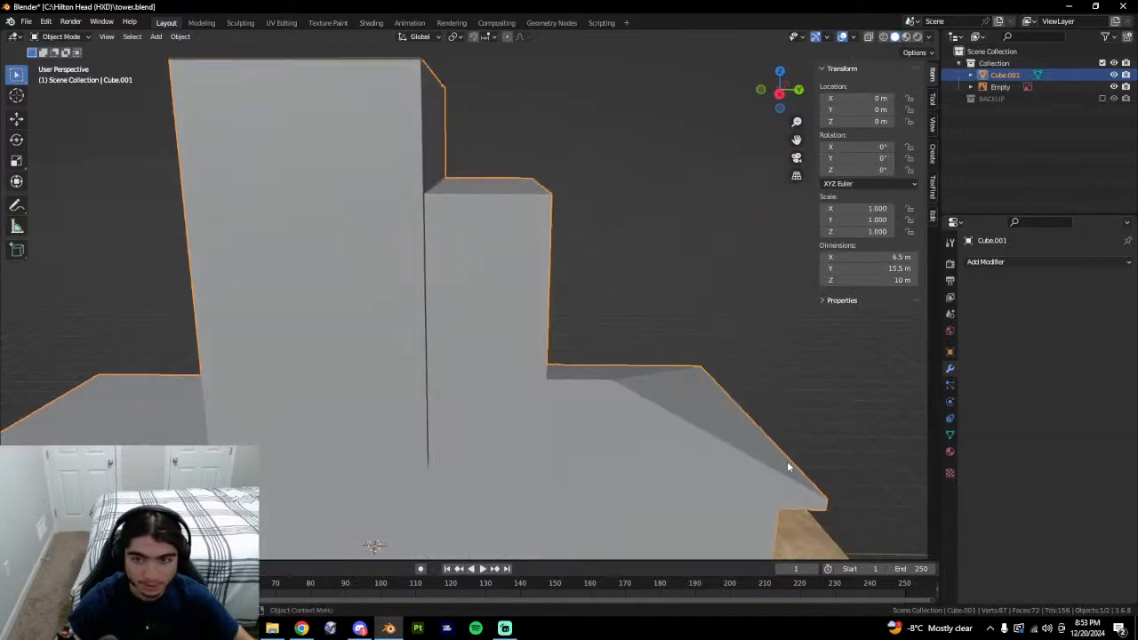
pyautogui.moveTo(787, 467); pyautogui.dragTo(685, 424, button='middle')
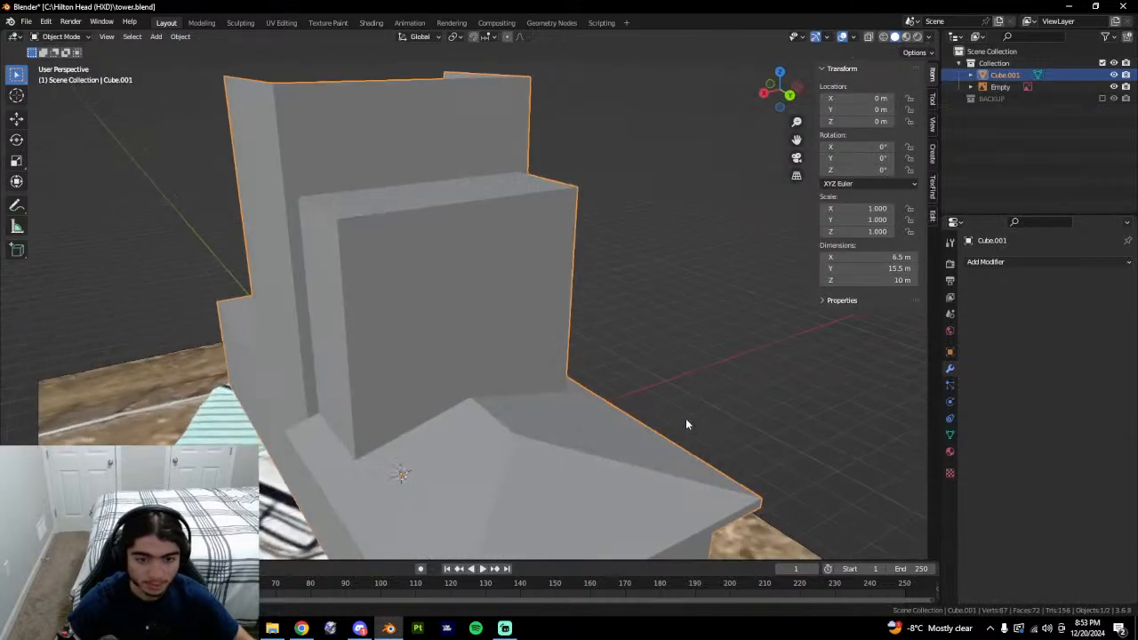
# Select the front block's two top faces, then its middle top edge.
pyautogui.press('Tab')
pyautogui.click(403, 193)
pyautogui.keyDown('shift'); pyautogui.click(476, 183); pyautogui.keyUp('shift')
pyautogui.moveTo(508, 294); pyautogui.dragTo(495, 361, button='middle')
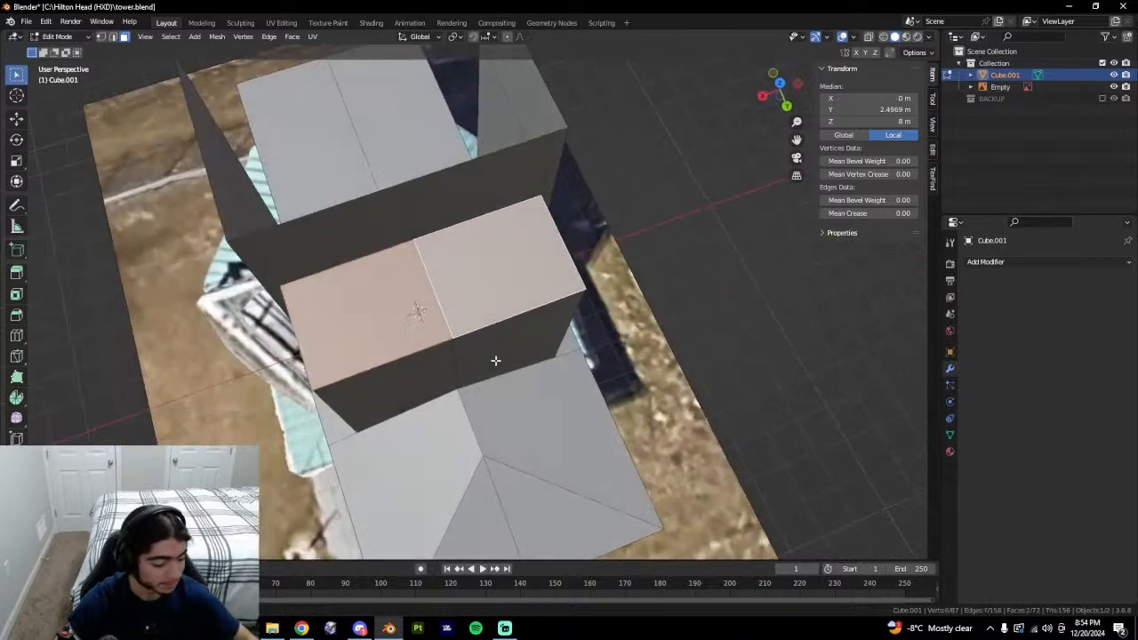
pyautogui.press('2')
pyautogui.click(444, 310)
# Select the two top faces of the front tower block, try an inset, then undo it.
pyautogui.press('3')
pyautogui.click(405, 306)
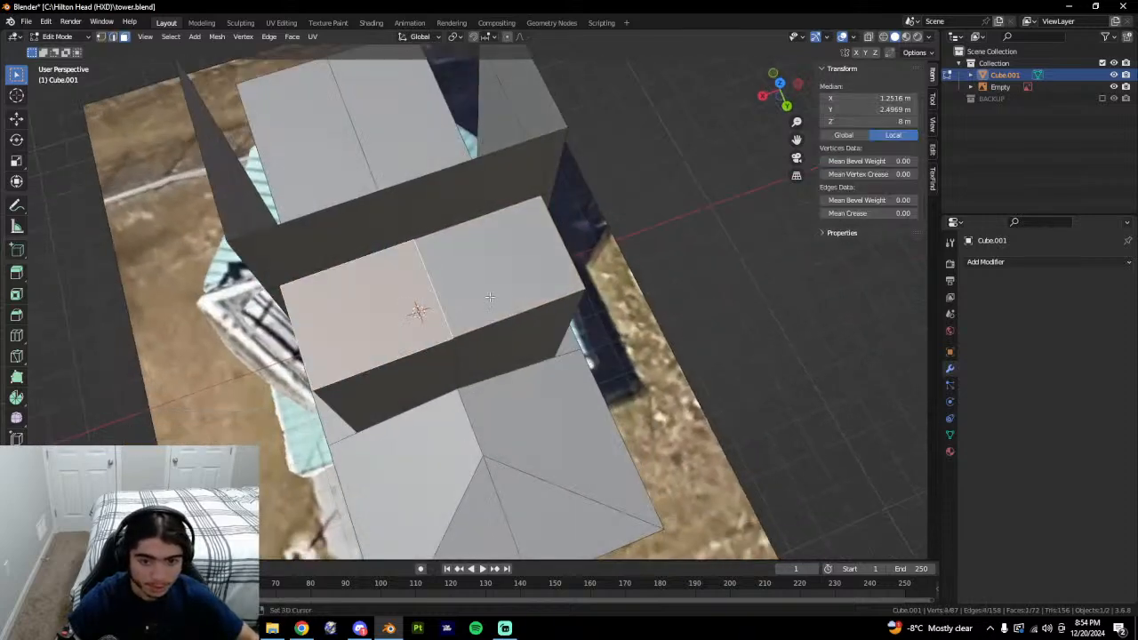
pyautogui.keyDown('shift'); pyautogui.click(489, 286); pyautogui.keyUp('shift')
pyautogui.press('i')
pyautogui.click(625, 317)
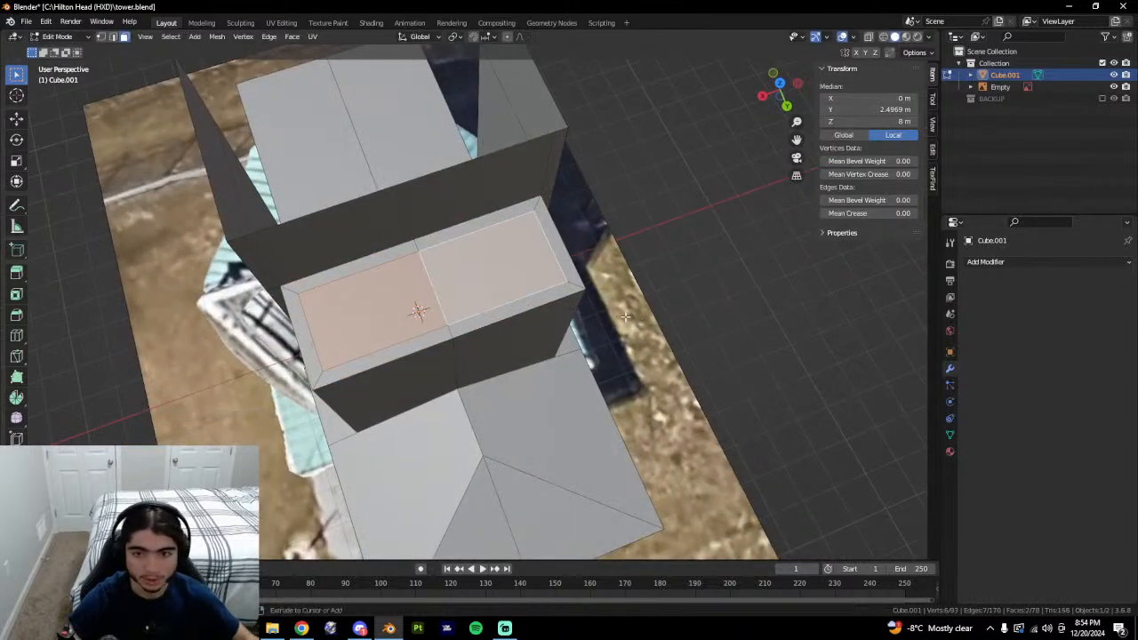
pyautogui.hotkey('ctrl', 'z')
# Tilt and orbit the Google Earth 3D view around the control tower.
pyautogui.click(301, 628)
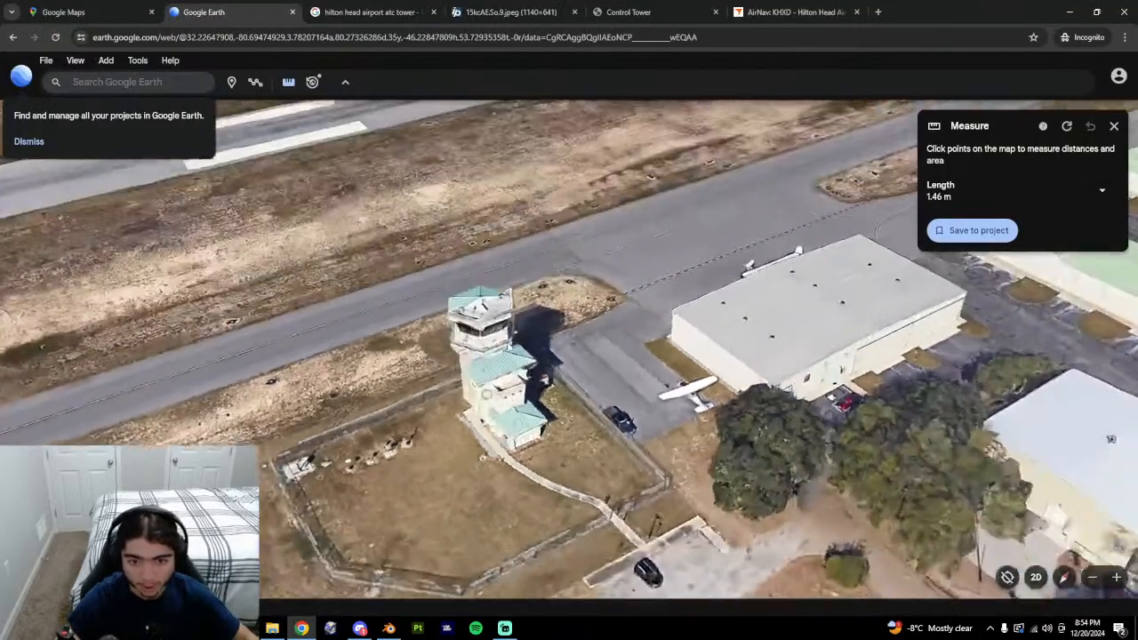
pyautogui.moveTo(486, 392); pyautogui.dragTo(437, 464, button='middle')
pyautogui.scroll(5, 438, 463)
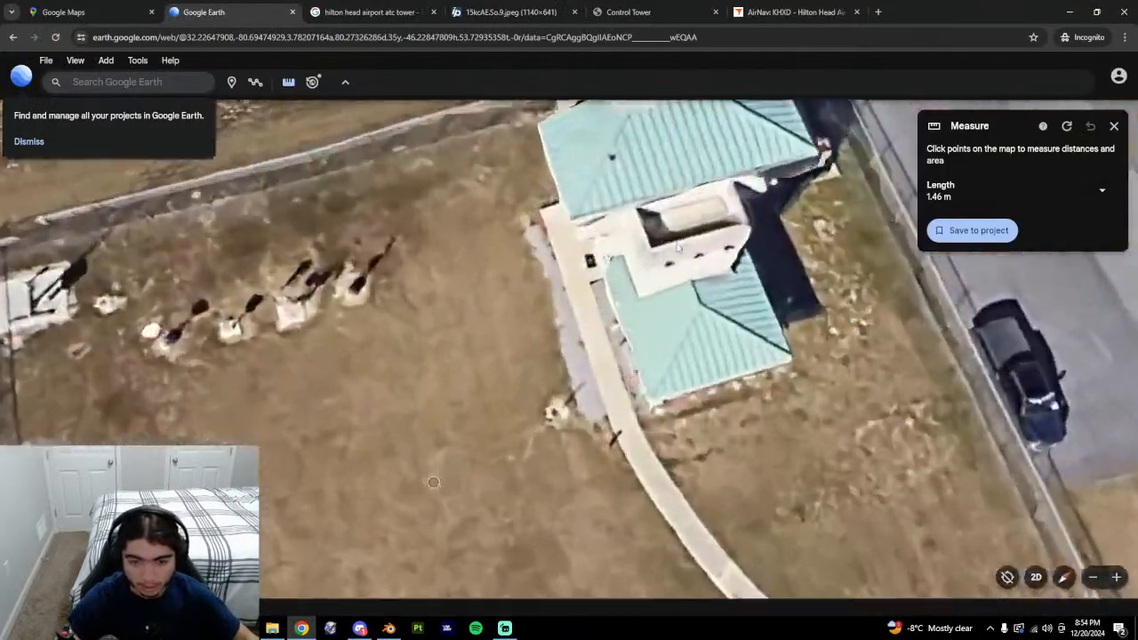
pyautogui.scroll(-2, 436, 476)
pyautogui.click(389, 627)
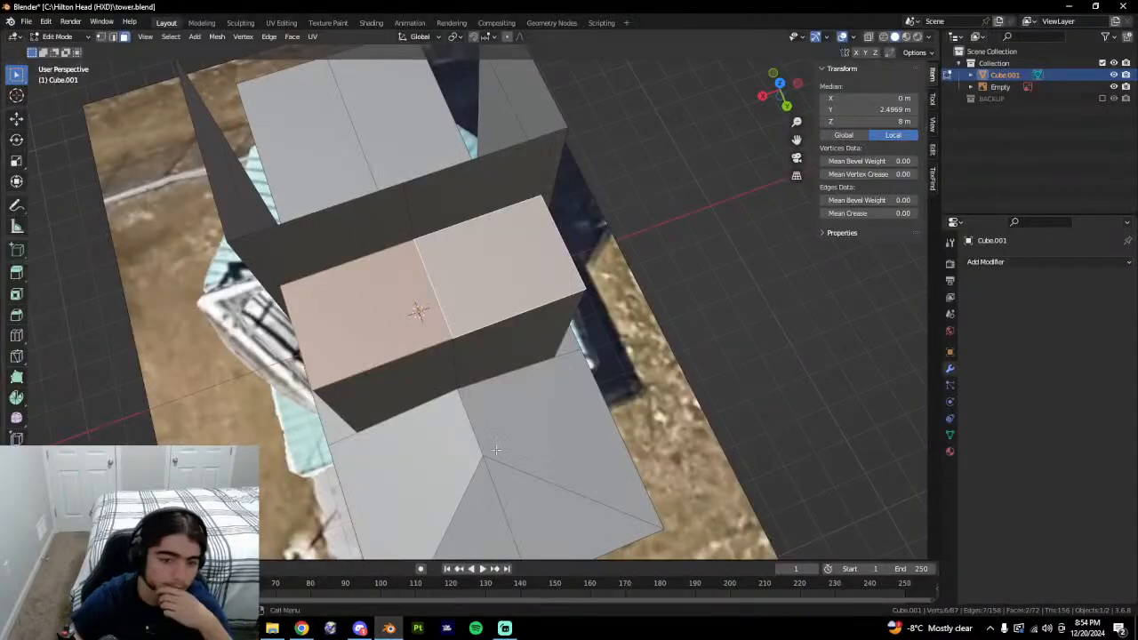
pyautogui.click(302, 628)
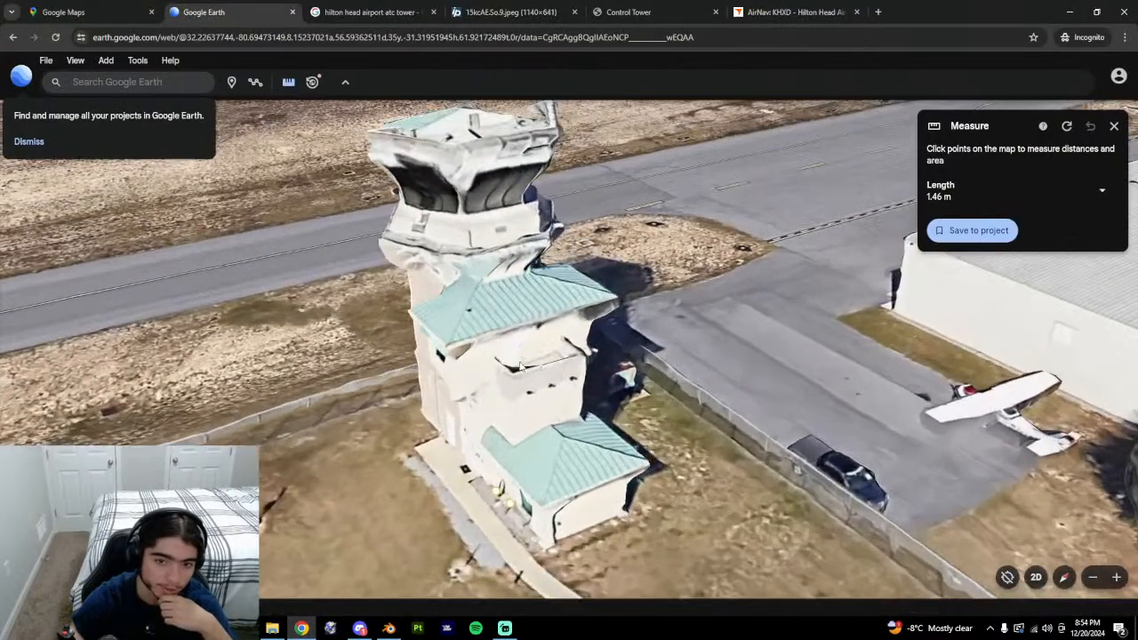
pyautogui.moveTo(521, 366); pyautogui.dragTo(541, 403, button='middle')
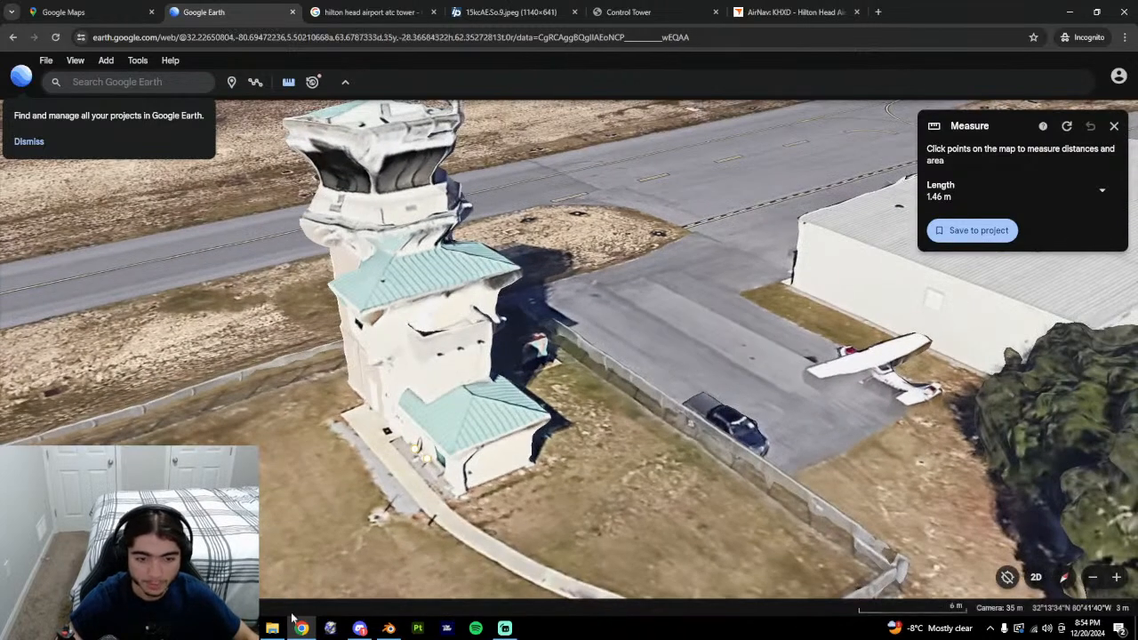
# Orbit the Blender model to a top-down view of the block, comparing with Google Earth.
pyautogui.click(389, 627)
pyautogui.moveTo(510, 331); pyautogui.dragTo(468, 335, button='middle')
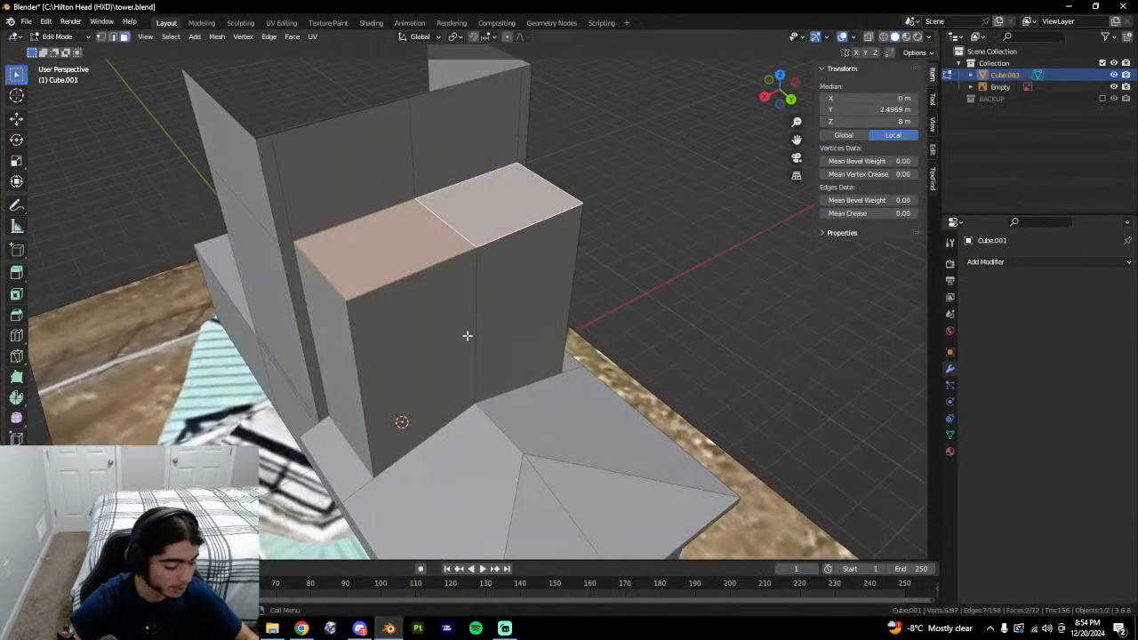
pyautogui.hotkey('alt', 'Tab')
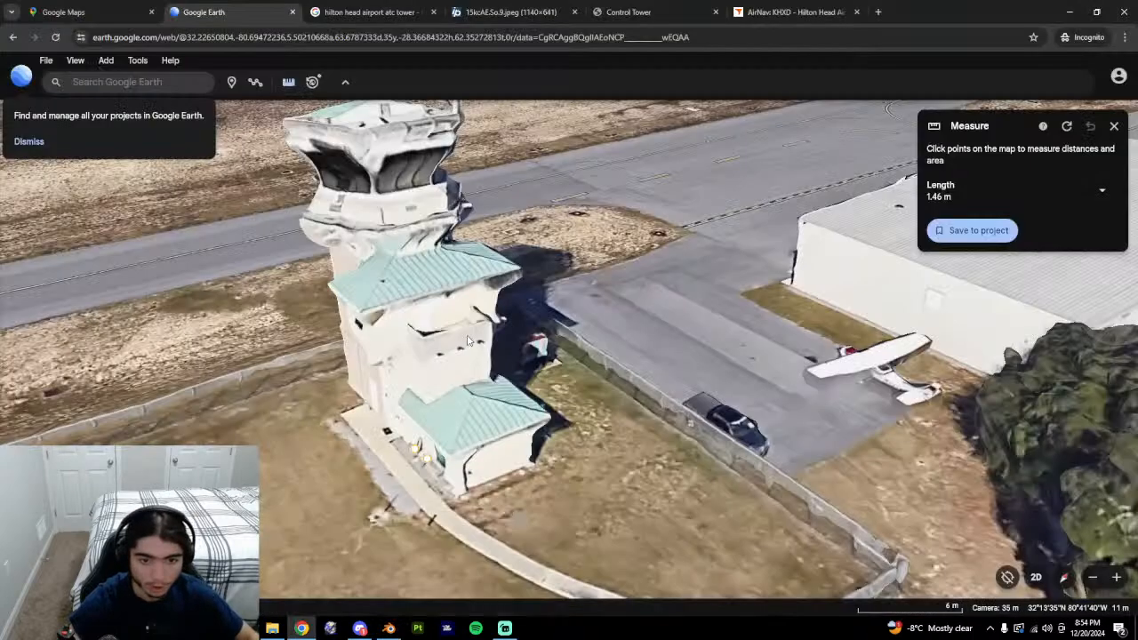
pyautogui.hotkey('alt', 'Tab')
pyautogui.moveTo(522, 346); pyautogui.dragTo(562, 368, button='middle')
# Inset the top faces and test a 1 m downward extrusion, then undo it.
pyautogui.press('i')
pyautogui.click(544, 345)
pyautogui.write('e')
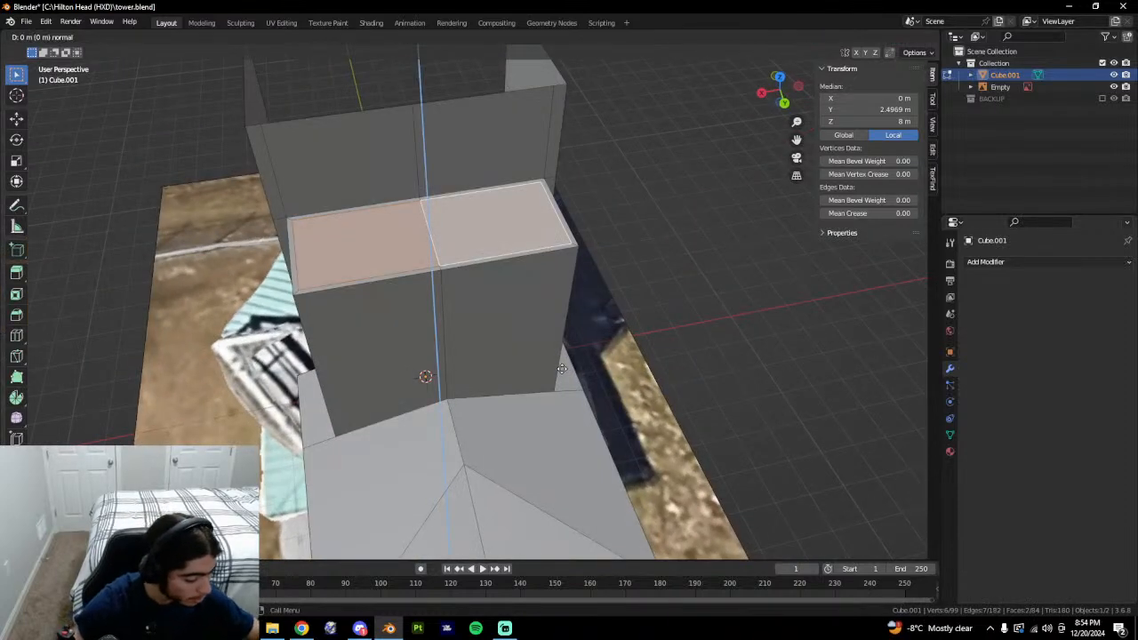
pyautogui.write('-1')
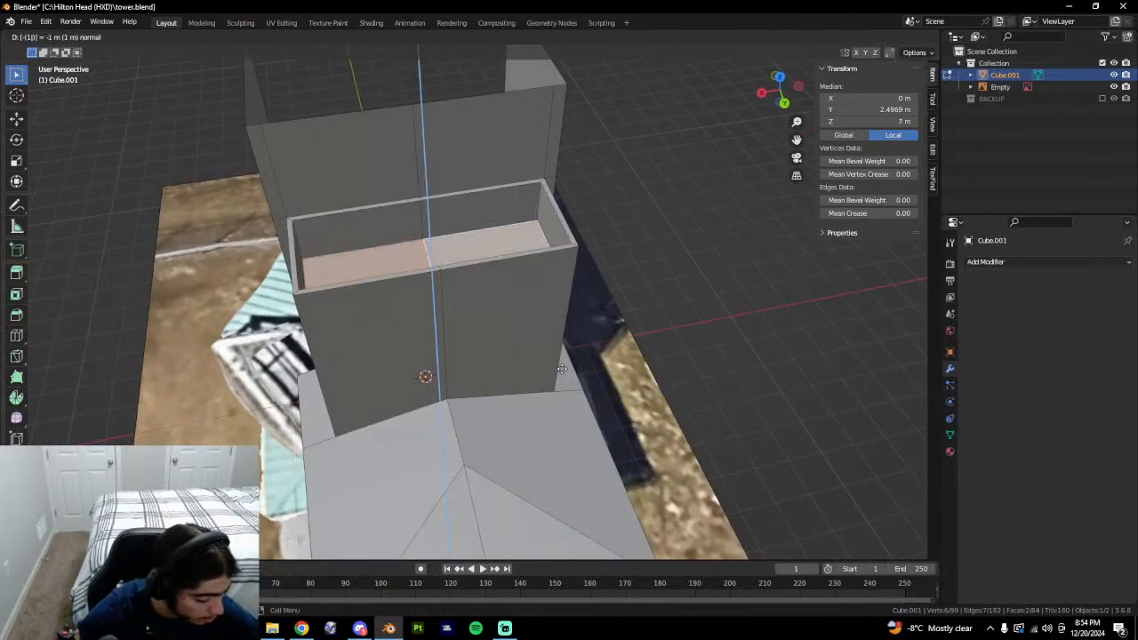
pyautogui.press('Return')
pyautogui.hotkey('ctrl', 'z')
pyautogui.scroll(1, 571, 355)
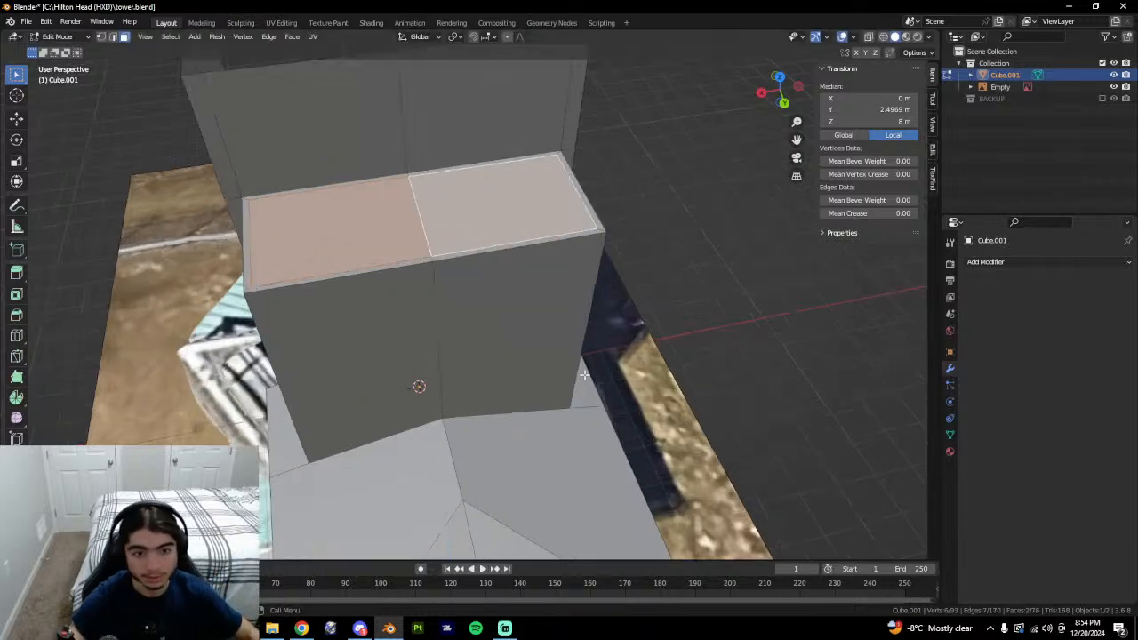
pyautogui.moveTo(504, 344); pyautogui.dragTo(440, 400, button='middle')
# Experiment with extruding and moving the top faces, undoing each attempt.
pyautogui.press('e')
pyautogui.rightClick(448, 351)
pyautogui.scroll(2, 434, 438)
pyautogui.press('g')
pyautogui.click(460, 448)
pyautogui.moveTo(460, 448); pyautogui.dragTo(452, 384, button='middle')
pyautogui.hotkey('ctrl', 'z')
pyautogui.press('g')
pyautogui.click(450, 428)
pyautogui.hotkey('ctrl', 'z')
# Try lowering the top faces vertically to 7.793 m, then undo it.
pyautogui.press('g')
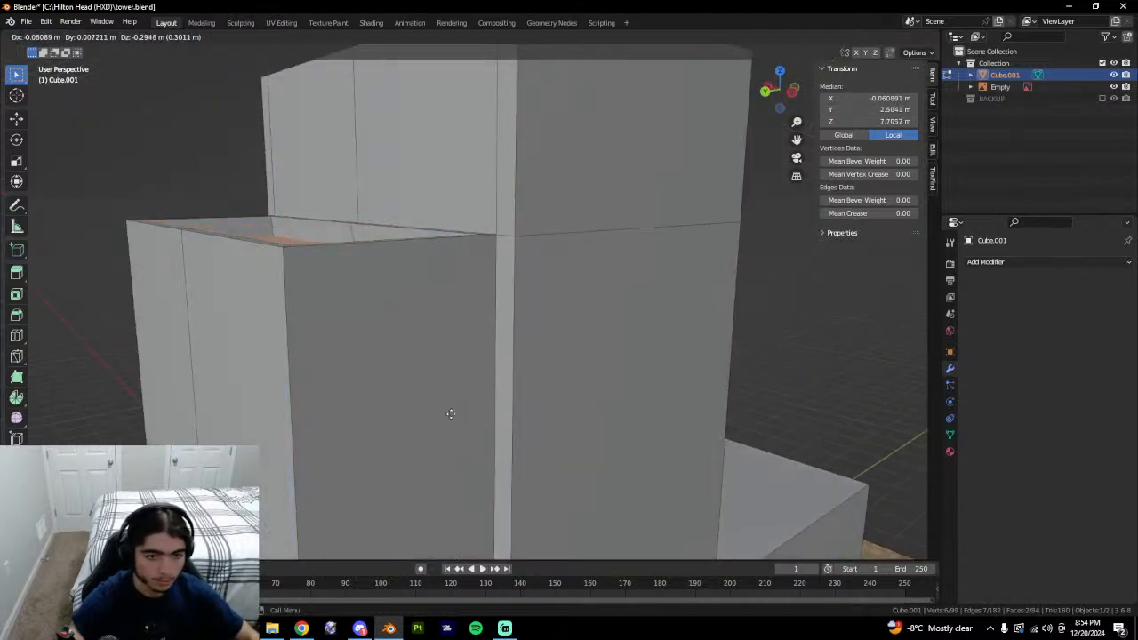
pyautogui.press('z')
pyautogui.click(452, 415)
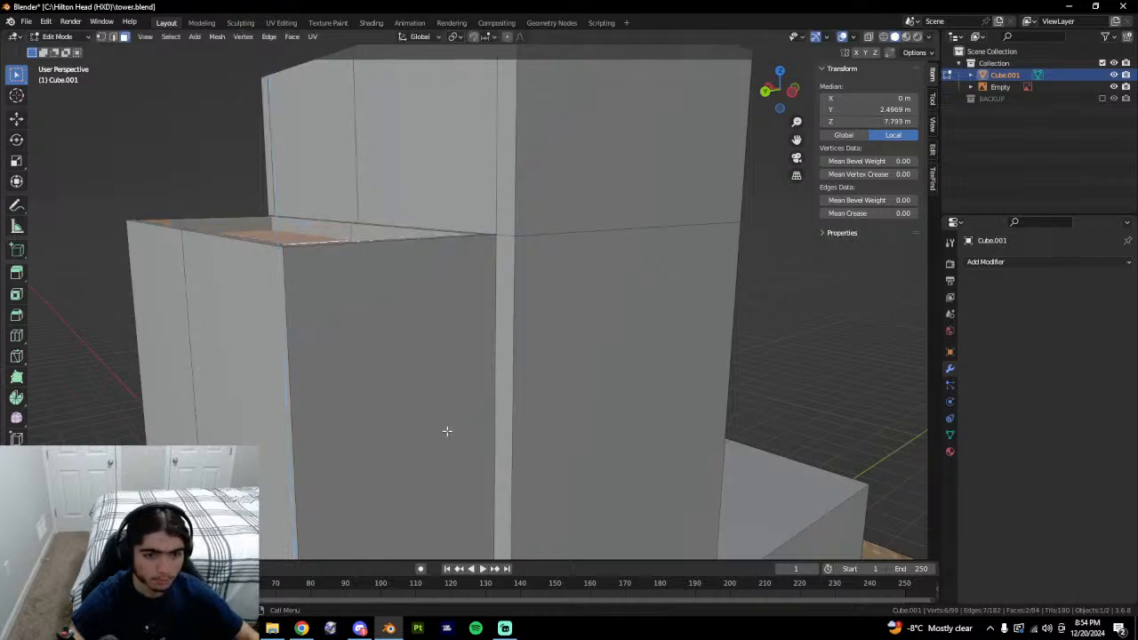
pyautogui.hotkey('ctrl', 'z')
pyautogui.moveTo(447, 431); pyautogui.dragTo(485, 469, button='middle')
pyautogui.press('e')
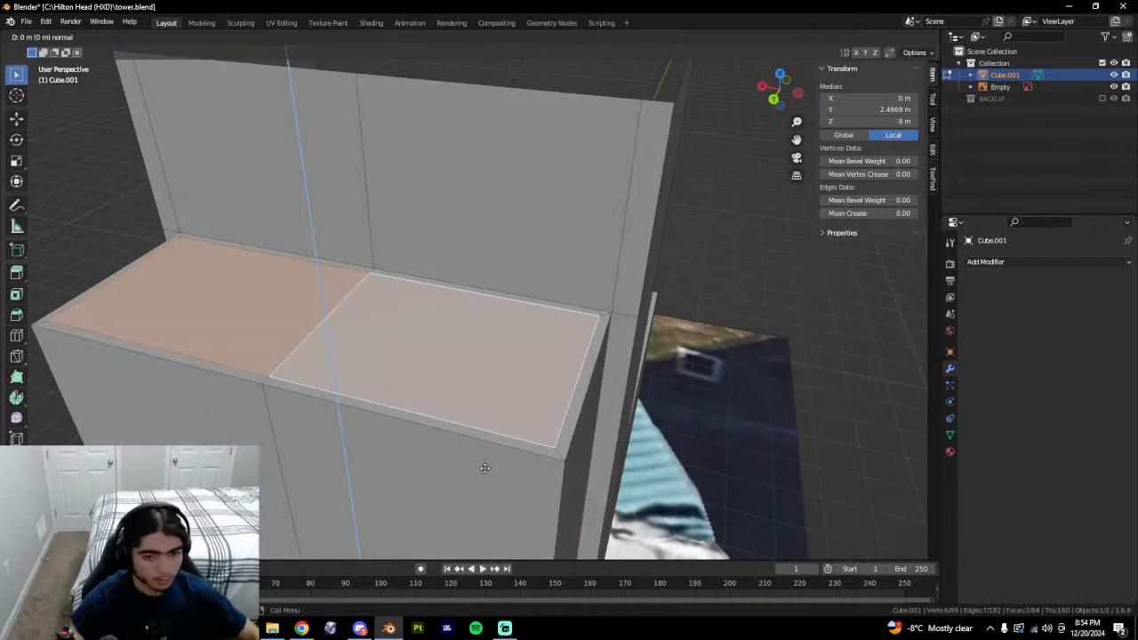
pyautogui.rightClick(484, 468)
pyautogui.hotkey('ctrl', 'z')
# Test a 0.5 m downward extrusion of the top, undo it, and check the reference.
pyautogui.write('e')
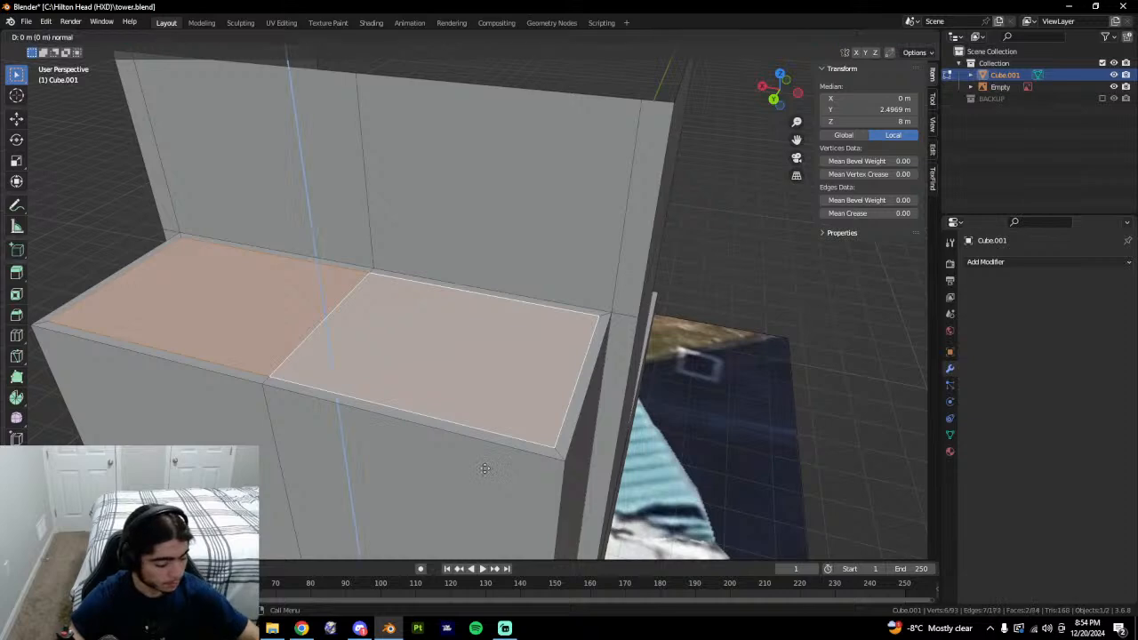
pyautogui.write('-0.5')
pyautogui.press('Return')
pyautogui.hotkey('ctrl', 'z')
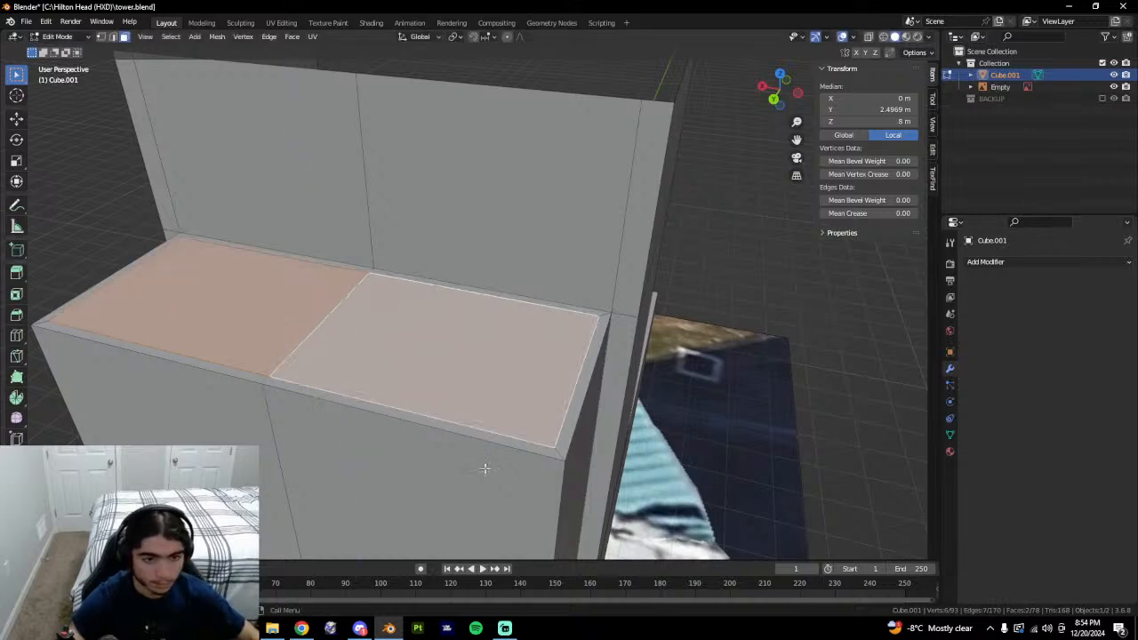
pyautogui.moveTo(484, 469); pyautogui.dragTo(608, 486, button='middle')
pyautogui.hotkey('alt', 'Tab')
pyautogui.hotkey('alt', 'Tab')
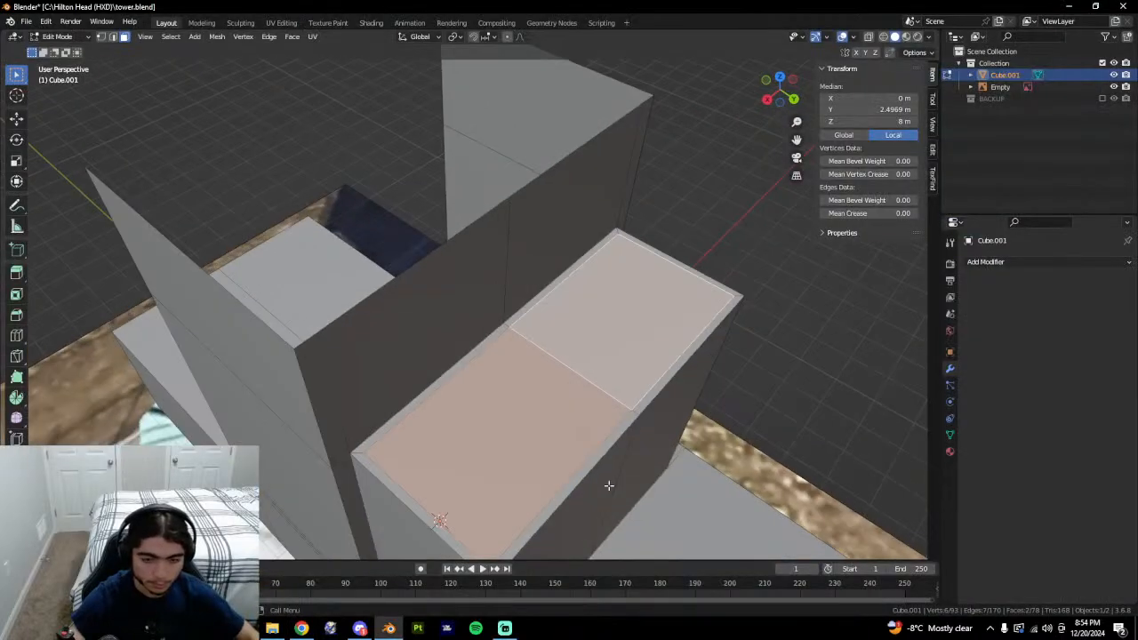
# Redo a thin inset border around the two top faces, keeping them selected.
pyautogui.hotkey('ctrl', 'z')
pyautogui.press('i')
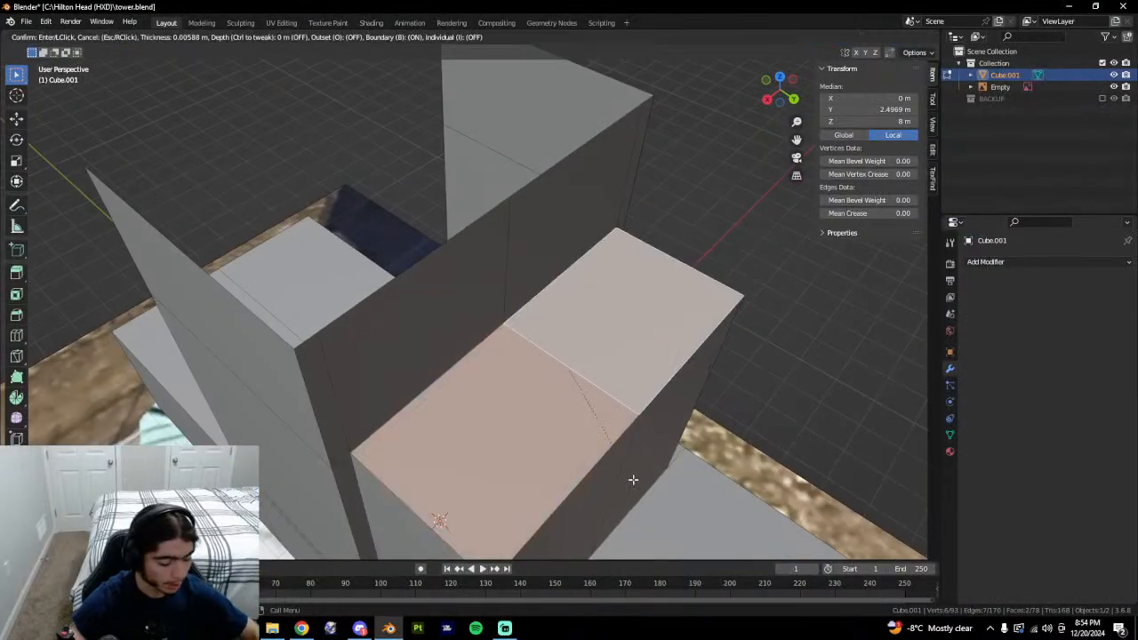
pyautogui.click(619, 477)
pyautogui.hotkey('ctrl', 'z')
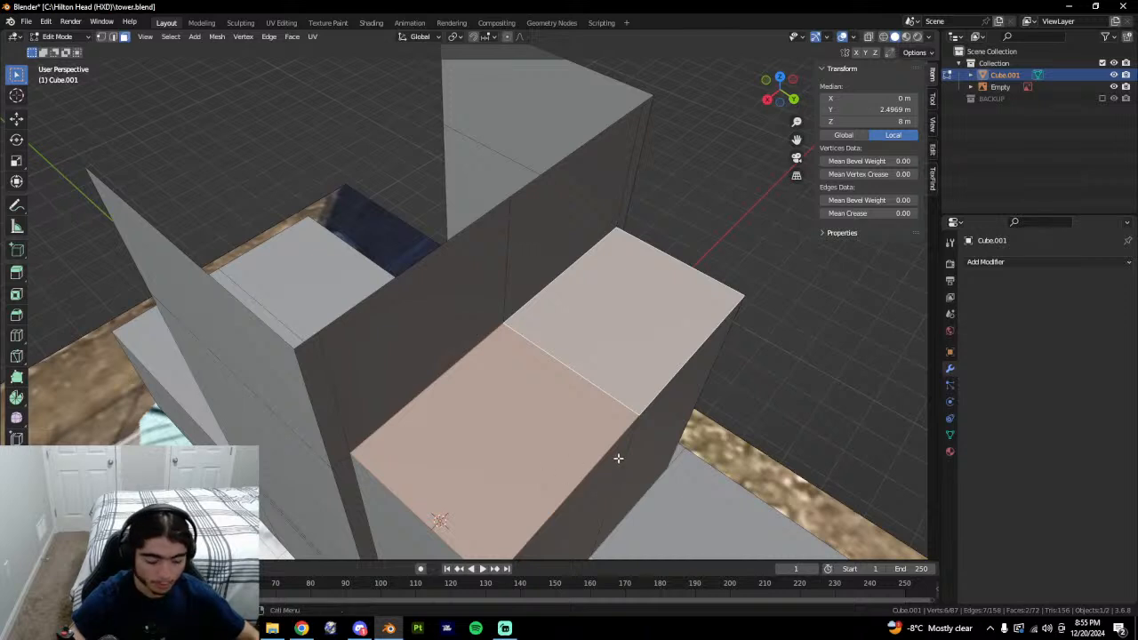
pyautogui.press('i')
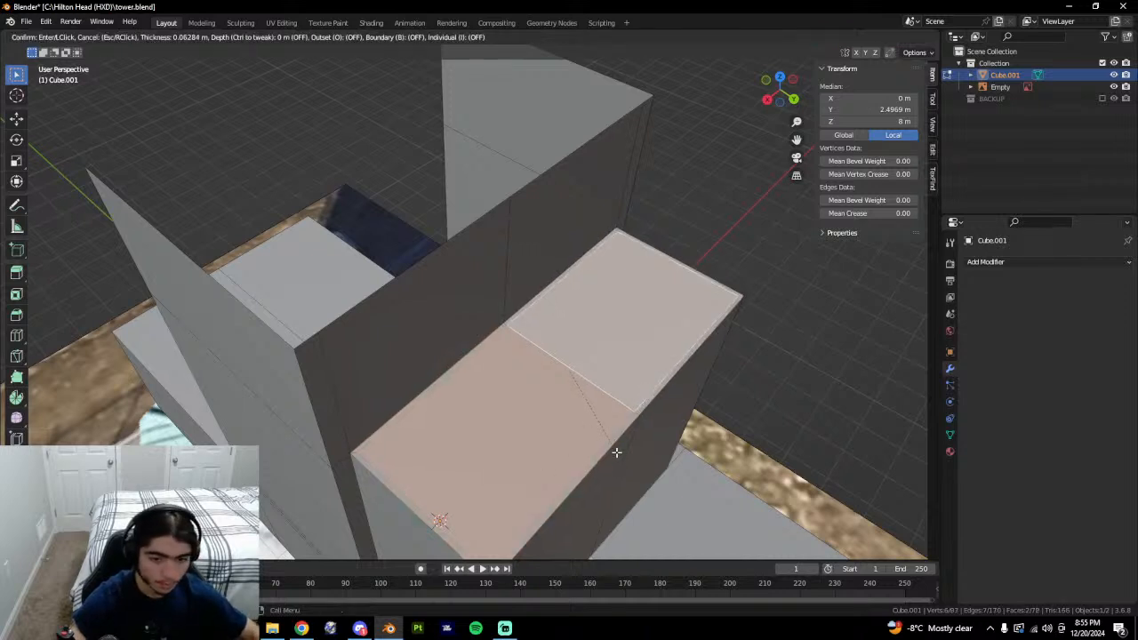
pyautogui.click(613, 452)
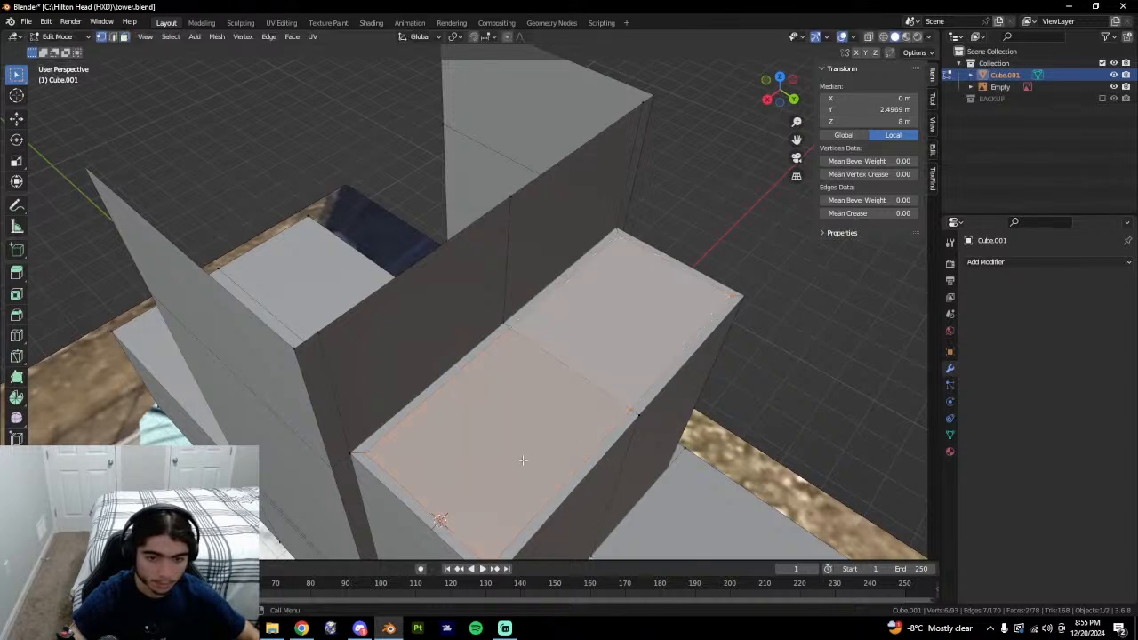
pyautogui.click(401, 406)
pyautogui.hotkey('ctrl', 'z')
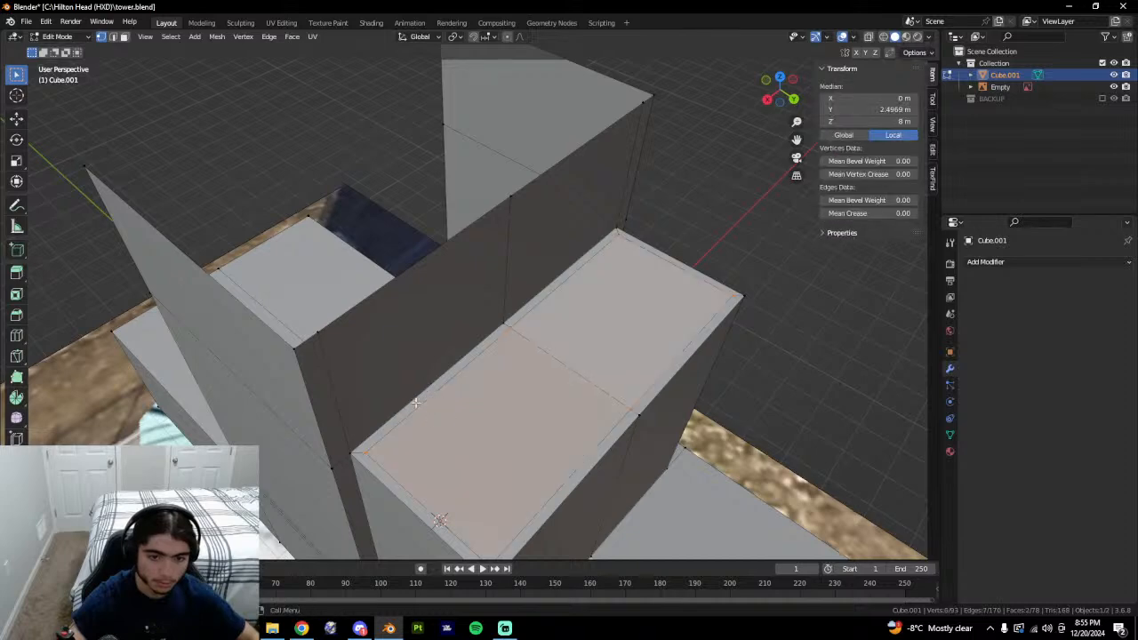
# Select the two neighbouring top edges of the box in edge mode.
pyautogui.press('2')
pyautogui.click(410, 400)
pyautogui.moveTo(411, 400); pyautogui.dragTo(346, 437, button='middle')
pyautogui.keyDown('shift'); pyautogui.click(473, 343); pyautogui.keyUp('shift')
# Cut a new vertex into the top edge and set a vertex's X position to 2.3884.
pyautogui.hotkey('shift', 'h')
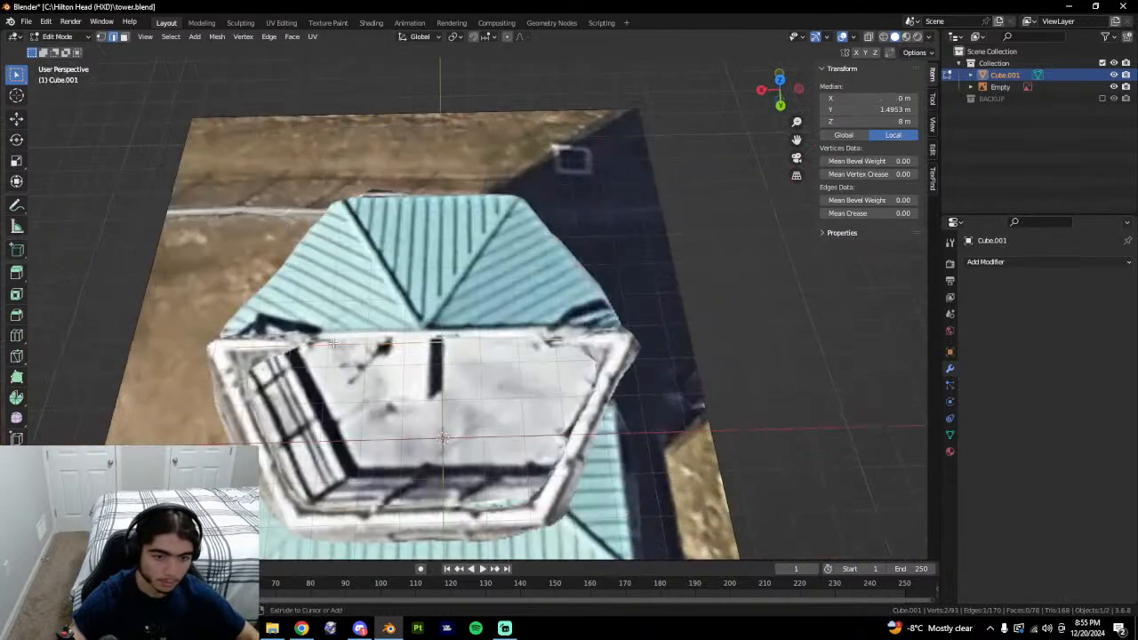
pyautogui.hotkey('ctrl', 'r')
pyautogui.click(477, 339)
pyautogui.hotkey('alt', 'h')
pyautogui.press('1')
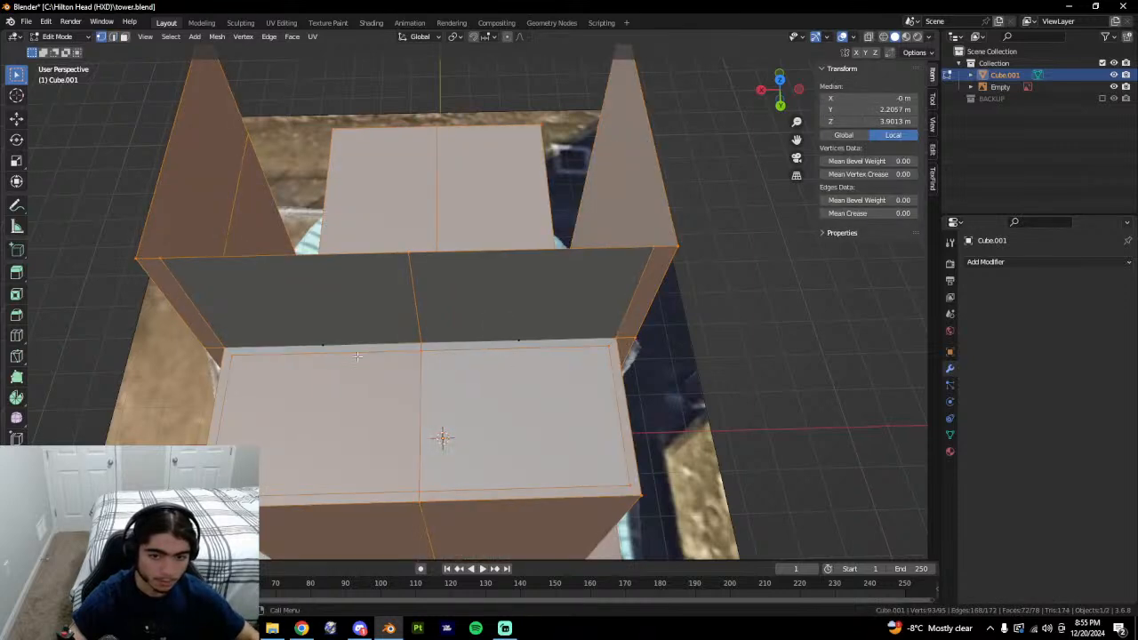
pyautogui.click(304, 363)
pyautogui.moveTo(306, 364); pyautogui.dragTo(455, 373, button='middle')
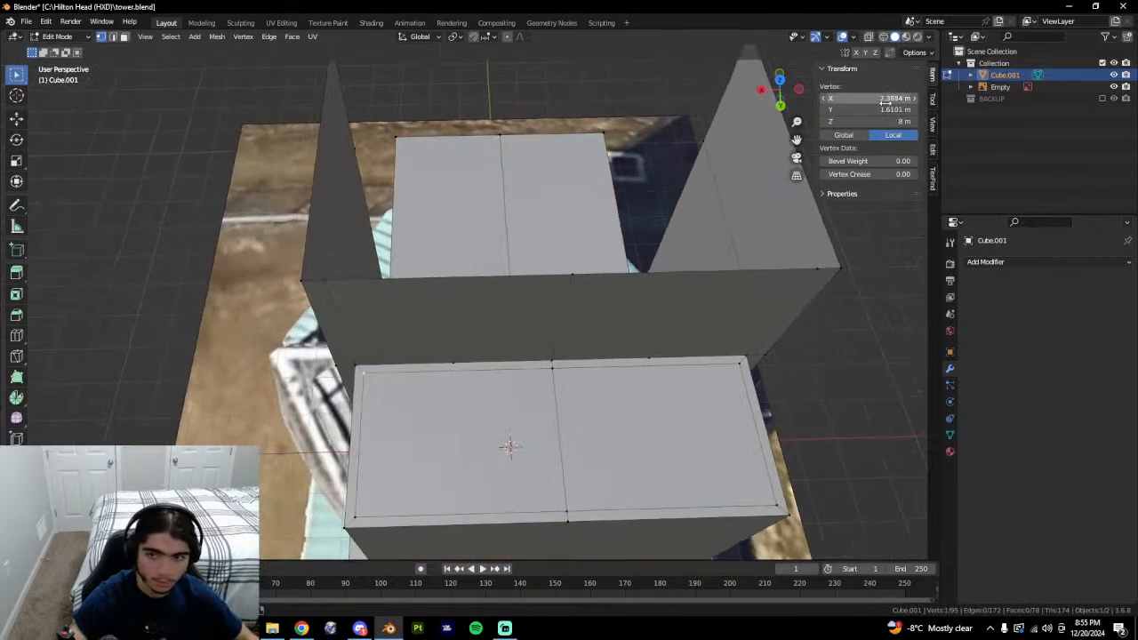
pyautogui.write('2.3884 m')
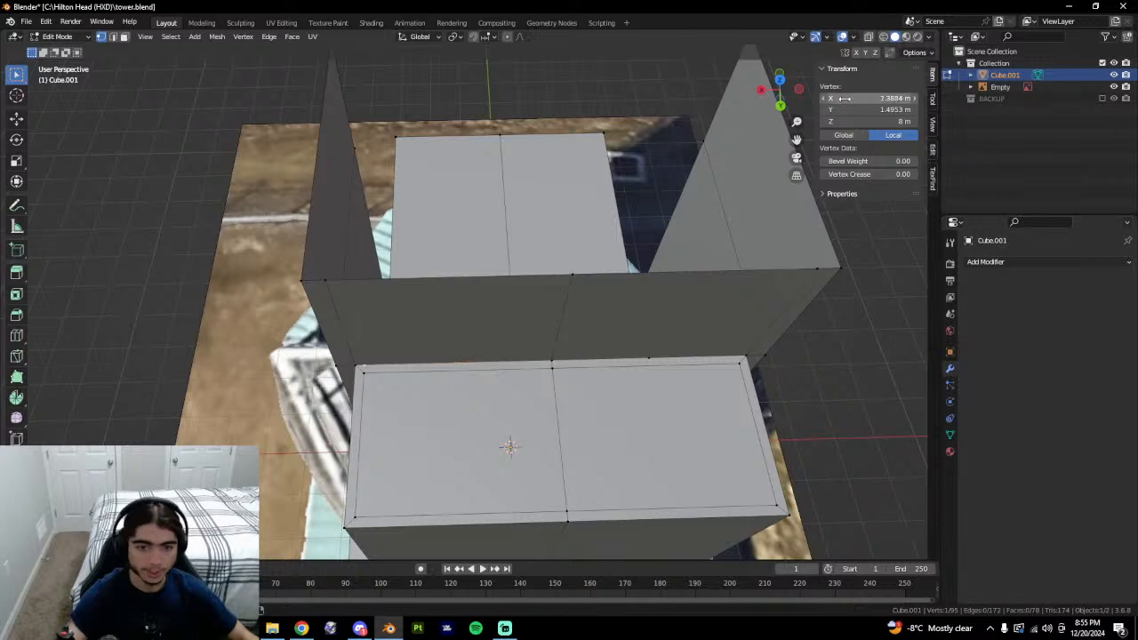
pyautogui.keyDown('shift'); pyautogui.click(363, 372); pyautogui.keyUp('shift')
pyautogui.keyDown('shift'); pyautogui.click(527, 378); pyautogui.keyUp('shift')
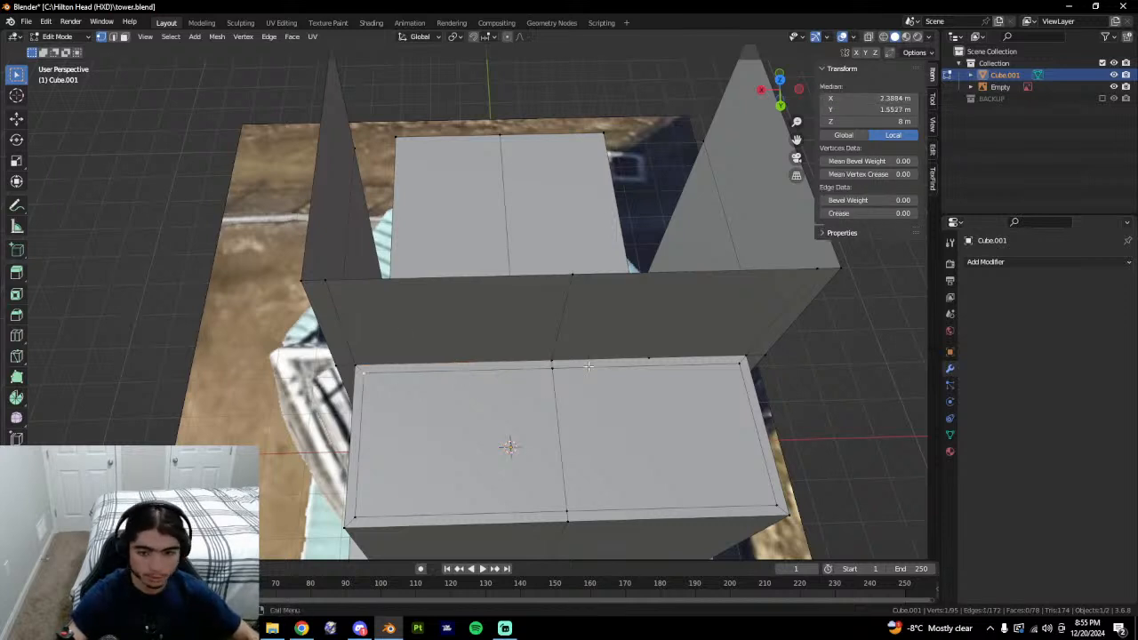
# Cut a vertex into the inner top edge and match the inner vertex X to -1.2516 m.
pyautogui.hotkey('ctrl', 'r')
pyautogui.rightClick(692, 361)
pyautogui.press('2')
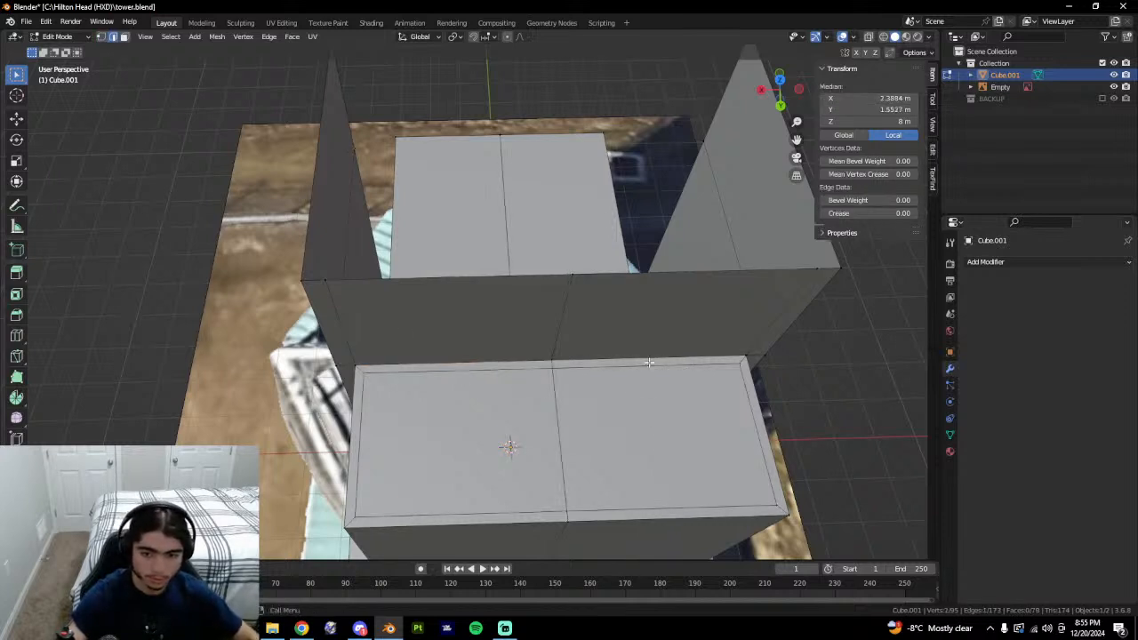
pyautogui.click(658, 366)
pyautogui.hotkey('shift', 'h')
pyautogui.hotkey('ctrl', 'r')
pyautogui.click(656, 366)
pyautogui.hotkey('alt', 'h')
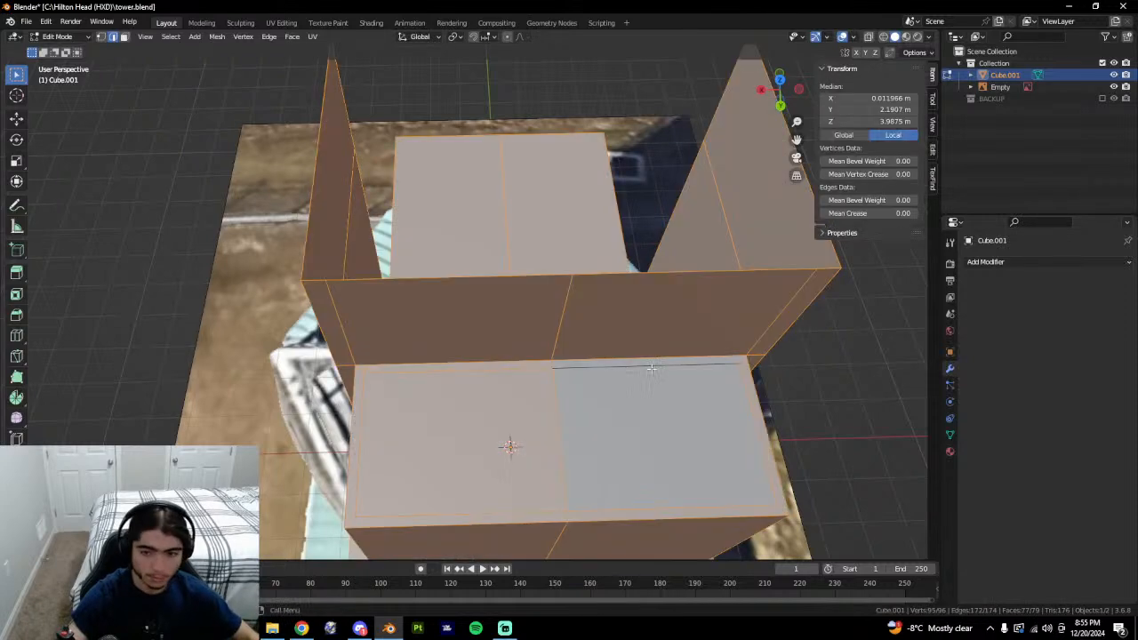
pyautogui.press('1')
pyautogui.hotkey('ctrl', 'c')
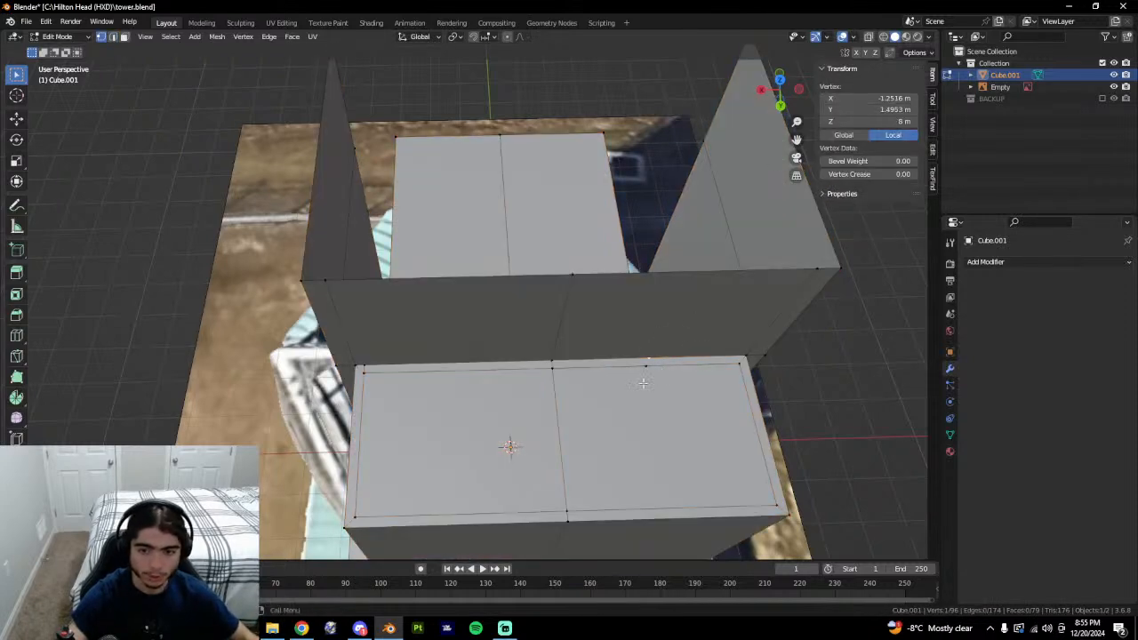
pyautogui.click(644, 382)
pyautogui.hotkey('ctrl', 'v')
# Join the inner corner vertex to the top-right corner and slide it along its edge.
pyautogui.keyDown('shift'); pyautogui.click(667, 359); pyautogui.keyUp('shift')
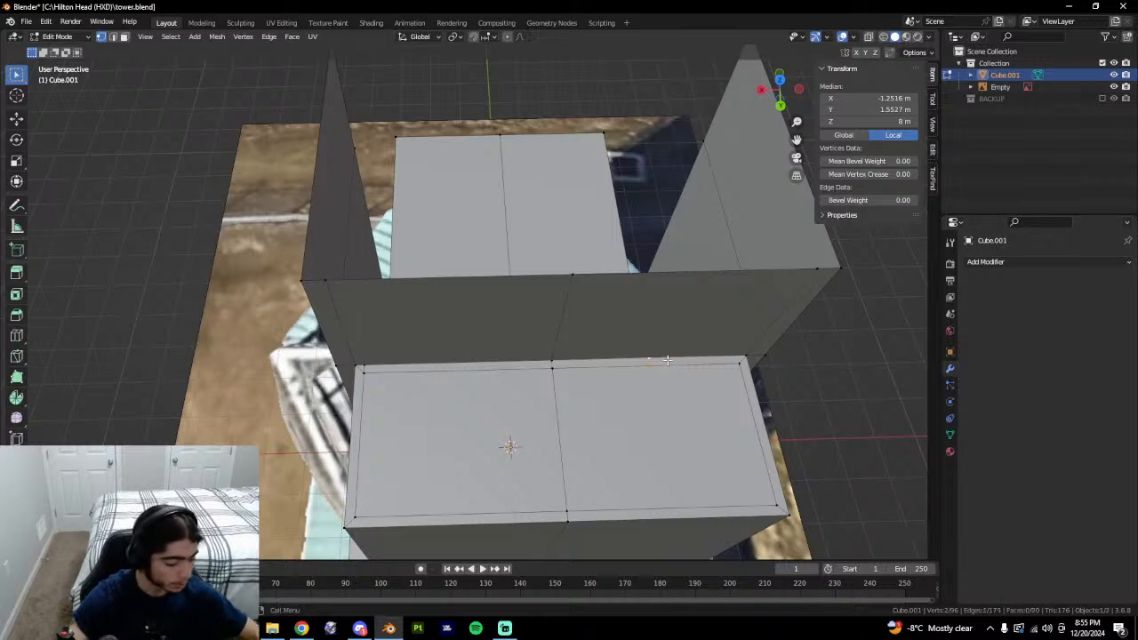
pyautogui.click(658, 376)
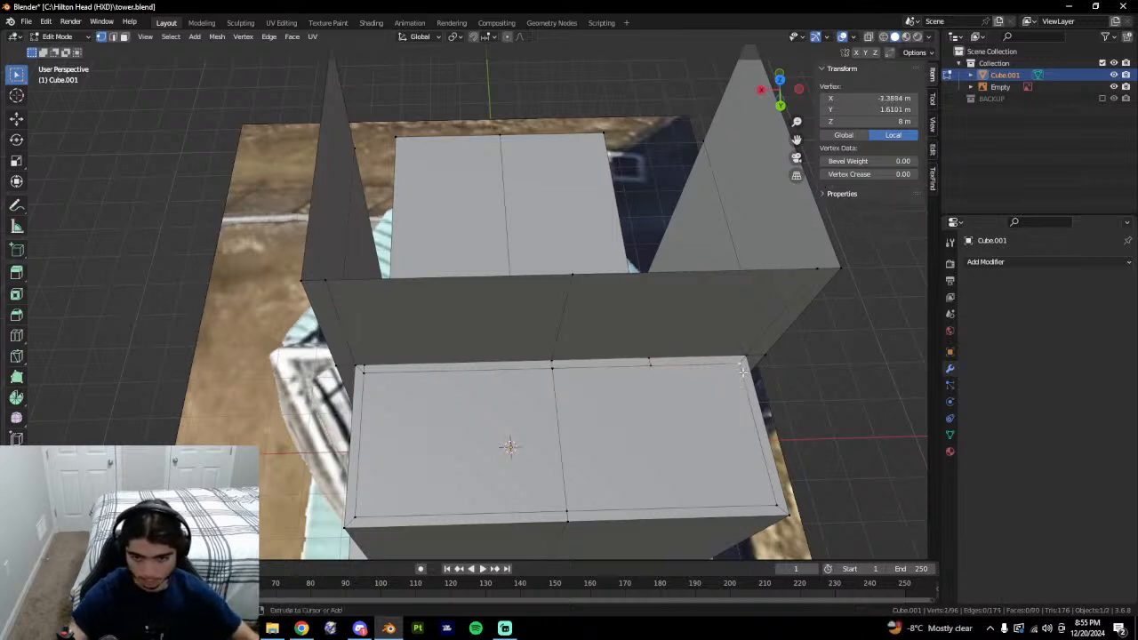
pyautogui.hotkey('ctrl', 'r')
pyautogui.click(709, 357)
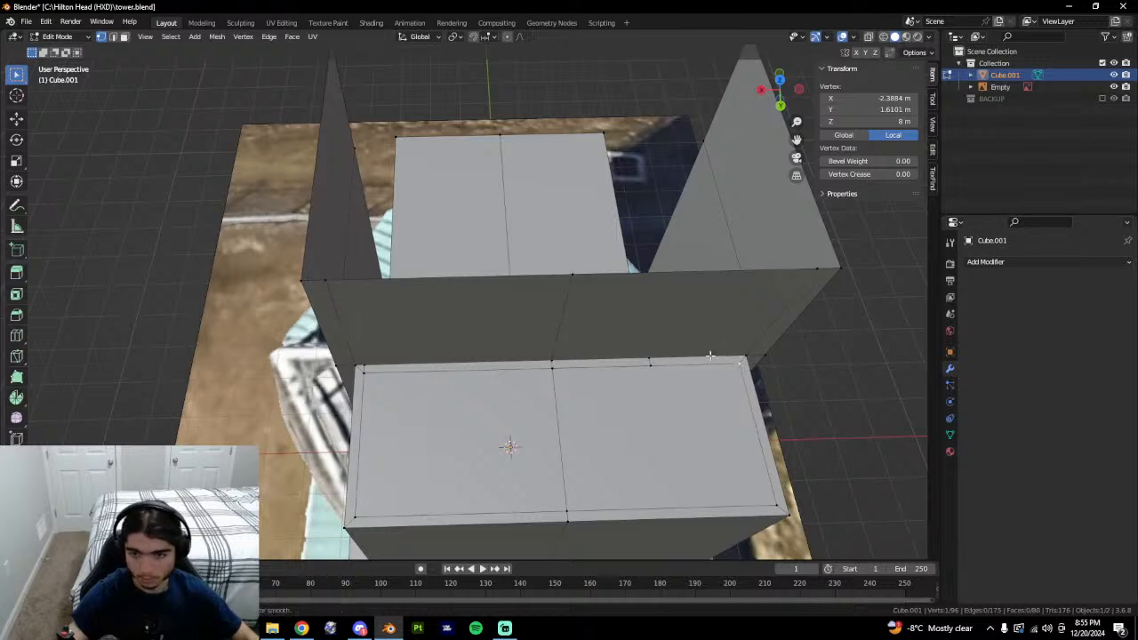
pyautogui.click(740, 364)
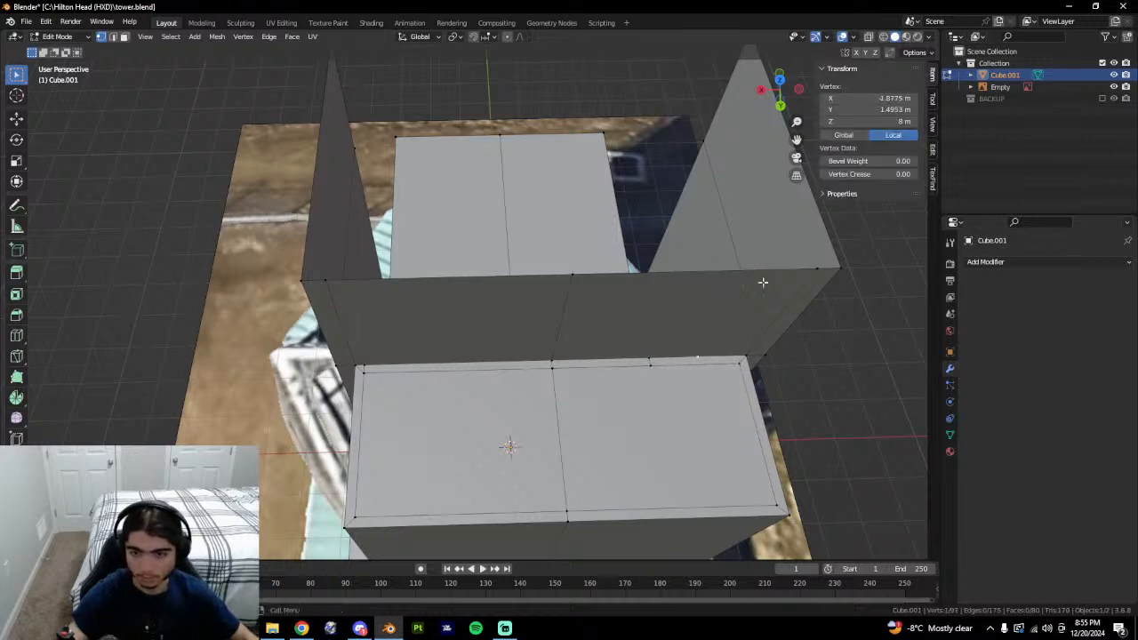
pyautogui.keyDown('shift'); pyautogui.click(749, 362); pyautogui.keyUp('shift')
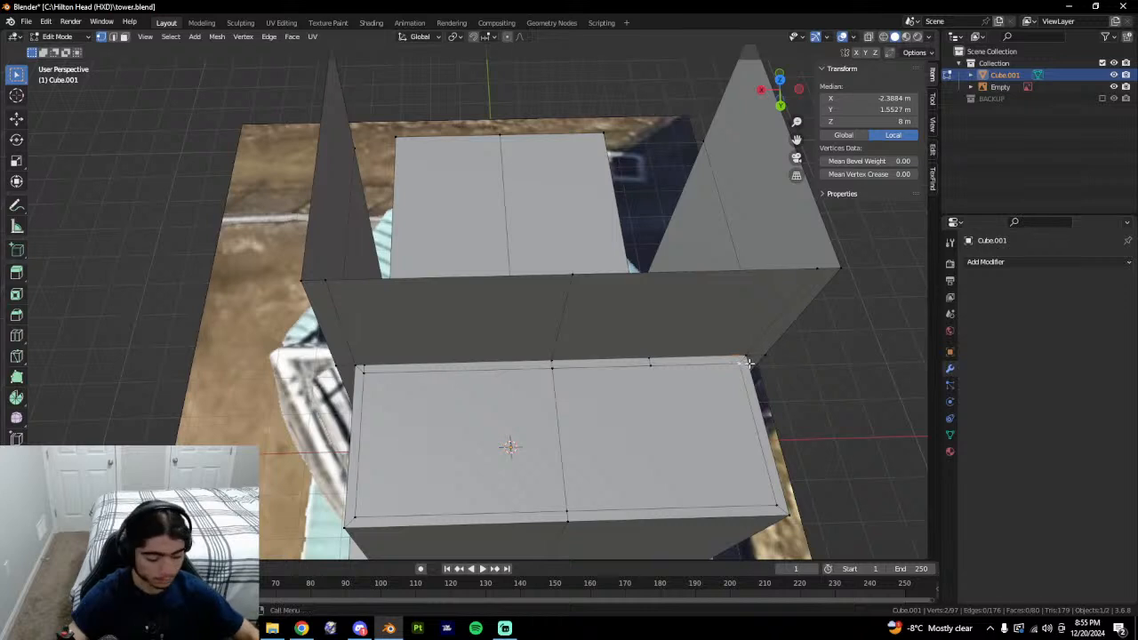
pyautogui.press('j')
pyautogui.click(742, 366)
pyautogui.press('g')
pyautogui.press('g')
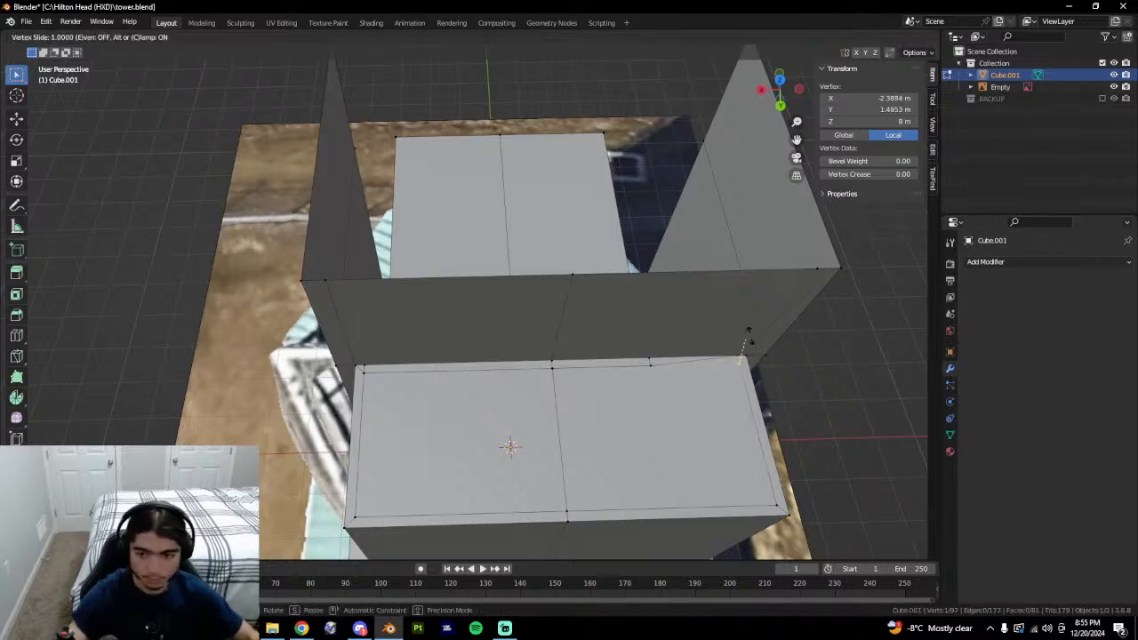
pyautogui.click(743, 307)
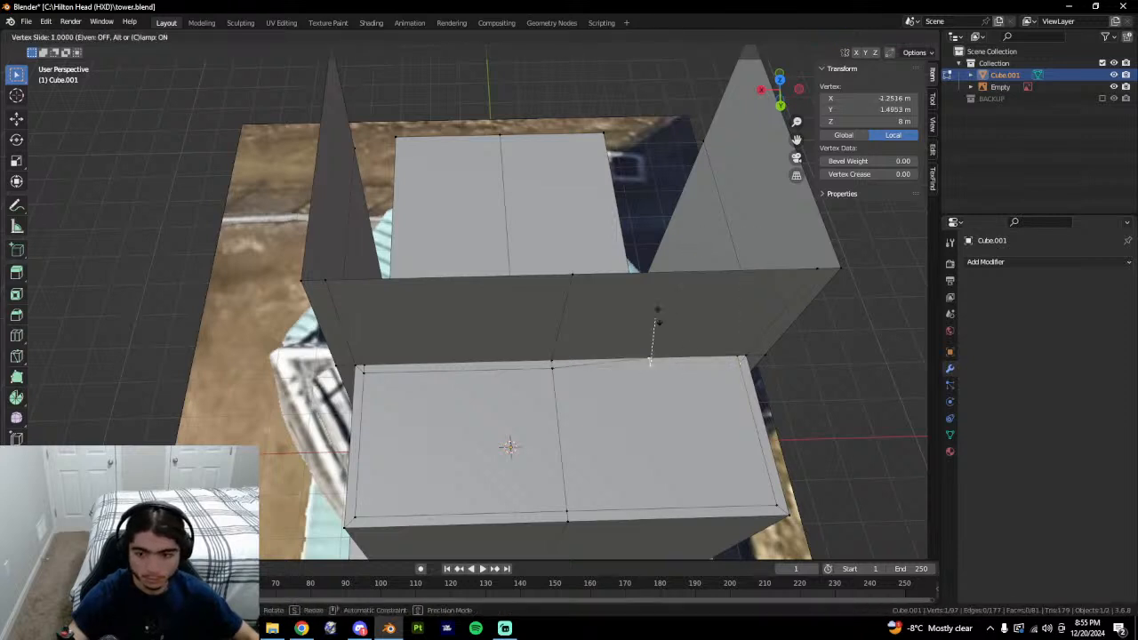
# Slide the middle and left inner vertices into line, then merge duplicate vertices by distance.
pyautogui.click(550, 368)
pyautogui.click(549, 368)
pyautogui.press('g')
pyautogui.press('g')
pyautogui.click(541, 307)
pyautogui.click(364, 374)
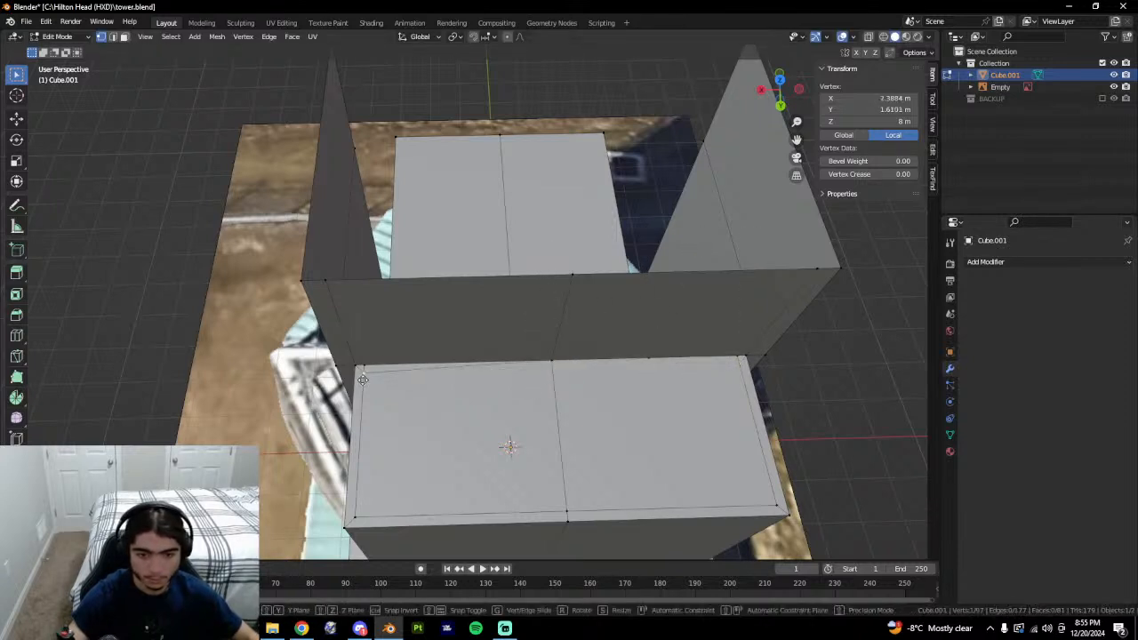
pyautogui.press('g')
pyautogui.press('g')
pyautogui.click(377, 237)
pyautogui.press('a')
pyautogui.press('m')
pyautogui.click(442, 436)
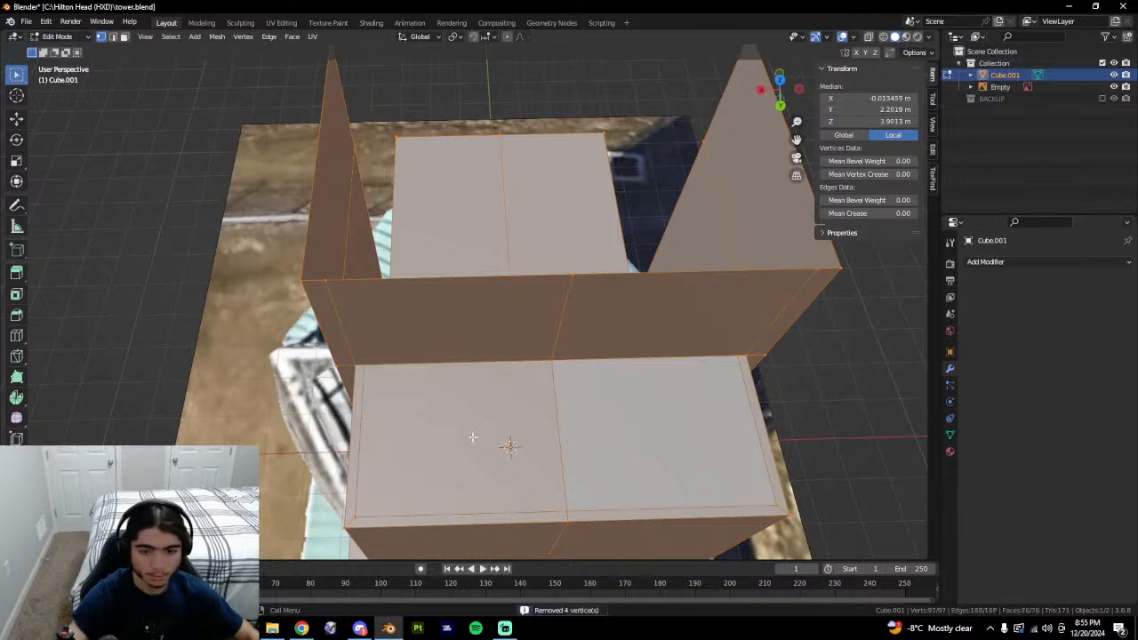
# Dissolve the stray back-left vertex and reselect both inner top faces.
pyautogui.click(513, 391)
pyautogui.press('1')
pyautogui.click(366, 367)
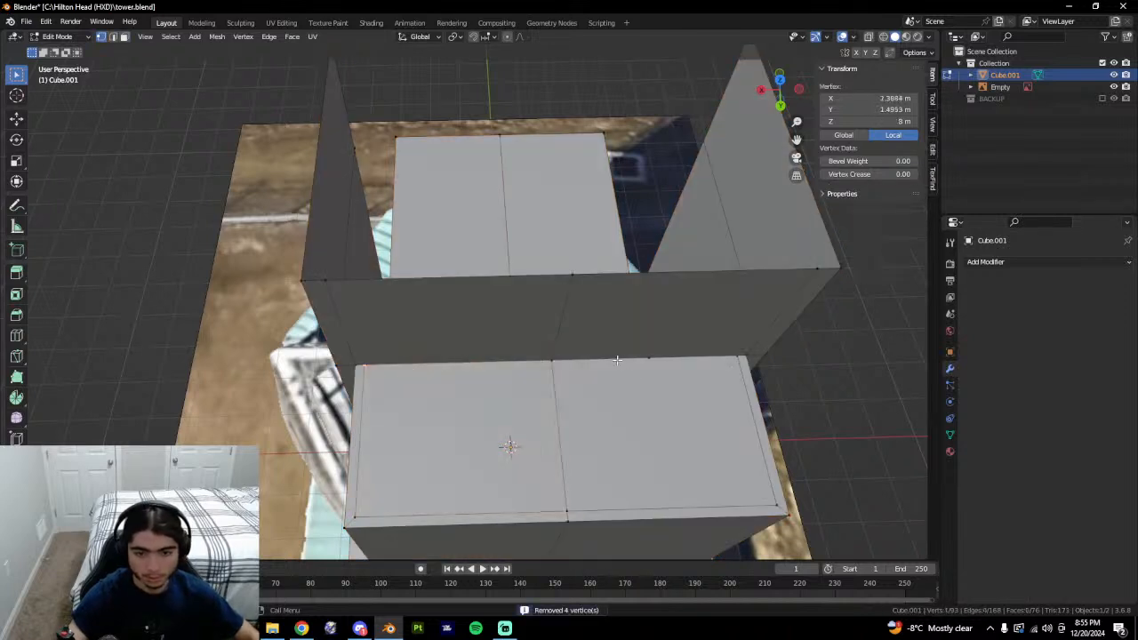
pyautogui.rightClick(633, 348)
pyautogui.click(625, 573)
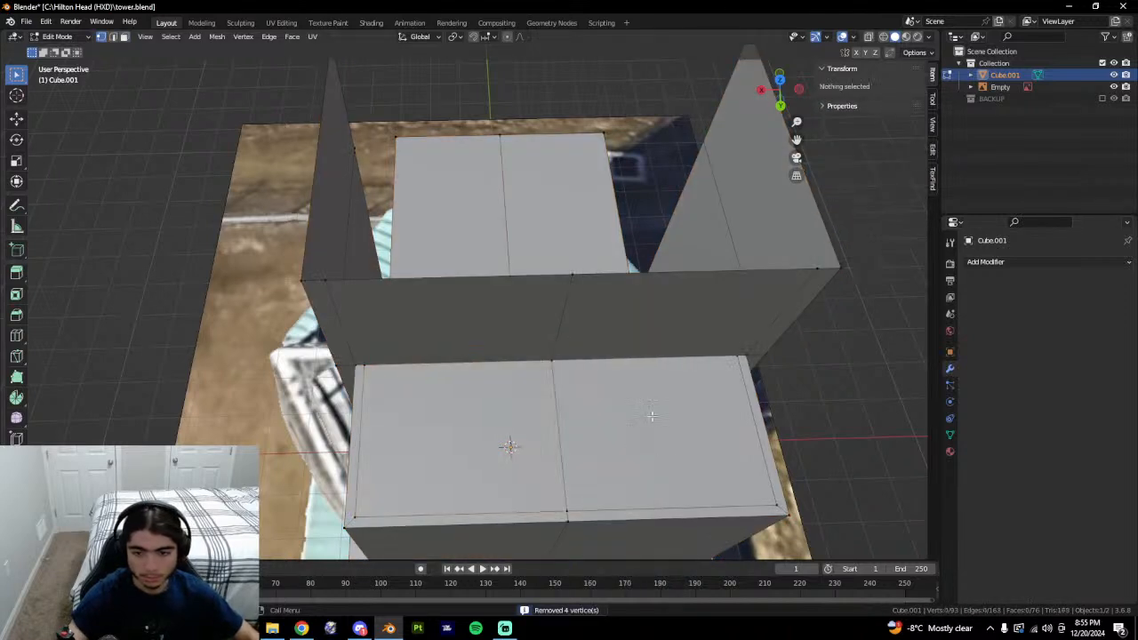
pyautogui.press('3')
pyautogui.click(643, 409)
pyautogui.click(511, 444)
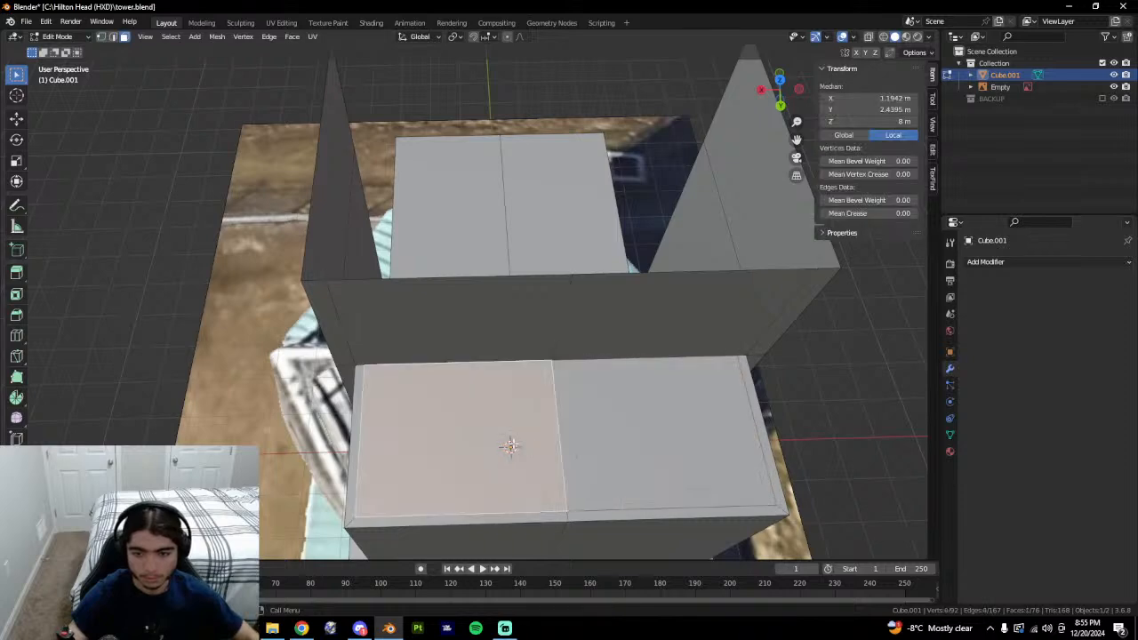
pyautogui.keyDown('shift'); pyautogui.click(614, 448); pyautogui.keyUp('shift')
pyautogui.moveTo(614, 447); pyautogui.dragTo(722, 514, button='middle')
# Extrude the two inner top faces straight down slightly, redoing the skewed attempts.
pyautogui.press('e')
pyautogui.click(642, 465)
pyautogui.hotkey('alt', 'a')
pyautogui.hotkey('ctrl', 'z')
pyautogui.hotkey('ctrl', 'z')
pyautogui.press('e')
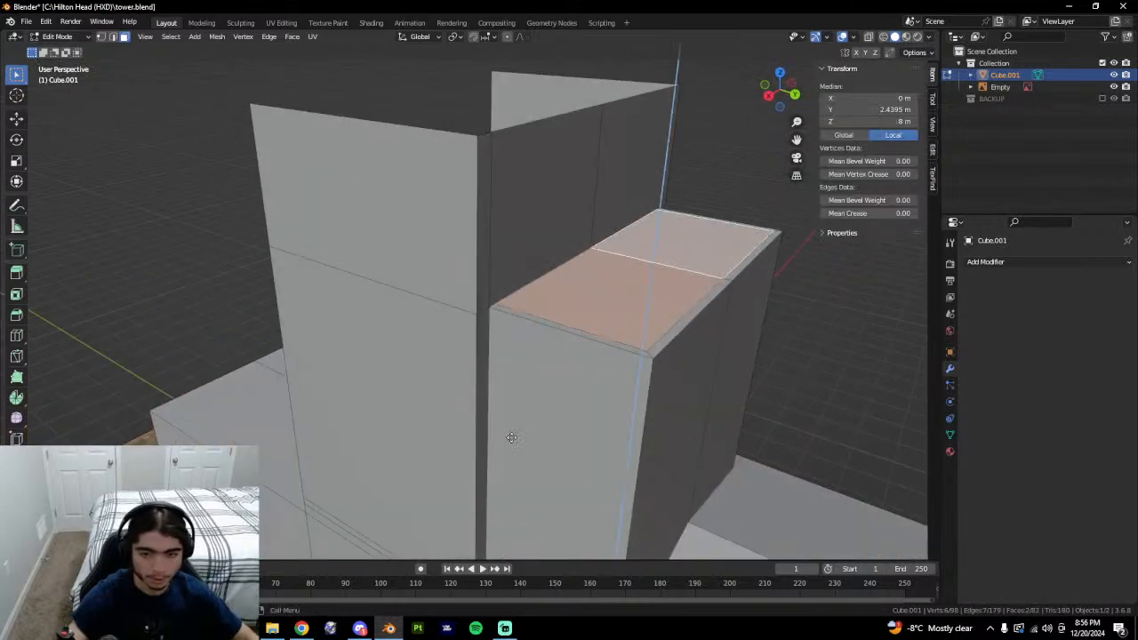
pyautogui.click(504, 451)
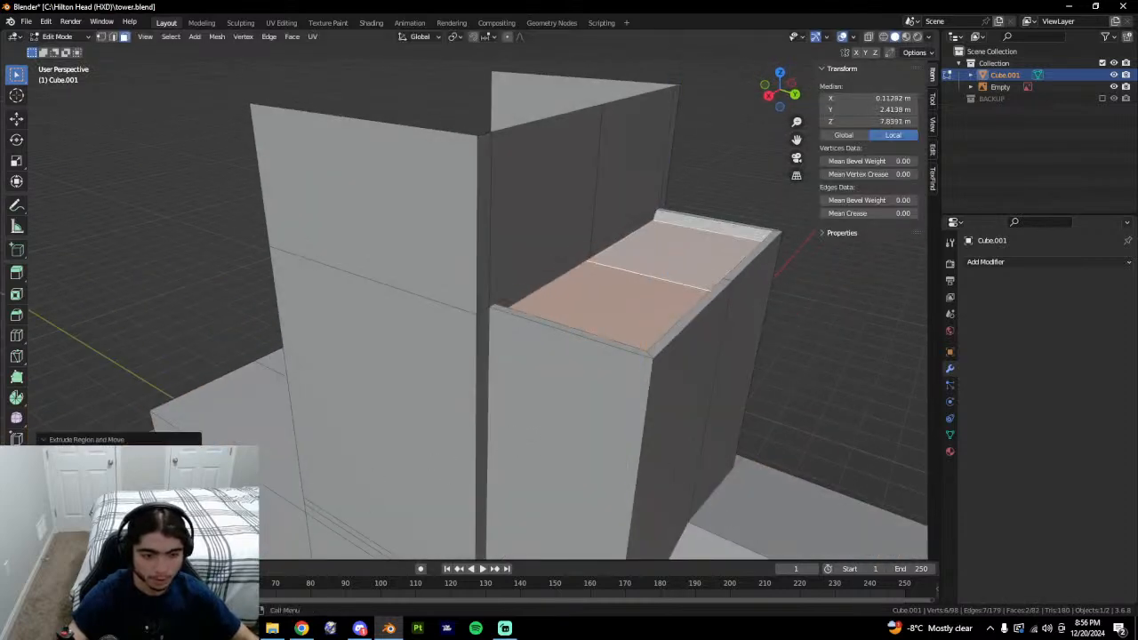
pyautogui.click(117, 440)
pyautogui.hotkey('ctrl', 'z')
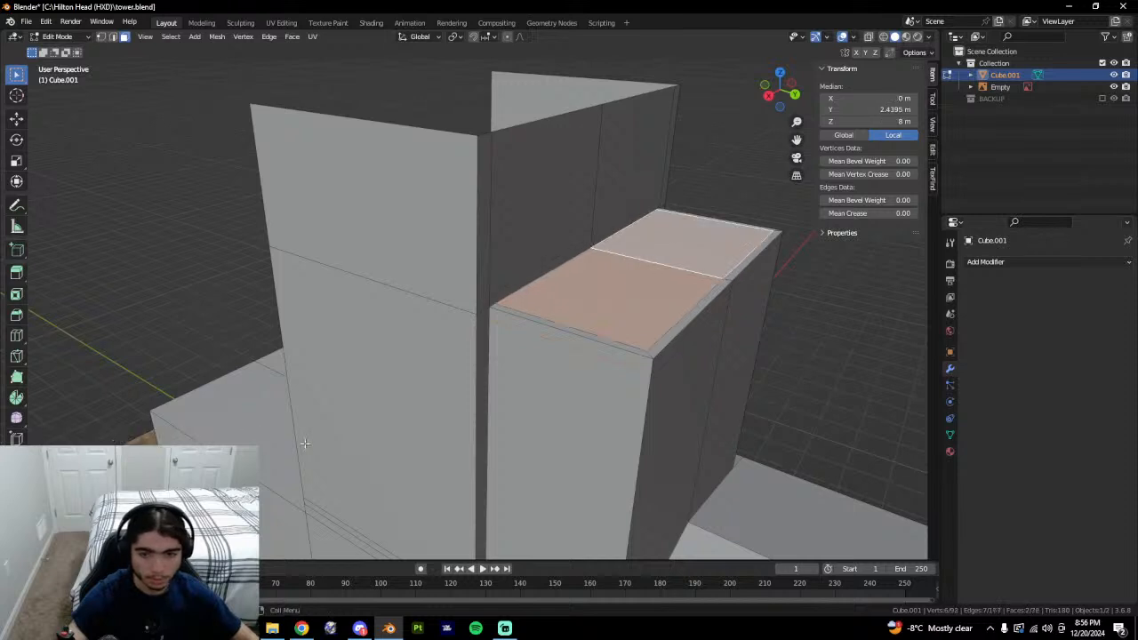
pyautogui.press('e')
pyautogui.click(307, 460)
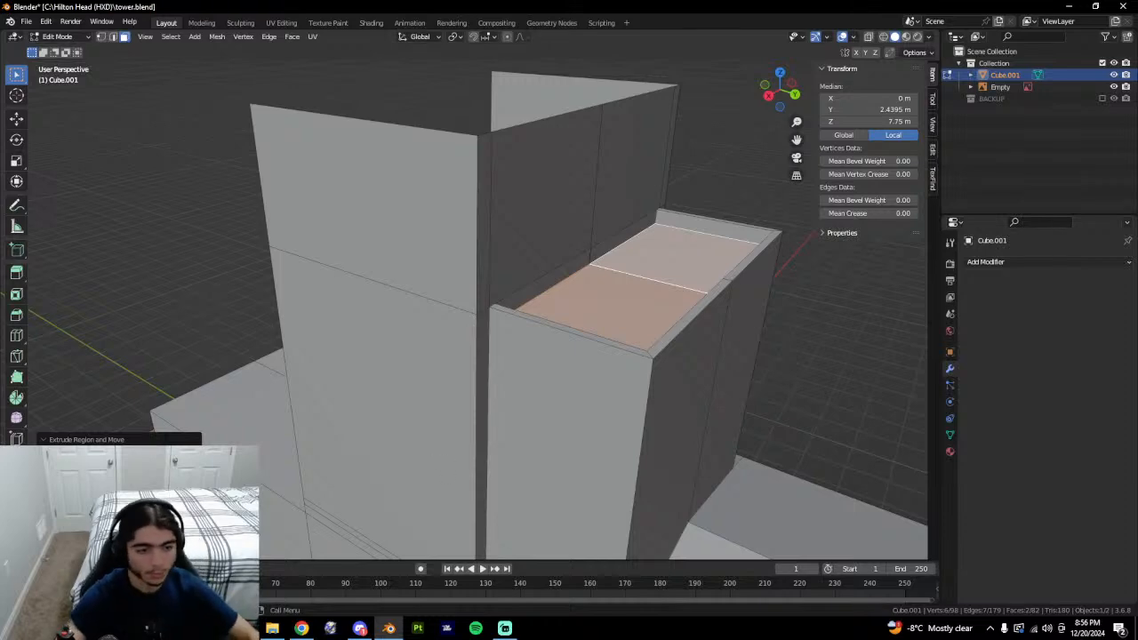
pyautogui.moveTo(499, 286); pyautogui.dragTo(501, 428, button='middle')
# Compare the model's tall upper wall face against the ground-level tower photo in Chrome.
pyautogui.hotkey('alt', 'Tab')
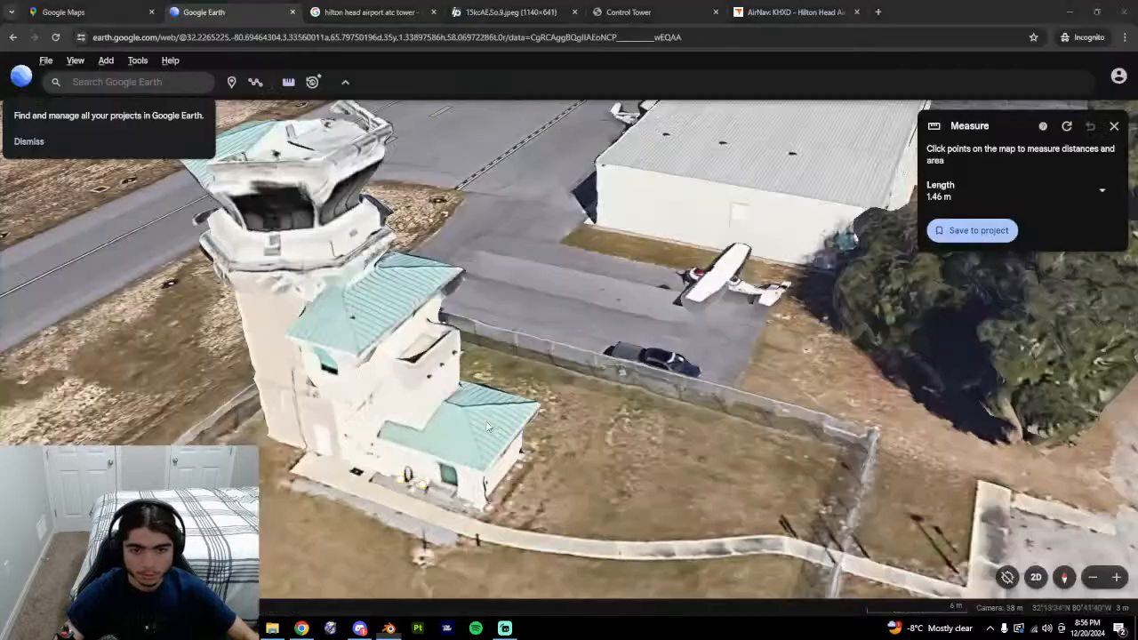
pyautogui.click(516, 12)
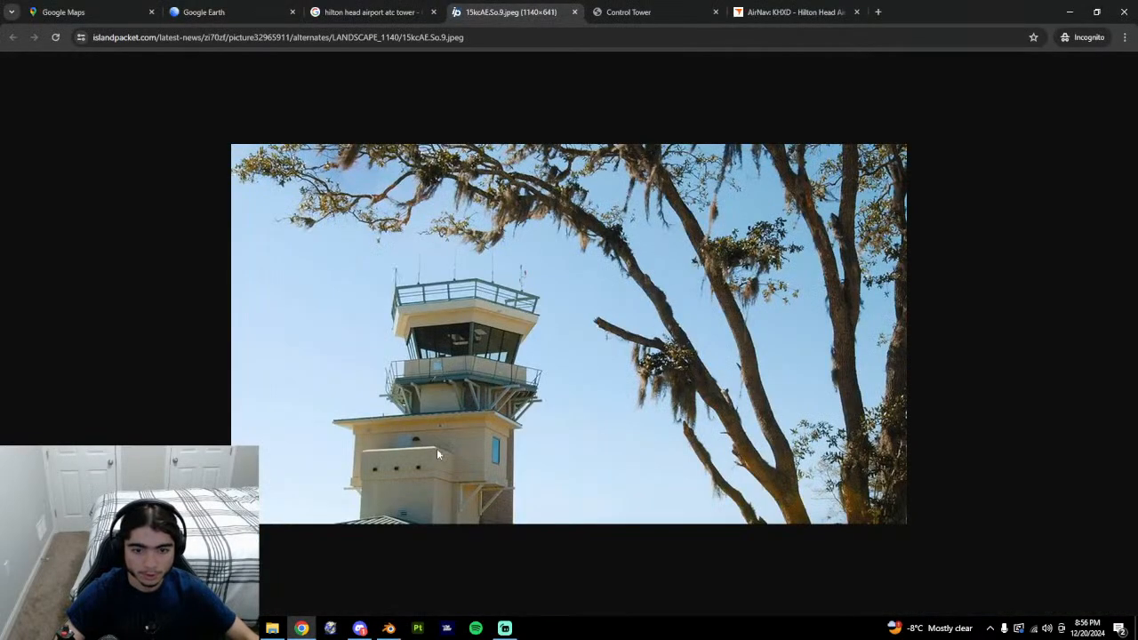
pyautogui.hotkey('alt', 'Tab')
pyautogui.moveTo(543, 382); pyautogui.dragTo(573, 365, button='middle')
pyautogui.click(401, 200)
pyautogui.hotkey('alt', 'Tab')
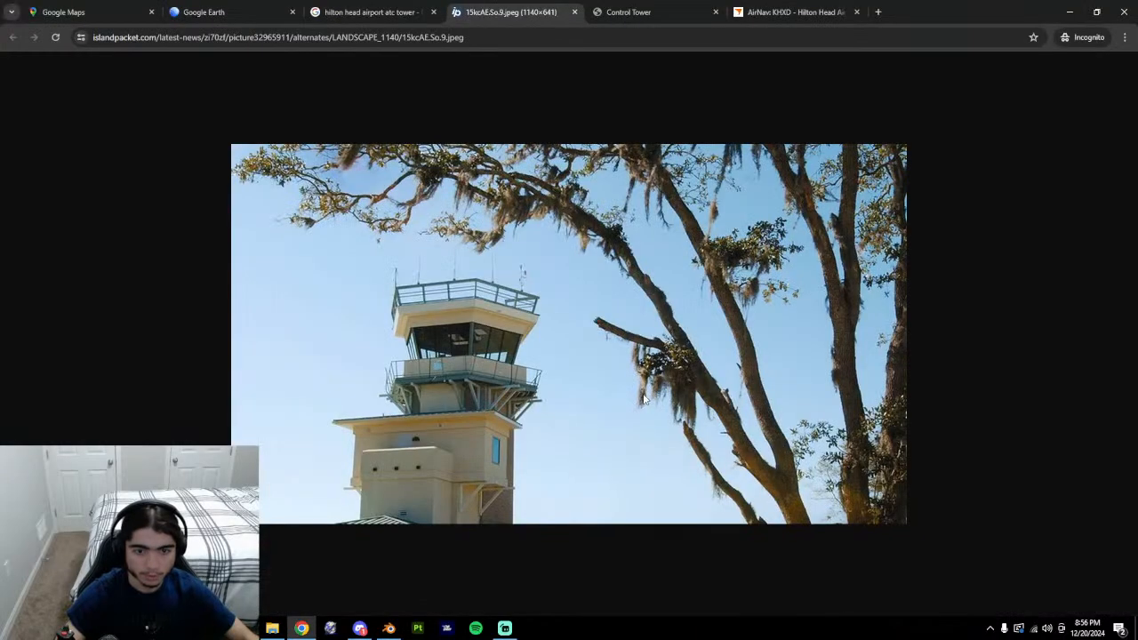
pyautogui.hotkey('alt', 'Tab')
# Delete the stray ledge faces under the wall and the right inner face of the tower.
pyautogui.moveTo(643, 411); pyautogui.dragTo(390, 355, button='middle')
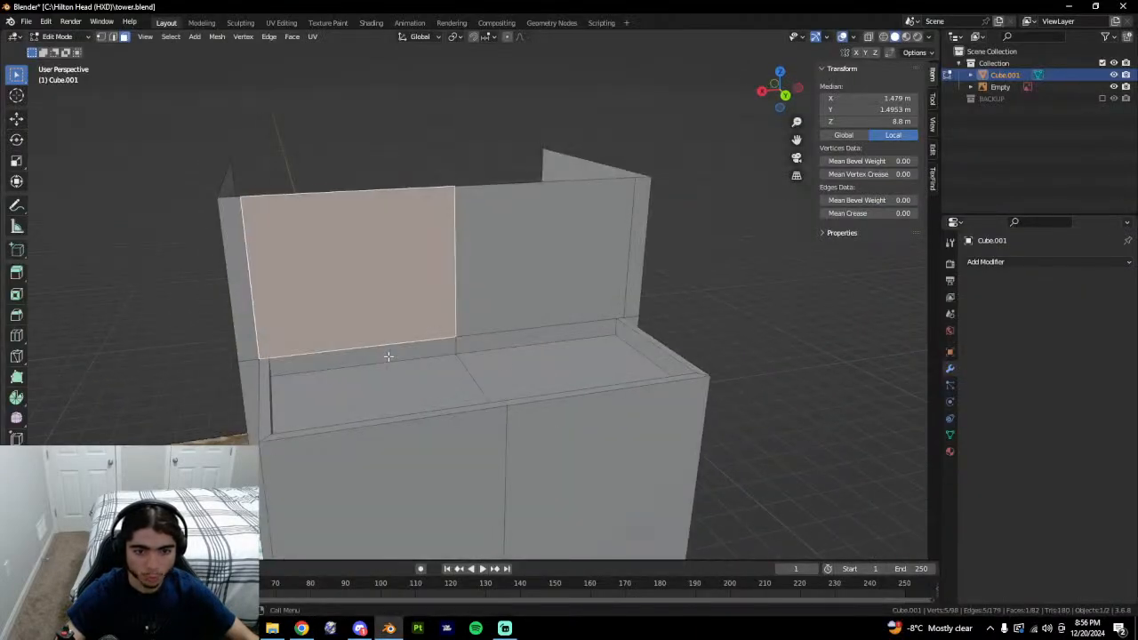
pyautogui.click(388, 356)
pyautogui.rightClick(401, 357)
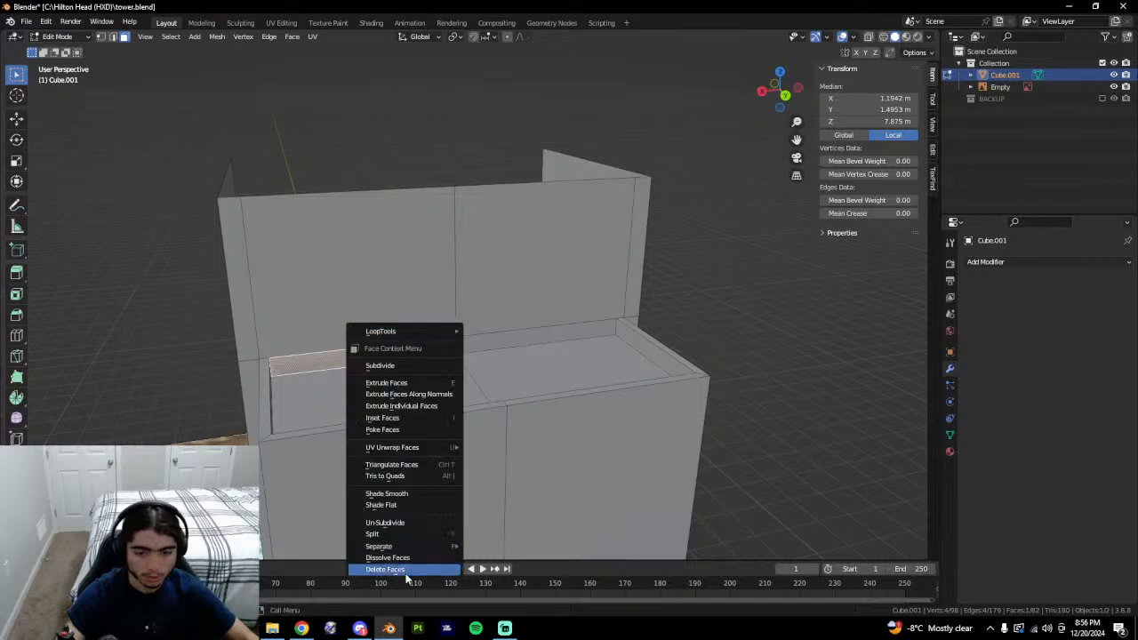
pyautogui.click(405, 569)
pyautogui.rightClick(498, 345)
pyautogui.click(497, 345)
pyautogui.click(465, 345)
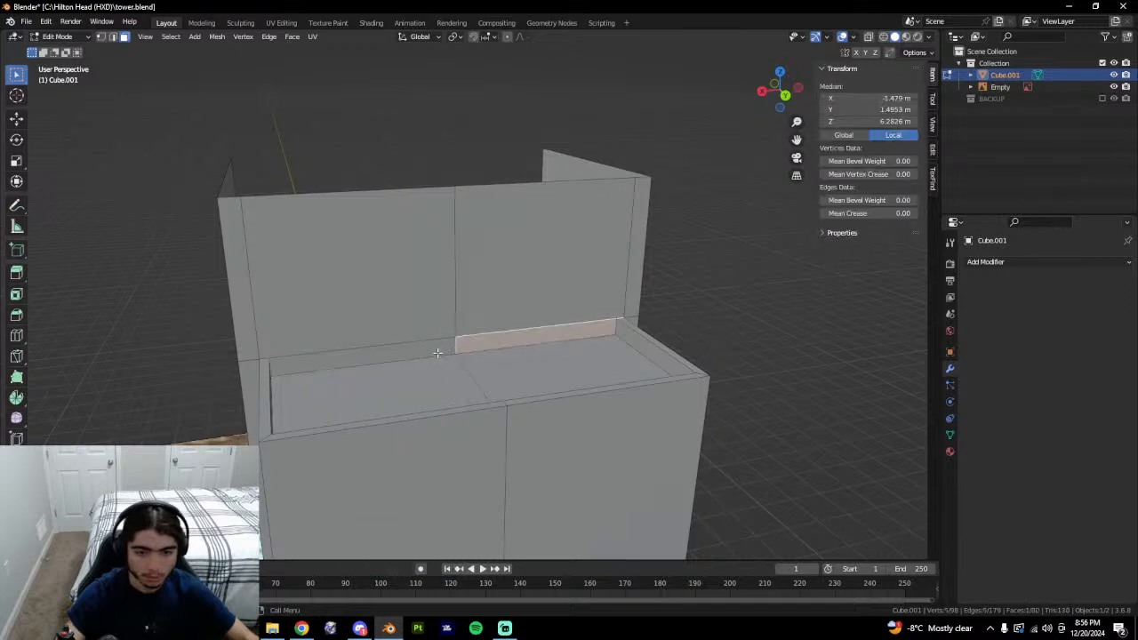
pyautogui.click(436, 353)
pyautogui.moveTo(436, 353); pyautogui.dragTo(572, 348, button='middle')
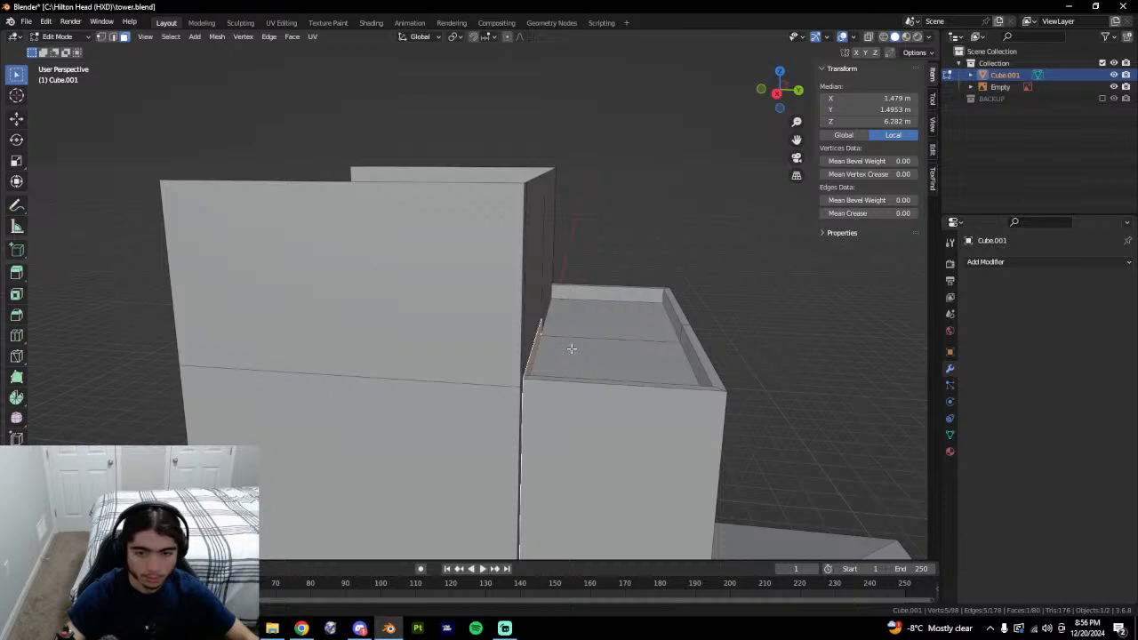
pyautogui.moveTo(569, 350); pyautogui.dragTo(460, 364, button='middle')
pyautogui.rightClick(460, 364)
pyautogui.click(492, 357)
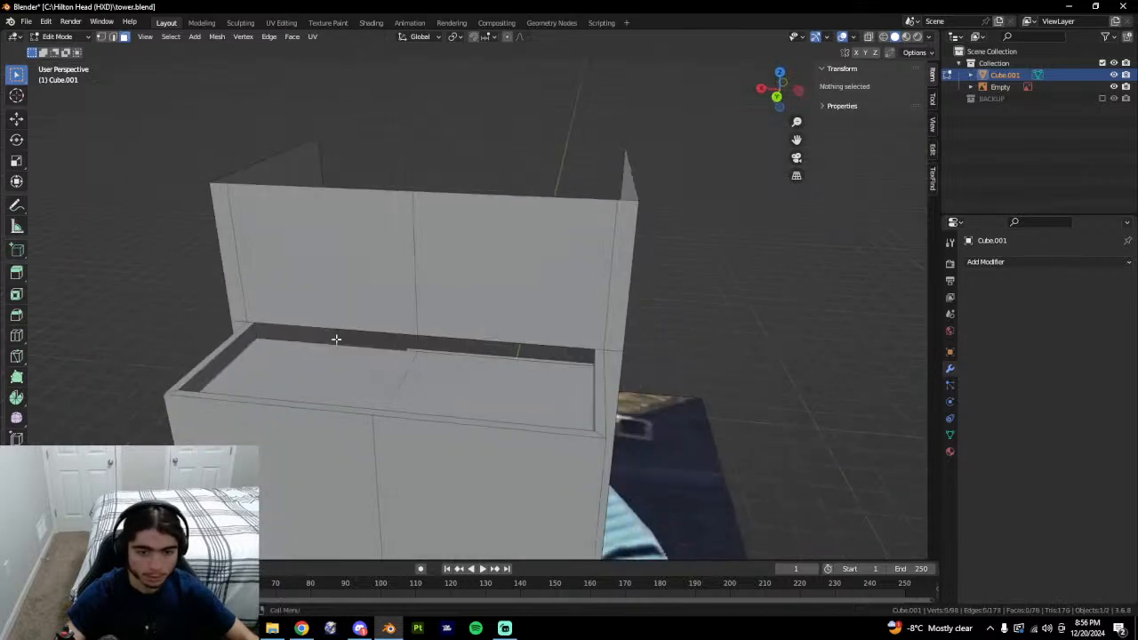
# Fill the left and right wall openings by bridging each one's top and bottom edges.
pyautogui.press('2')
pyautogui.click(315, 333)
pyautogui.keyDown('shift'); pyautogui.click(312, 342); pyautogui.keyUp('shift')
pyautogui.press('f')
pyautogui.click(459, 335)
pyautogui.keyDown('shift'); pyautogui.click(459, 352); pyautogui.keyUp('shift')
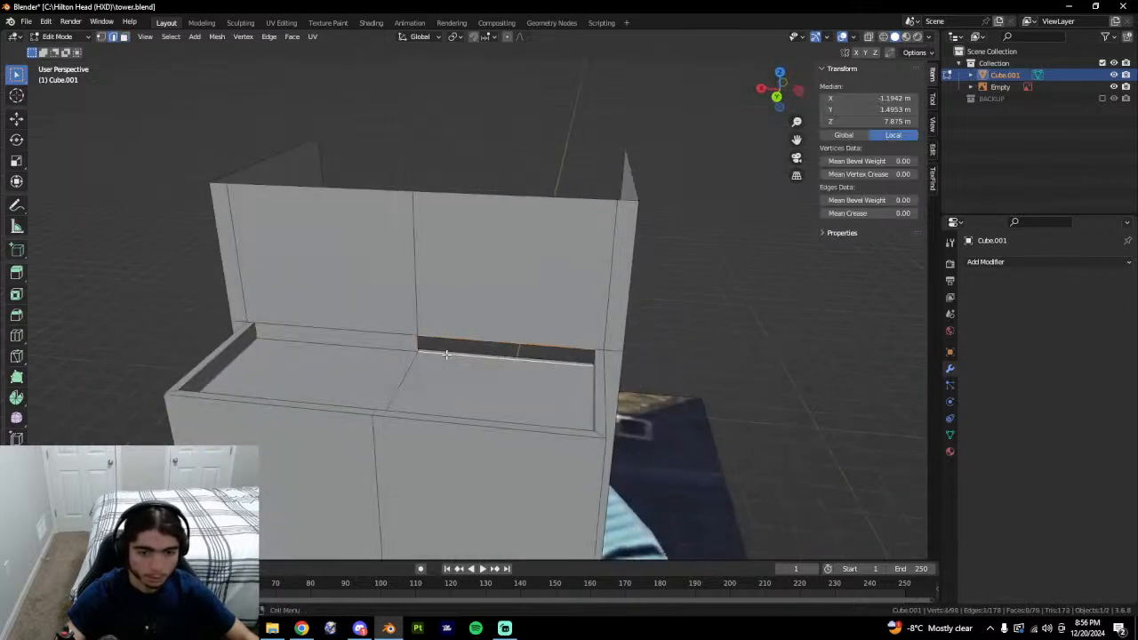
pyautogui.press('f')
pyautogui.moveTo(459, 352); pyautogui.dragTo(517, 367, button='middle')
# Select the upper wall, thin strip and inner wall faces to inspect inside the tower.
pyautogui.press('3')
pyautogui.click(402, 328)
pyautogui.moveTo(401, 331); pyautogui.dragTo(558, 309, button='middle')
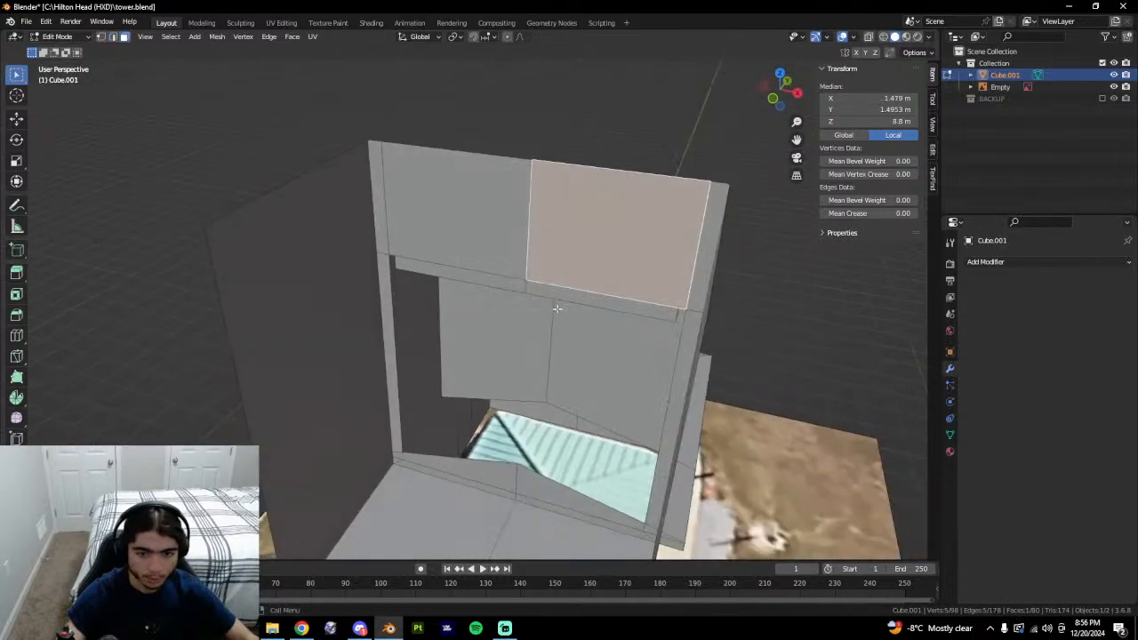
pyautogui.click(556, 291)
pyautogui.click(432, 277)
pyautogui.click(566, 289)
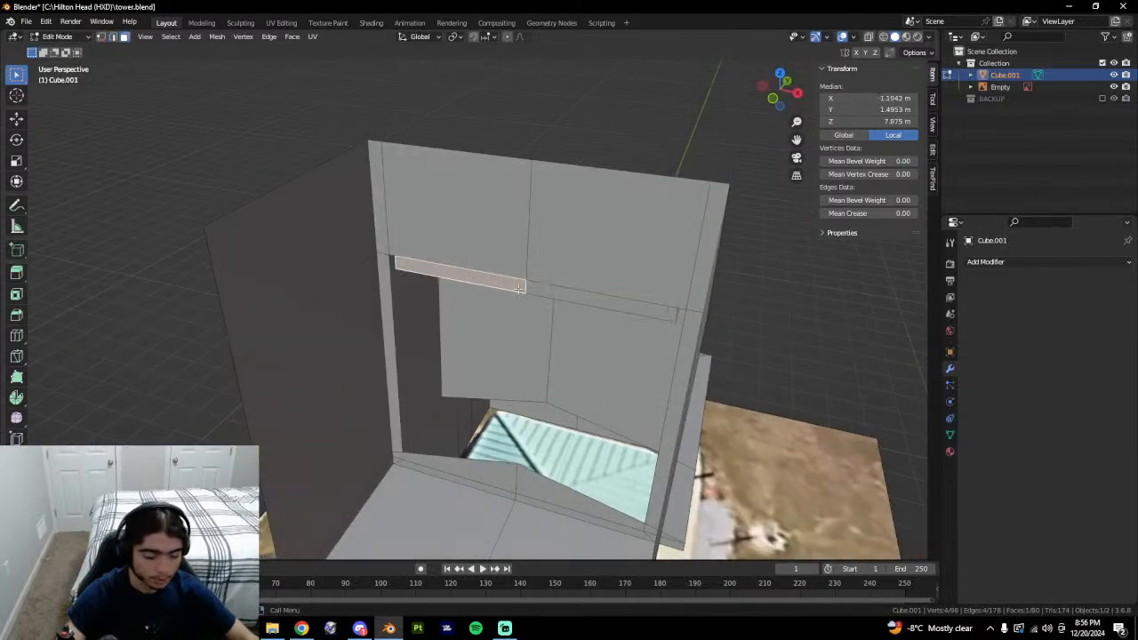
pyautogui.moveTo(699, 399); pyautogui.dragTo(496, 239, button='middle')
pyautogui.click(423, 353)
# Delete the left and right lower ledge faces inside the tower.
pyautogui.moveTo(653, 442); pyautogui.dragTo(570, 422, button='middle')
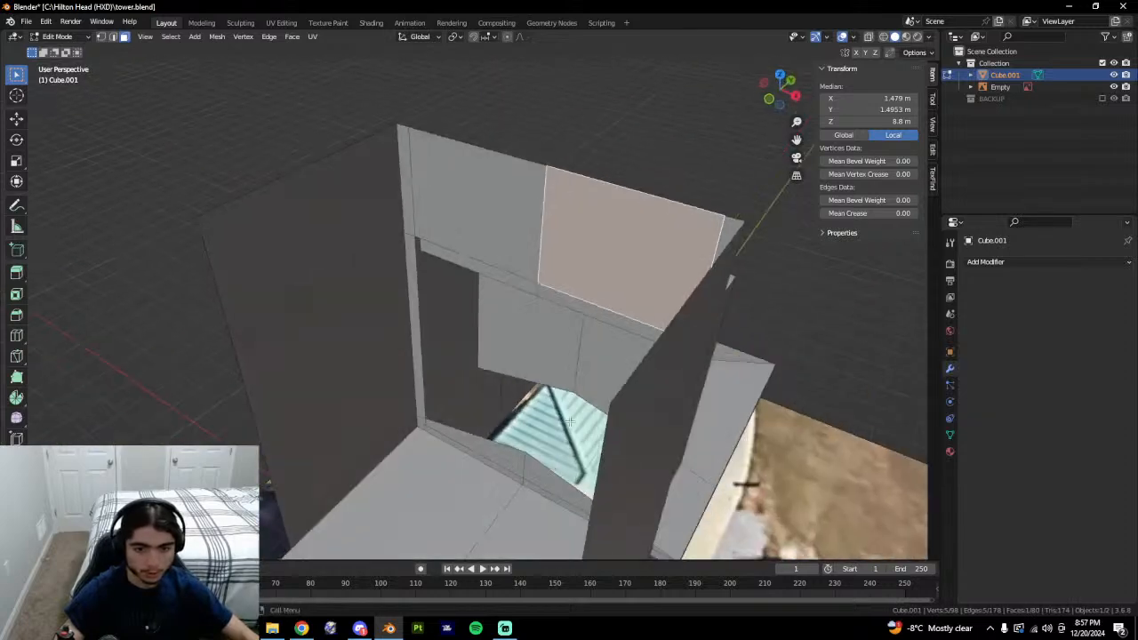
pyautogui.click(513, 459)
pyautogui.moveTo(513, 459); pyautogui.dragTo(594, 460, button='middle')
pyautogui.keyDown('shift'); pyautogui.click(523, 503); pyautogui.keyUp('shift')
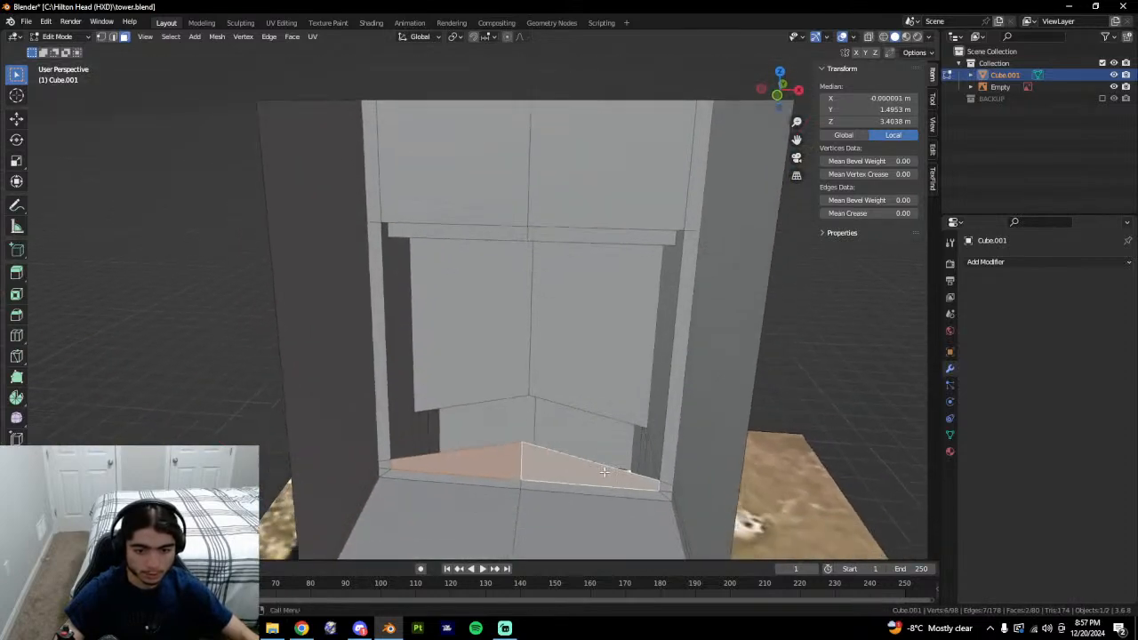
pyautogui.rightClick(594, 459)
pyautogui.click(594, 458)
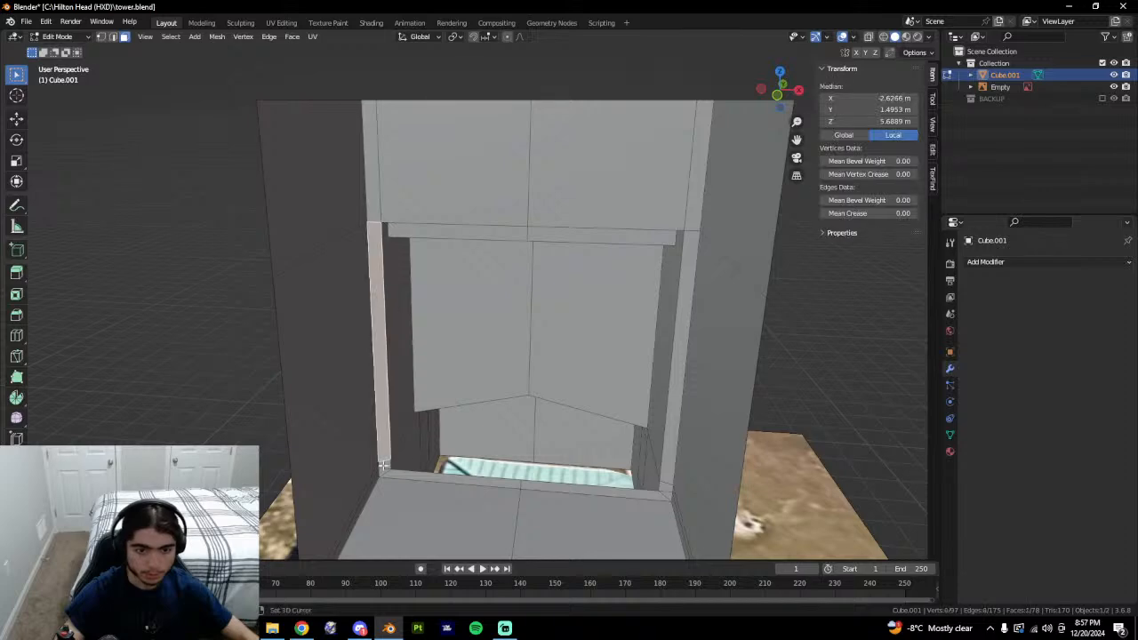
# Delete the small corner faces and narrow strip at the tower's corners.
pyautogui.keyDown('shift'); pyautogui.click(383, 465); pyautogui.keyUp('shift')
pyautogui.moveTo(384, 465); pyautogui.dragTo(696, 468, button='middle')
pyautogui.moveTo(449, 467); pyautogui.dragTo(519, 440, button='middle')
pyautogui.keyDown('shift'); pyautogui.moveTo(302, 445); pyautogui.dragTo(678, 296, button='middle'); pyautogui.keyUp('shift')
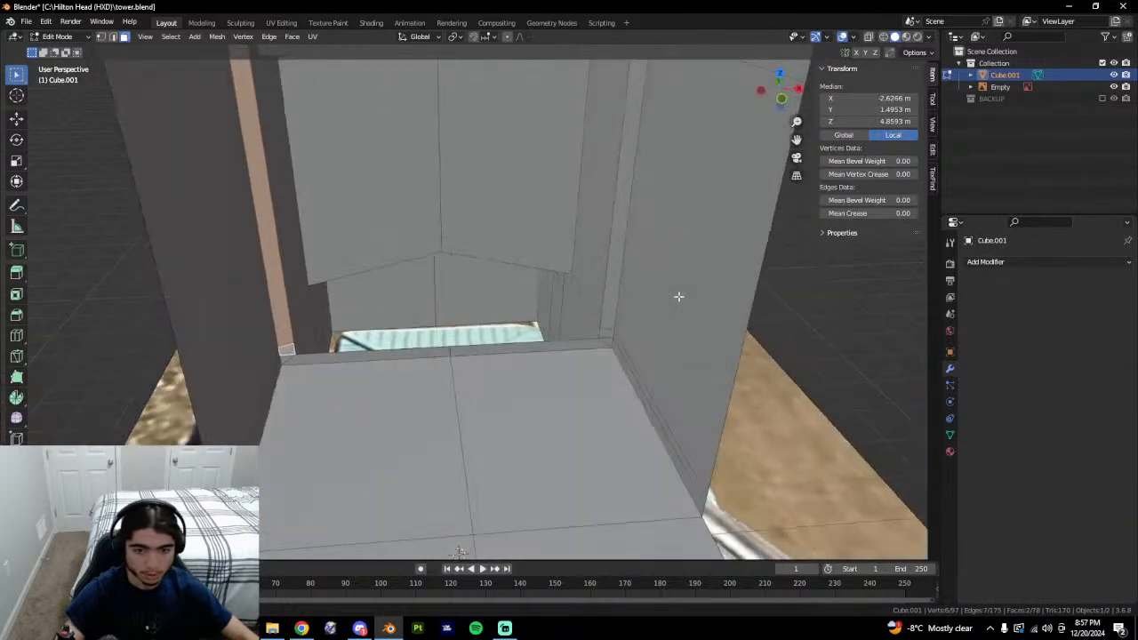
pyautogui.click(615, 313)
pyautogui.click(606, 333)
pyautogui.click(609, 340)
pyautogui.moveTo(609, 340)
pyautogui.mouseDown(button='middle')
pyautogui.moveTo(654, 330)
pyautogui.moveTo(611, 342)
pyautogui.moveTo(437, 330)
pyautogui.moveTo(599, 334)
pyautogui.mouseUp(button='middle')
pyautogui.click(583, 326)
pyautogui.keyDown('shift'); pyautogui.click(300, 345); pyautogui.keyUp('shift')
pyautogui.rightClick(354, 357)
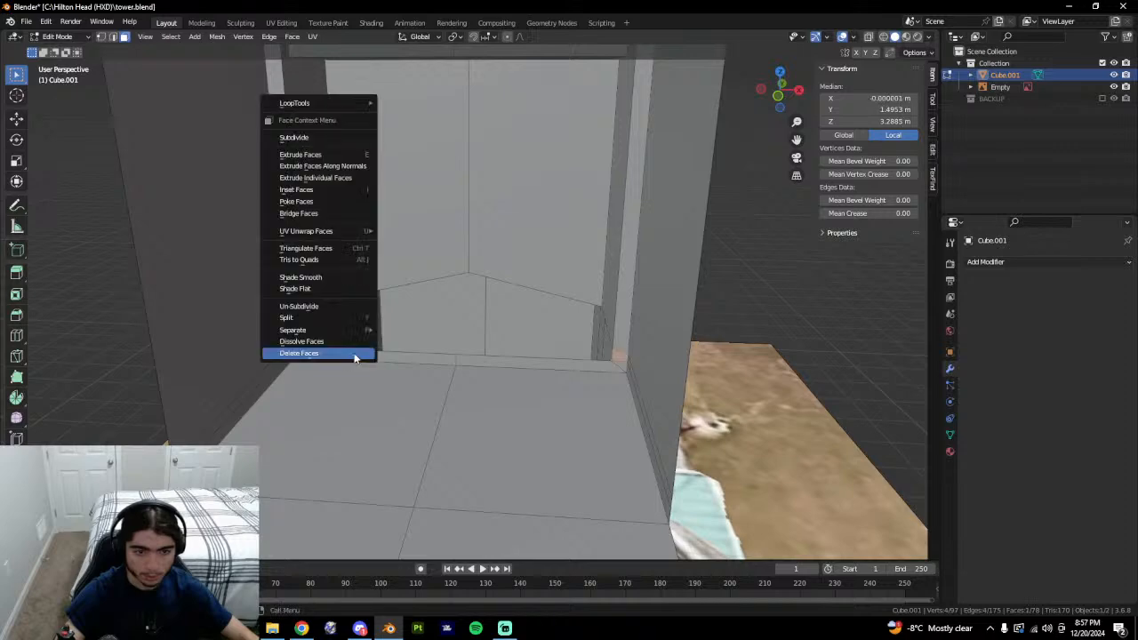
pyautogui.click(354, 353)
# Select and check the remaining faces inside the tower from a higher view.
pyautogui.moveTo(353, 353)
pyautogui.mouseDown(button='middle')
pyautogui.moveTo(311, 338)
pyautogui.moveTo(329, 328)
pyautogui.moveTo(300, 310)
pyautogui.moveTo(343, 338)
pyautogui.mouseUp(button='middle')
pyautogui.click(350, 341)
pyautogui.moveTo(788, 360); pyautogui.dragTo(536, 386, button='middle')
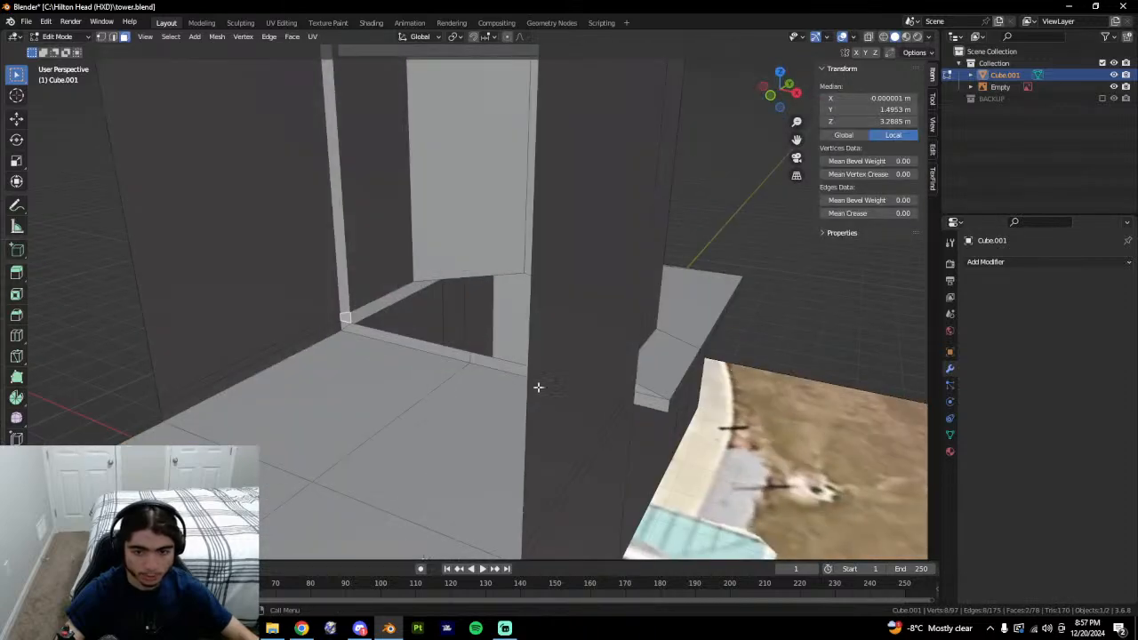
pyautogui.click(475, 361)
pyautogui.moveTo(475, 361); pyautogui.dragTo(688, 422, button='middle')
# Compare against the tower photo and select the wall face above the thin strip.
pyautogui.scroll(-6, 687, 421)
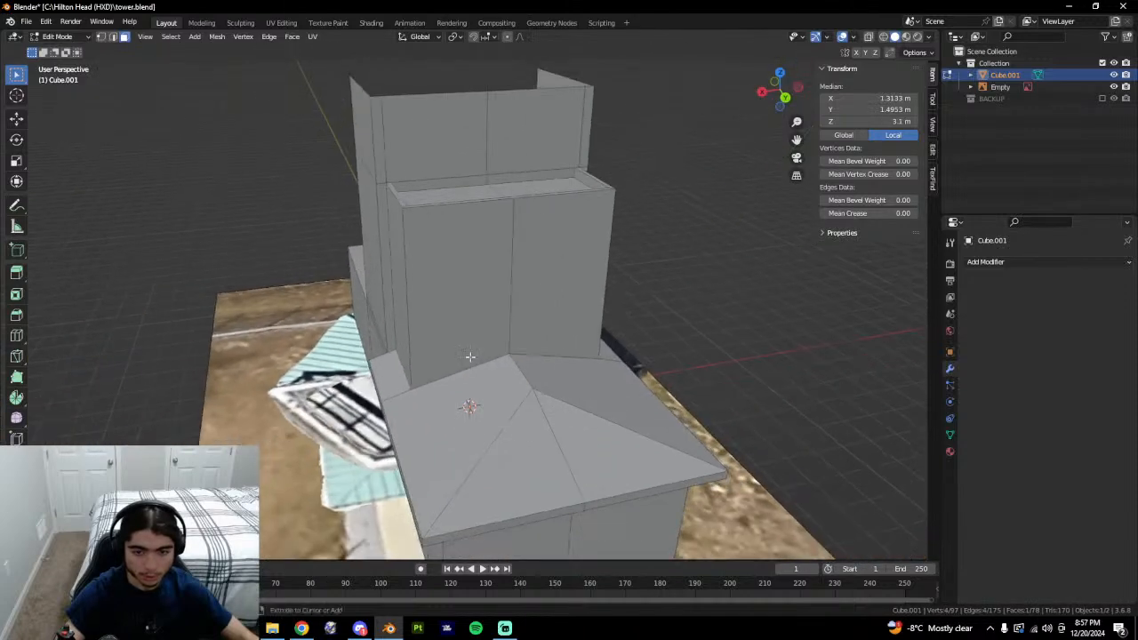
pyautogui.moveTo(468, 407); pyautogui.dragTo(561, 425, button='middle')
pyautogui.scroll(3, 596, 354)
pyautogui.press('Tab')
pyautogui.moveTo(595, 354); pyautogui.dragTo(450, 177, button='middle')
pyautogui.press('Tab')
pyautogui.click(449, 177)
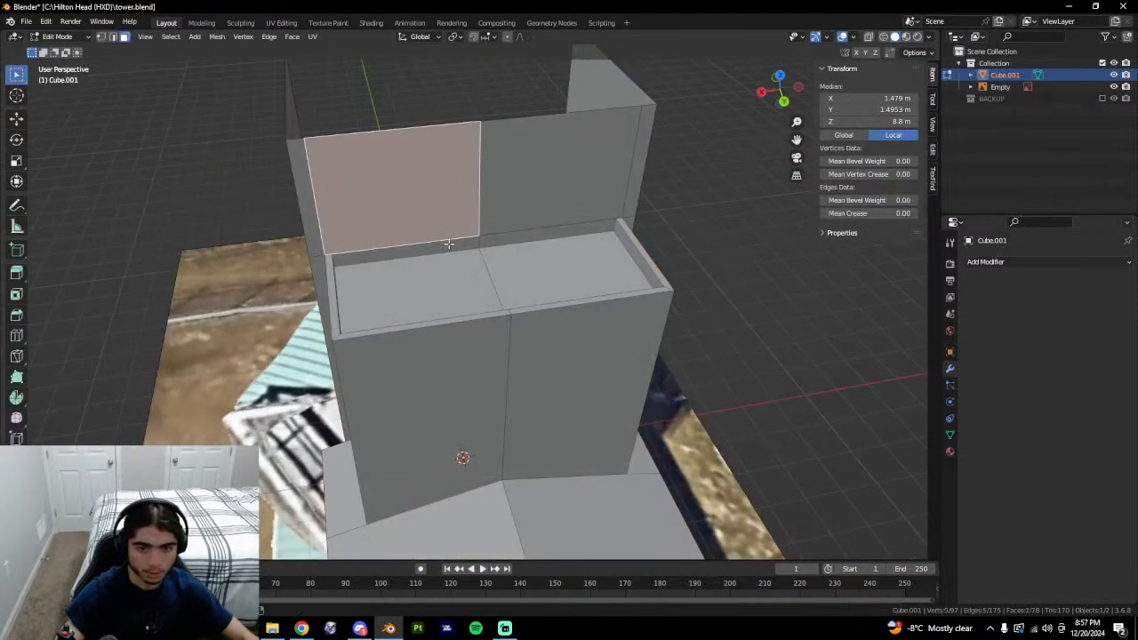
pyautogui.hotkey('alt', 'Tab')
pyautogui.hotkey('alt', 'Tab')
pyautogui.moveTo(475, 356); pyautogui.dragTo(478, 440, button='middle')
pyautogui.click(446, 433)
pyautogui.click(453, 393)
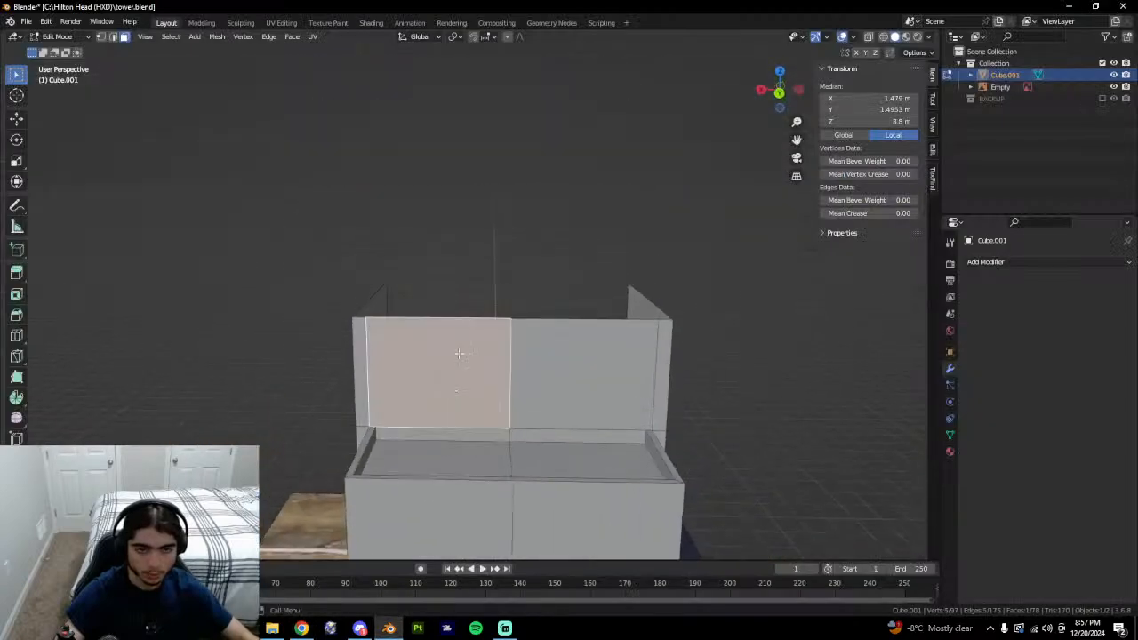
pyautogui.click(449, 431)
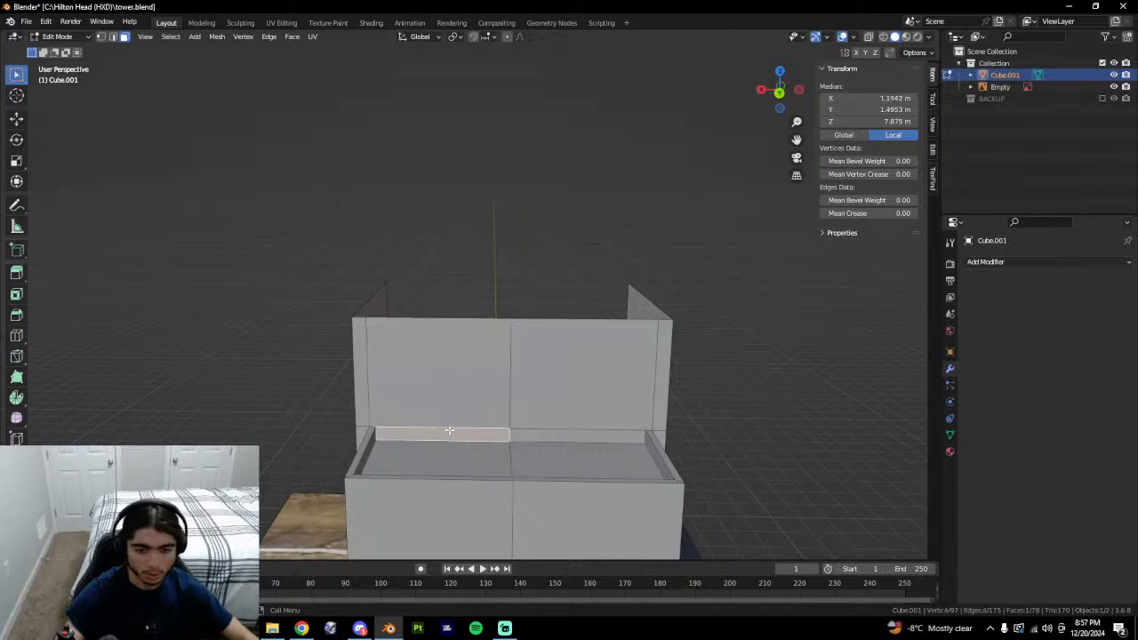
pyautogui.scroll(6, 436, 393)
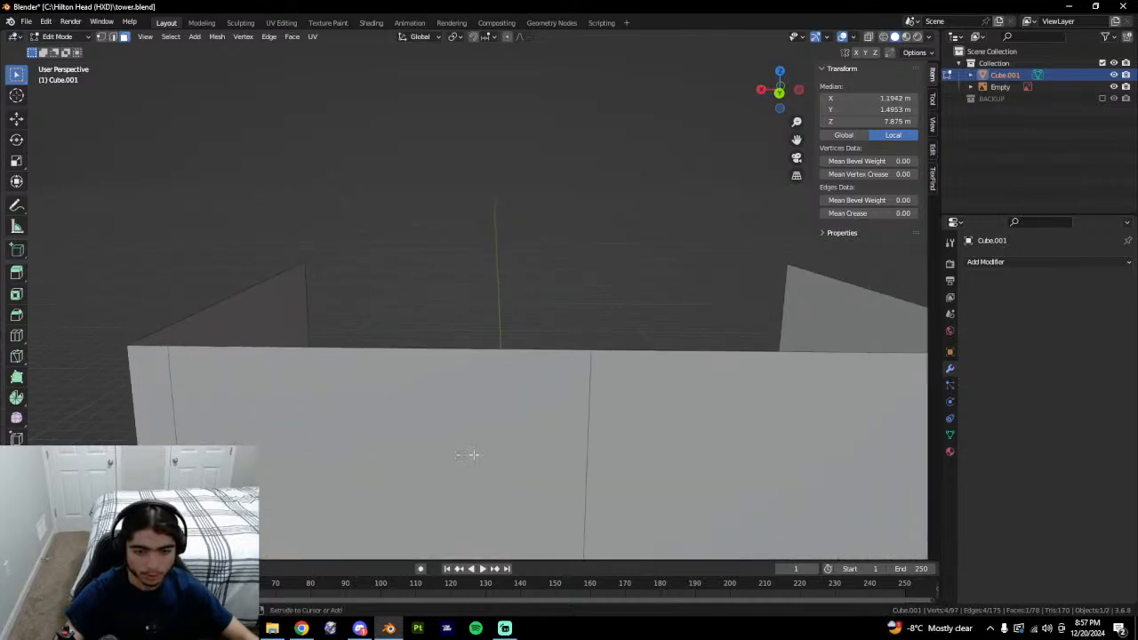
pyautogui.scroll(-5, 469, 455)
pyautogui.click(465, 369)
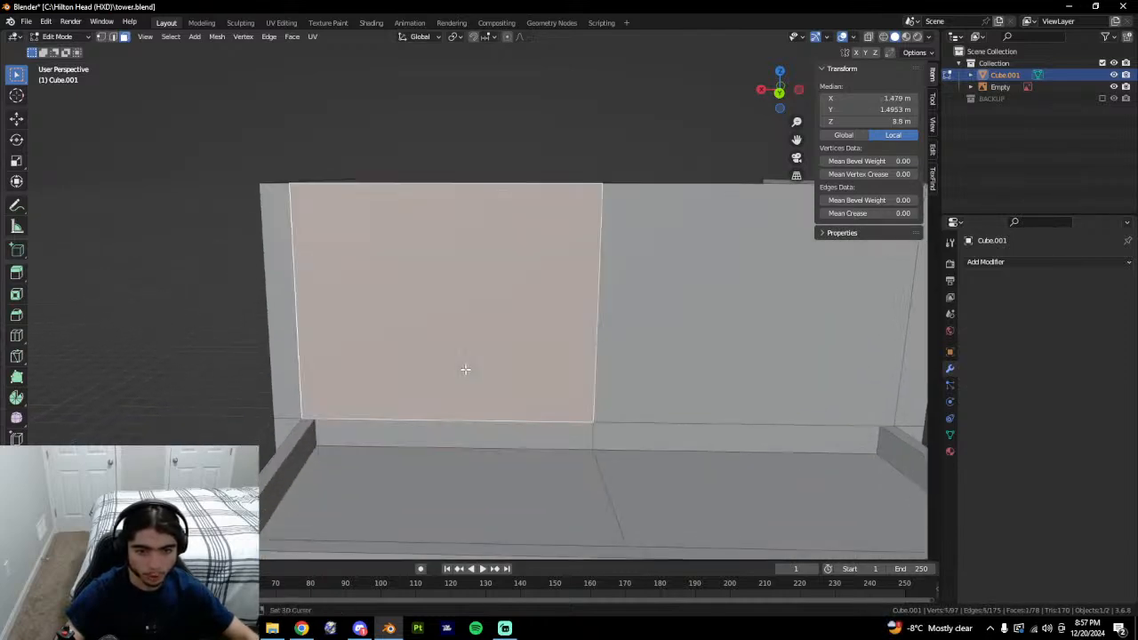
# Isolate the wall face and join its left and right vertices with a new edge.
pyautogui.hotkey('shift', 'h')
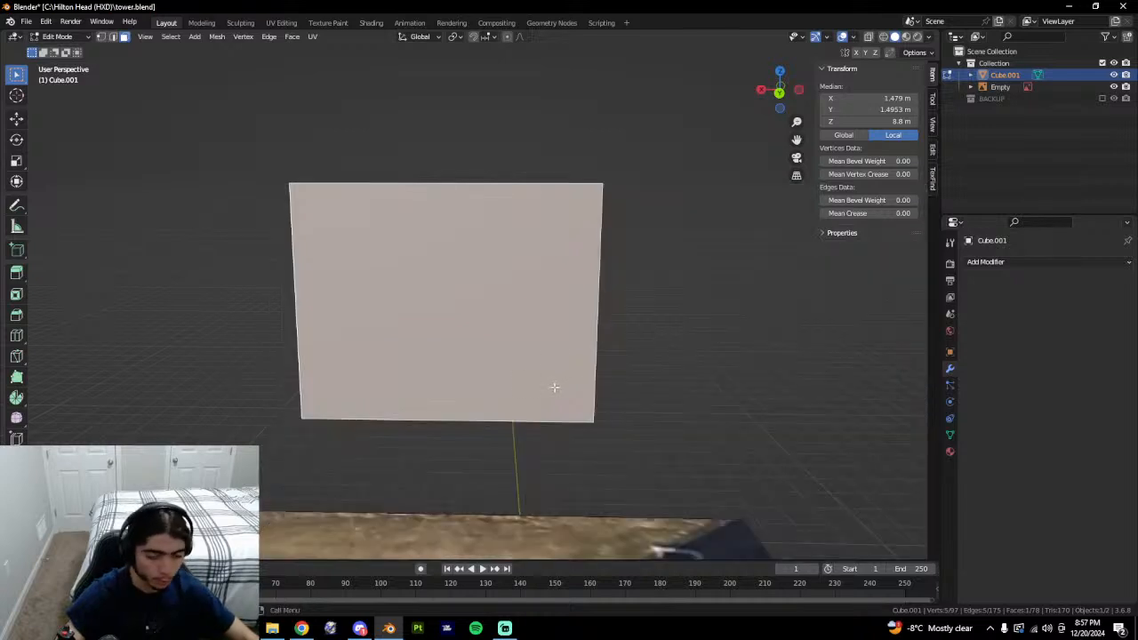
pyautogui.click(615, 297)
pyautogui.rightClick(309, 304)
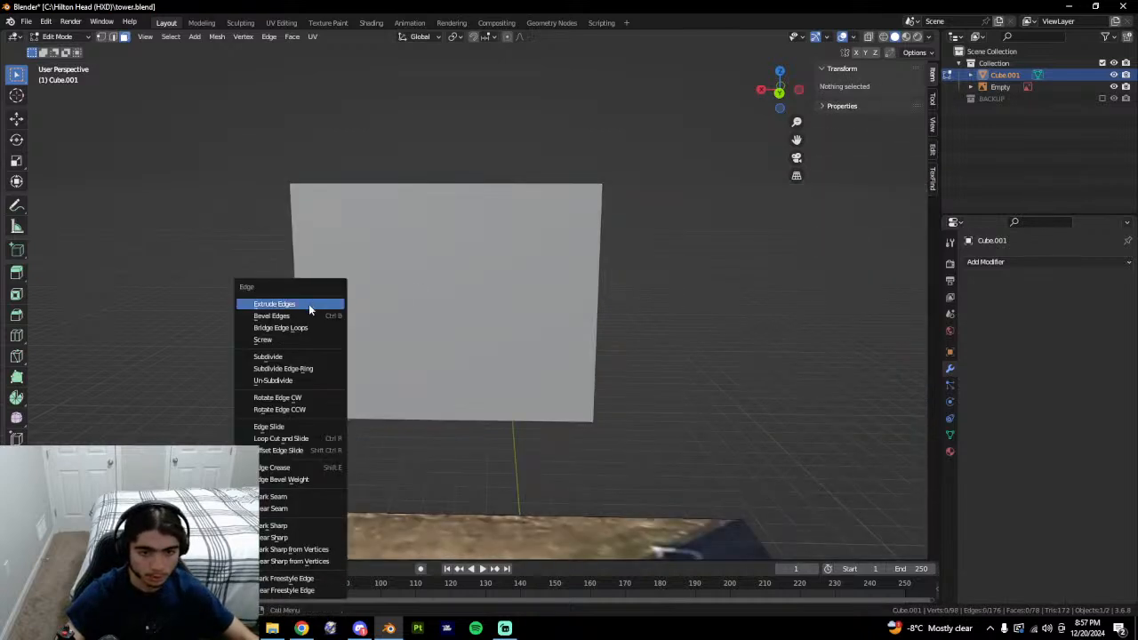
pyautogui.press('1')
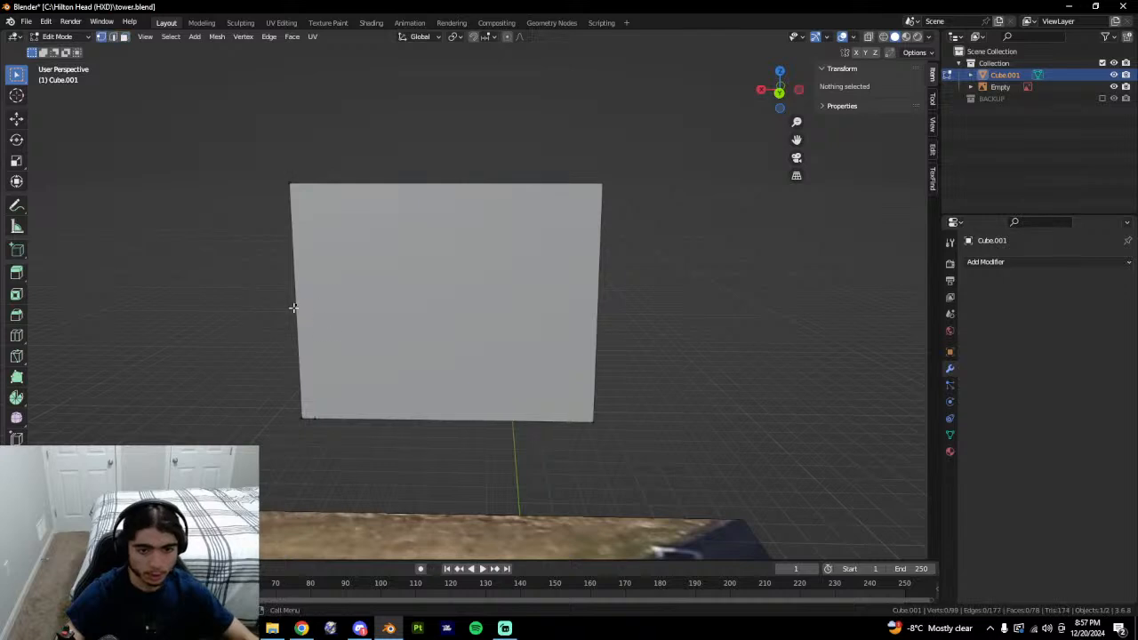
pyautogui.click(295, 305)
pyautogui.keyDown('shift'); pyautogui.click(597, 311); pyautogui.keyUp('shift')
pyautogui.press('j')
# Reveal the hidden geometry and select the lower split wall part and thin strip.
pyautogui.hotkey('alt', 'h')
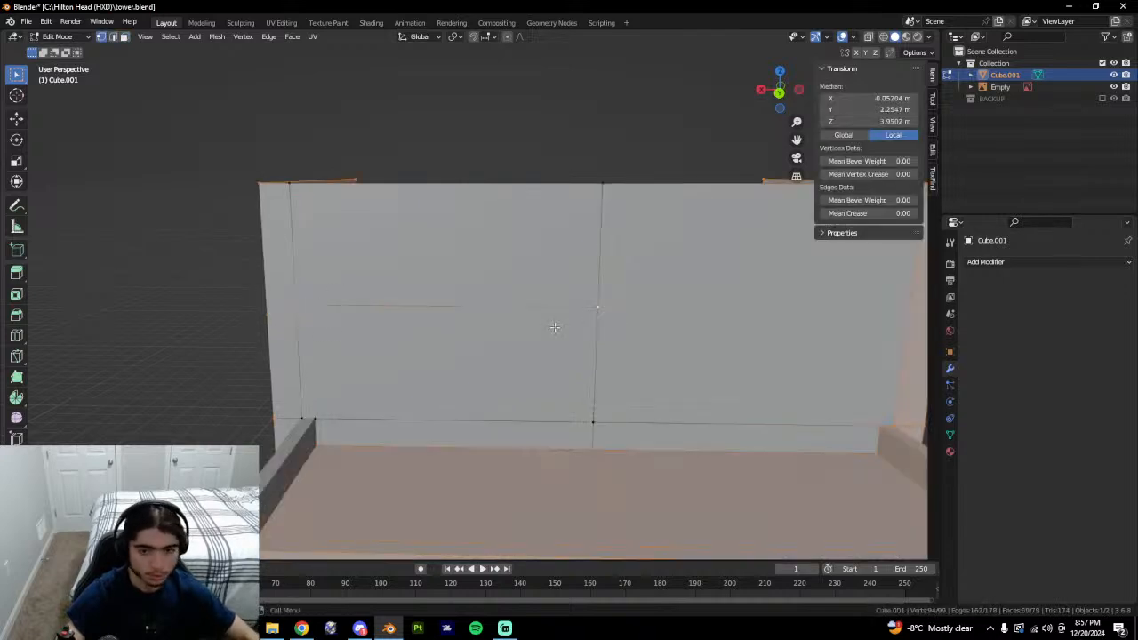
pyautogui.press('3')
pyautogui.click(558, 380)
pyautogui.press('1')
pyautogui.press('3')
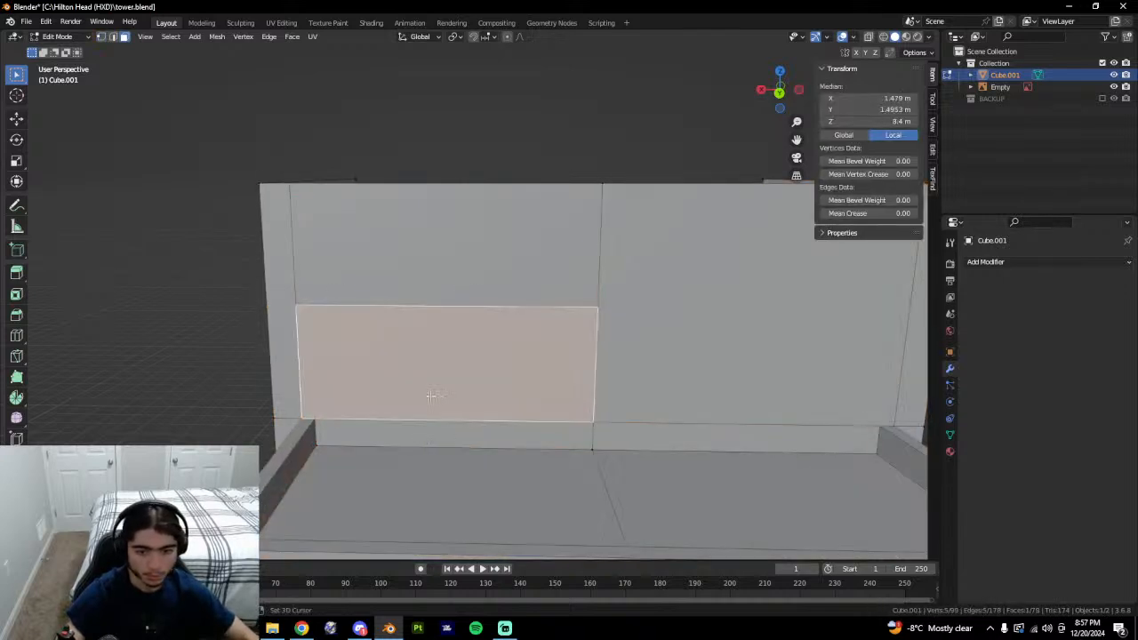
pyautogui.click(416, 434)
pyautogui.click(313, 407)
pyautogui.moveTo(320, 238); pyautogui.dragTo(340, 248, button='middle')
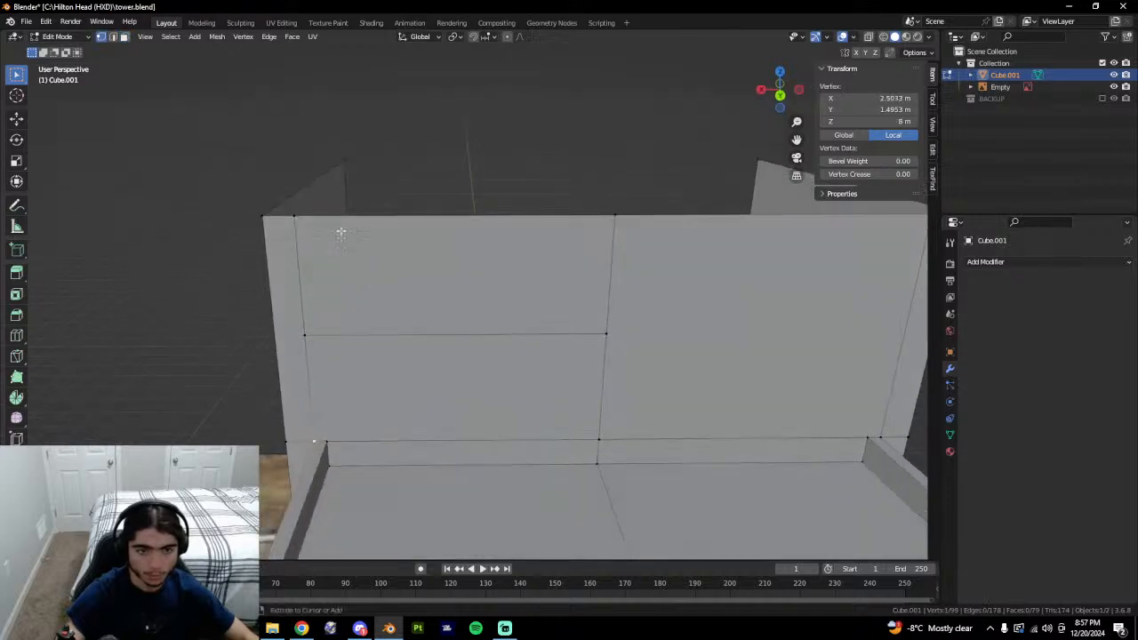
# Loop-cut the upper-left wall, slide the new edge left and join the corner vertices.
pyautogui.hotkey('ctrl', 'r')
pyautogui.click(336, 215)
pyautogui.rightClick(336, 215)
pyautogui.click(326, 441)
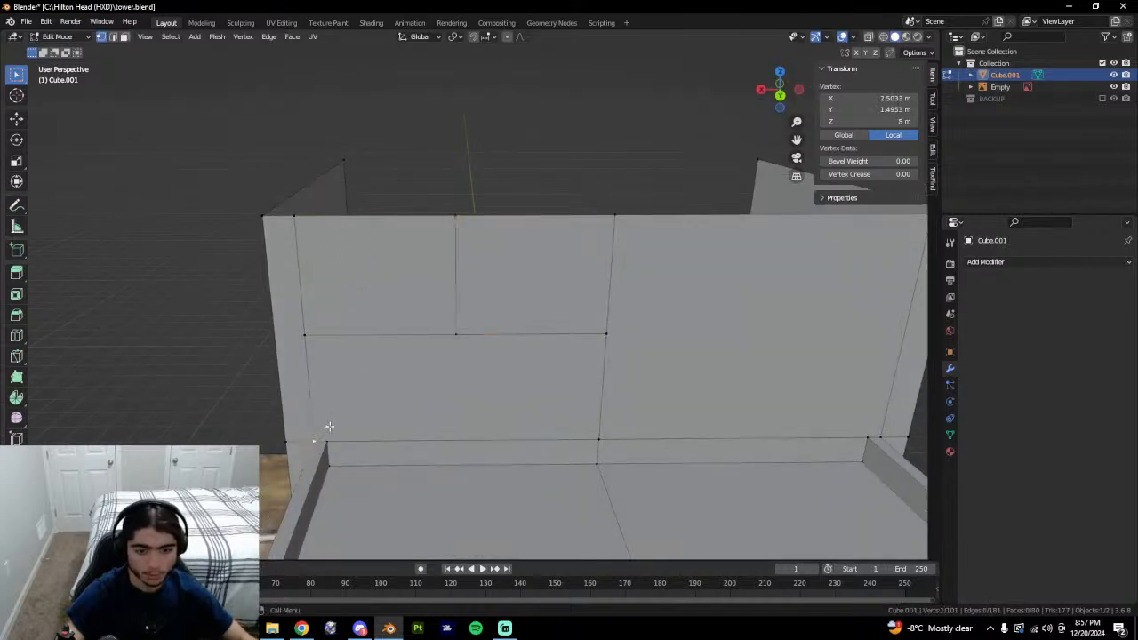
pyautogui.press('2')
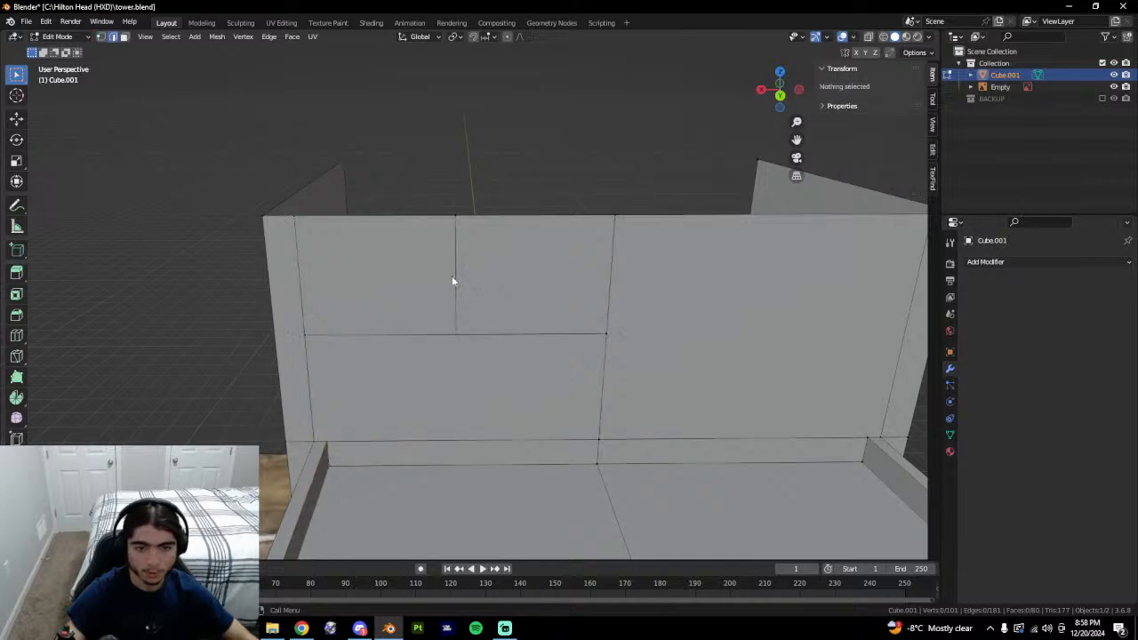
pyautogui.click(453, 276)
pyautogui.hotkey('ctrl', 'v')
pyautogui.press('1')
pyautogui.click(328, 342)
pyautogui.keyDown('shift'); pyautogui.click(324, 428); pyautogui.keyUp('shift')
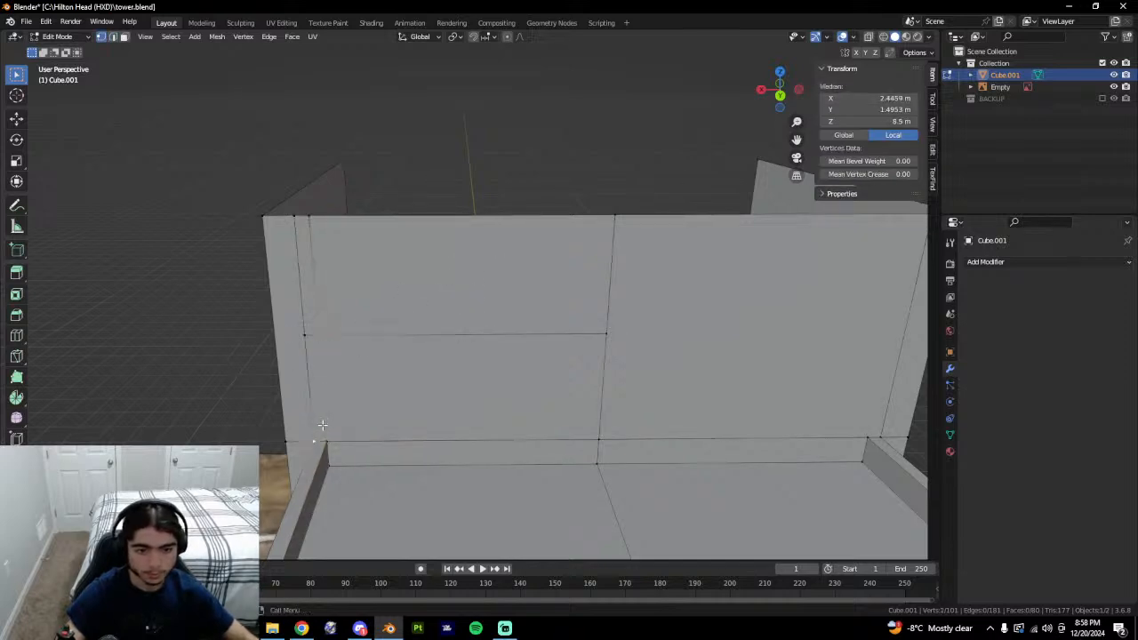
pyautogui.click(326, 438)
pyautogui.keyDown('shift'); pyautogui.click(327, 347); pyautogui.keyUp('shift')
pyautogui.press('j')
# Isolate the lower wall faces and bottom strip, then split them with a centred vertical loop cut.
pyautogui.press('3')
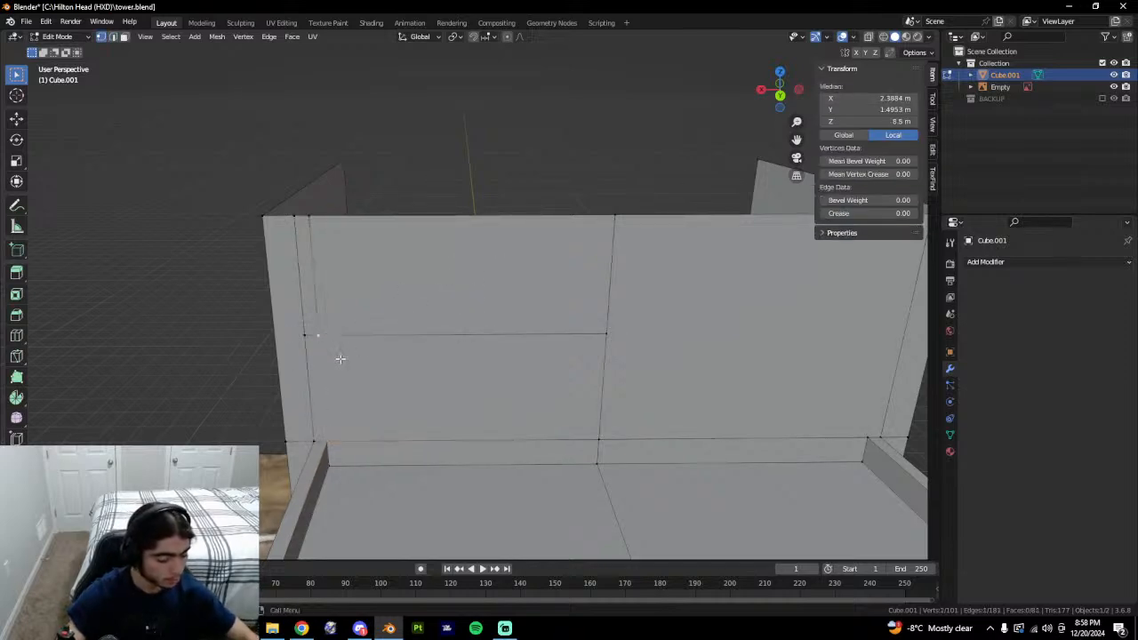
pyautogui.click(376, 328)
pyautogui.click(390, 379)
pyautogui.keyDown('shift'); pyautogui.click(380, 443); pyautogui.keyUp('shift')
pyautogui.keyDown('shift'); pyautogui.click(382, 419); pyautogui.keyUp('shift')
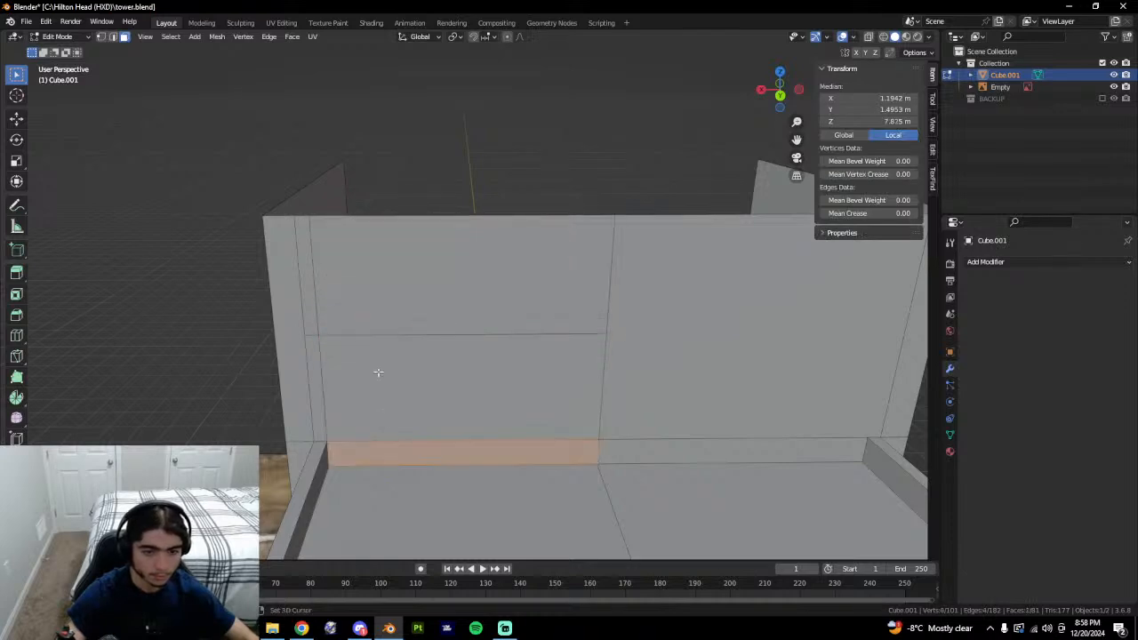
pyautogui.keyDown('shift'); pyautogui.click(381, 384); pyautogui.keyUp('shift')
pyautogui.hotkey('shift', 'h')
pyautogui.hotkey('ctrl', 'r')
pyautogui.click(442, 350)
pyautogui.rightClick(441, 349)
# Bevel the centre cut into a door band and select the upper centre face.
pyautogui.hotkey('ctrl', 'b')
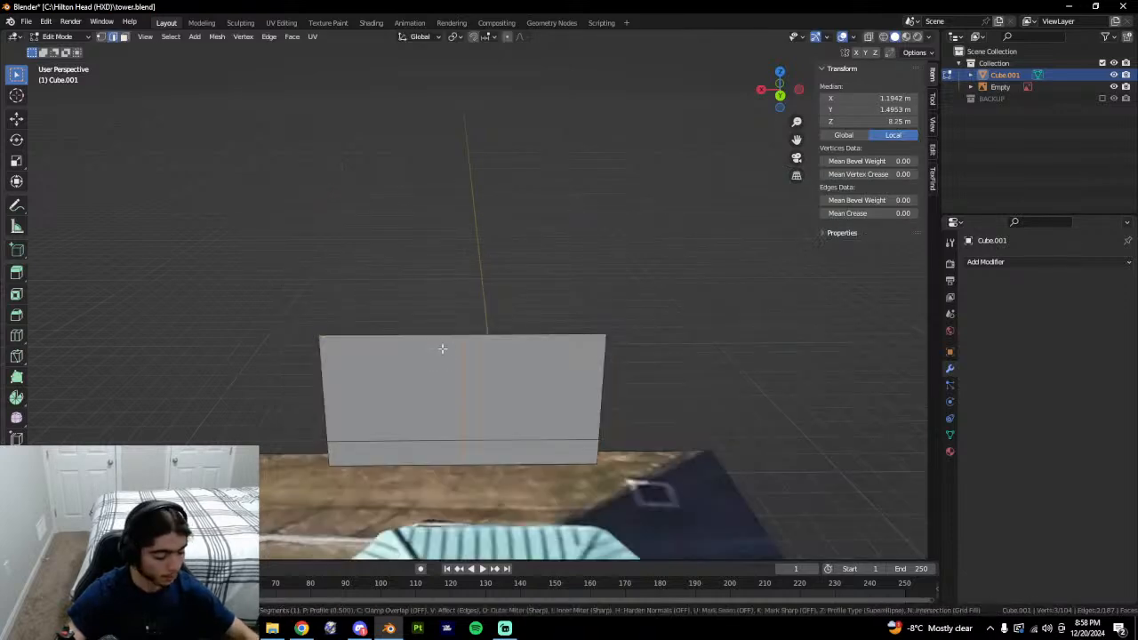
pyautogui.click(442, 348)
pyautogui.press('3')
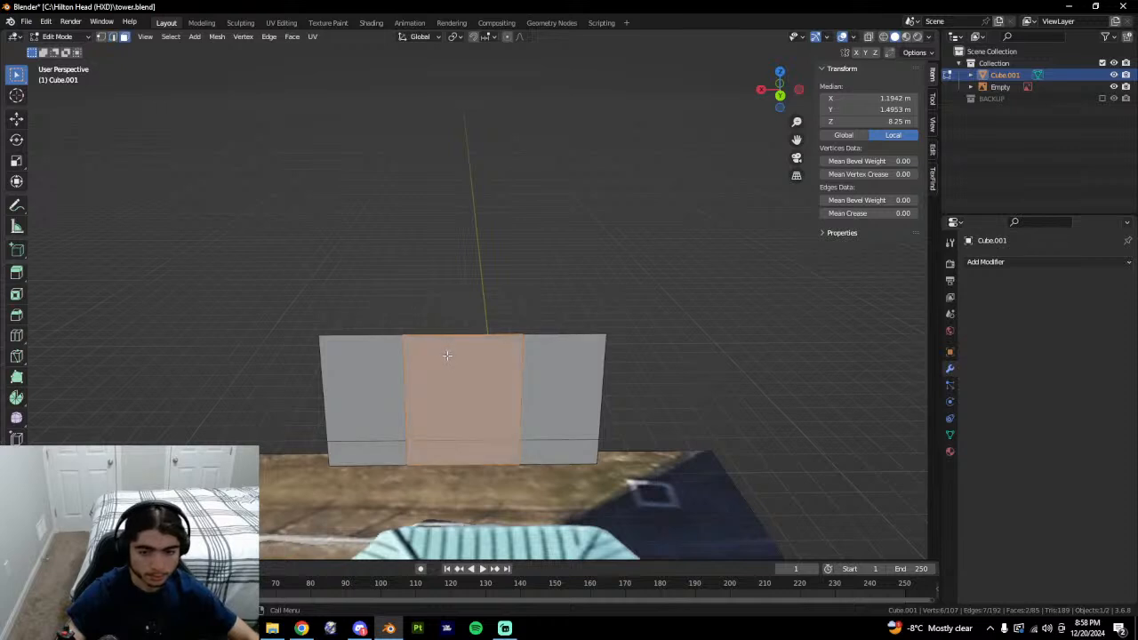
pyautogui.hotkey('ctrl', 'z')
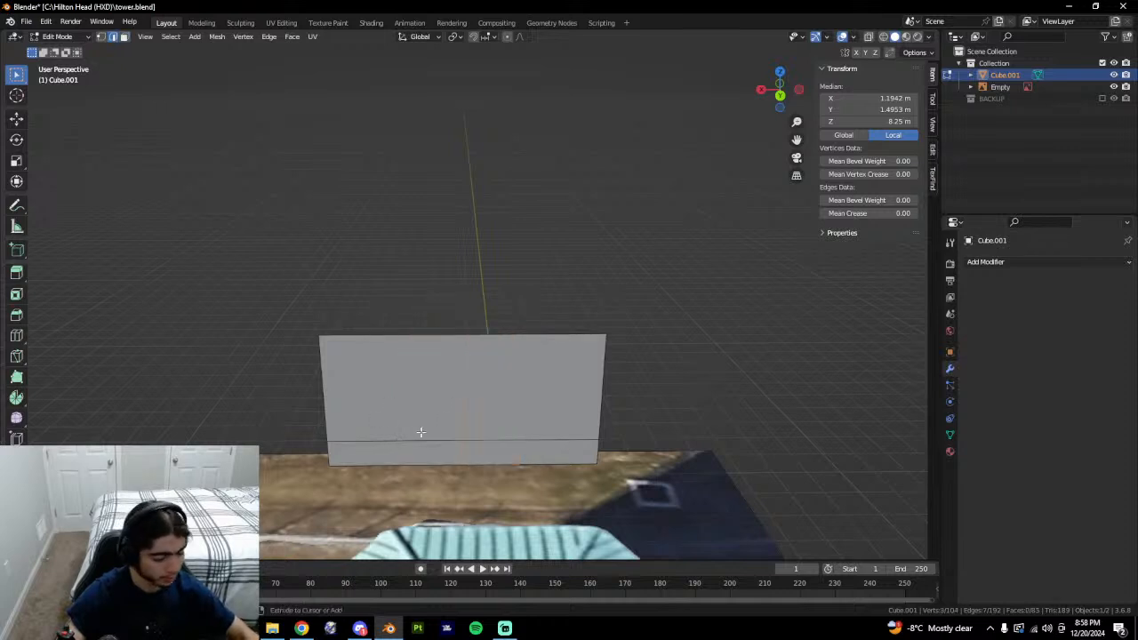
pyautogui.hotkey('ctrl', 'b')
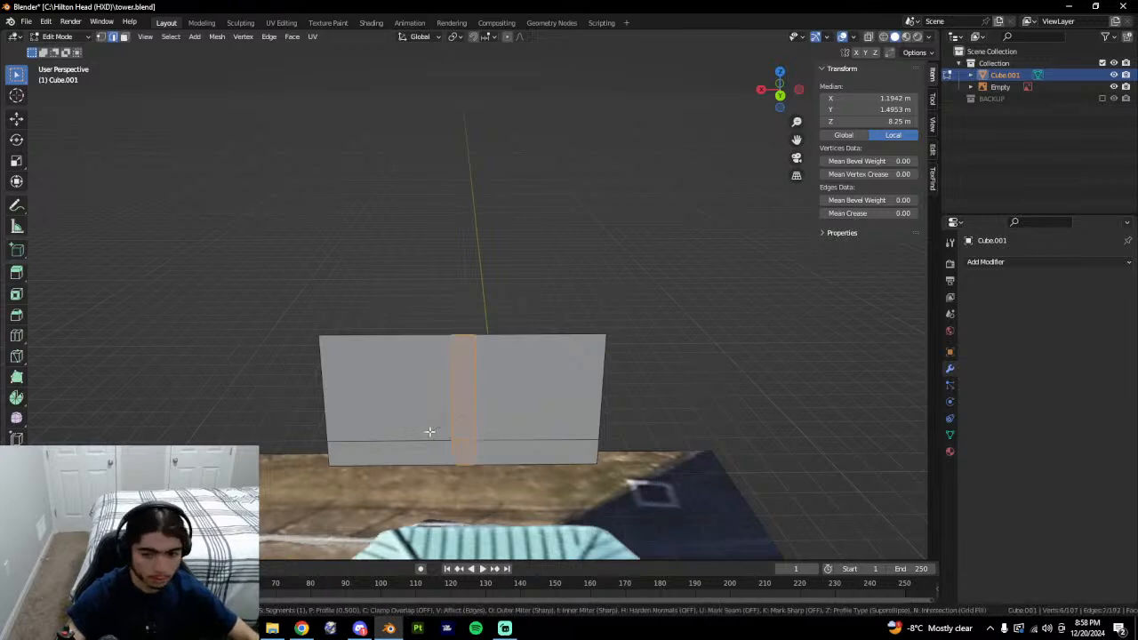
pyautogui.click(429, 432)
pyautogui.hotkey('ctrl', 'b')
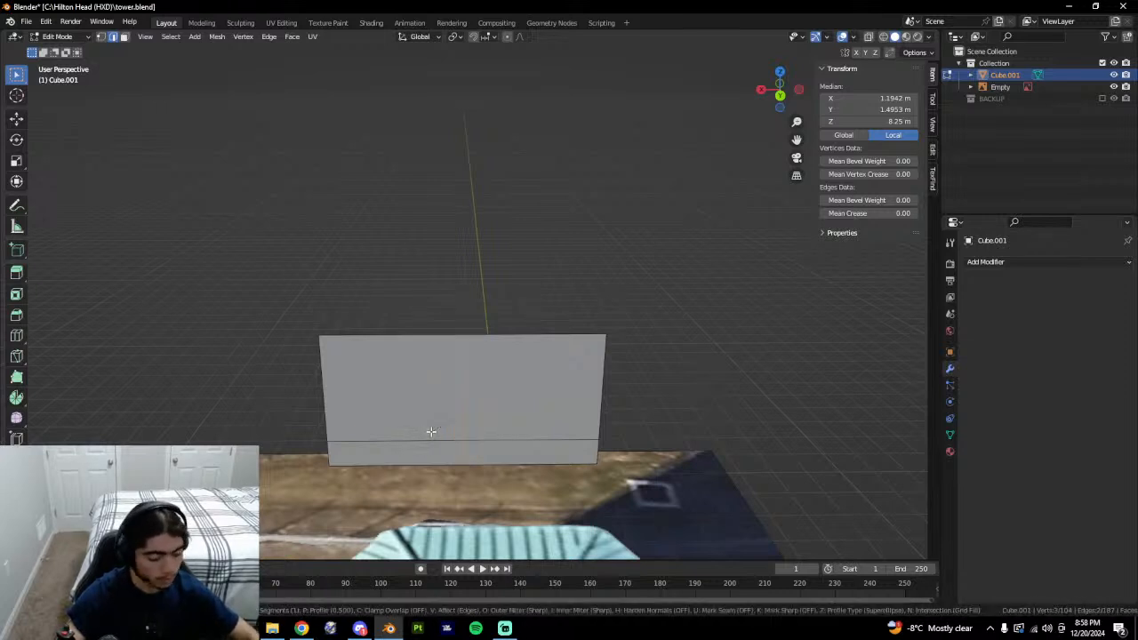
pyautogui.press('Escape')
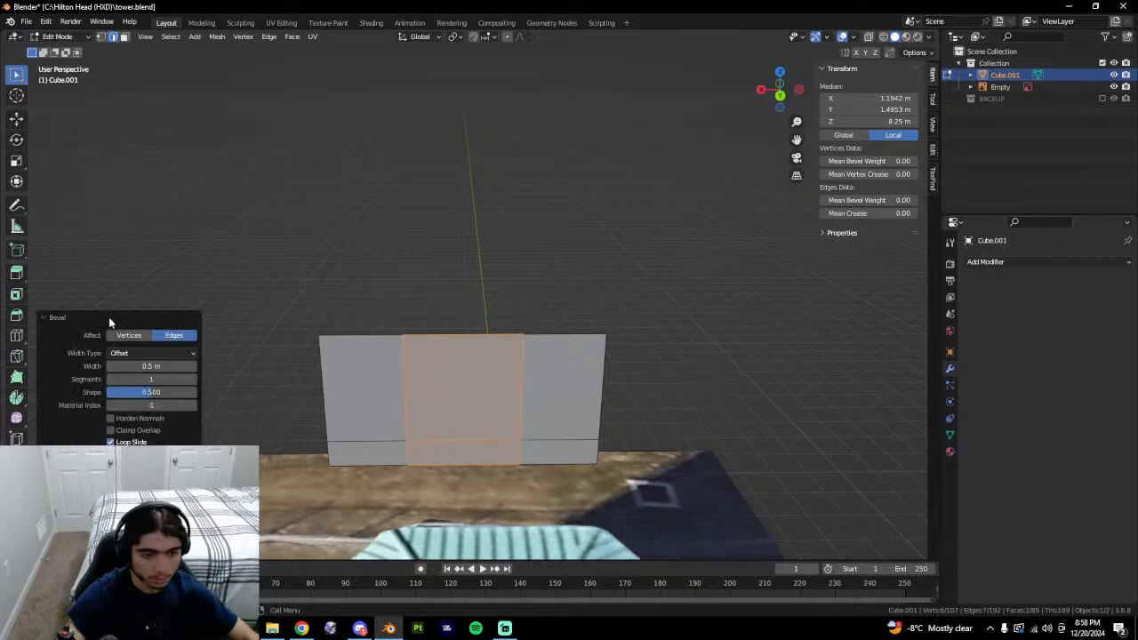
pyautogui.press('3')
pyautogui.click(514, 398)
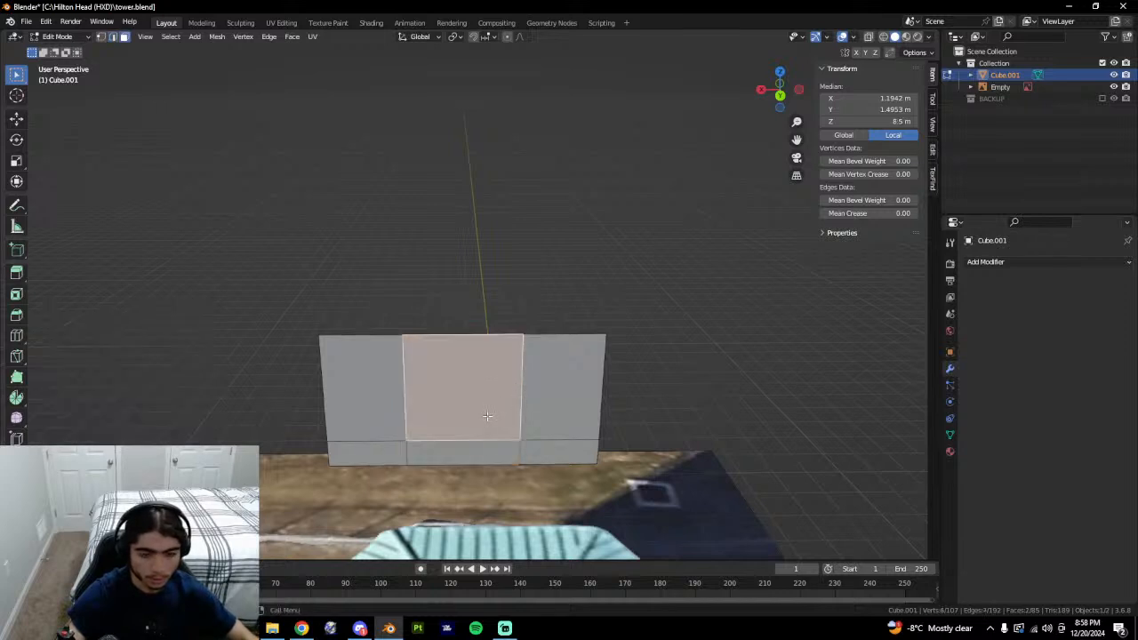
# Reveal the tower, undo the bevel back to the single centre cut and clear the selection.
pyautogui.hotkey('alt', 'h')
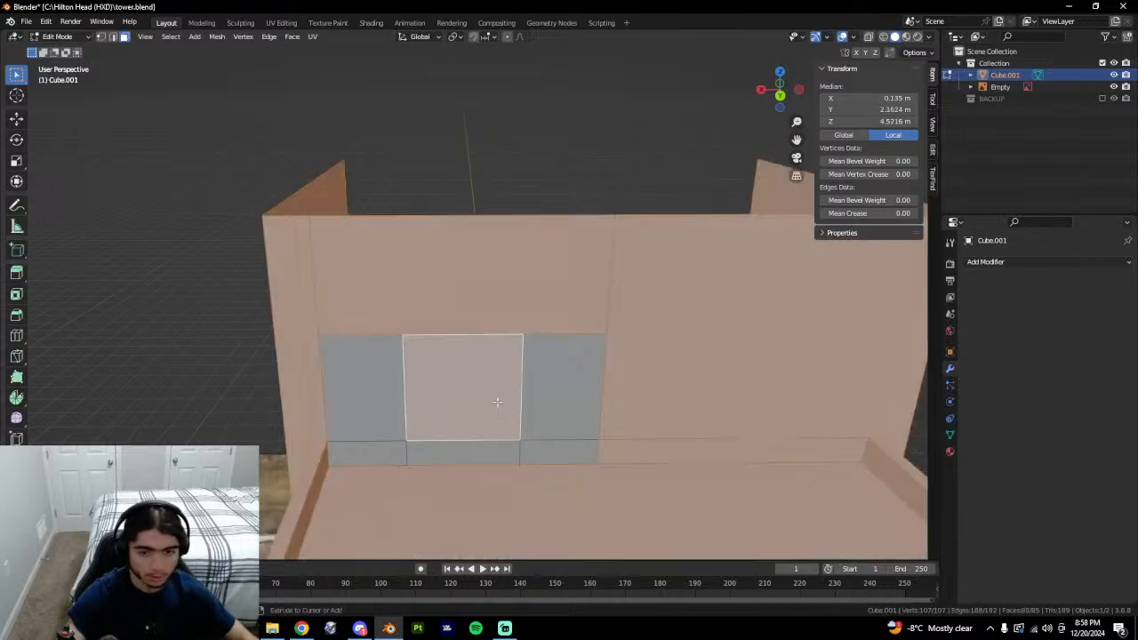
pyautogui.scroll(-3, 489, 416)
pyautogui.moveTo(485, 444); pyautogui.dragTo(513, 451, button='middle')
pyautogui.hotkey('ctrl', 'z')
pyautogui.hotkey('ctrl', 'z')
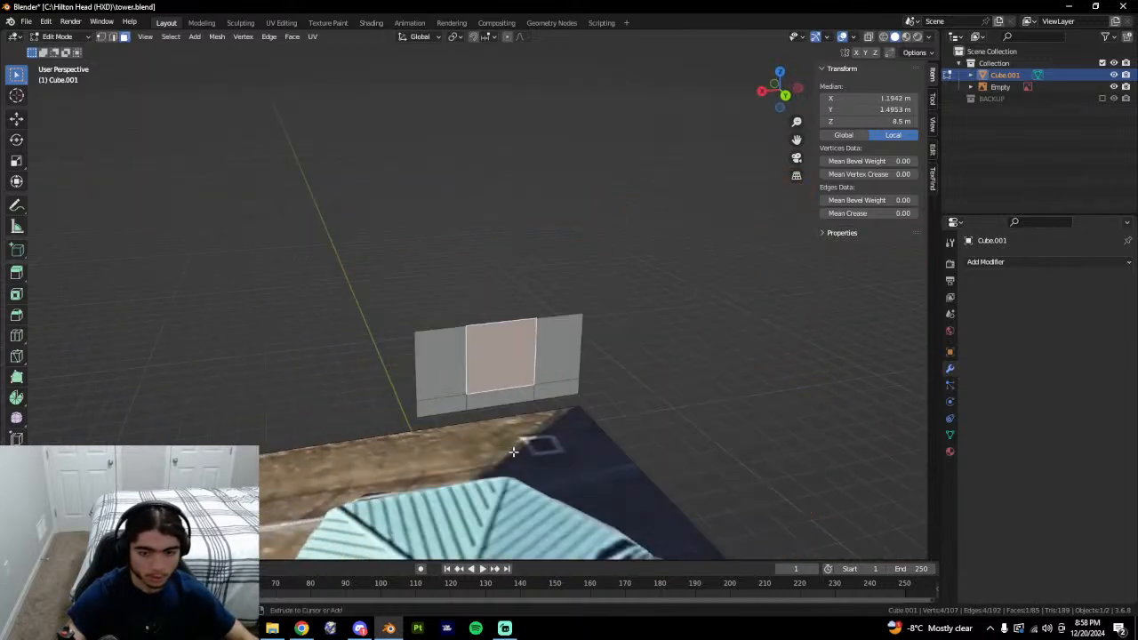
pyautogui.hotkey('alt', 'a')
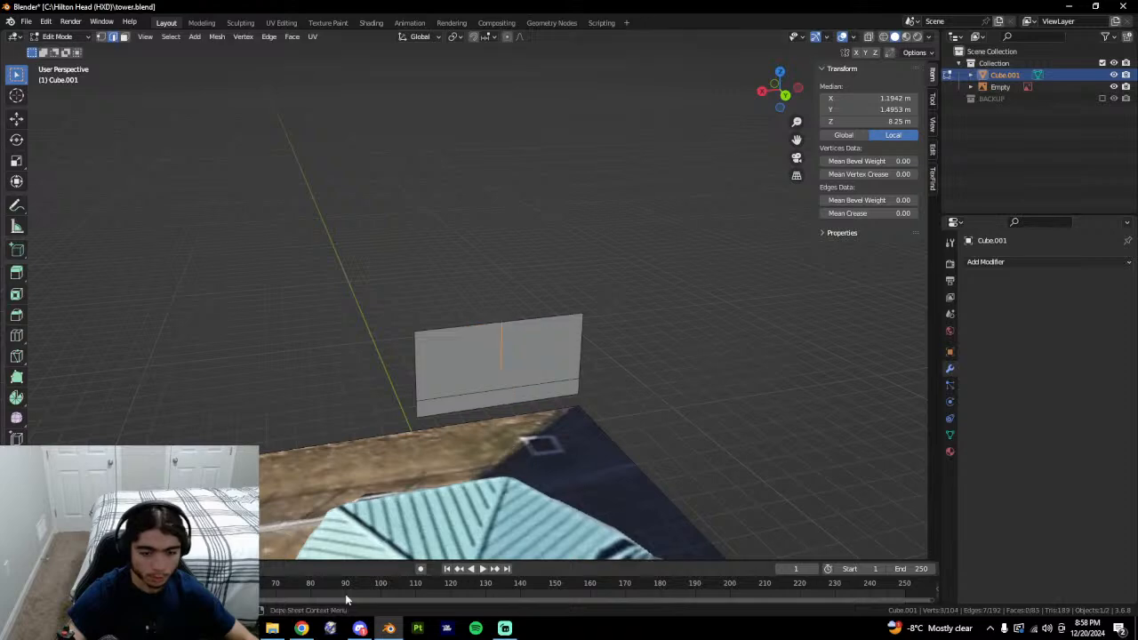
pyautogui.click(302, 628)
# Search 'how wide is a door', find the standard door width of 80 cm, then return to Blender.
pyautogui.click(877, 12)
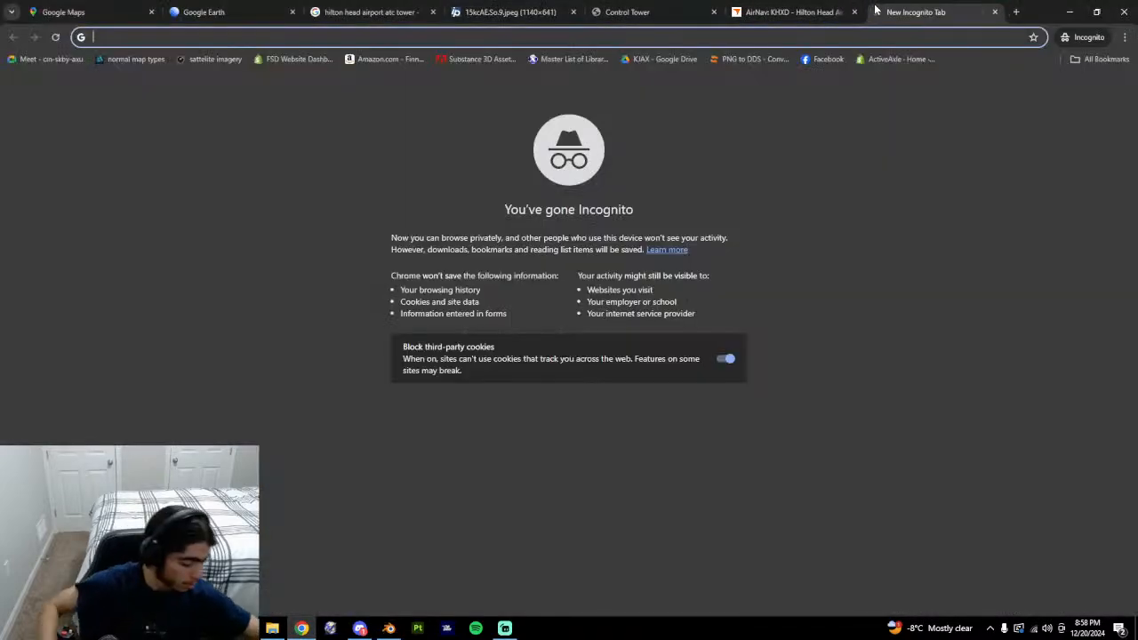
pyautogui.write('how ')
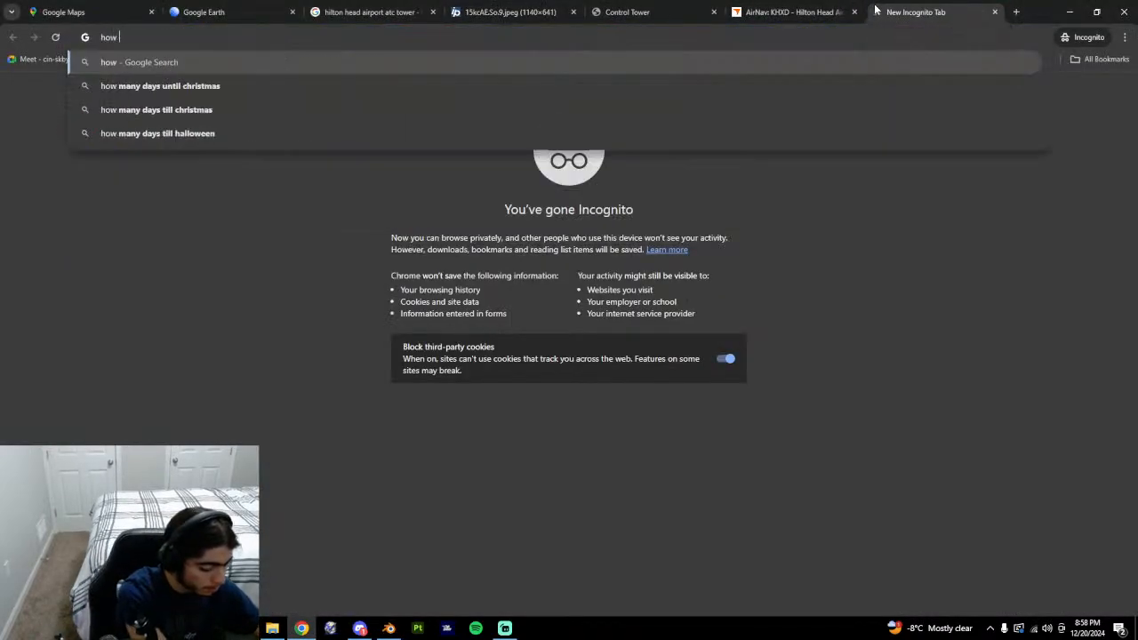
pyautogui.write('wide is a door')
pyautogui.press('Return')
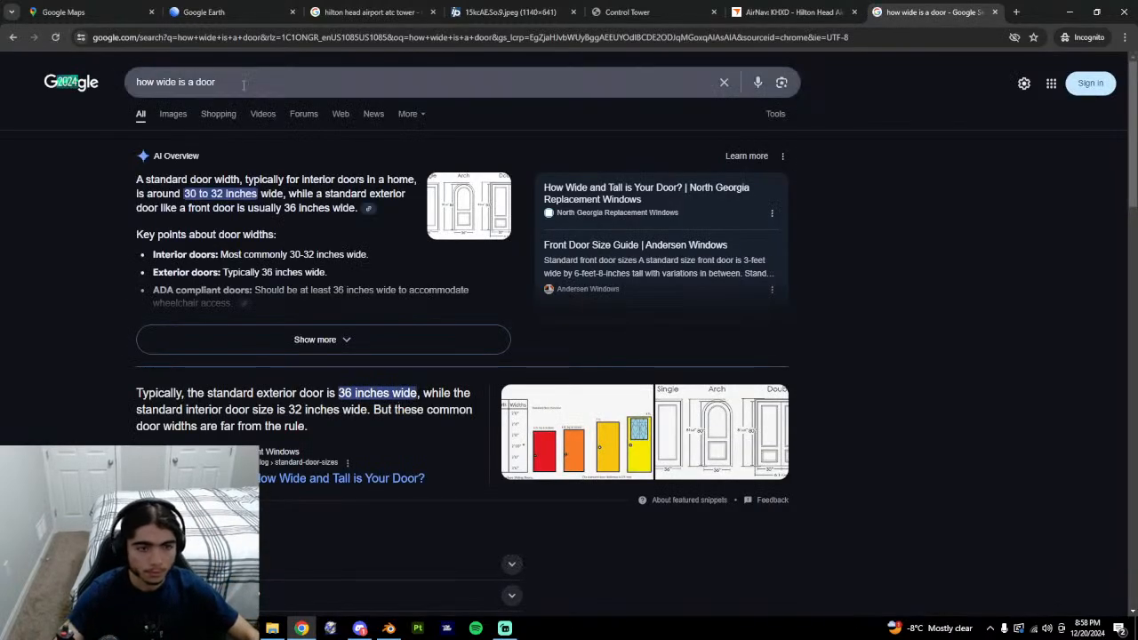
pyautogui.click(266, 83)
pyautogui.click(219, 112)
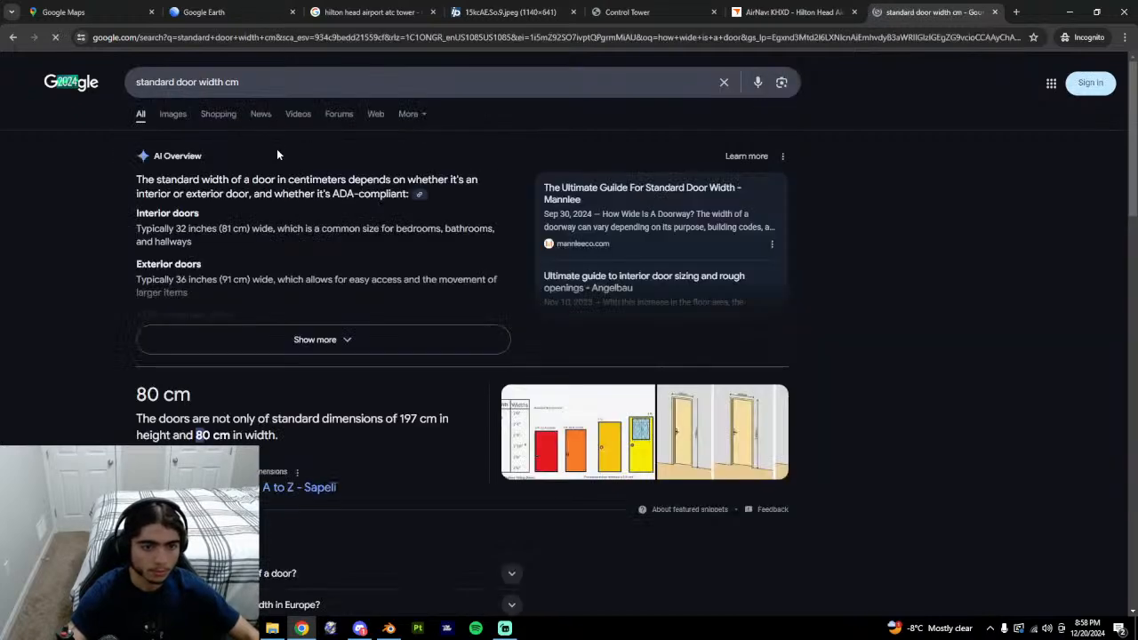
pyautogui.click(995, 12)
pyautogui.hotkey('alt', 'Tab')
# Bevel the centre cut by 0.4 into a 0.8 m-wide strip on the wall.
pyautogui.moveTo(574, 371); pyautogui.dragTo(559, 364, button='middle')
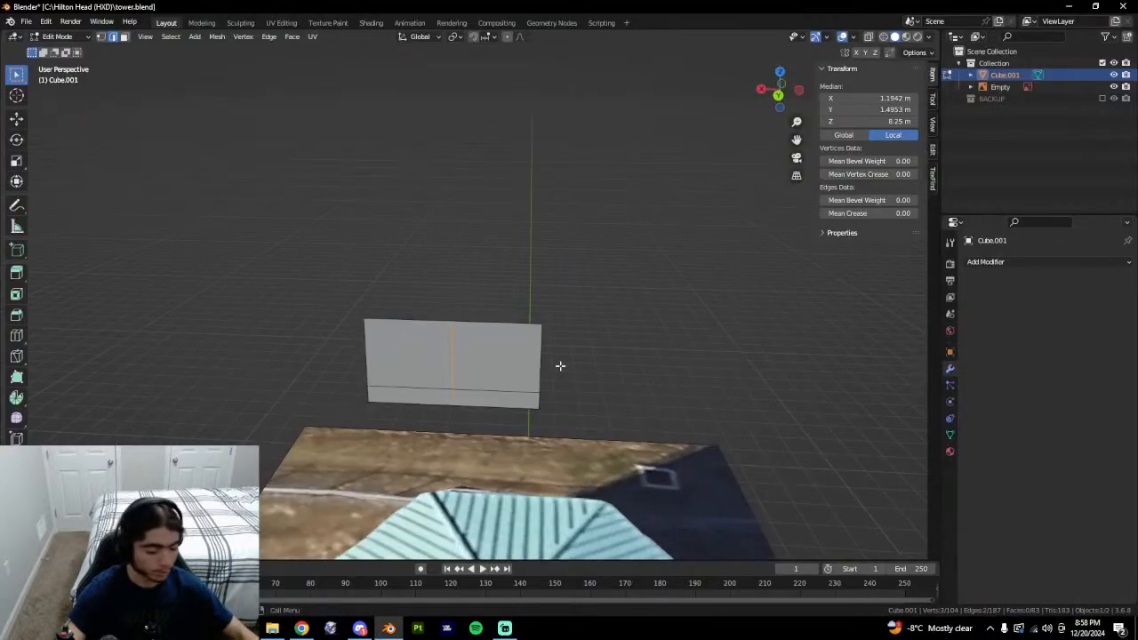
pyautogui.hotkey('ctrl', 'b')
pyautogui.write('.4')
pyautogui.press('Return')
pyautogui.press('3')
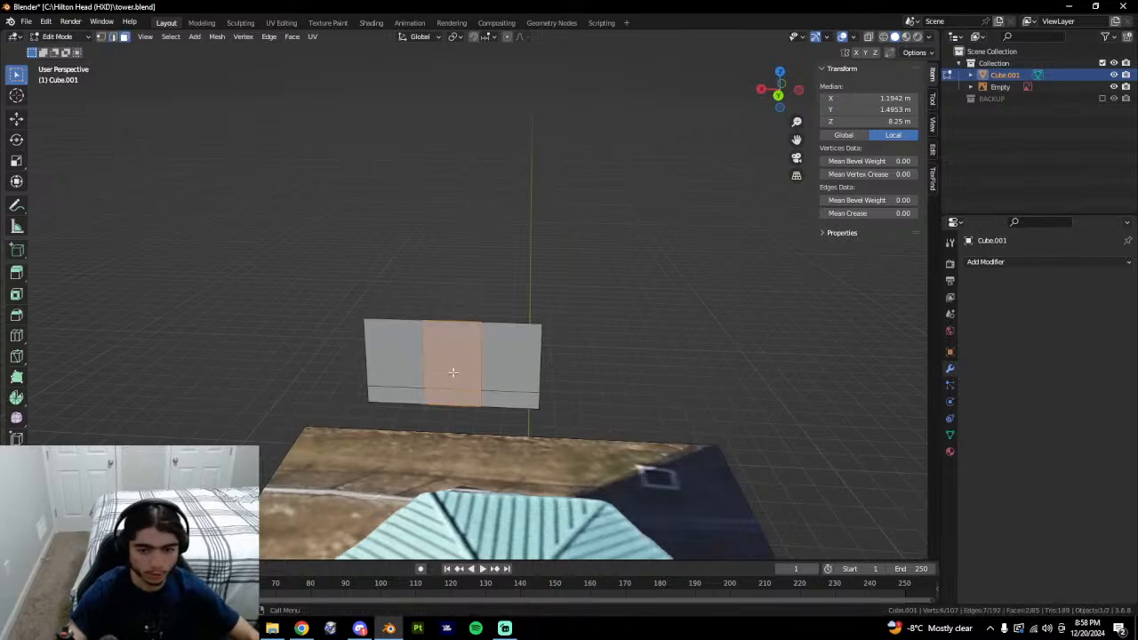
# Reveal the hidden tower faces and select the upper and lower centre door faces.
pyautogui.click(454, 374)
pyautogui.click(452, 395)
pyautogui.keyDown('shift'); pyautogui.click(450, 375); pyautogui.keyUp('shift')
pyautogui.hotkey('alt', 'h')
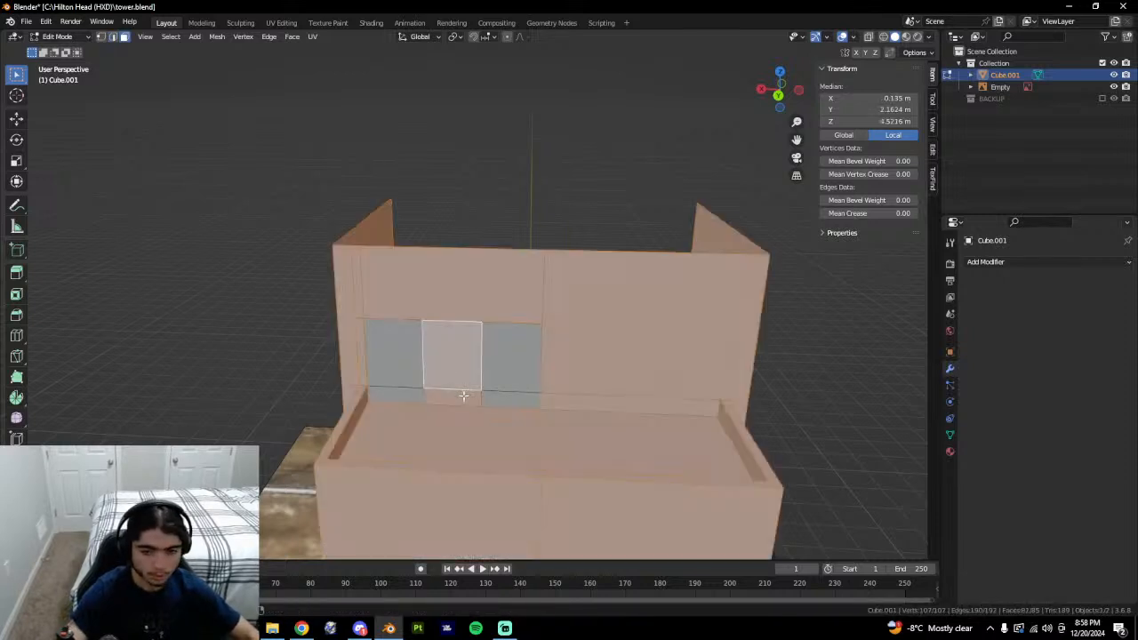
pyautogui.click(464, 397)
pyautogui.keyDown('shift'); pyautogui.click(457, 378); pyautogui.keyUp('shift')
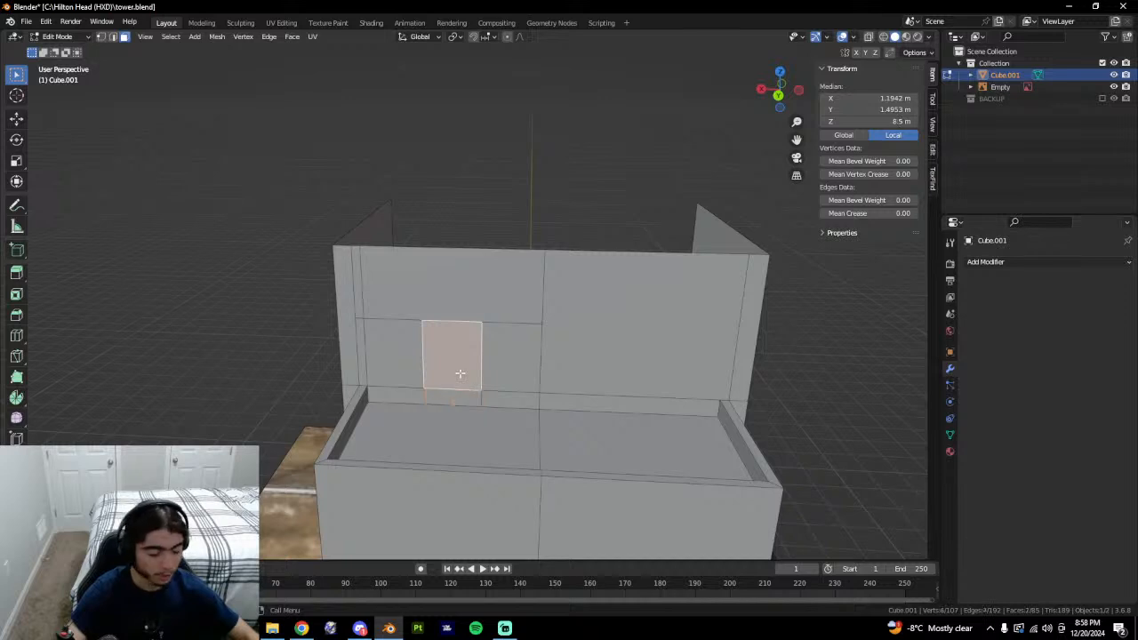
pyautogui.moveTo(464, 383); pyautogui.dragTo(491, 405, button='middle')
pyautogui.scroll(2, 493, 406)
pyautogui.click(482, 447)
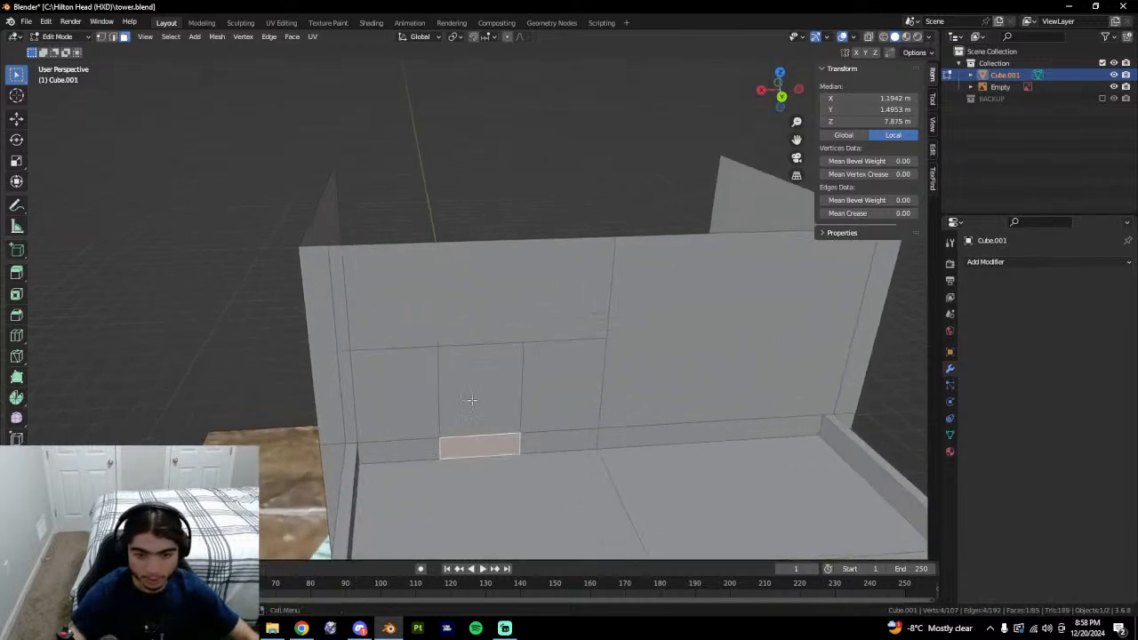
pyautogui.click(473, 379)
# Inspect the door face's edges and neighbouring faces, then compare with the tower reference photo.
pyautogui.press('2')
pyautogui.click(480, 436)
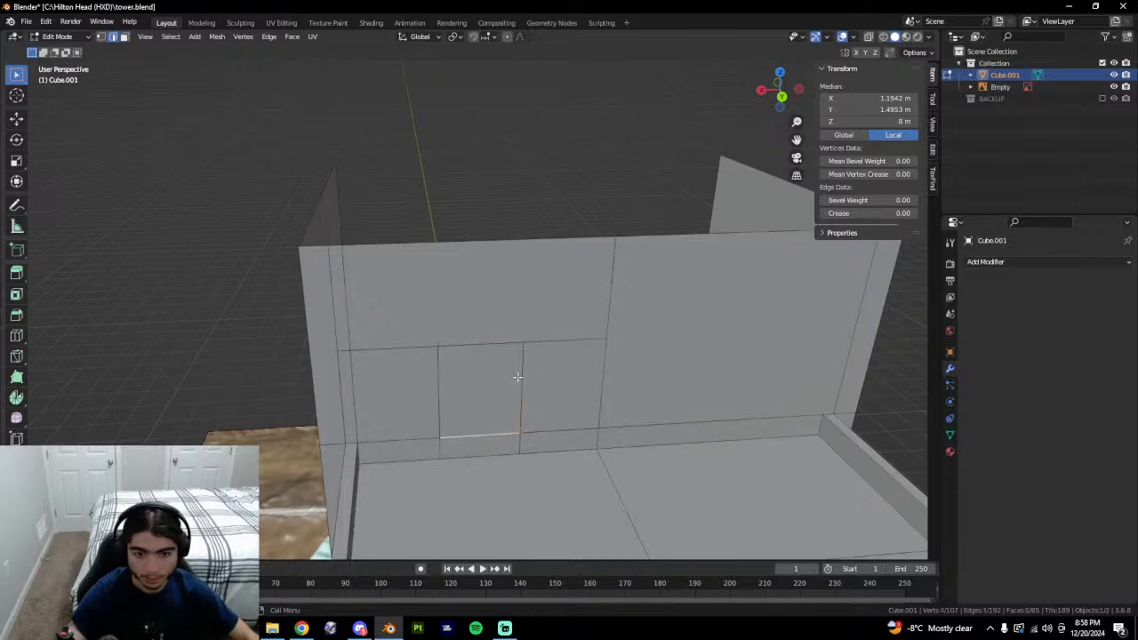
pyautogui.click(517, 377)
pyautogui.click(497, 417)
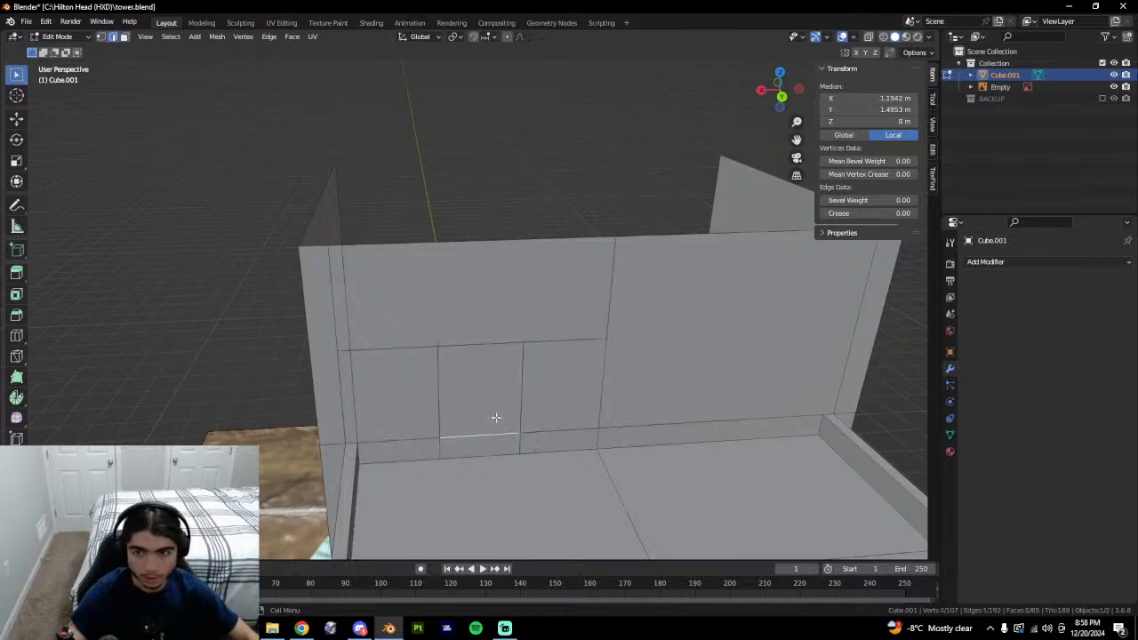
pyautogui.press('3')
pyautogui.click(488, 405)
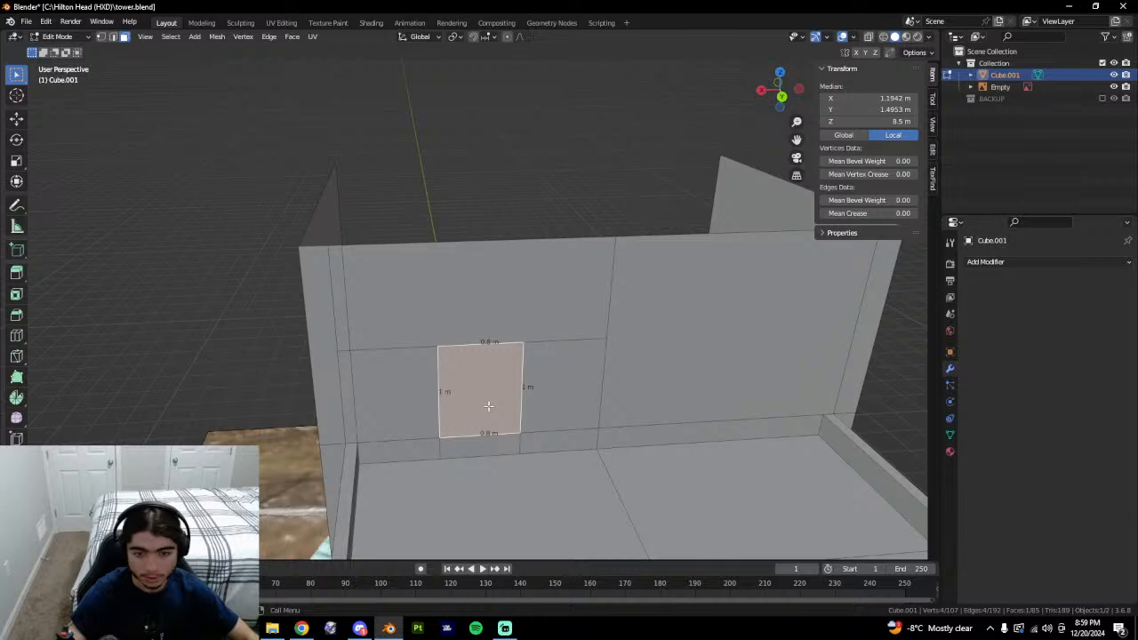
pyautogui.click(486, 344)
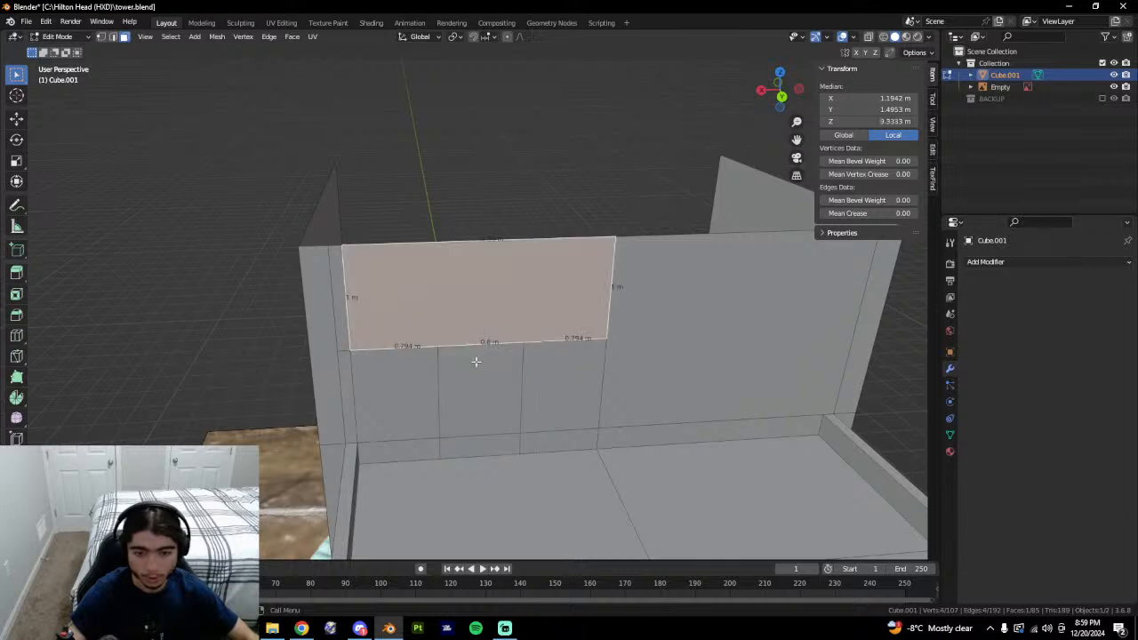
pyautogui.click(443, 422)
pyautogui.click(442, 454)
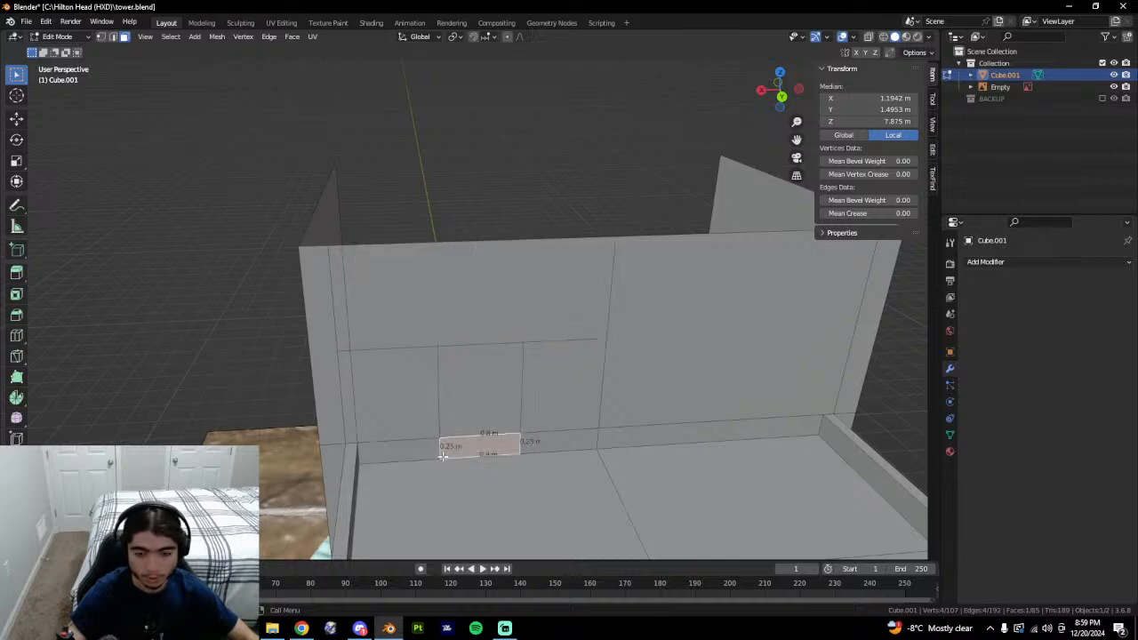
pyautogui.click(468, 362)
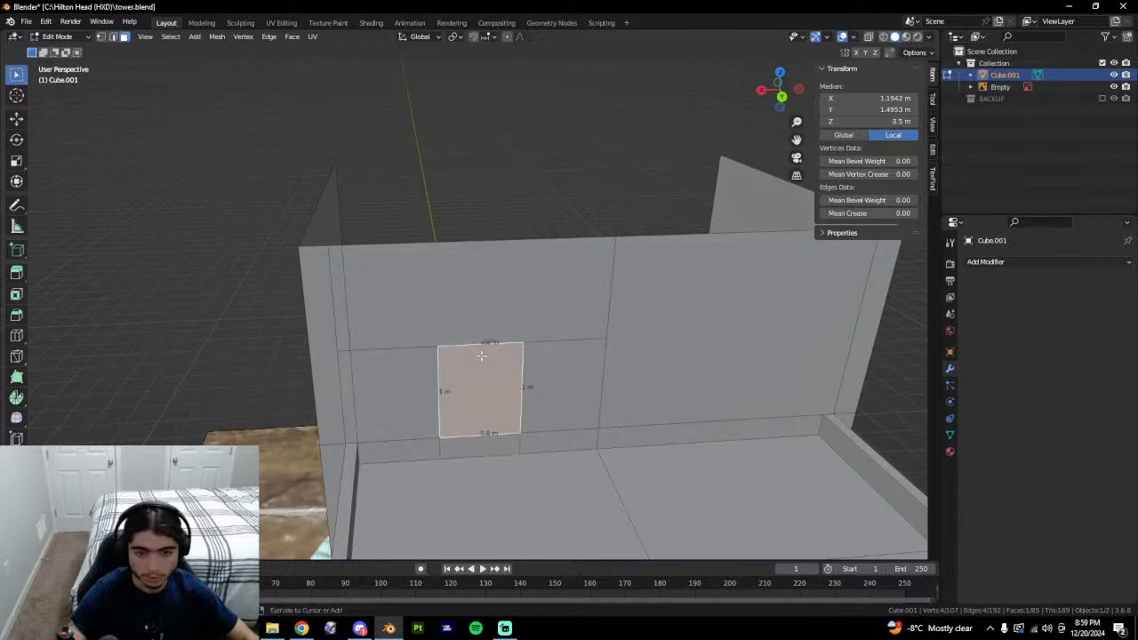
pyautogui.hotkey('alt', 'Tab')
pyautogui.hotkey('alt', 'Tab')
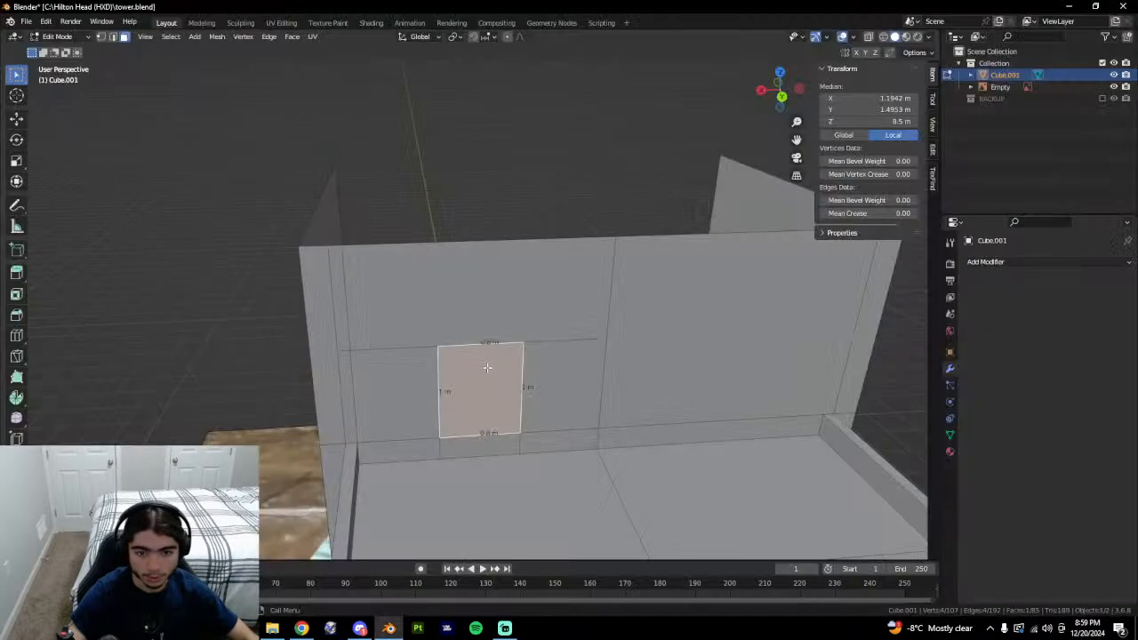
# Select the row of horizontal panel-top edges across the upper wall's panels.
pyautogui.click(382, 352)
pyautogui.click(457, 350)
pyautogui.press('2')
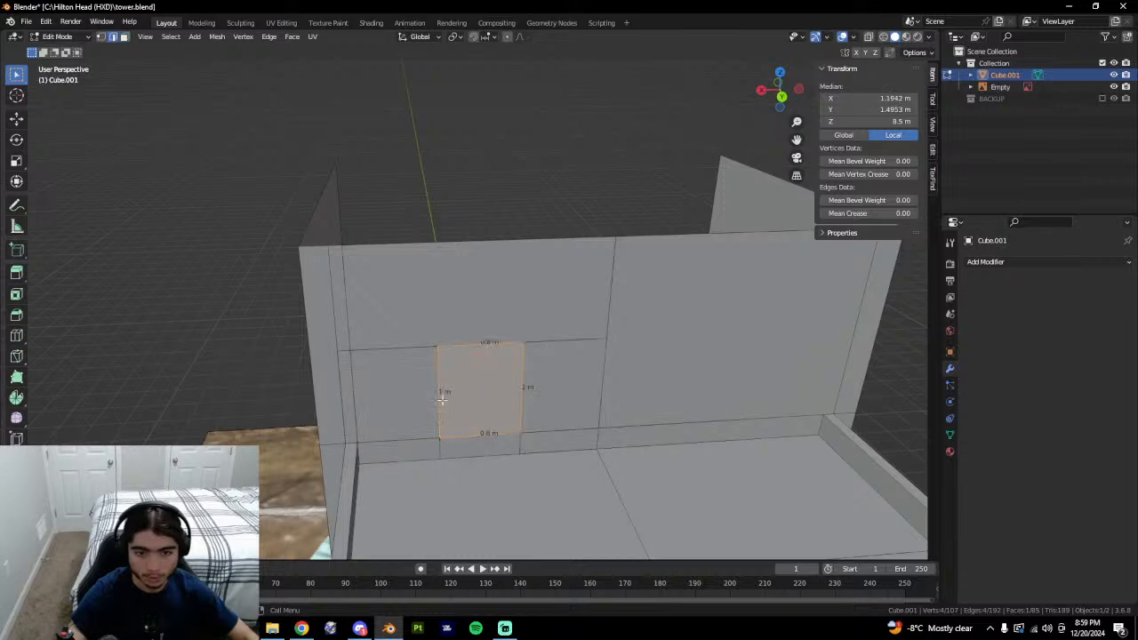
pyautogui.click(442, 400)
pyautogui.click(451, 442)
pyautogui.click(431, 454)
pyautogui.click(441, 450)
pyautogui.click(394, 355)
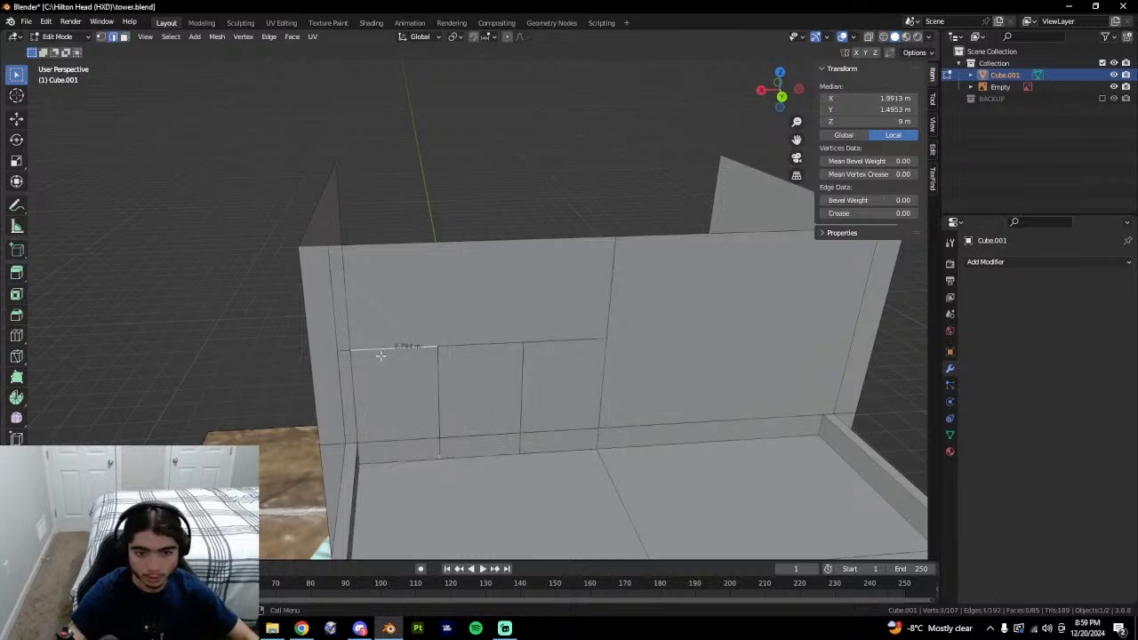
pyautogui.keyDown('shift'); pyautogui.click(472, 351); pyautogui.keyUp('shift')
pyautogui.keyDown('shift'); pyautogui.click(548, 344); pyautogui.keyUp('shift')
# Raise the selected panel-top edges 0.75 m along Z to 9.75 m.
pyautogui.press('g')
pyautogui.press('z')
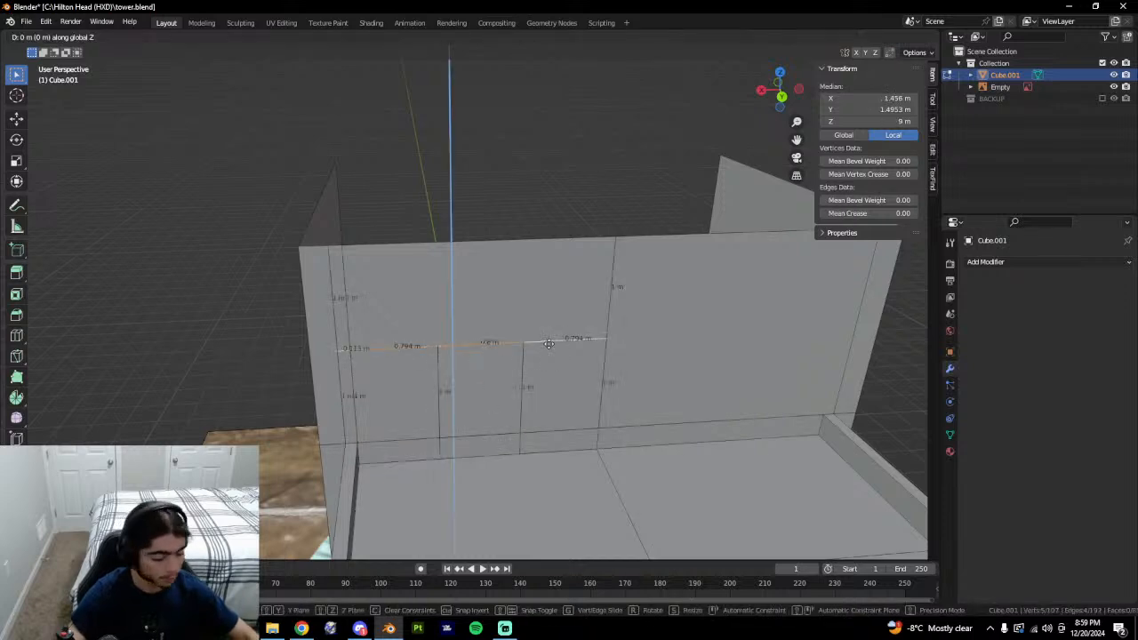
pyautogui.press('-')
pyautogui.press('BackSpace')
pyautogui.write('.75')
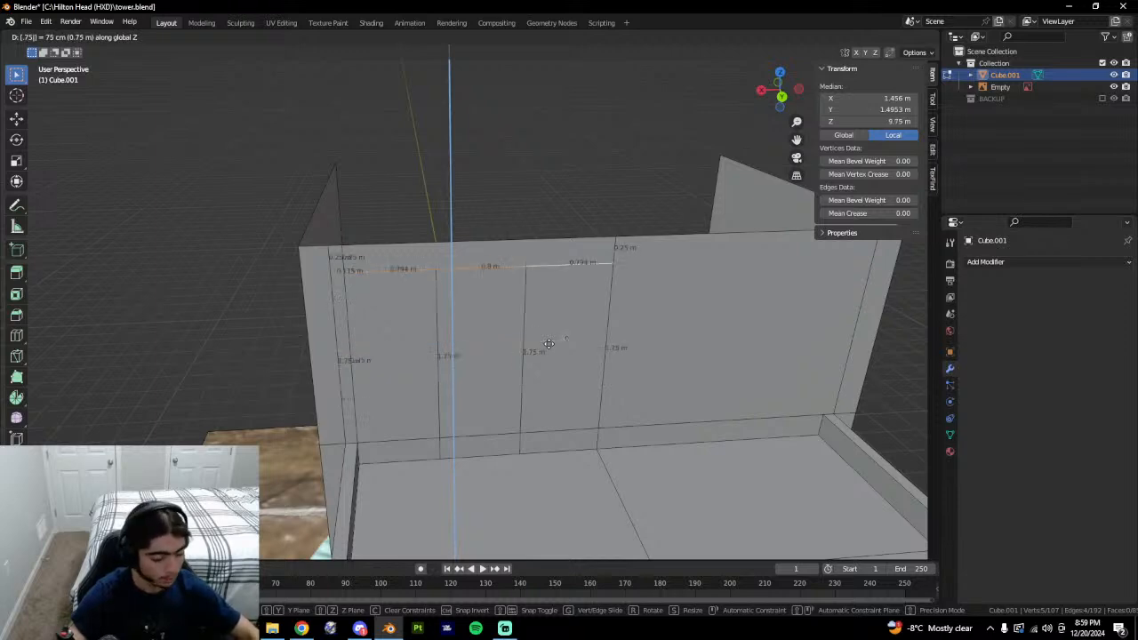
pyautogui.press('BackSpace')
pyautogui.press('BackSpace')
pyautogui.press('BackSpace')
pyautogui.write('.5')
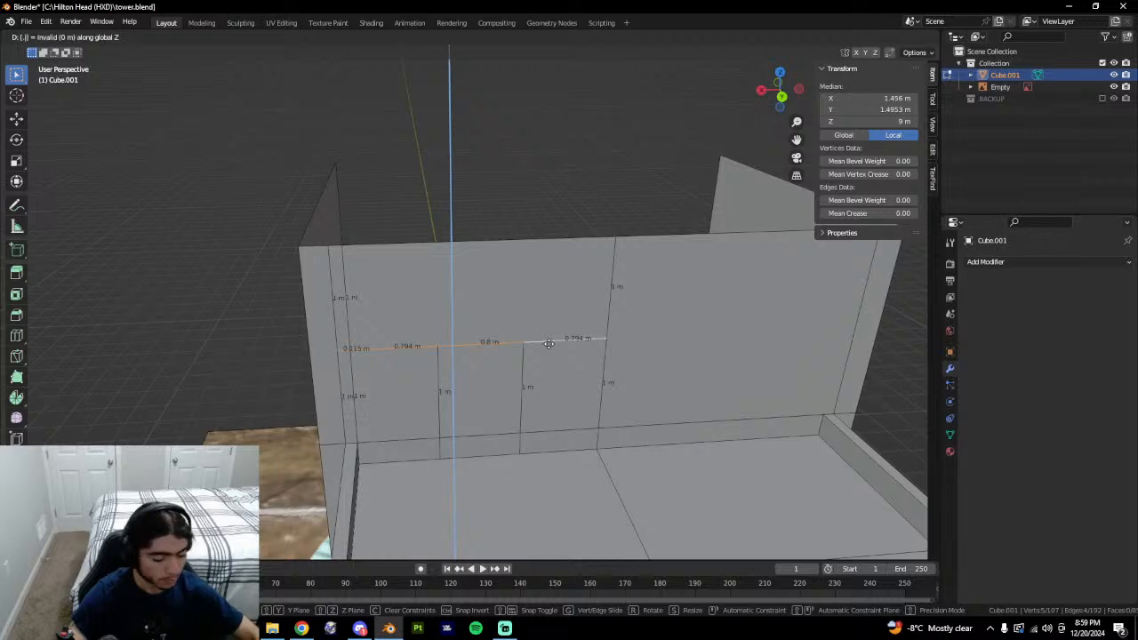
pyautogui.press('Return')
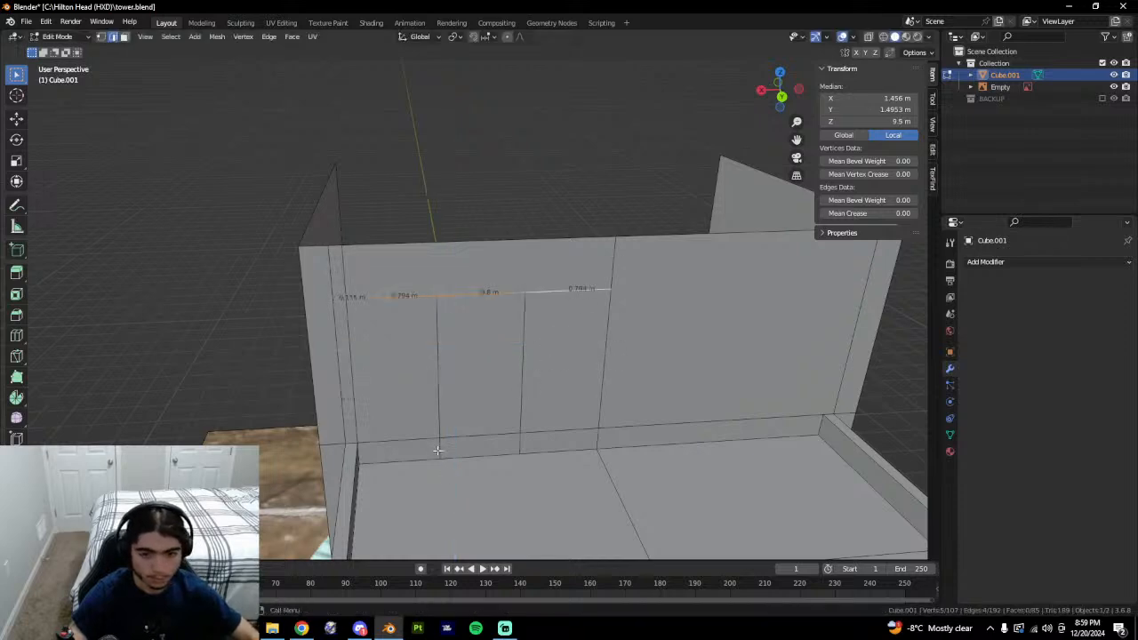
pyautogui.hotkey('ctrl', 'z')
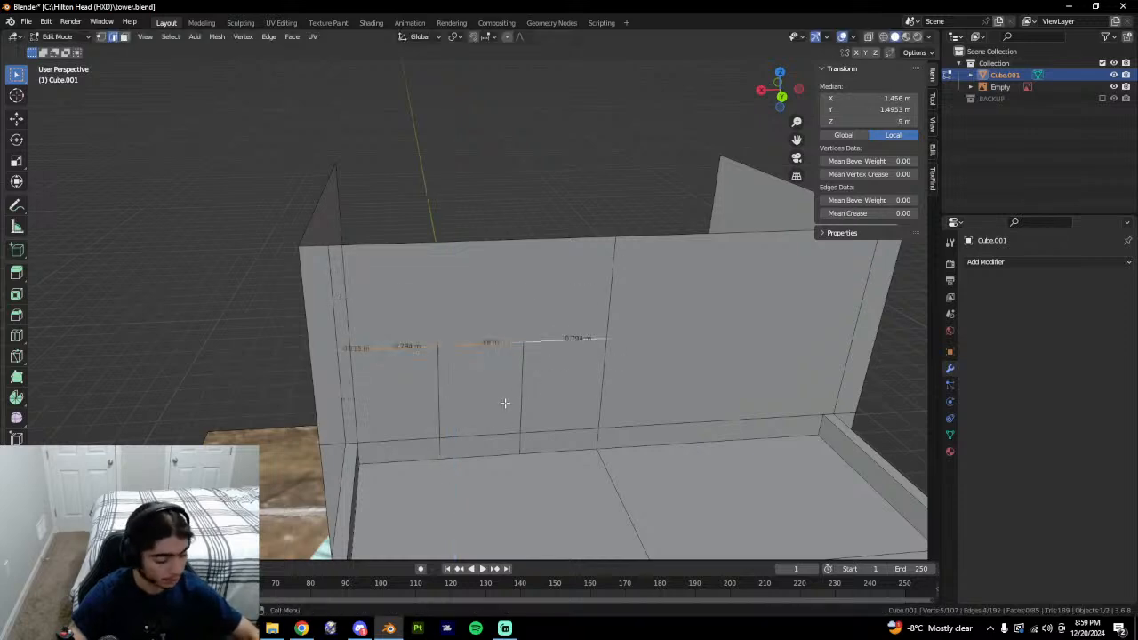
pyautogui.press('.')
pyautogui.press('Escape')
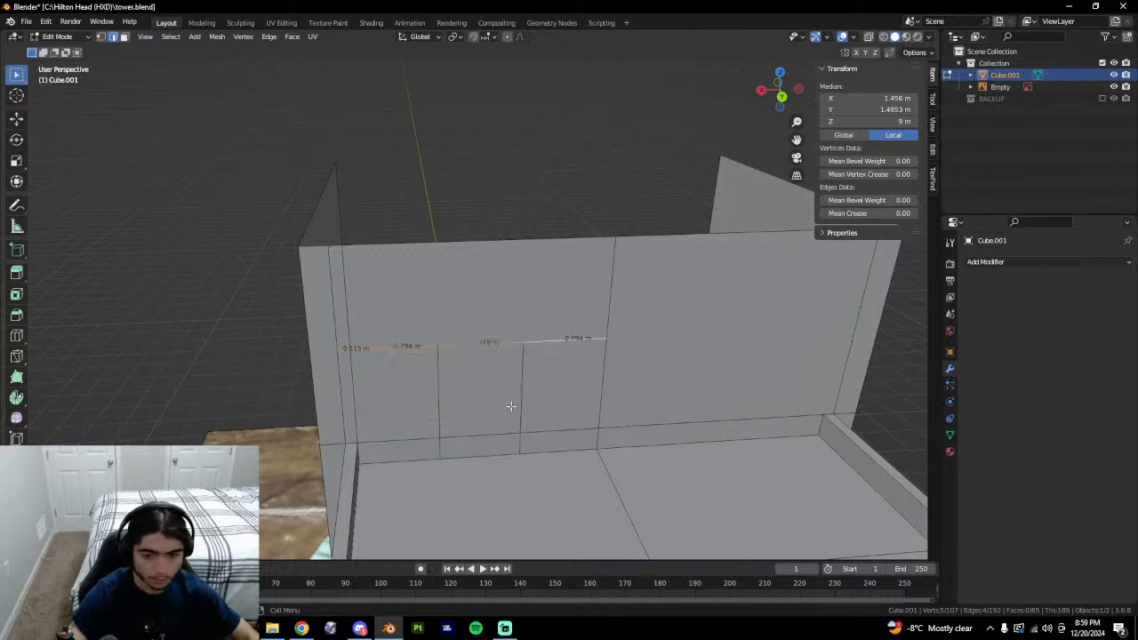
pyautogui.write('gz.75')
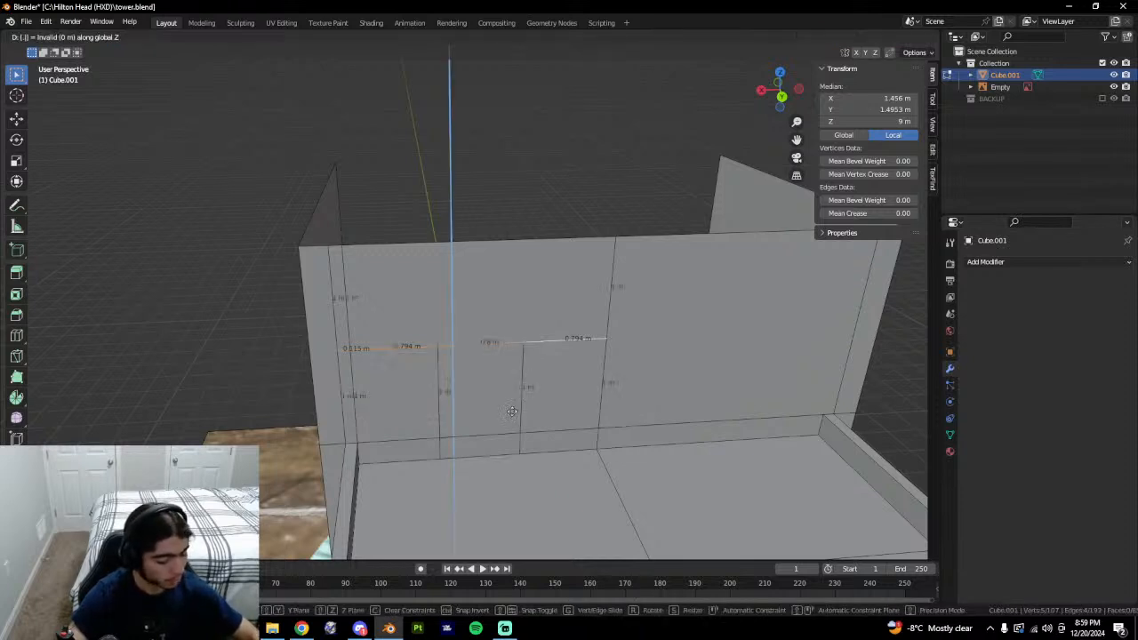
pyautogui.press('Return')
# Merge the tall middle panel face with the bottom strip face beneath it.
pyautogui.press('3')
pyautogui.click(512, 411)
pyautogui.keyDown('shift'); pyautogui.click(490, 436); pyautogui.keyUp('shift')
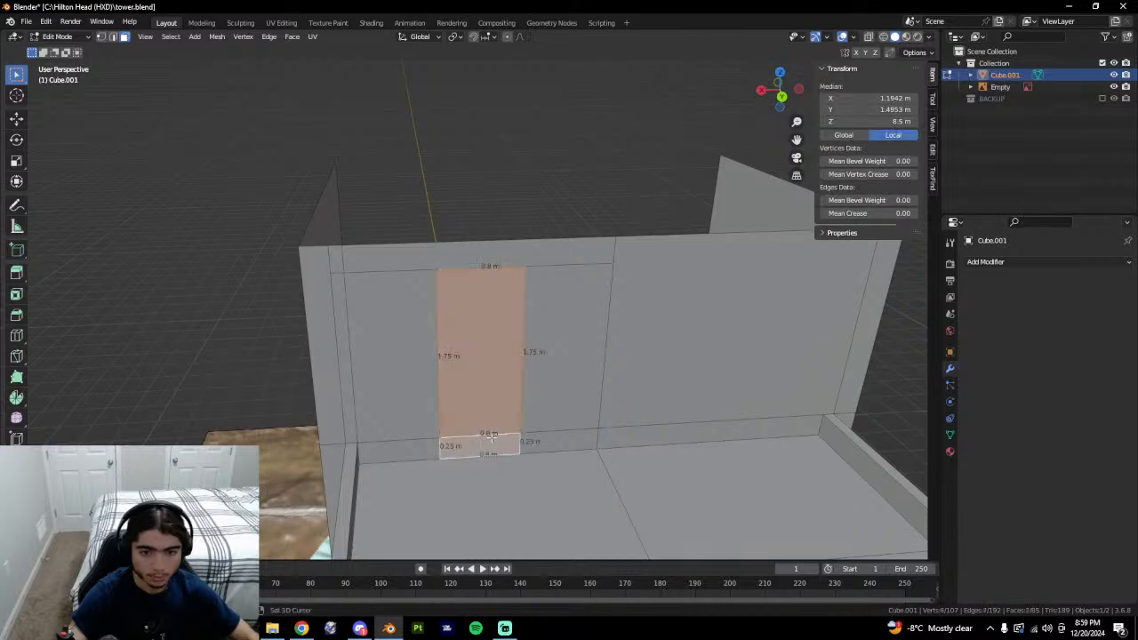
pyautogui.hotkey('ctrl', 'x')
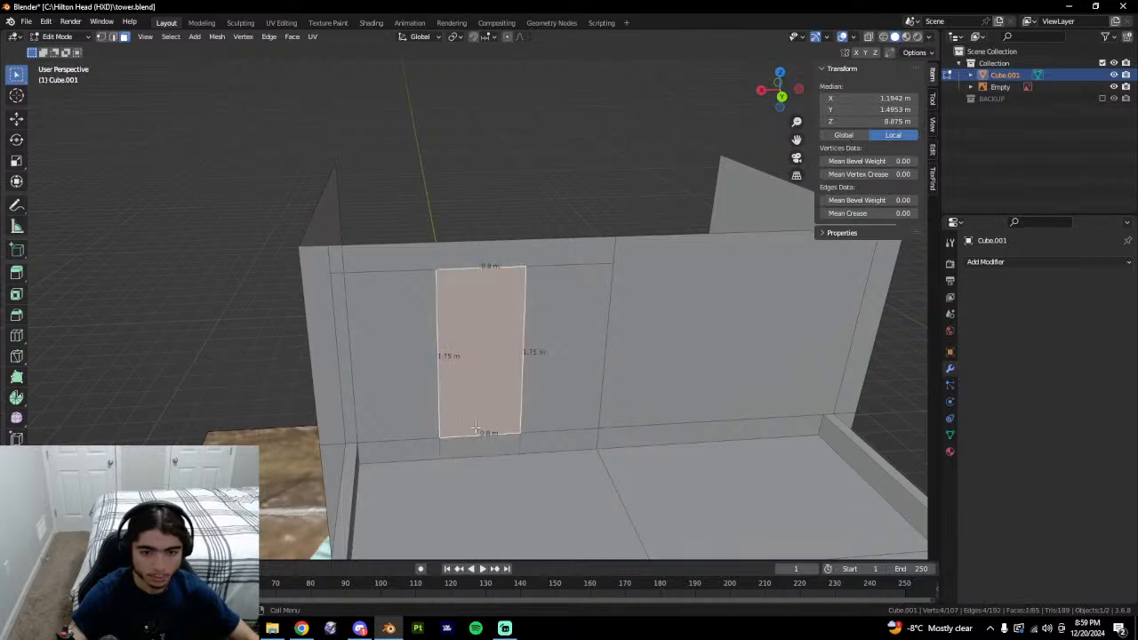
# Dissolve the leftover edges below the door panel and view the whole tower.
pyautogui.press('2')
pyautogui.click(495, 435)
pyautogui.rightClick(498, 440)
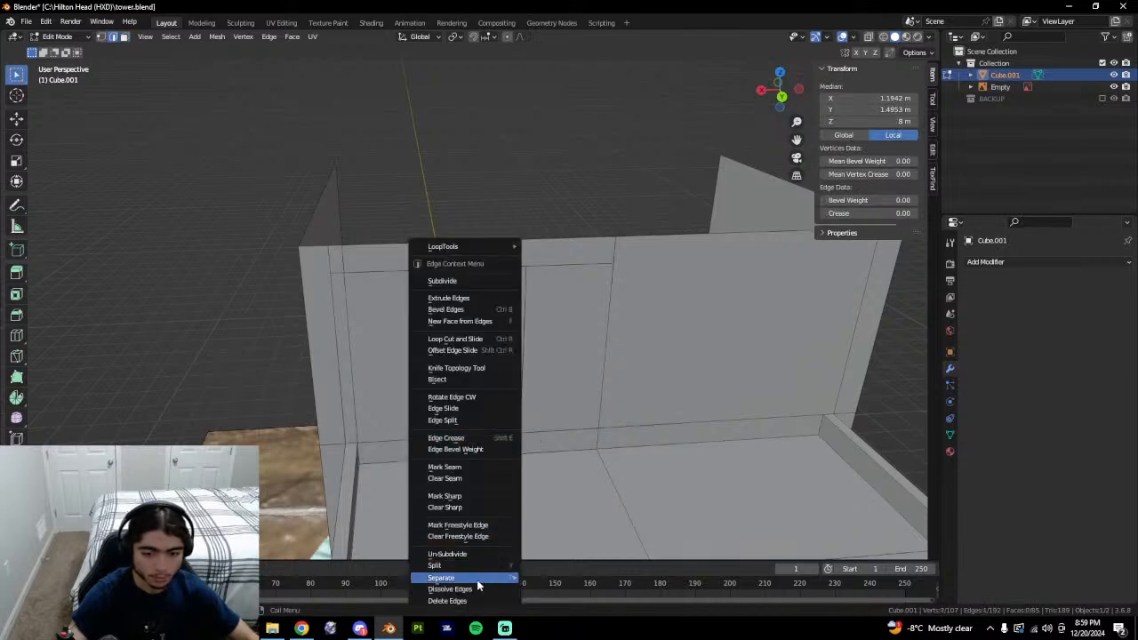
pyautogui.click(474, 581)
pyautogui.click(542, 433)
pyautogui.rightClick(574, 445)
pyautogui.click(572, 445)
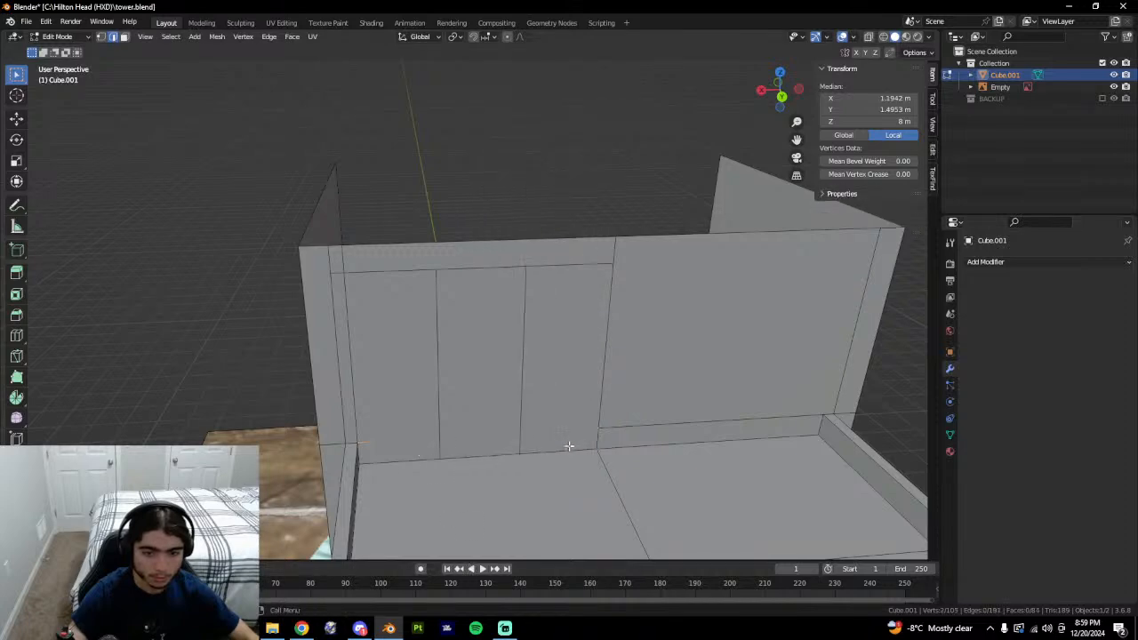
pyautogui.moveTo(572, 447); pyautogui.dragTo(576, 426, button='middle')
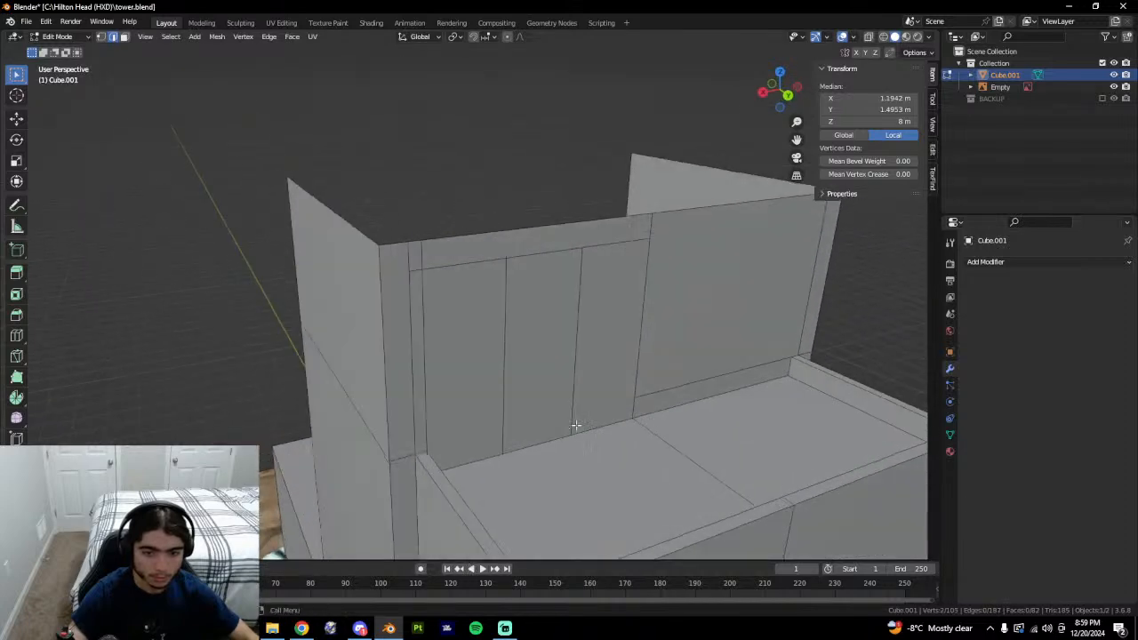
pyautogui.scroll(-5, 542, 440)
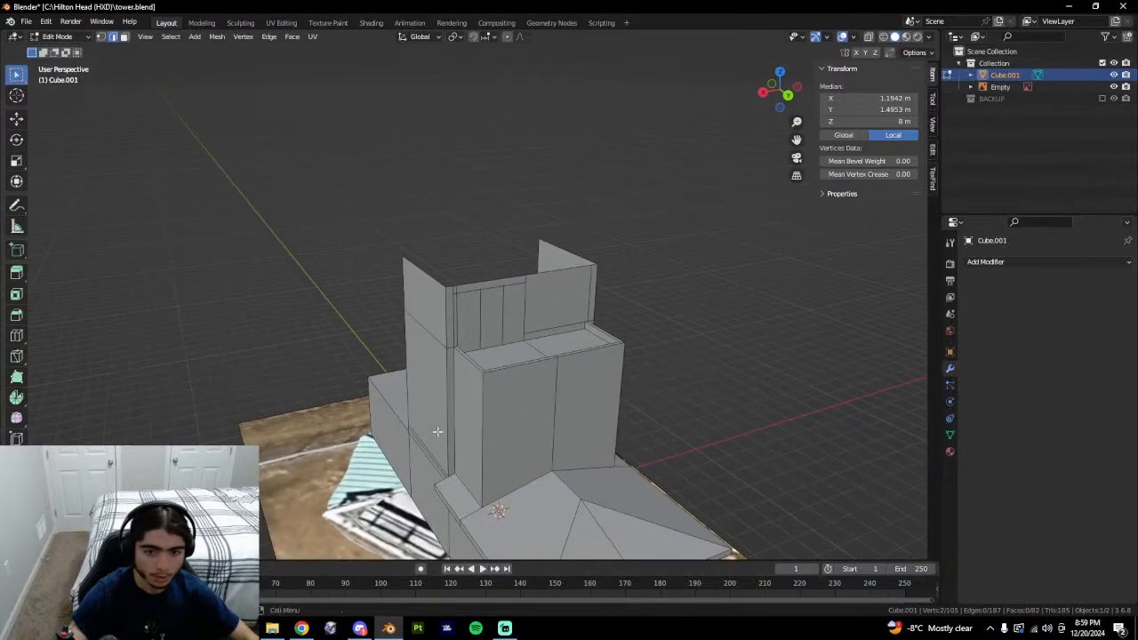
pyautogui.moveTo(436, 432); pyautogui.dragTo(476, 397, button='middle')
# After checking the tower photo, select the four panel-top edges on the upper wall.
pyautogui.hotkey('alt', 'Tab')
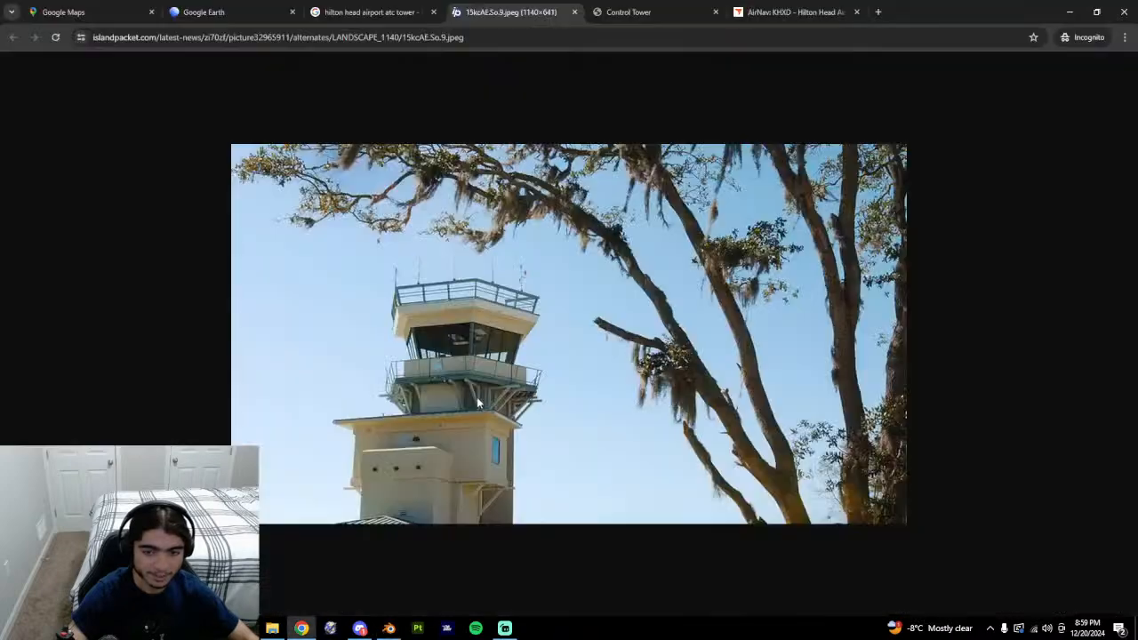
pyautogui.hotkey('alt', 'Tab')
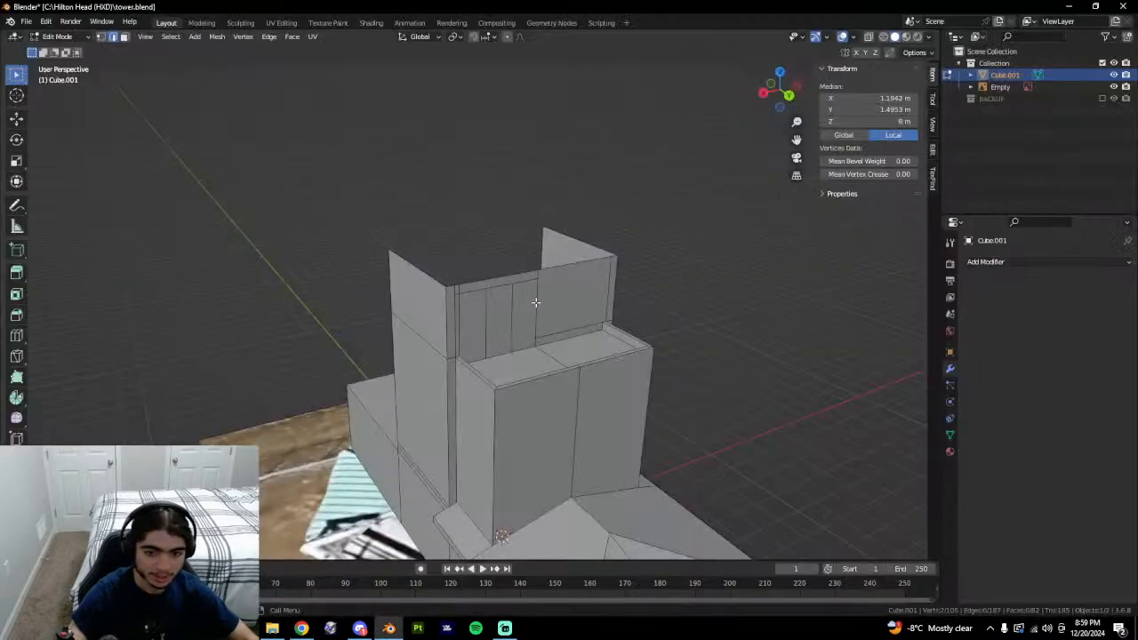
pyautogui.click(491, 296)
pyautogui.press('3')
pyautogui.click(483, 294)
pyautogui.click(493, 307)
pyautogui.press('2')
pyautogui.click(488, 293)
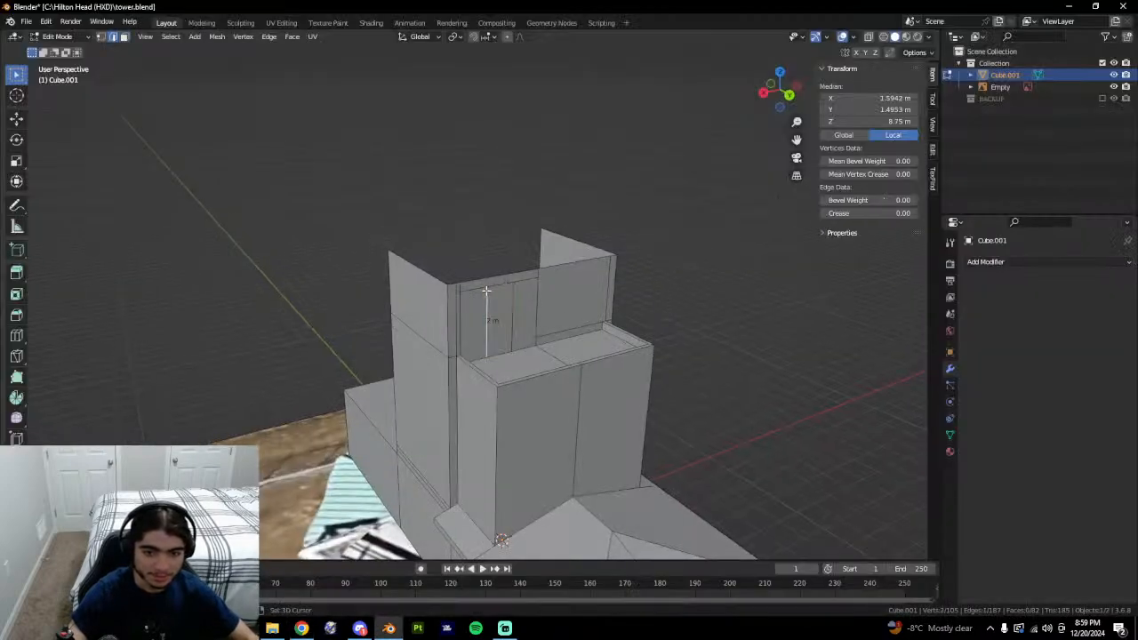
pyautogui.hotkey('alt', 'a')
pyautogui.click(513, 285)
pyautogui.moveTo(578, 316); pyautogui.dragTo(536, 328, button='middle')
pyautogui.keyDown('ctrl'); pyautogui.moveTo(536, 327); pyautogui.dragTo(557, 311, button='middle'); pyautogui.keyUp('ctrl')
pyautogui.keyDown('shift'); pyautogui.click(341, 292); pyautogui.keyUp('shift')
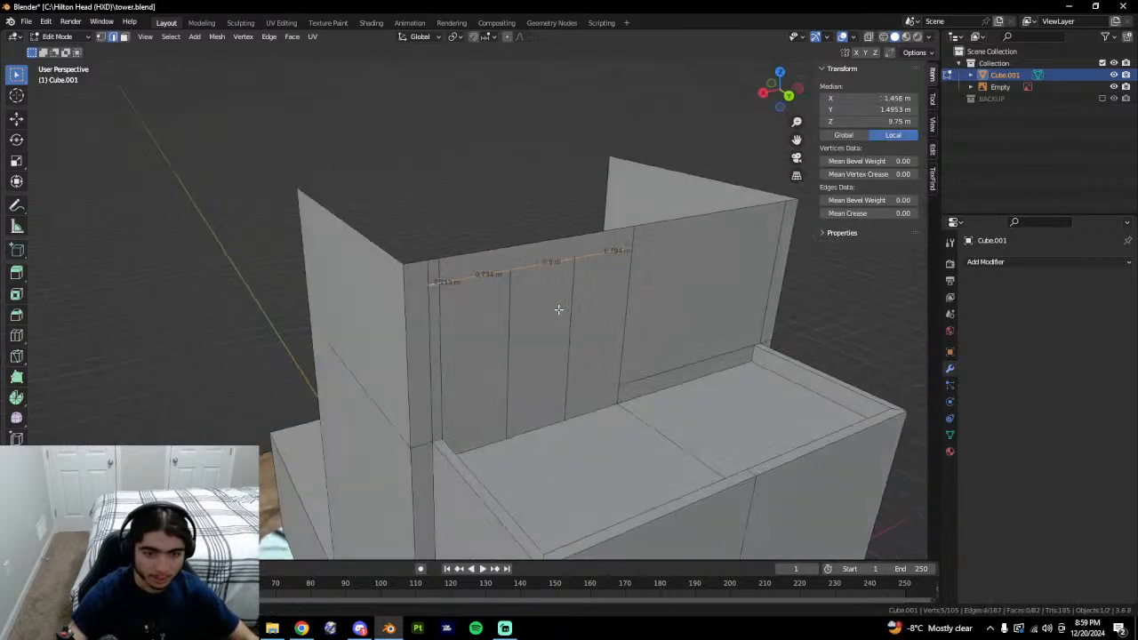
# Lower the panel-top edges along Z to 9.342 m and select the door face.
pyautogui.press('g')
pyautogui.press('z')
pyautogui.click(562, 346)
pyautogui.moveTo(573, 407); pyautogui.dragTo(612, 397, button='middle')
pyautogui.press('Tab')
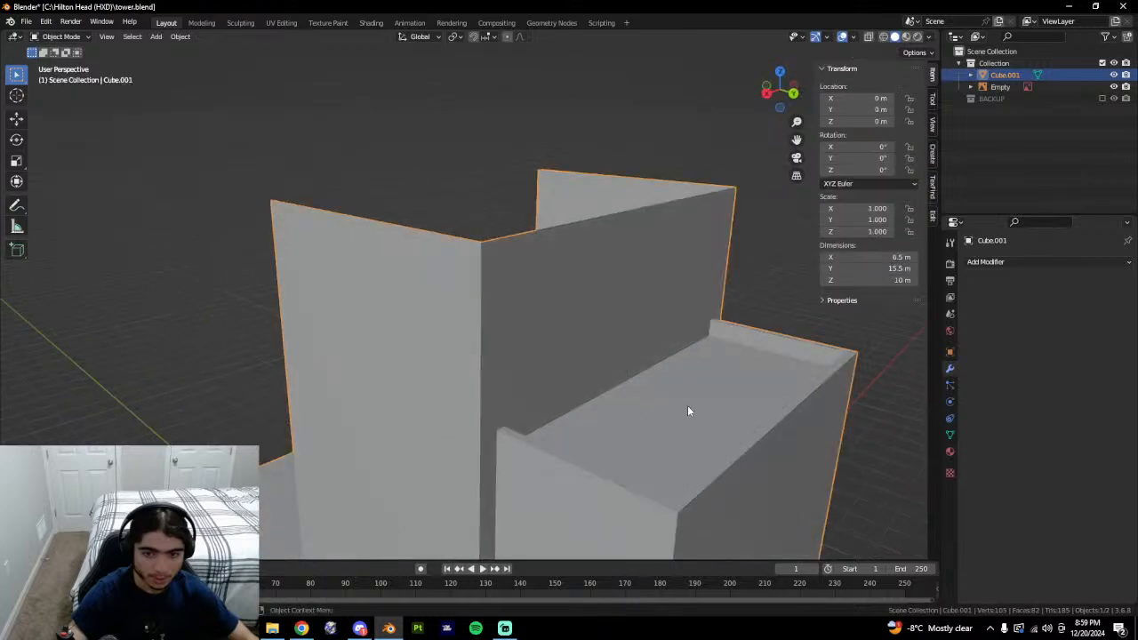
pyautogui.press('Tab')
pyautogui.press('3')
pyautogui.click(570, 343)
# Compare the 0.8 m by 1.59 m door against the tower reference photo from several angles.
pyautogui.moveTo(700, 356); pyautogui.dragTo(559, 553, button='middle')
pyautogui.moveTo(544, 474); pyautogui.dragTo(579, 406, button='middle')
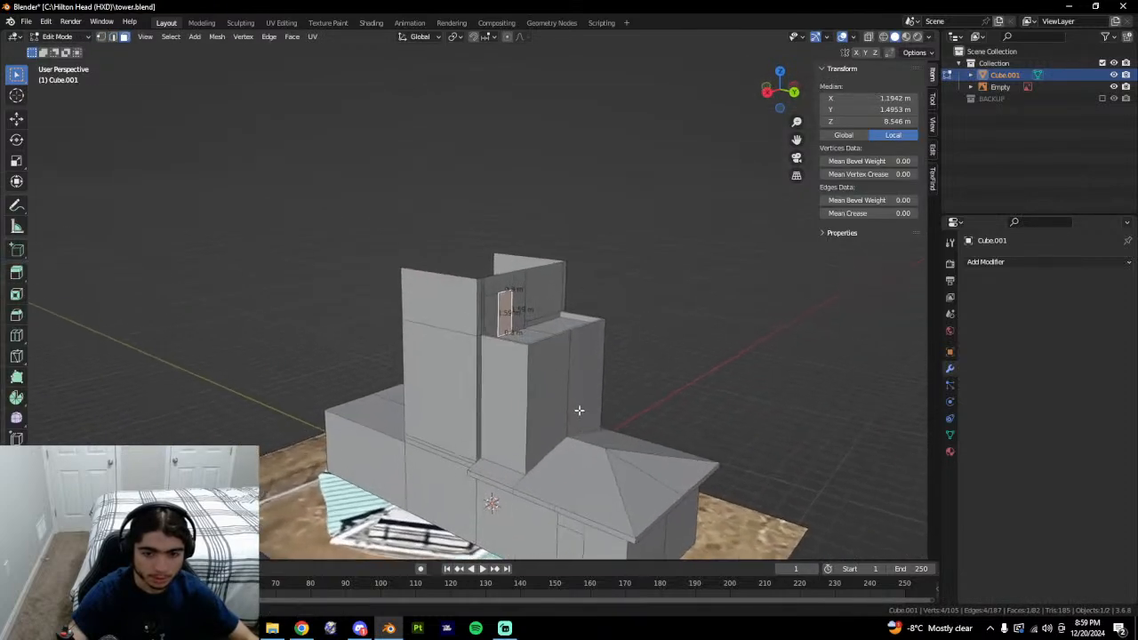
pyautogui.hotkey('alt', 'Tab')
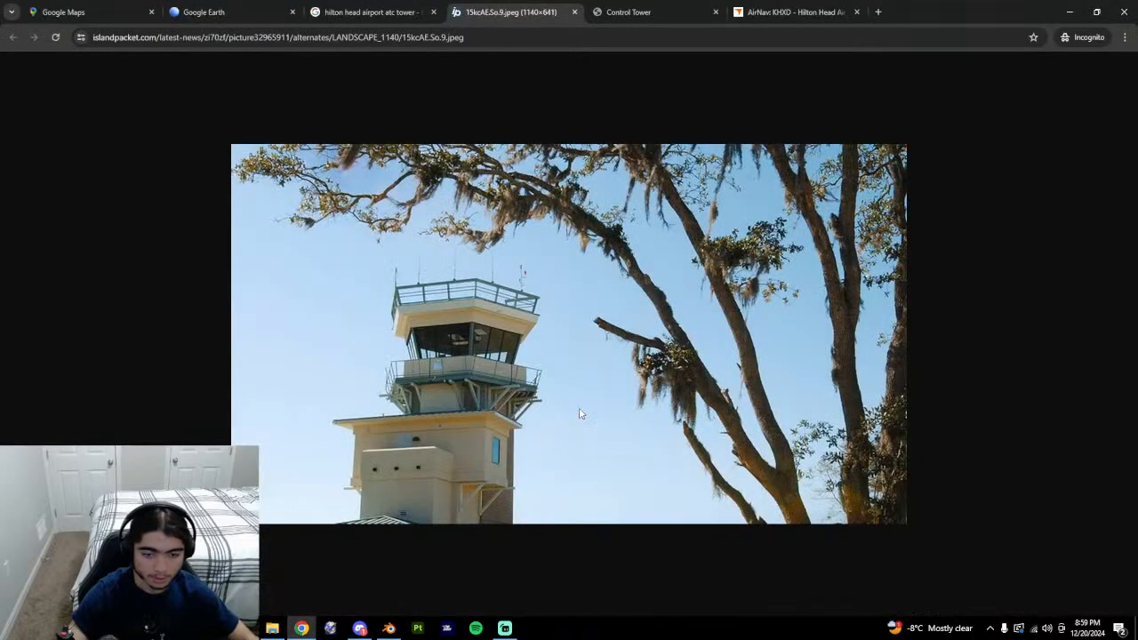
pyautogui.hotkey('alt', 'Tab')
pyautogui.moveTo(643, 419); pyautogui.dragTo(621, 464, button='middle')
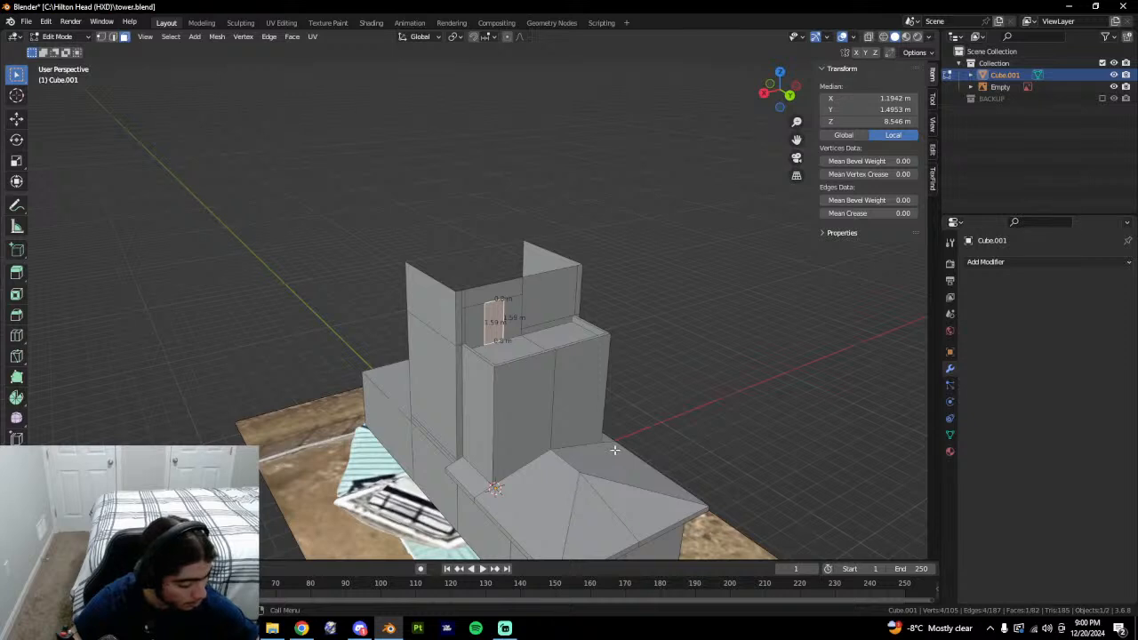
pyautogui.moveTo(614, 449); pyautogui.dragTo(628, 417, button='middle')
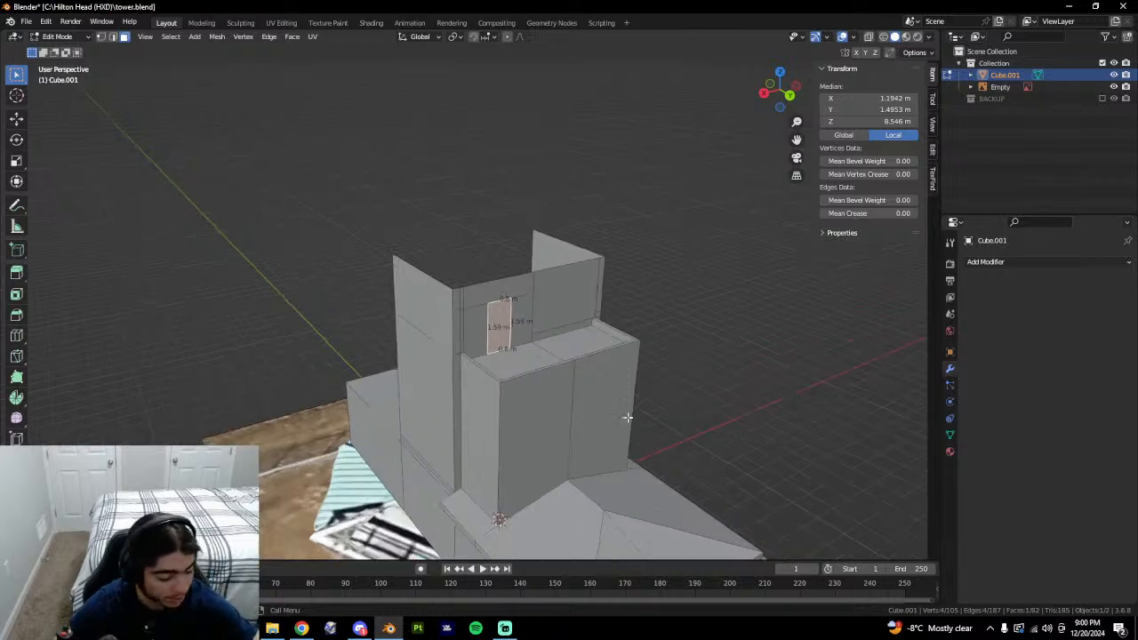
pyautogui.scroll(2, 714, 286)
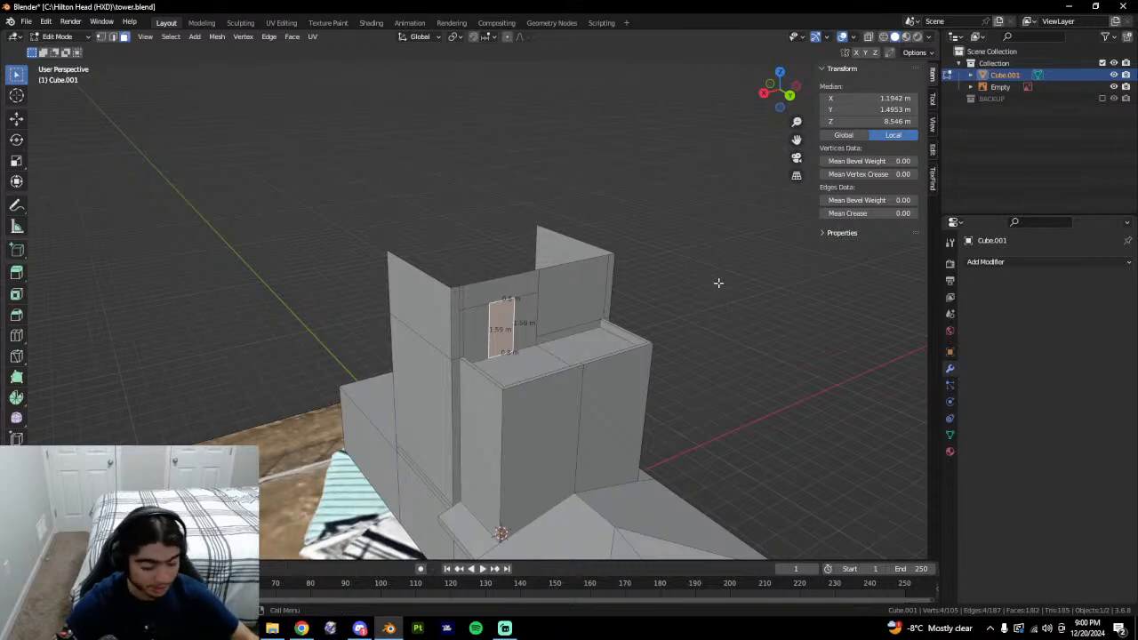
pyautogui.keyDown('ctrl'); pyautogui.moveTo(719, 283); pyautogui.dragTo(711, 238, button='middle'); pyautogui.keyUp('ctrl')
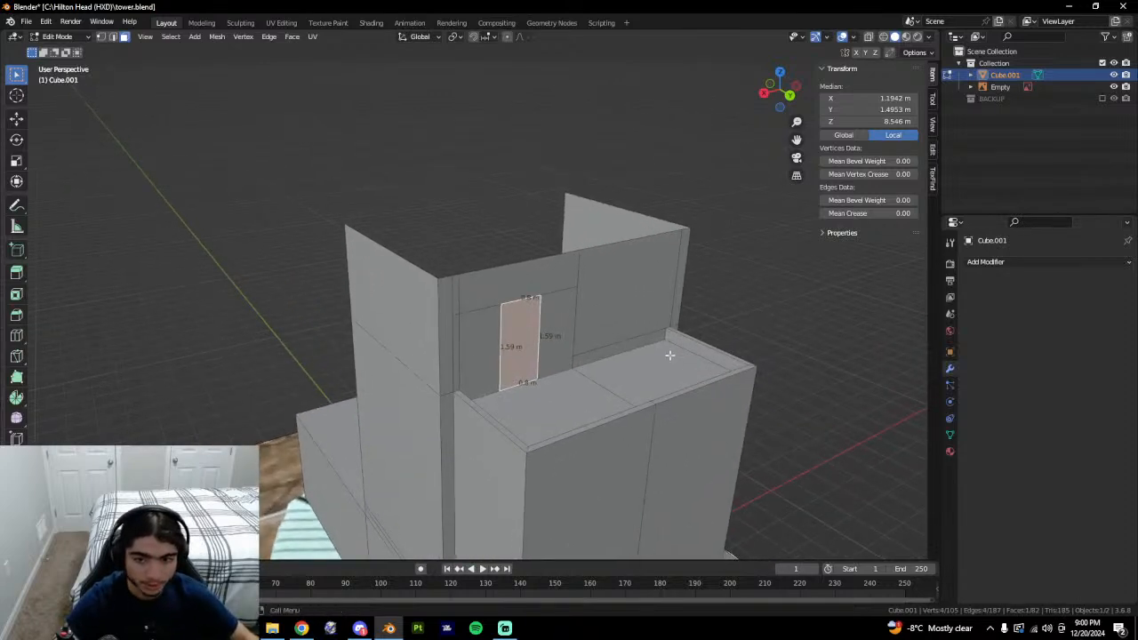
pyautogui.click(610, 350)
pyautogui.click(617, 325)
pyautogui.moveTo(705, 348); pyautogui.dragTo(640, 358, button='middle')
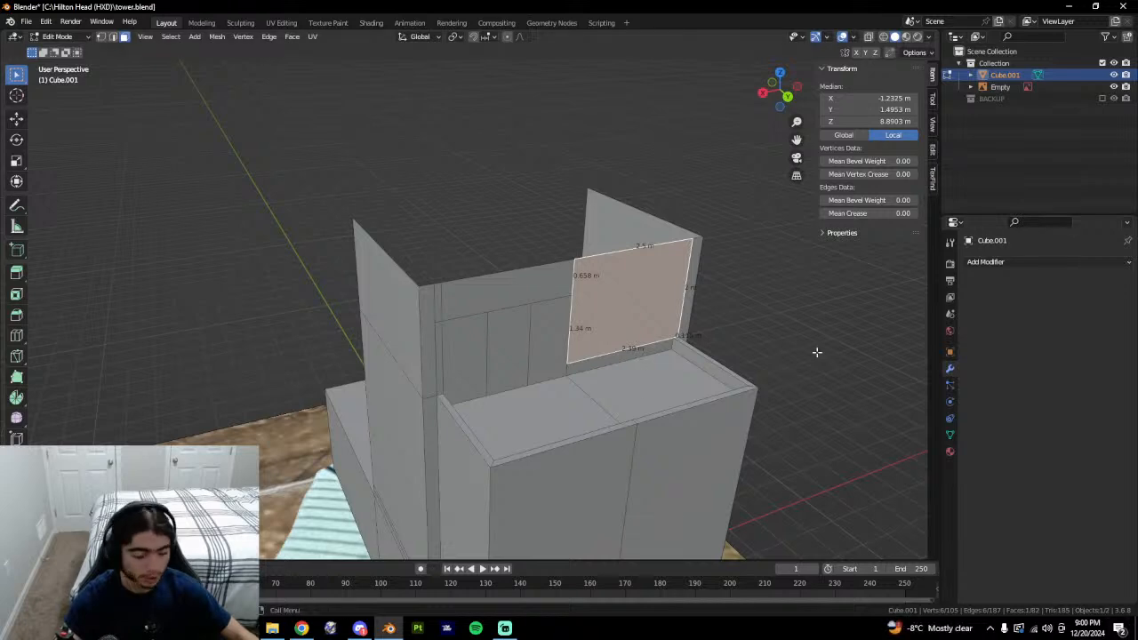
pyautogui.press('2')
pyautogui.click(679, 340)
pyautogui.press('1')
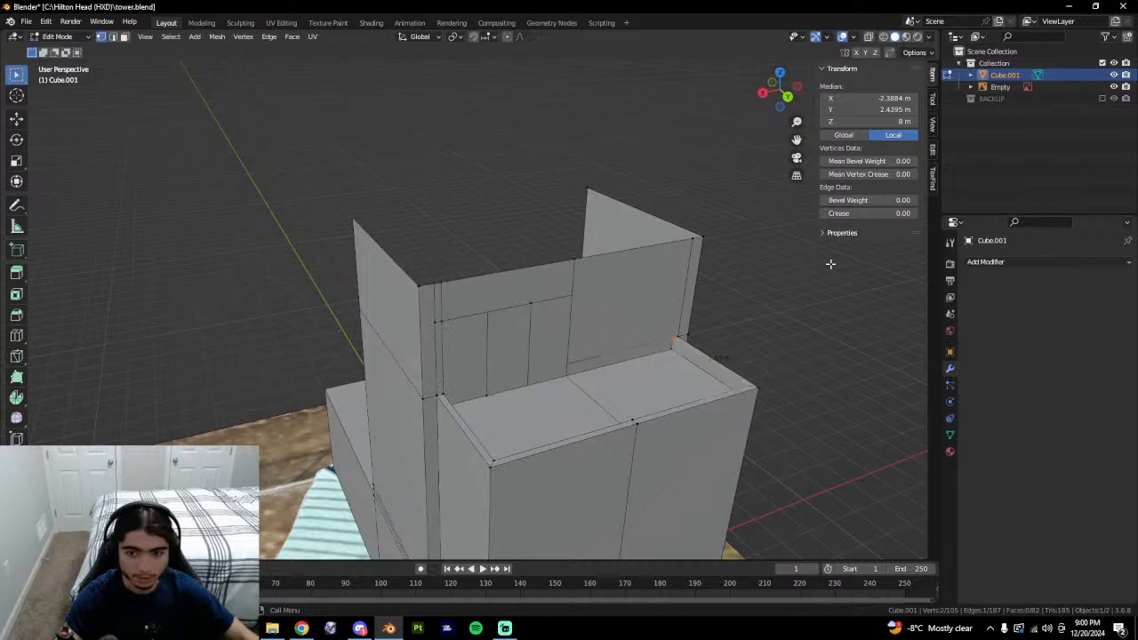
pyautogui.moveTo(688, 321); pyautogui.dragTo(616, 318, button='middle')
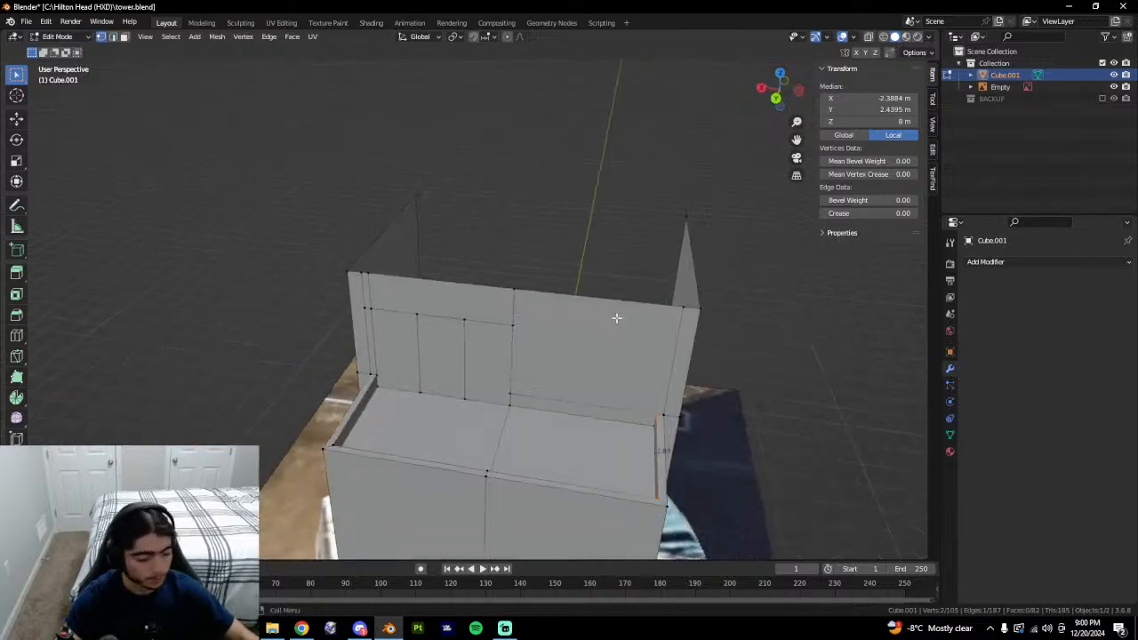
pyautogui.moveTo(616, 318); pyautogui.dragTo(516, 348, button='middle')
# Select the doorway's top edge and the 0.794 m edge beside it.
pyautogui.press('3')
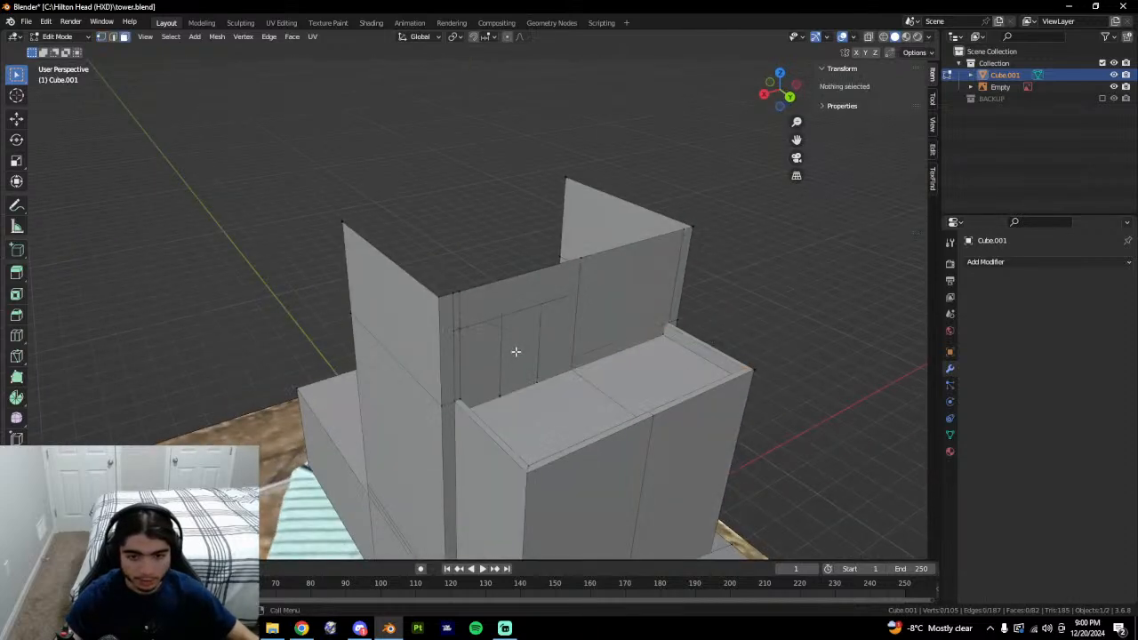
pyautogui.click(537, 336)
pyautogui.press('2')
pyautogui.moveTo(585, 333); pyautogui.dragTo(541, 348, button='middle')
pyautogui.press('3')
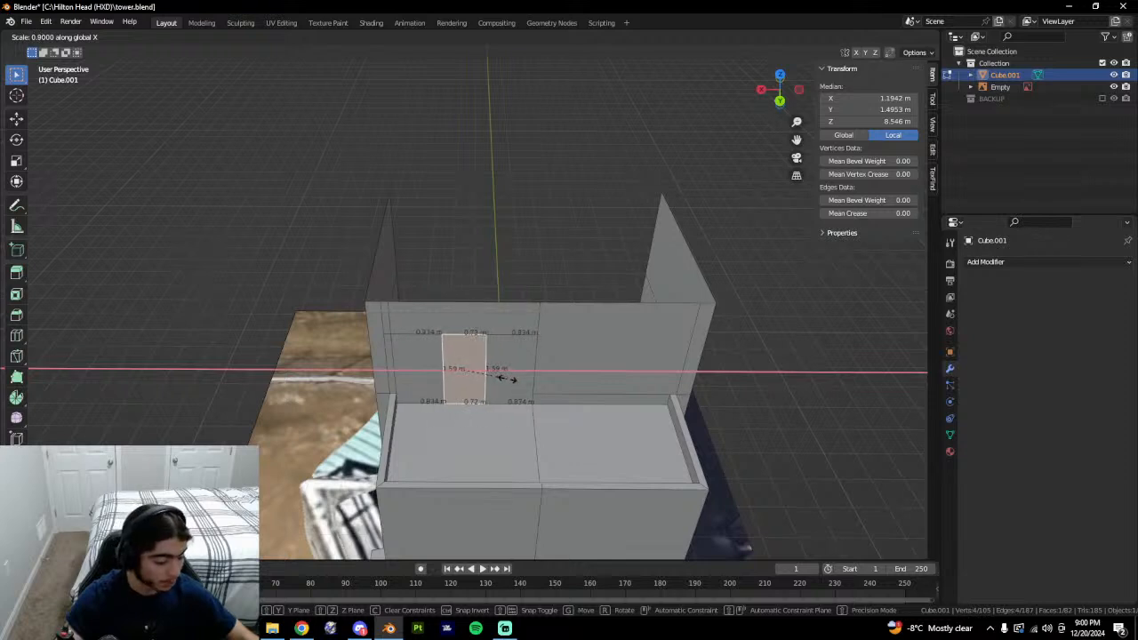
pyautogui.click(508, 380)
pyautogui.press('2')
pyautogui.click(464, 336)
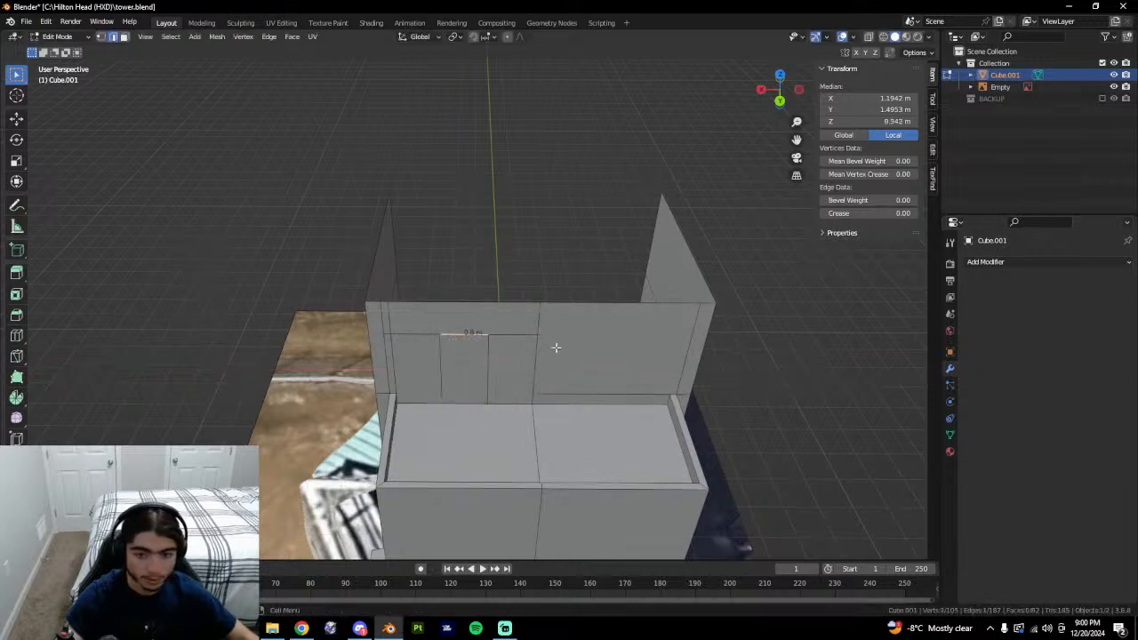
pyautogui.keyDown('shift'); pyautogui.click(387, 334); pyautogui.keyUp('shift')
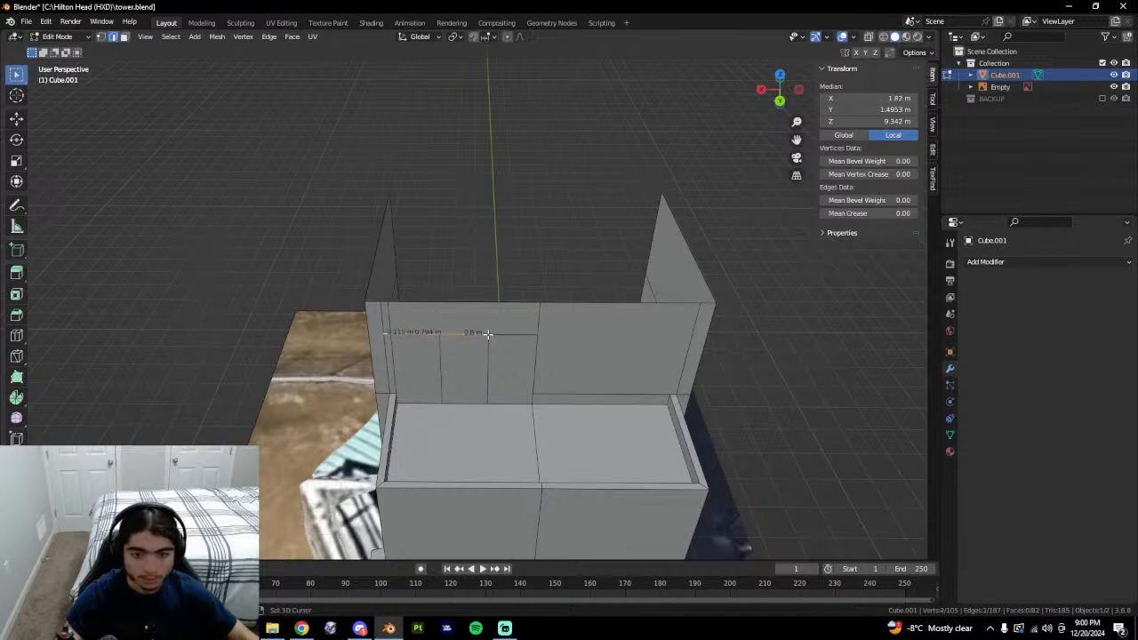
# Nudge the selected horizontal edges slightly higher along Z.
pyautogui.press('g')
pyautogui.press('z')
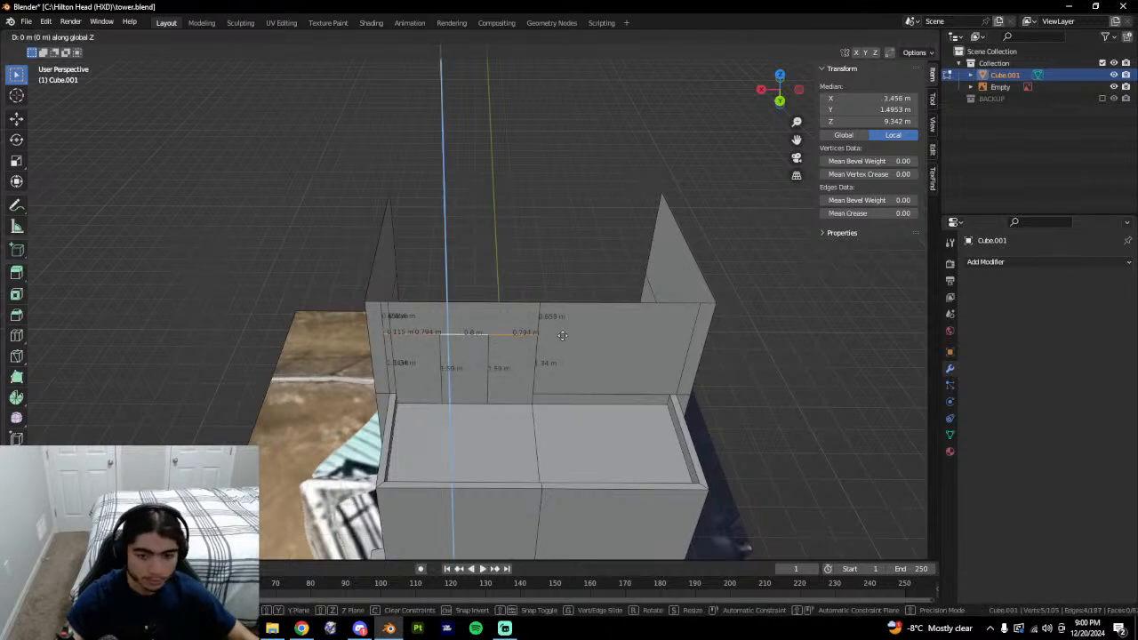
pyautogui.rightClick(564, 326)
pyautogui.moveTo(545, 341); pyautogui.dragTo(569, 321, button='middle')
pyautogui.press('g')
pyautogui.press('z')
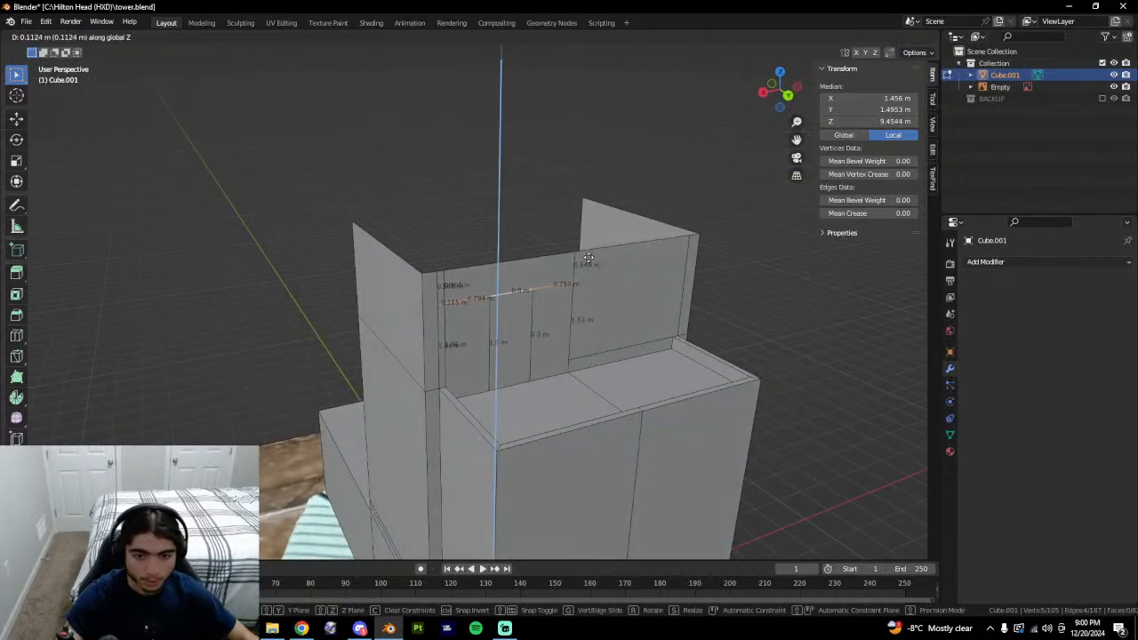
pyautogui.click(578, 270)
pyautogui.moveTo(603, 325); pyautogui.dragTo(702, 305, button='middle')
pyautogui.click(742, 300)
pyautogui.scroll(-4, 724, 368)
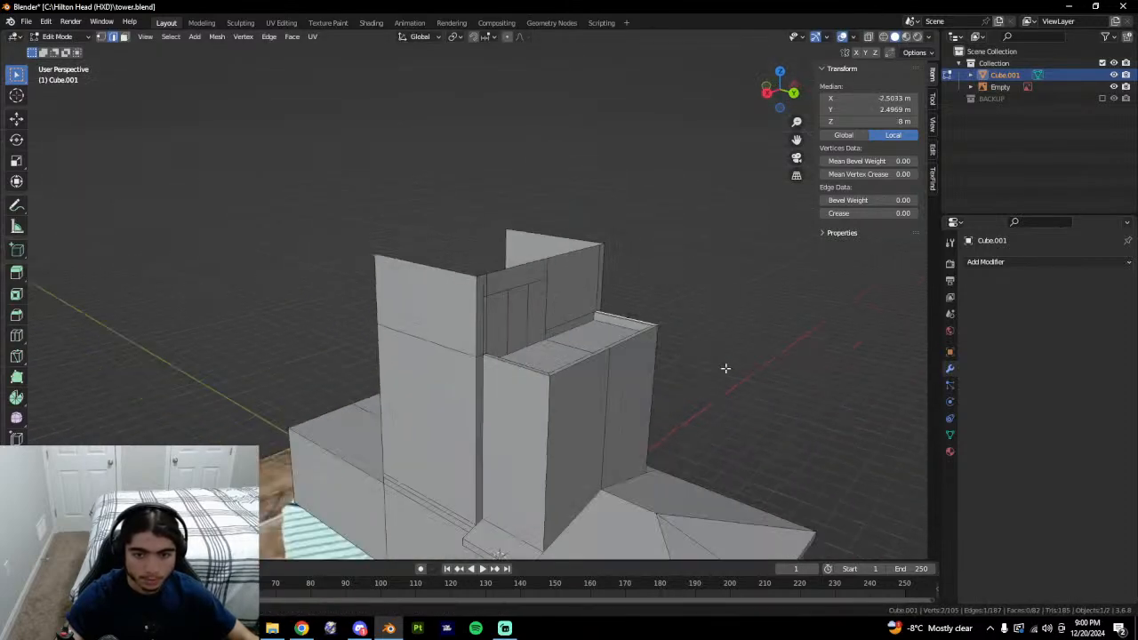
pyautogui.scroll(-1, 759, 314)
# Select the small upper-wall face, then compare the whole model with the tower photo.
pyautogui.press('Tab')
pyautogui.press('Tab')
pyautogui.press('3')
pyautogui.click(488, 311)
pyautogui.click(501, 308)
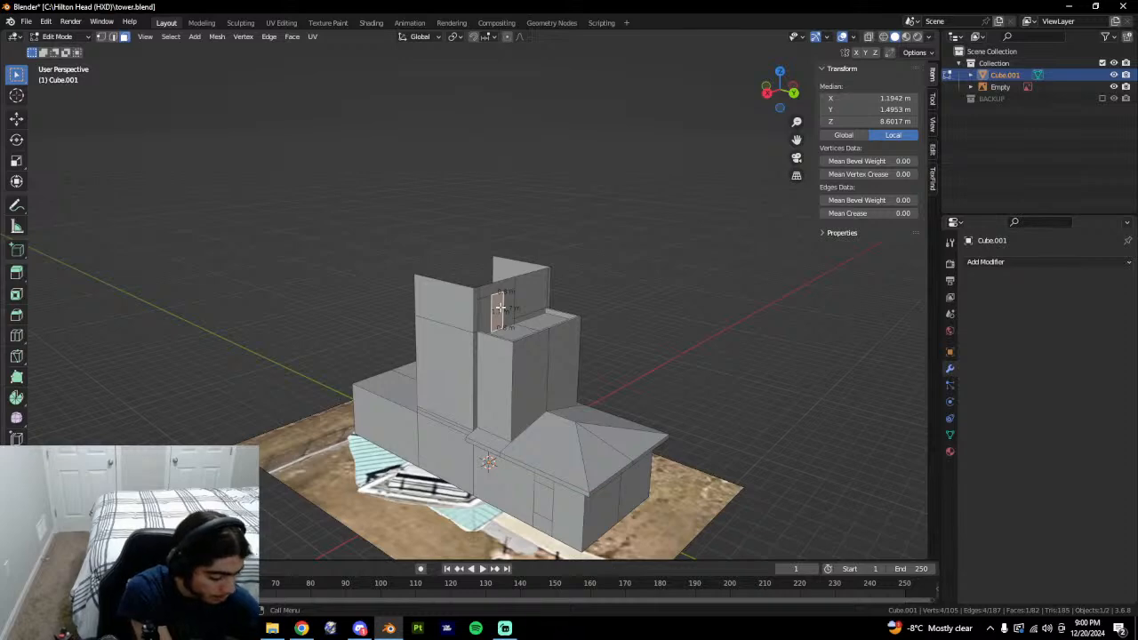
pyautogui.press('Tab')
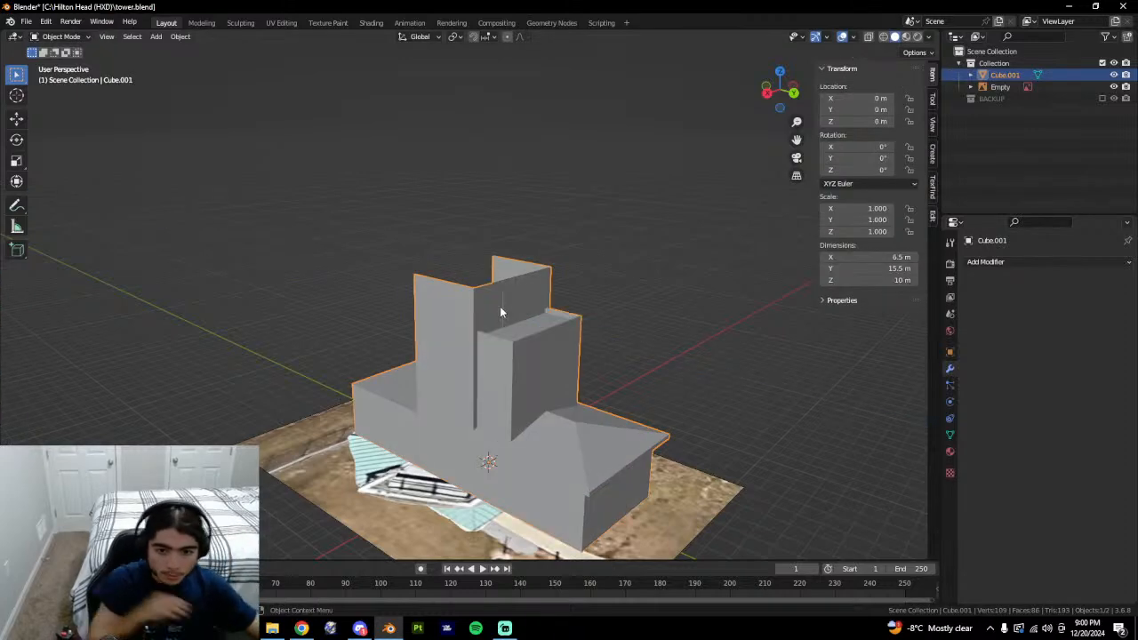
pyautogui.moveTo(500, 312); pyautogui.dragTo(386, 329, button='middle')
pyautogui.hotkey('alt', 'Tab')
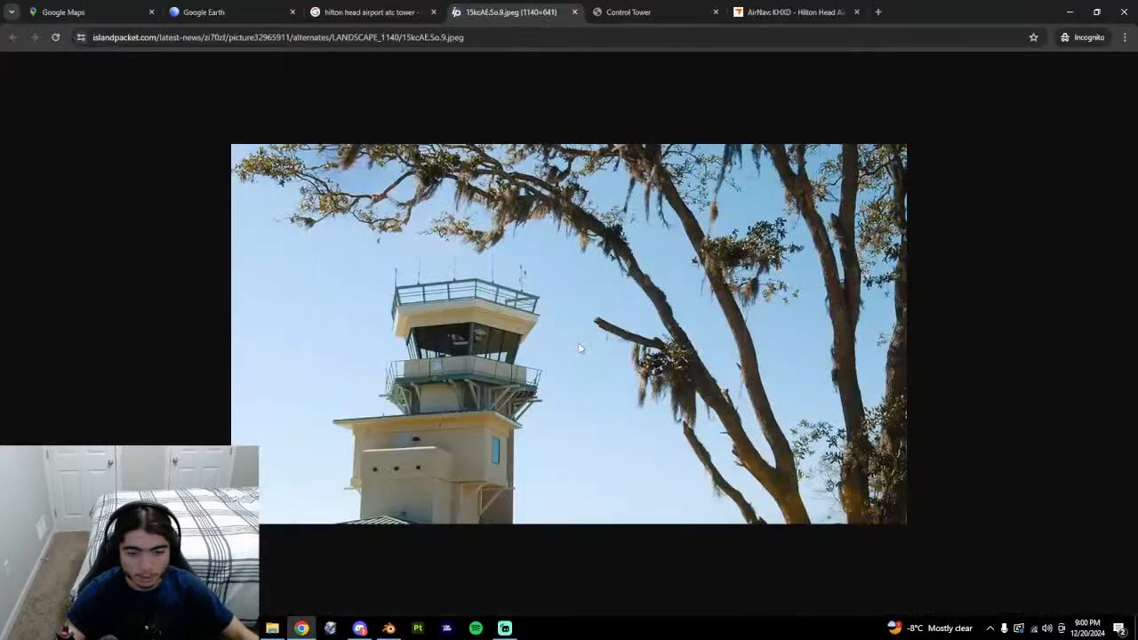
pyautogui.hotkey('alt', 'Tab')
pyautogui.moveTo(543, 345); pyautogui.dragTo(455, 302, button='middle')
# Lower the upper-wall cut edges and narrow them along X to outline a 1.55 m tall panel.
pyautogui.press('Tab')
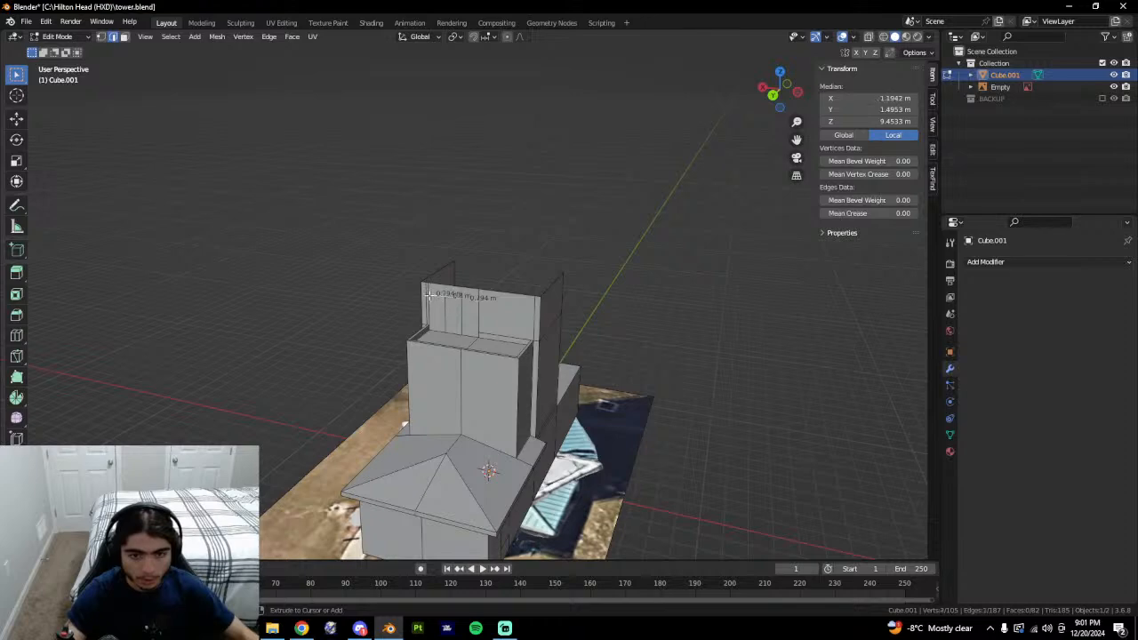
pyautogui.moveTo(480, 356); pyautogui.dragTo(454, 345, button='middle')
pyautogui.scroll(5, 442, 305)
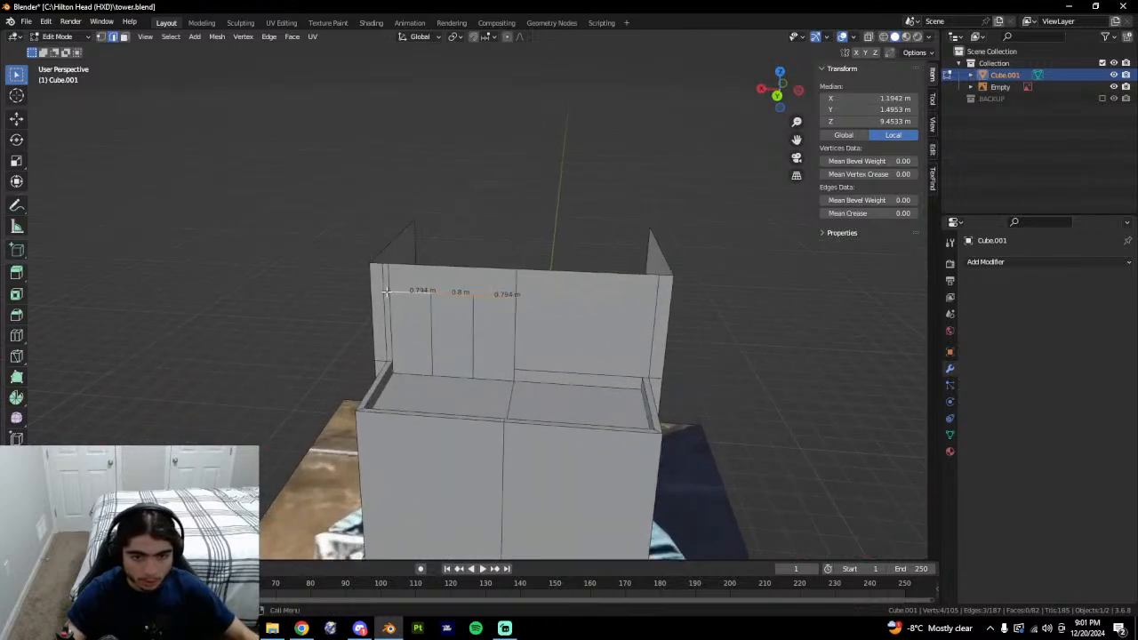
pyautogui.press('g')
pyautogui.press('z')
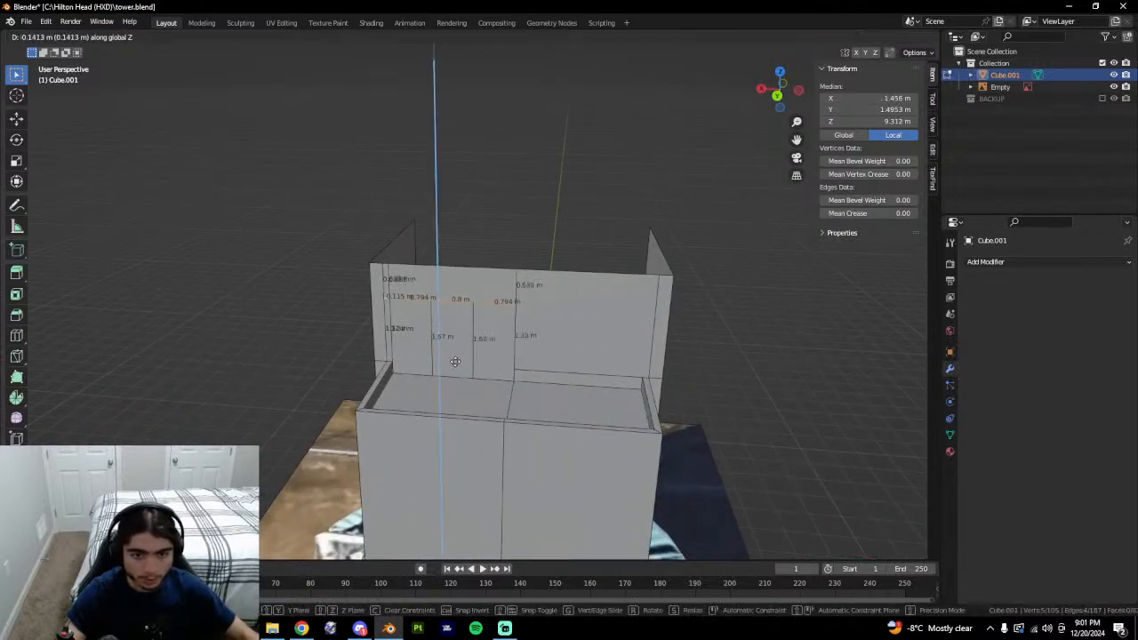
pyautogui.click(476, 345)
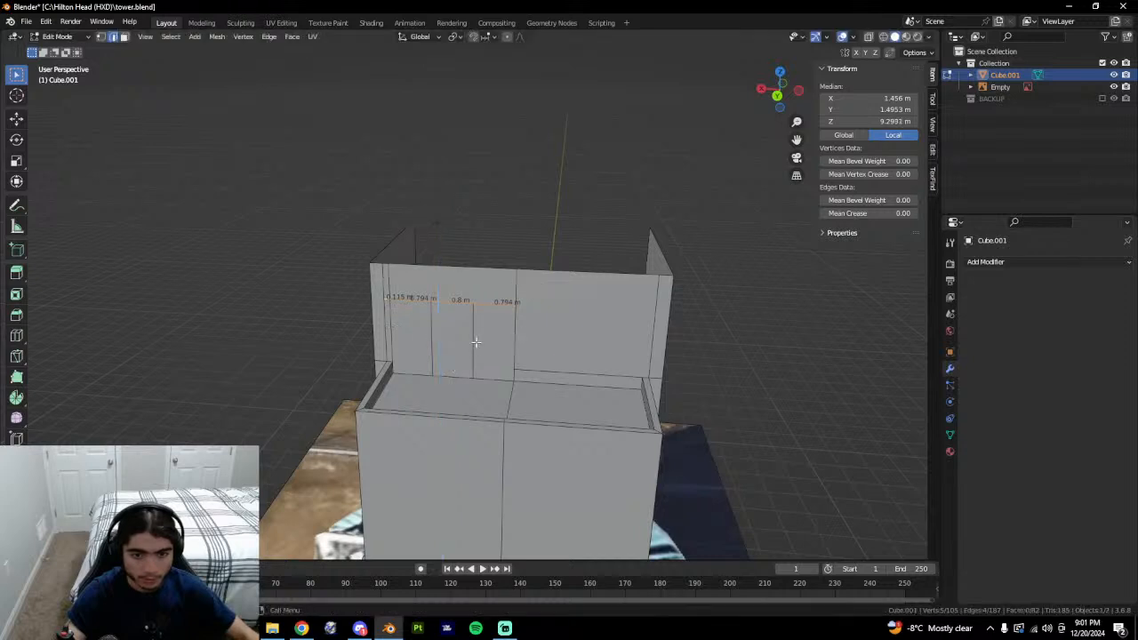
pyautogui.press('s')
pyautogui.press('x')
pyautogui.click(558, 349)
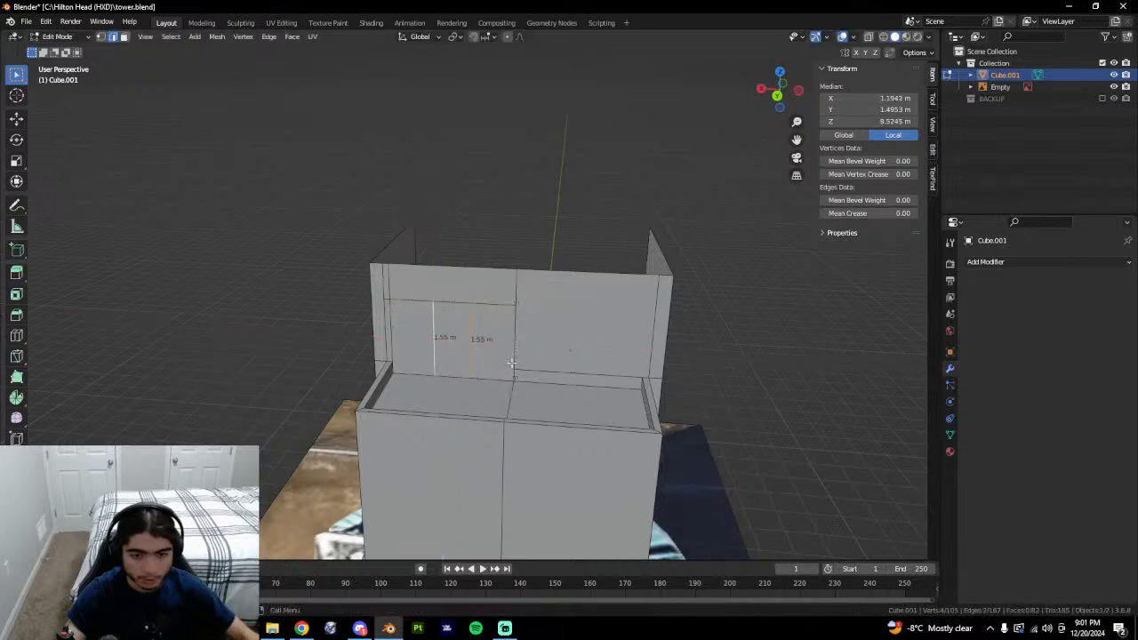
# Select the narrow middle panel face, try pushing it inward, then cancel and leave Edit Mode.
pyautogui.press('3')
pyautogui.click(462, 347)
pyautogui.press('g')
pyautogui.press('z')
pyautogui.press('z')
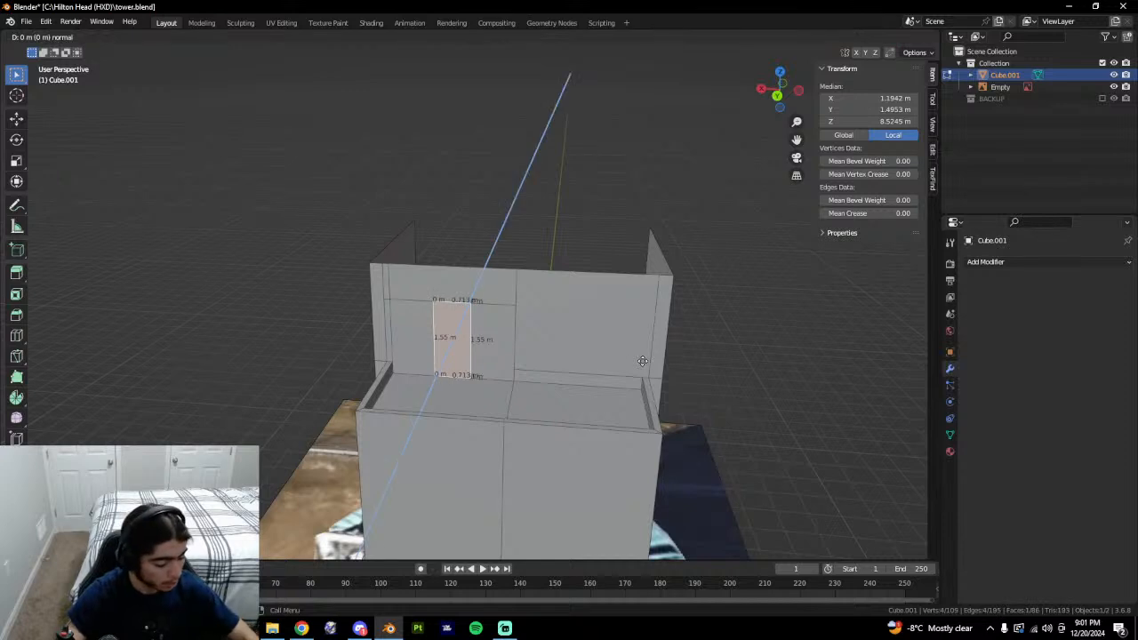
pyautogui.press('-')
pyautogui.press('Escape')
pyautogui.press('Tab')
pyautogui.press('Tab')
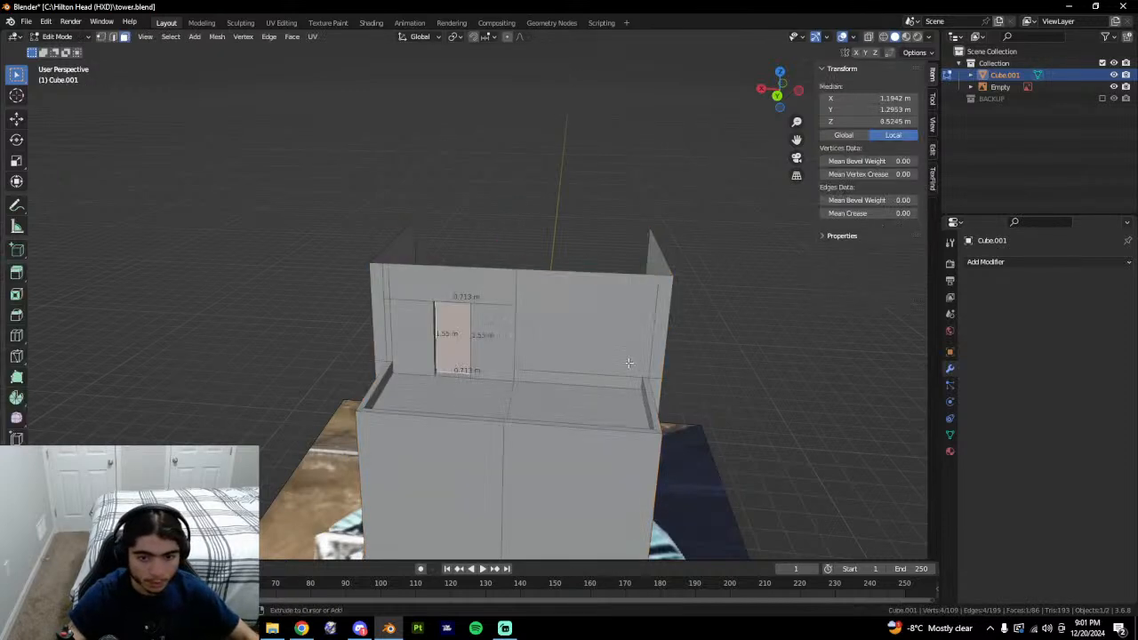
pyautogui.press('g')
pyautogui.press('z')
pyautogui.press('z')
pyautogui.press('Escape')
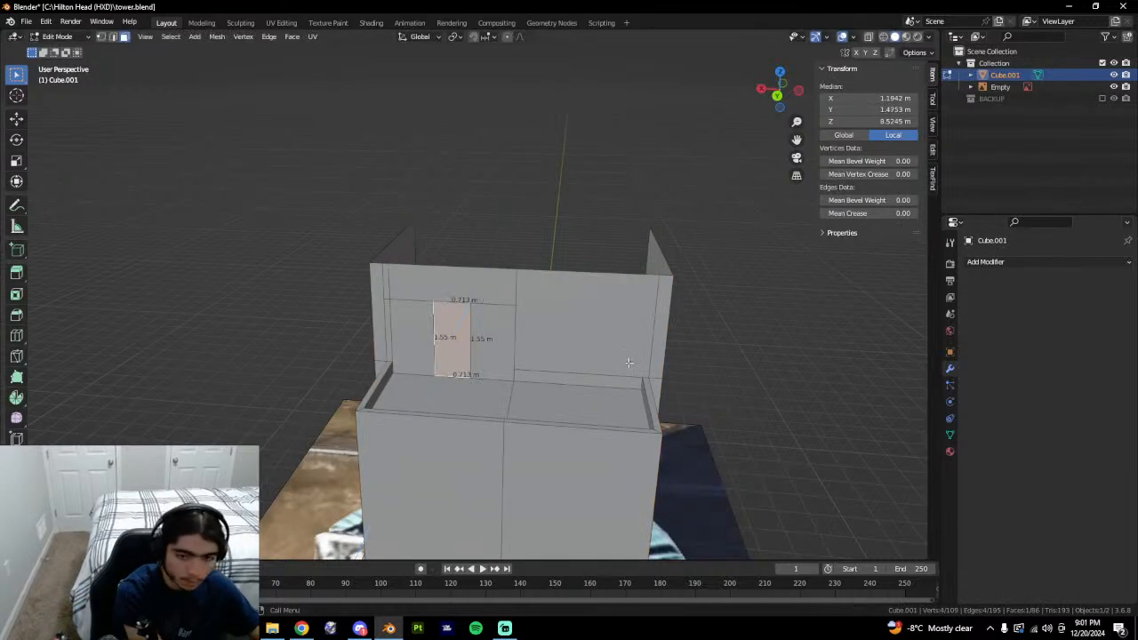
pyautogui.press('Tab')
# Orbit around the tower model, then switch back to the tower reference photo in Chrome.
pyautogui.moveTo(622, 374); pyautogui.dragTo(706, 413, button='middle')
pyautogui.press('Tab')
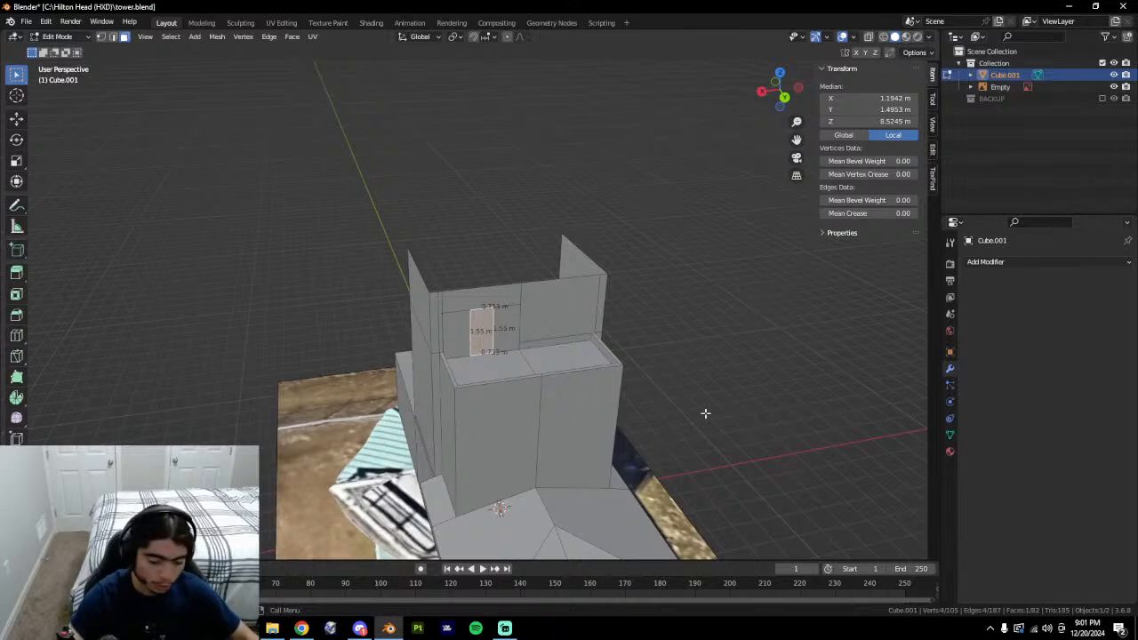
pyautogui.moveTo(684, 422); pyautogui.dragTo(631, 388, button='middle')
pyautogui.hotkey('alt', 'Tab')
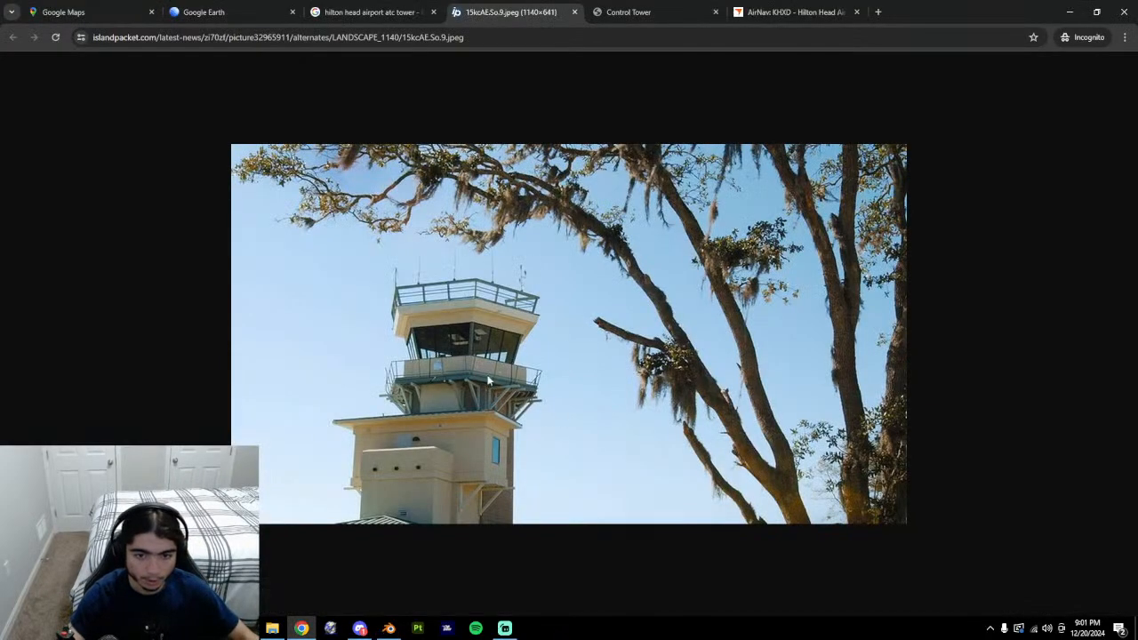
# Compare the tower reference photo with the Blender model from a few angles.
pyautogui.hotkey('alt', 'Tab')
pyautogui.moveTo(488, 380); pyautogui.dragTo(534, 374, button='middle')
pyautogui.hotkey('alt', 'Tab')
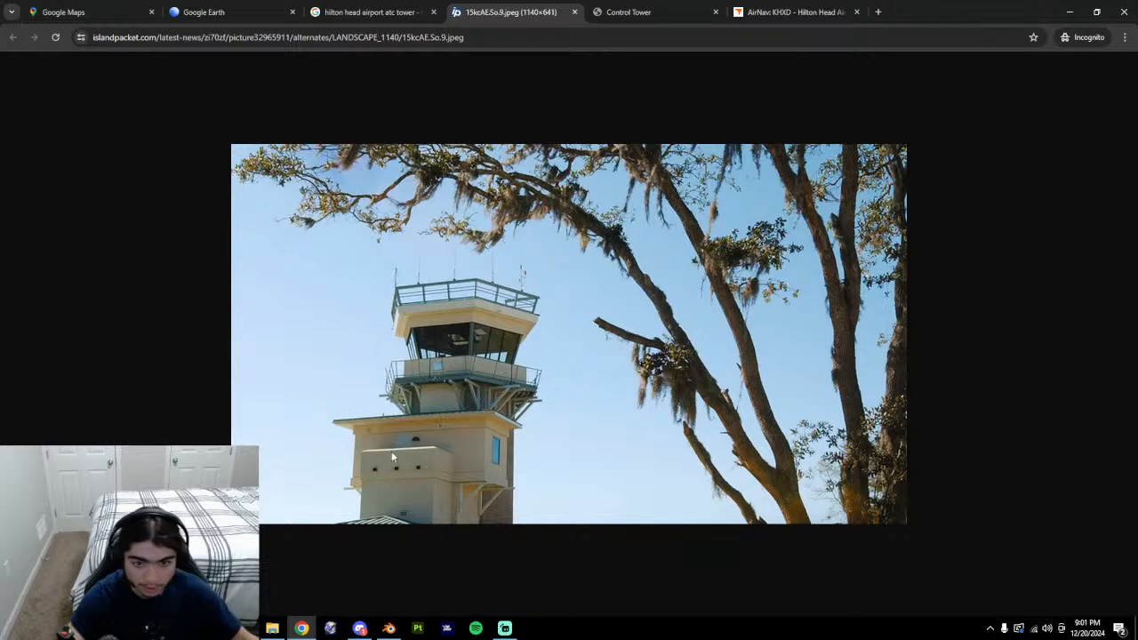
pyautogui.hotkey('alt', 'Tab')
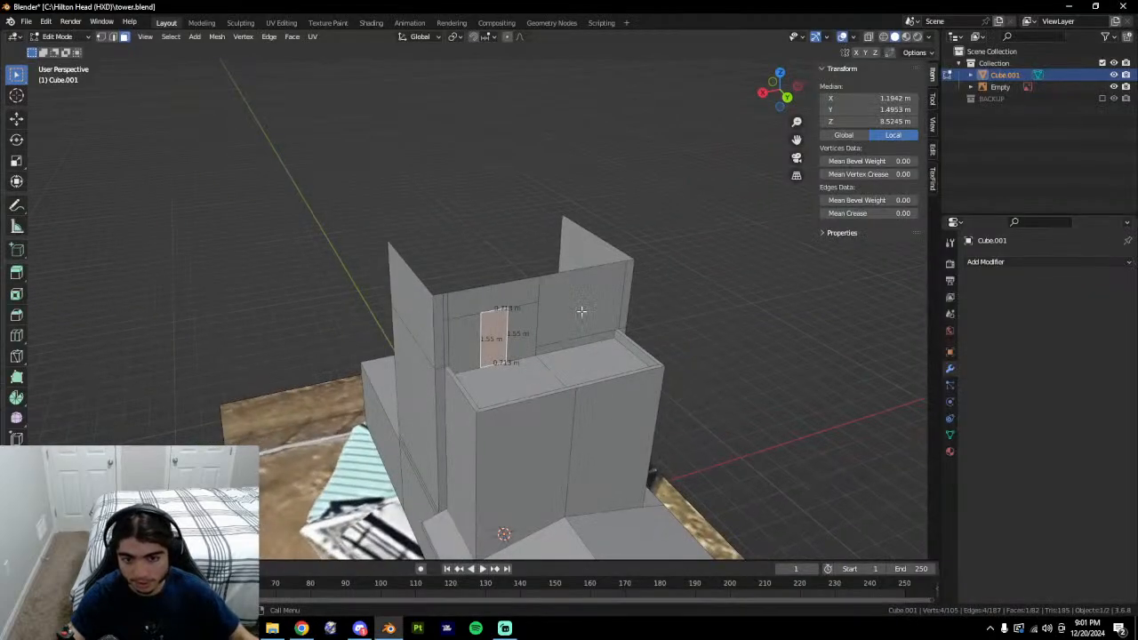
pyautogui.hotkey('alt', 'Tab')
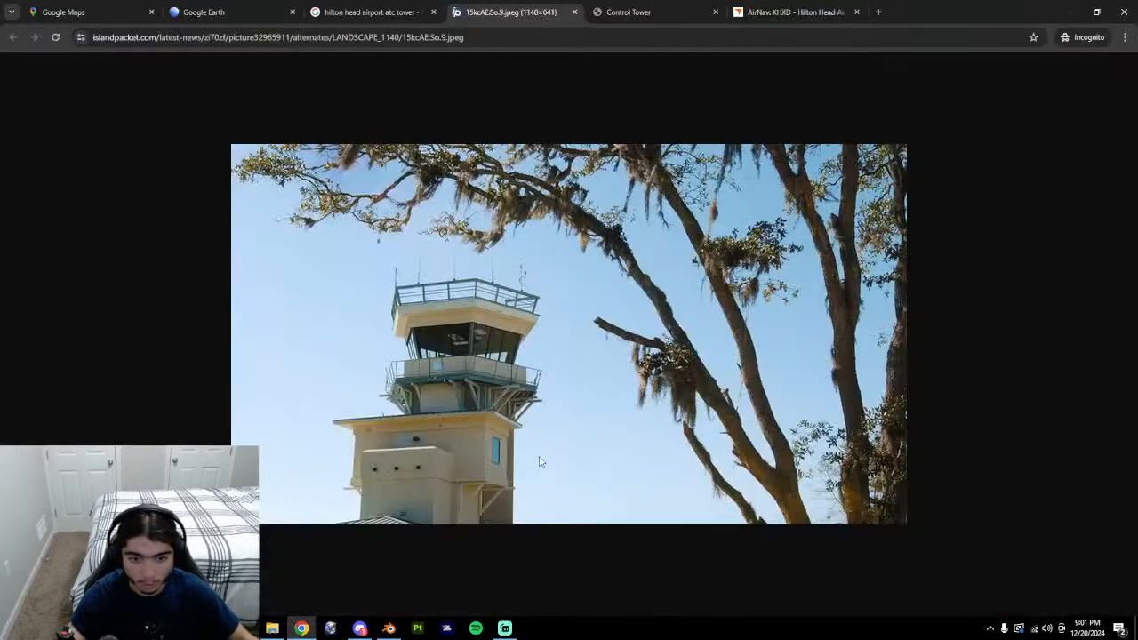
pyautogui.hotkey('alt', 'Tab')
# Add horizontal loop cuts near the tops of the right and left upper walls.
pyautogui.moveTo(711, 421); pyautogui.dragTo(602, 384, button='middle')
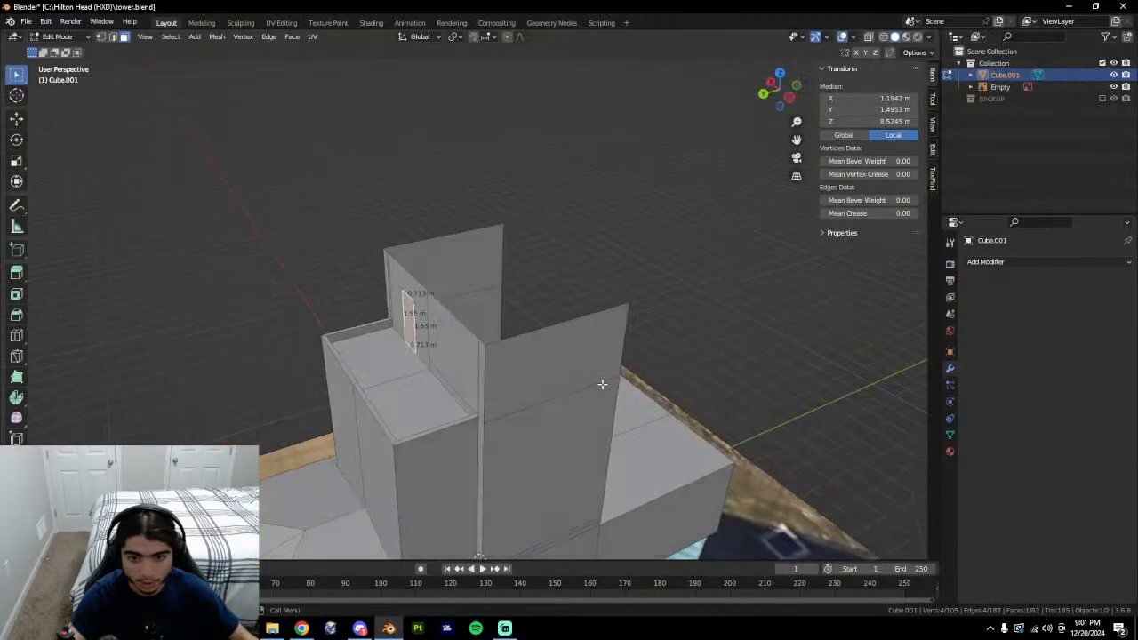
pyautogui.click(485, 354)
pyautogui.click(490, 349)
pyautogui.hotkey('alt', 'Tab')
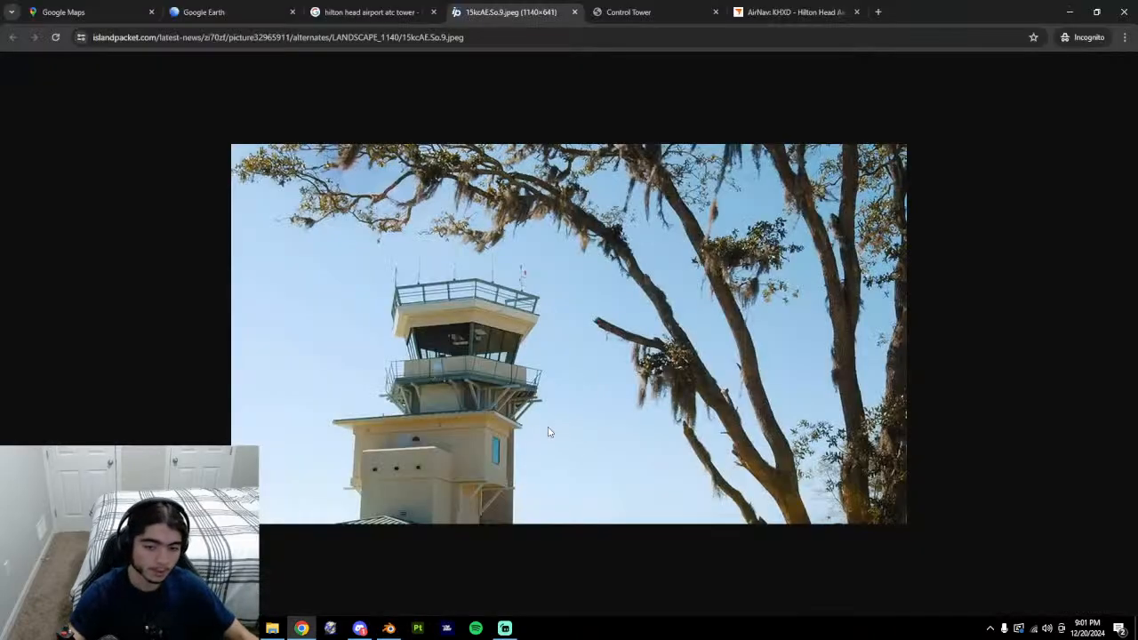
pyautogui.hotkey('alt', 'Tab')
pyautogui.moveTo(496, 422); pyautogui.dragTo(756, 369, button='middle')
pyautogui.hotkey('ctrl', 'r')
pyautogui.click(523, 288)
# Confirm the left wall's top cut and display the lengths of the near-top edges.
pyautogui.click(524, 261)
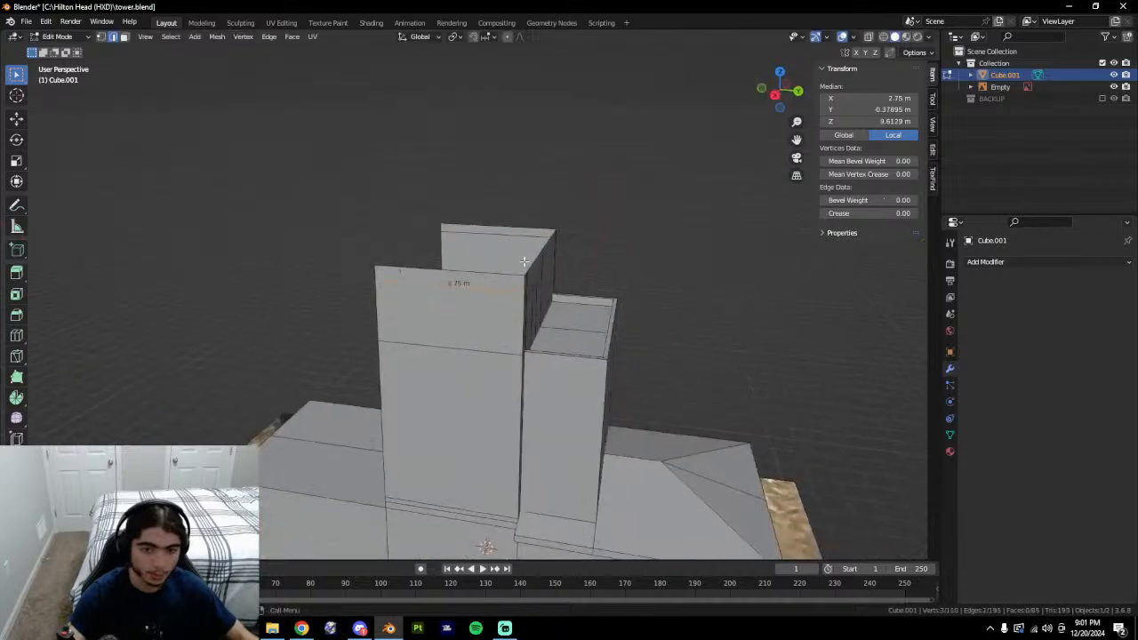
pyautogui.moveTo(640, 274); pyautogui.dragTo(513, 270, button='middle')
pyautogui.moveTo(624, 306); pyautogui.dragTo(530, 269, button='middle')
pyautogui.click(485, 310)
pyautogui.click(468, 303)
pyautogui.press('q')
pyautogui.click(550, 322)
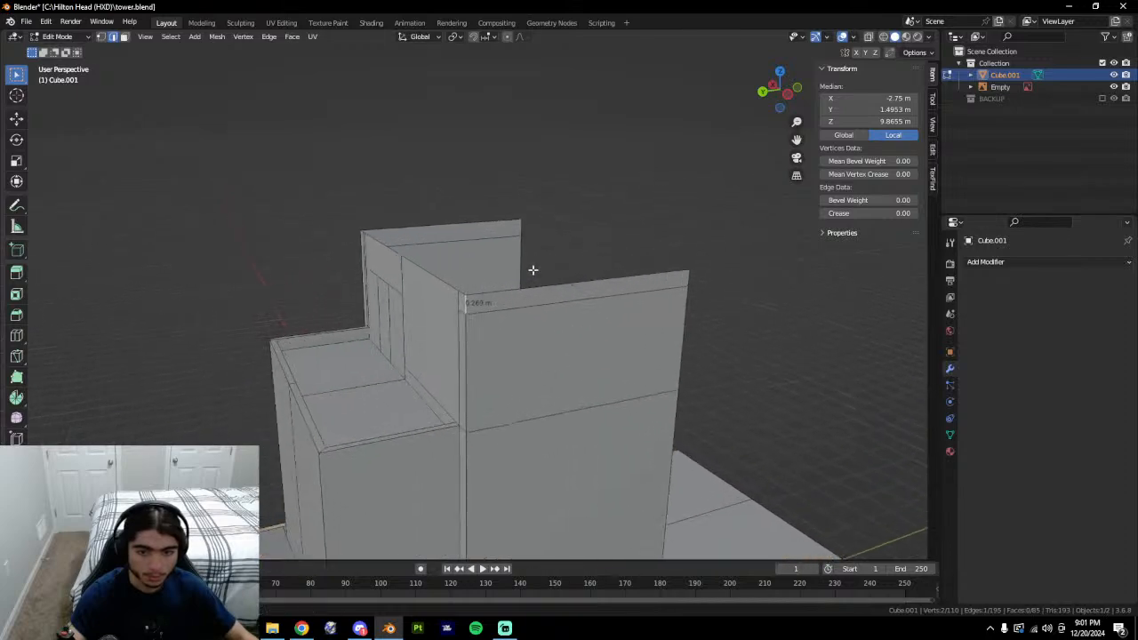
pyautogui.hotkey('alt', 'Tab')
pyautogui.hotkey('alt', 'Tab')
# Shift the near-top cut edges vertically, raising the left wall's upper edge to 9.7503 m.
pyautogui.moveTo(520, 334); pyautogui.dragTo(543, 335, button='middle')
pyautogui.keyDown('shift'); pyautogui.click(542, 331); pyautogui.keyUp('shift')
pyautogui.press('g')
pyautogui.press('z')
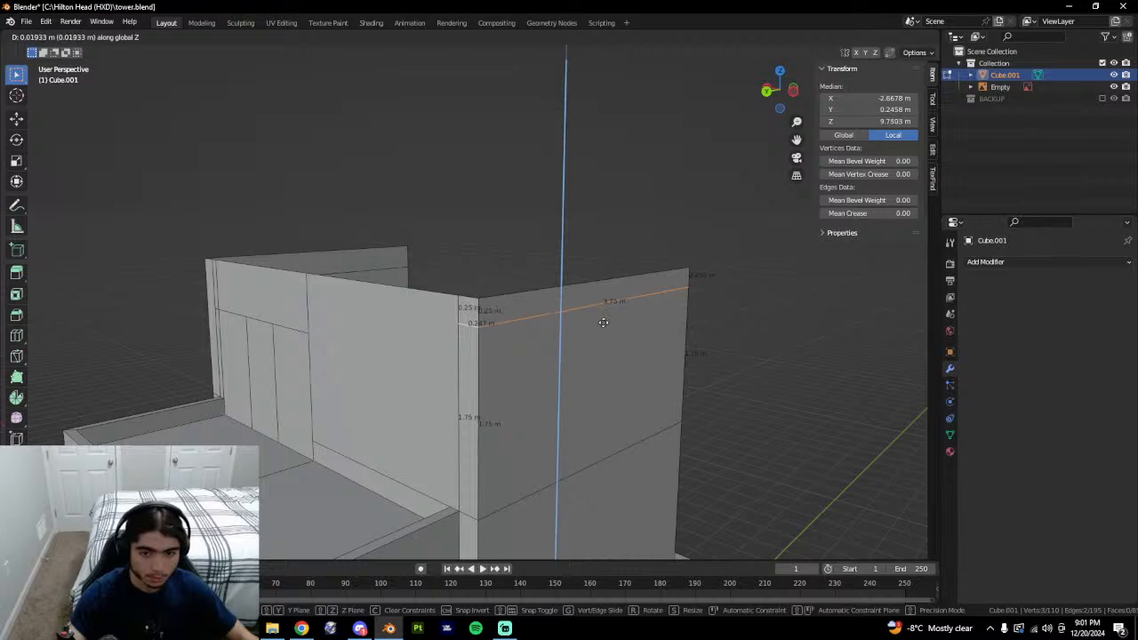
pyautogui.click(603, 323)
pyautogui.click(481, 322)
pyautogui.click(484, 326)
pyautogui.click(470, 326)
pyautogui.moveTo(470, 325); pyautogui.dragTo(775, 323, button='middle')
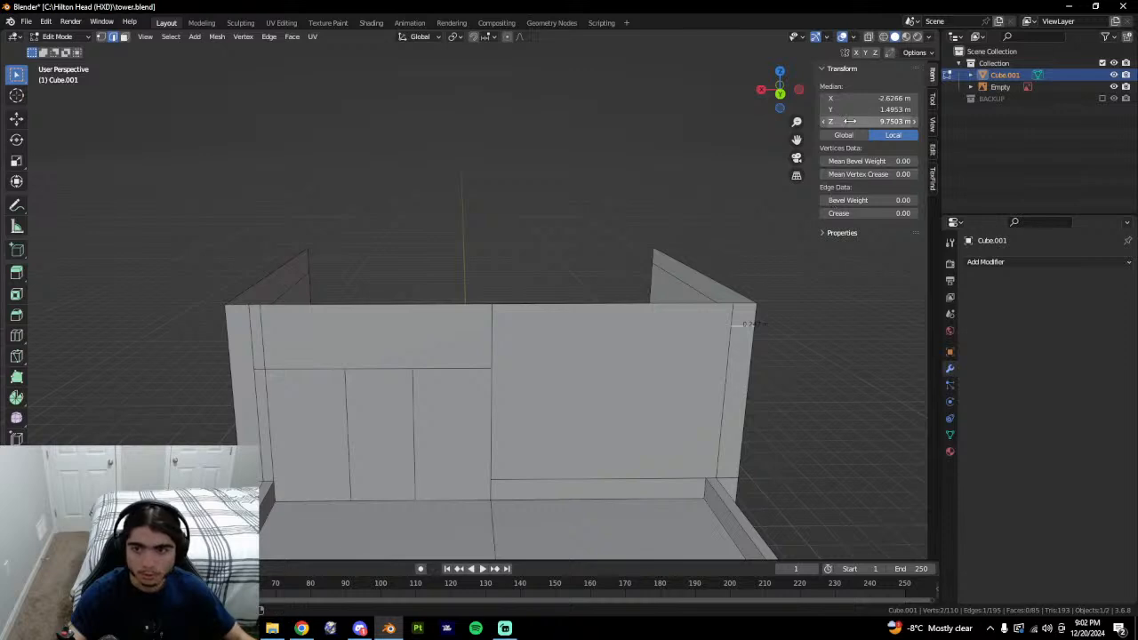
pyautogui.hotkey('ctrl', 'c')
pyautogui.moveTo(452, 308); pyautogui.dragTo(617, 279, button='middle')
pyautogui.click(519, 339)
# Select the wall-top corner vertex, then the left wall's top strip and corner faces.
pyautogui.hotkey('ctrl', 'v')
pyautogui.press('1')
pyautogui.click(621, 274)
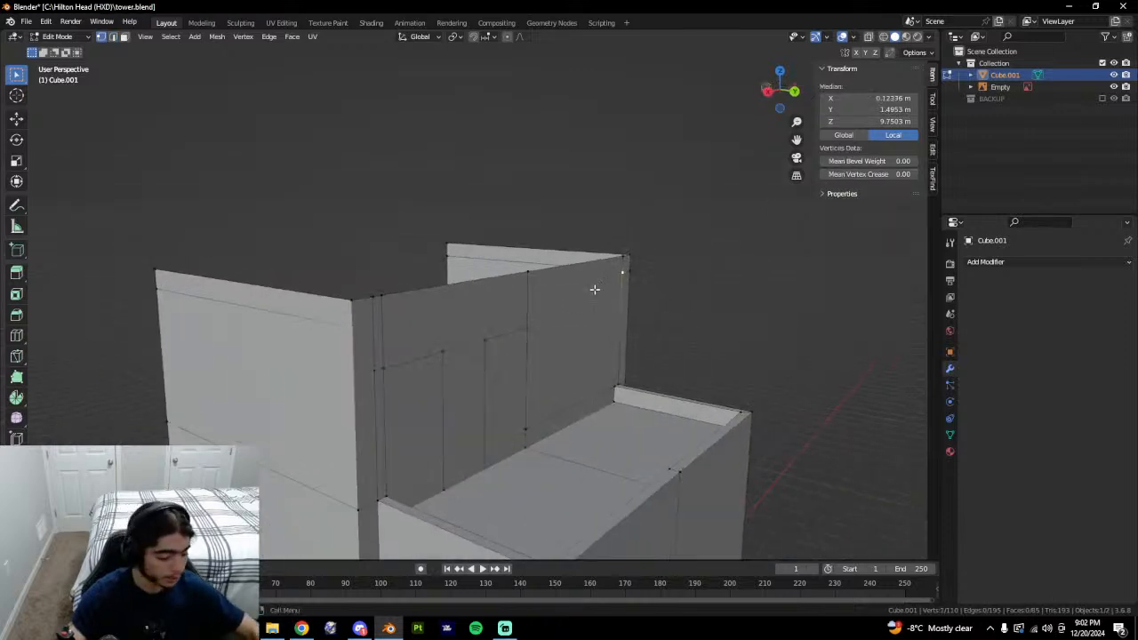
pyautogui.moveTo(557, 302); pyautogui.dragTo(422, 385, button='middle')
pyautogui.click(421, 385)
pyautogui.click(398, 431)
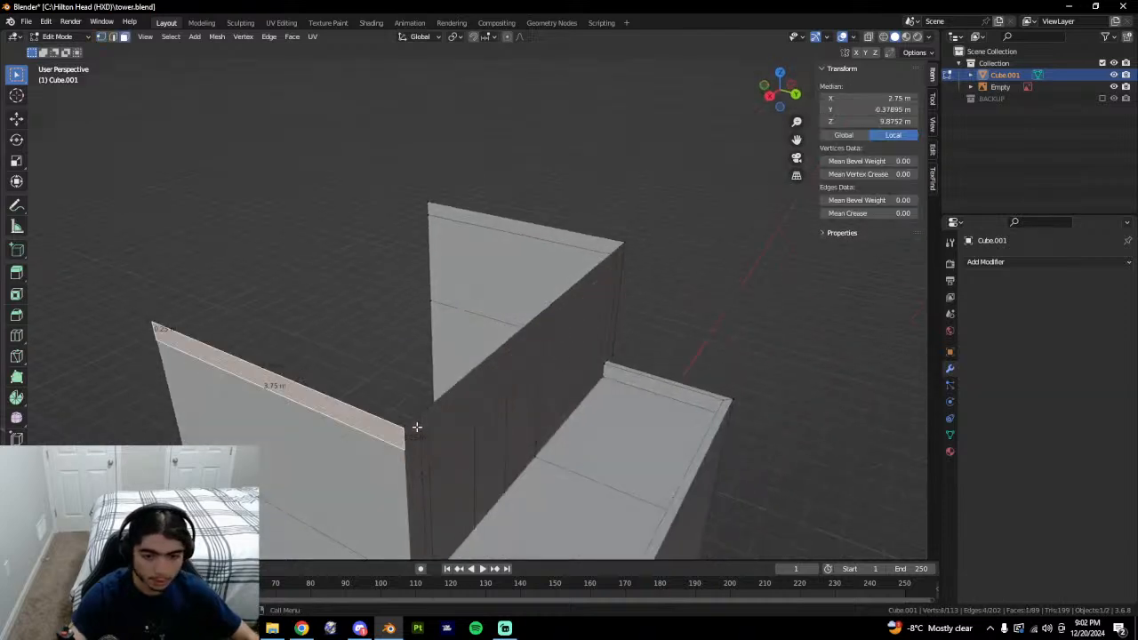
pyautogui.click(418, 428)
# Select the vertical corner edges at the wall tops and delete them.
pyautogui.press('2')
pyautogui.click(423, 425)
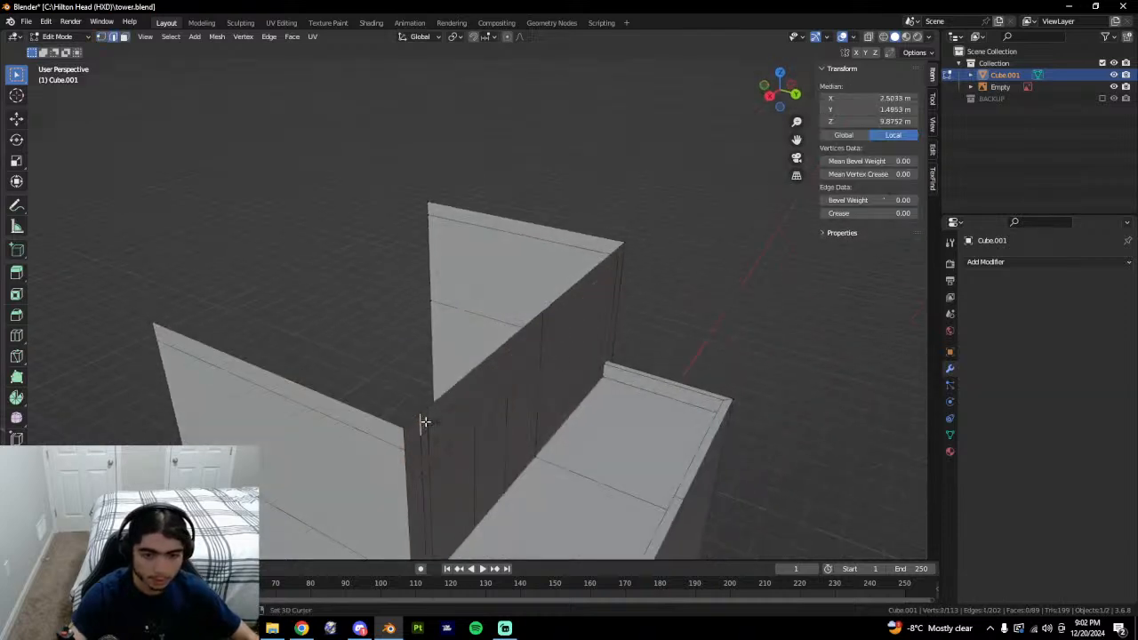
pyautogui.keyDown('shift'); pyautogui.click(425, 422); pyautogui.keyUp('shift')
pyautogui.moveTo(424, 422); pyautogui.dragTo(503, 378, button='middle')
pyautogui.keyDown('shift'); pyautogui.click(485, 330); pyautogui.keyUp('shift')
pyautogui.moveTo(485, 330); pyautogui.dragTo(544, 321, button='middle')
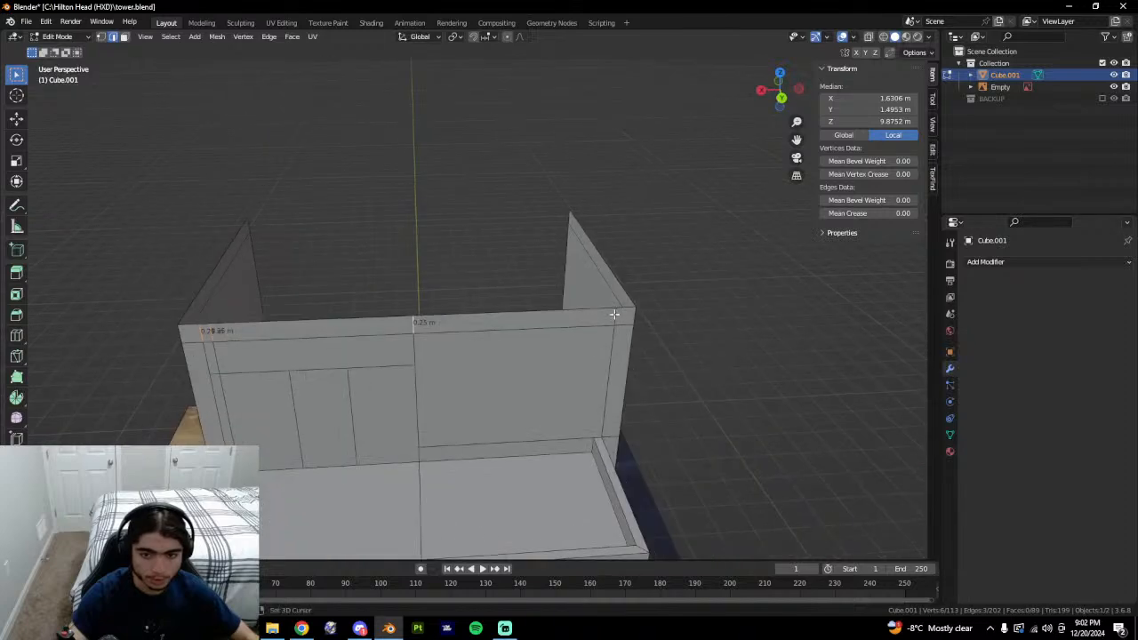
pyautogui.moveTo(614, 314); pyautogui.dragTo(573, 323, button='middle')
pyautogui.rightClick(449, 362)
pyautogui.click(447, 394)
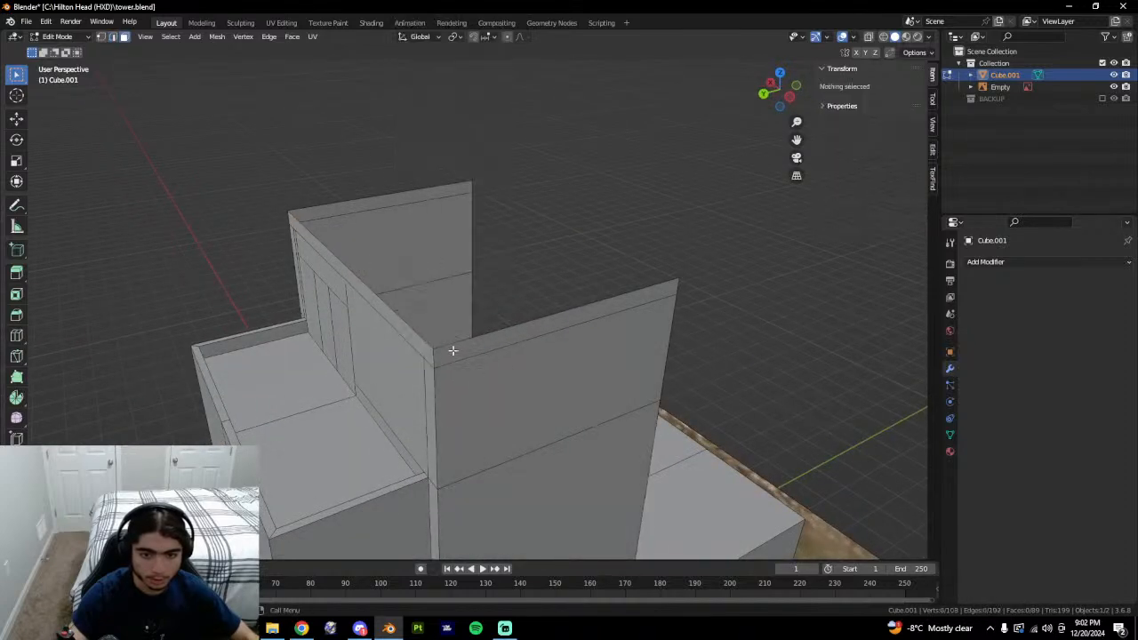
# Extrude the right wall's top along its normals to thicken it, then check in Object Mode.
pyautogui.keyDown('shift'); pyautogui.click(452, 351); pyautogui.keyUp('shift')
pyautogui.moveTo(453, 351); pyautogui.dragTo(401, 320, button='middle')
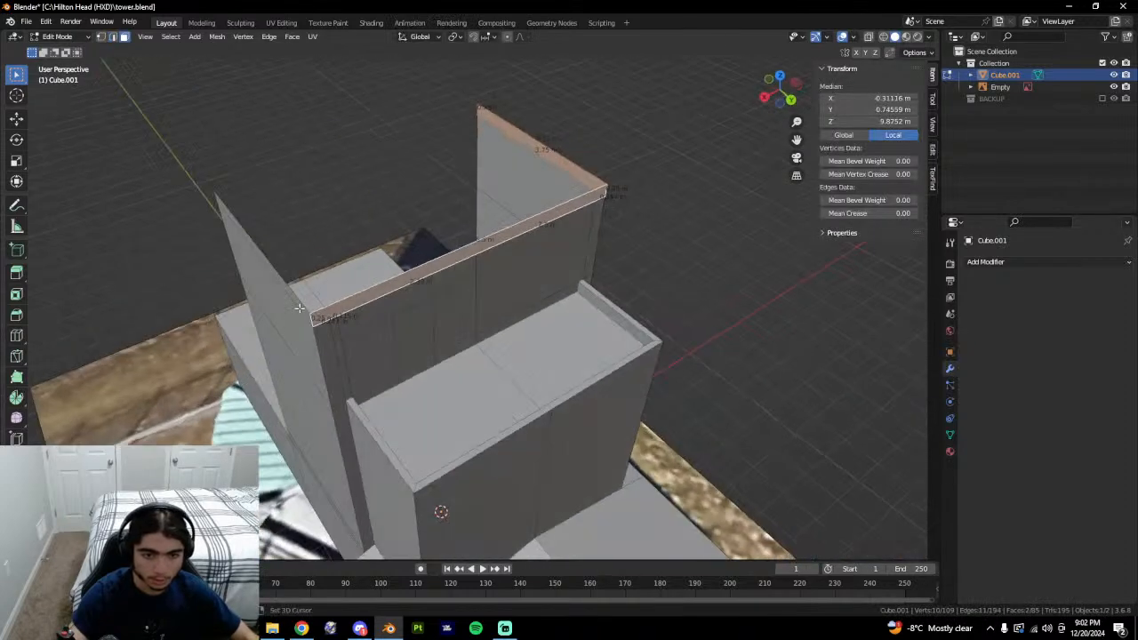
pyautogui.hotkey('alt', 'Tab')
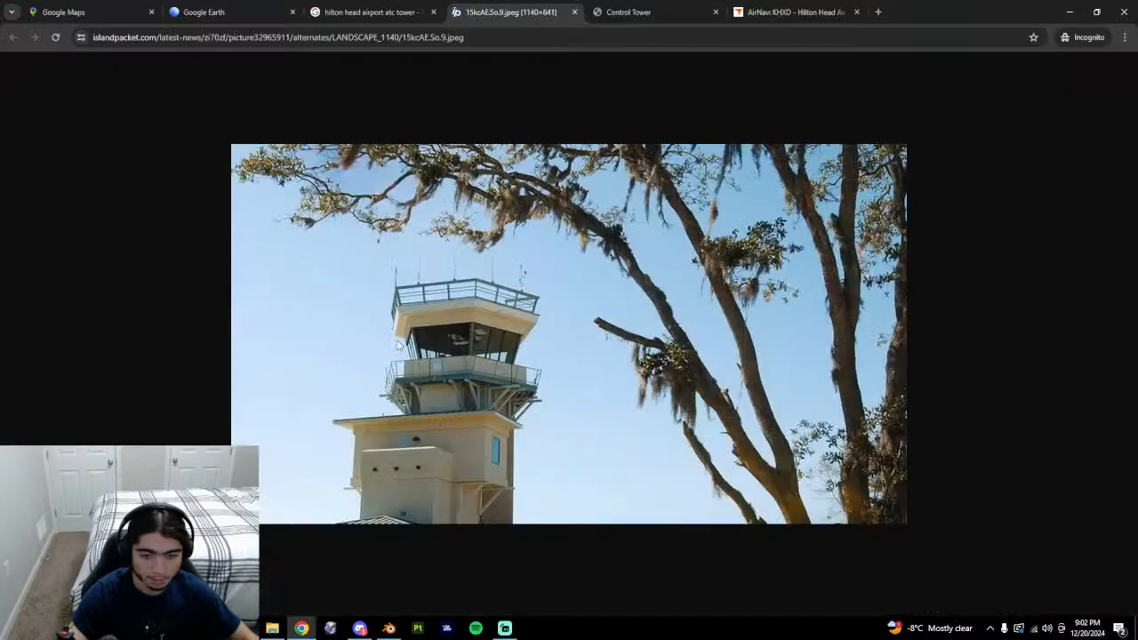
pyautogui.hotkey('alt', 'Tab')
pyautogui.moveTo(397, 346); pyautogui.dragTo(459, 325, button='middle')
pyautogui.hotkey('alt', 'e')
pyautogui.click(460, 329)
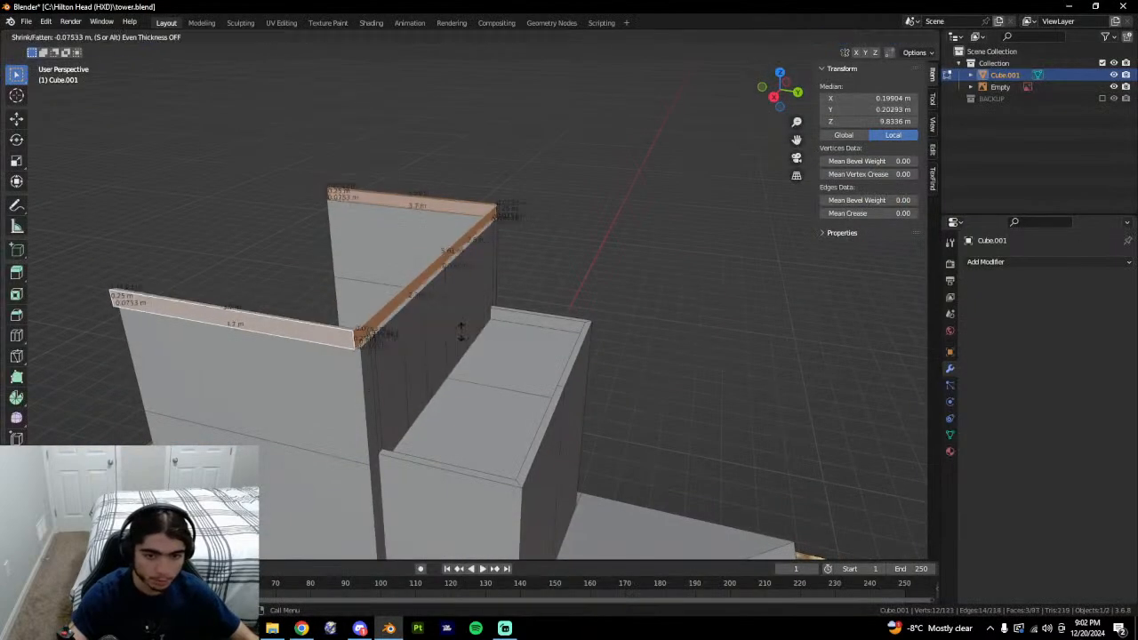
pyautogui.click(462, 326)
pyautogui.press('Tab')
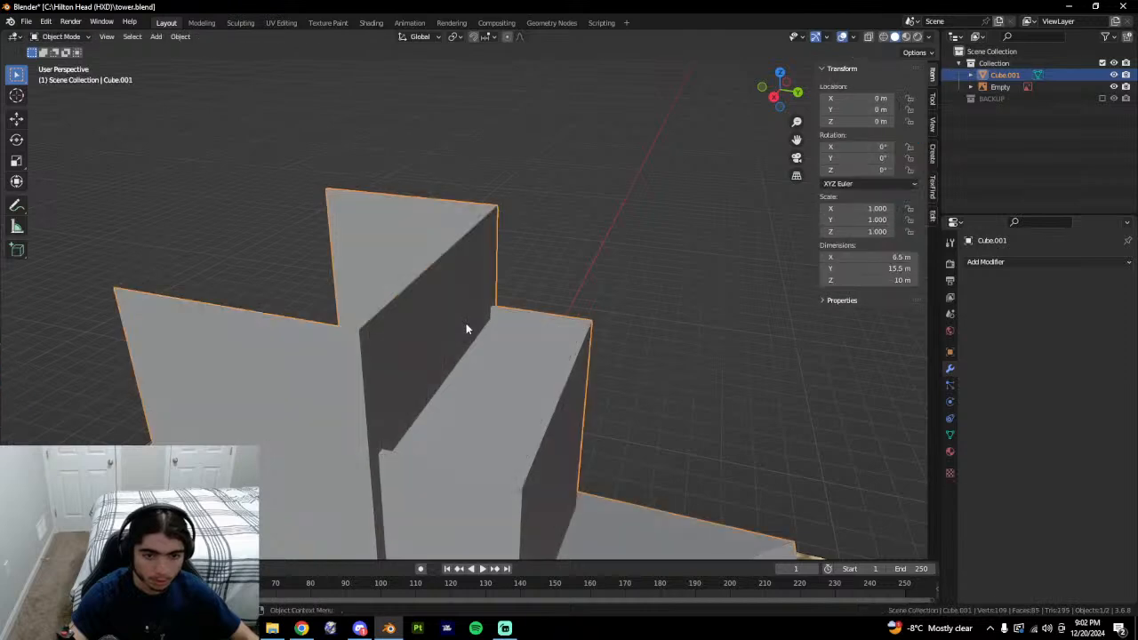
pyautogui.press('Tab')
pyautogui.moveTo(466, 328); pyautogui.dragTo(462, 336, button='middle')
# Redo the wall-top extrusion, undo it, and extrude the left wall's top face instead.
pyautogui.hotkey('alt', 'e')
pyautogui.click(463, 338)
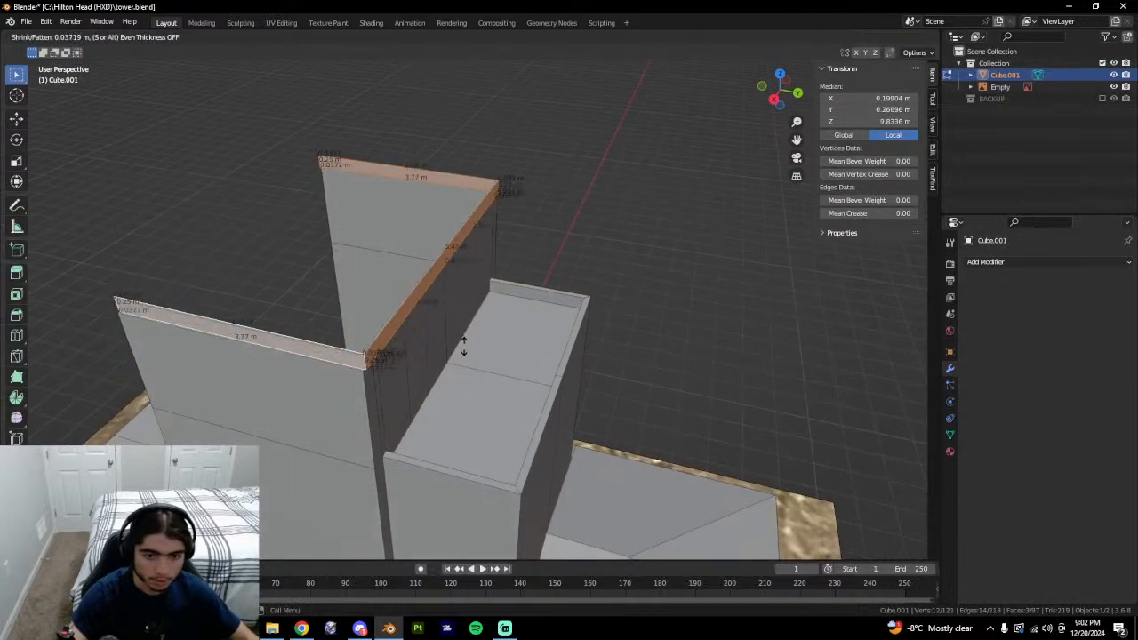
pyautogui.click(463, 348)
pyautogui.hotkey('ctrl', 'z')
pyautogui.click(350, 360)
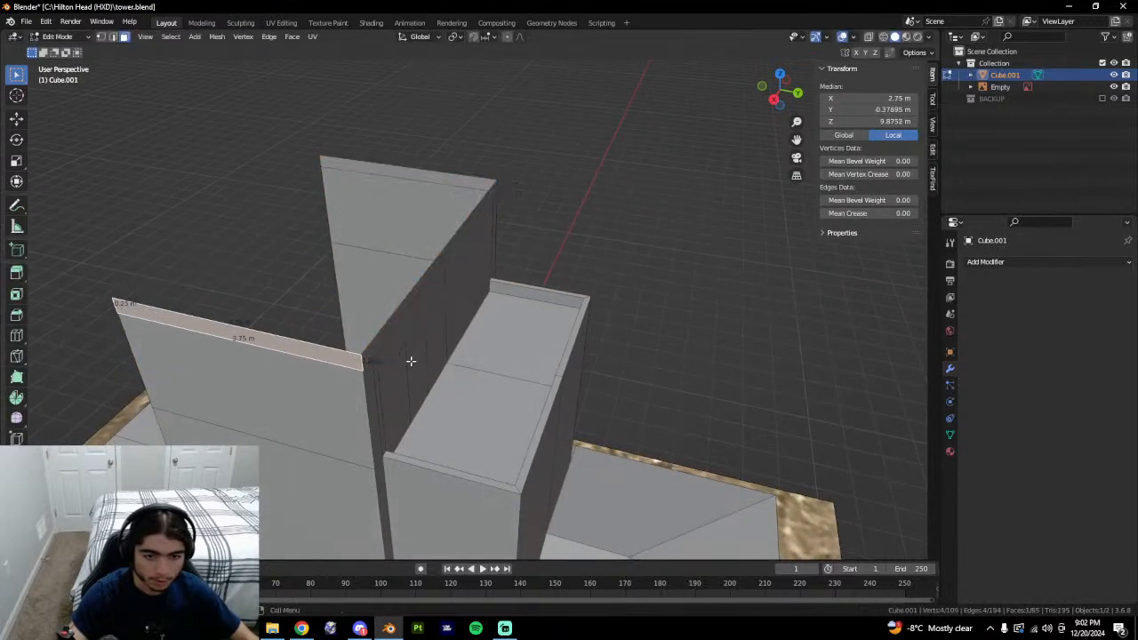
pyautogui.press('e')
pyautogui.click(410, 361)
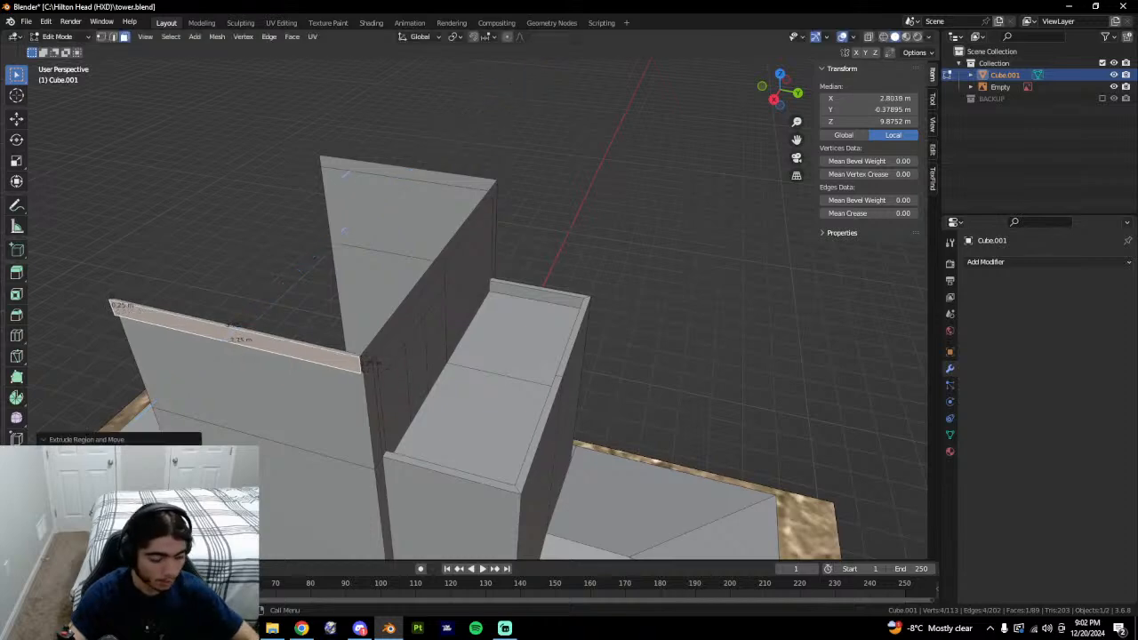
# Extrude the corner and long top-strip faces, then undo back to the top-edge selection.
pyautogui.moveTo(150, 442); pyautogui.dragTo(218, 345, button='middle')
pyautogui.click(363, 371)
pyautogui.keyDown('shift'); pyautogui.click(366, 369); pyautogui.keyUp('shift')
pyautogui.press('e')
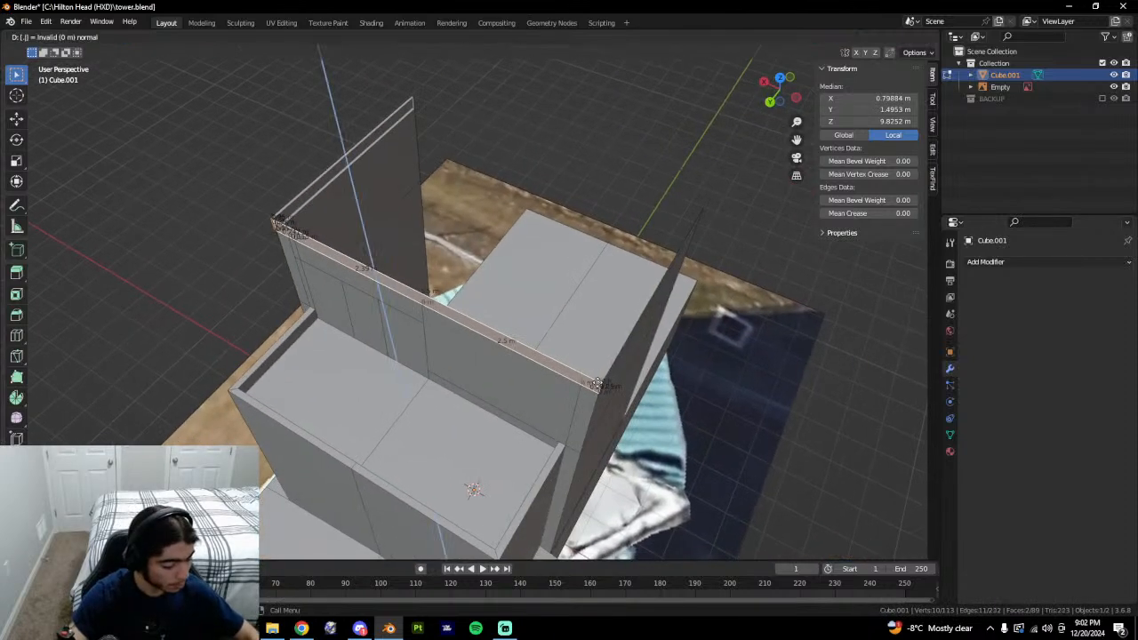
pyautogui.press('Return')
pyautogui.moveTo(686, 382); pyautogui.dragTo(635, 368, button='middle')
pyautogui.hotkey('ctrl', 'z')
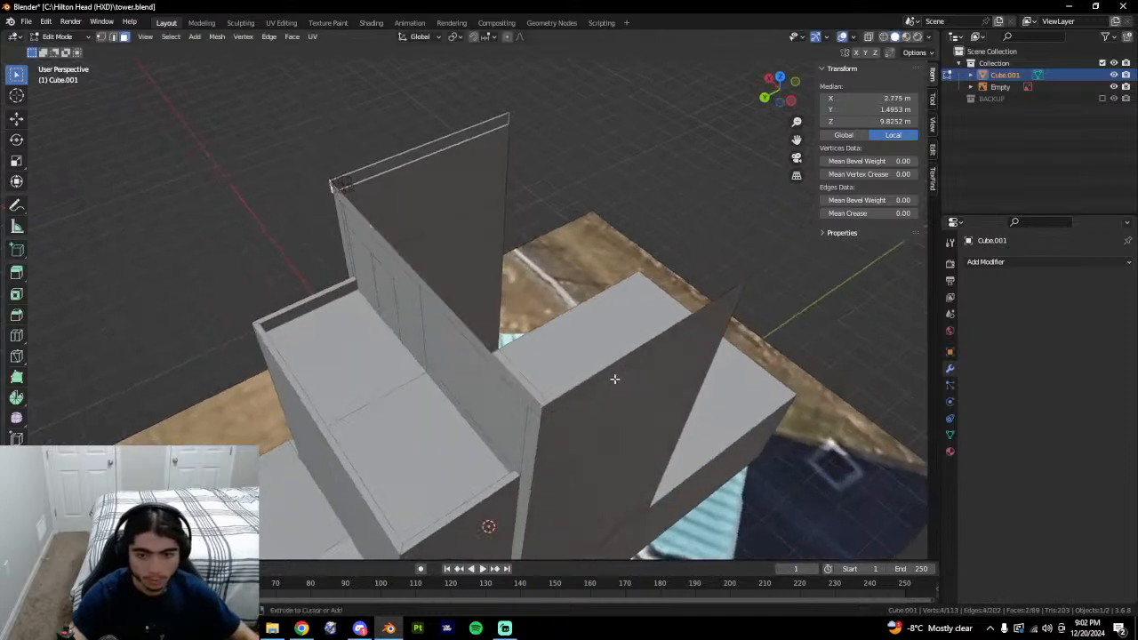
pyautogui.hotkey('ctrl', 'z')
pyautogui.hotkey('ctrl', 'z')
pyautogui.hotkey('ctrl', 'z')
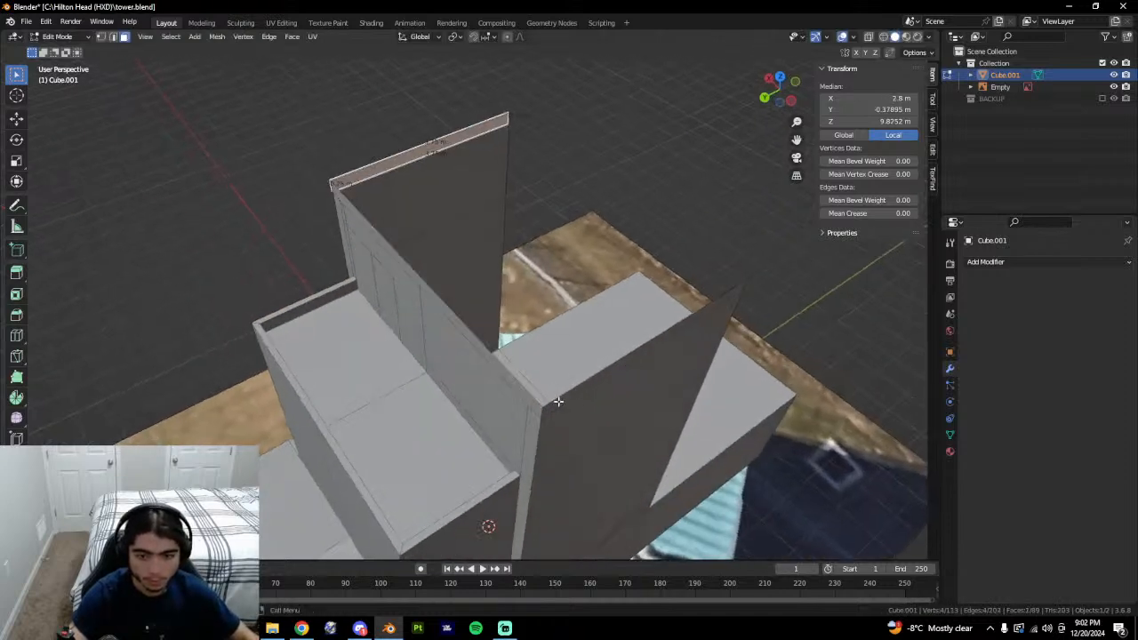
# Extrude the right wall's thin top face 0.05 m into an outward rim.
pyautogui.click(557, 401)
pyautogui.write('e.05')
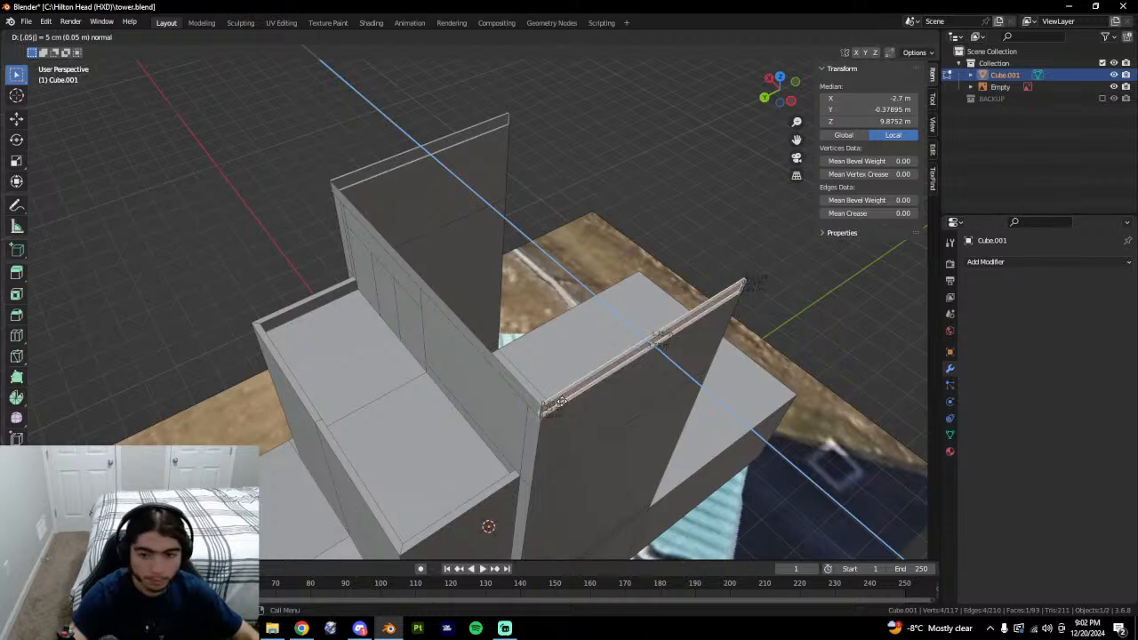
pyautogui.press('Return')
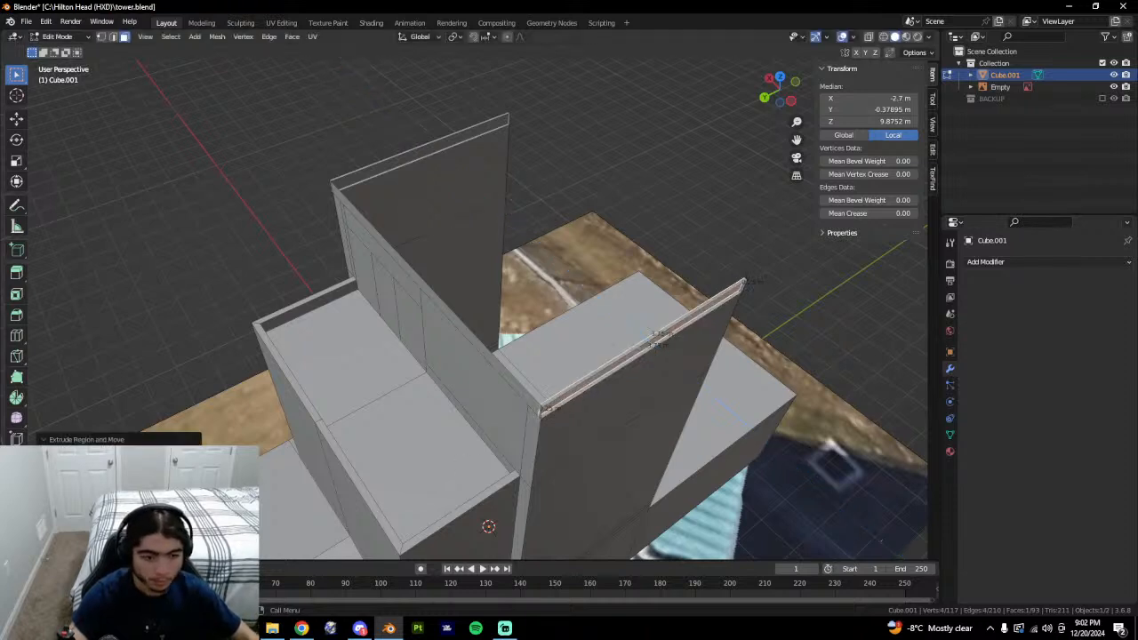
pyautogui.press('Return')
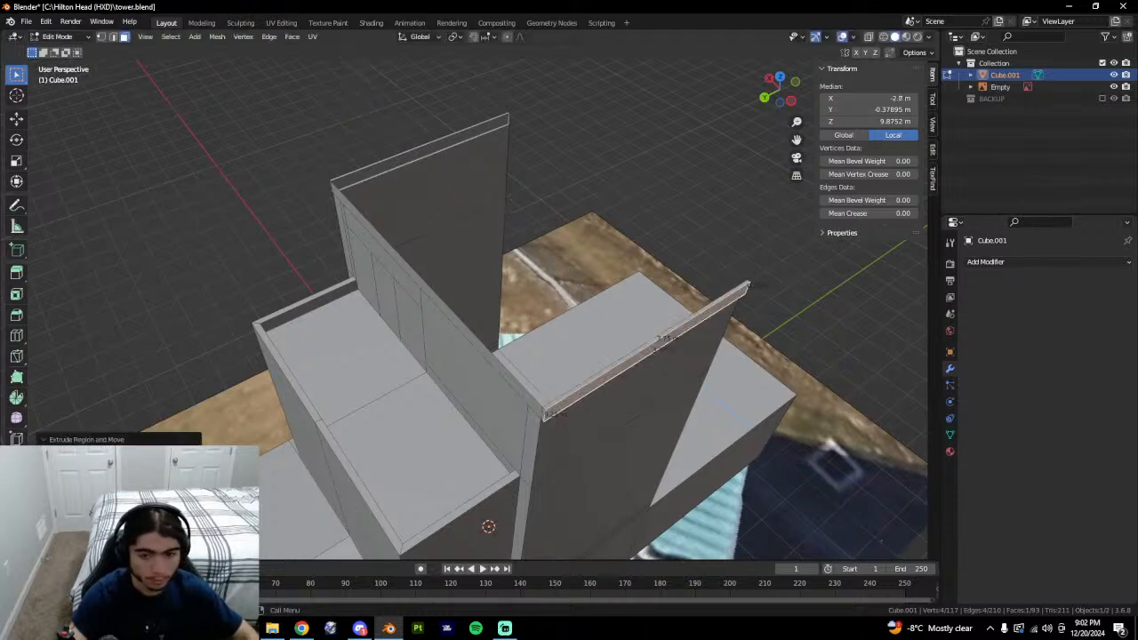
# Extrude the corner and long top-strip faces 0.05 m along Y as a rim.
pyautogui.click(547, 411)
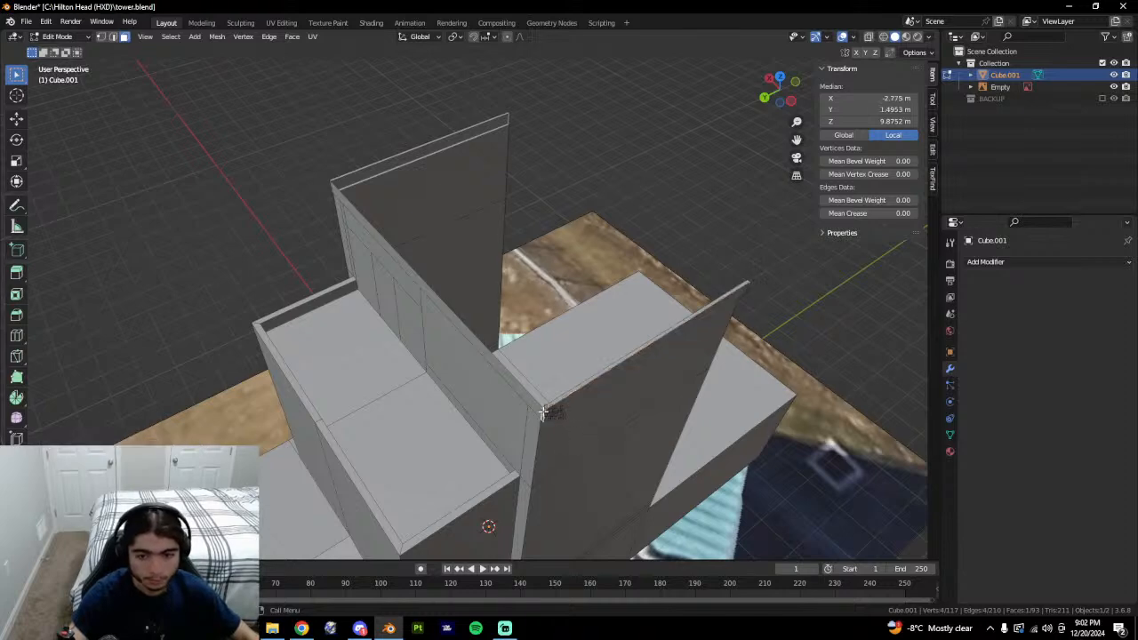
pyautogui.keyDown('shift'); pyautogui.click(470, 340); pyautogui.keyUp('shift')
pyautogui.hotkey('ctrl', 'z')
pyautogui.moveTo(470, 340); pyautogui.dragTo(551, 324, button='middle')
pyautogui.keyDown('shift'); pyautogui.click(454, 311); pyautogui.keyUp('shift')
pyautogui.moveTo(287, 352); pyautogui.dragTo(281, 356, button='middle')
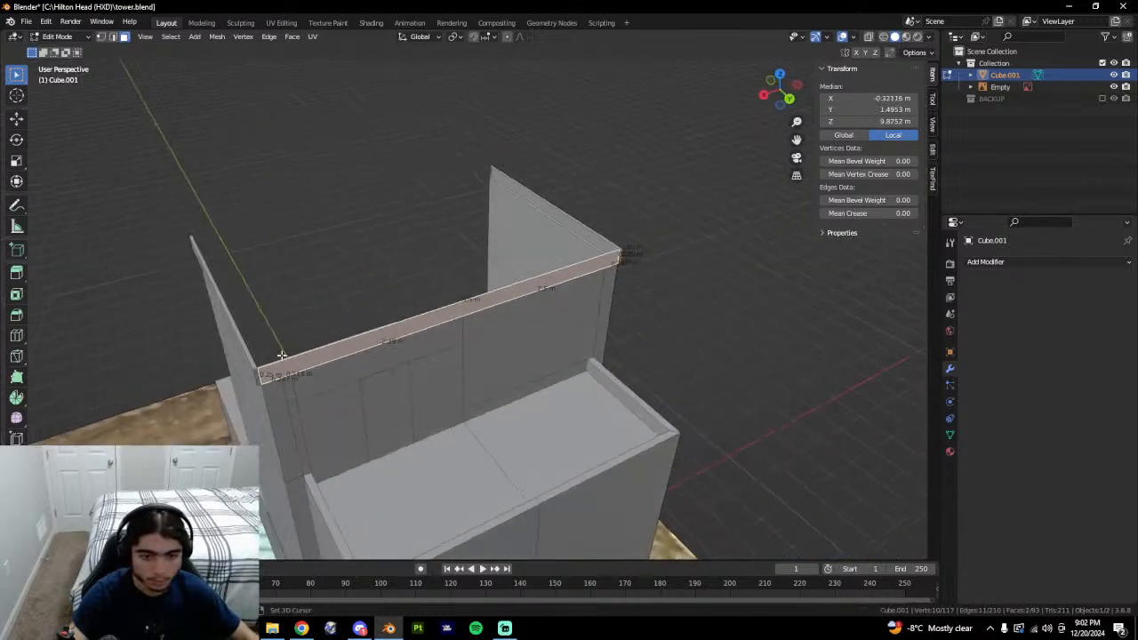
pyautogui.press('e')
pyautogui.press('y')
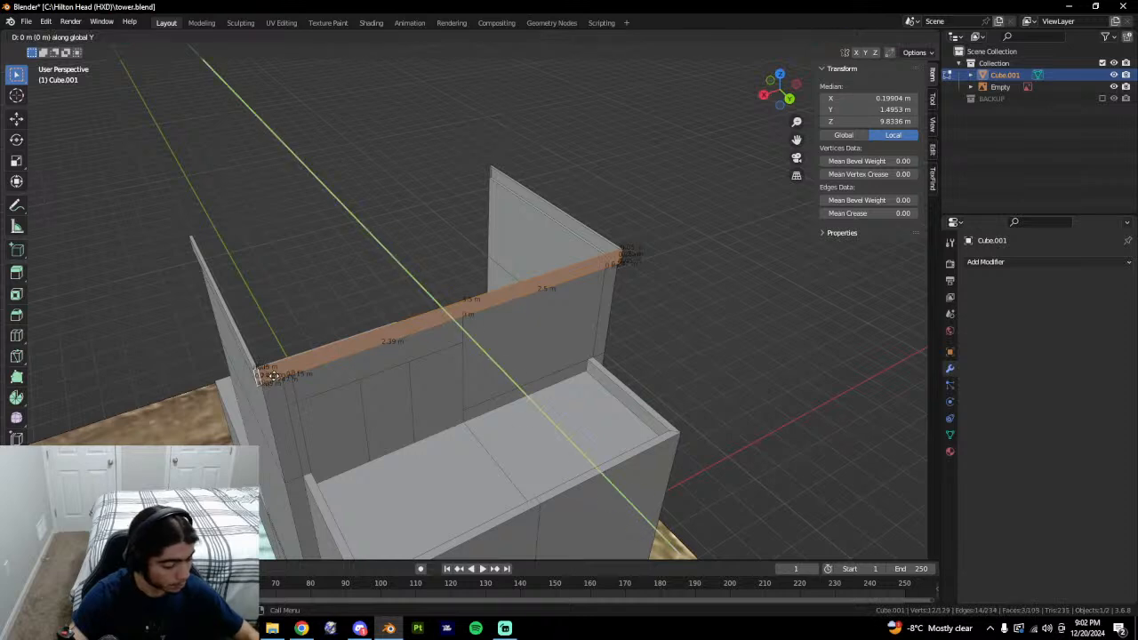
pyautogui.write('.0')
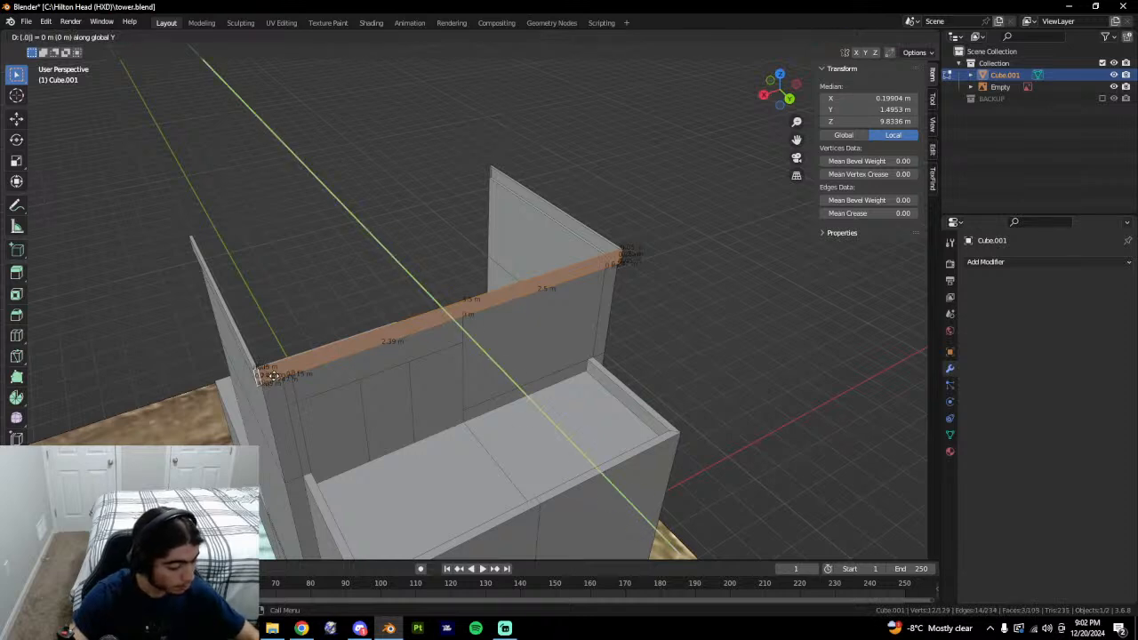
pyautogui.write('5')
pyautogui.press('Return')
pyautogui.moveTo(273, 375); pyautogui.dragTo(301, 433, button='middle')
# Check the rims in Object Mode, select the inner wall's door-sized face, and exit Edit Mode.
pyautogui.press('Tab')
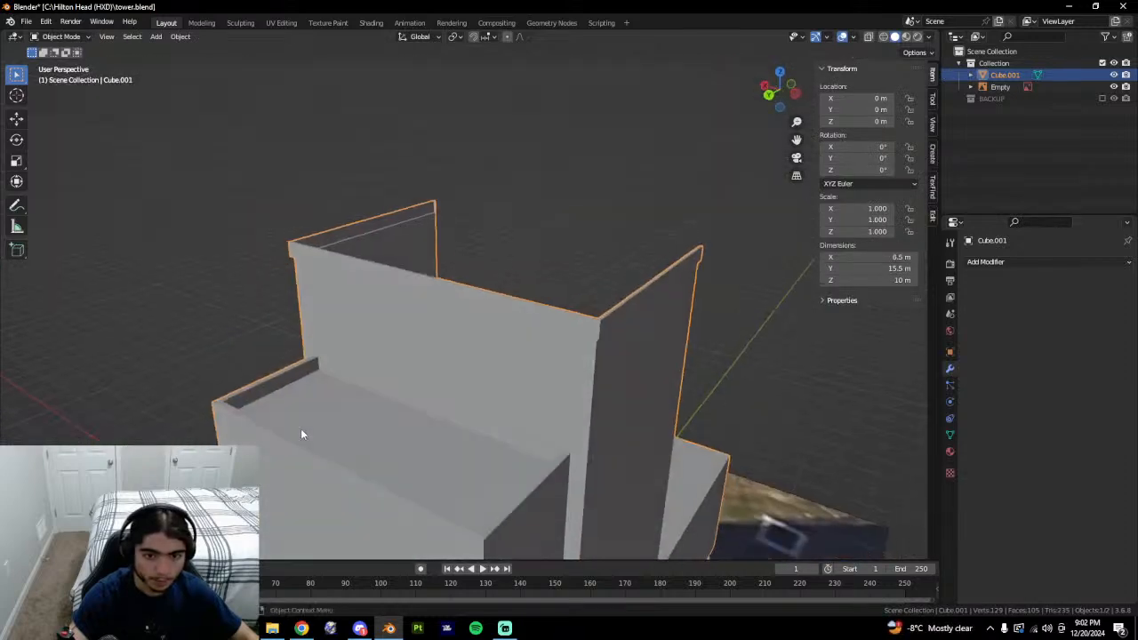
pyautogui.press('Tab')
pyautogui.click(372, 355)
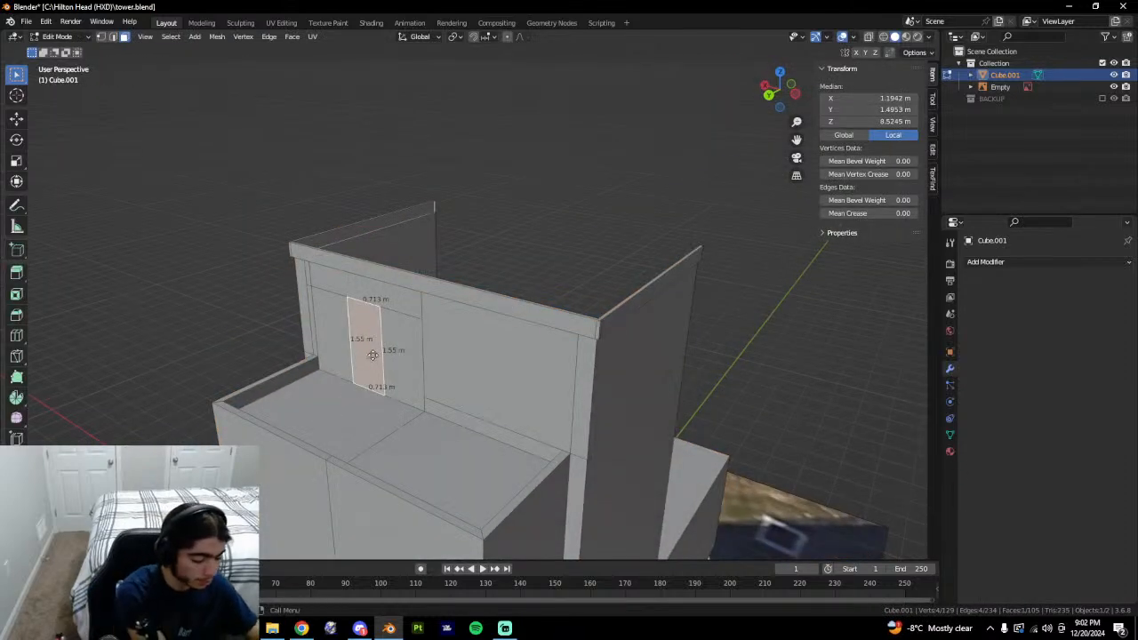
pyautogui.press('Tab')
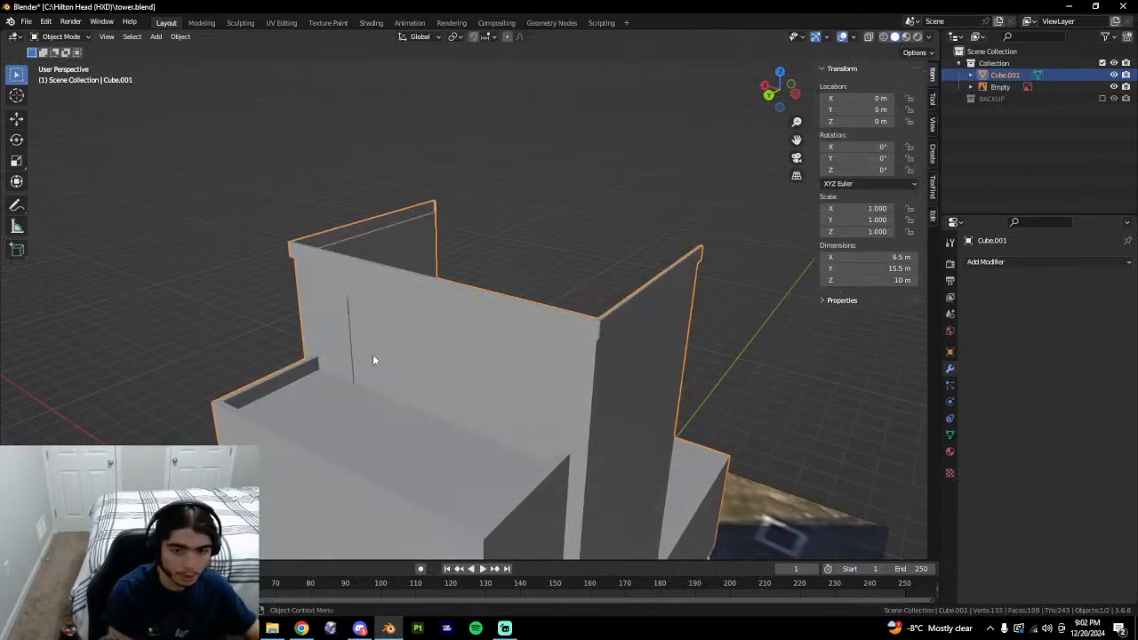
# In Edit Mode, select the front, front-left and left rim edges of the lower block.
pyautogui.moveTo(634, 399); pyautogui.dragTo(658, 487, button='middle')
pyautogui.press('Tab')
pyautogui.keyDown('alt'); pyautogui.click(618, 384); pyautogui.keyUp('alt')
pyautogui.click(658, 488)
pyautogui.keyDown('shift'); pyautogui.click(589, 502); pyautogui.keyUp('shift')
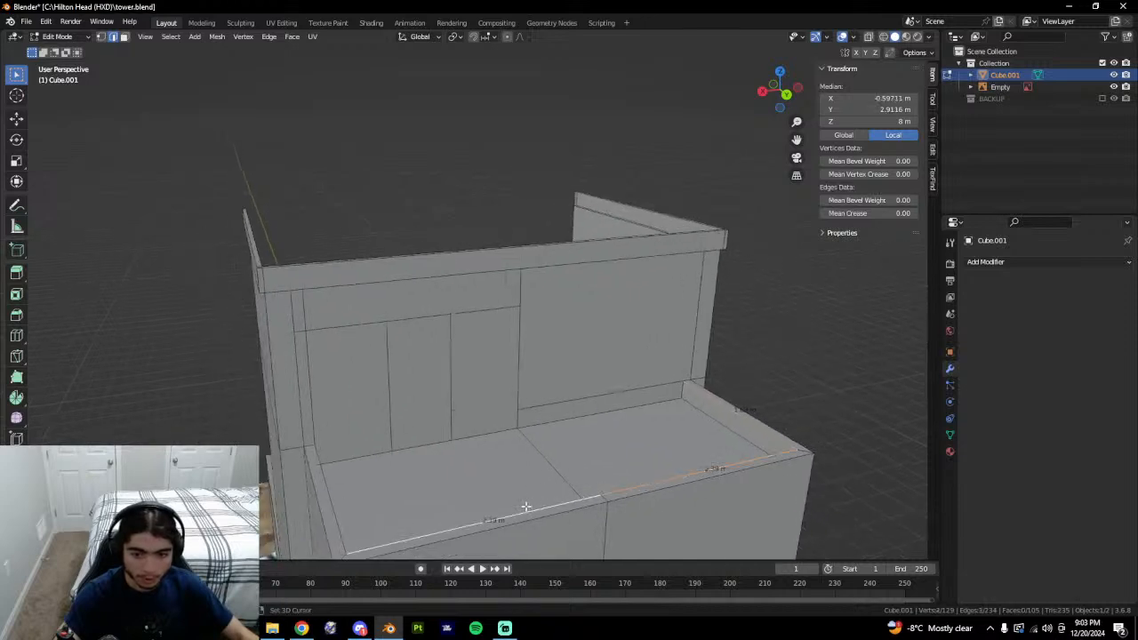
pyautogui.keyDown('shift'); pyautogui.moveTo(526, 507); pyautogui.dragTo(498, 448, button='middle'); pyautogui.keyUp('shift')
pyautogui.keyDown('shift'); pyautogui.click(399, 459); pyautogui.keyUp('shift')
# Add the back top edge and test raising the rim edges to 8.1 m, then undo back to 8 m.
pyautogui.press('g')
pyautogui.press('z')
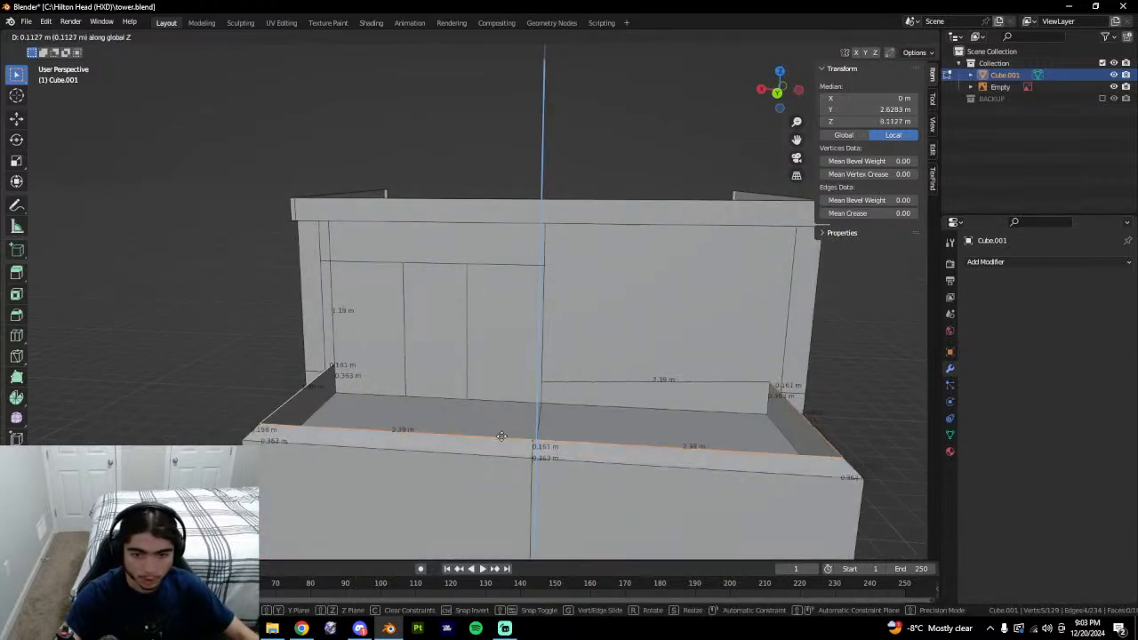
pyautogui.press('Escape')
pyautogui.keyDown('shift'); pyautogui.click(601, 376); pyautogui.keyUp('shift')
pyautogui.press('g')
pyautogui.press('z')
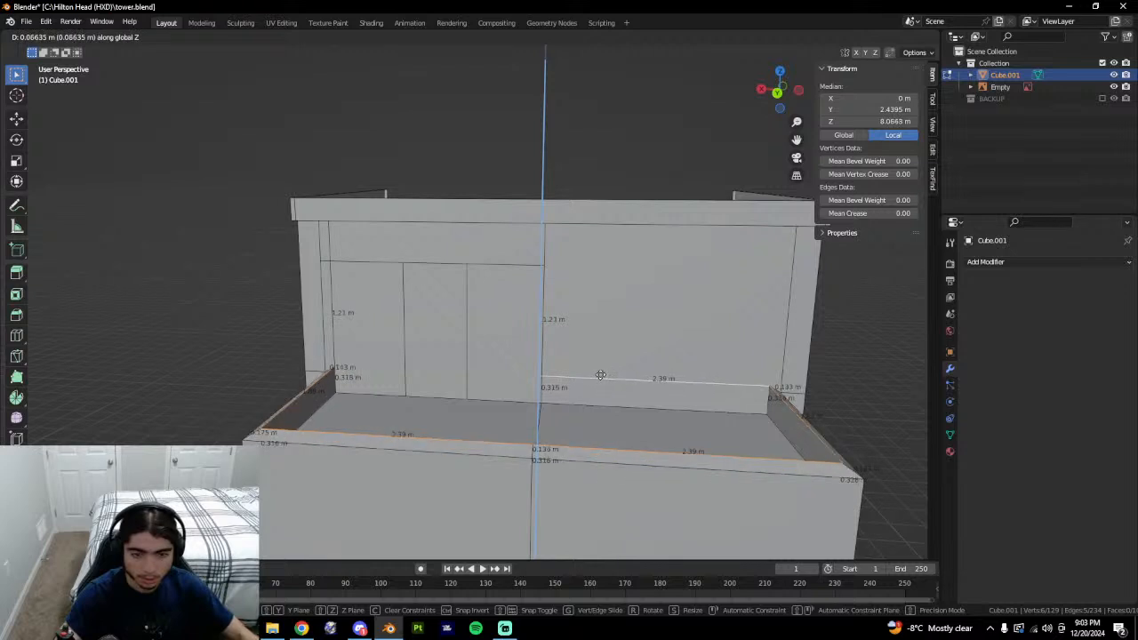
pyautogui.rightClick(608, 354)
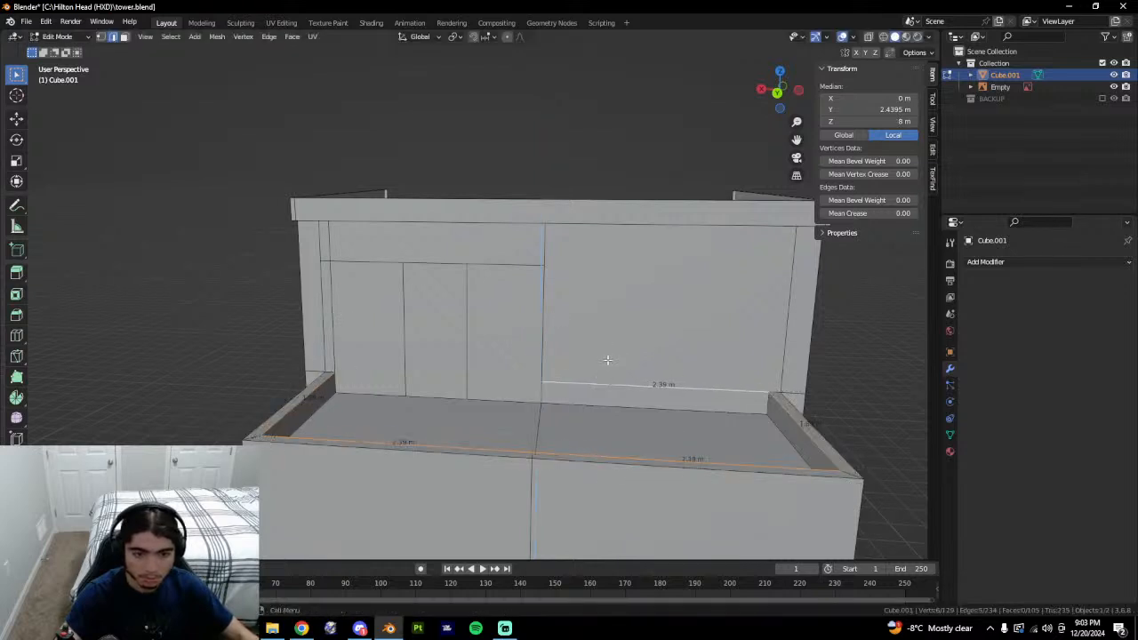
pyautogui.write('gz.1')
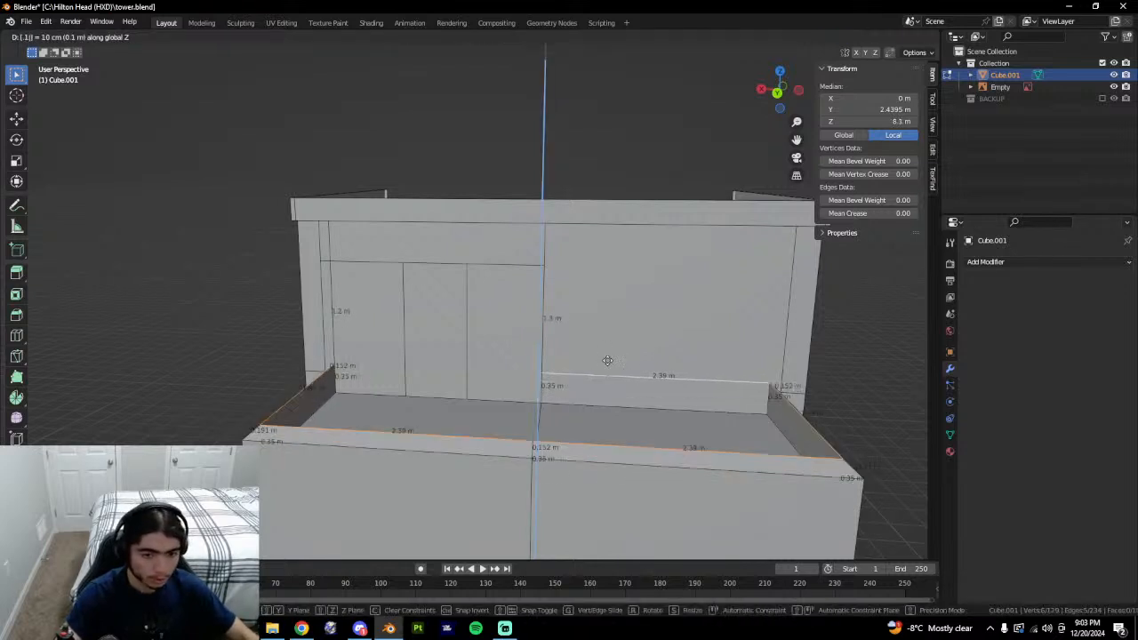
pyautogui.press('Return')
pyautogui.hotkey('ctrl', 'z')
pyautogui.write('gz.0')
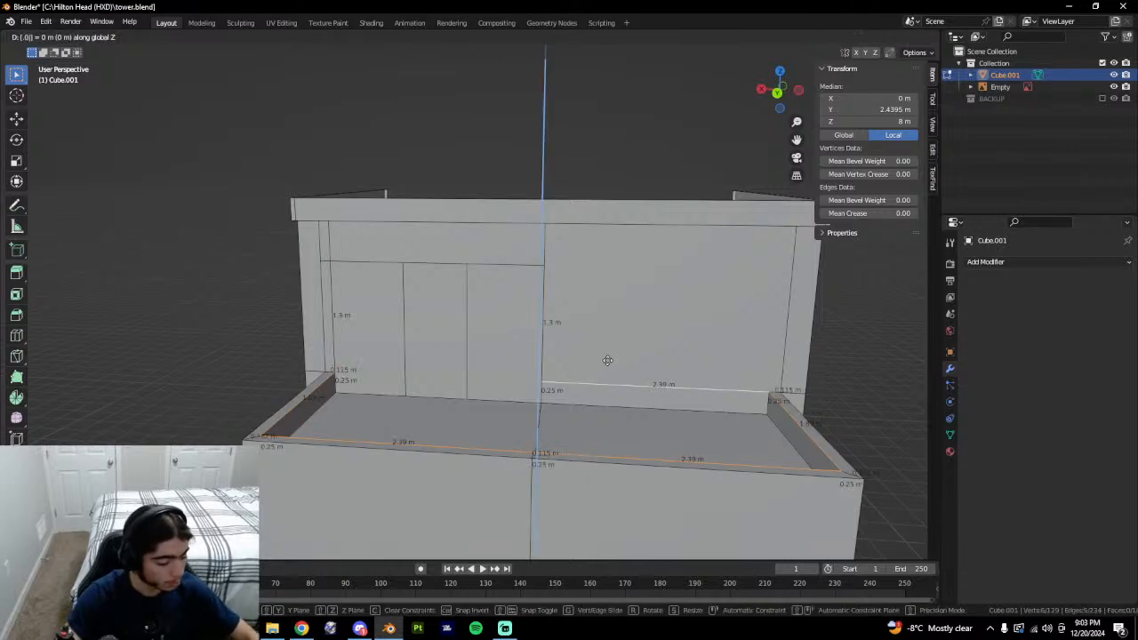
pyautogui.press('Escape')
# Select the door-sized face on the inner wall, try extruding it, then cancel.
pyautogui.press('Tab')
pyautogui.moveTo(573, 425); pyautogui.dragTo(776, 404, button='middle')
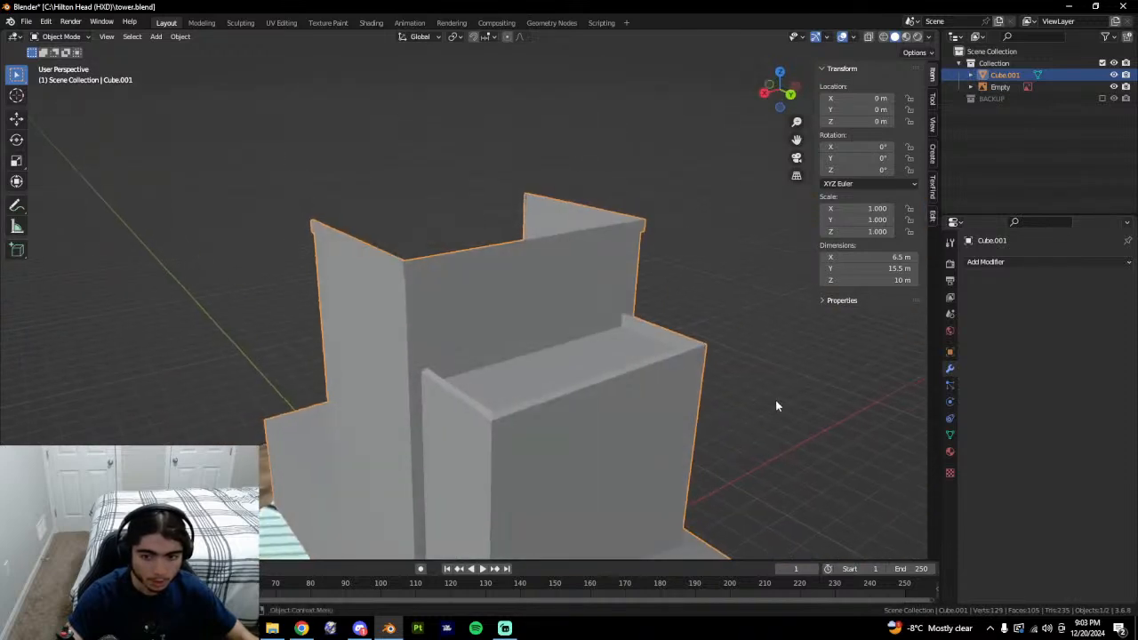
pyautogui.press('Tab')
pyautogui.press('3')
pyautogui.click(481, 328)
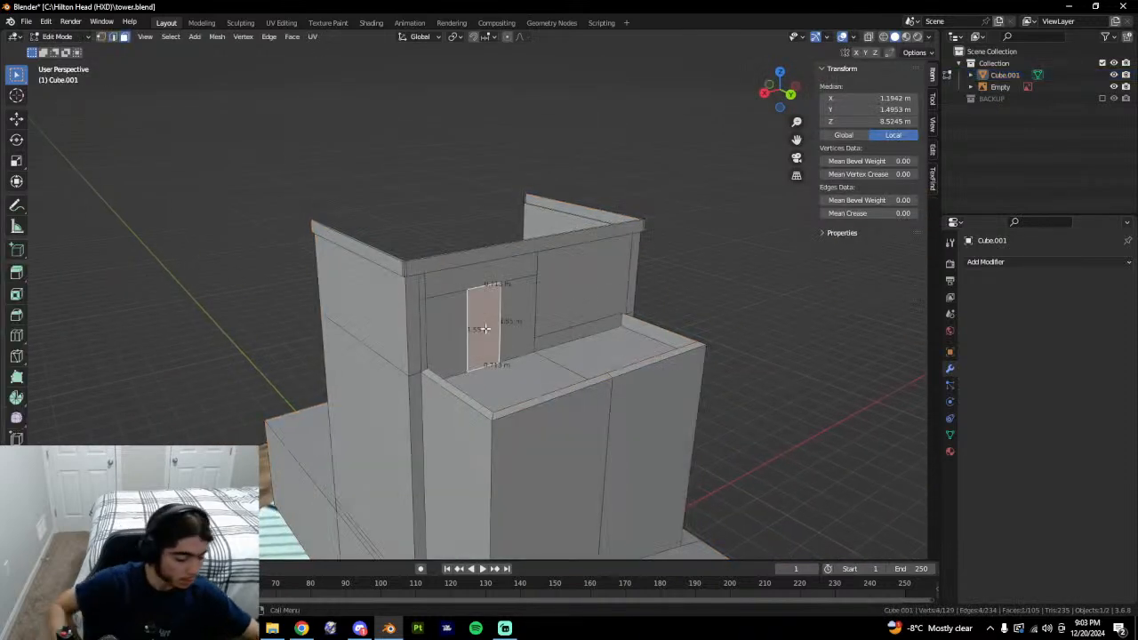
pyautogui.press('e')
pyautogui.press('Escape')
# Save the model to tower.blend and orbit around the building to review it.
pyautogui.press('Tab')
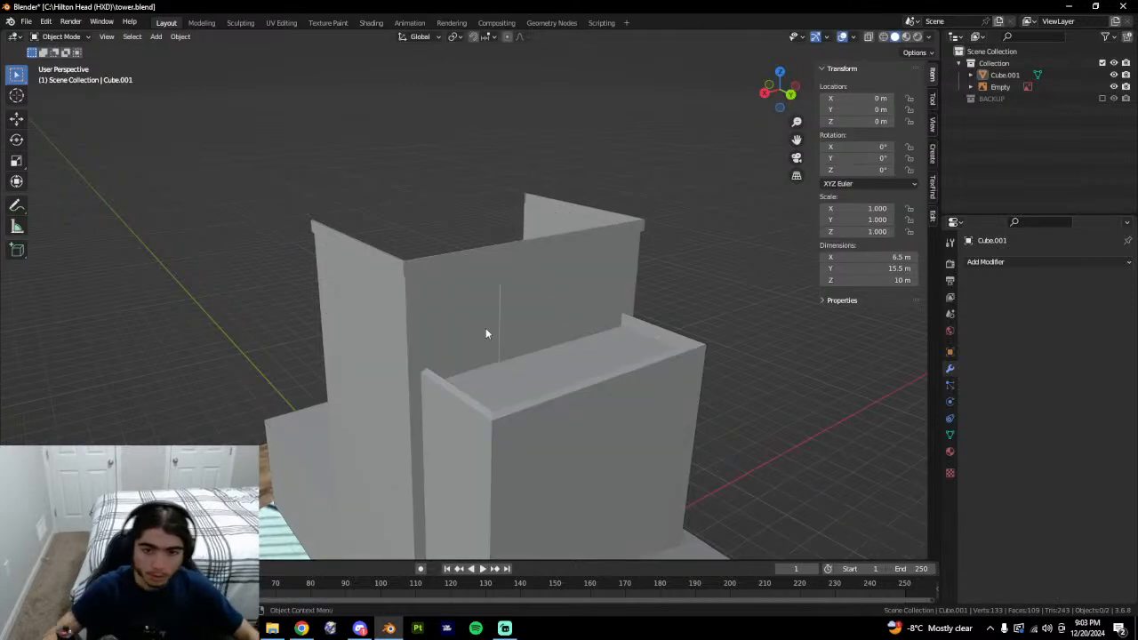
pyautogui.moveTo(498, 326); pyautogui.dragTo(609, 444, button='middle')
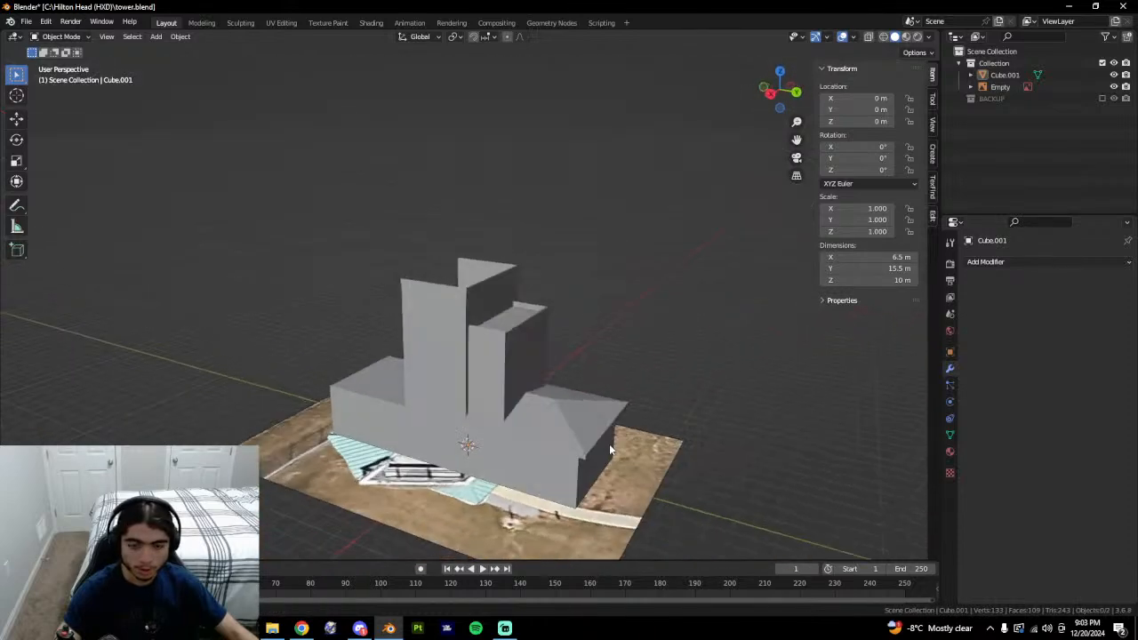
pyautogui.hotkey('ctrl', 's')
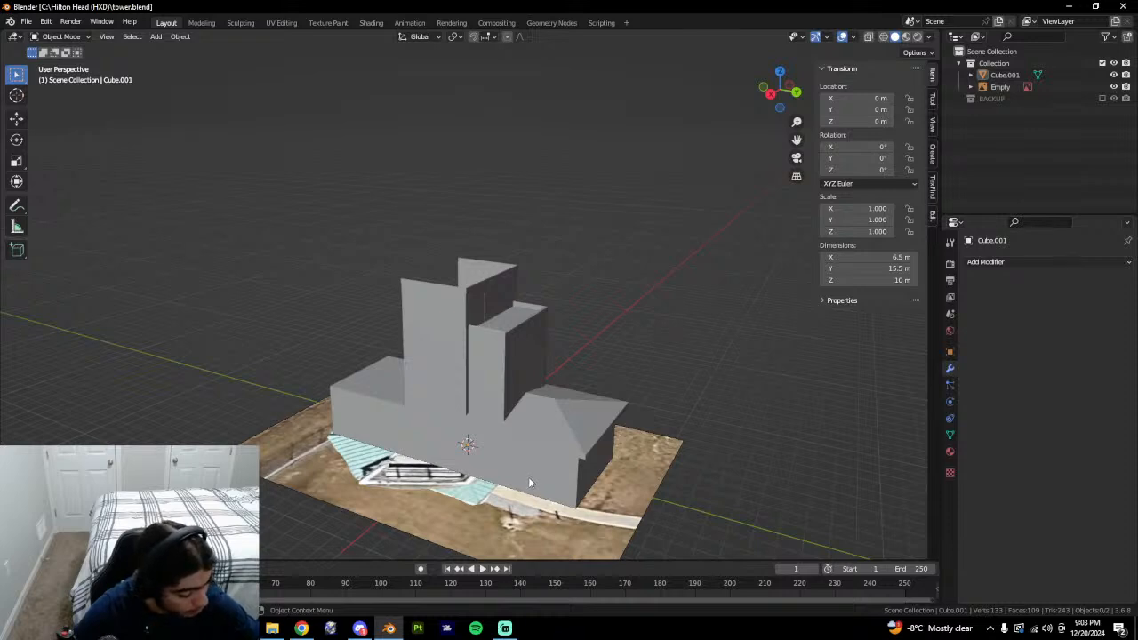
pyautogui.moveTo(528, 477); pyautogui.dragTo(653, 434, button='middle')
# Rotate the Google Earth aerial view around the tower, comparing it with the Blender model.
pyautogui.hotkey('alt', 'Tab')
pyautogui.click(261, 4)
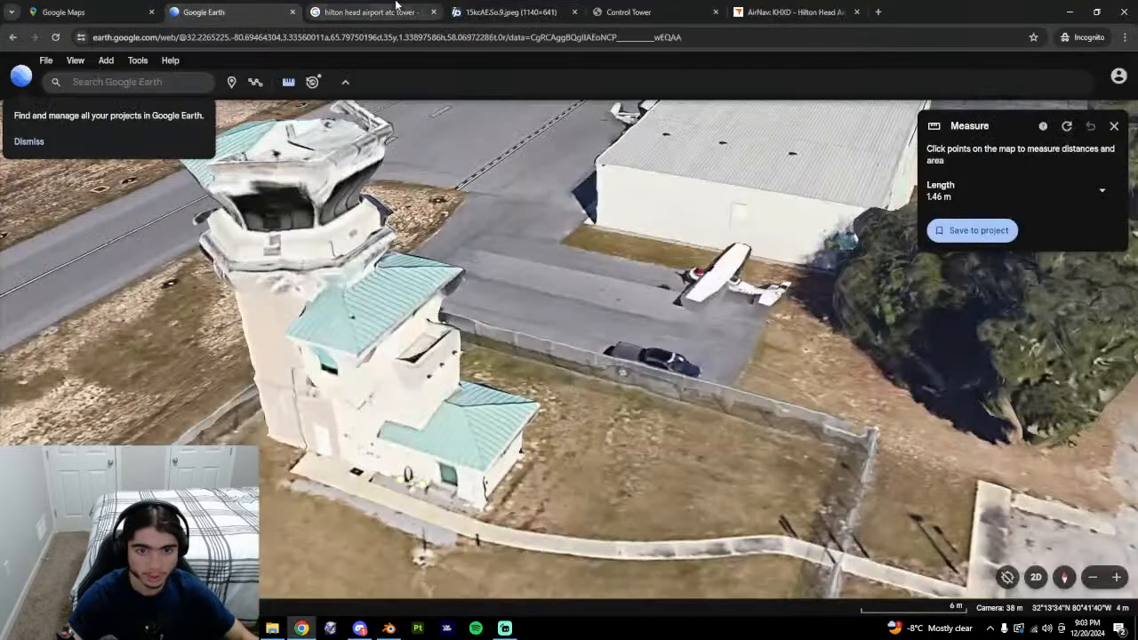
pyautogui.hotkey('alt', 'Tab')
pyautogui.moveTo(622, 299); pyautogui.dragTo(477, 256, button='middle')
pyautogui.hotkey('alt', 'Tab')
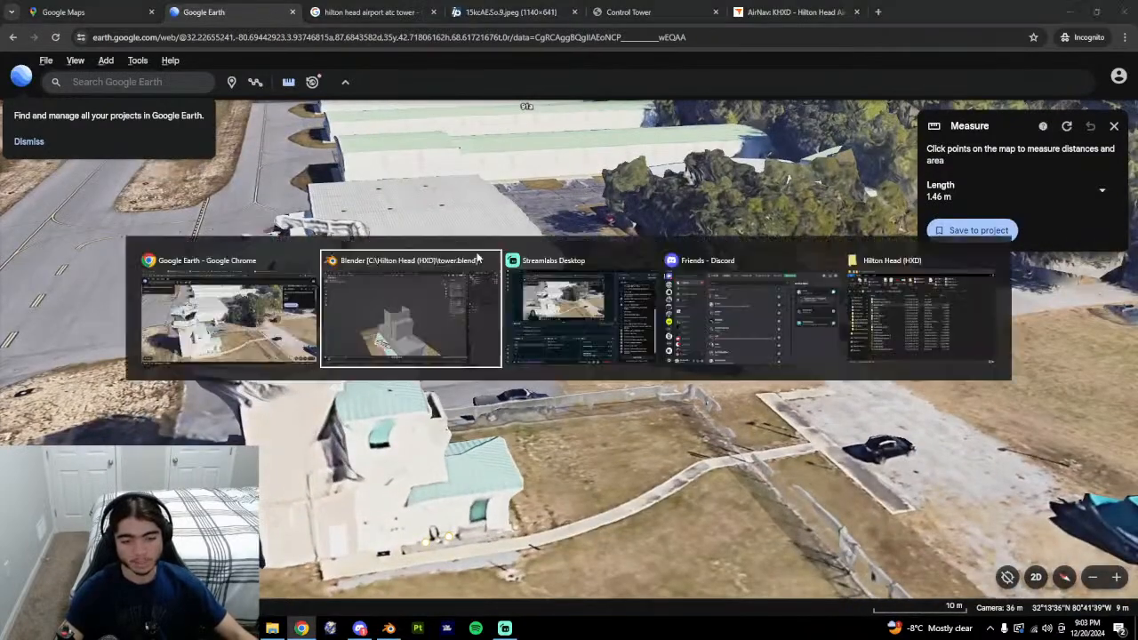
pyautogui.moveTo(668, 323); pyautogui.dragTo(607, 317, button='middle')
pyautogui.hotkey('alt', 'Tab')
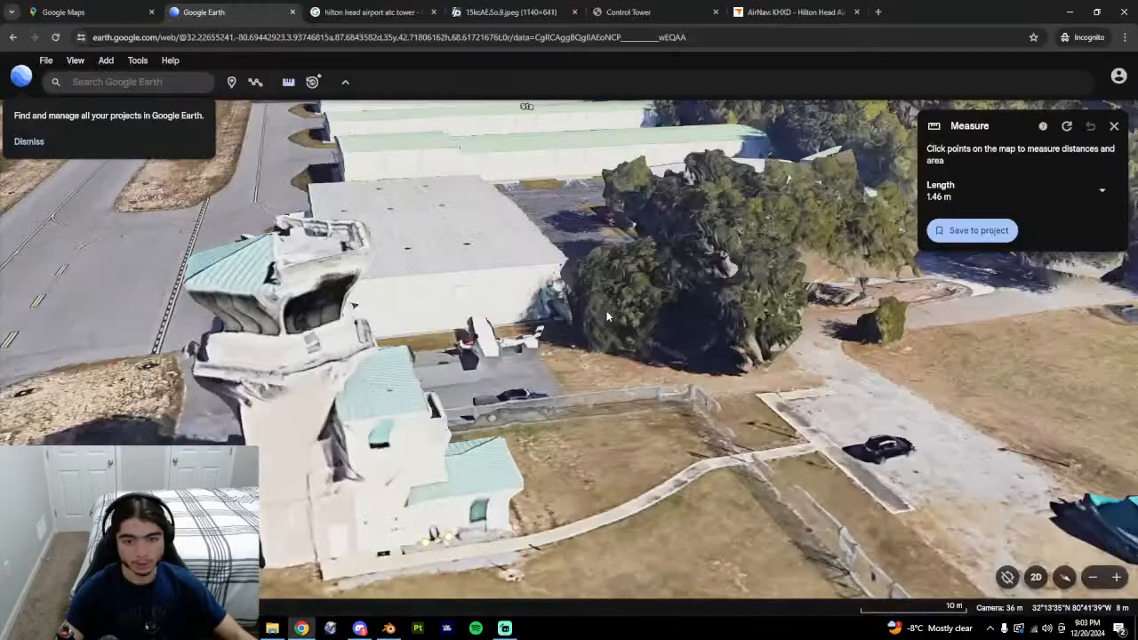
# View the control tower photo in Chrome, then return to the Blender model in Edit Mode.
pyautogui.click(359, 628)
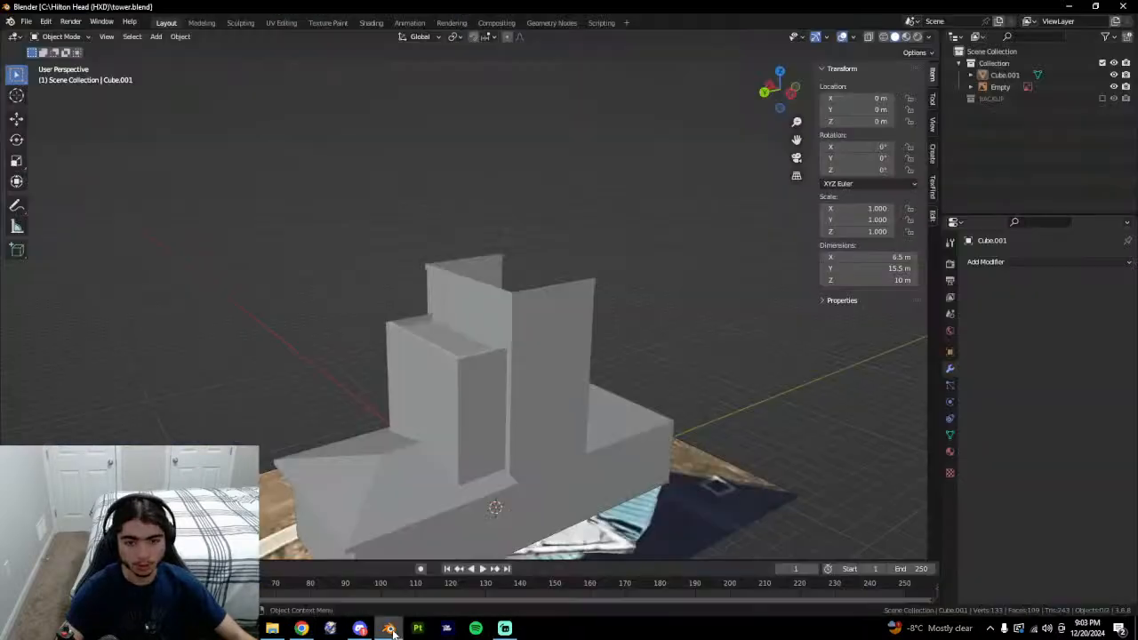
pyautogui.click(301, 628)
pyautogui.click(469, 8)
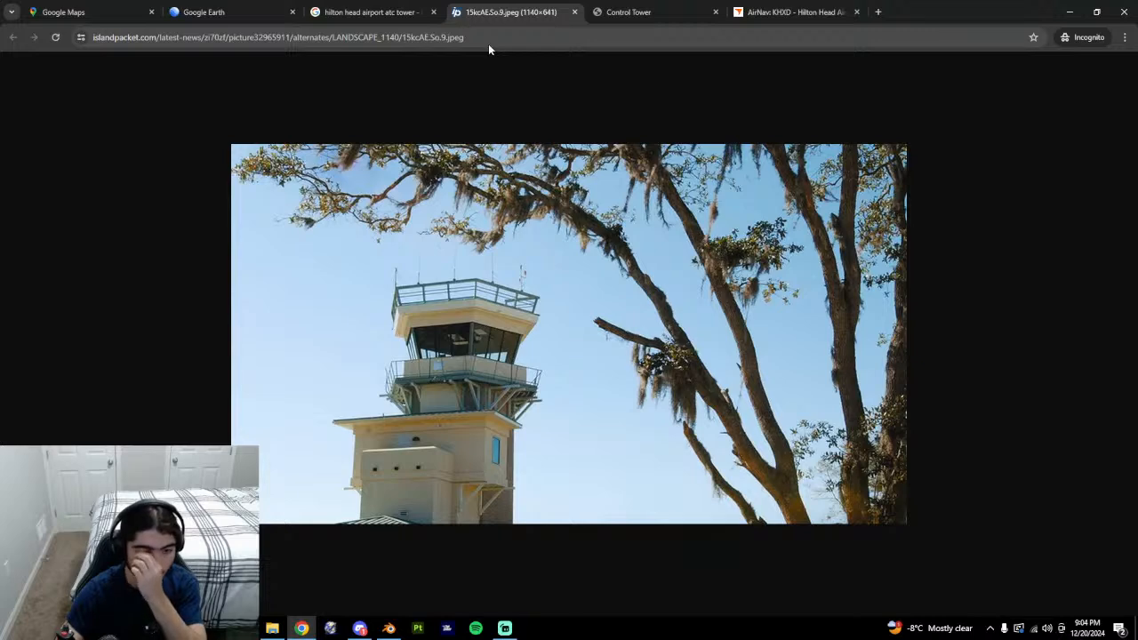
pyautogui.hotkey('alt', 'Tab')
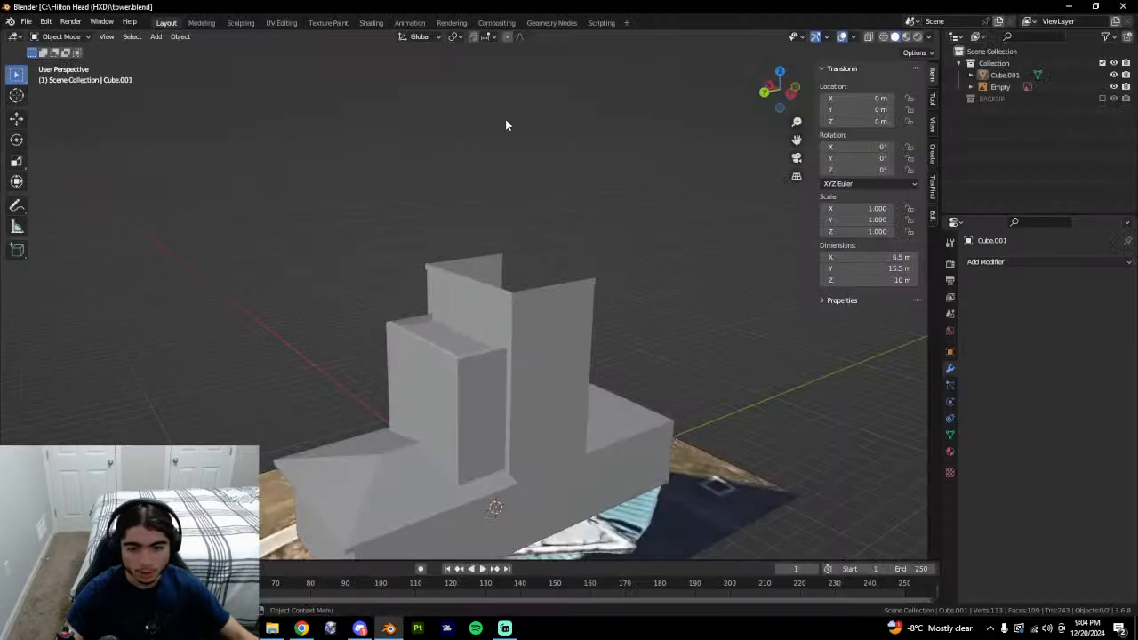
pyautogui.moveTo(505, 119); pyautogui.dragTo(521, 410, button='middle')
pyautogui.press('Tab')
# Select the thin rim strip faces, including the long side, corner piece and underside faces.
pyautogui.click(487, 327)
pyautogui.scroll(6, 475, 330)
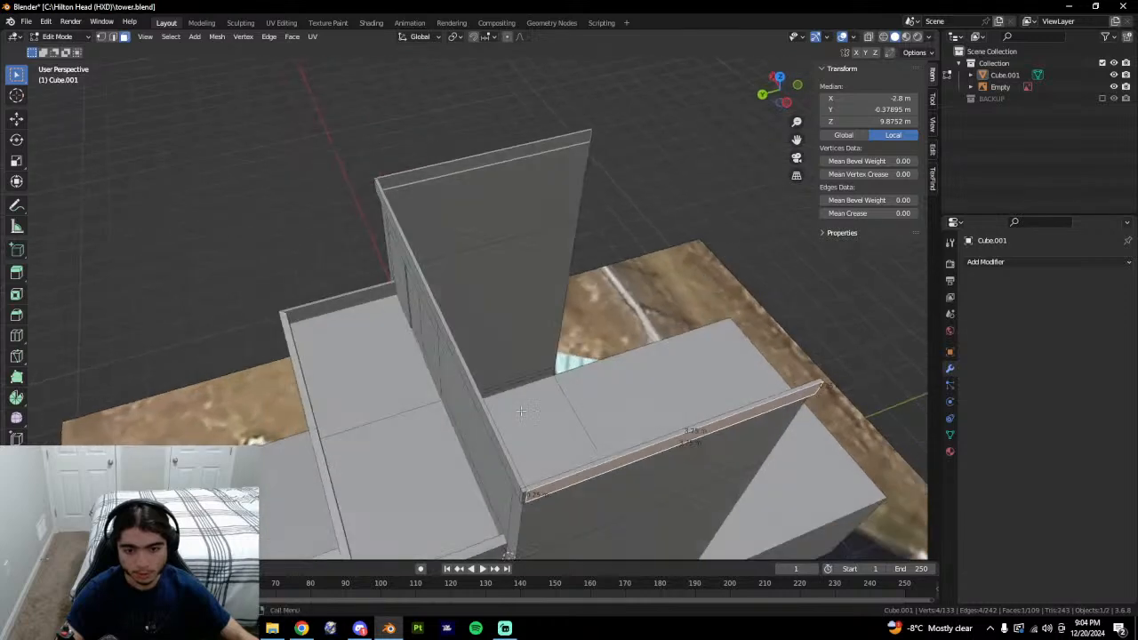
pyautogui.keyDown('shift'); pyautogui.click(525, 493); pyautogui.keyUp('shift')
pyautogui.keyDown('shift'); pyautogui.click(528, 490); pyautogui.keyUp('shift')
pyautogui.keyDown('shift'); pyautogui.click(524, 489); pyautogui.keyUp('shift')
pyautogui.keyDown('shift'); pyautogui.click(520, 488); pyautogui.keyUp('shift')
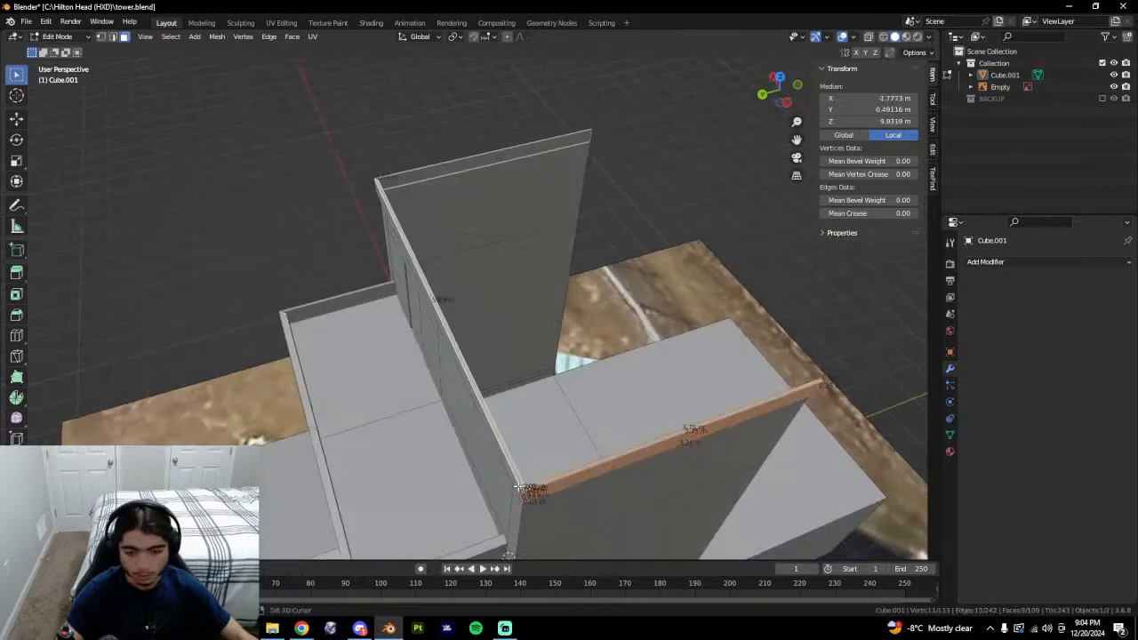
pyautogui.keyDown('shift'); pyautogui.click(518, 489); pyautogui.keyUp('shift')
pyautogui.keyDown('shift'); pyautogui.click(522, 492); pyautogui.keyUp('shift')
pyautogui.moveTo(523, 491); pyautogui.dragTo(523, 226, button='middle')
pyautogui.scroll(4, 482, 239)
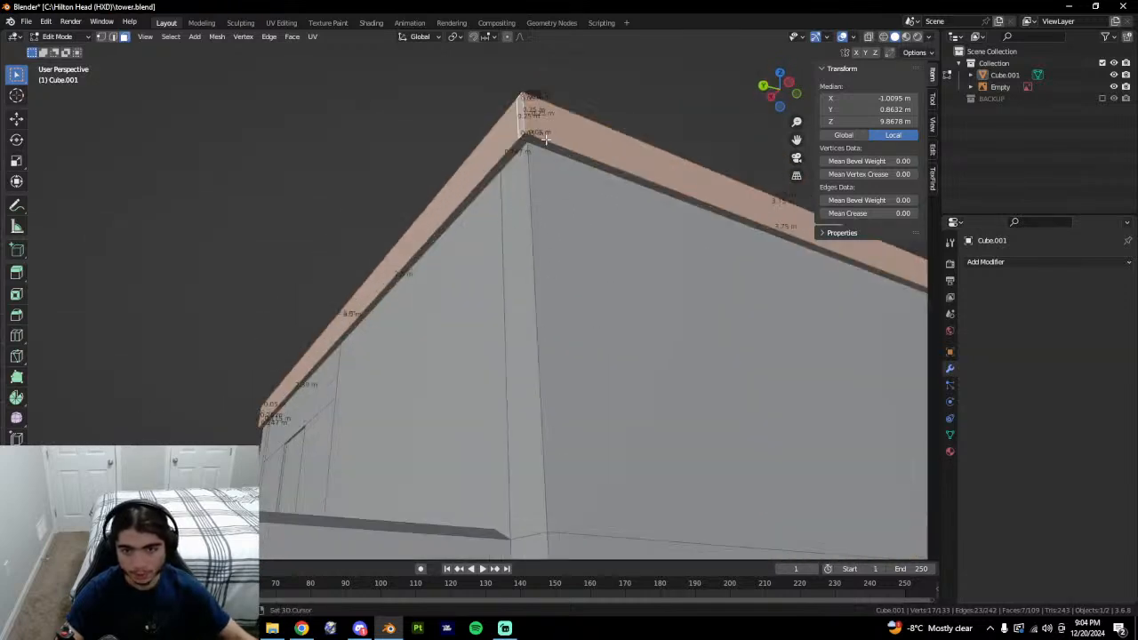
pyautogui.keyDown('shift'); pyautogui.click(532, 144); pyautogui.keyUp('shift')
pyautogui.keyDown('shift'); pyautogui.click(525, 141); pyautogui.keyUp('shift')
pyautogui.keyDown('shift'); pyautogui.click(514, 154); pyautogui.keyUp('shift')
pyautogui.keyDown('shift'); pyautogui.click(490, 173); pyautogui.keyUp('shift')
# Add the remaining rim faces around the corner, end cap and top, then delete them.
pyautogui.keyDown('shift'); pyautogui.moveTo(490, 174); pyautogui.dragTo(241, 160, button='middle'); pyautogui.keyUp('shift')
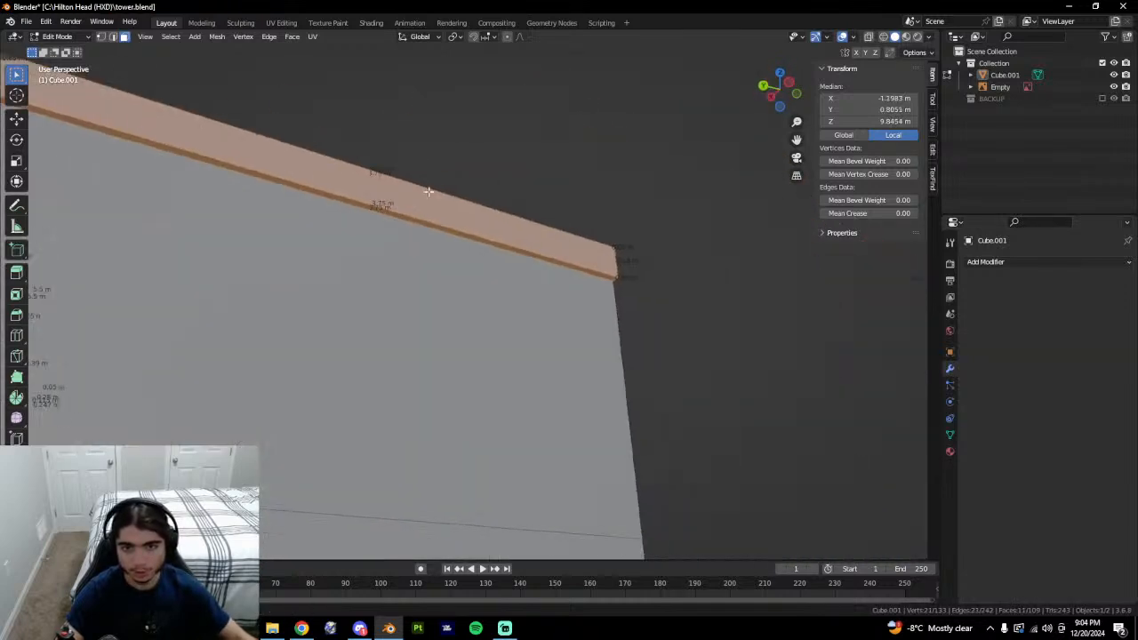
pyautogui.moveTo(442, 238); pyautogui.dragTo(560, 311, button='middle')
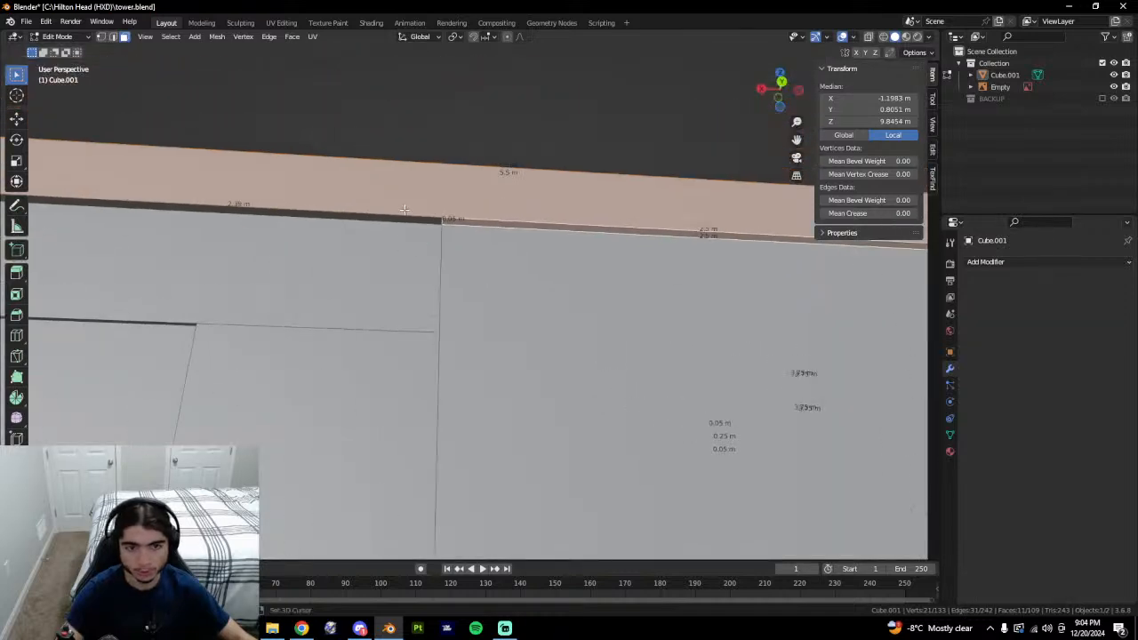
pyautogui.keyDown('shift'); pyautogui.click(404, 213); pyautogui.keyUp('shift')
pyautogui.moveTo(405, 213); pyautogui.dragTo(703, 342, button='middle')
pyautogui.keyDown('shift'); pyautogui.click(495, 295); pyautogui.keyUp('shift')
pyautogui.keyDown('shift'); pyautogui.click(530, 299); pyautogui.keyUp('shift')
pyautogui.keyDown('shift'); pyautogui.click(437, 264); pyautogui.keyUp('shift')
pyautogui.keyDown('shift'); pyautogui.click(437, 294); pyautogui.keyUp('shift')
pyautogui.keyDown('shift'); pyautogui.click(436, 303); pyautogui.keyUp('shift')
pyautogui.keyDown('shift'); pyautogui.click(511, 309); pyautogui.keyUp('shift')
pyautogui.keyDown('shift'); pyautogui.click(520, 307); pyautogui.keyUp('shift')
pyautogui.scroll(-3, 455, 456)
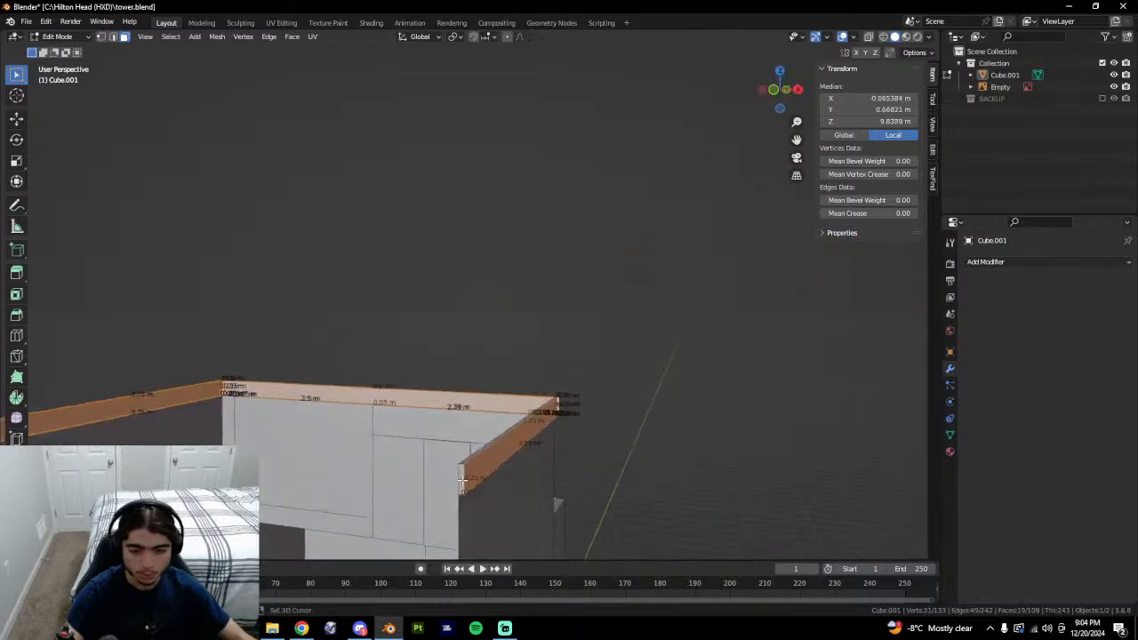
pyautogui.keyDown('shift'); pyautogui.click(462, 481); pyautogui.keyUp('shift')
pyautogui.moveTo(565, 433); pyautogui.dragTo(523, 485, button='middle')
pyautogui.keyDown('shift'); pyautogui.click(456, 436); pyautogui.keyUp('shift')
pyautogui.moveTo(614, 418); pyautogui.dragTo(551, 436, button='middle')
pyautogui.keyDown('shift'); pyautogui.moveTo(667, 420); pyautogui.dragTo(551, 420, button='middle'); pyautogui.keyUp('shift')
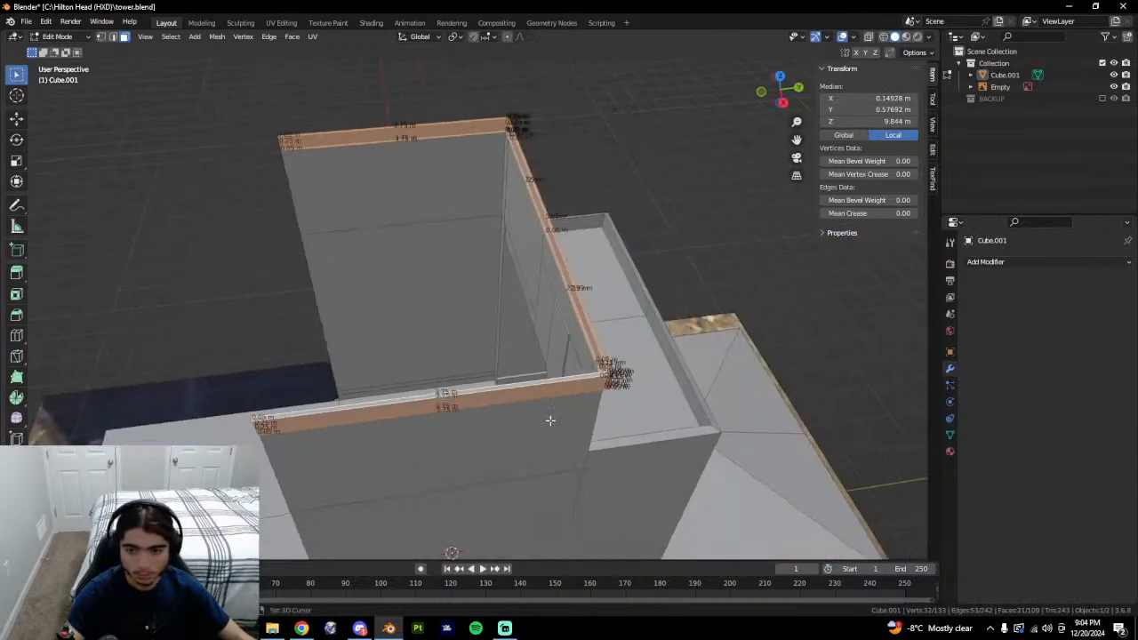
pyautogui.rightClick(599, 400)
pyautogui.click(551, 602)
# Delete a tower wall face and a leftover box-selected face.
pyautogui.moveTo(587, 555); pyautogui.dragTo(625, 512, button='middle')
pyautogui.click(615, 502)
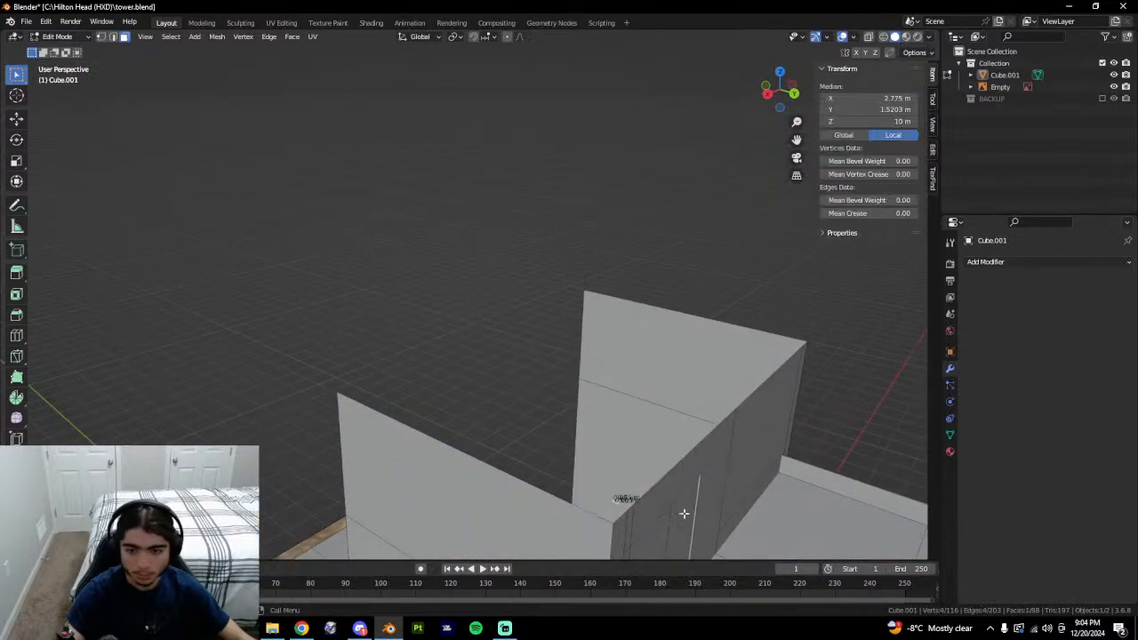
pyautogui.rightClick(636, 508)
pyautogui.click(635, 506)
pyautogui.moveTo(636, 508); pyautogui.dragTo(450, 343, button='middle')
pyautogui.press('Tab')
pyautogui.moveTo(717, 383); pyautogui.dragTo(389, 380, button='middle')
pyautogui.press('Tab')
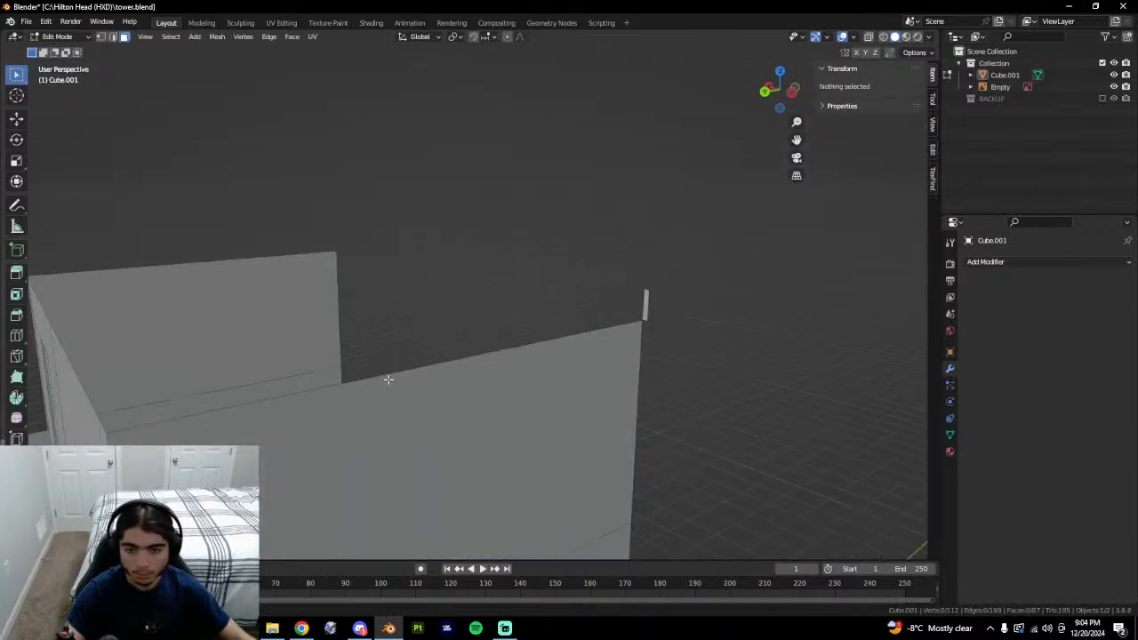
pyautogui.moveTo(604, 293); pyautogui.dragTo(749, 320)
pyautogui.rightClick(699, 310)
pyautogui.click(699, 310)
# In edge mode, select the walls' whole top boundary loop.
pyautogui.moveTo(549, 333); pyautogui.dragTo(595, 373, button='middle')
pyautogui.press('Tab')
pyautogui.moveTo(531, 394); pyautogui.dragTo(524, 331, button='middle')
pyautogui.press('Tab')
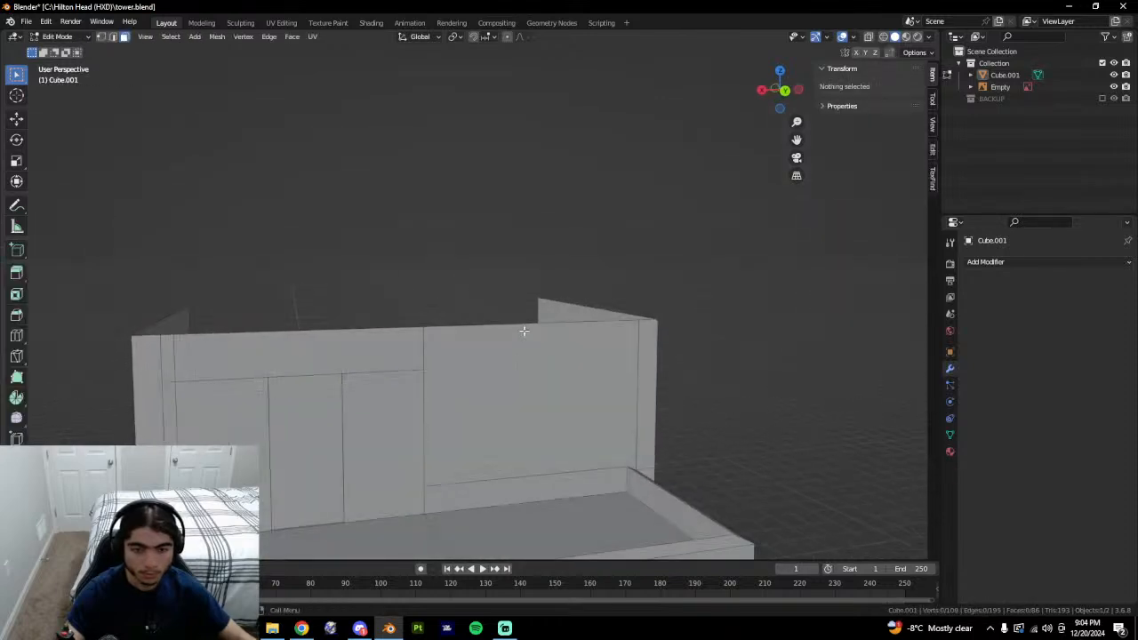
pyautogui.press('2')
pyautogui.click(524, 326)
pyautogui.click(402, 335)
pyautogui.moveTo(374, 341); pyautogui.dragTo(521, 357, button='middle')
pyautogui.click(750, 374)
pyautogui.moveTo(750, 374); pyautogui.dragTo(678, 382, button='middle')
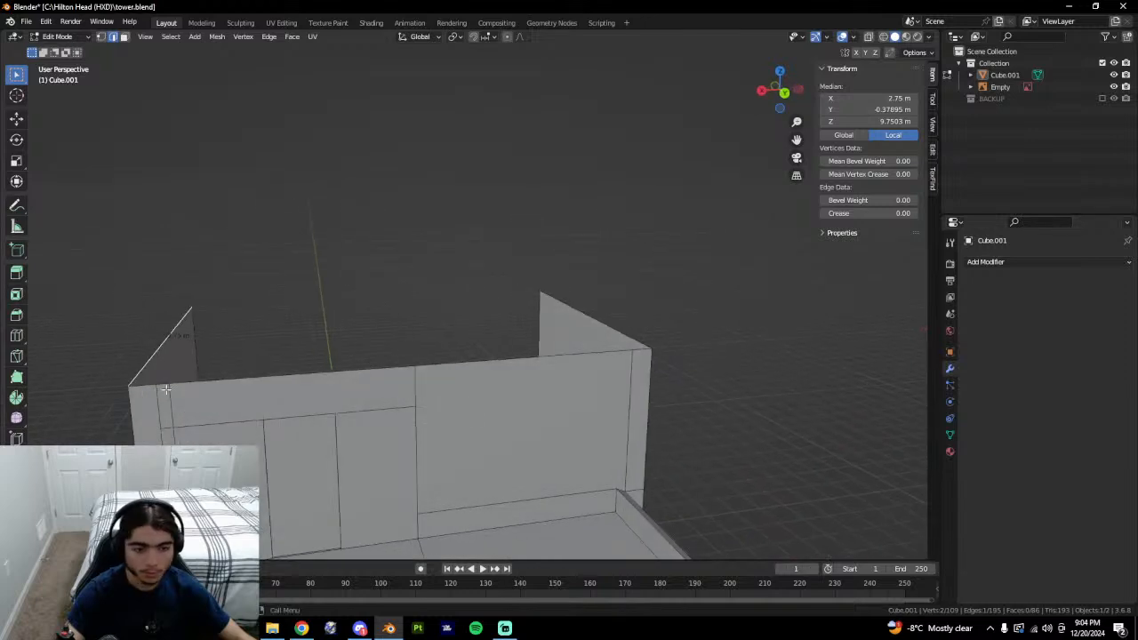
pyautogui.keyDown('ctrl'); pyautogui.moveTo(238, 386); pyautogui.dragTo(392, 511, button='middle'); pyautogui.keyUp('ctrl')
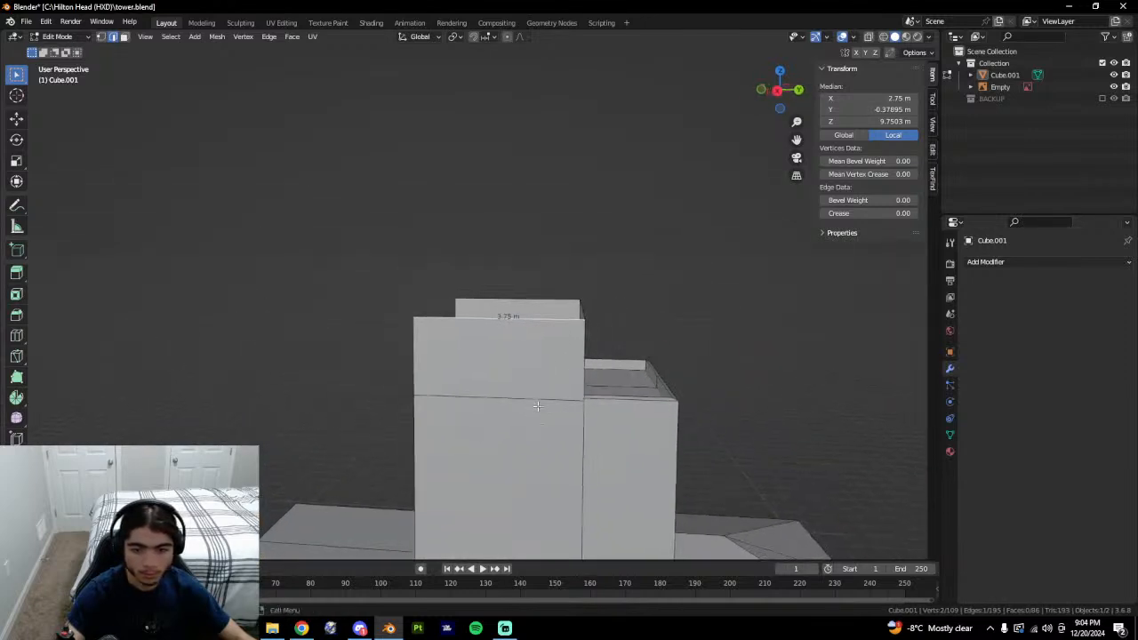
pyautogui.moveTo(536, 406); pyautogui.dragTo(322, 384, button='middle')
pyautogui.keyDown('alt'); pyautogui.click(342, 384); pyautogui.keyUp('alt')
pyautogui.moveTo(393, 389); pyautogui.dragTo(513, 367, button='middle')
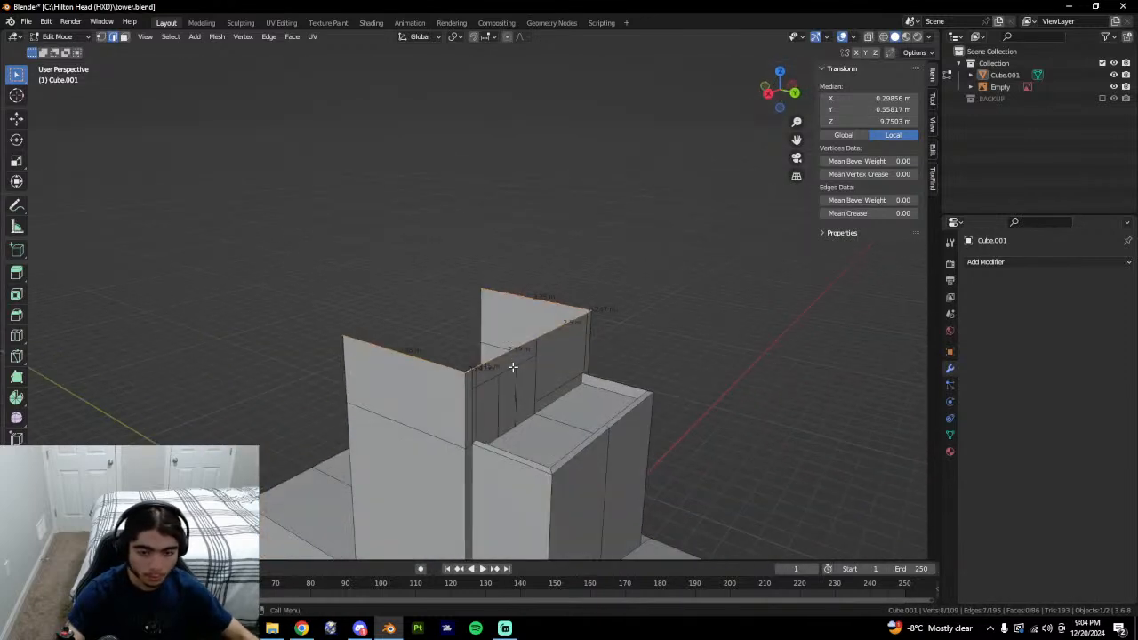
# Flatten the top edges along Z and set their Median Z to 10 m.
pyautogui.press('s')
pyautogui.press('z')
pyautogui.press('Return')
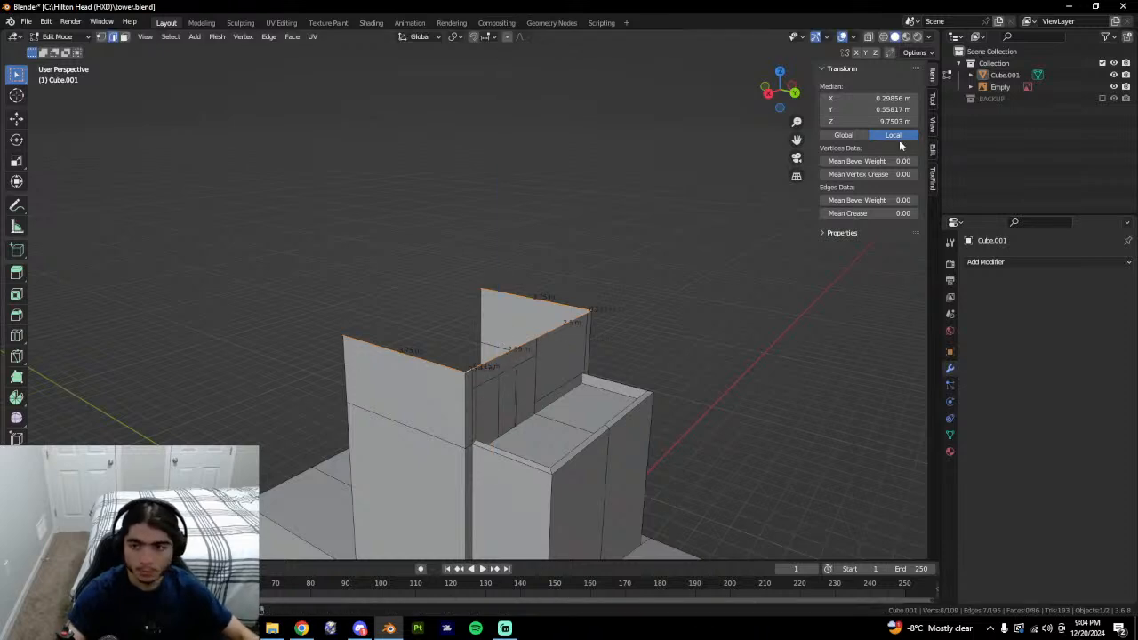
pyautogui.click(879, 122)
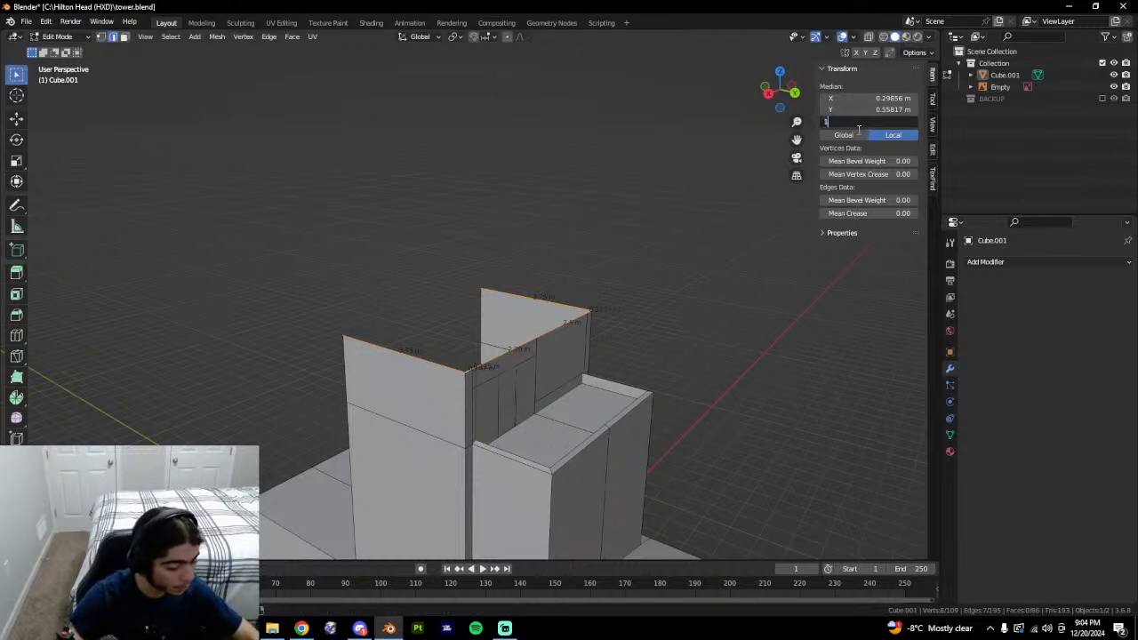
pyautogui.write('10')
pyautogui.press('Return')
# Clear the selection, leave Edit Mode and save tower.blend.
pyautogui.moveTo(663, 359); pyautogui.dragTo(611, 348, button='middle')
pyautogui.hotkey('alt', 'a')
pyautogui.press('Tab')
pyautogui.moveTo(358, 356); pyautogui.dragTo(432, 233, button='middle')
pyautogui.hotkey('ctrl', 's')
pyautogui.scroll(-4, 435, 240)
# Switch from the tower photo to the Google Earth tab and pan and tilt over the tower.
pyautogui.hotkey('alt', 'Tab')
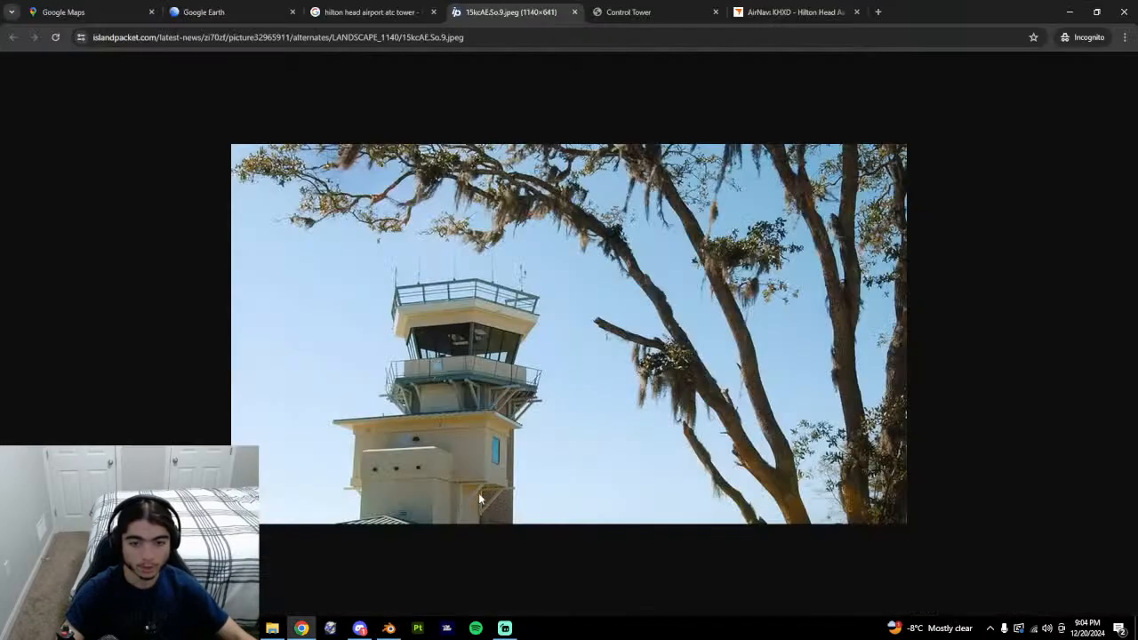
pyautogui.click(373, 11)
pyautogui.click(262, 10)
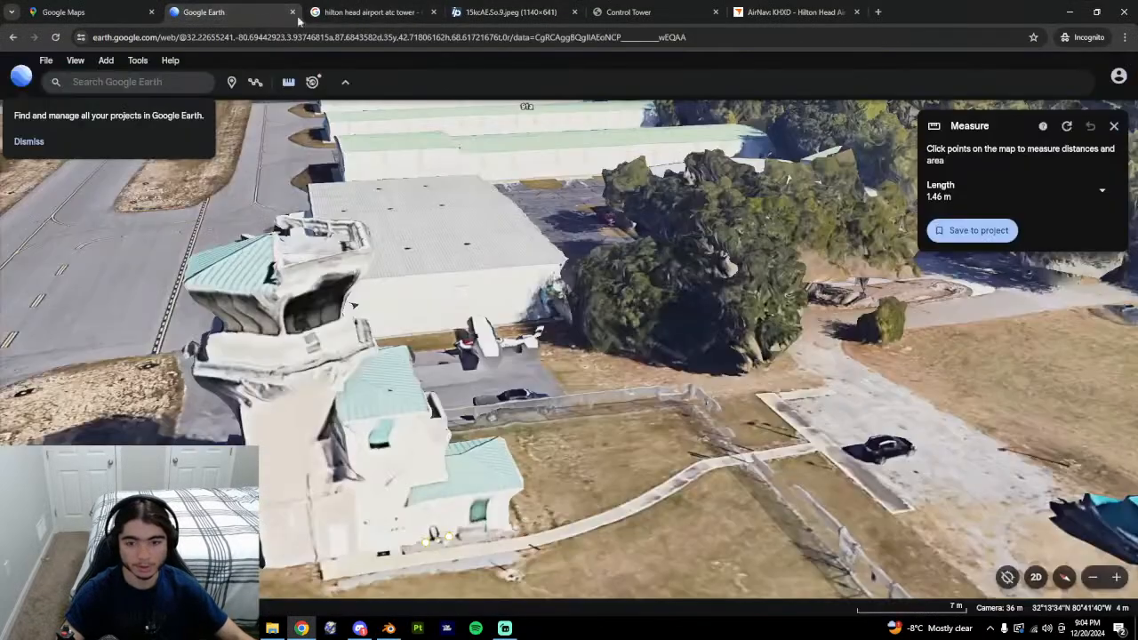
pyautogui.moveTo(283, 350); pyautogui.dragTo(468, 384)
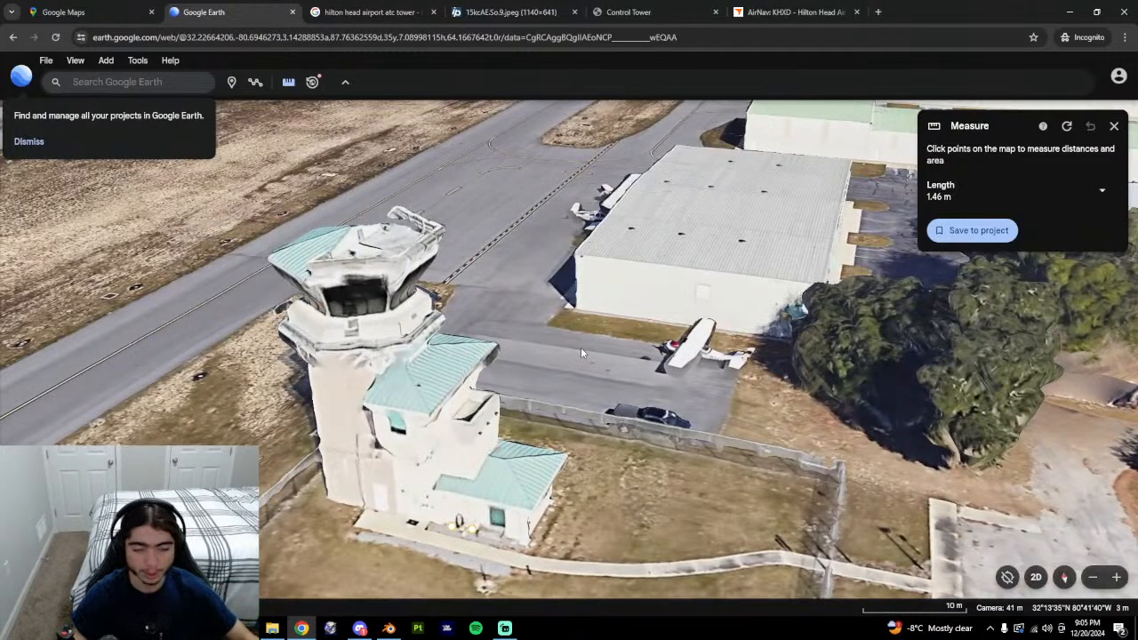
pyautogui.moveTo(408, 384); pyautogui.dragTo(327, 409, button='middle')
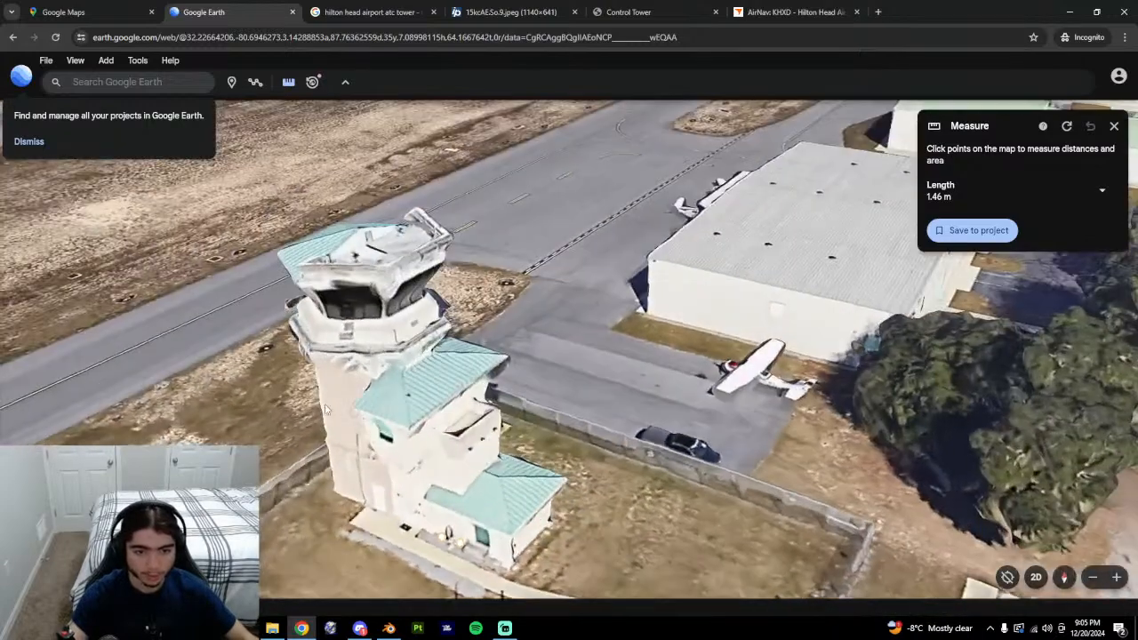
# Alternate between Blender and Google Earth, orbiting to a more top-down view of the tower.
pyautogui.hotkey('alt', 'Tab')
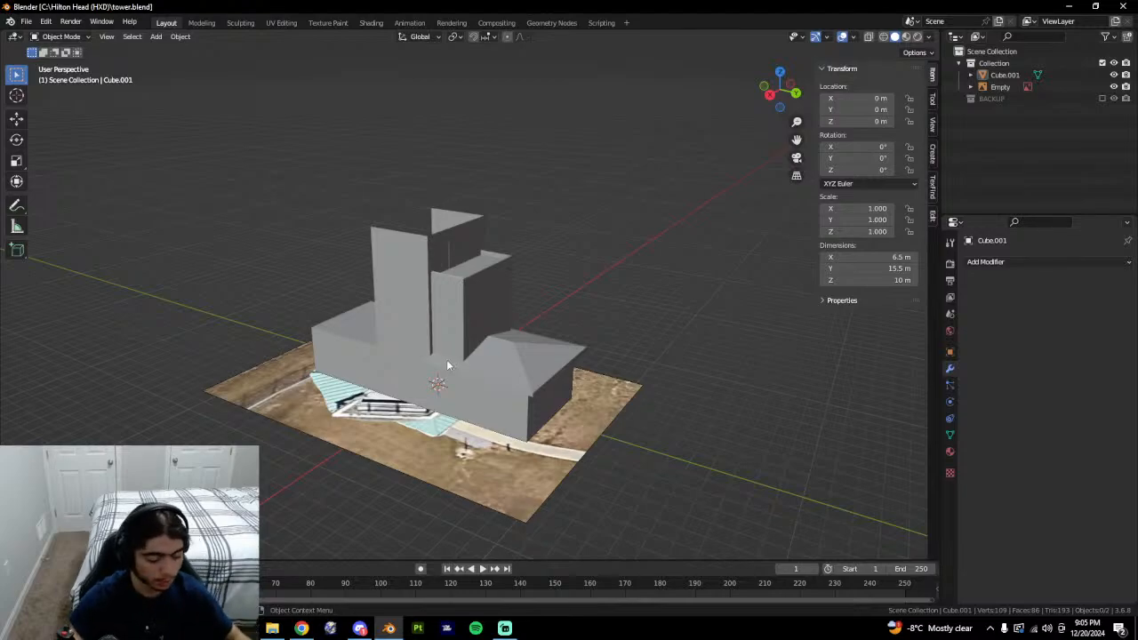
pyautogui.click(302, 628)
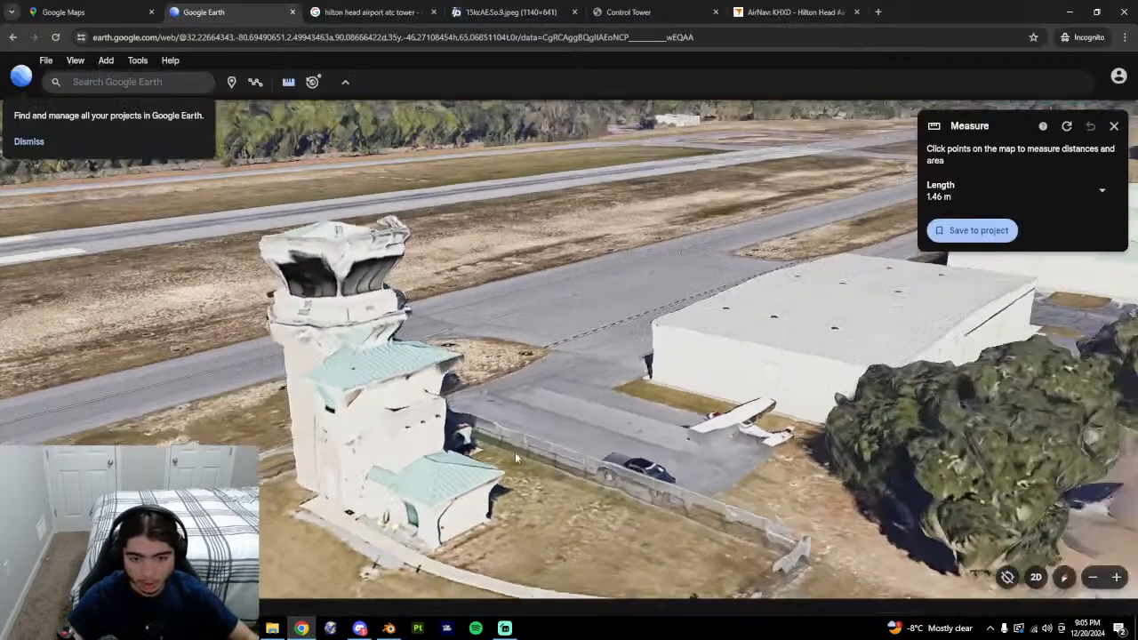
pyautogui.moveTo(516, 457); pyautogui.dragTo(443, 447, button='middle')
pyautogui.hotkey('alt', 'Tab')
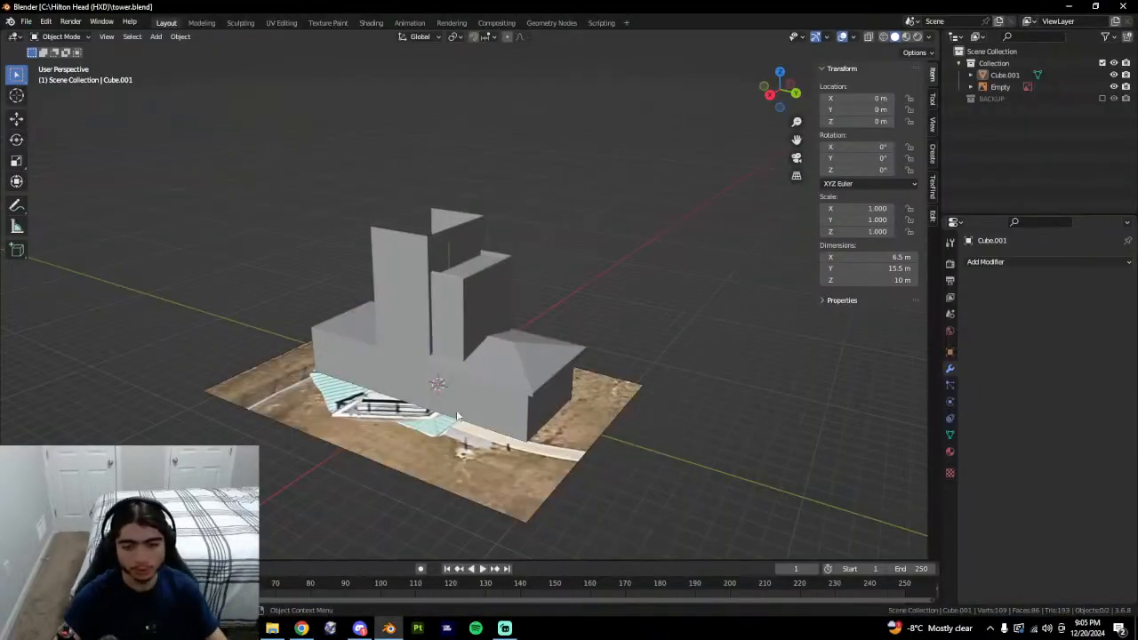
pyautogui.click(302, 628)
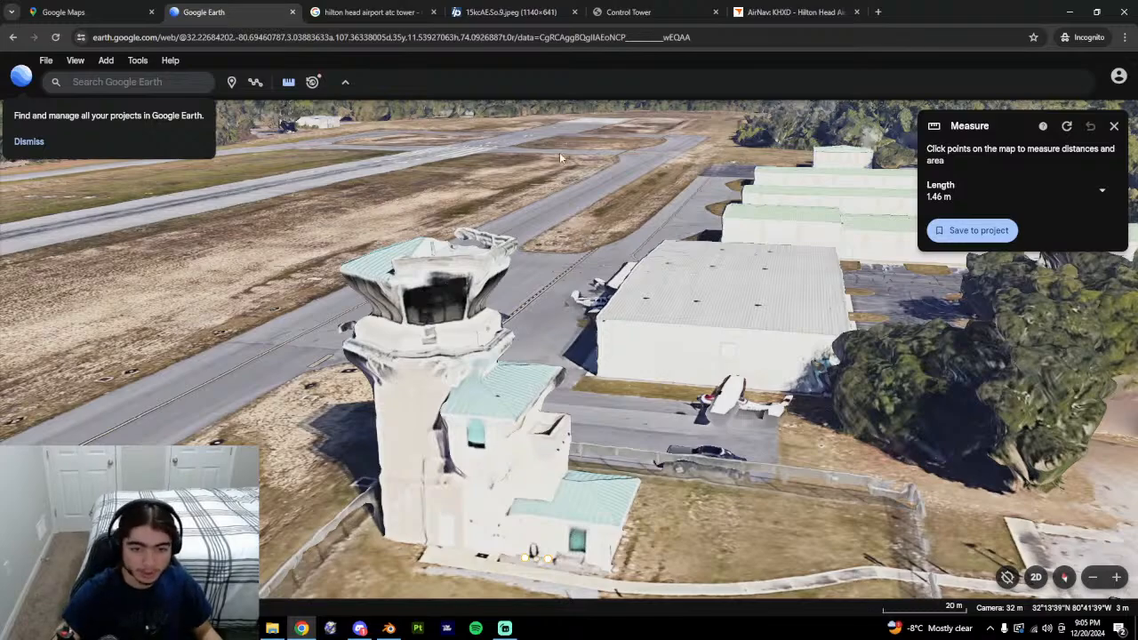
pyautogui.scroll(-2, 561, 169)
pyautogui.moveTo(360, 271); pyautogui.dragTo(781, 239, button='middle')
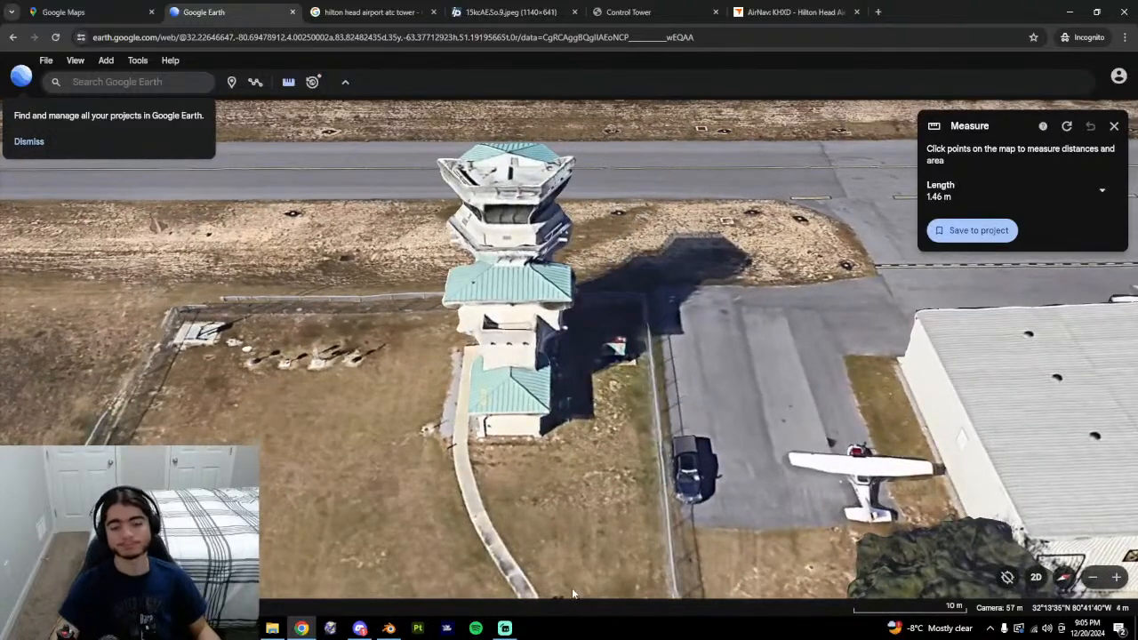